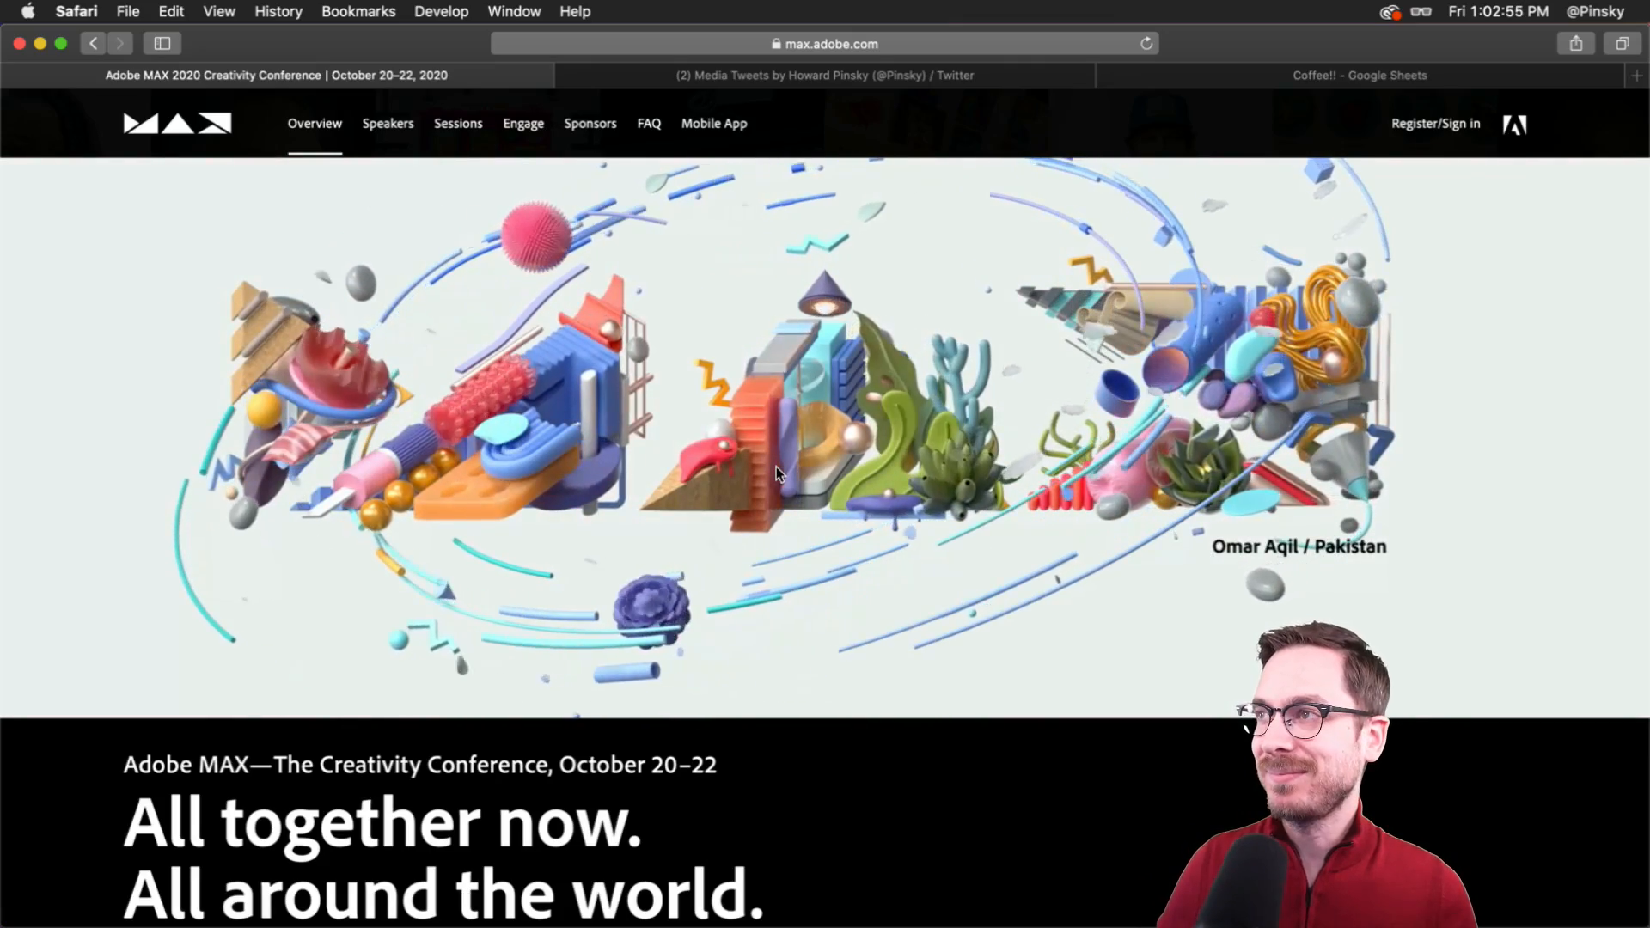
- Switch to the Twitter page and view the Pumpkin Spice Latte app design from the Sep 25 tweet at full size
left_click(612, 76)
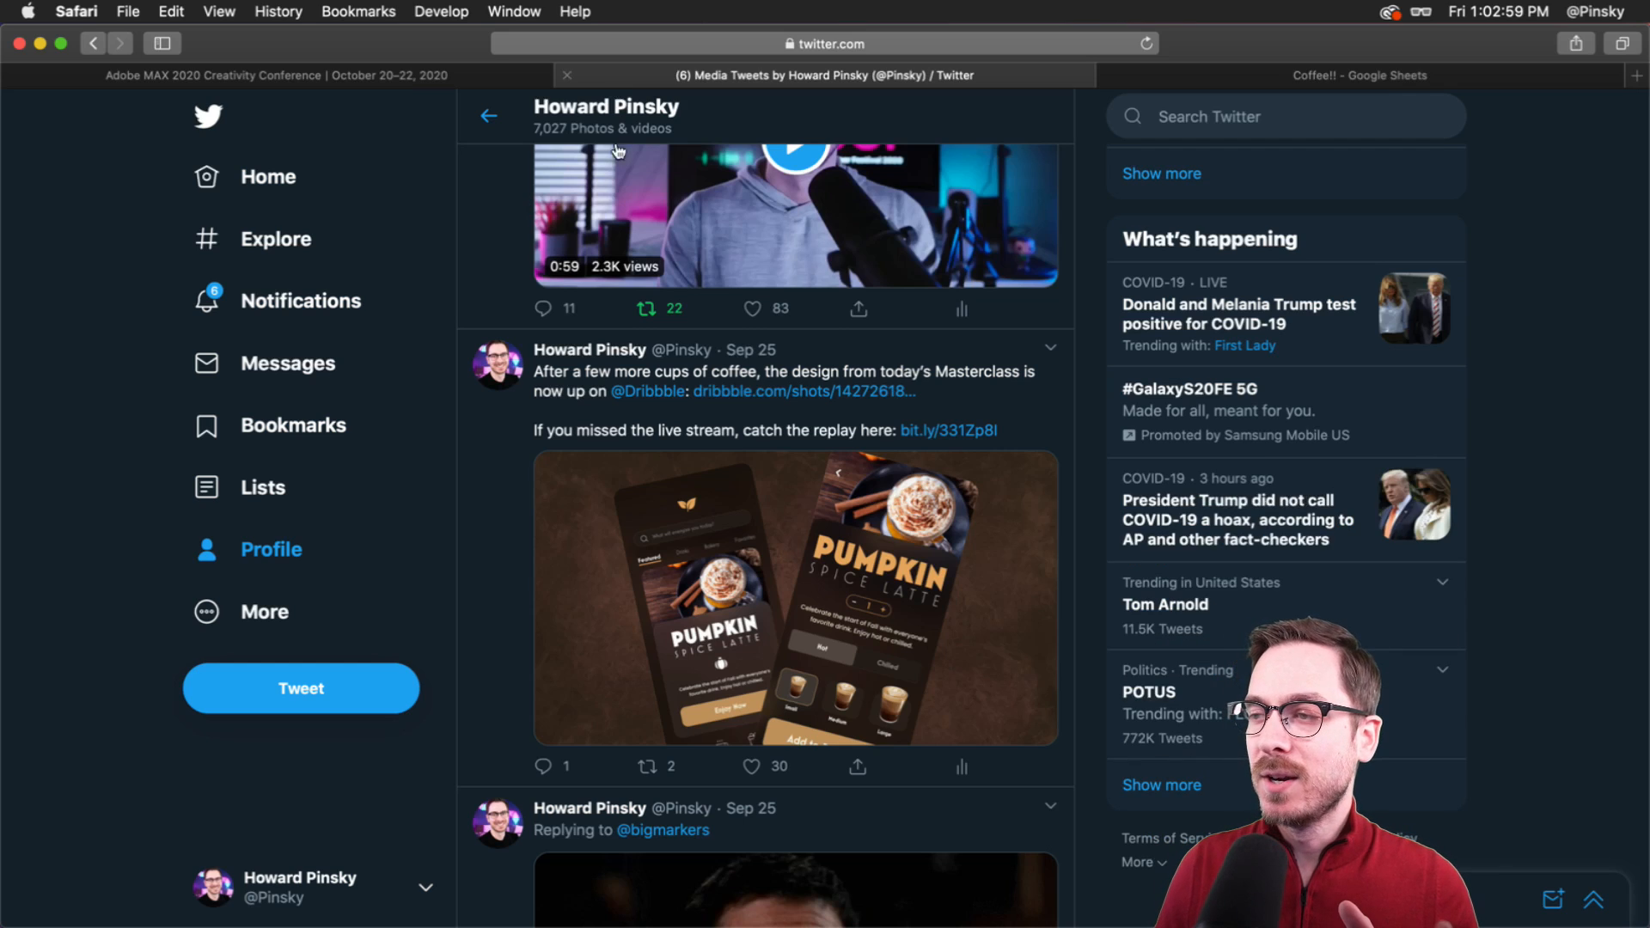
left_click(746, 622)
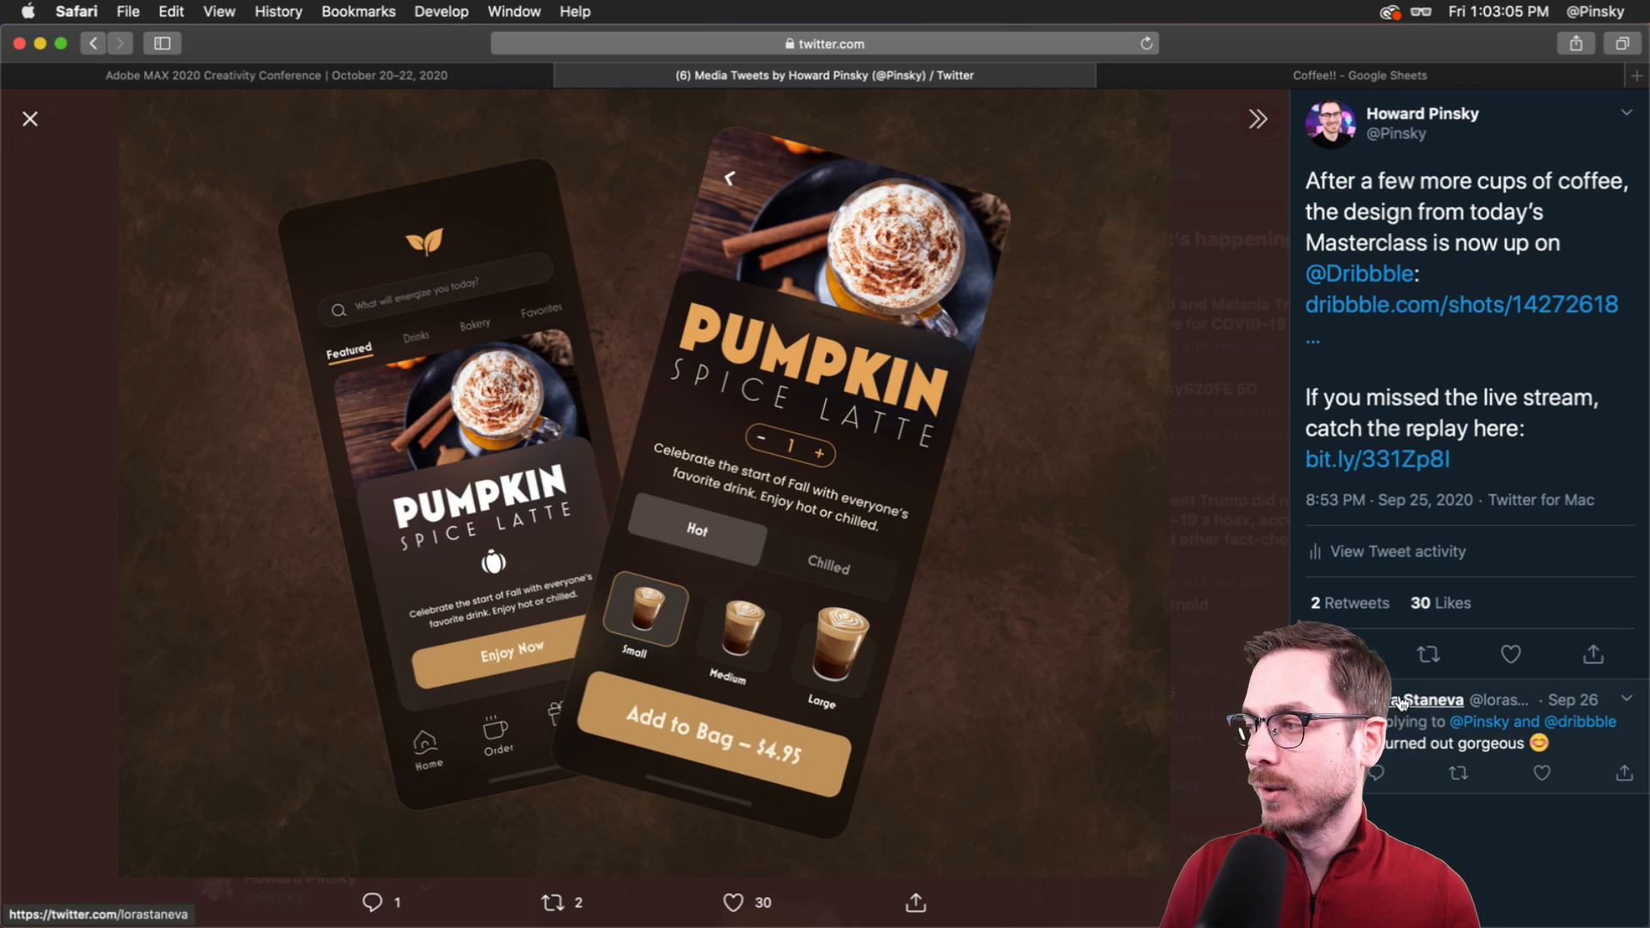
mouse_move(1385, 706)
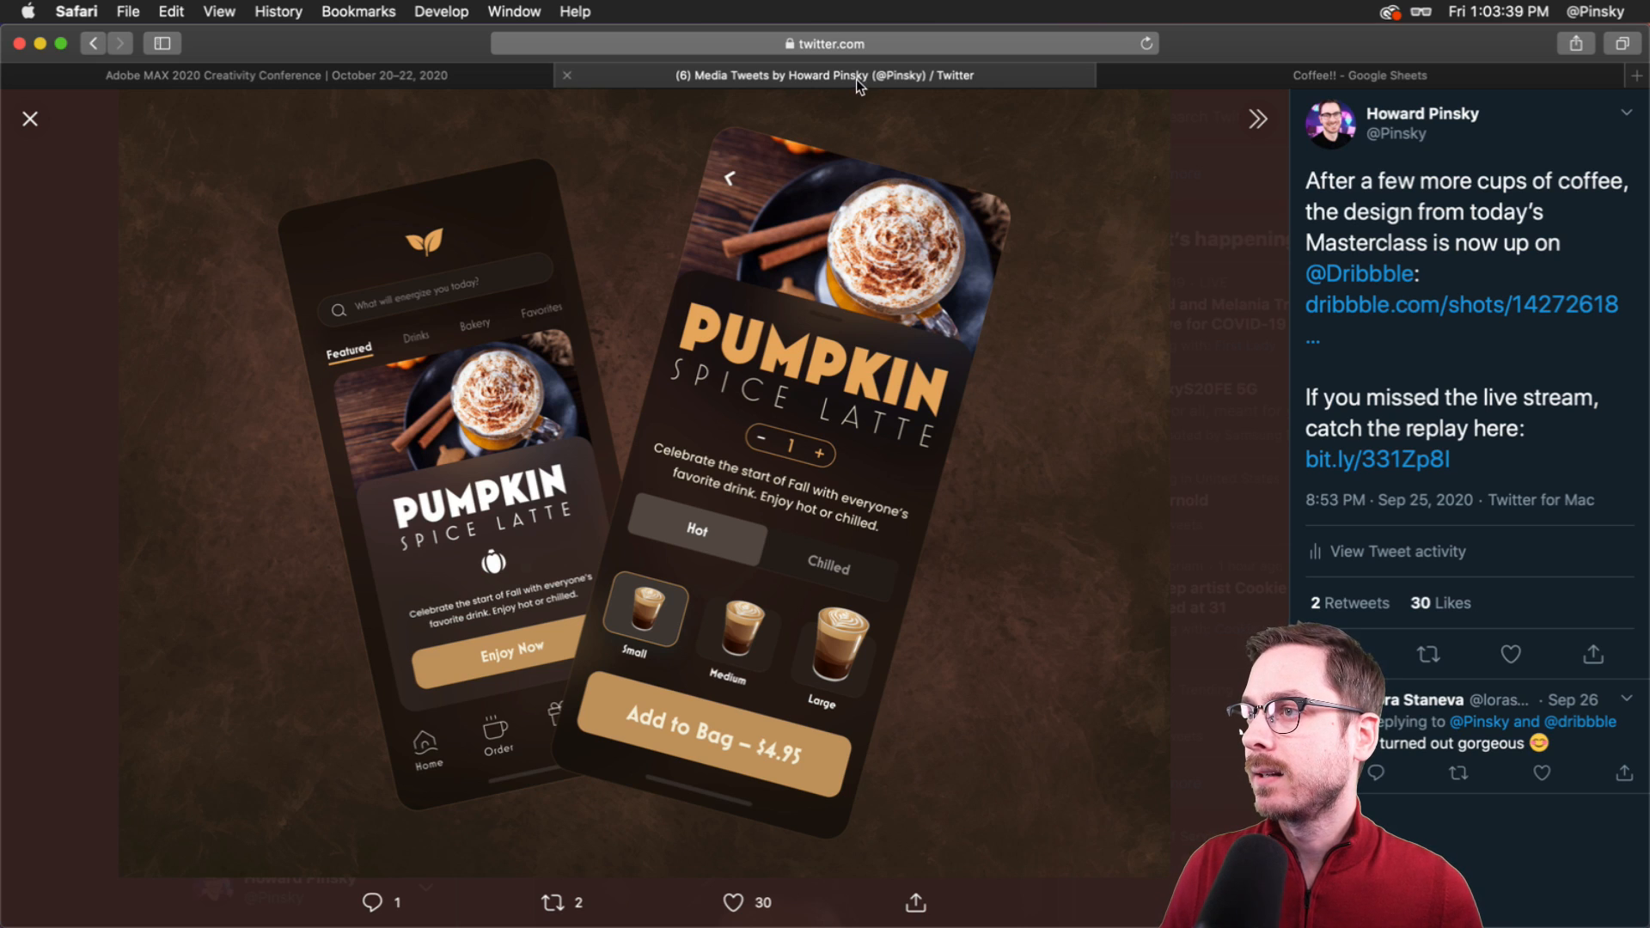
left_click(424, 230)
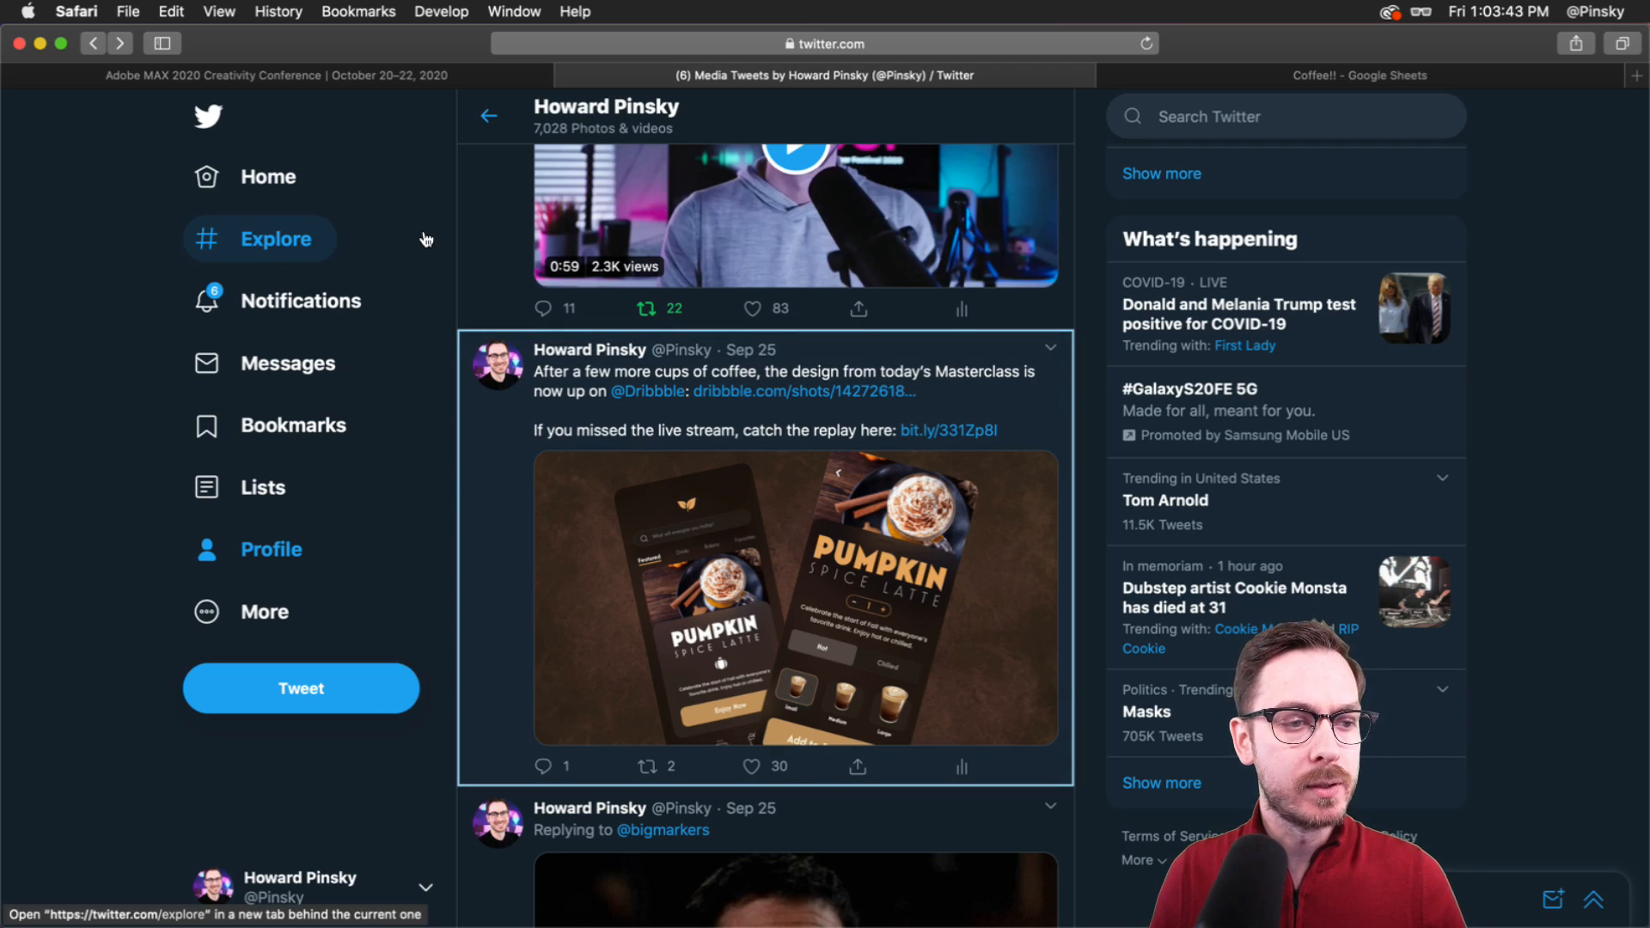
- Switch to Adobe XD and select the Sizes group with the three cup options on the Pumpkin artboard
key("super+Tab")
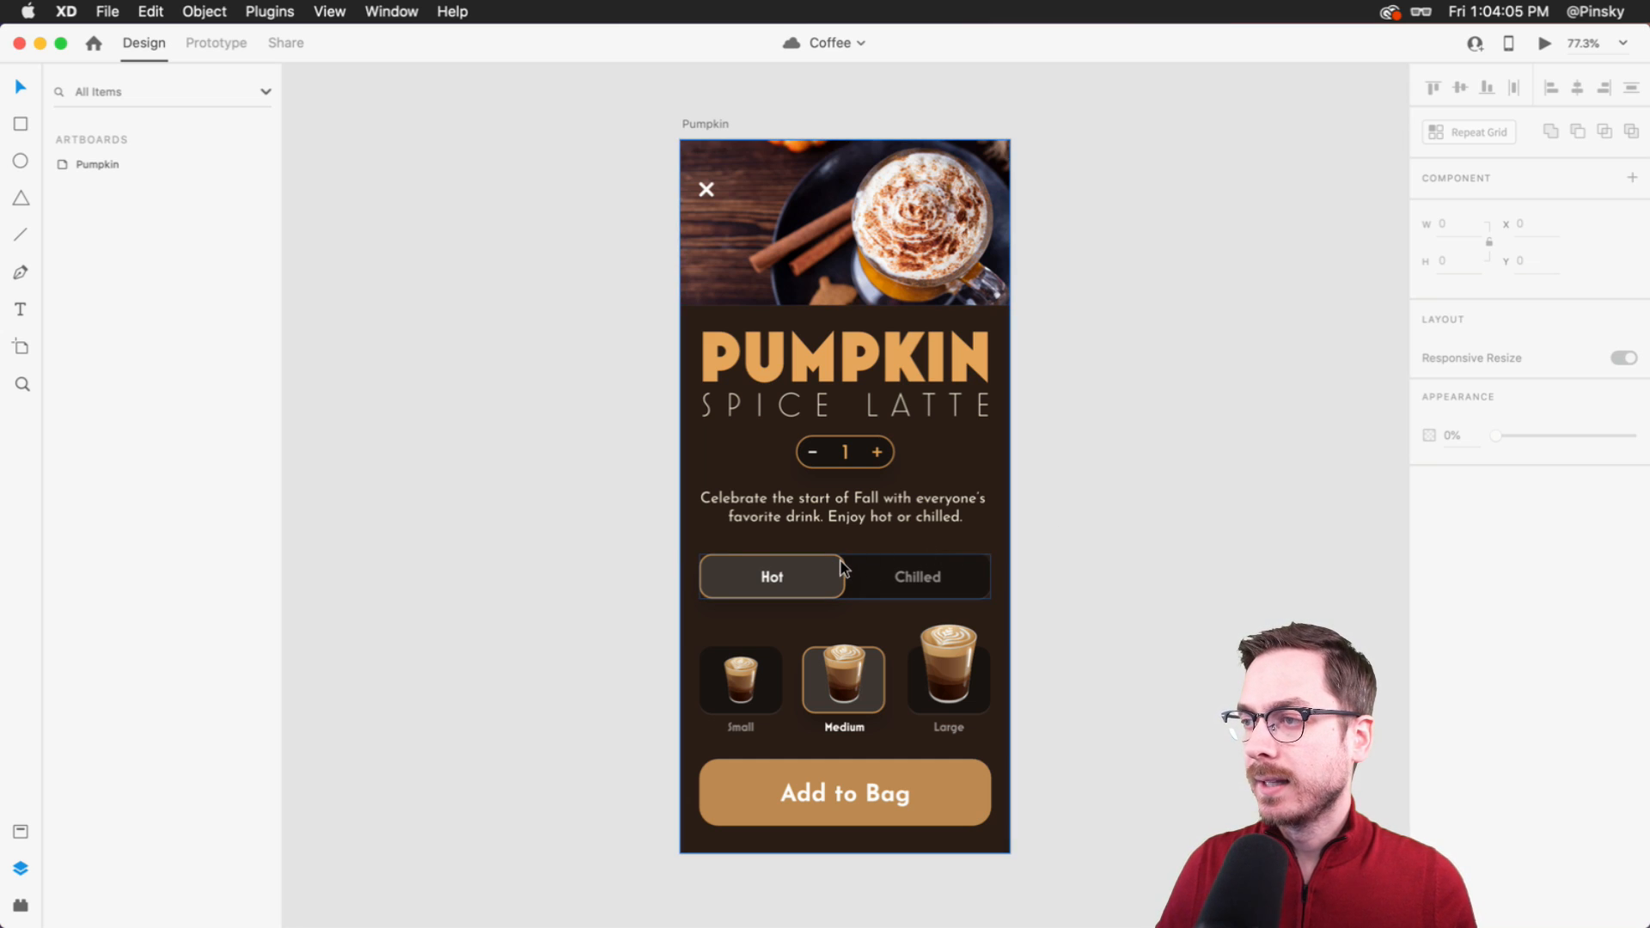
scroll(841, 567, "up", 5)
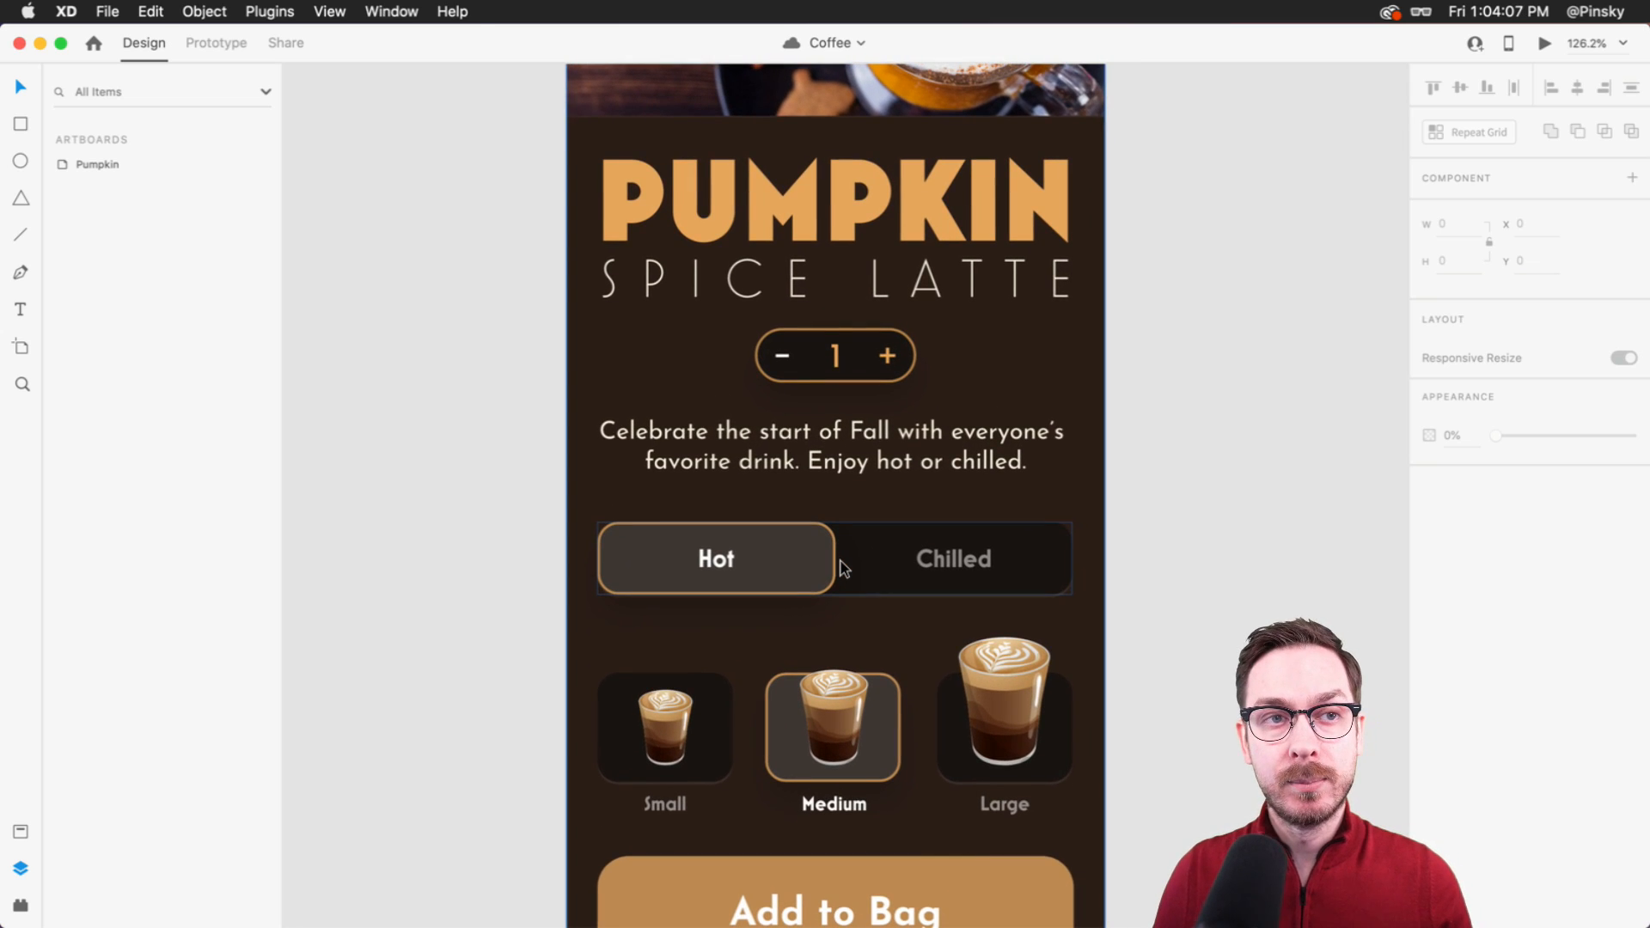
scroll(842, 567, "down", 2)
left_click(831, 639)
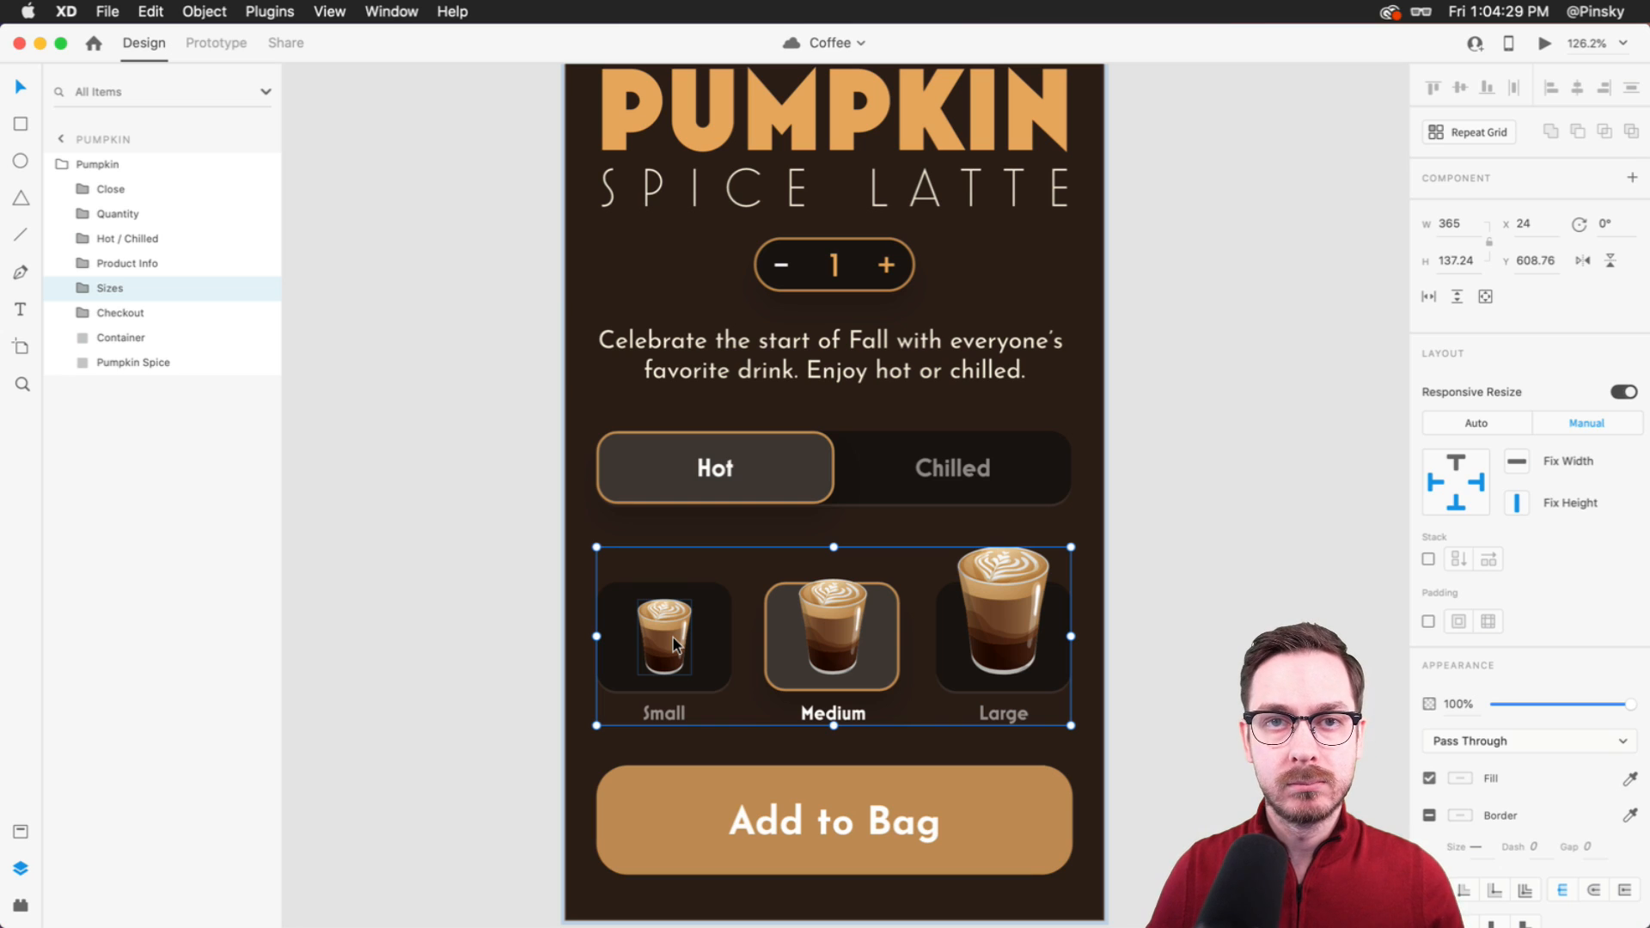
scroll(1032, 563, "right", 2)
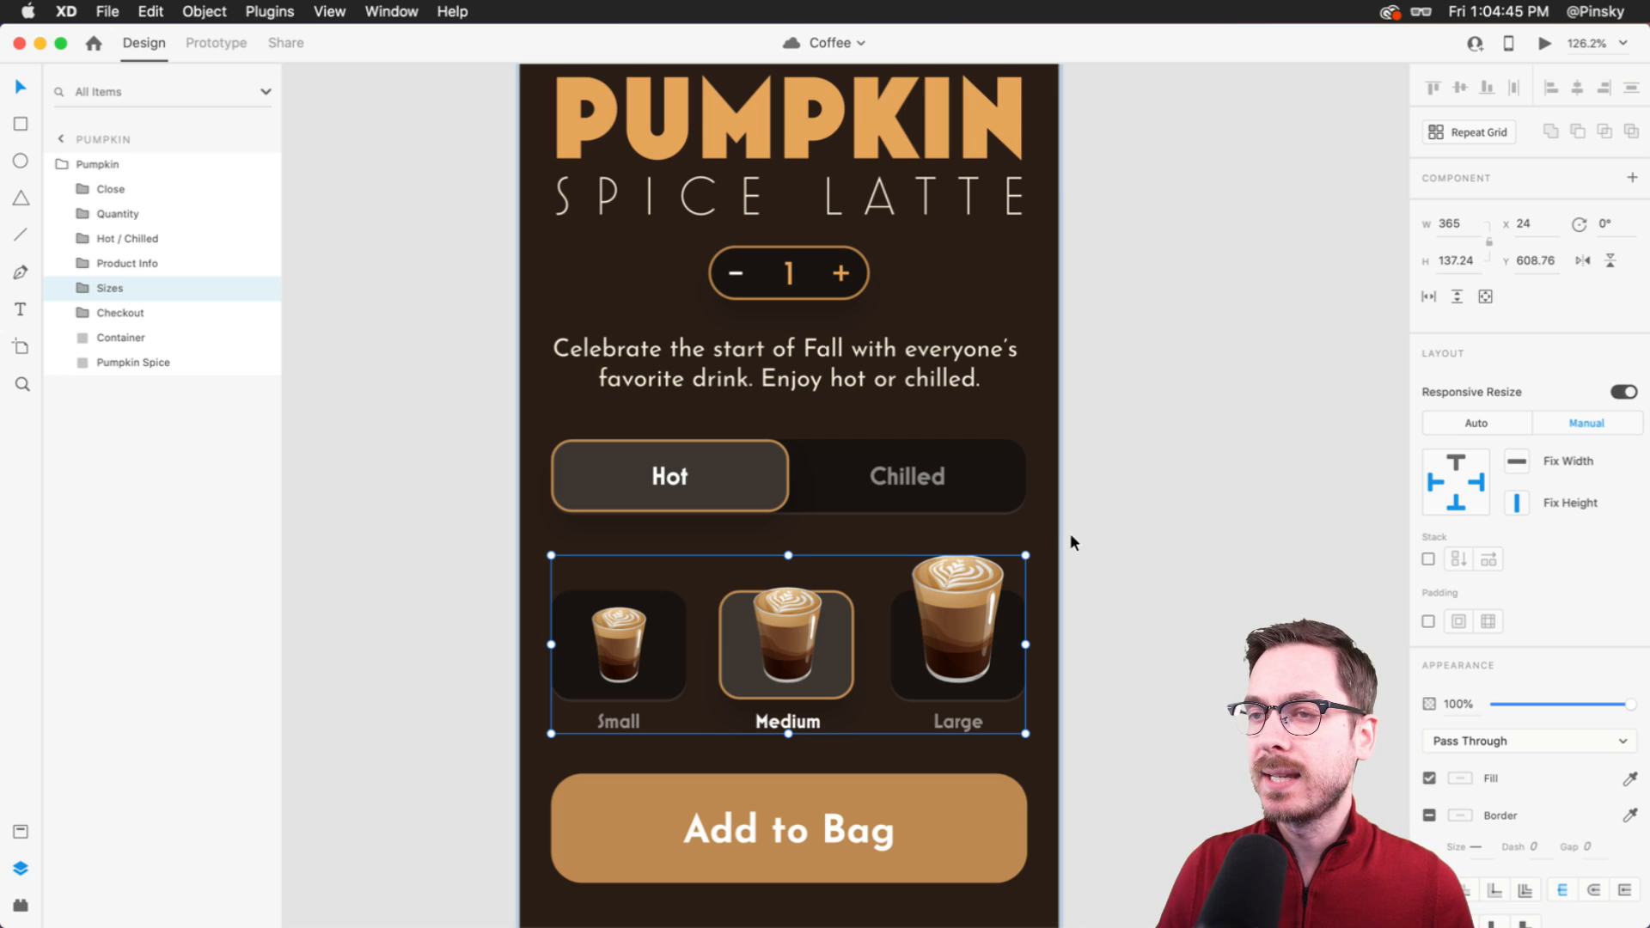
scroll(784, 574, "up", 3)
scroll(784, 574, "down", 2)
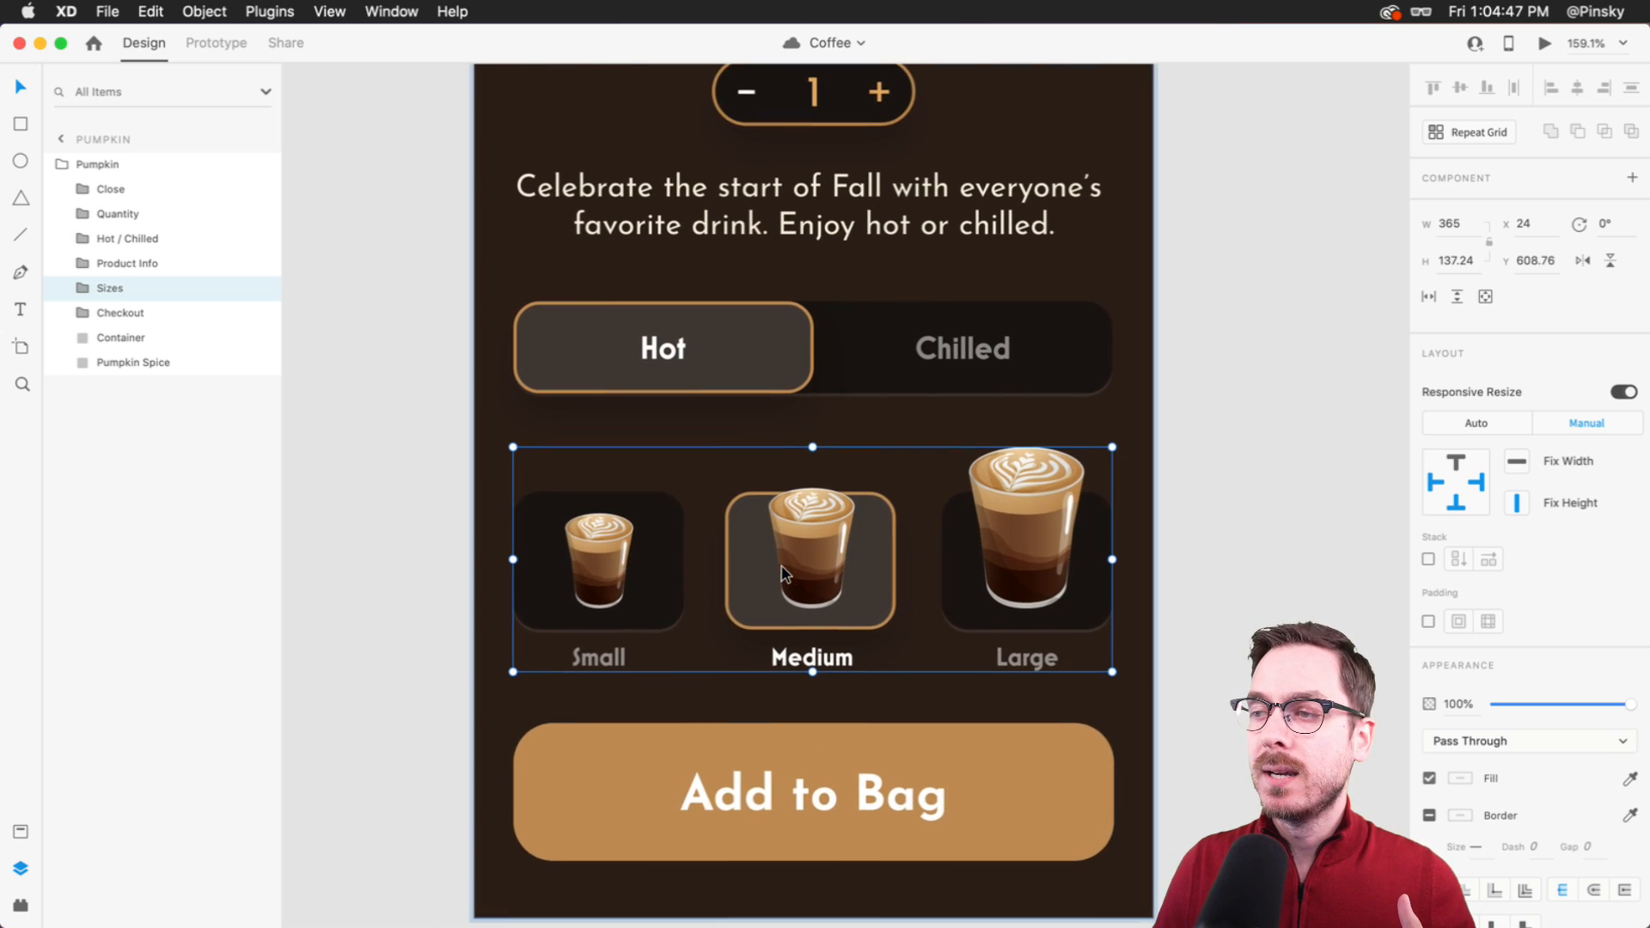
scroll(781, 574, "down", 1)
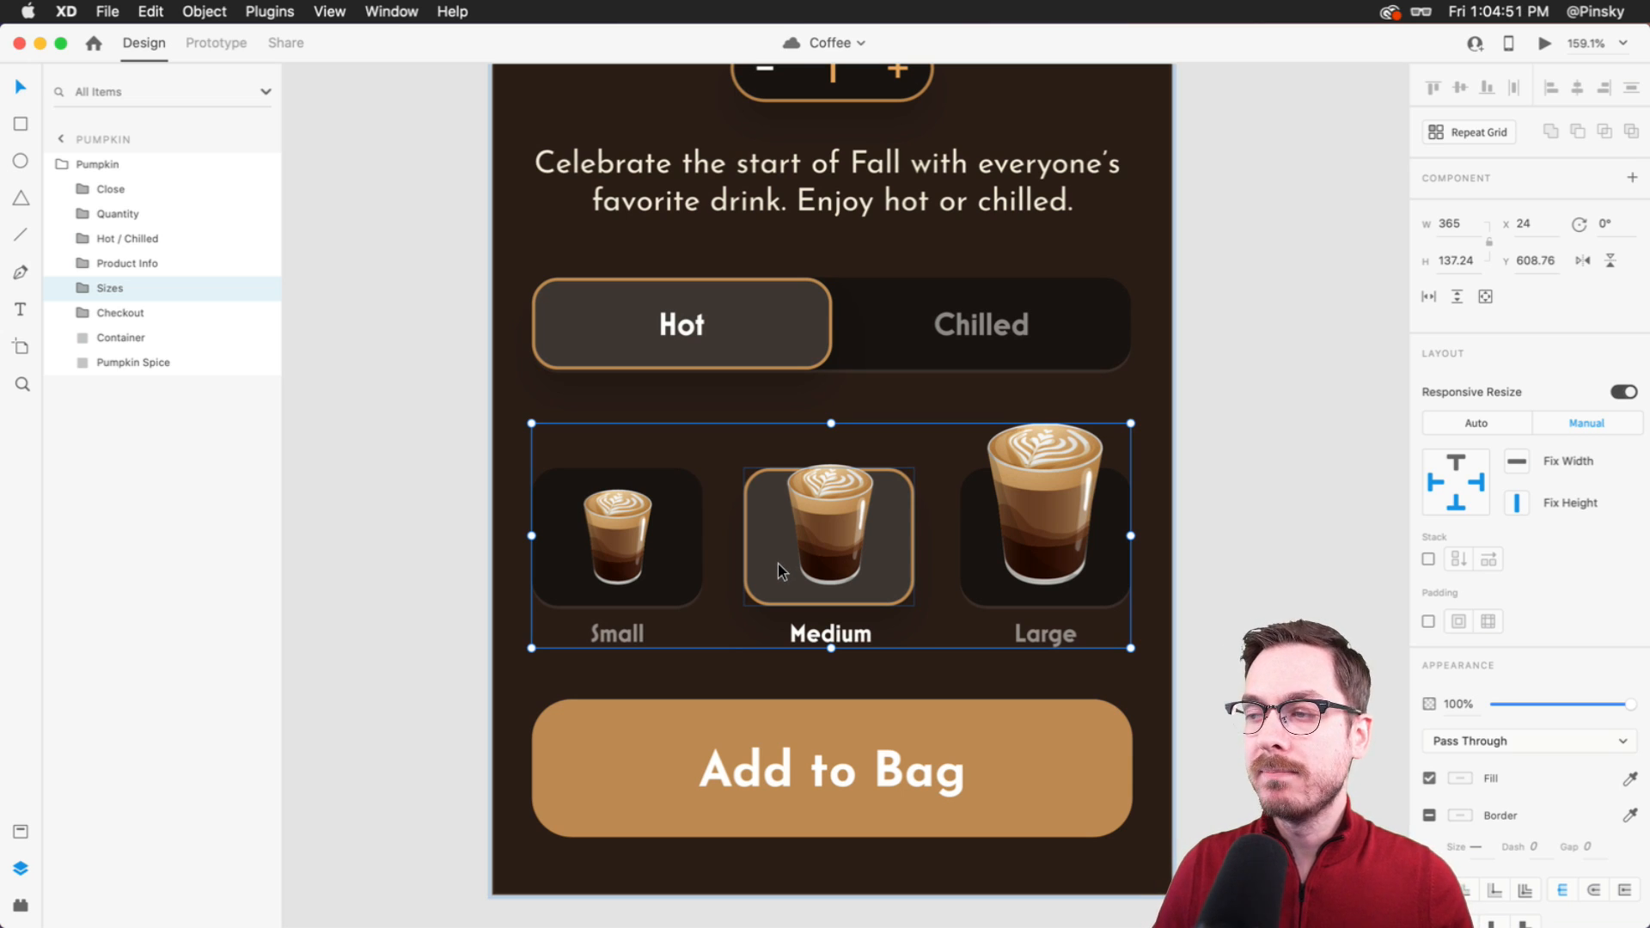
scroll(784, 574, "right", 2)
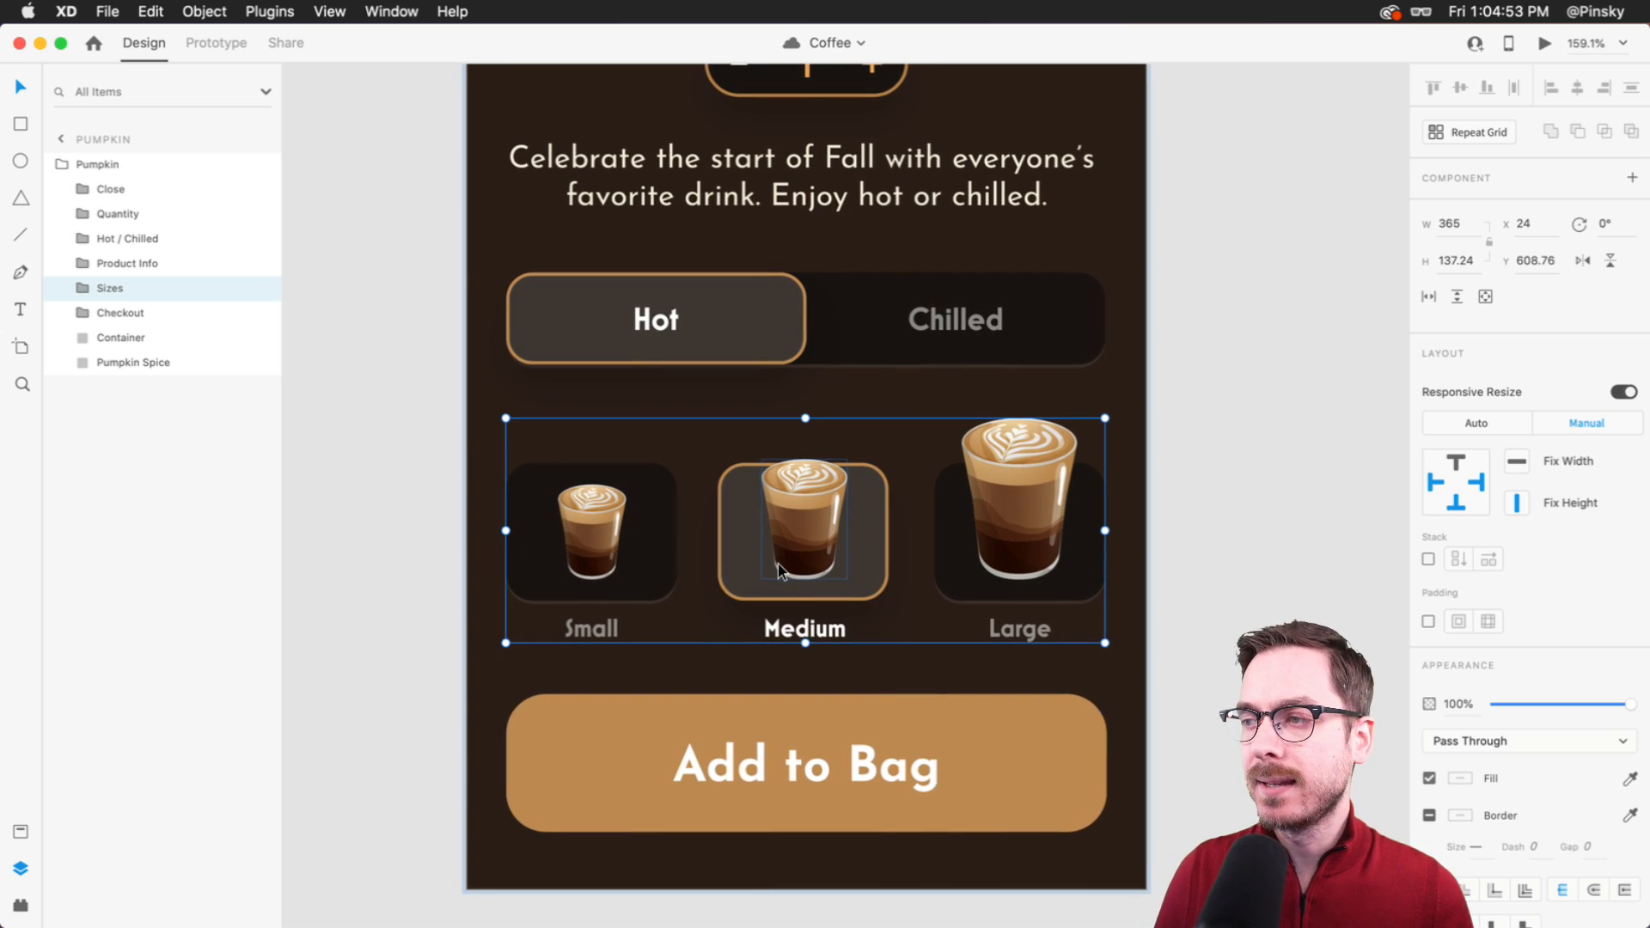
- Undo the trial move on the size options and expand the Sizes group to list its layers
mouse_move(770, 538)
left_mouse_down()
mouse_move(767, 520)
mouse_move(749, 542)
left_mouse_up()
key("super+z")
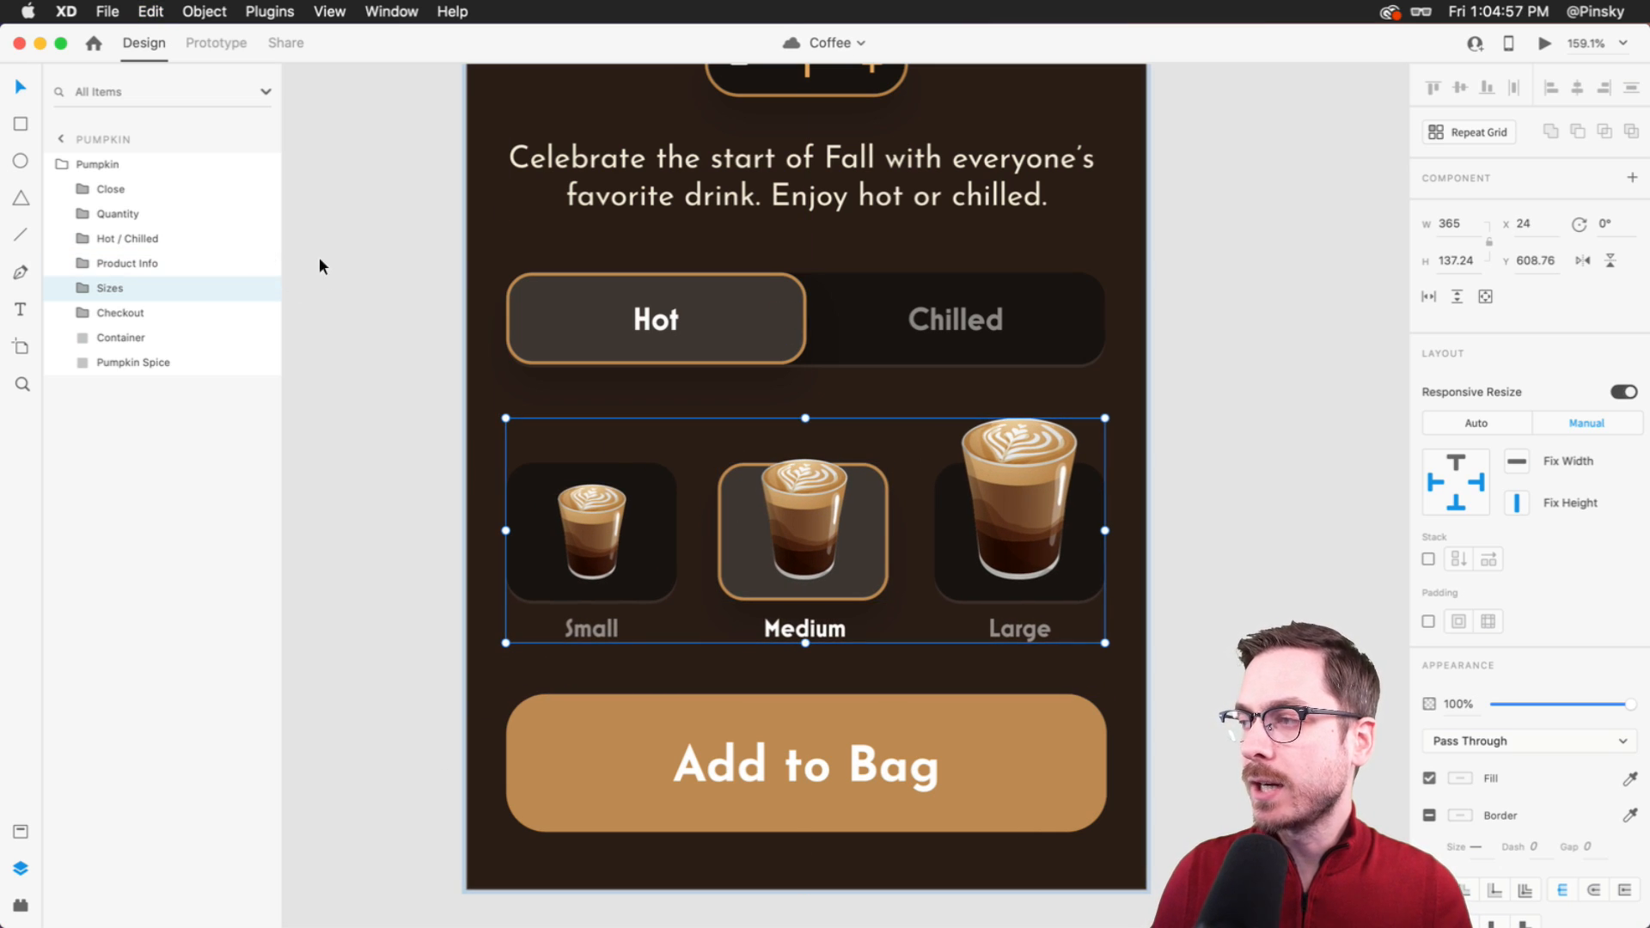
left_click(83, 289)
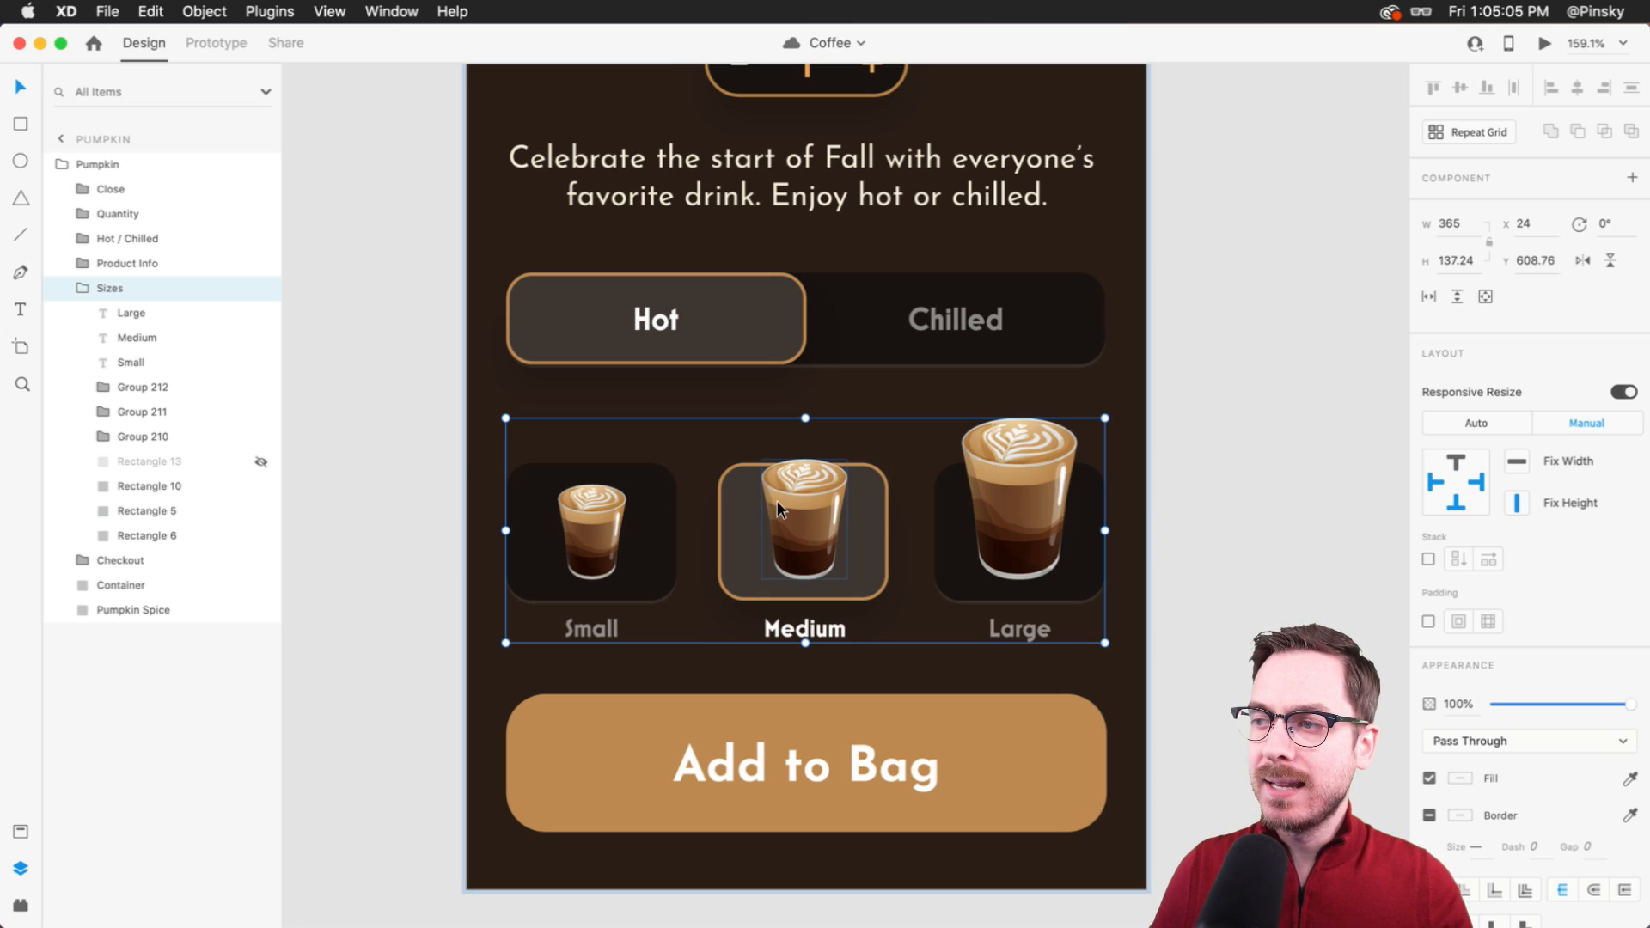
- Try enabling Stack on the Sizes group, inspect each of its sub-groups, and undo the stack
scroll(782, 502, "down", 1)
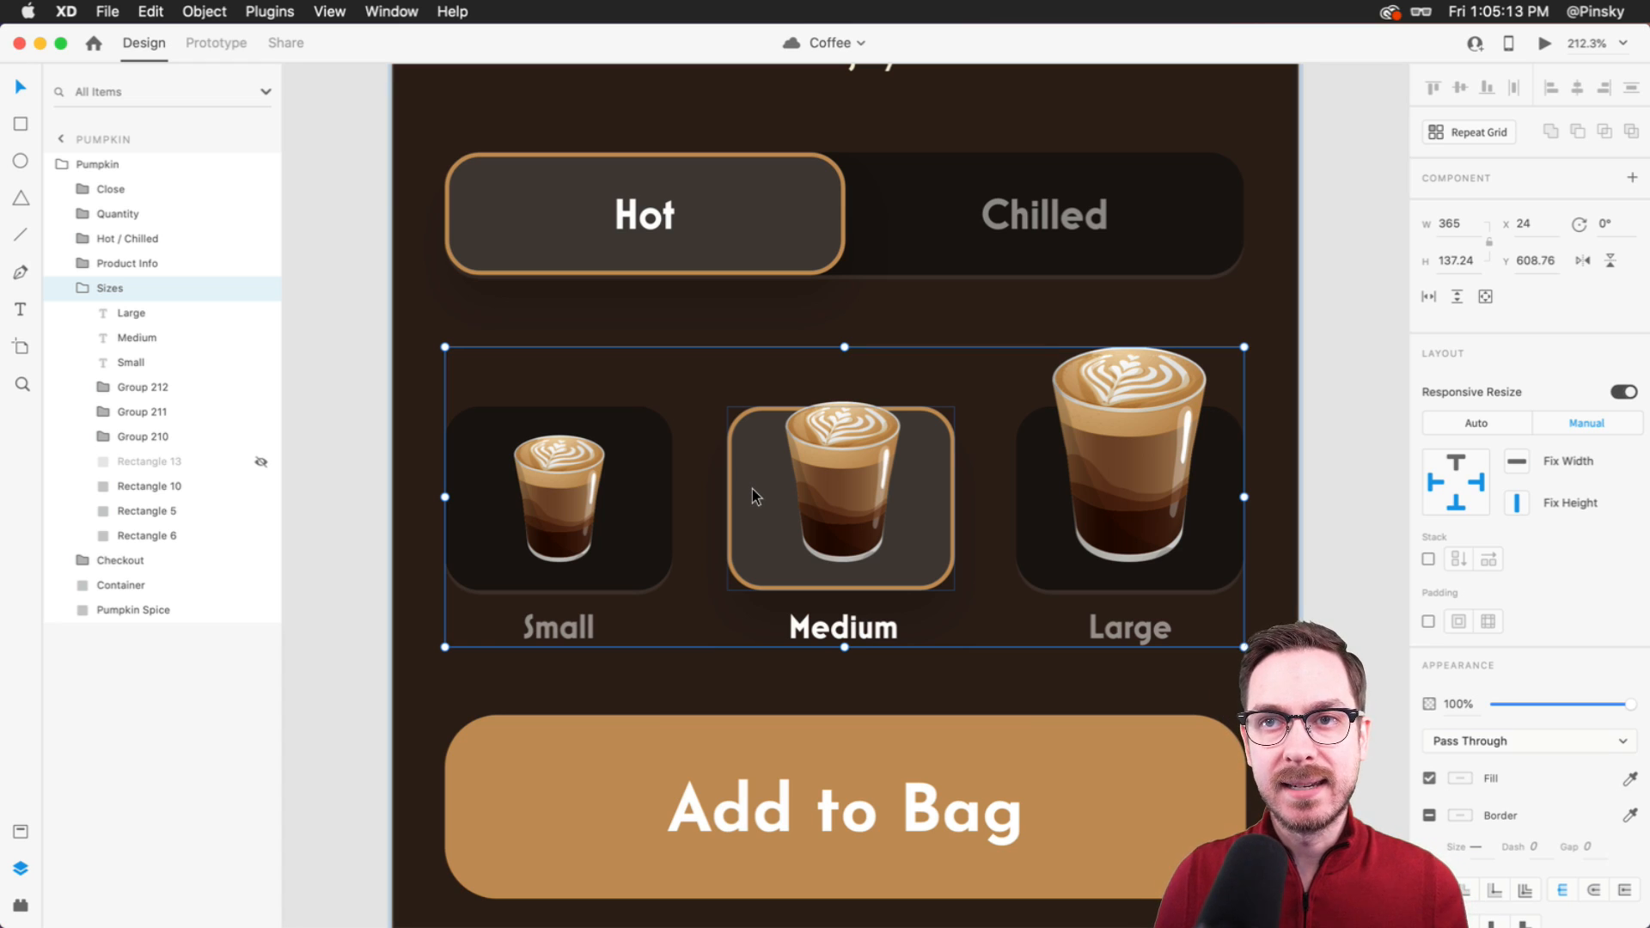
left_click(1429, 559)
left_click(142, 312)
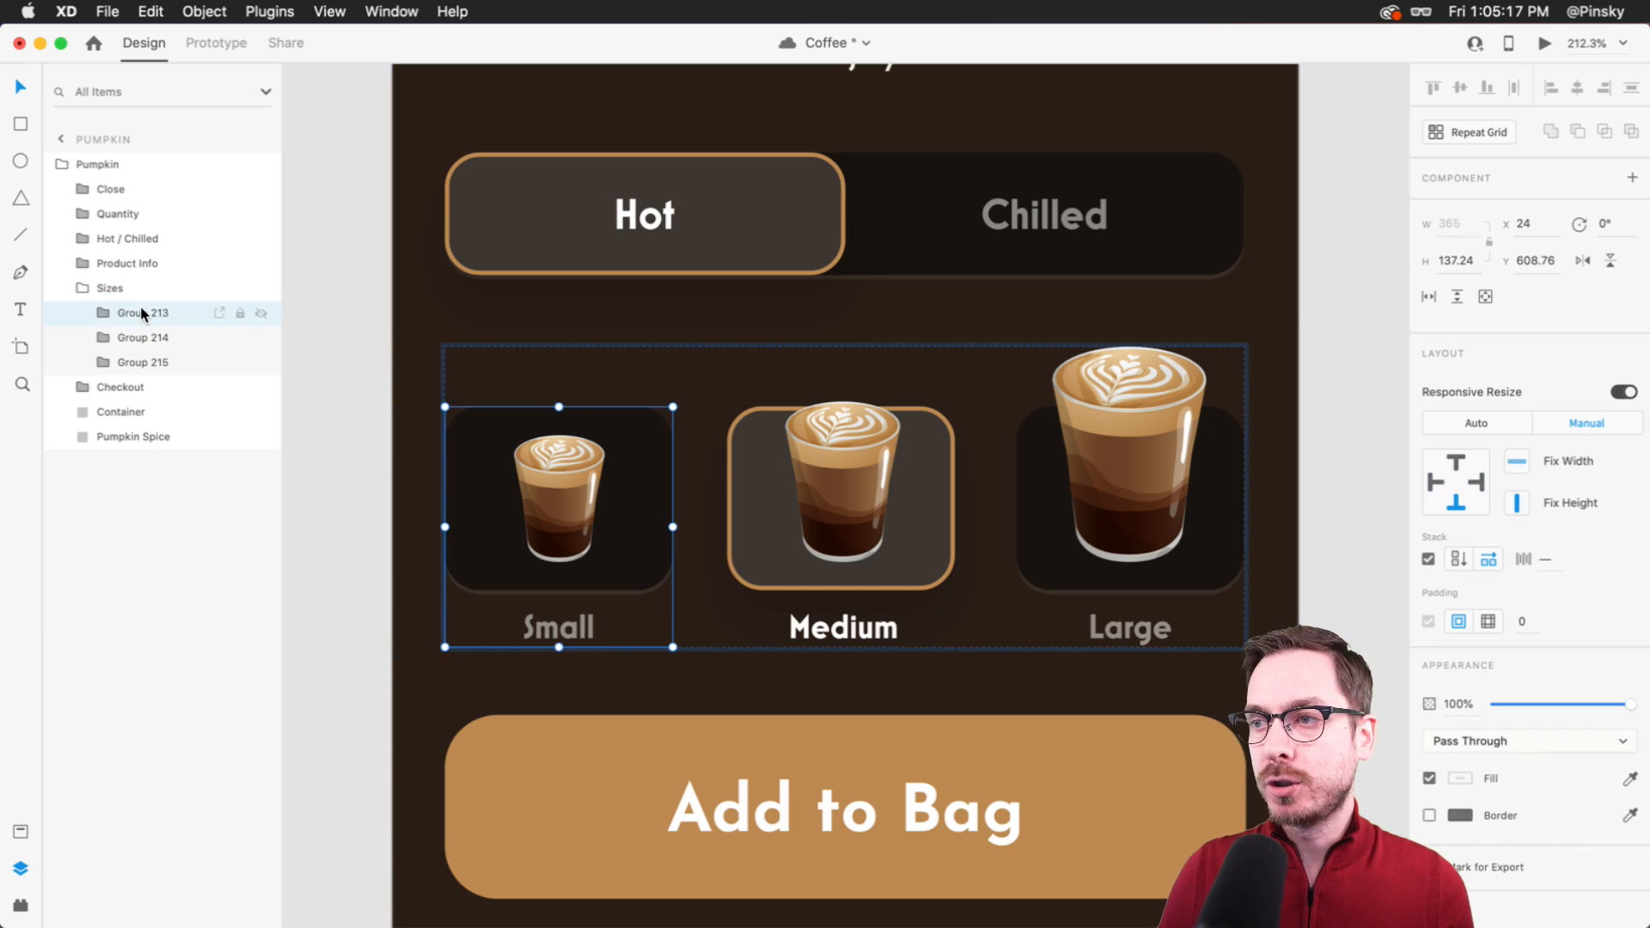
left_click(143, 340)
left_click(143, 365)
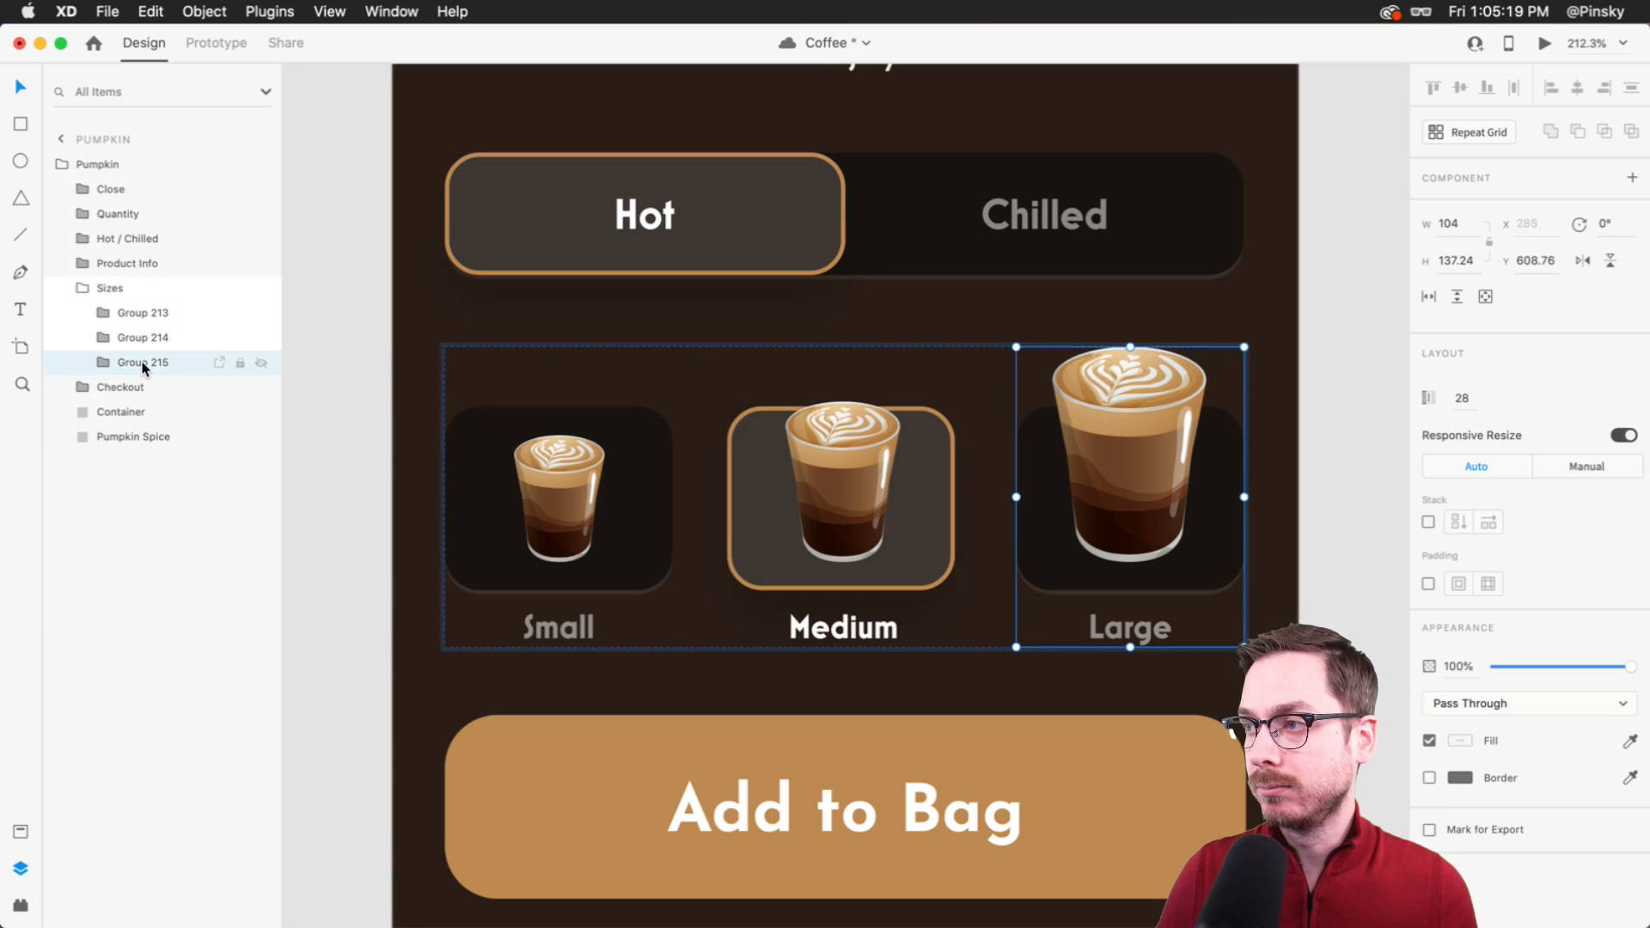
left_click(138, 338)
left_click(138, 313)
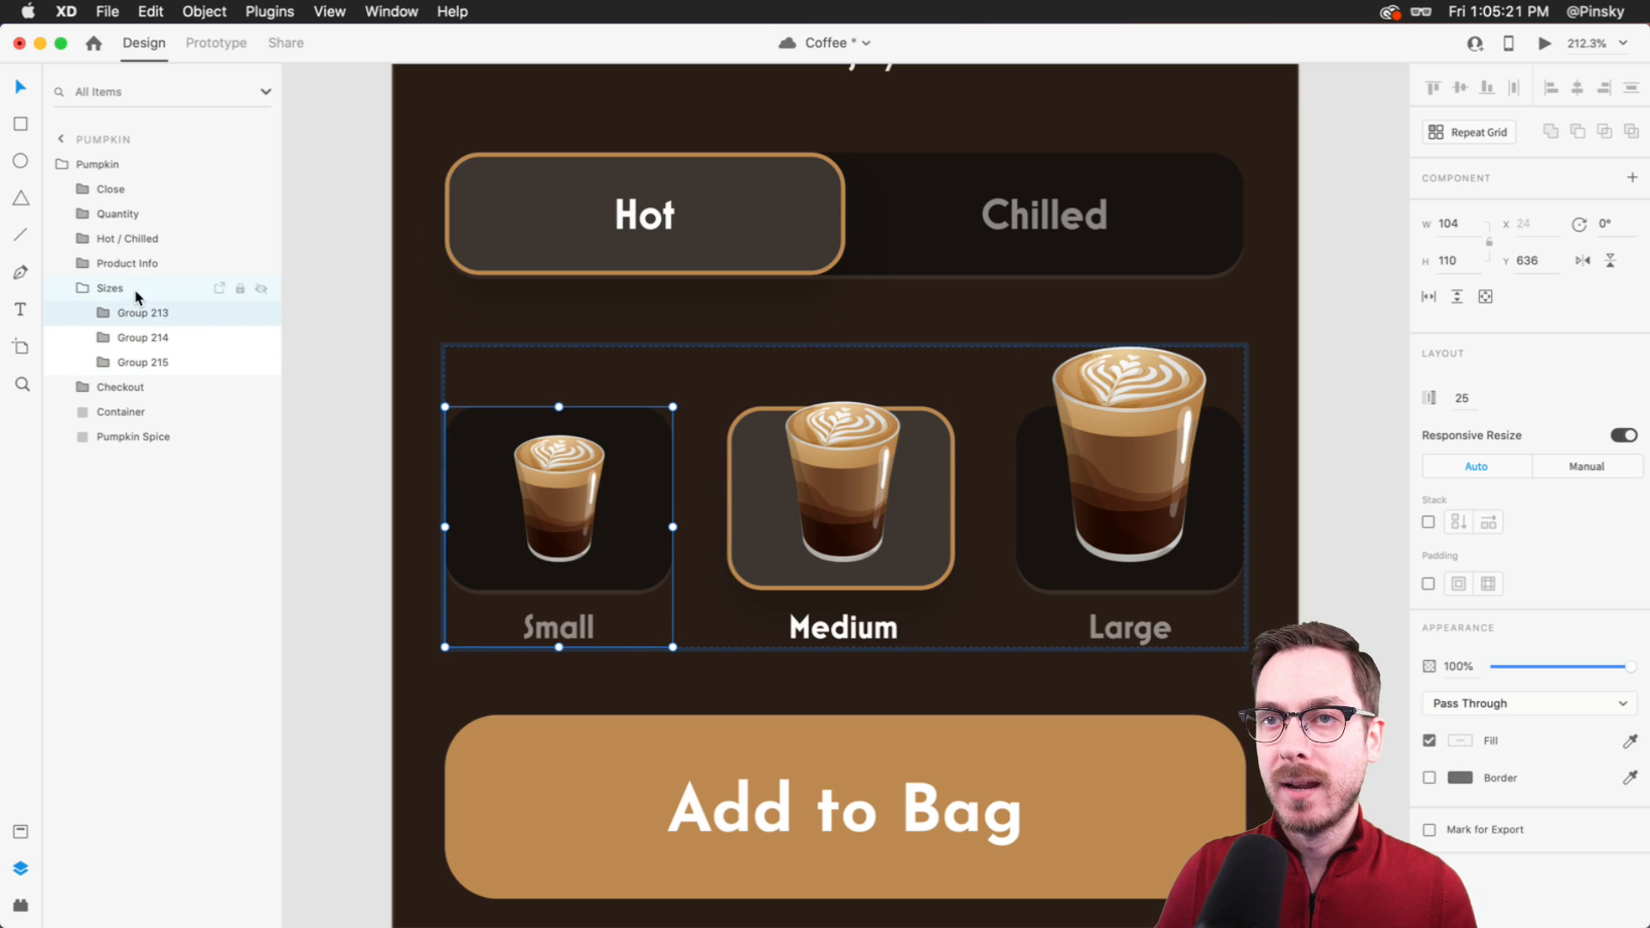
left_click(135, 290)
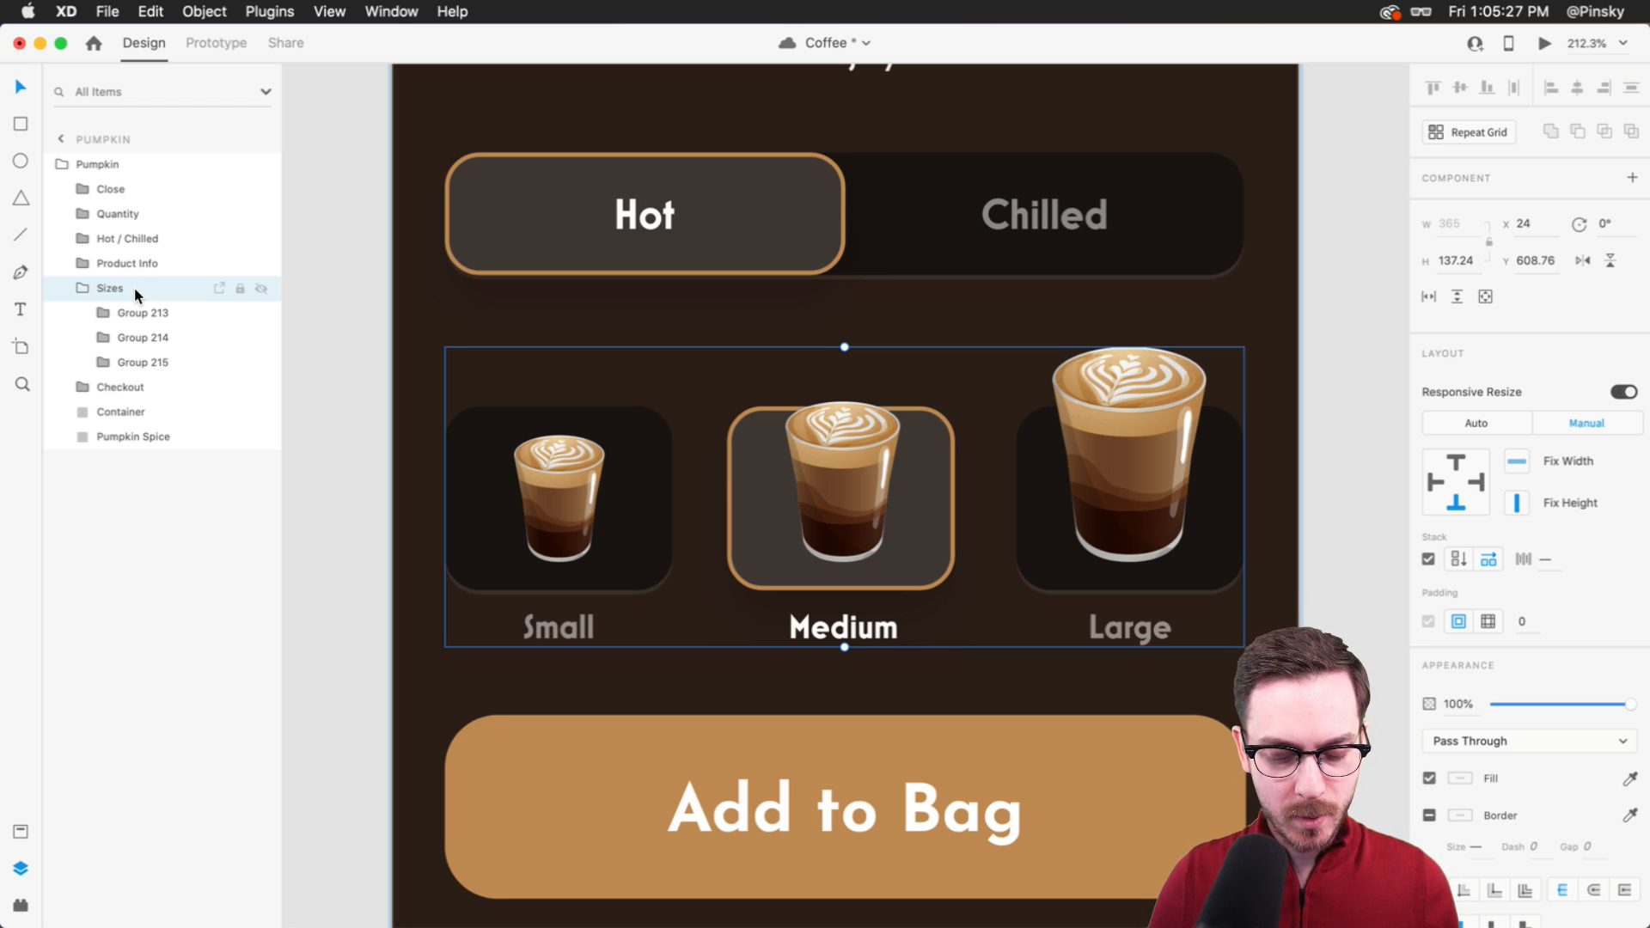
key("super+z")
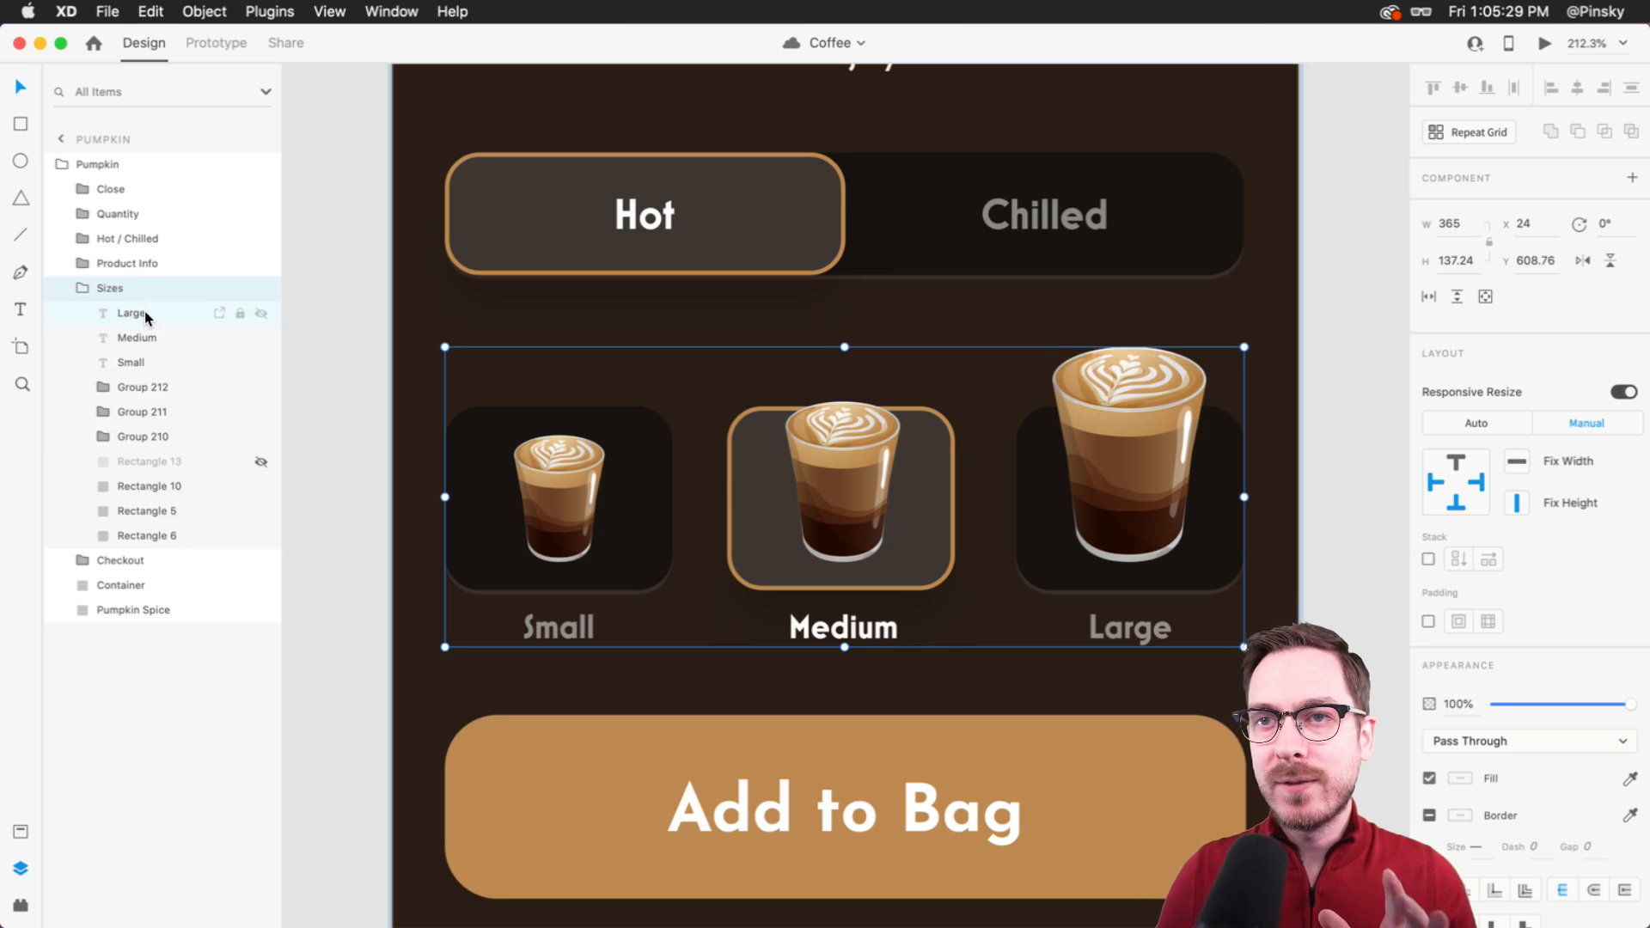
- Inspect the separate text labels and cup groups inside the Sizes group, ending with the whole group selected
left_click(144, 312)
left_click(138, 339)
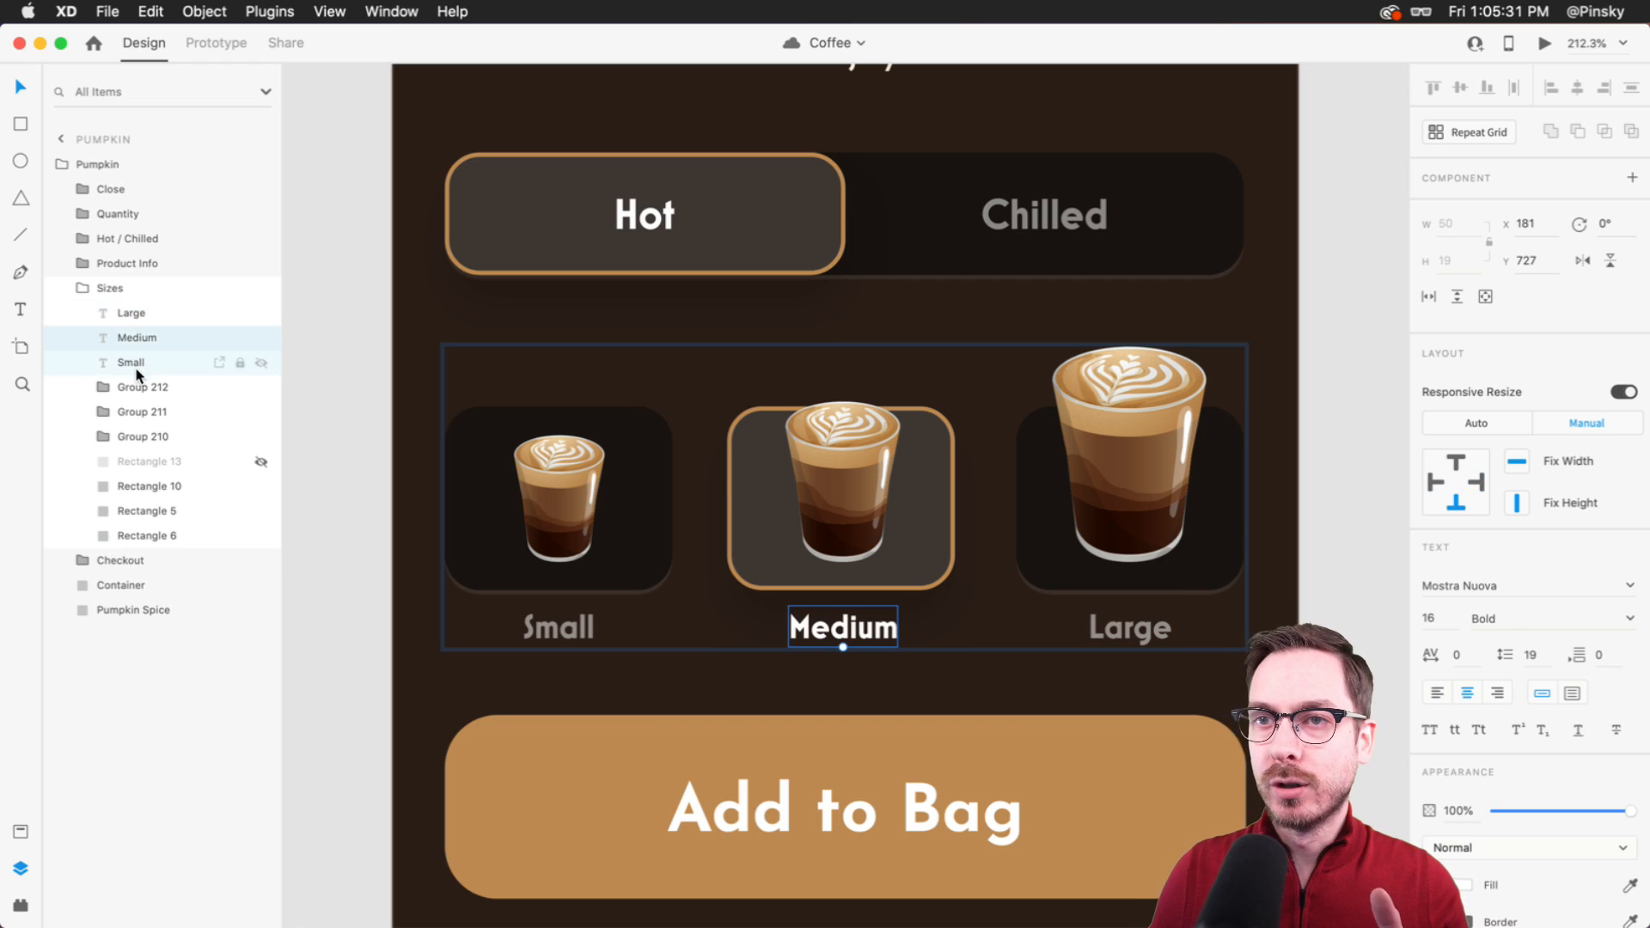
left_click(136, 367)
left_click(140, 391)
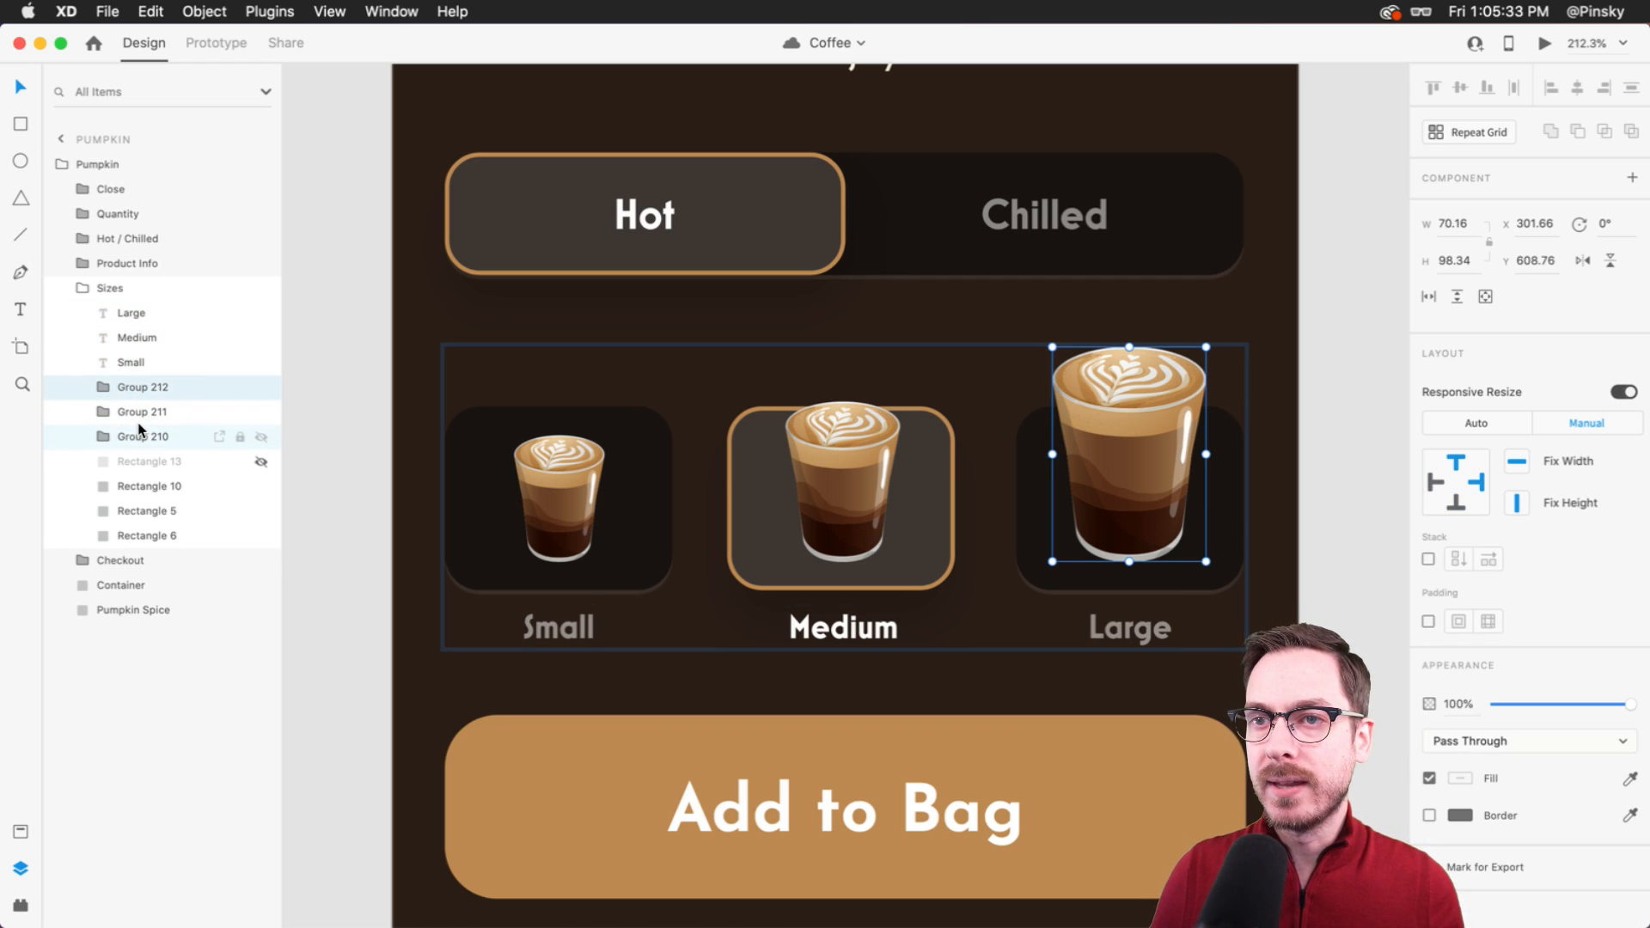
left_click(140, 434)
left_click(142, 412)
left_click(109, 290)
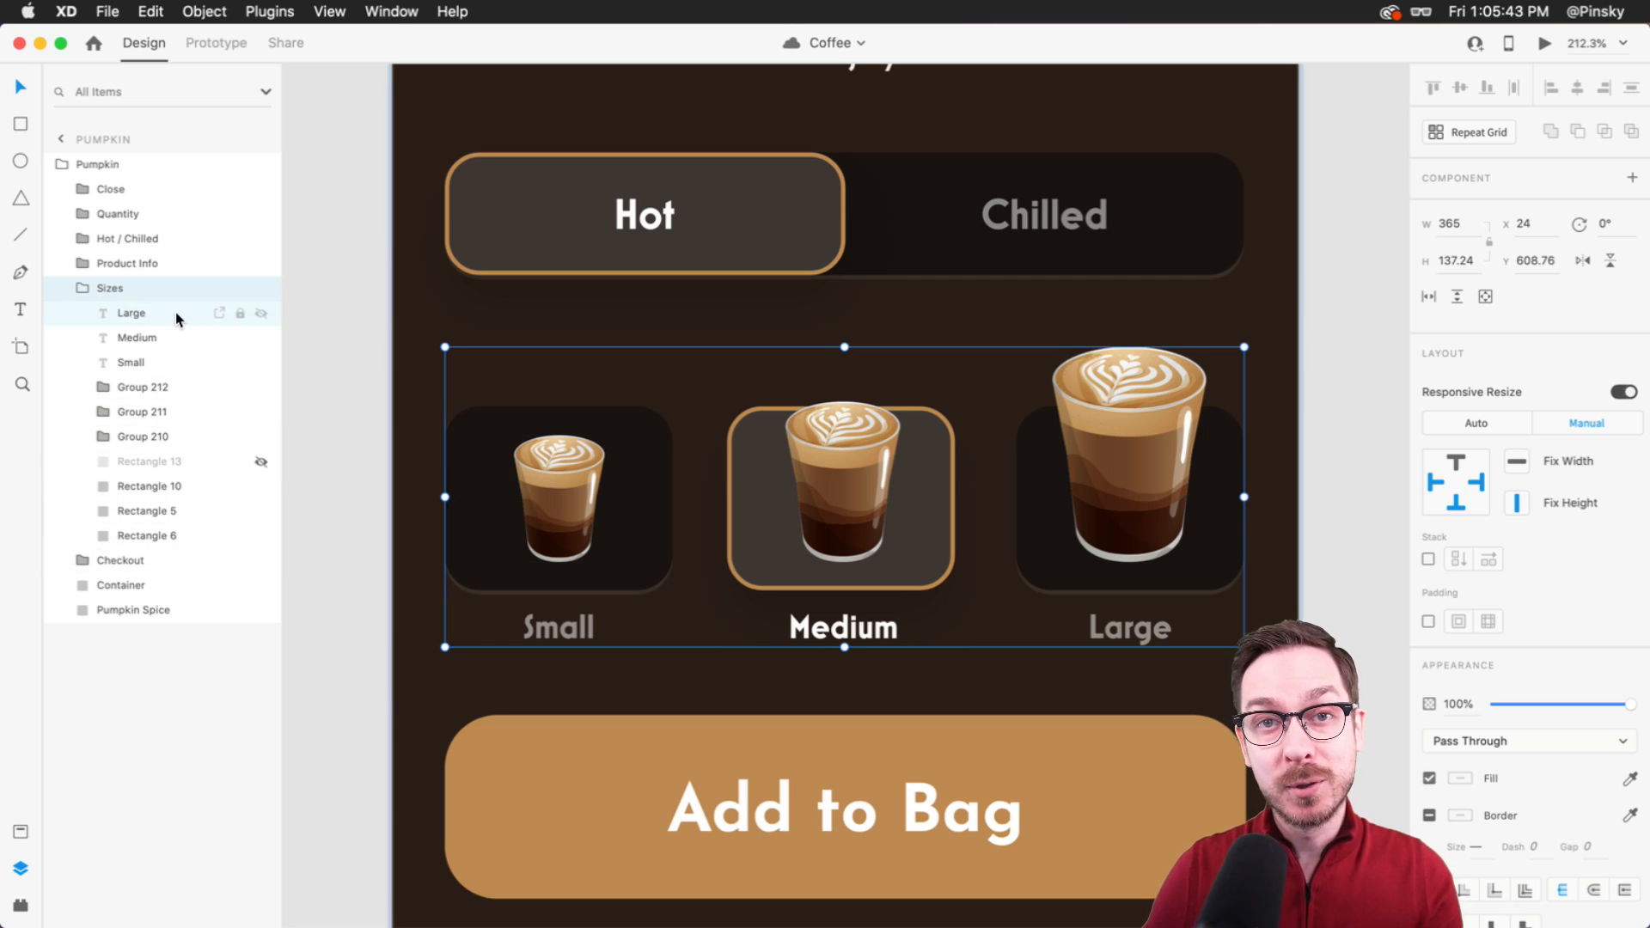
- Examine which layers make up the Small option: the cup, its background rectangle and the Small label
double_click(588, 507)
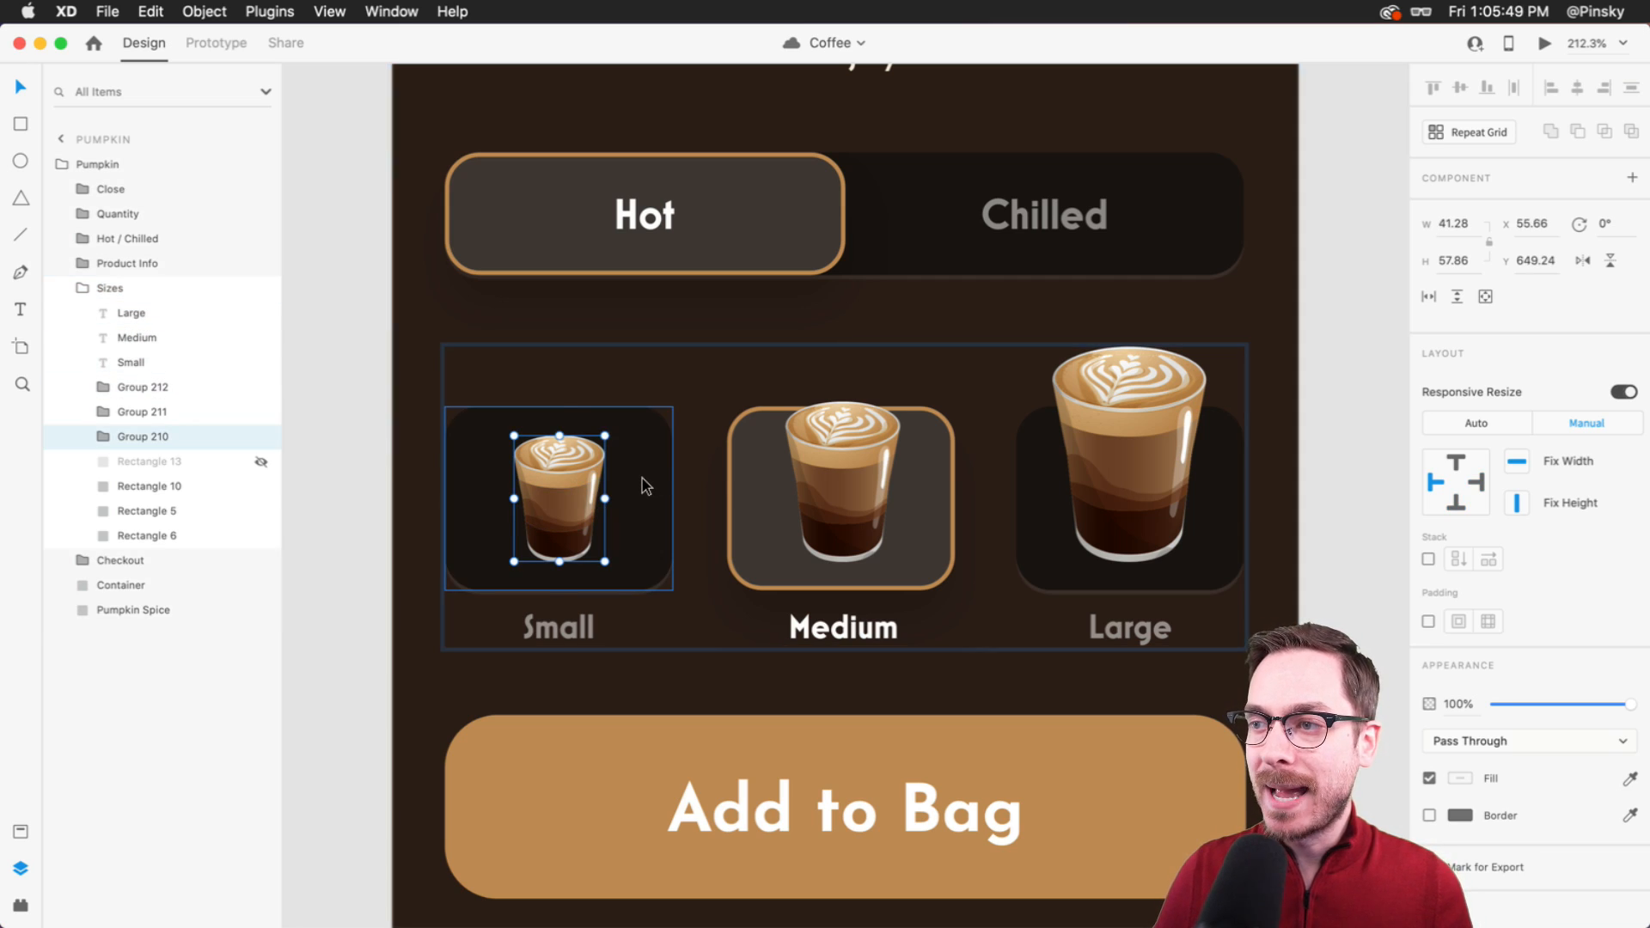
left_click(554, 634, "shift")
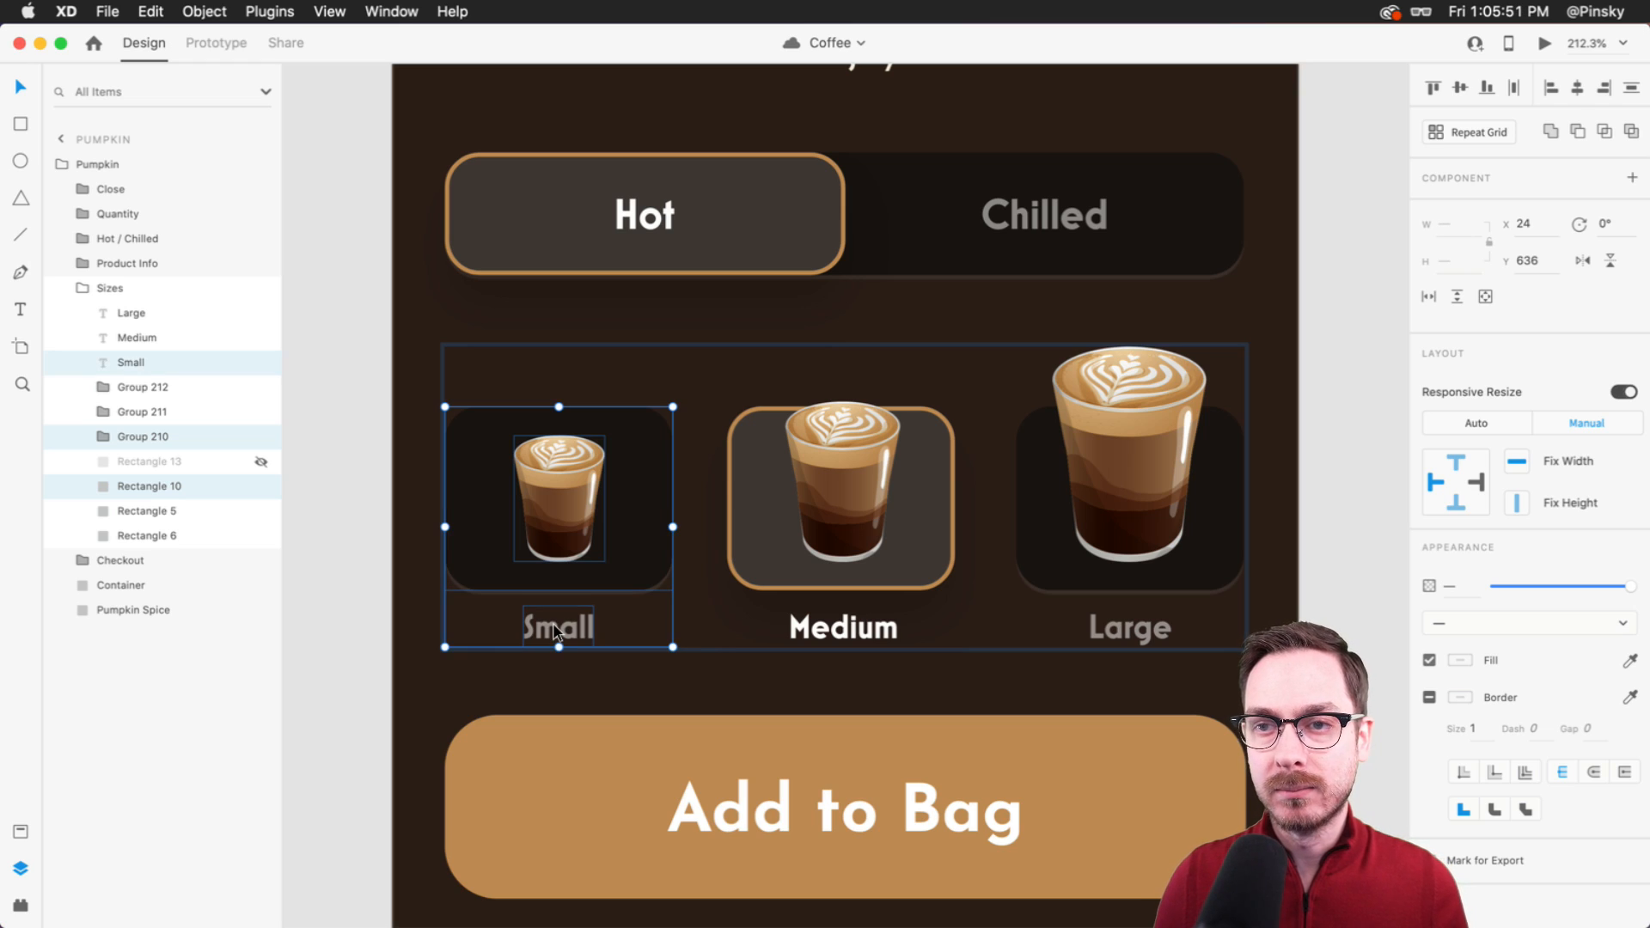
left_click(75, 387)
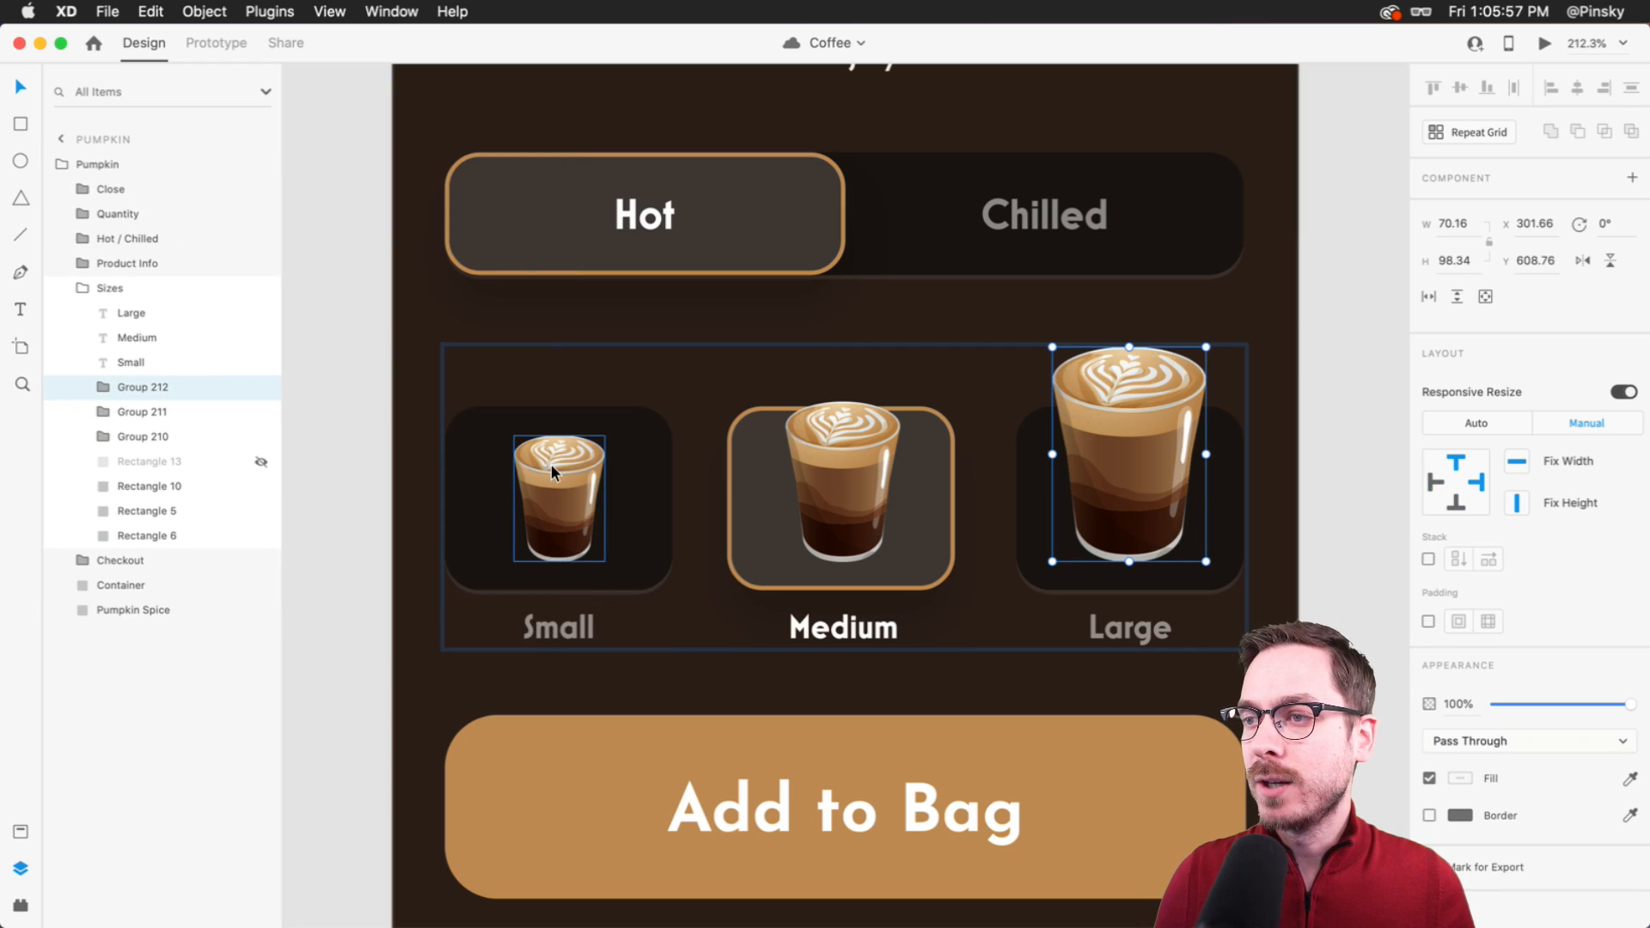
- Try grouping the small cup manually with its background rectangle and the Small label
left_click(551, 465)
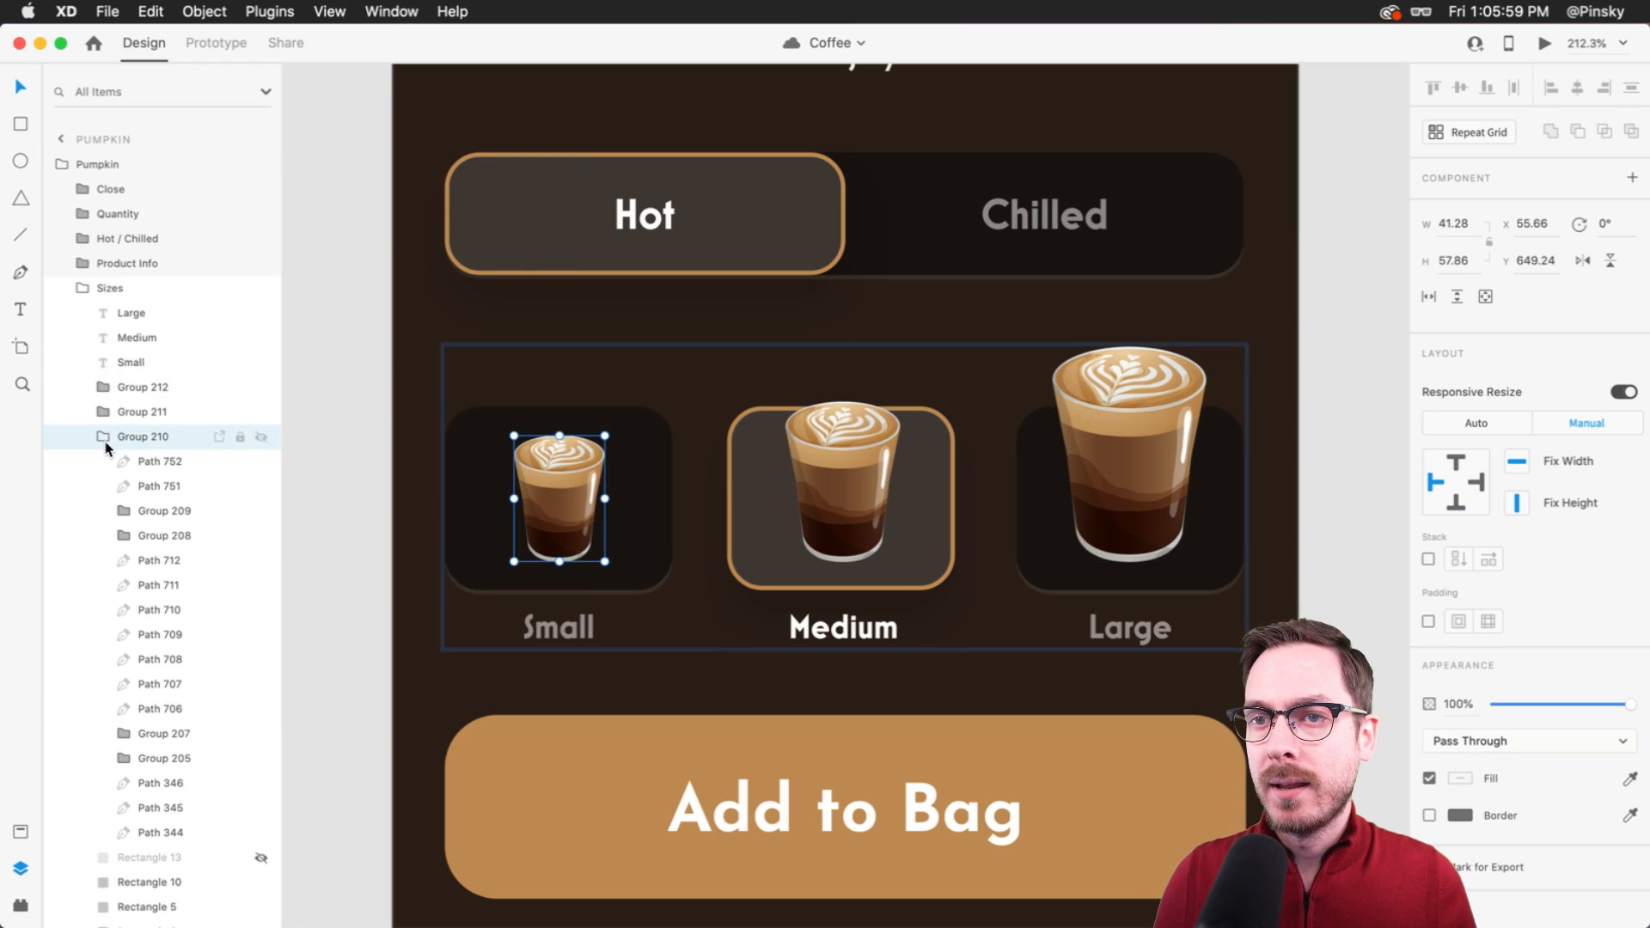
left_click(103, 437)
left_click(652, 462, "shift")
left_click(555, 624, "shift")
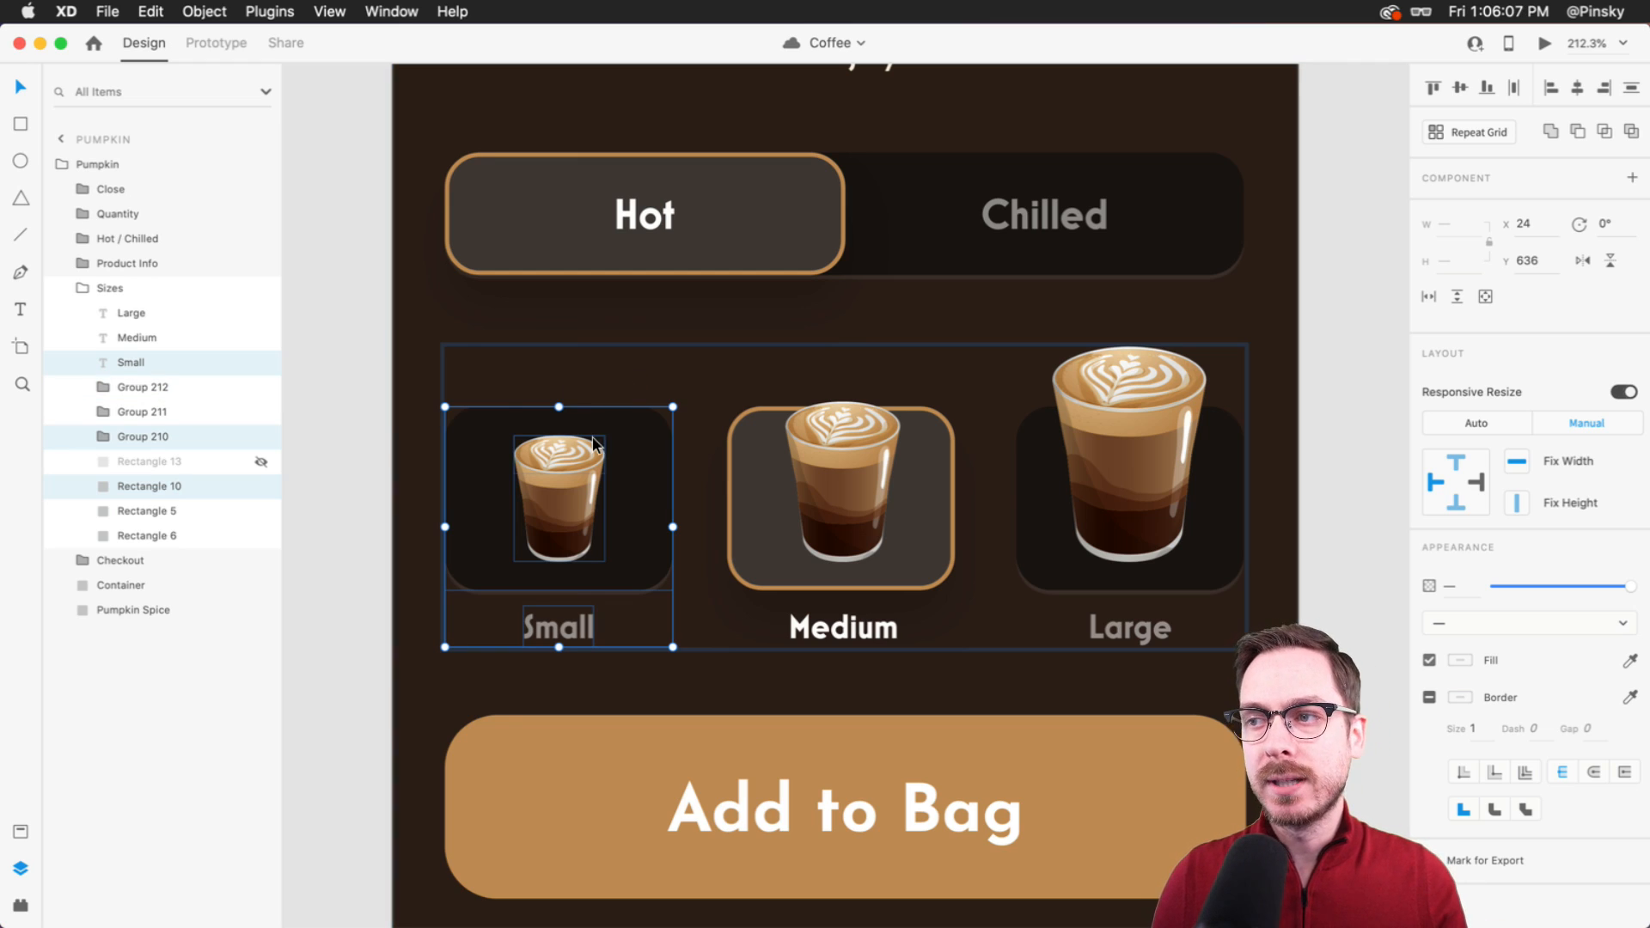
key("super+g")
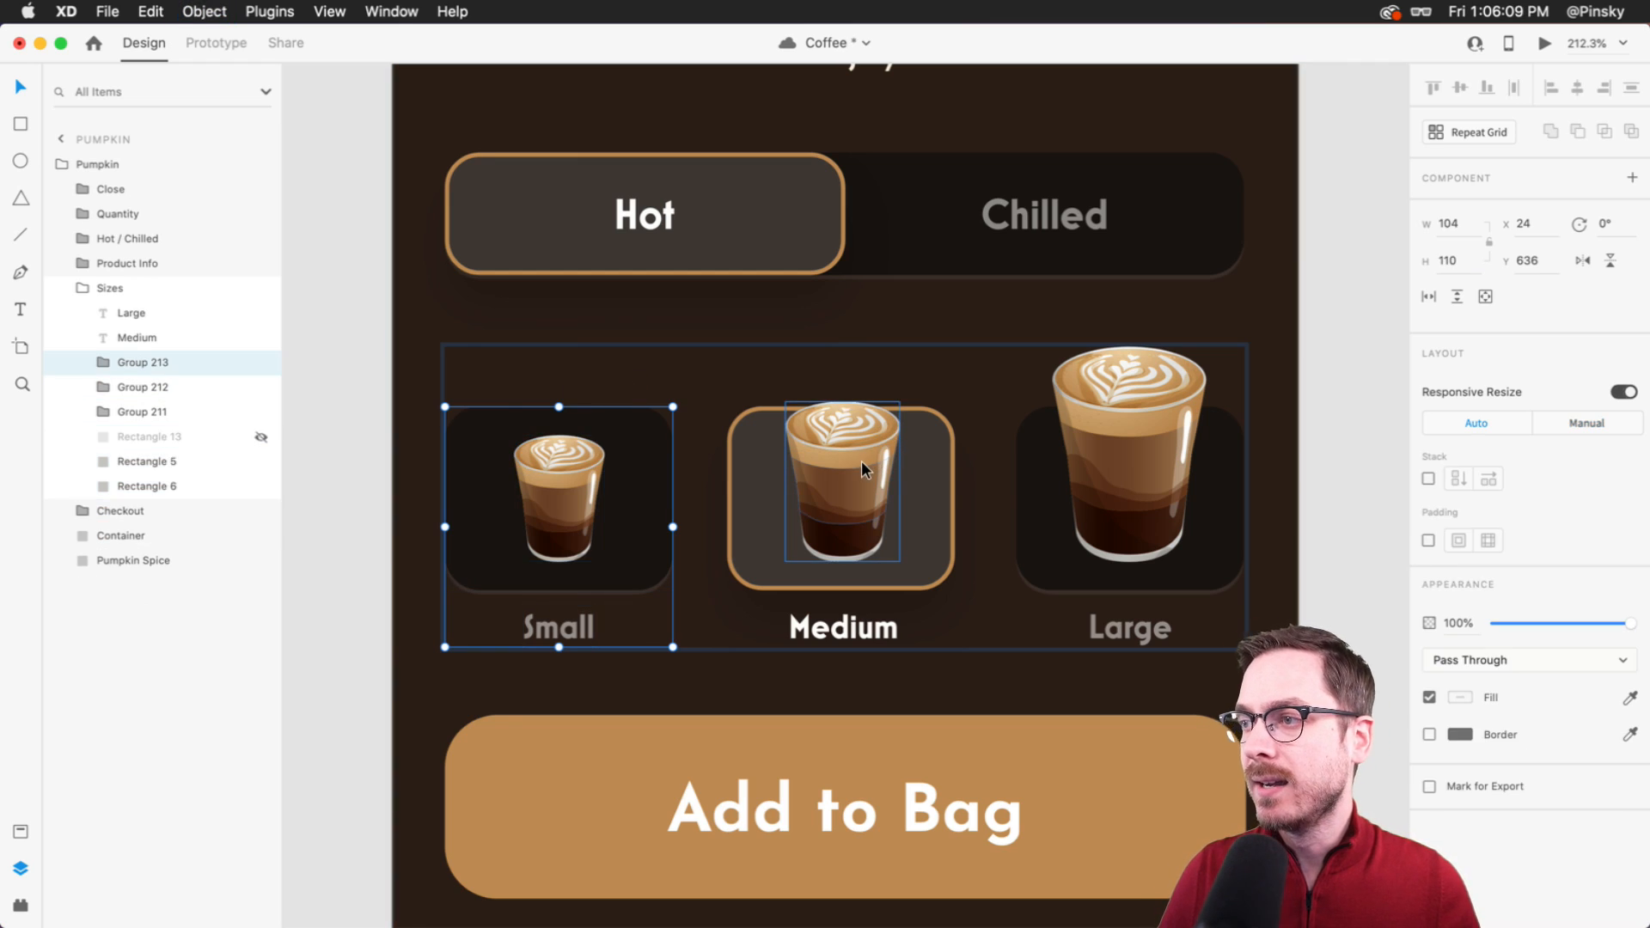
- Try grouping the medium cup with its background and Medium label, and undo both manual groupings
left_click(892, 435)
left_click(876, 564, "shift")
left_click(845, 626, "shift")
key("super+g")
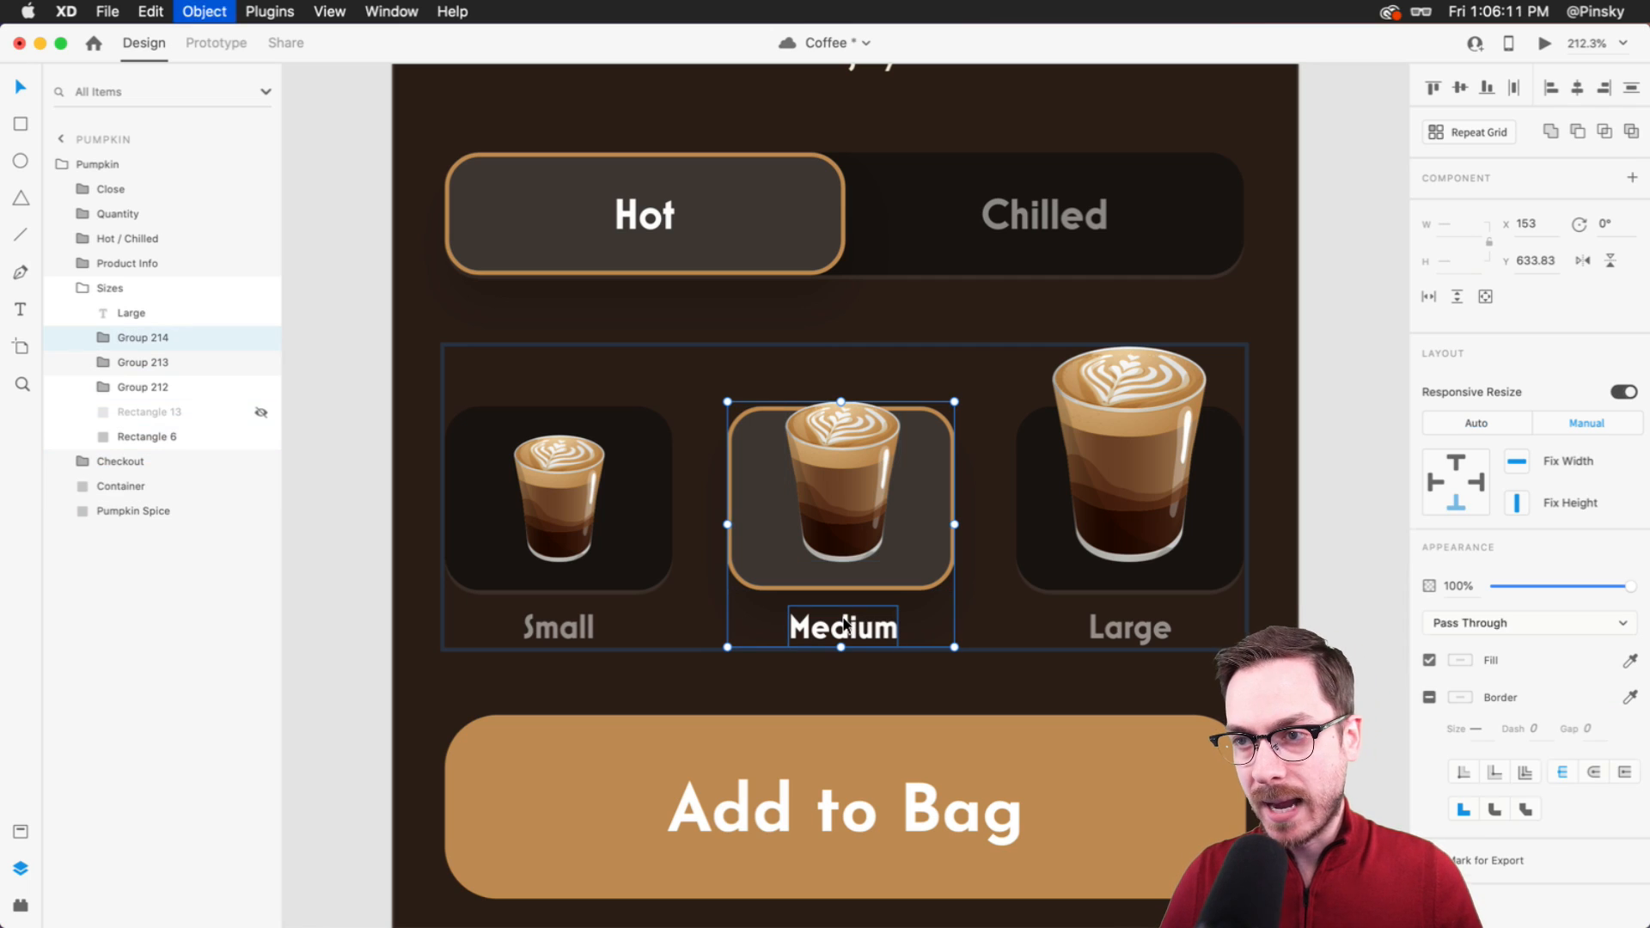
key("super+z")
key("super+z")
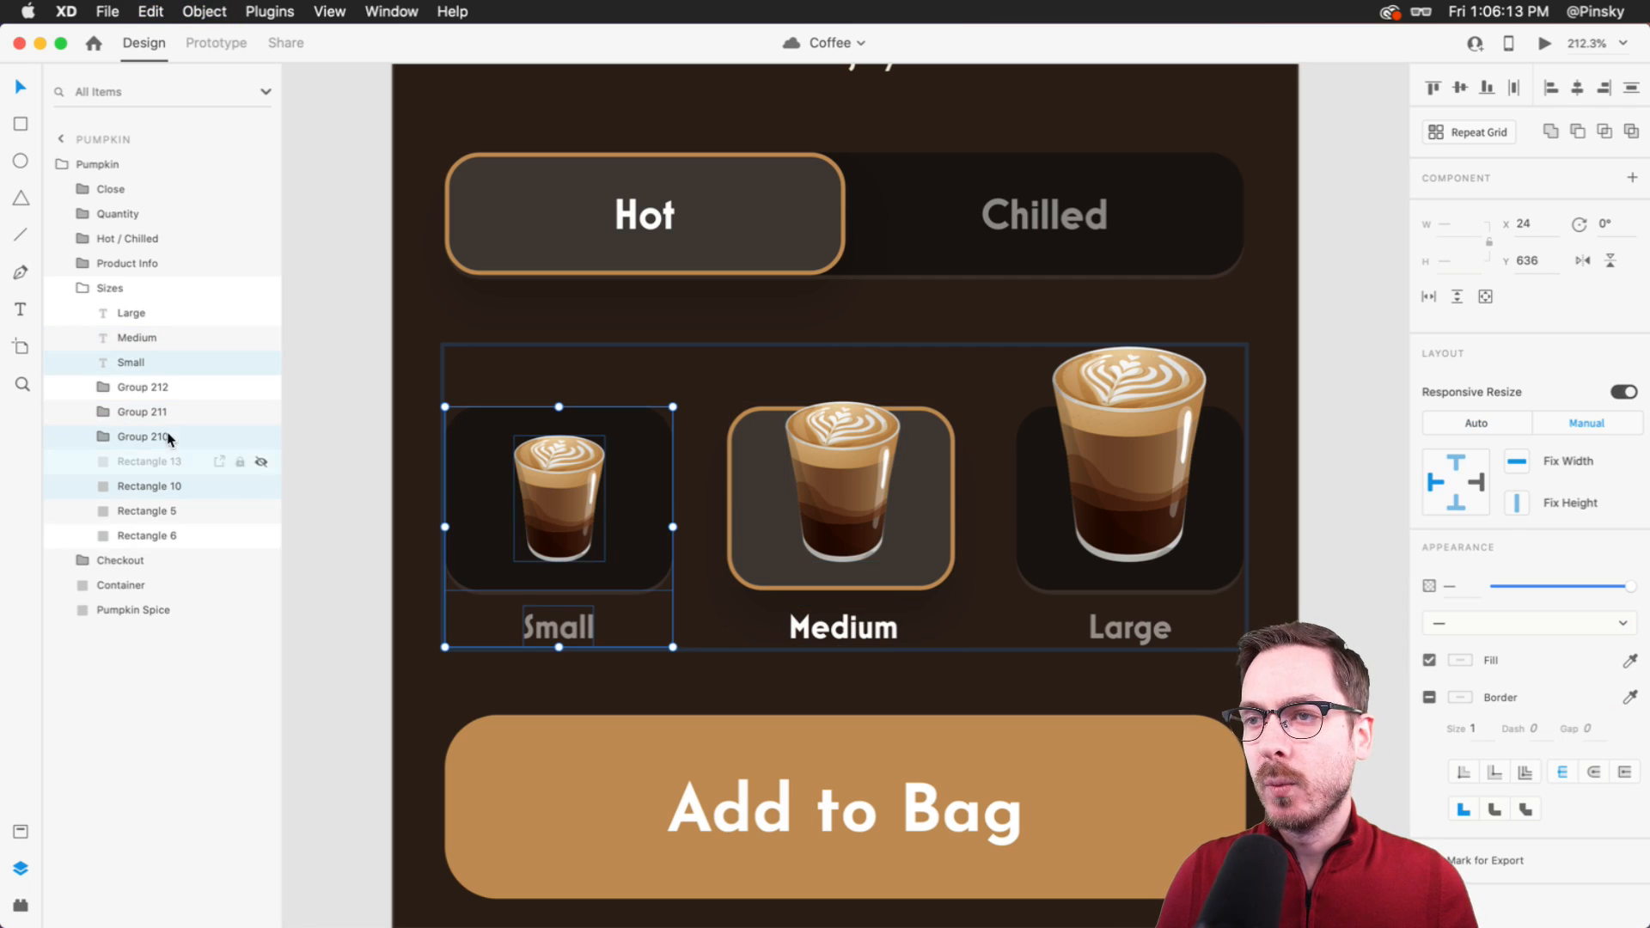
- Enable Stack on the Sizes group so the three size options form a horizontal stack
left_click(136, 281)
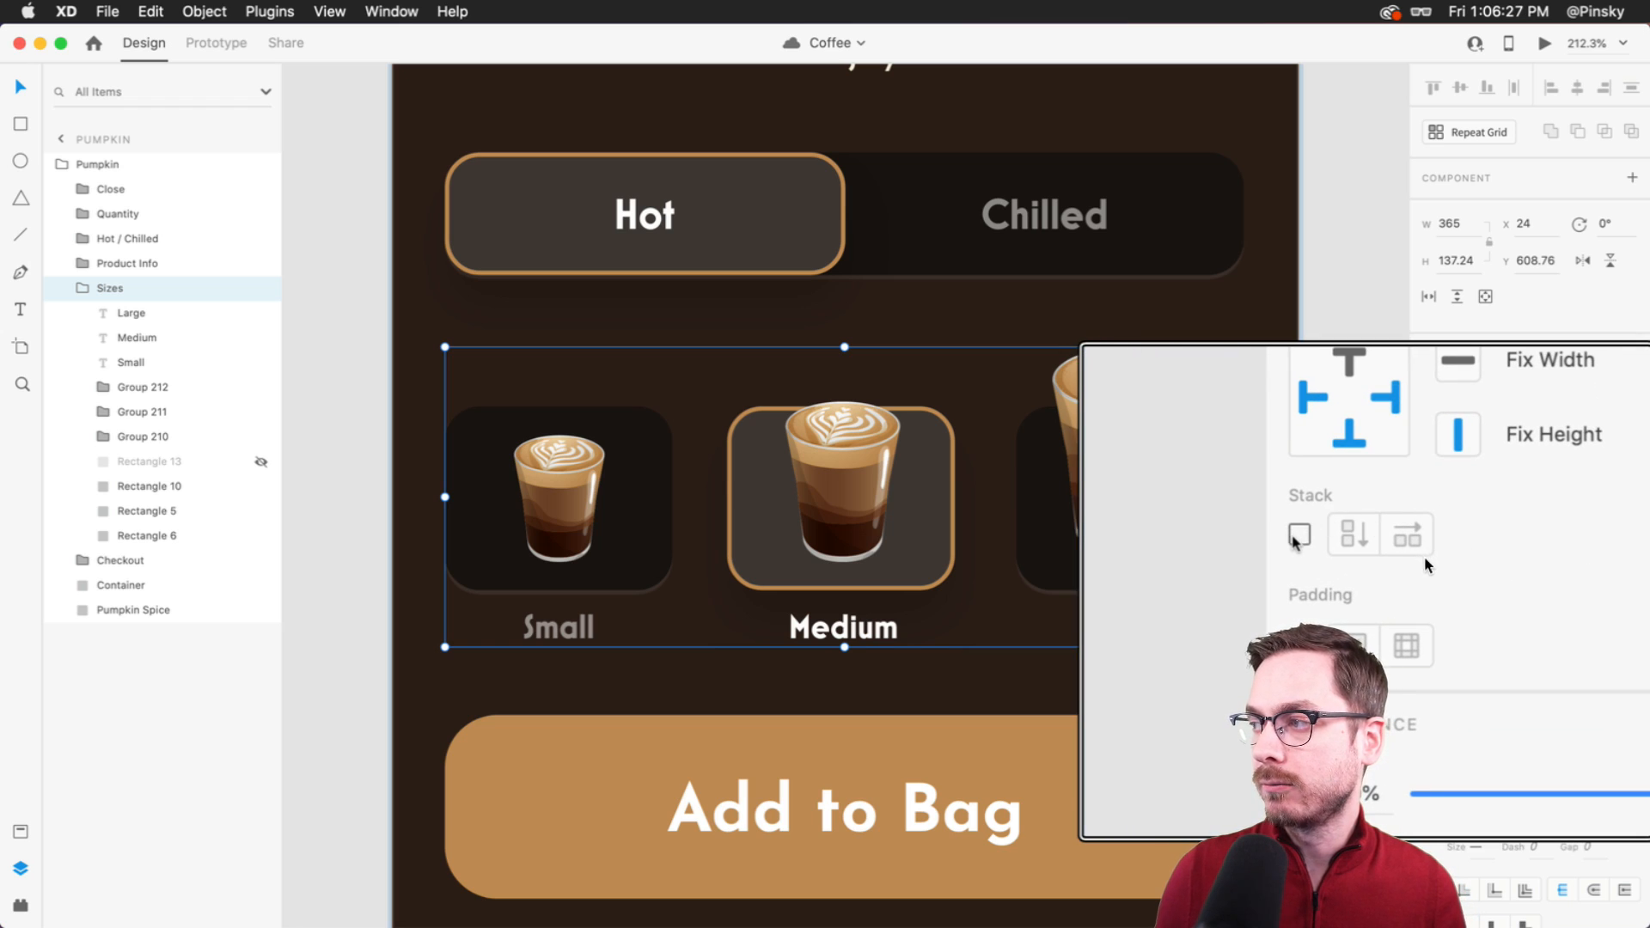
left_click(1428, 560)
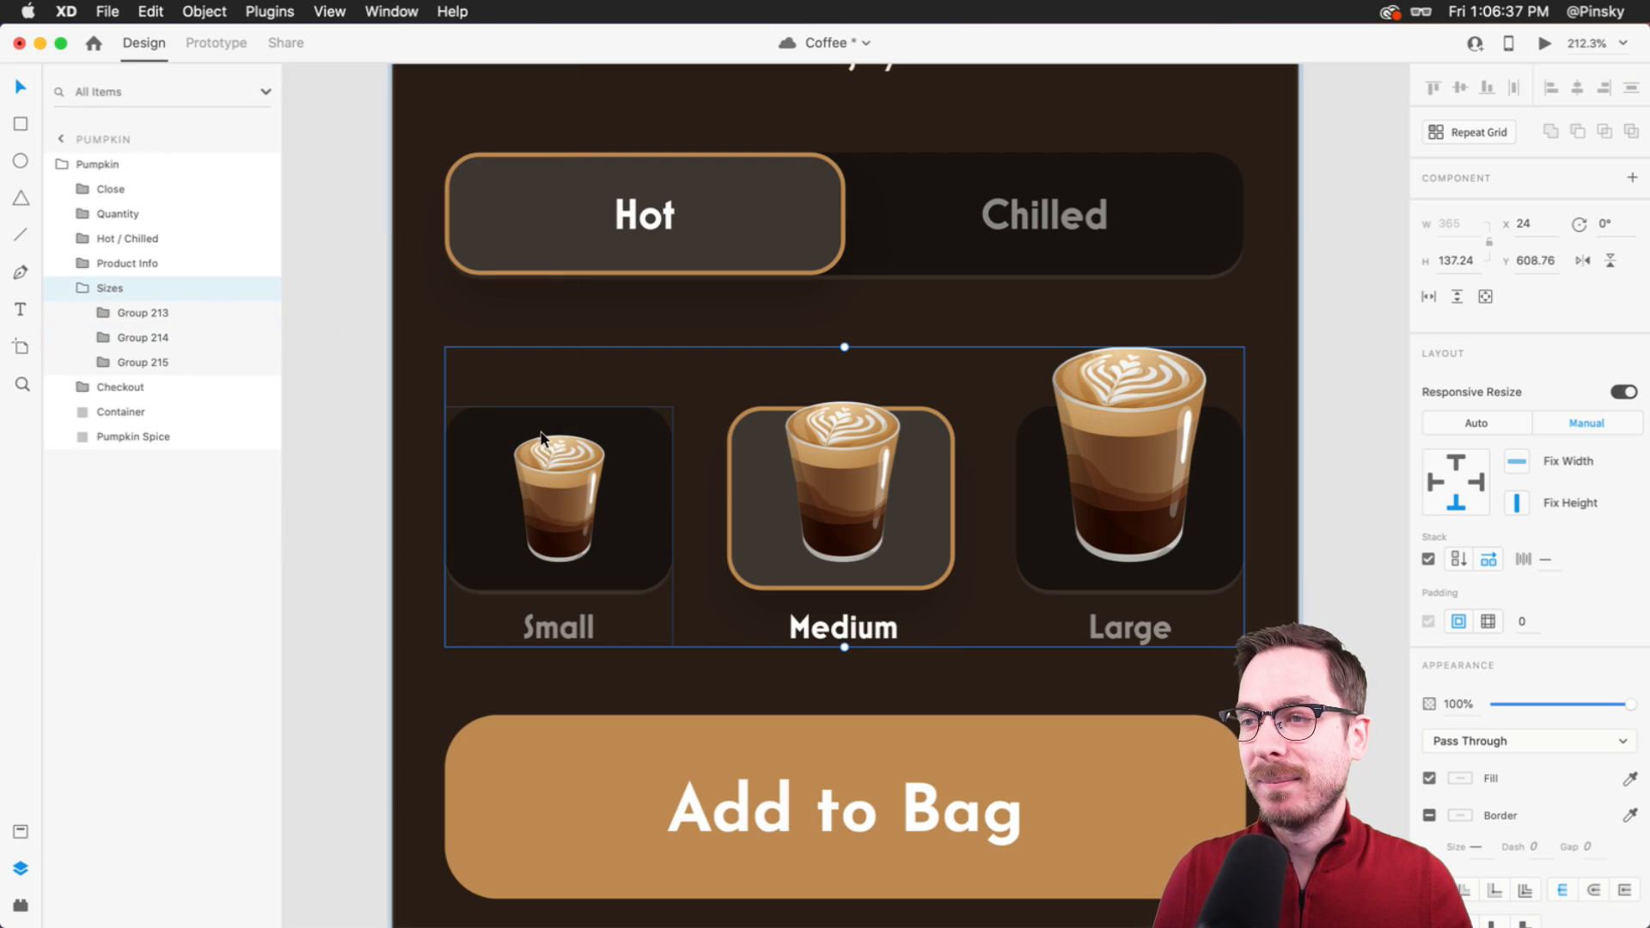
- Rename the three sub-groups inside the Sizes group as Small, Medium and Large
double_click(556, 447)
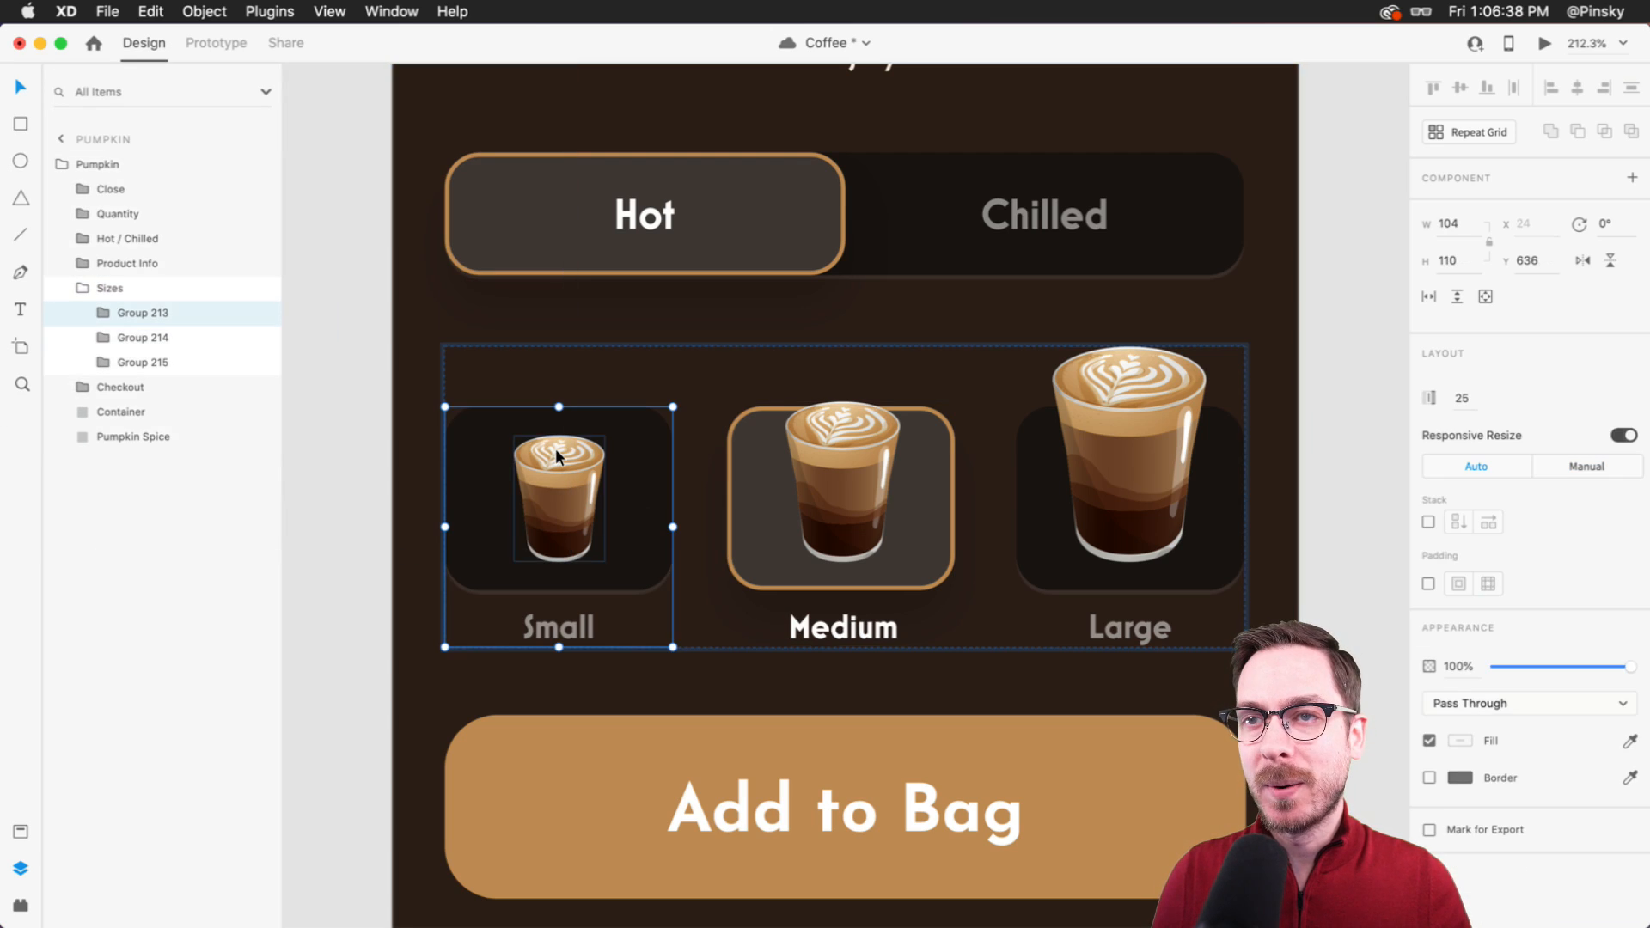
double_click(151, 315)
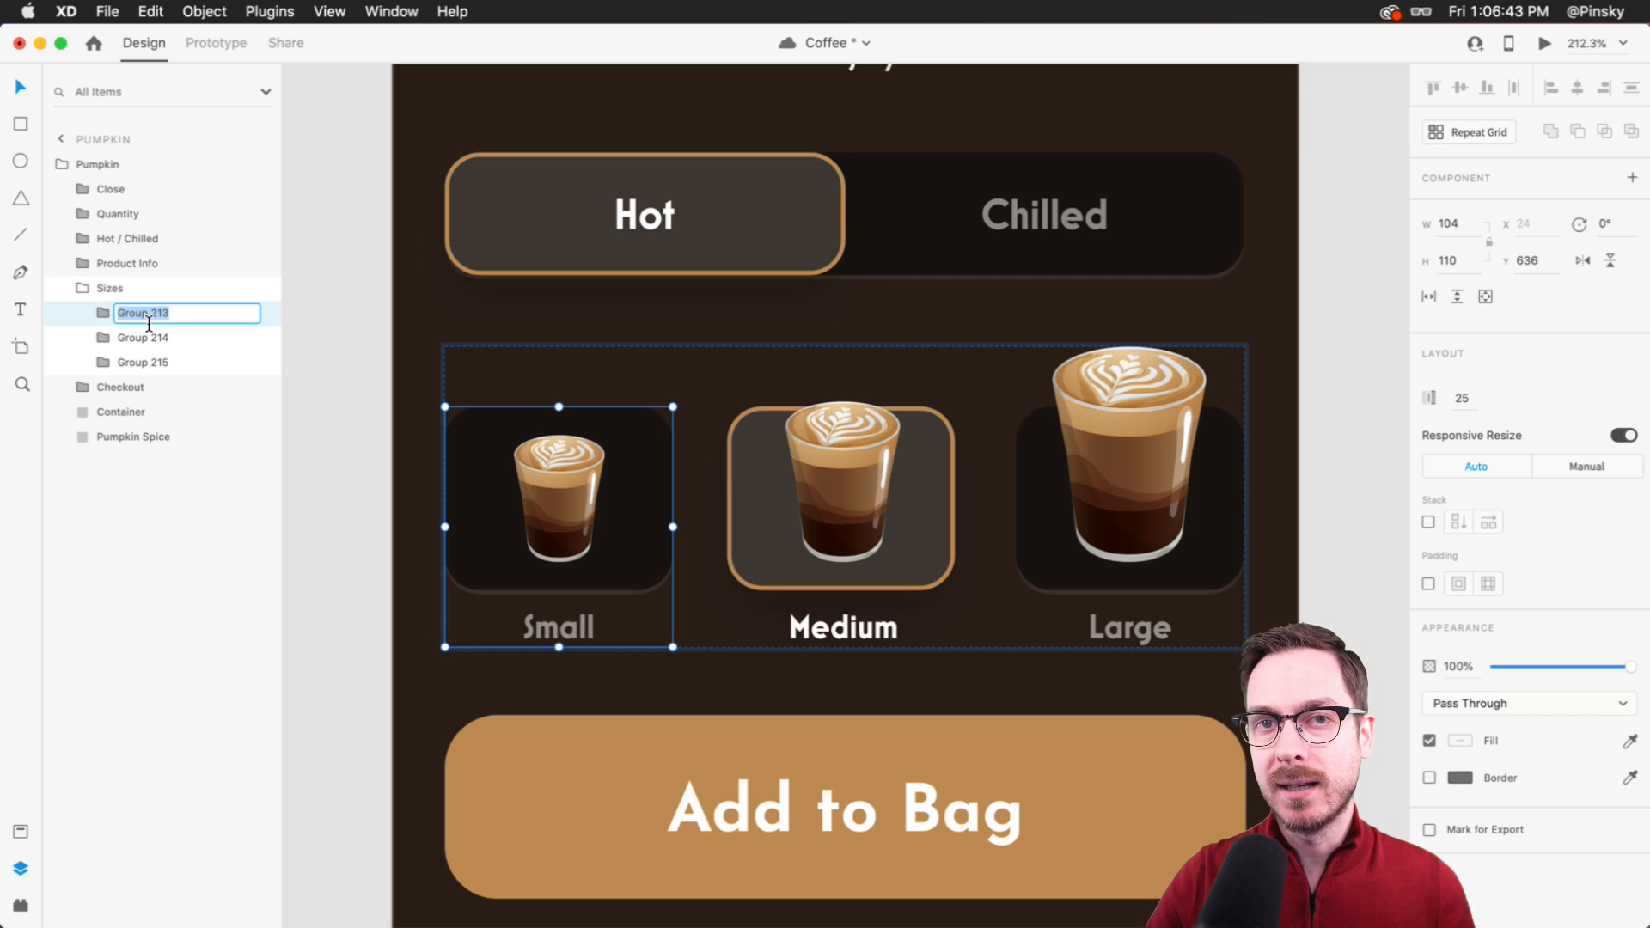
type("Small")
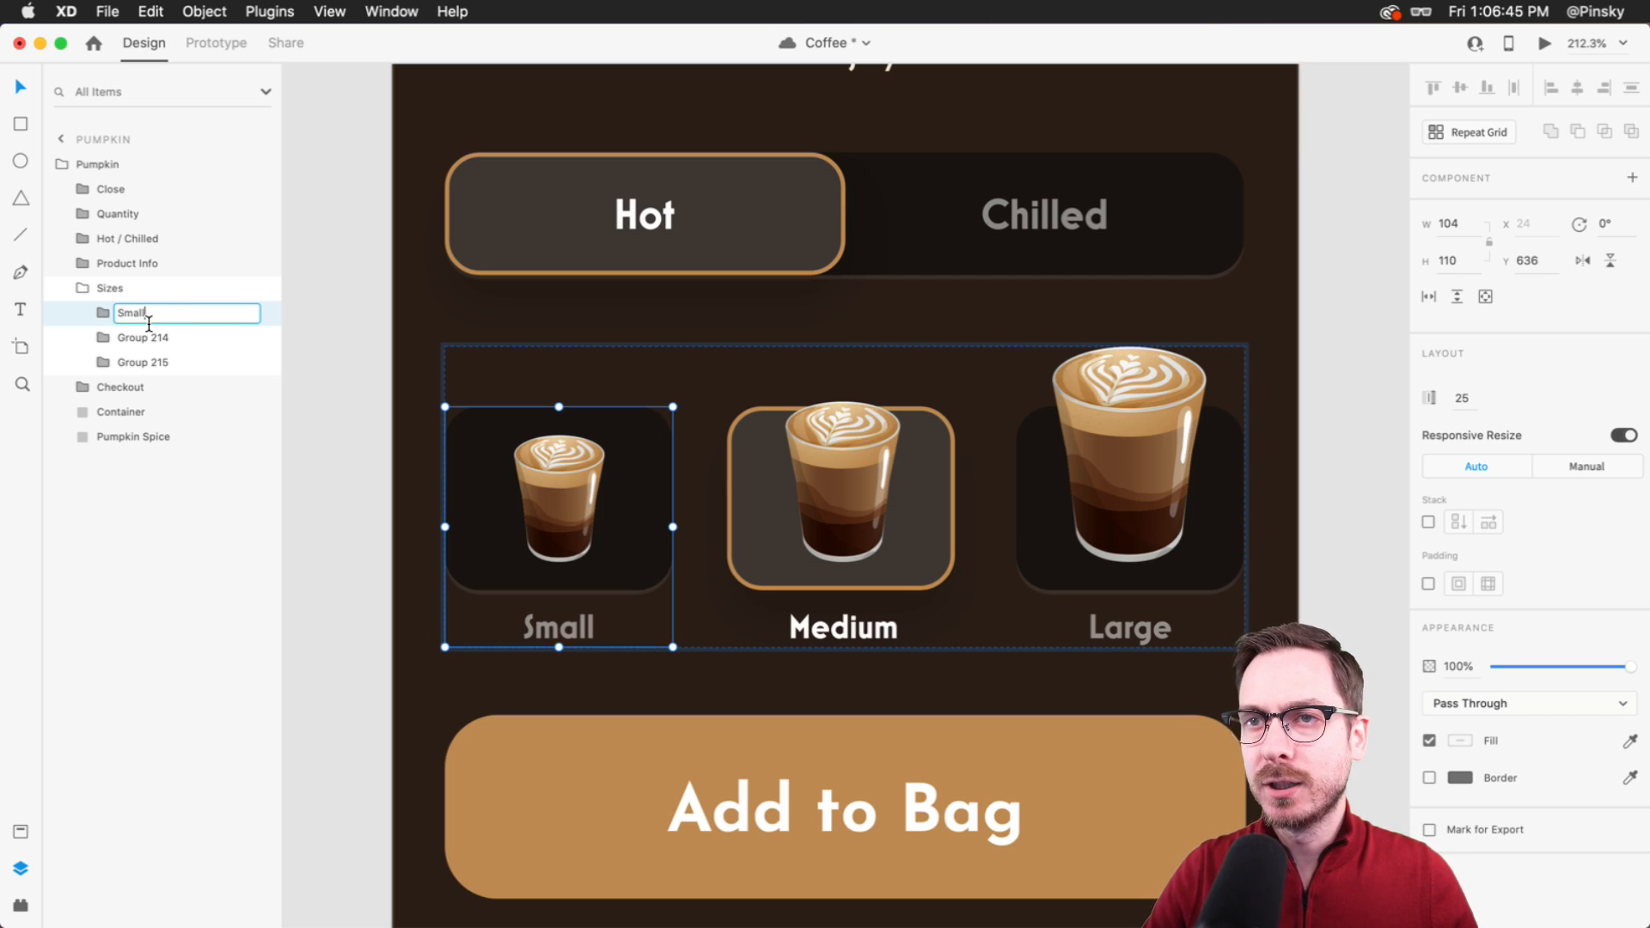
key("Tab")
type("Medium")
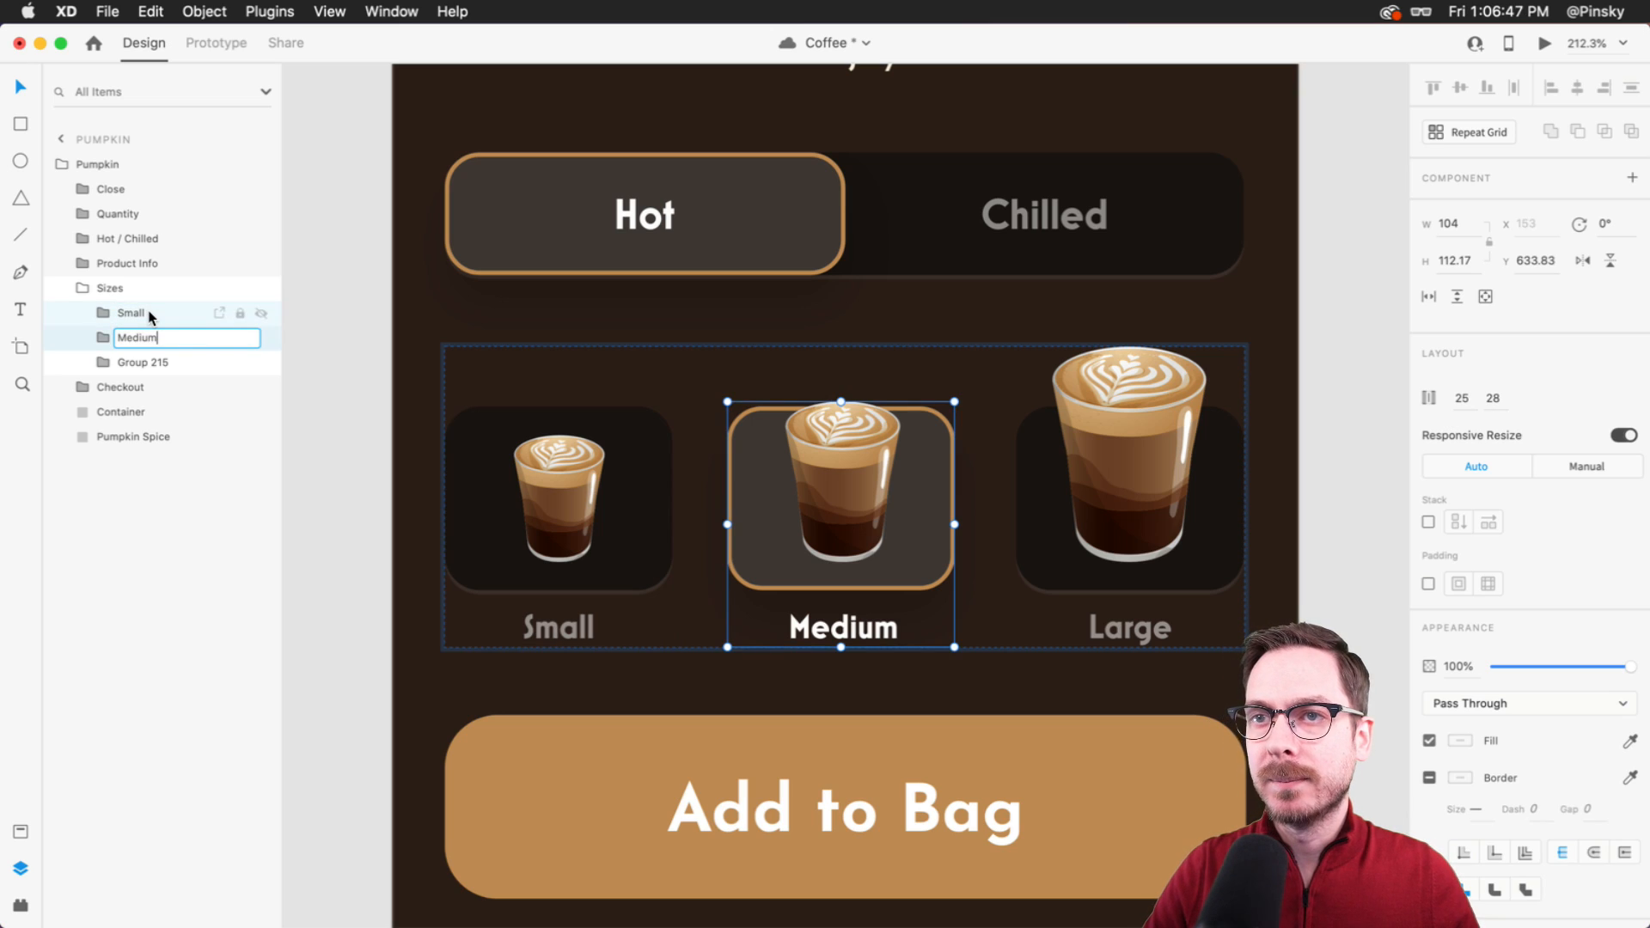
key("Tab")
type("La")
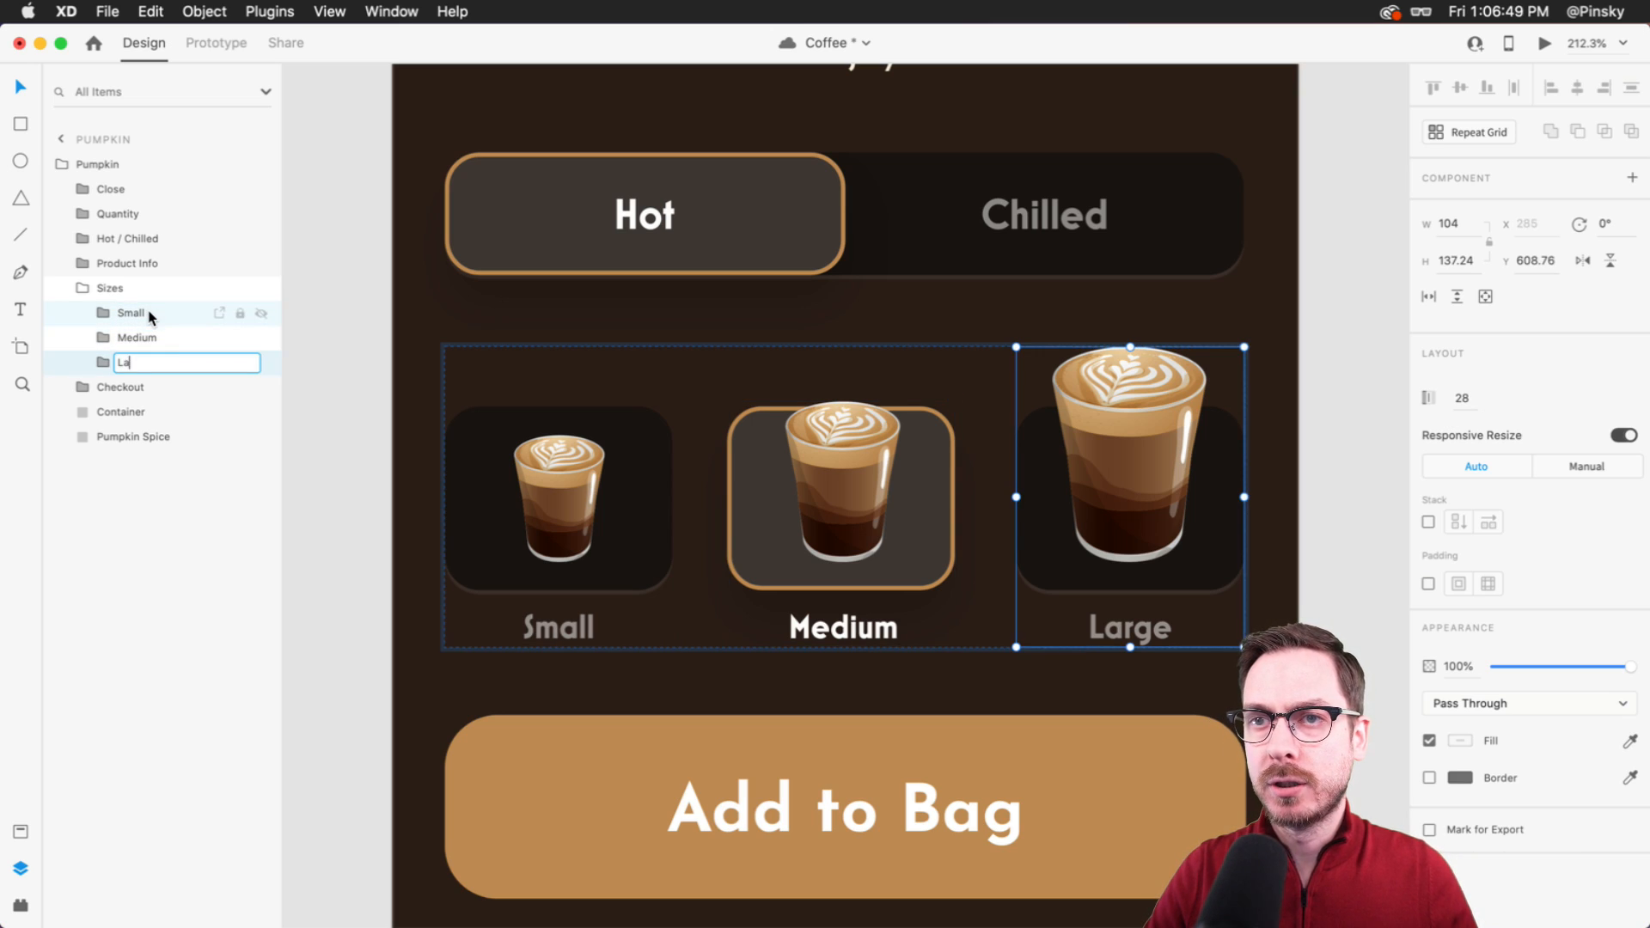
type("rge")
key("Return")
- Try reordering the Sizes stack to Large, Medium, Small on the canvas, and undo the reordering
left_click(142, 288)
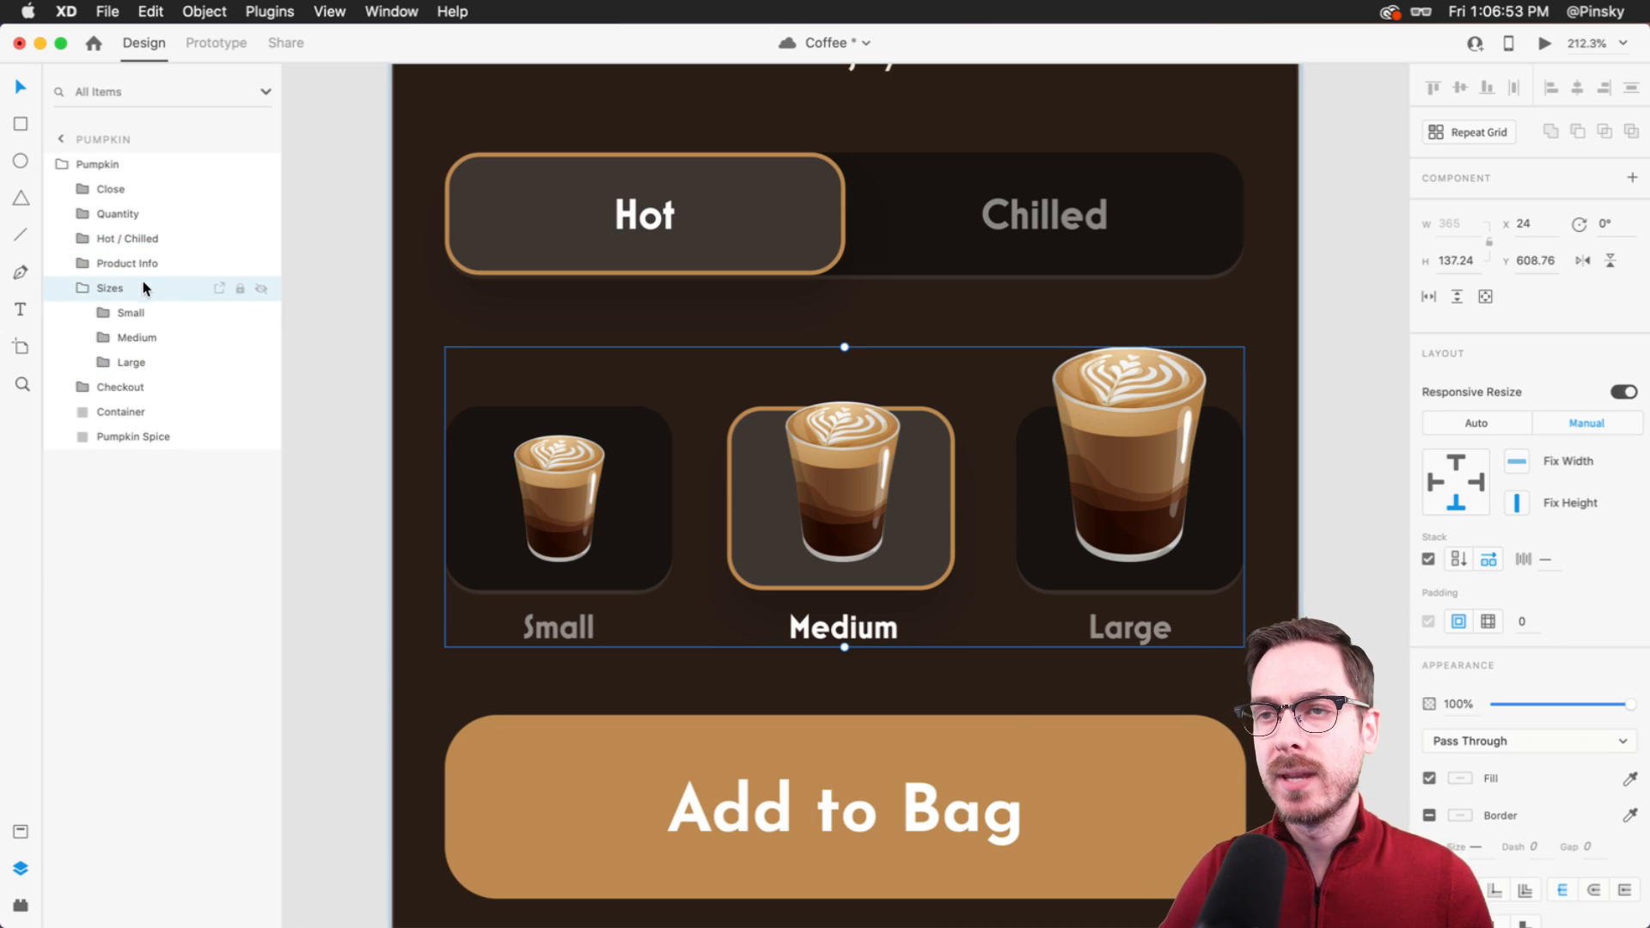
left_click(136, 312)
left_click(756, 452)
left_click(1164, 461)
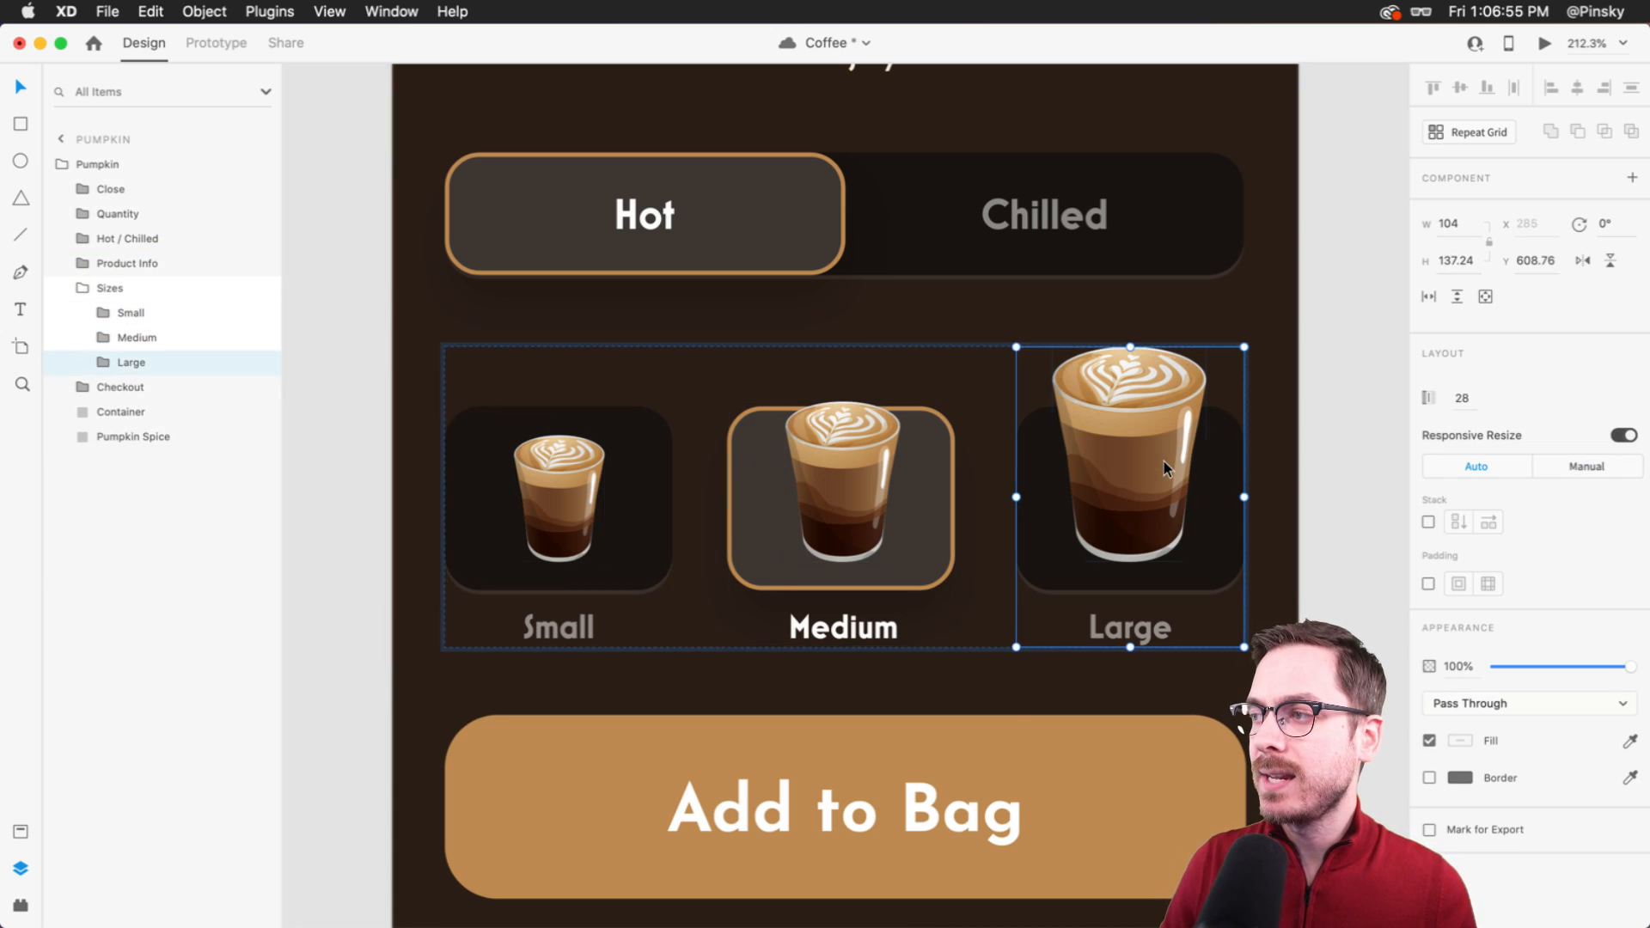
left_click_drag(1167, 467, 637, 462)
left_click(1072, 515)
left_click_drag(1073, 516, 825, 506)
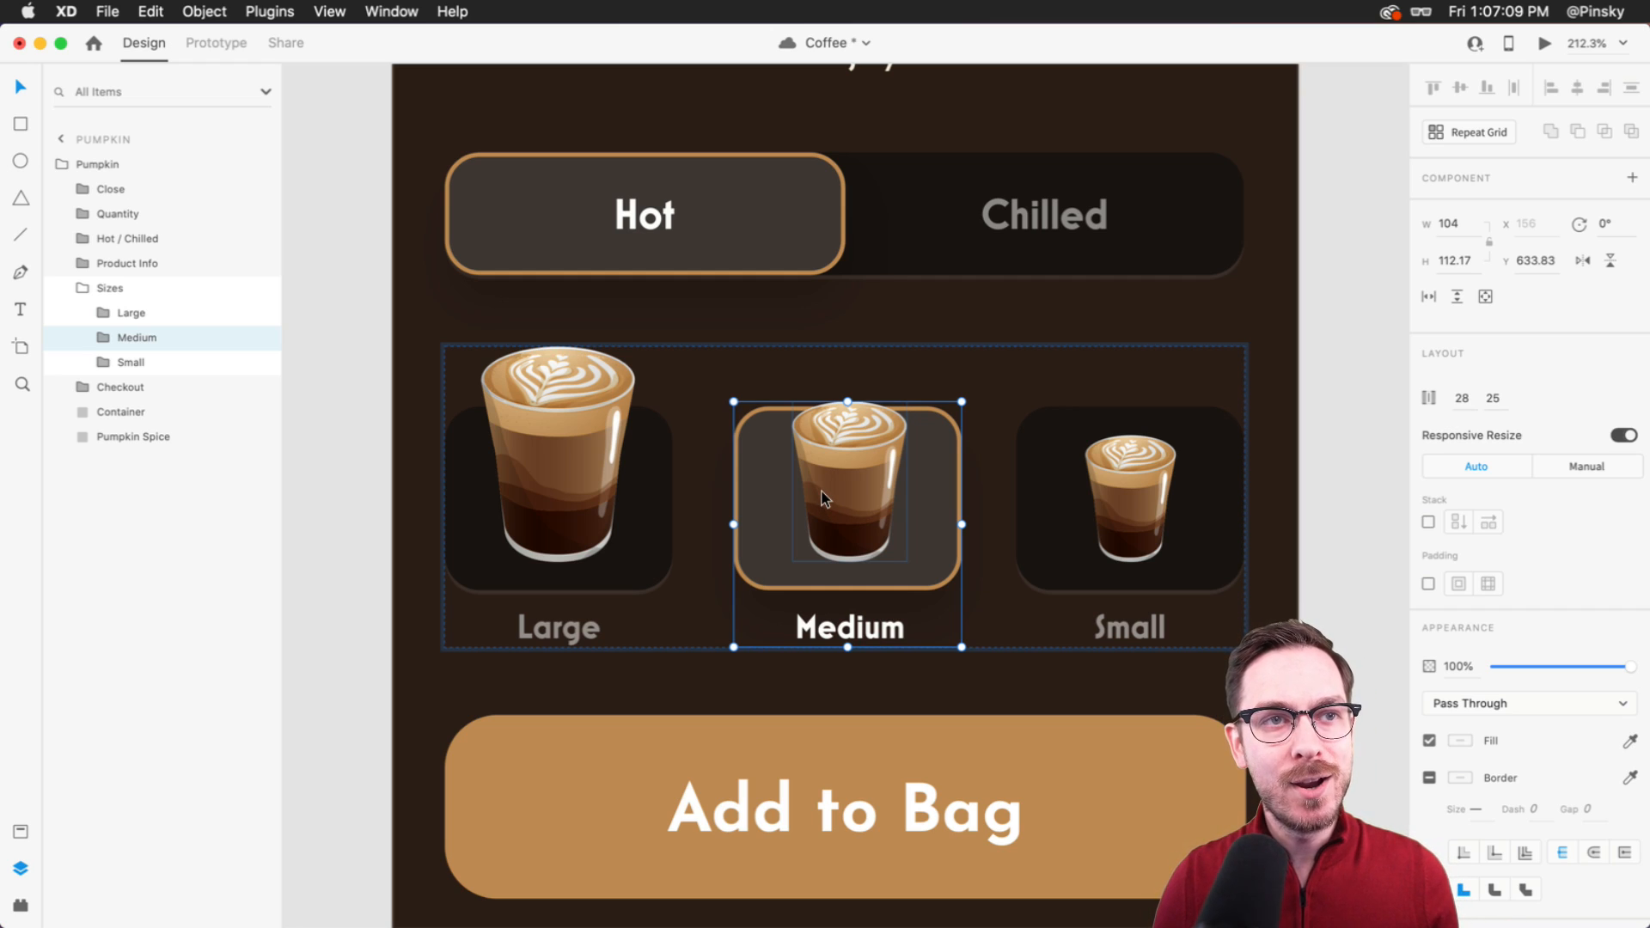
key("super+z")
key("super+z")
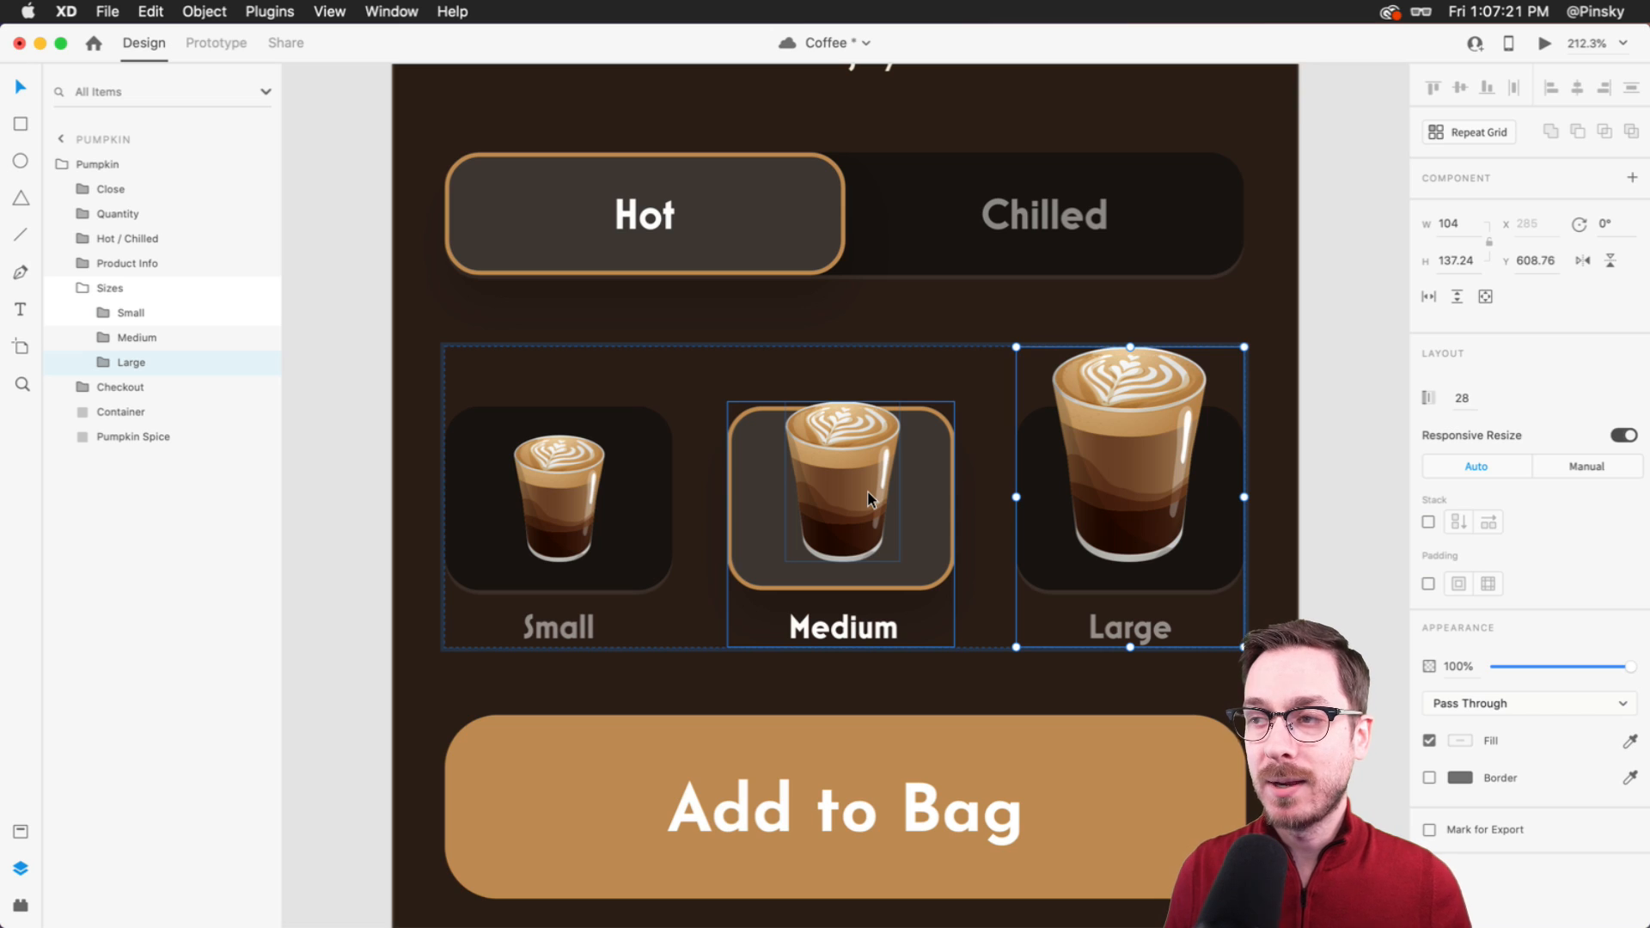
- Turn the Sizes group into a component and save the document
left_click(160, 289)
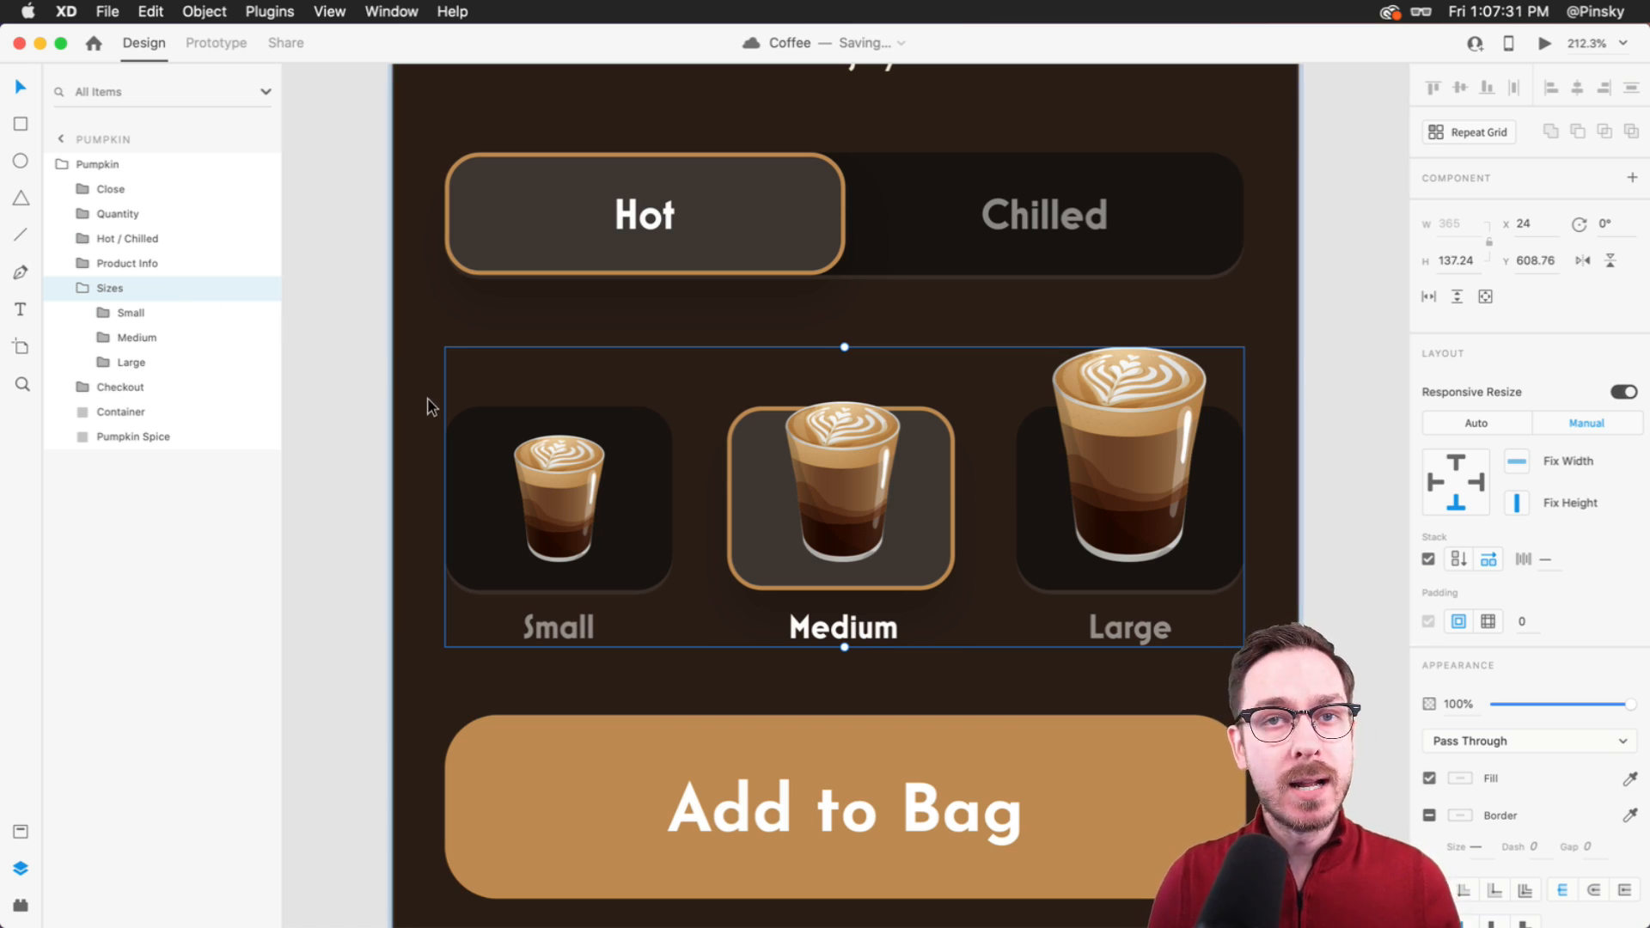
right_click(133, 285)
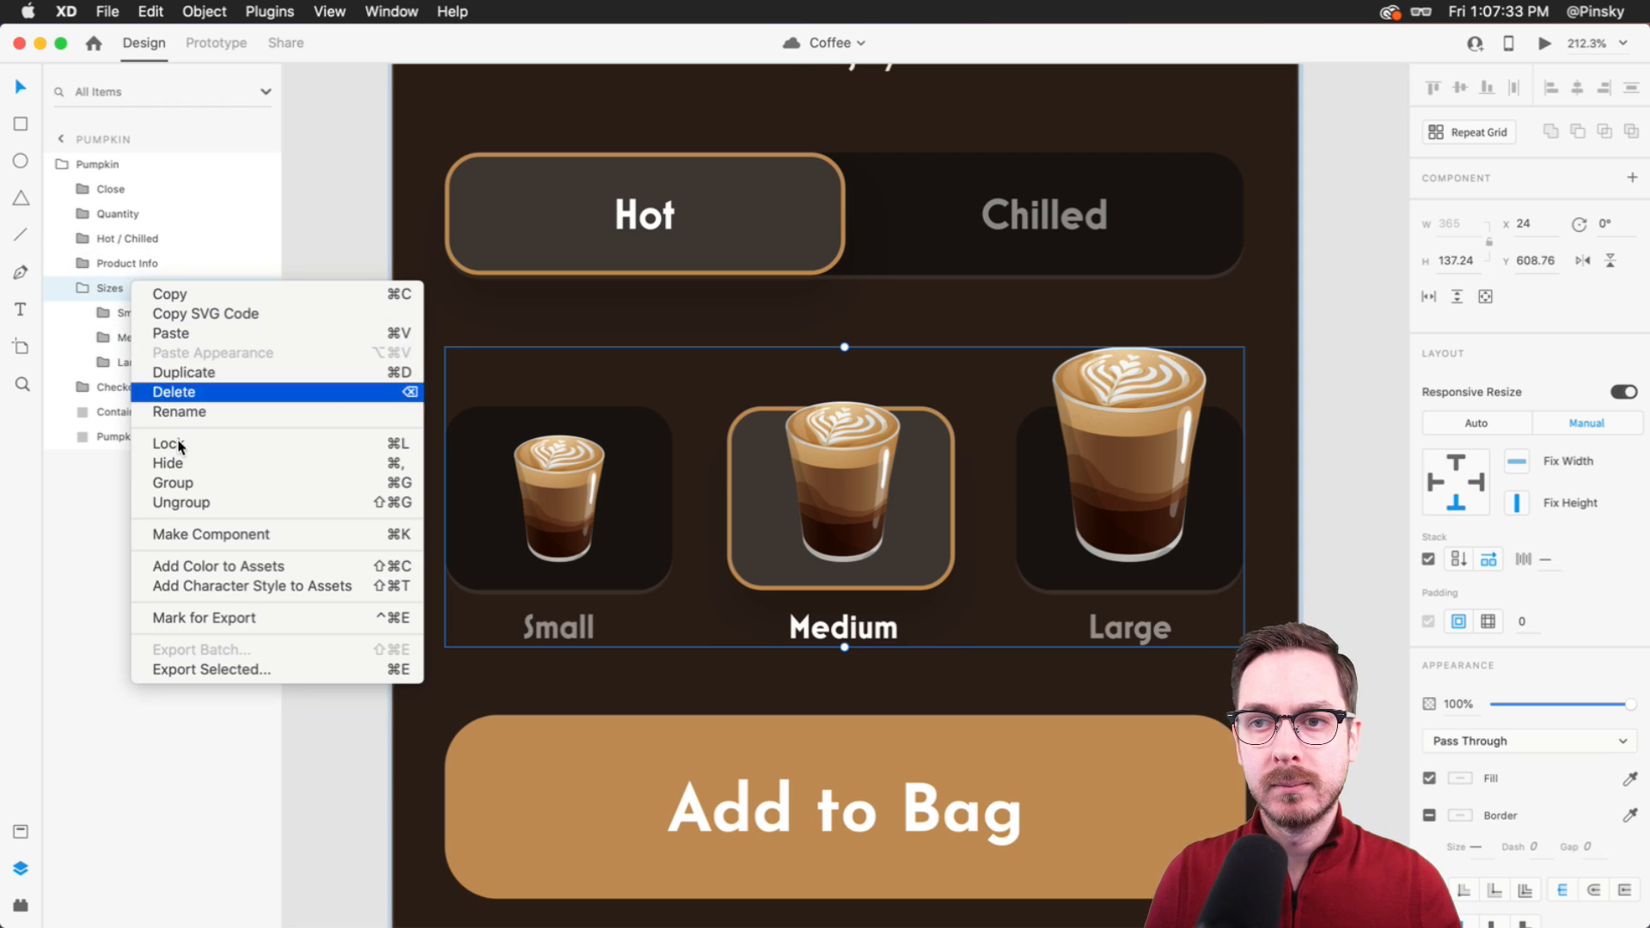
right_click(560, 466)
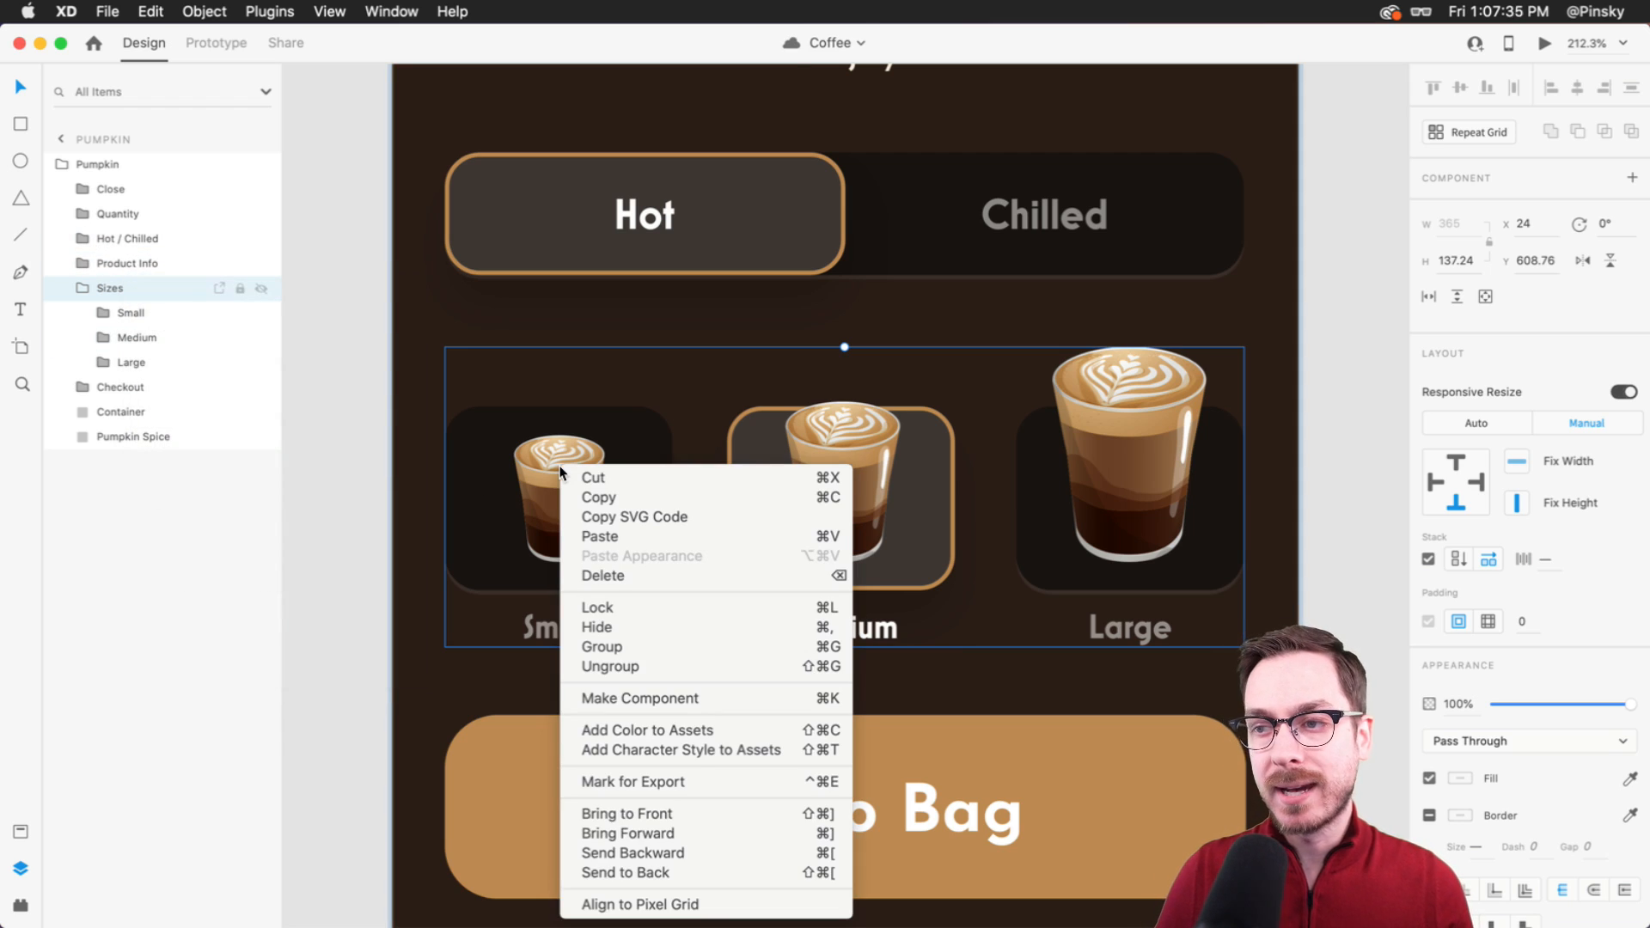
left_click(461, 466)
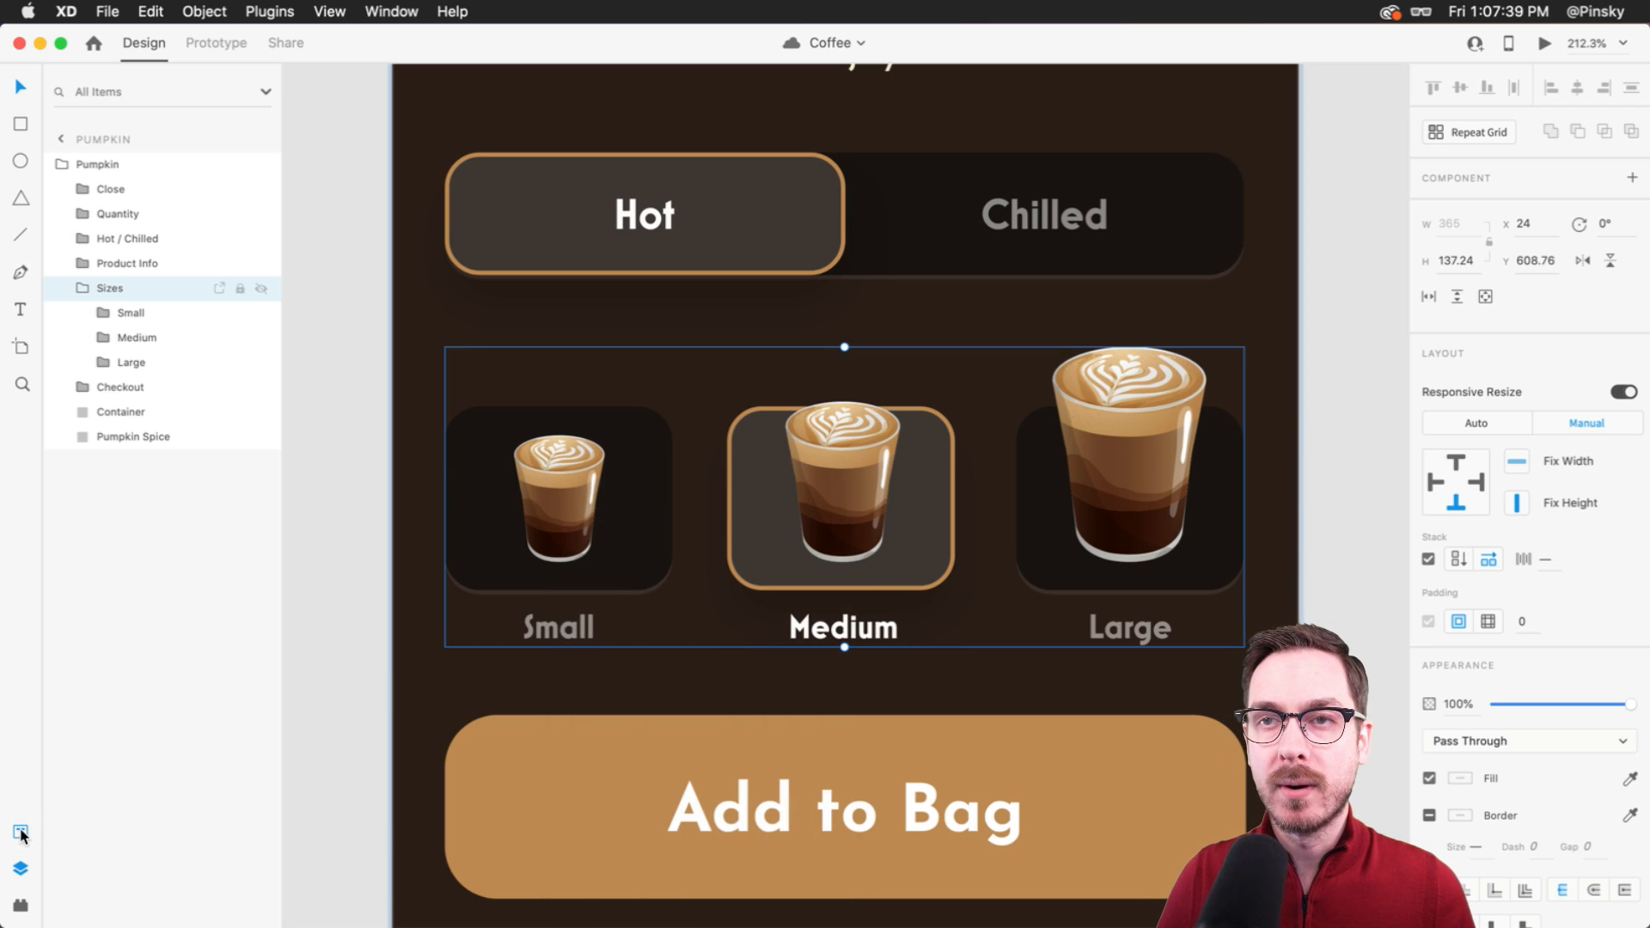
left_click(21, 832)
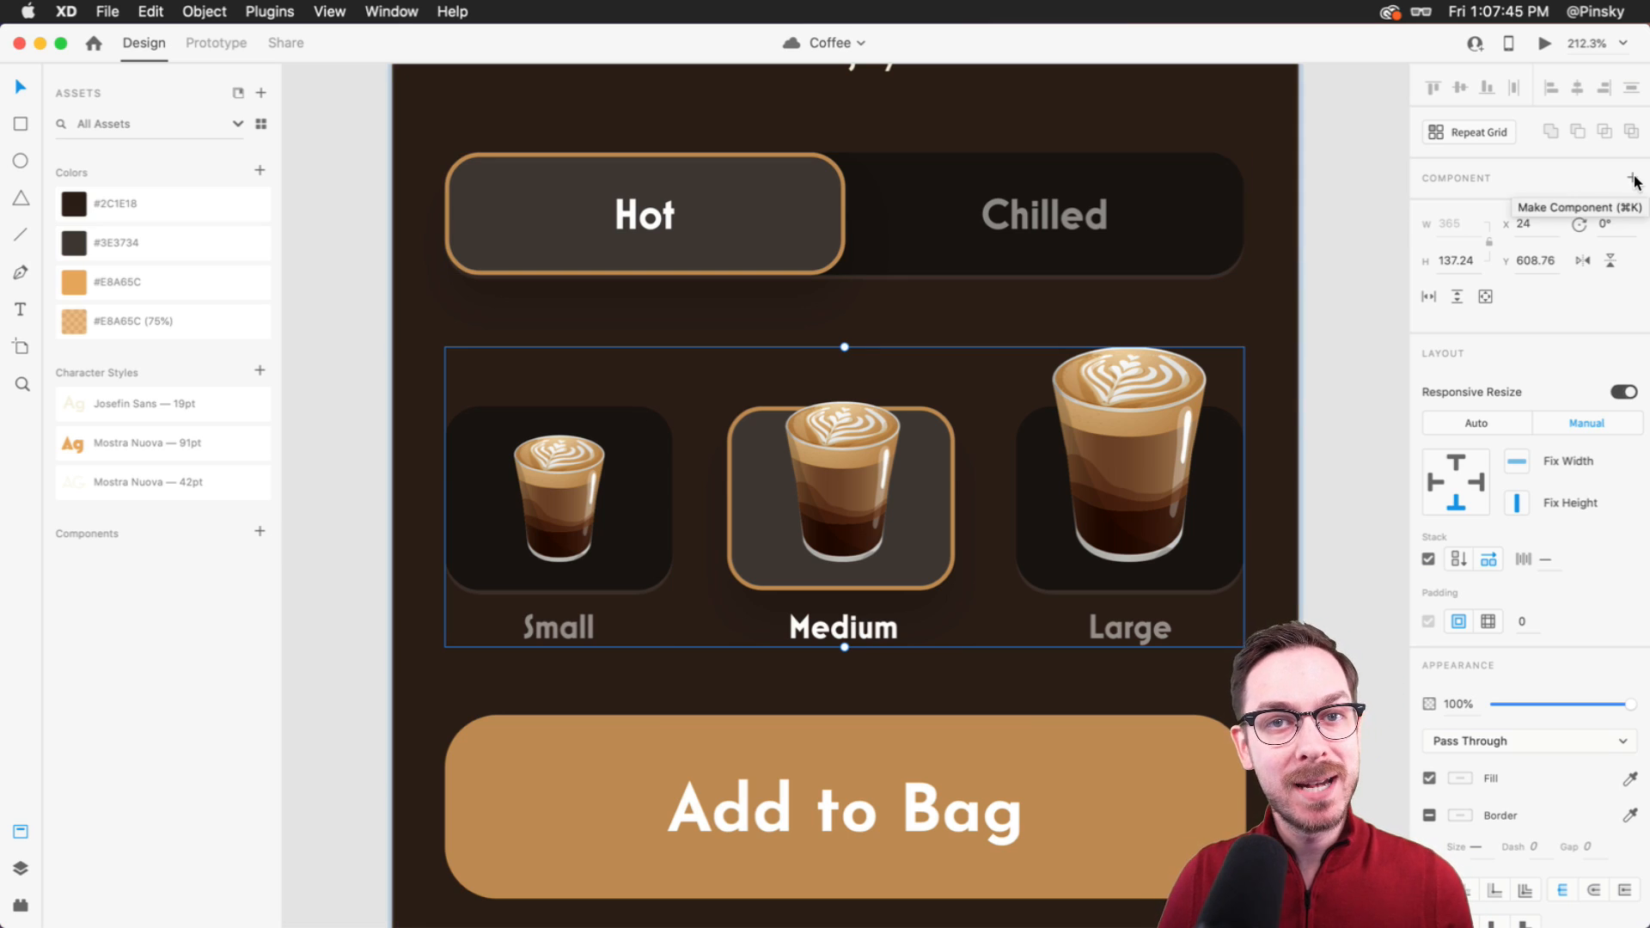
left_click(206, 11)
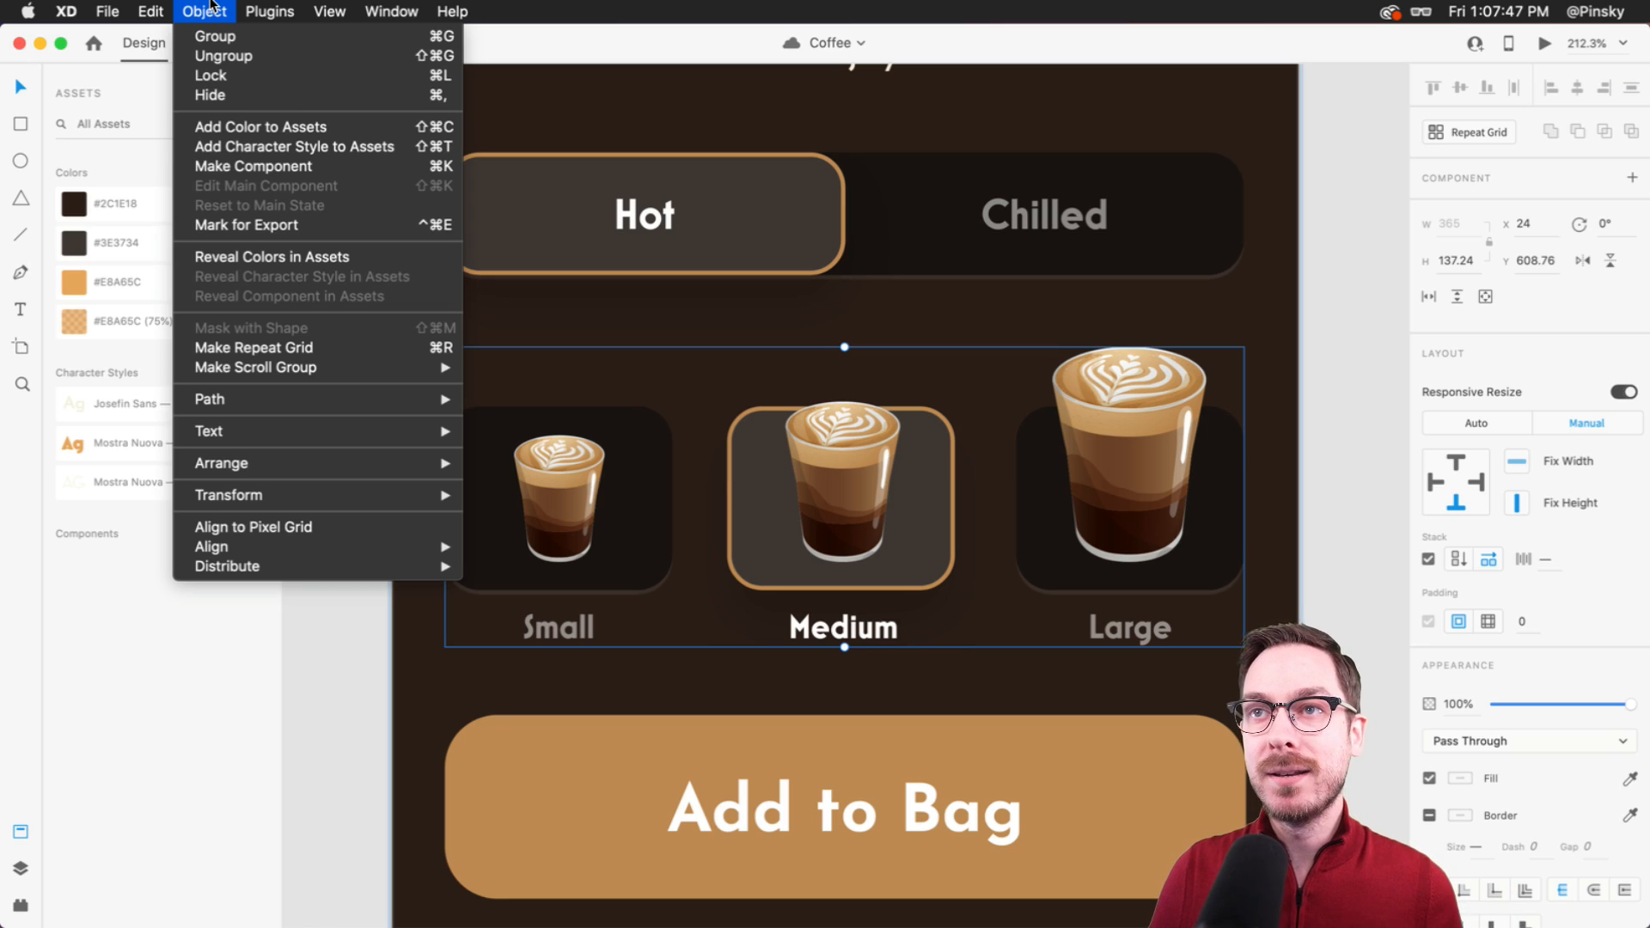
left_click(870, 486)
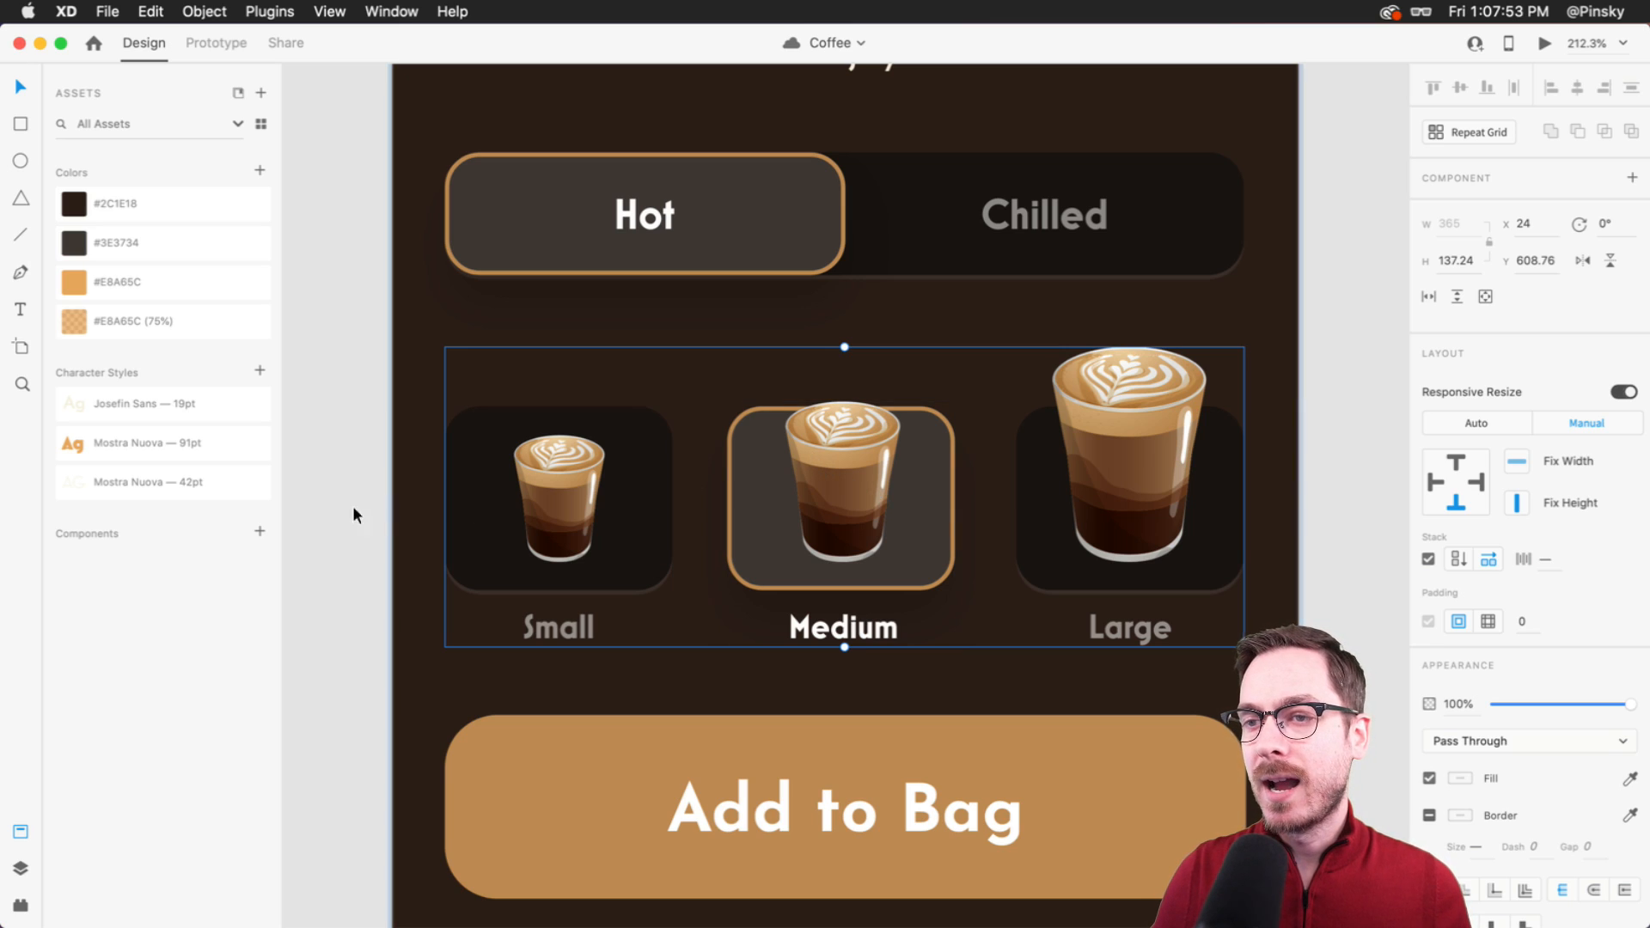
left_click(260, 532)
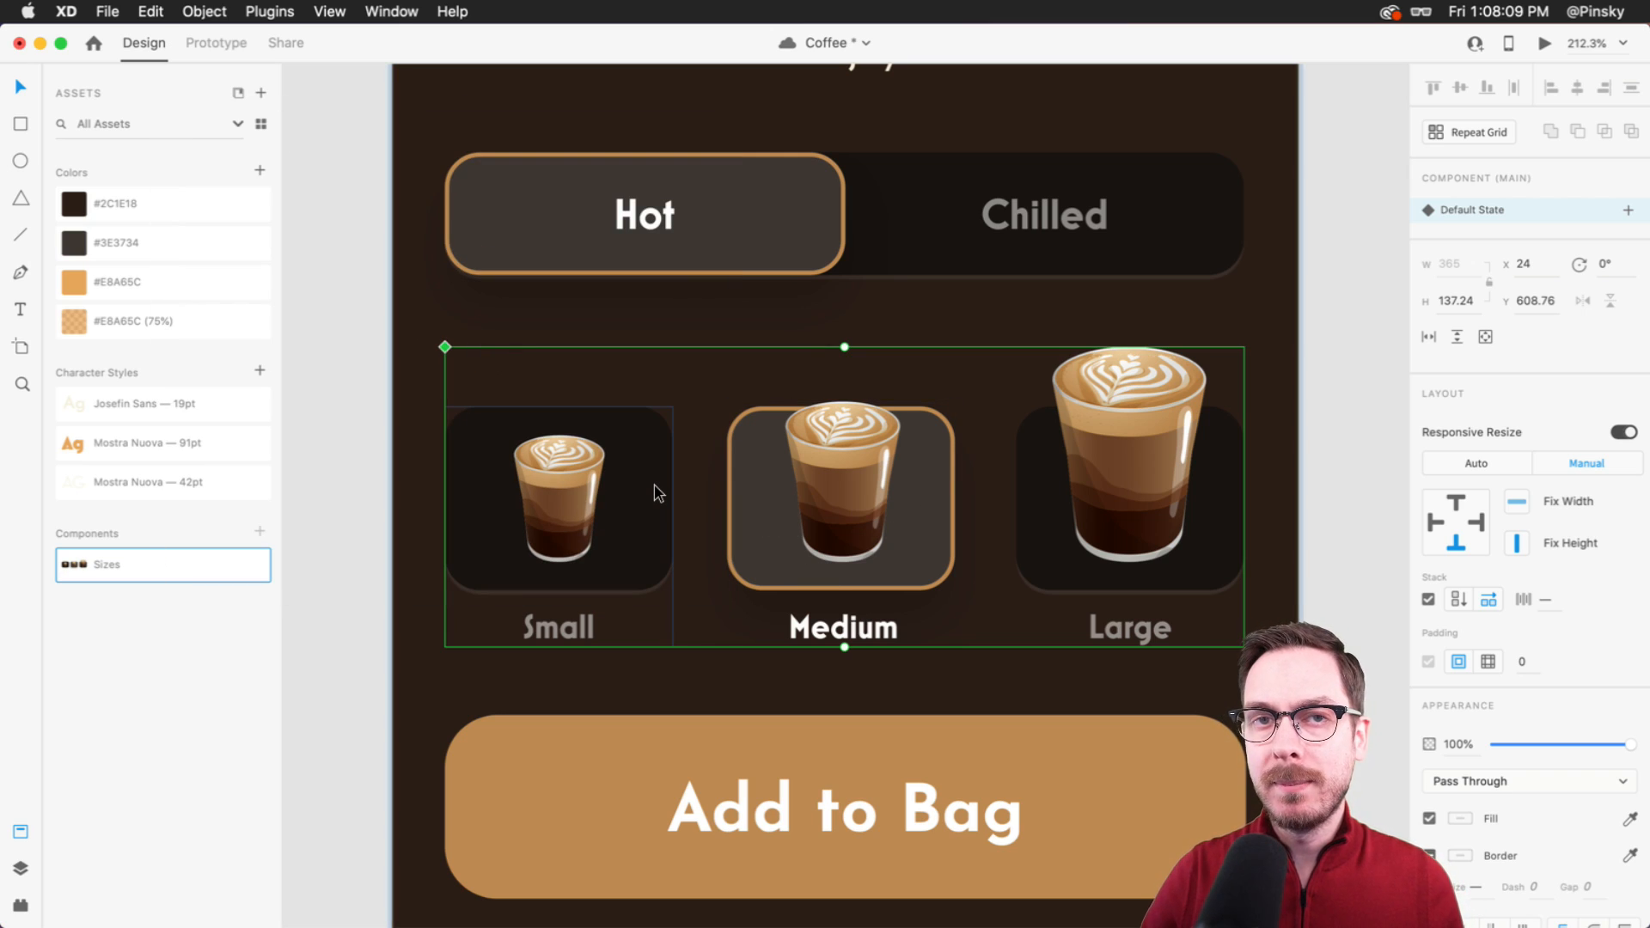
key("super+s")
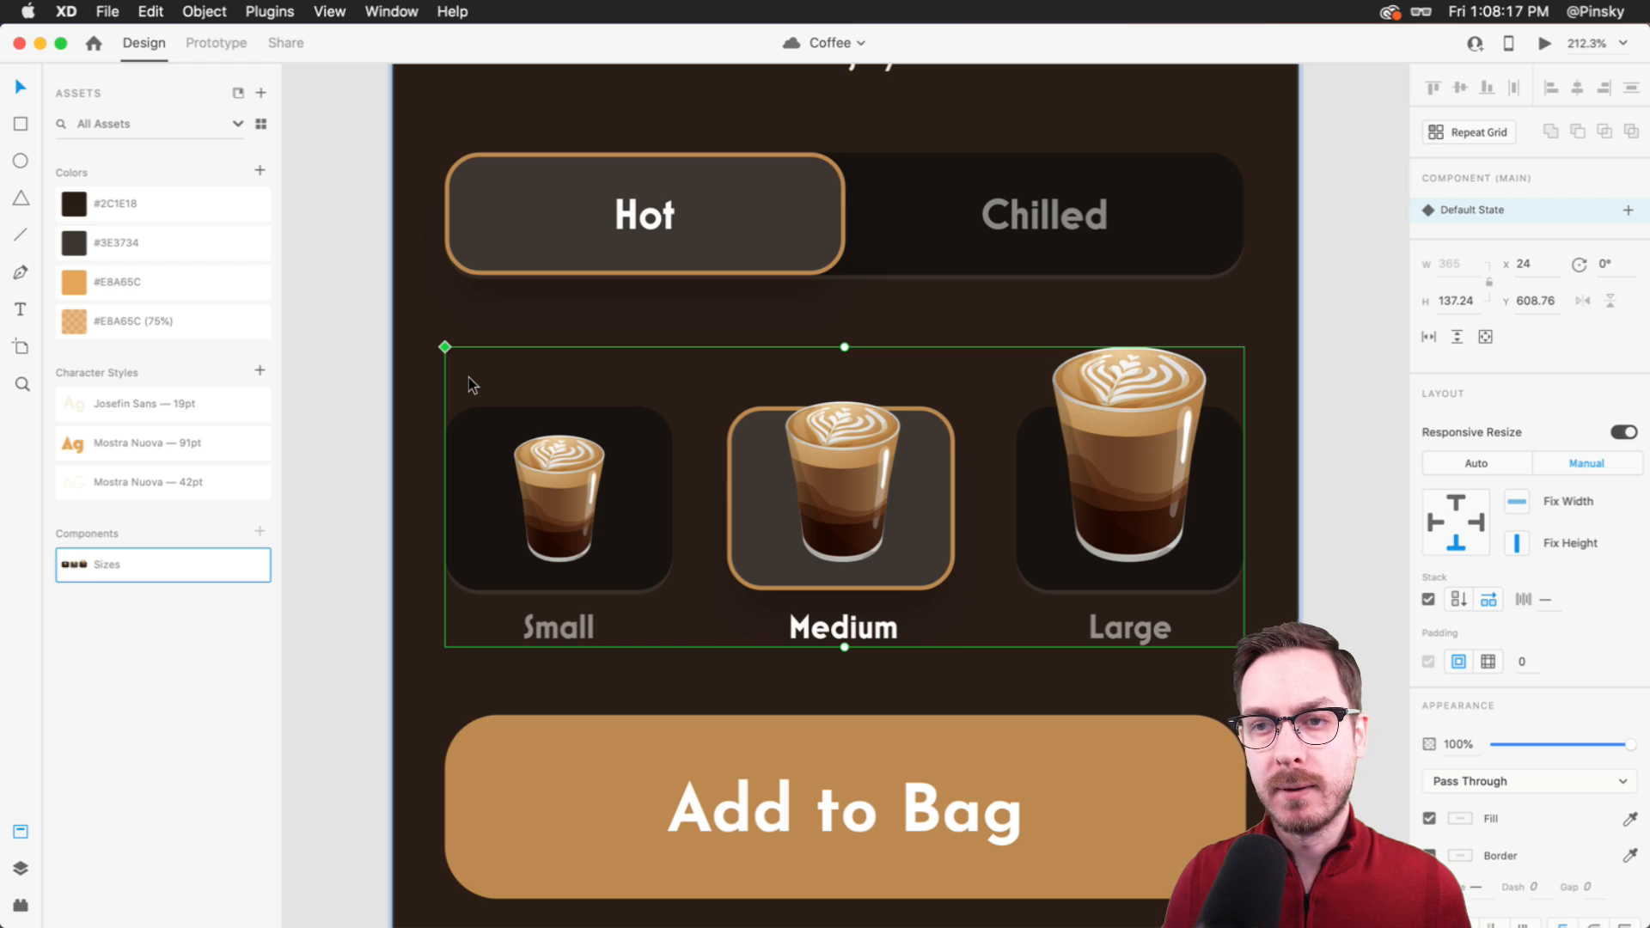
- Add a new state named Small to the Sizes component and save the document
scroll(763, 420, "down", 2)
scroll(763, 420, "down", 1)
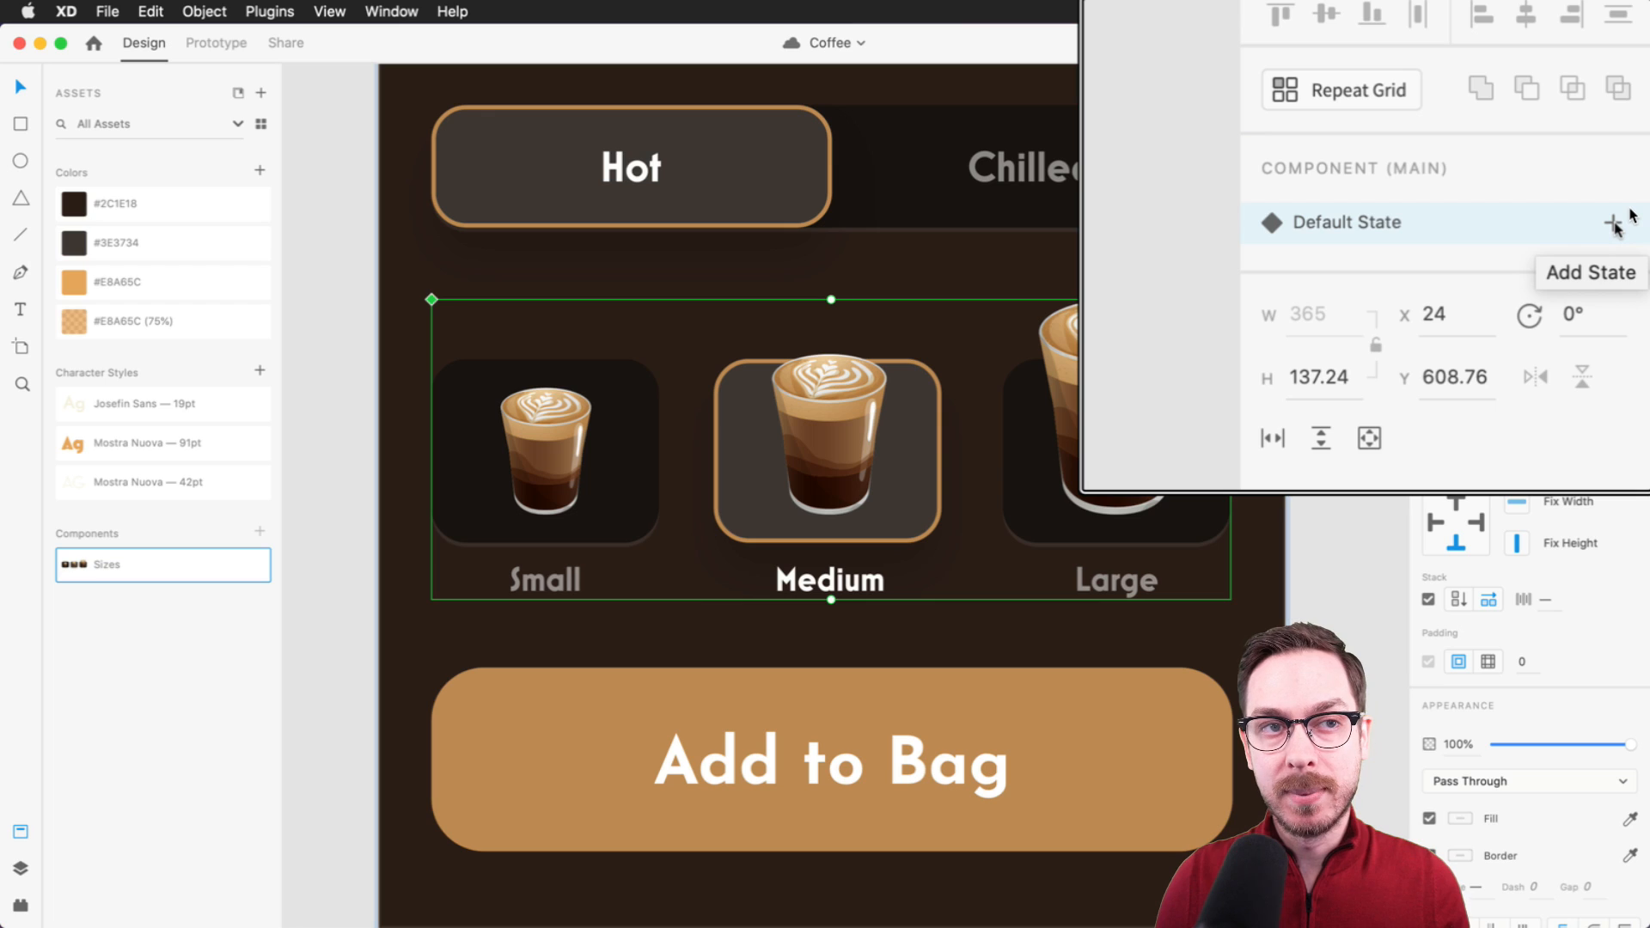
left_click(1614, 225)
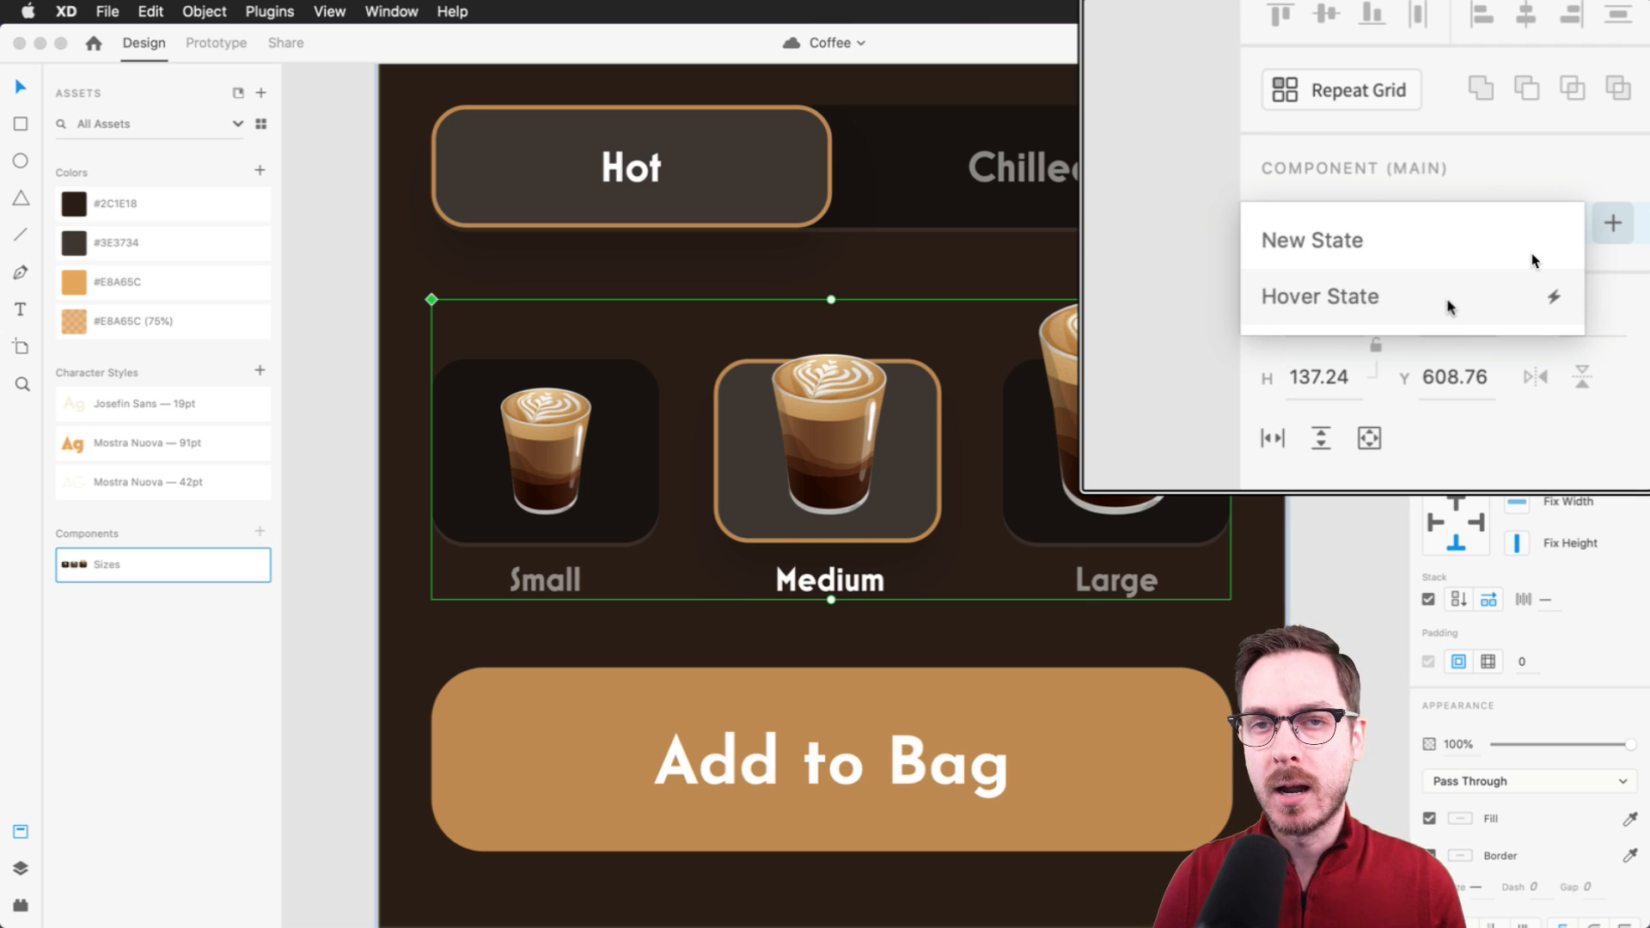
left_click(1424, 239)
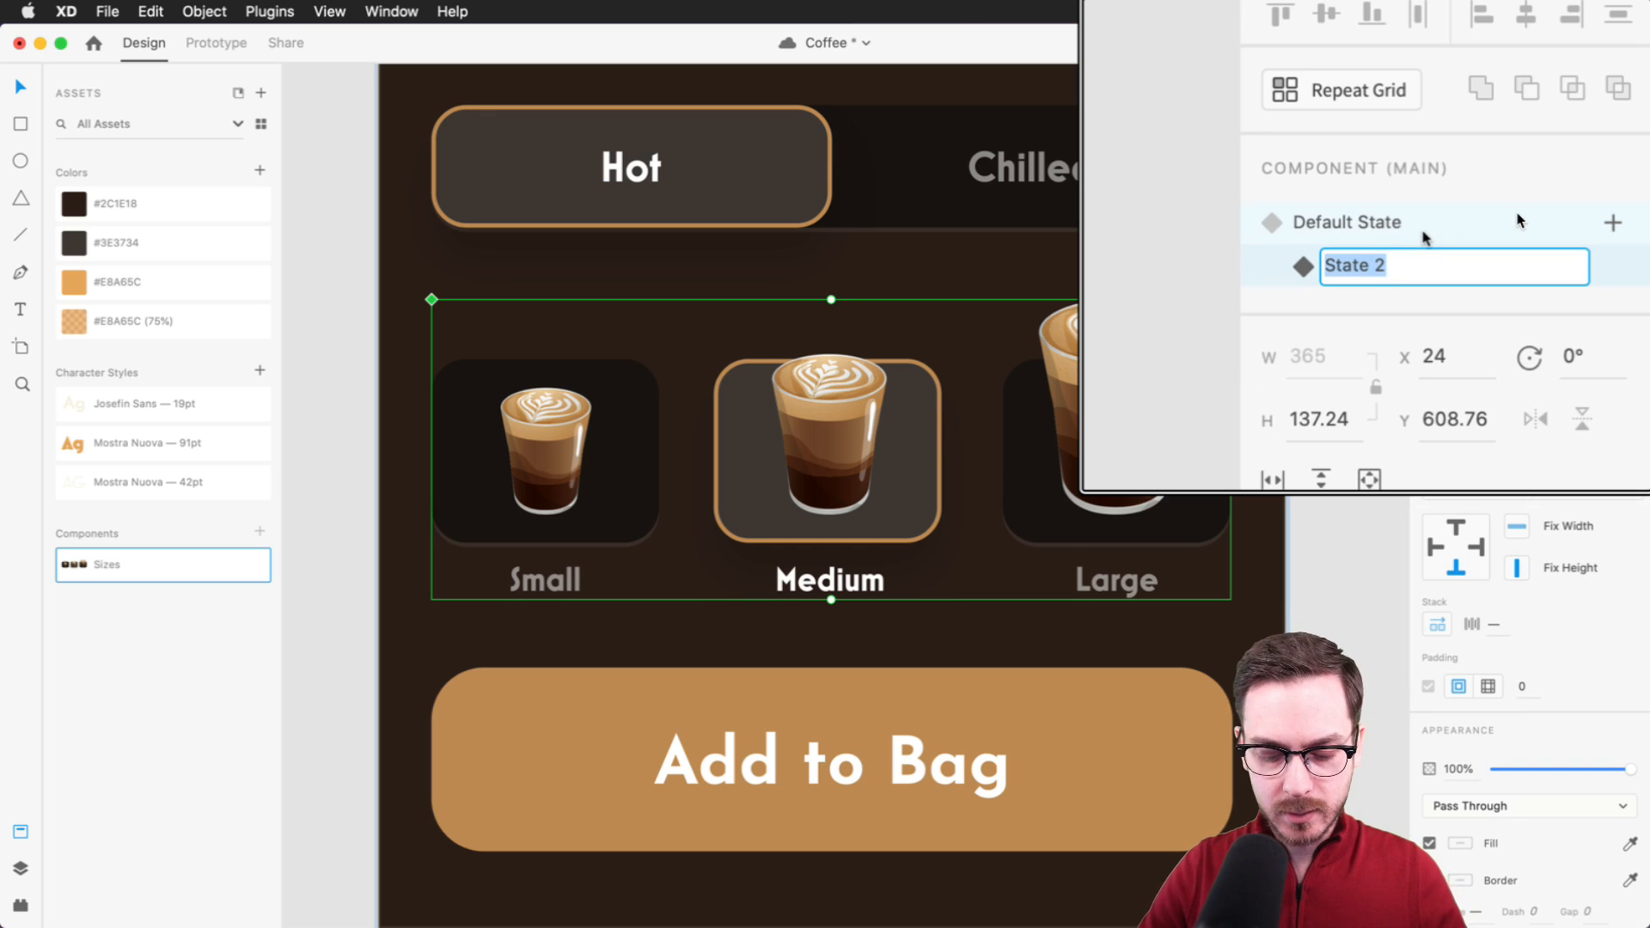
type("Small")
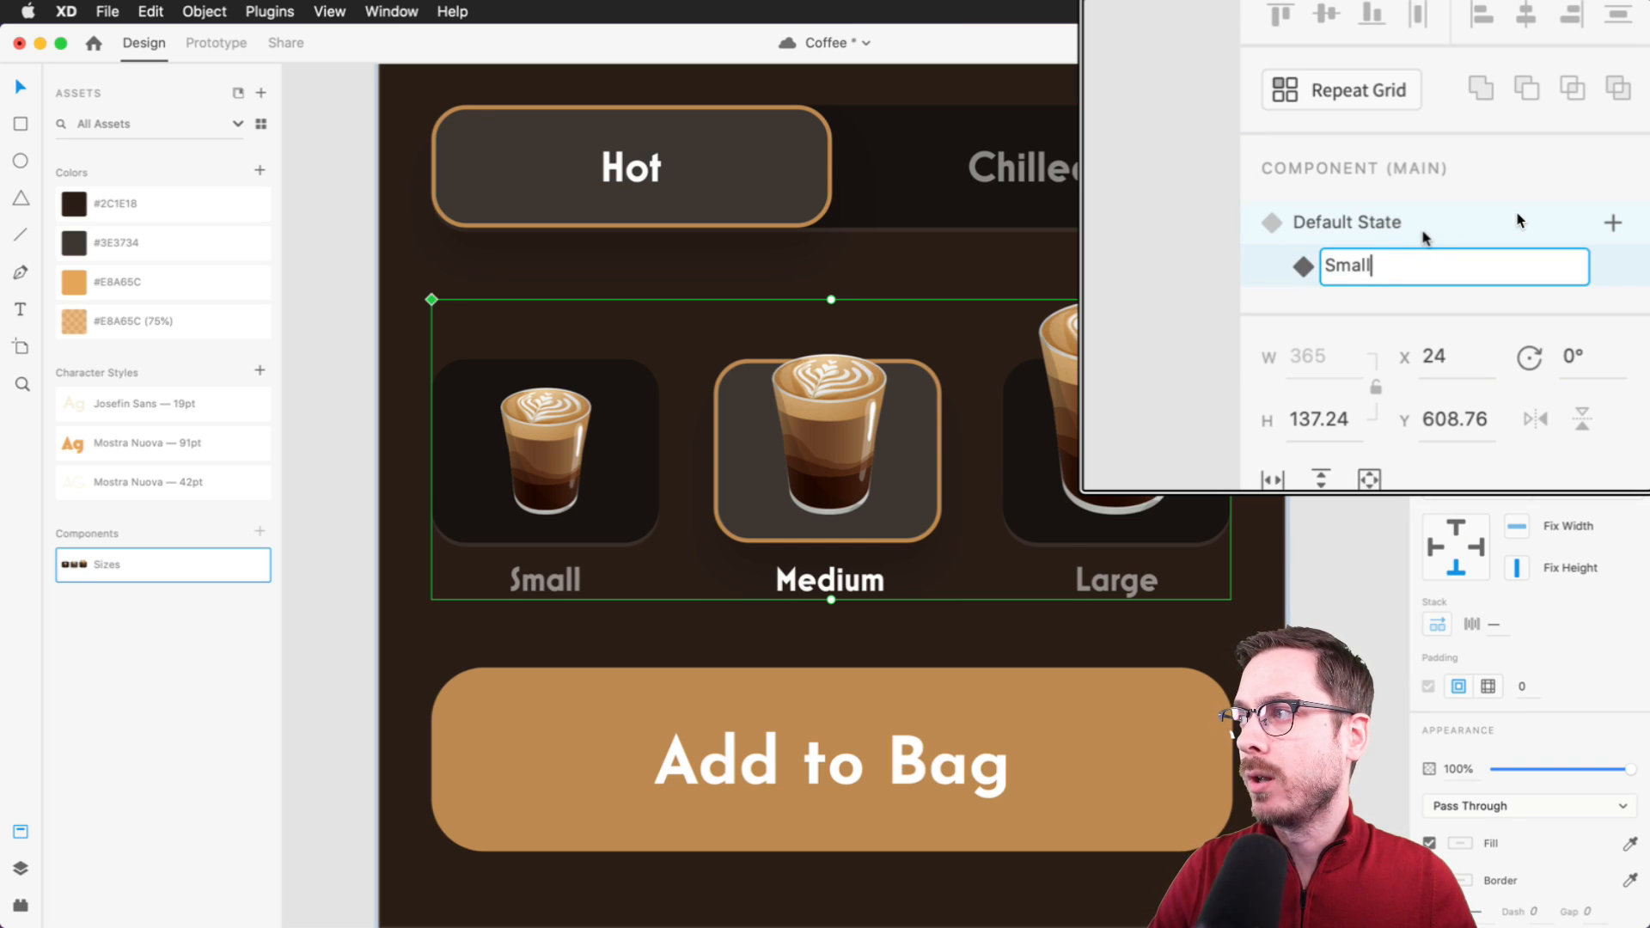
key("Return")
key("super+z")
key("super+shift+z")
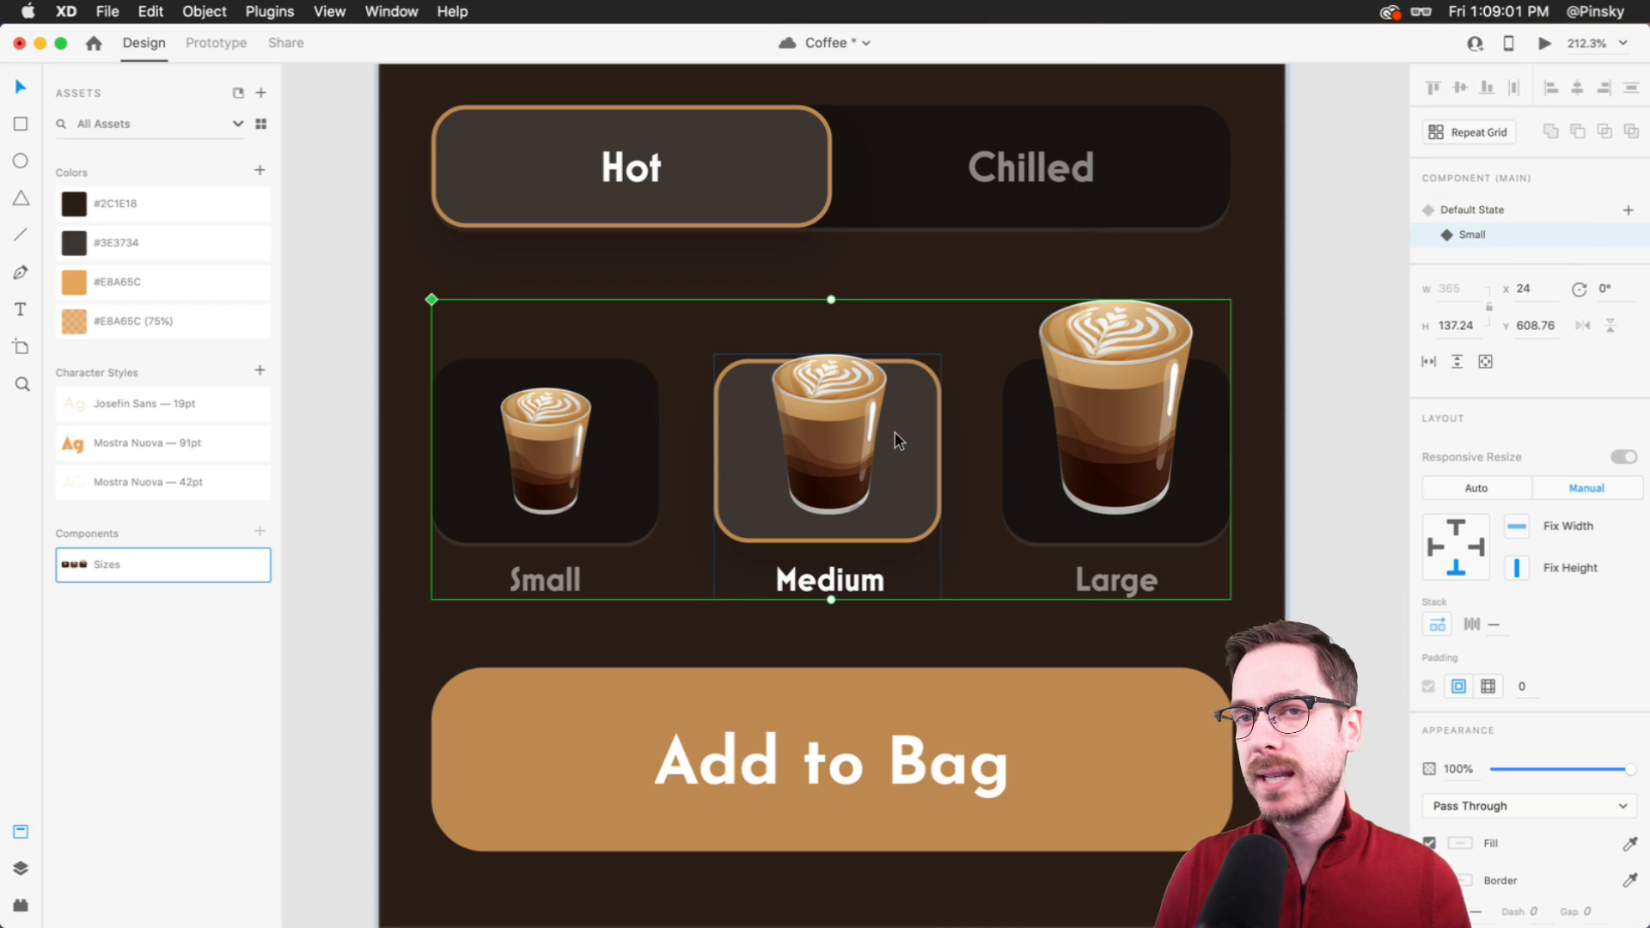
key("super+s")
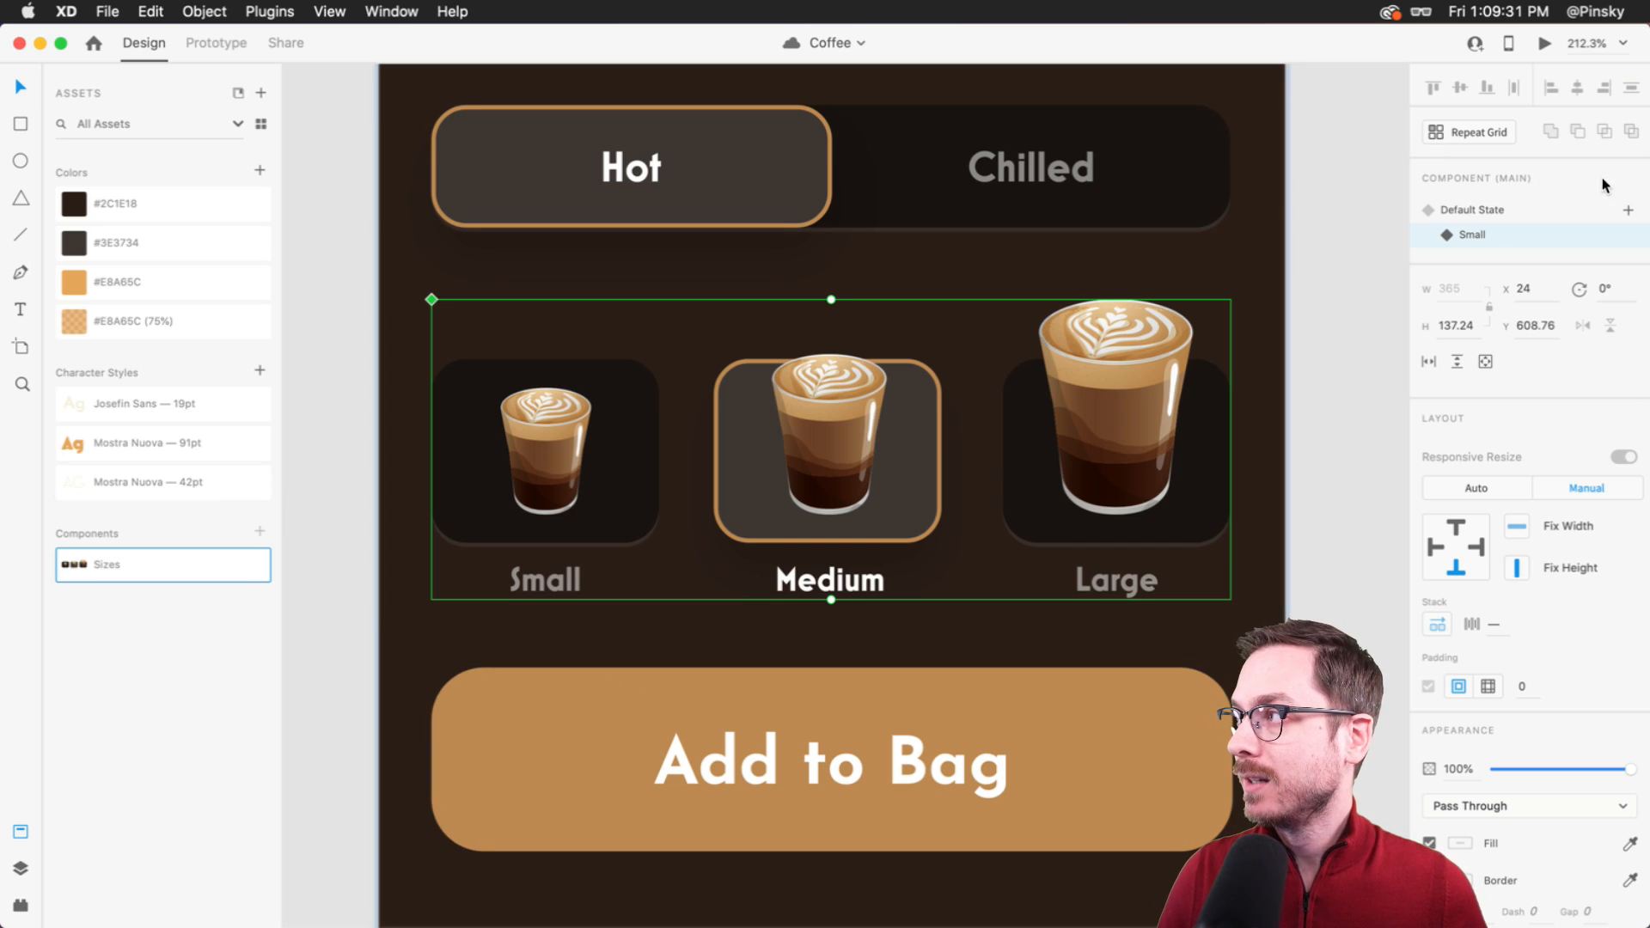
- Show the layers and examine which commands are available for the Sizes component in its Small state
right_click(732, 434)
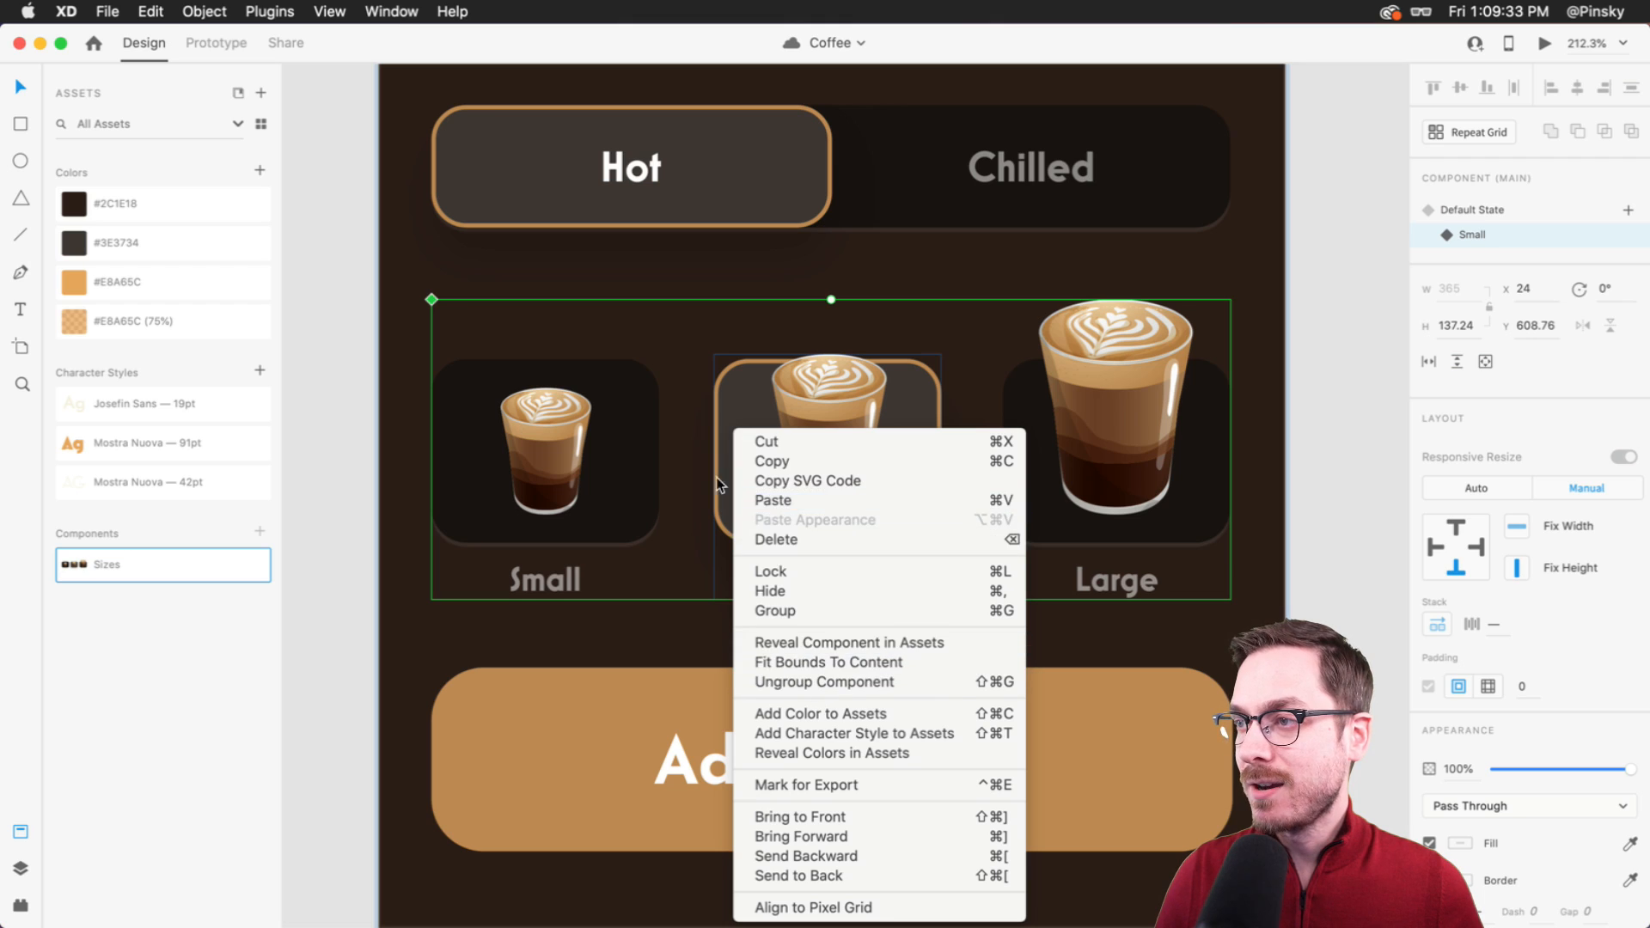
left_click(612, 445)
key("super+y")
right_click(123, 305)
left_click(744, 419)
left_click(200, 9)
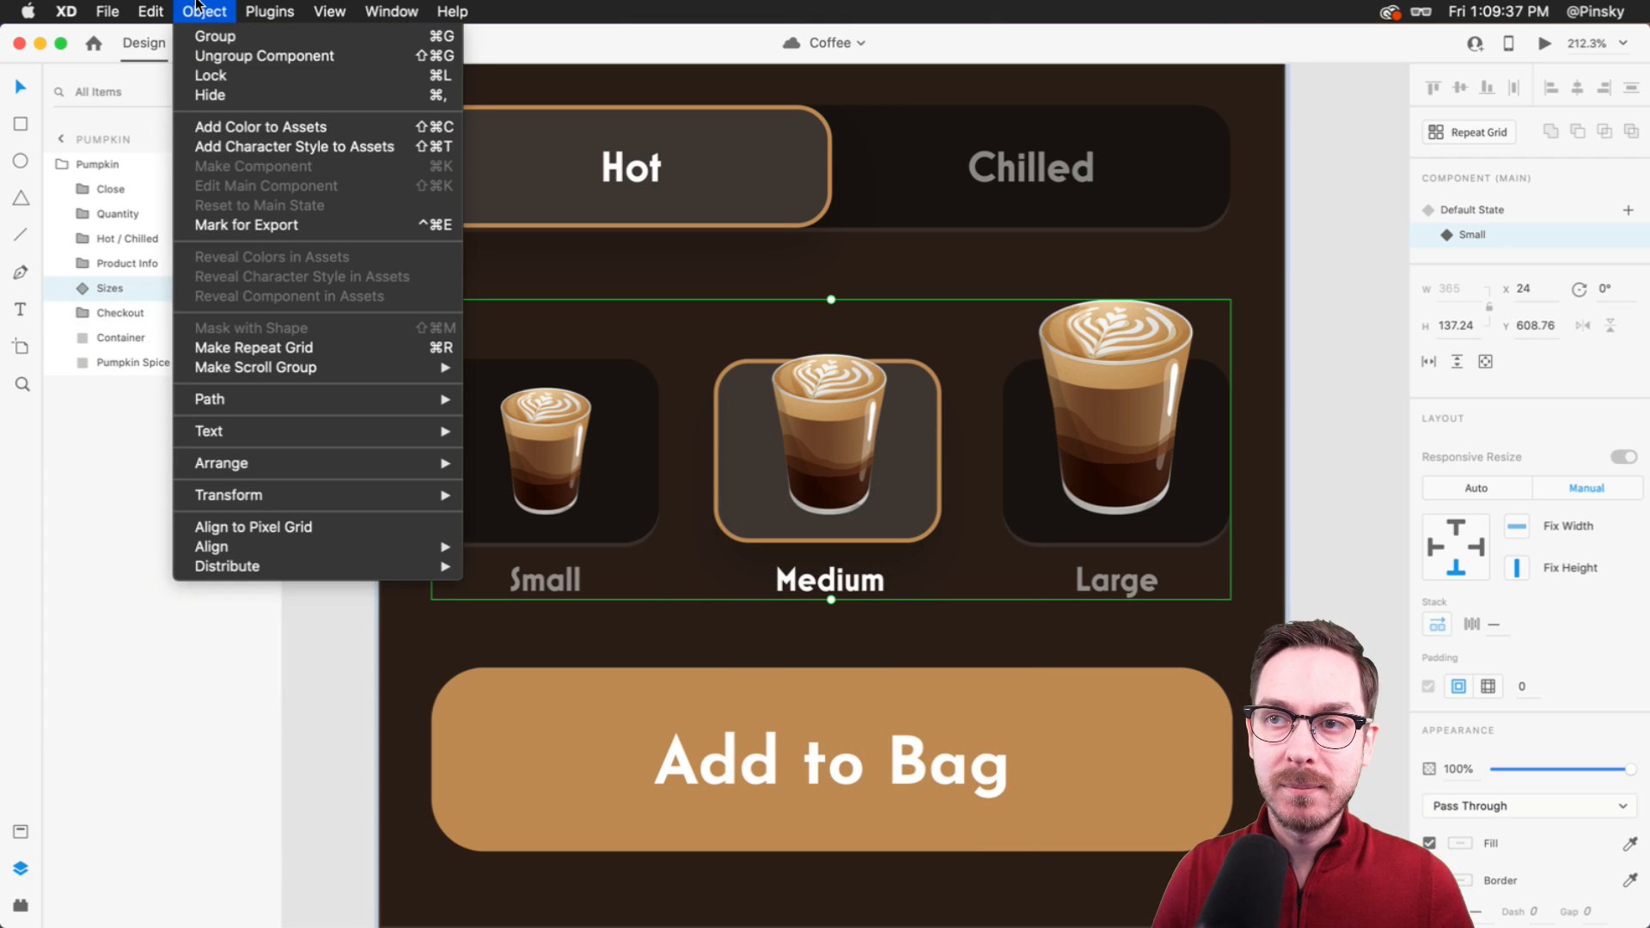
left_click(198, 7)
left_click(197, 7)
left_click(197, 5)
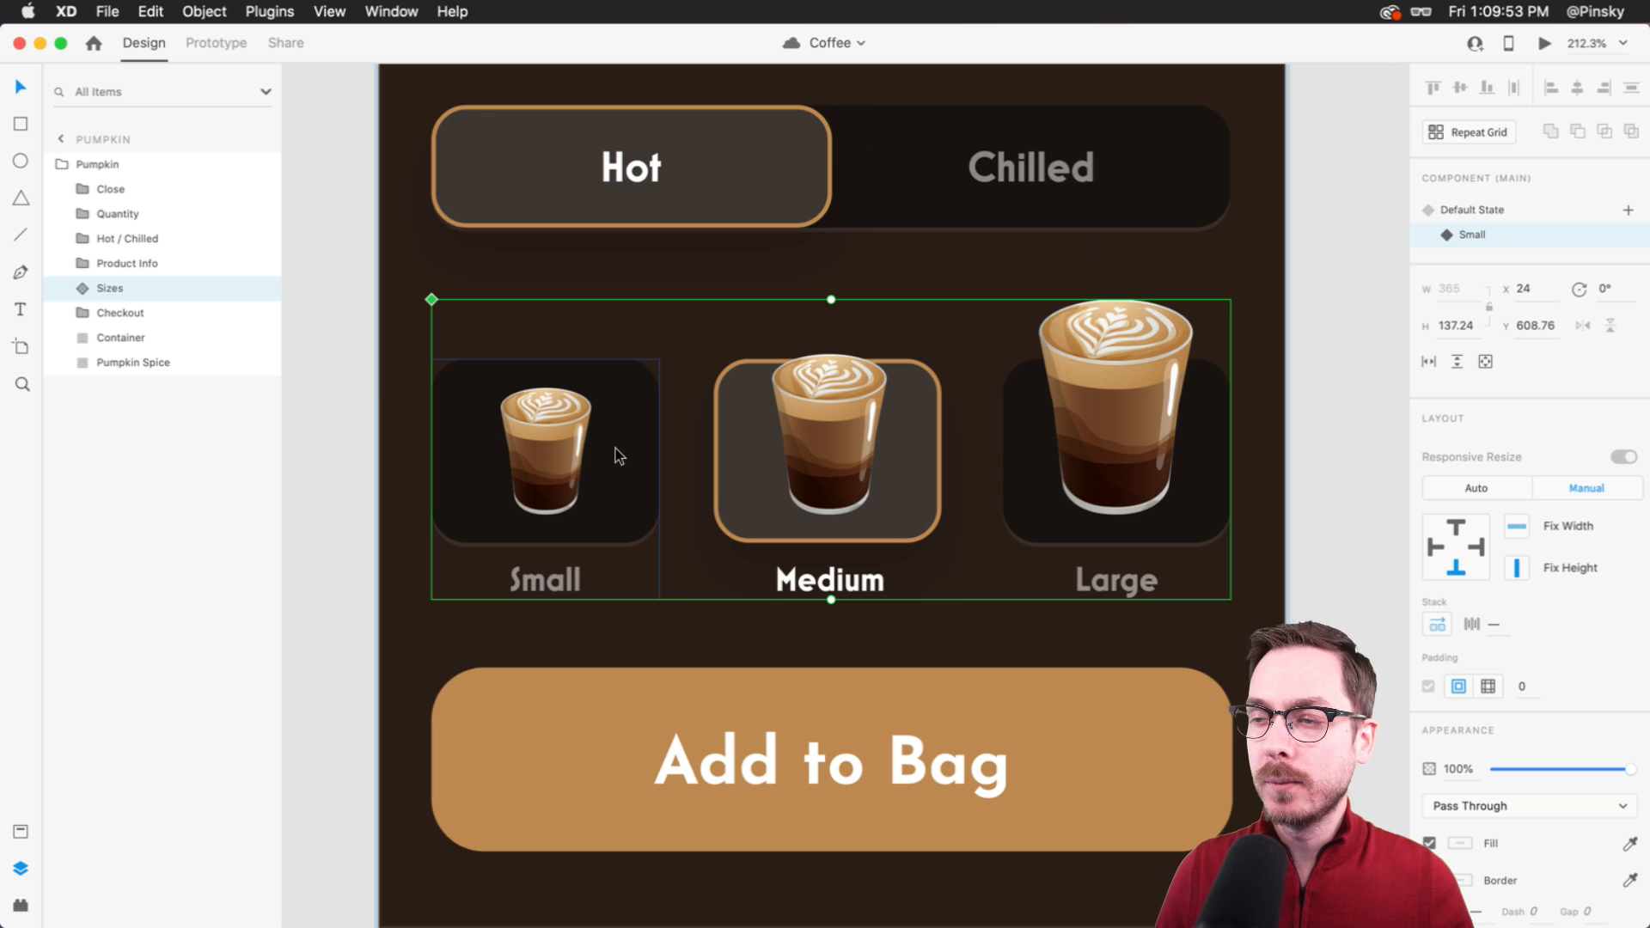
- Copy the Medium option's highlighted background rectangle and paste its appearance onto the Small option's background rectangle
double_click(615, 456)
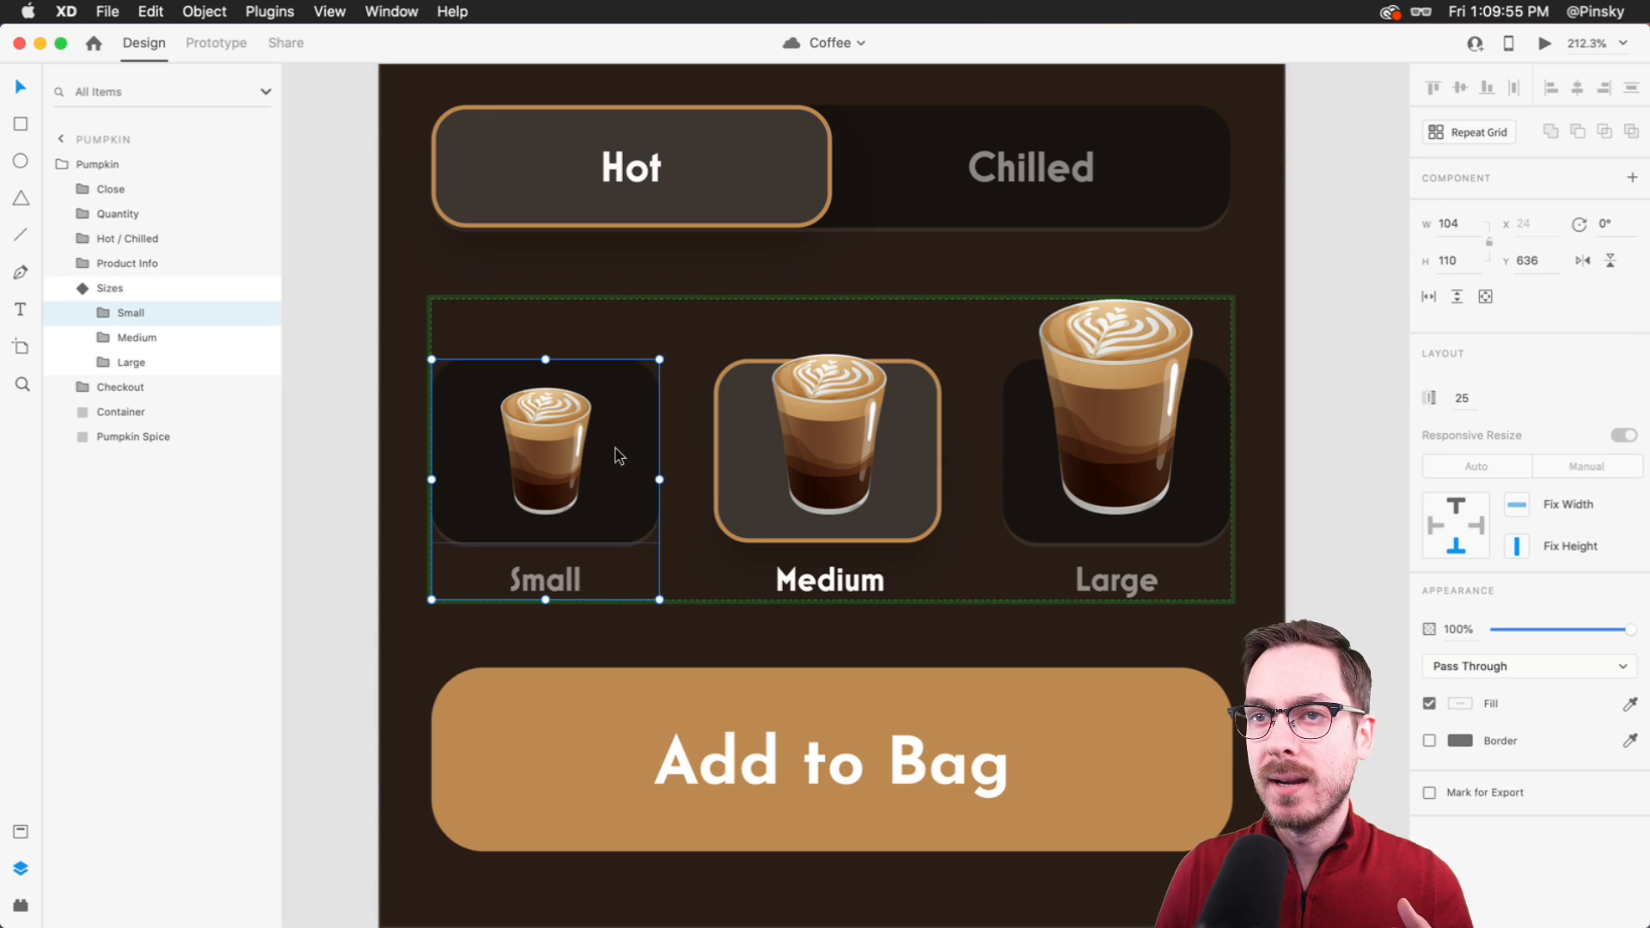
left_click(736, 439)
double_click(737, 440)
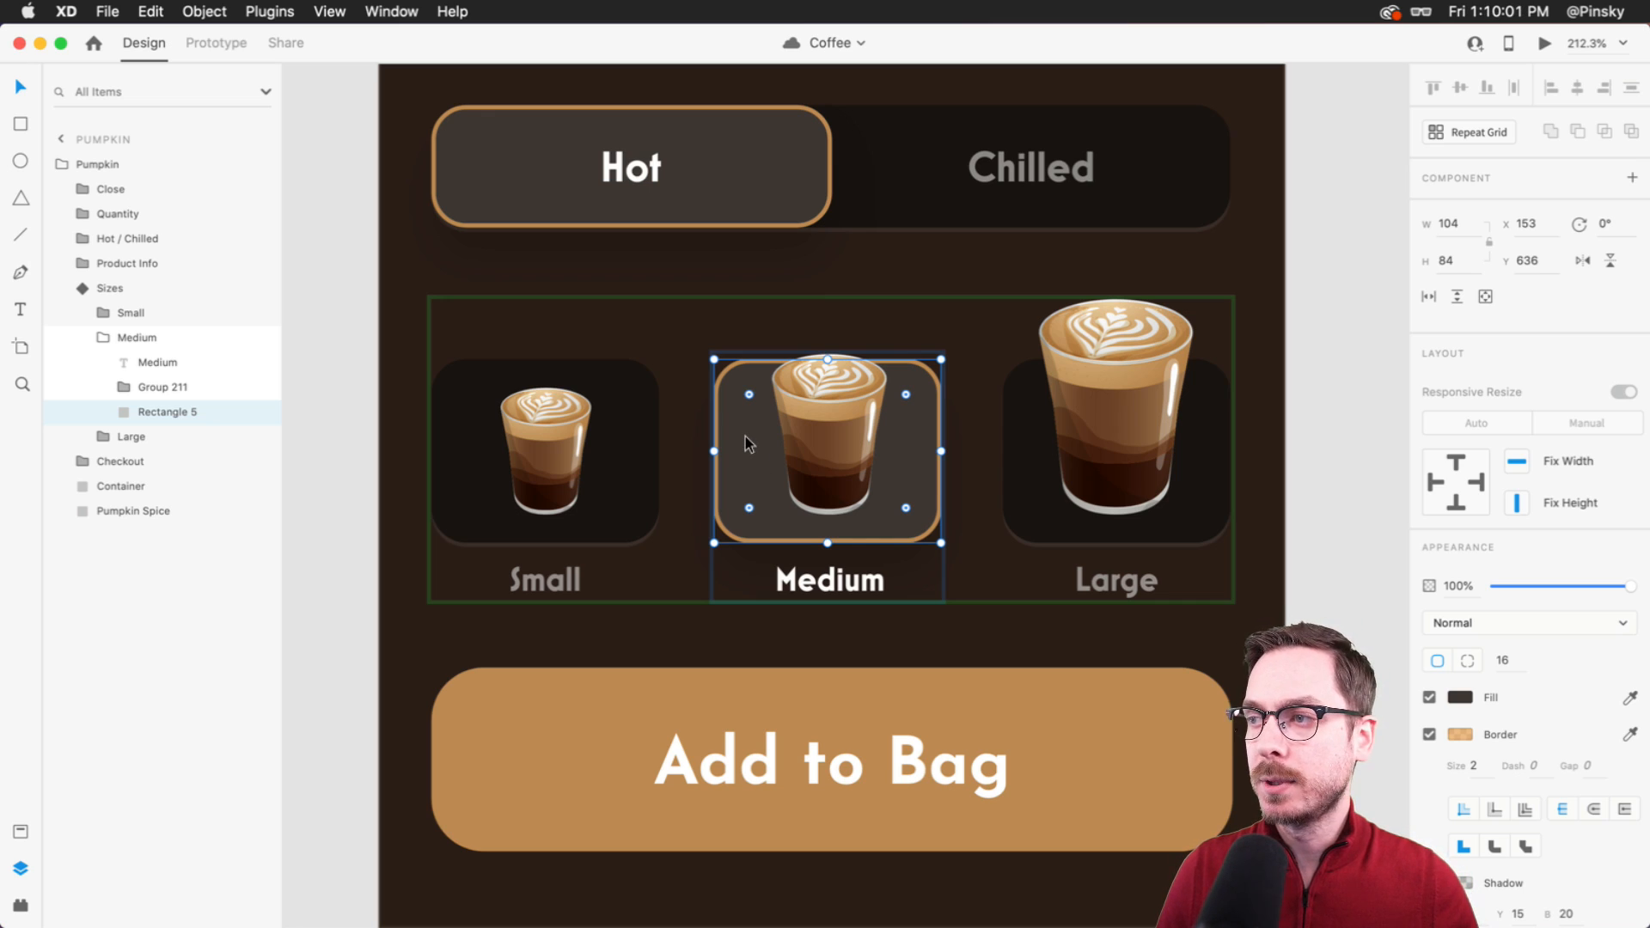
double_click(620, 435)
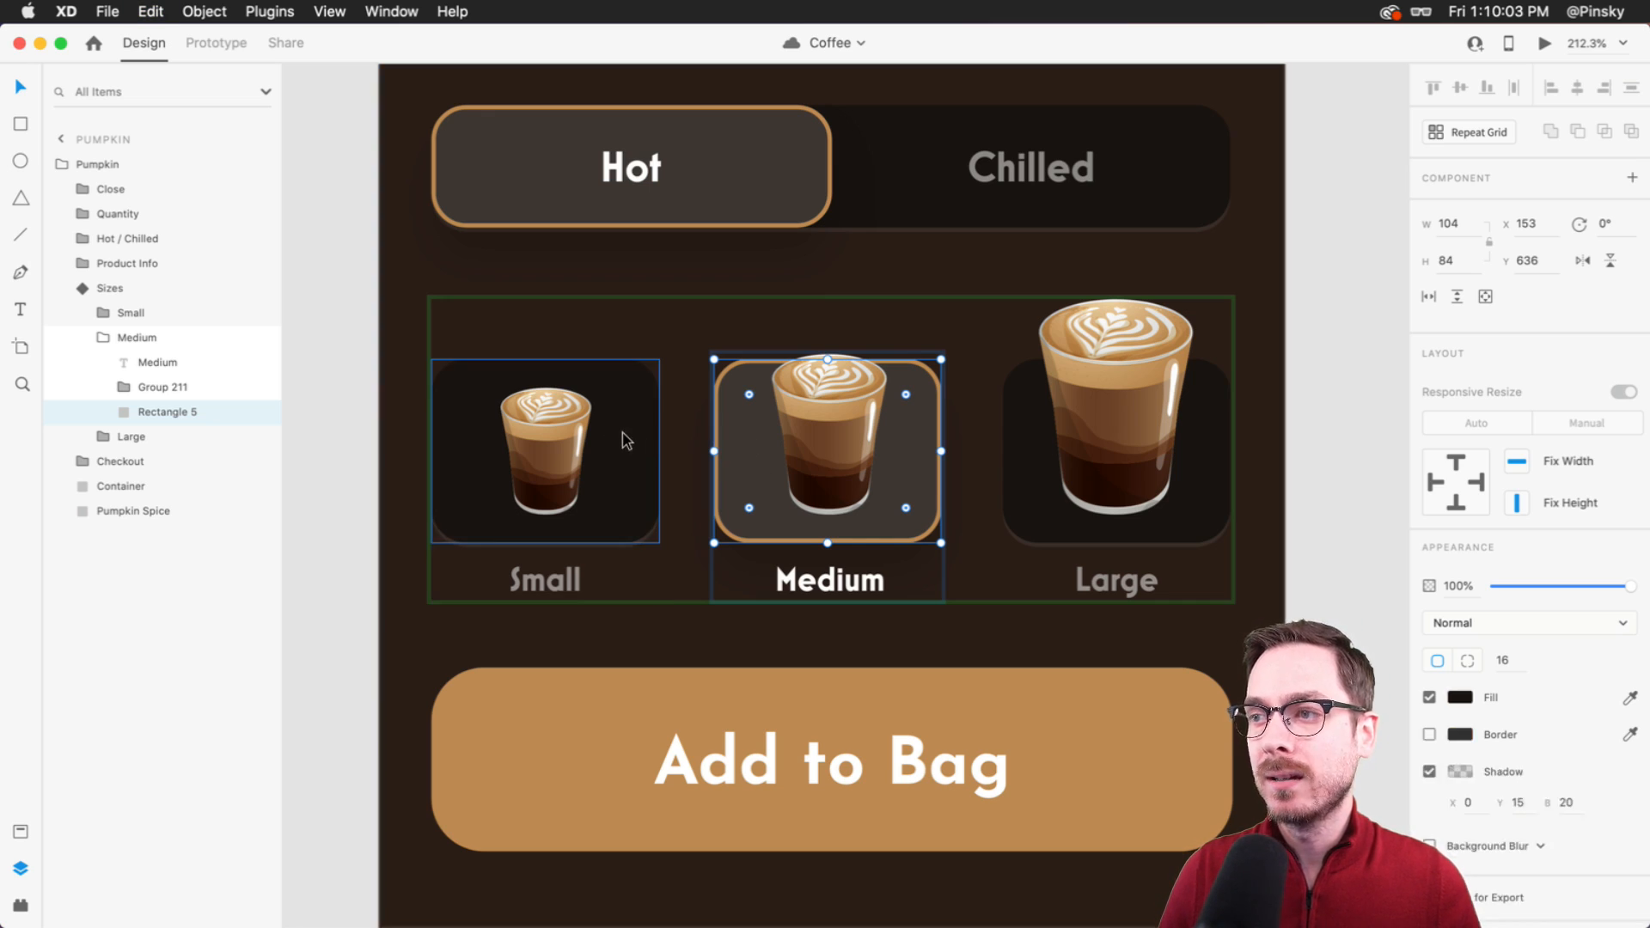
right_click(619, 430)
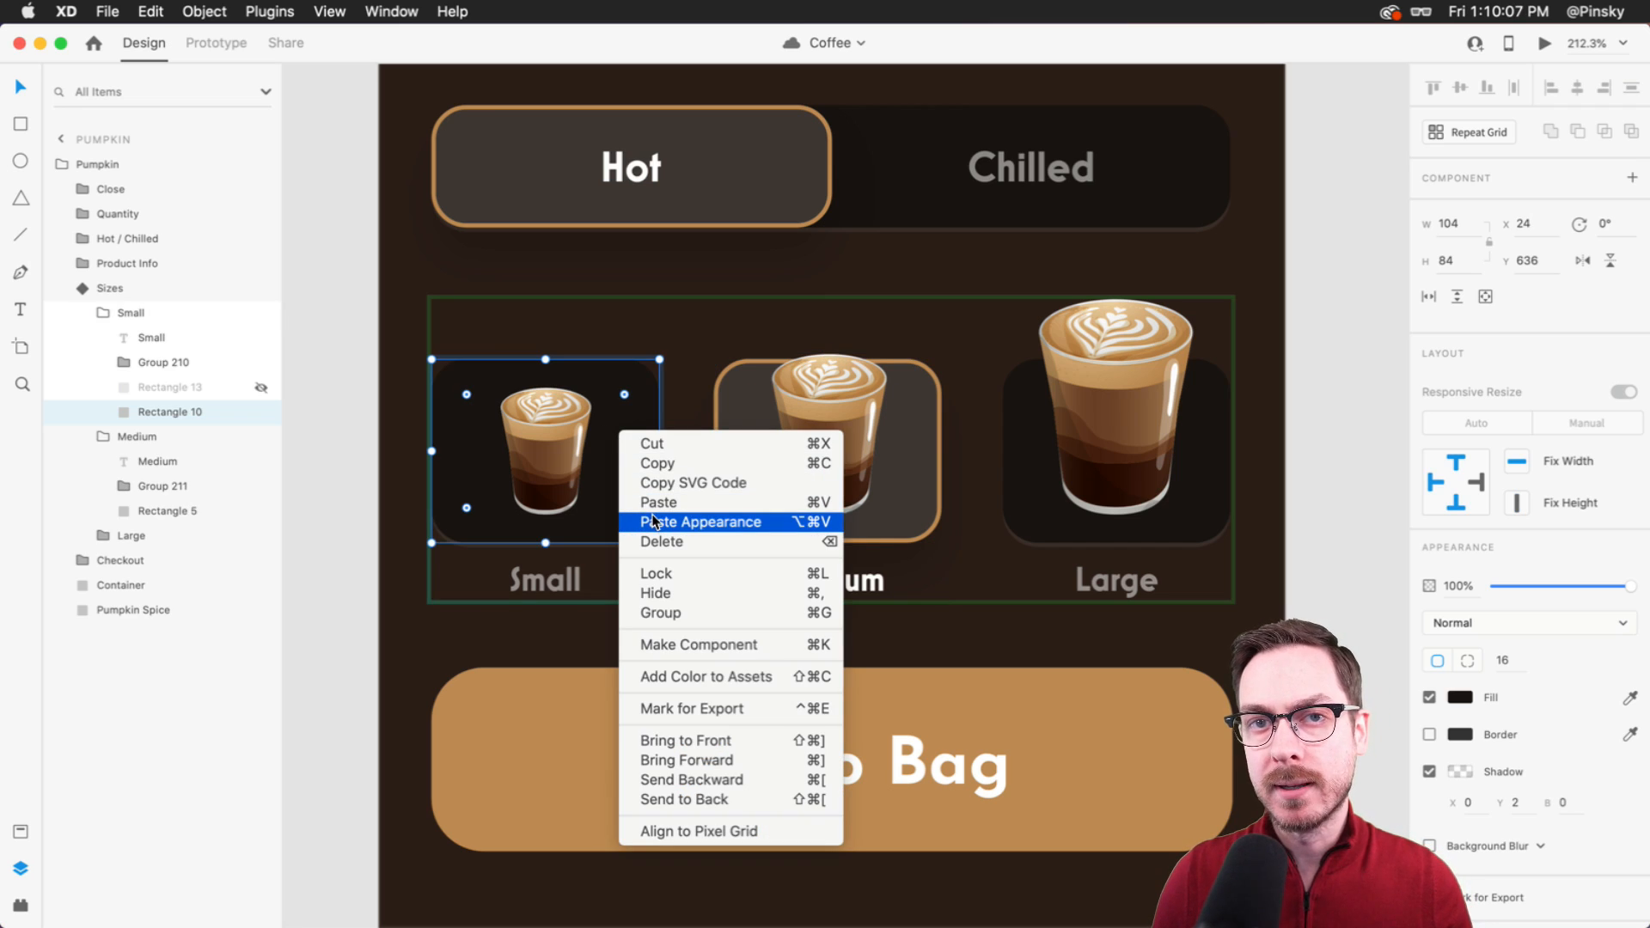
left_click(774, 520)
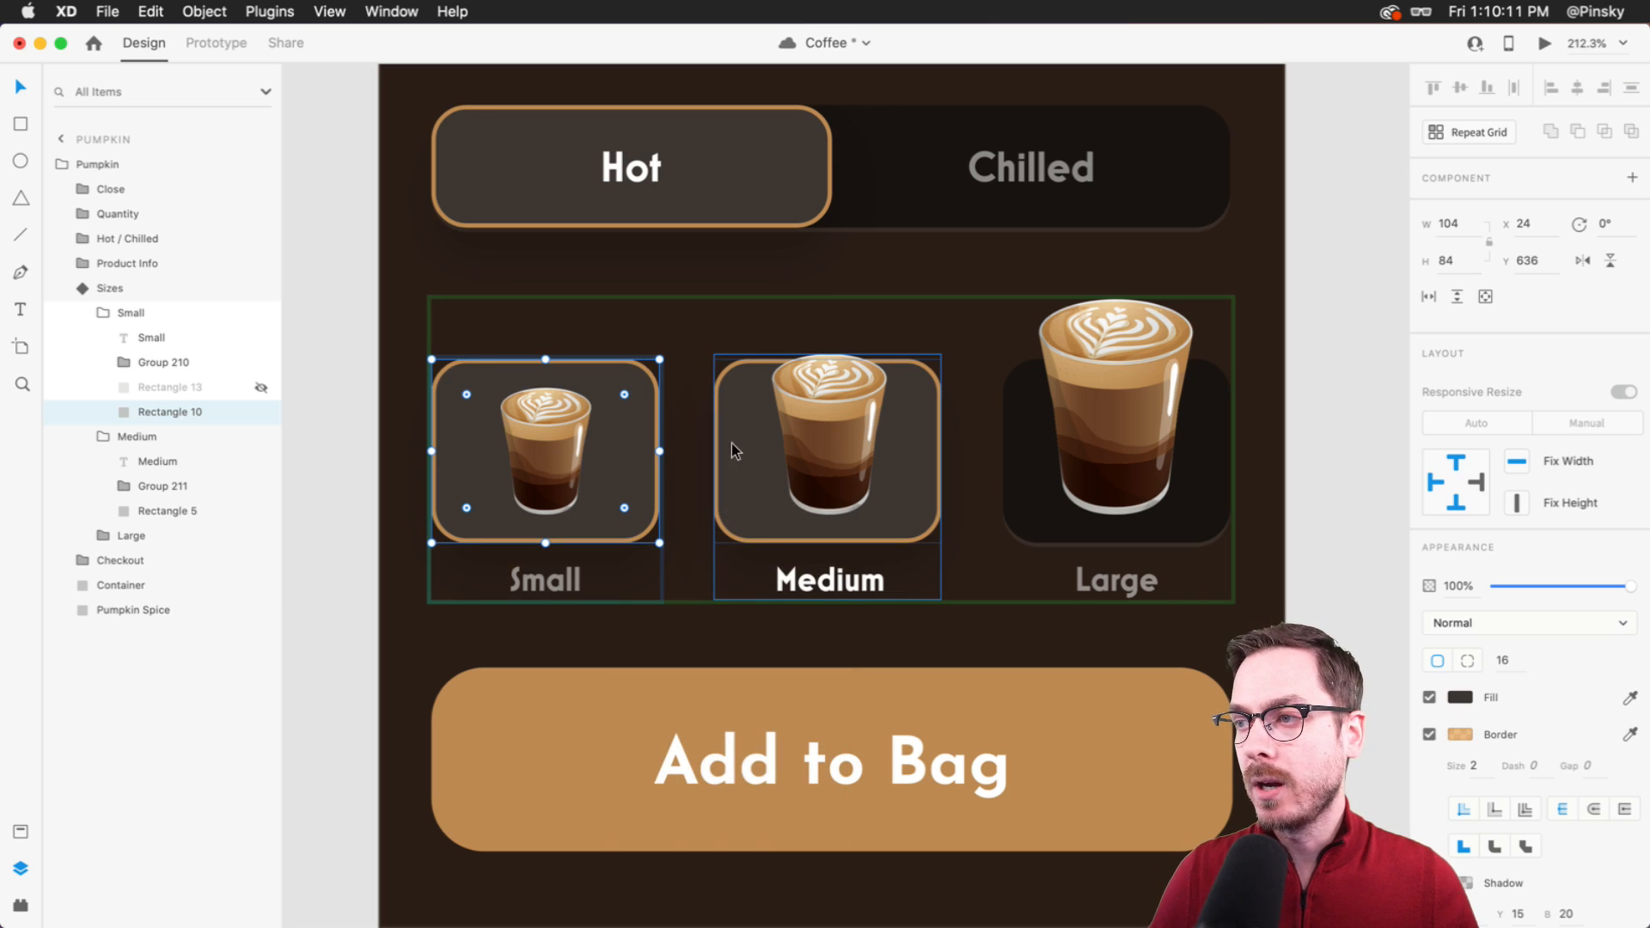
- Copy the Large option's dark background rectangle and paste its appearance onto the Medium option's background rectangle
left_click(737, 442)
left_click(1015, 471)
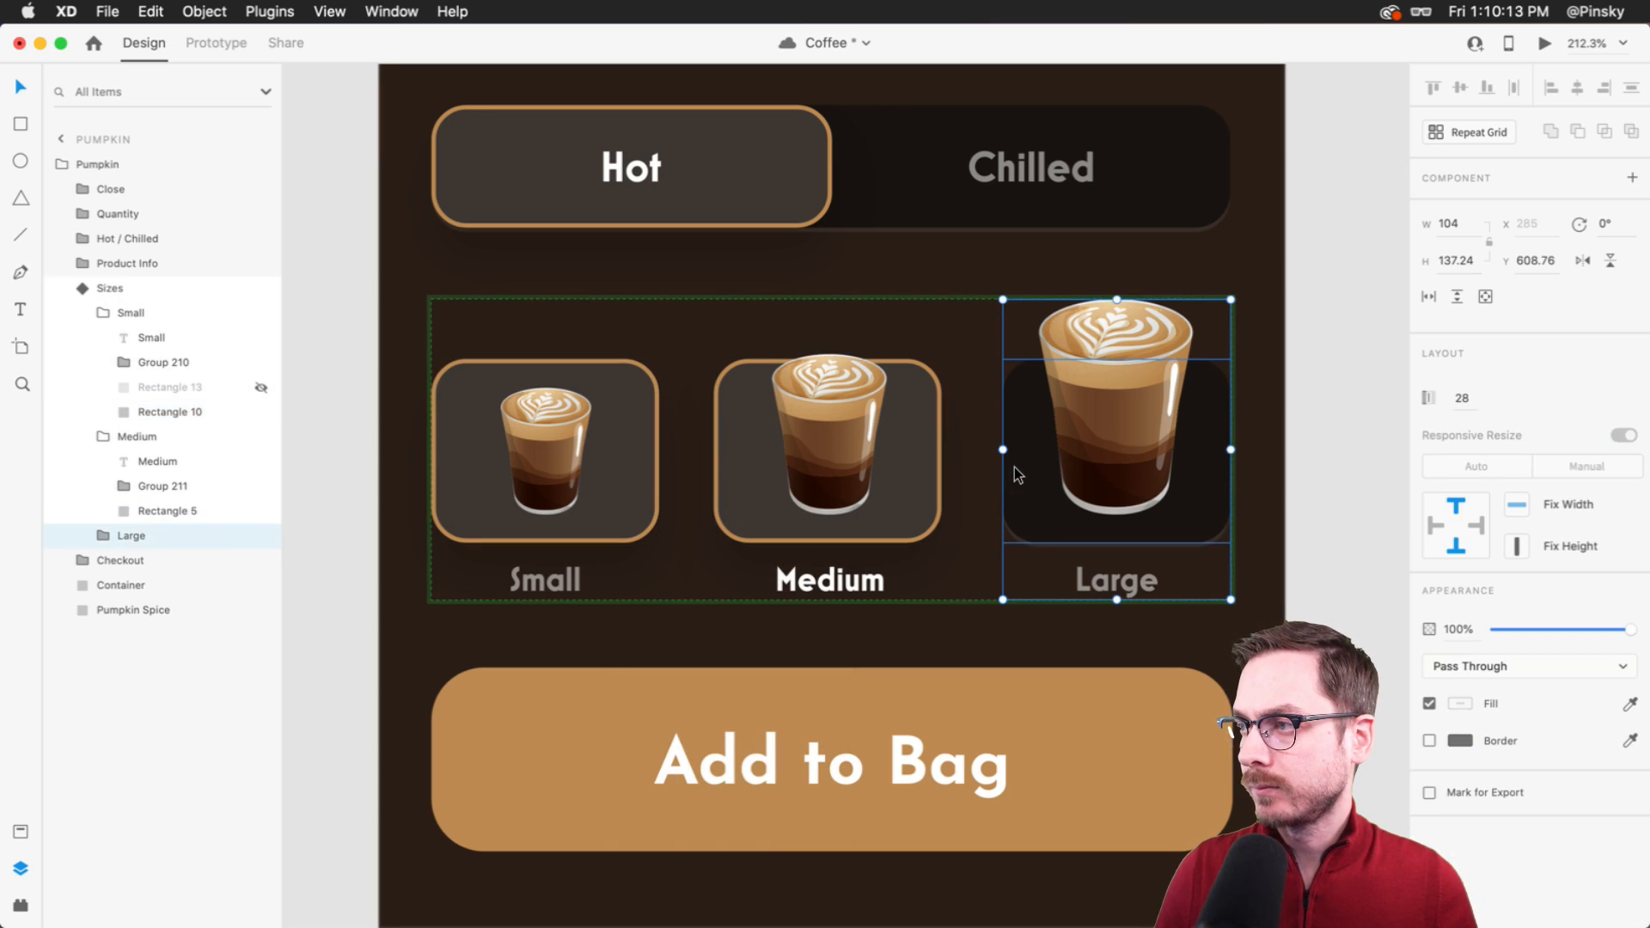
left_click(756, 471)
key("super+z")
- In the Small state, set the Small label's opacity to 100% and the Medium label's opacity to 50%
left_click(559, 585)
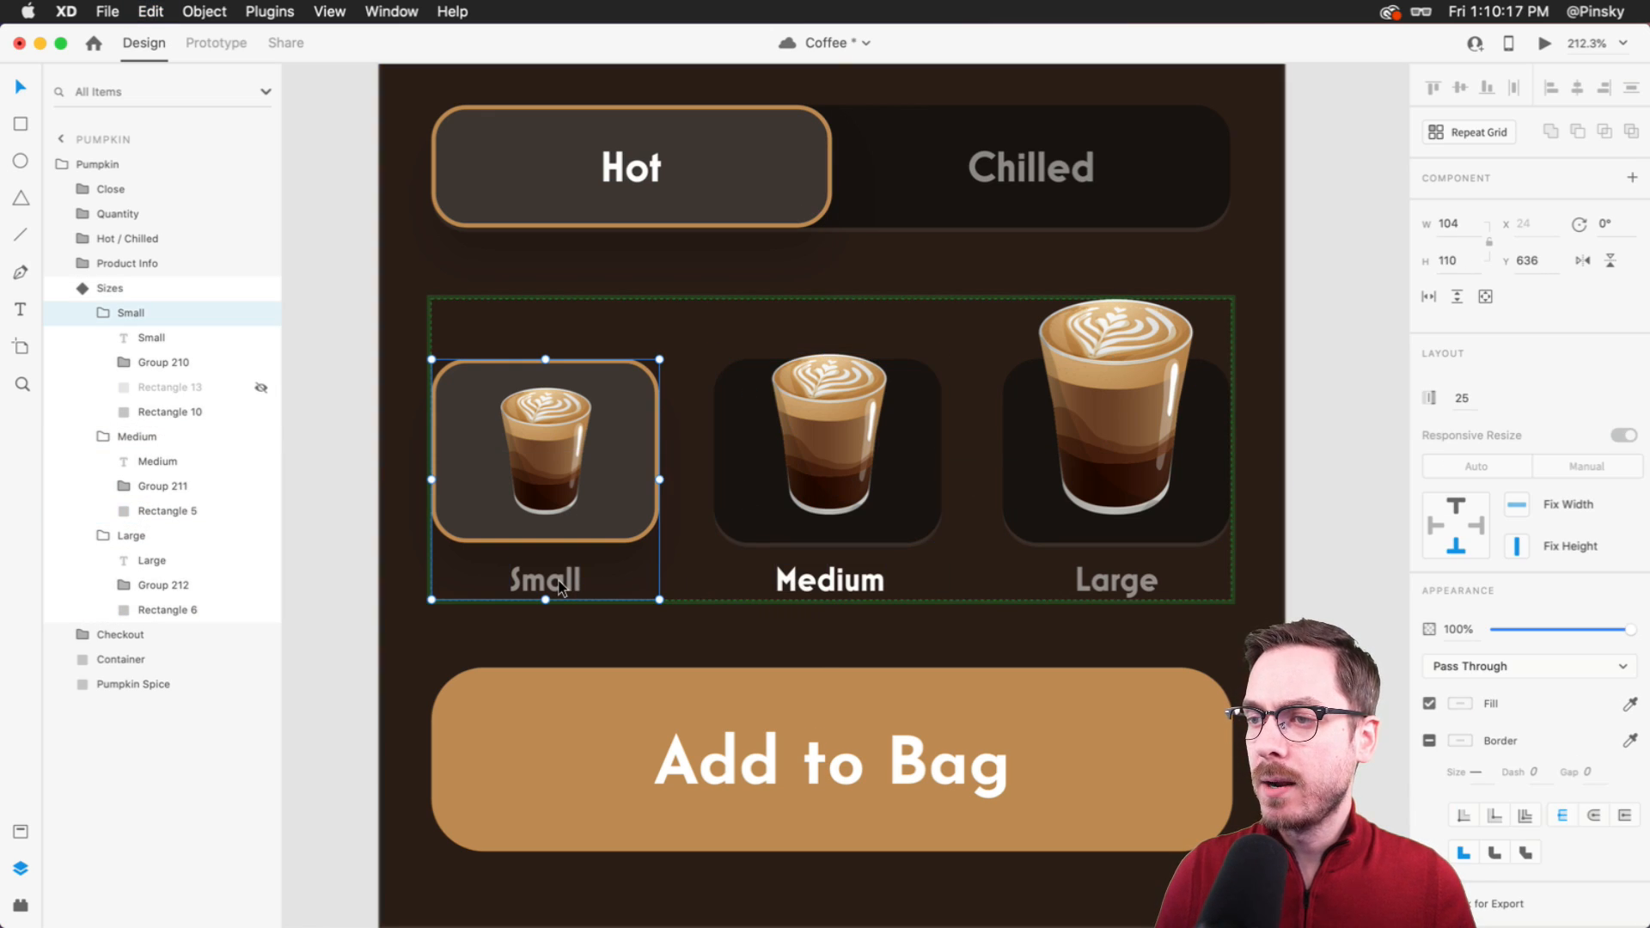
double_click(536, 578)
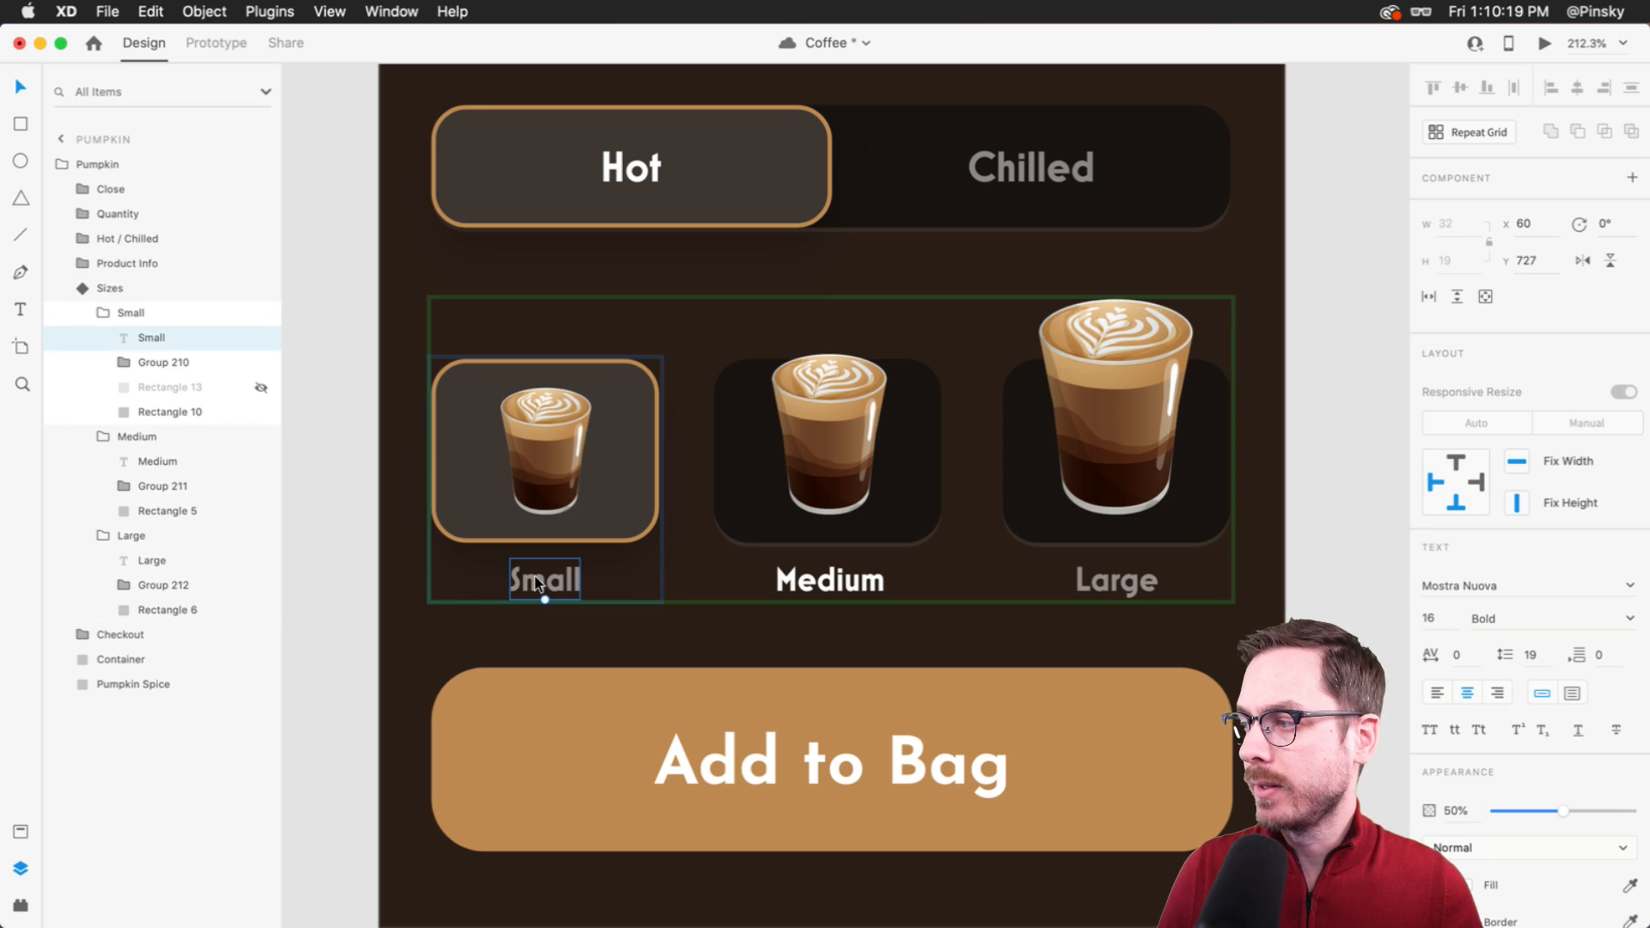
key("0")
left_click(810, 578)
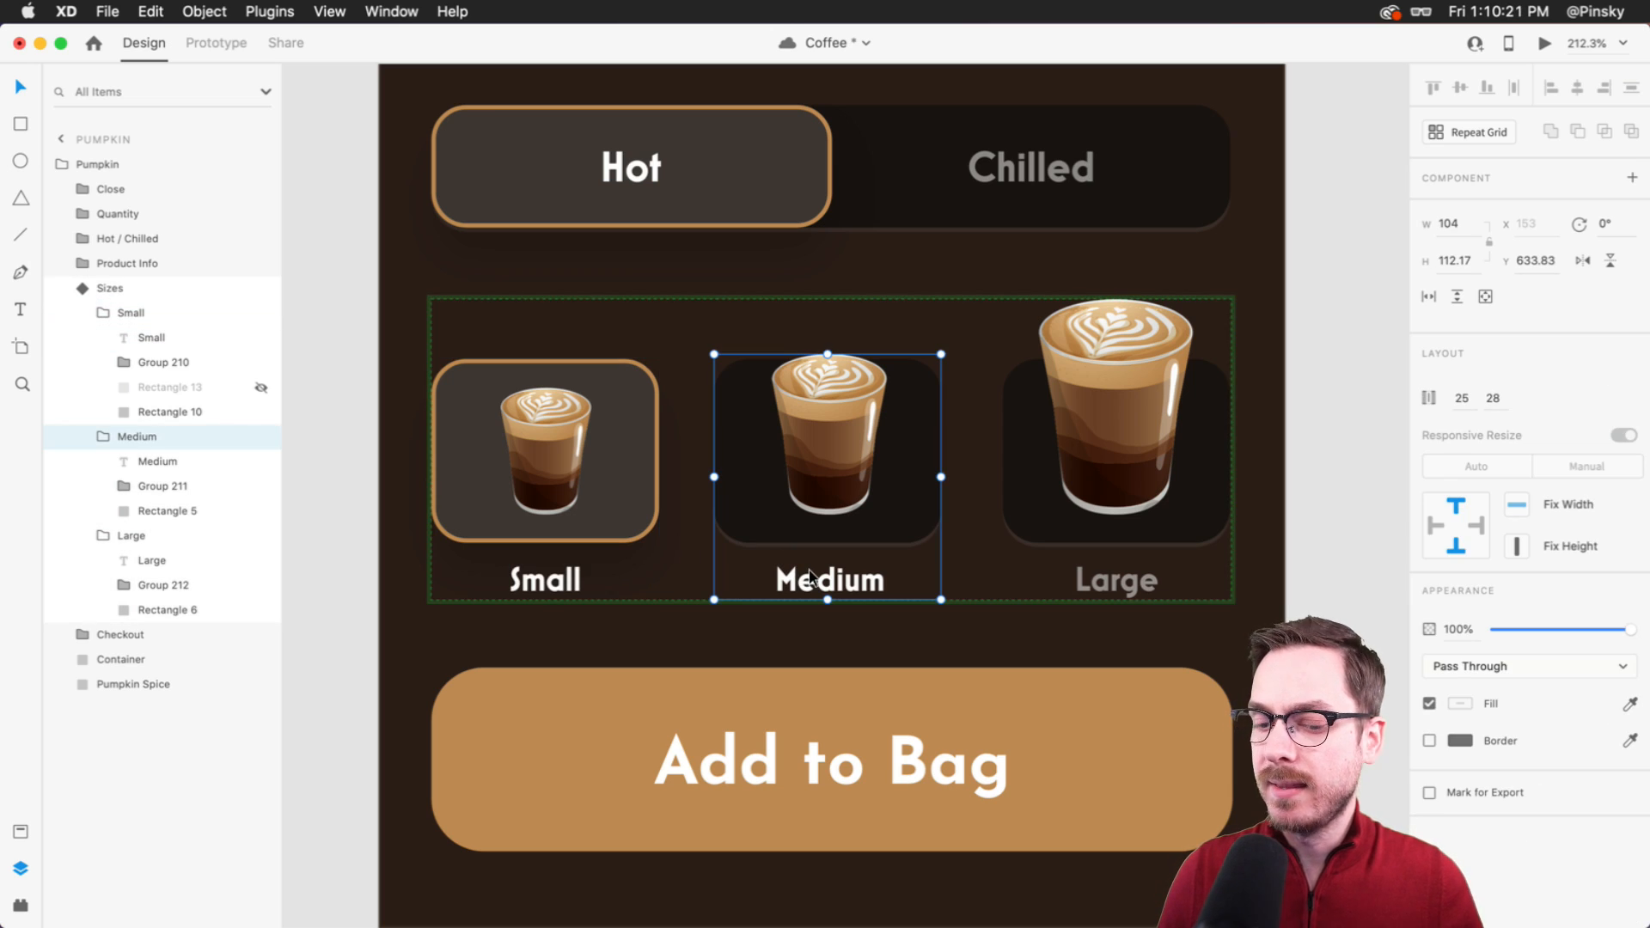
key("5")
key("super+z")
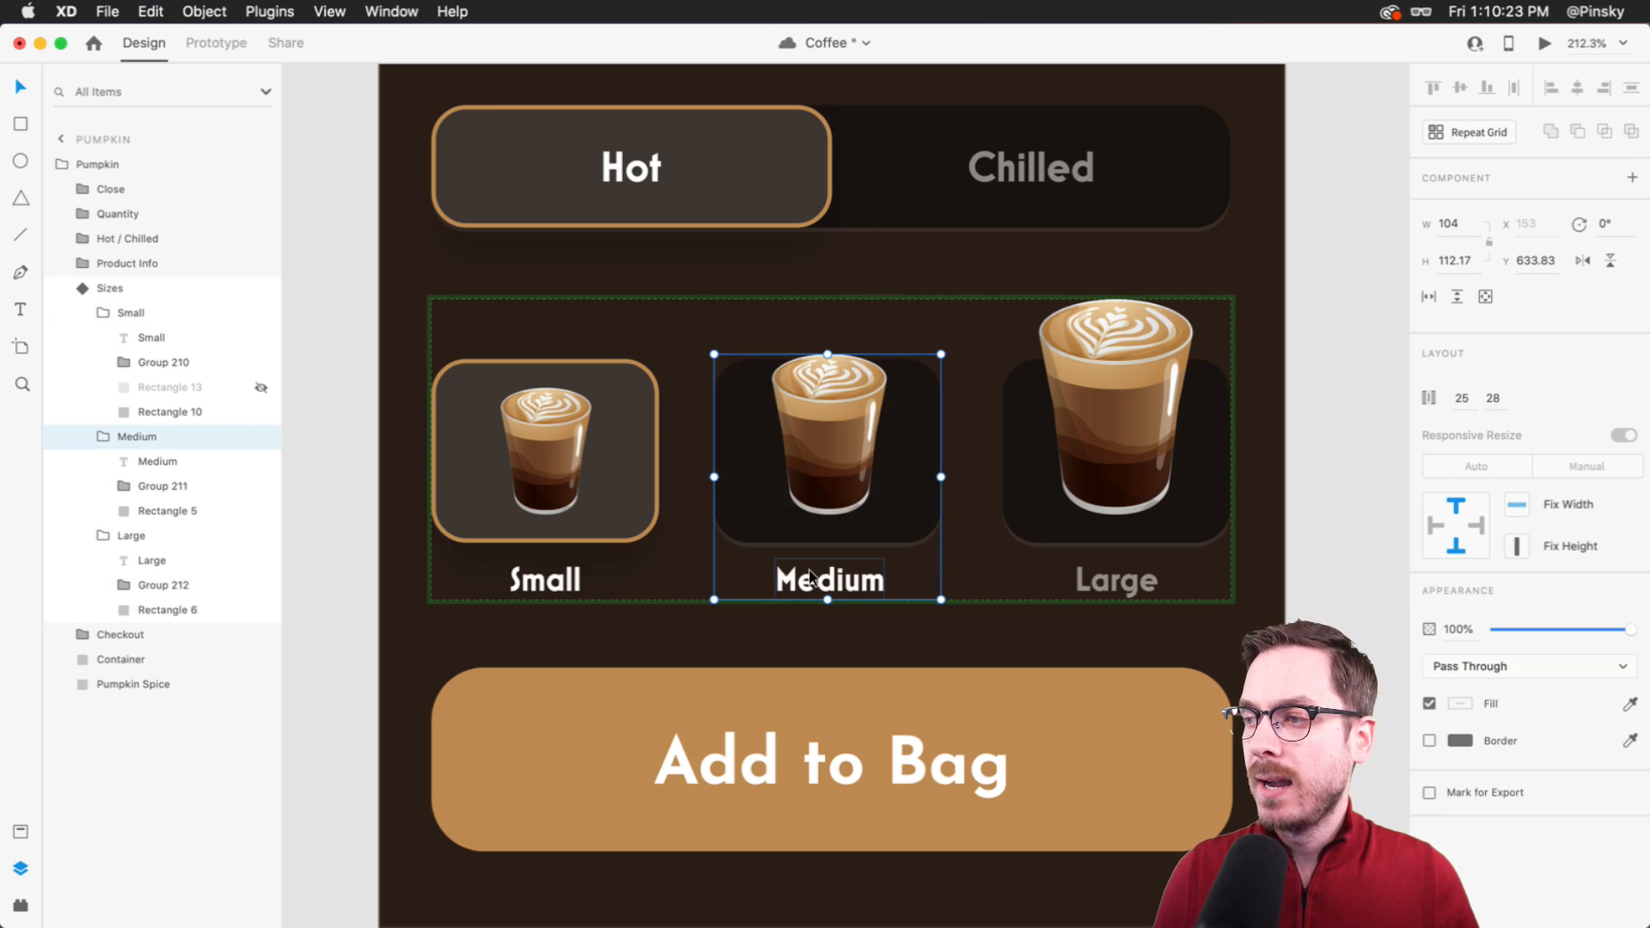
double_click(809, 576)
key("5")
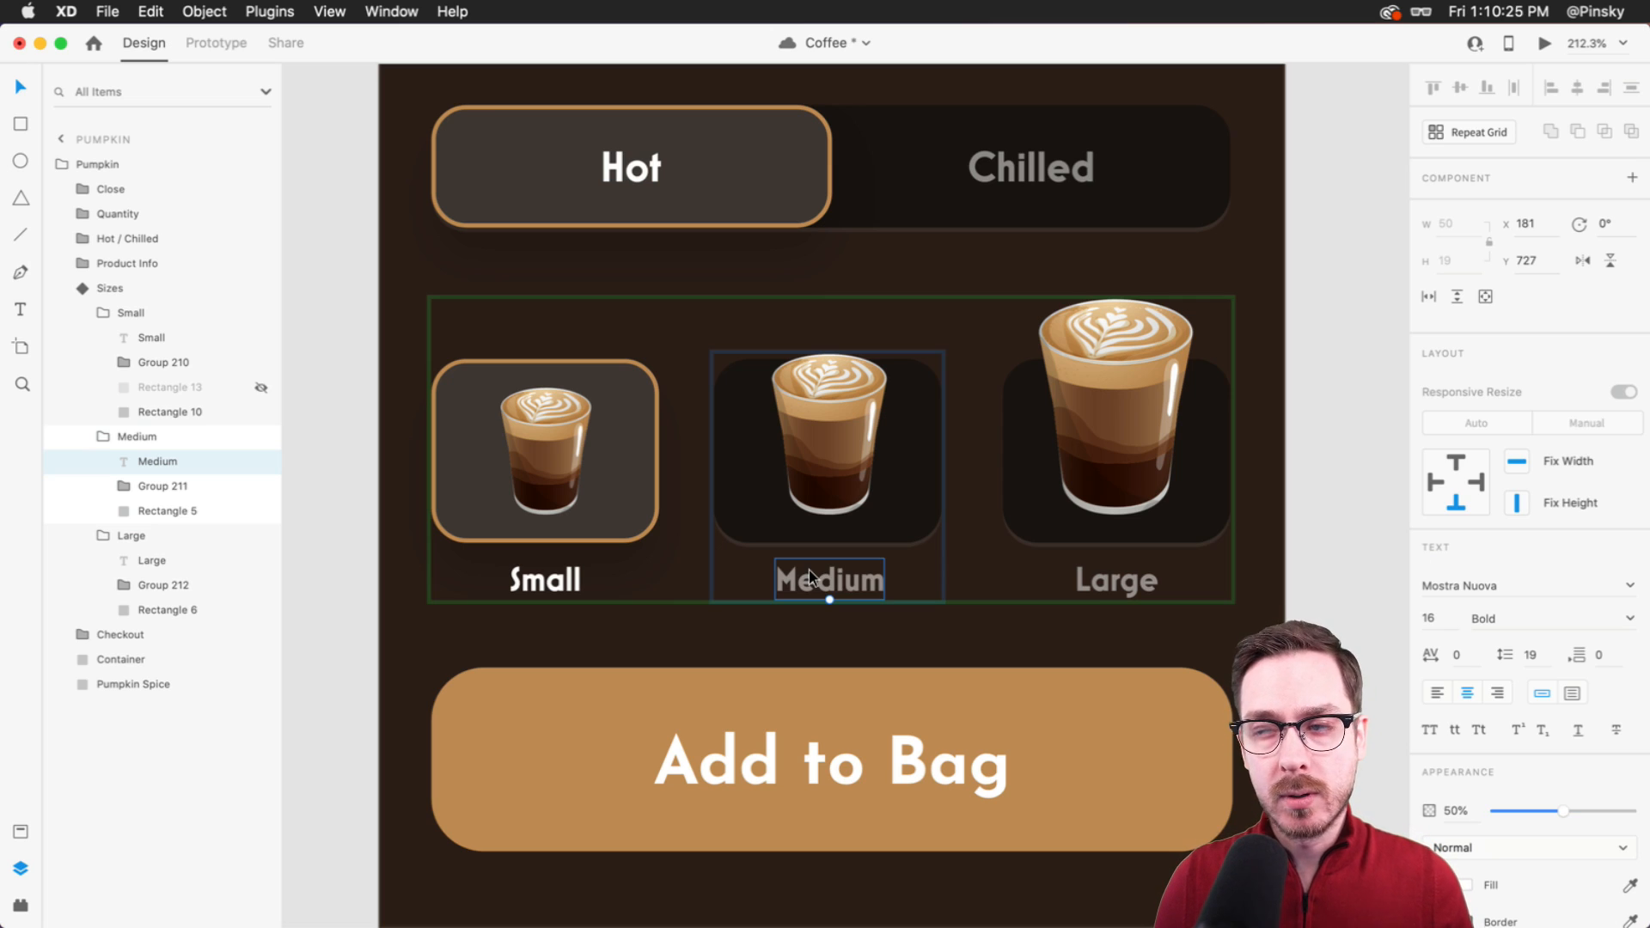
key("Escape")
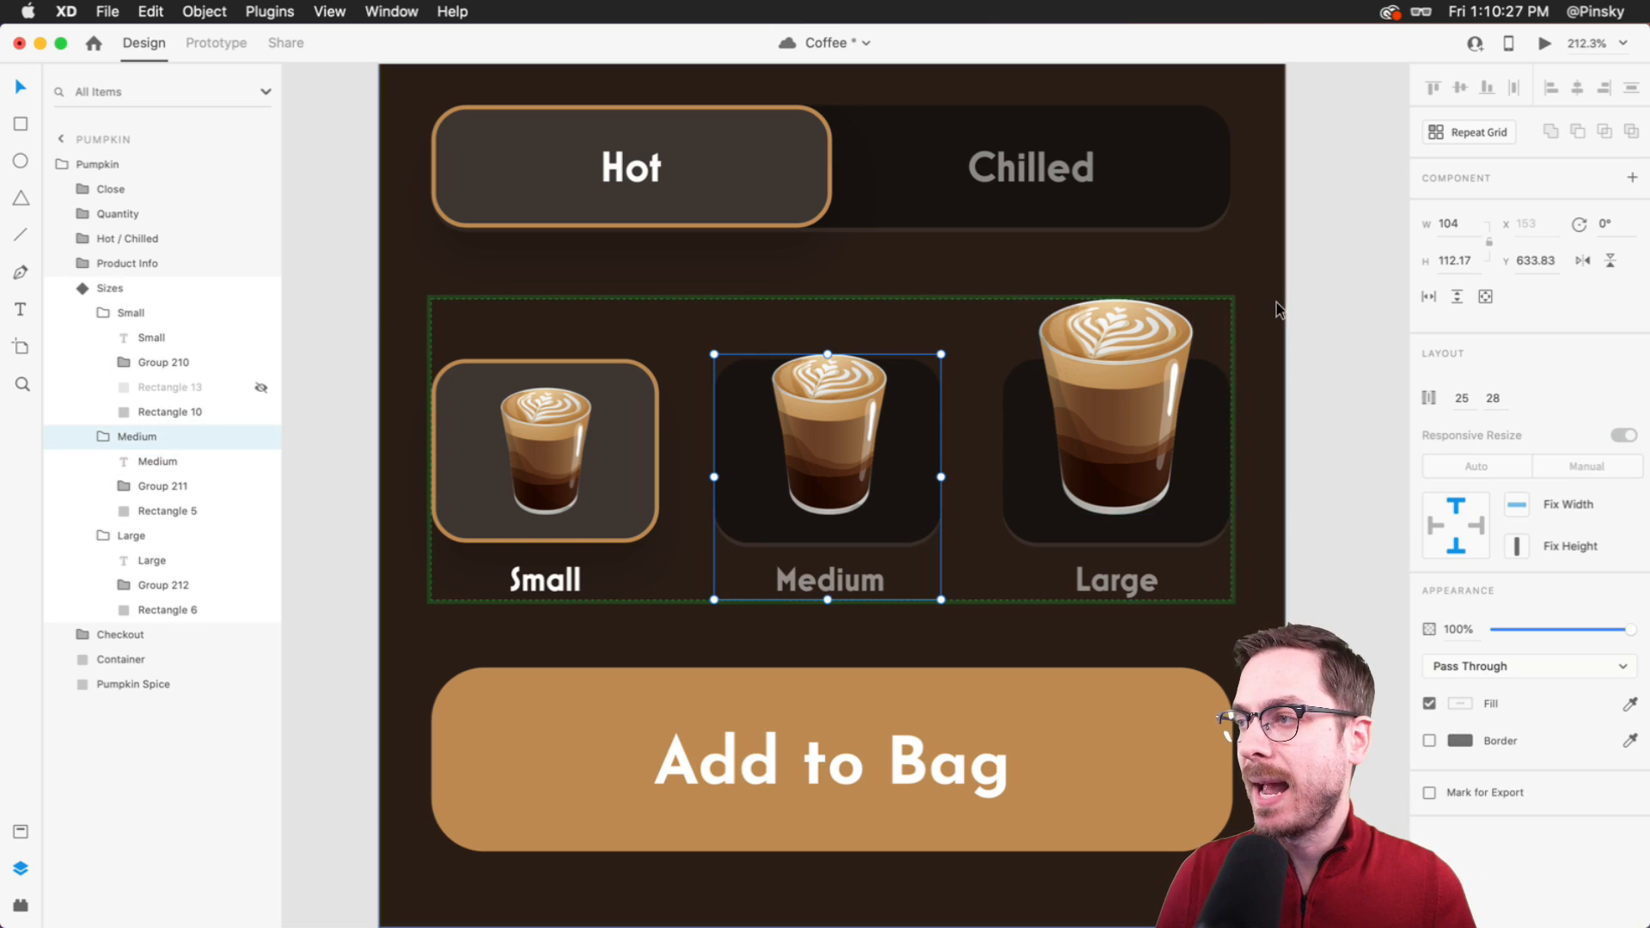
key("Escape")
- Add a new state named Large to the Sizes component, starting from the Small state
left_click(1468, 208)
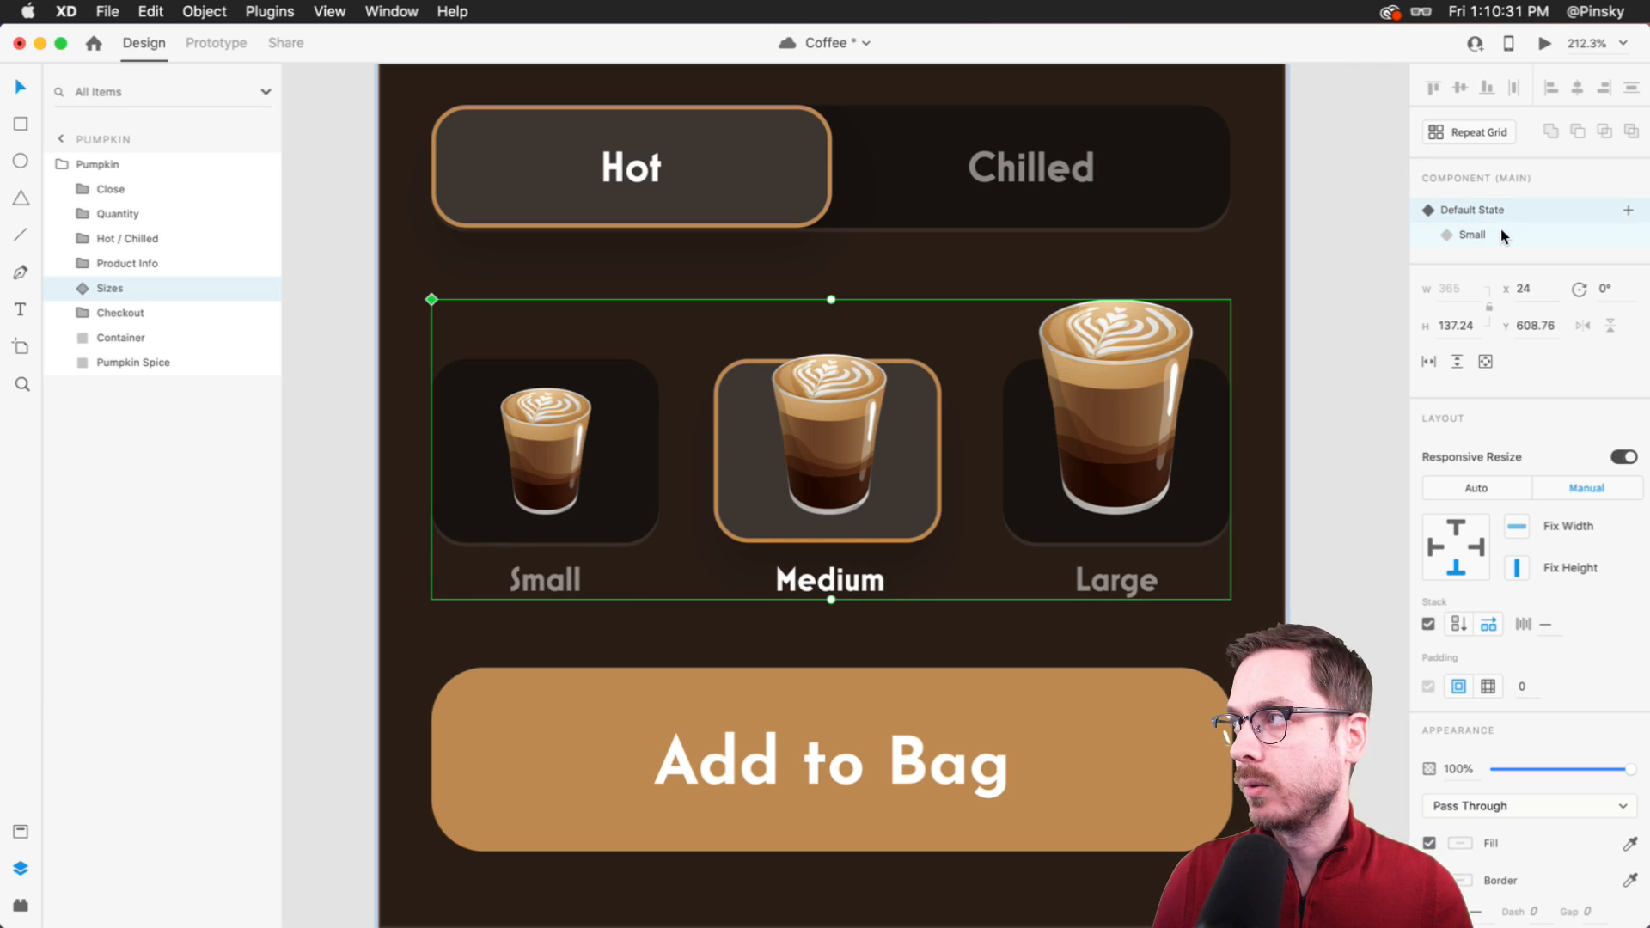
left_click(1502, 232)
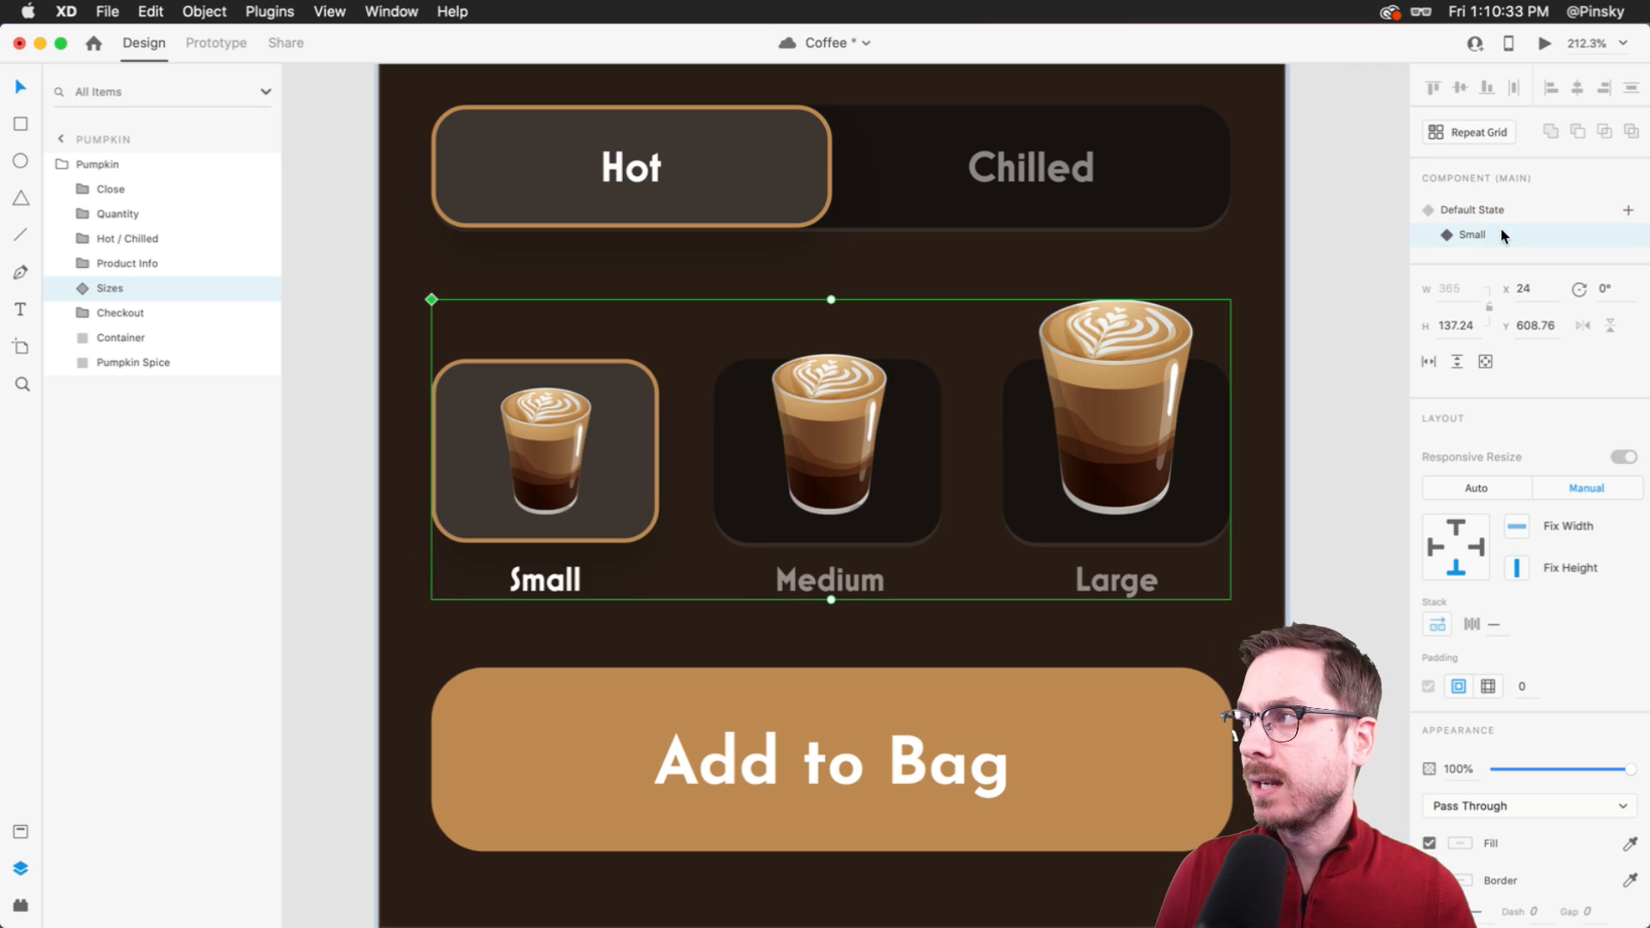
left_click(1625, 215)
left_click(1547, 220)
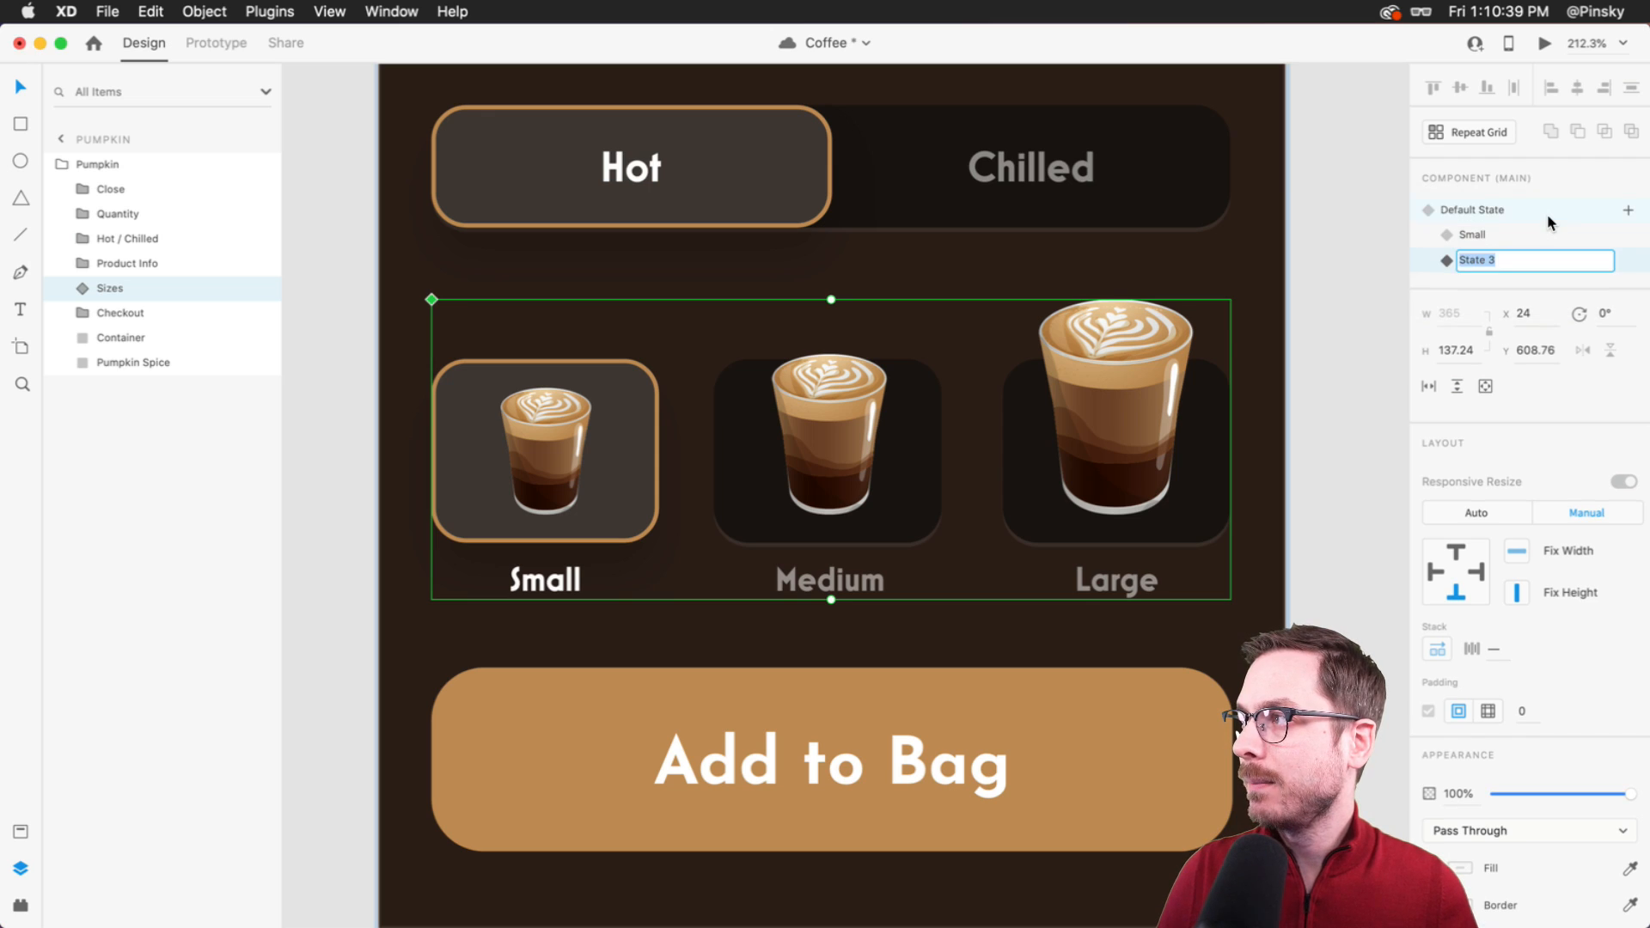
type("Large")
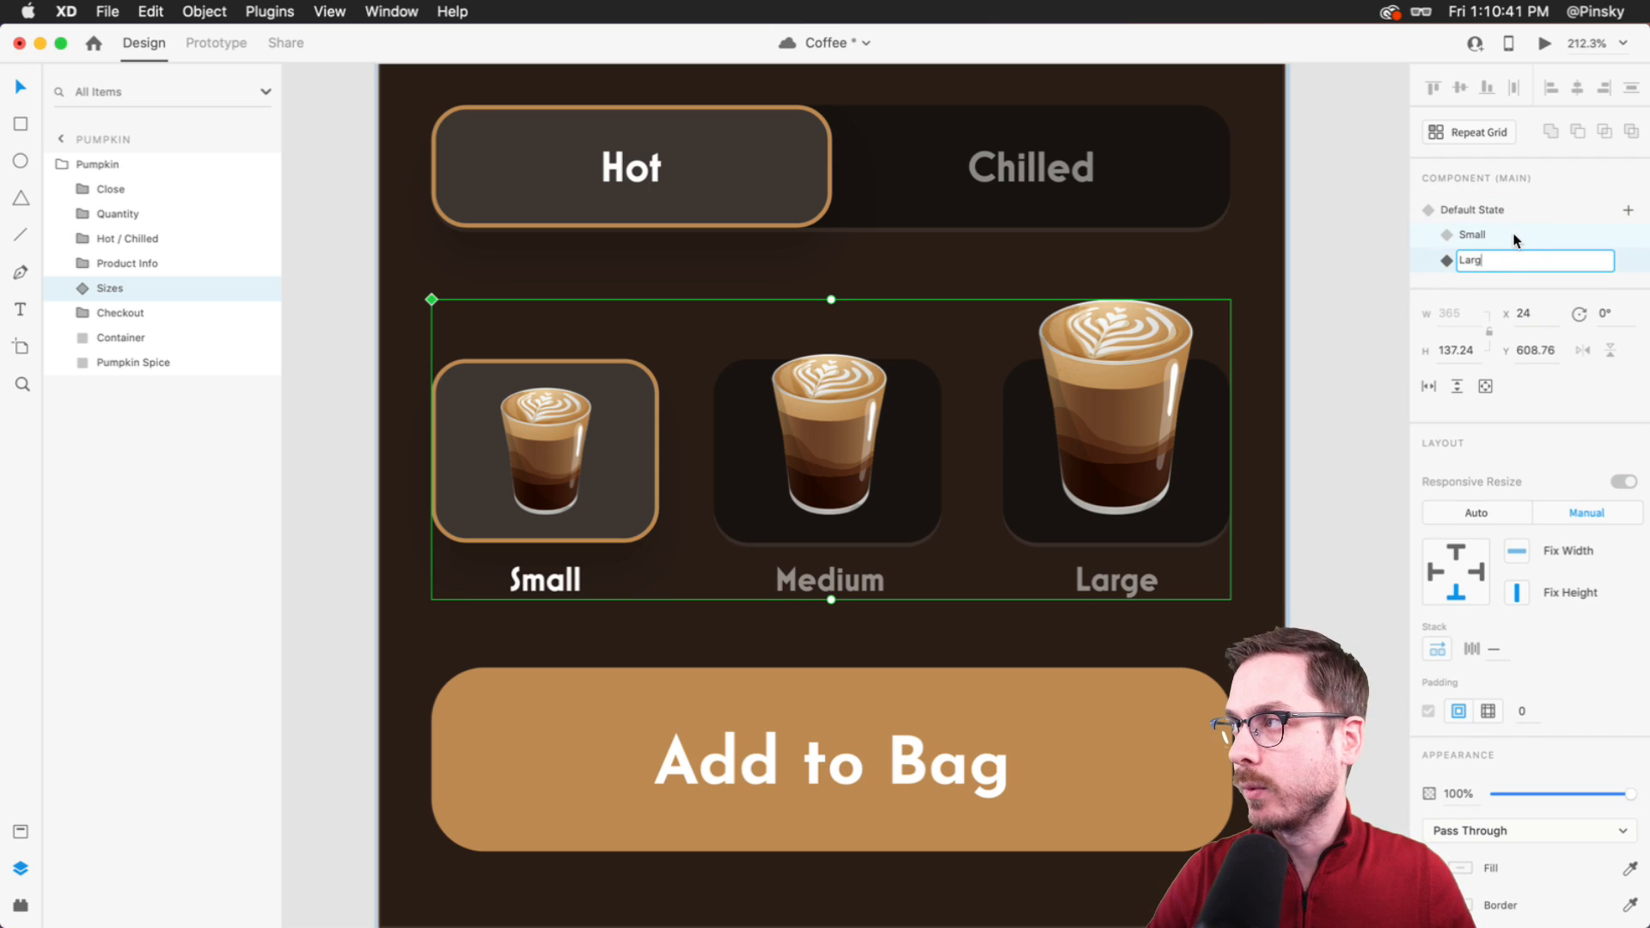
key("Return")
- Copy the Small option's highlighted background rectangle and paste its appearance onto the Large option's background rectangle
left_click(653, 472, "super")
key("super+c")
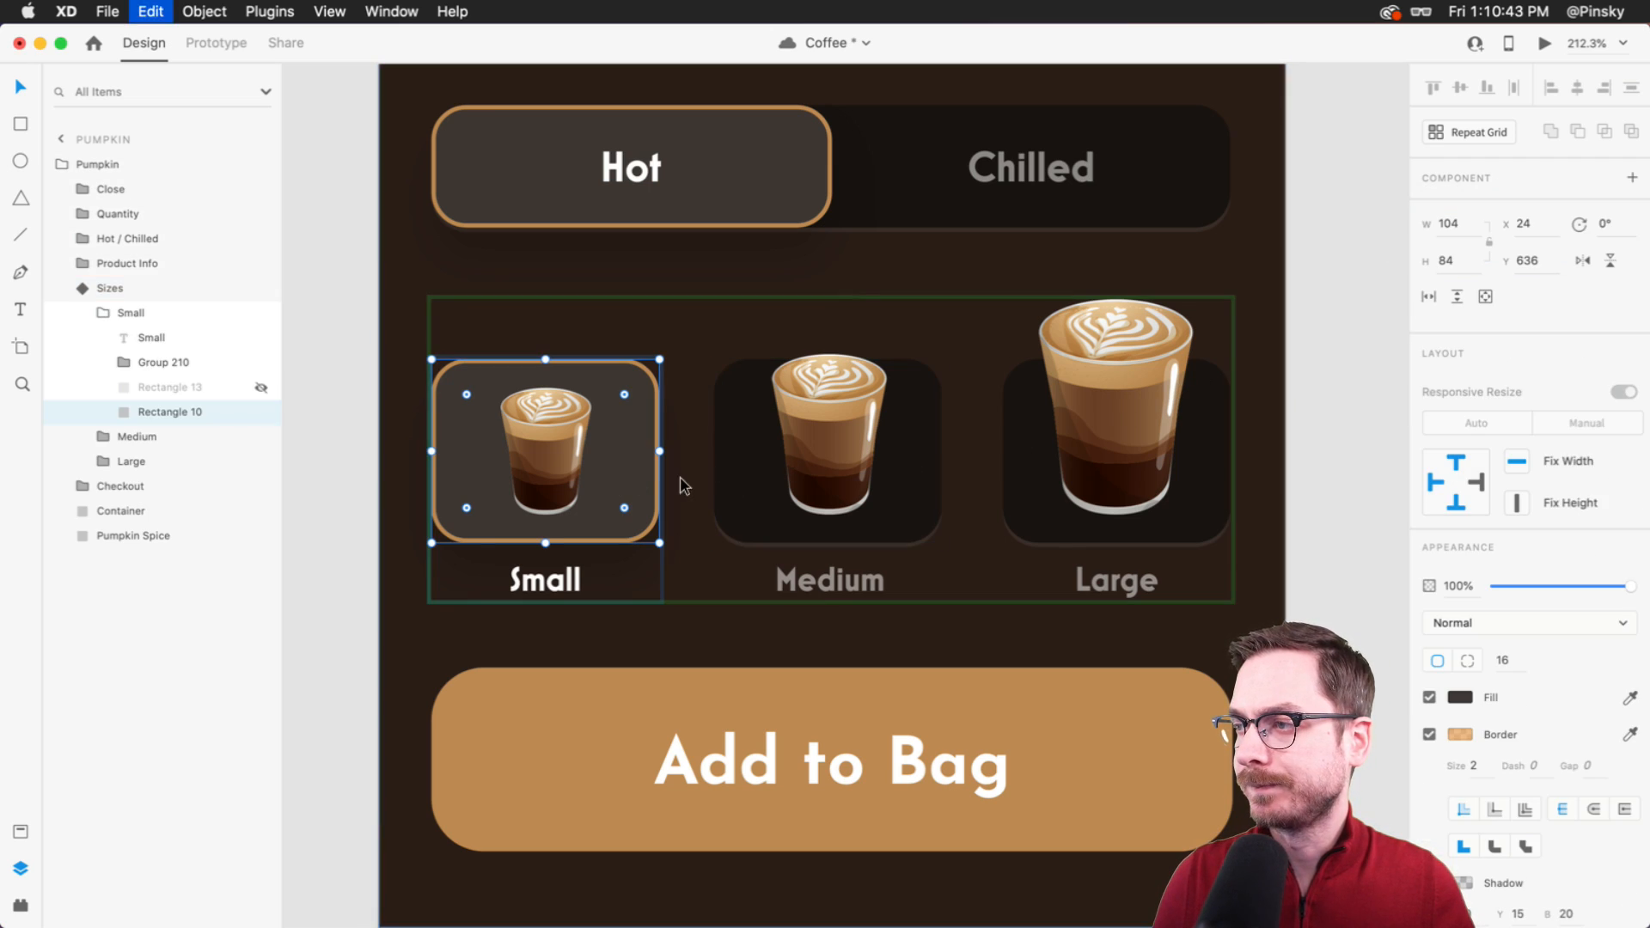
left_click(1009, 488, "super")
key("super+shift+v")
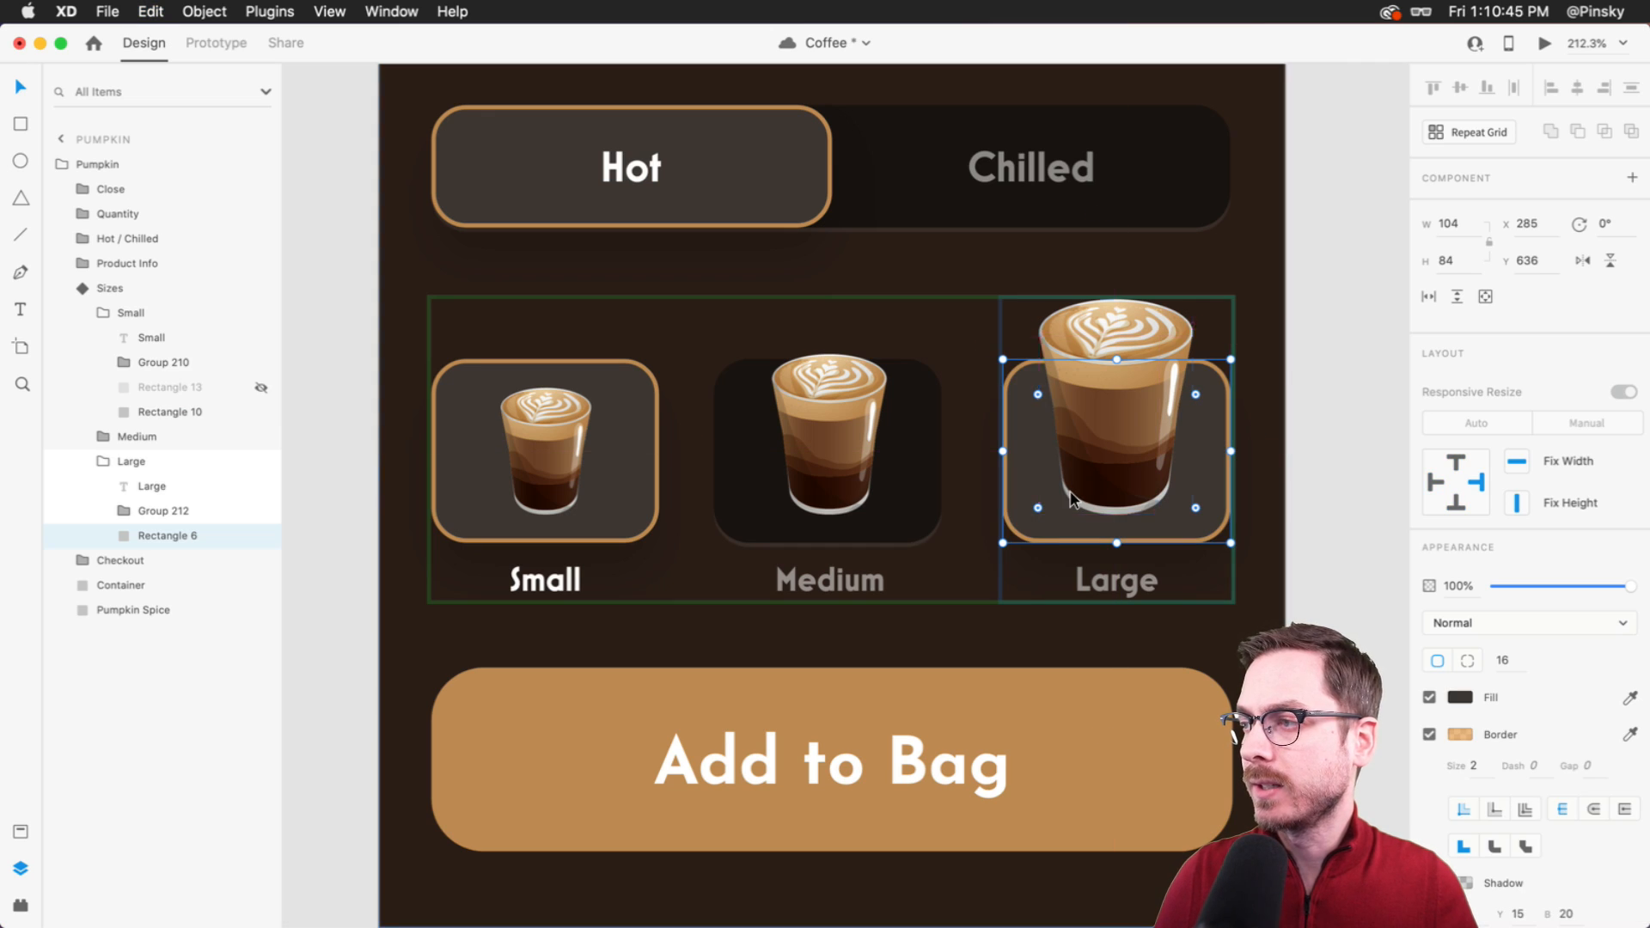
- Copy the Medium option's dark background rectangle and paste its appearance onto the Small option's background rectangle
left_click(917, 481, "super")
left_click(632, 494, "super")
key("super+shift+v")
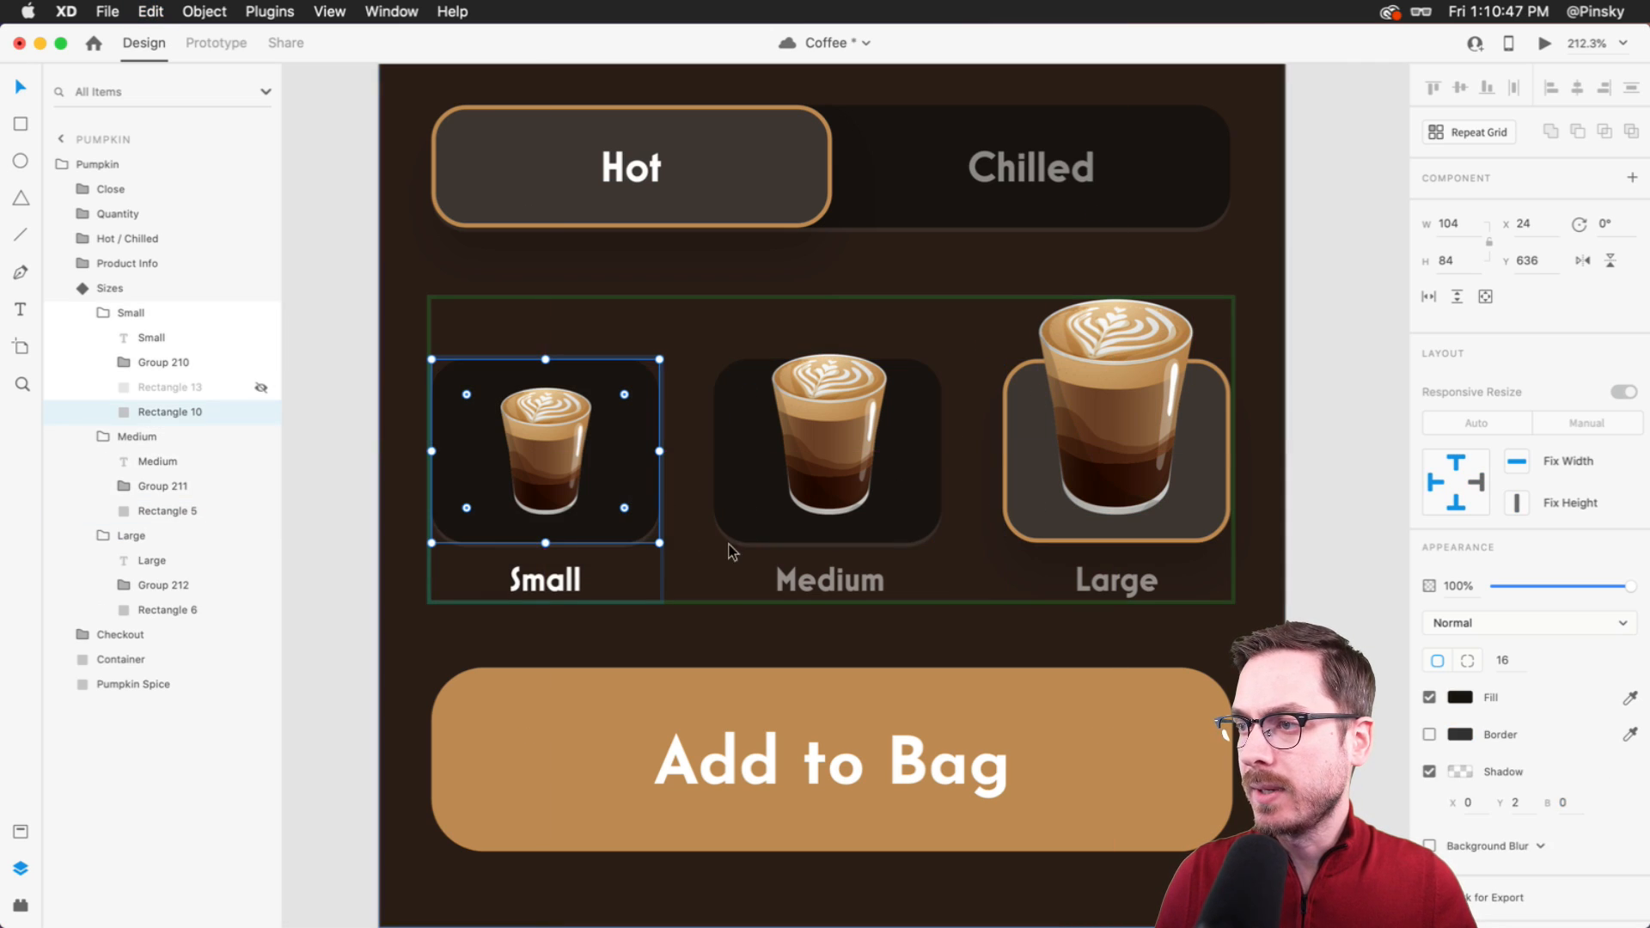
- Set the opacity of the Medium and Large labels to 100% in the Large state
left_click(826, 580, "super")
key("0")
left_click(1112, 578, "super")
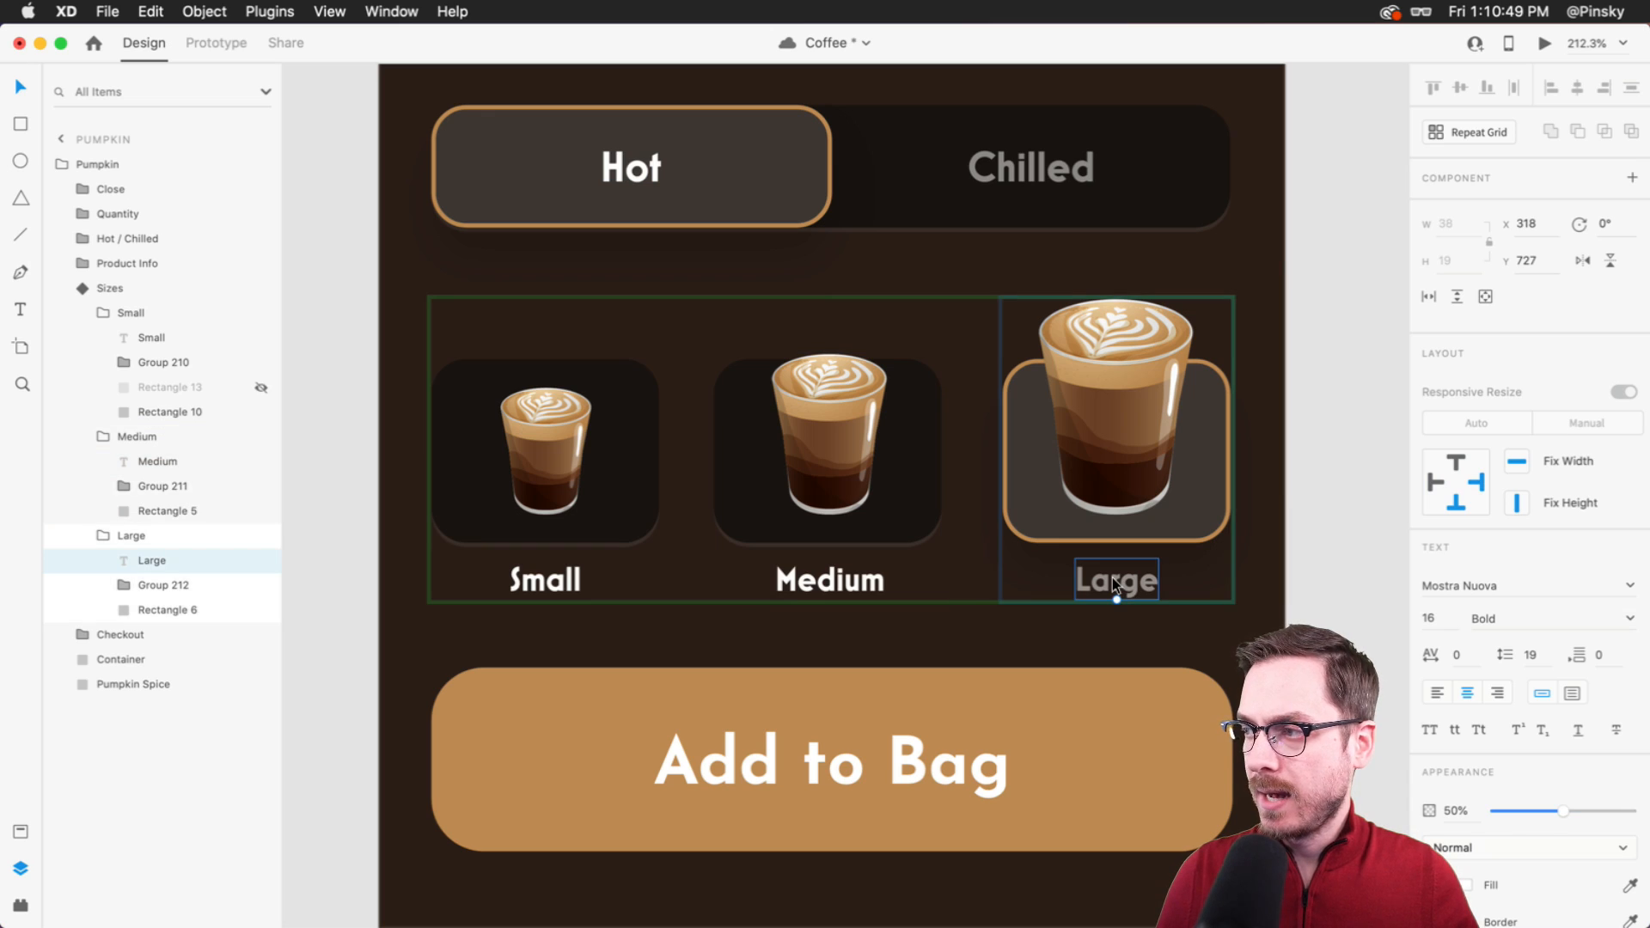
key("1")
key("0")
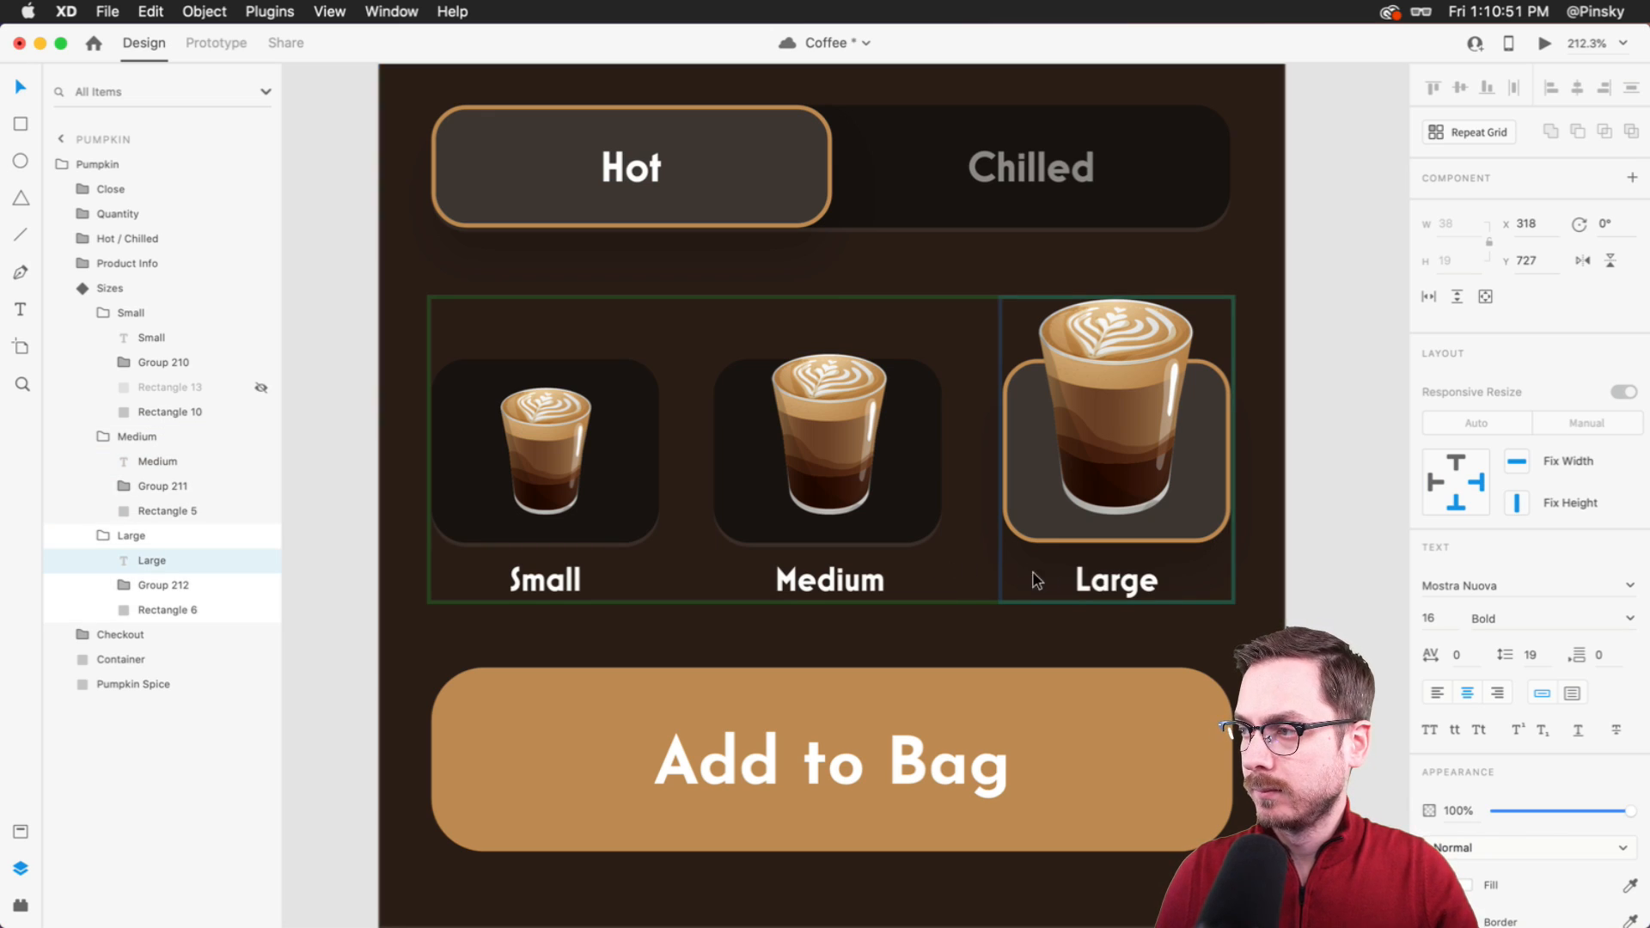
- Set the Medium label's opacity to 50% in the Large state and reselect the whole Sizes component
left_click(816, 577, "super")
left_click(837, 577, "super")
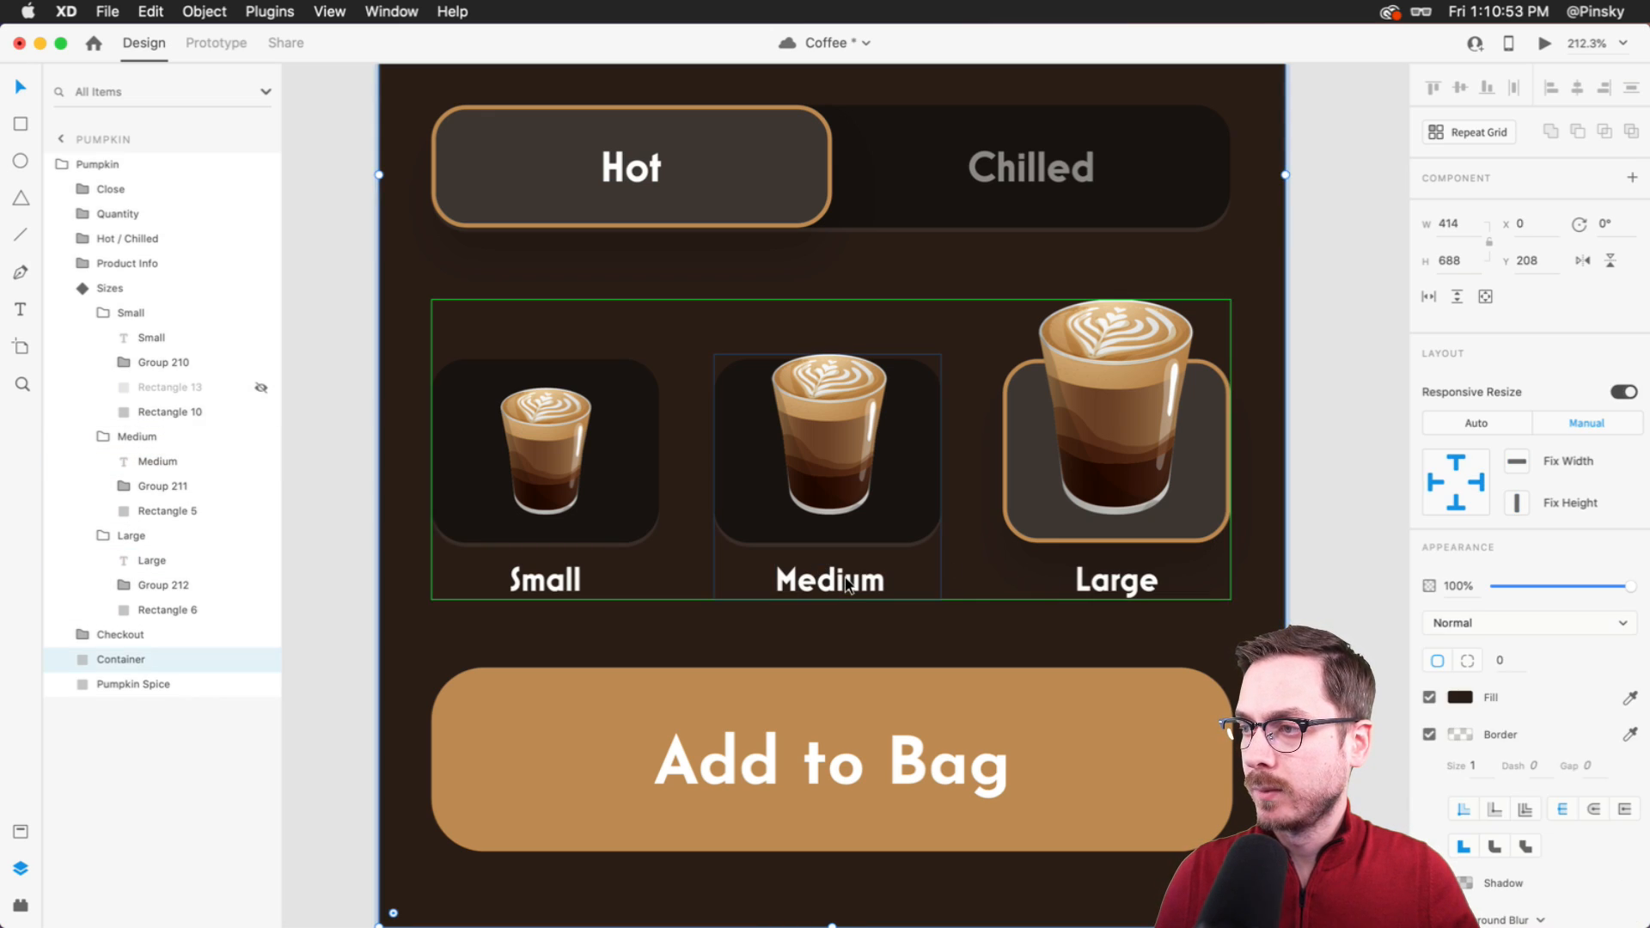
key("Escape")
left_click(864, 581, "super")
key("1")
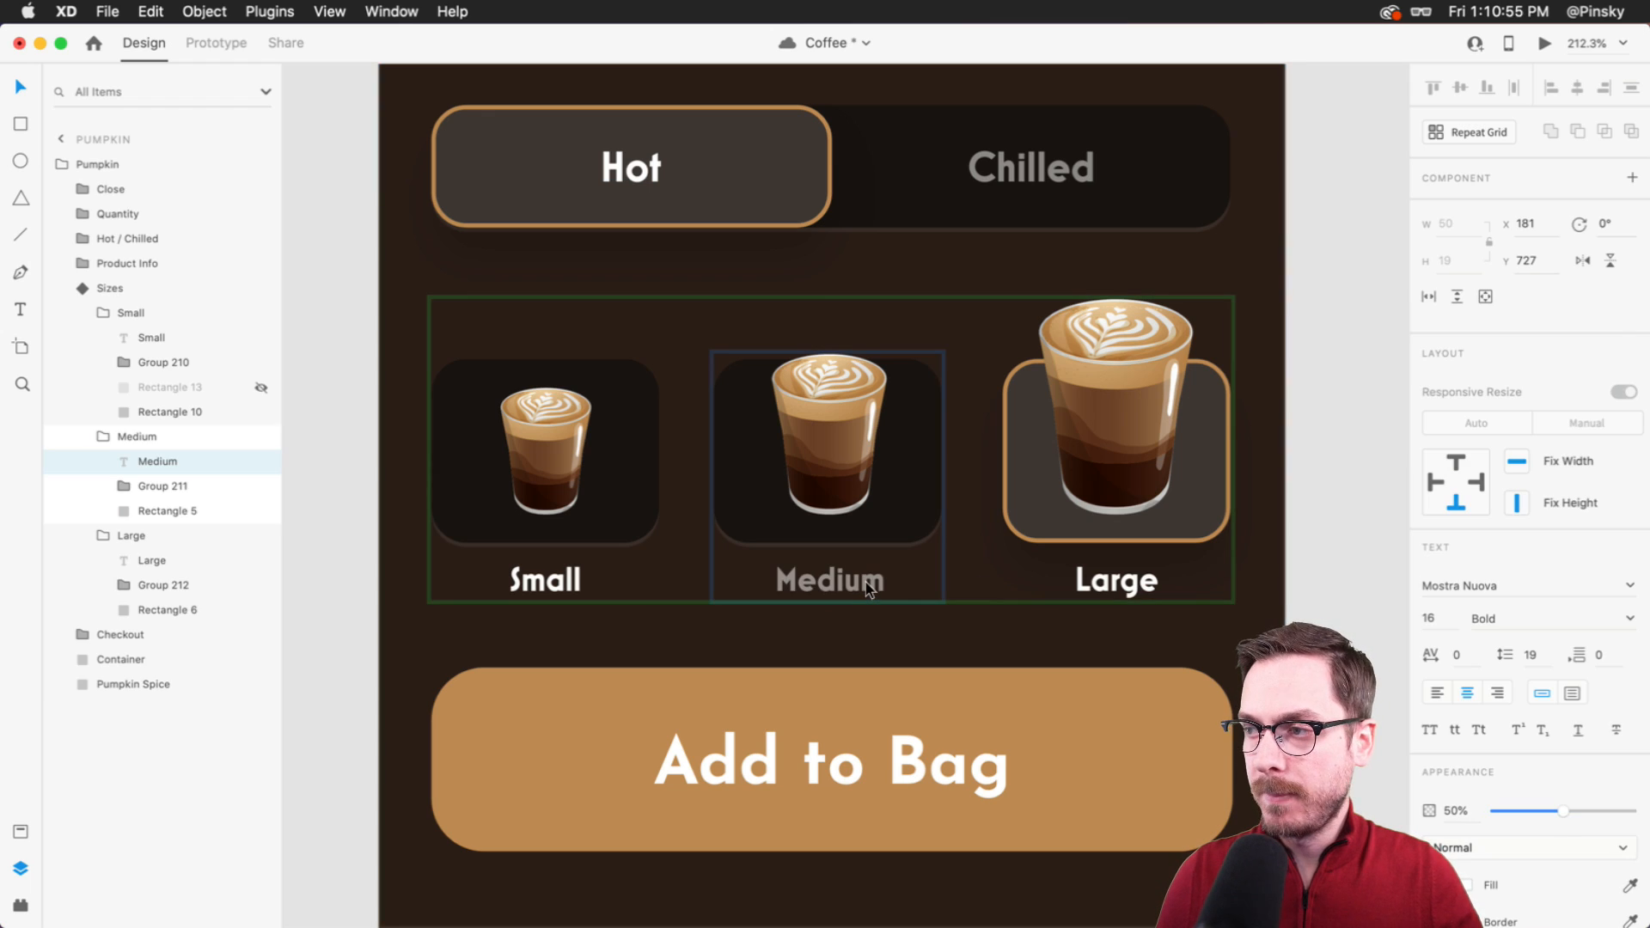
key("Escape")
key("Escape")
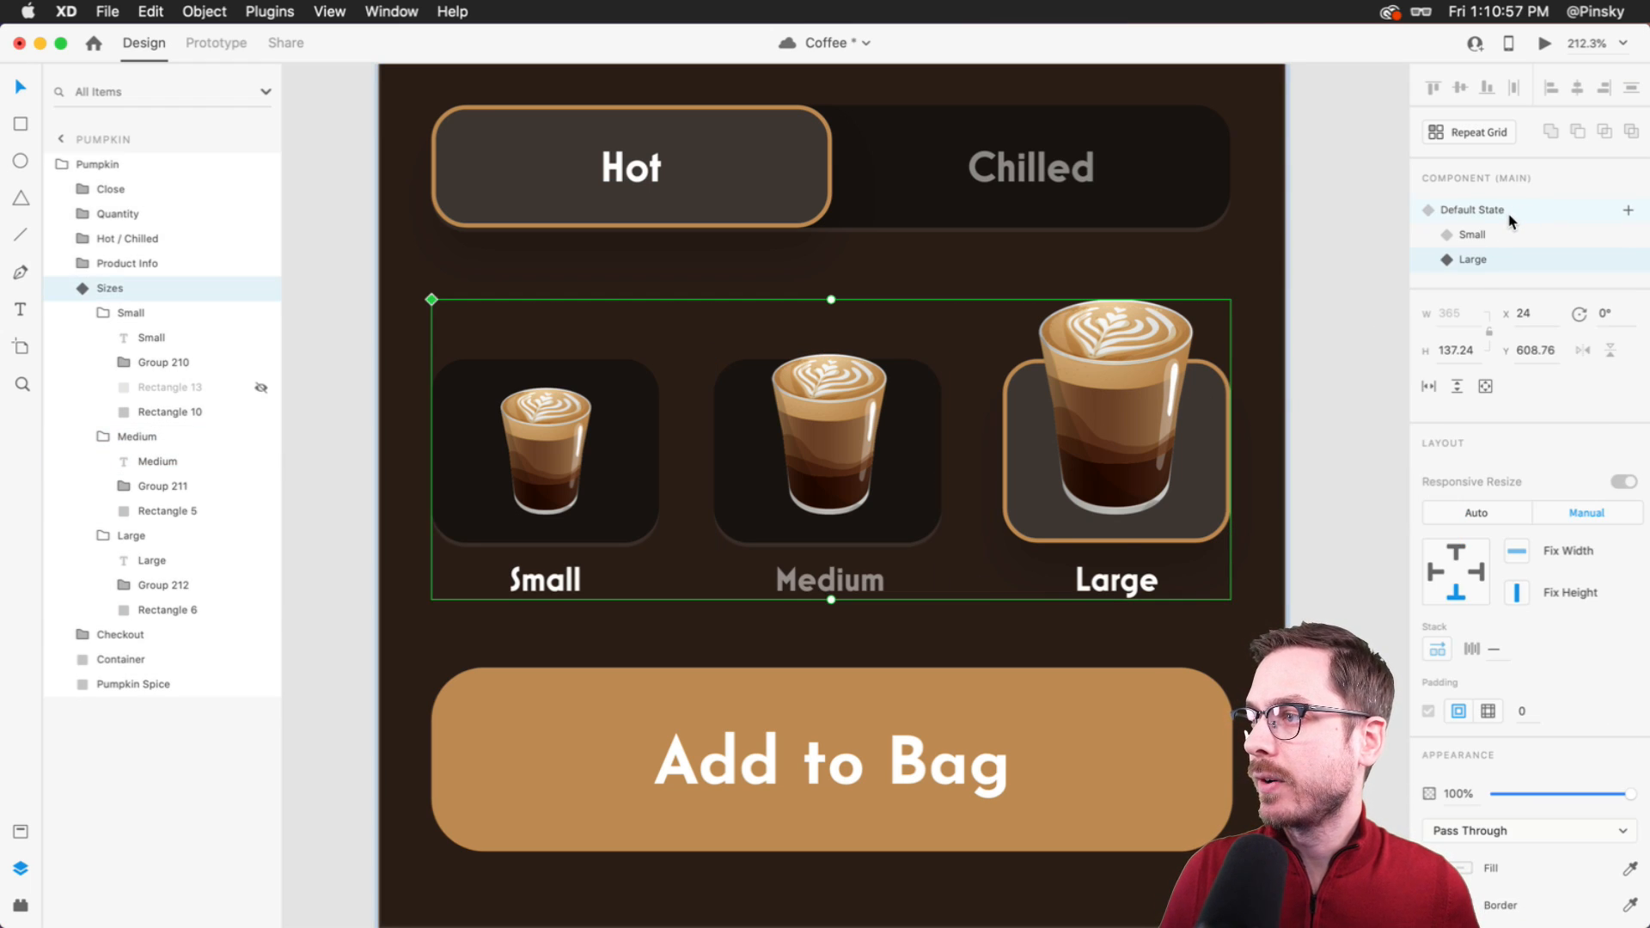
- Switch the Sizes component between its Default, Small and Large states to compare which option each one highlights
left_click(1506, 209)
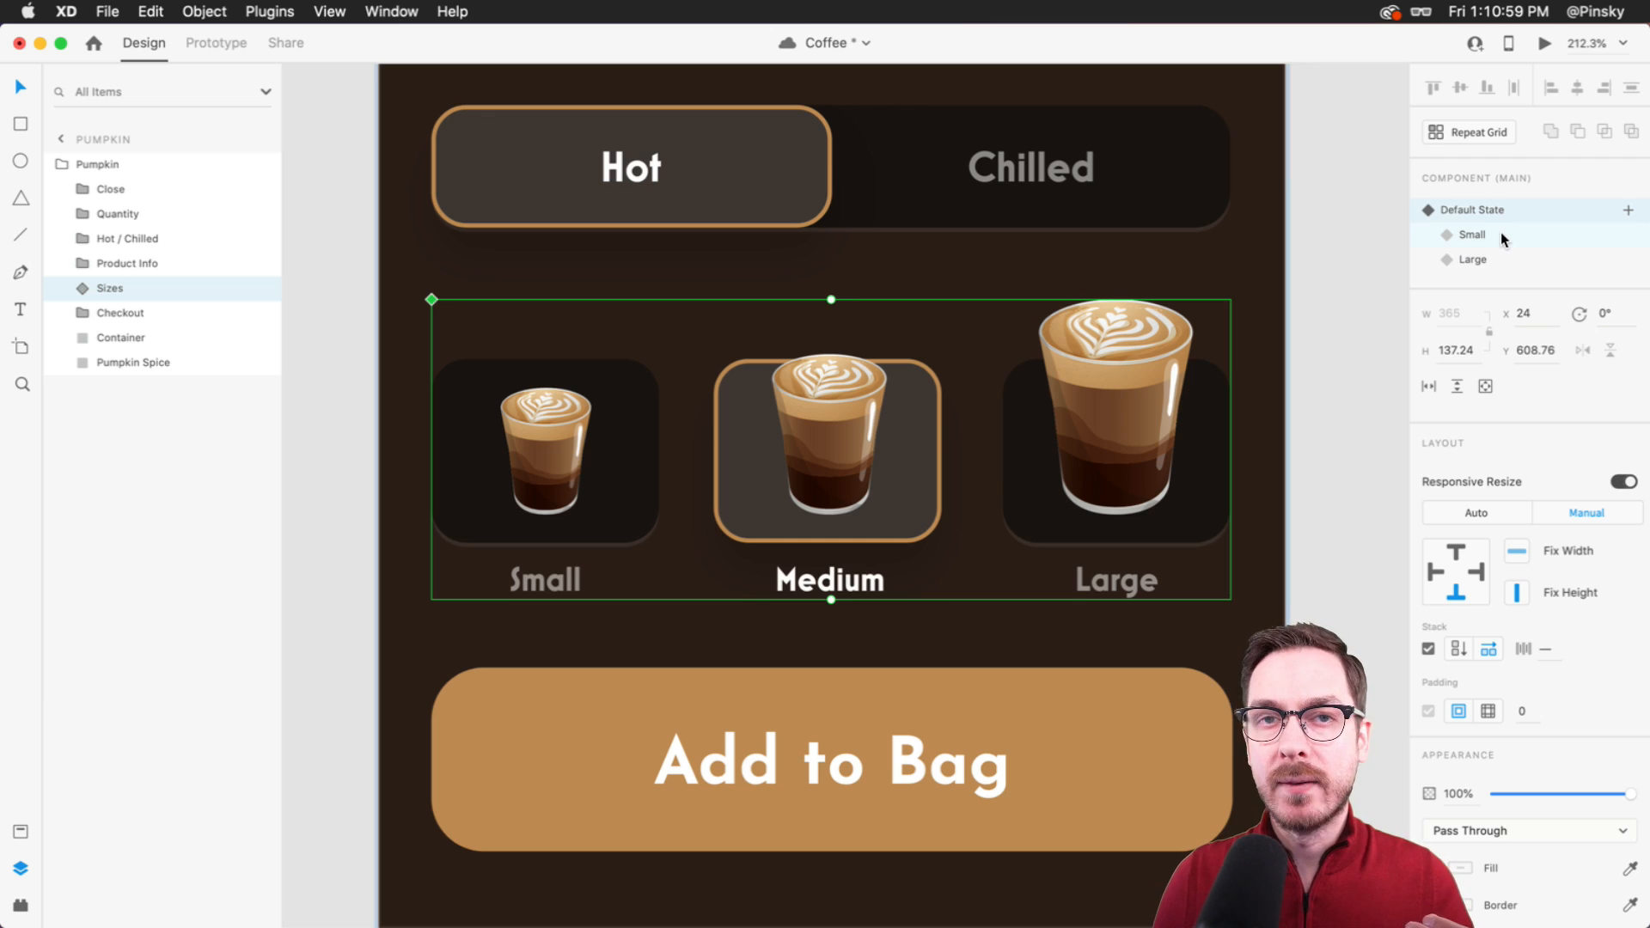
left_click(1501, 232)
left_click(1493, 260)
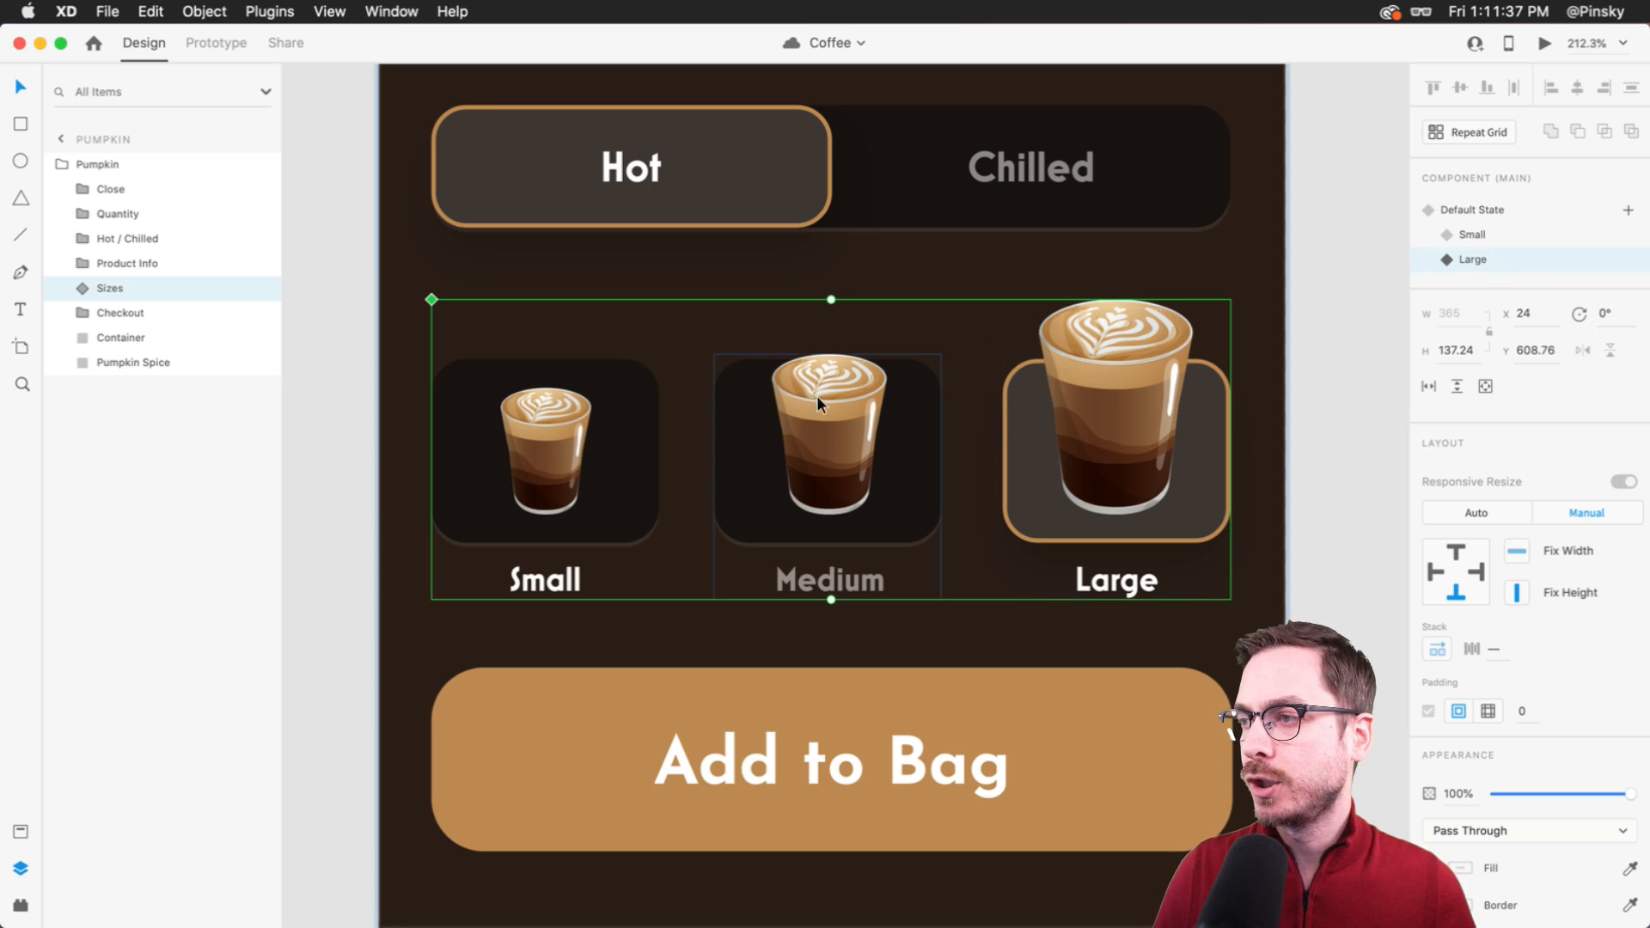
left_click(1478, 212)
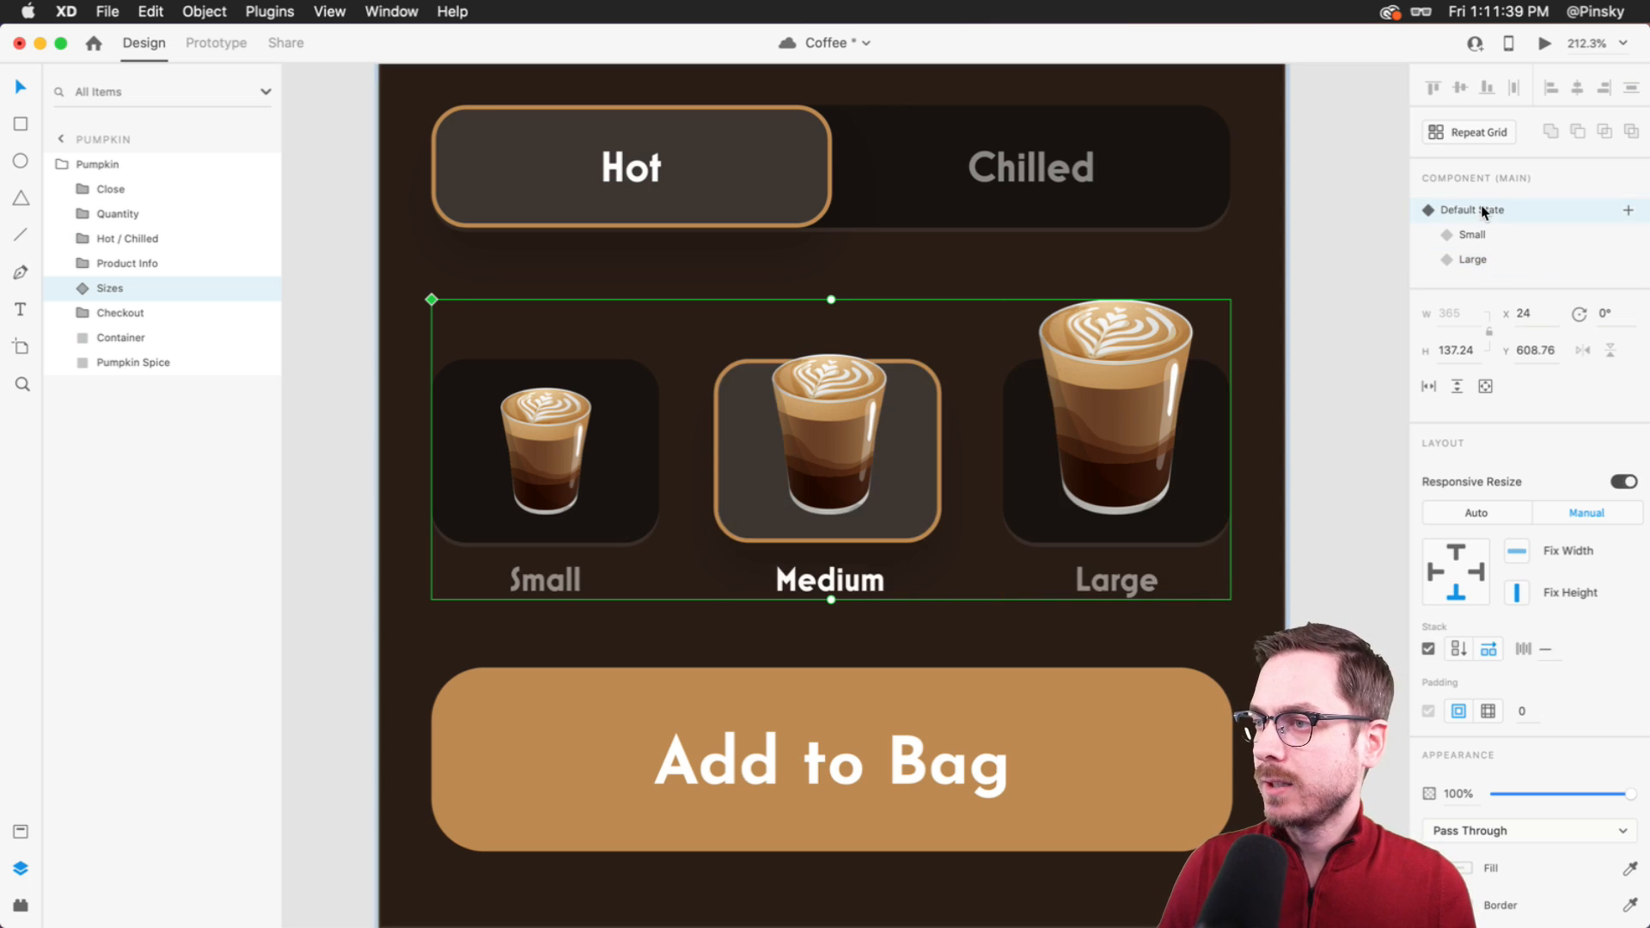
left_click(1478, 238)
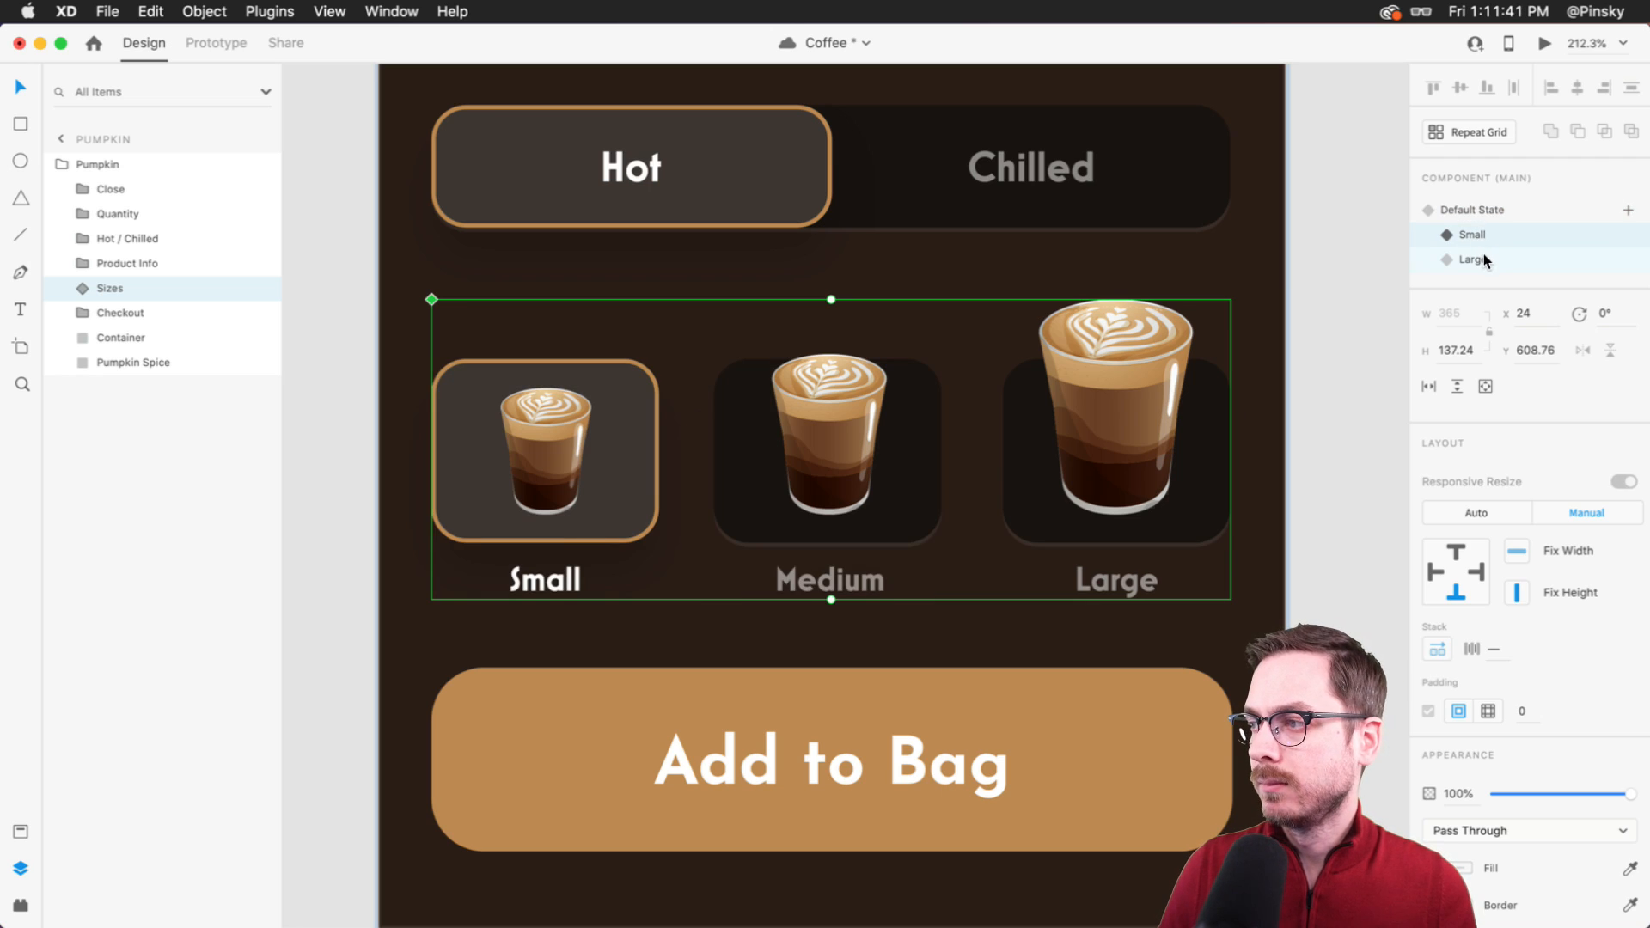
left_click(1483, 256)
left_click(1482, 209)
- In the Large state, set the Small label's opacity to 50%, and return the Sizes component to its Default State
left_click(1475, 260)
double_click(543, 586)
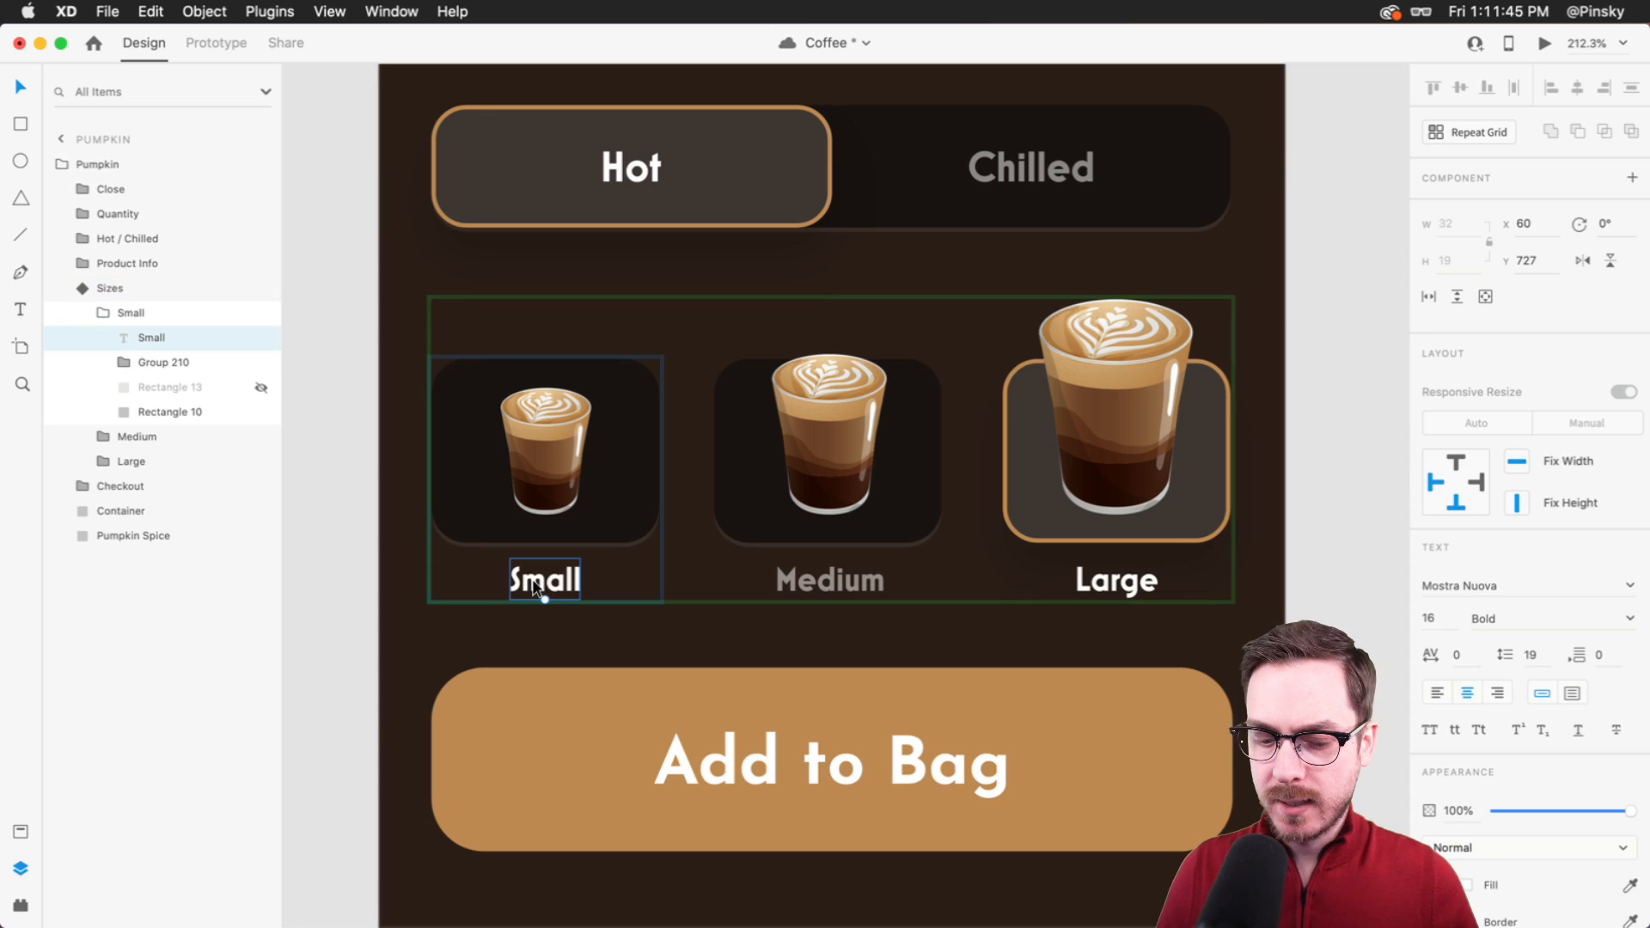
key("5")
key("Escape")
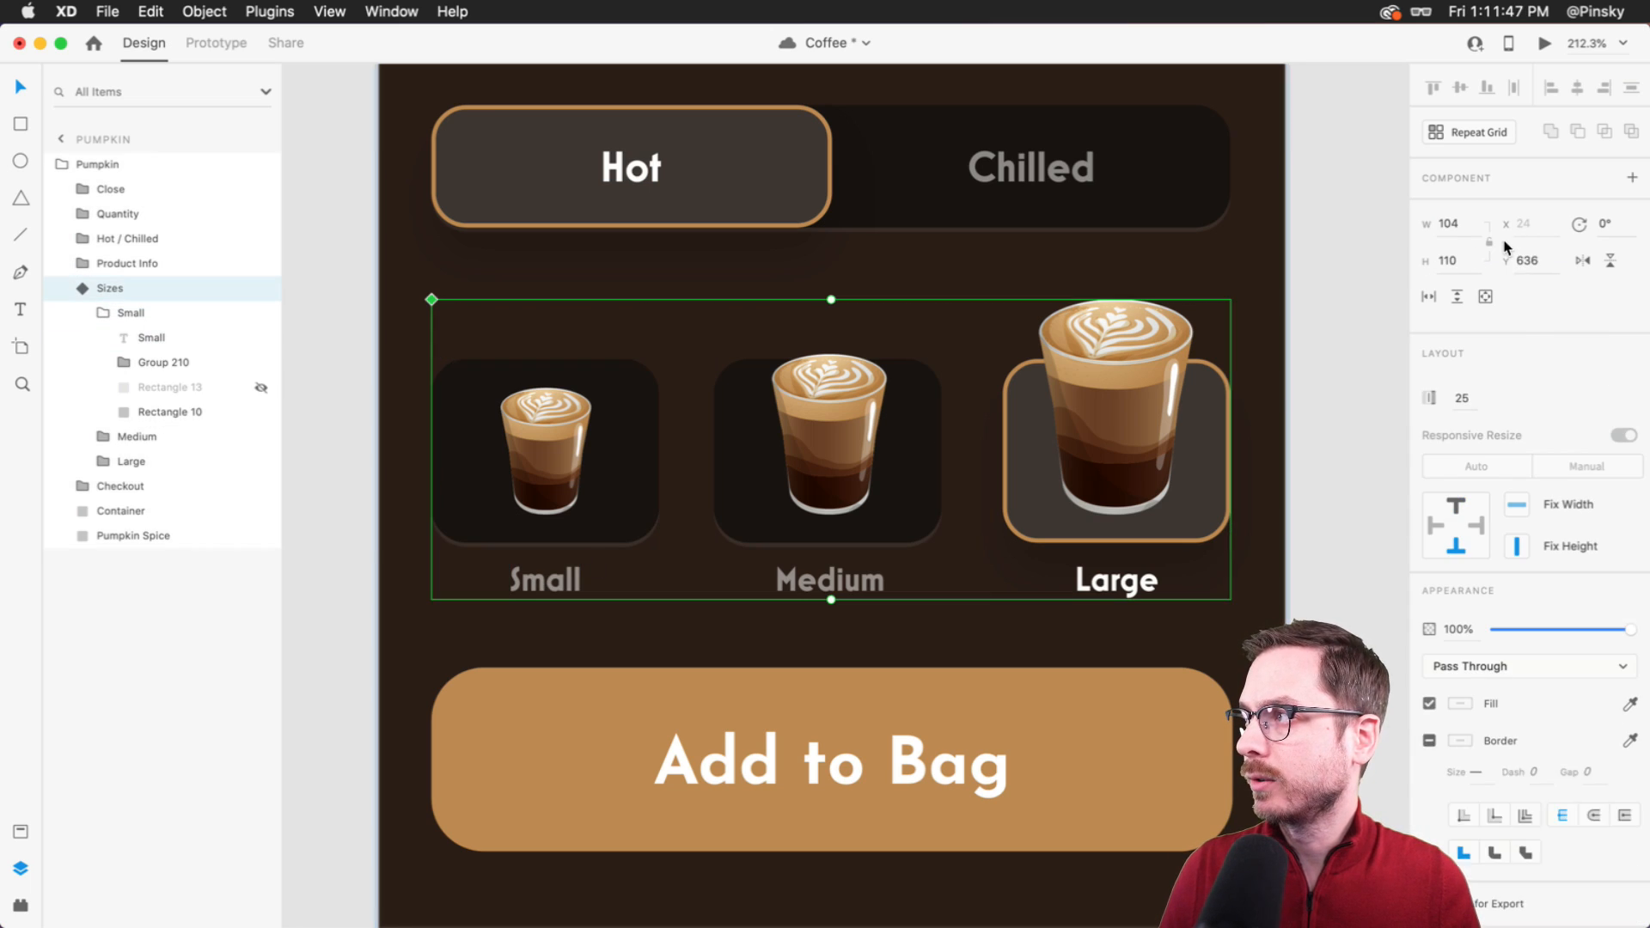
left_click(1506, 239)
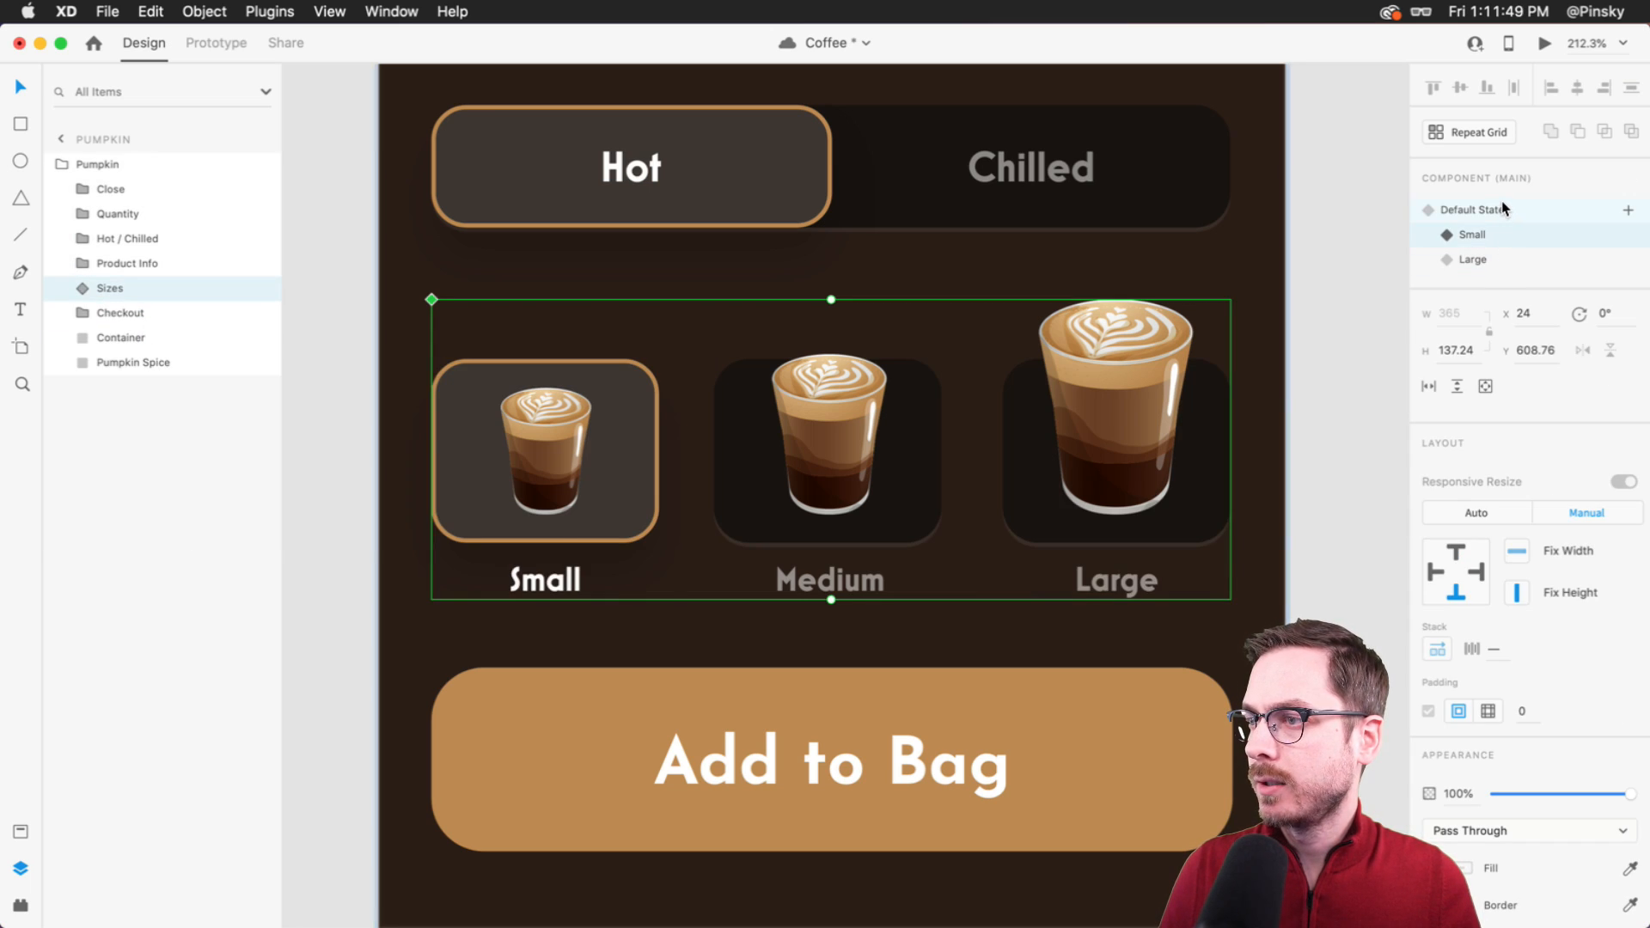
left_click(1504, 209)
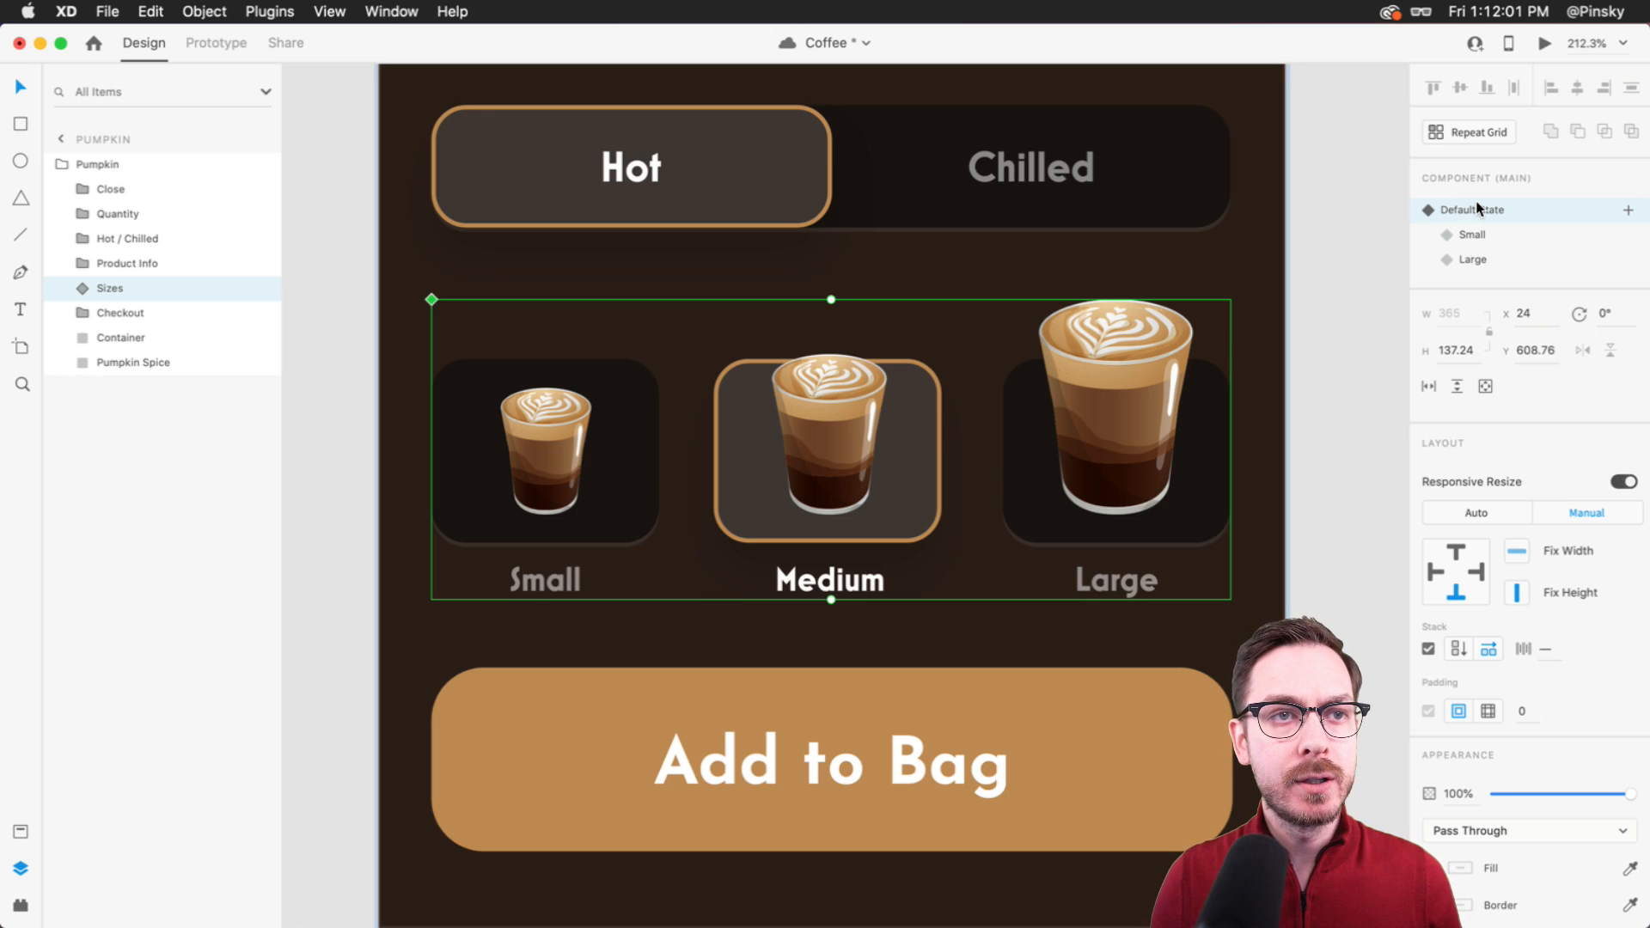
- Examine the font settings of the Medium label, the Add to Bag text and the product description
left_click(830, 579, "super")
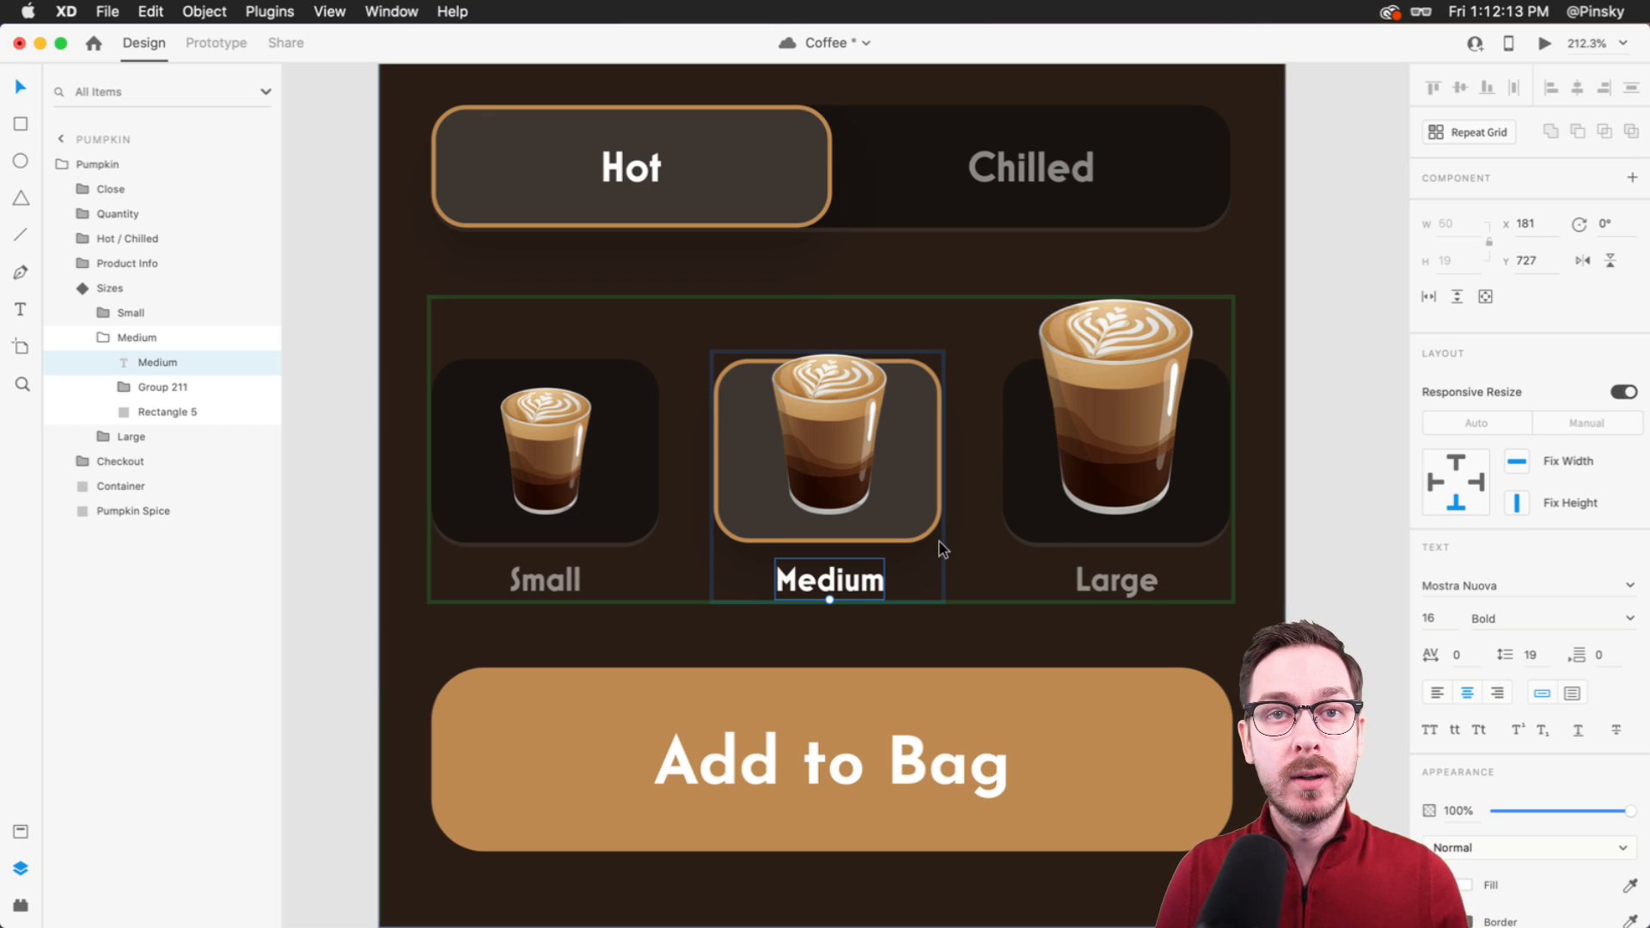
left_click(820, 751)
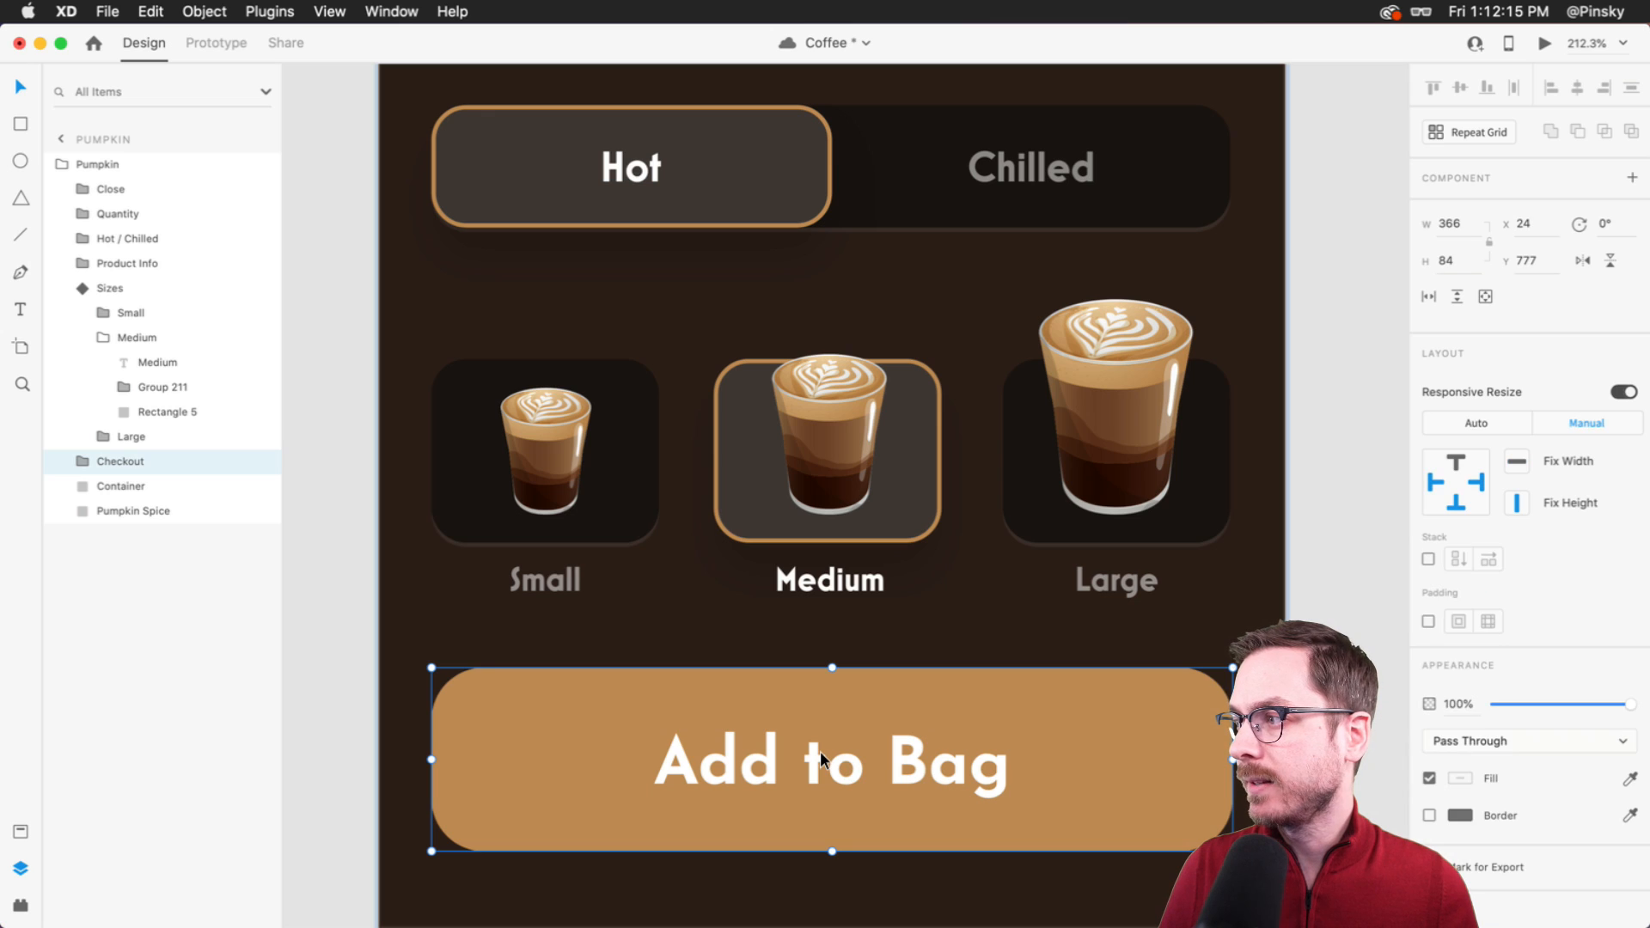
double_click(799, 756)
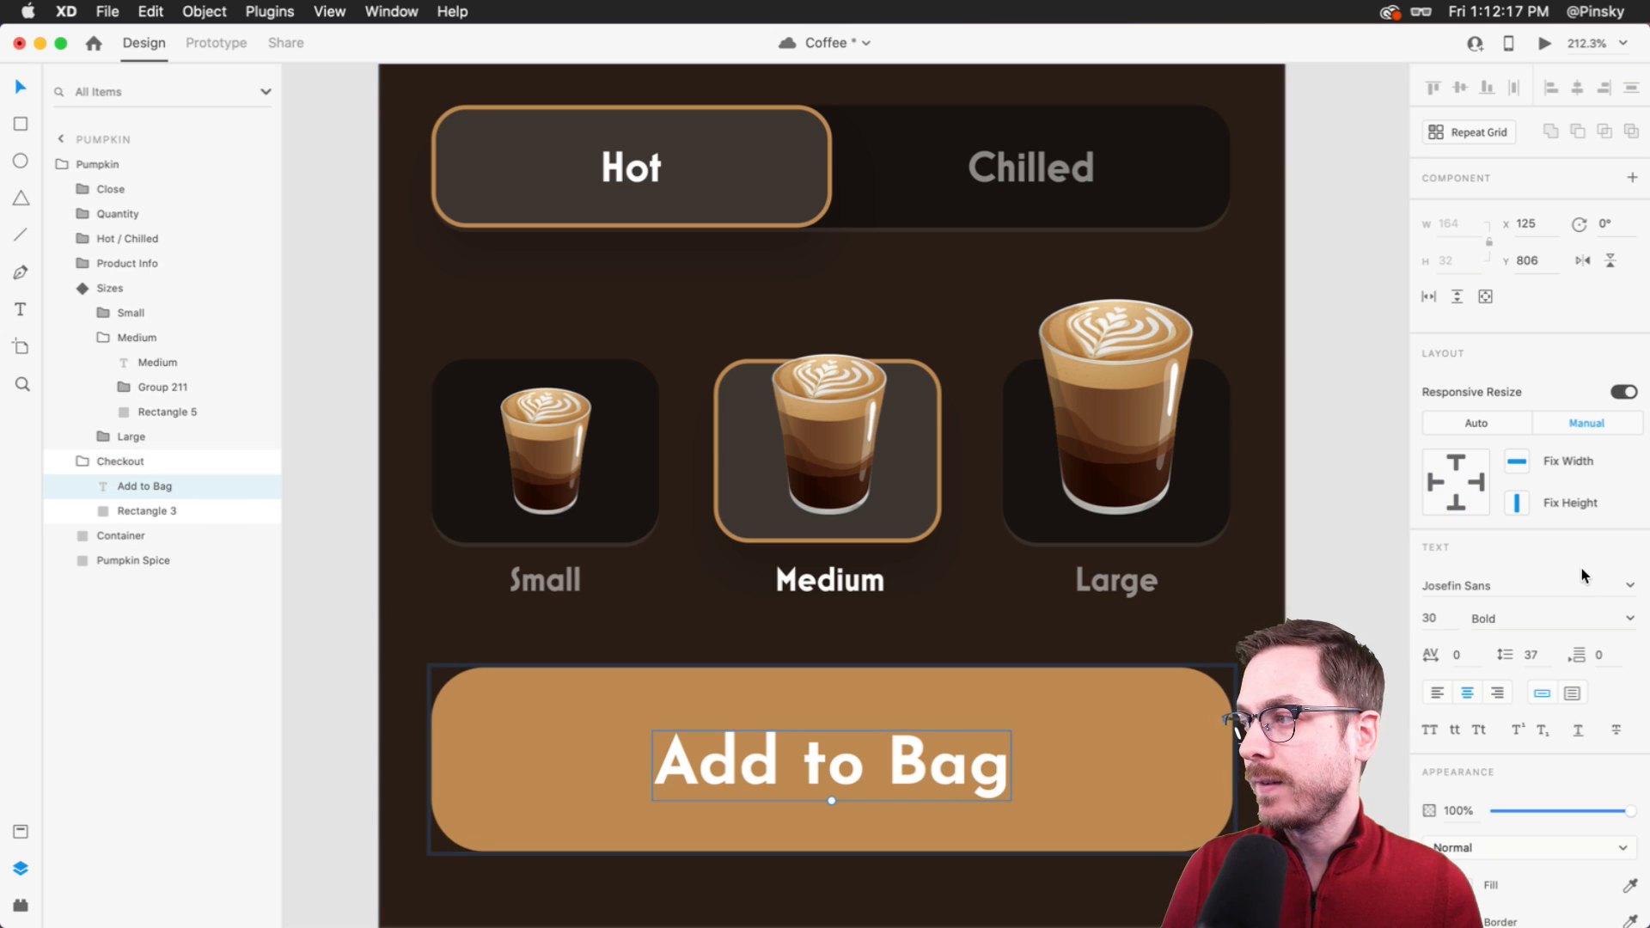
scroll(917, 312, "up", 5)
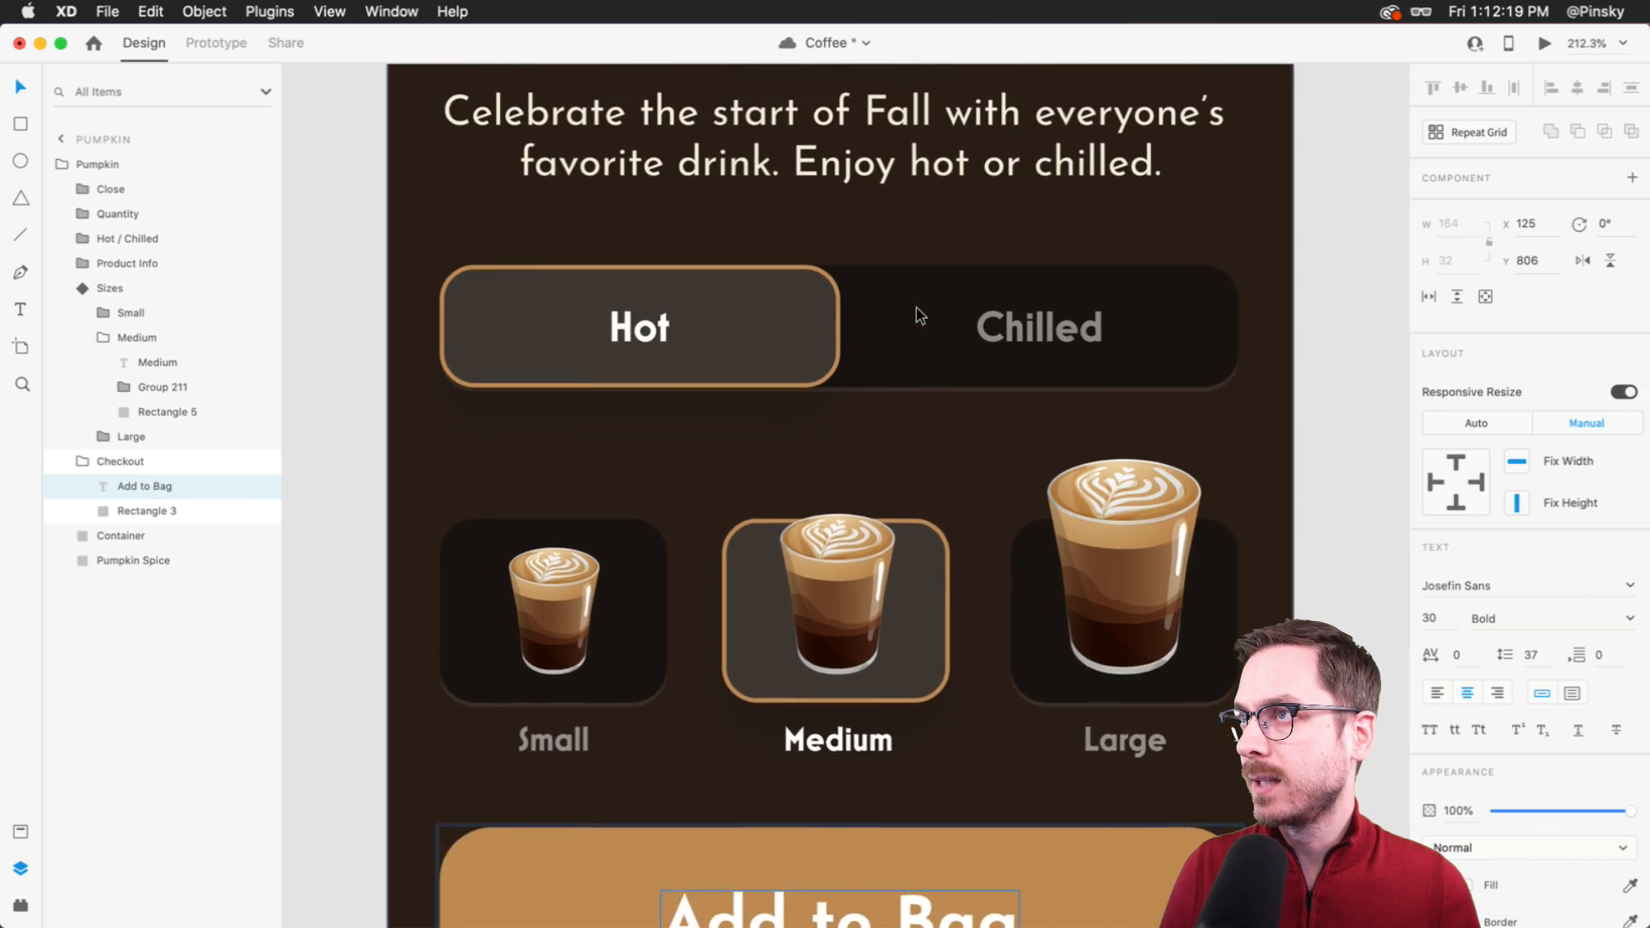
left_click(857, 393)
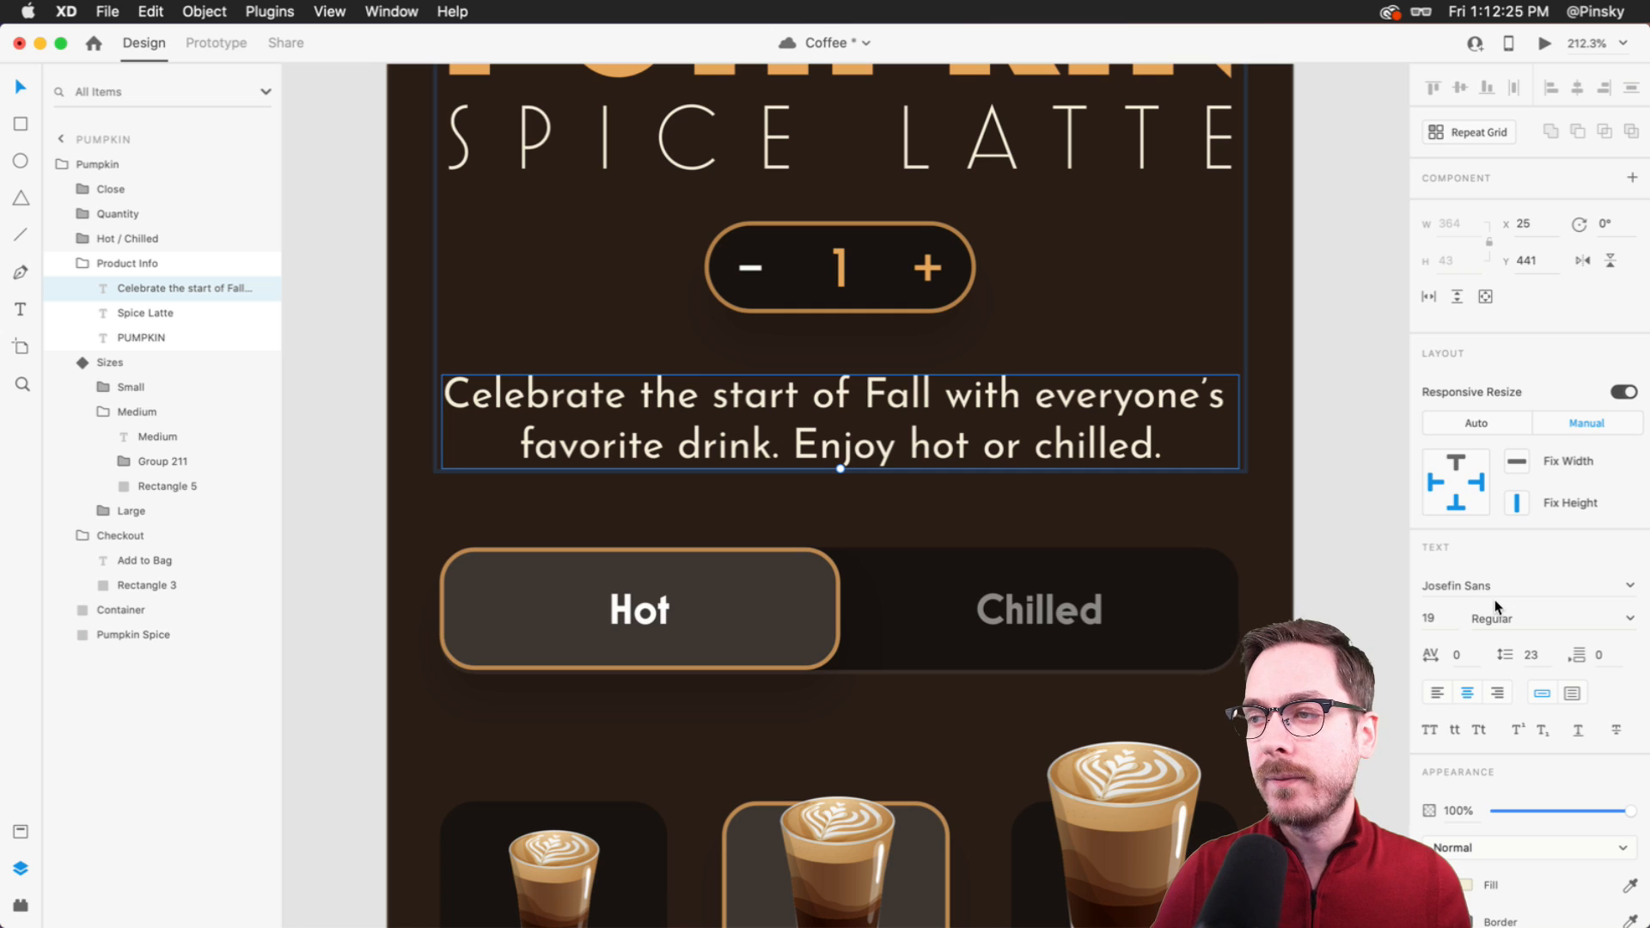
left_click(1213, 560)
- Save the document and switch to Prototype mode with the Sizes component selected in its Default State
scroll(1212, 482, "down", 3)
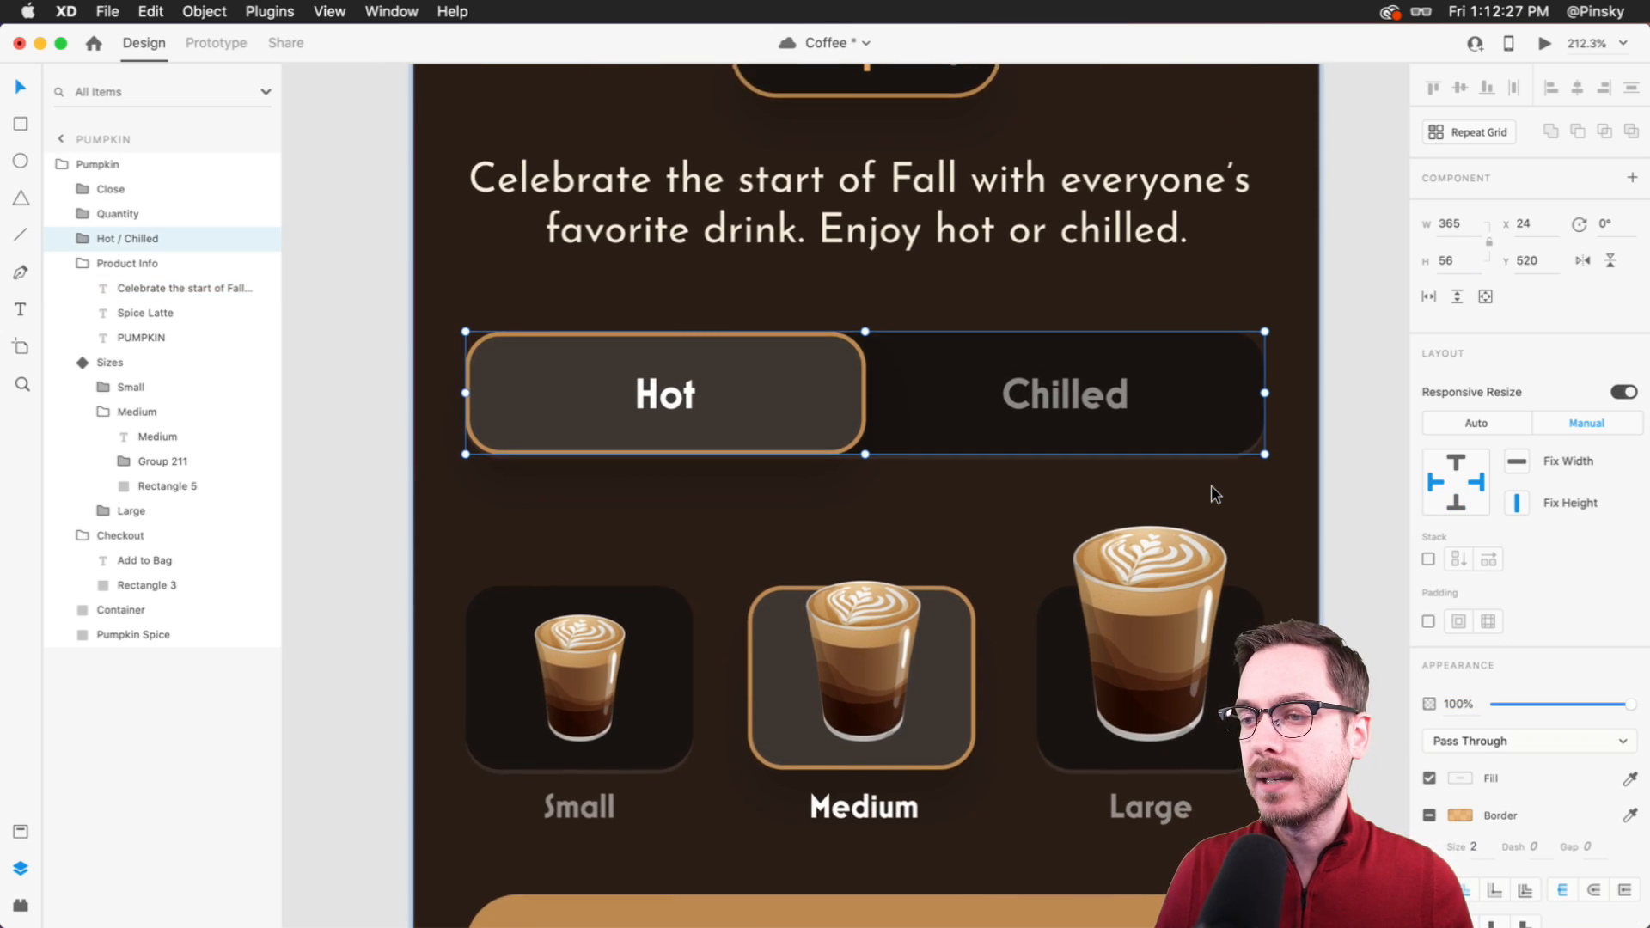
scroll(1211, 490, "down", 3)
left_click(671, 453)
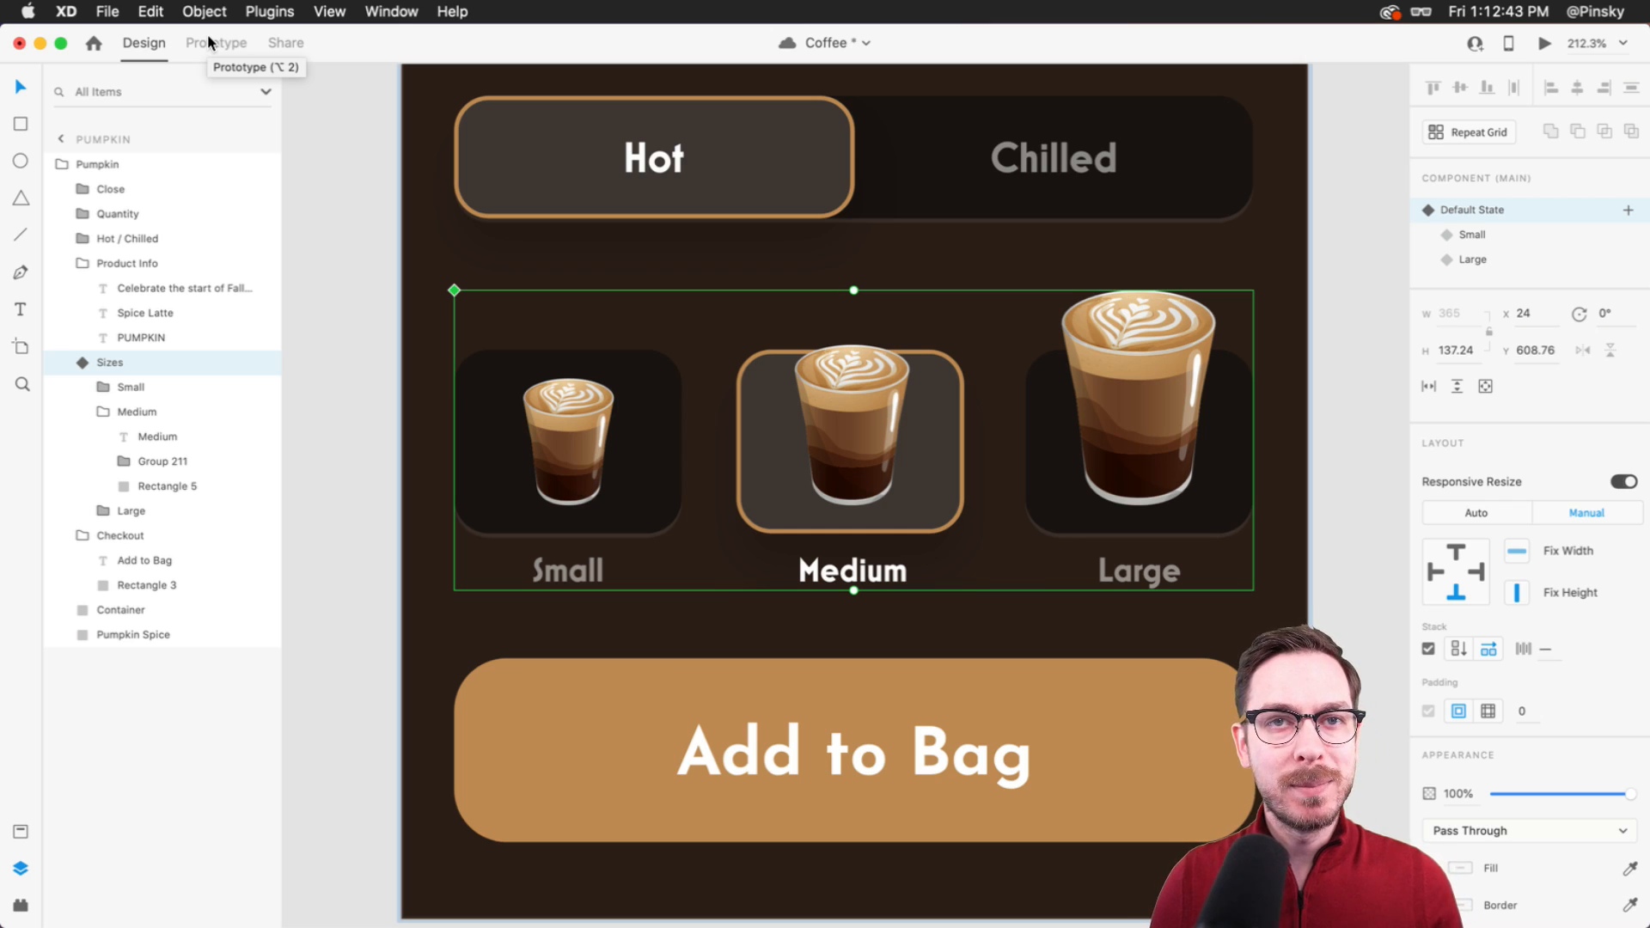
key("super+s")
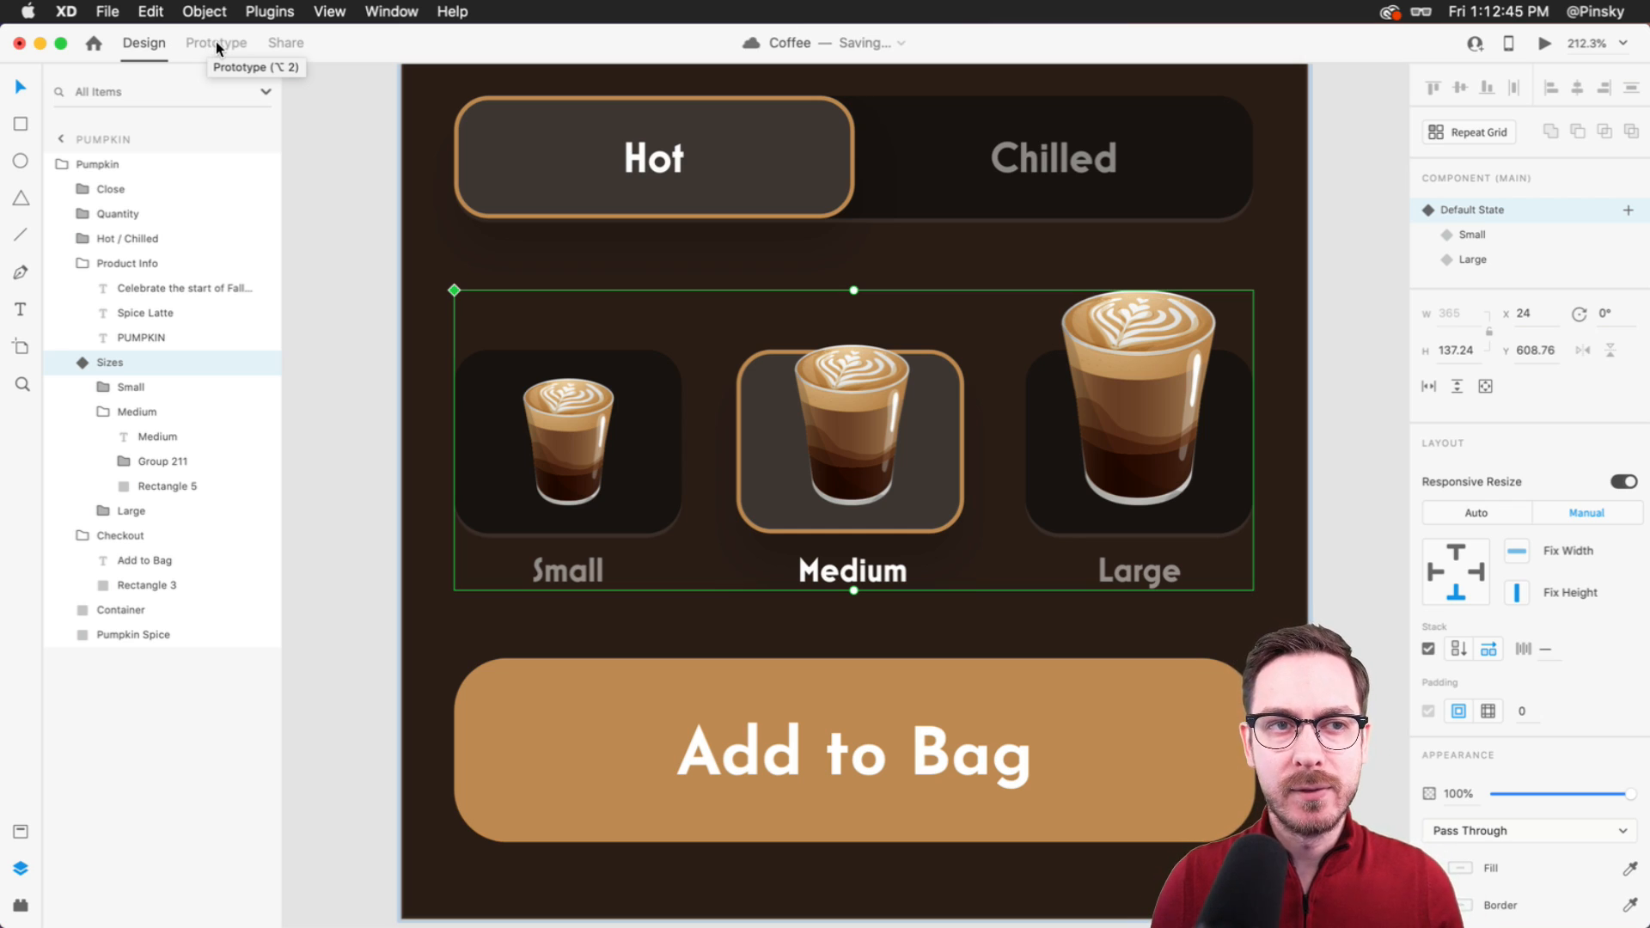
left_click(225, 44)
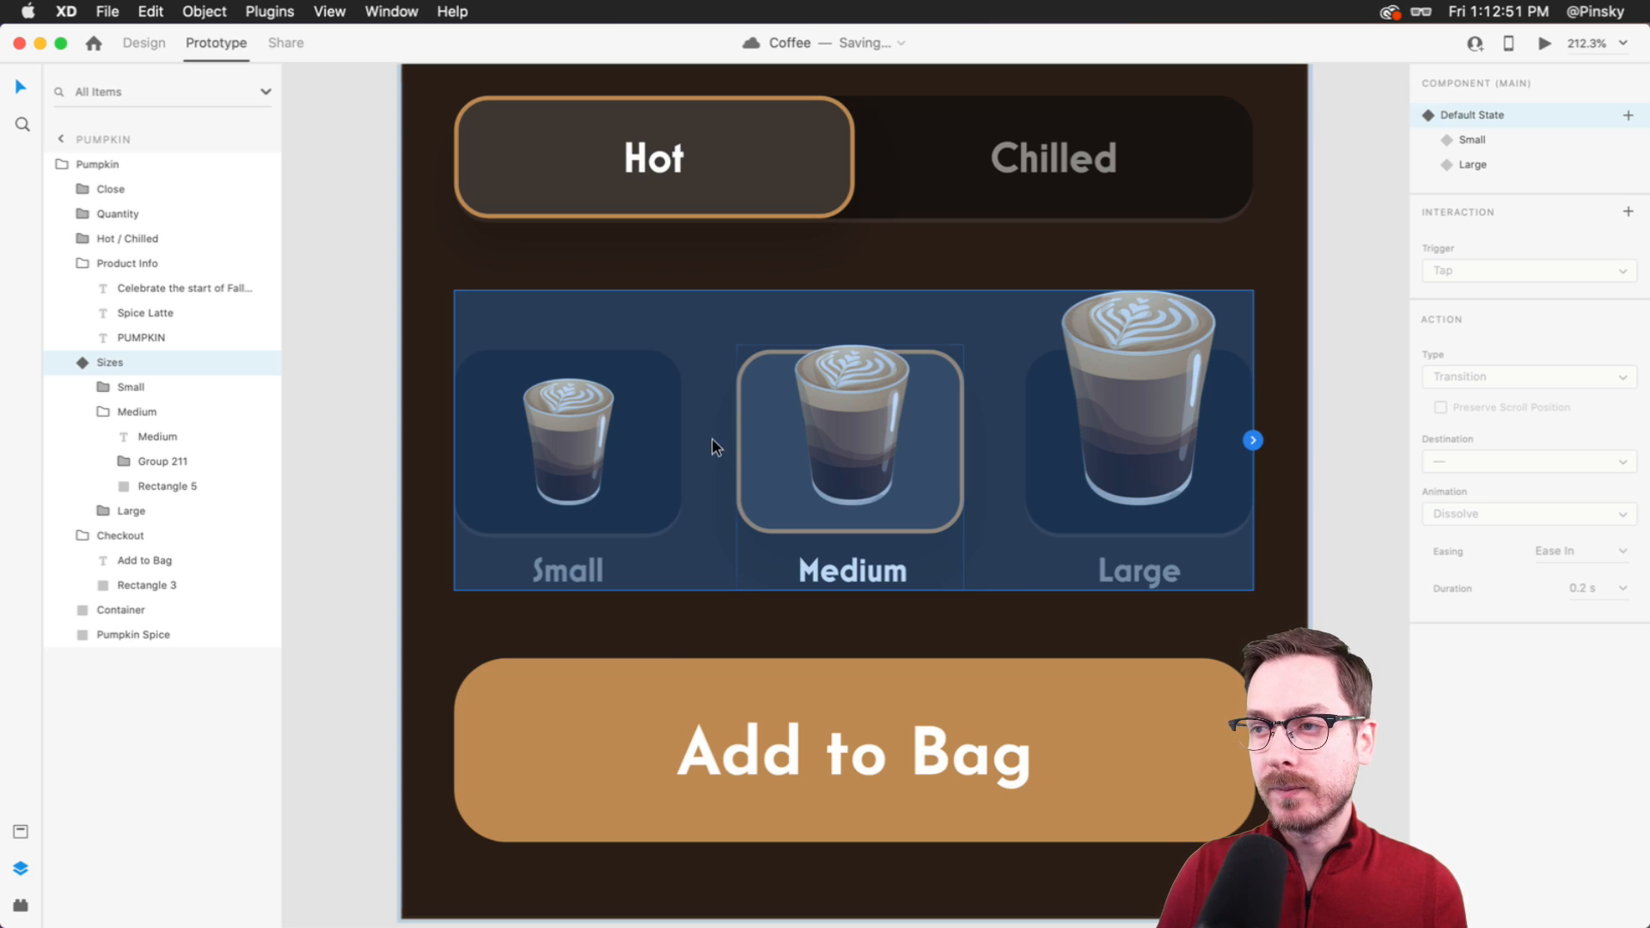
- In the Default State, add a tap interaction to the Small option group with the Small state as its destination
double_click(556, 449)
double_click(640, 442)
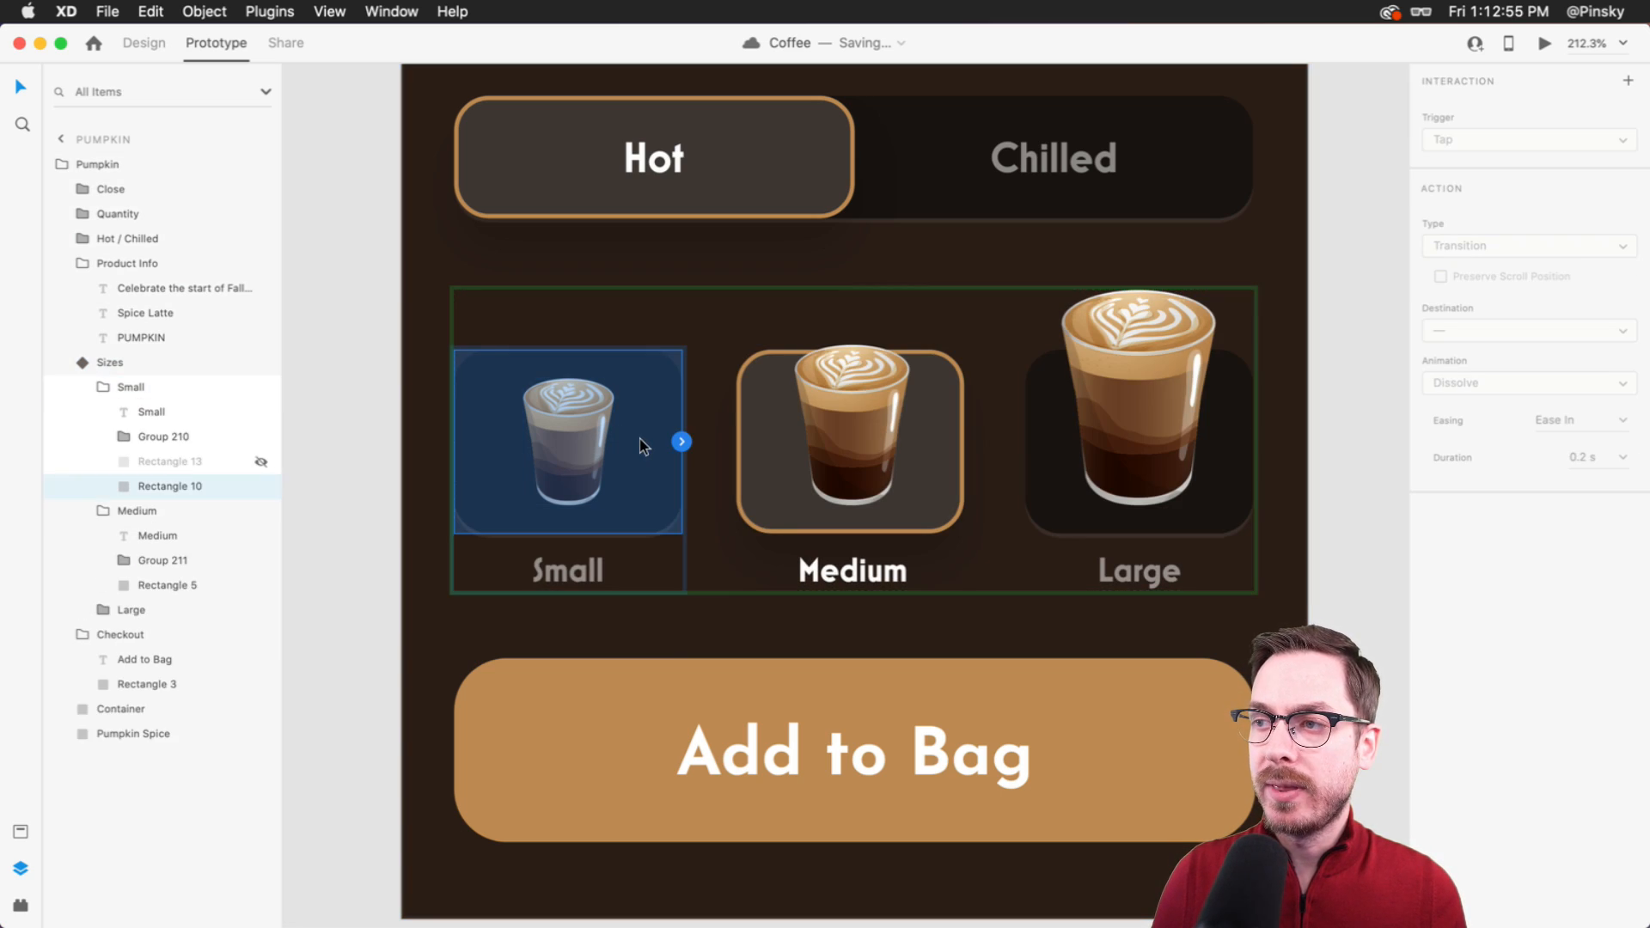
key("Escape")
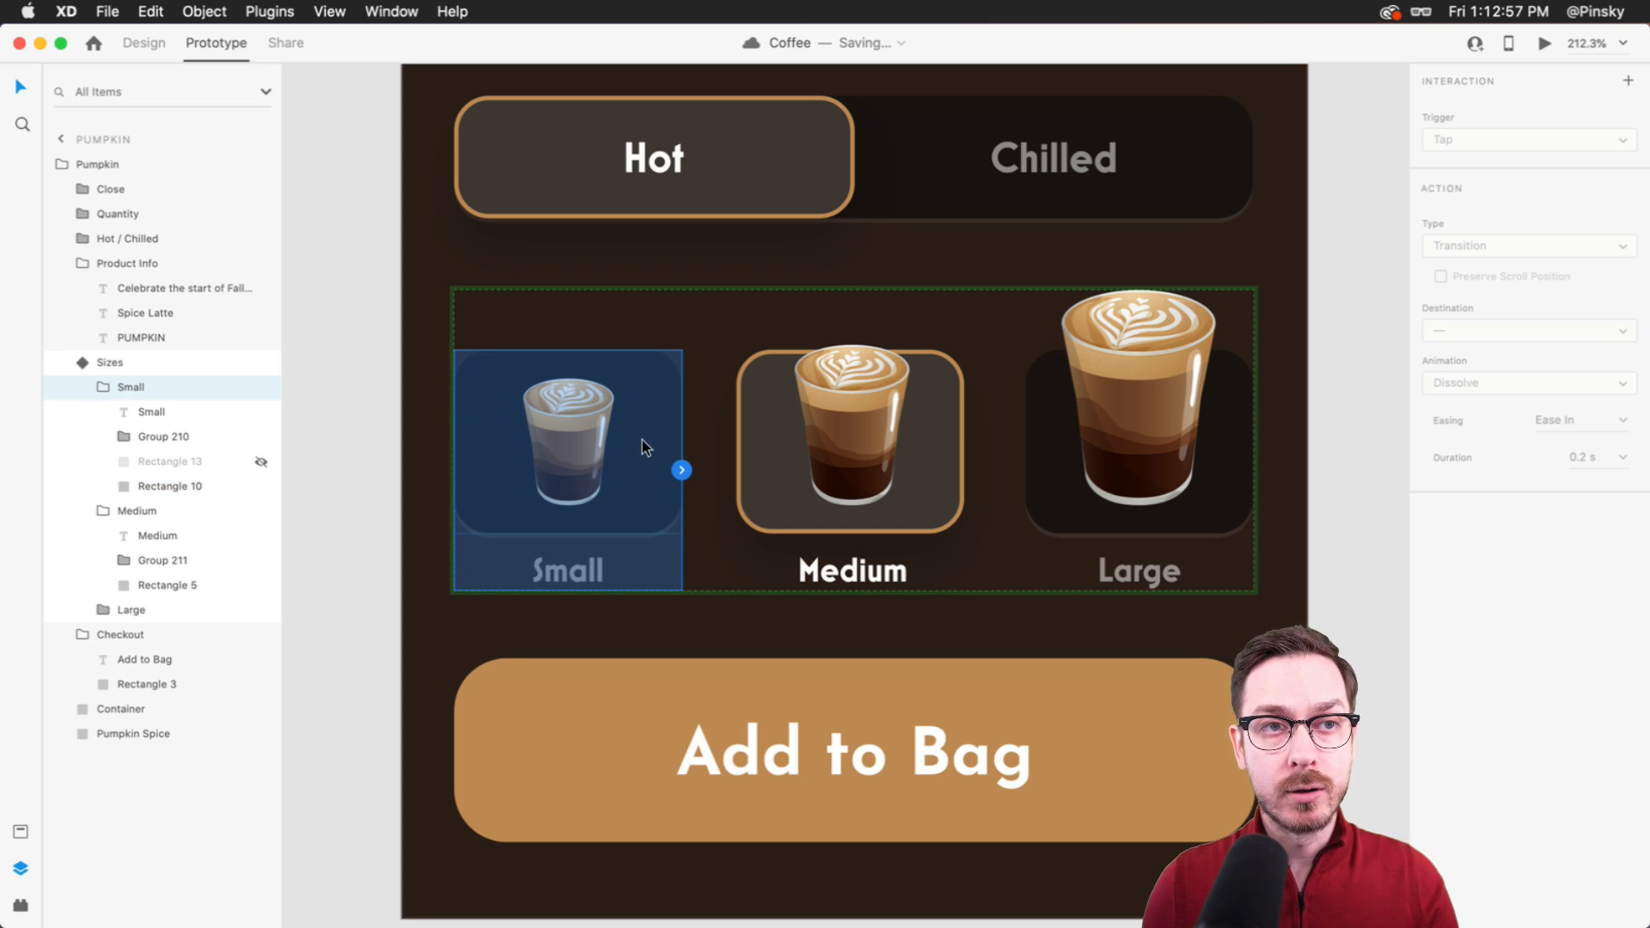
mouse_move(681, 474)
left_mouse_down()
mouse_move(711, 474)
mouse_move(673, 402)
mouse_move(699, 430)
mouse_move(1109, 391)
mouse_move(773, 509)
mouse_move(681, 471)
left_mouse_up()
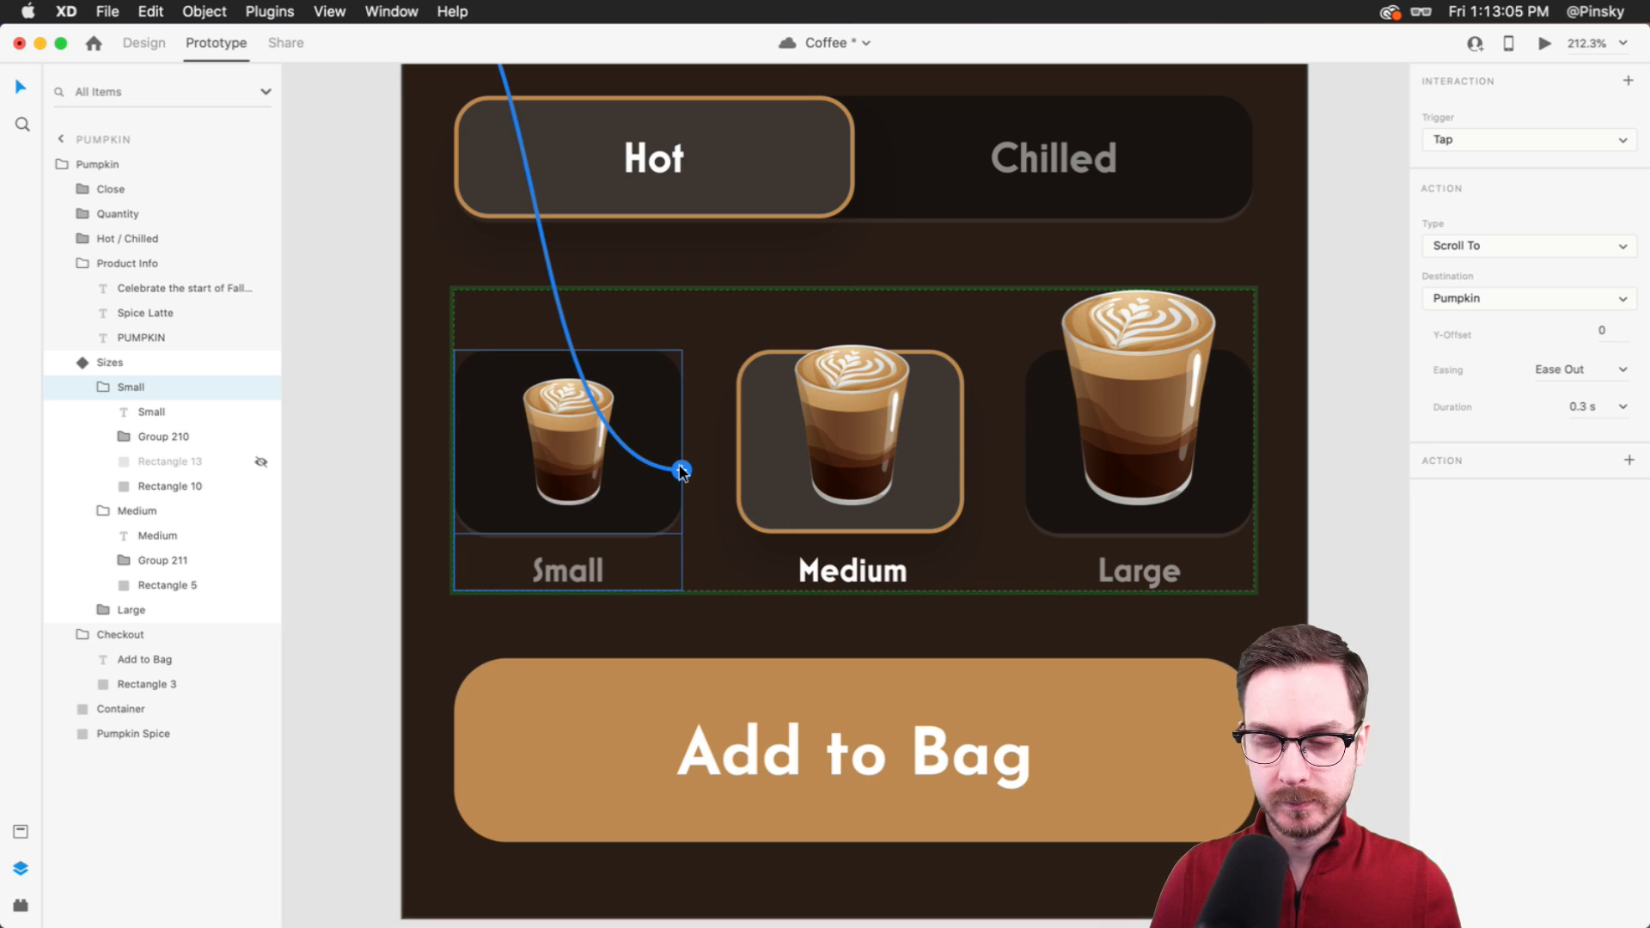
left_click(680, 471)
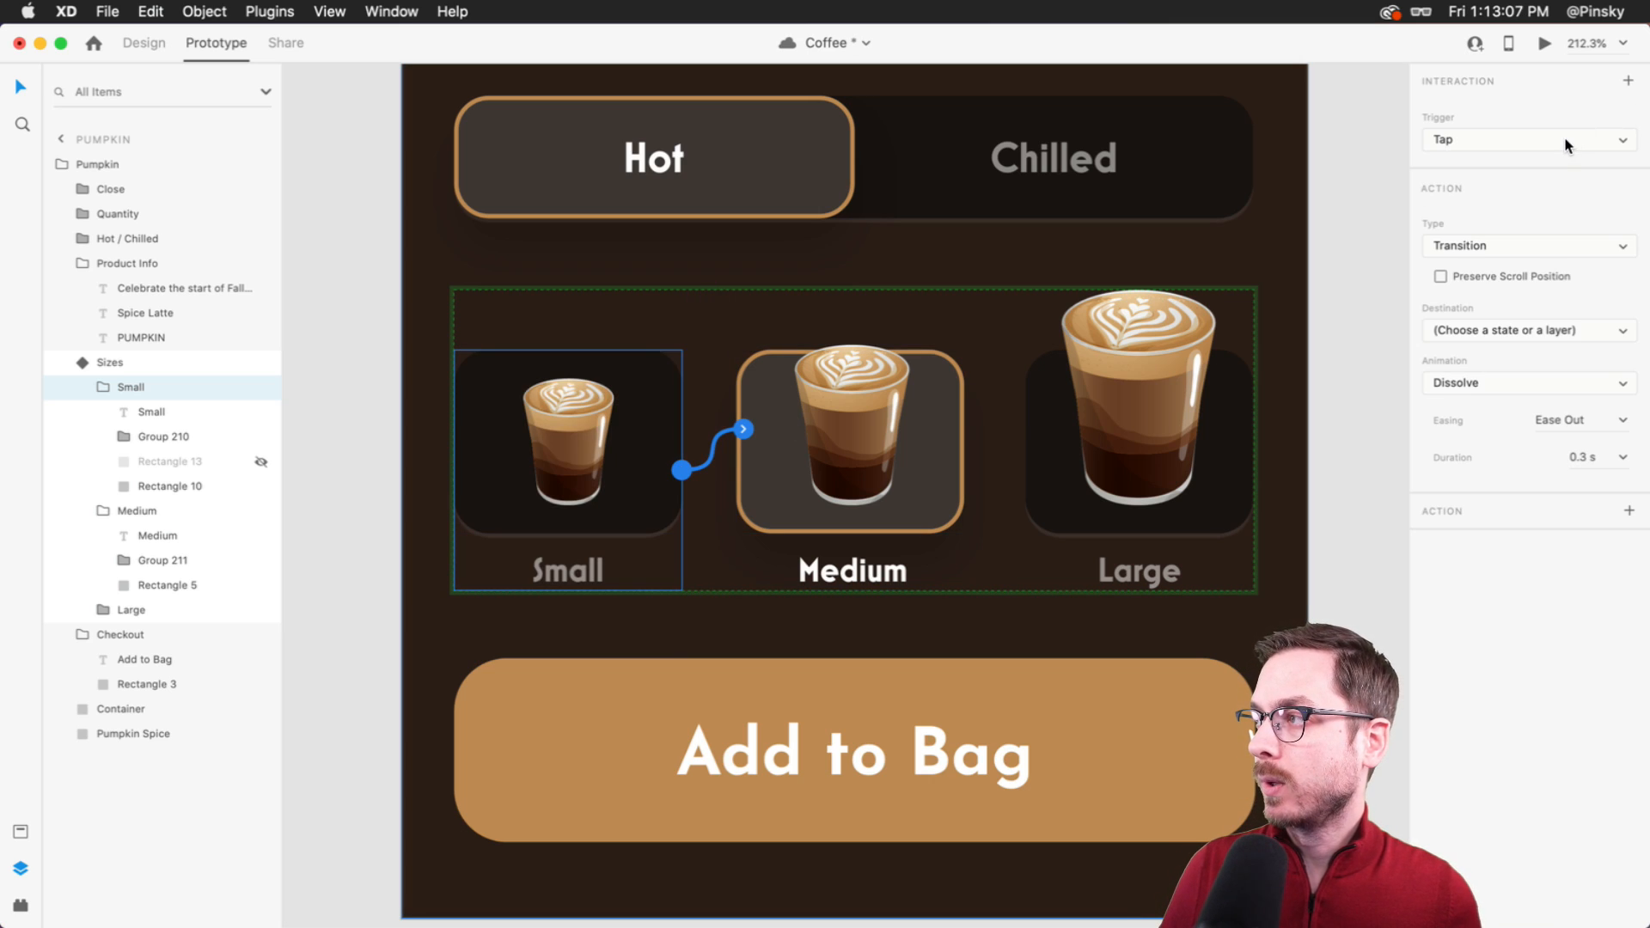
left_click(1535, 330)
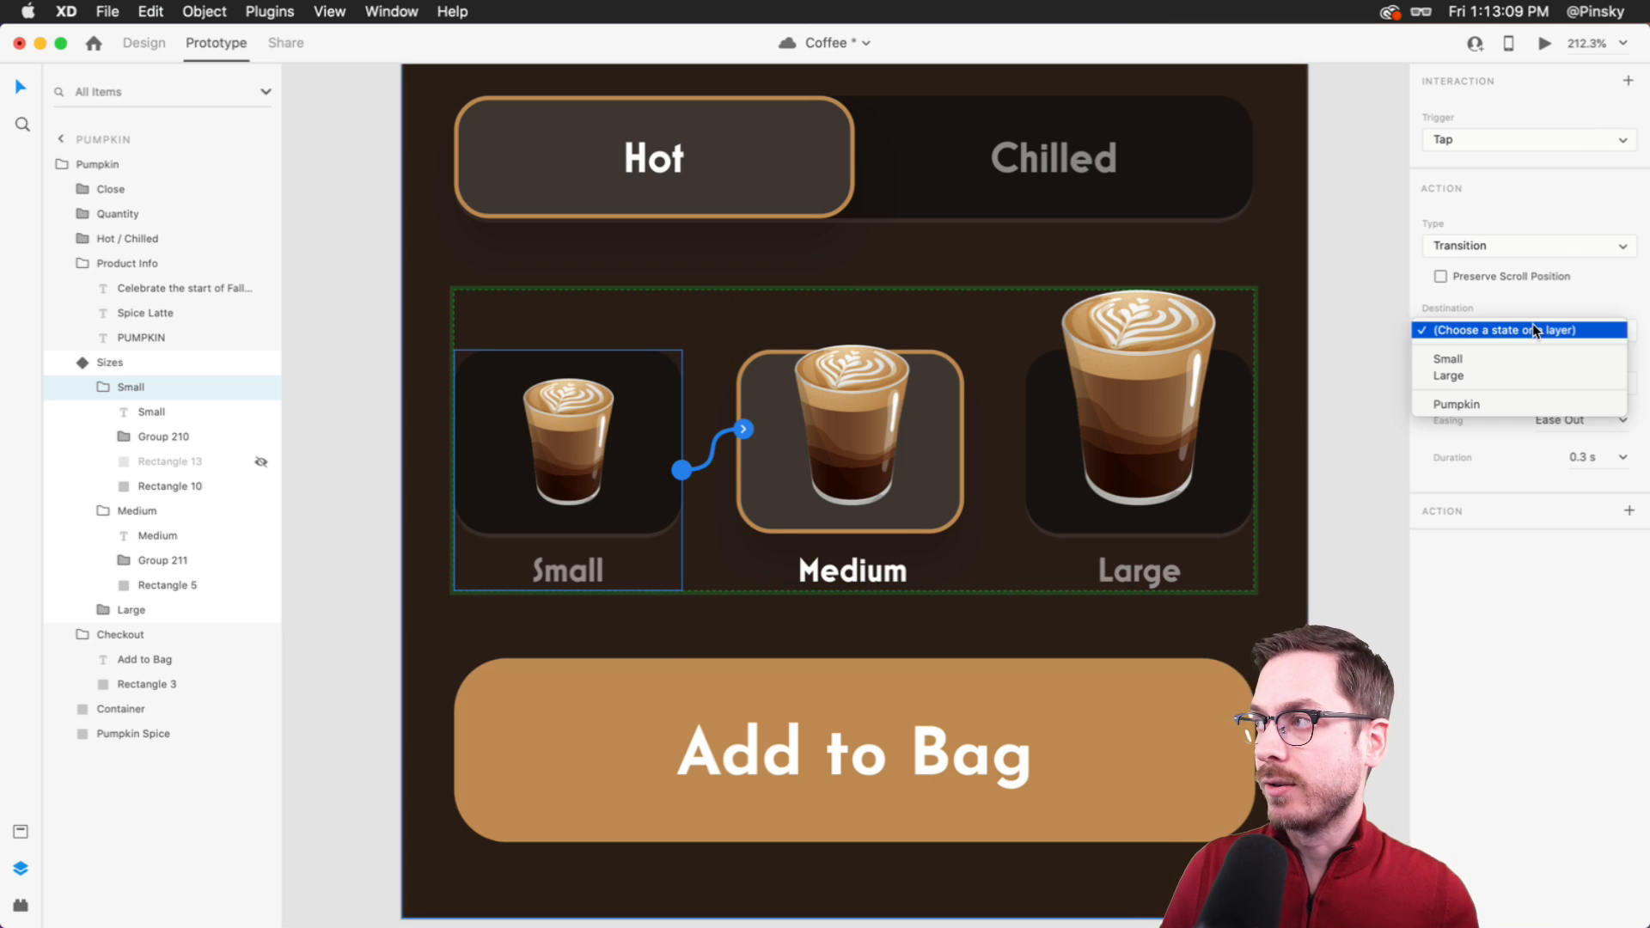
left_click(1500, 357)
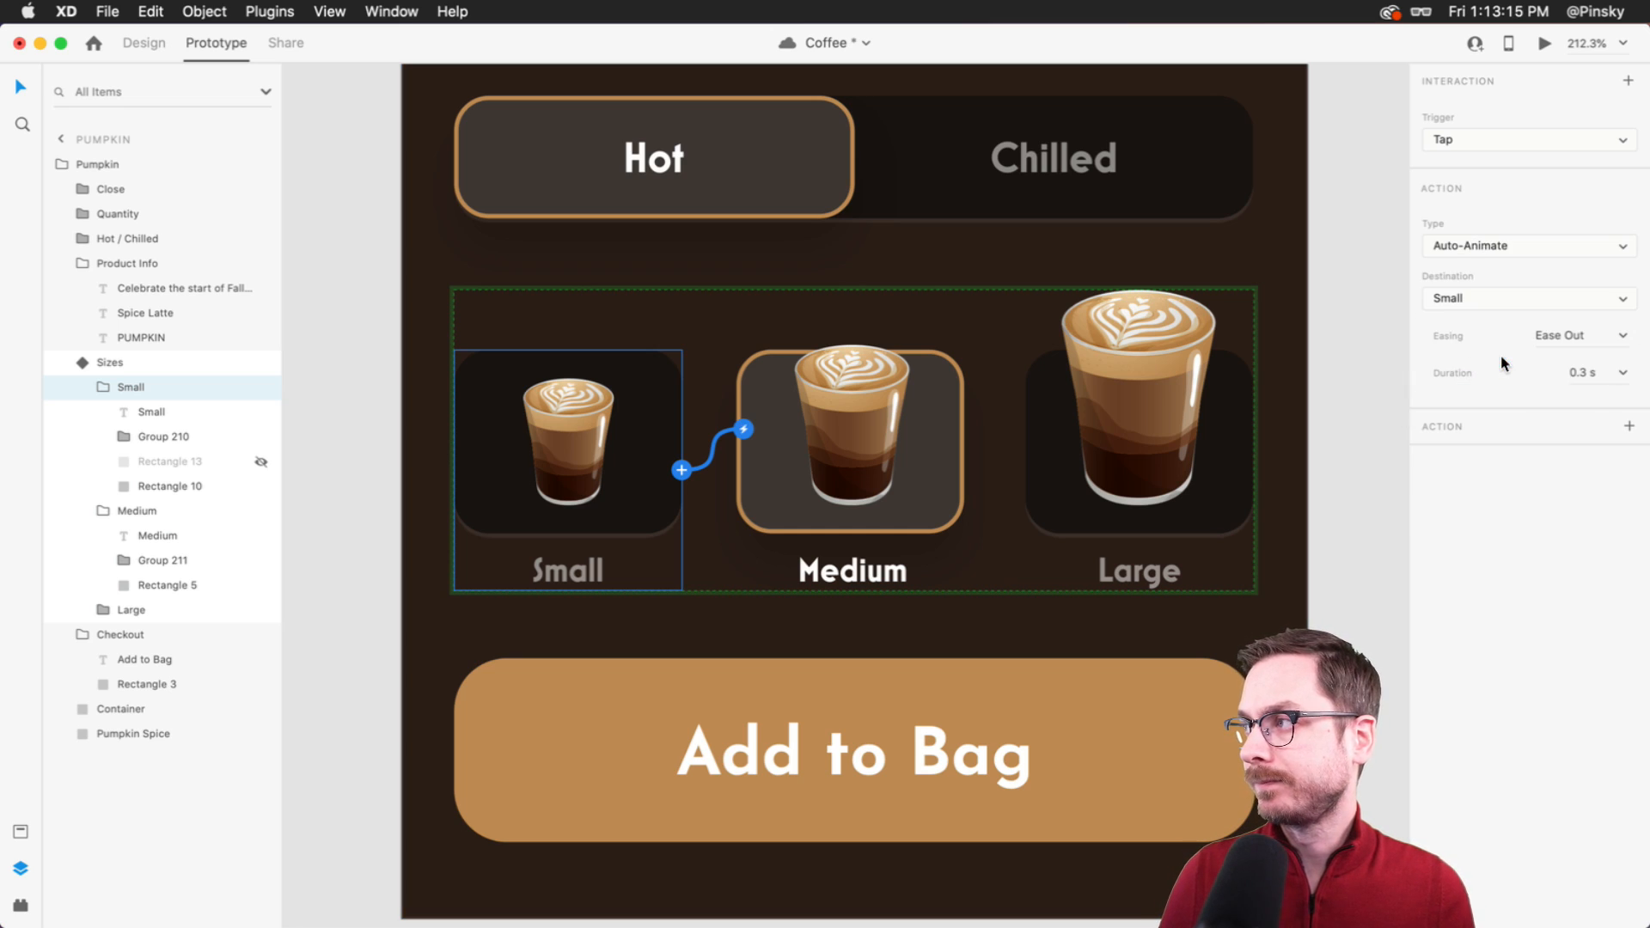
- Change the Small option's interaction to a Transition with its animation set to None
left_click(1467, 247)
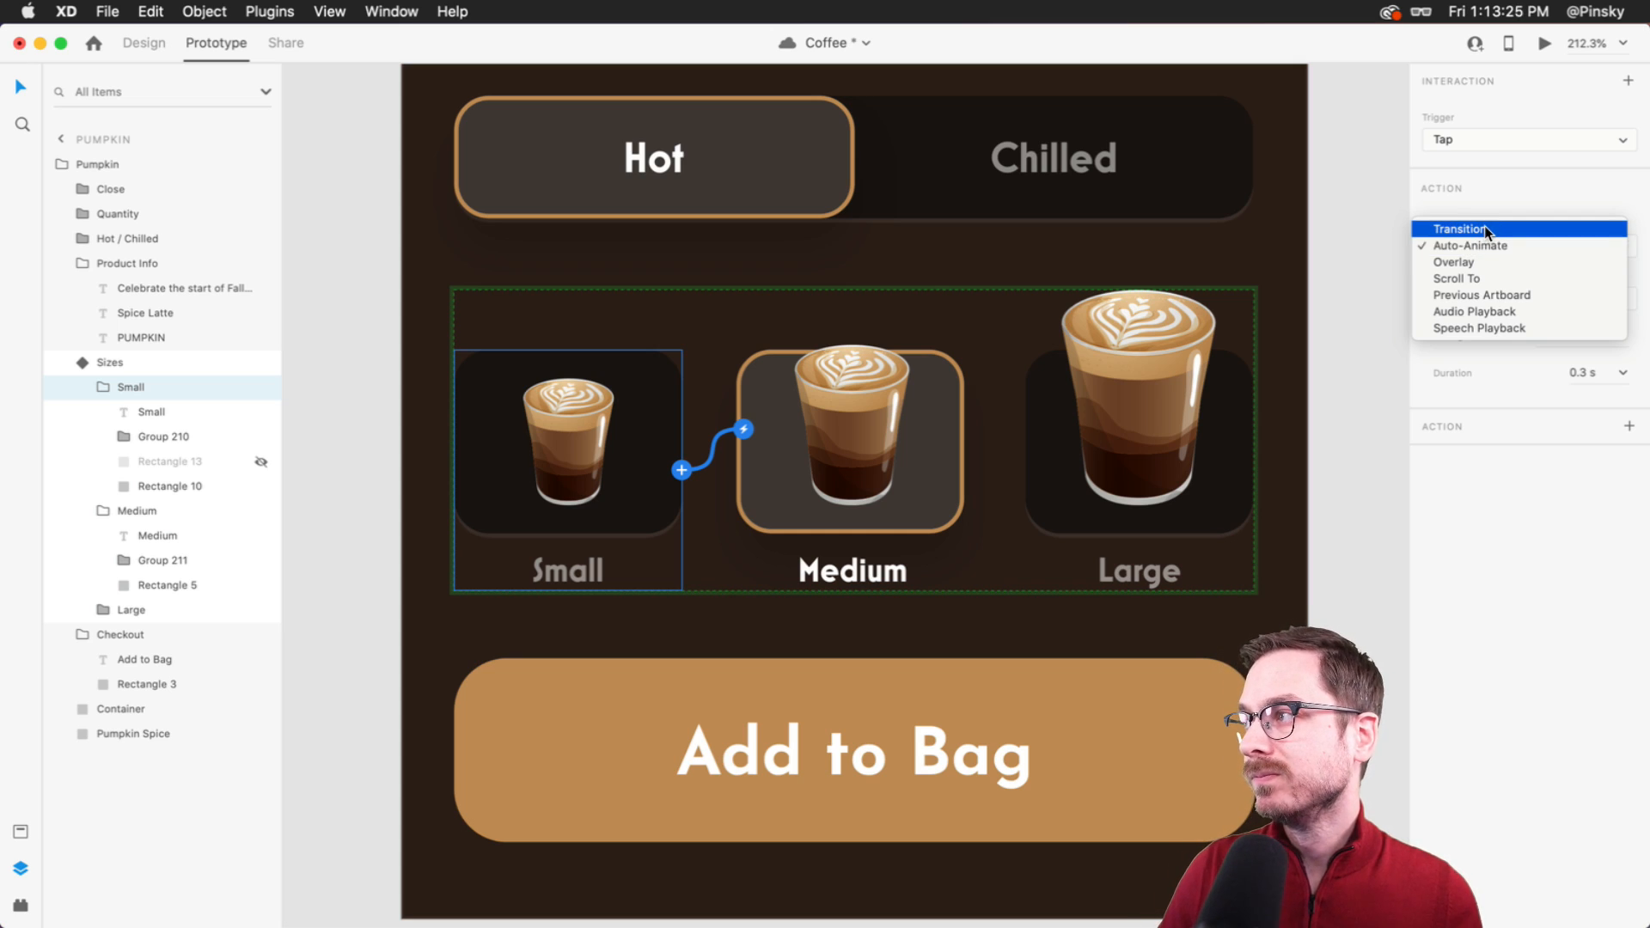
left_click(1486, 228)
left_click(1511, 382)
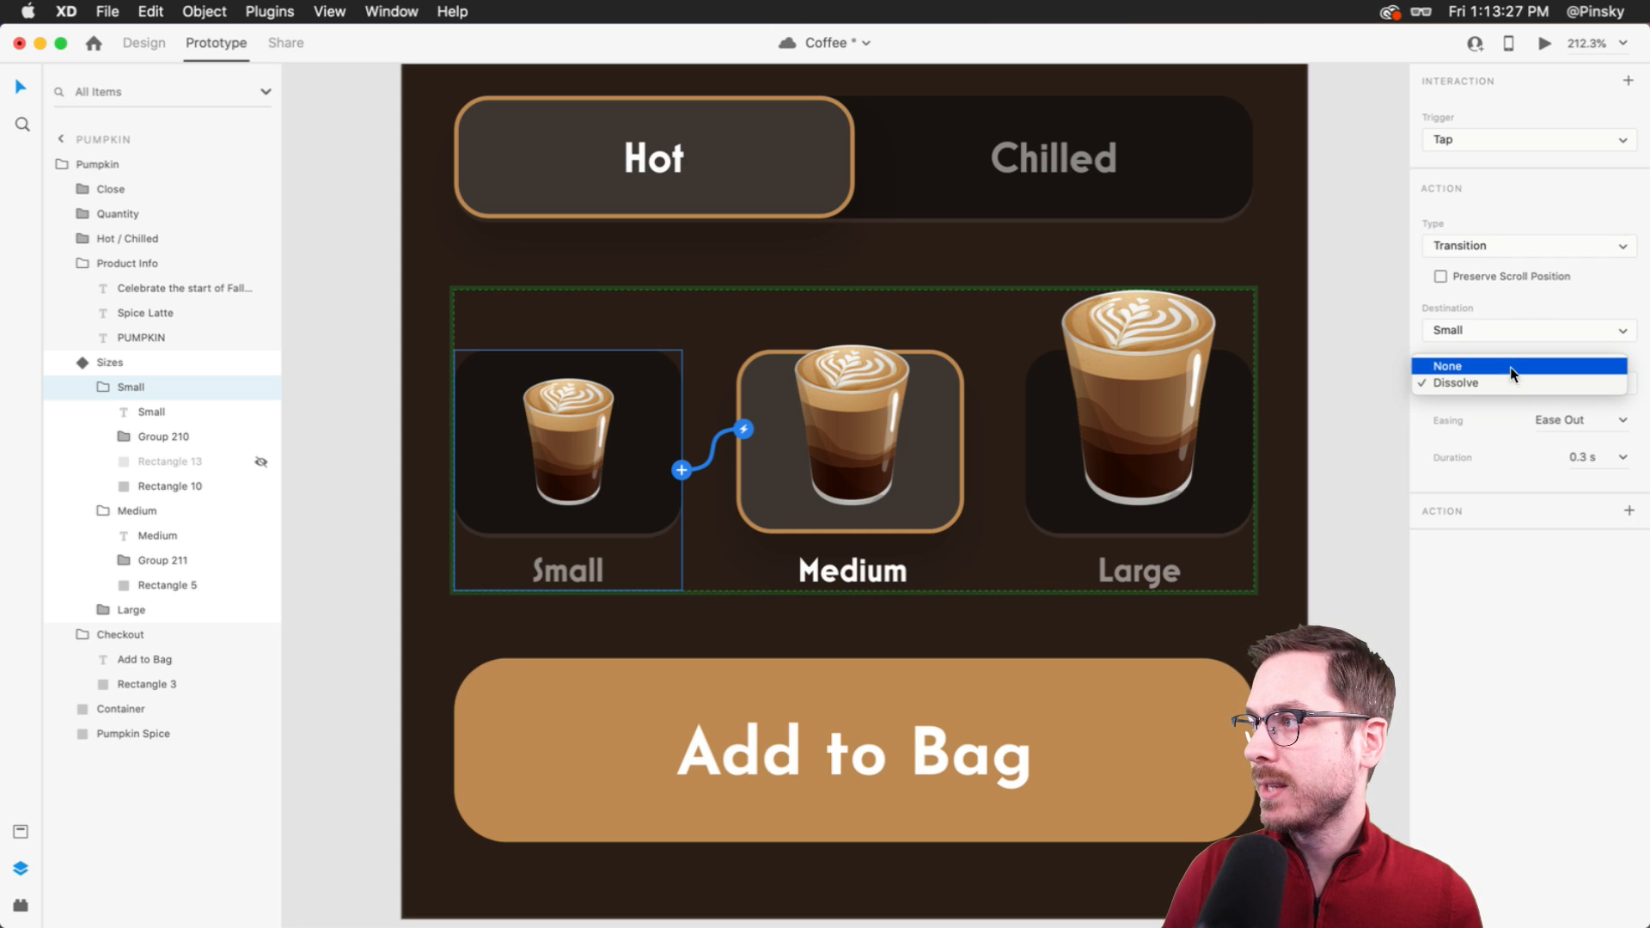
left_click(1511, 367)
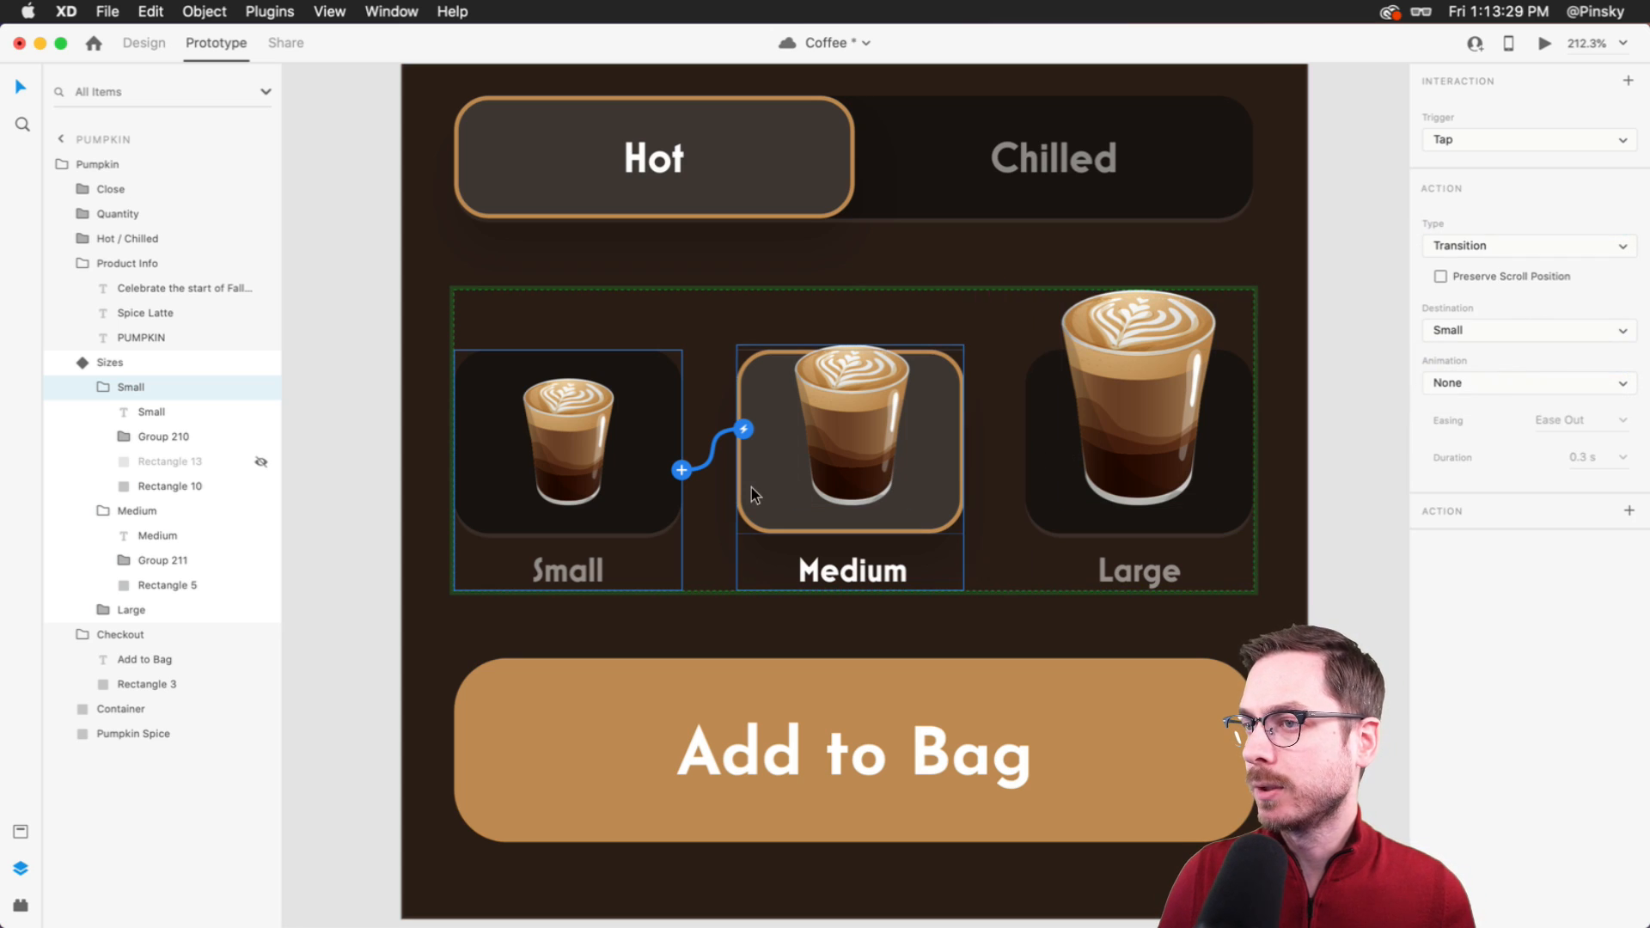
- In the Default State, add a tap Transition with no animation from the Large option group to the Large state
left_click(1071, 453)
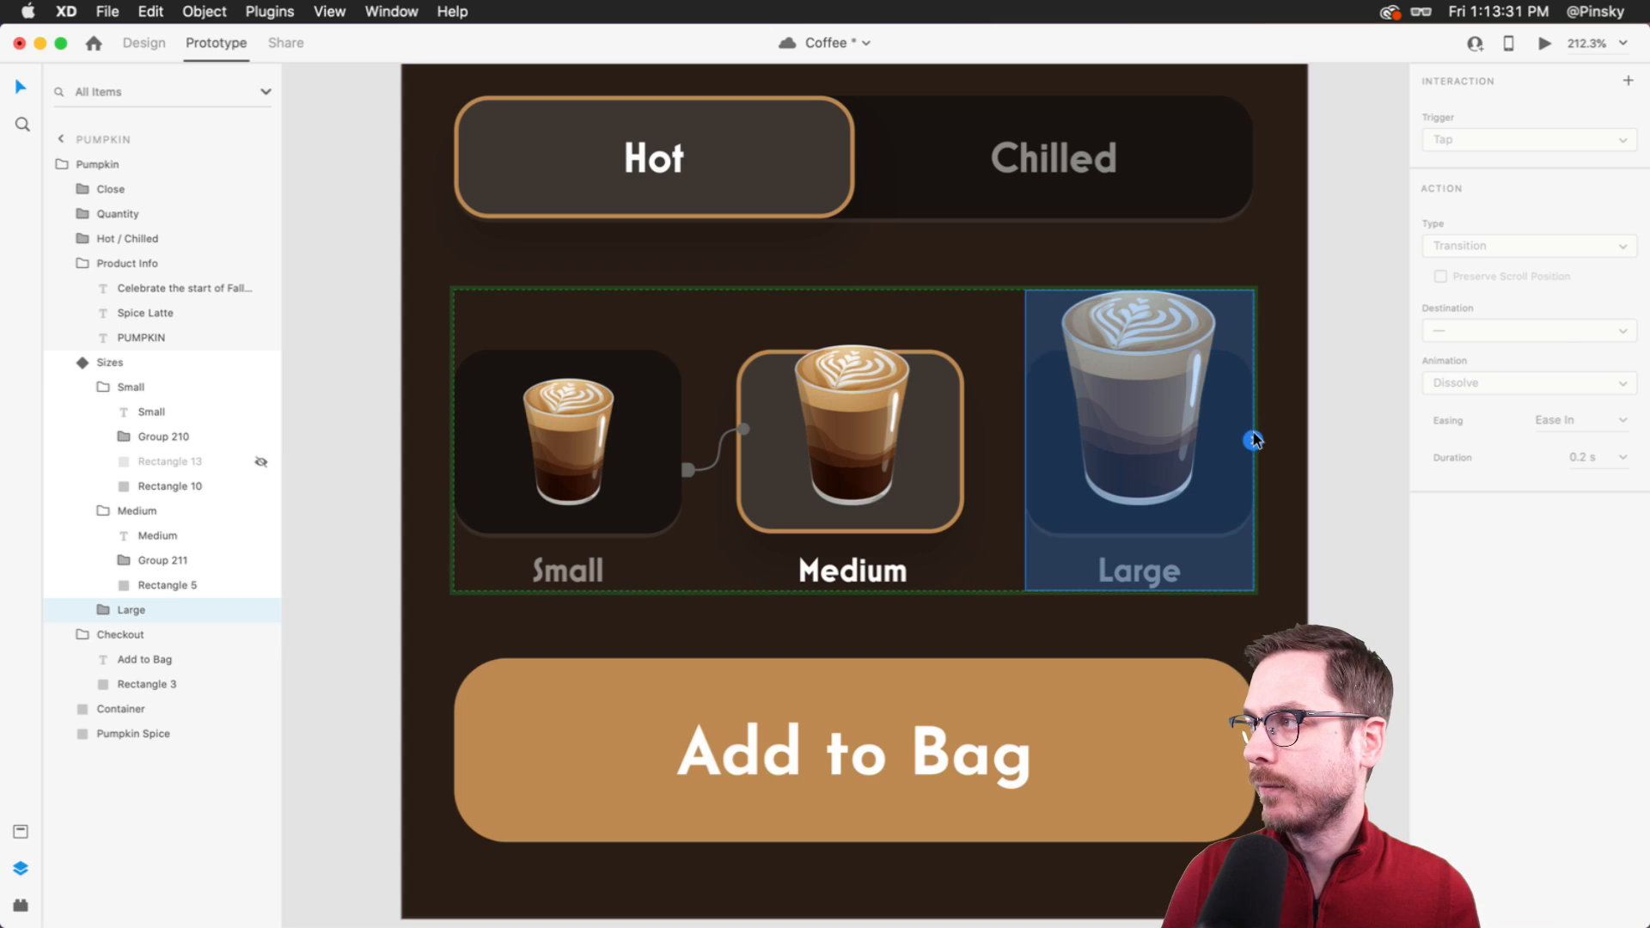
left_click(1430, 385)
left_click(1482, 377)
left_click(1478, 330)
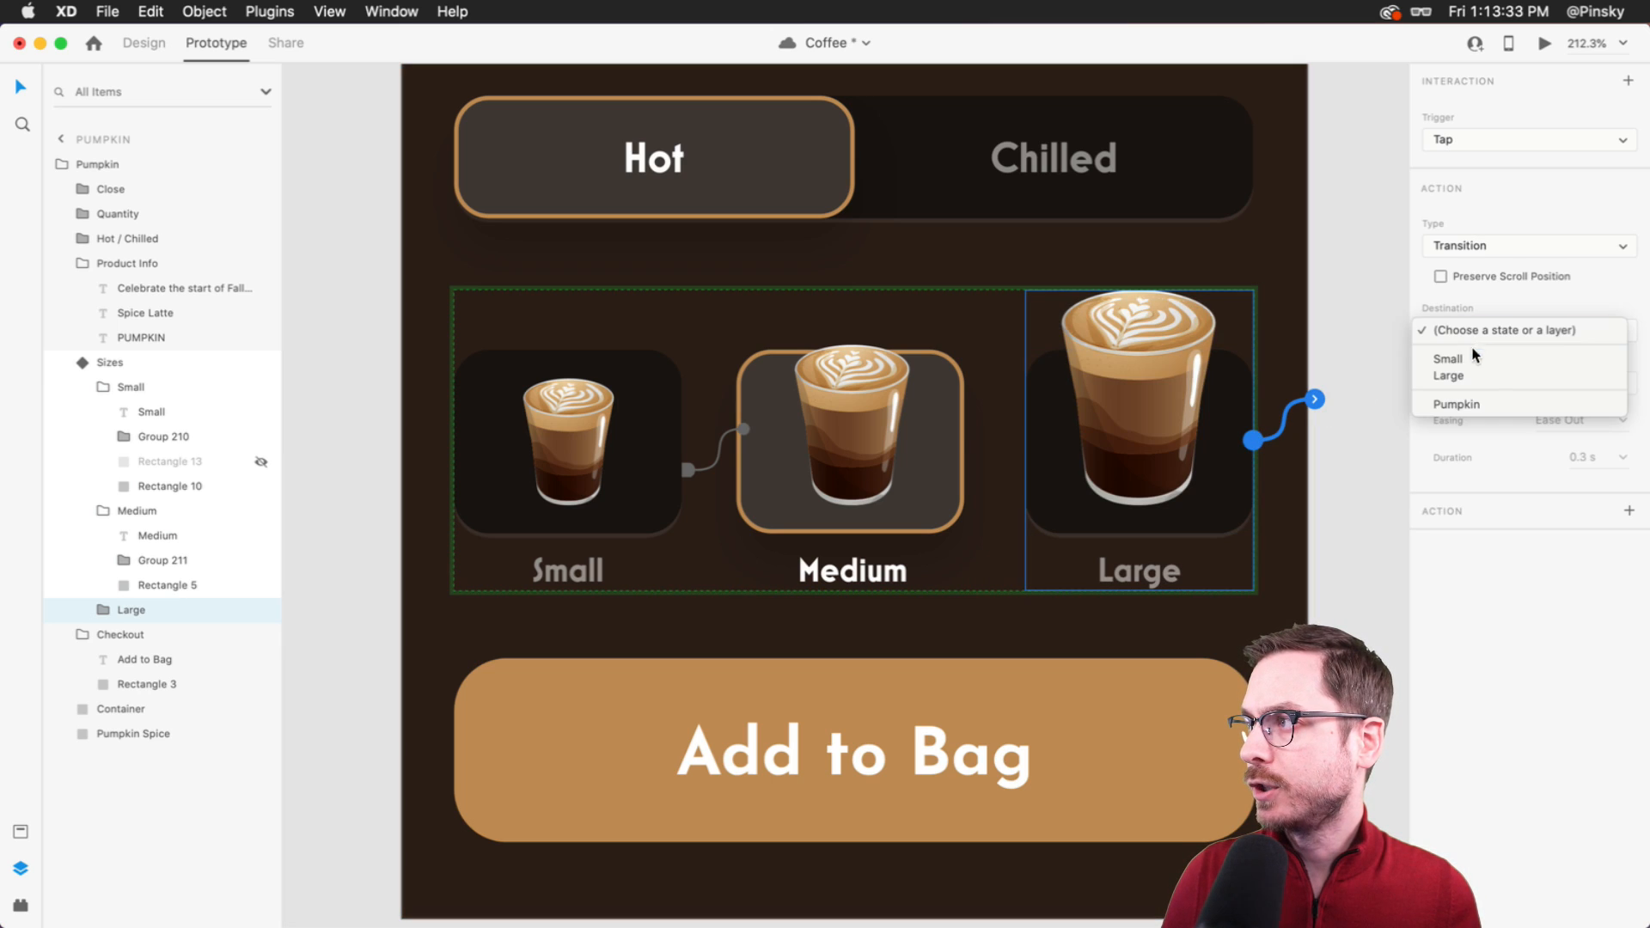
left_click(1466, 375)
left_click(1236, 293)
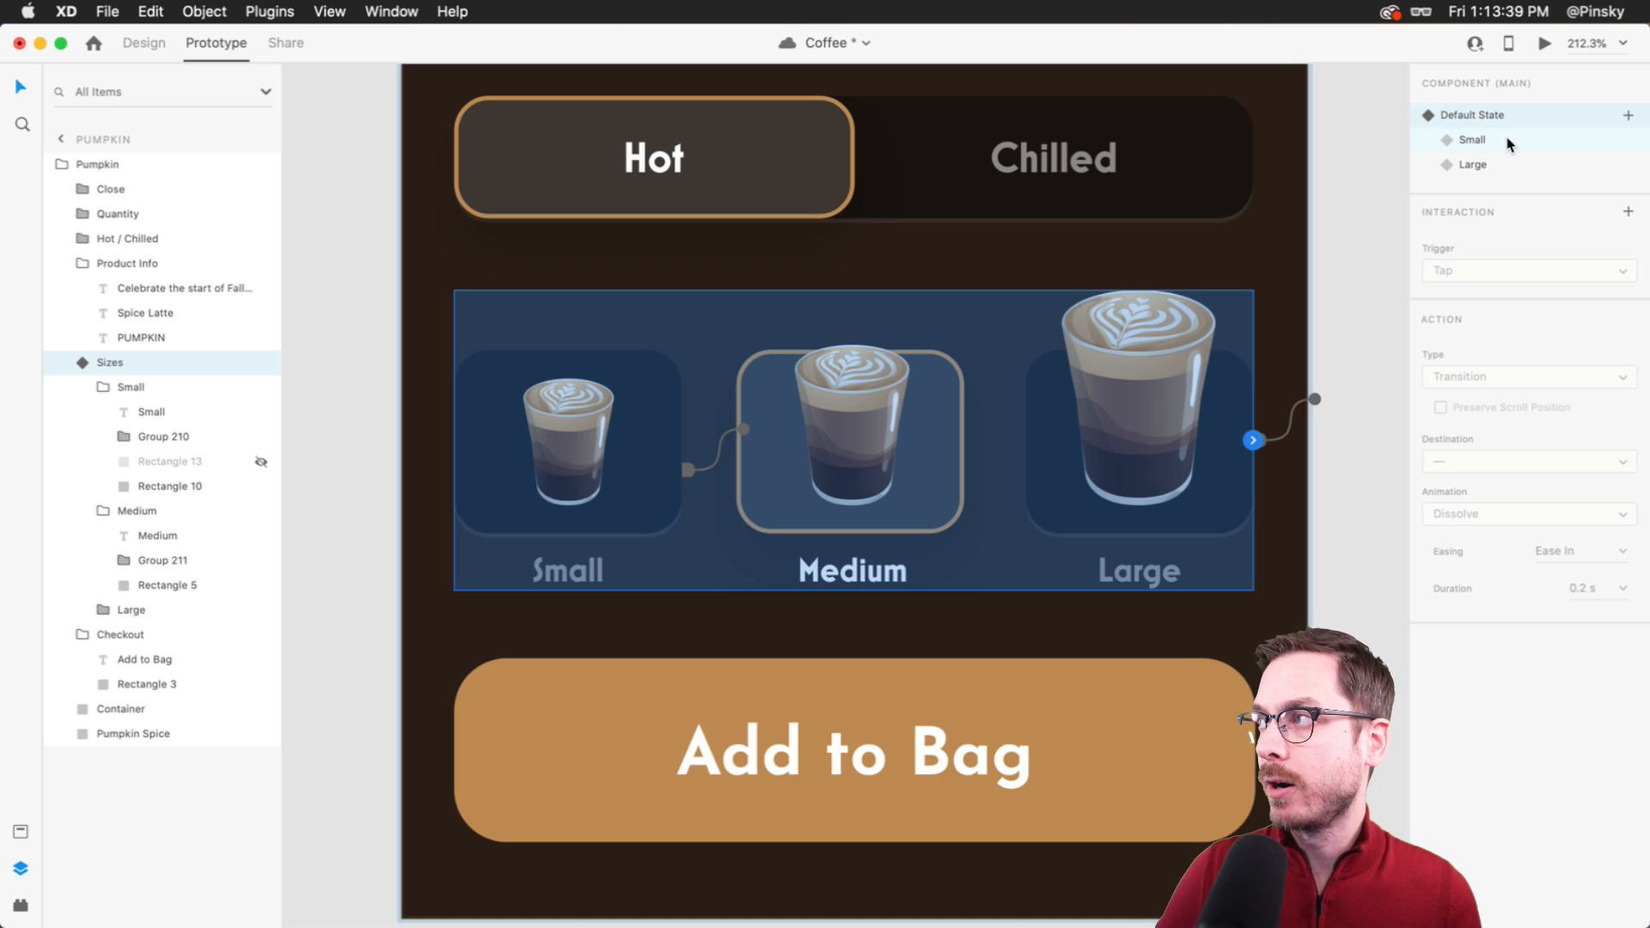
- In the Small state, add a tap Transition from the Medium option group to the Default State
left_click(1508, 144)
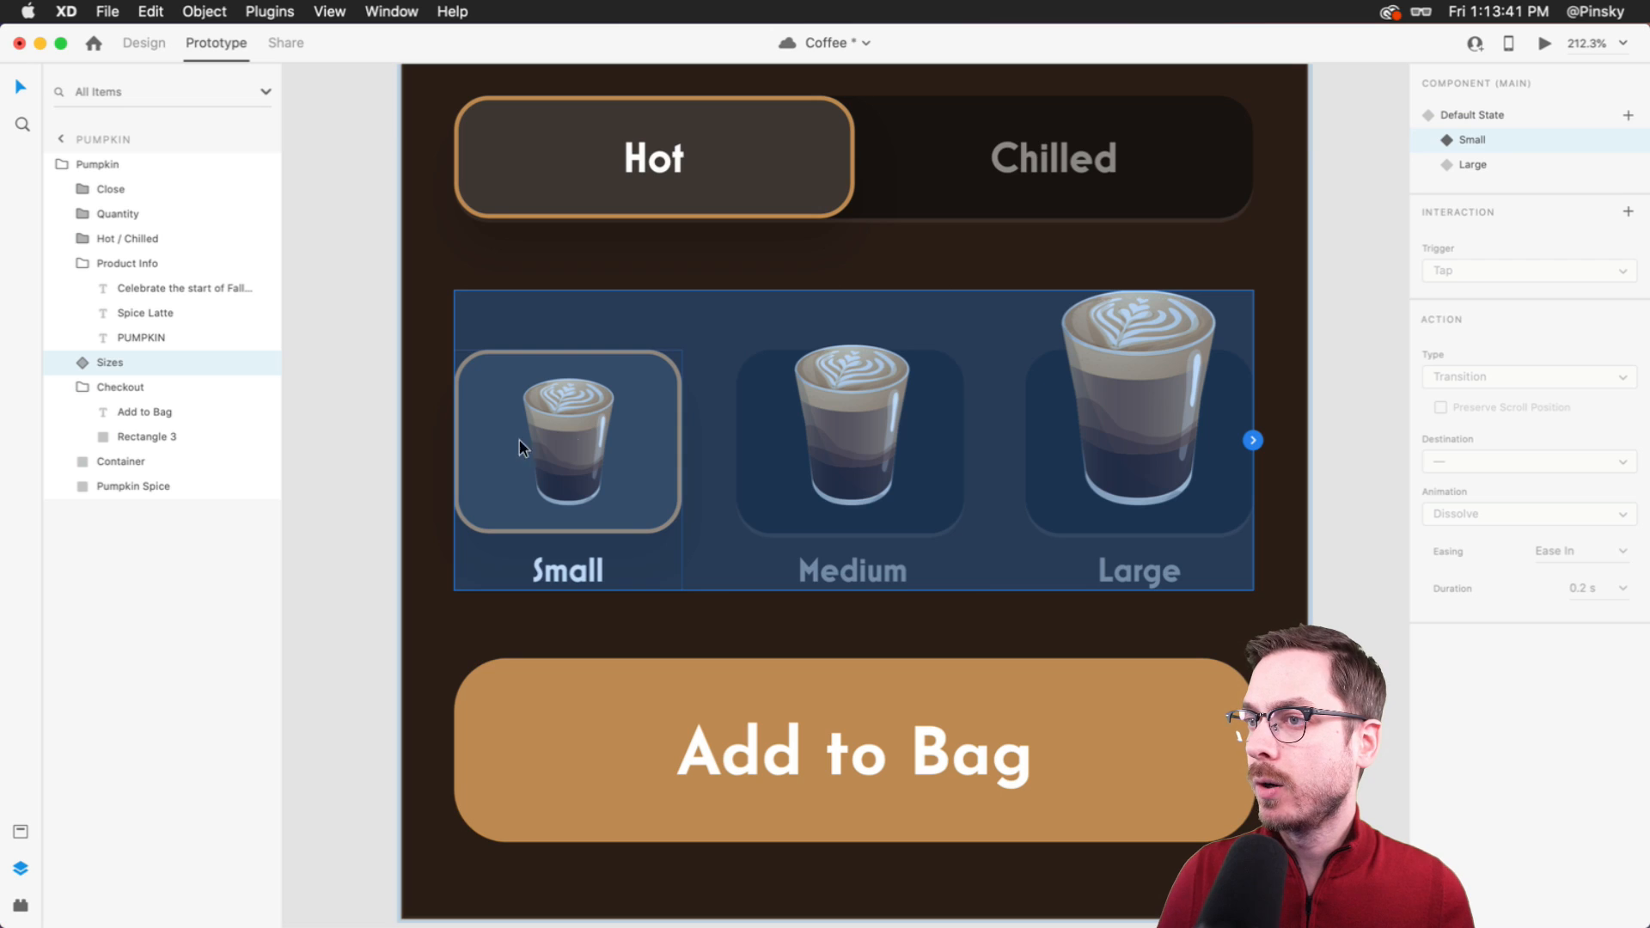
double_click(761, 460)
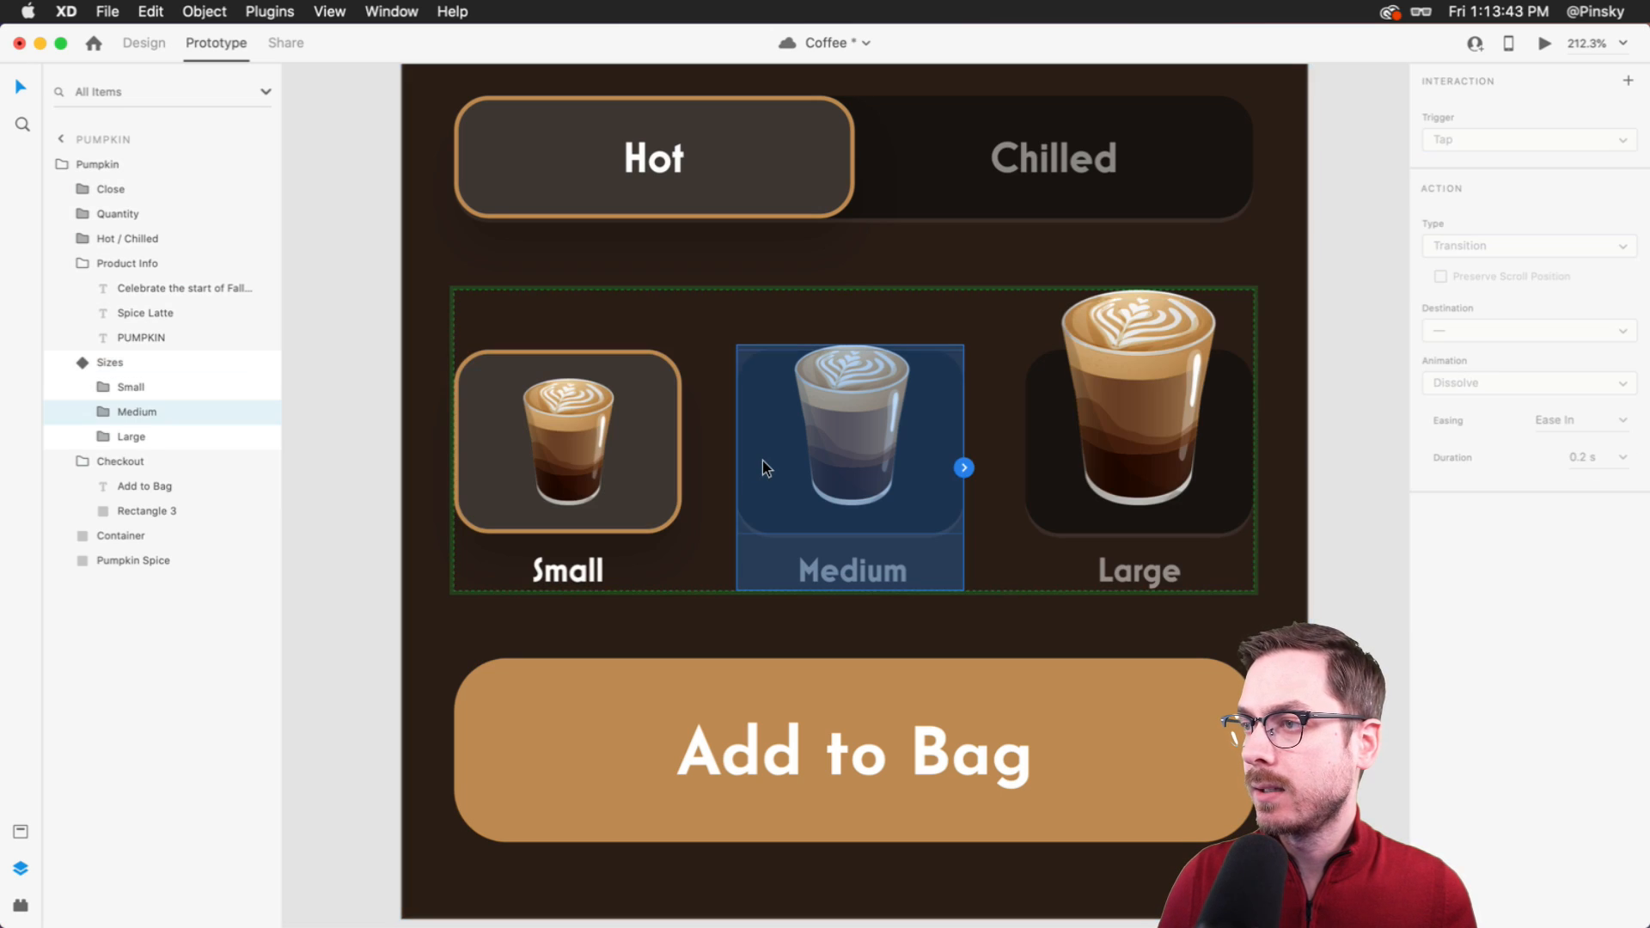
left_click(959, 464)
left_click(1483, 331)
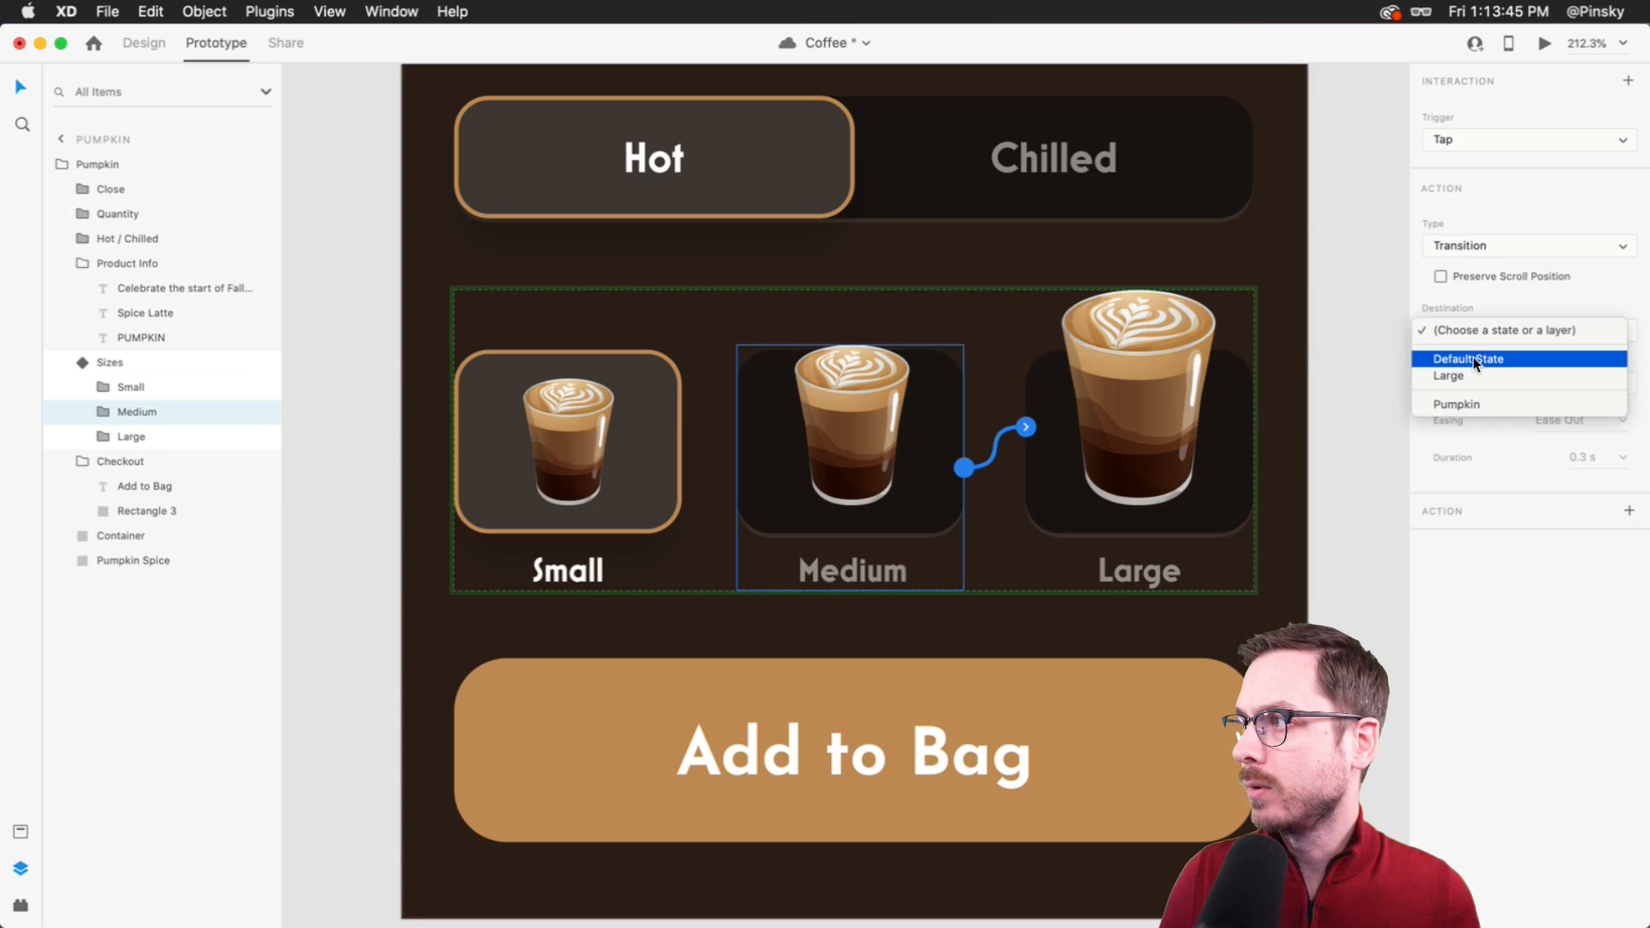
left_click(1475, 361)
- In the Small state, add a tap Transition from the Large option group to the Large state
left_click(1259, 430)
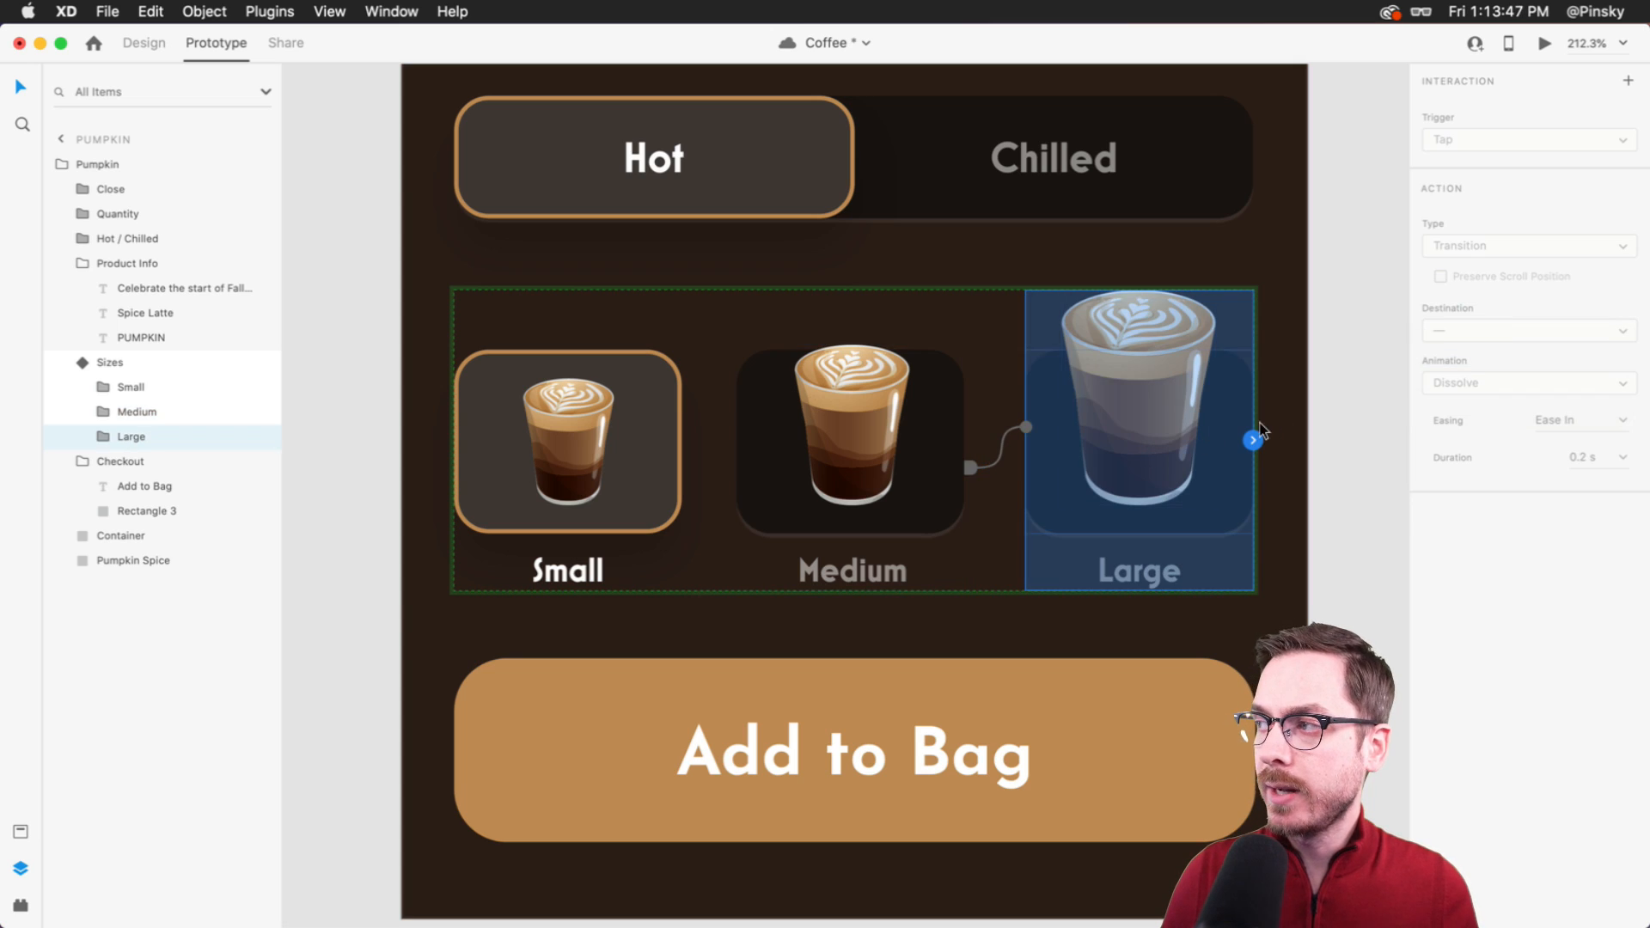
left_click(1253, 440)
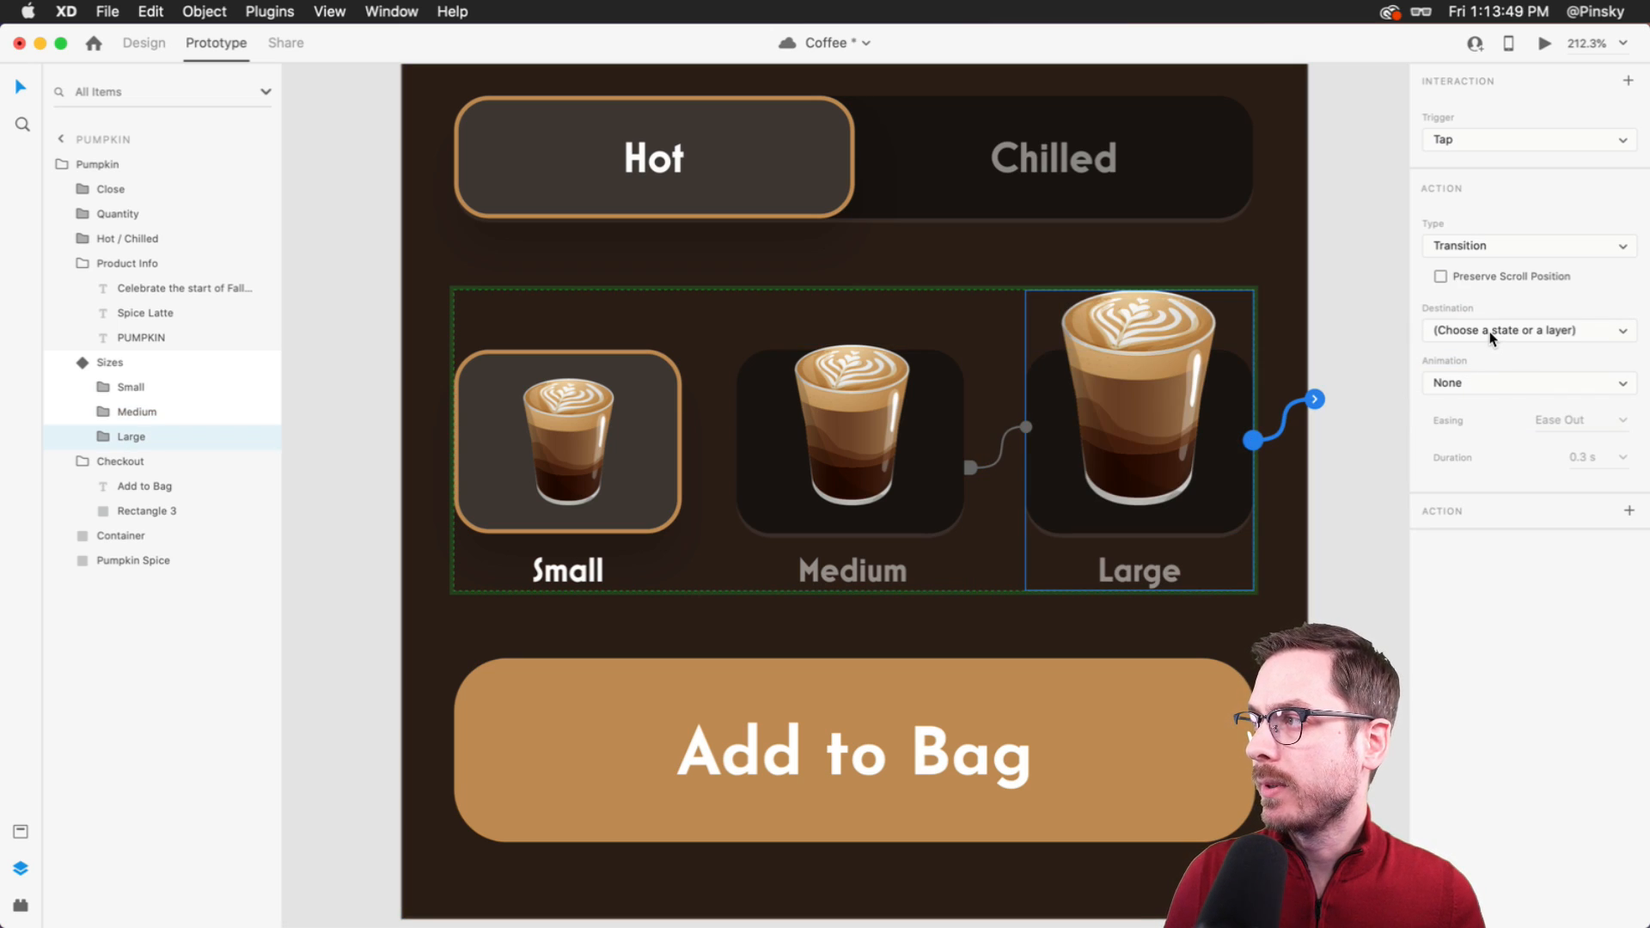
left_click(1493, 332)
left_click(1473, 378)
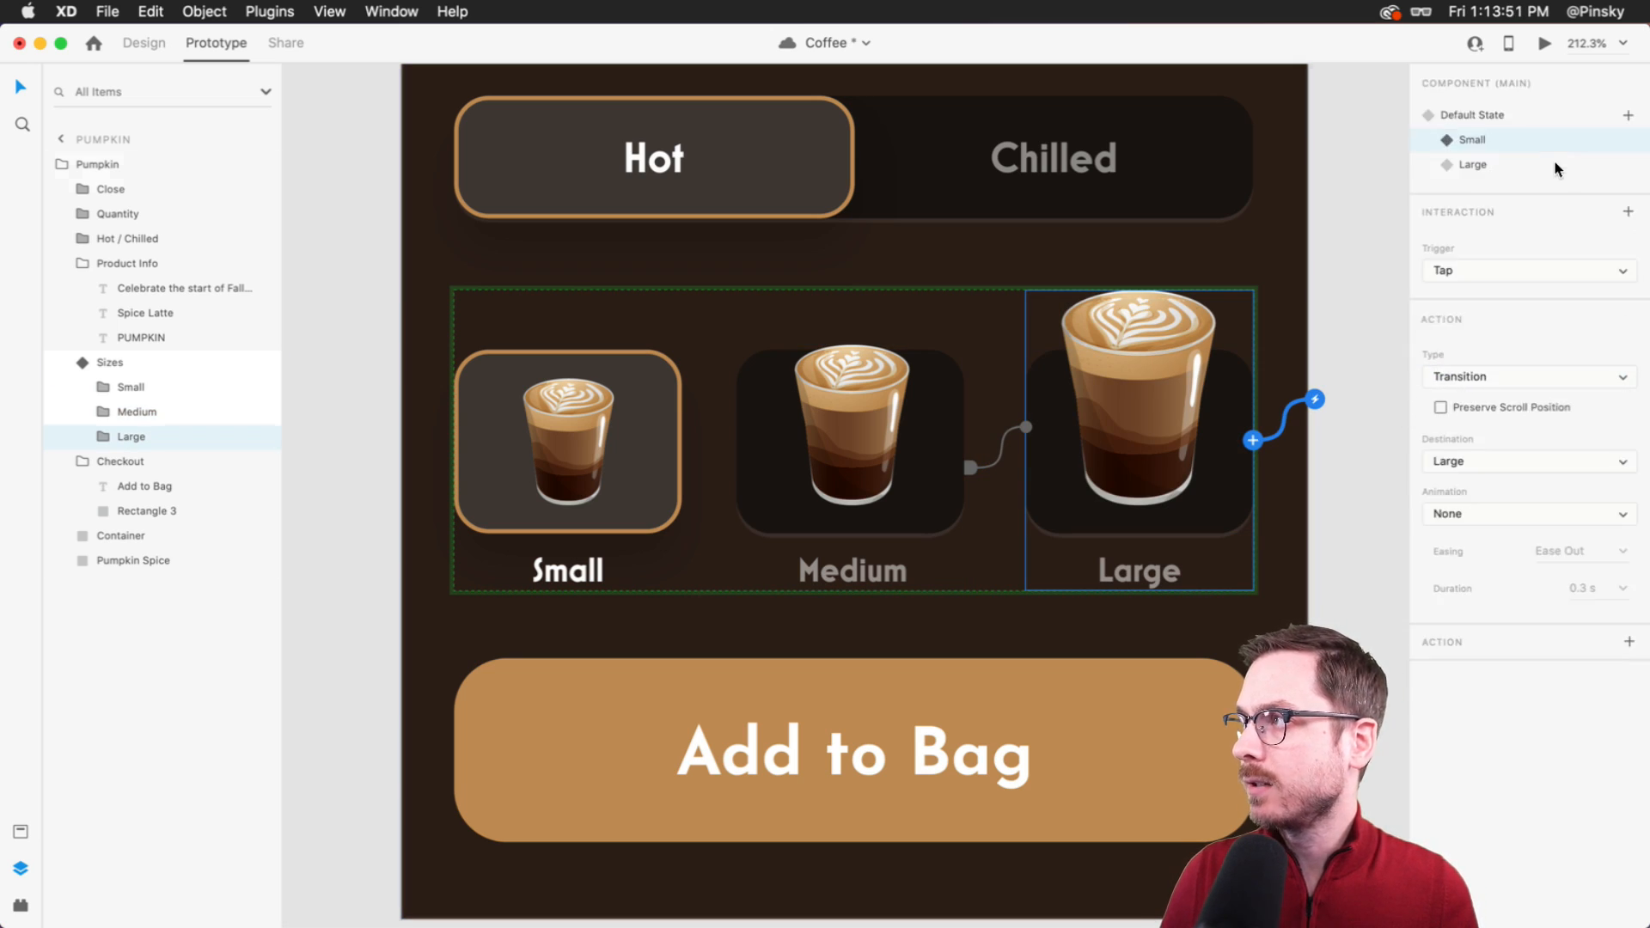
- In the Large state, add a tap Transition from the Medium option group to the Default State
left_click(1554, 163)
left_click(828, 452)
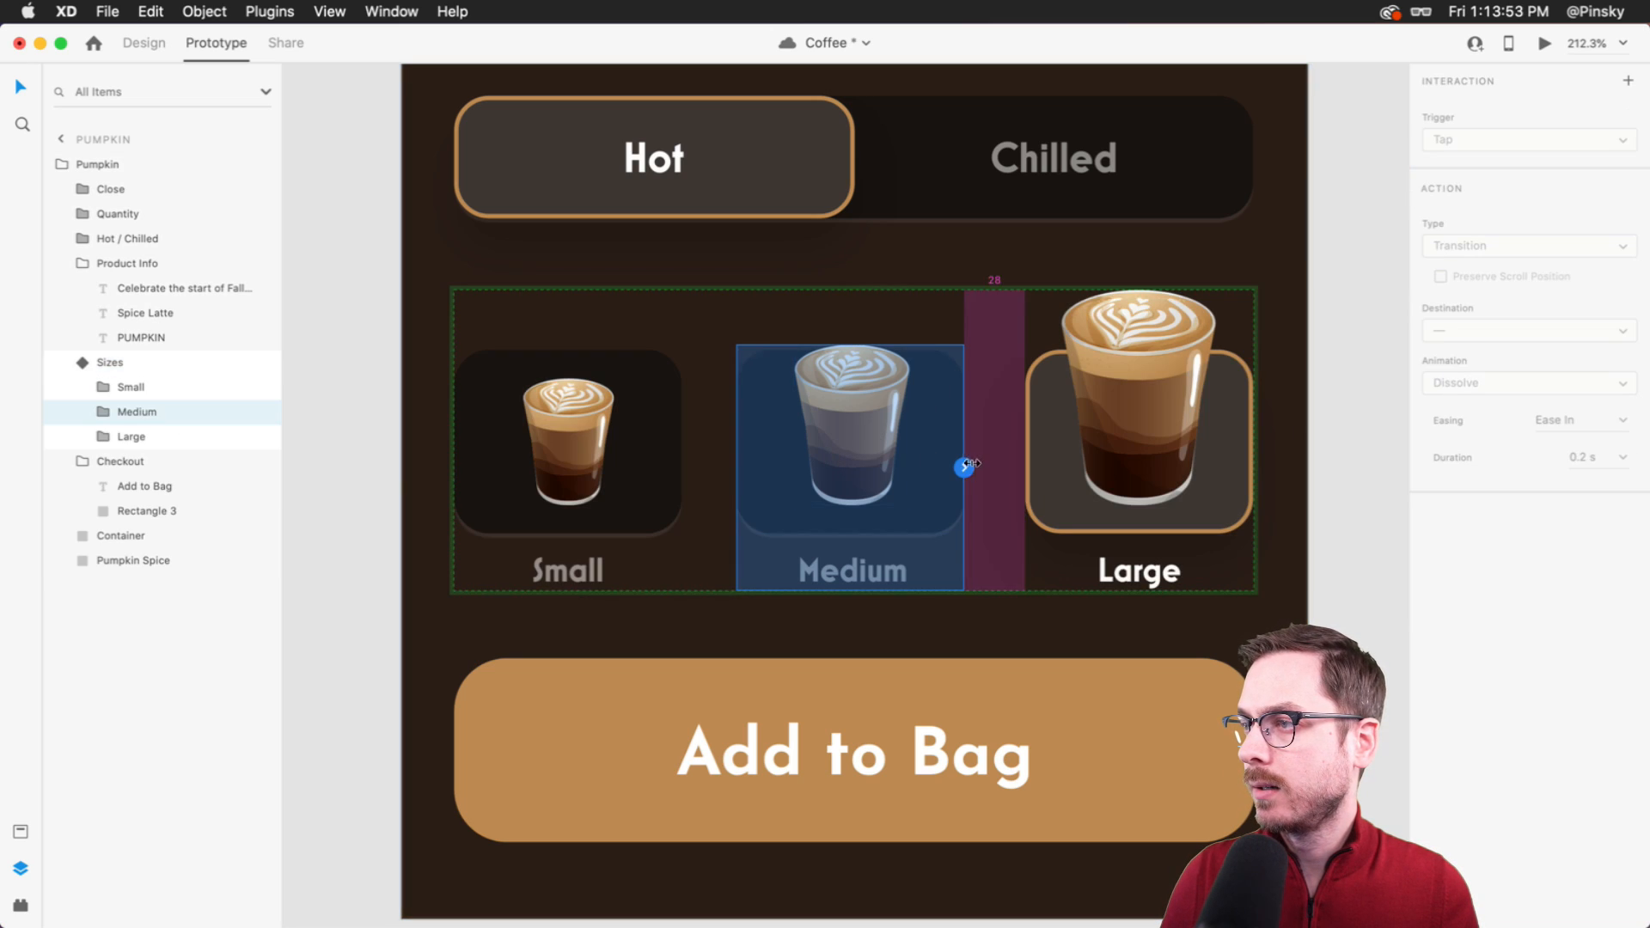
left_click_drag(970, 464, 1035, 443)
left_click(1465, 331)
left_click(1463, 358)
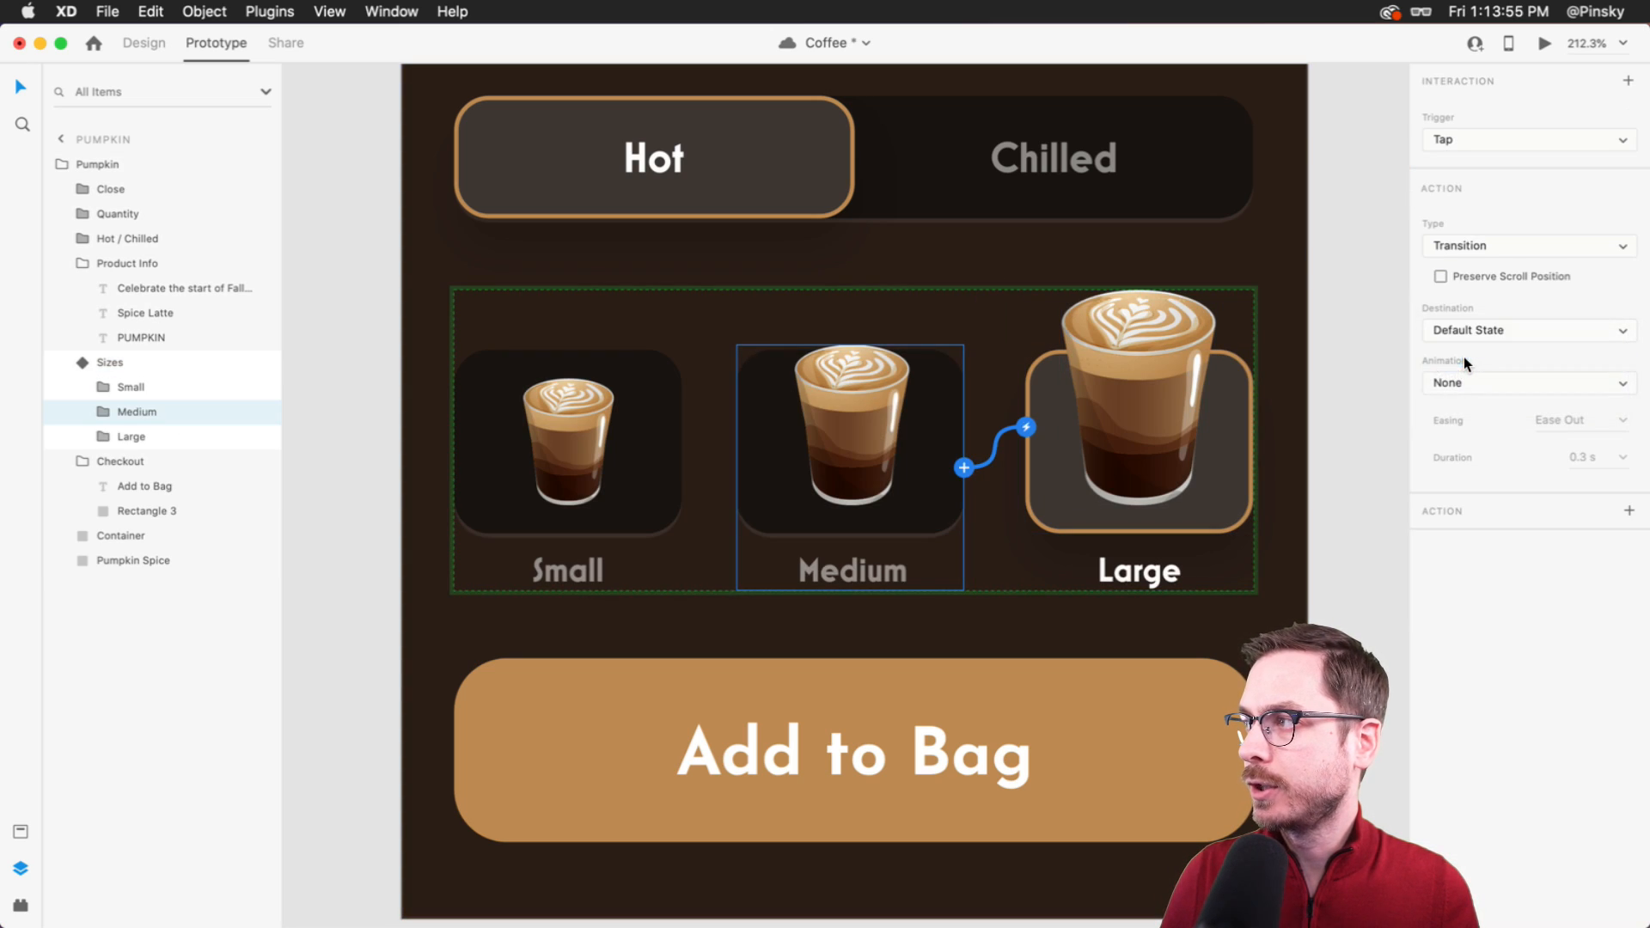
- In the Large state, add a tap Transition from the Small option group to the Small state
left_click(591, 455)
left_click(682, 469)
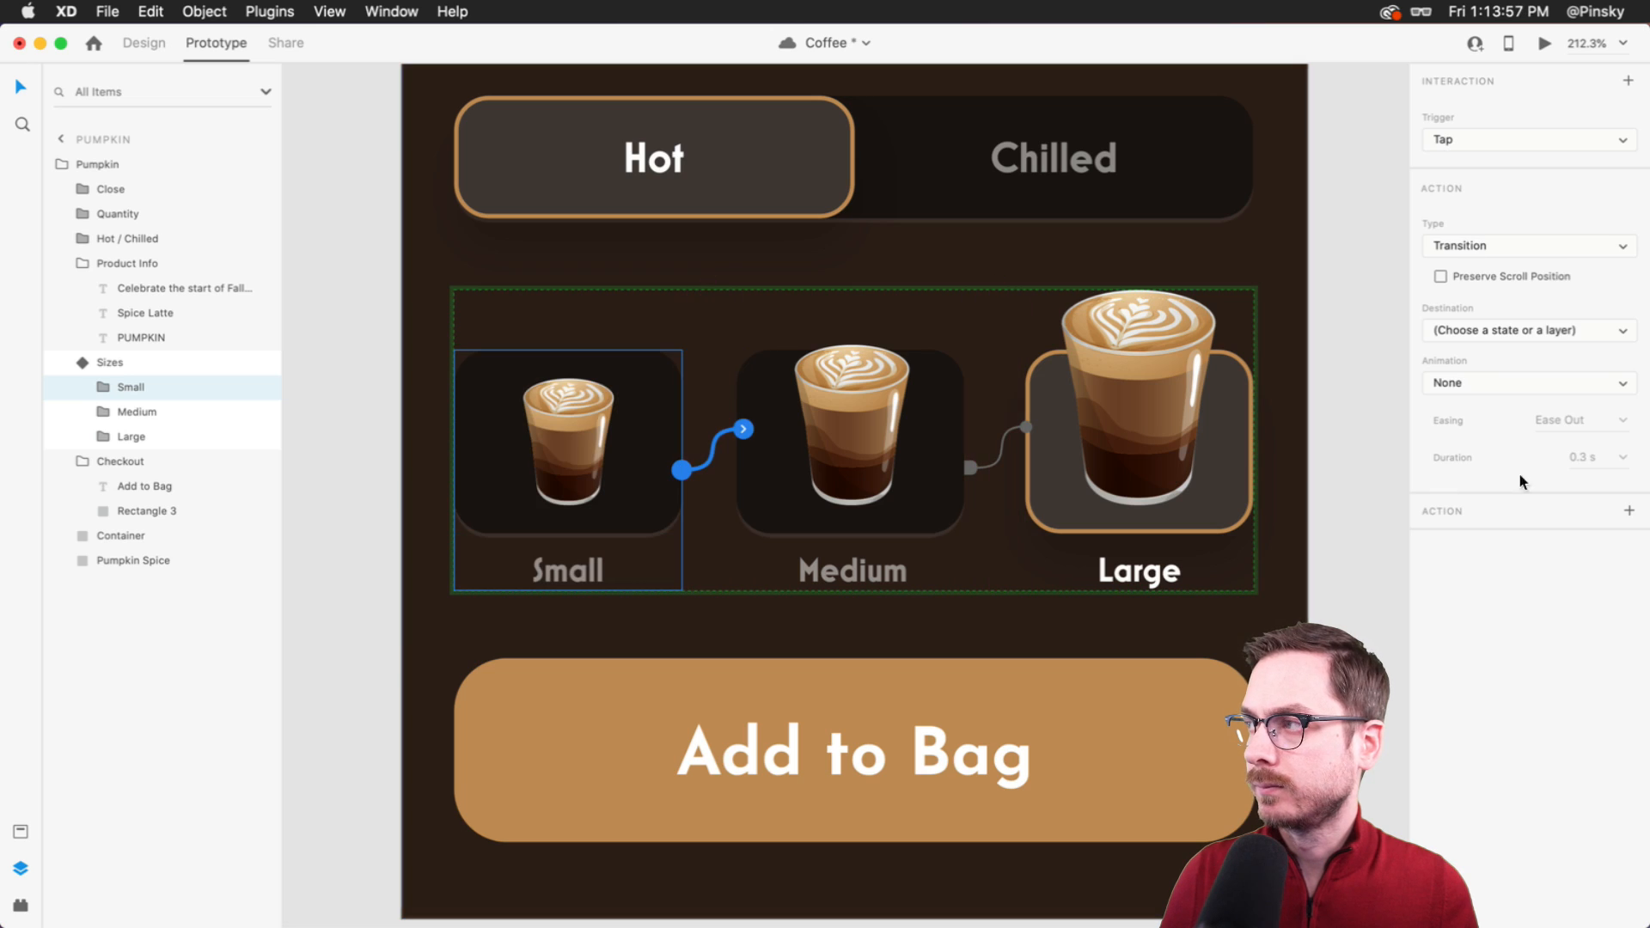
left_click(1521, 331)
left_click(1499, 373)
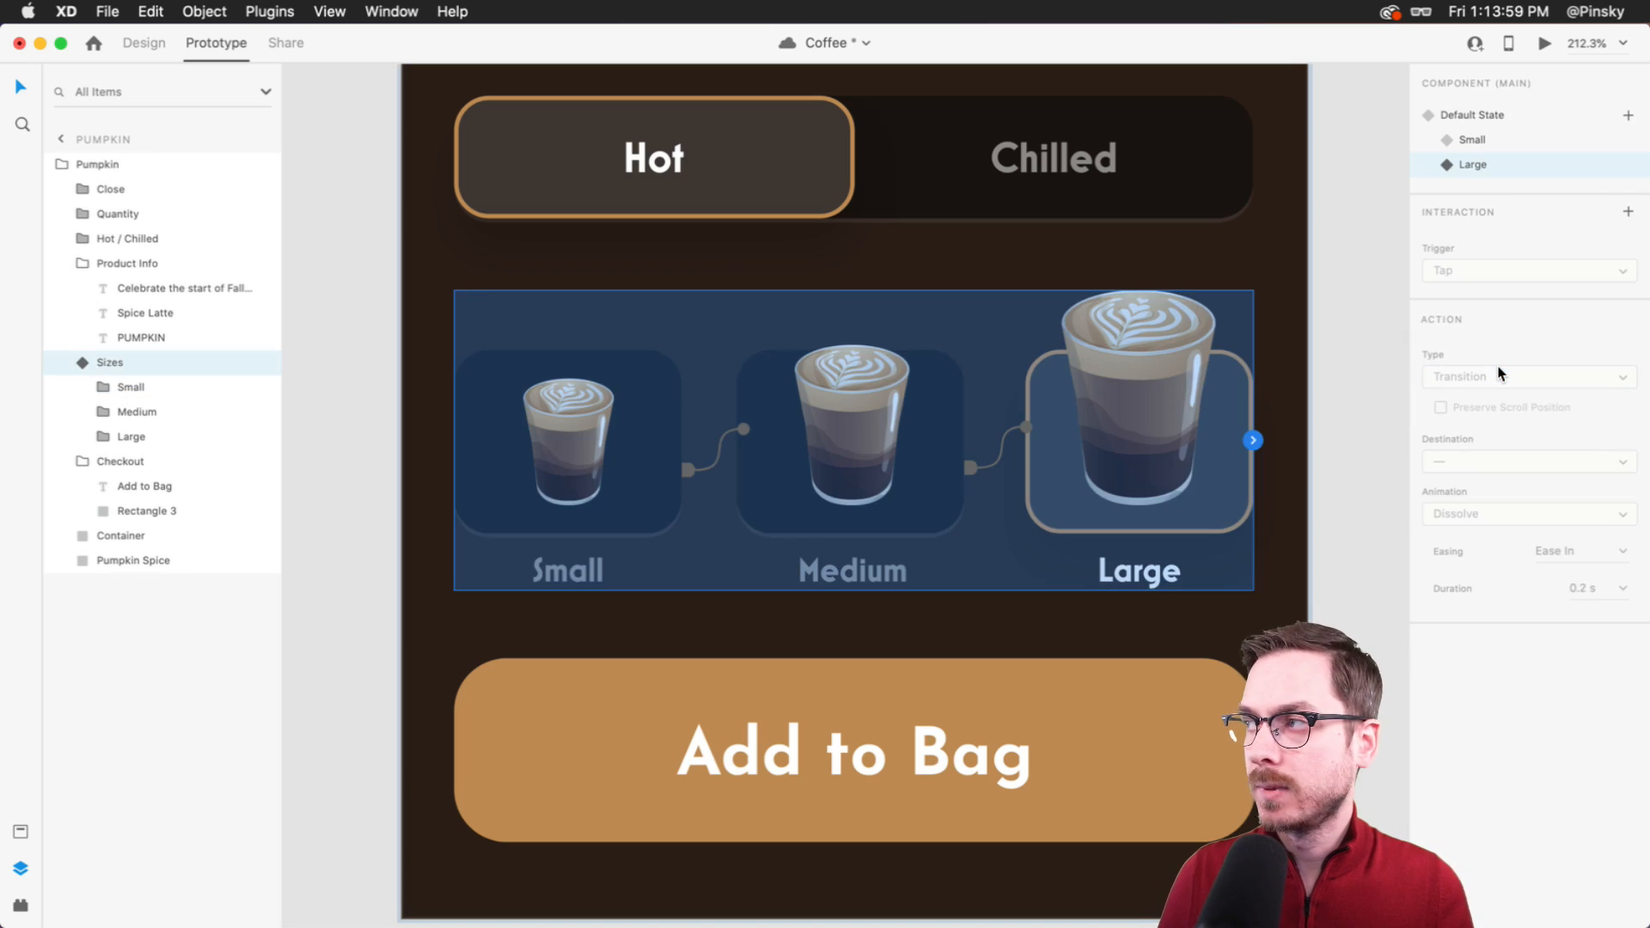
- Review the Sizes component's states in Design mode and leave the component in its Default State
left_click(1494, 139)
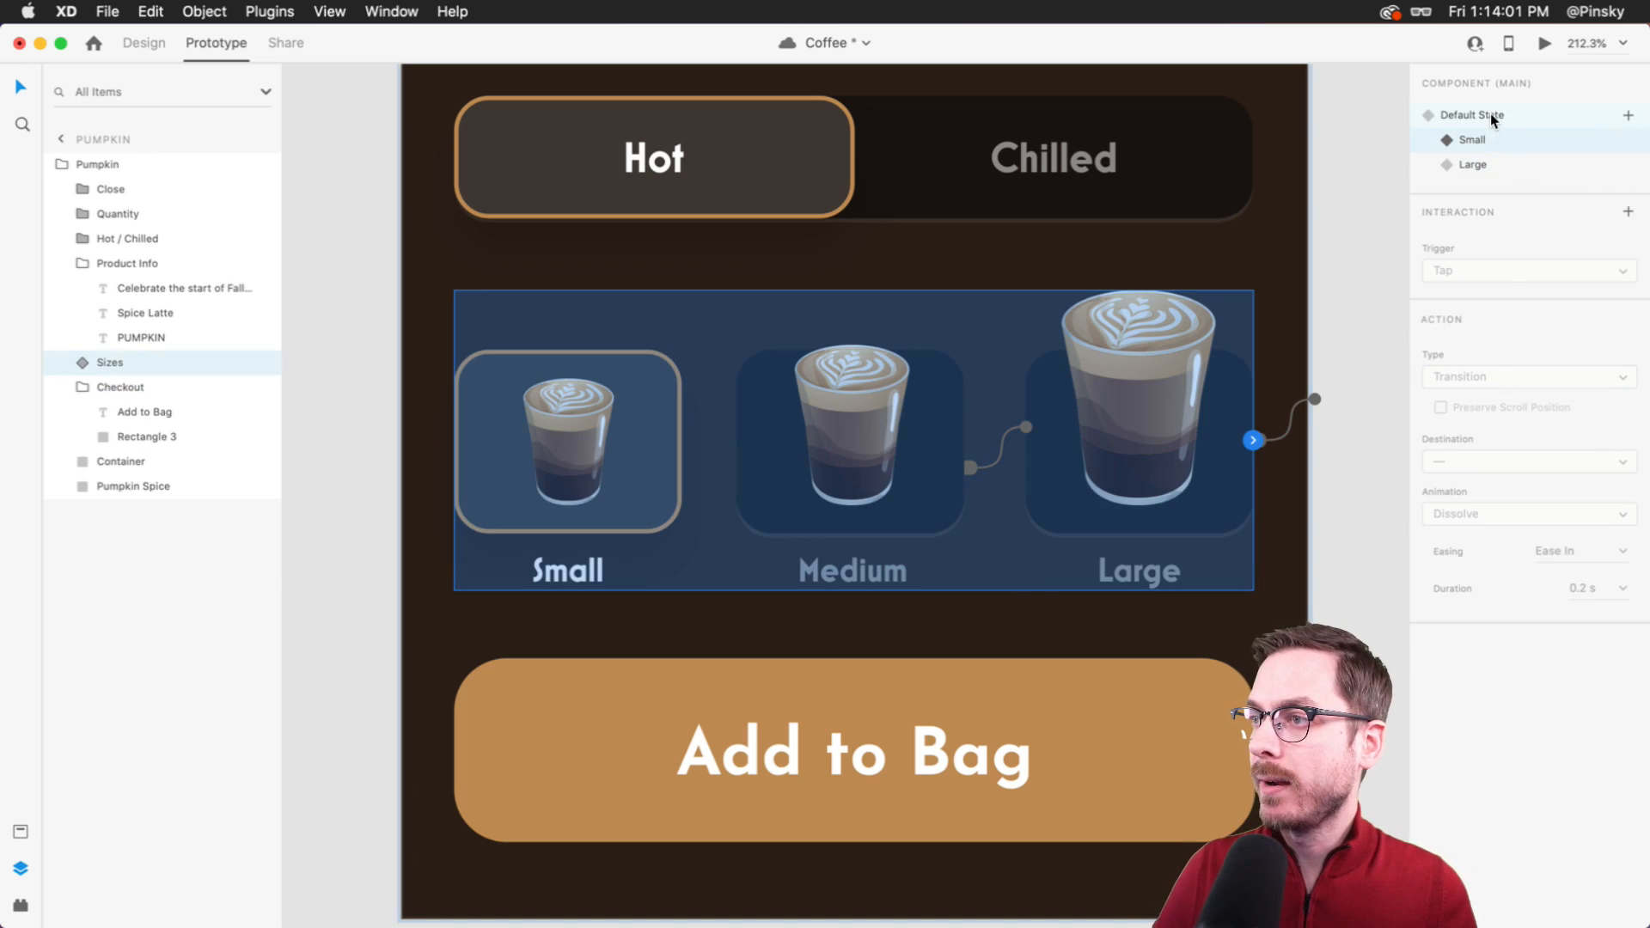
left_click(1493, 119)
left_click(147, 50)
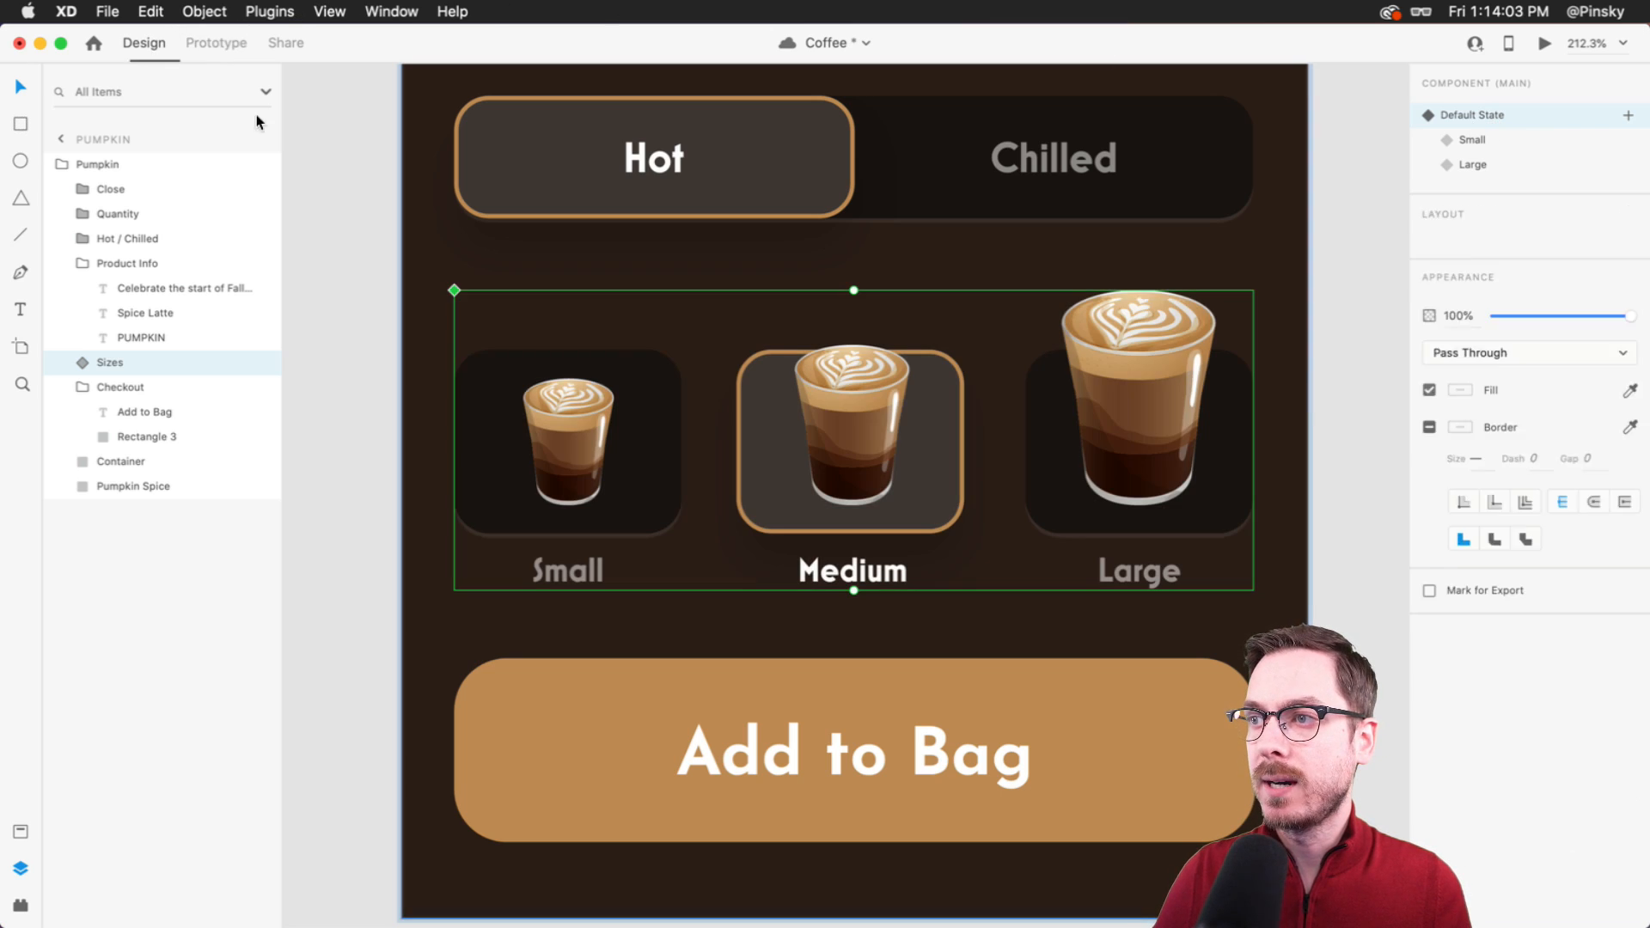
left_click(1486, 229)
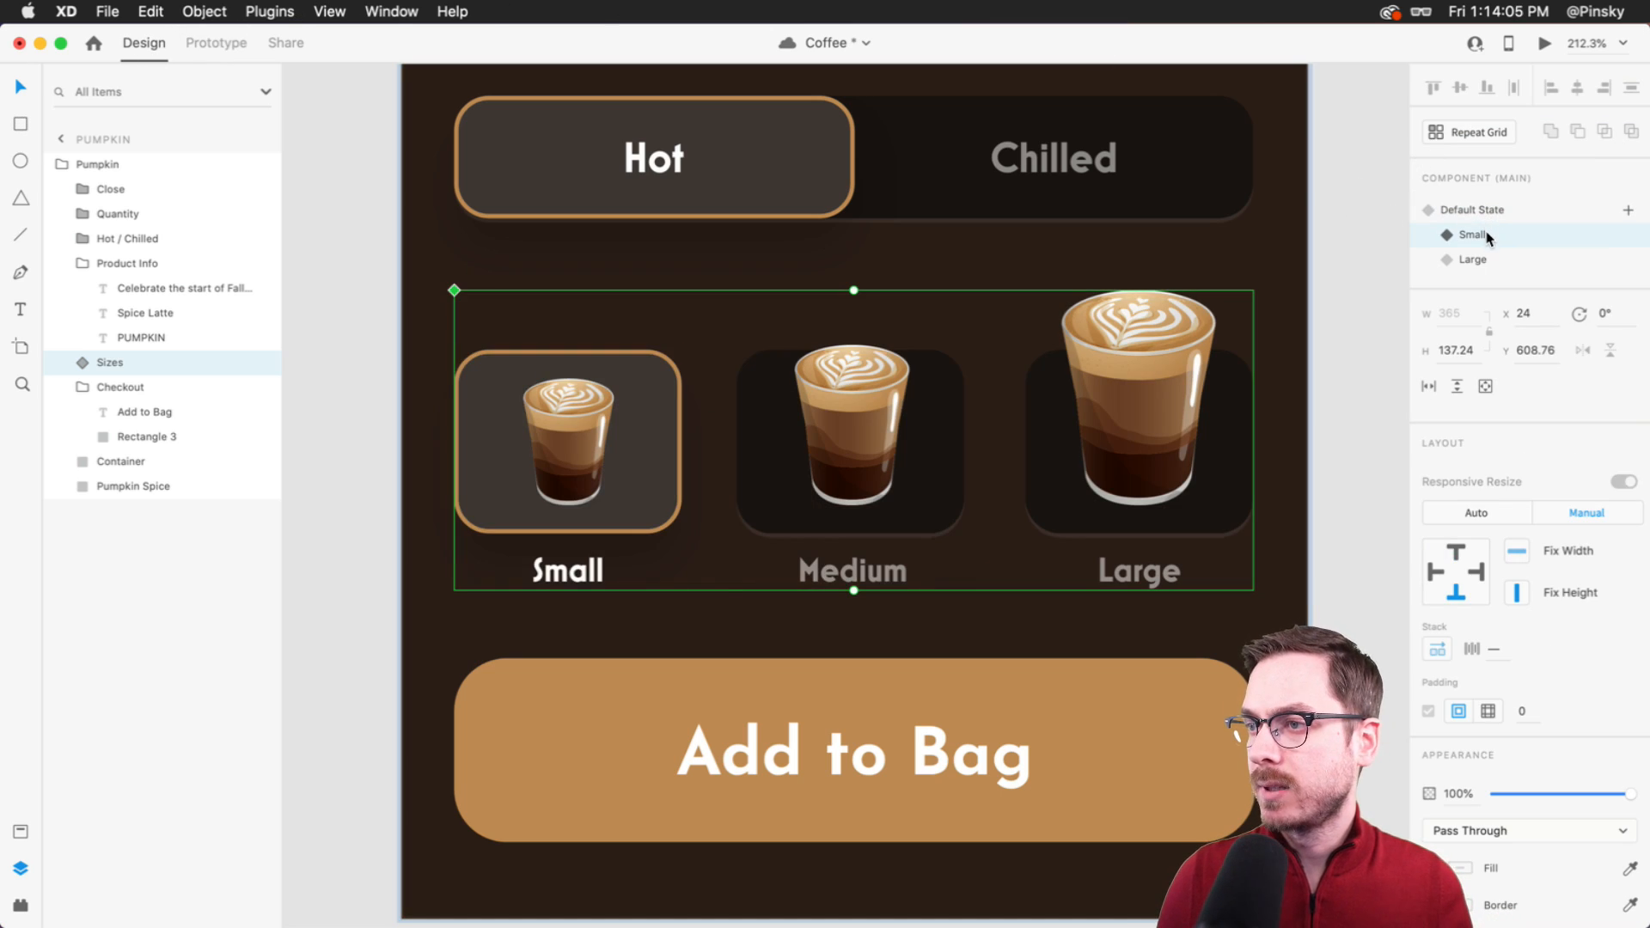
left_click(1472, 259)
left_click(1483, 210)
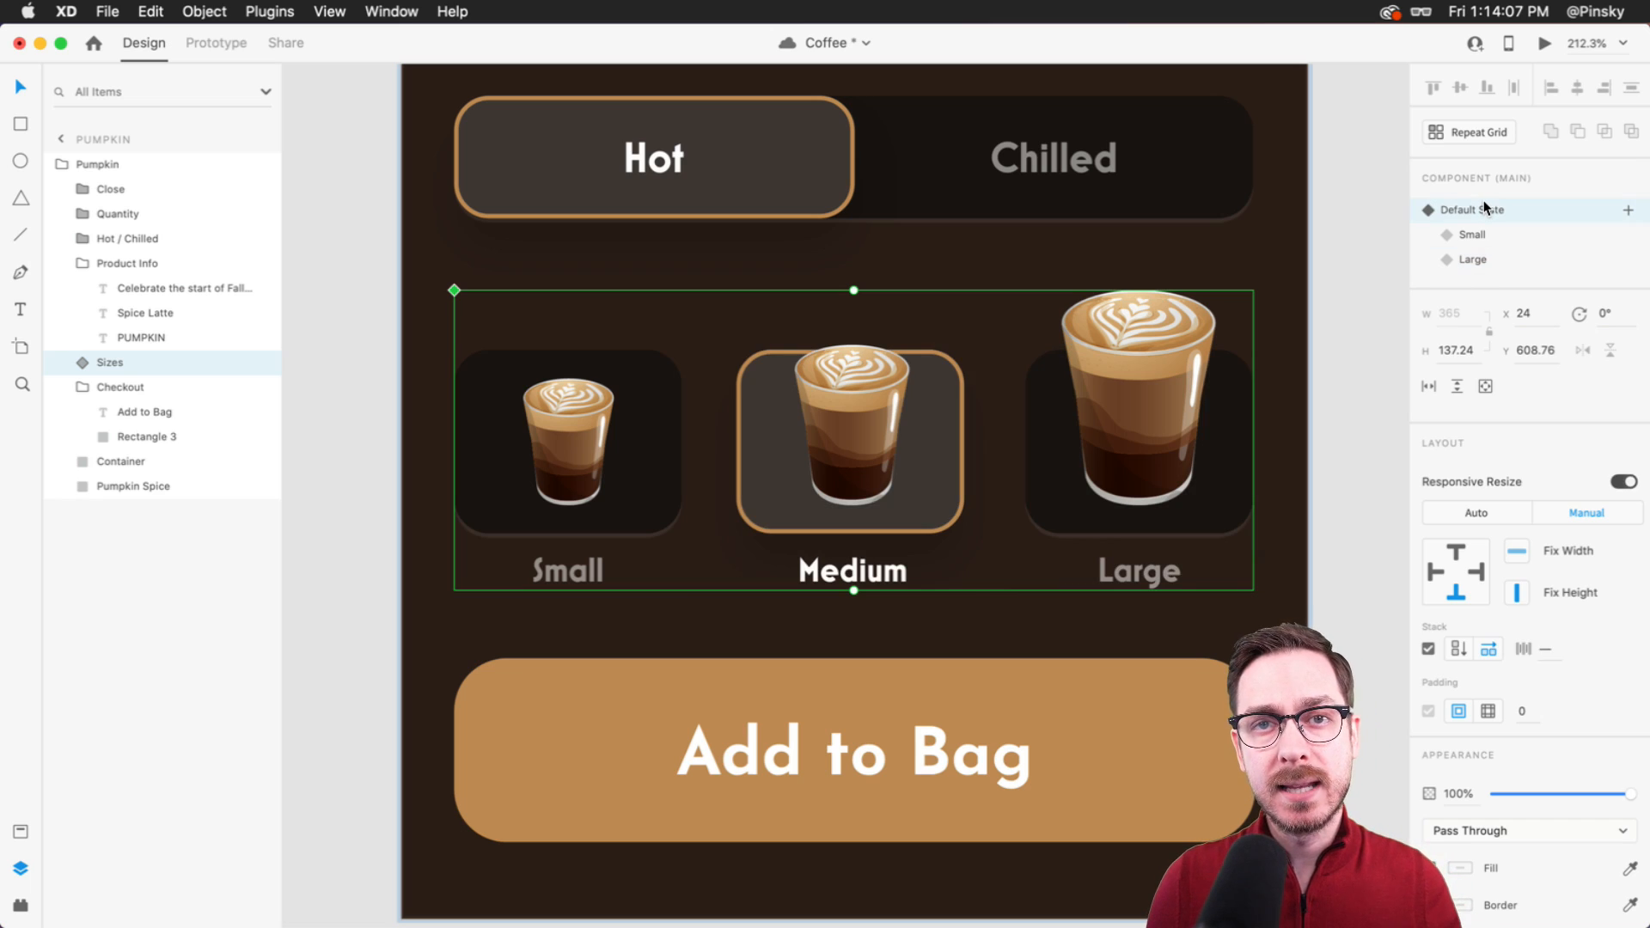
- Preview the prototype and test switching repeatedly between the Small, Medium and Large size options
left_click(1545, 43)
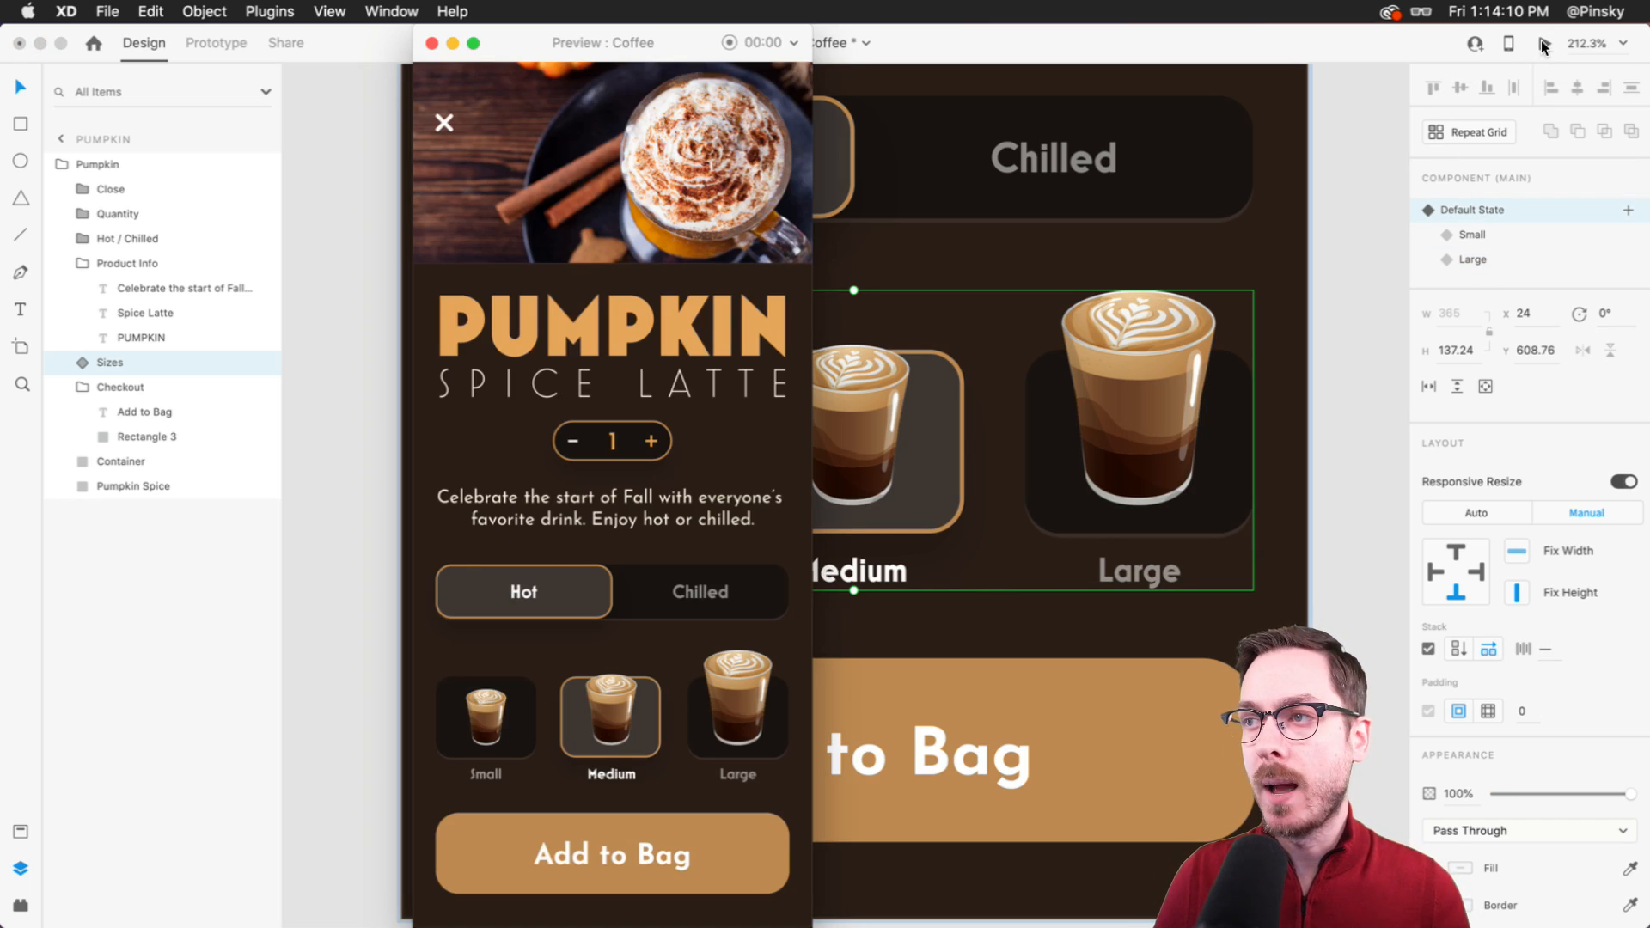
left_click(477, 727)
left_click(726, 720)
left_click(610, 720)
left_click(481, 726)
left_click(611, 722)
left_click(734, 720)
left_click(478, 727)
left_click(739, 720)
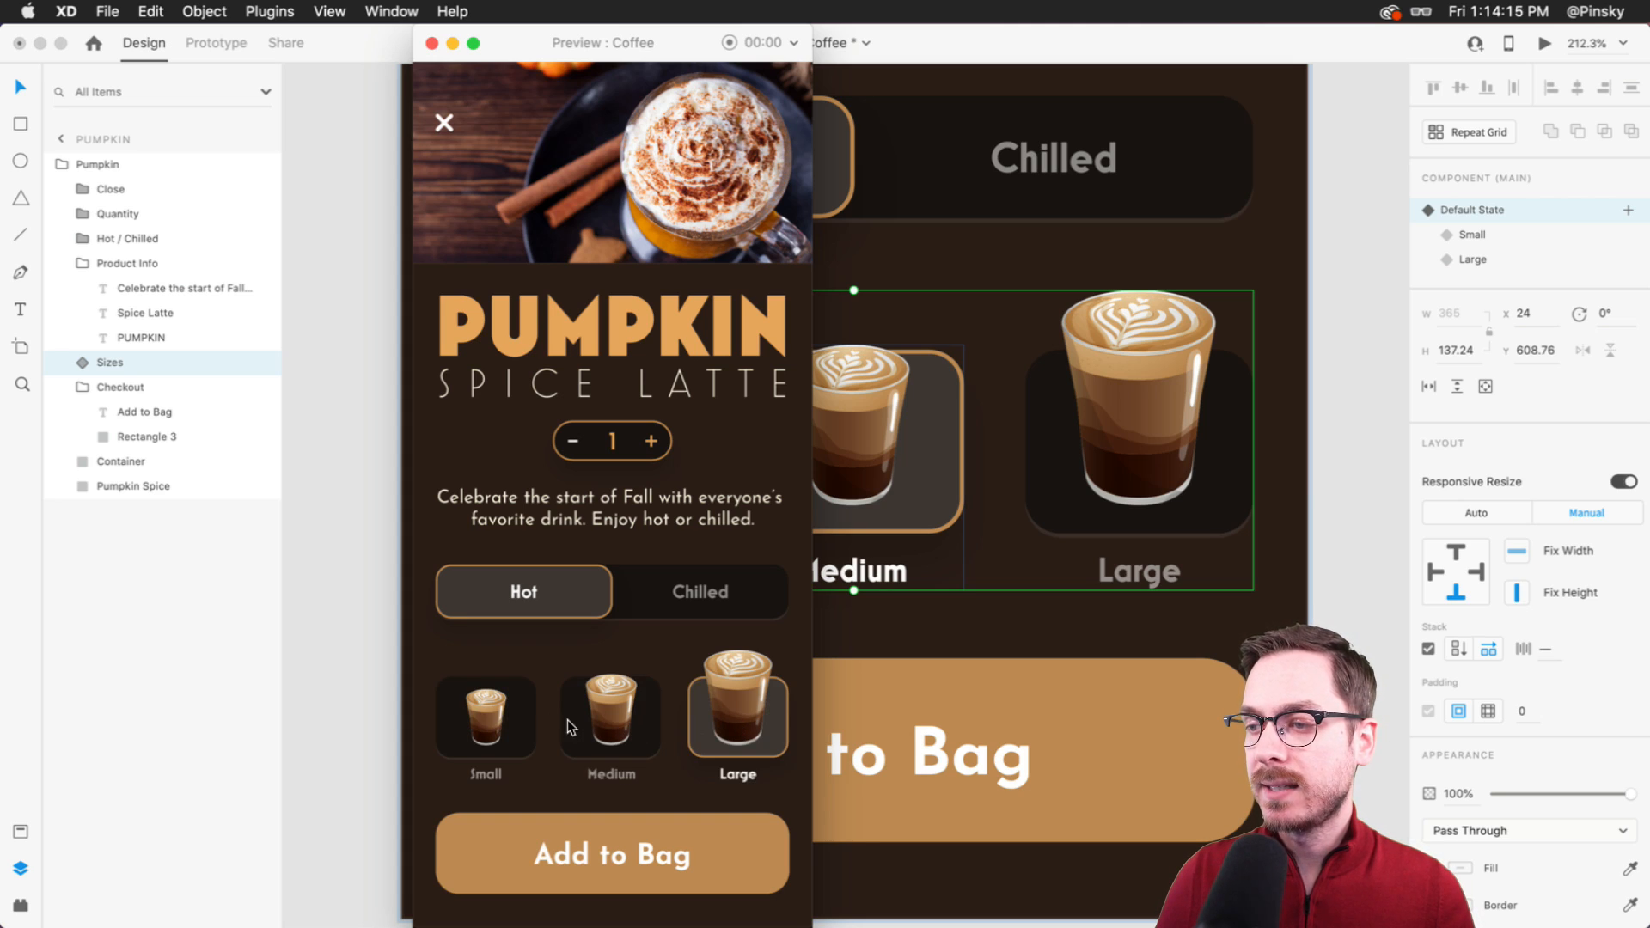
left_click(584, 721)
left_click(519, 720)
left_click(617, 727)
left_click(758, 699)
left_click(653, 703)
left_click(526, 706)
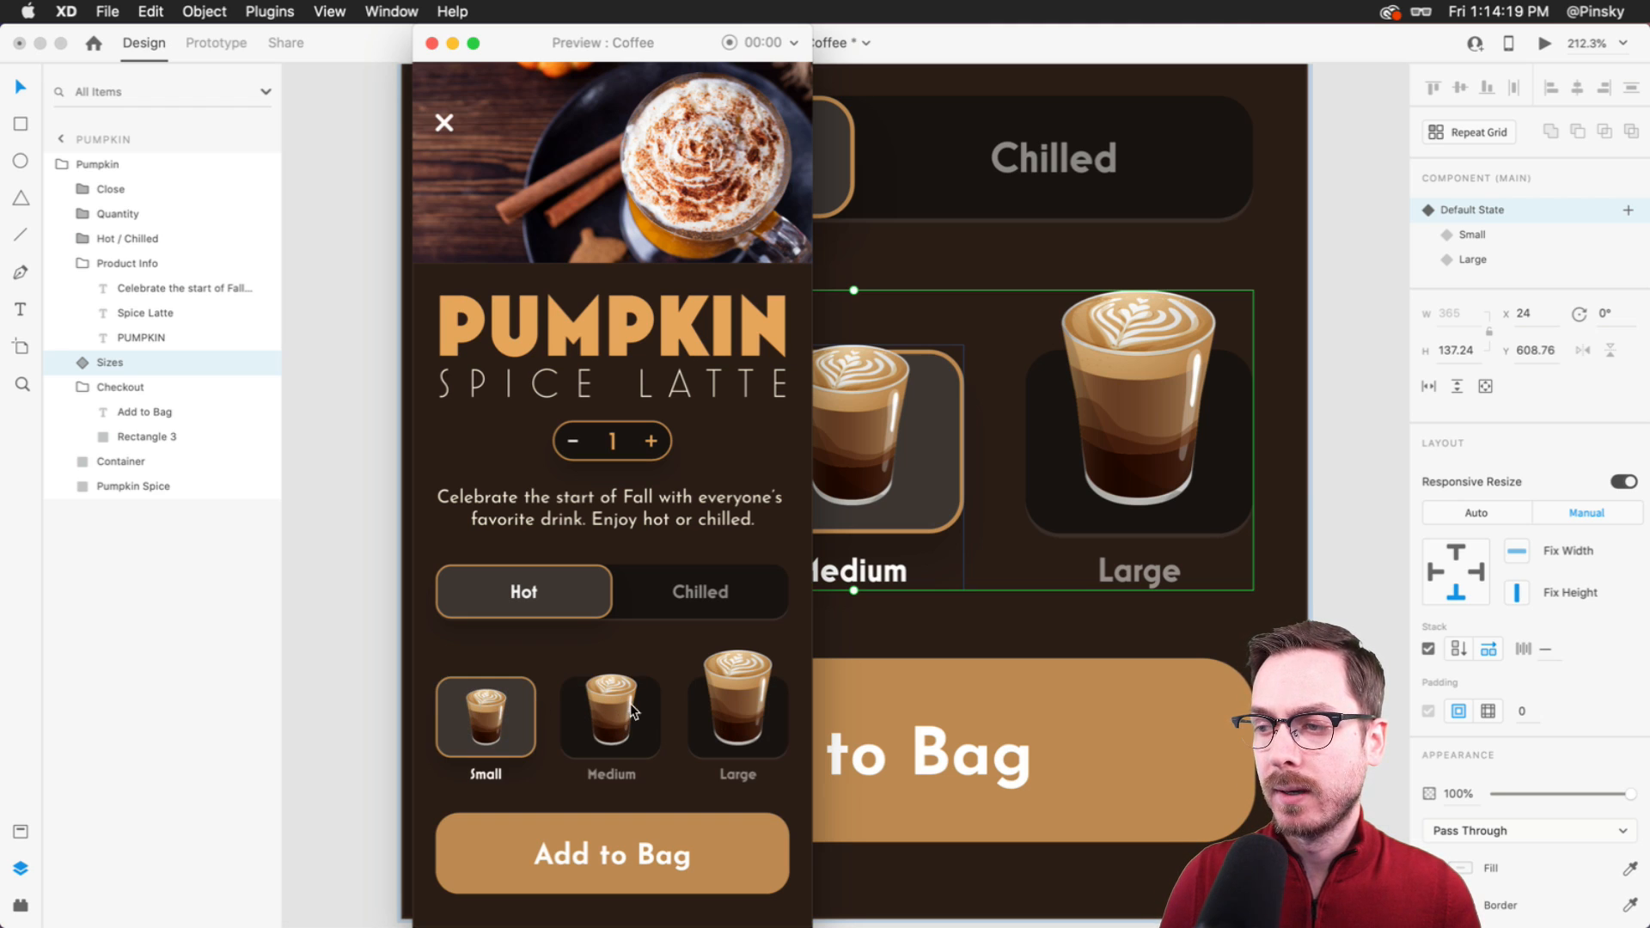
left_click(631, 703)
left_click(725, 703)
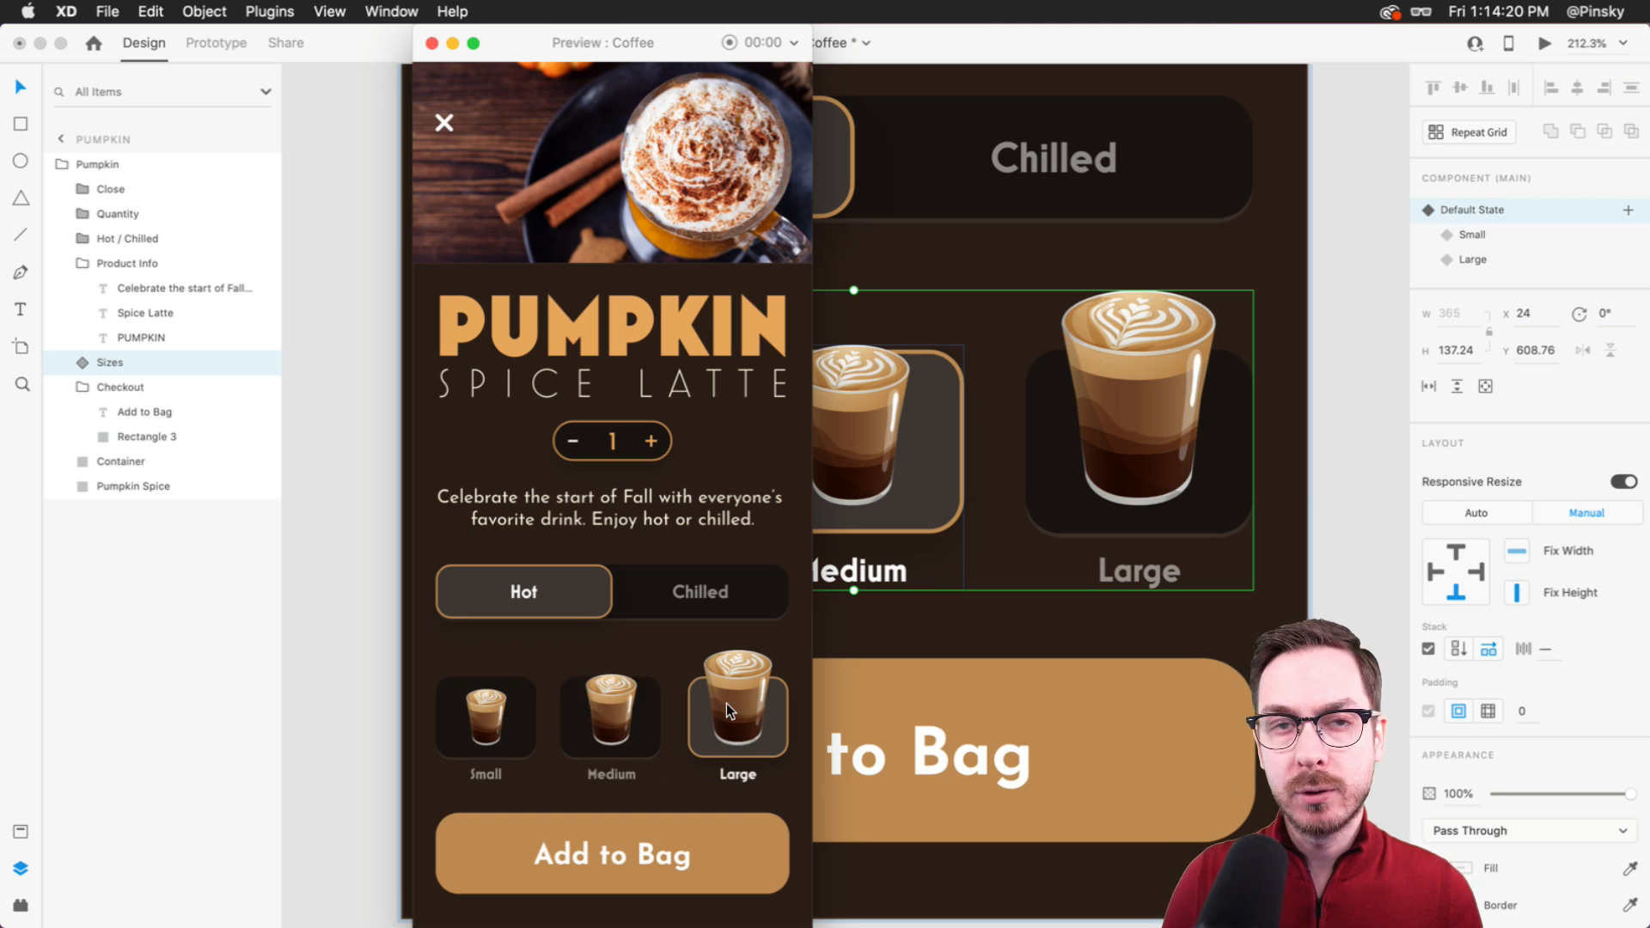
left_click(623, 726)
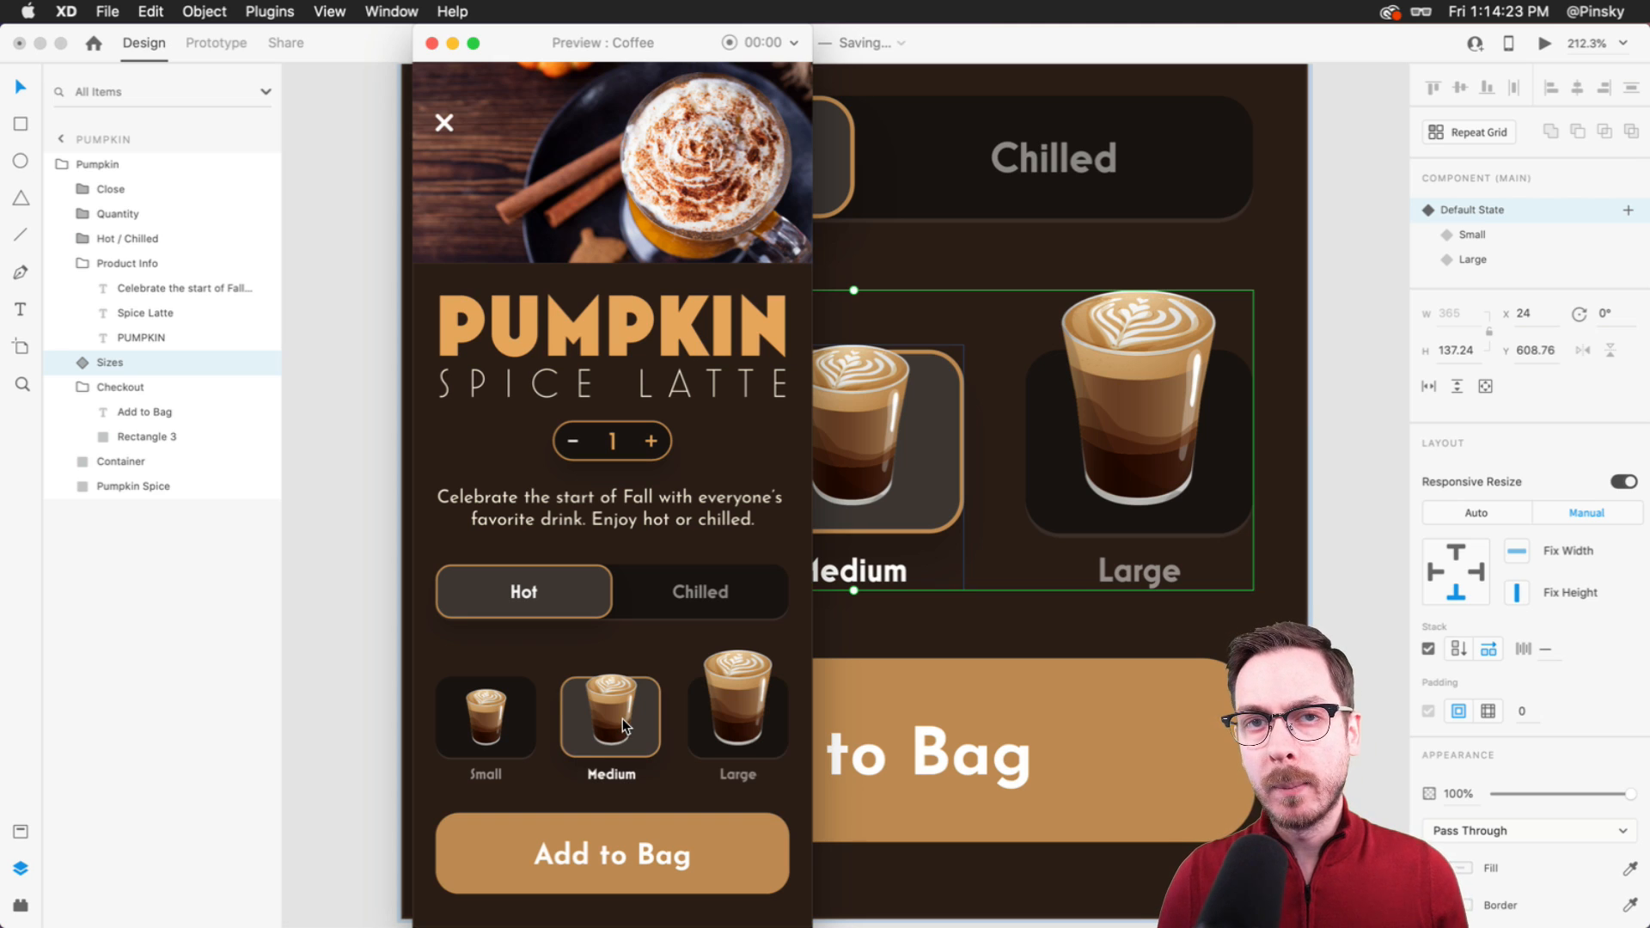
left_click(483, 719)
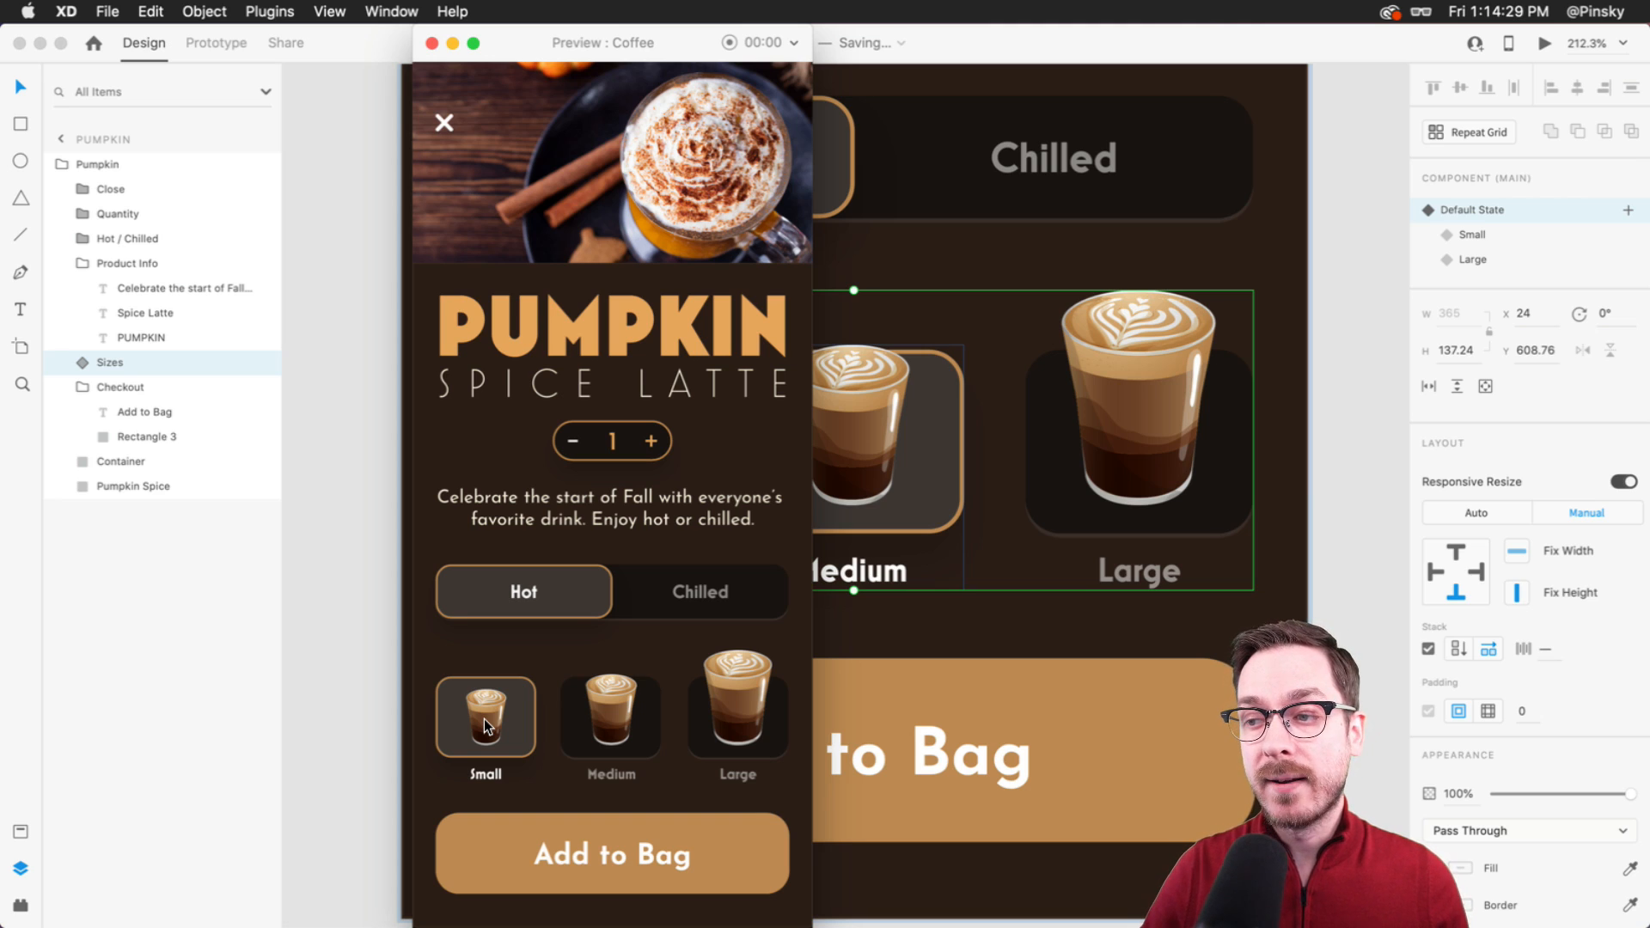
left_click(614, 730)
left_click(739, 722)
left_click(498, 724)
left_click(625, 722)
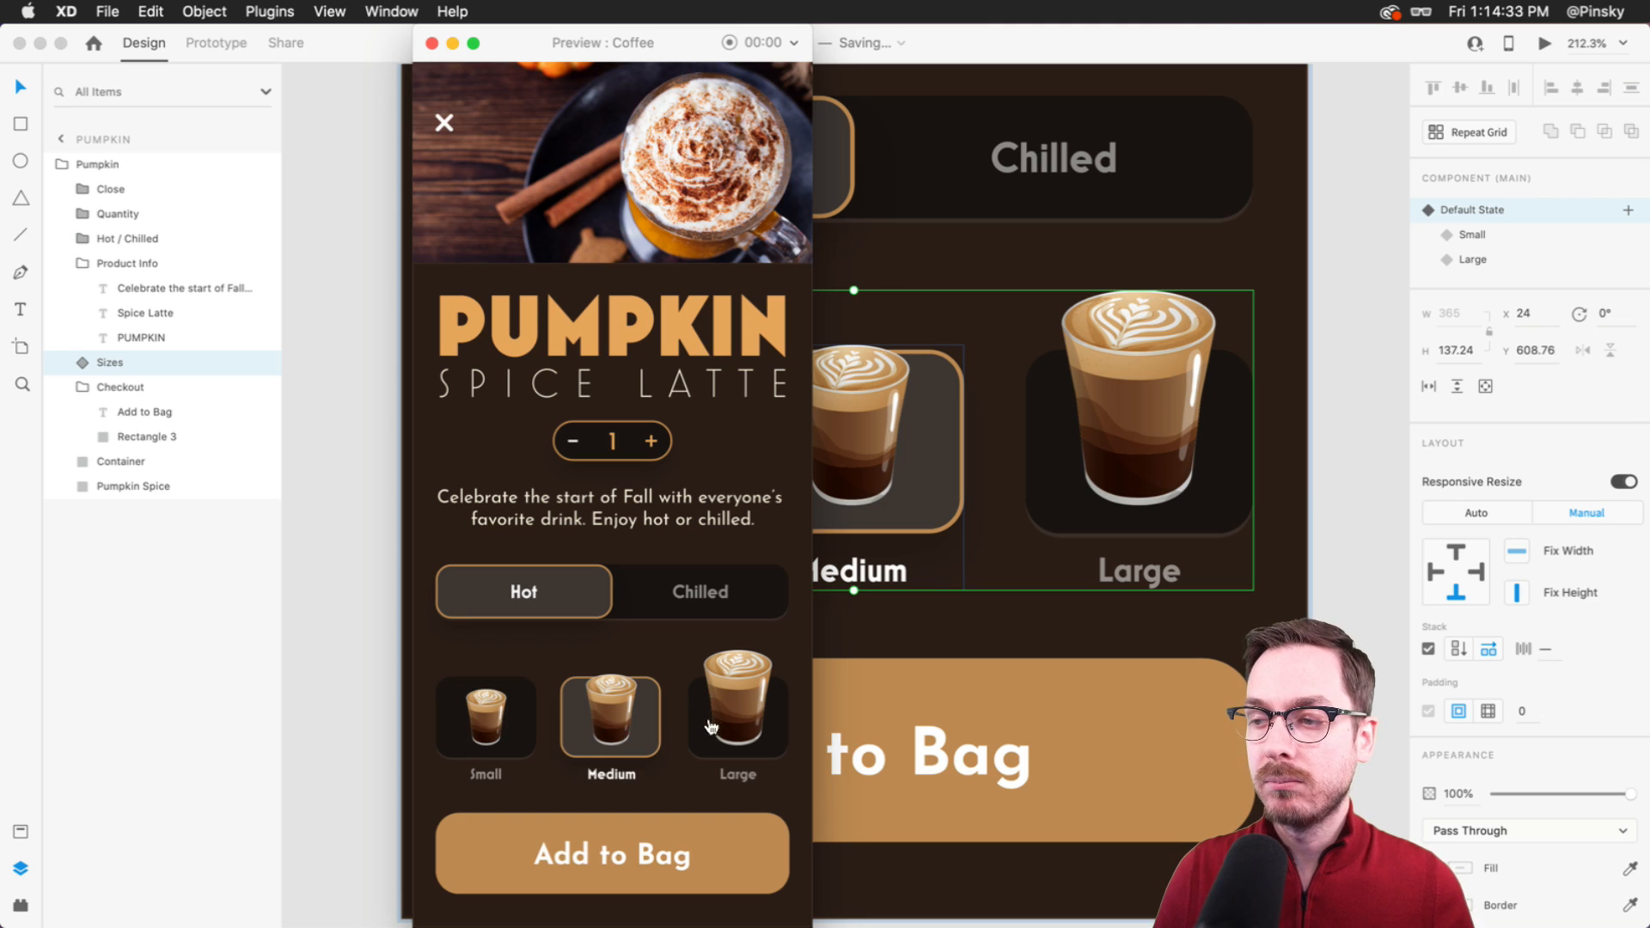
left_click(758, 720)
- Close the preview and return to Prototype mode with the Sizes component in its Default State
key("super+w")
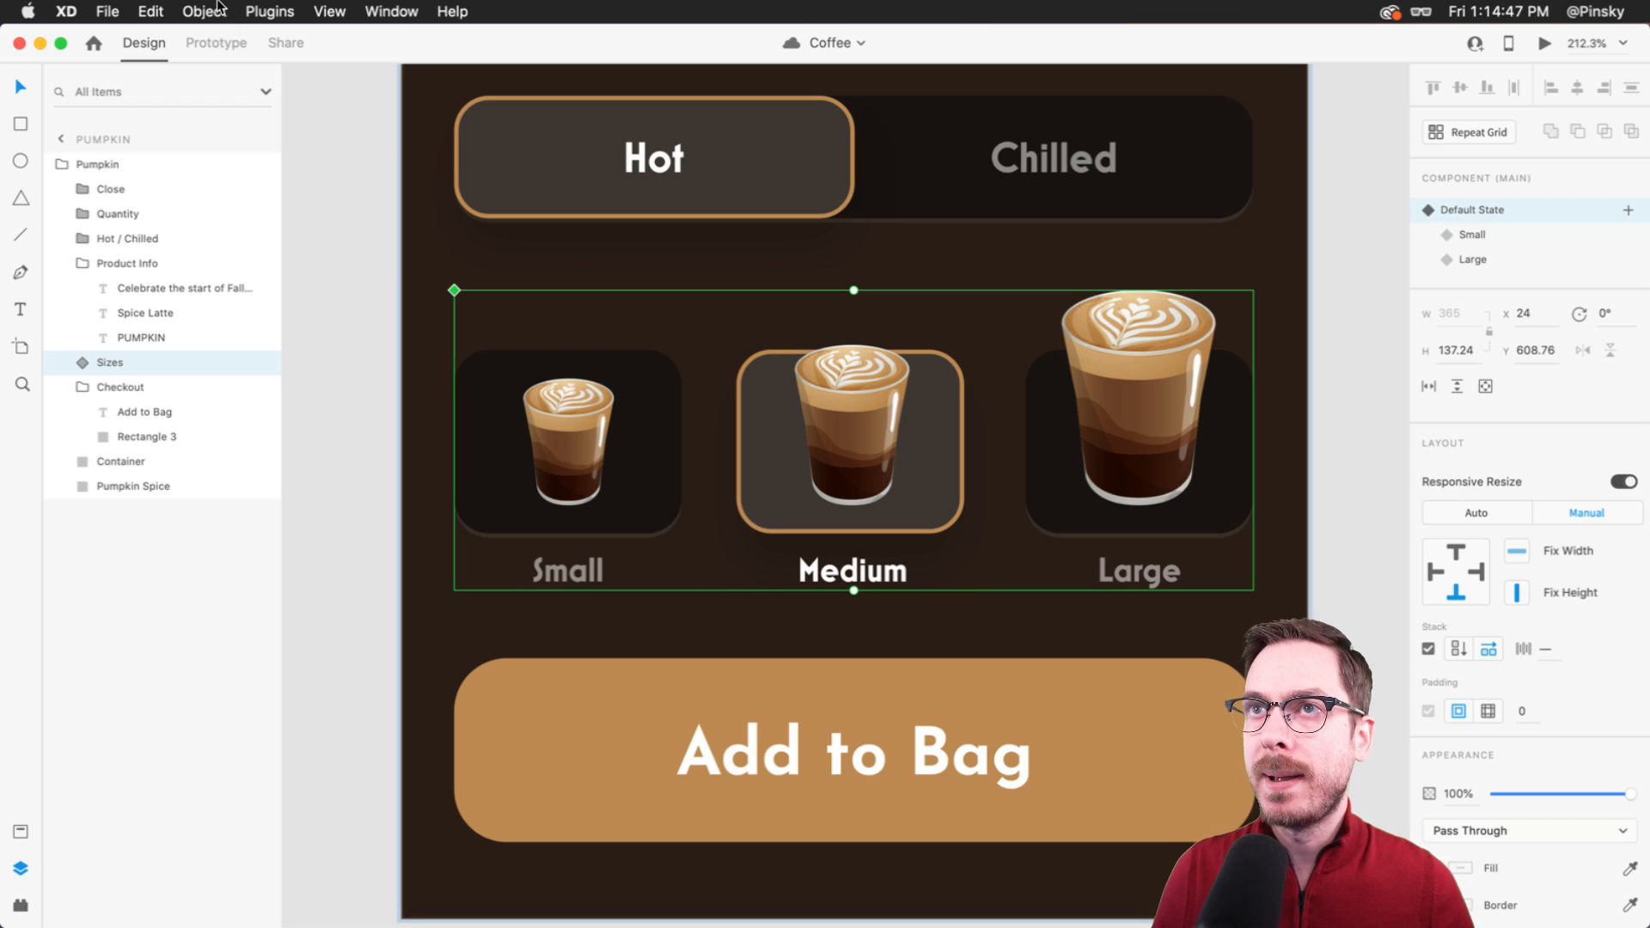
left_click(214, 44)
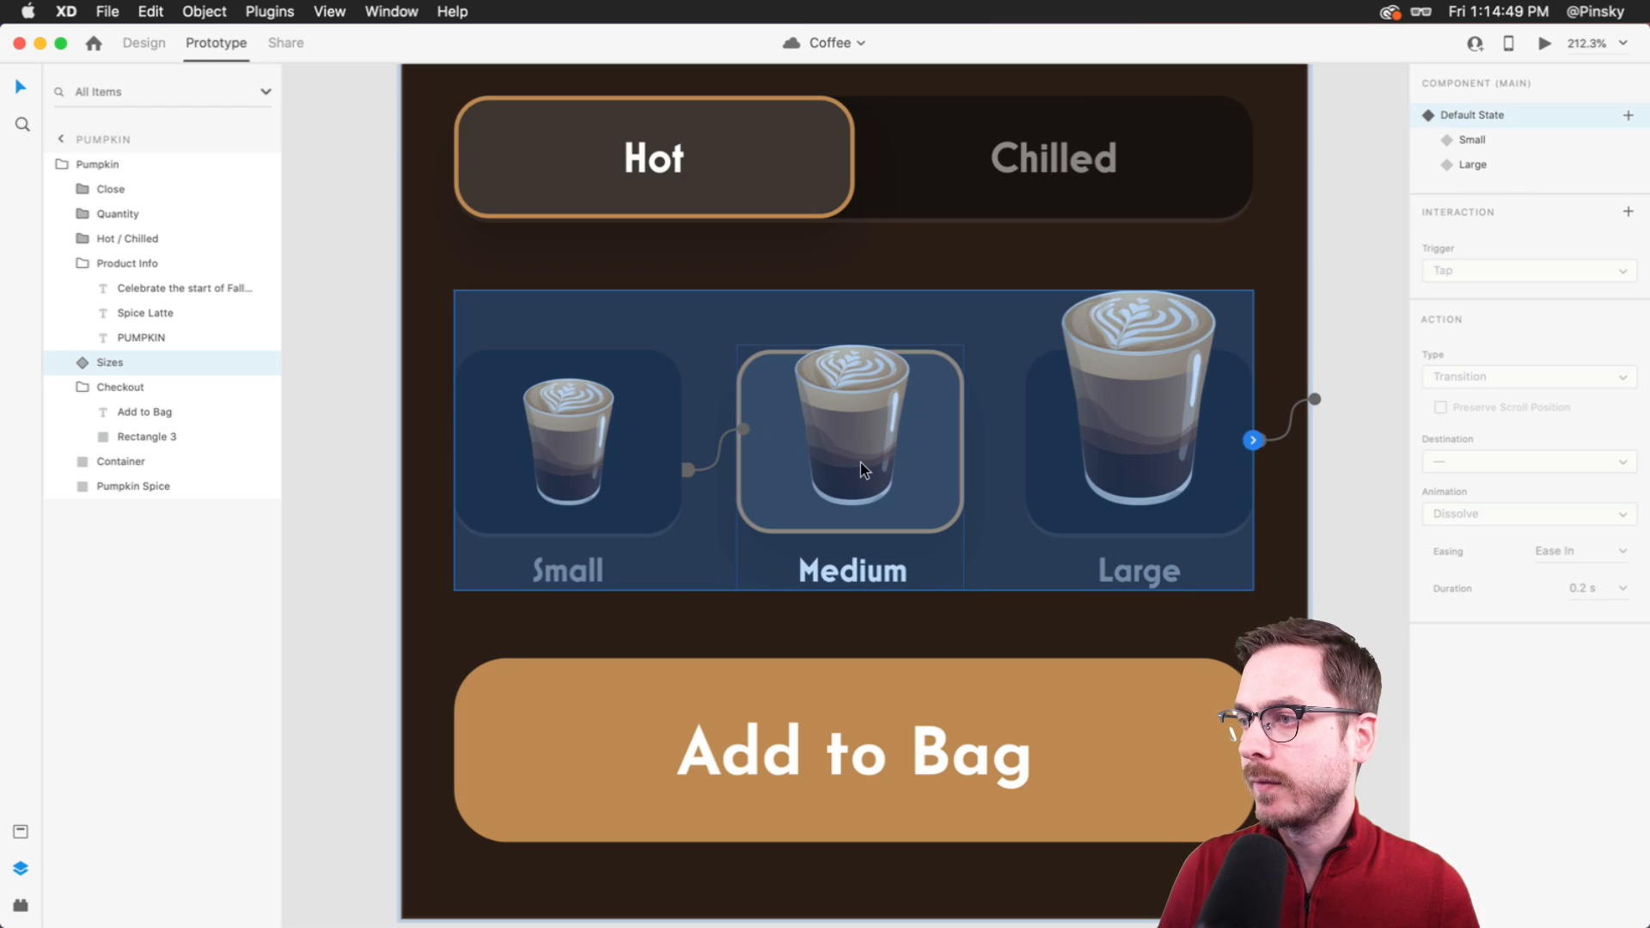
- In the Sizes component's Default State, try Auto-Animate as the action type for the Small option's tap interaction
left_click(732, 436)
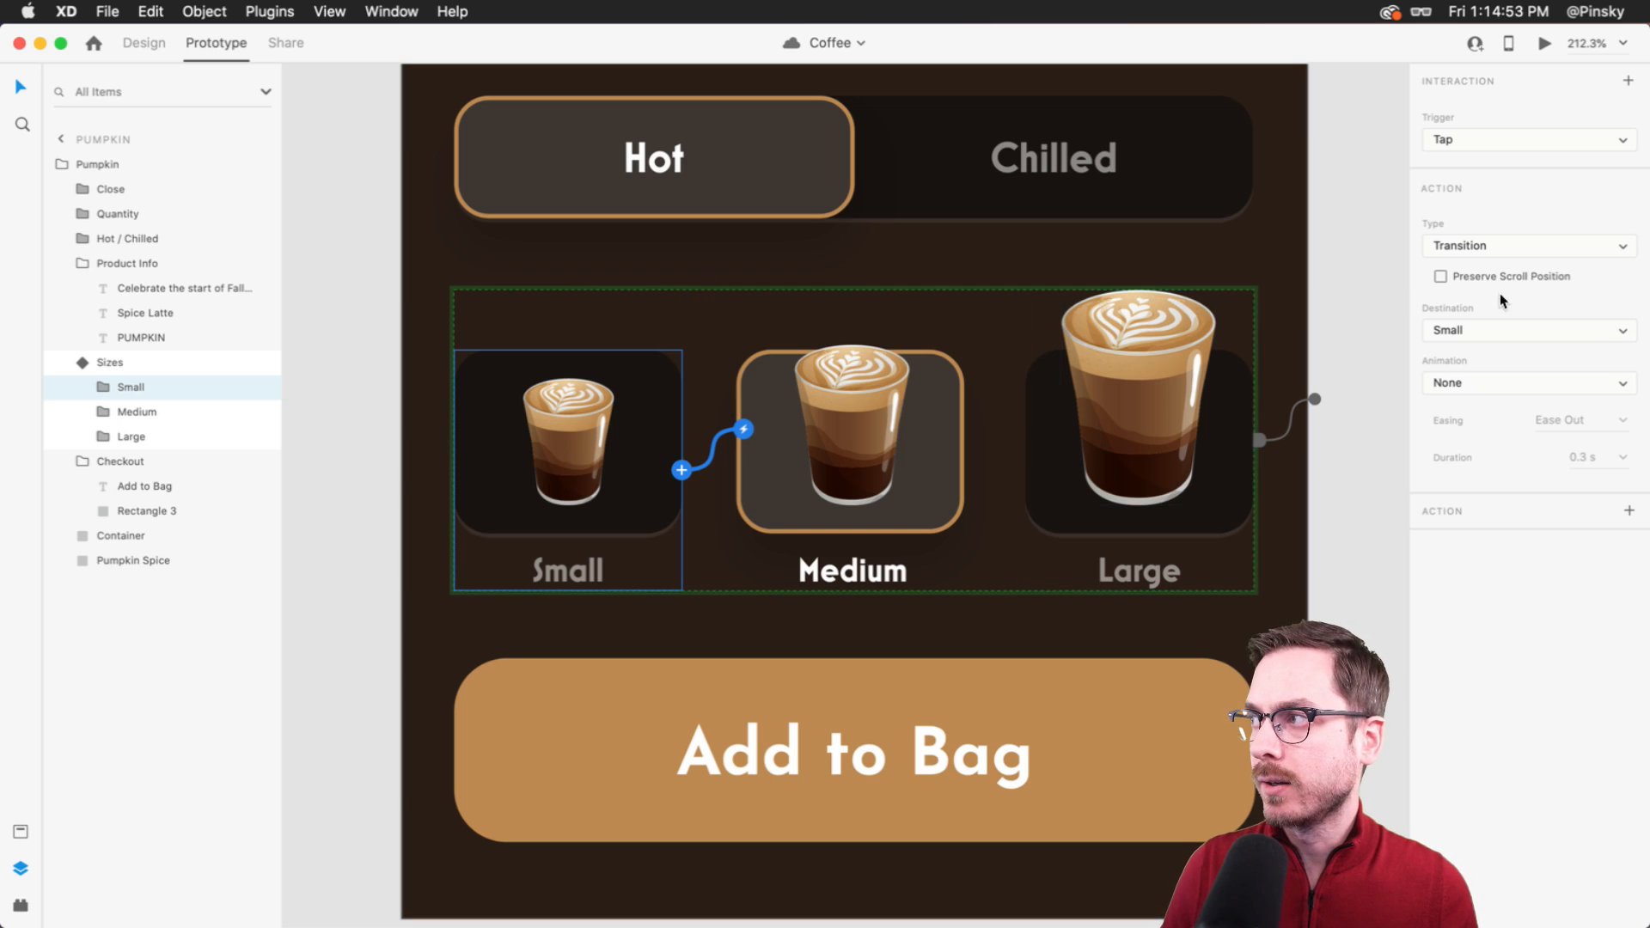
left_click(1470, 252)
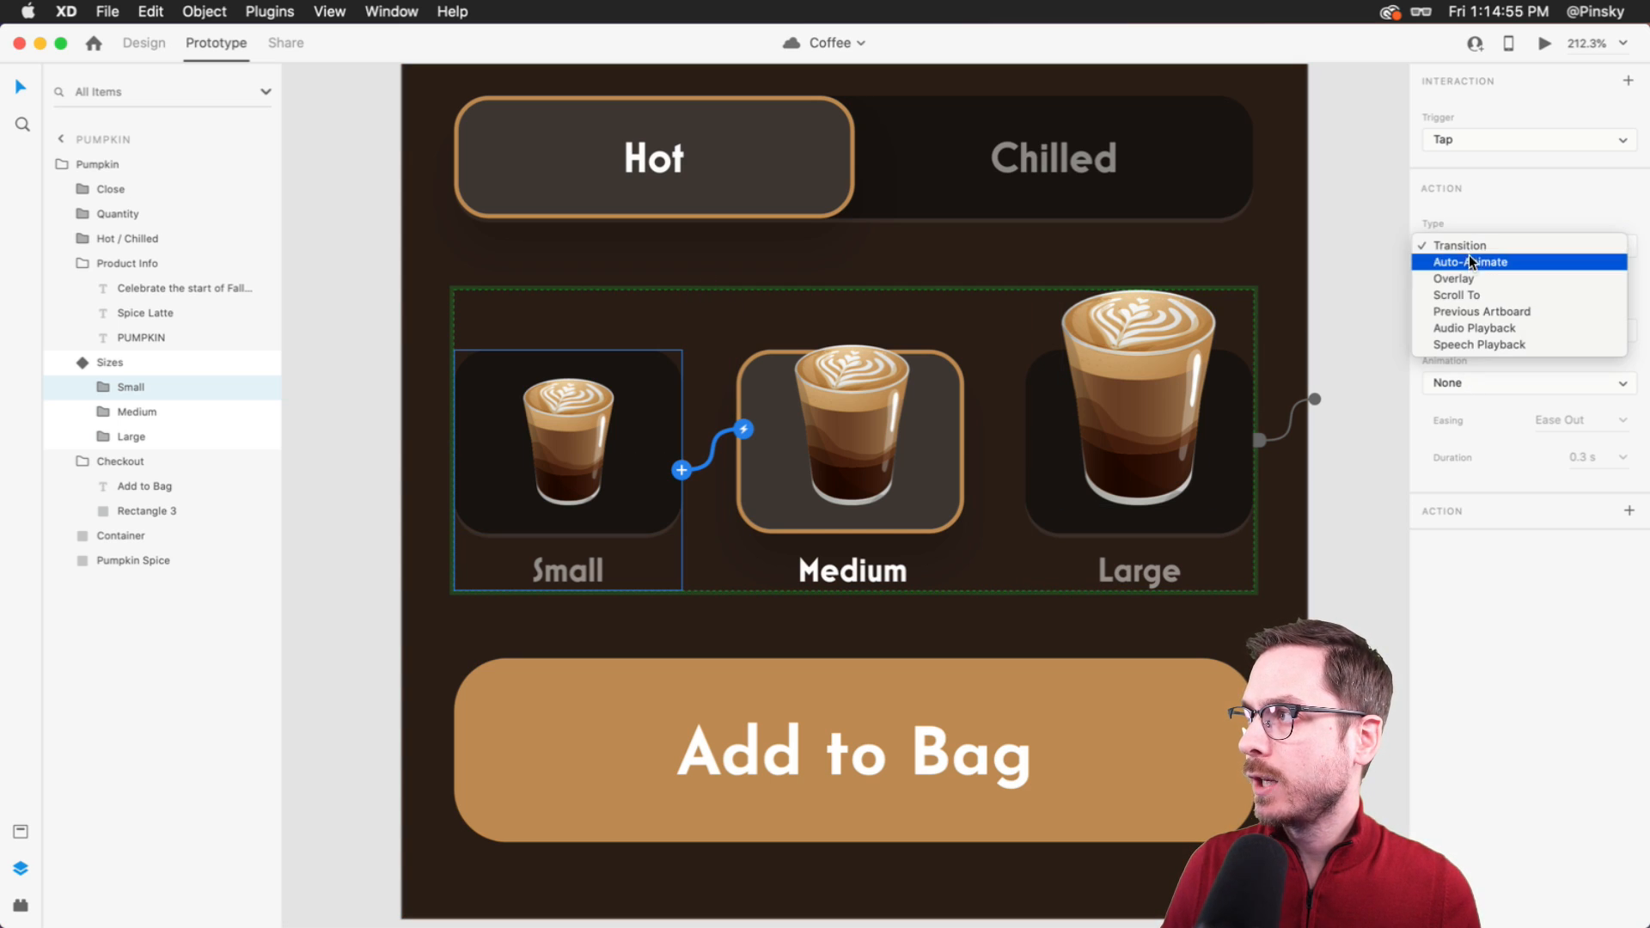
left_click(1471, 261)
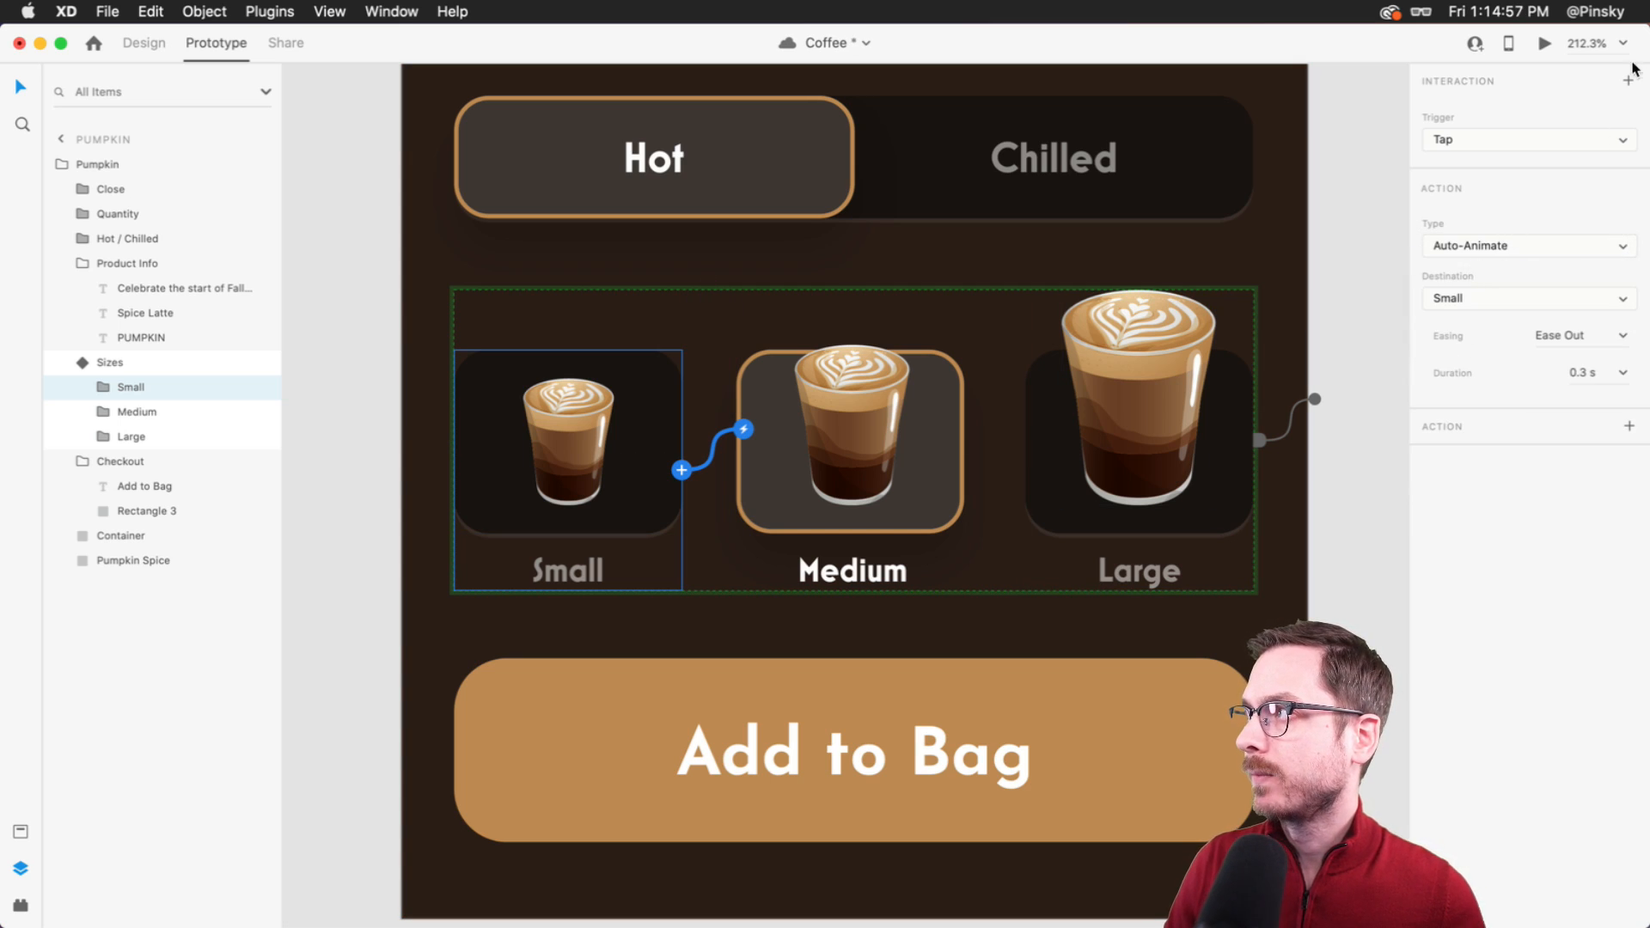
- Preview the Auto-Animate switch from Medium to Small twice and close the preview
left_click(1544, 43)
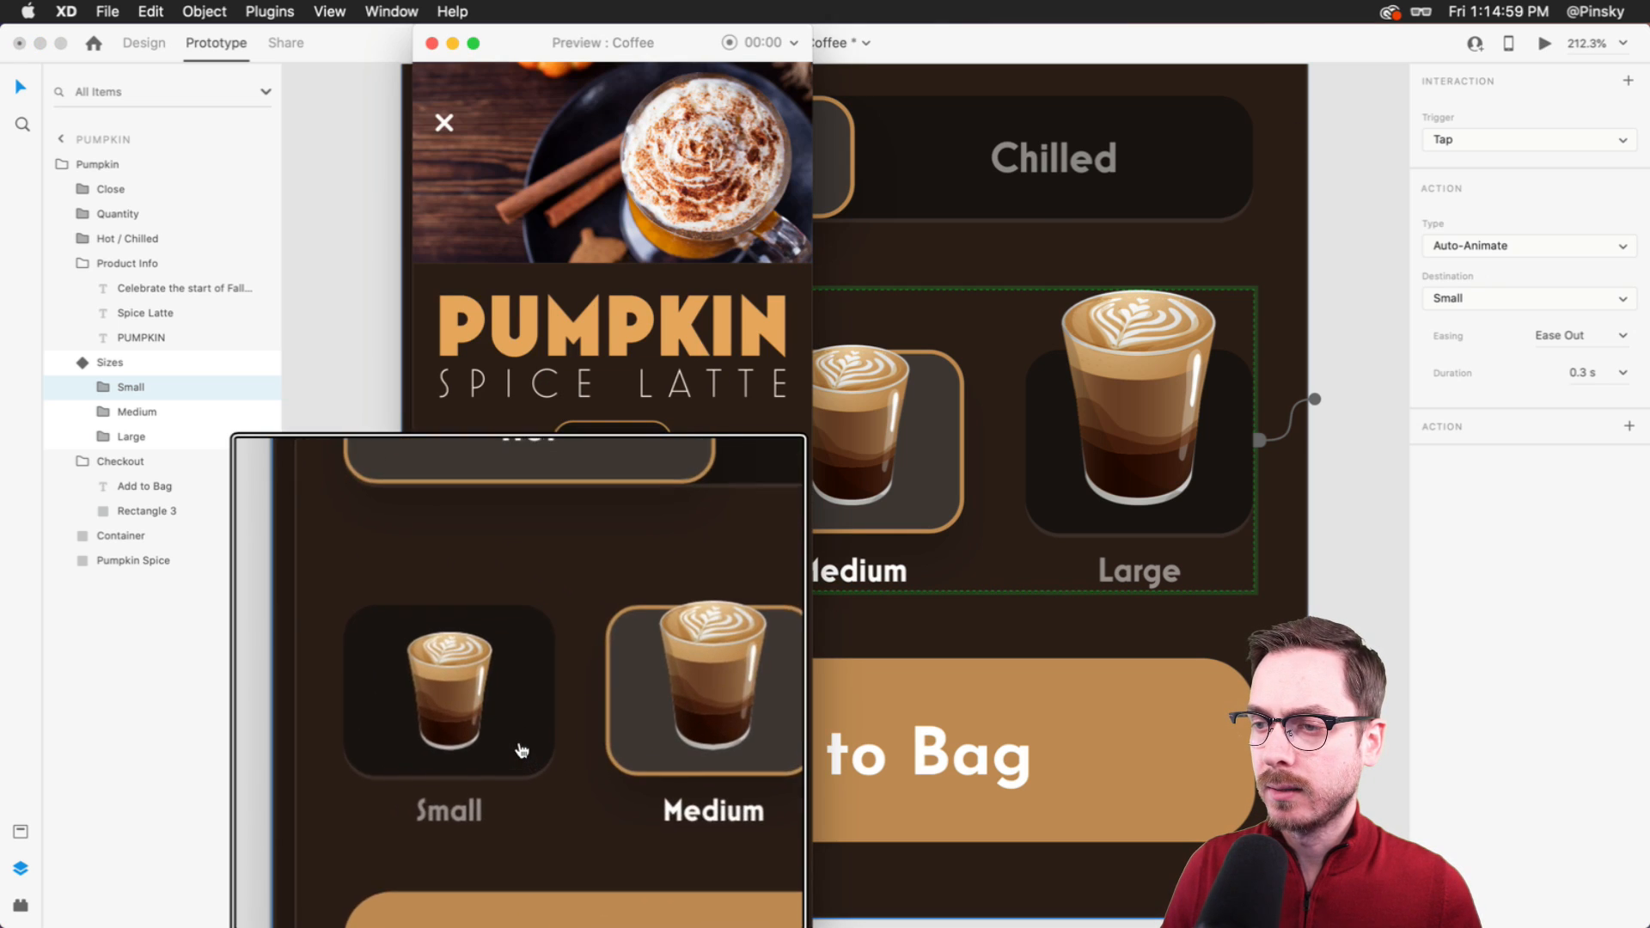
left_click(520, 749)
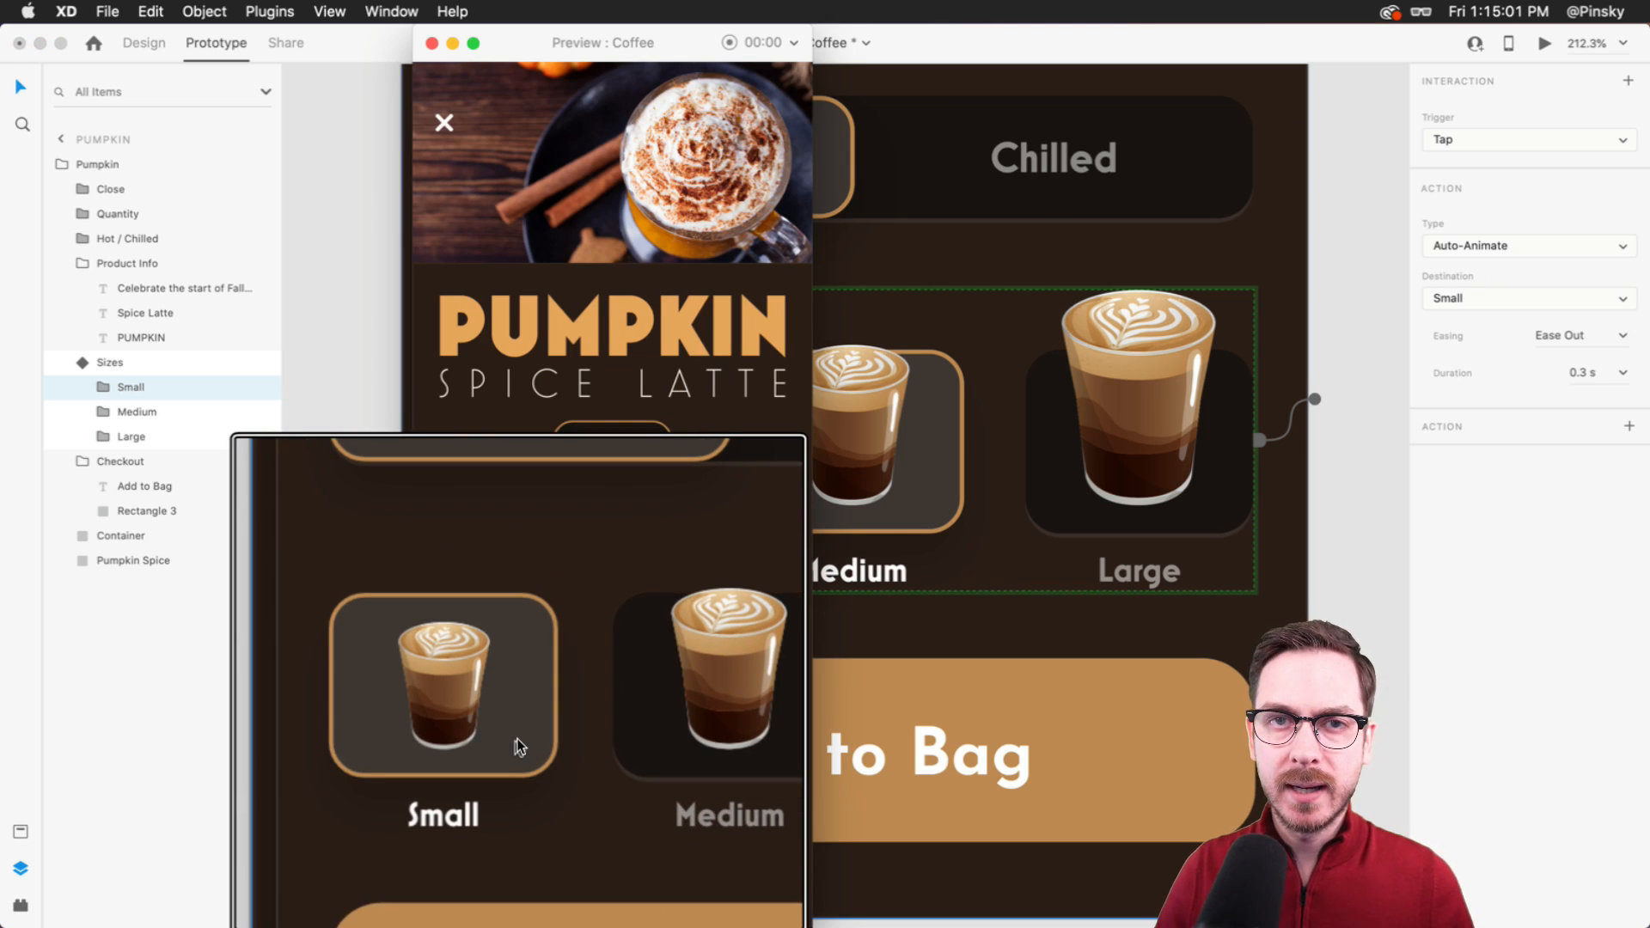
key("super+w")
key("super+Return")
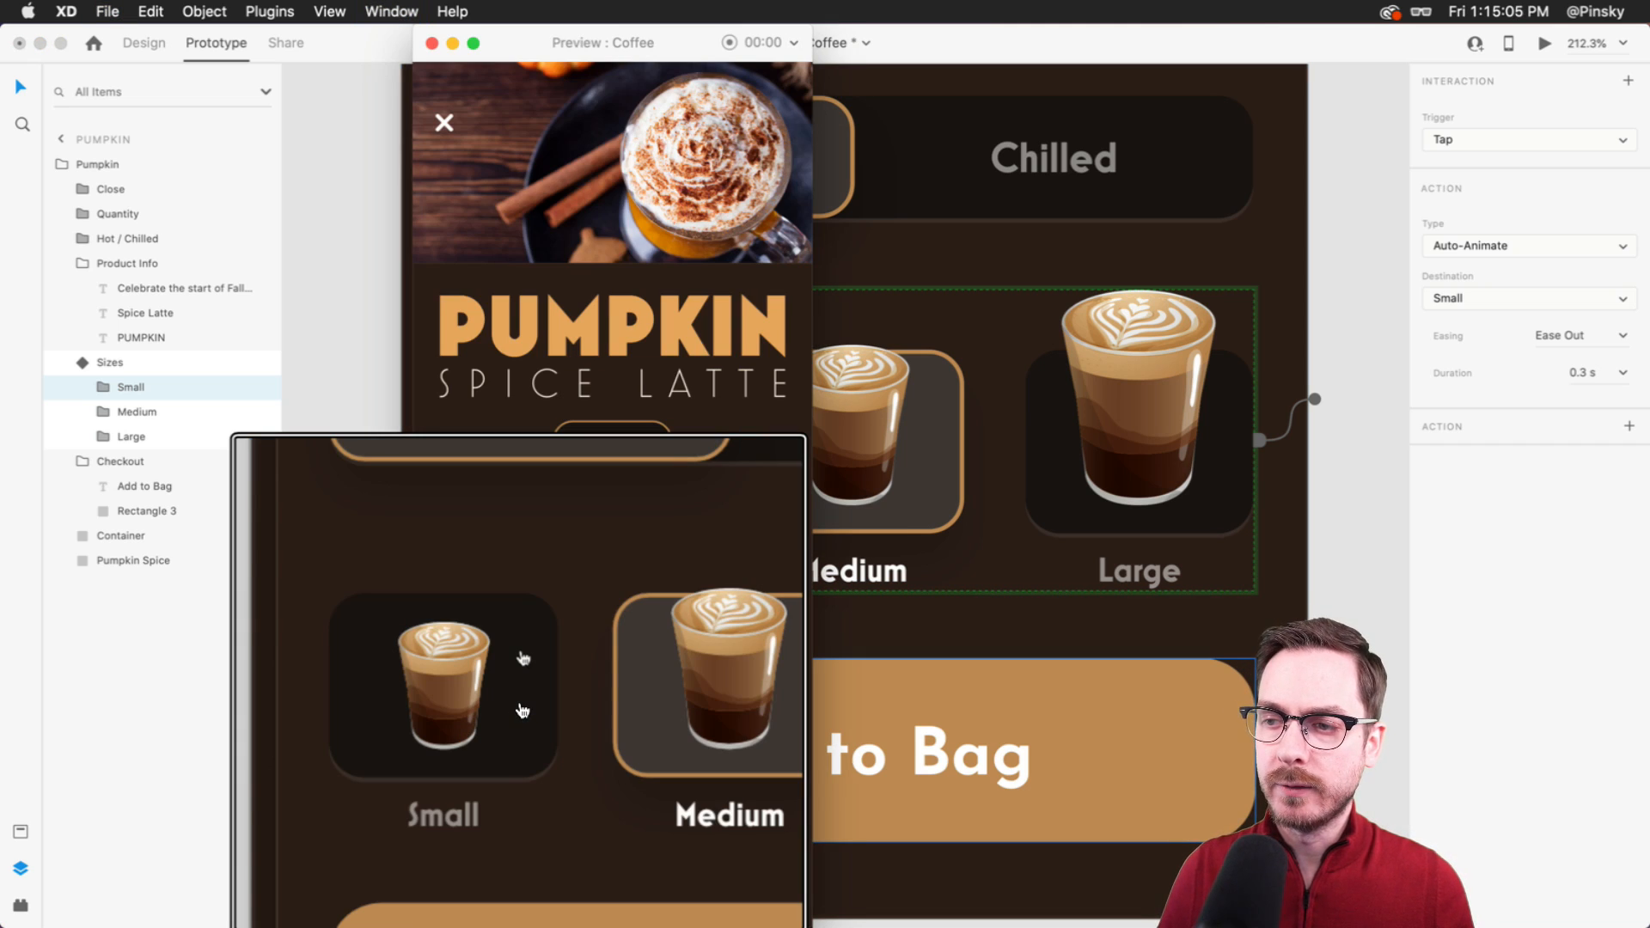
left_click(523, 709)
scroll(520, 699, "down", 3)
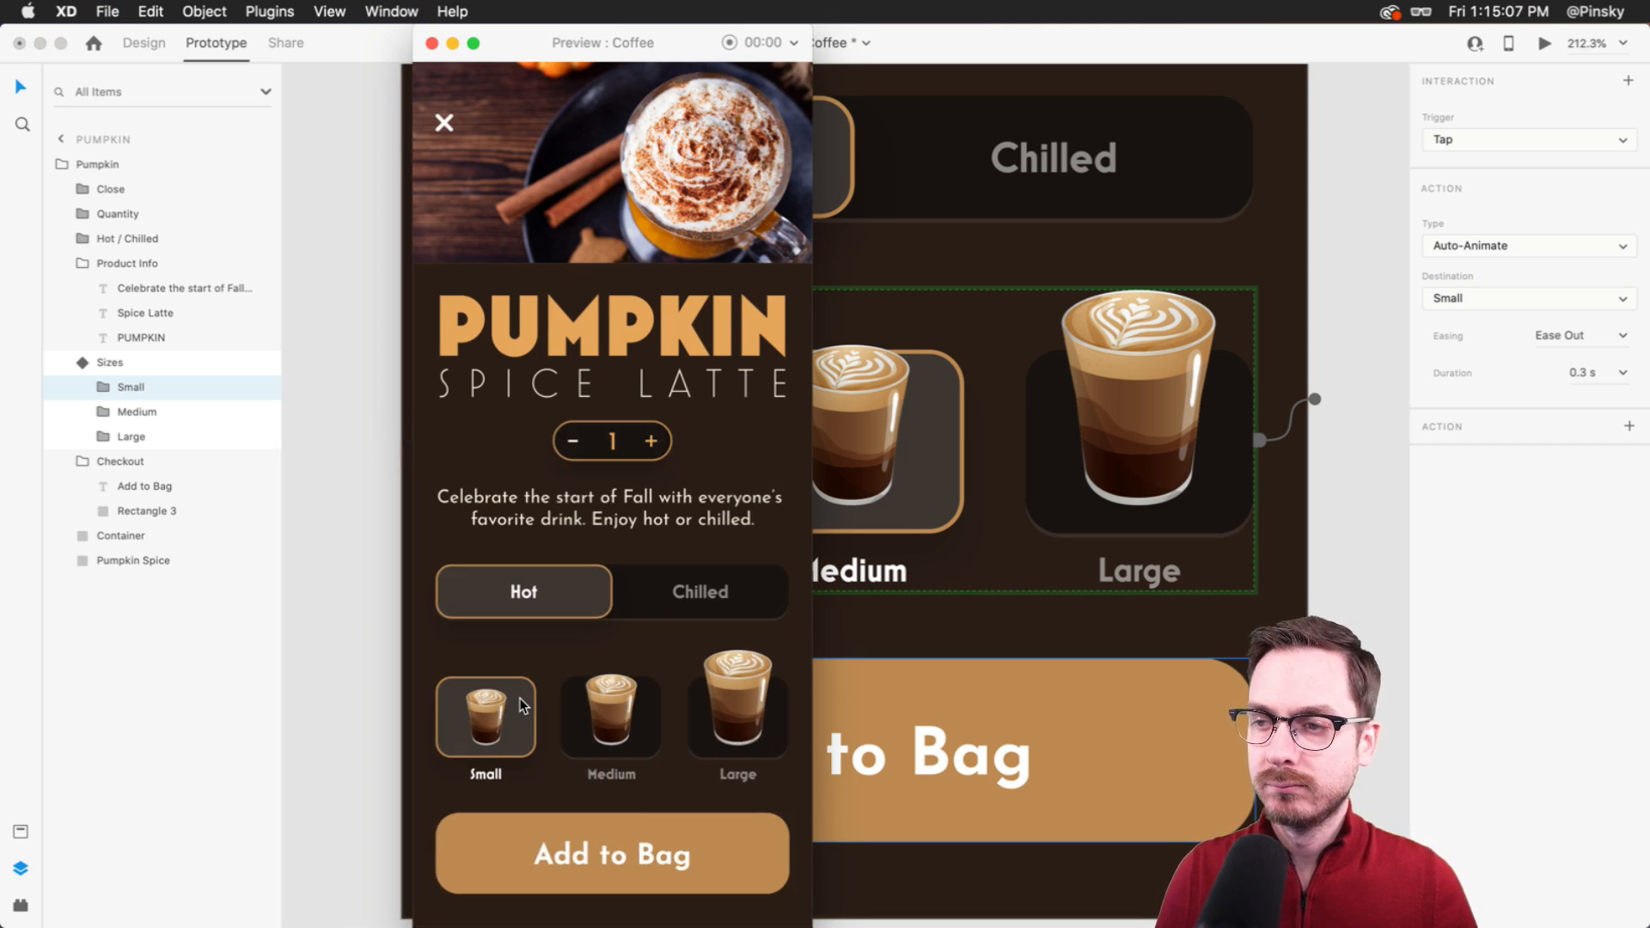
key("super+w")
- Return the Small option's tap action to Transition with its animation set to None
left_click(1470, 245)
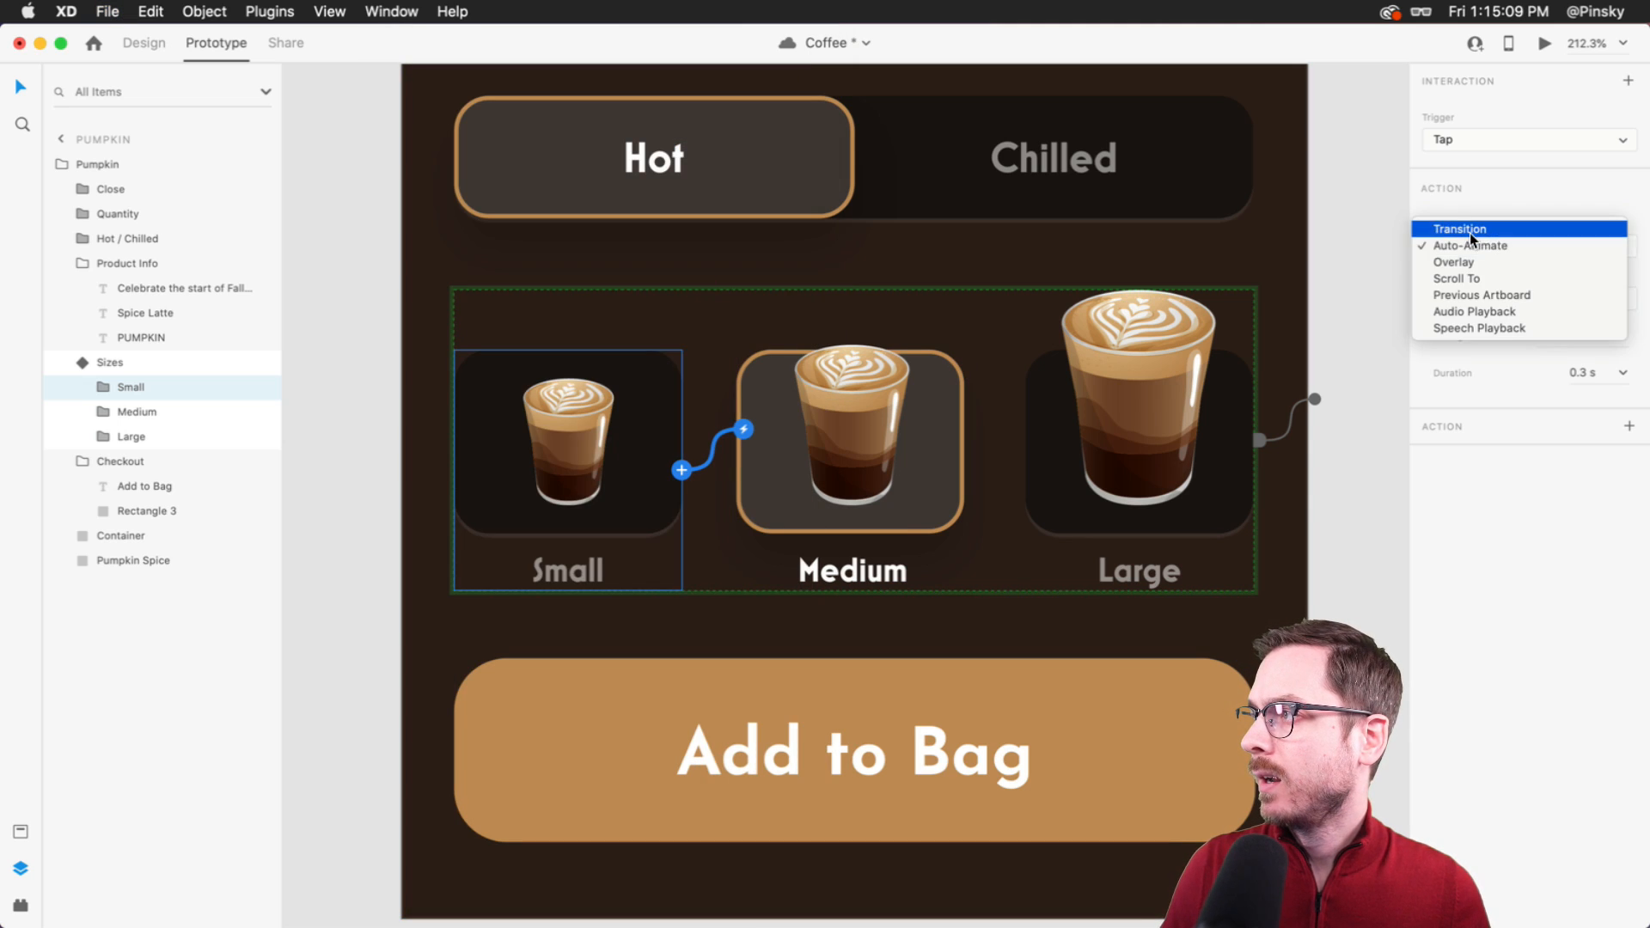
left_click(1465, 228)
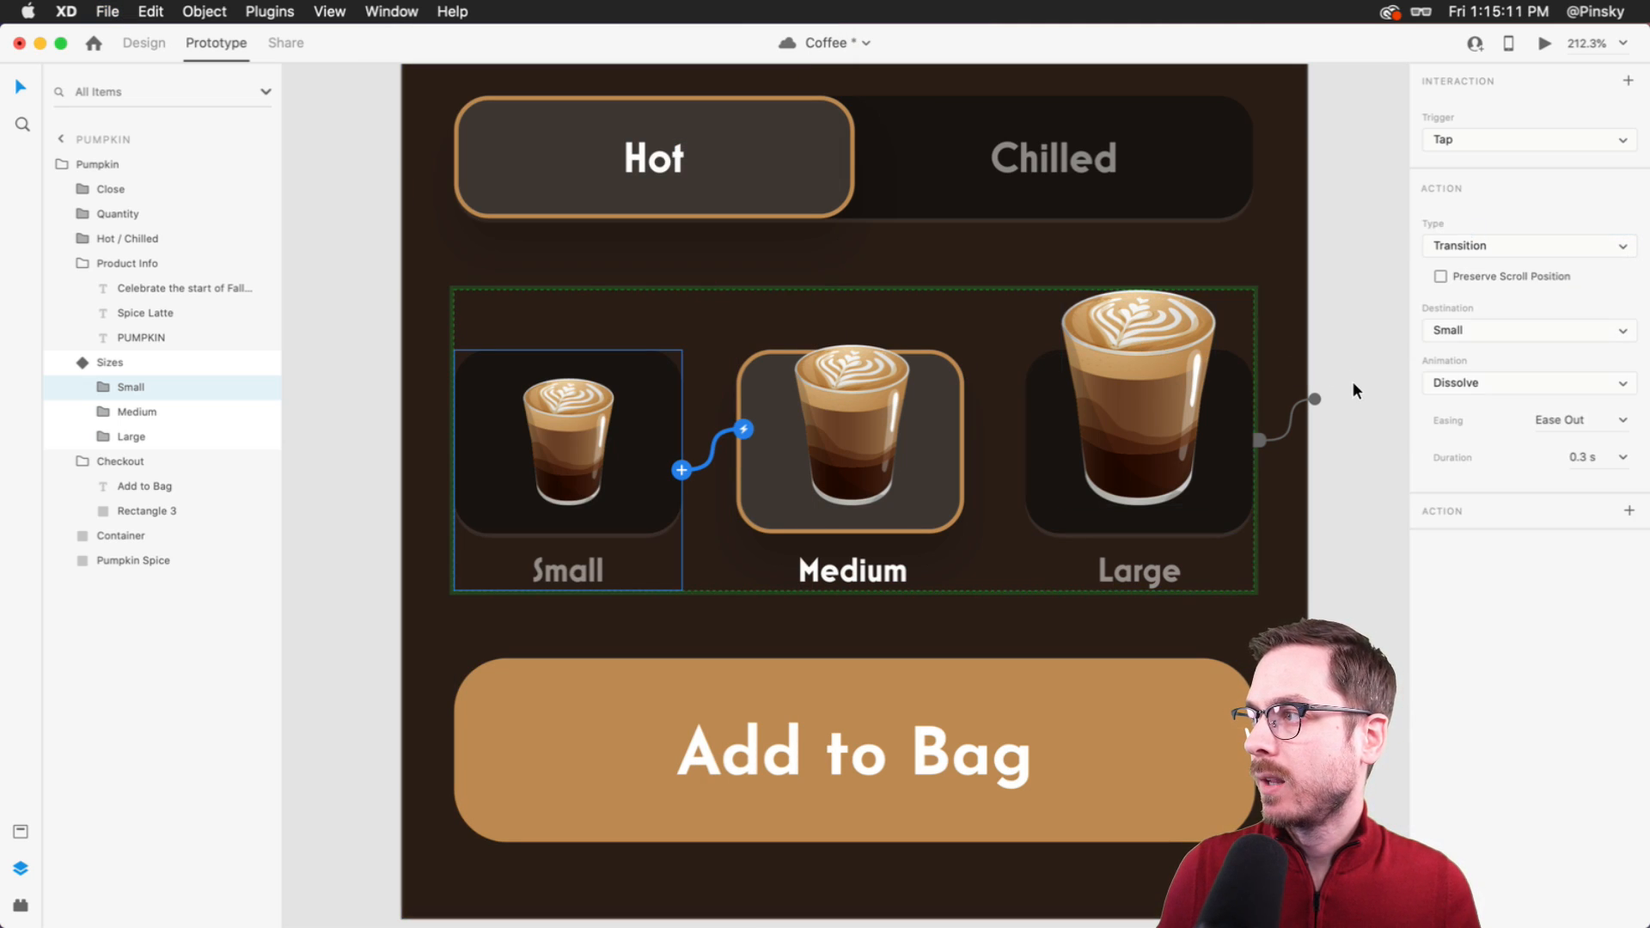
left_click(1453, 386)
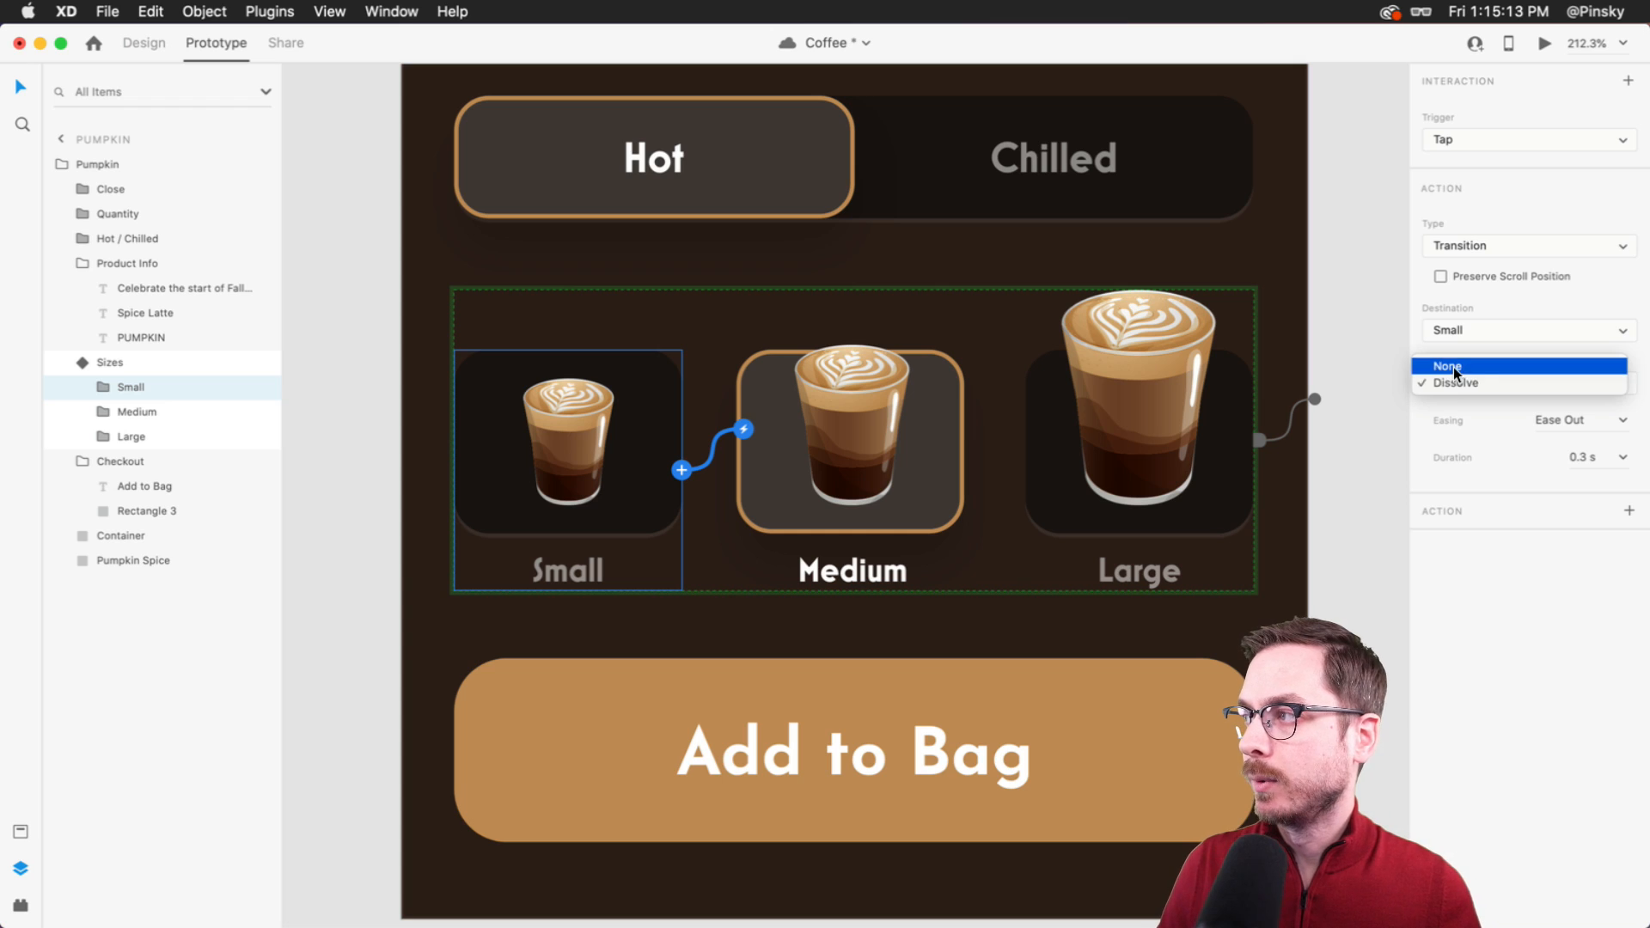
left_click(1457, 367)
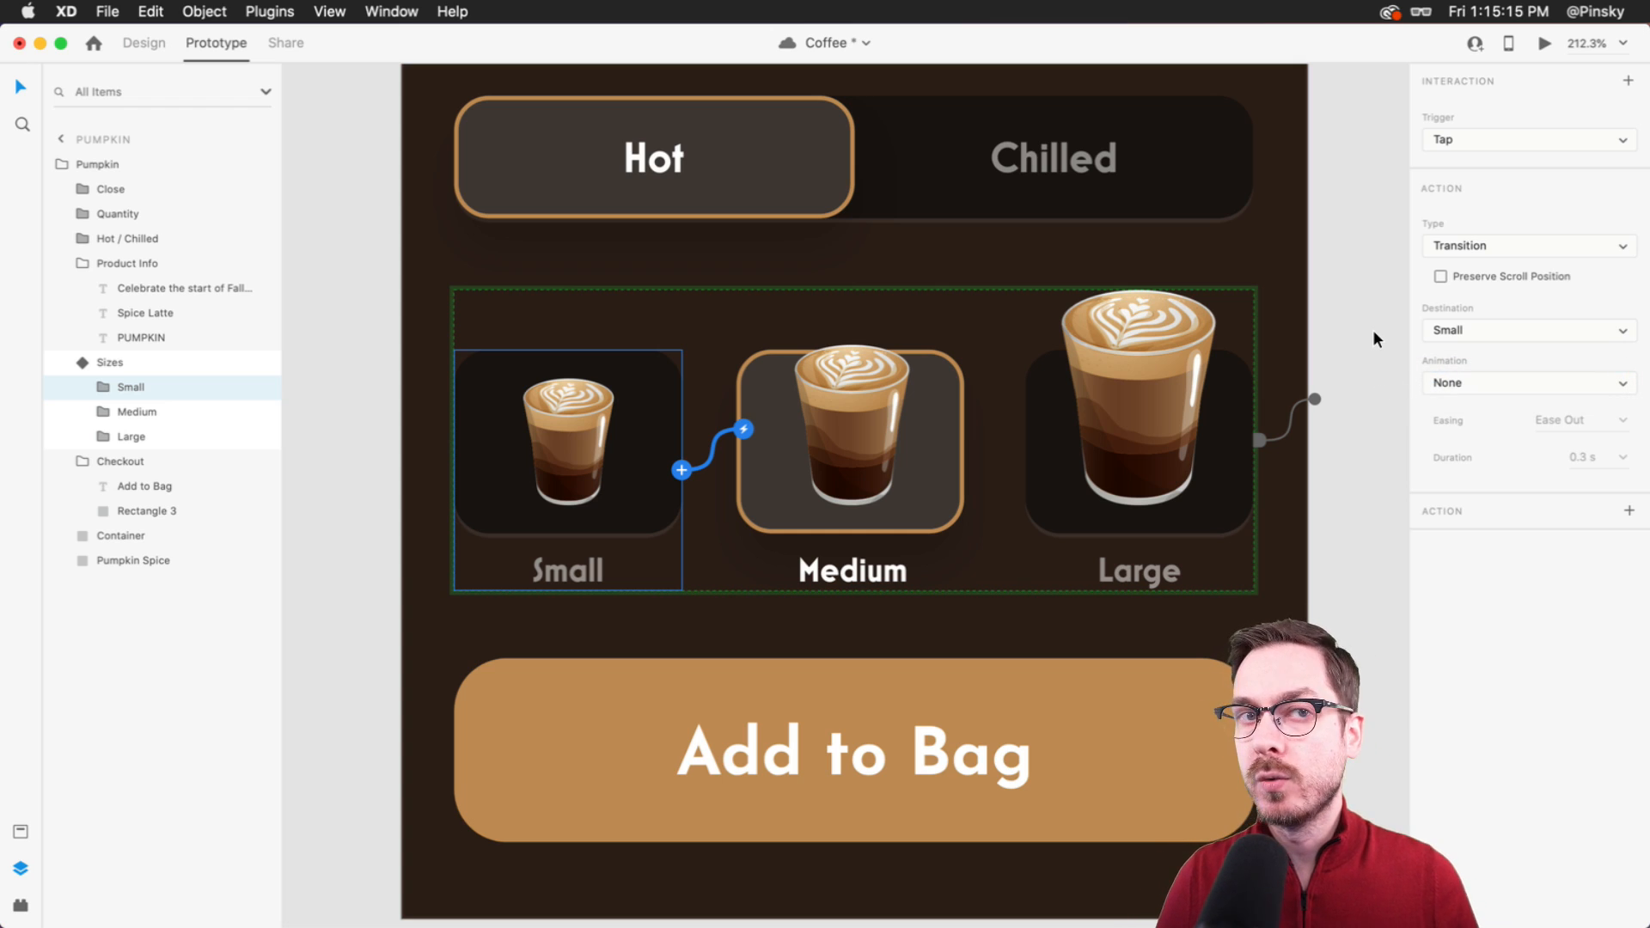
- Switch to Design mode and expand the Quantity group of the Pumpkin Spice Latte screen
scroll(1373, 338, "up", 3)
left_click(726, 305)
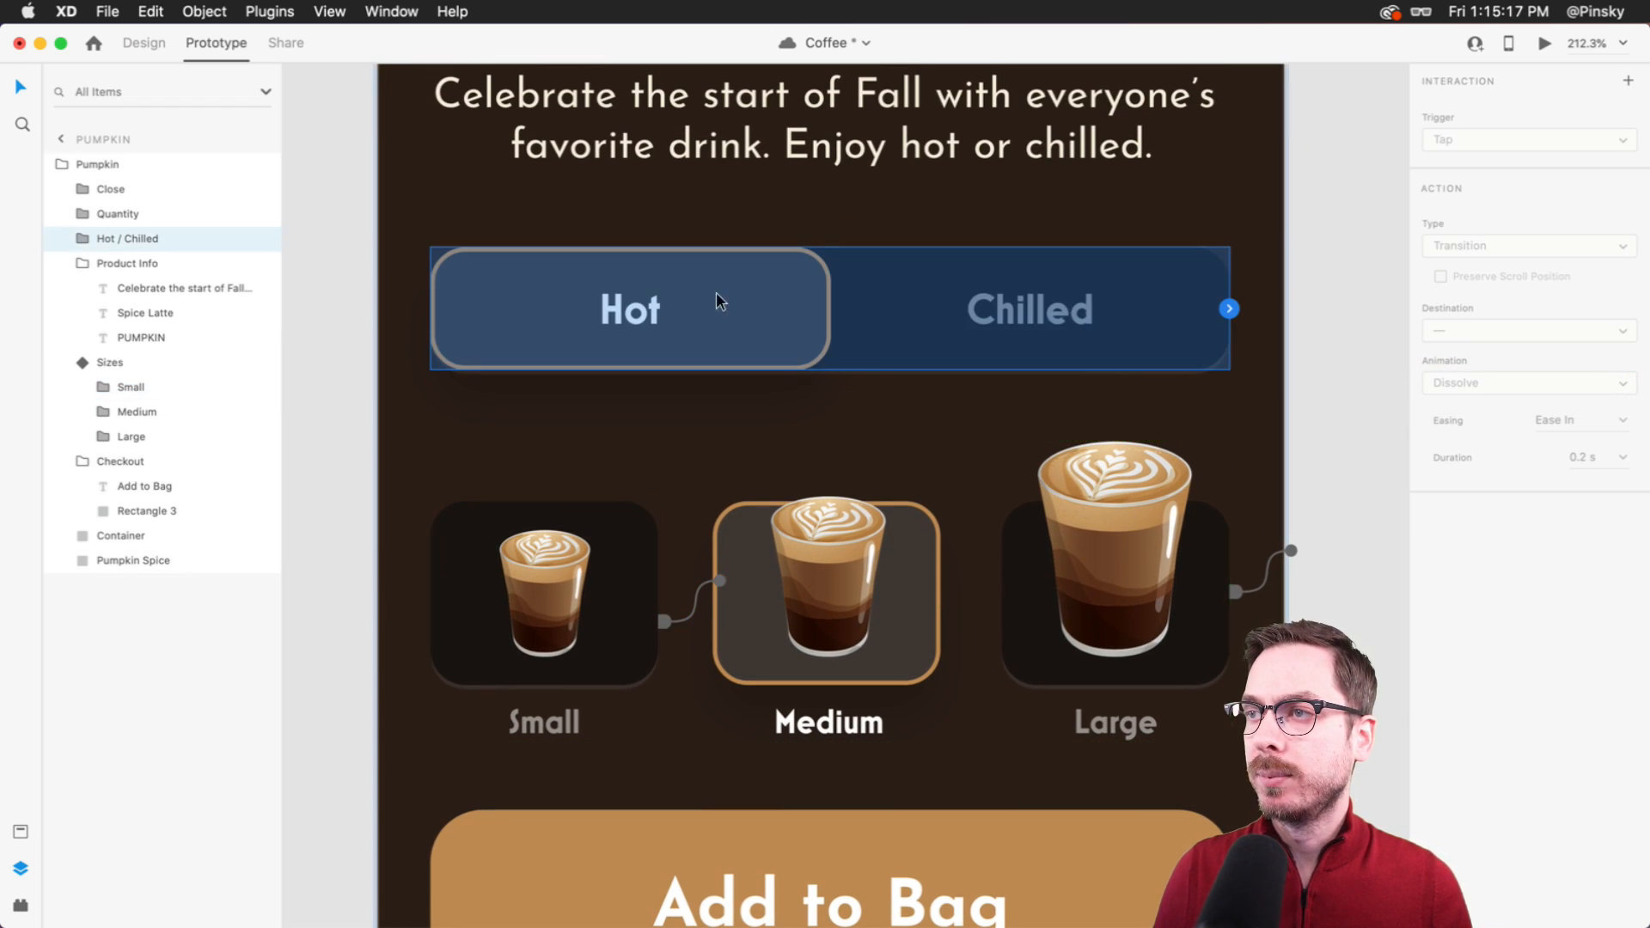
left_click(128, 34)
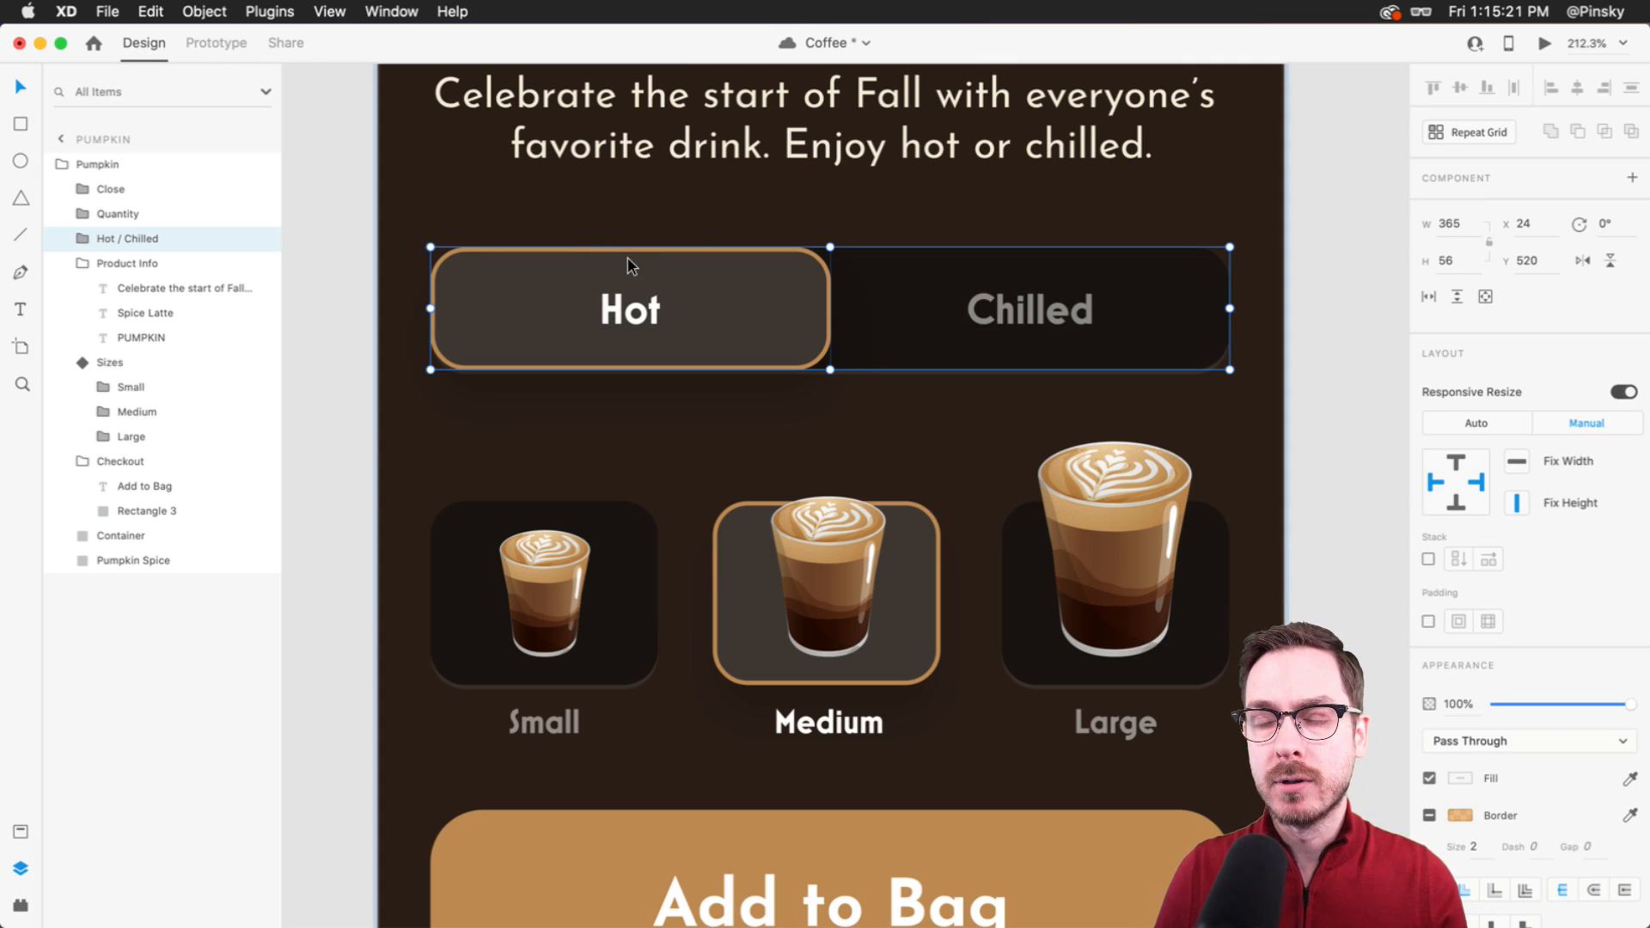
scroll(867, 275, "up", 3)
scroll(866, 275, "up", 1)
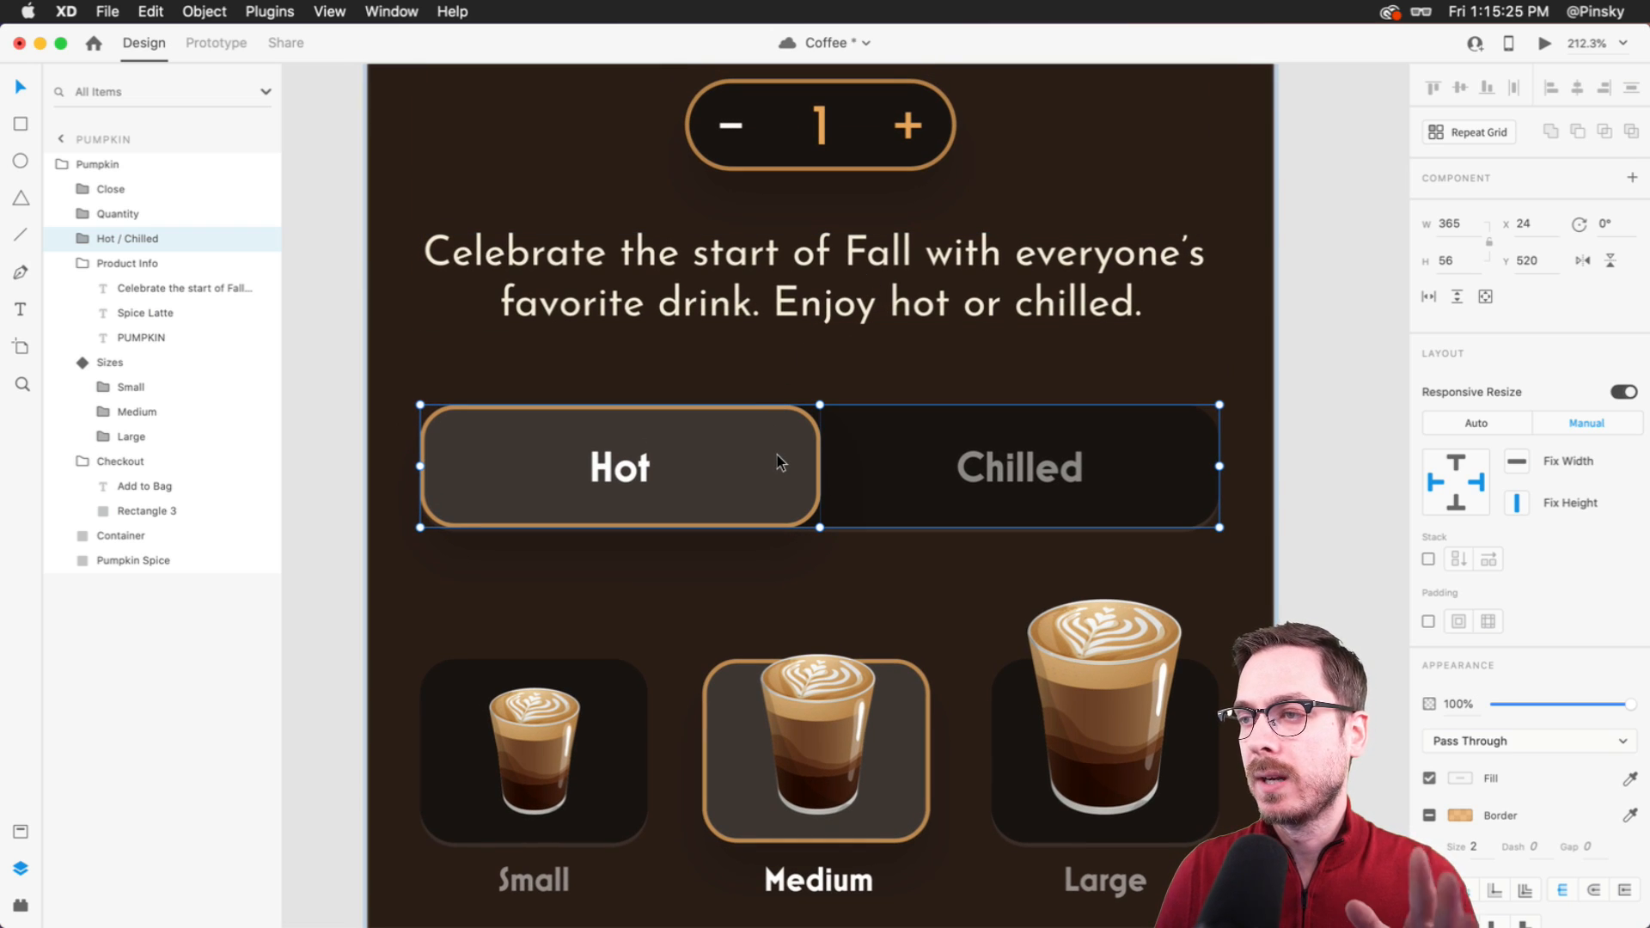
scroll(777, 456, "up", 8)
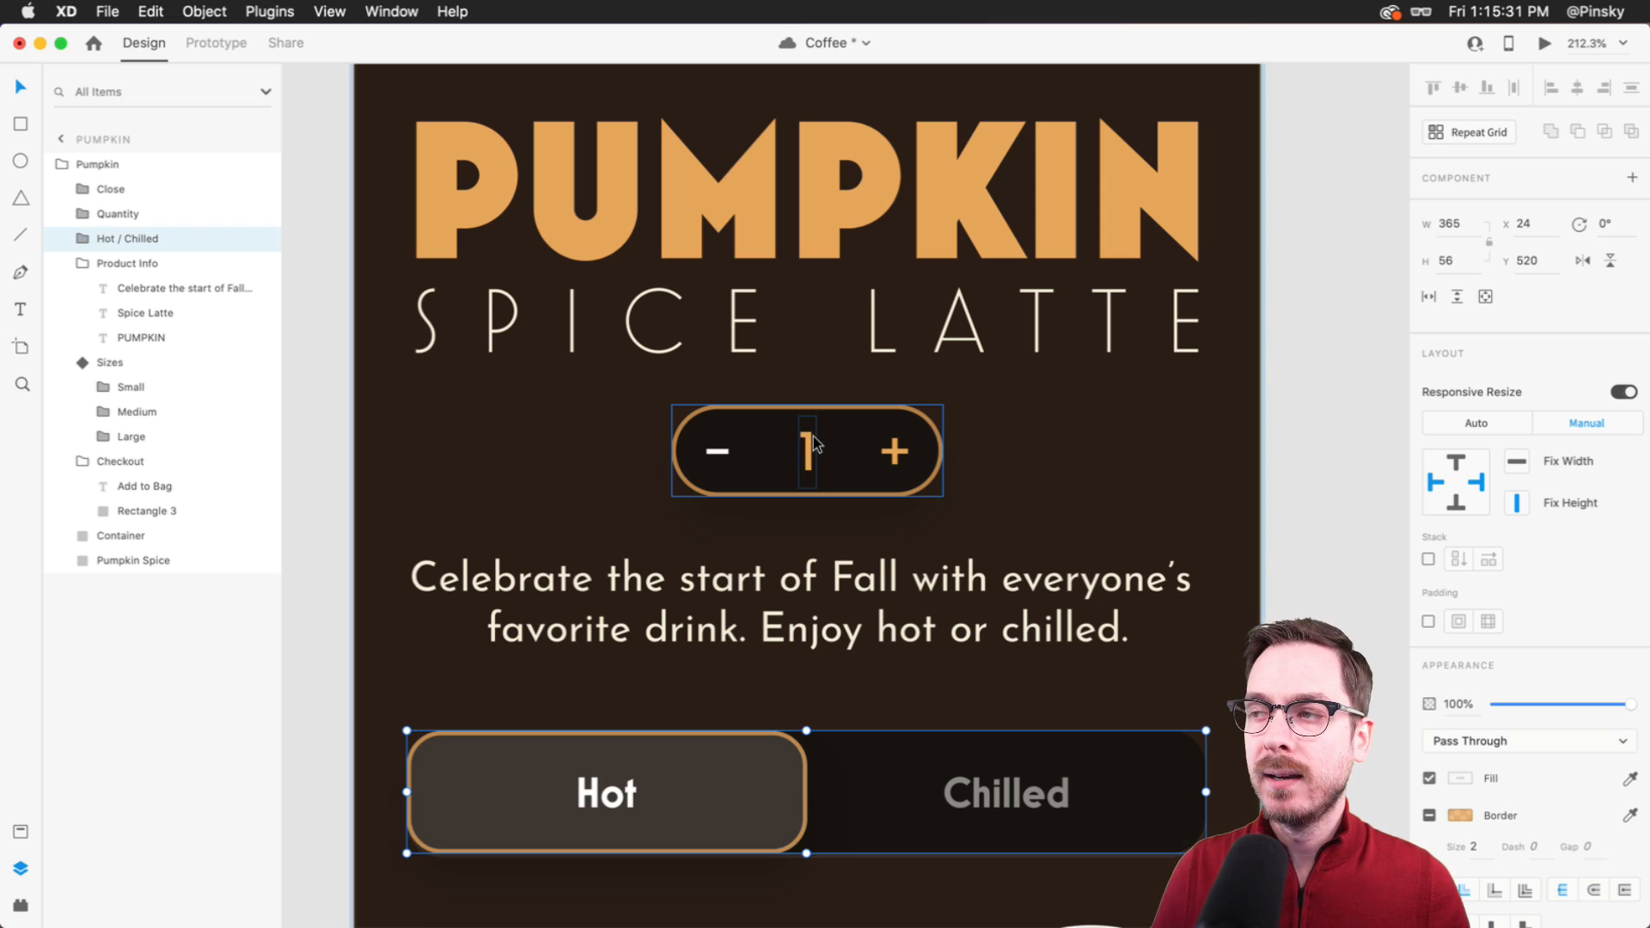
scroll(813, 435, "up", 5)
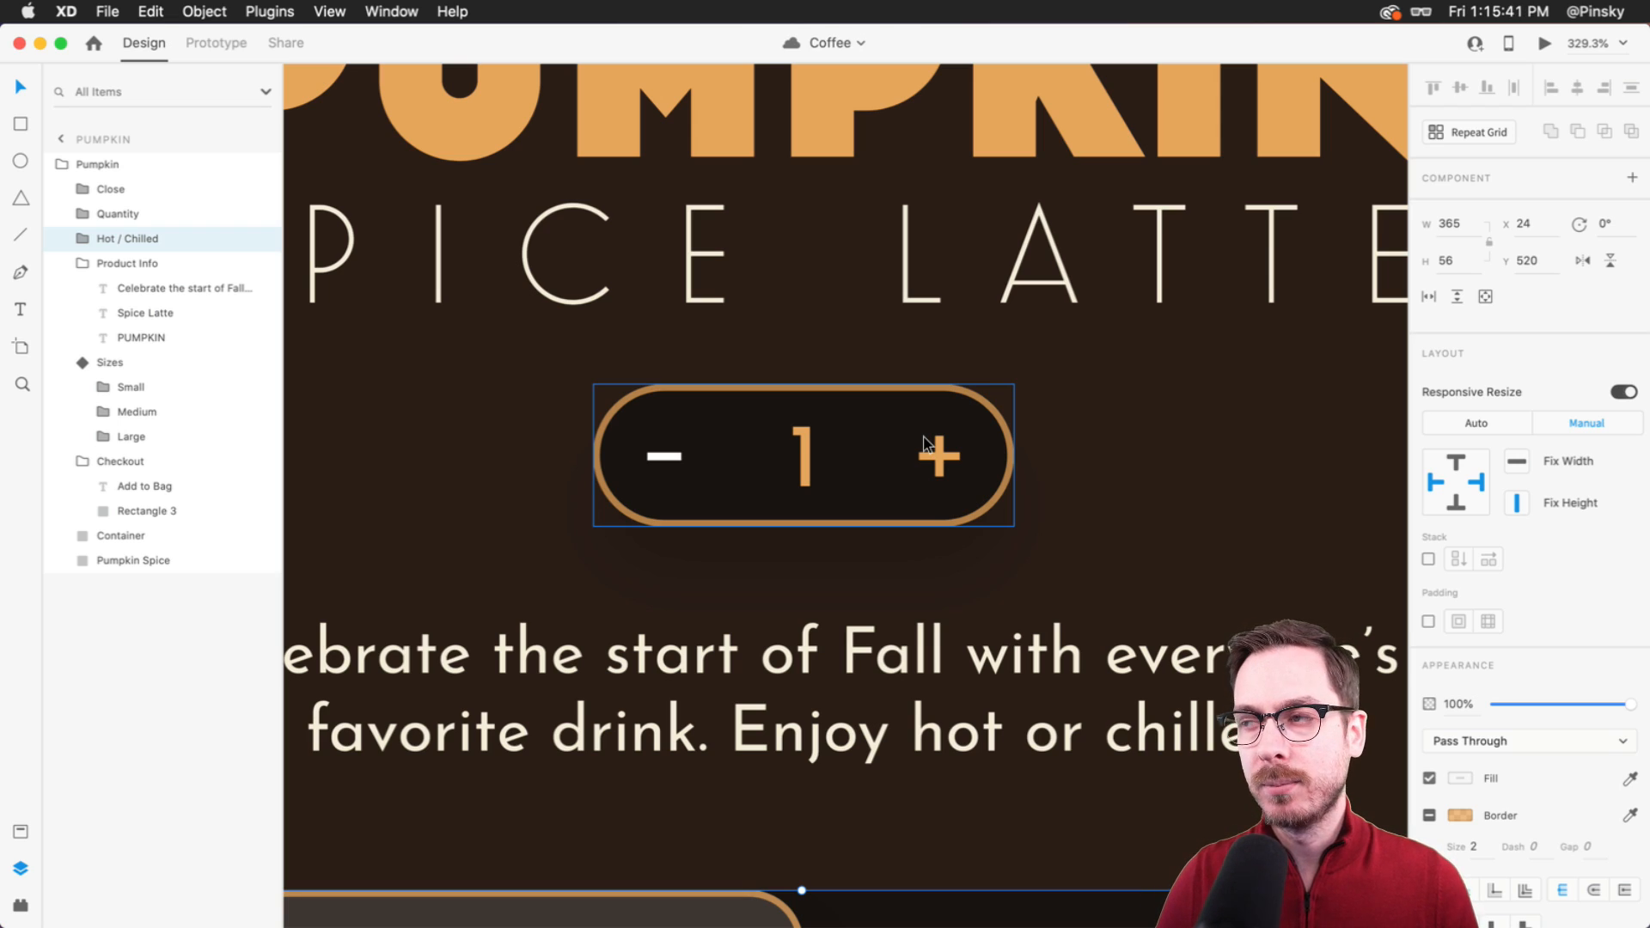
left_click(805, 444)
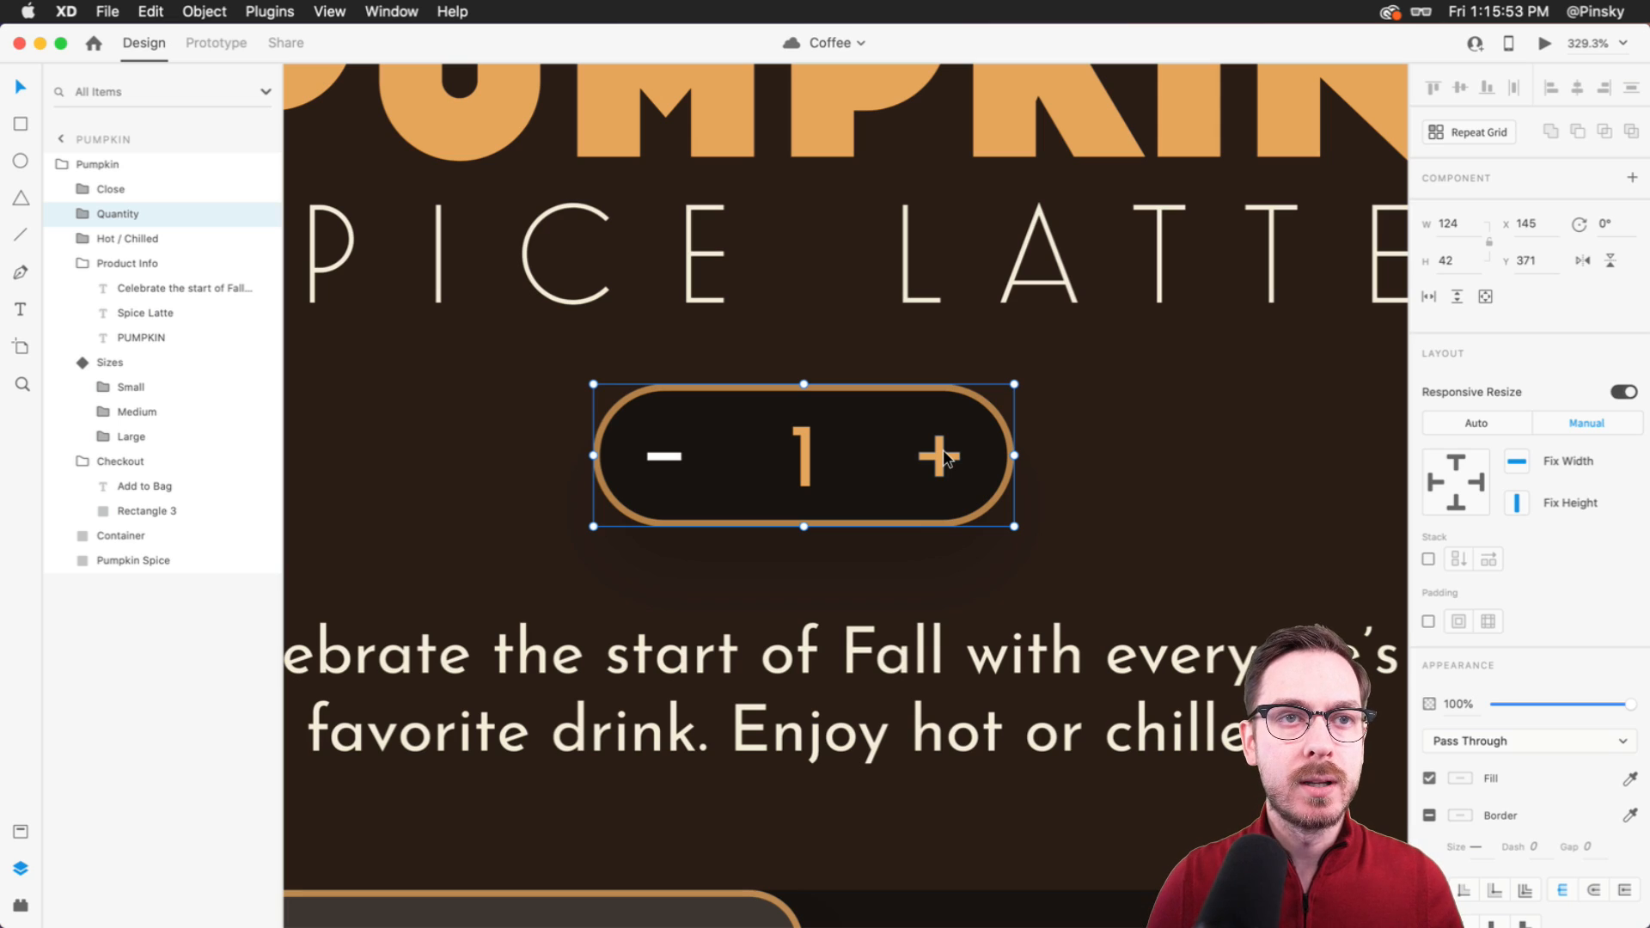
left_click(69, 213)
- Extend the quantity text with 2, 3 and 4, each on its own line below the 1
left_click(128, 242)
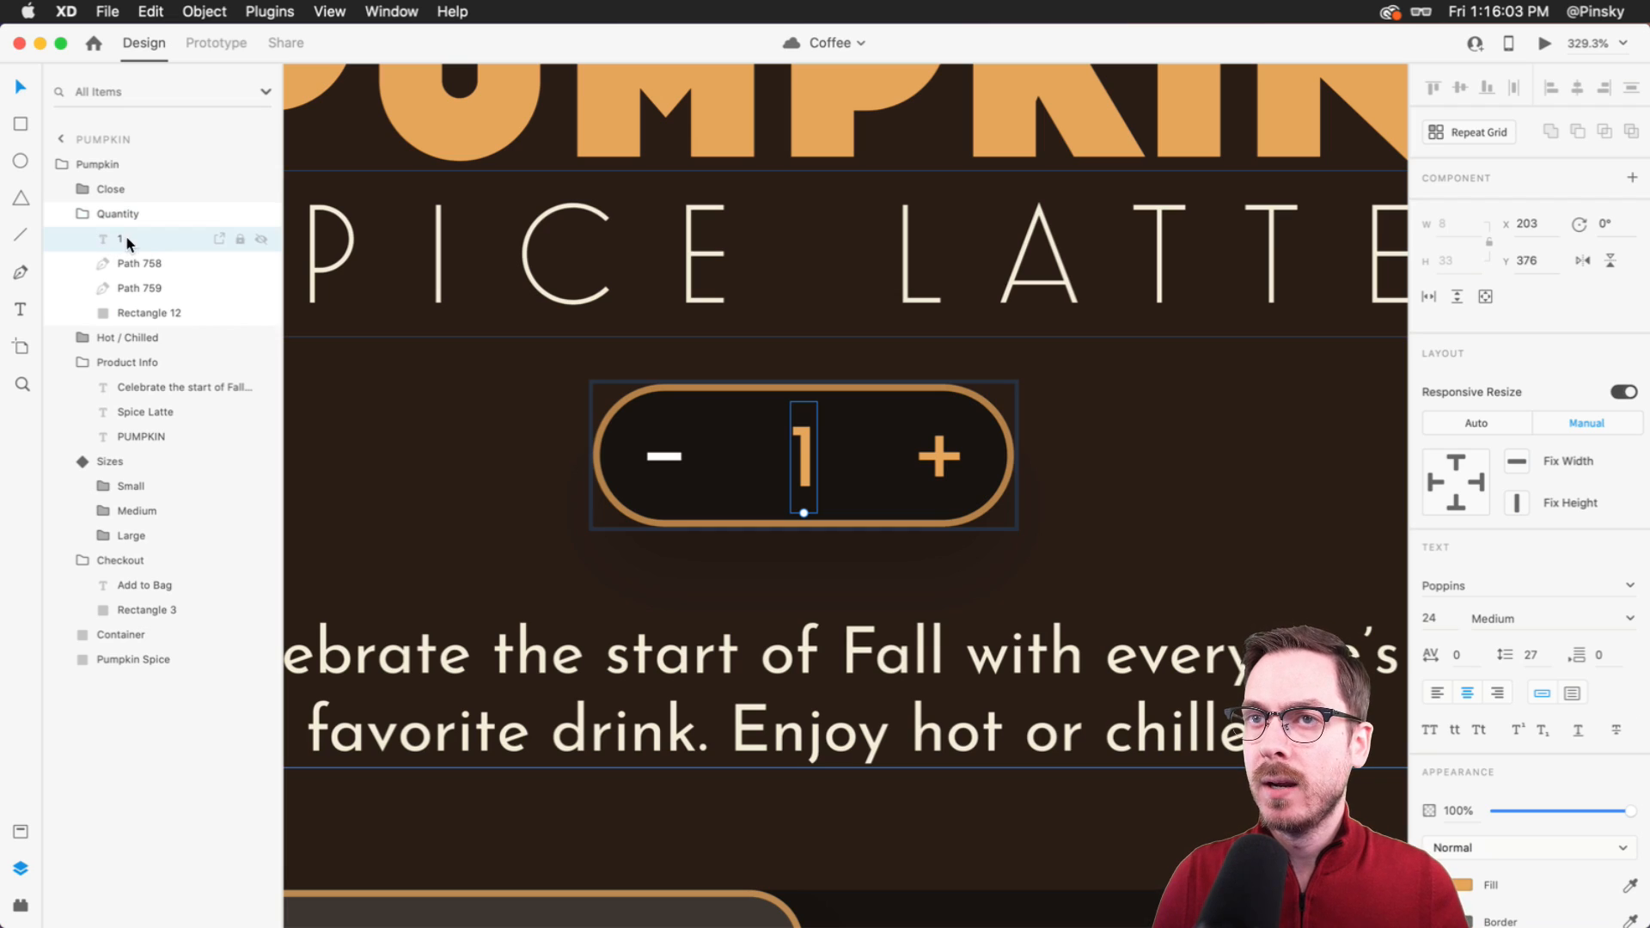
double_click(799, 447)
left_click(800, 447)
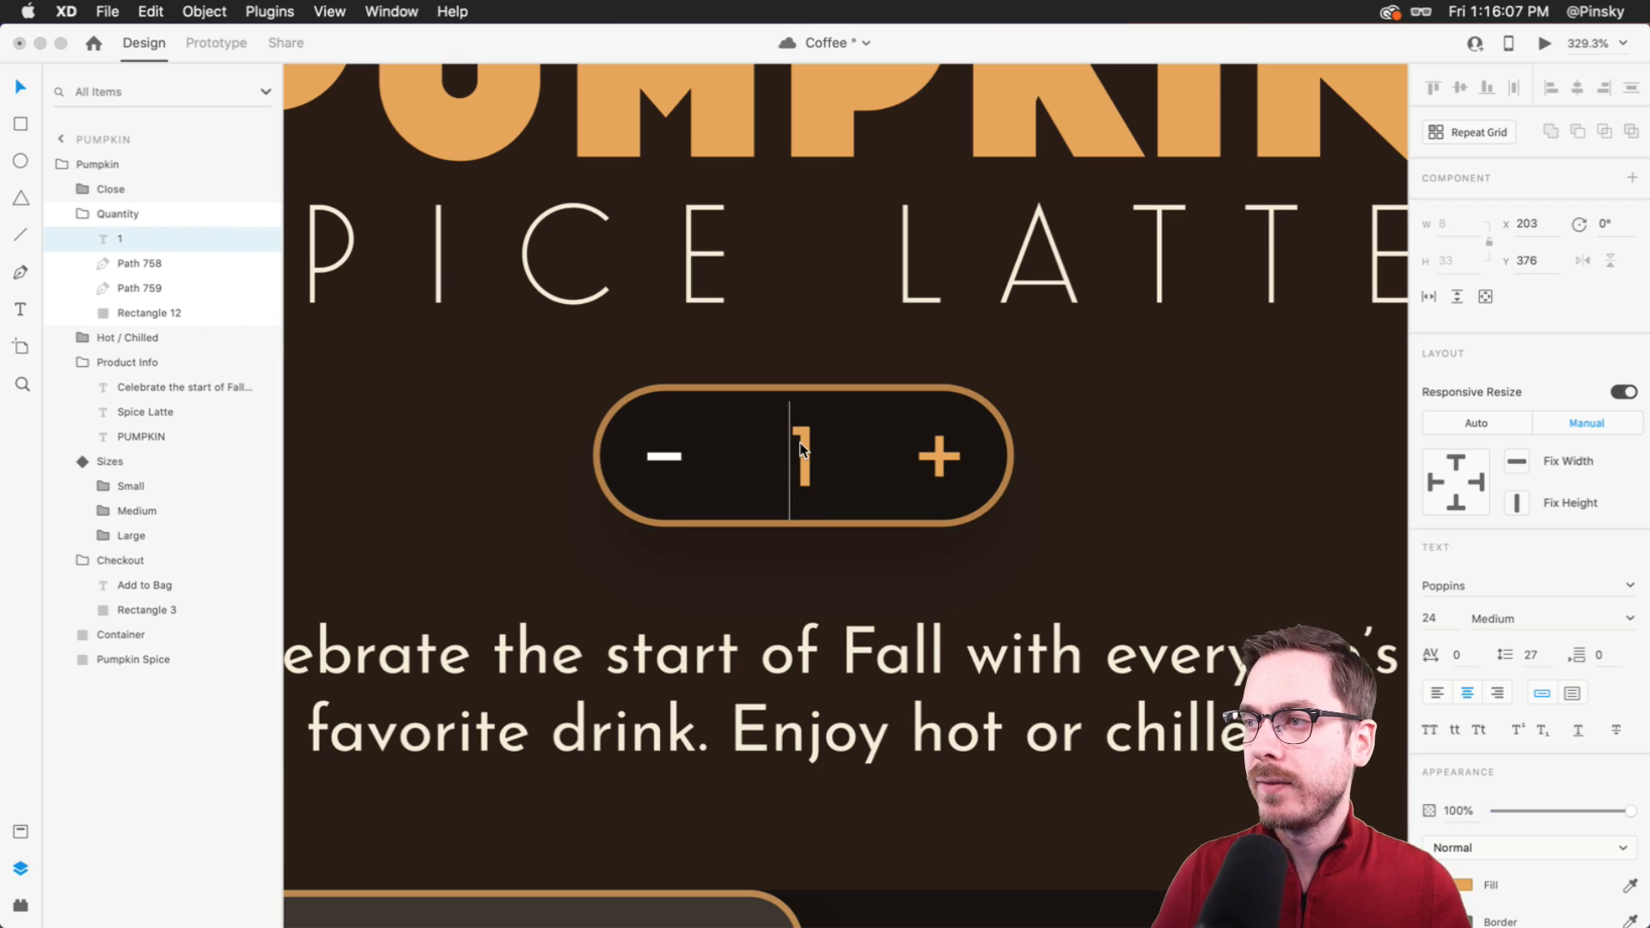
key("Right")
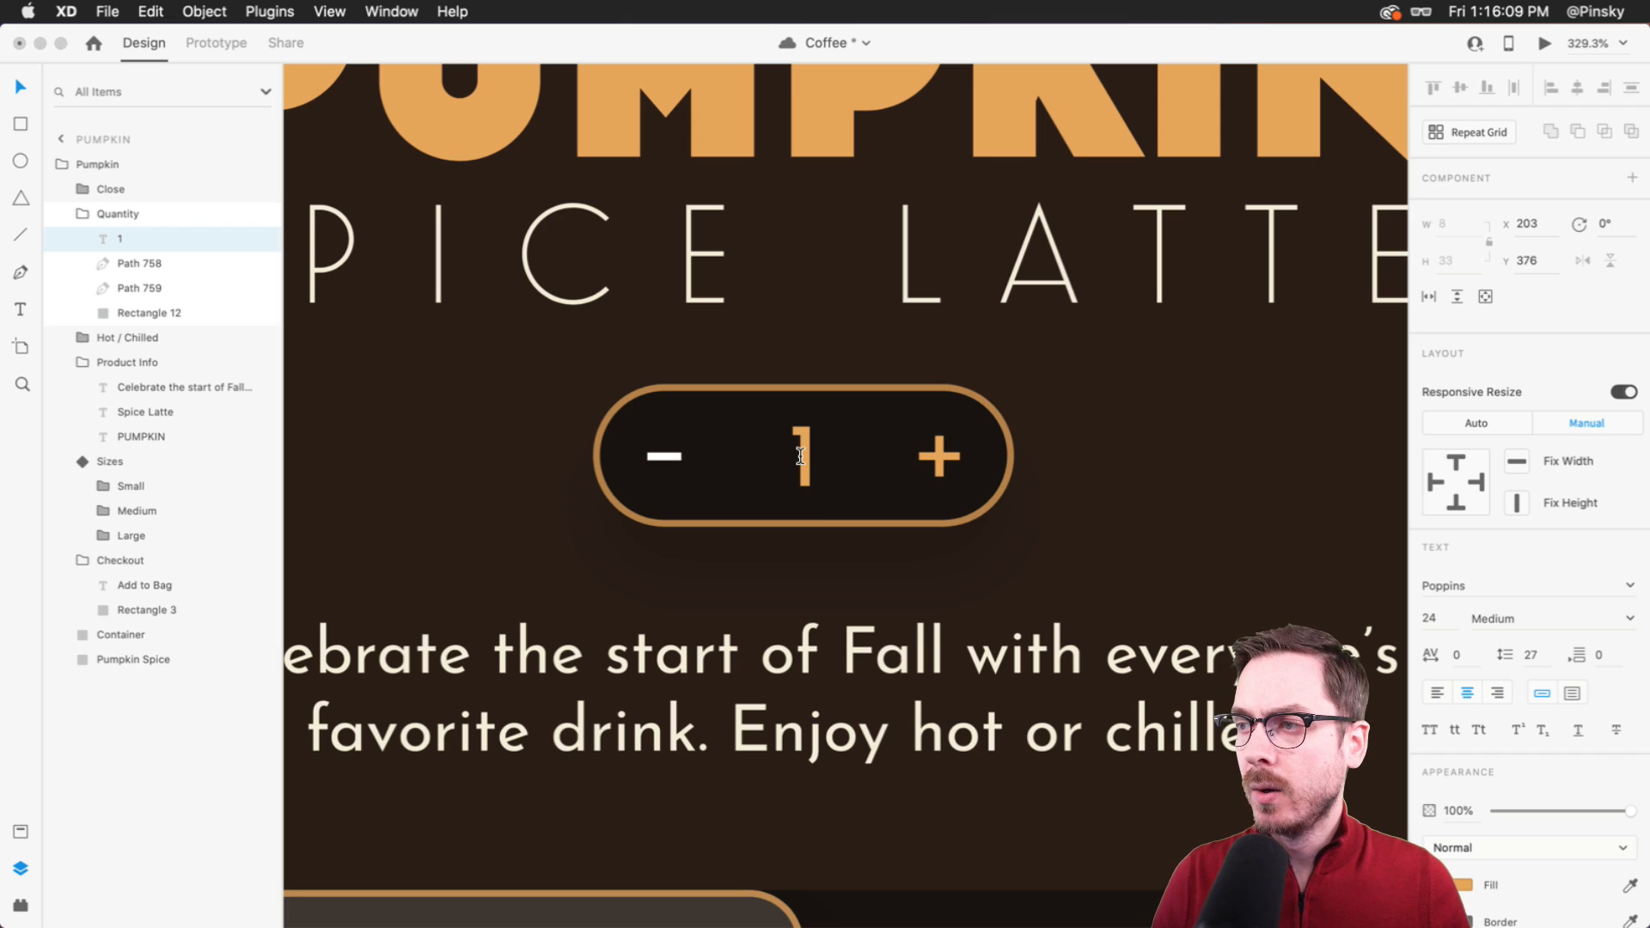
key("Return")
type("2")
key("Return")
type("3")
key("Return")
type("4")
key("Escape")
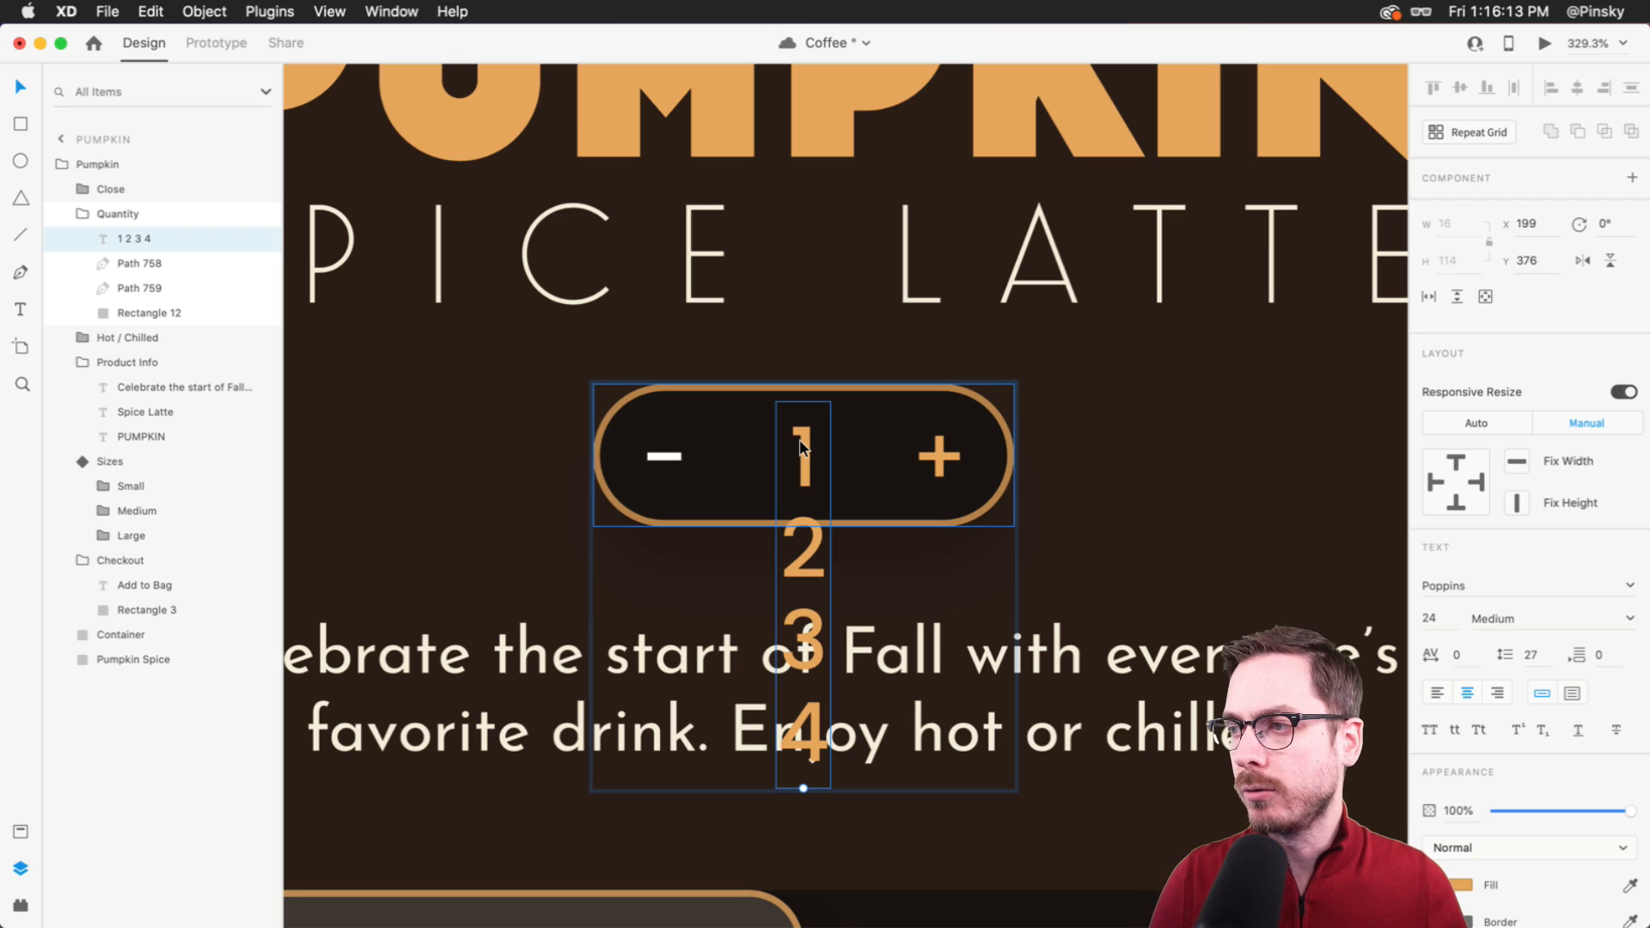
- Set the line spacing of the stacked quantity numbers to 28
left_click(1539, 655)
key("Down")
key("Up")
key("Up")
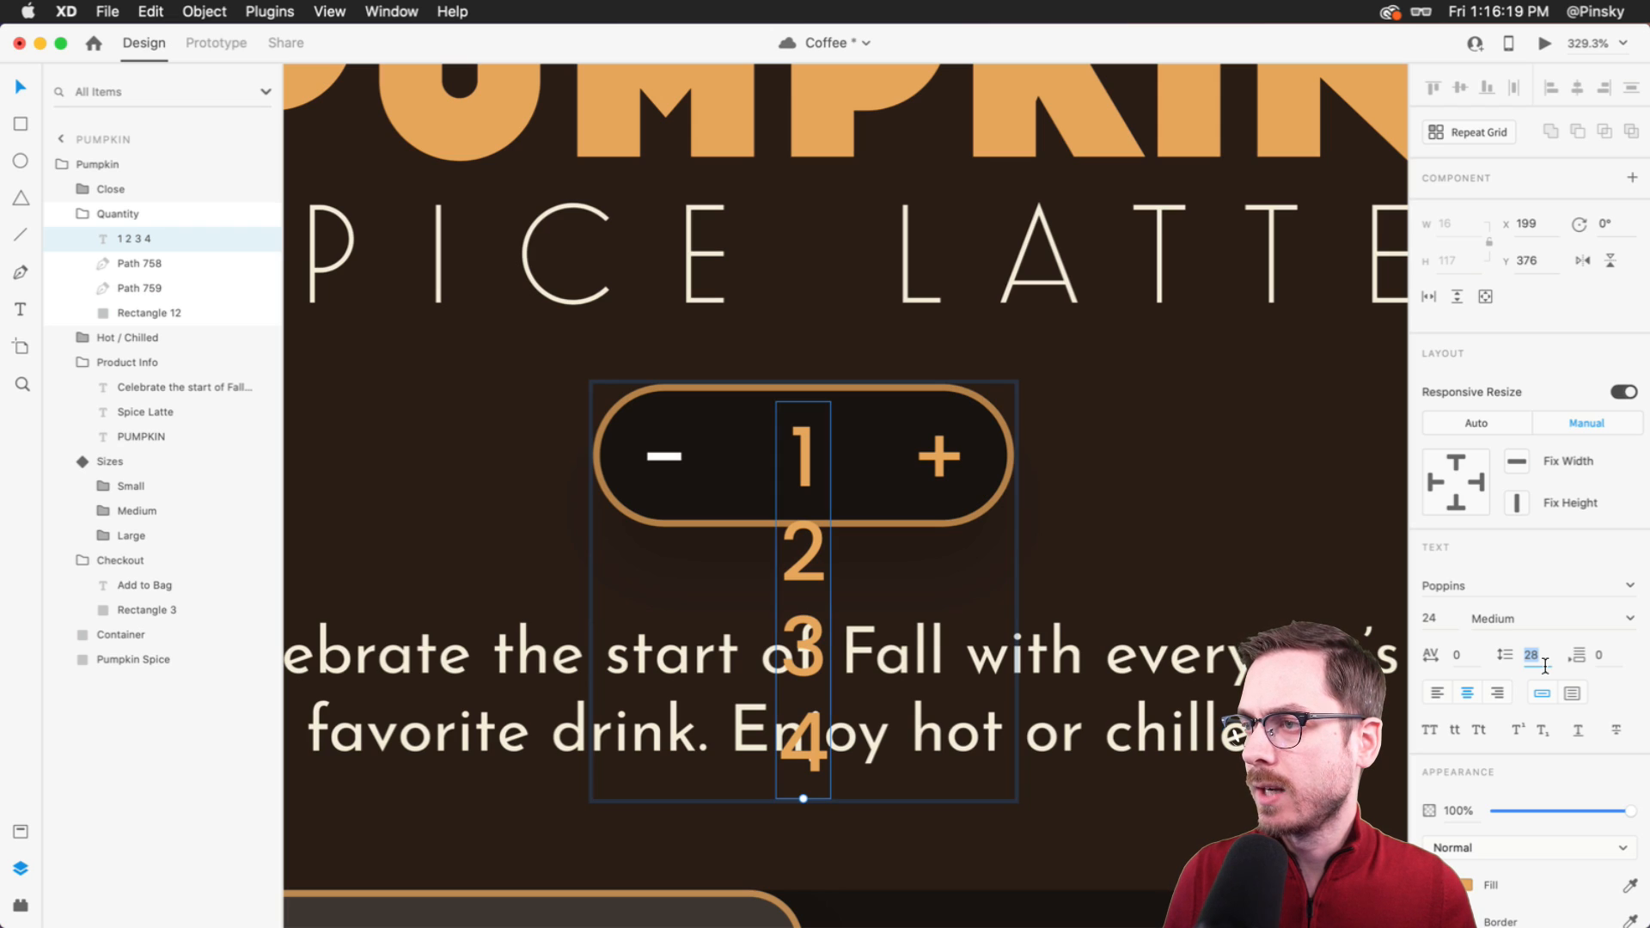
key("Return")
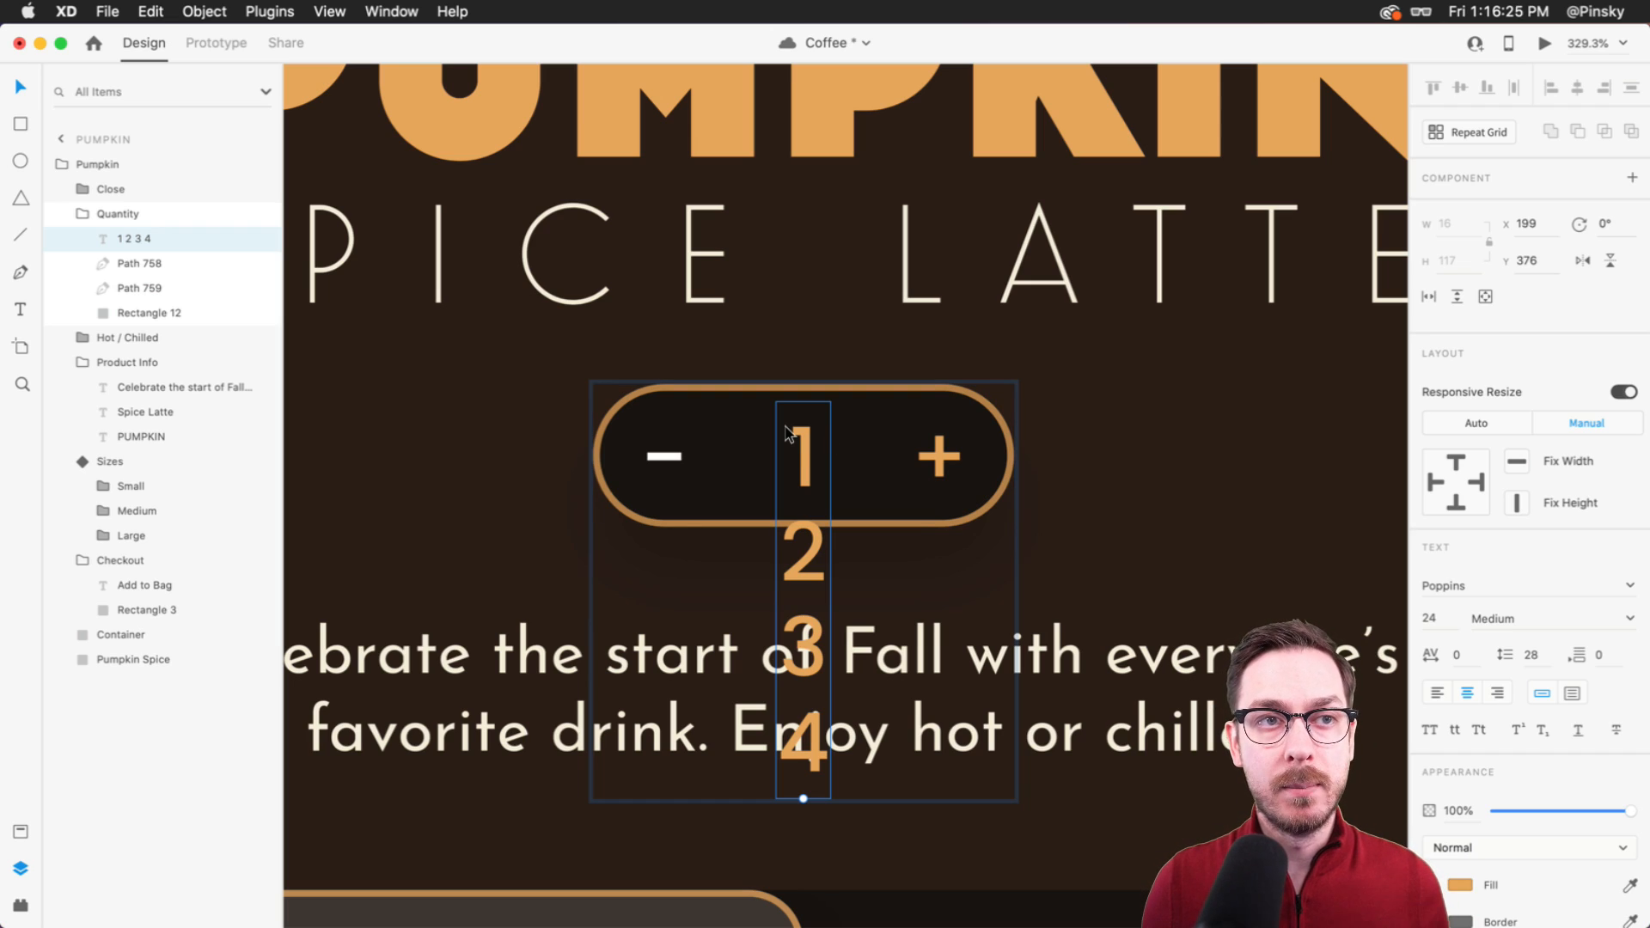
- Check the stacked quantity numbers in the preview, close it and save the document
key("super+Return")
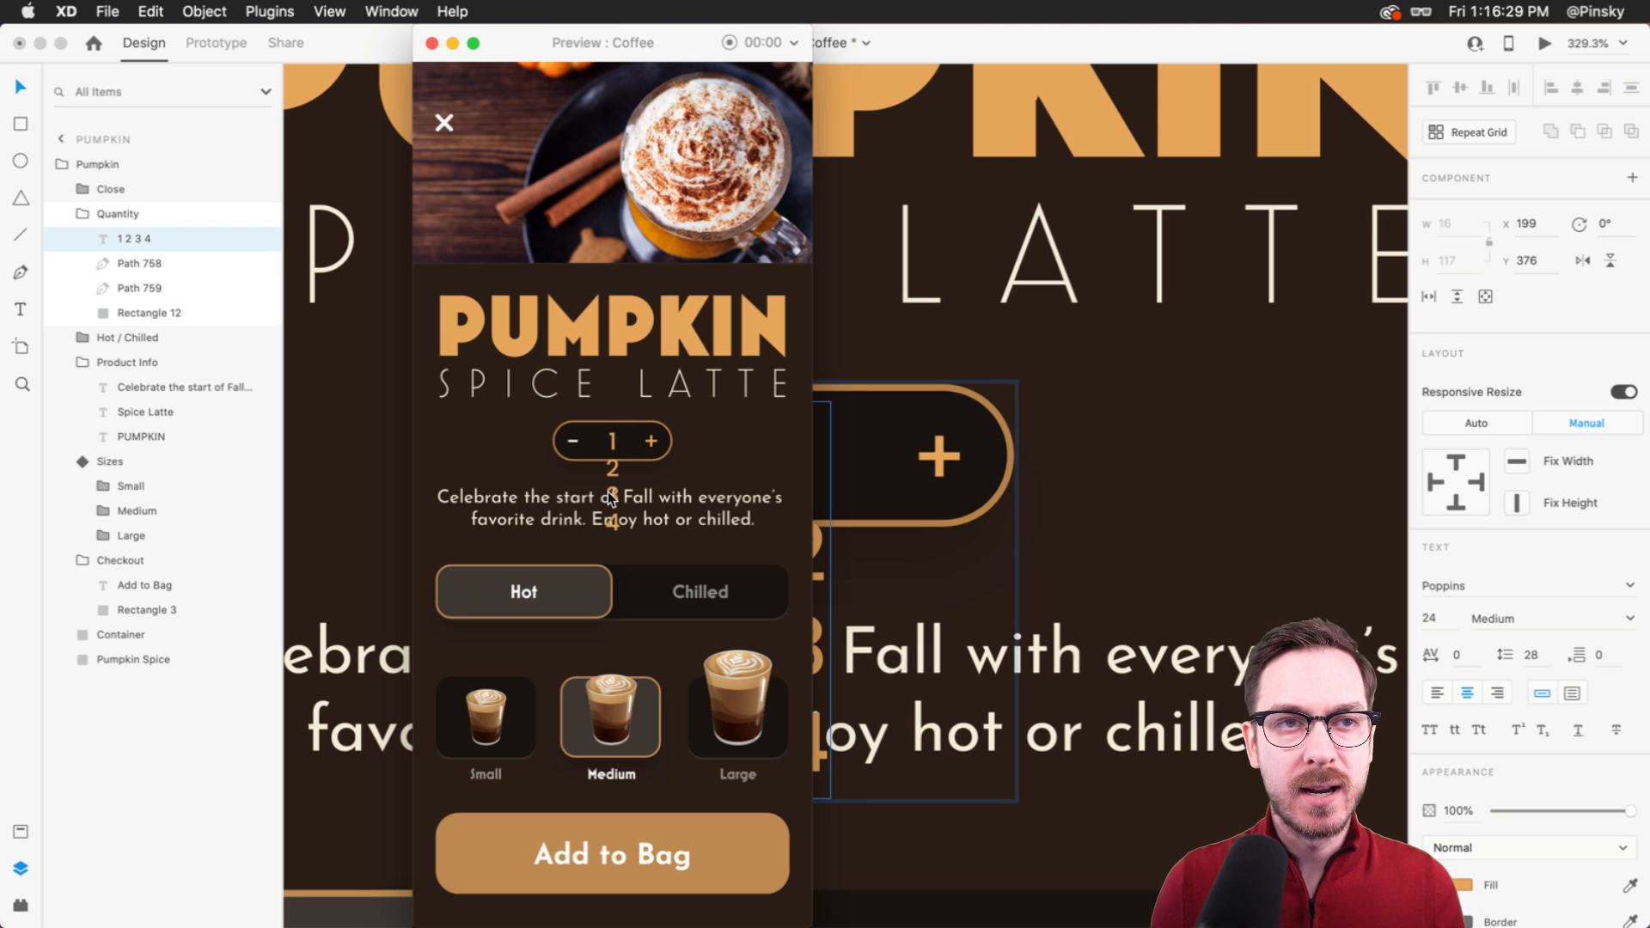
key("super+w")
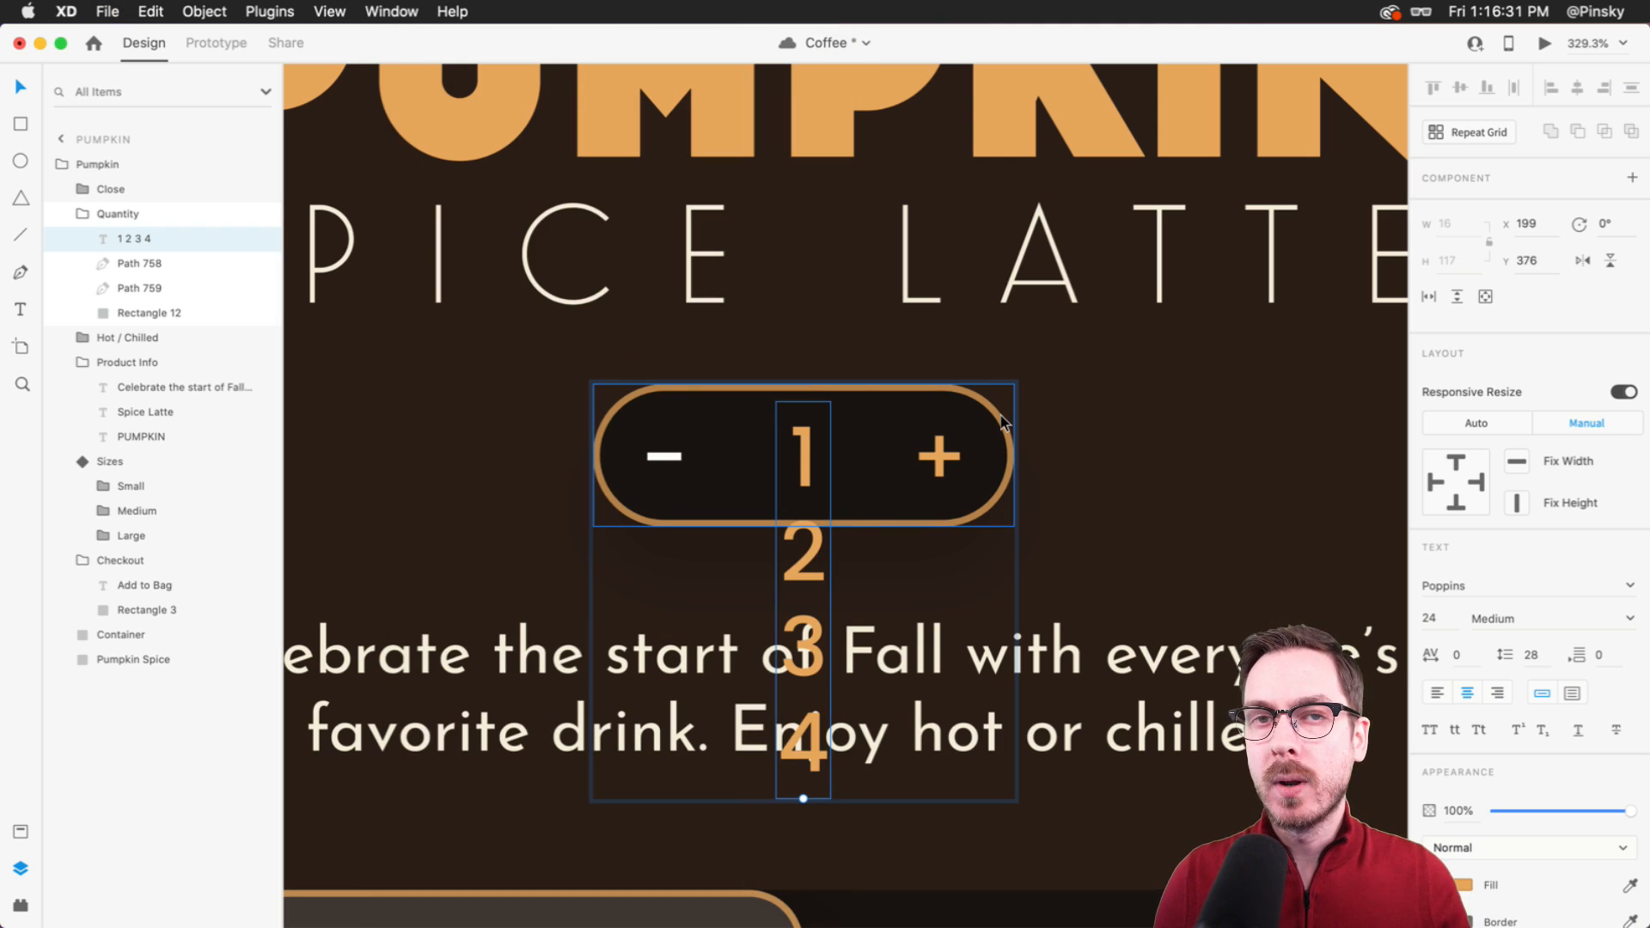
key("super+s")
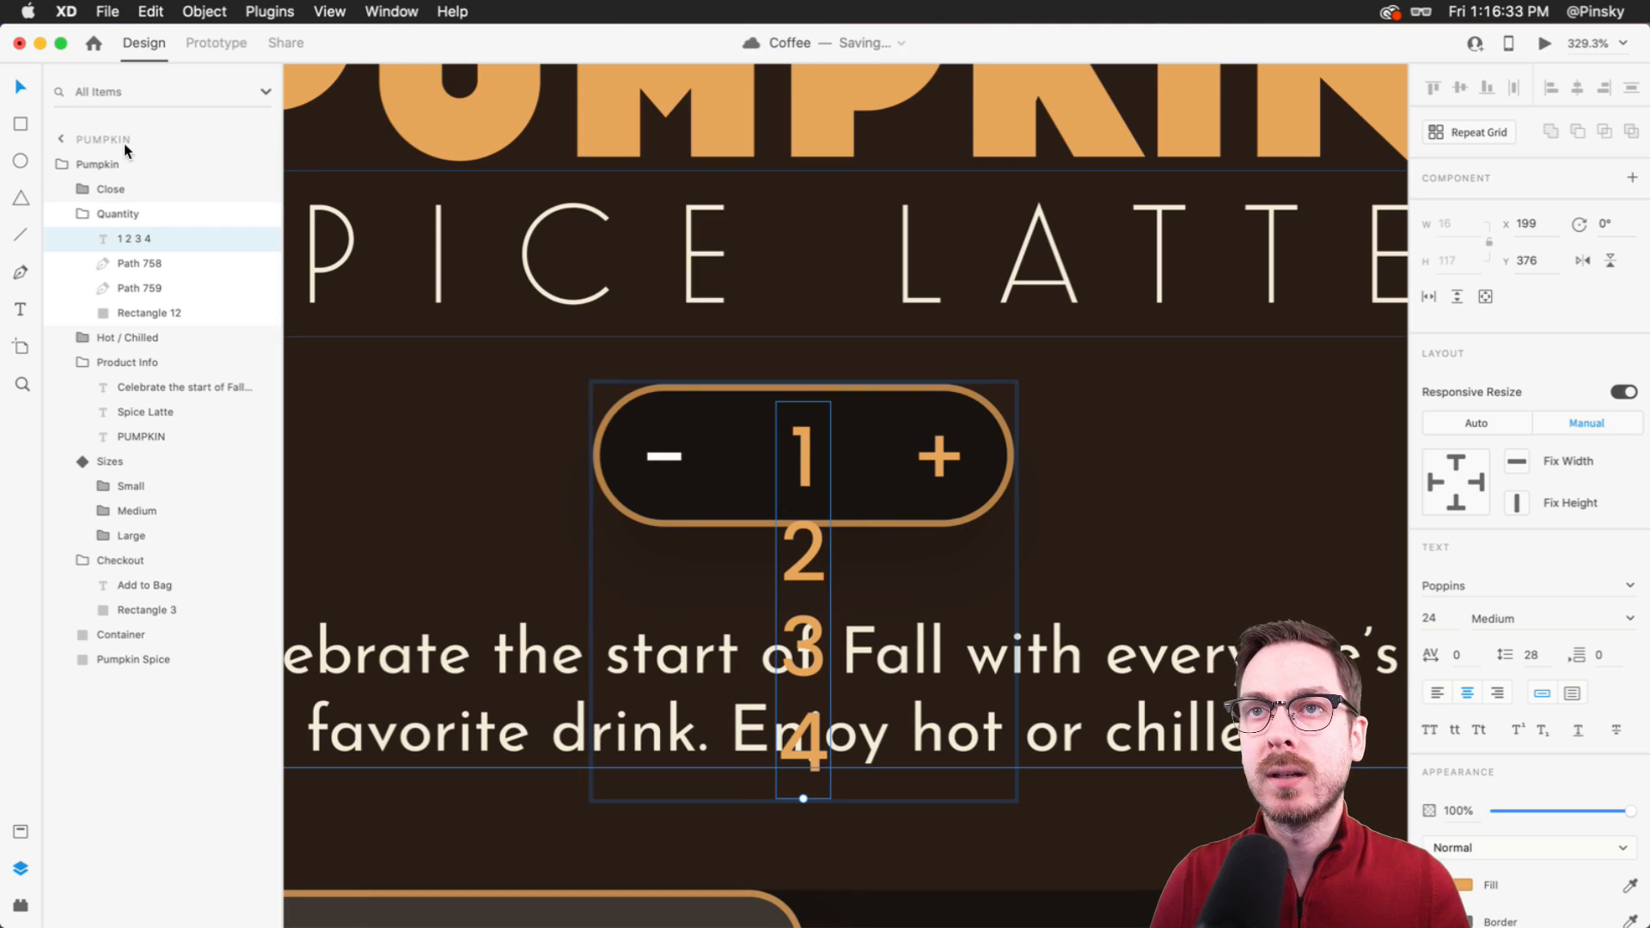
- Draw a rectangle about 51 wide and 36 high over the 1, between the minus and plus signs of the quantity selector
left_click(20, 125)
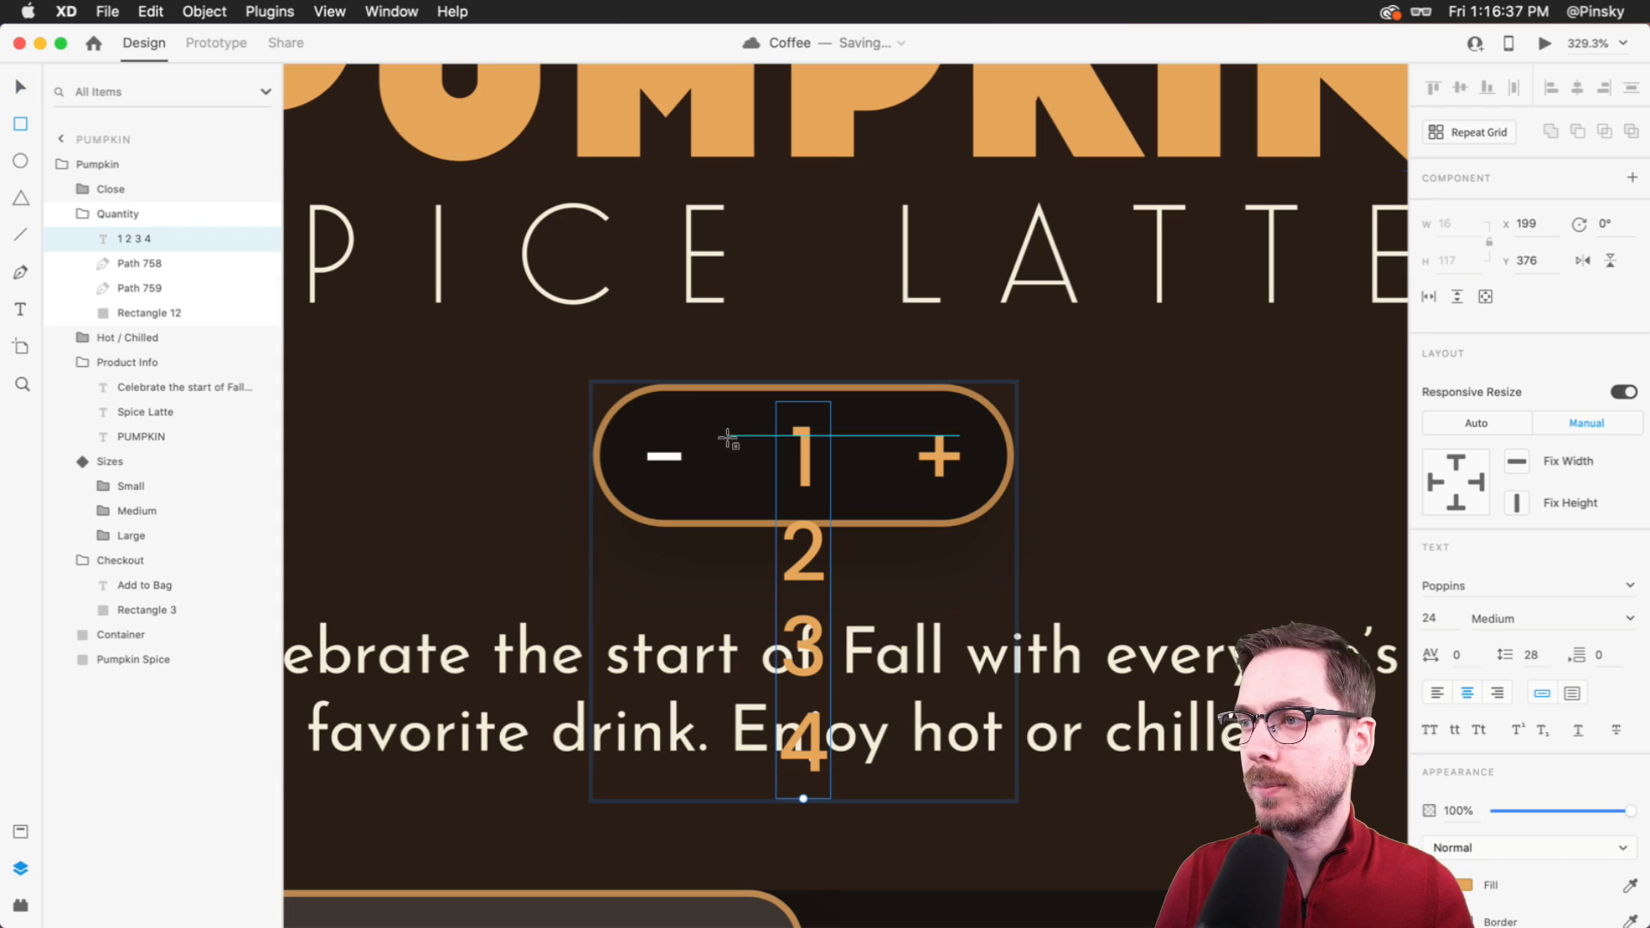
left_click_drag(713, 397, 825, 467)
key("v")
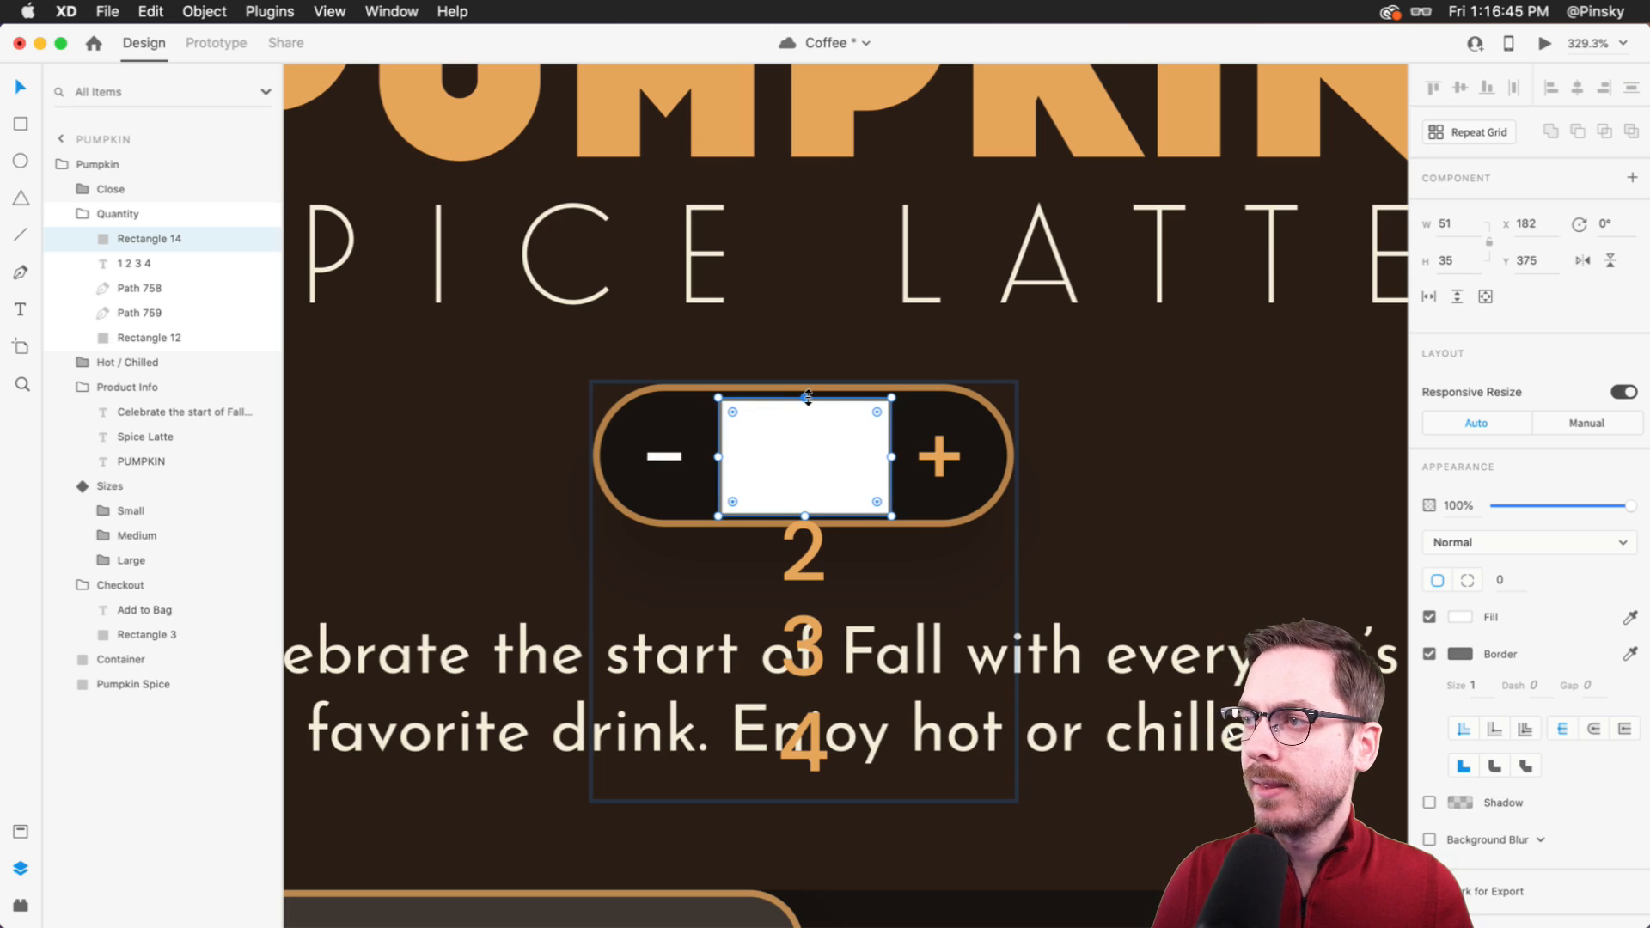
left_click_drag(806, 397, 806, 395)
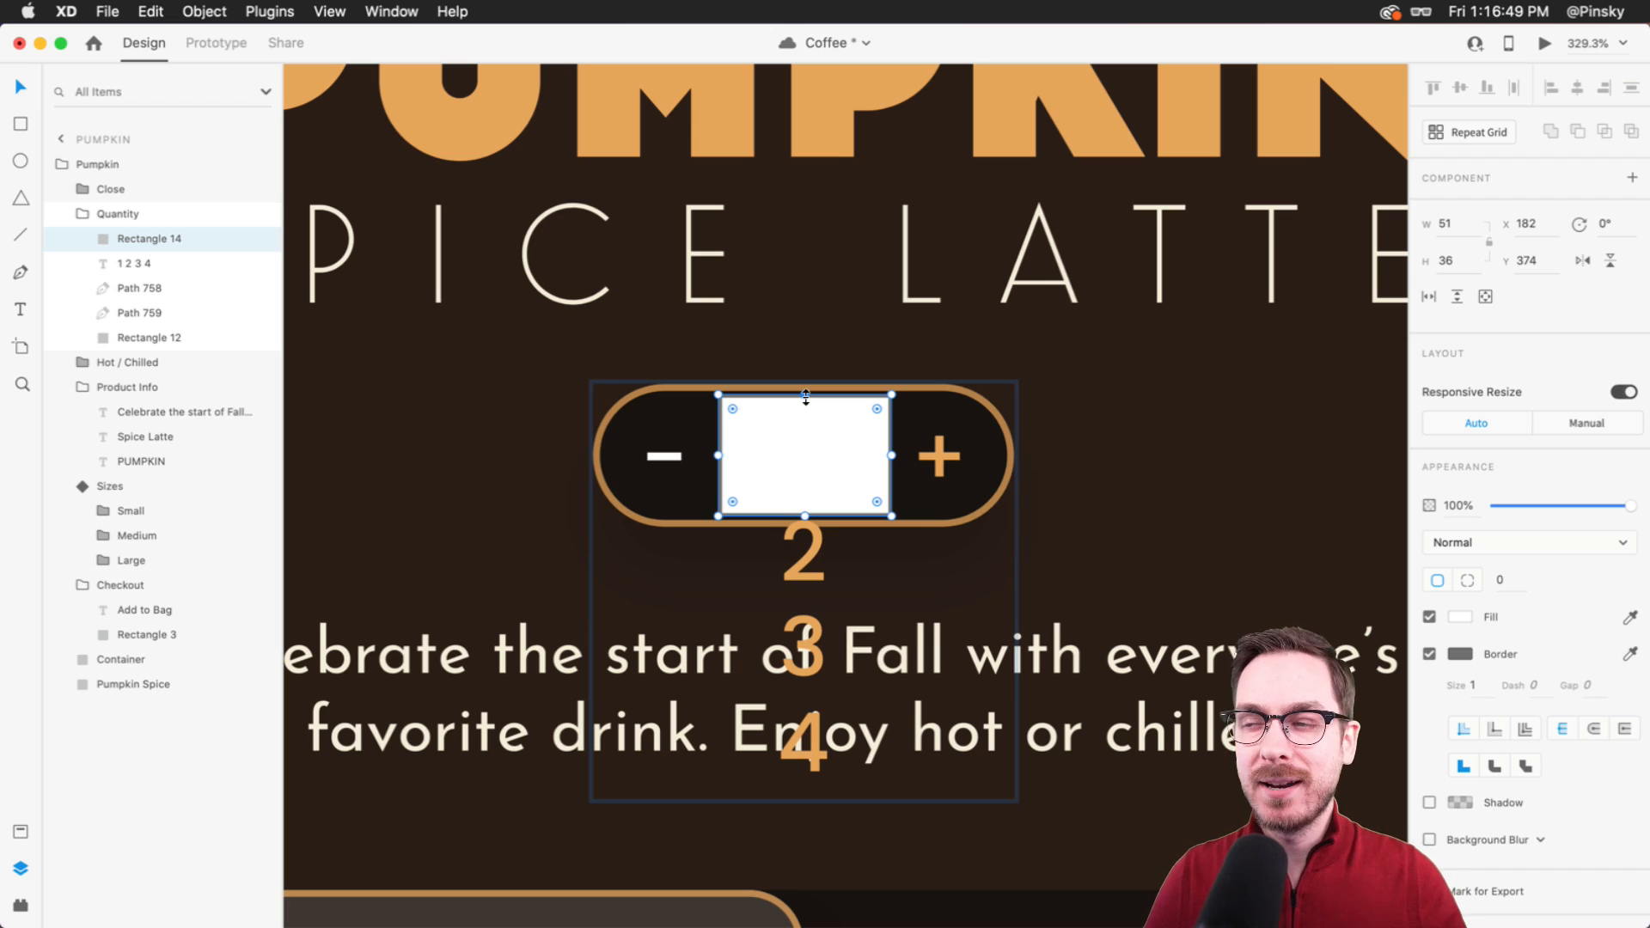
- Hide the rectangle covering the 1 and change the quantity numbers' font to Josefin Sans
left_click(795, 570)
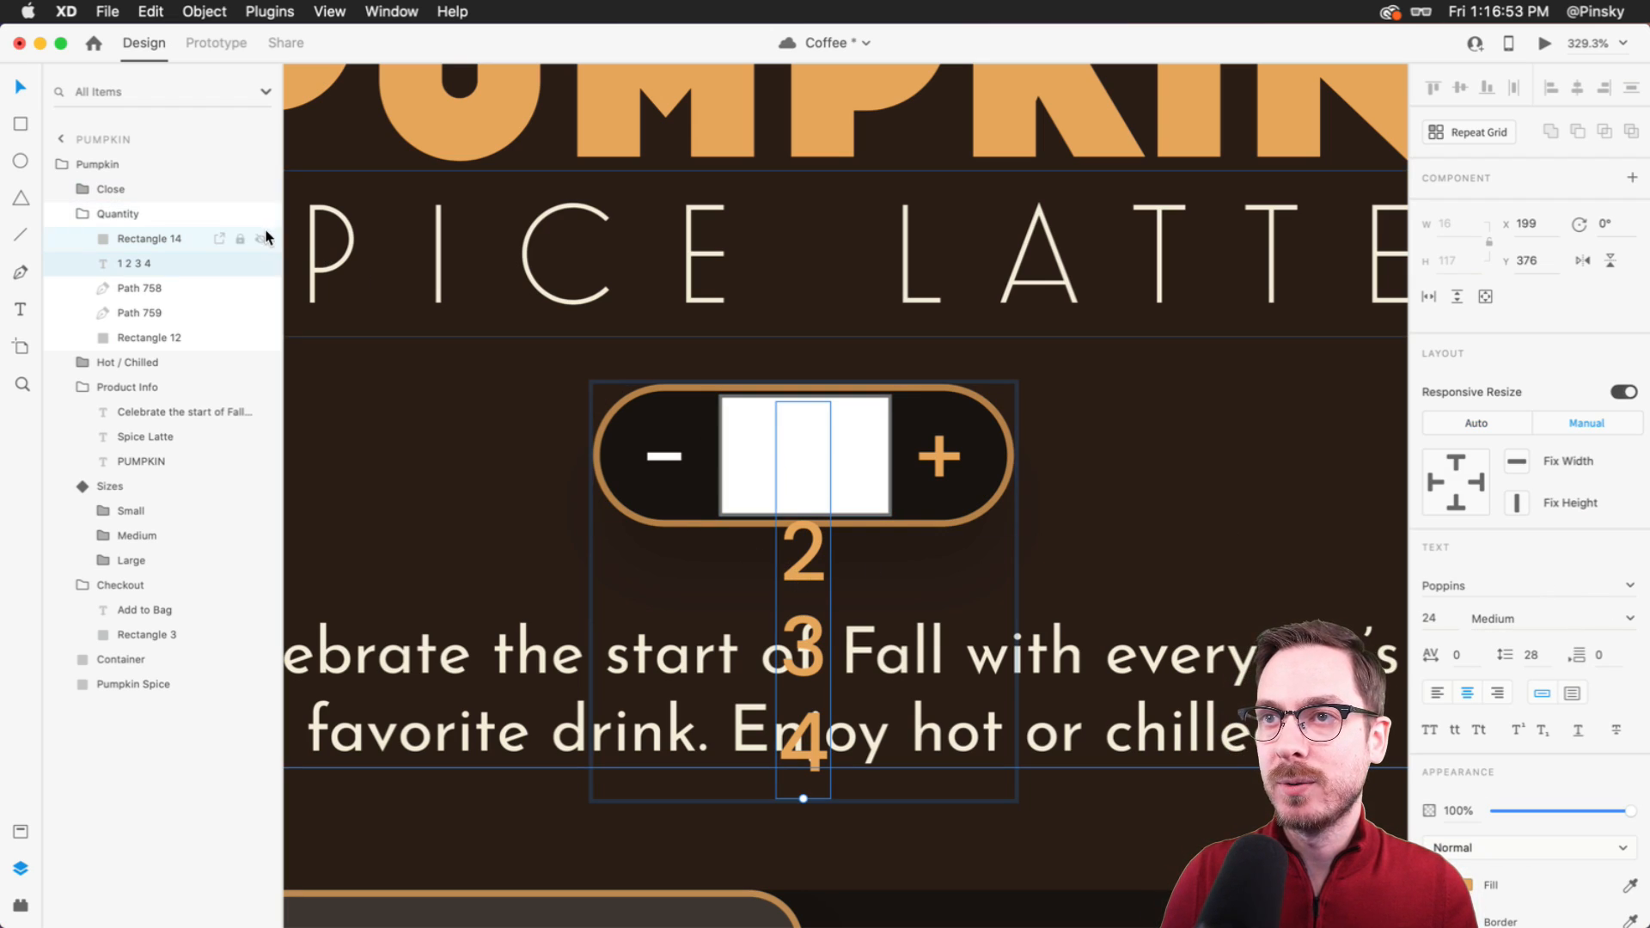
left_click(262, 239)
left_click(1468, 596)
type("Josefin Sans")
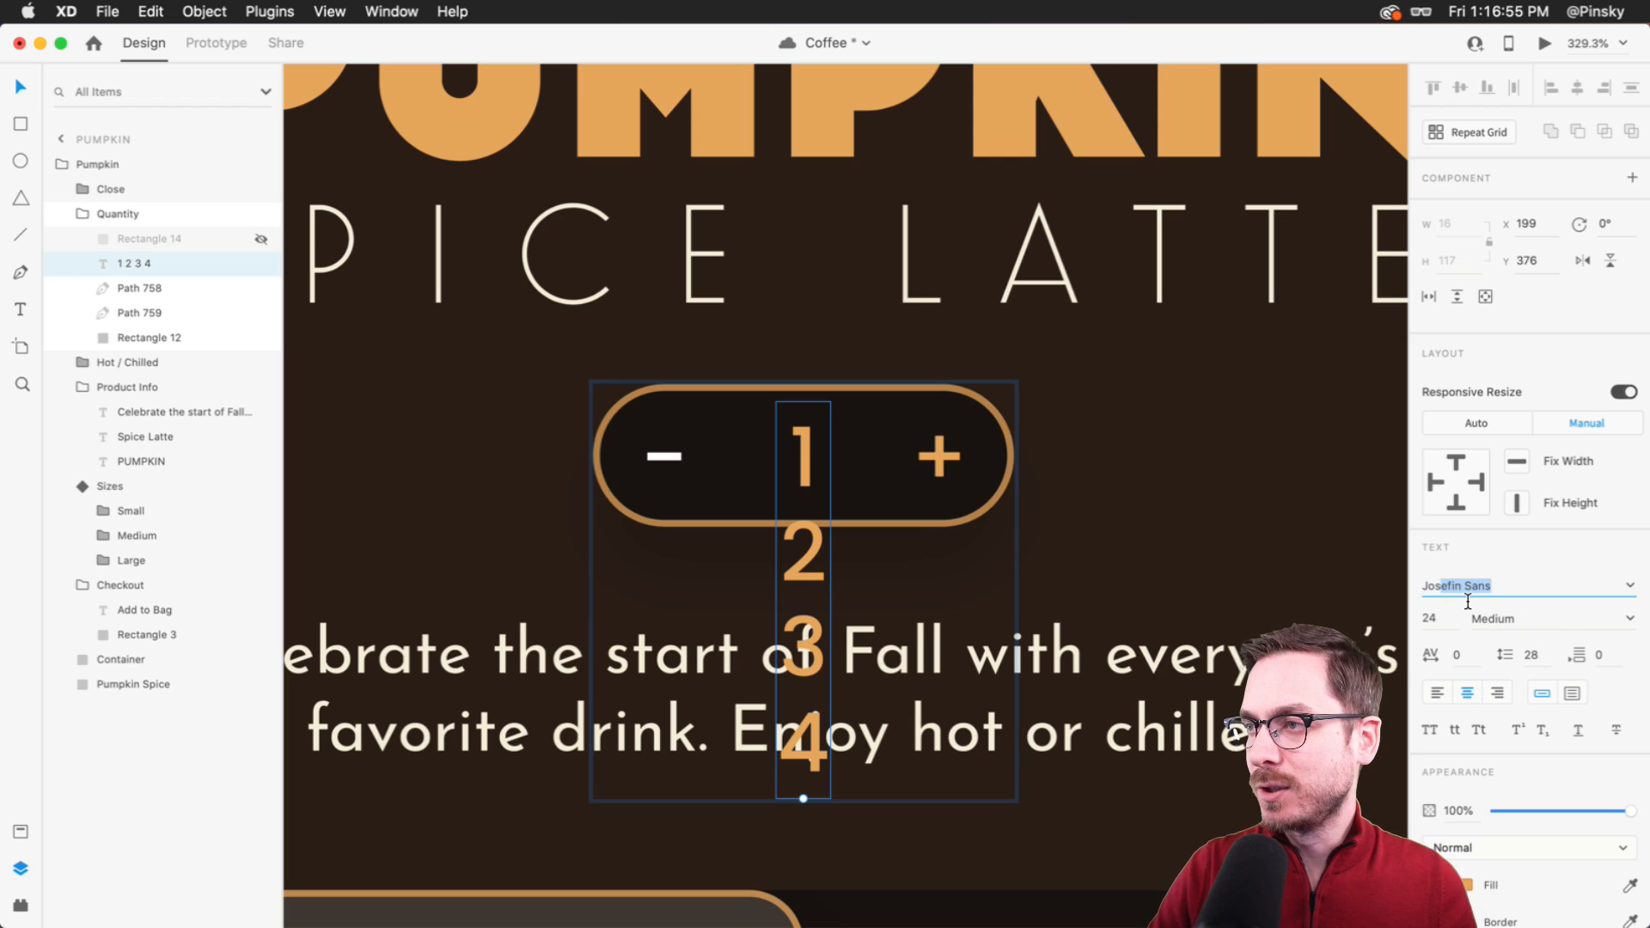
key("Return")
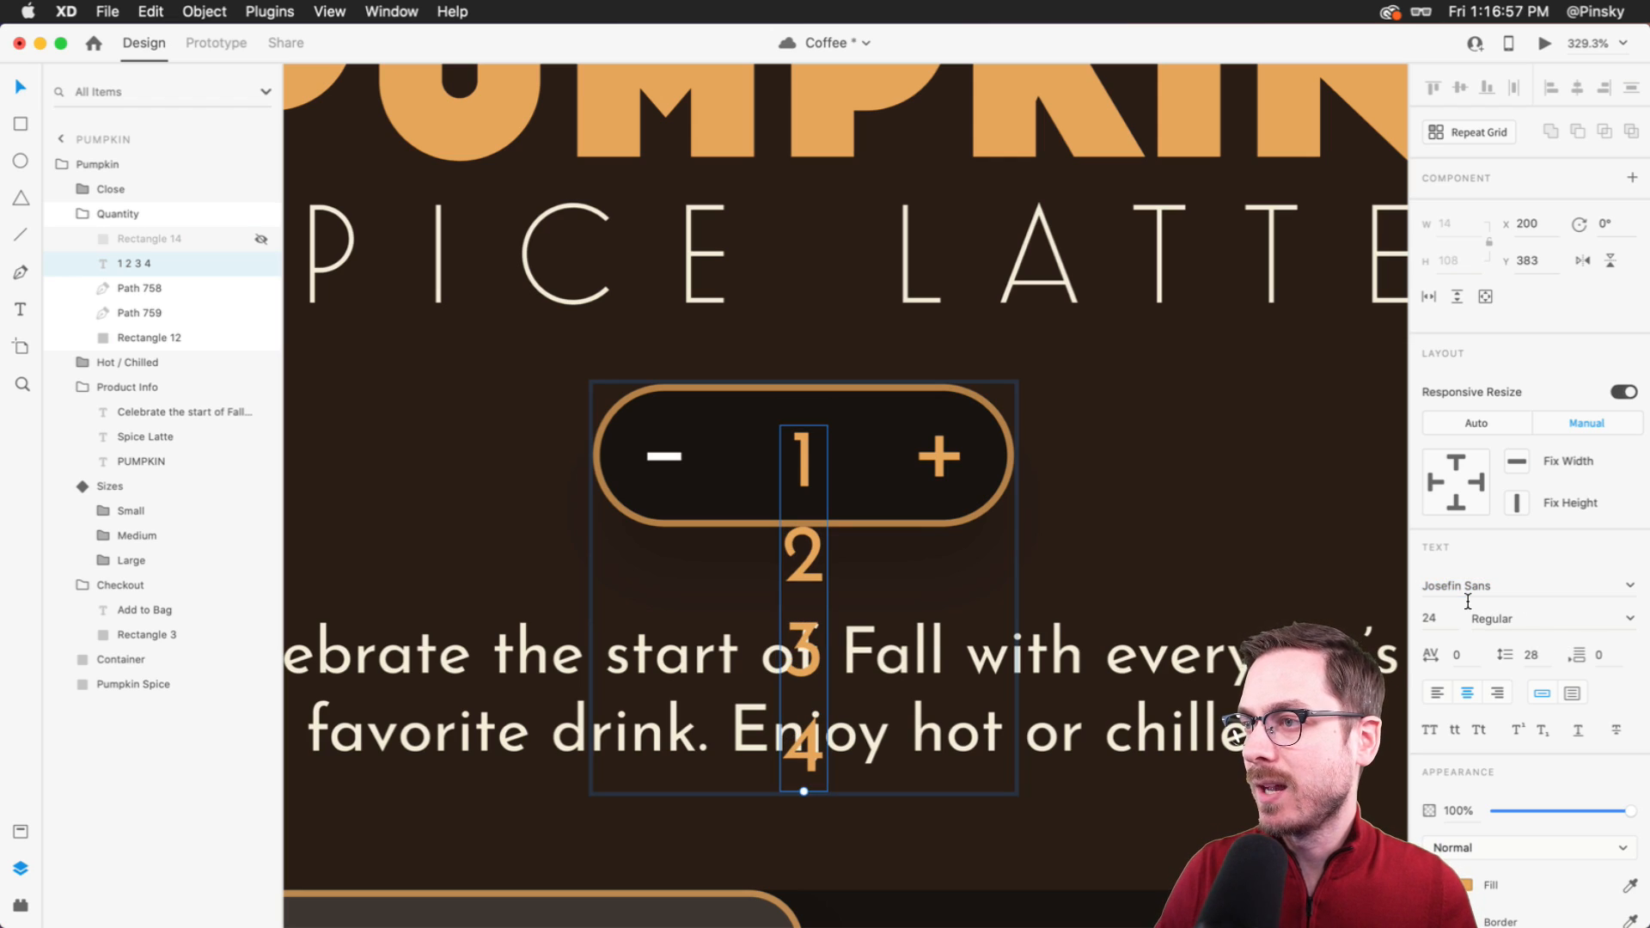
- Set the font size of the stacked quantity numbers to 28
left_click(1437, 623)
key("Up")
key("Up")
key("Up")
key("Up")
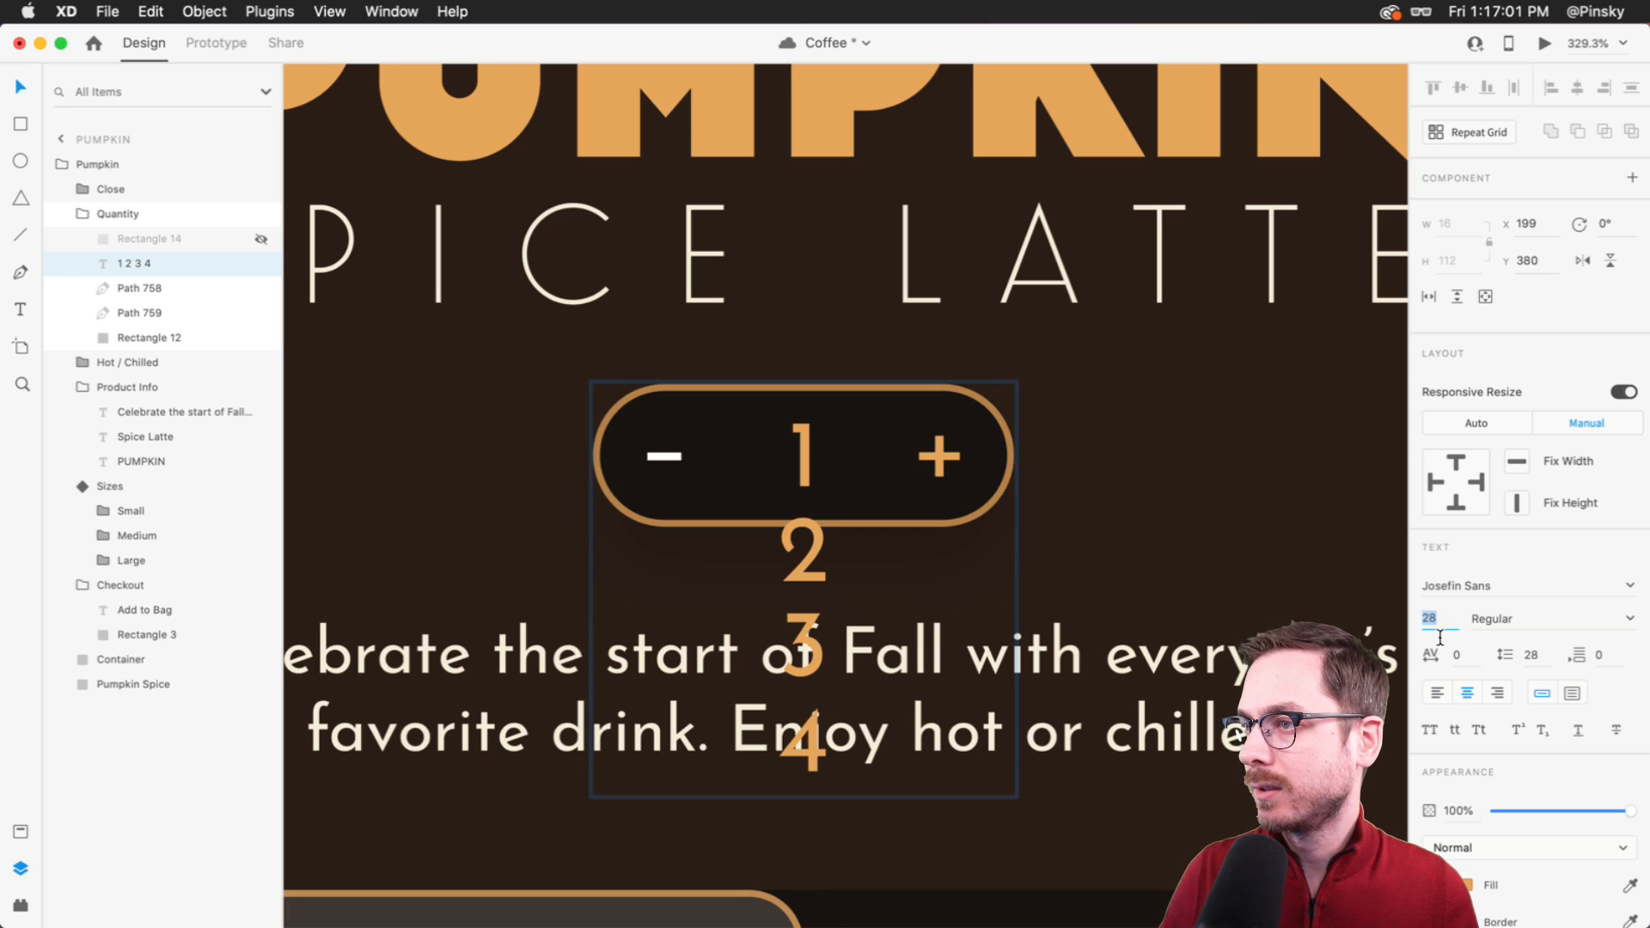
key("Return")
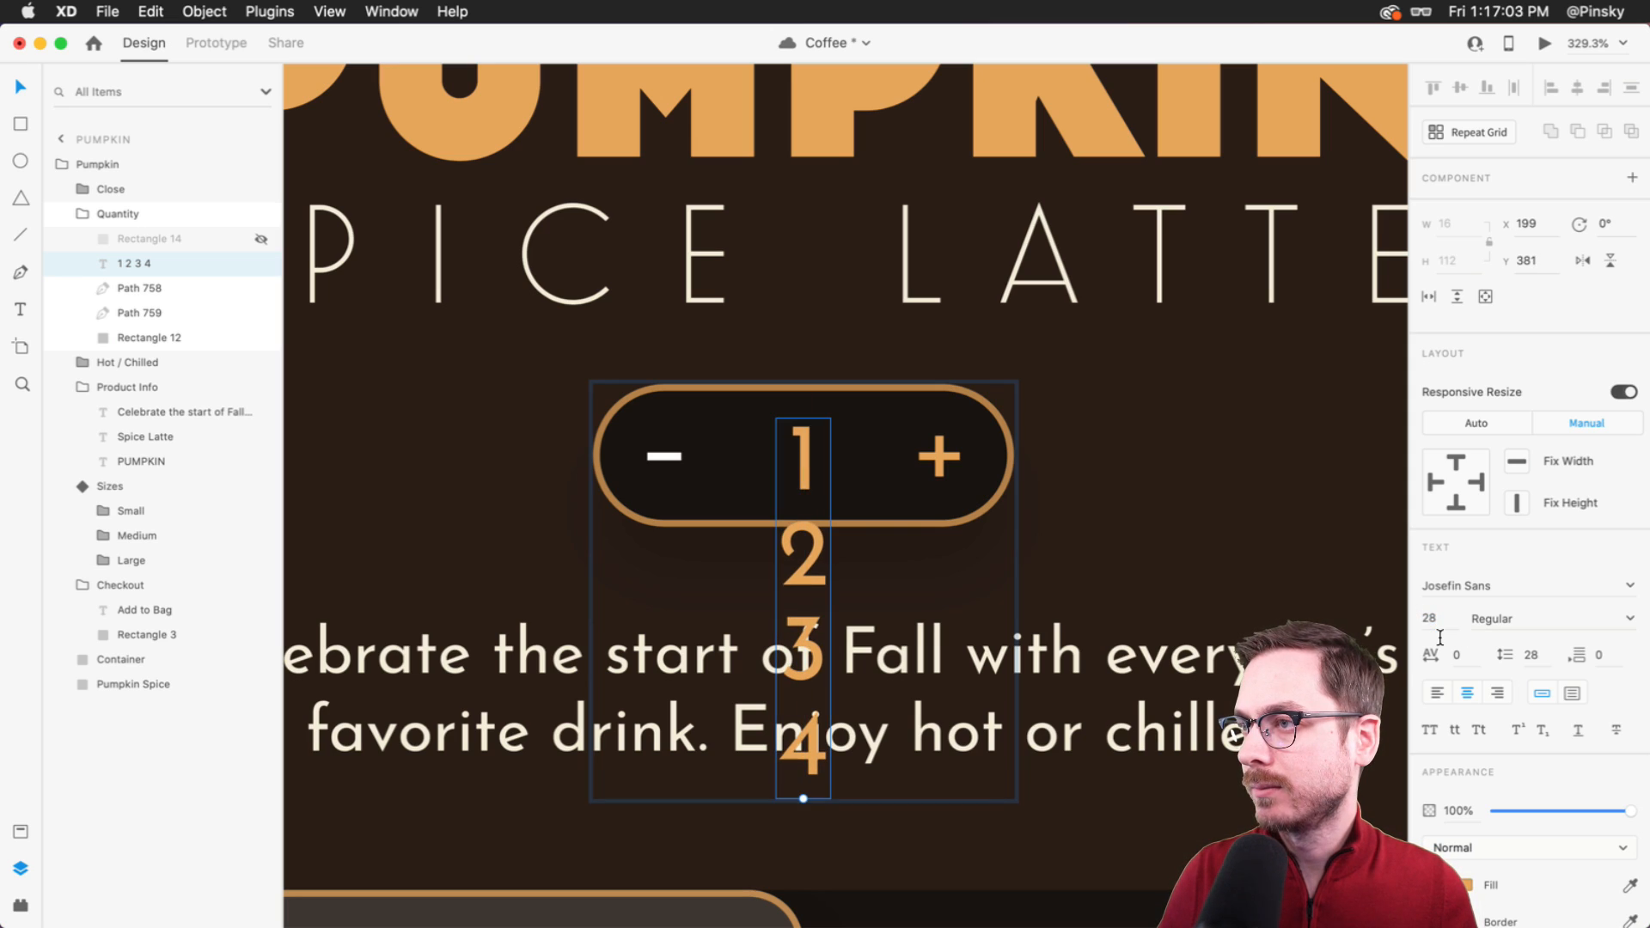
- Show the hidden rectangle over the 1 again and use it as a mask shape for the stacked 1 2 3 4 text
left_click(192, 241)
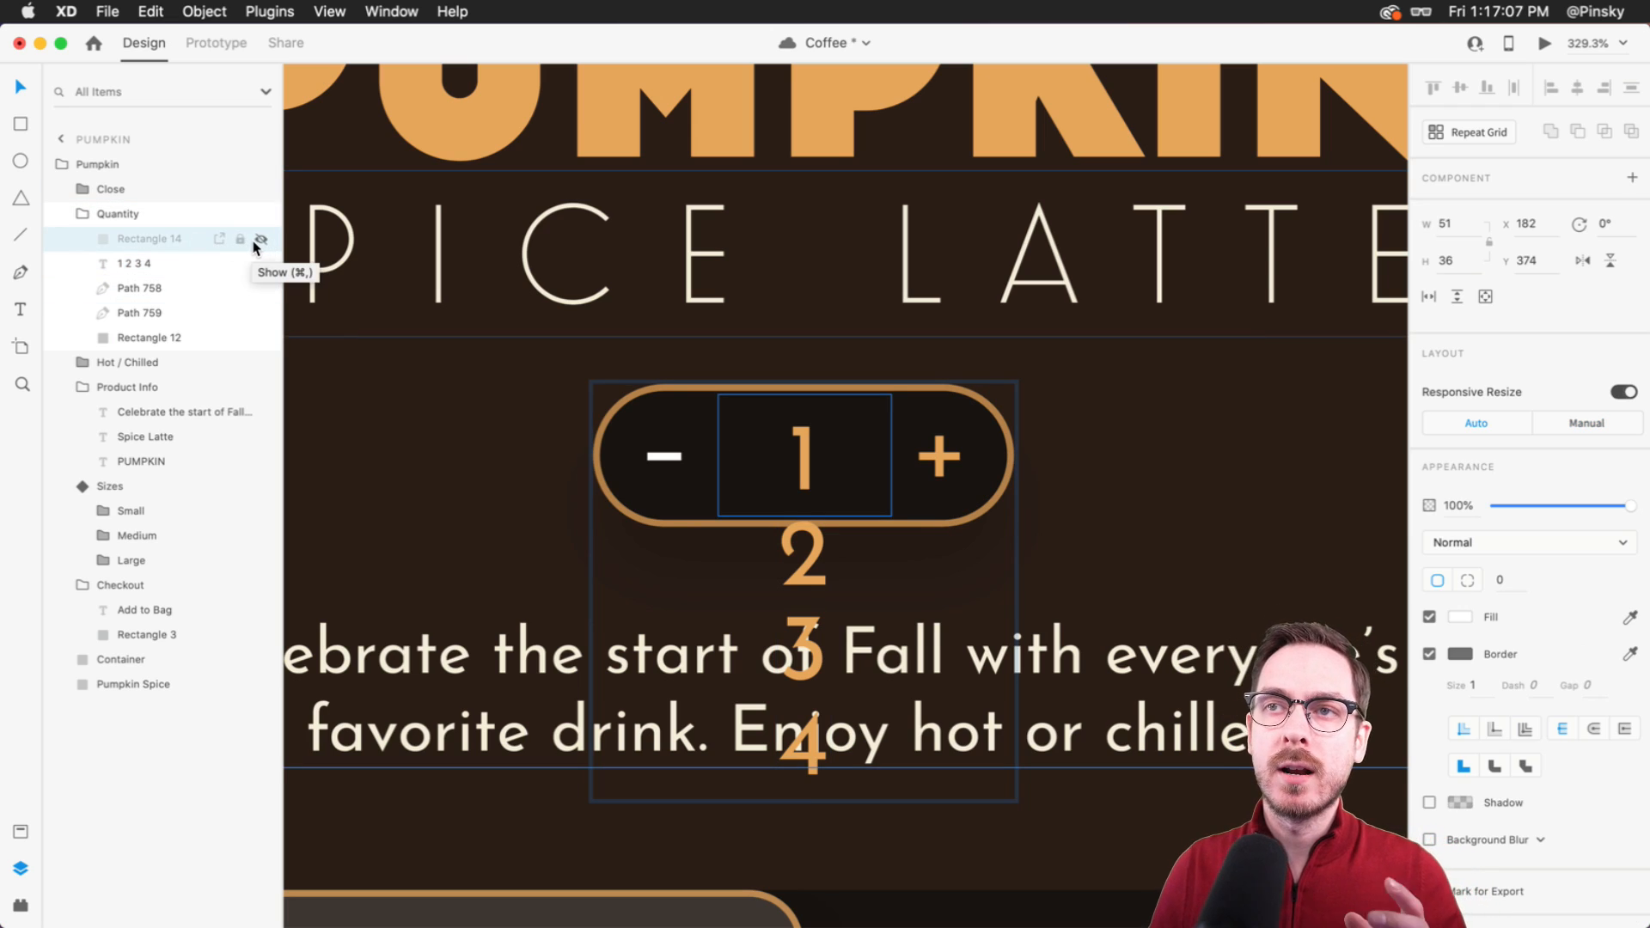
left_click(263, 241)
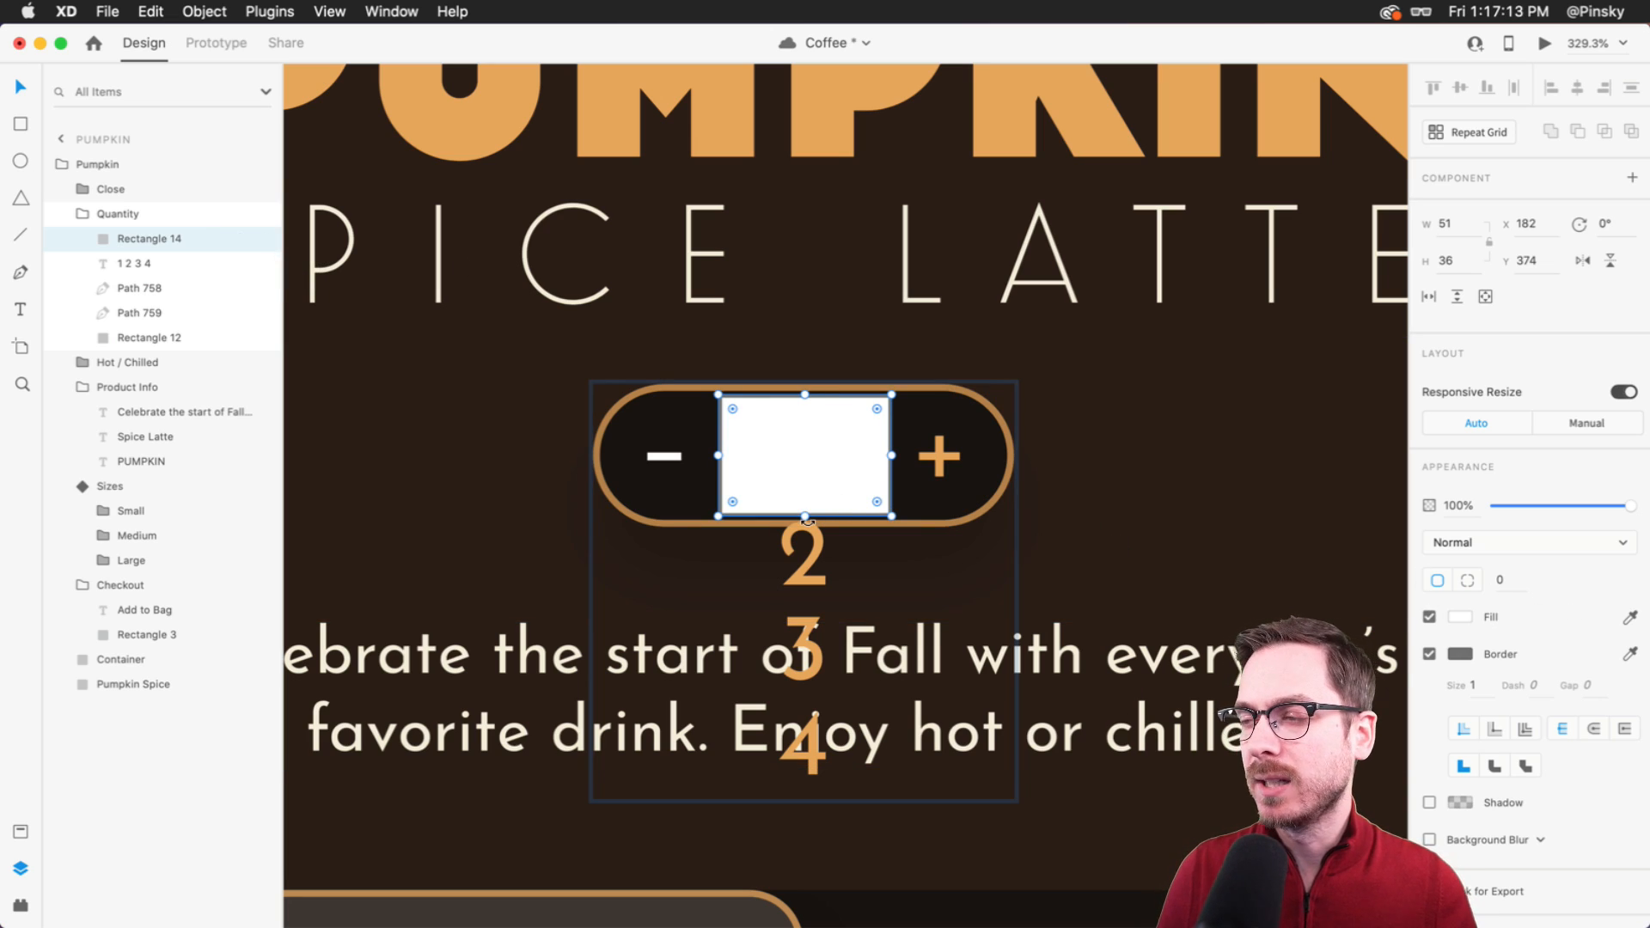
left_click(161, 261, "shift")
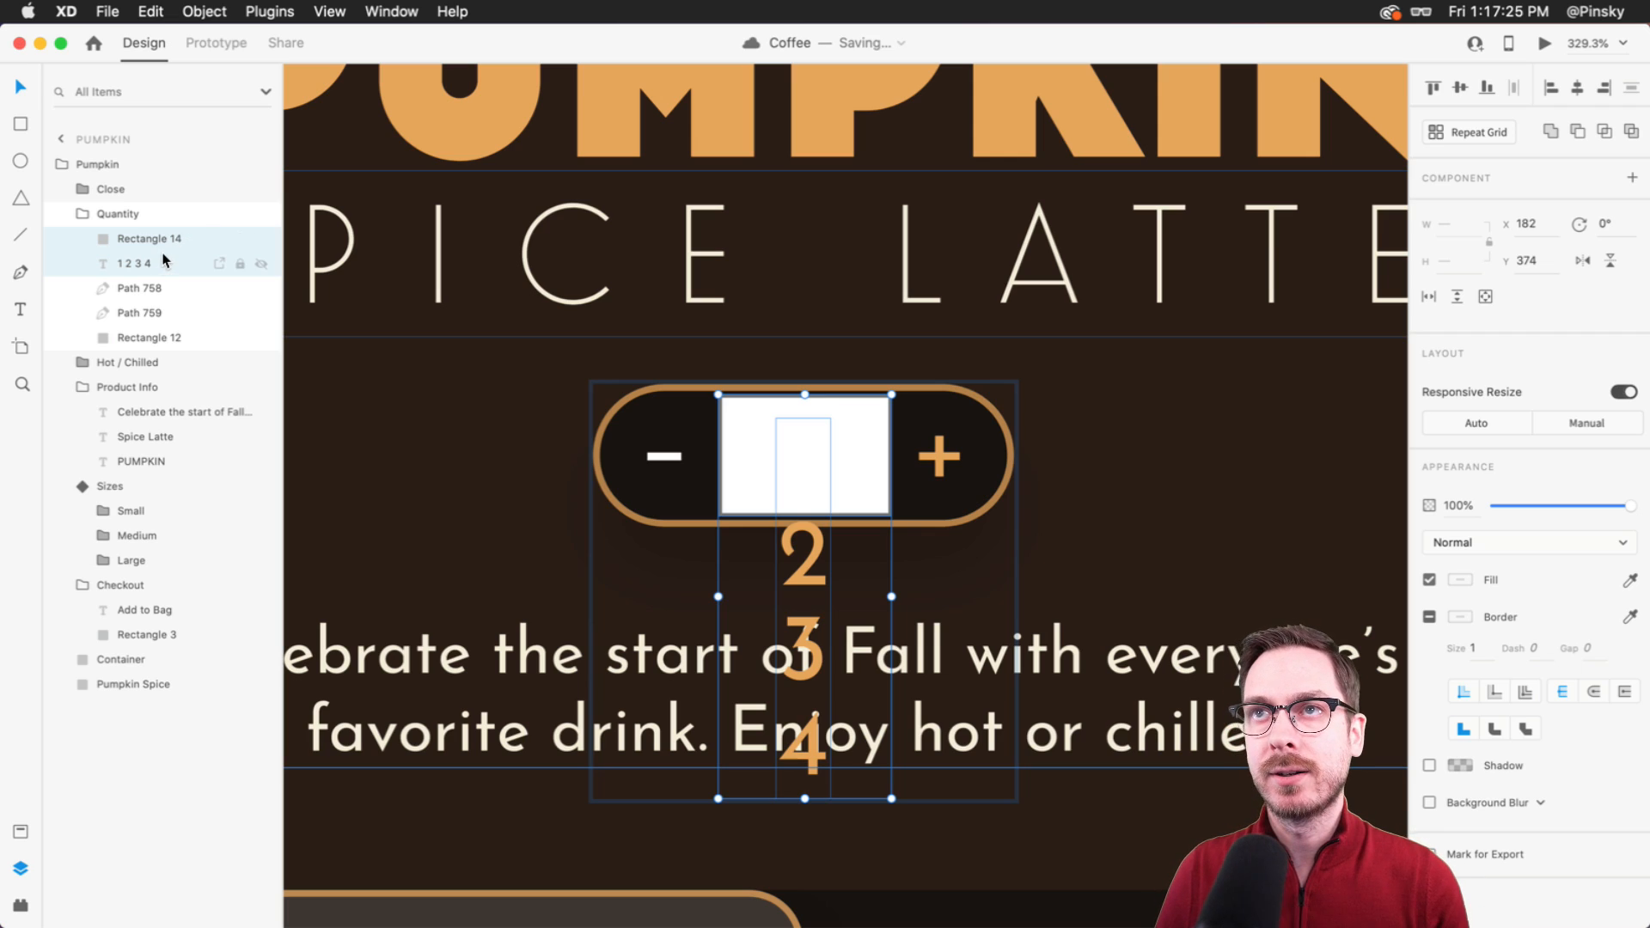
left_click(205, 11)
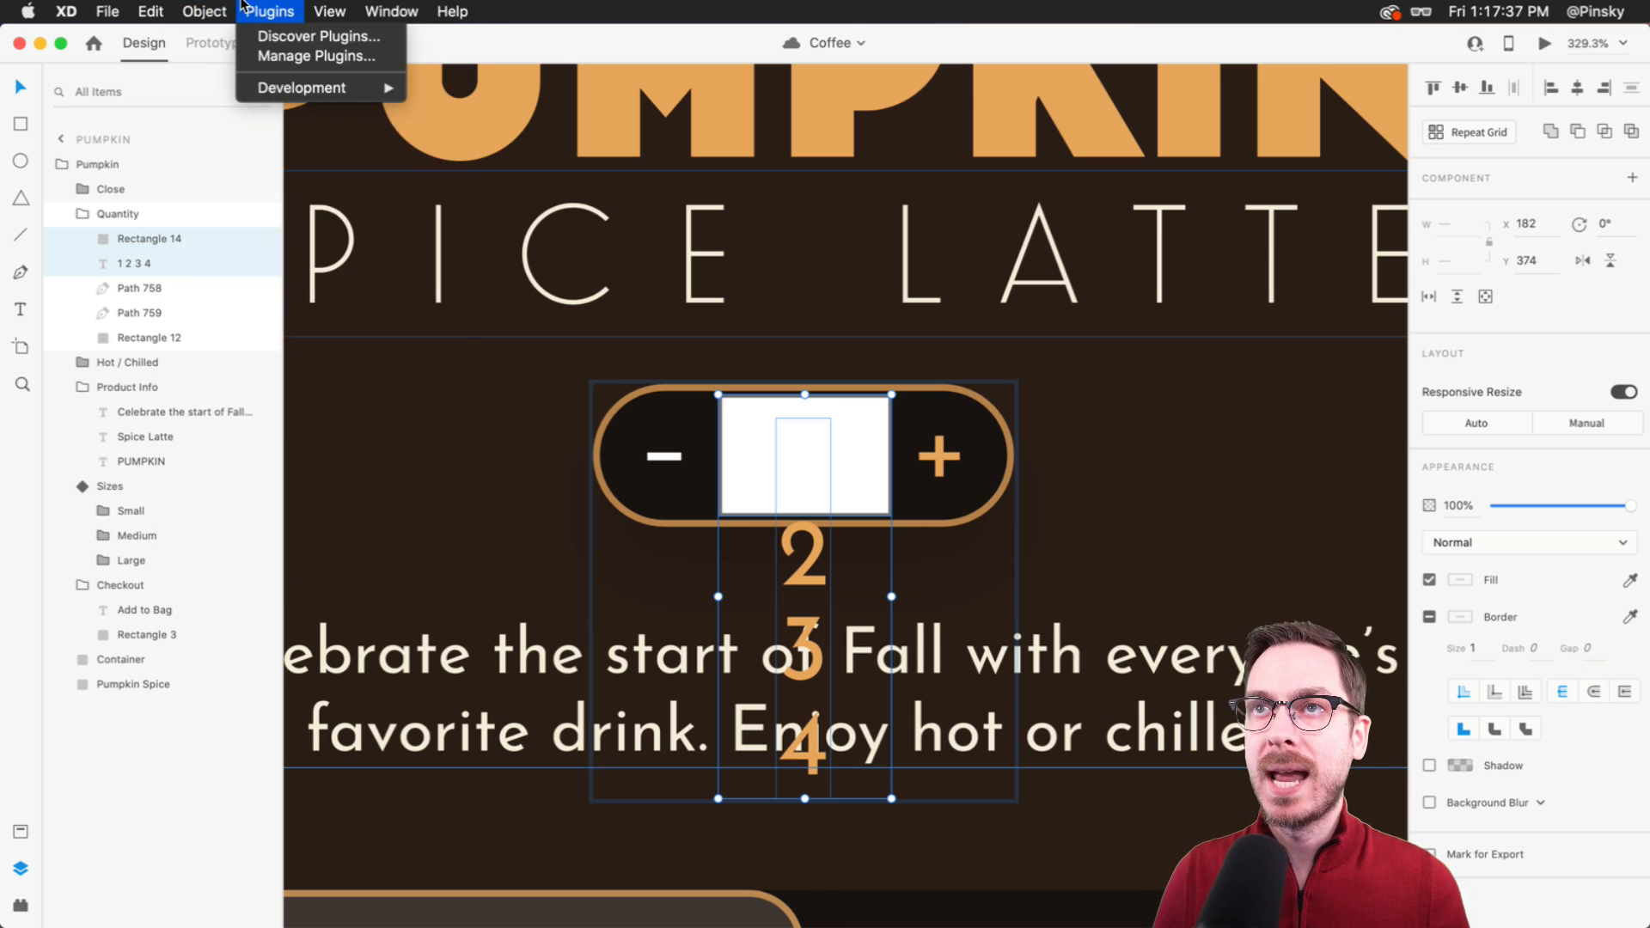
left_click(206, 12)
right_click(772, 433)
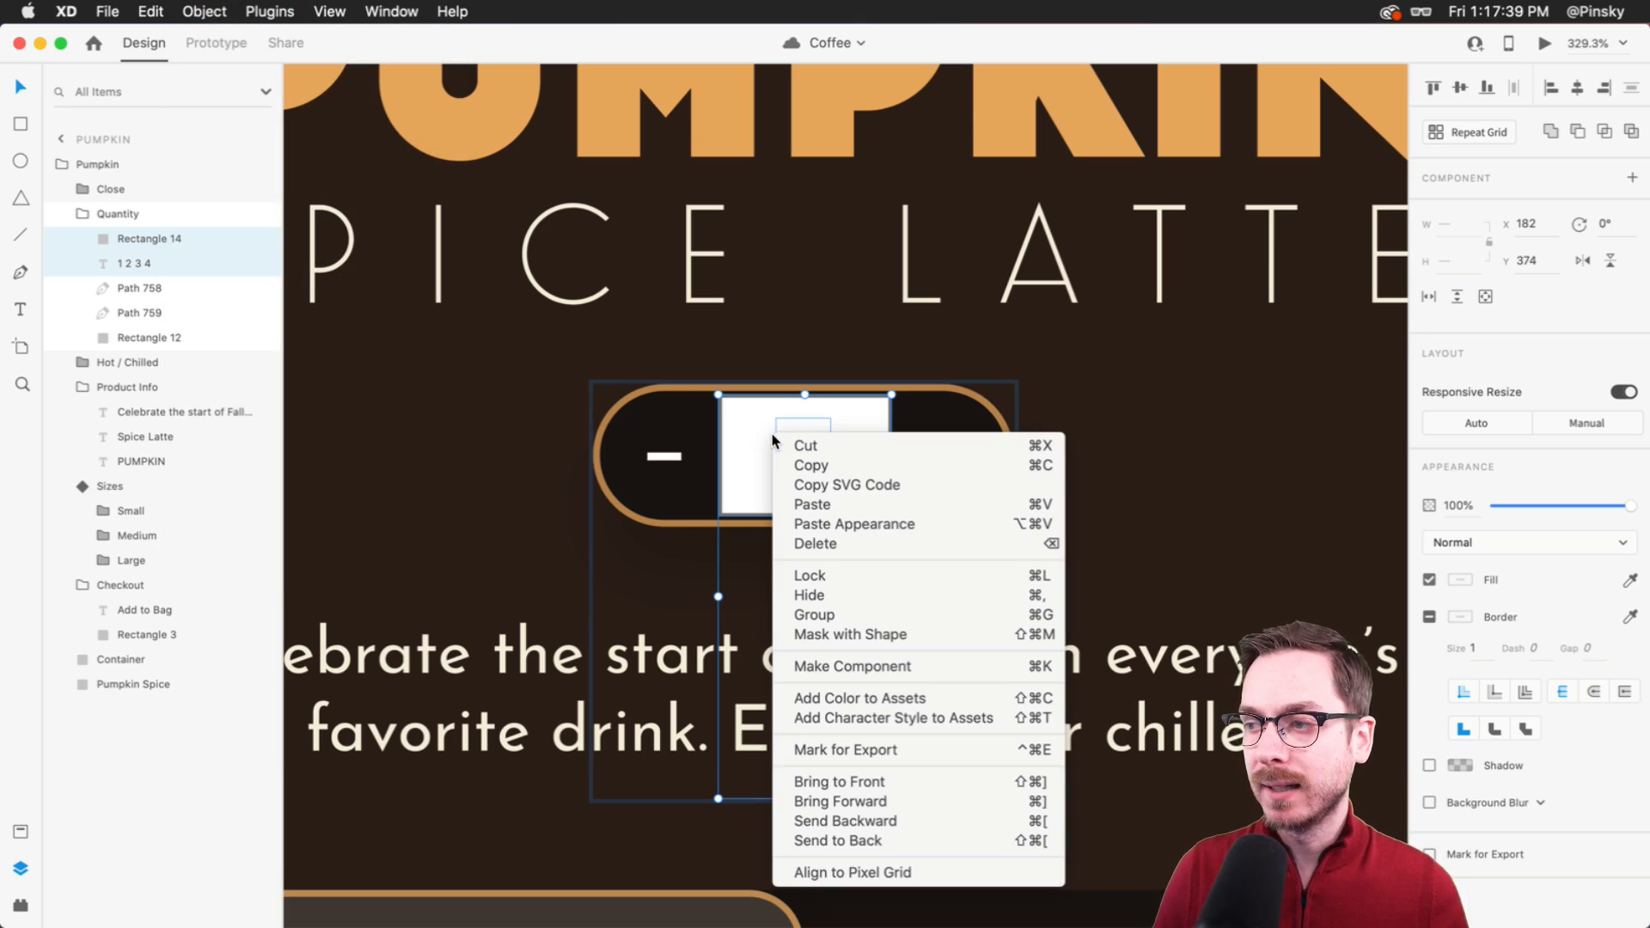
left_click(942, 636)
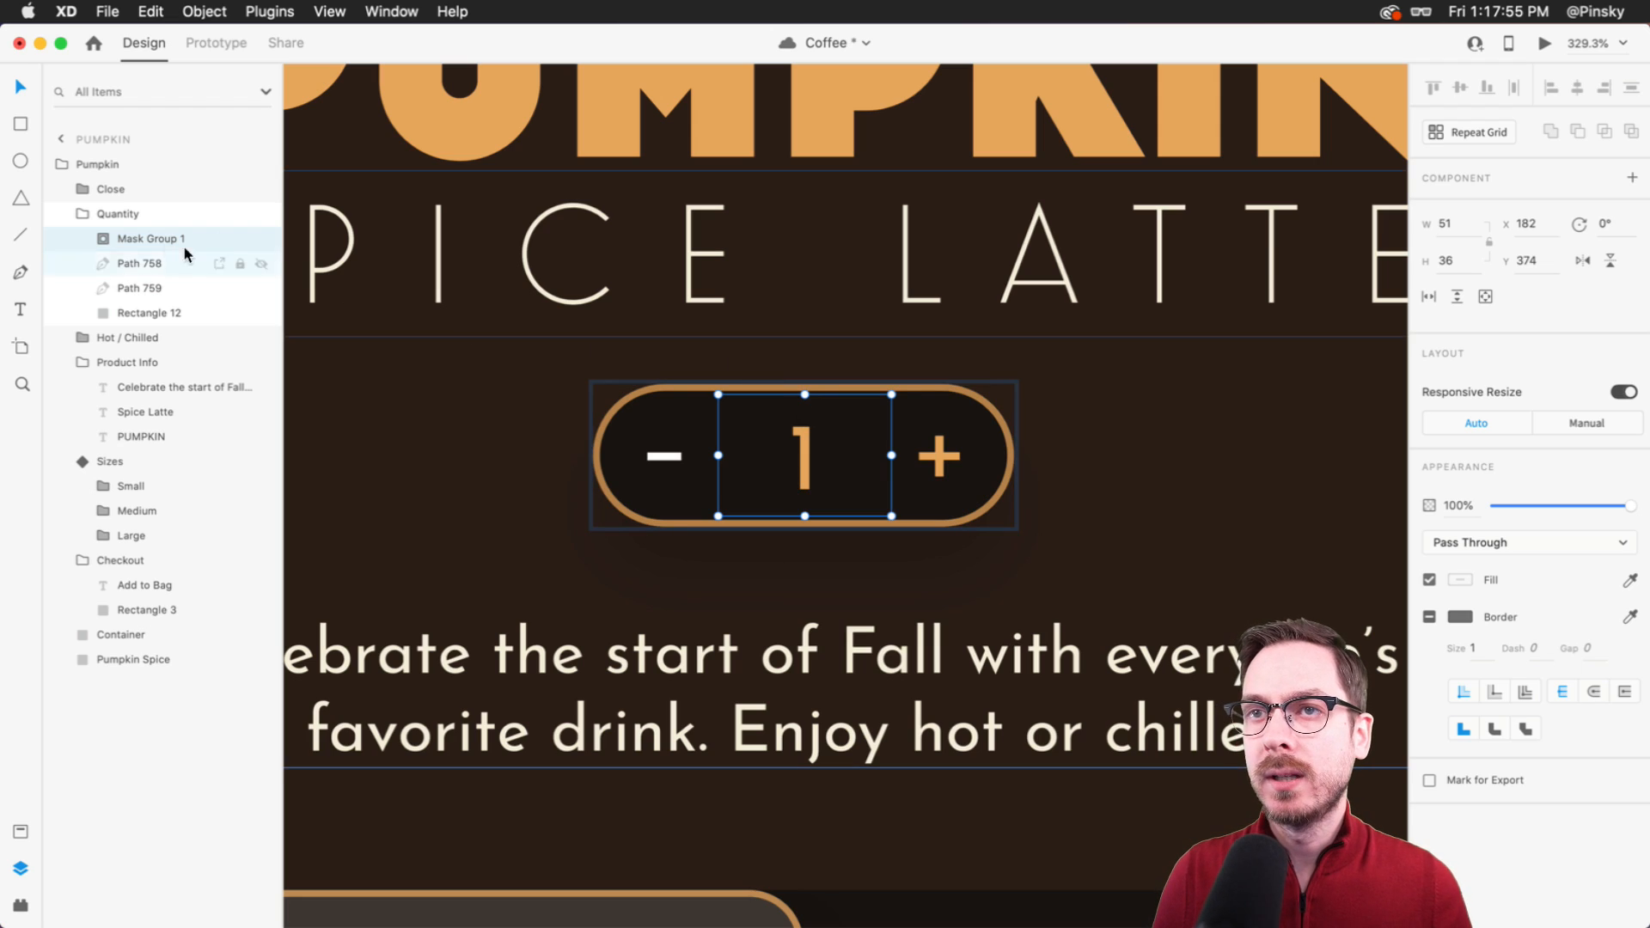
- Rename the new mask group inside Quantity as Numbers
double_click(143, 240)
type("Numbers")
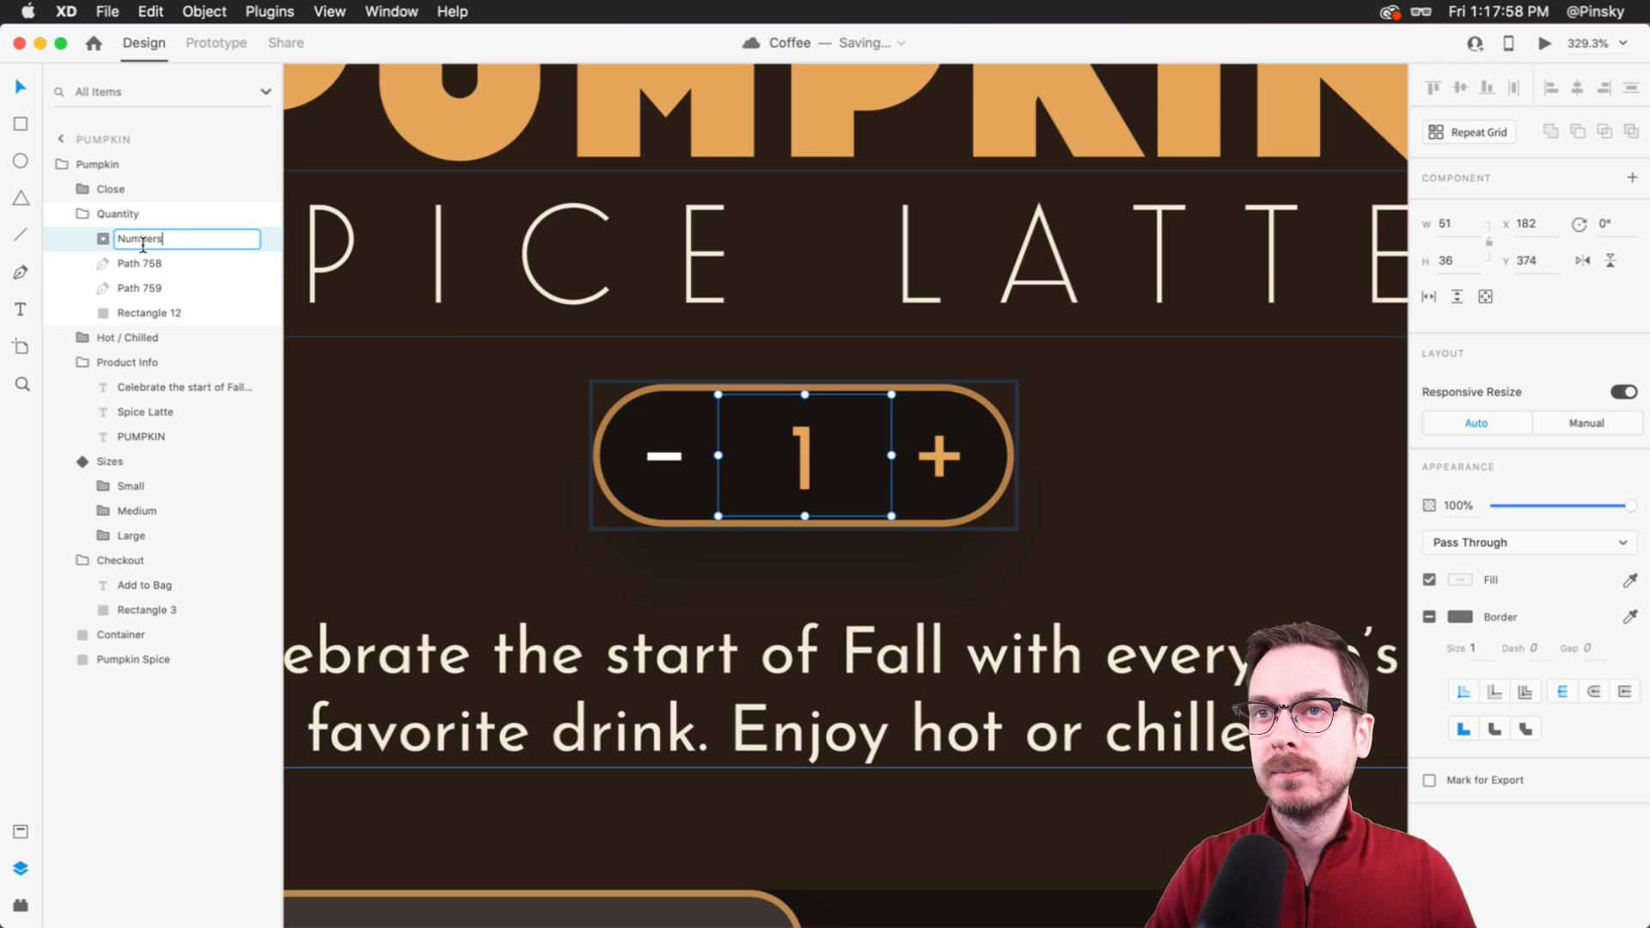
key("Return")
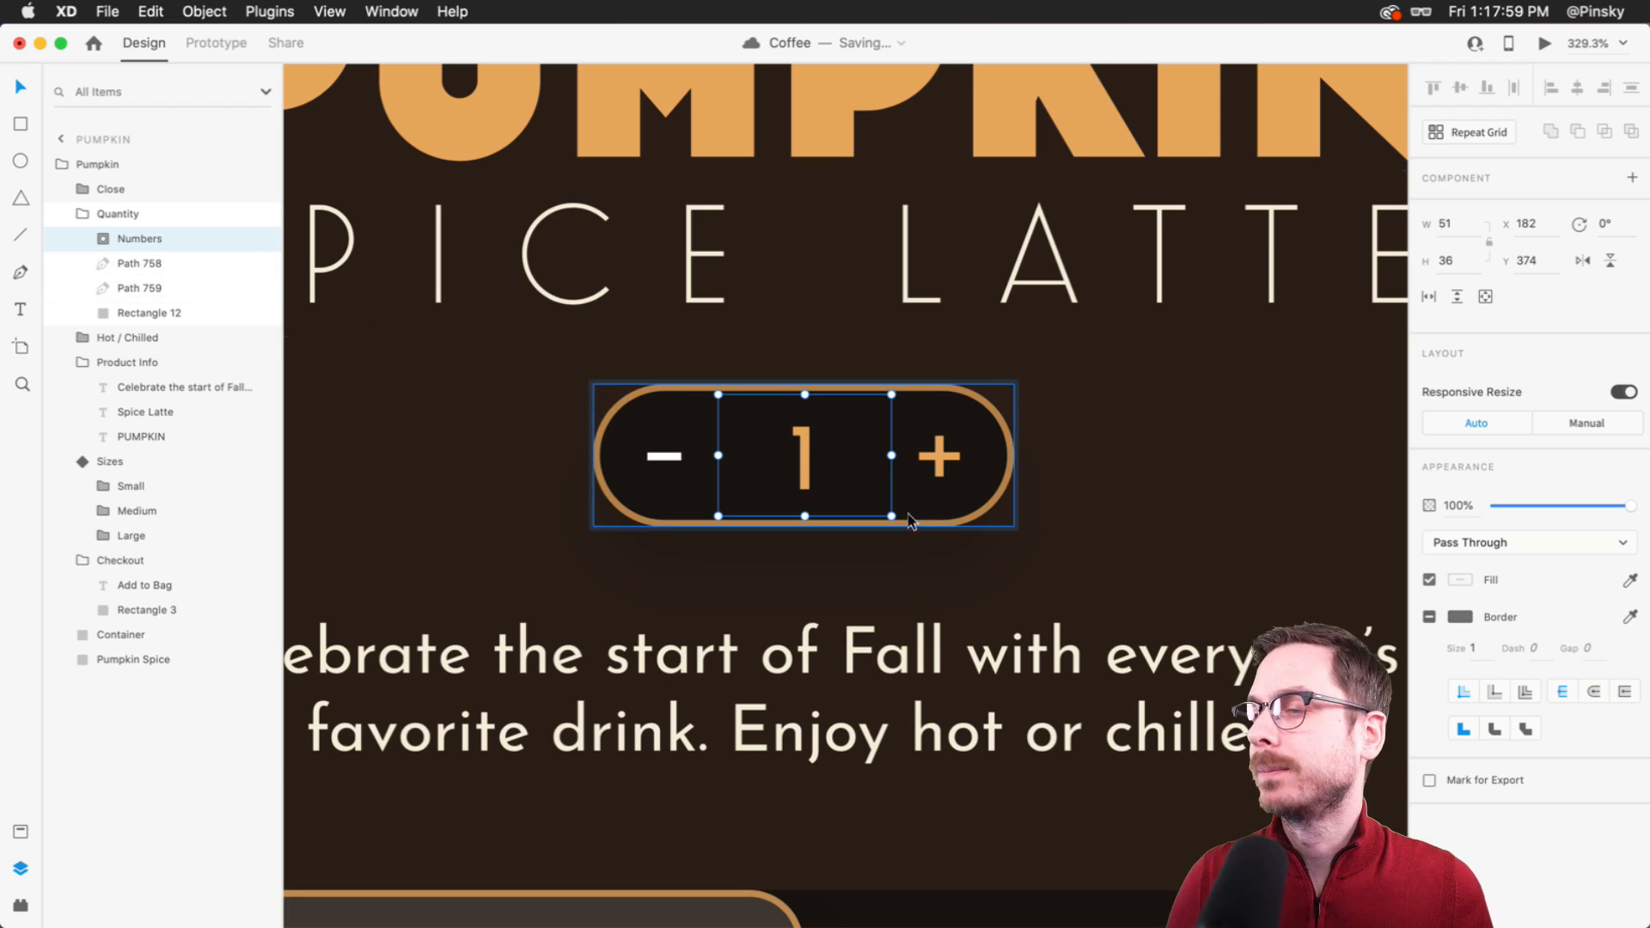
- Turn the whole Quantity group into a component
left_click(163, 216)
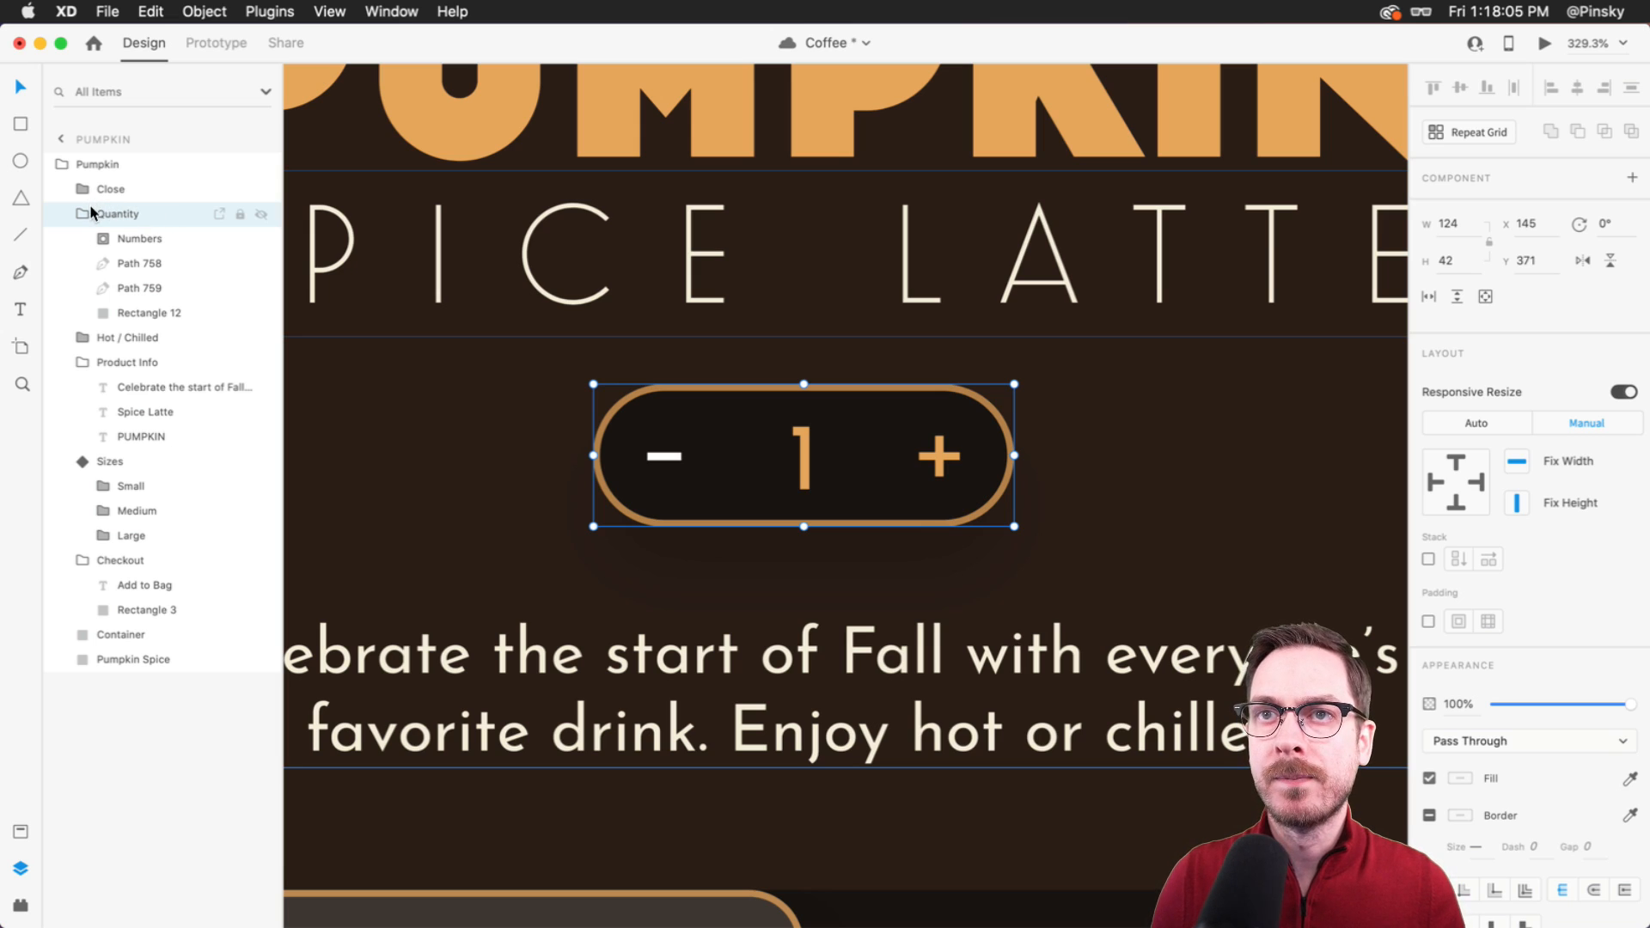
scroll(646, 542, "down", 8)
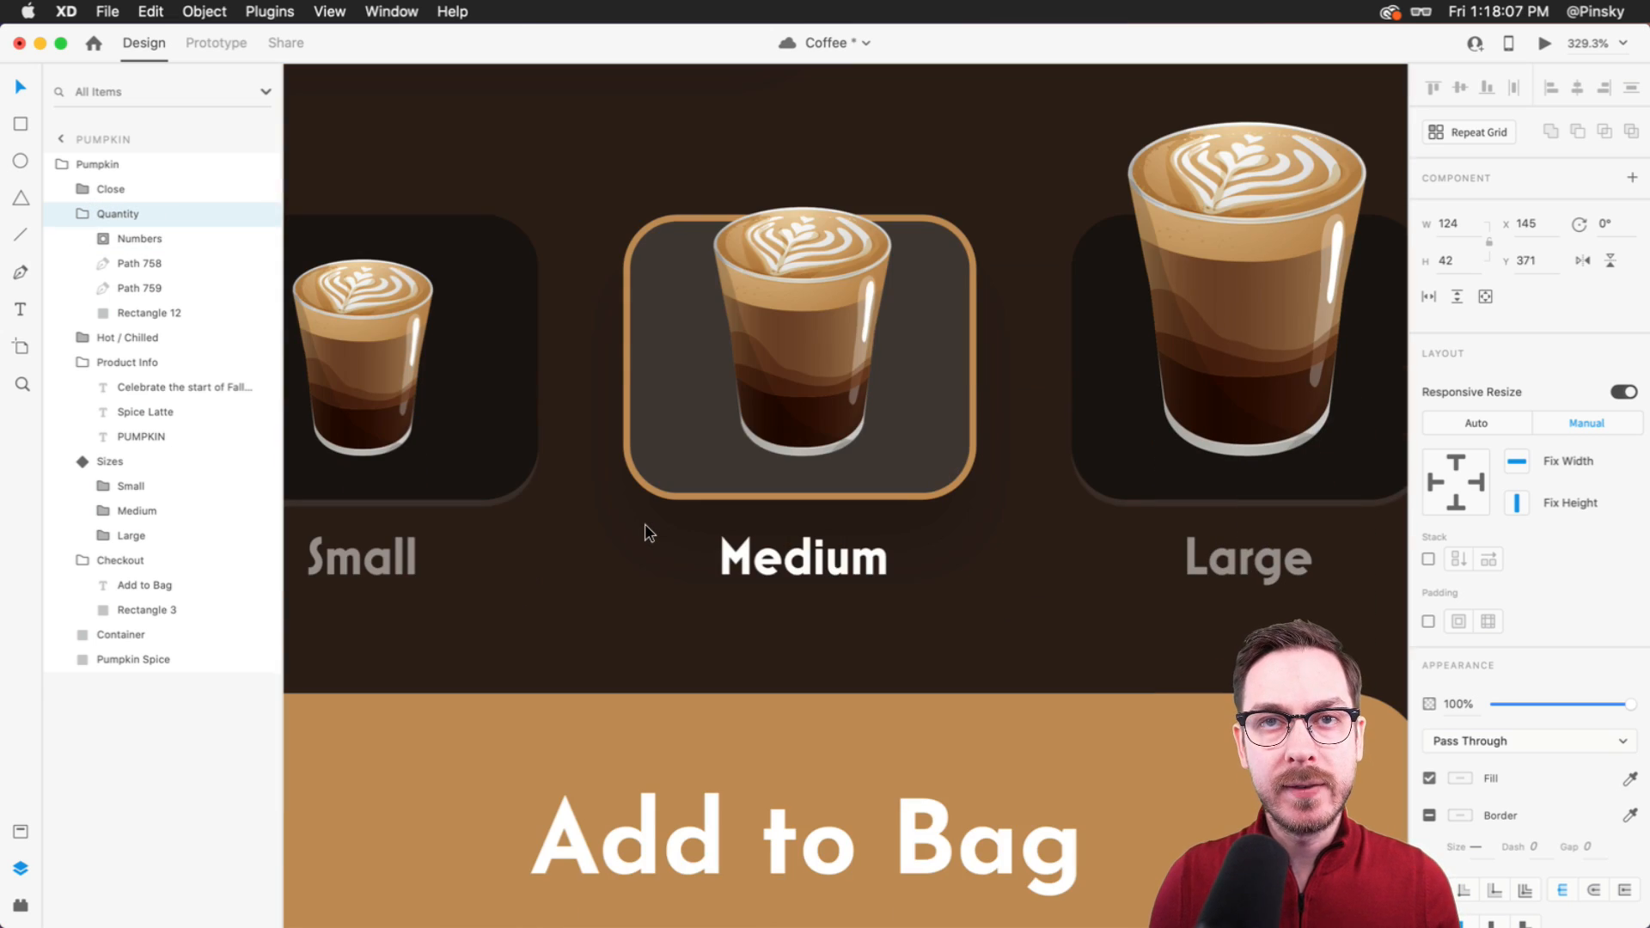
scroll(646, 533, "up", 8)
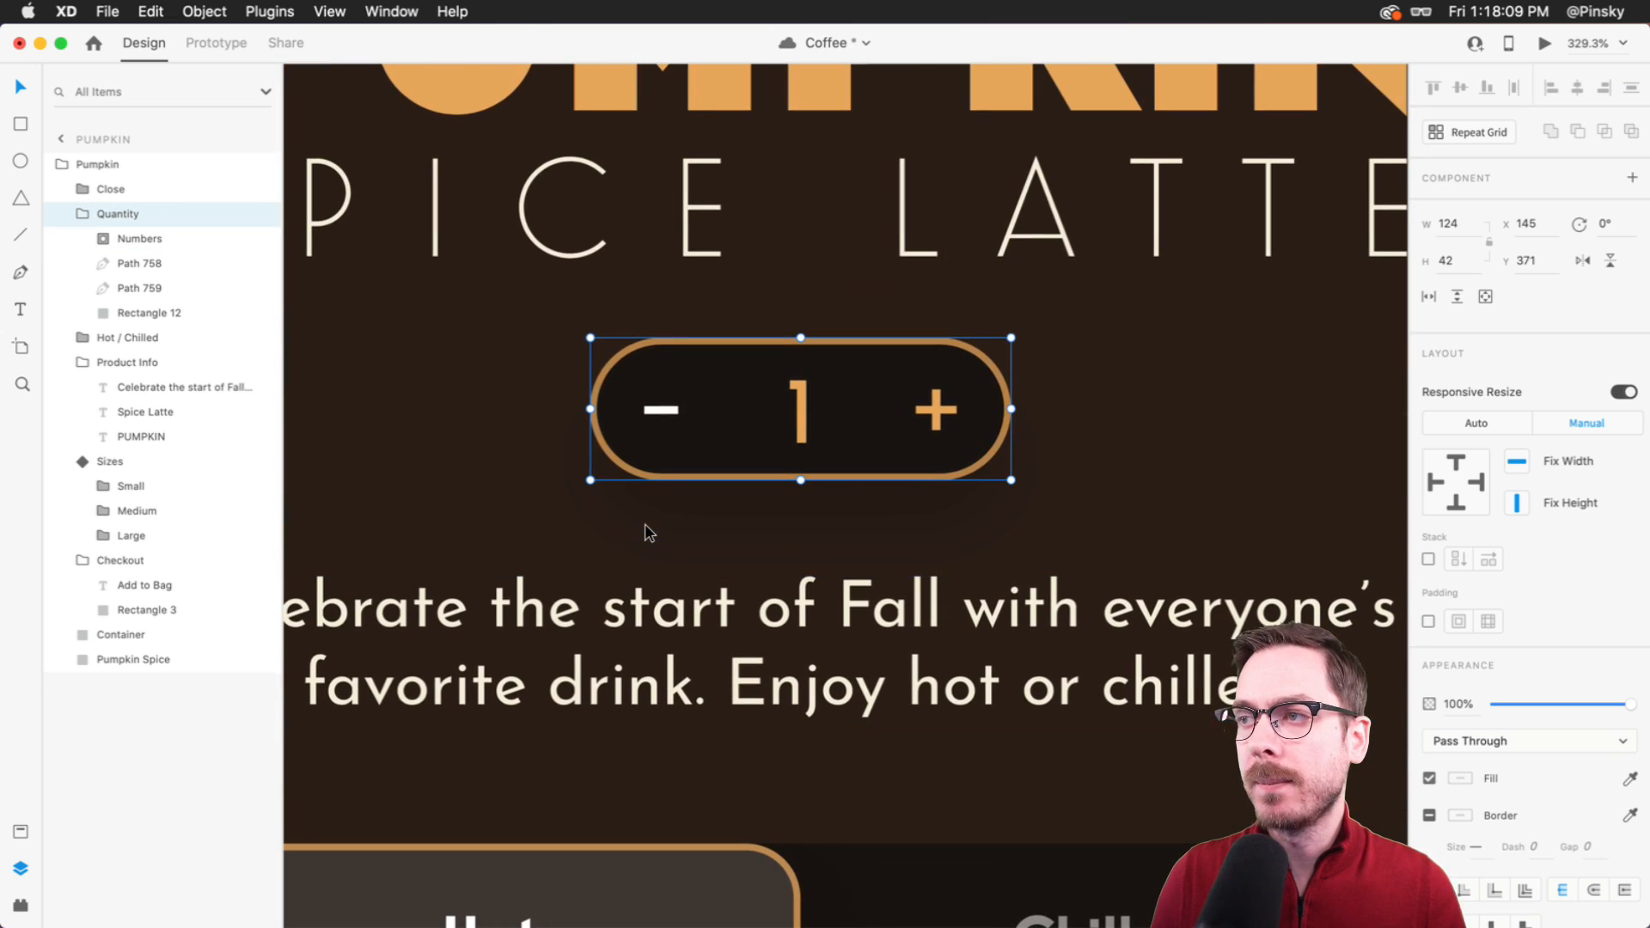
right_click(159, 214)
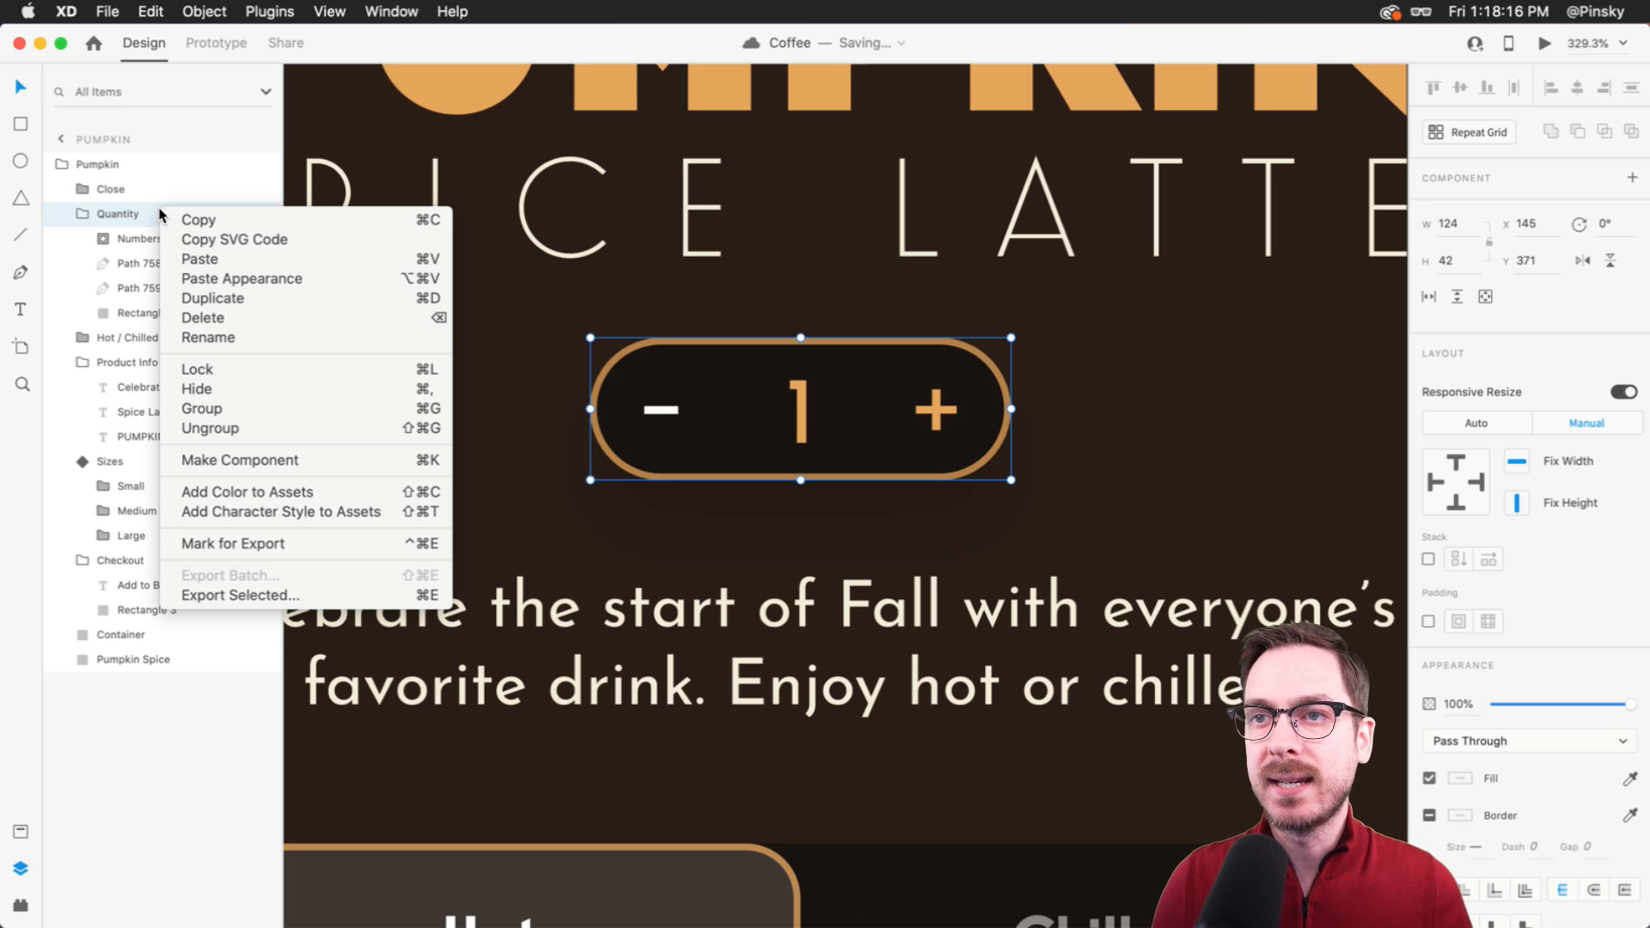
left_click(241, 460)
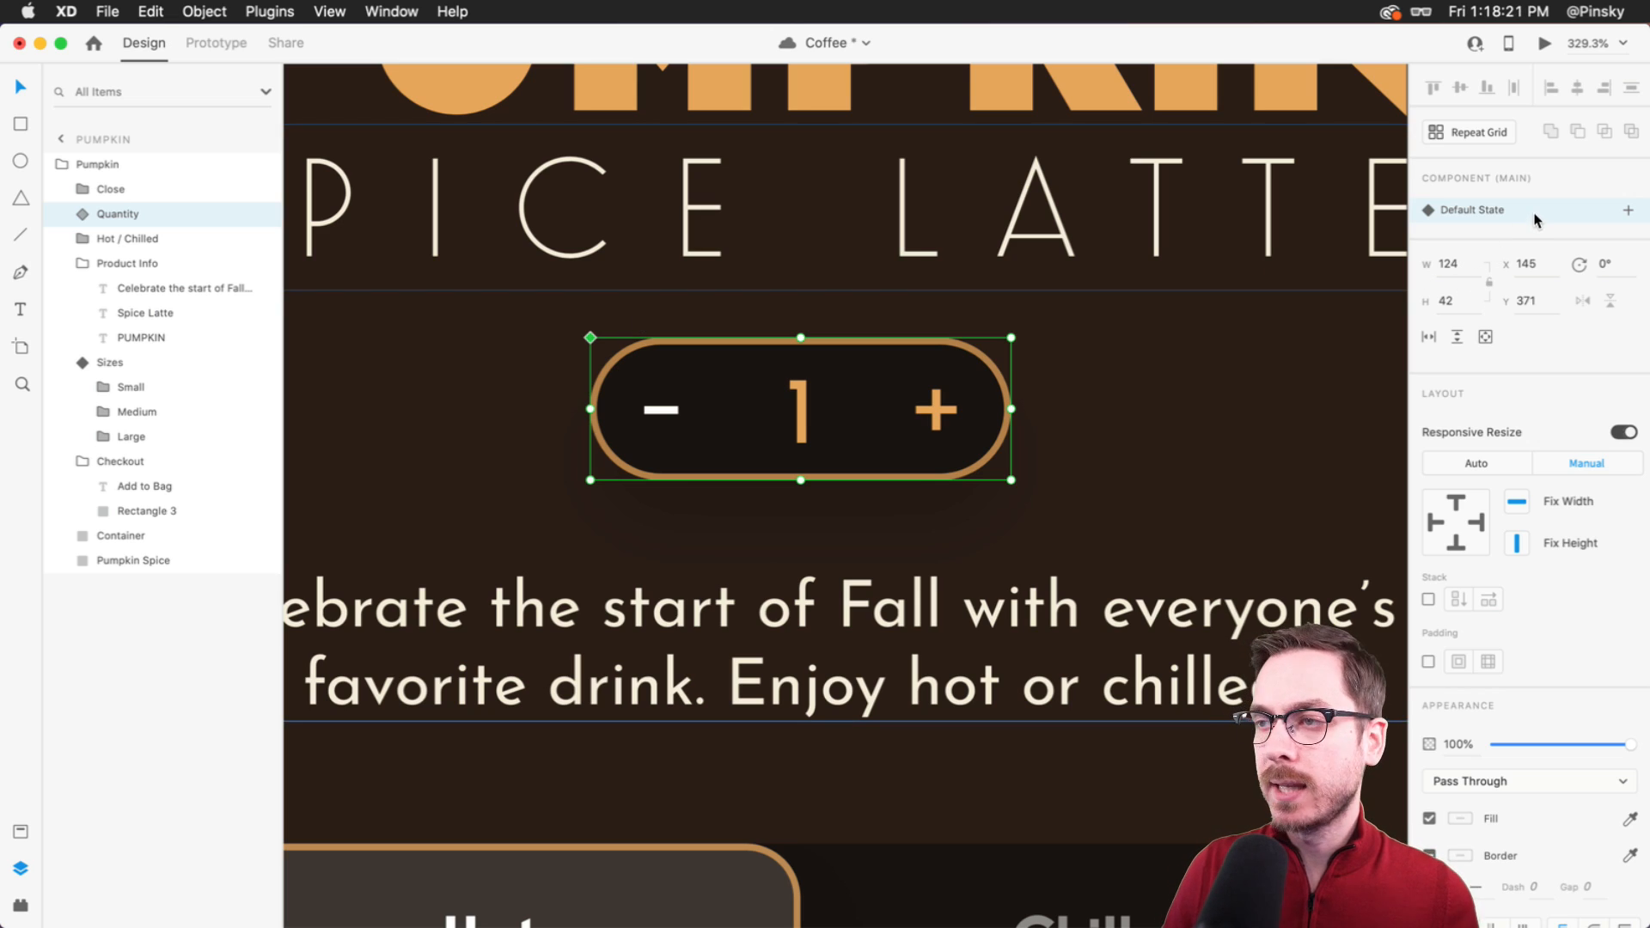
- Add a state named 2 to the Quantity component and move its masked numbers up until the 2 sits in the mask
left_click(1628, 210)
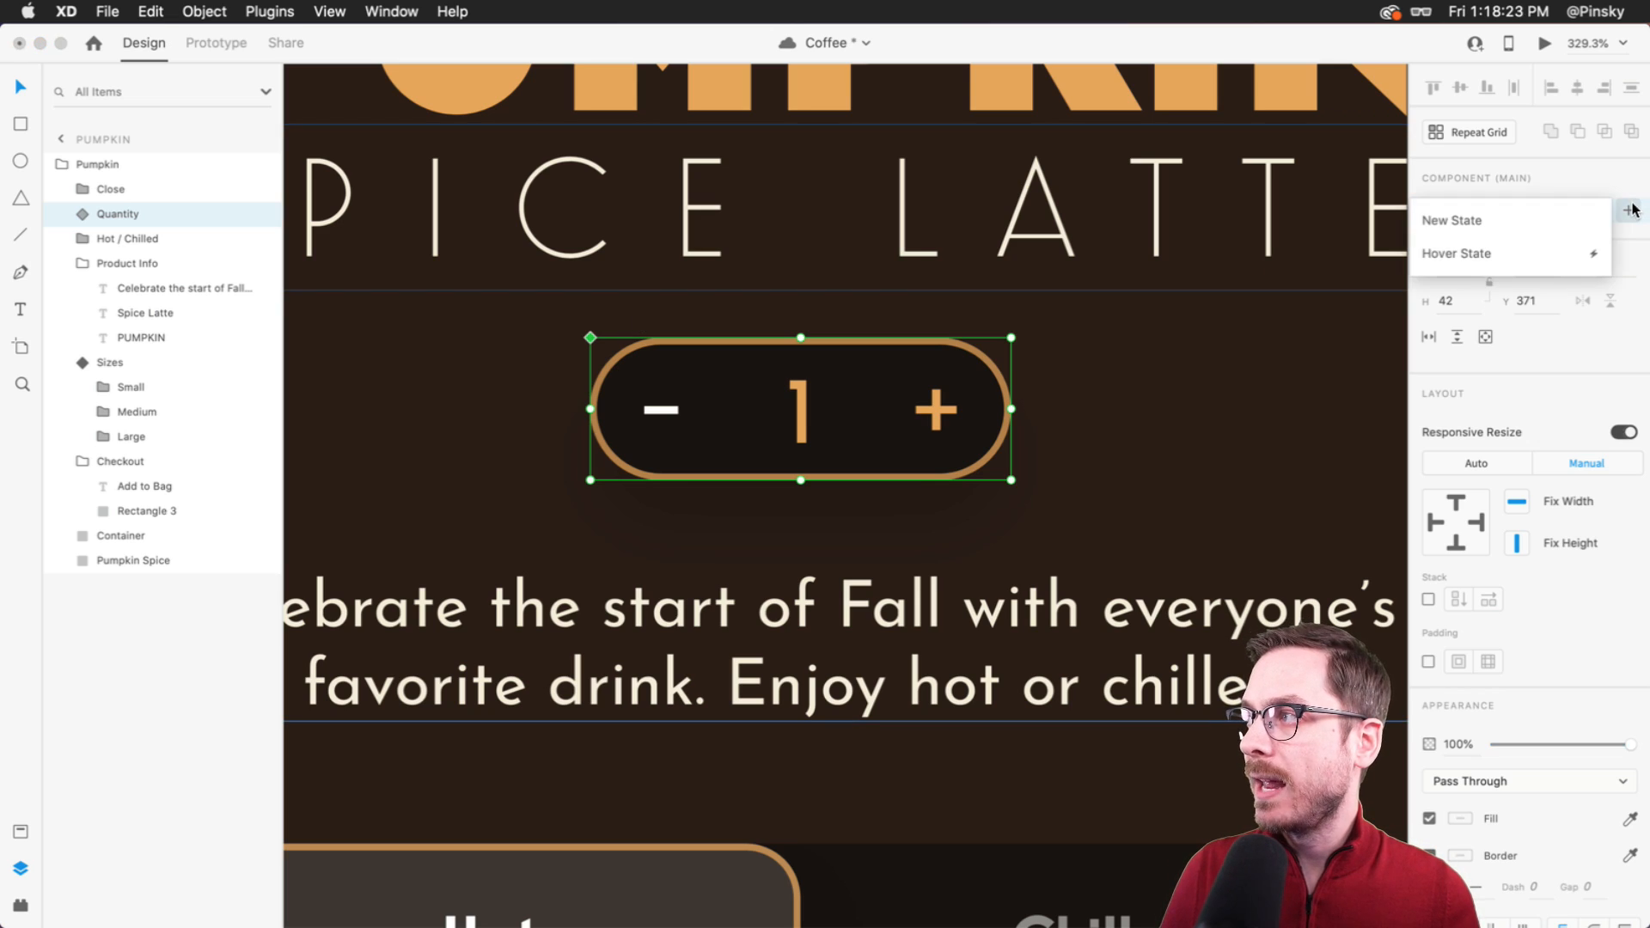
left_click(1555, 218)
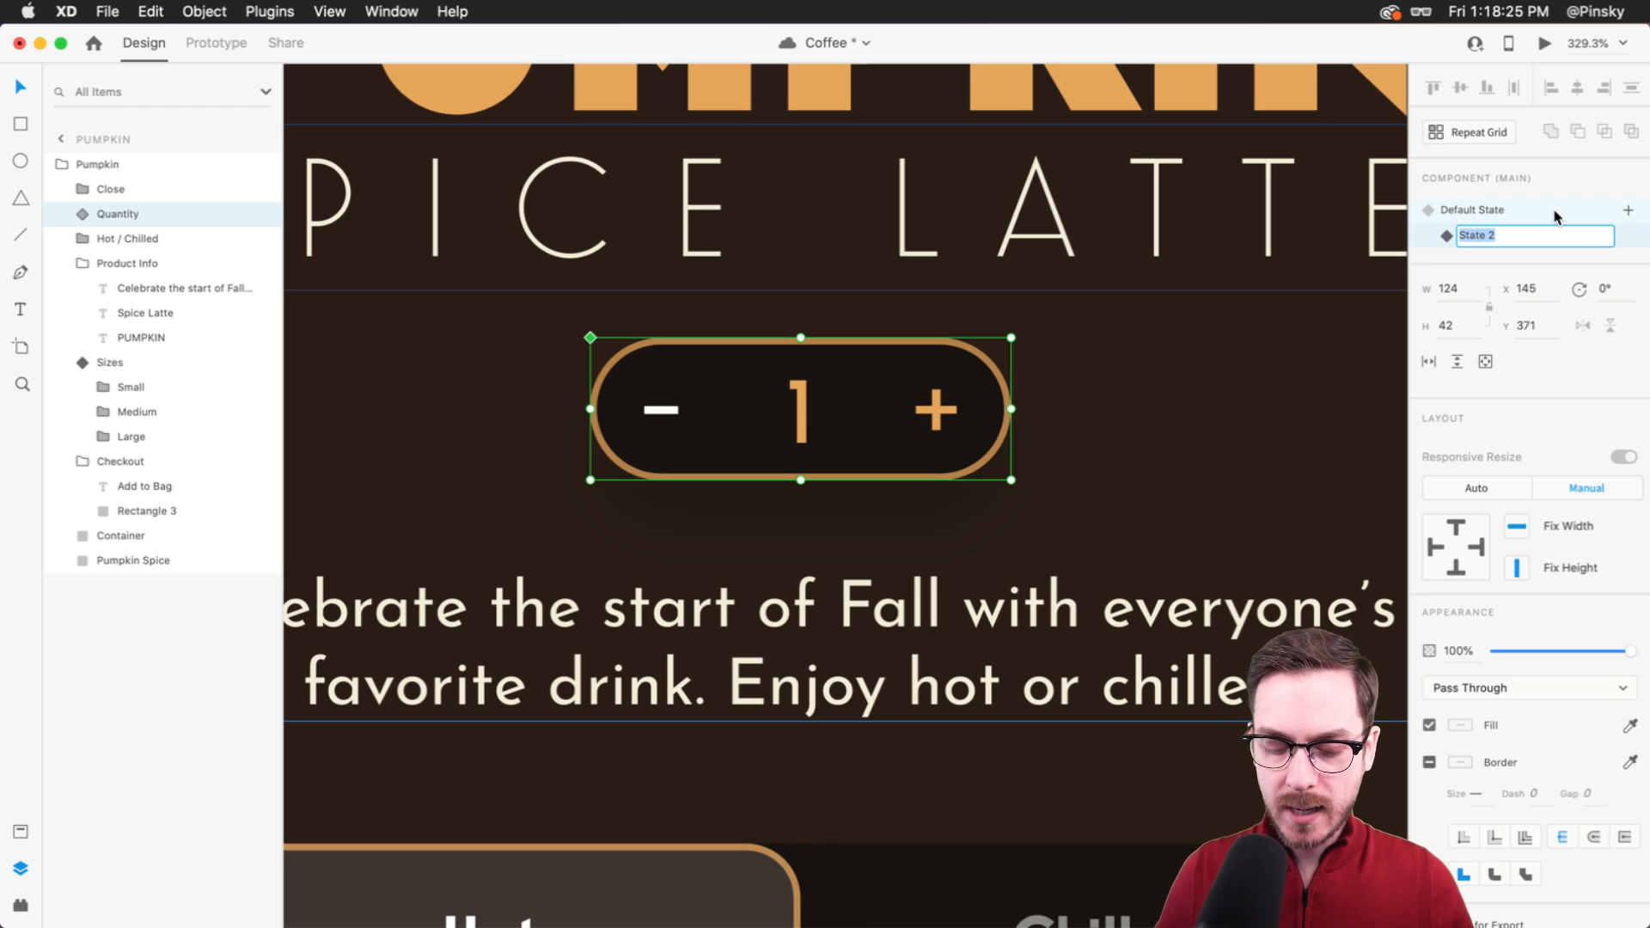
type("2")
key("Return")
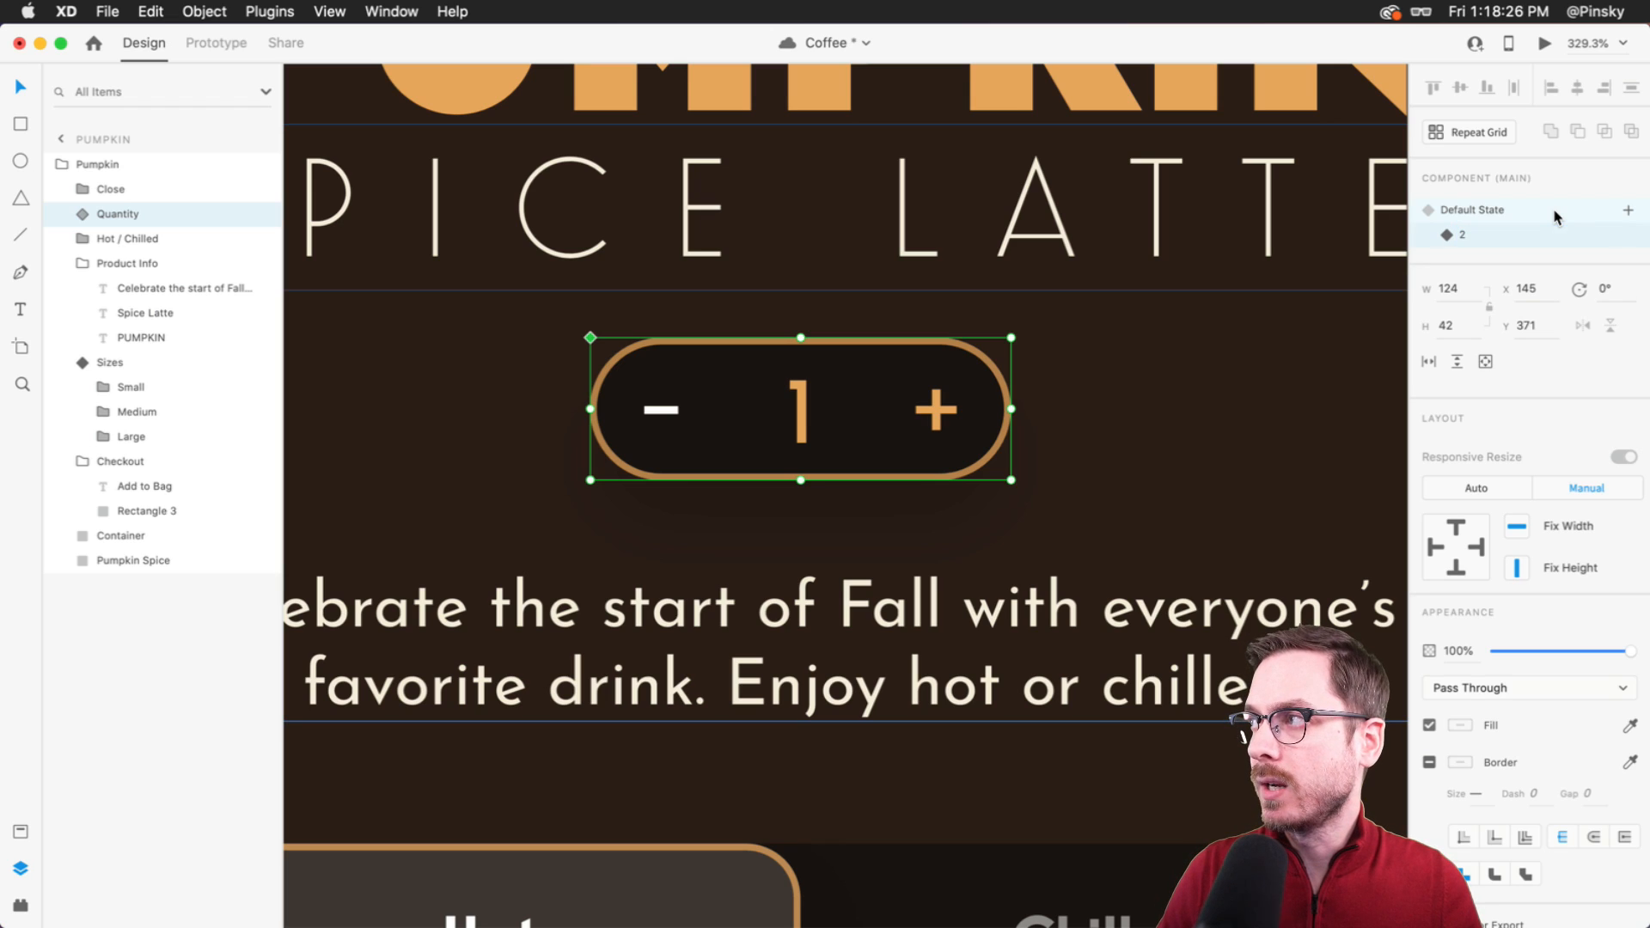
double_click(798, 398)
double_click(797, 399)
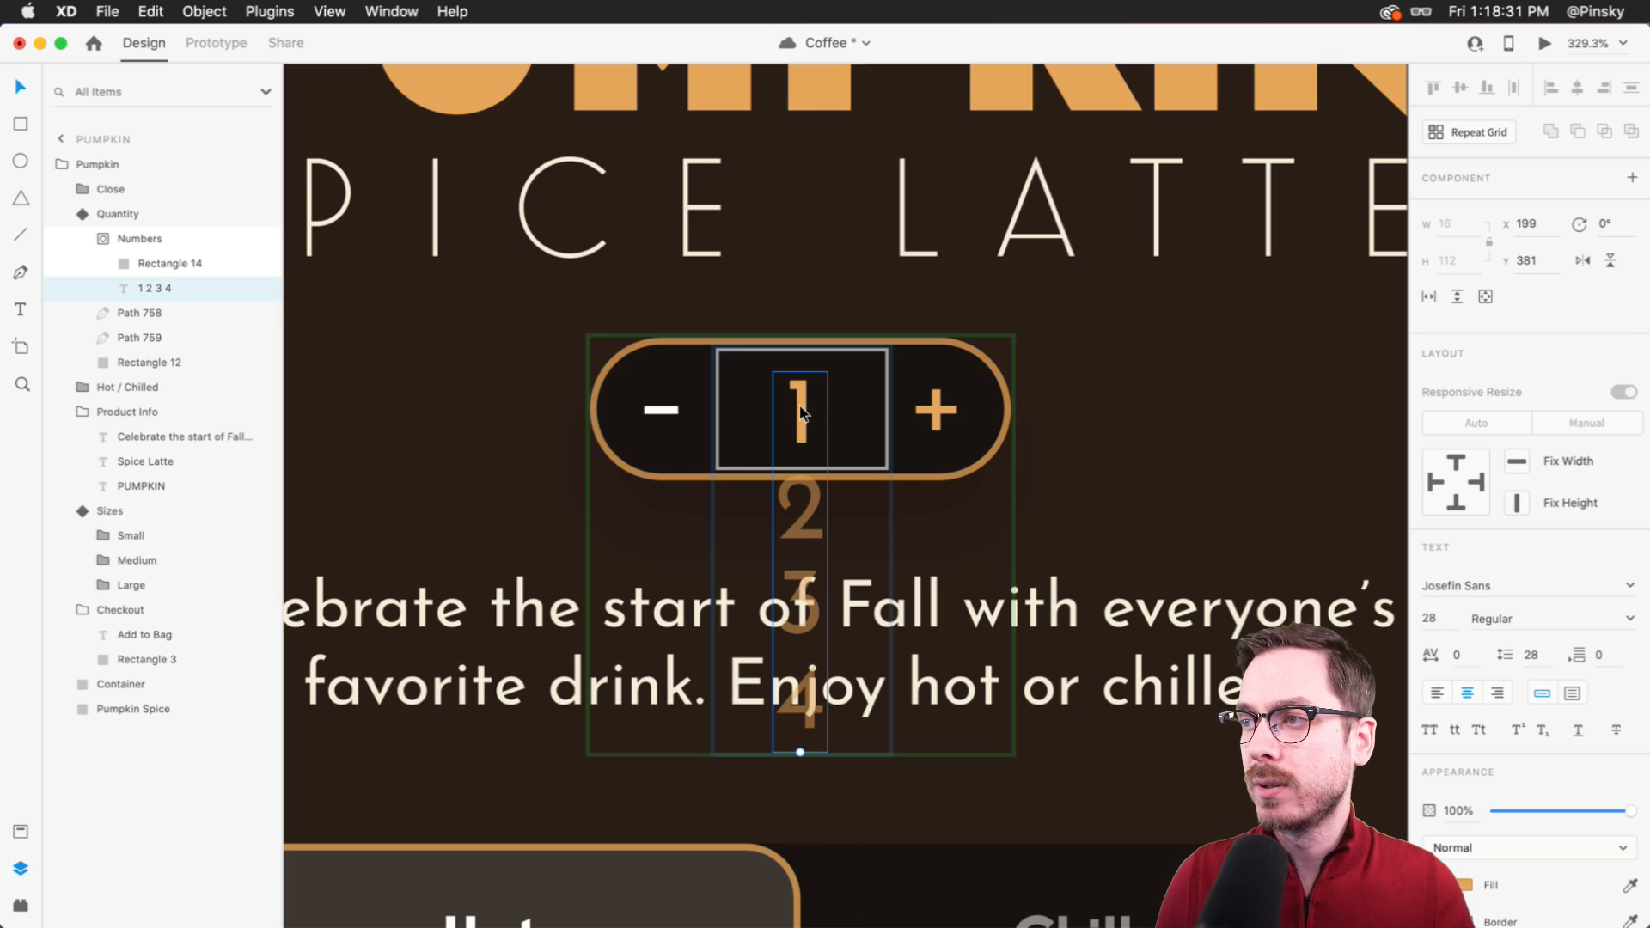
left_click_drag(799, 413, 801, 308)
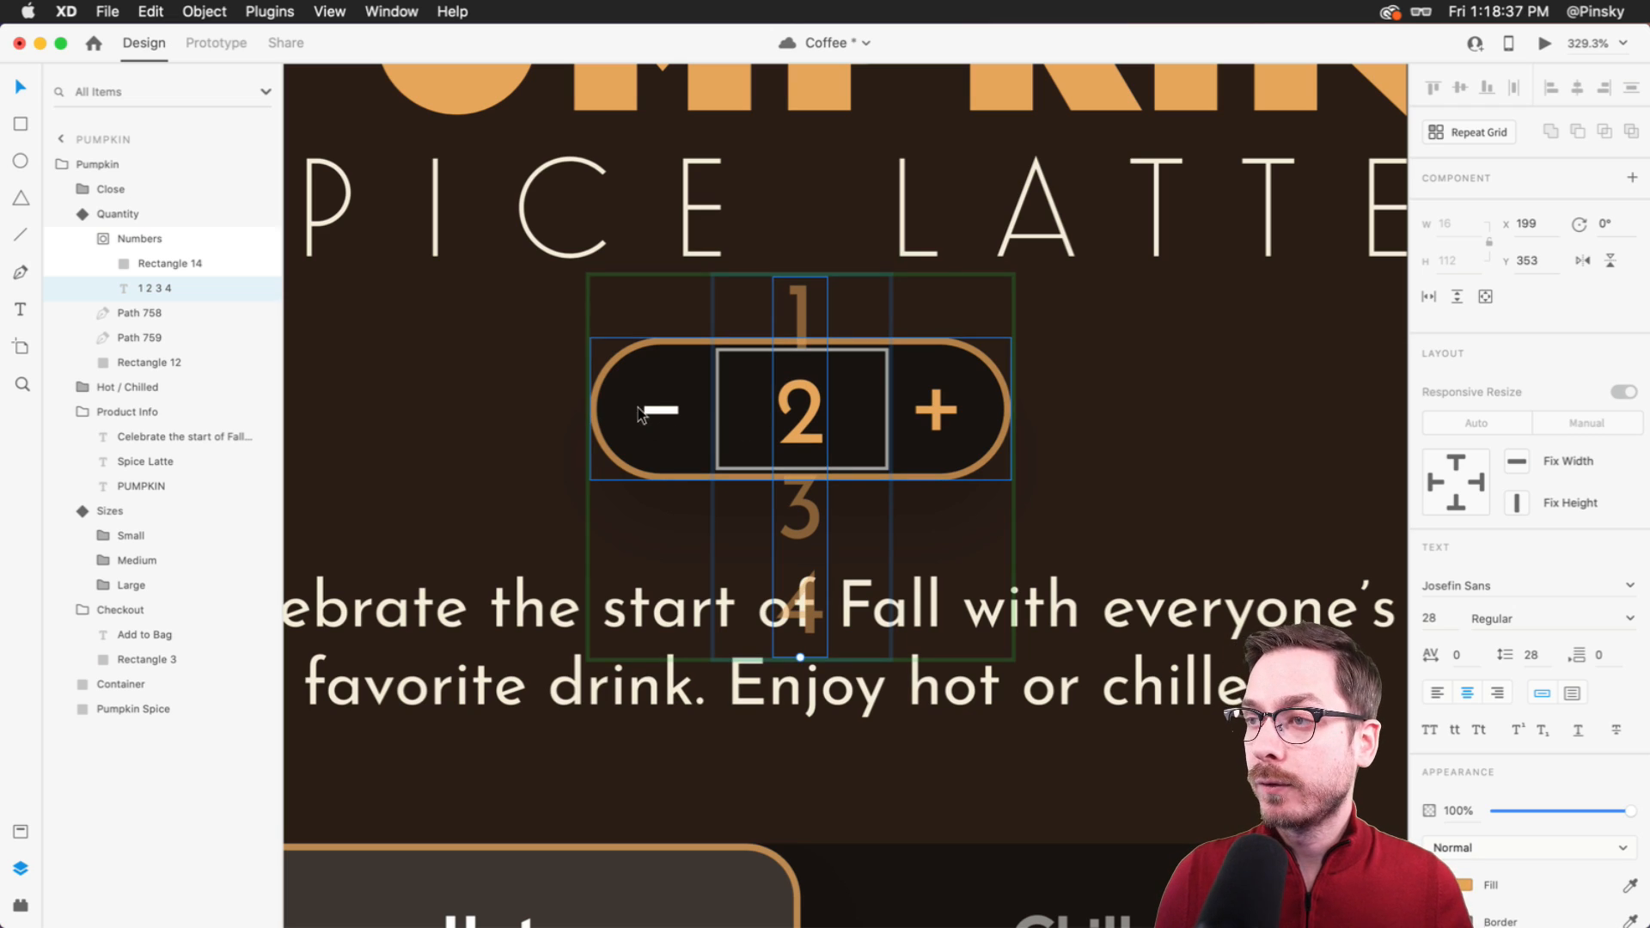
- Recolor the minus sign in state 2 with the orange sampled from the number
left_click(664, 410)
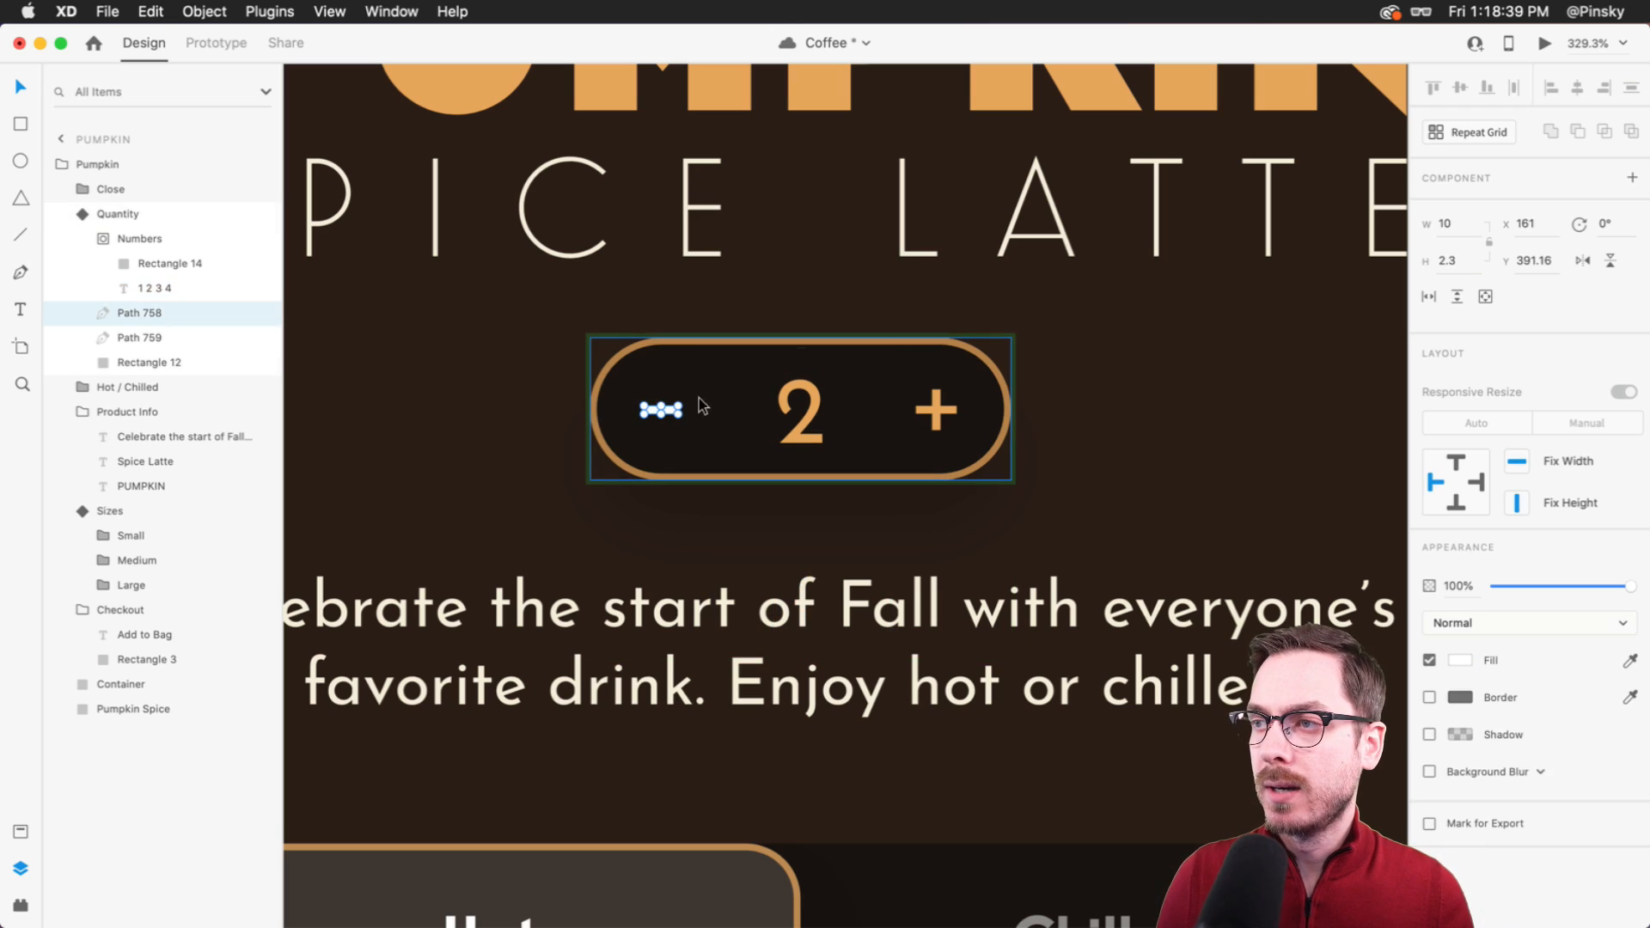
scroll(683, 421, "up", 5)
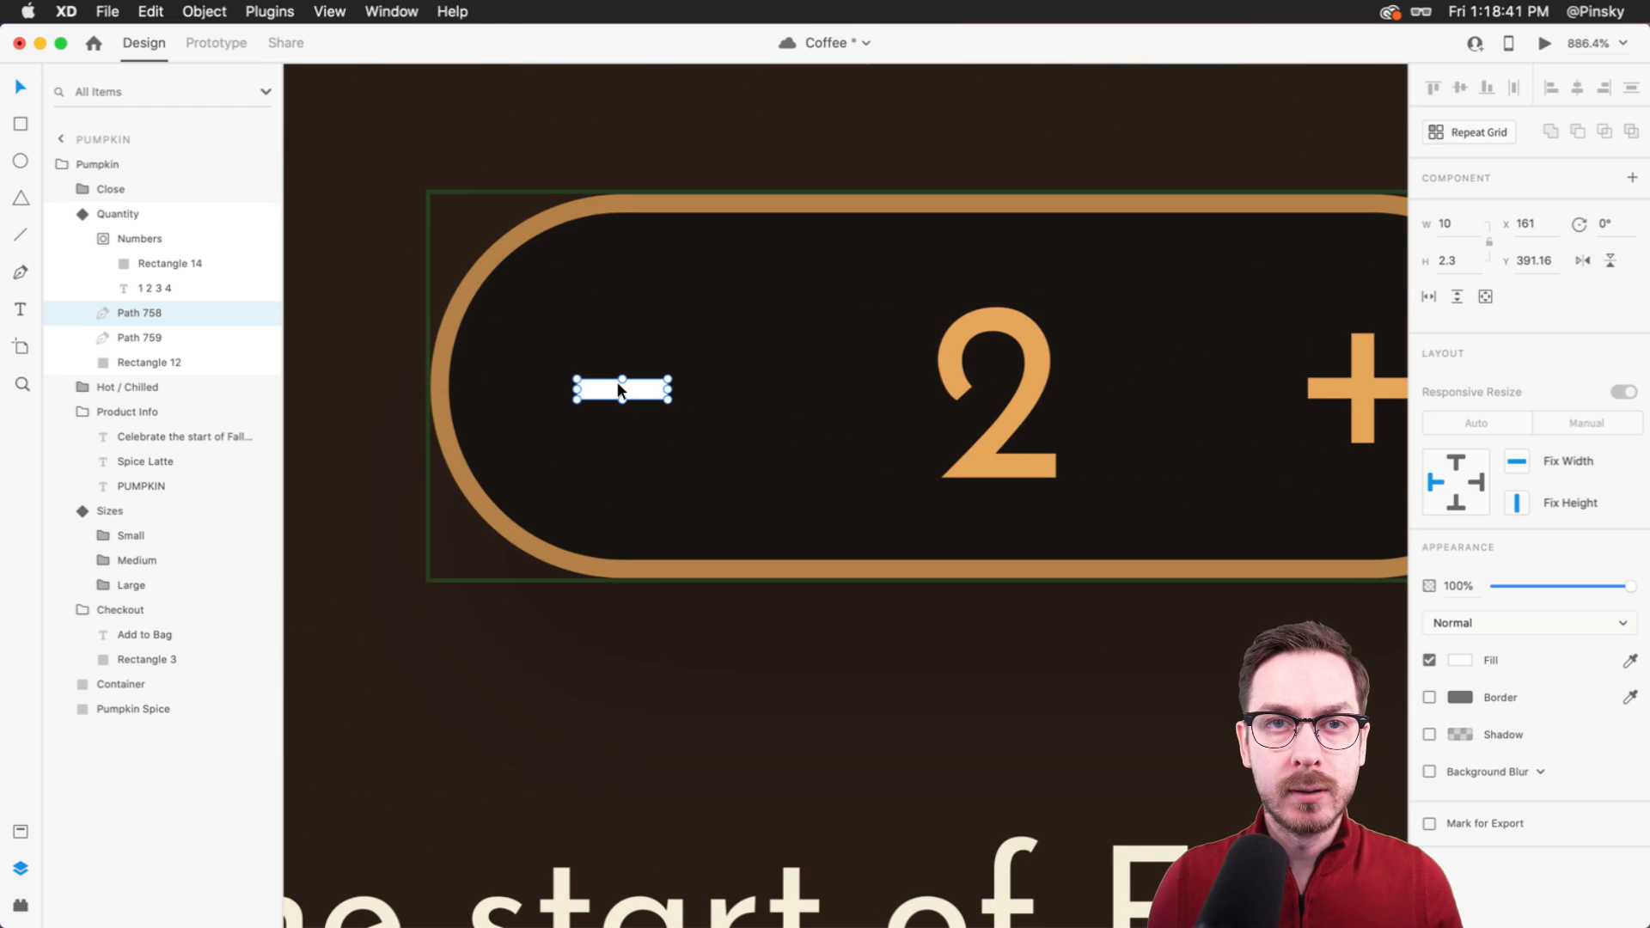
scroll(617, 381, "down", 1)
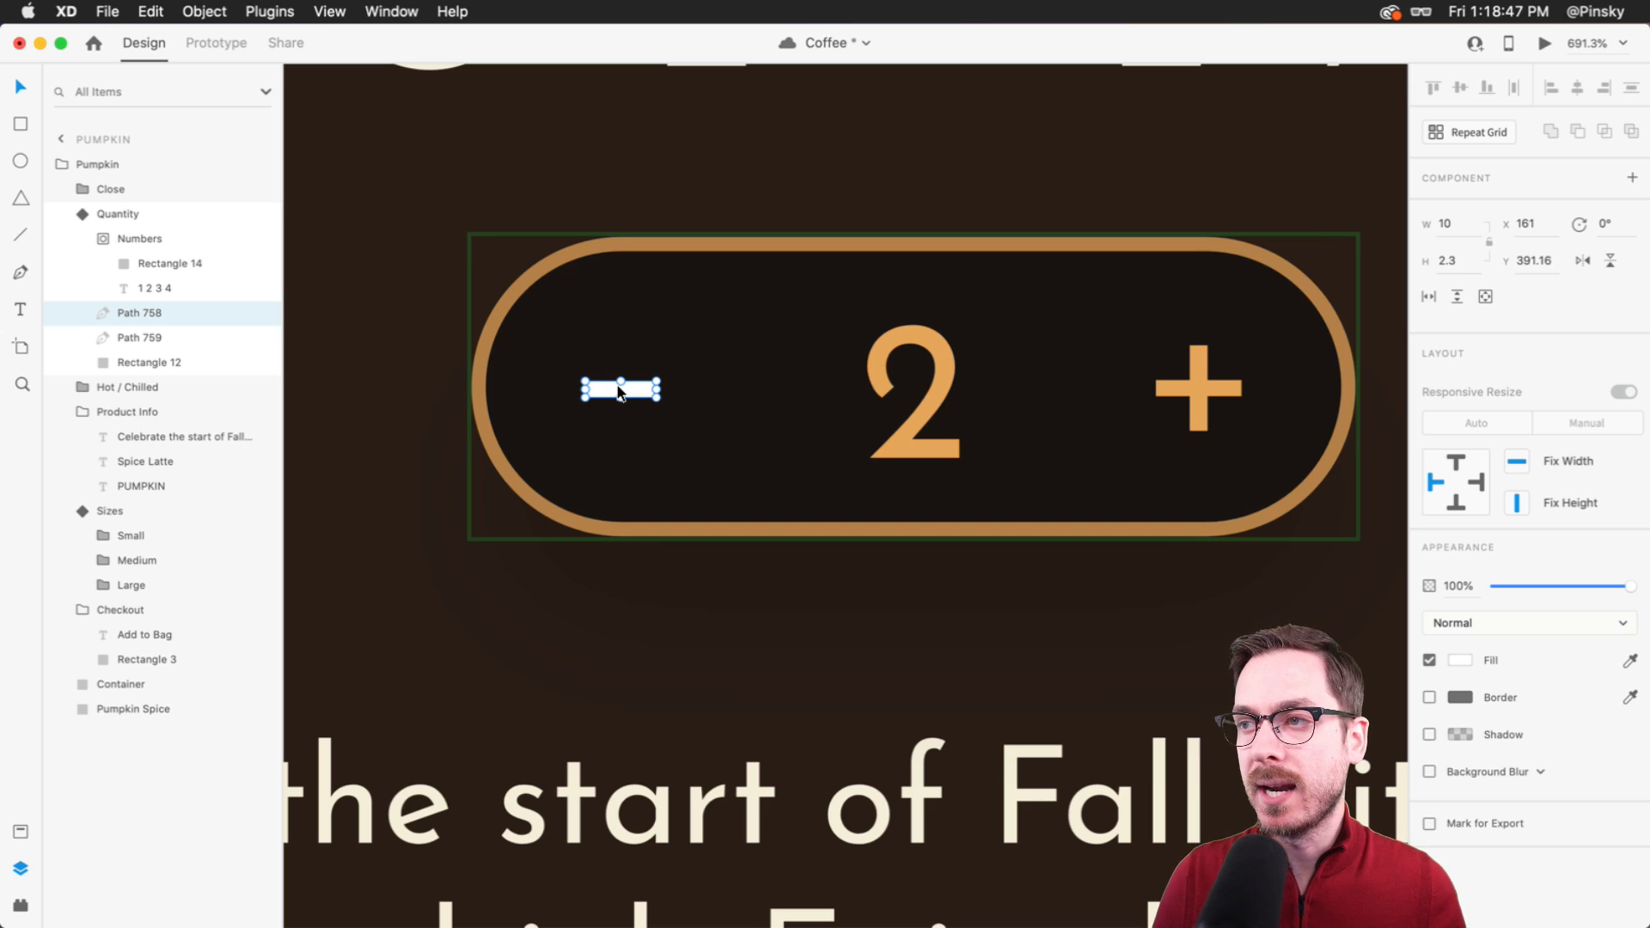
key("i")
left_click(925, 335)
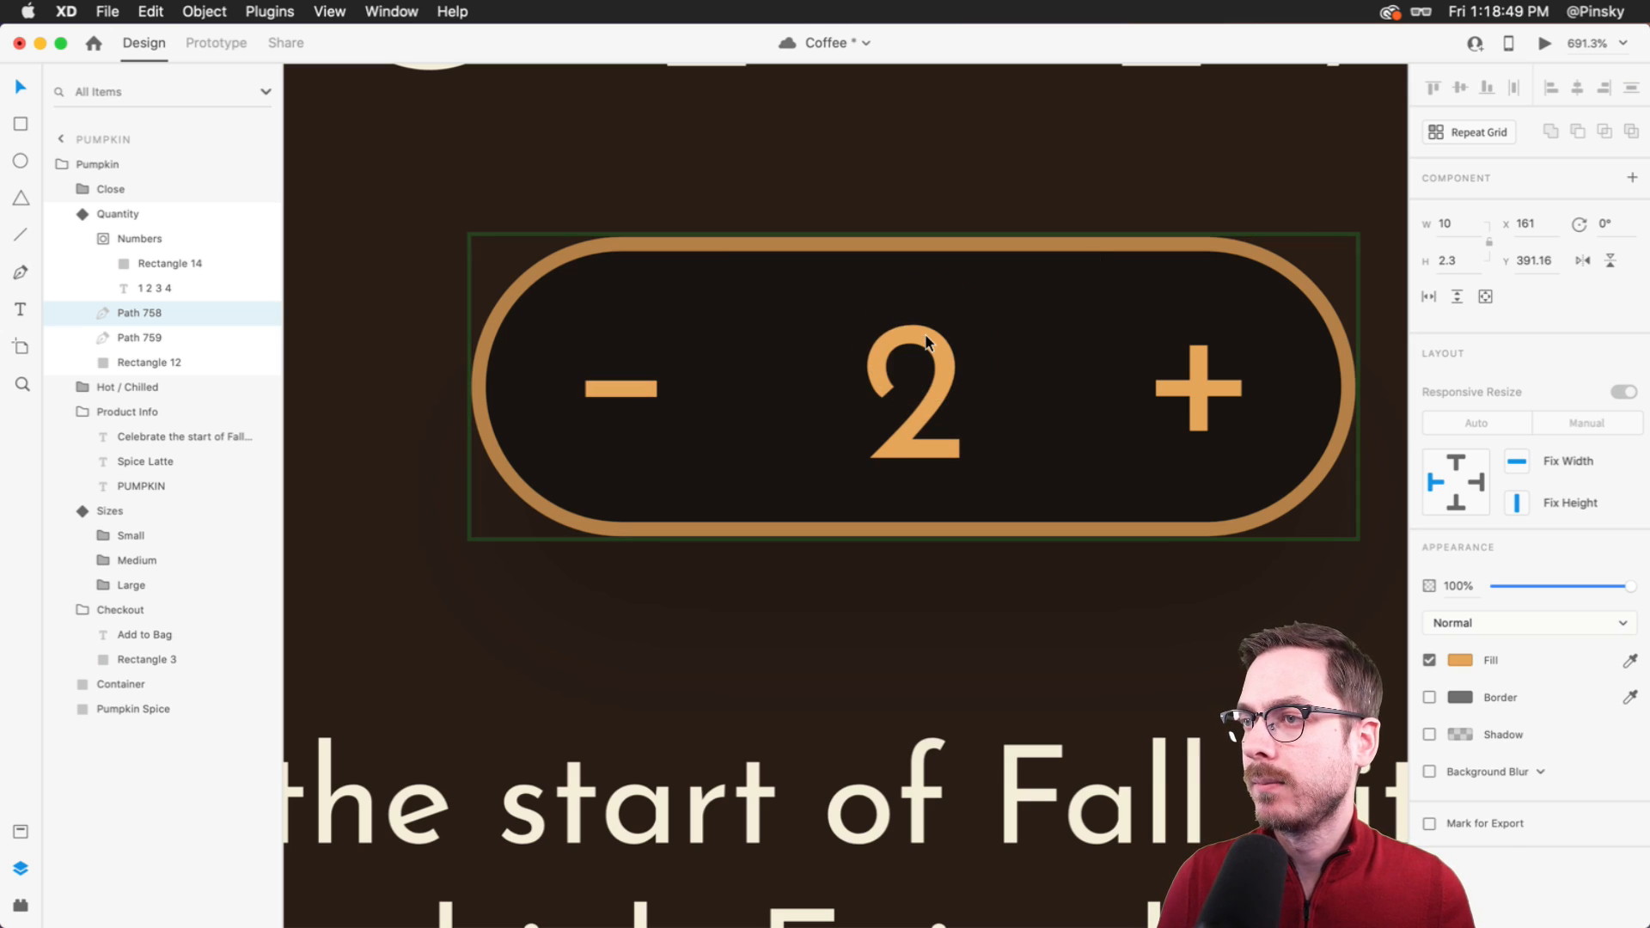
- Add a state named 3 to the Quantity component and move its masked numbers up until the 3 sits in the mask
scroll(926, 342, "down", 2)
left_click(927, 342)
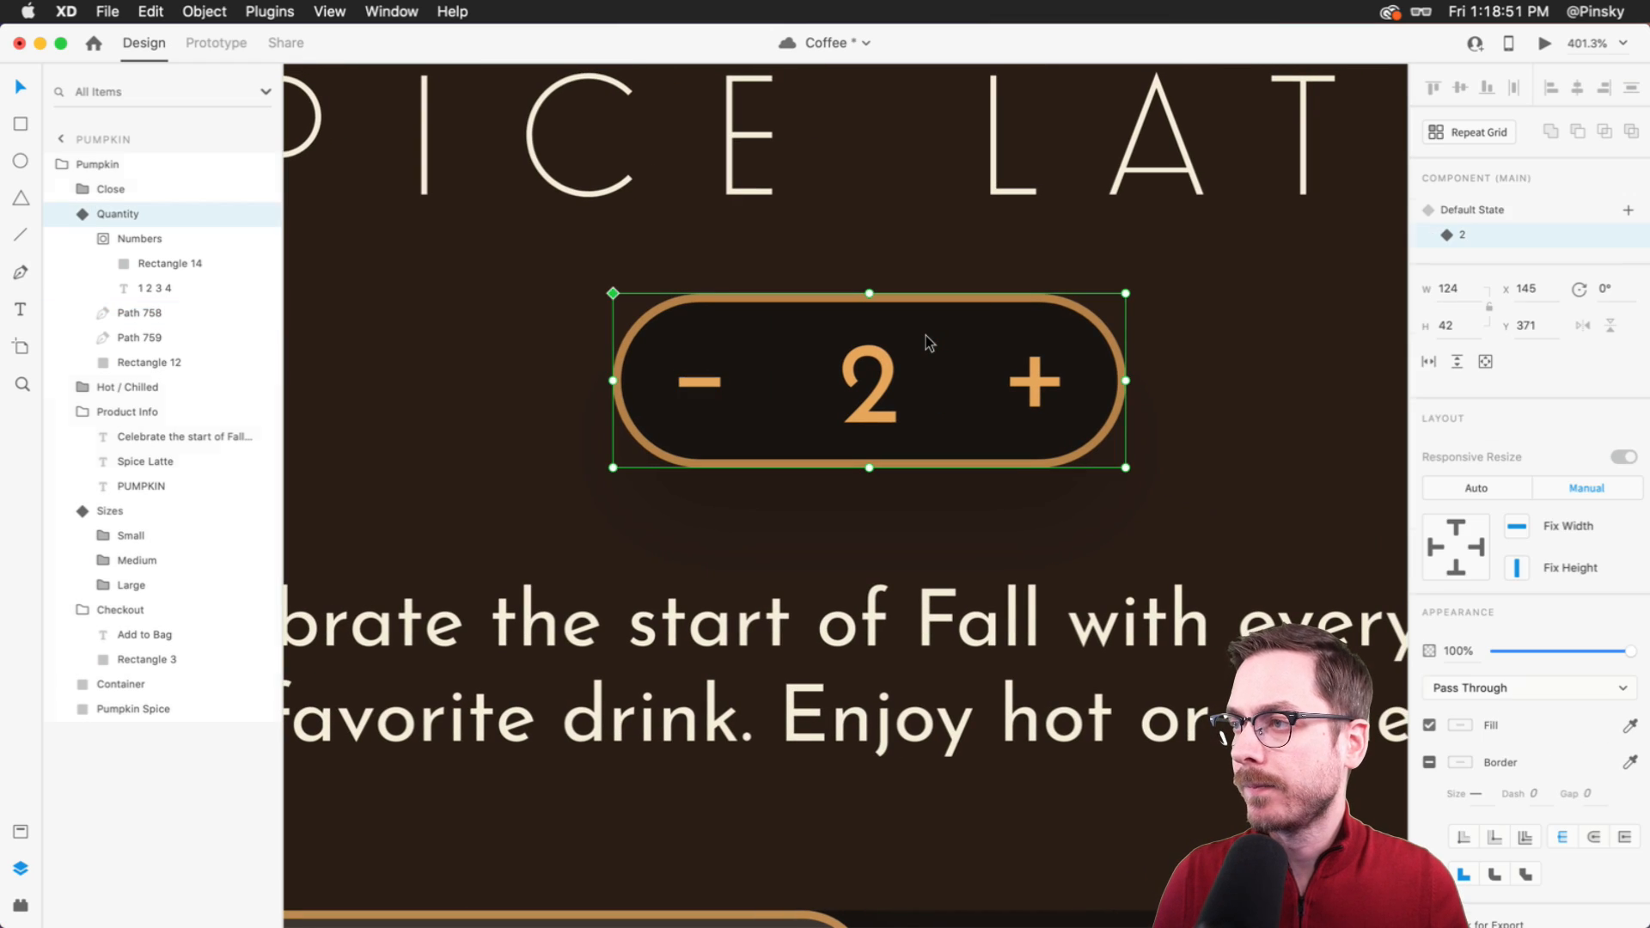
left_click(1628, 212)
left_click(1529, 220)
type("3")
key("Return")
double_click(886, 370)
left_click(885, 369)
left_click_drag(885, 369, 881, 251)
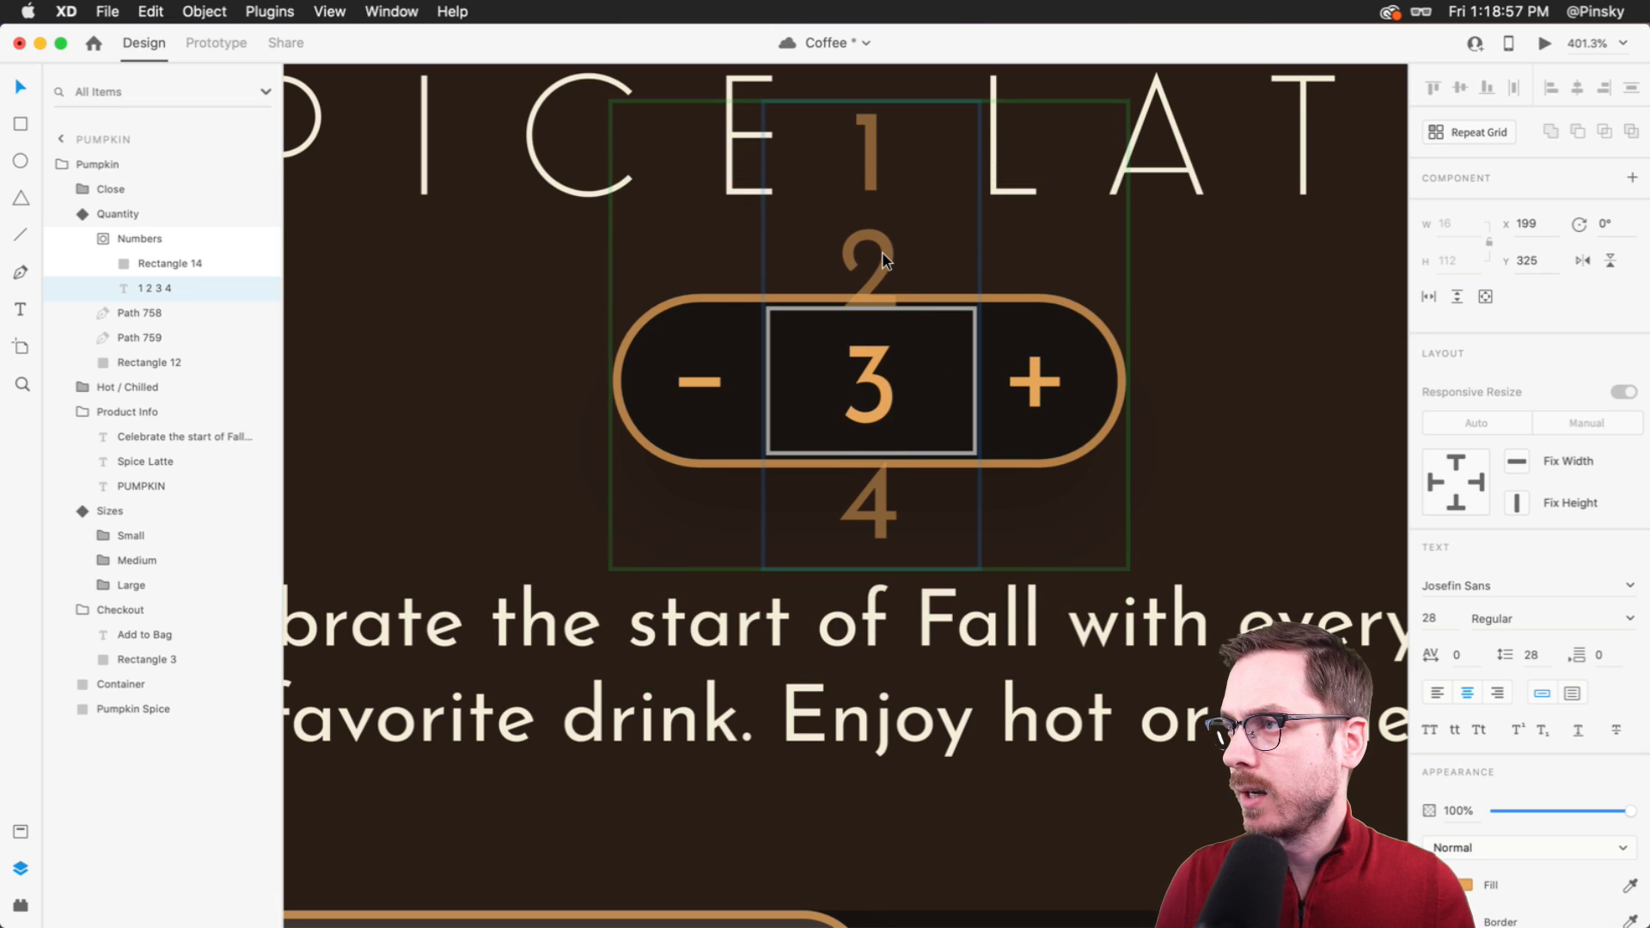
key("Escape")
key("Escape")
- Add a state named 4 to the Quantity component and move its masked numbers up until the 4 sits in the mask
left_click(1629, 209)
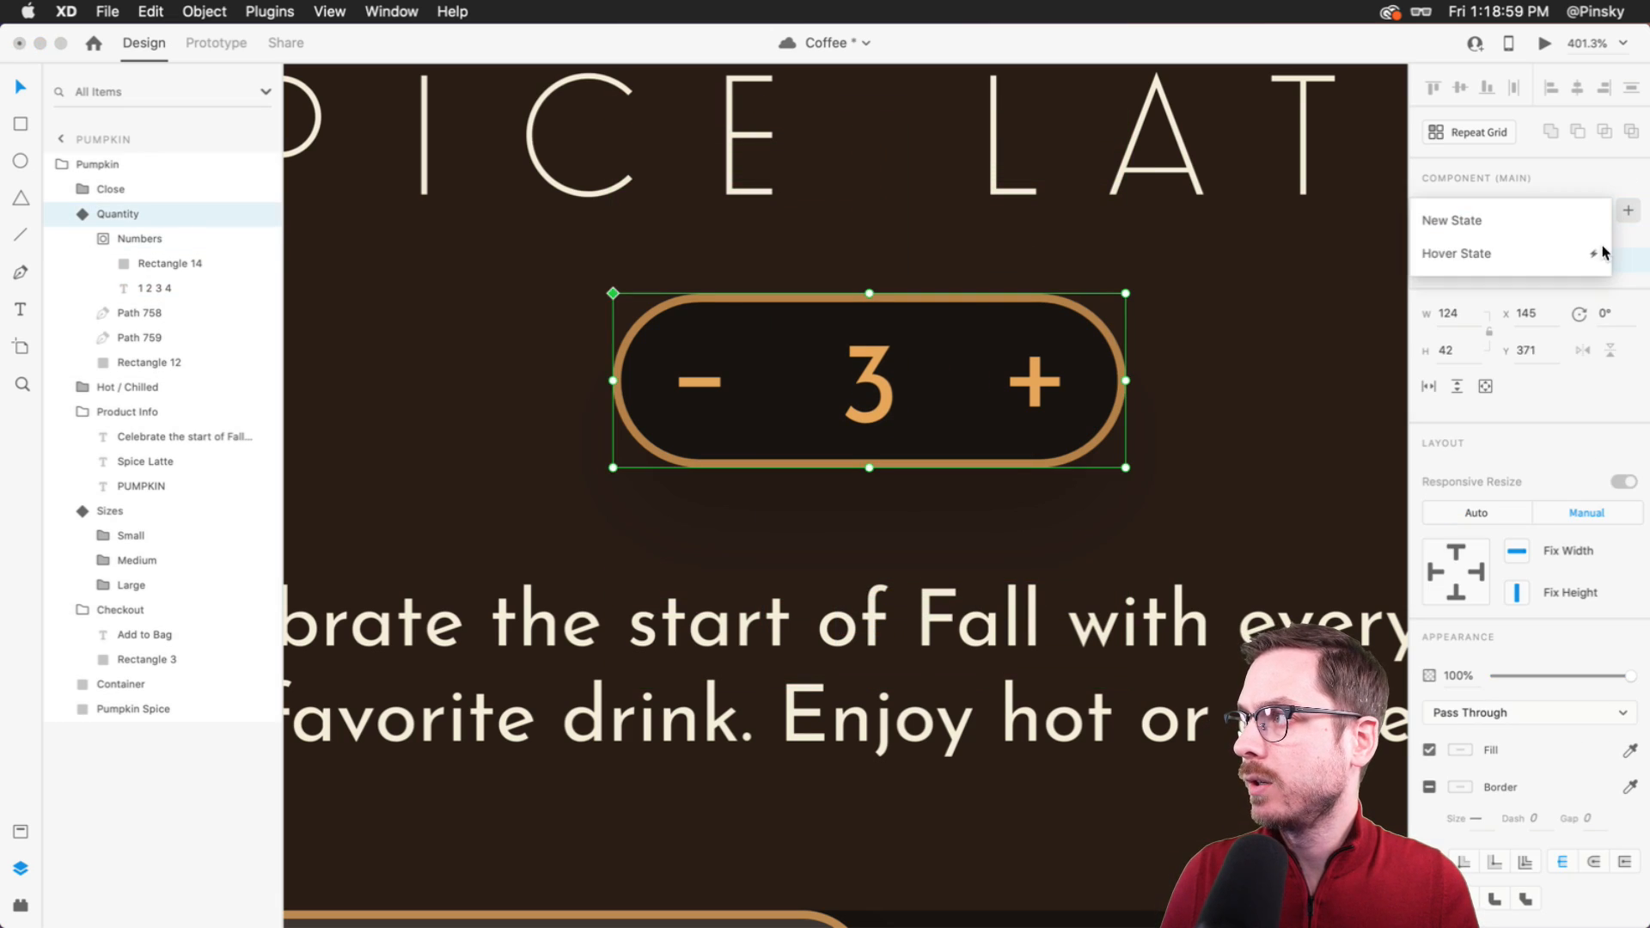
left_click(1506, 221)
key("Return")
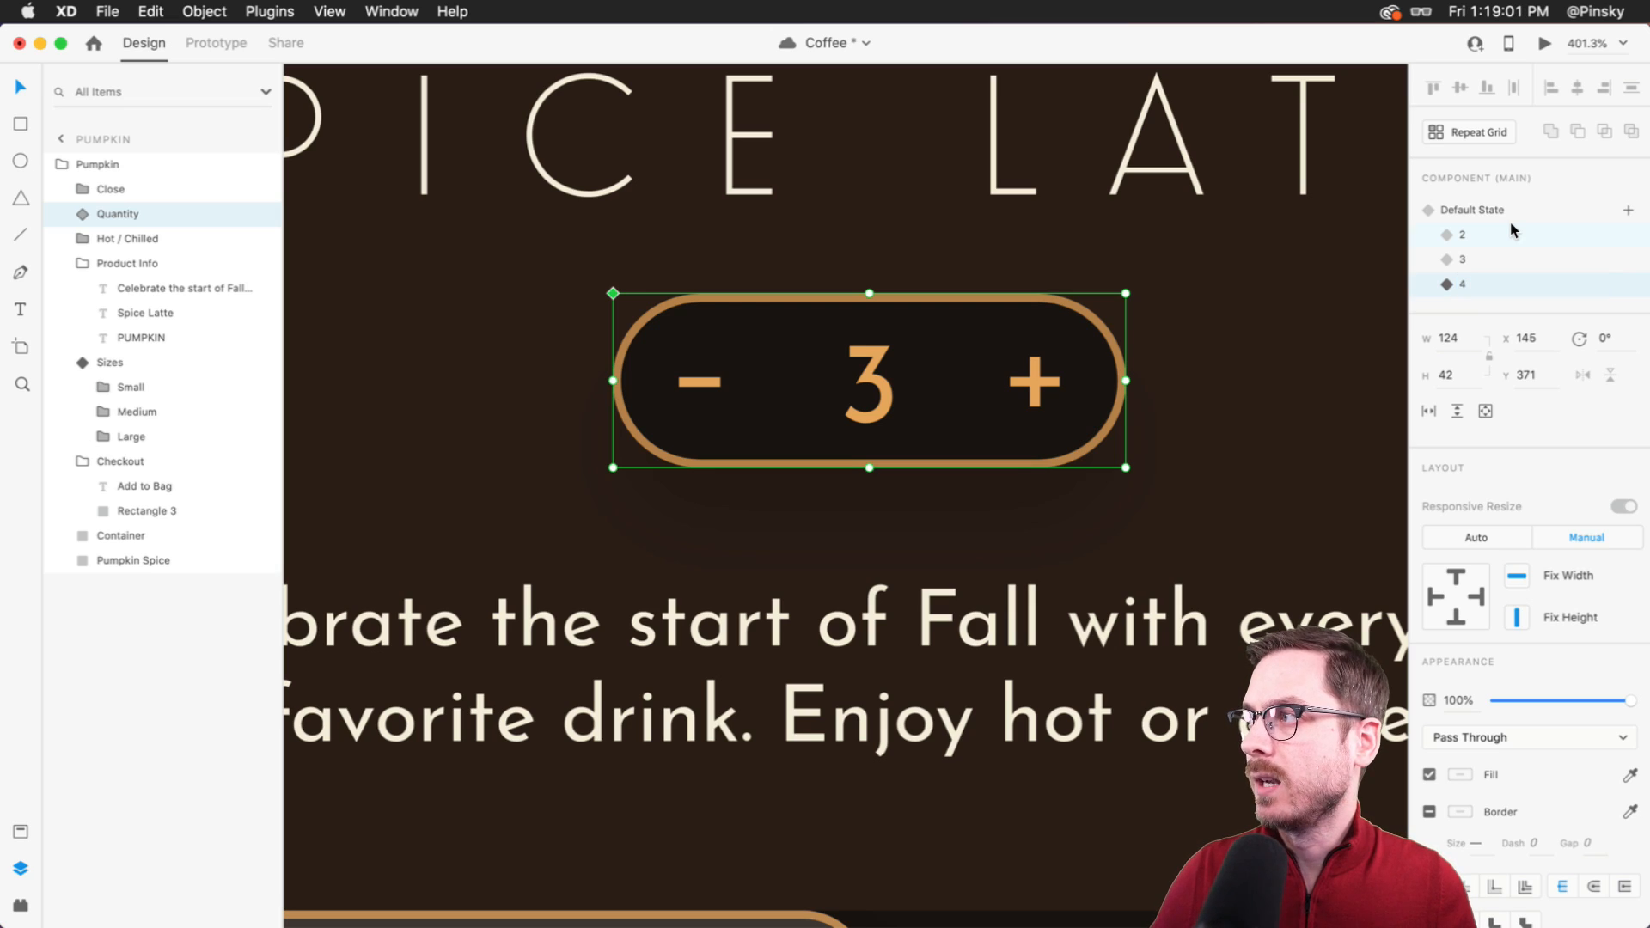
double_click(883, 391)
left_click_drag(885, 395, 885, 270)
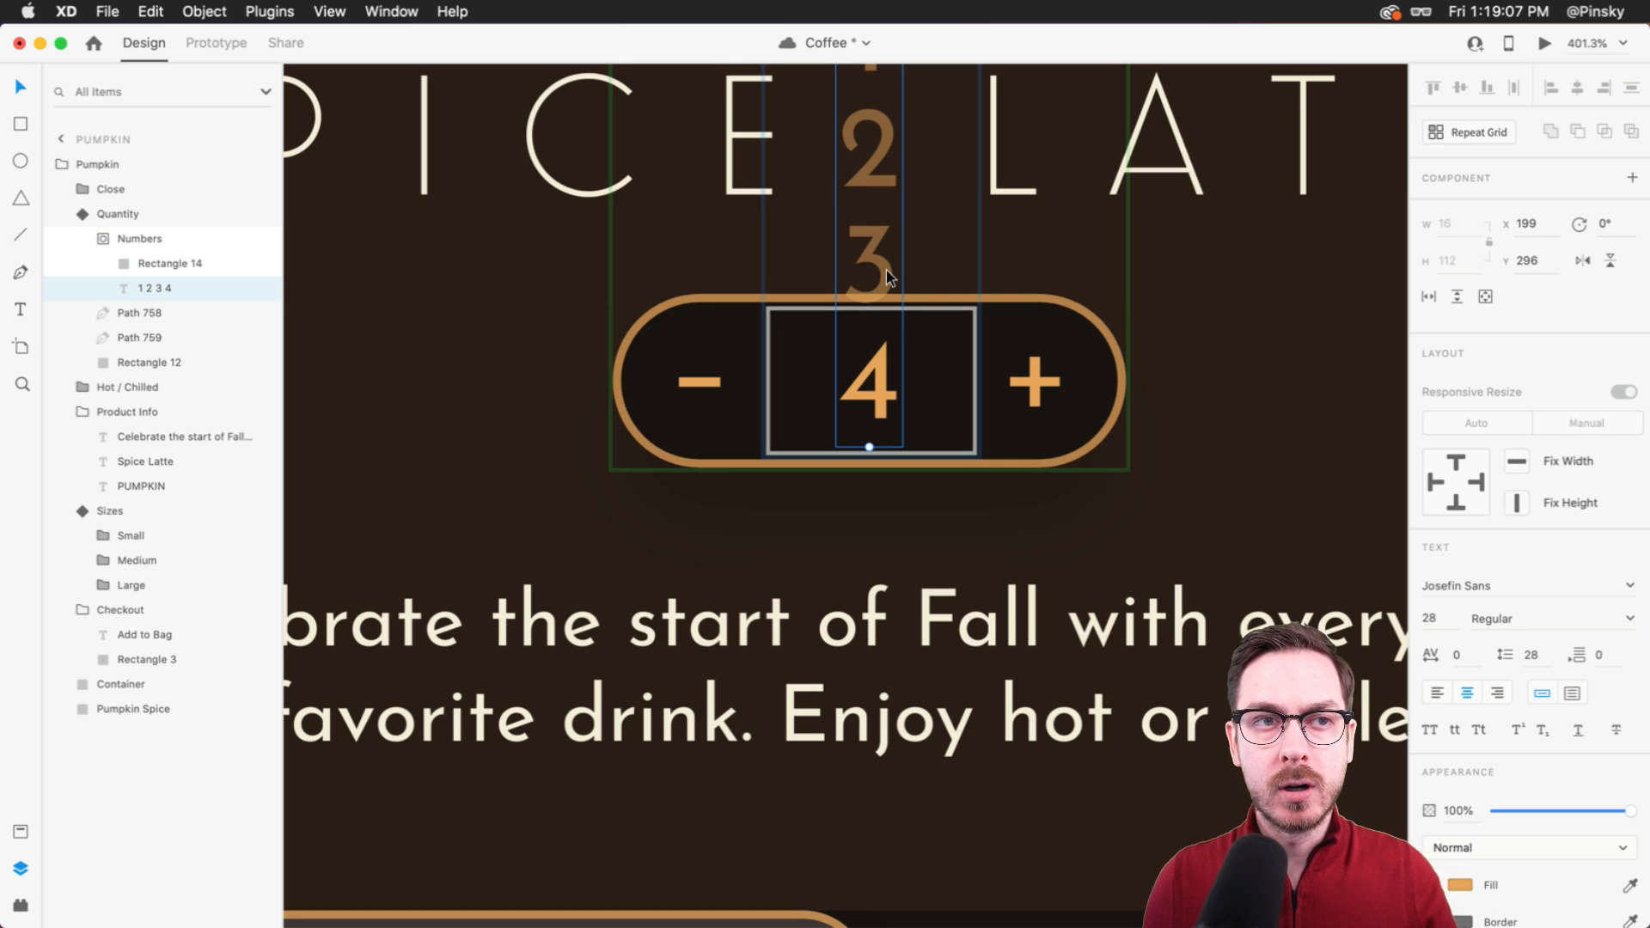
- Set the fill of the plus sign in state 4 to white
left_click(1042, 376)
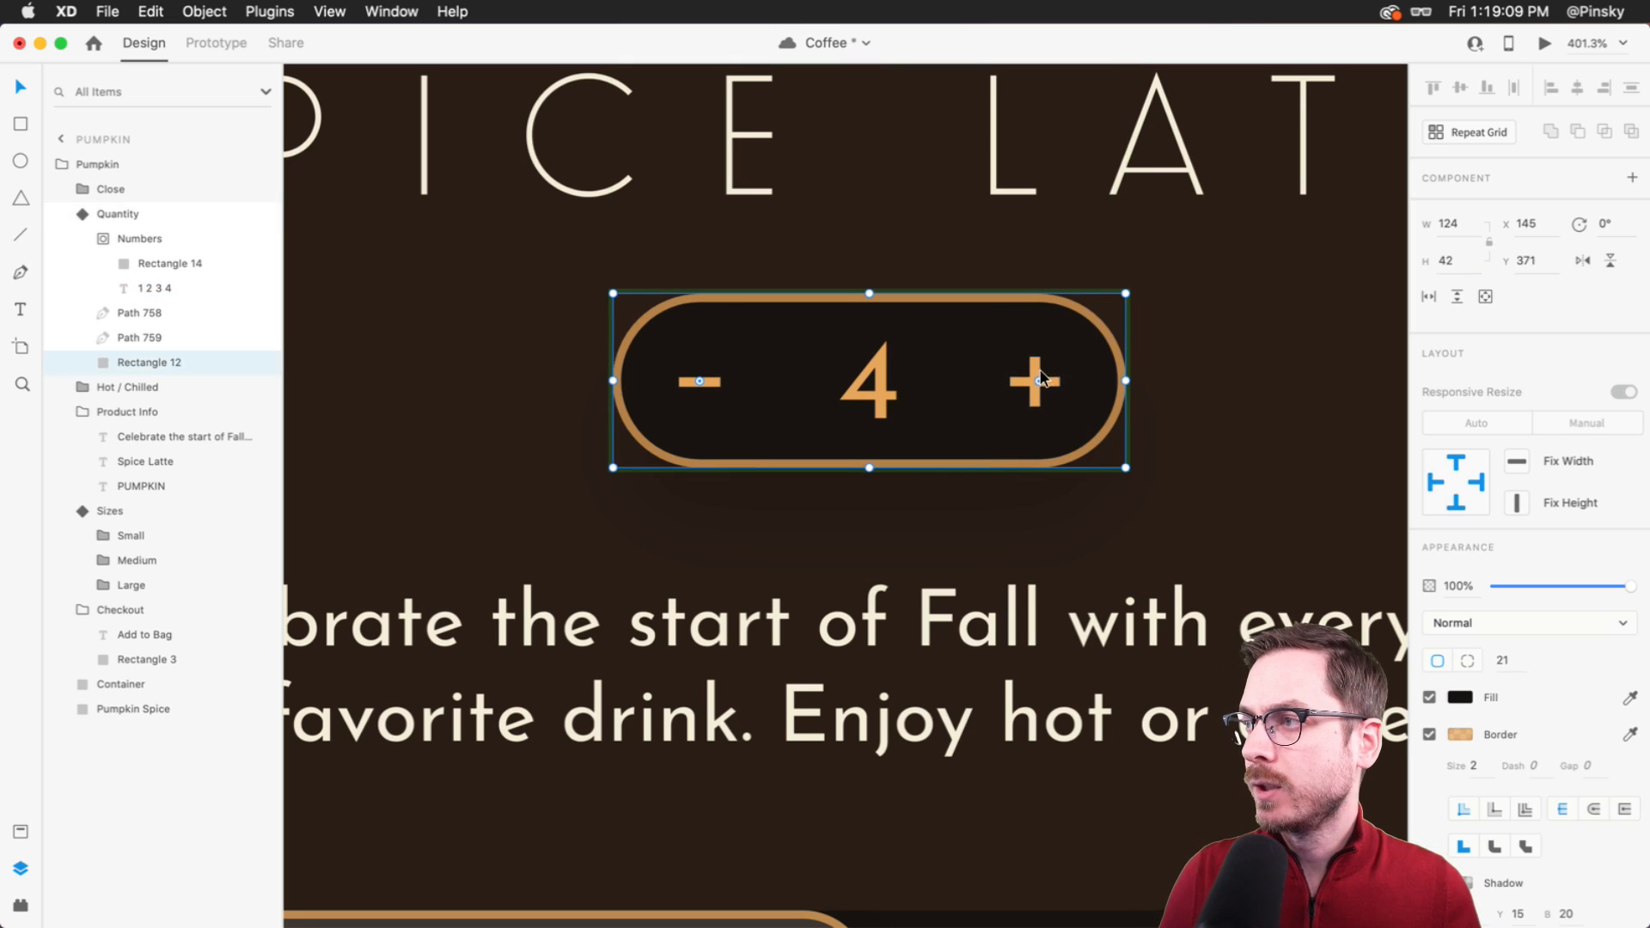
left_click(1037, 384)
left_click(1461, 659)
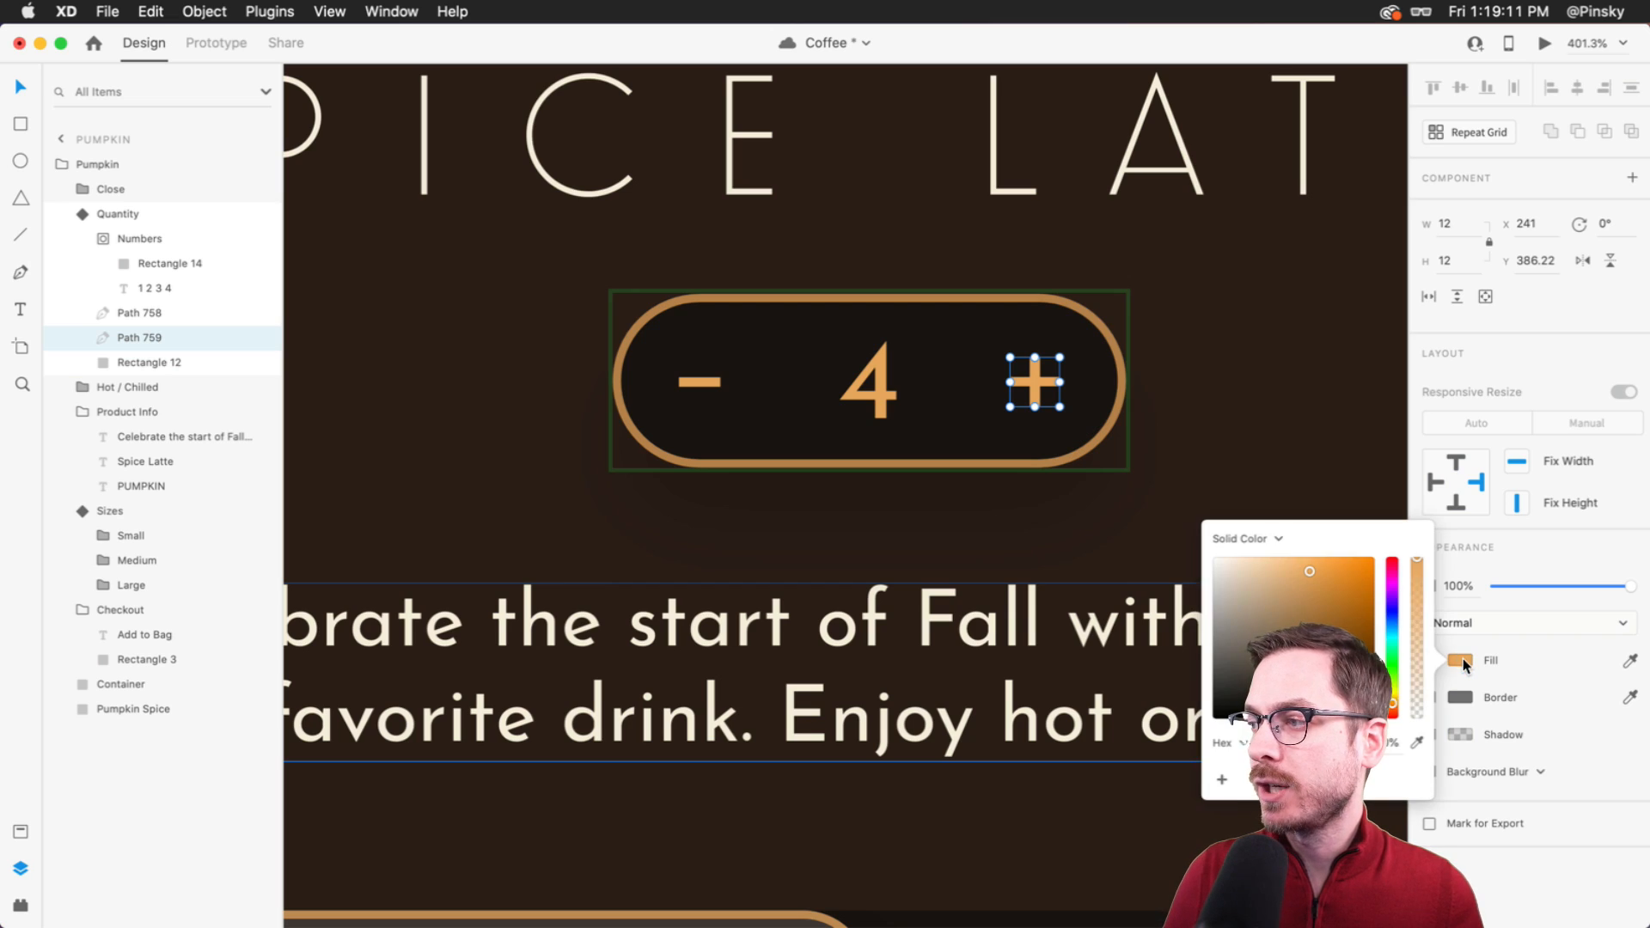
left_click_drag(1242, 580, 1212, 557)
left_click(1539, 585)
left_click_drag(1629, 585, 1561, 584)
key("super+z")
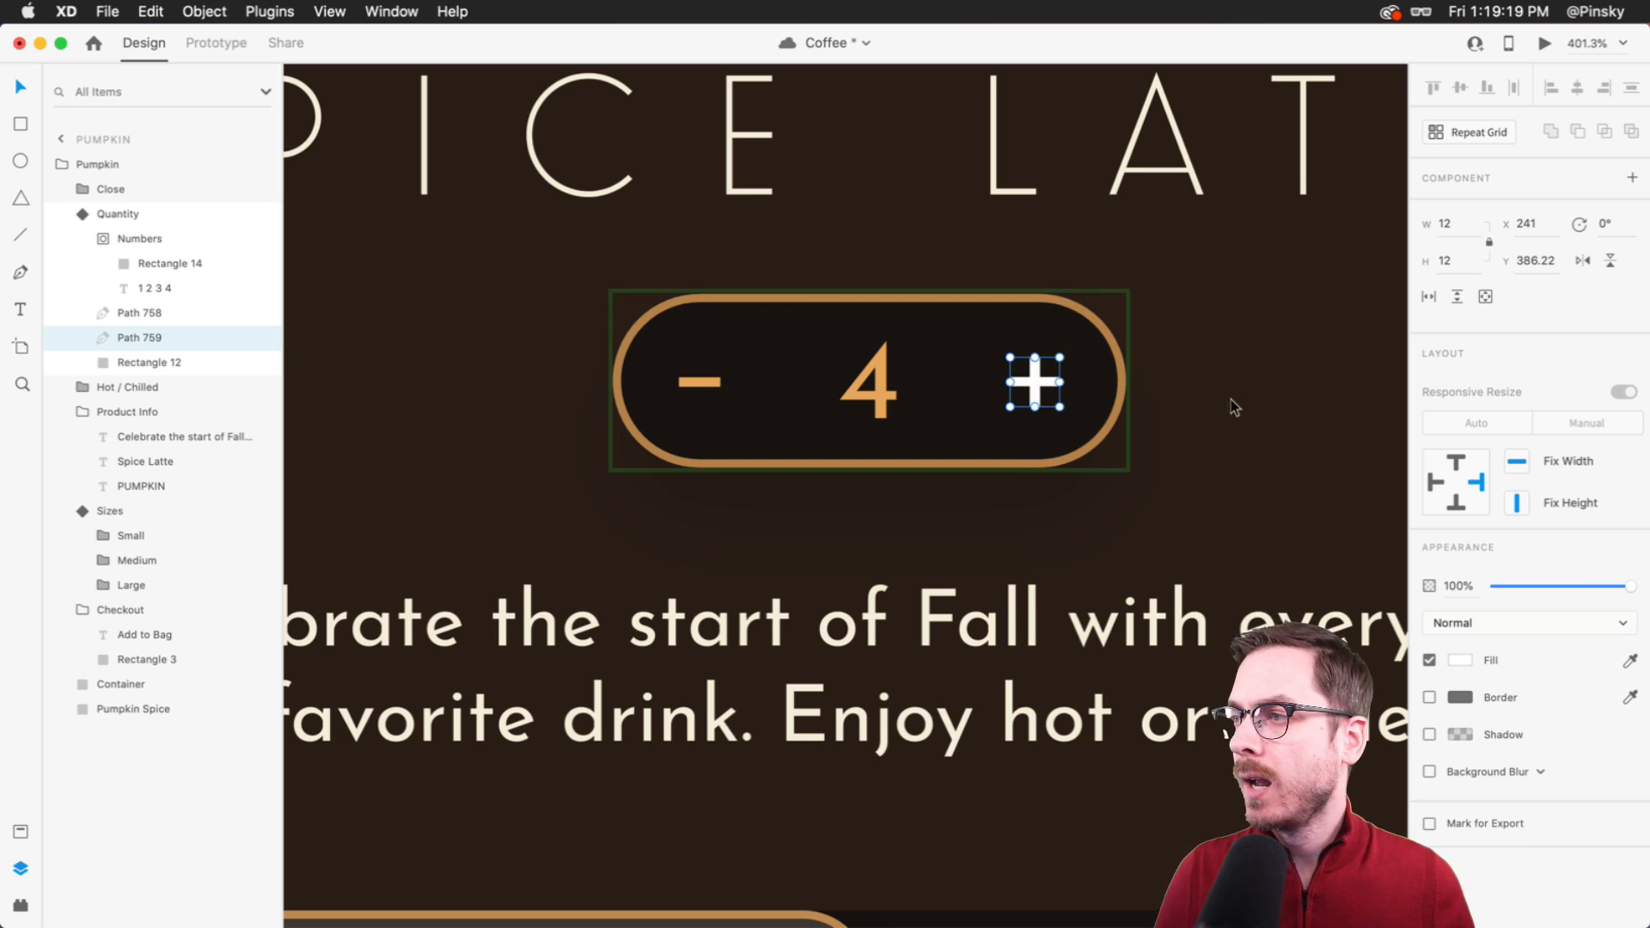
- Review the Quantity component's Default State and states 2, 3 and 4, ending on the Default State
key("Escape")
left_click(1469, 209)
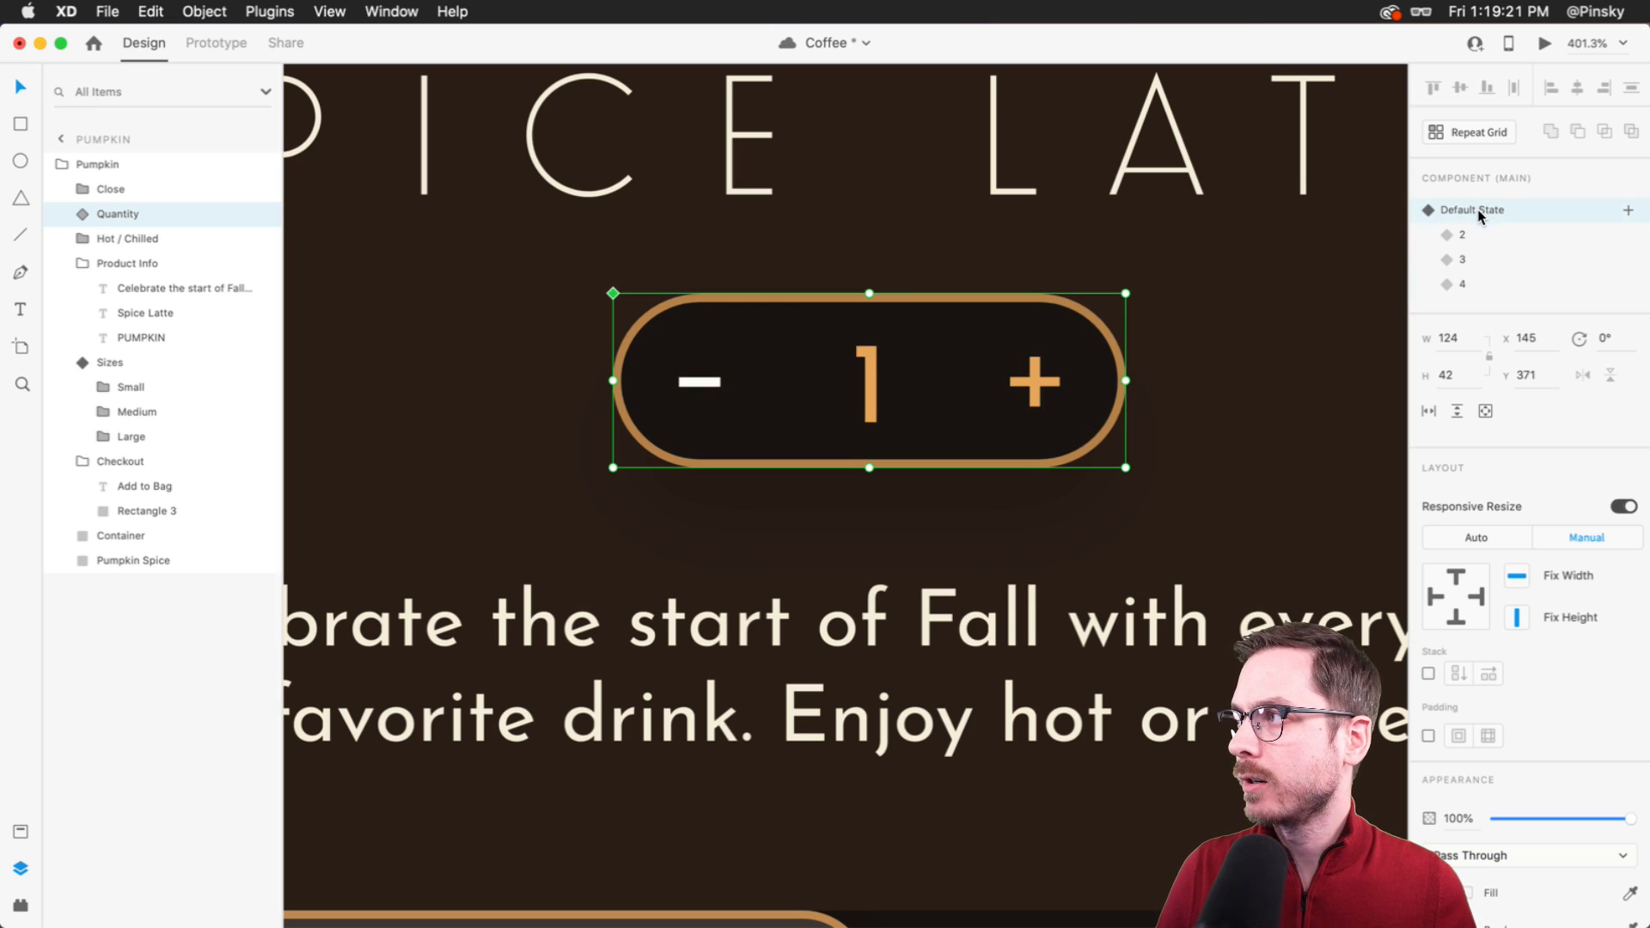
left_click(1485, 237)
left_click(1482, 260)
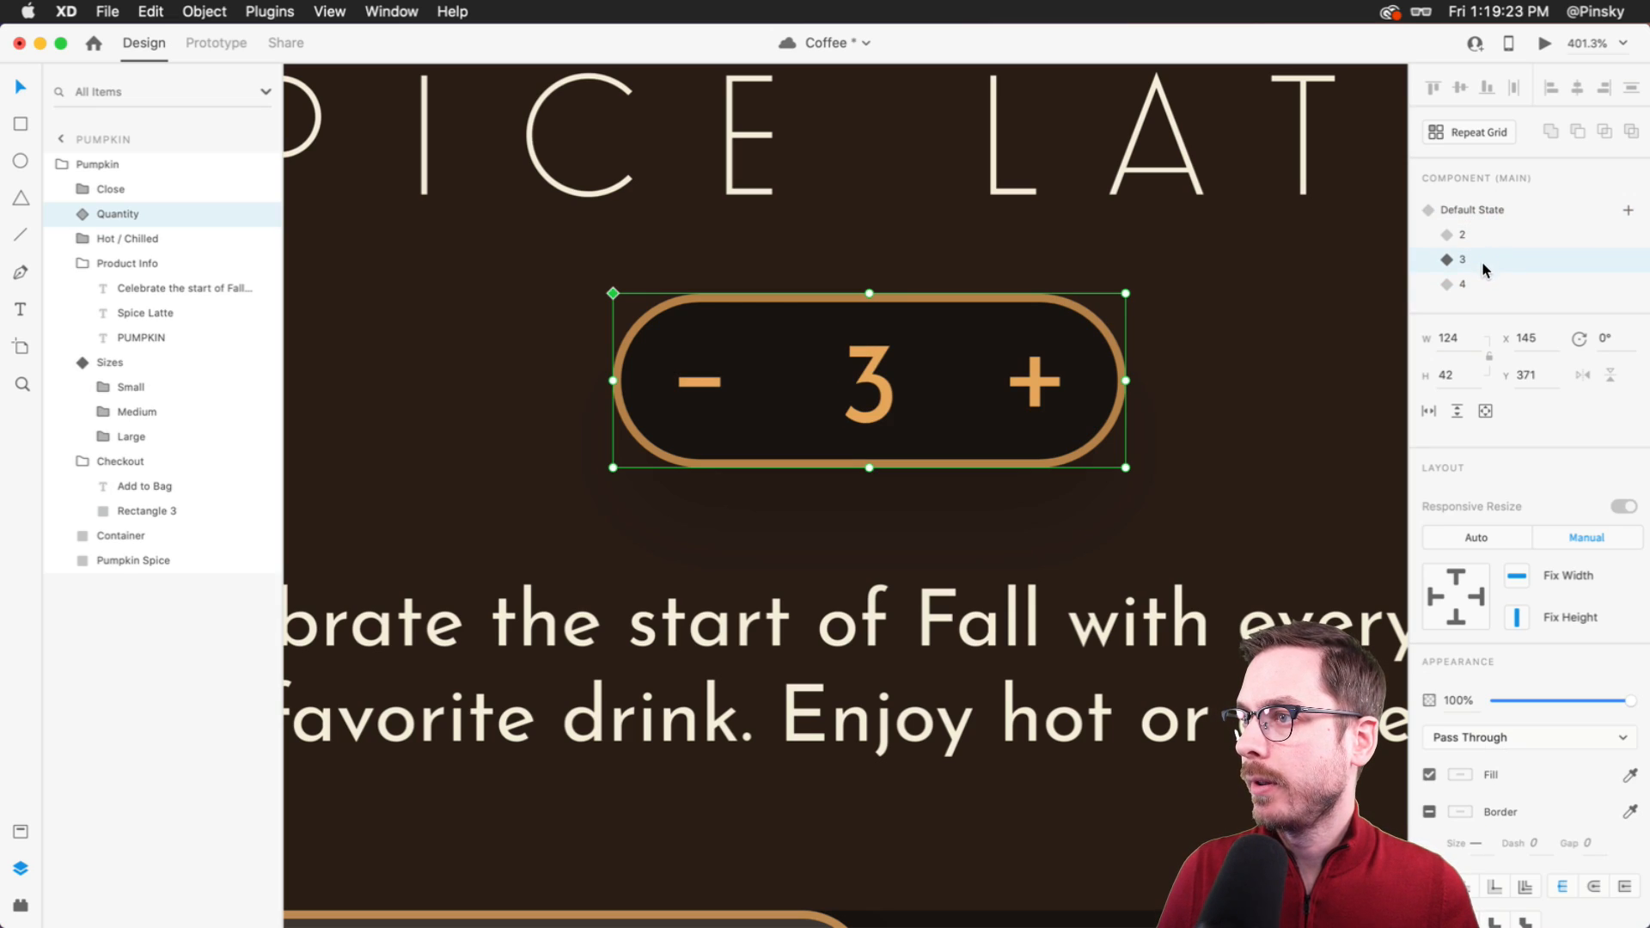
left_click(1480, 280)
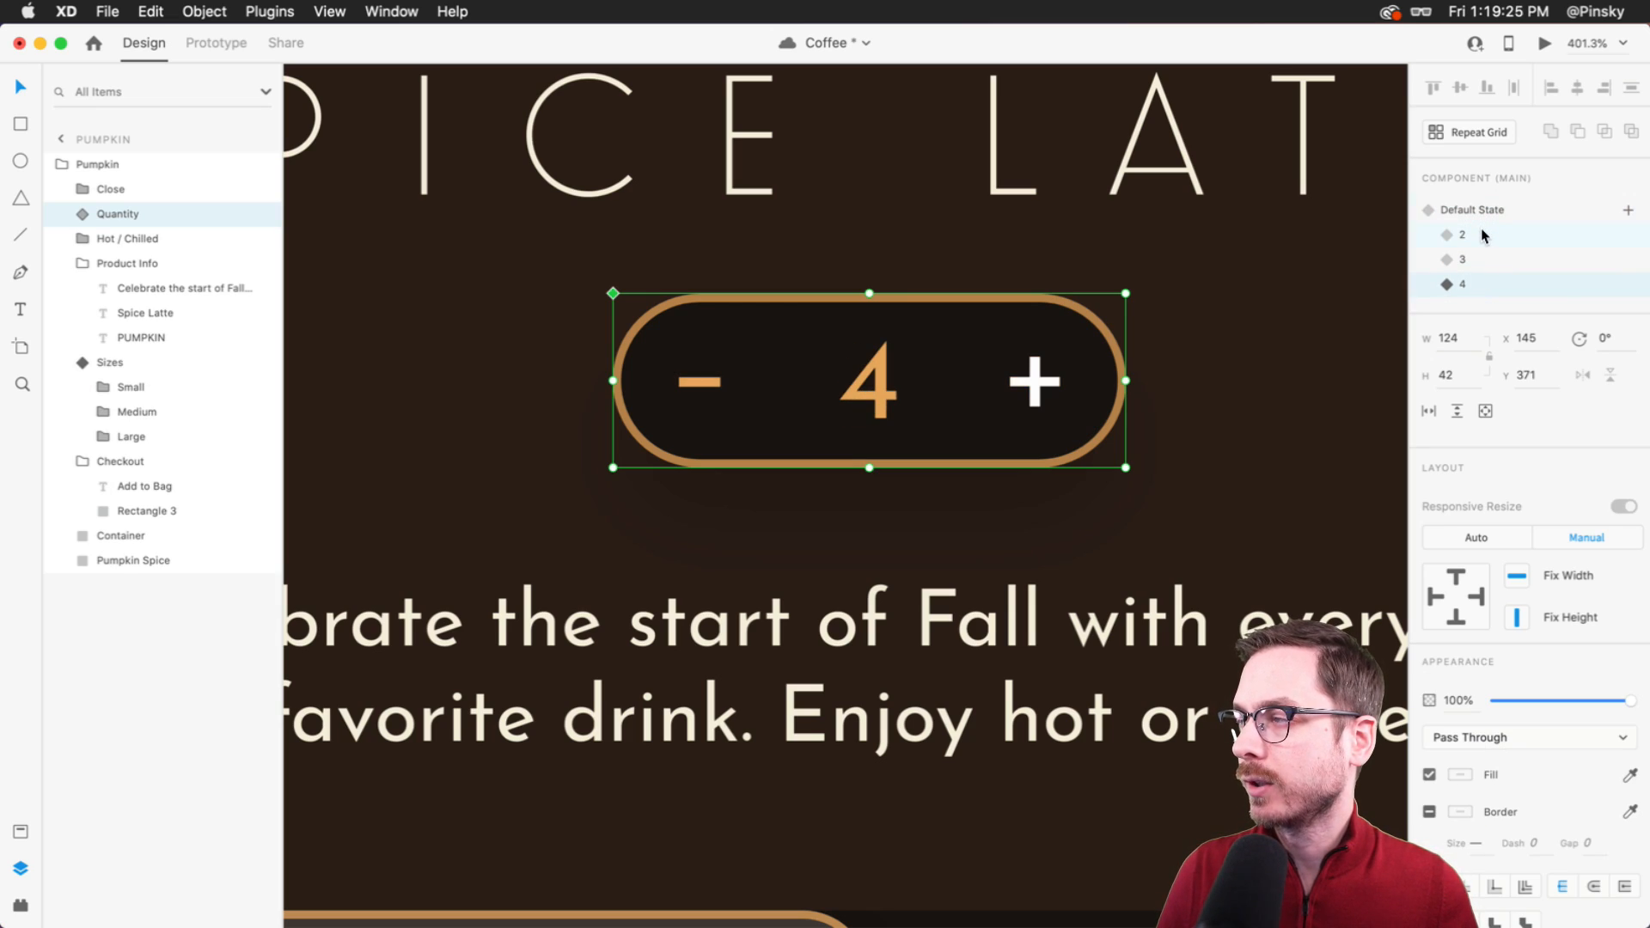
left_click(1475, 207)
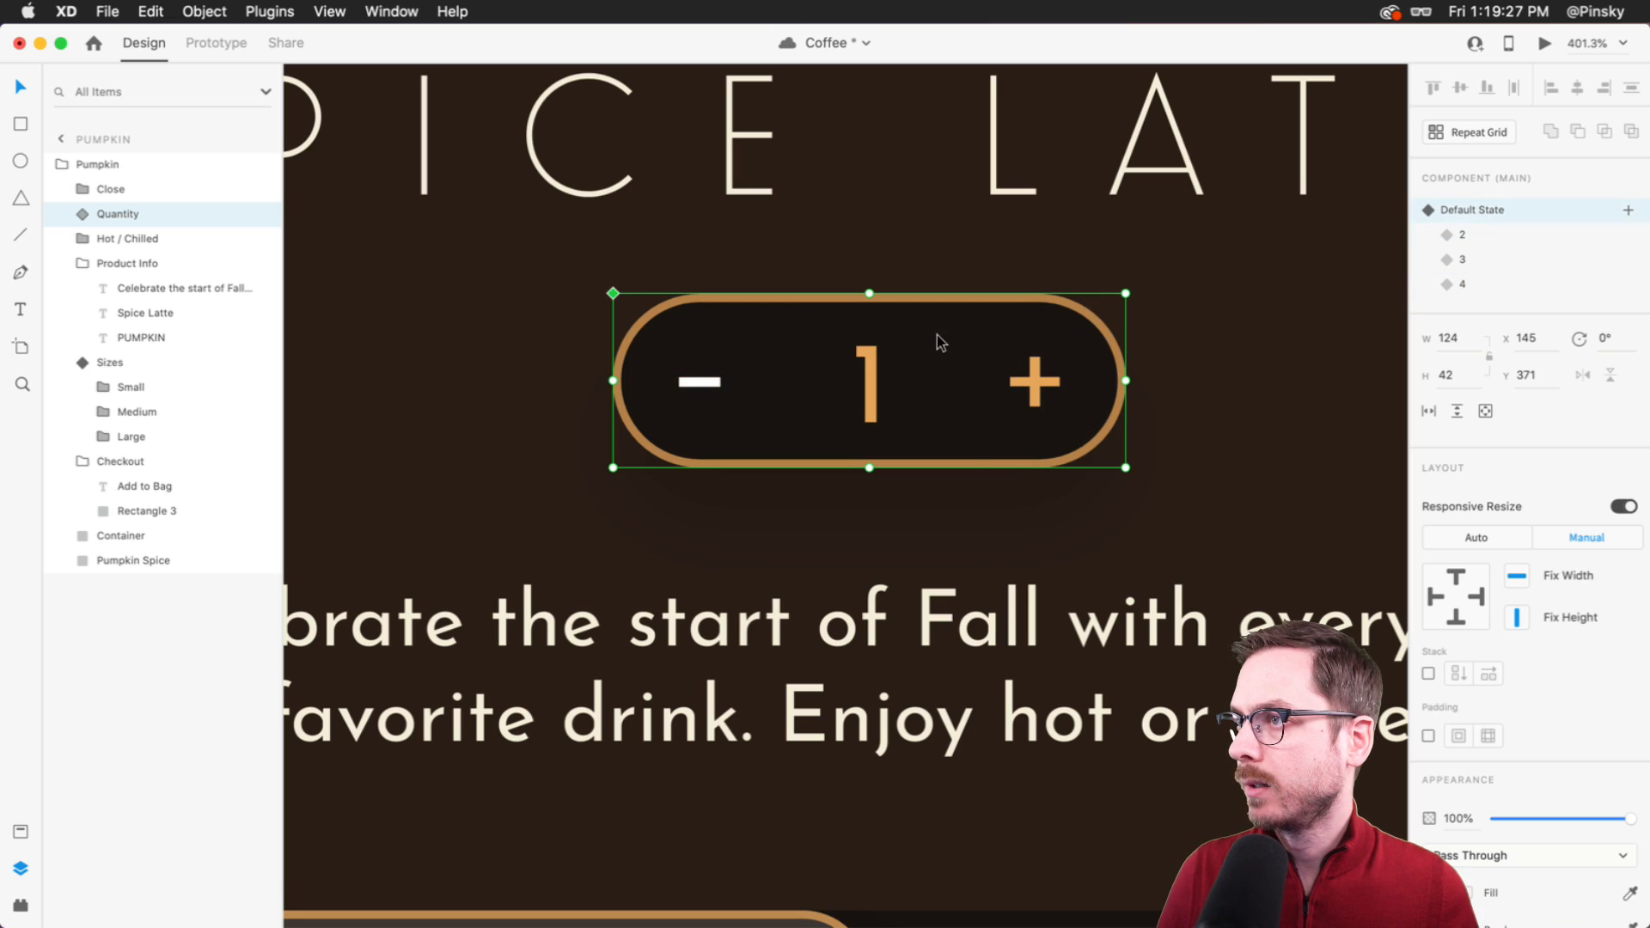
double_click(867, 359)
double_click(865, 351)
double_click(864, 351)
key("Escape")
key("Escape")
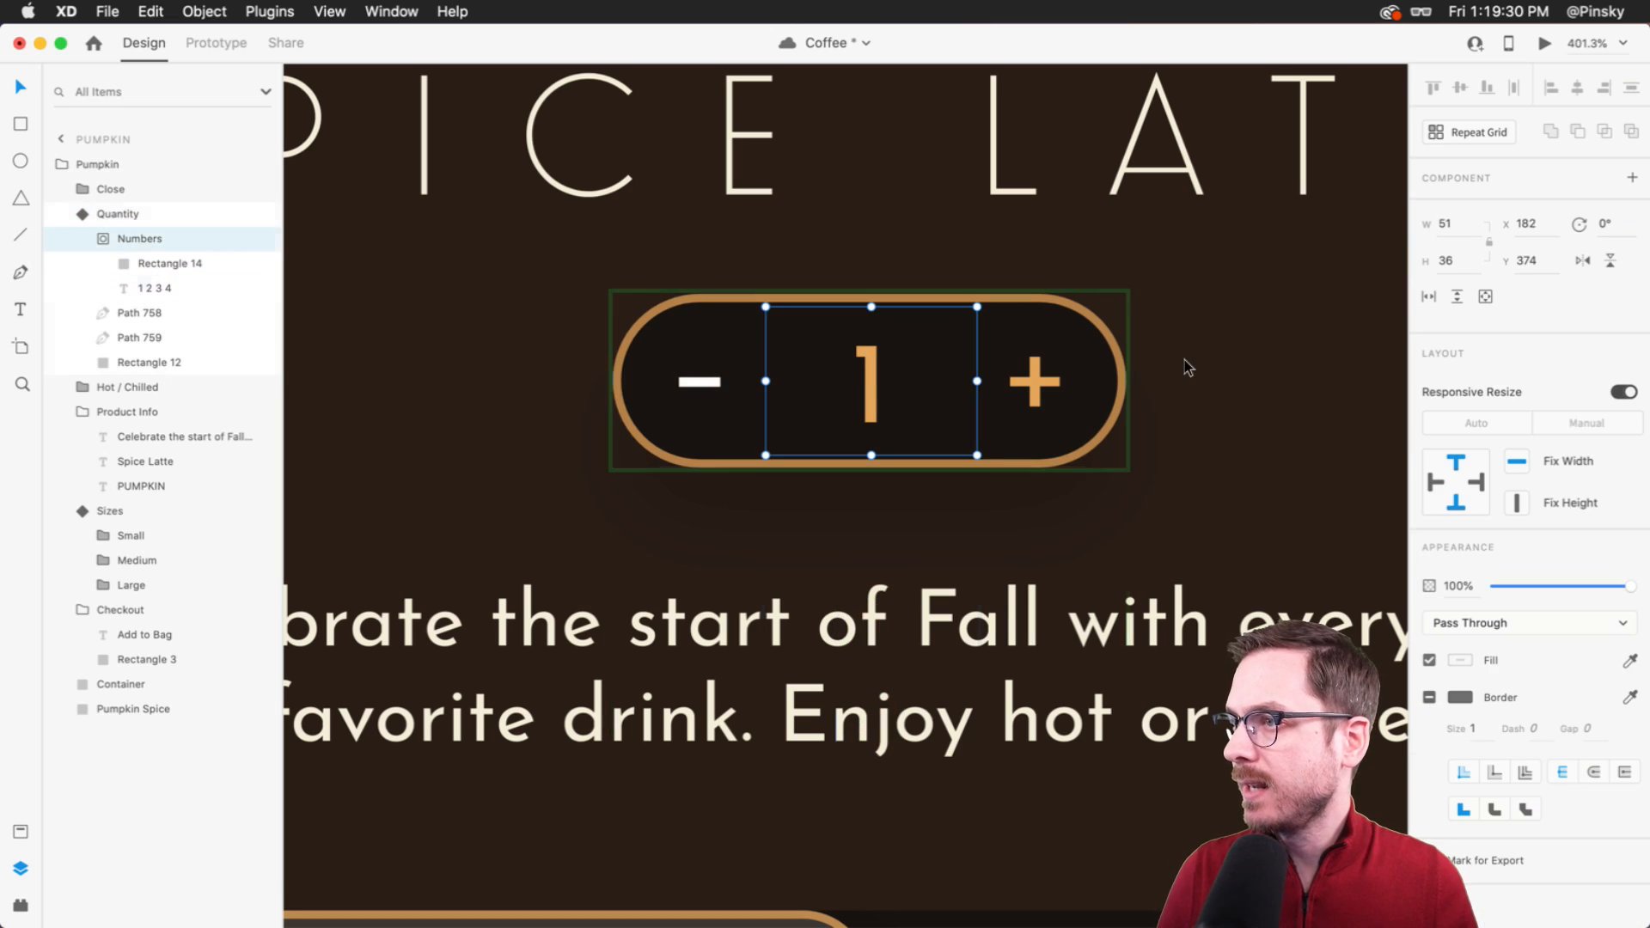
- Prototype the plus sign in the Quantity component's Default State with a tap transition to state 2
left_click(118, 214)
left_click(217, 43)
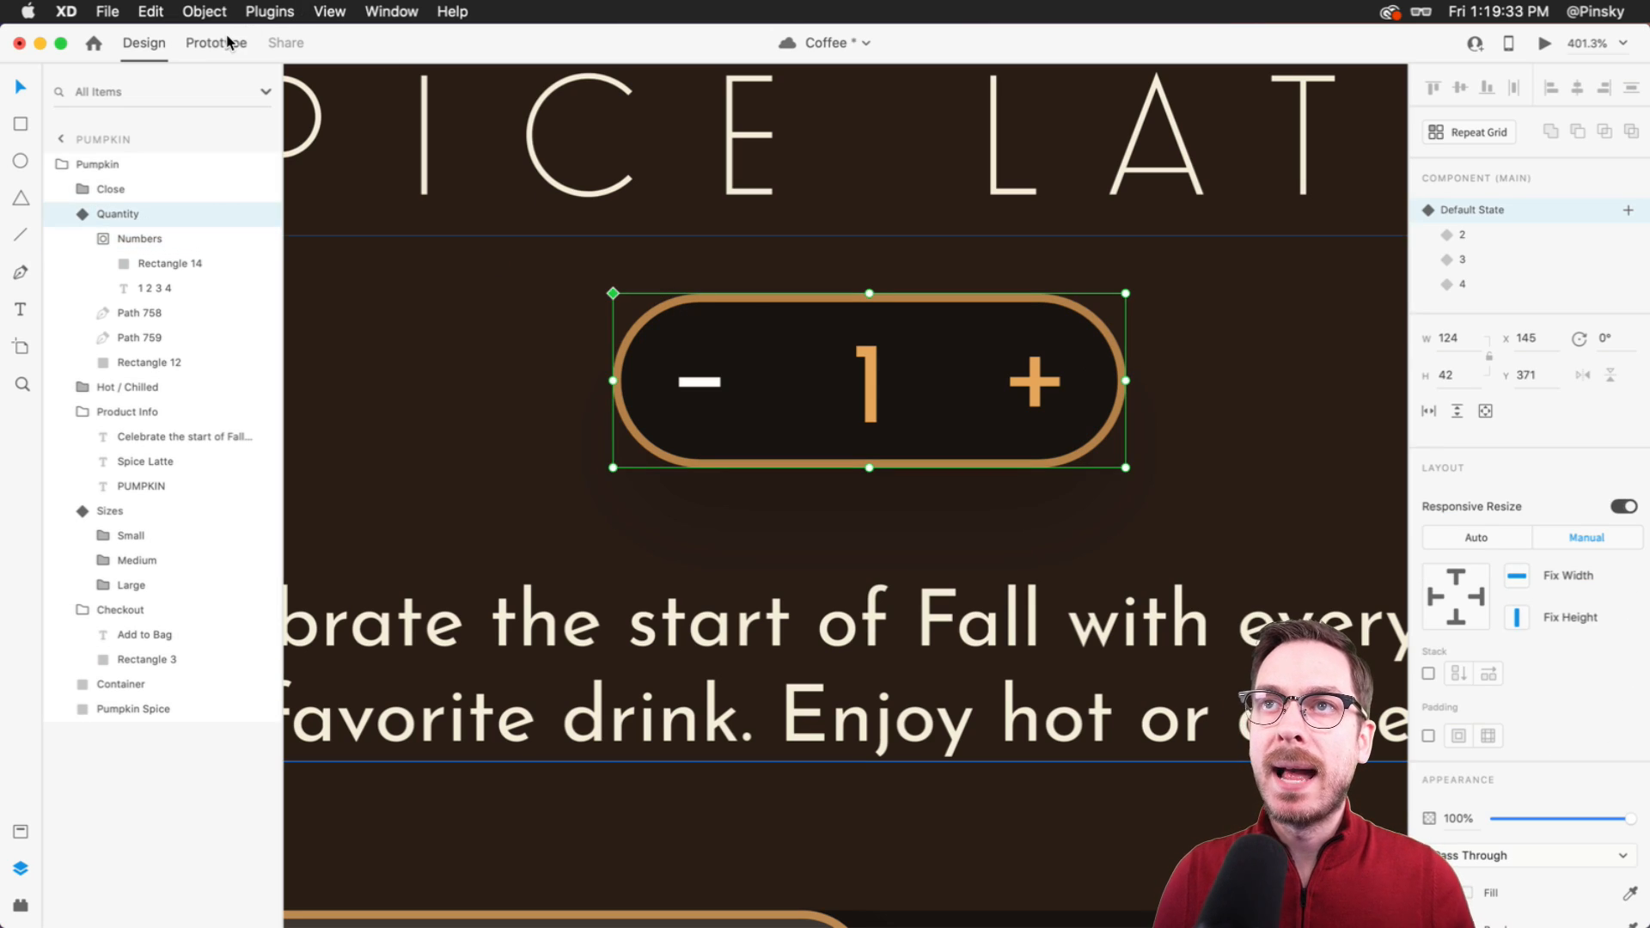
double_click(1034, 383)
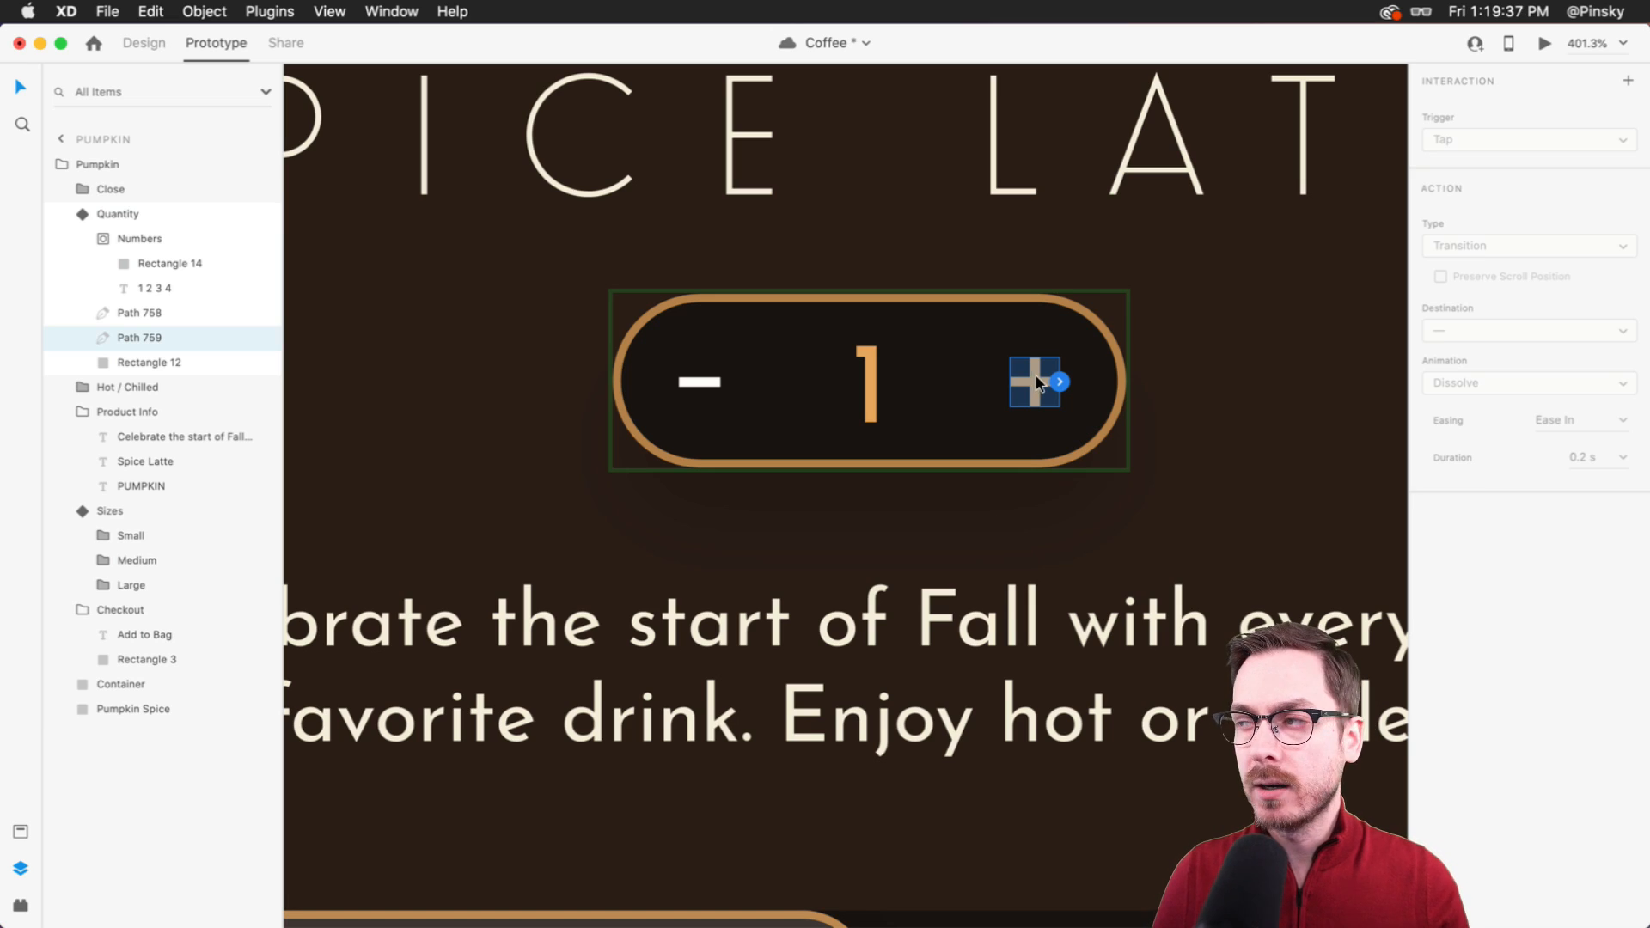
left_click(1060, 381)
left_click(1470, 327)
left_click(1466, 356)
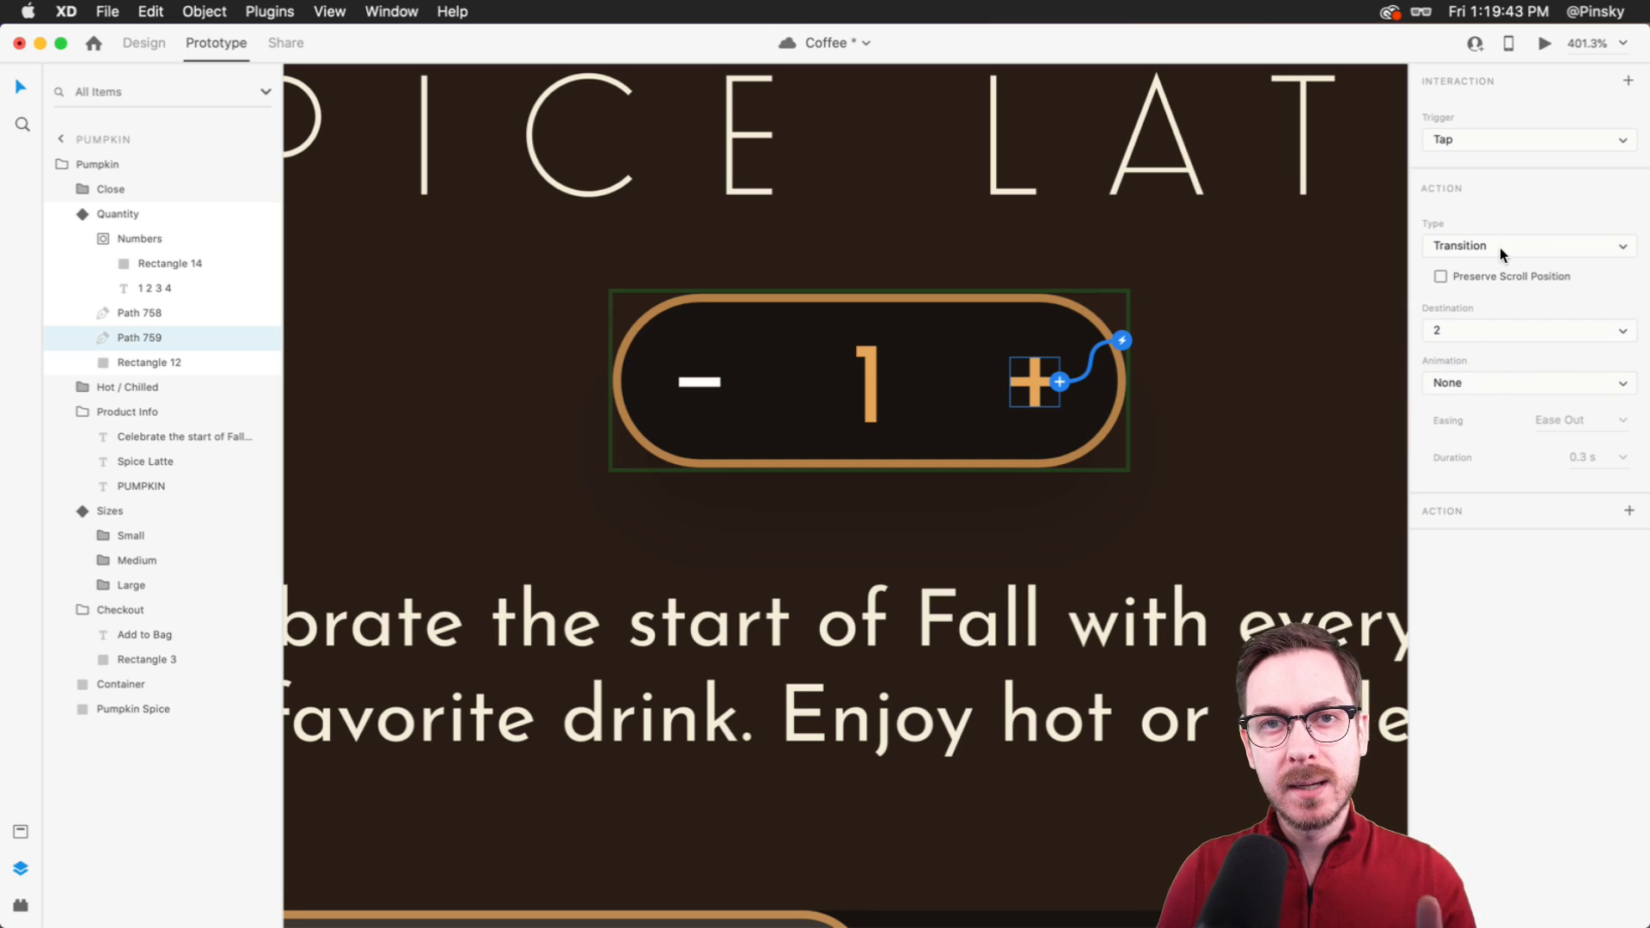
- Preview the prototype and test the plus sign's transition from quantity 1, closing the preview when done
left_click(1545, 43)
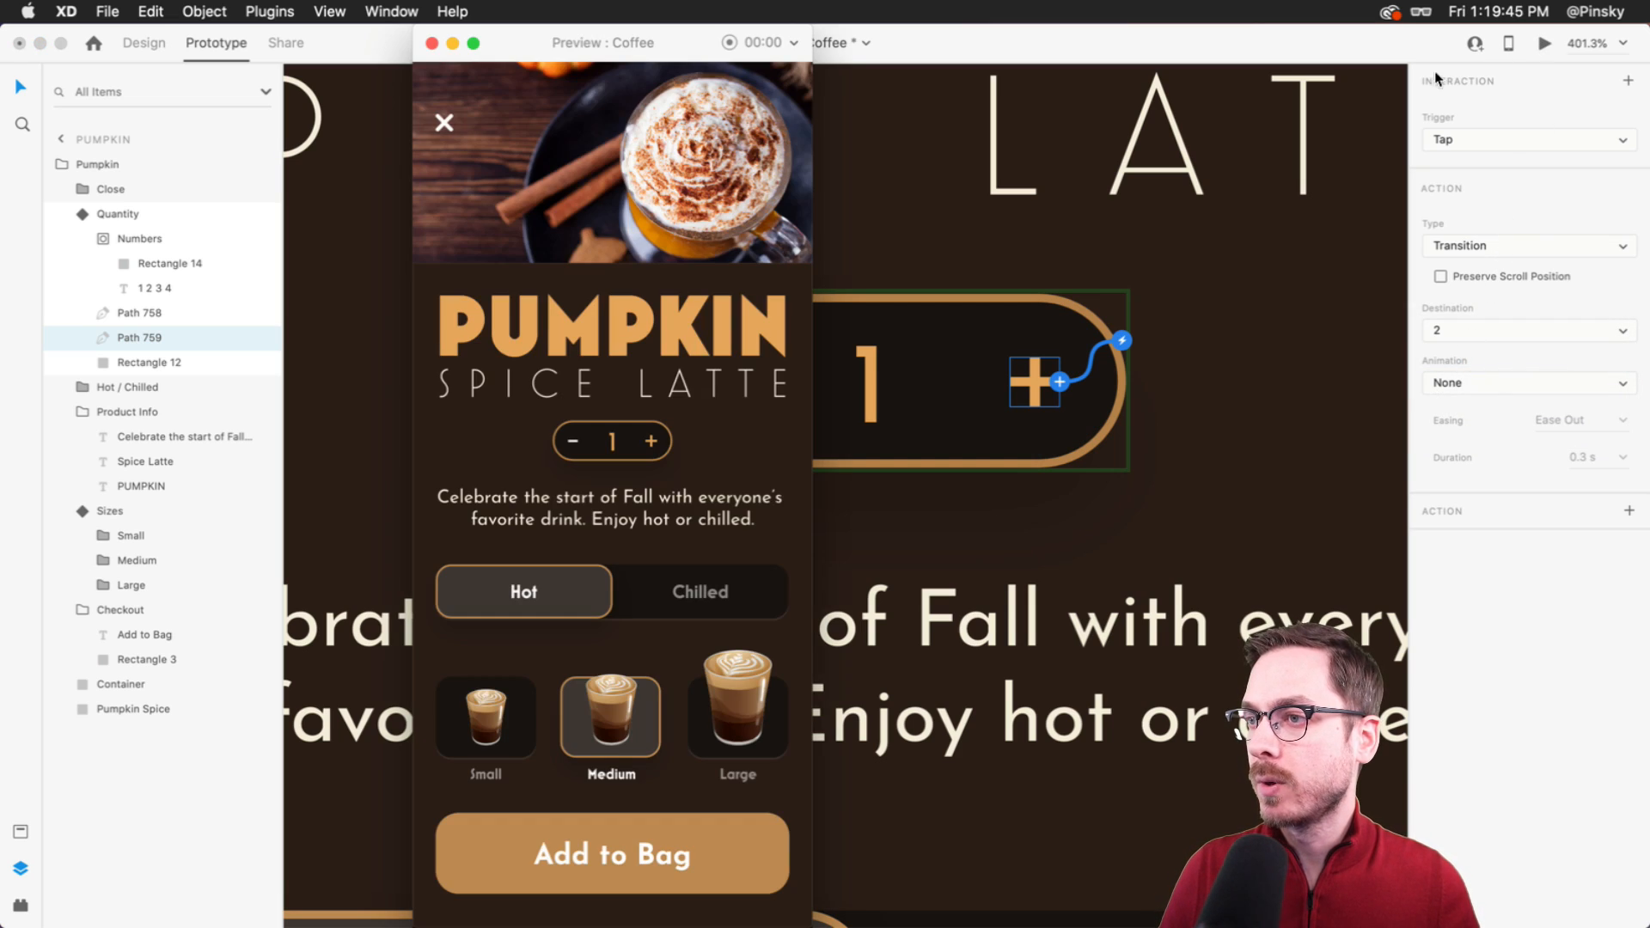
left_click(650, 444)
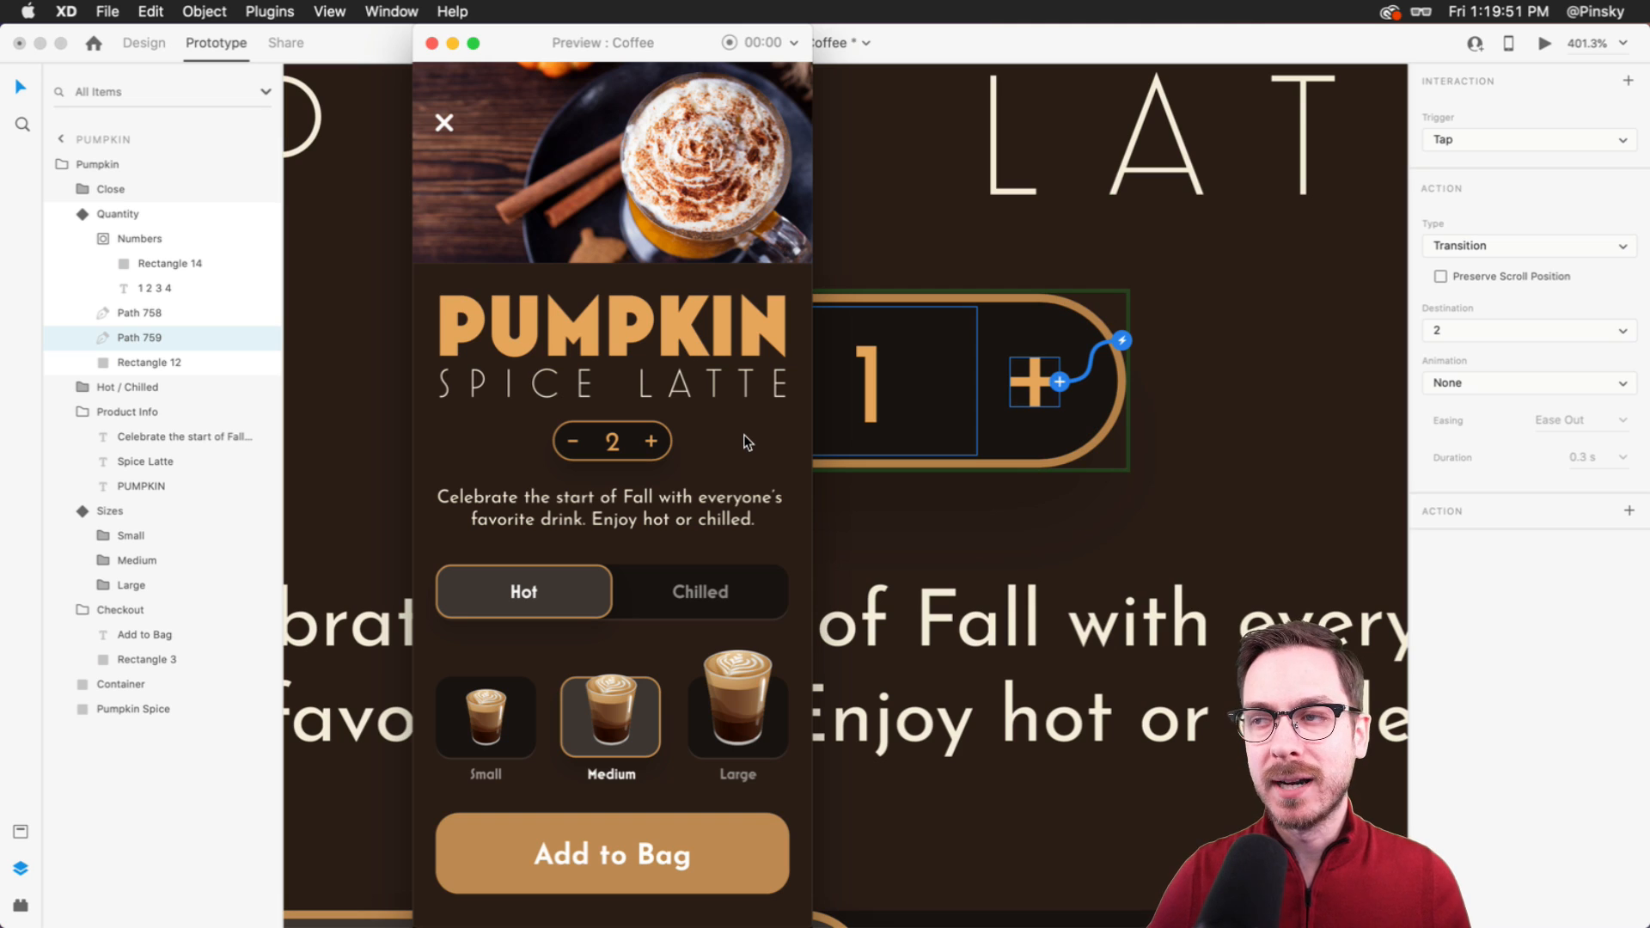
key("super+w")
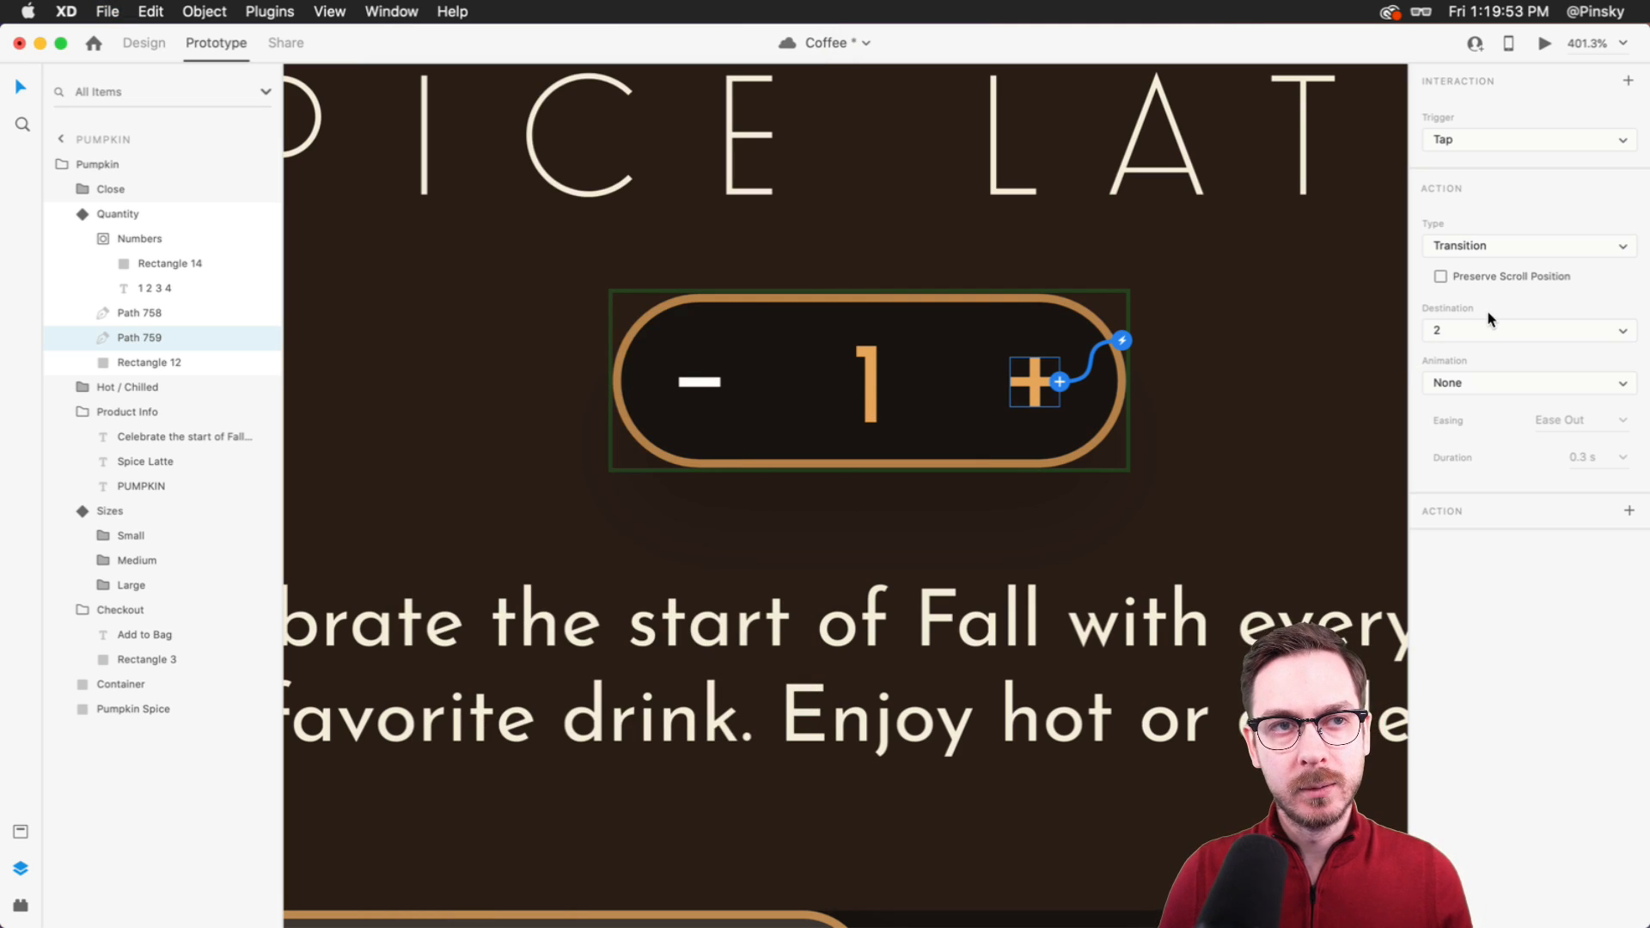
- Change the Default State plus sign's action to Auto-Animate with Snap easing and a 0.2 s duration
left_click(1497, 246)
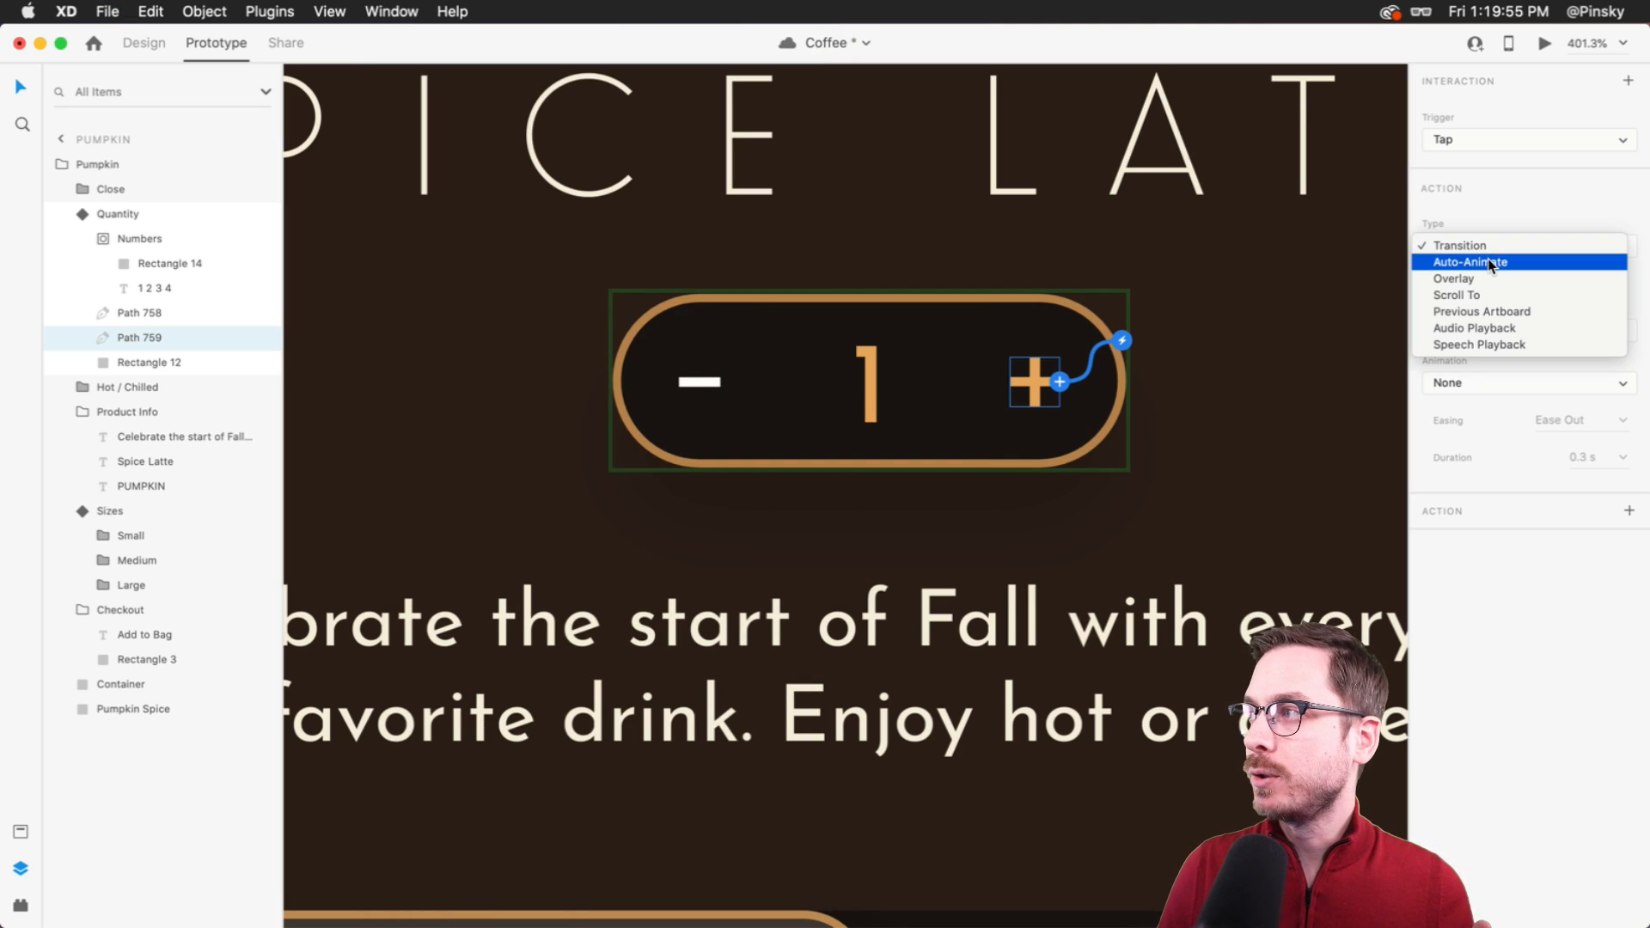
left_click(1487, 261)
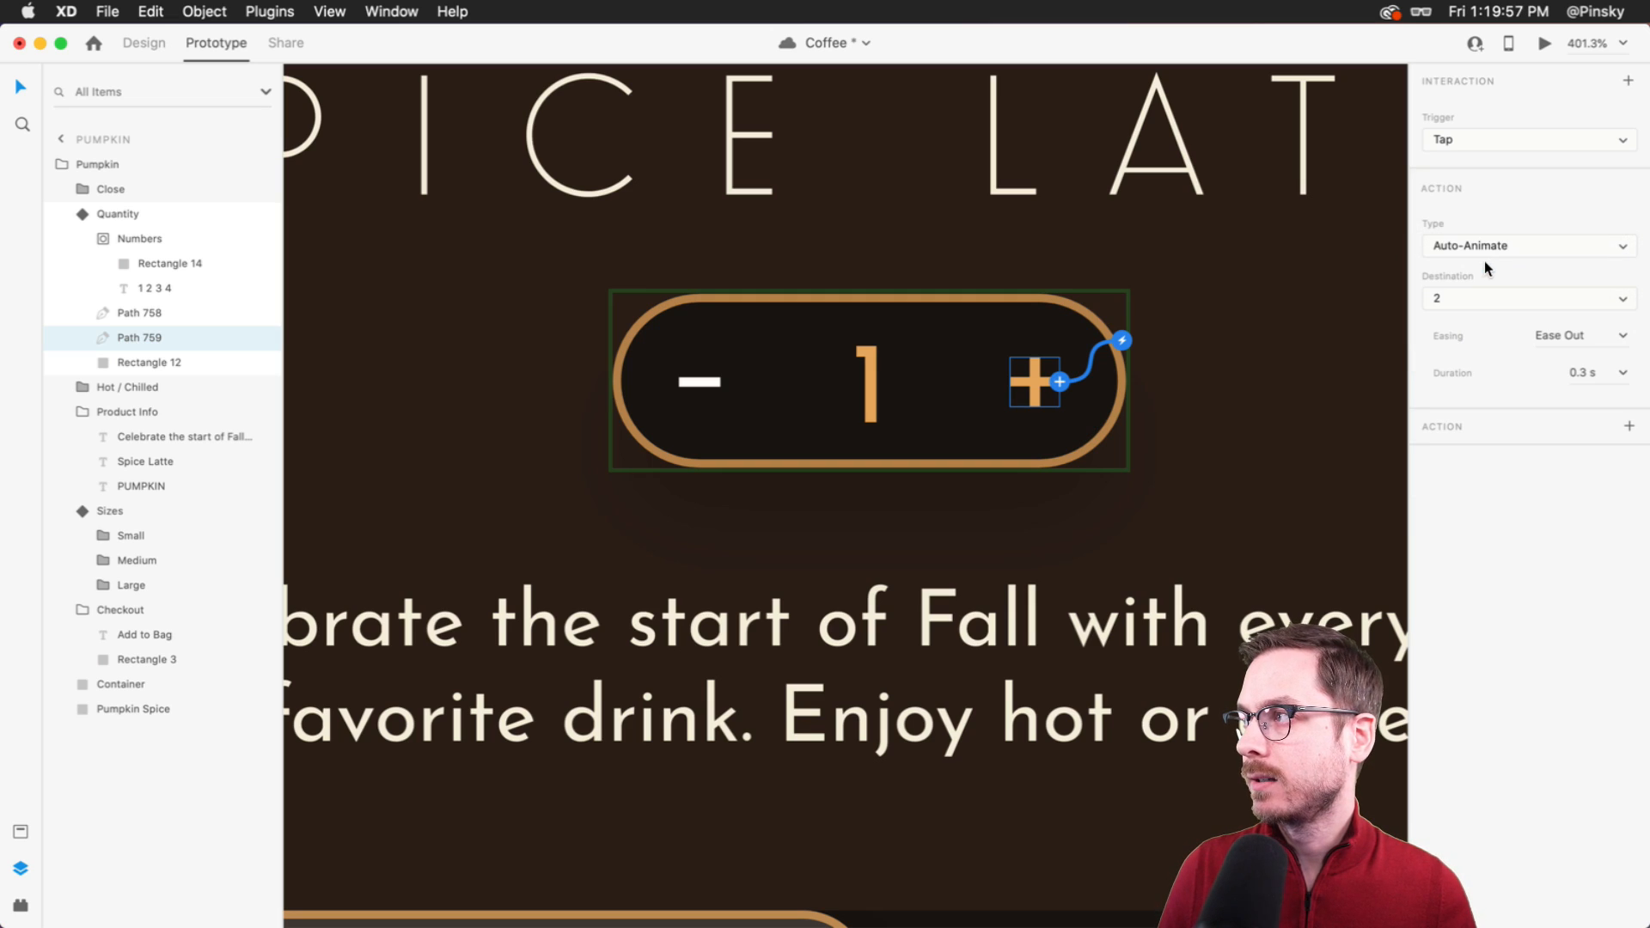
left_click(1621, 337)
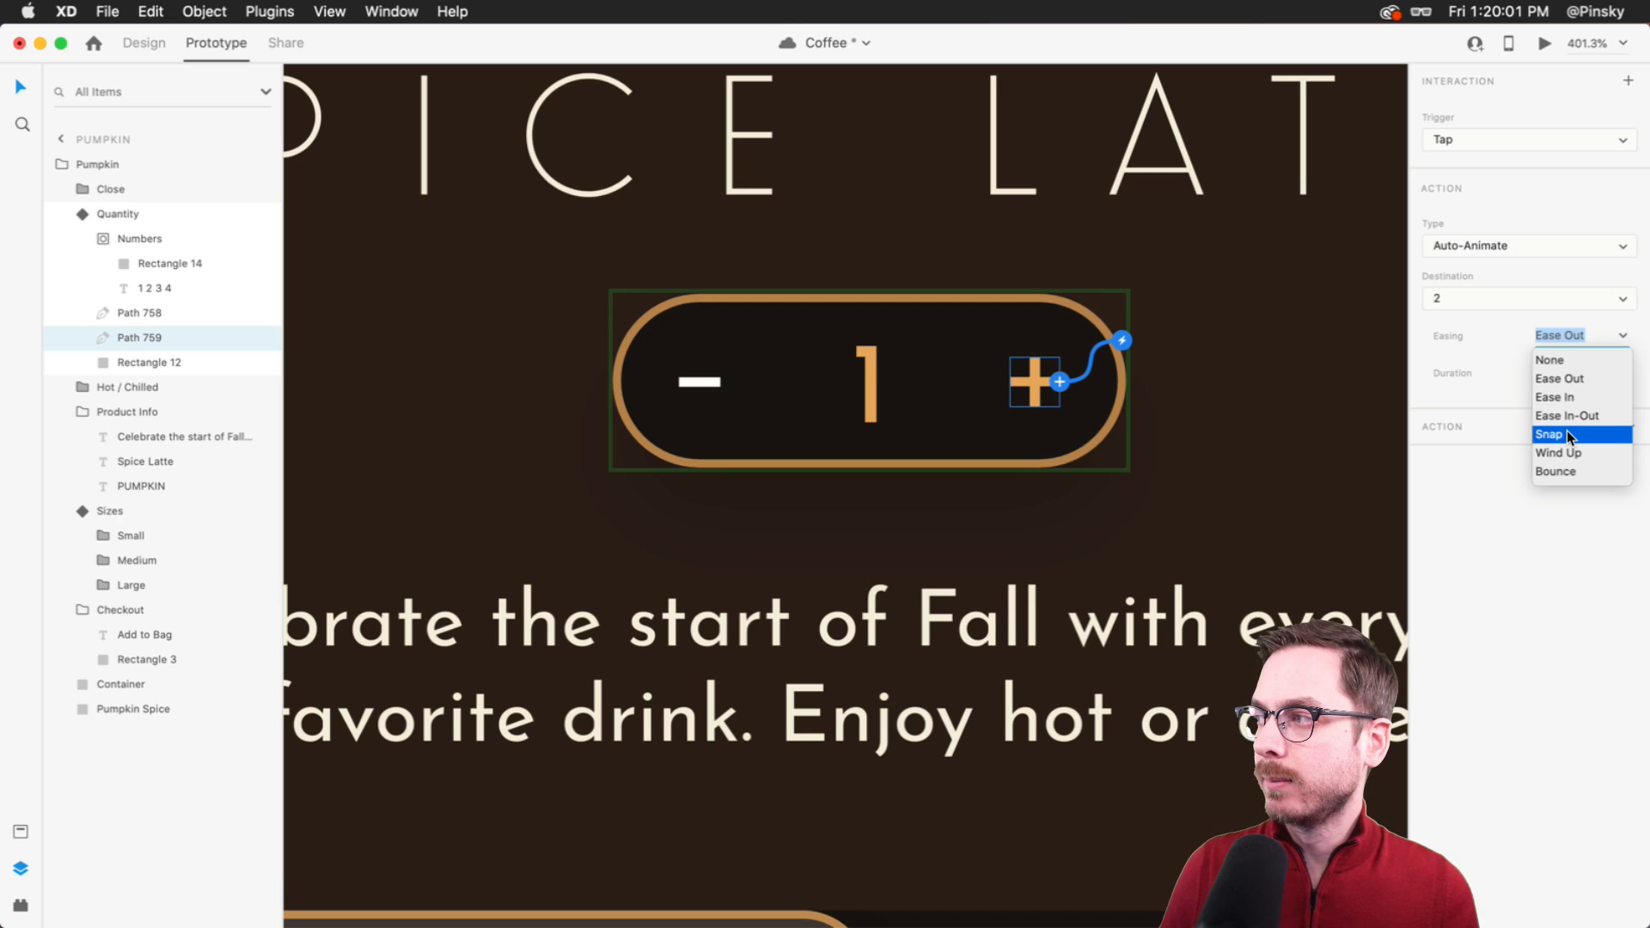
left_click(1569, 436)
left_click(1623, 373)
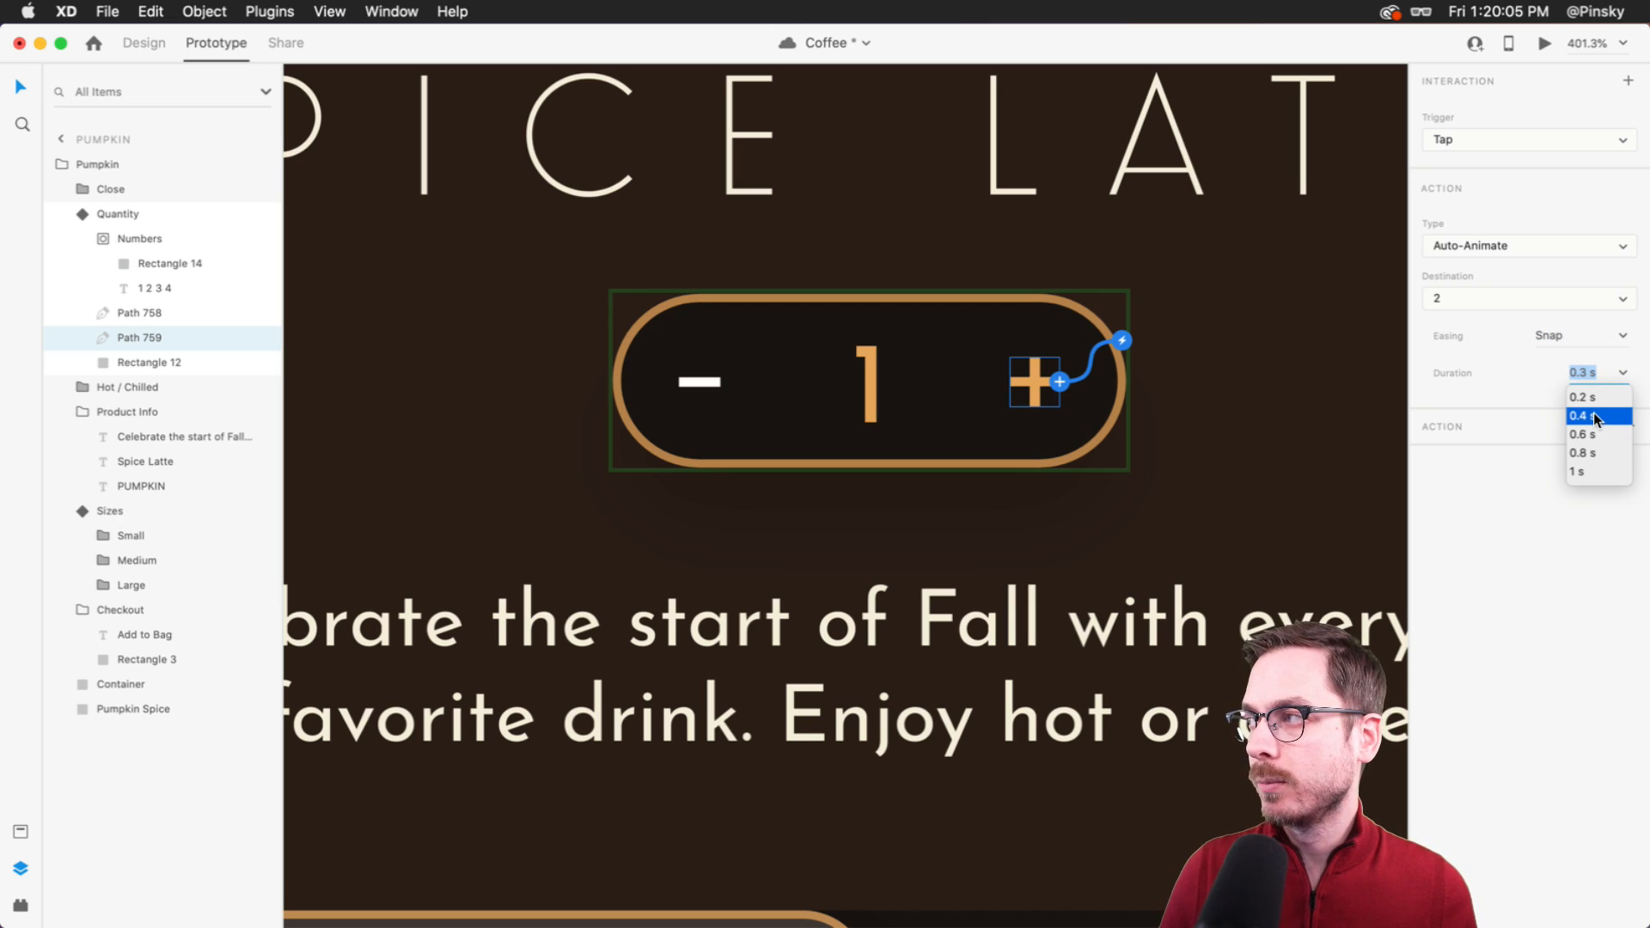
left_click(1595, 399)
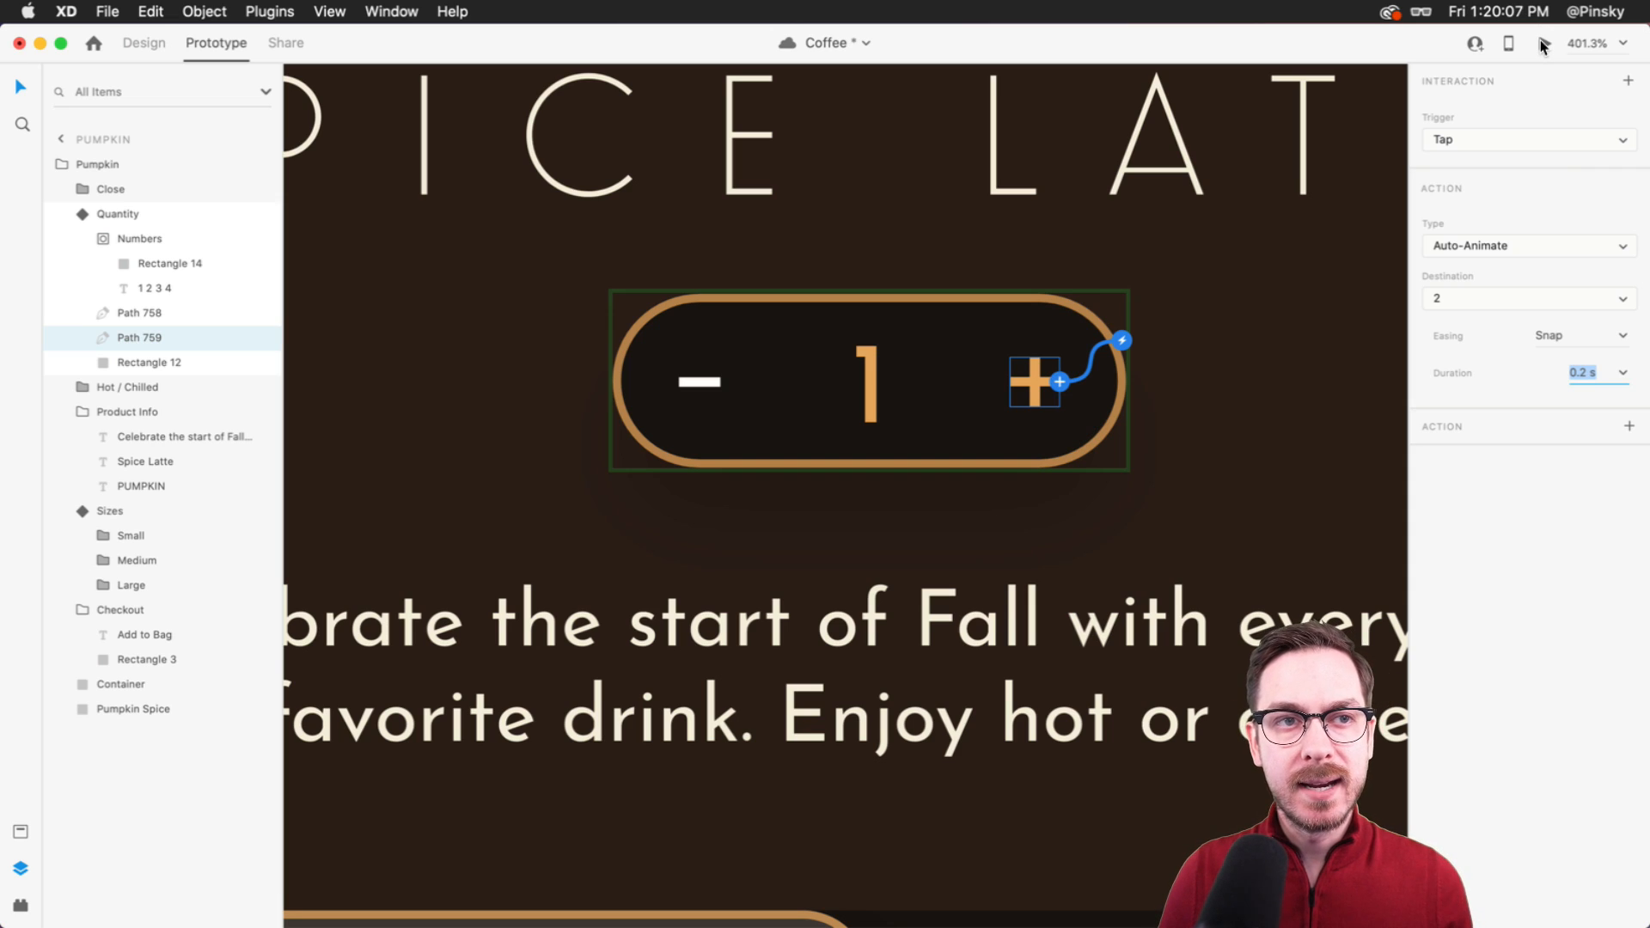
- Preview the auto-animated plus sign from quantity 1 and close the preview
left_click(1543, 44)
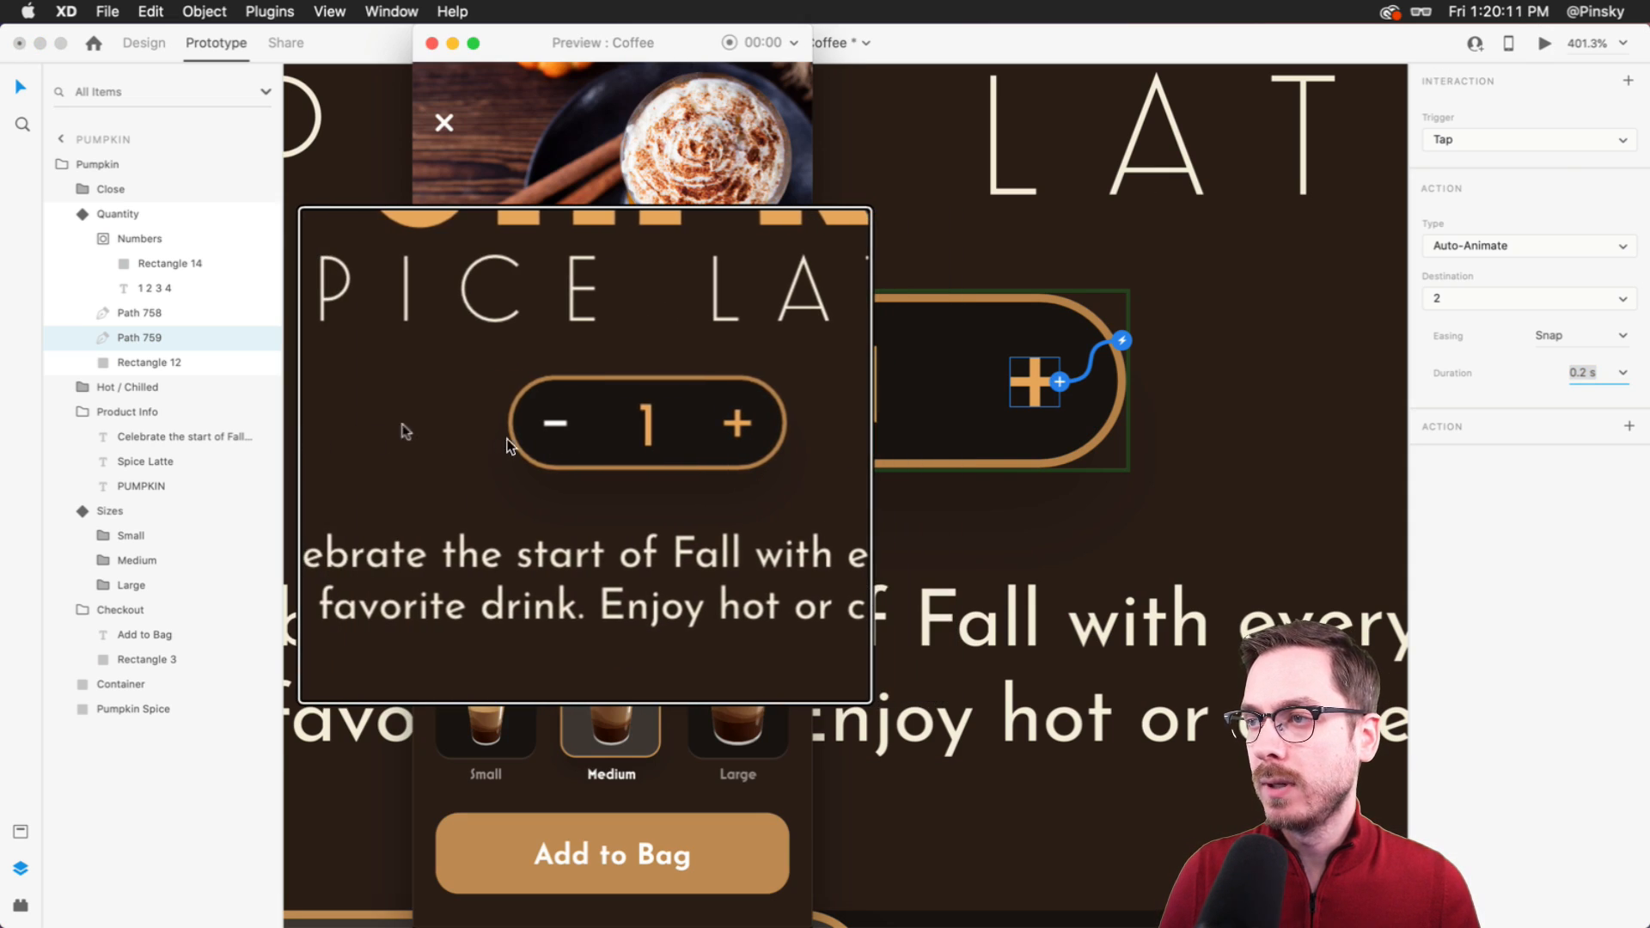
left_click(651, 441)
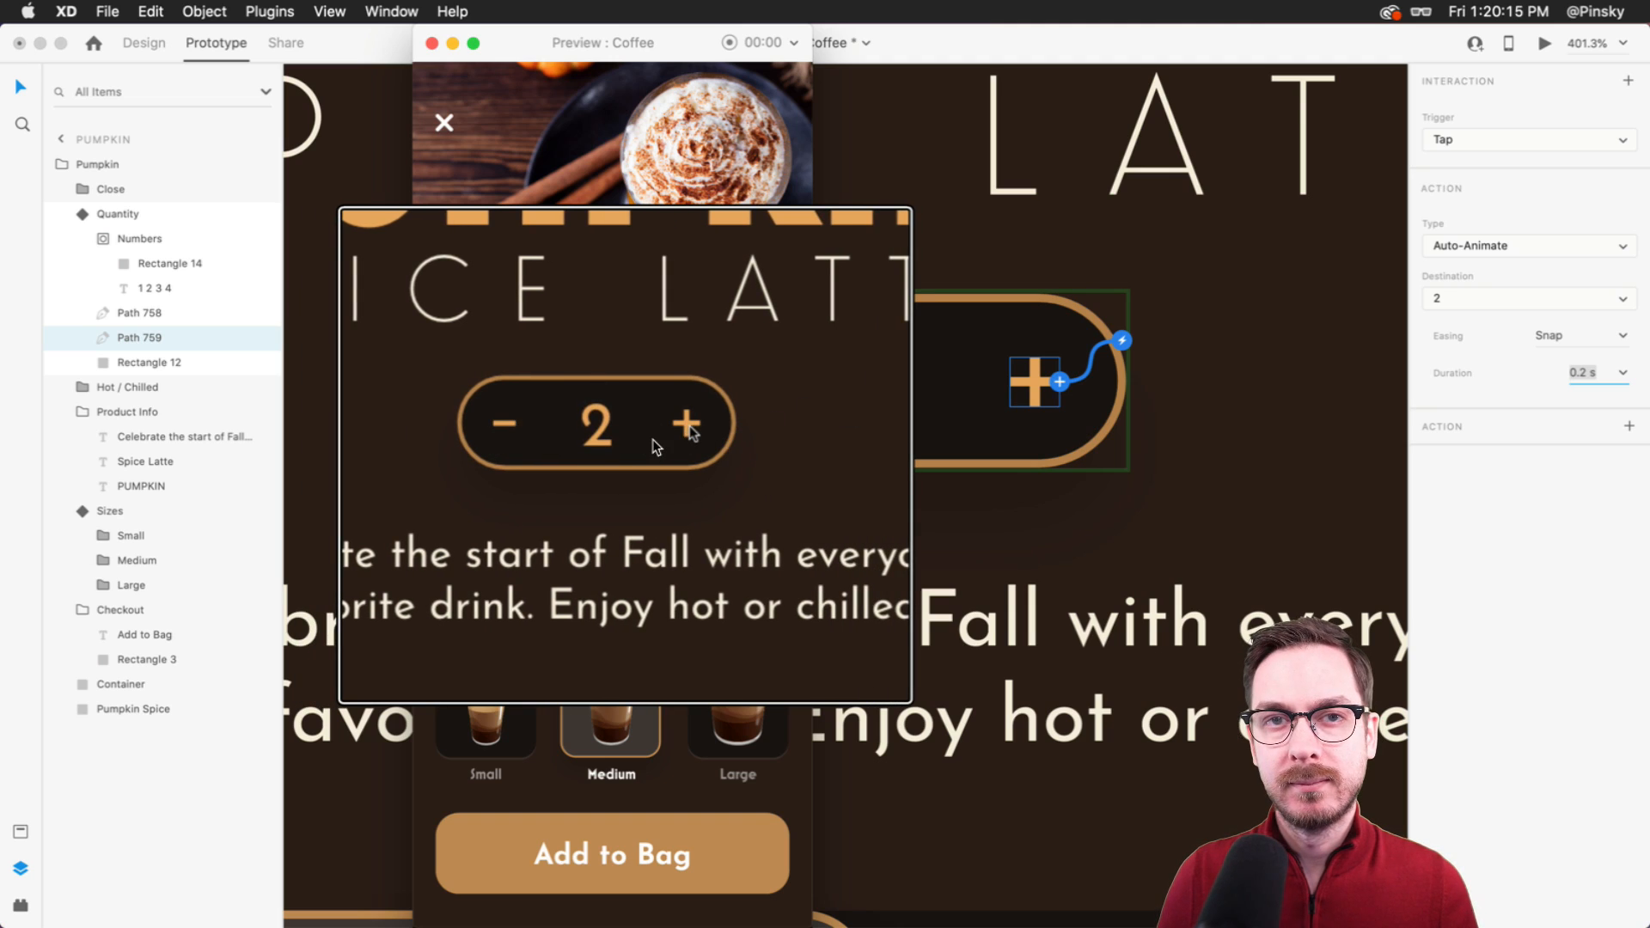
key("super+w")
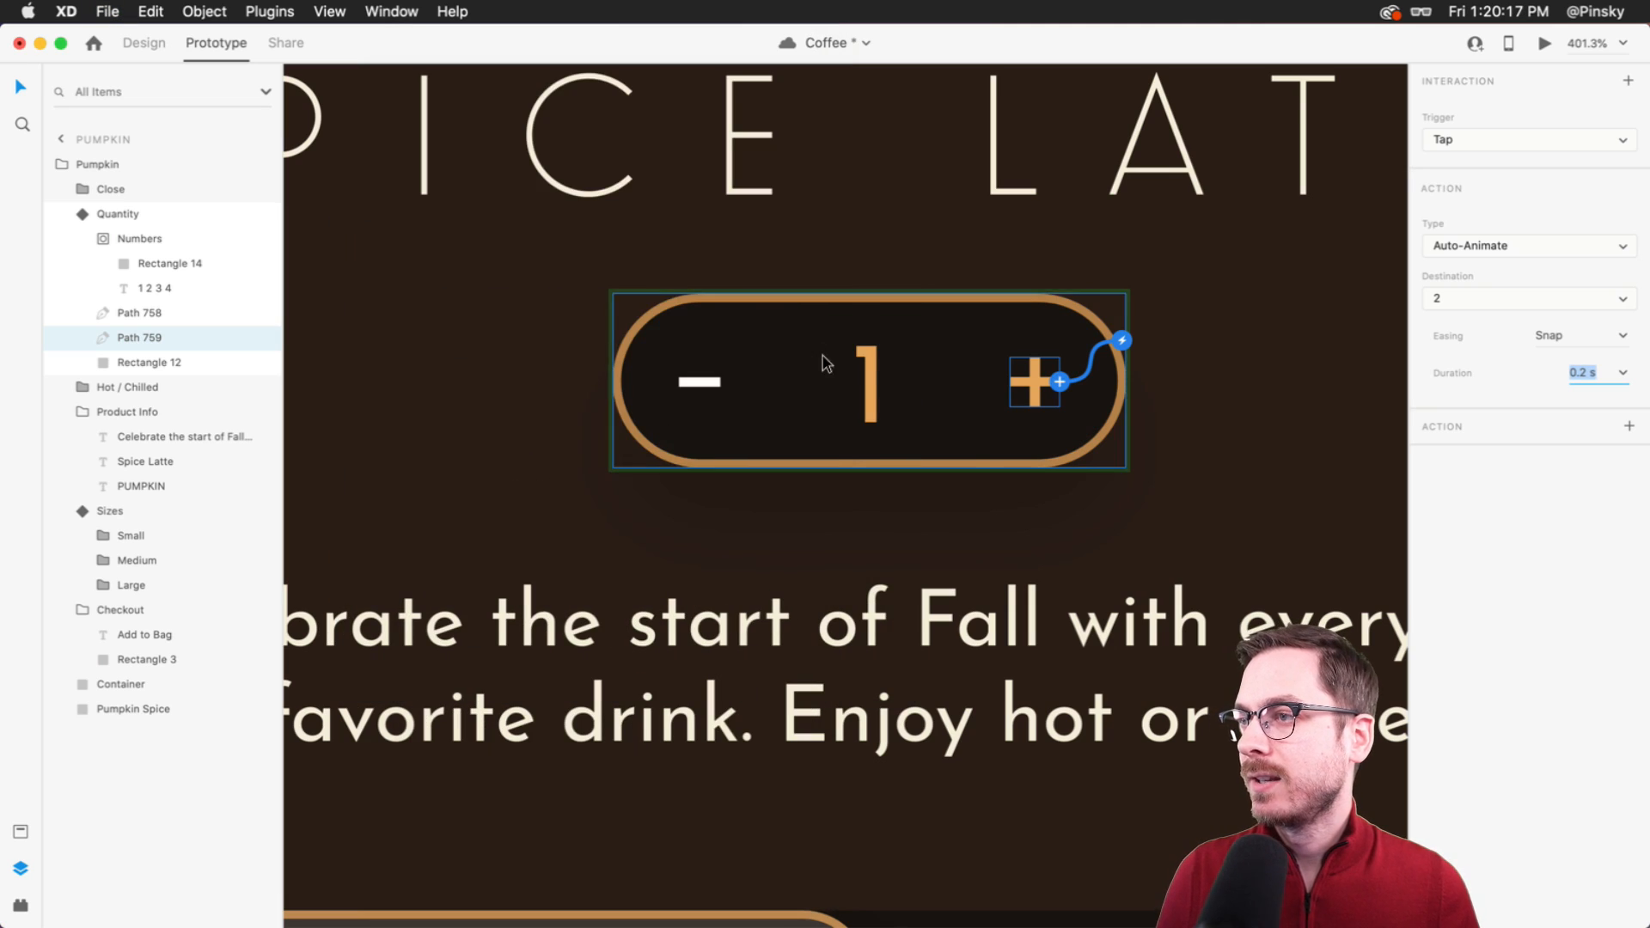
- In the Quantity component's state 2, link the plus sign to state 3 with a tap-triggered Auto-Animate
left_click(994, 187)
key("Escape")
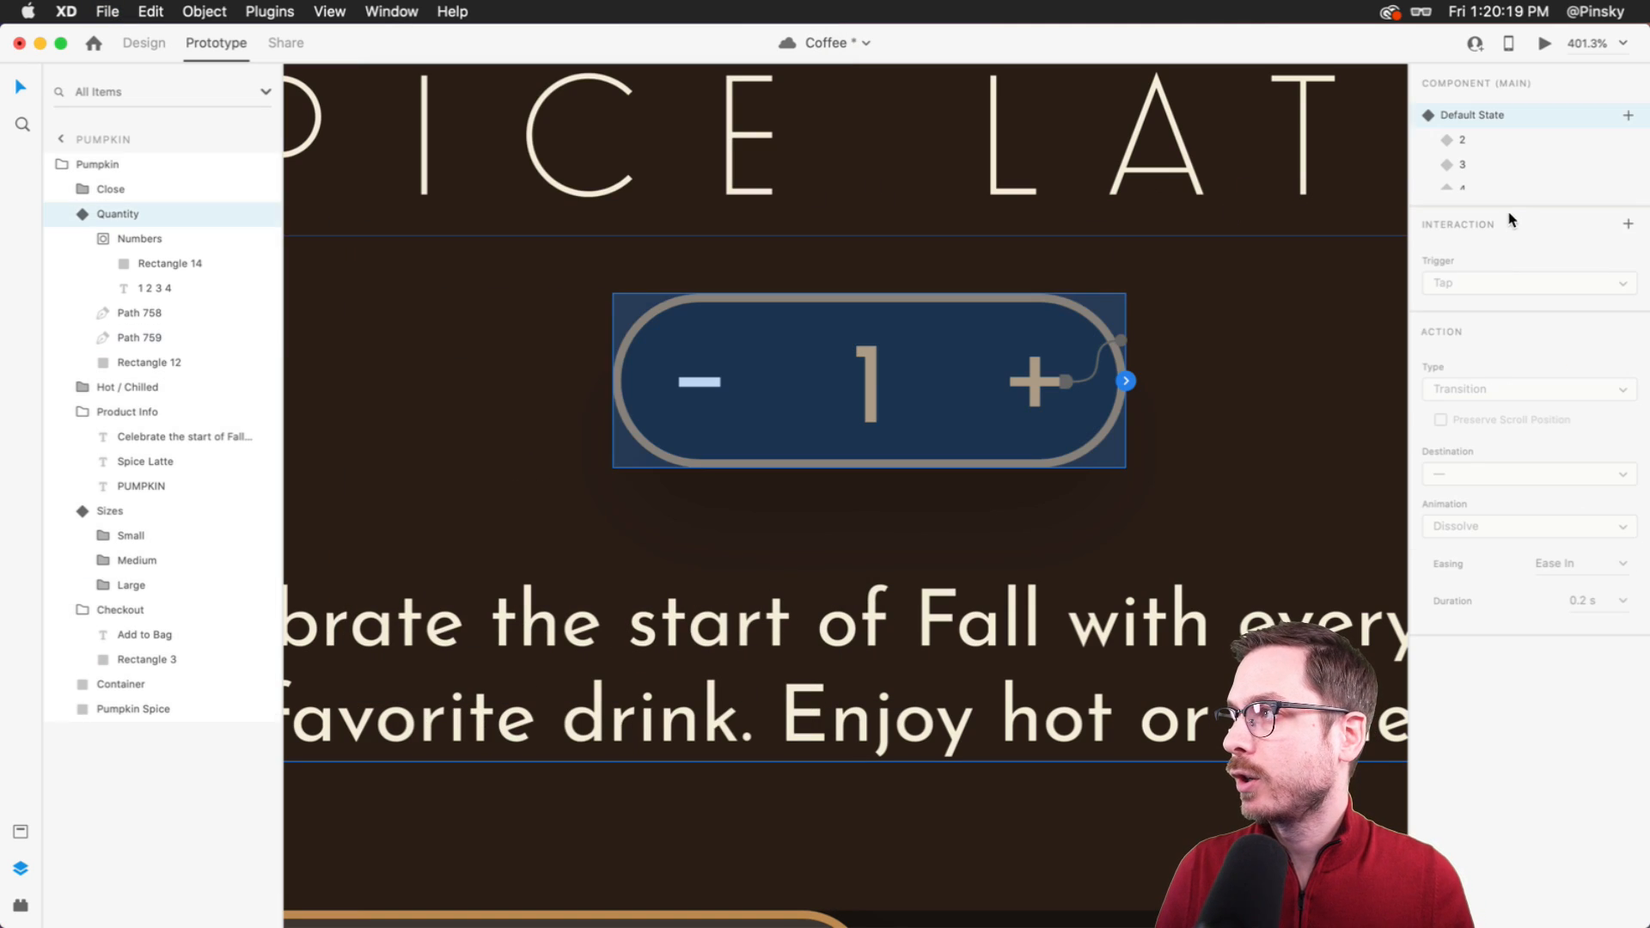
left_click(1473, 139)
double_click(1039, 380)
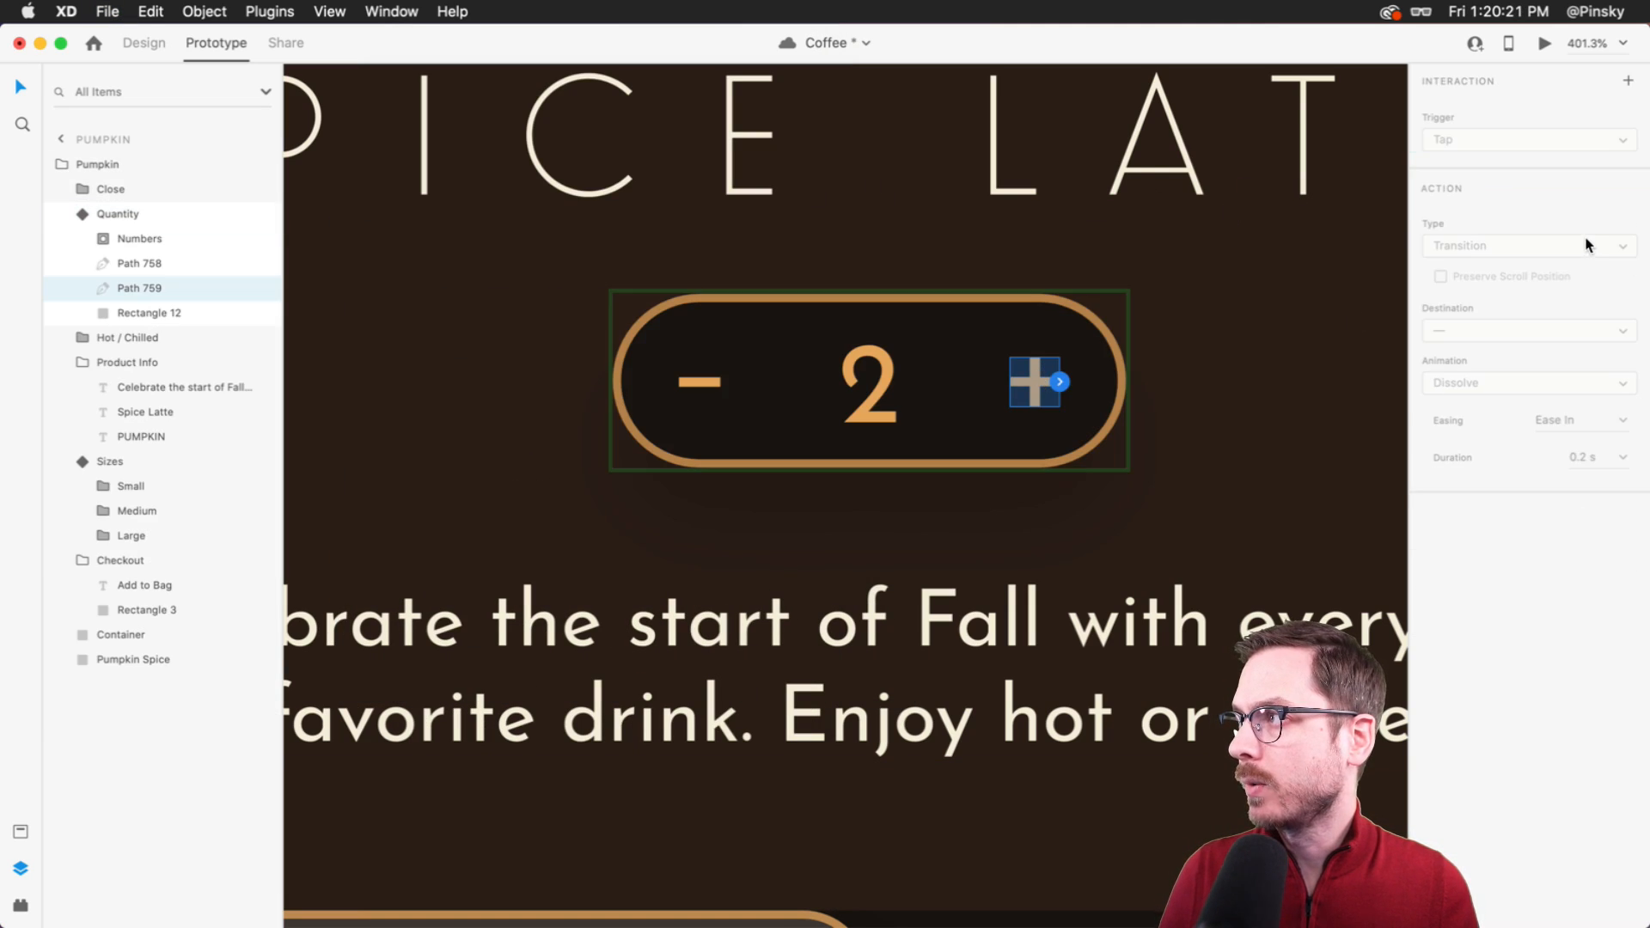
left_click(1059, 382)
left_click(1490, 306)
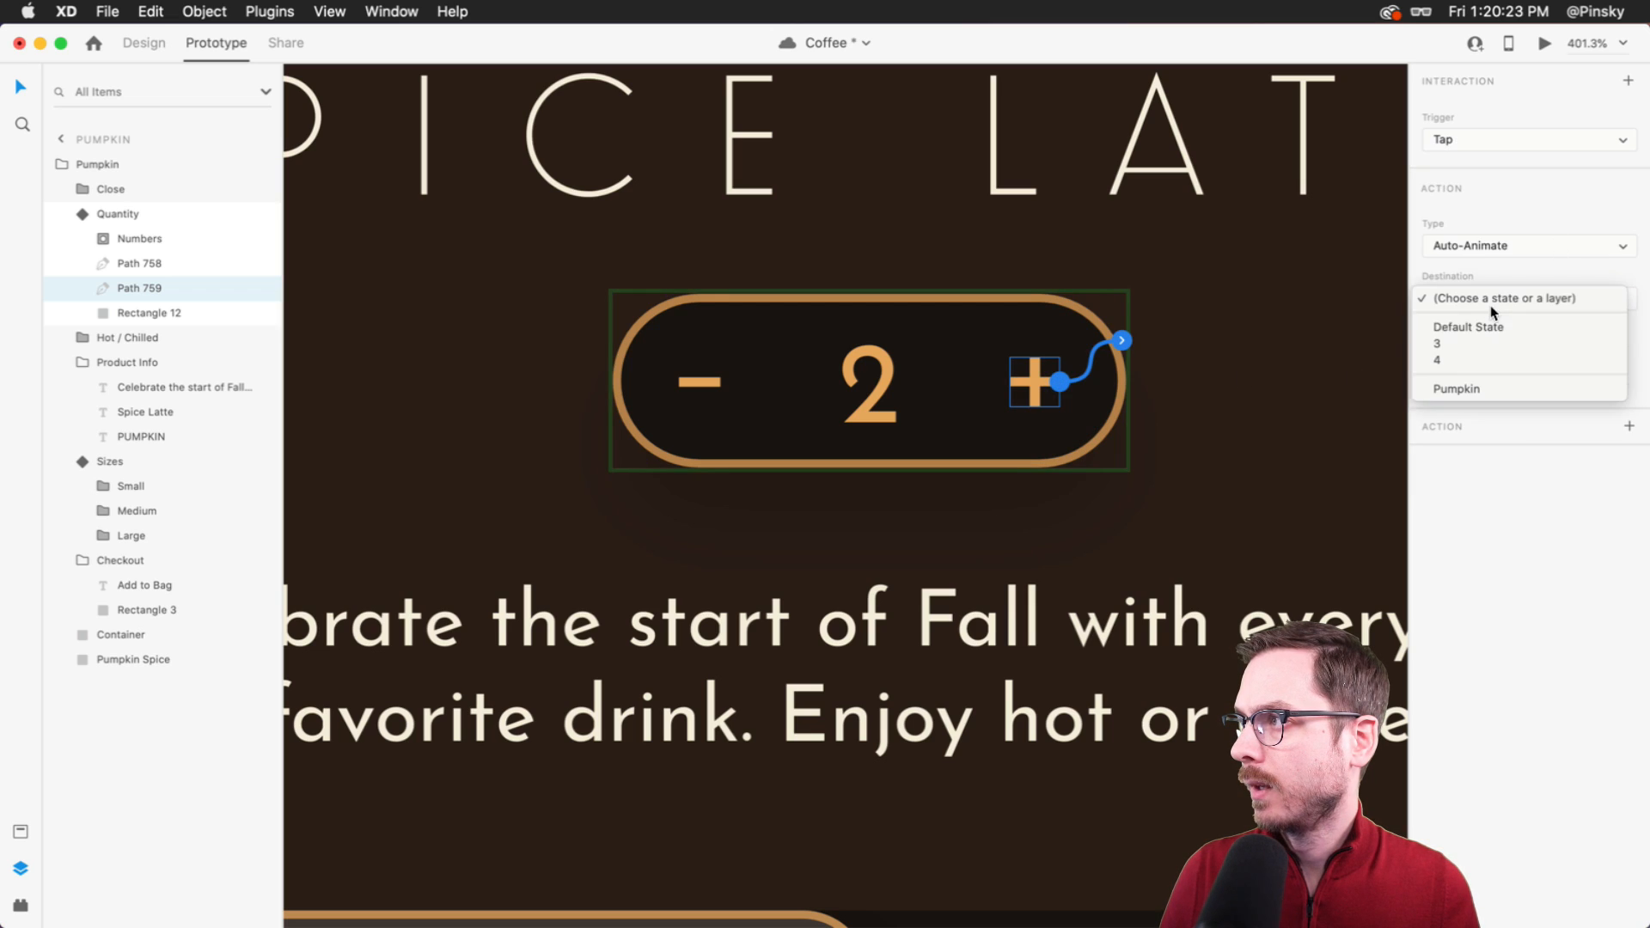
left_click(1481, 343)
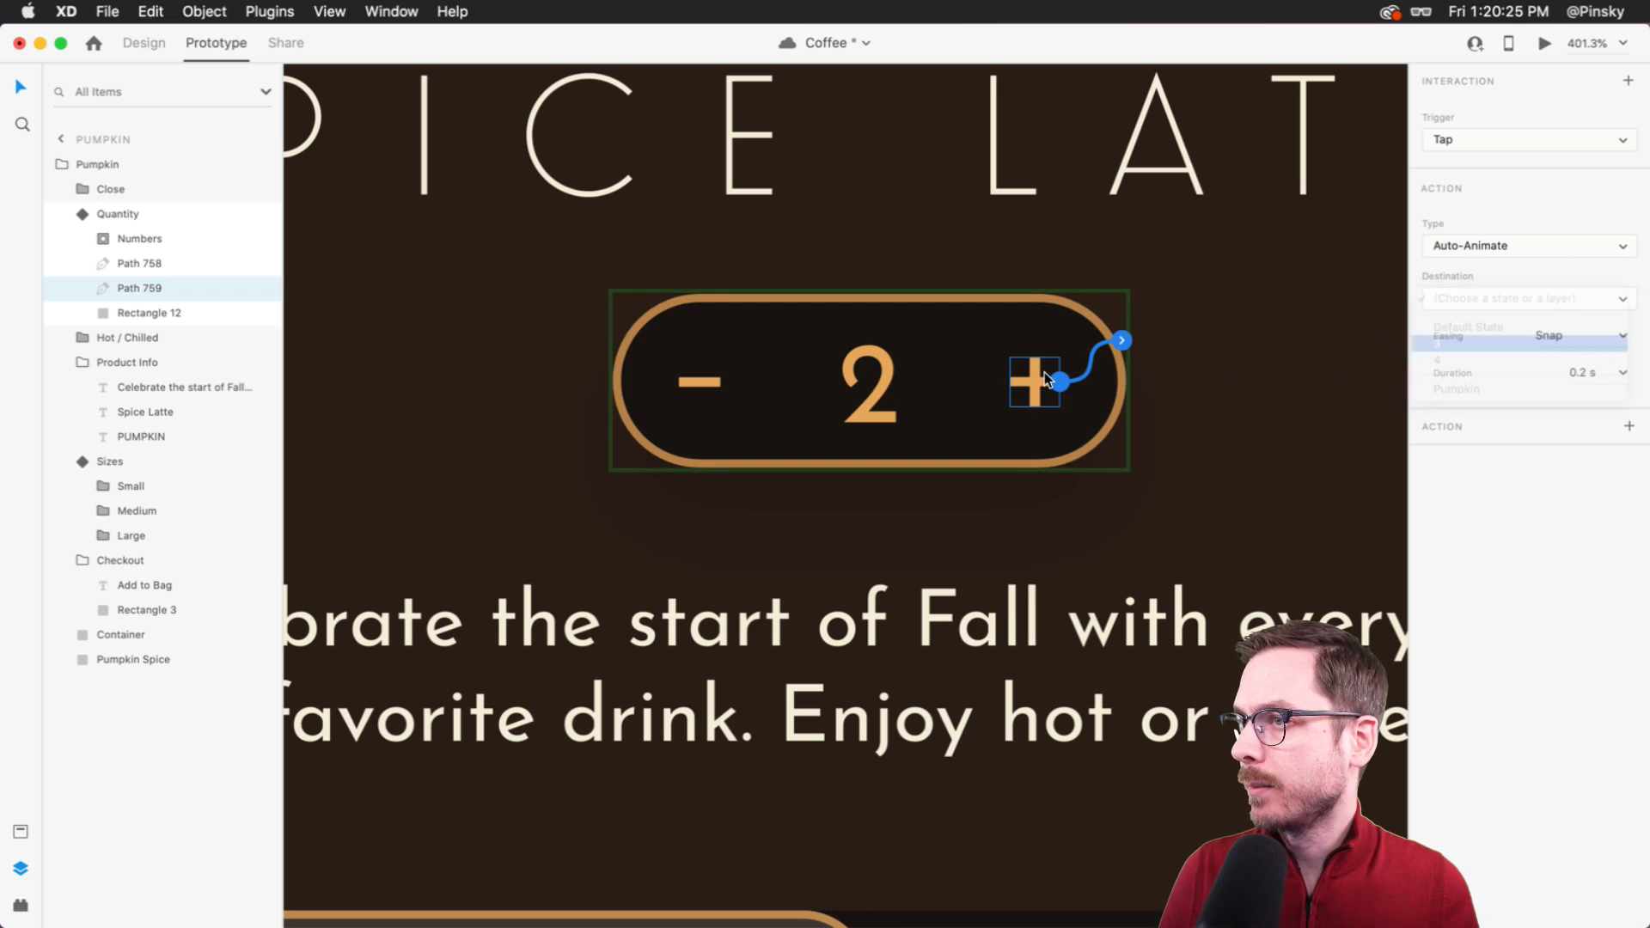
- Link state 2's minus sign back to the Default State with a tap-triggered Auto-Animate
left_click(713, 384)
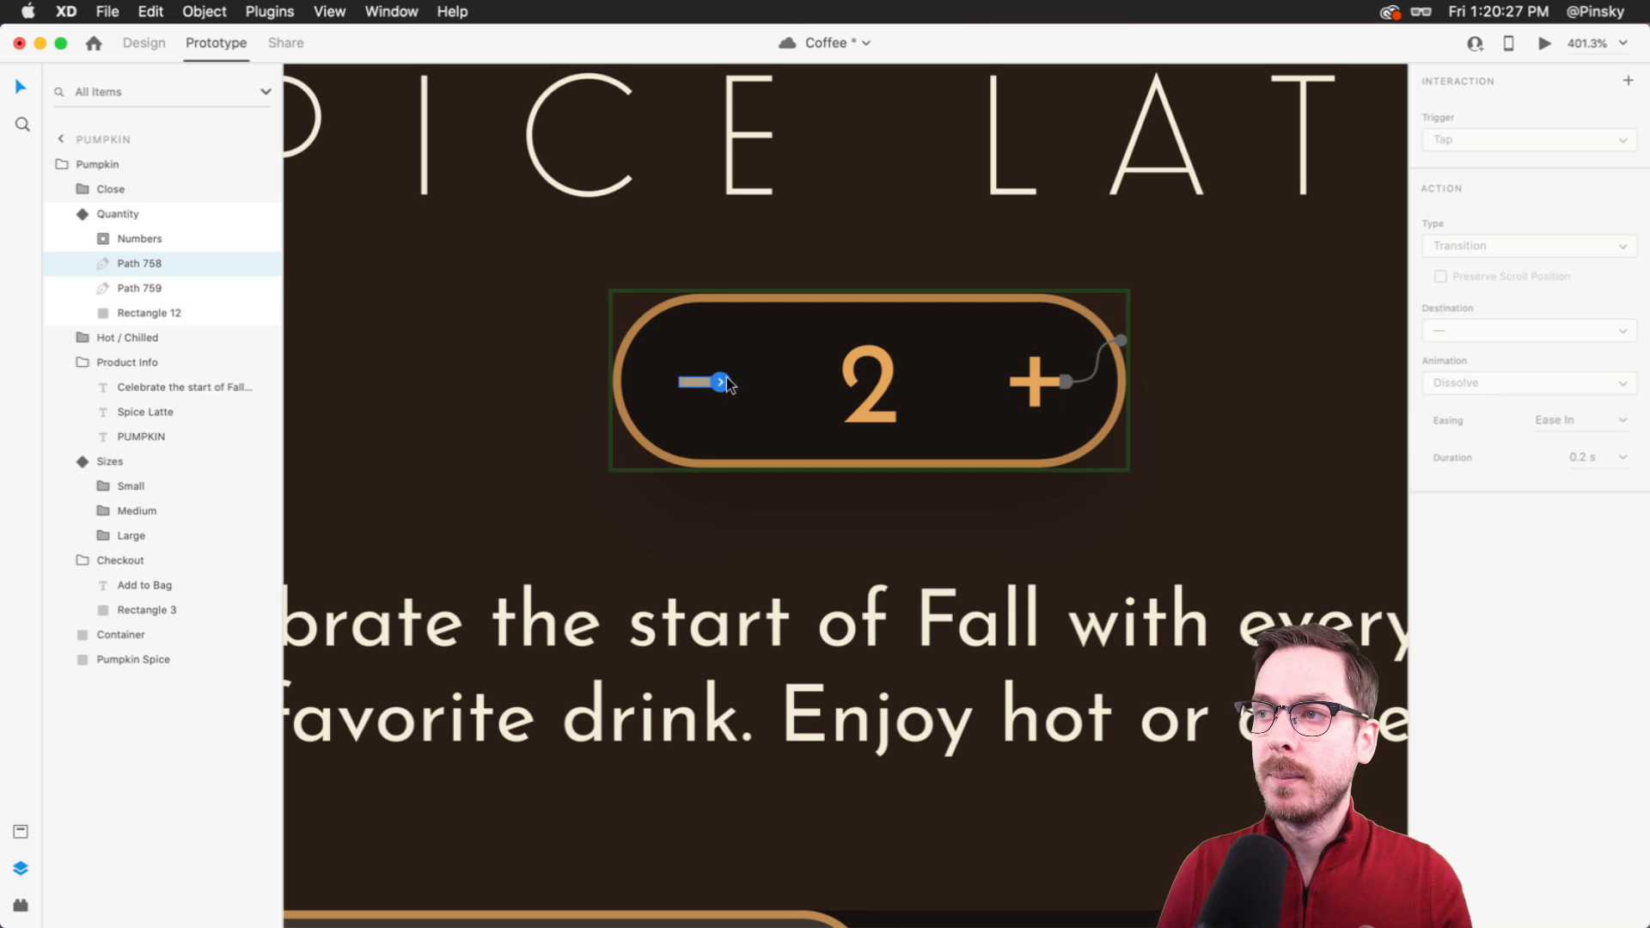
left_click(726, 384)
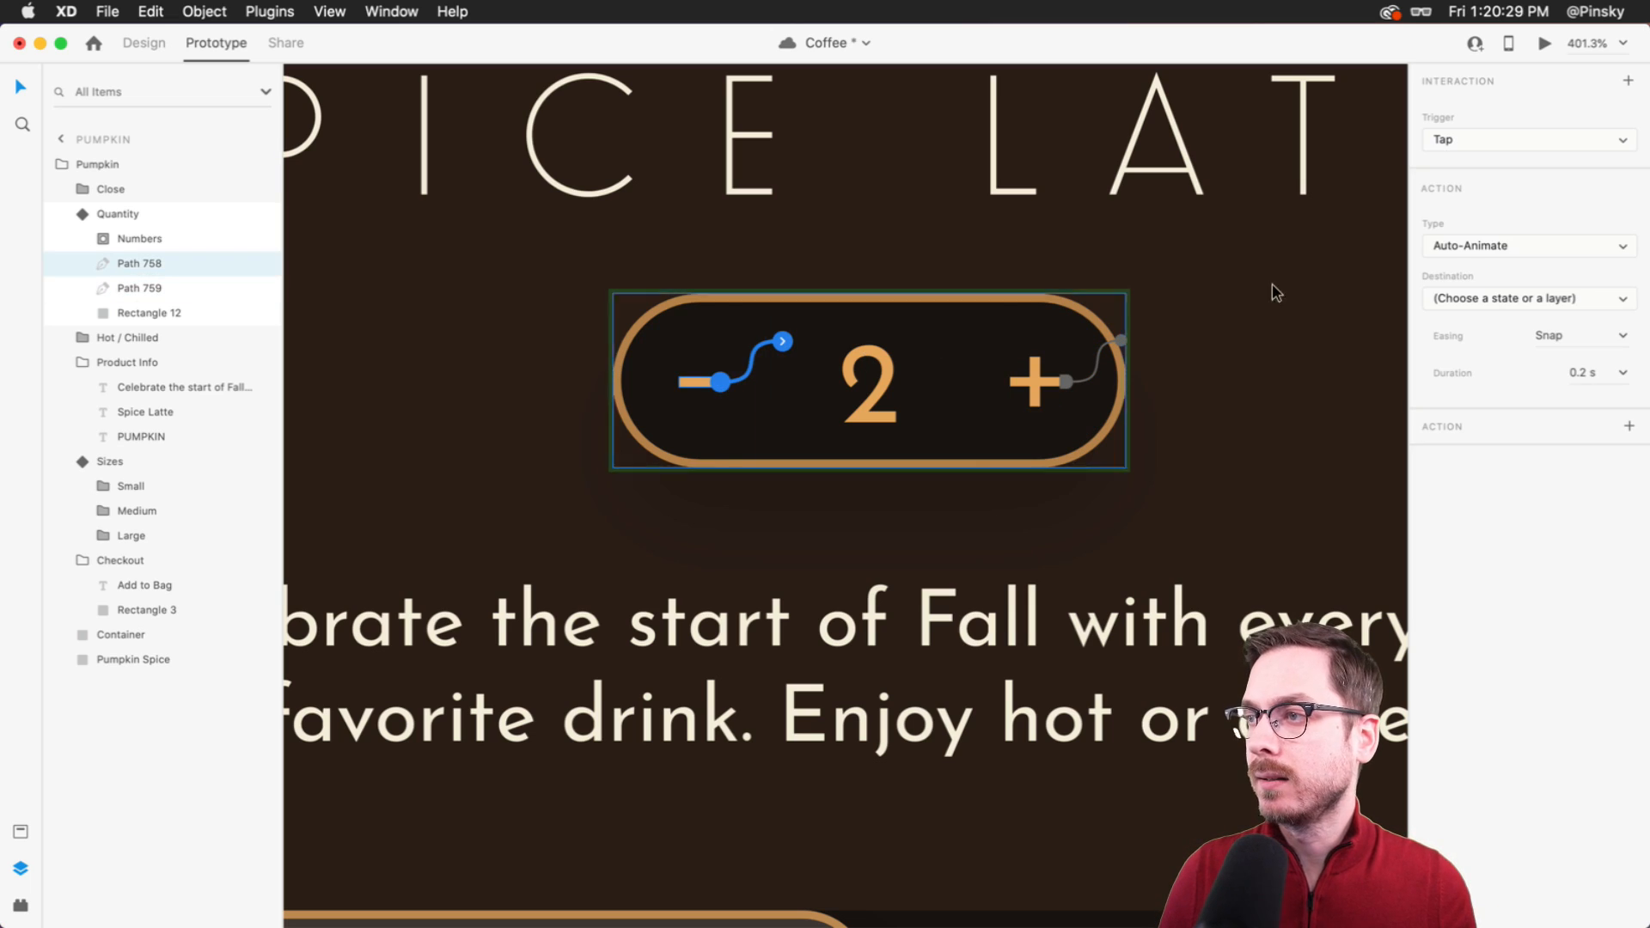
left_click(1492, 299)
left_click(1489, 327)
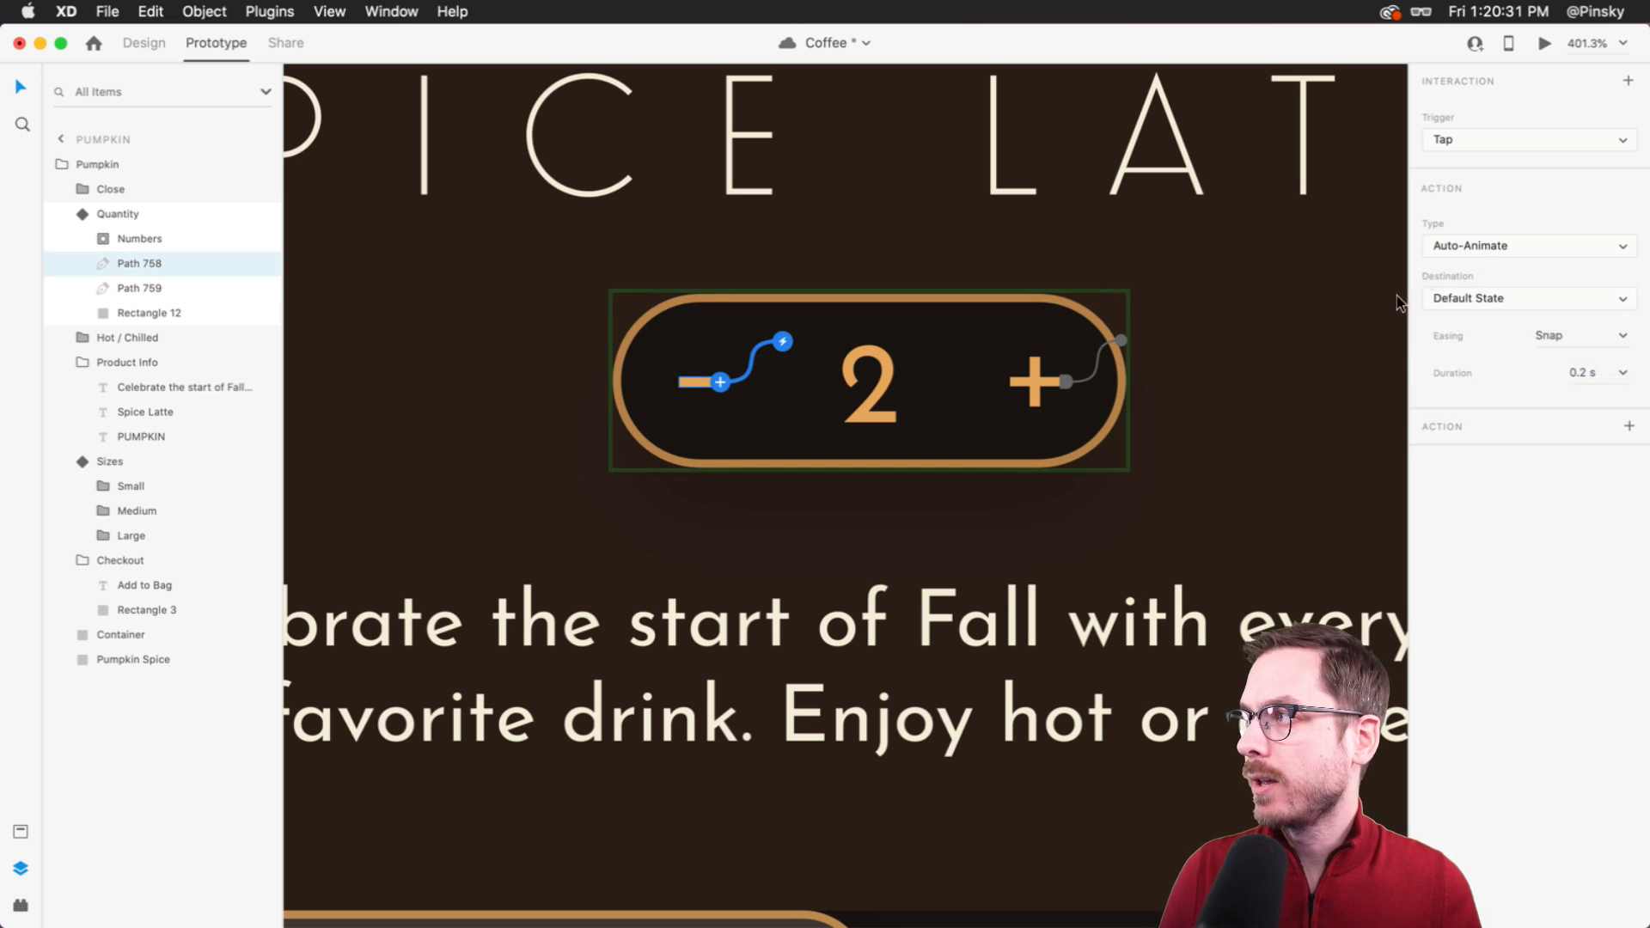
key("Escape")
- In the Quantity component's state 3, link the plus sign to state 4 with a tap-triggered Auto-Animate
left_click(1464, 165)
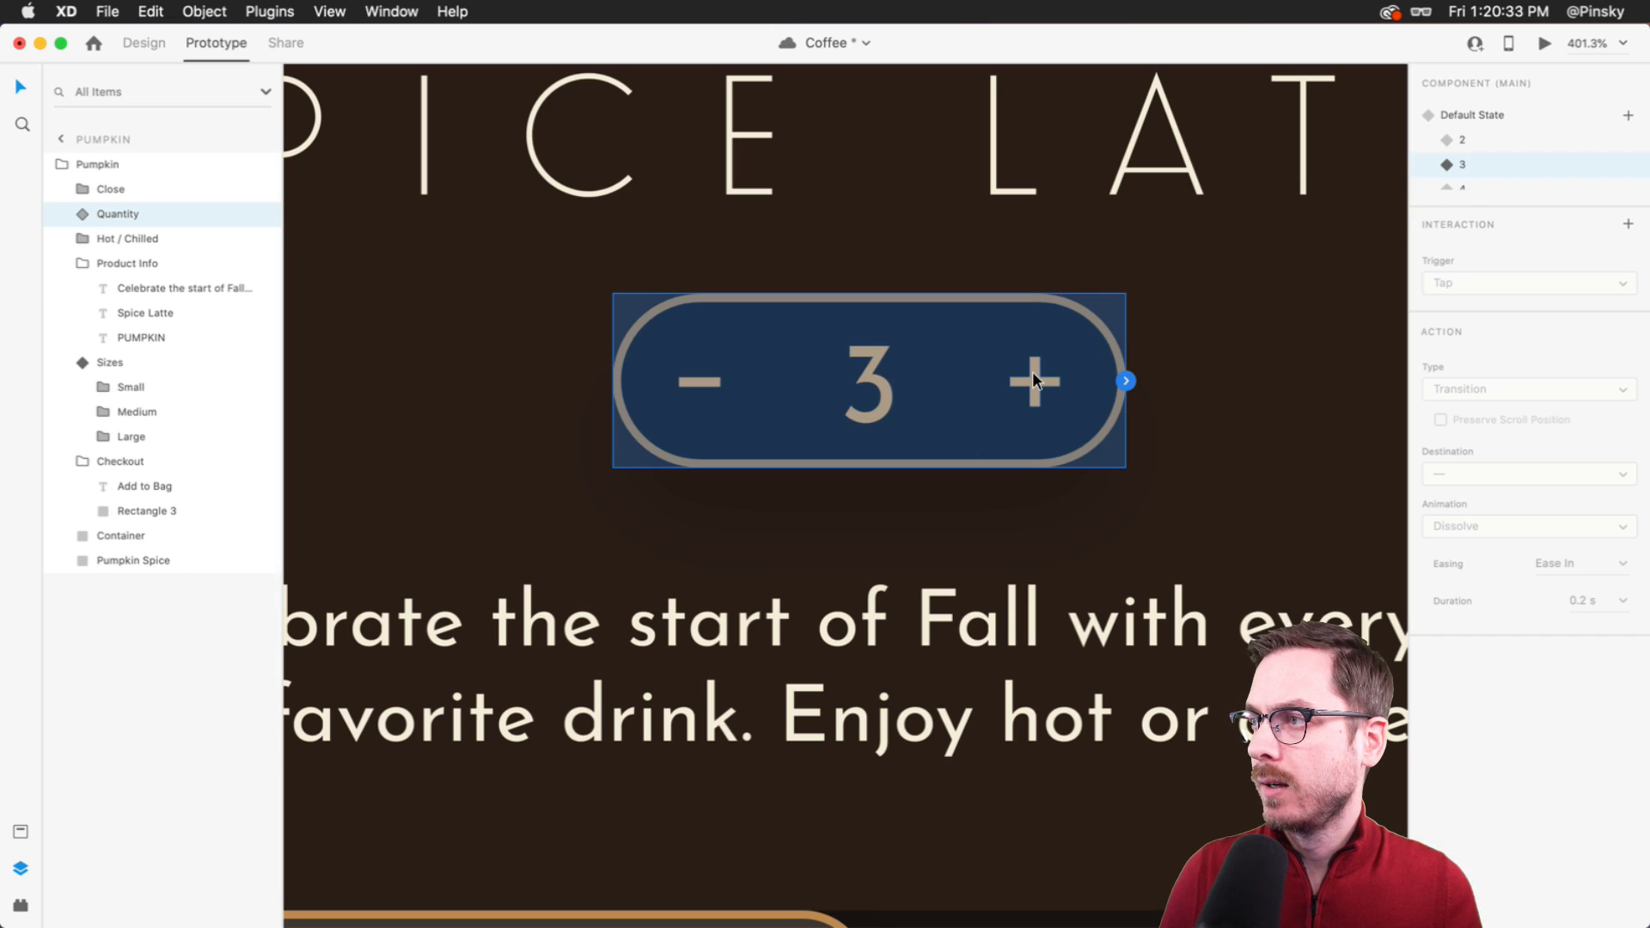
double_click(1033, 374)
left_click(1059, 380)
left_click(1516, 301)
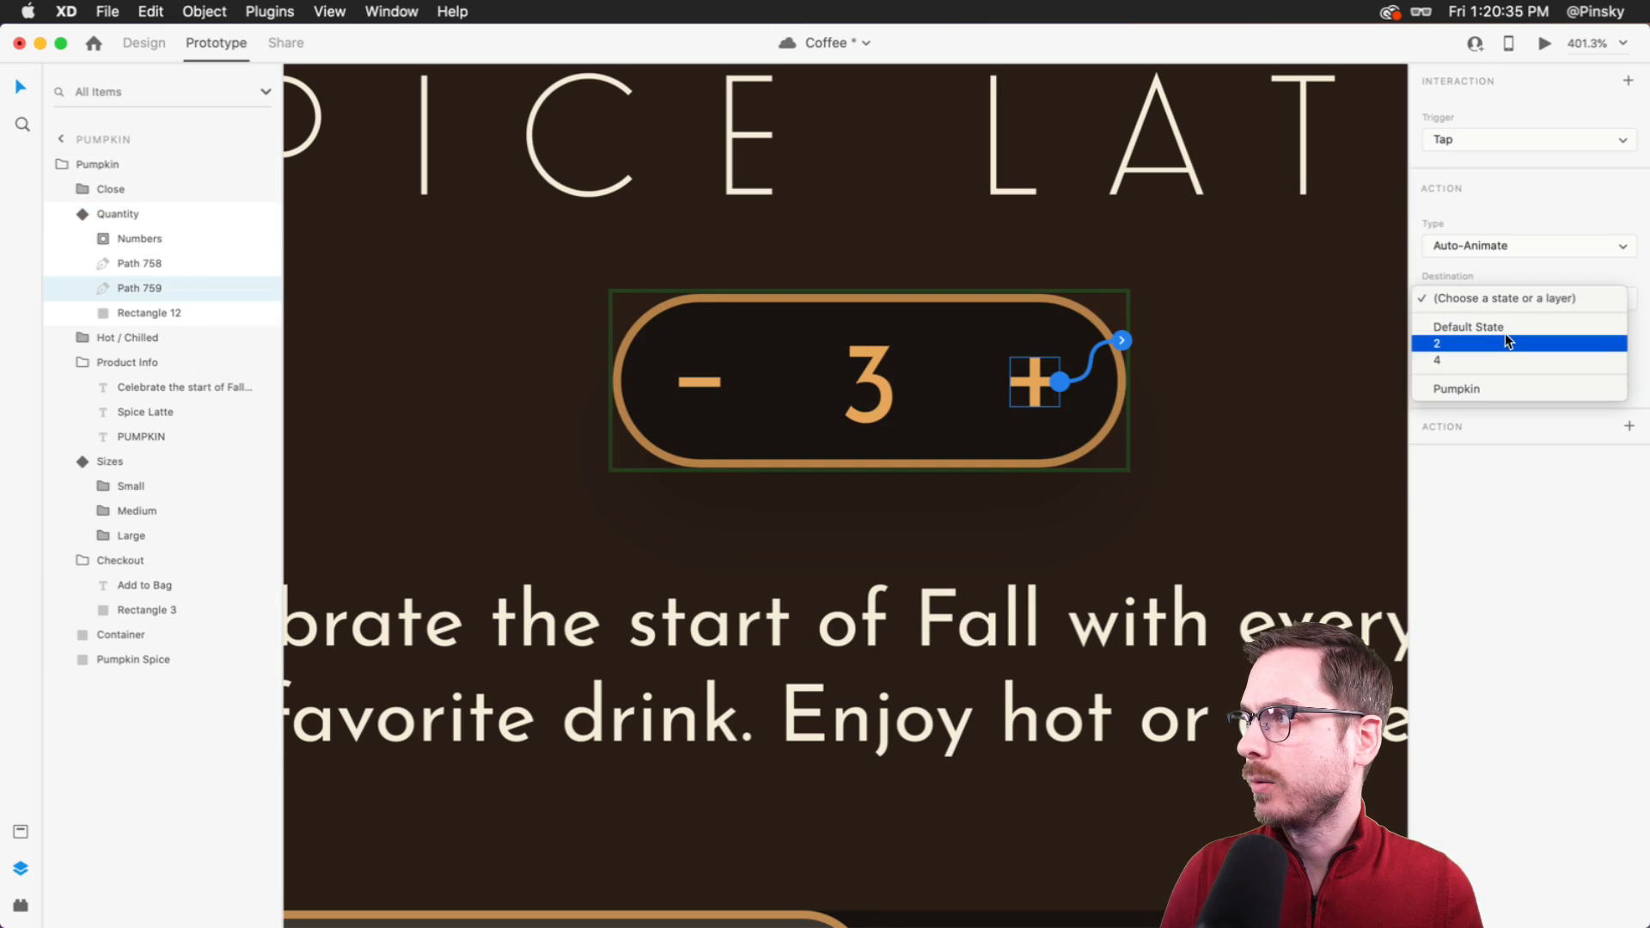
left_click(1492, 357)
- Link state 3's minus sign back to state 2 with a tap-triggered Auto-Animate
left_click(700, 381)
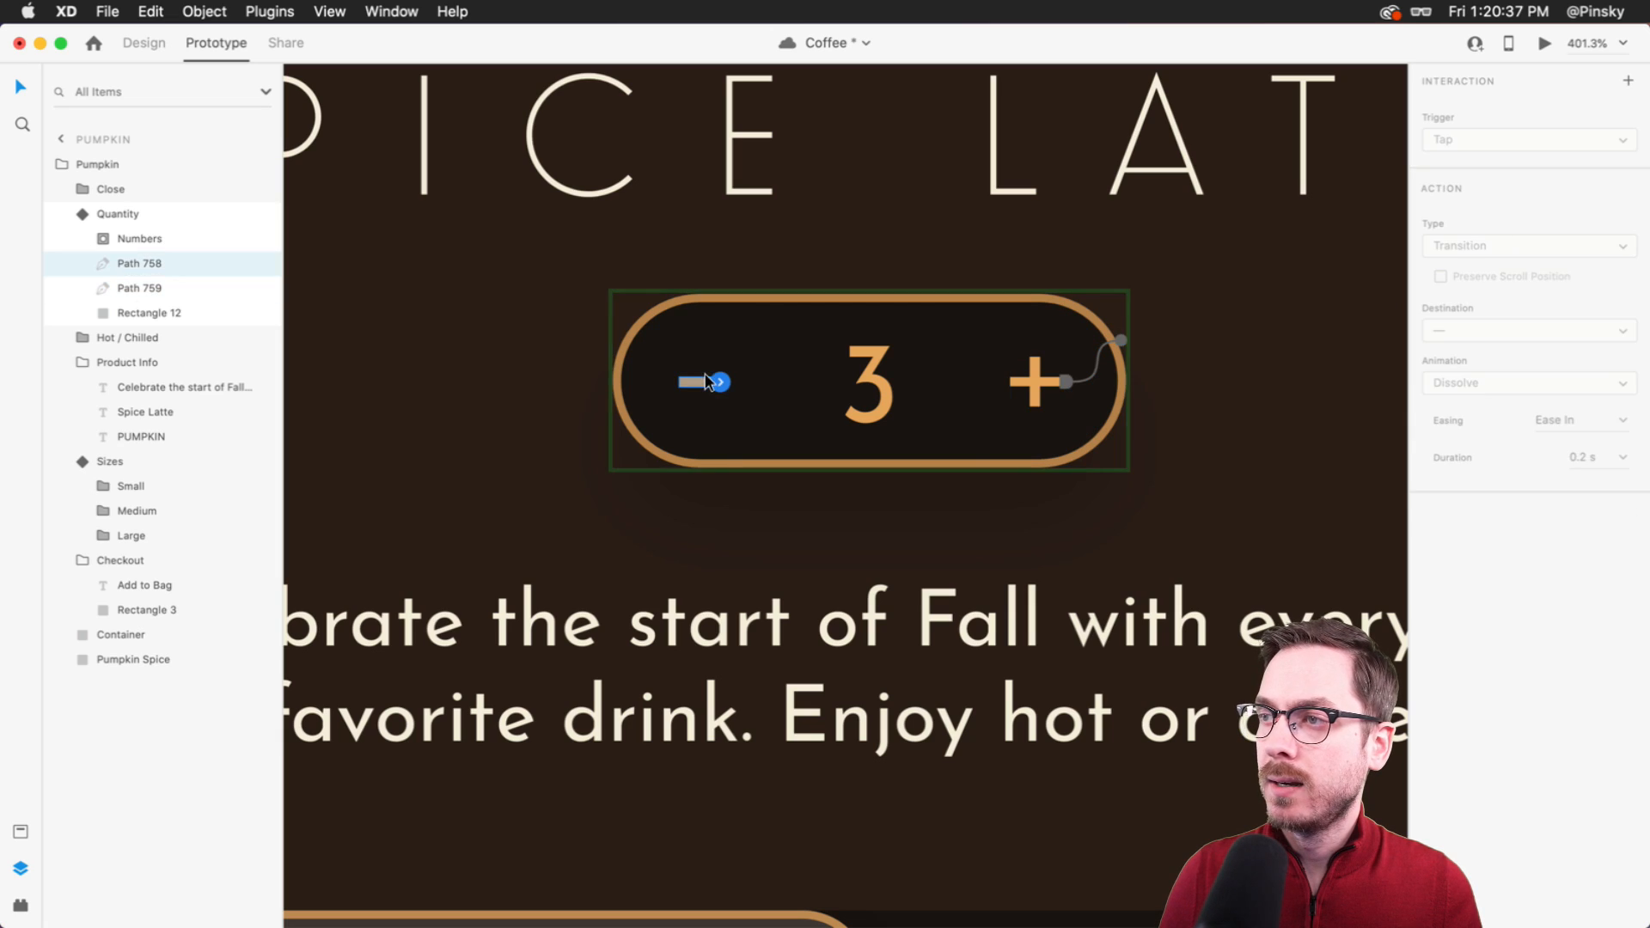
left_click(722, 382)
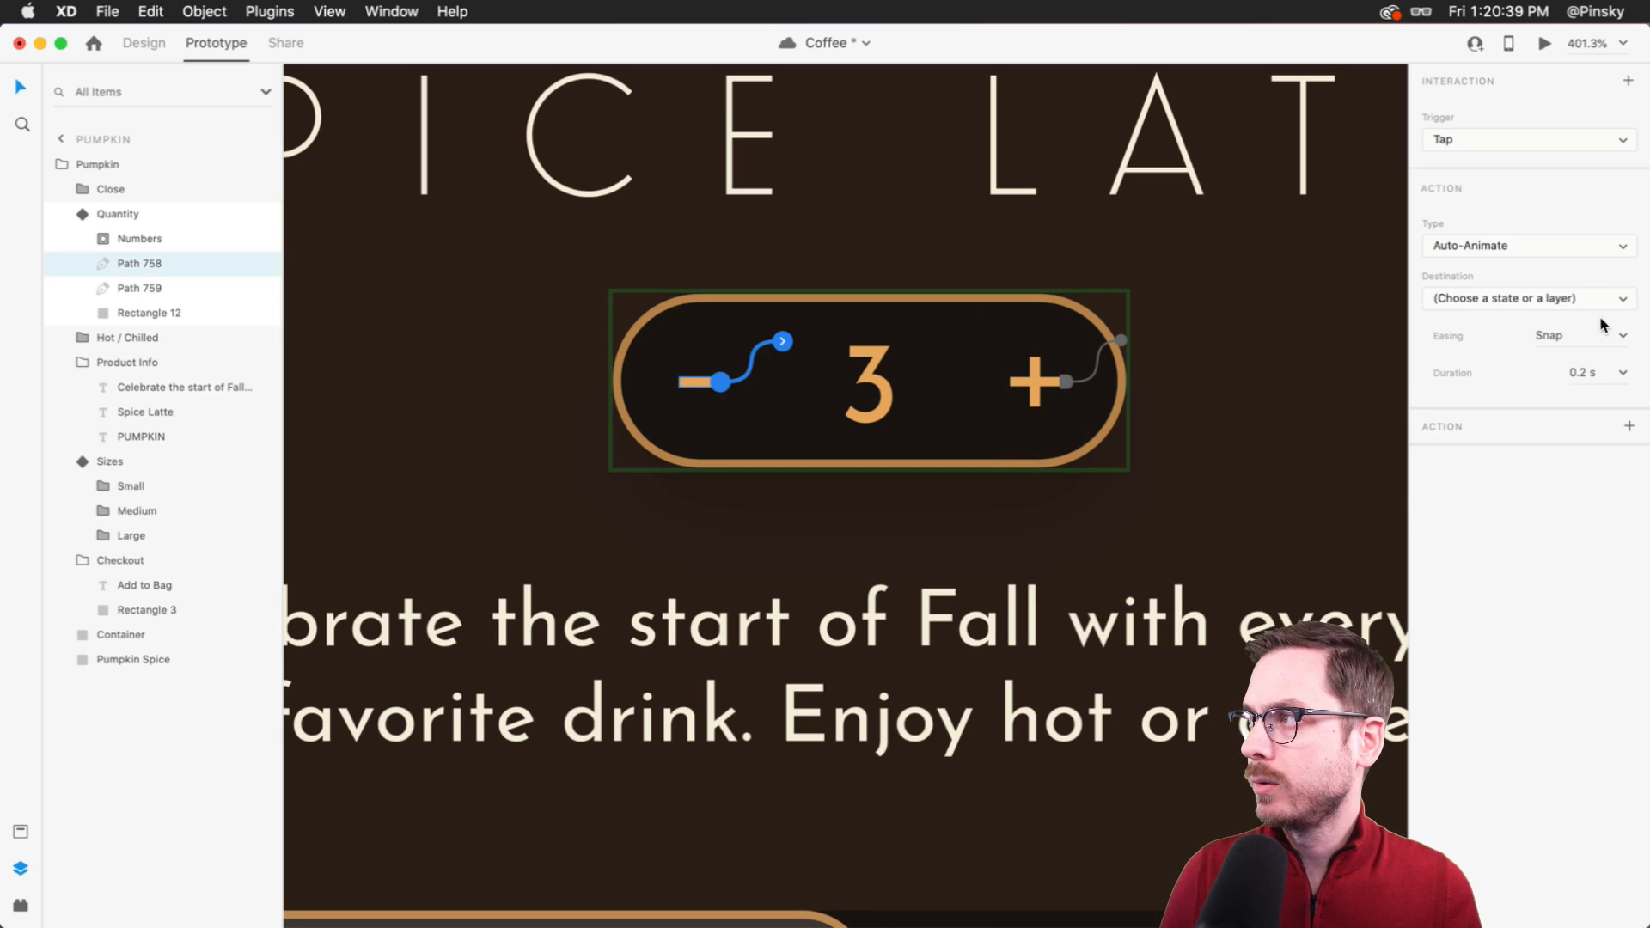
left_click(1464, 293)
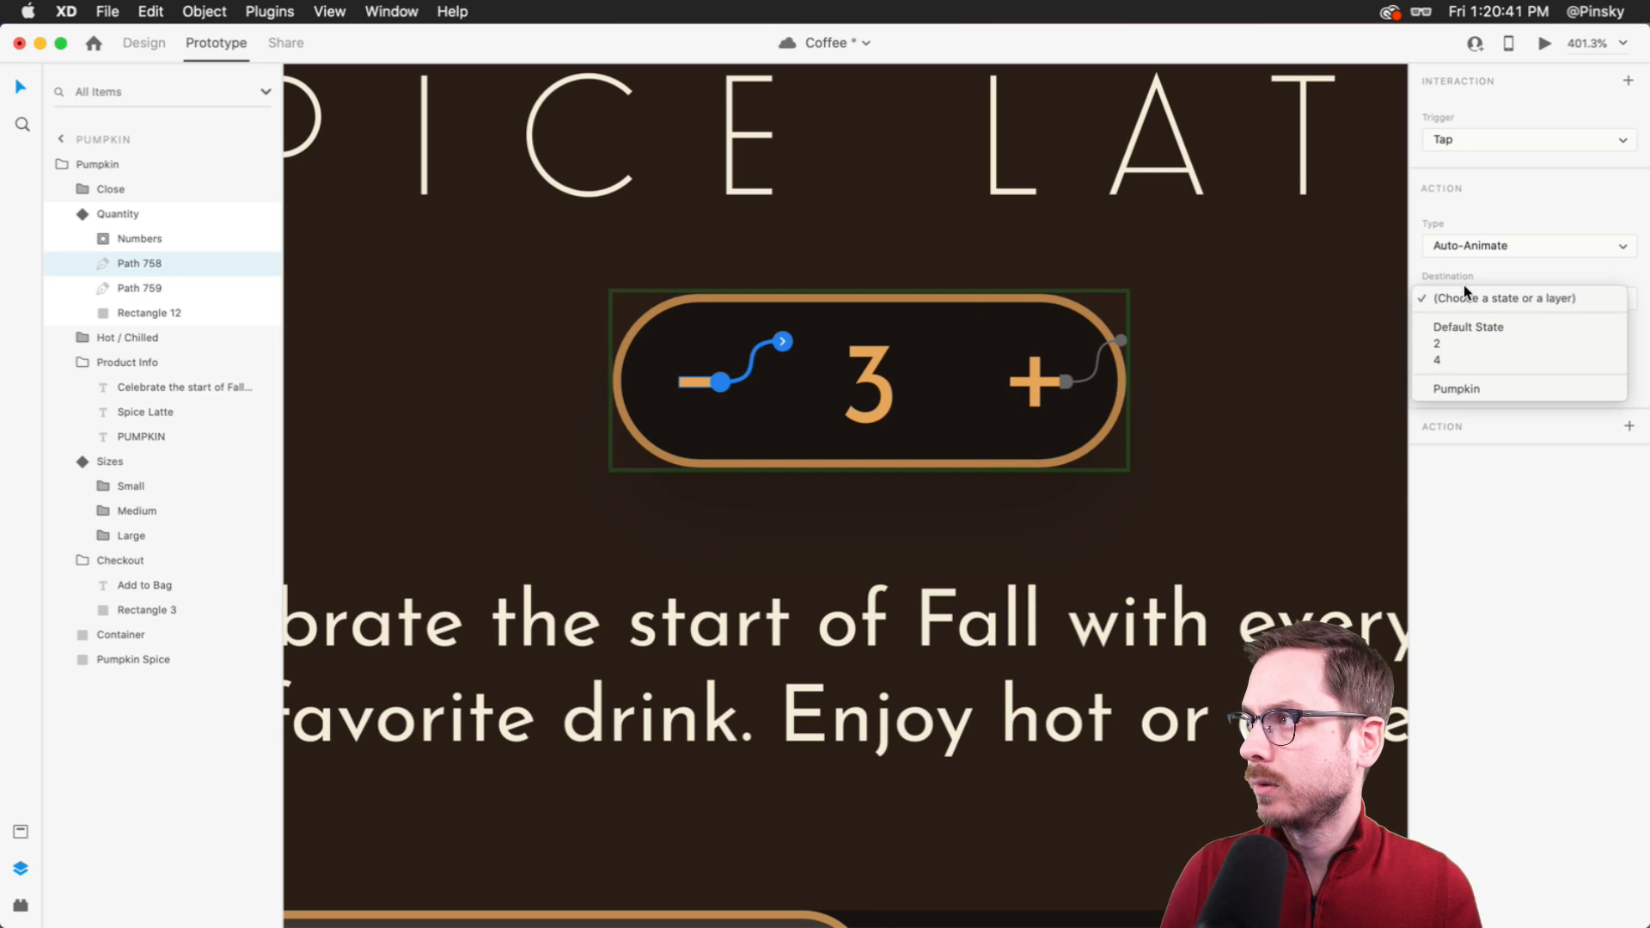
left_click(1464, 344)
key("Escape")
- In the Quantity component's state 4, link the minus sign to state 3 with a tap-triggered Auto-Animate
left_click(1495, 185)
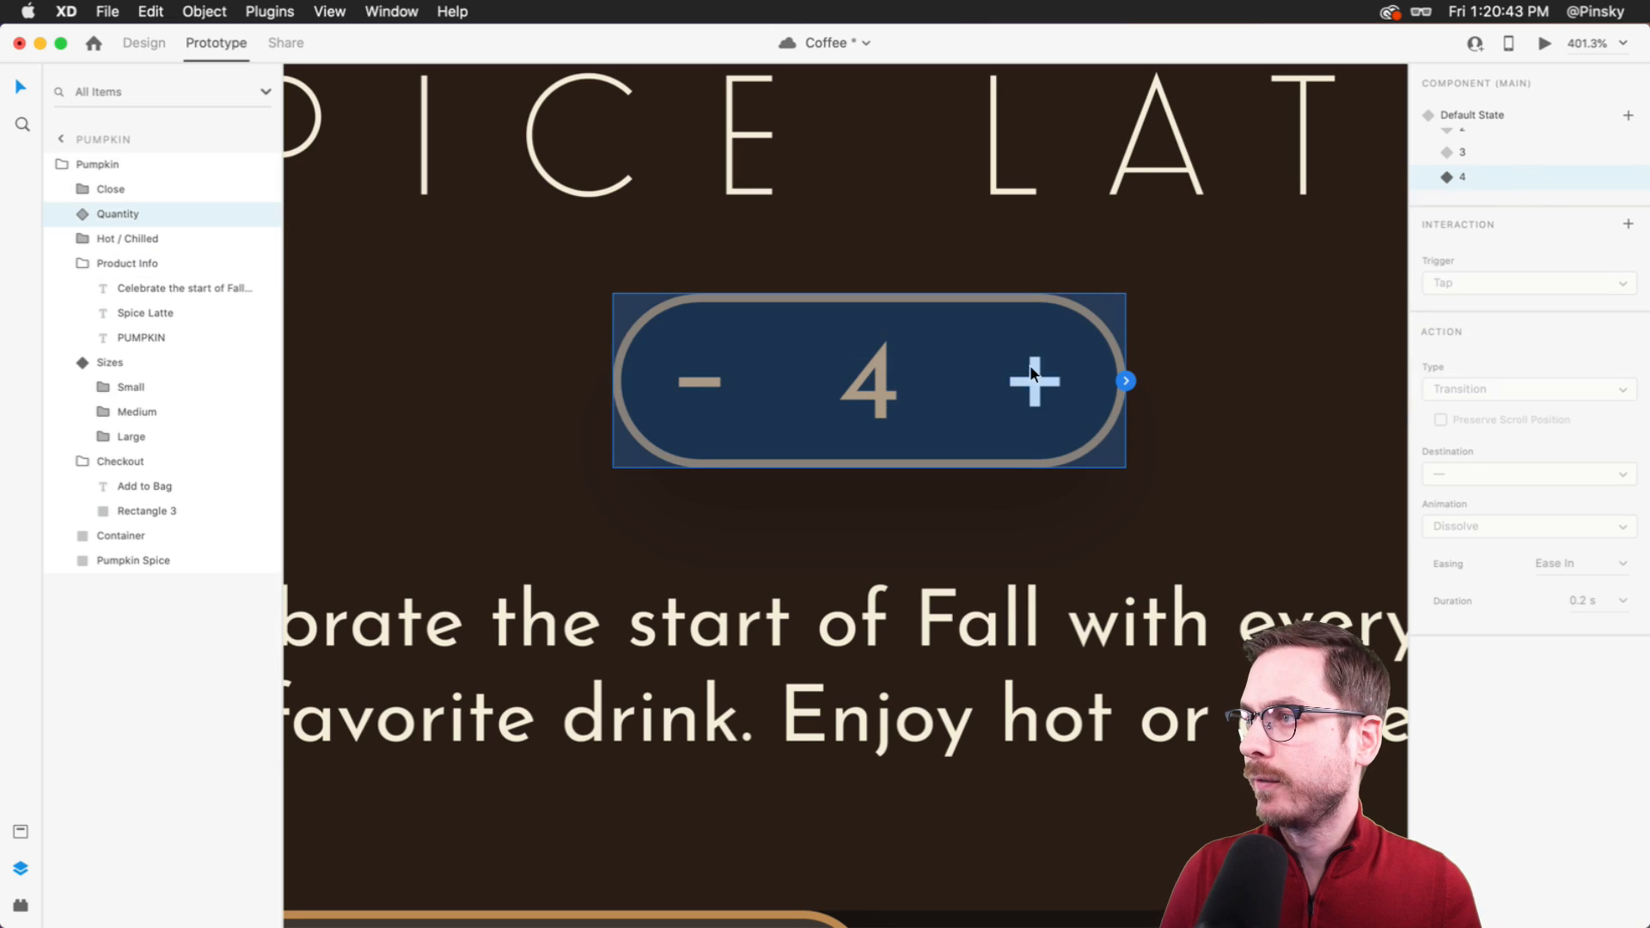
double_click(694, 379)
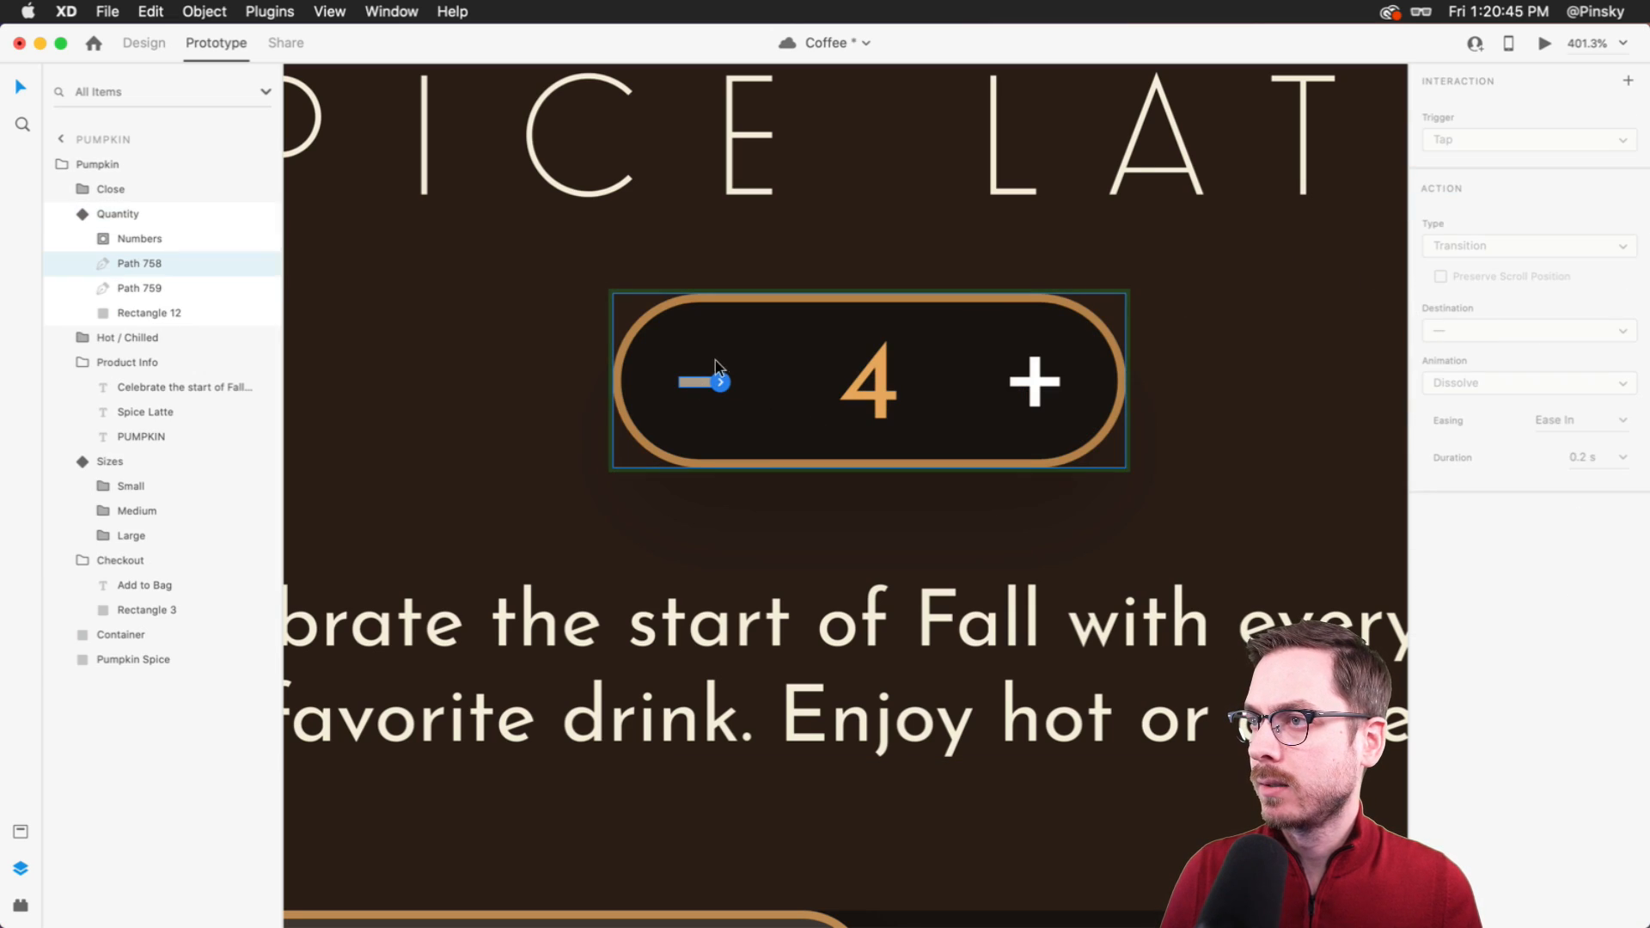
left_click(720, 382)
left_click(1466, 292)
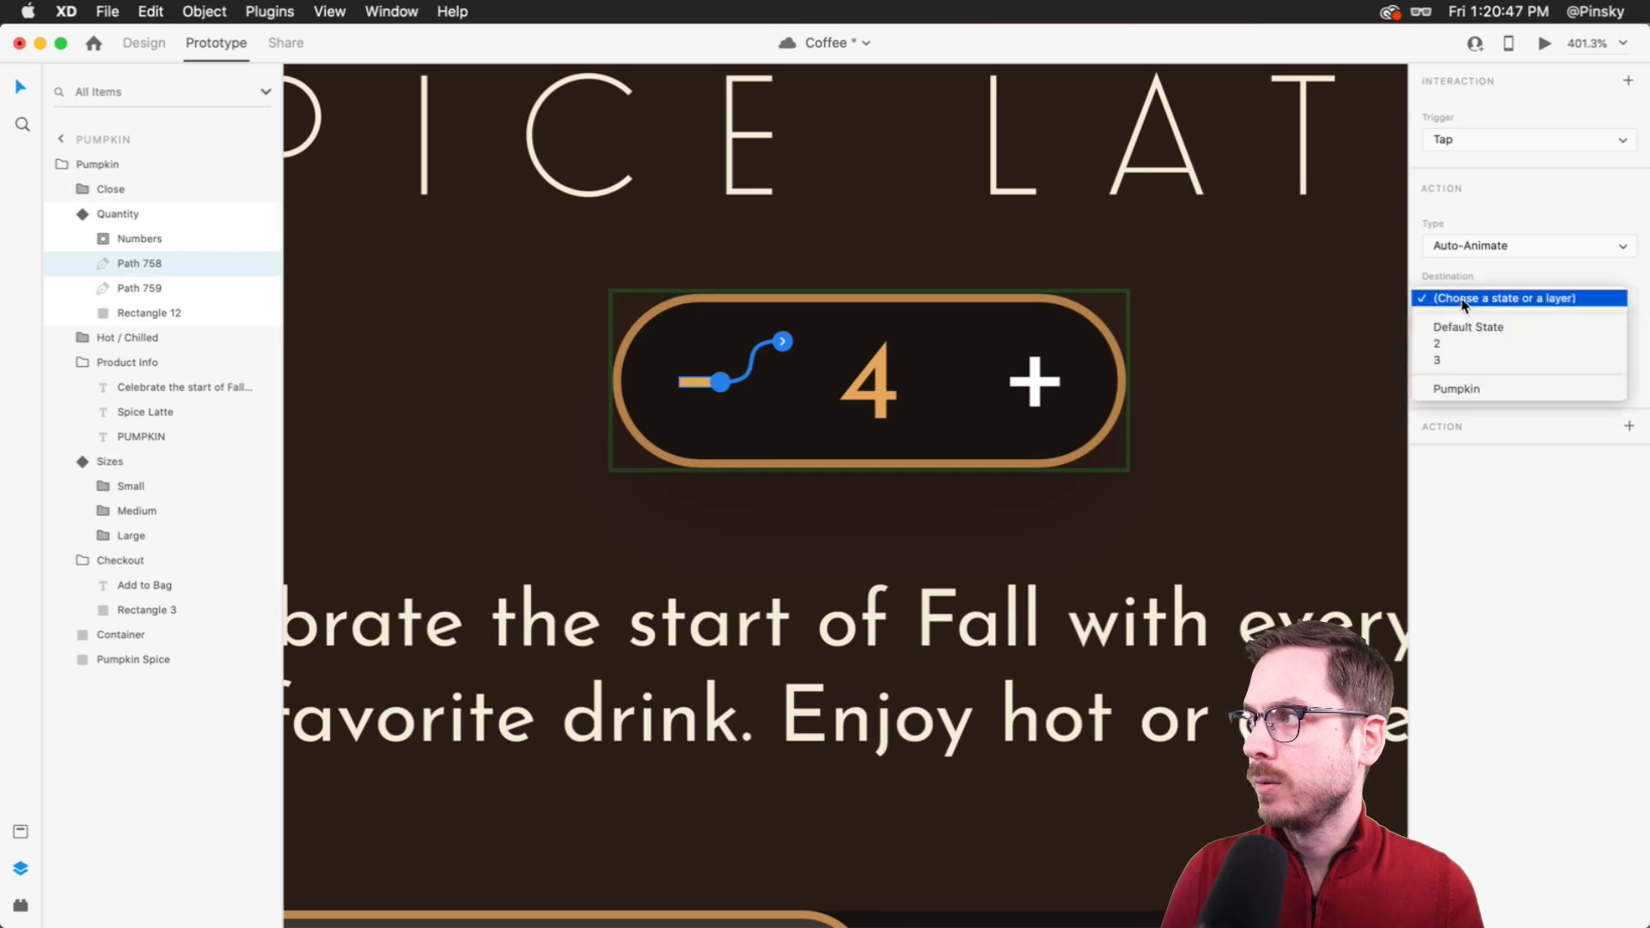
left_click(1459, 360)
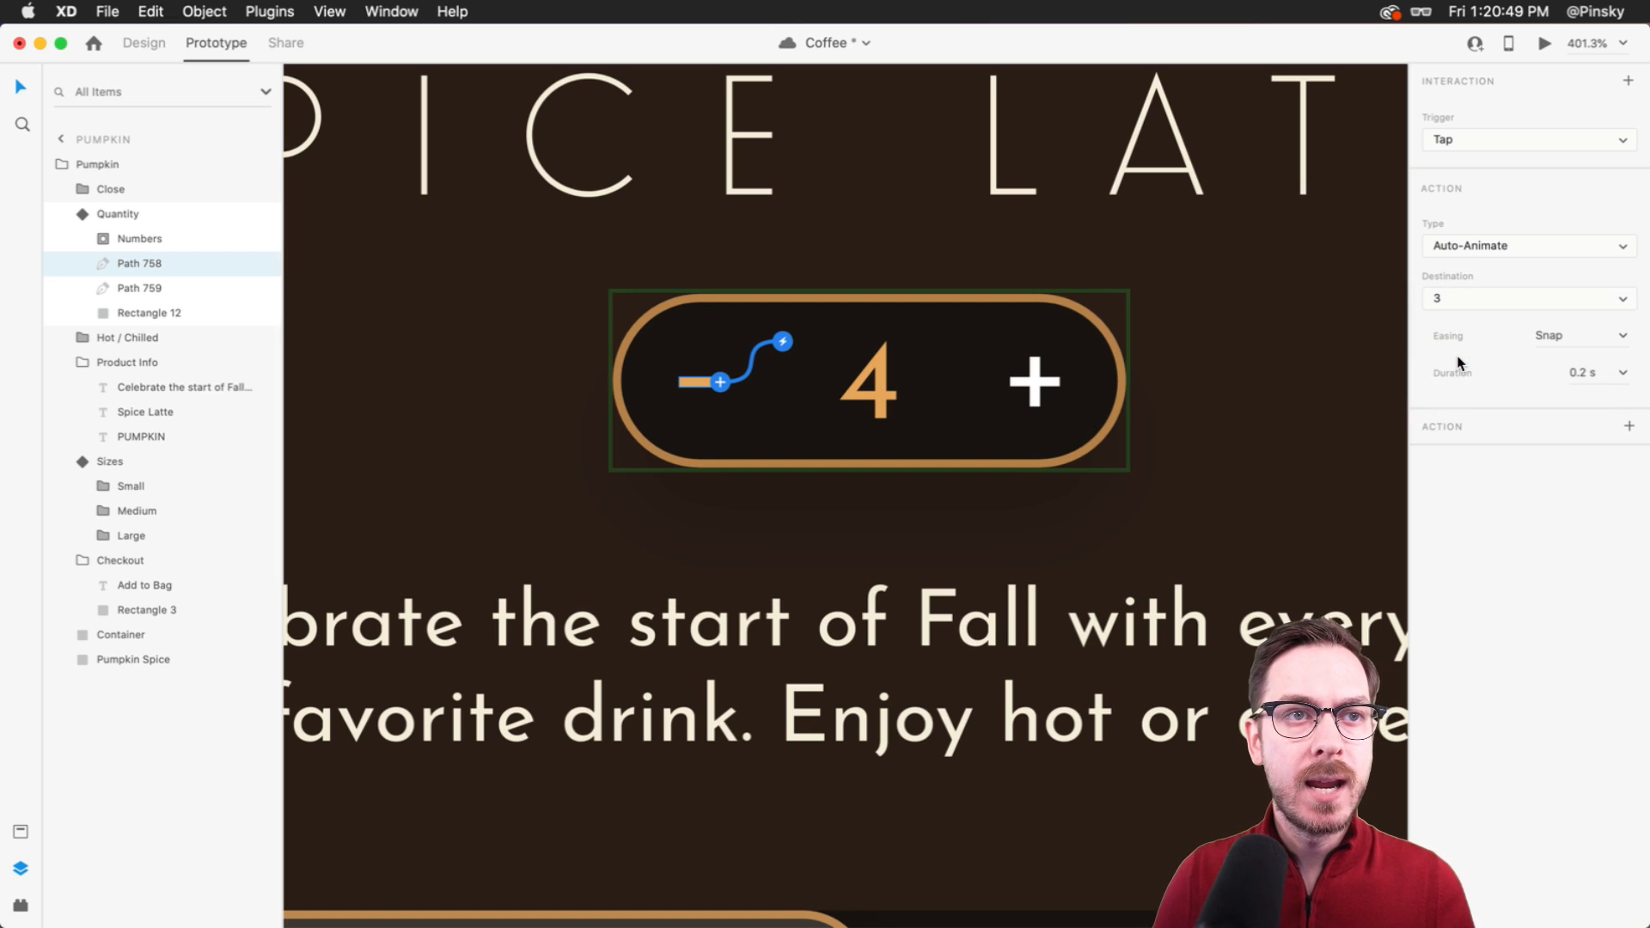
key("Escape")
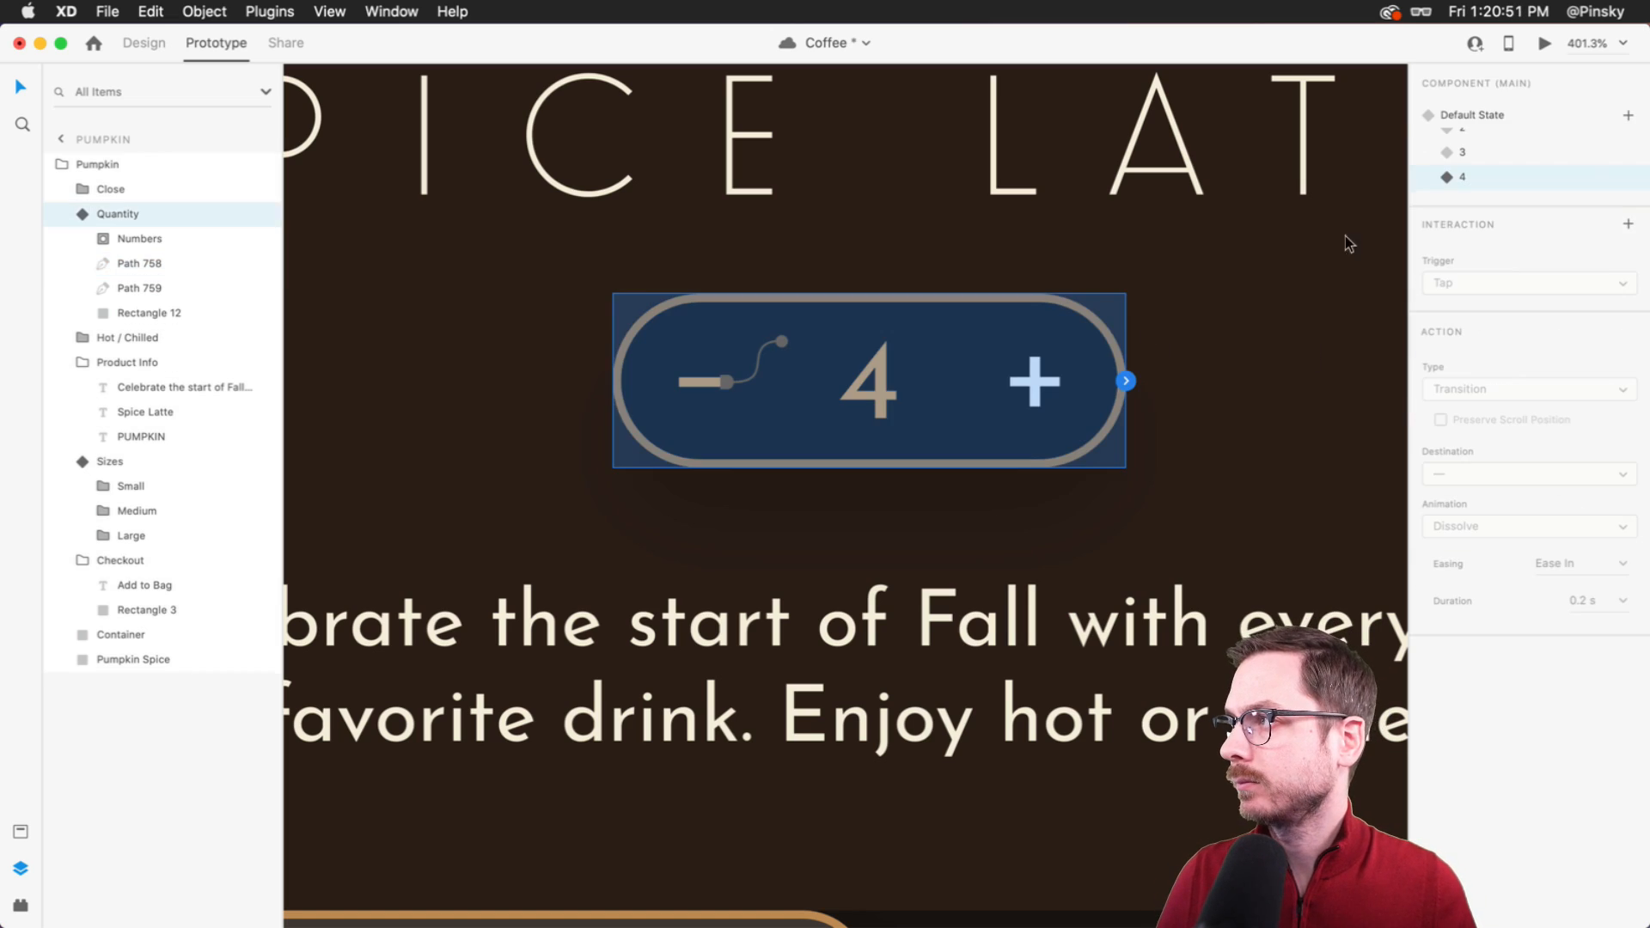
- Return the Quantity component to its Default State and preview stepping the quantity up to 4 and back down with the plus and minus signs
left_click(1523, 119)
left_click(1544, 43)
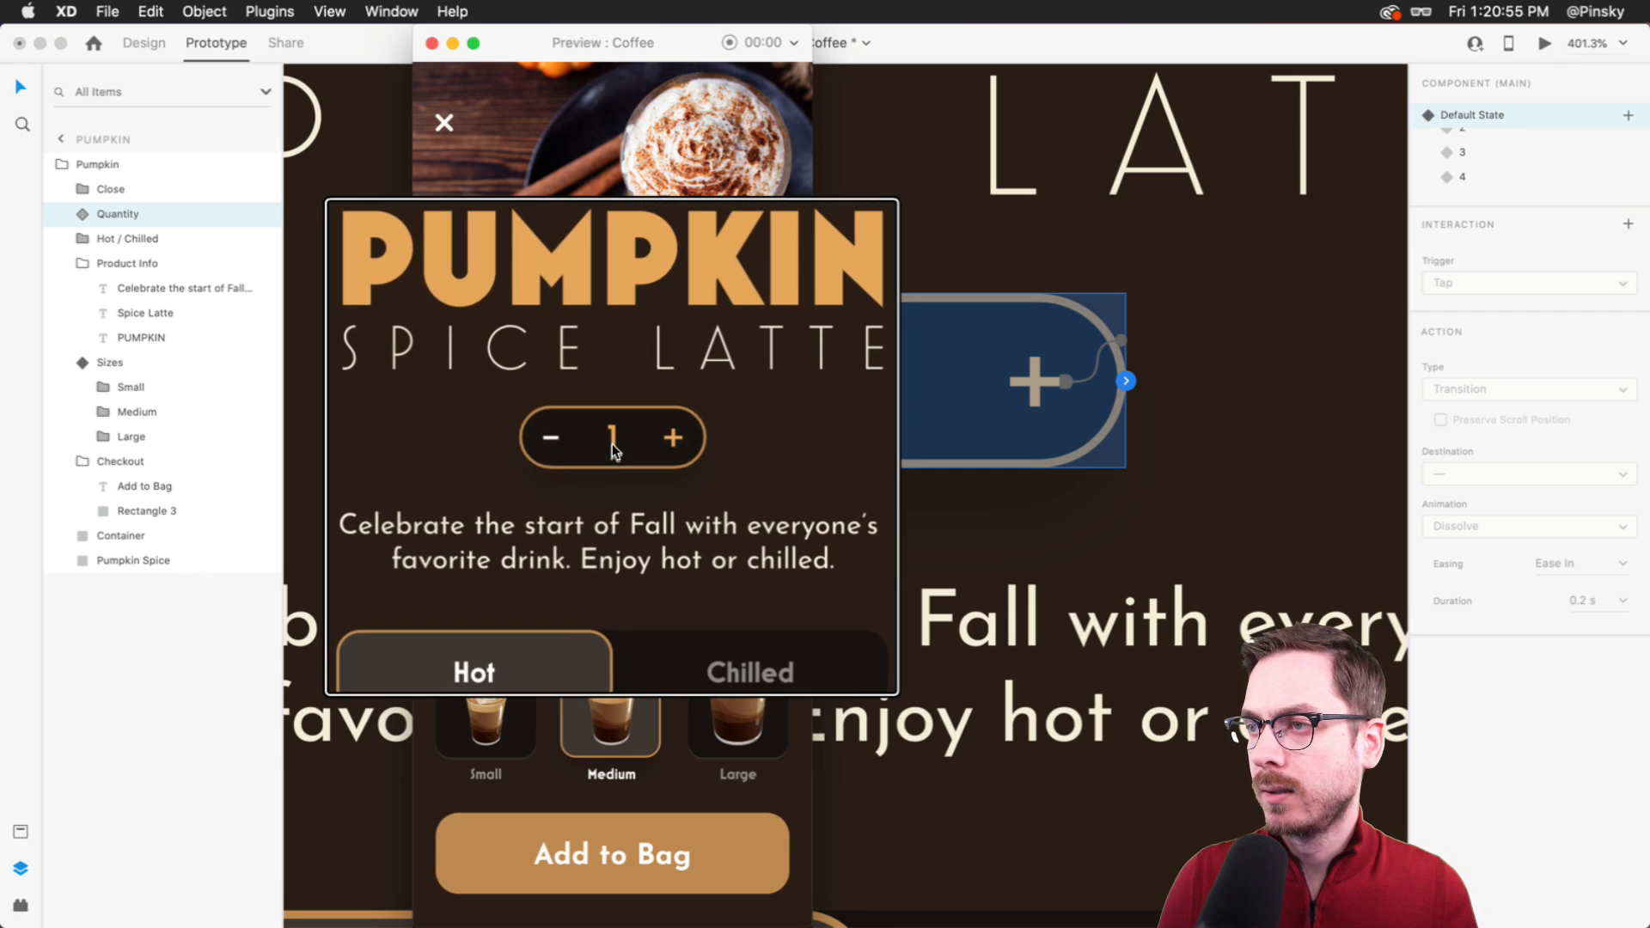
left_click(673, 440)
left_click(673, 440)
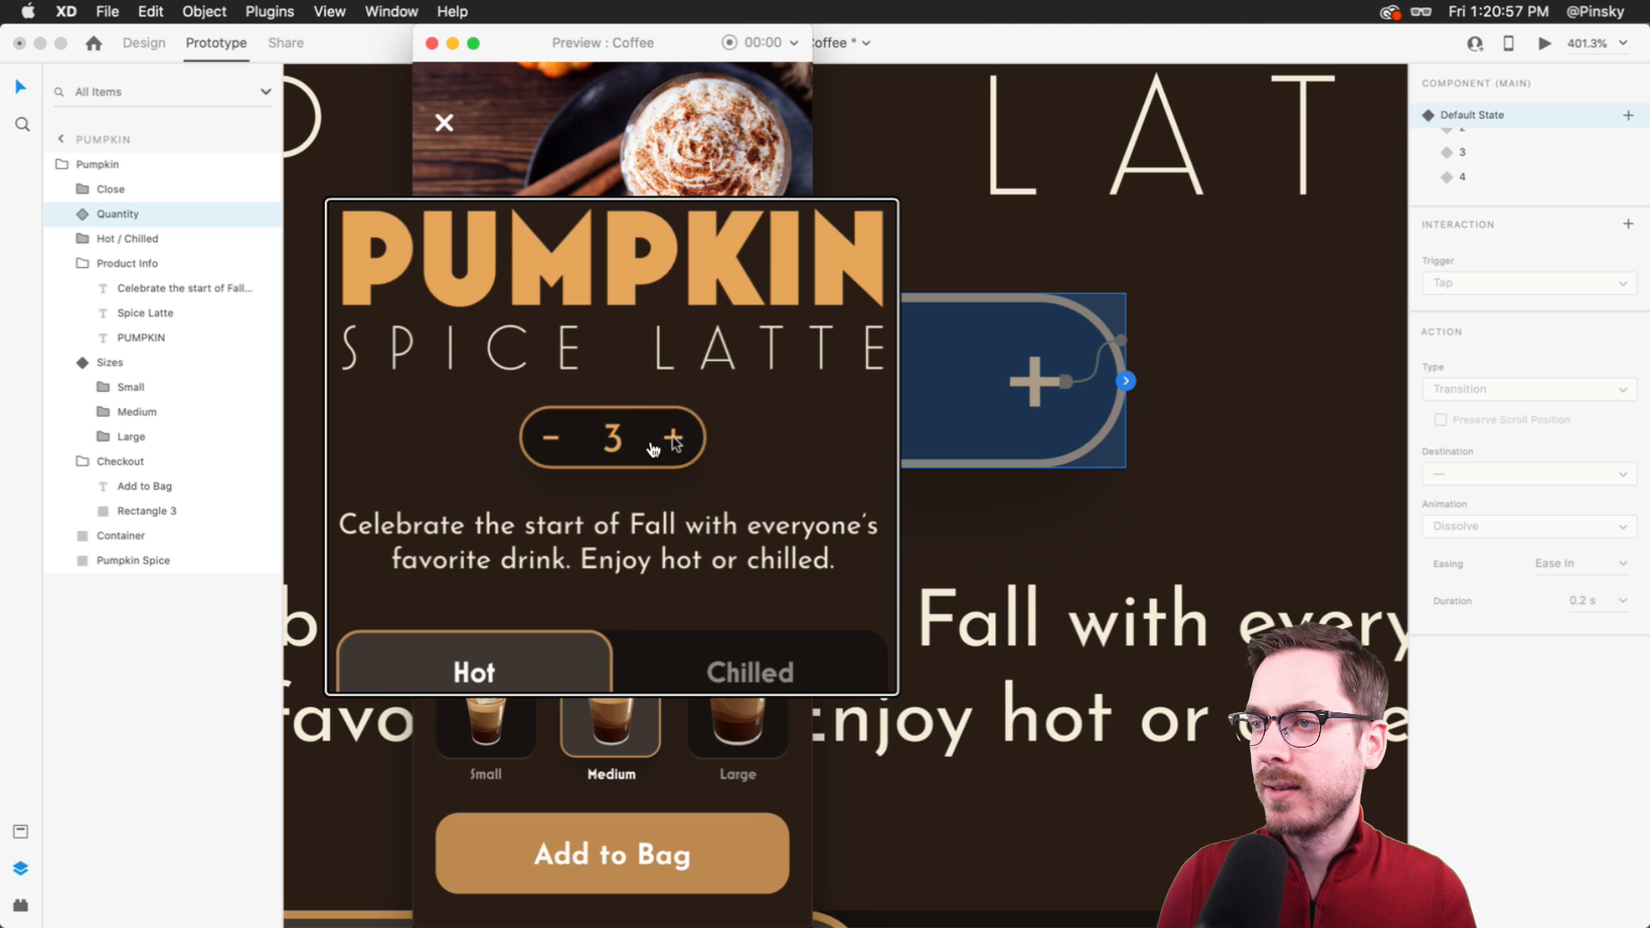
left_click(670, 440)
left_click(551, 440)
left_click(550, 440)
left_click(551, 440)
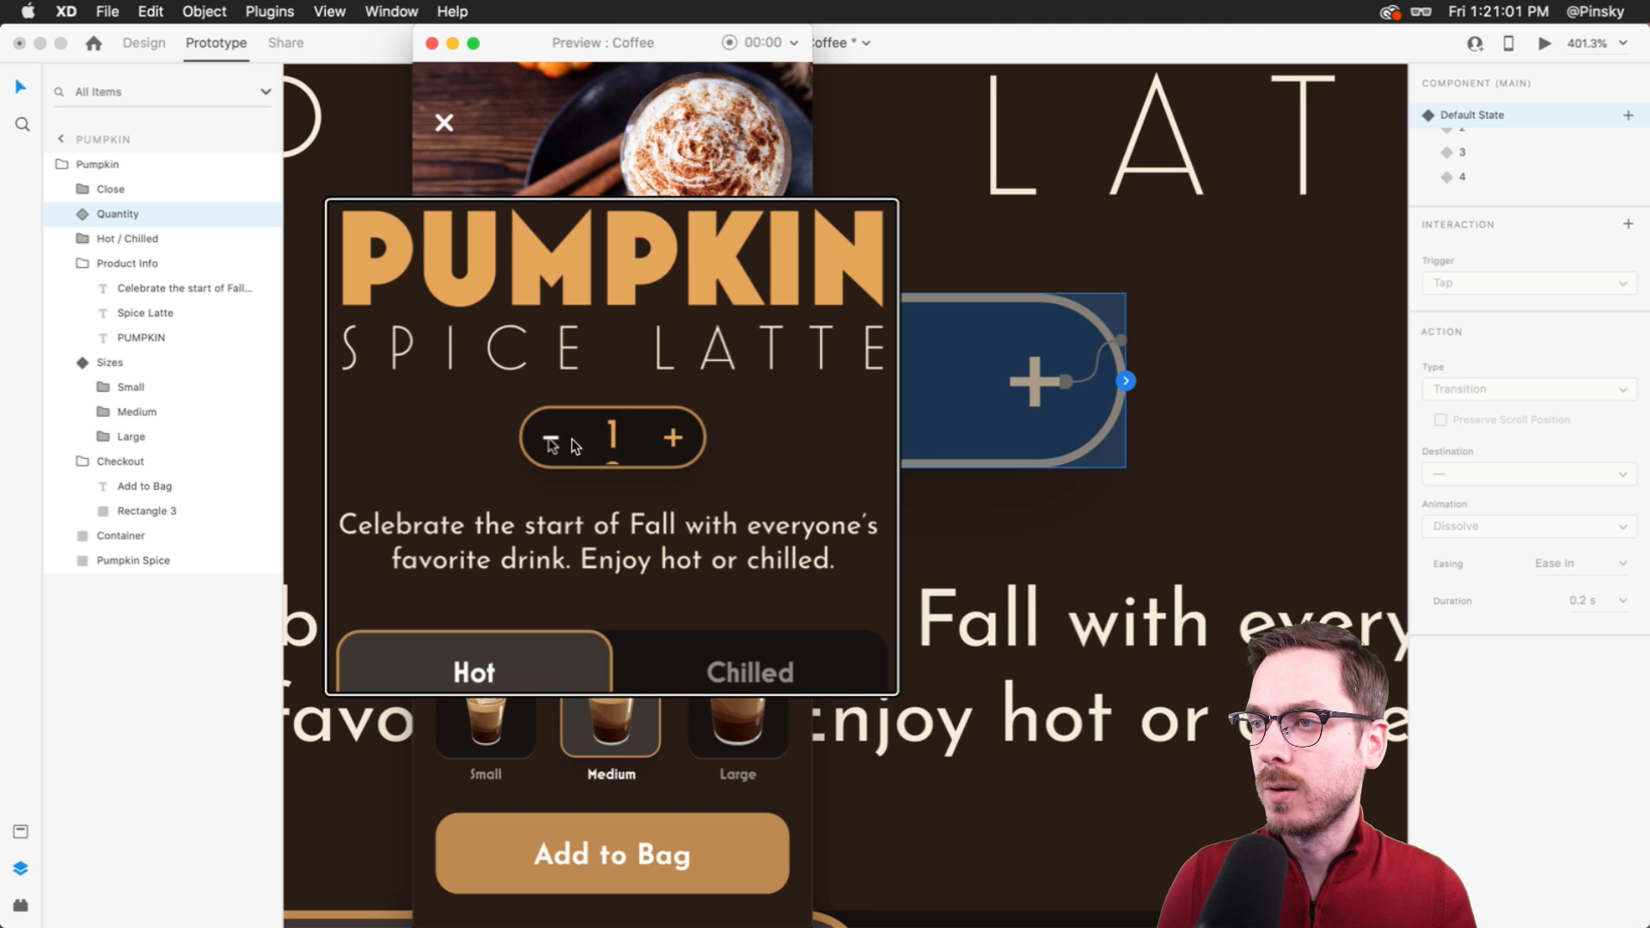
left_click(673, 440)
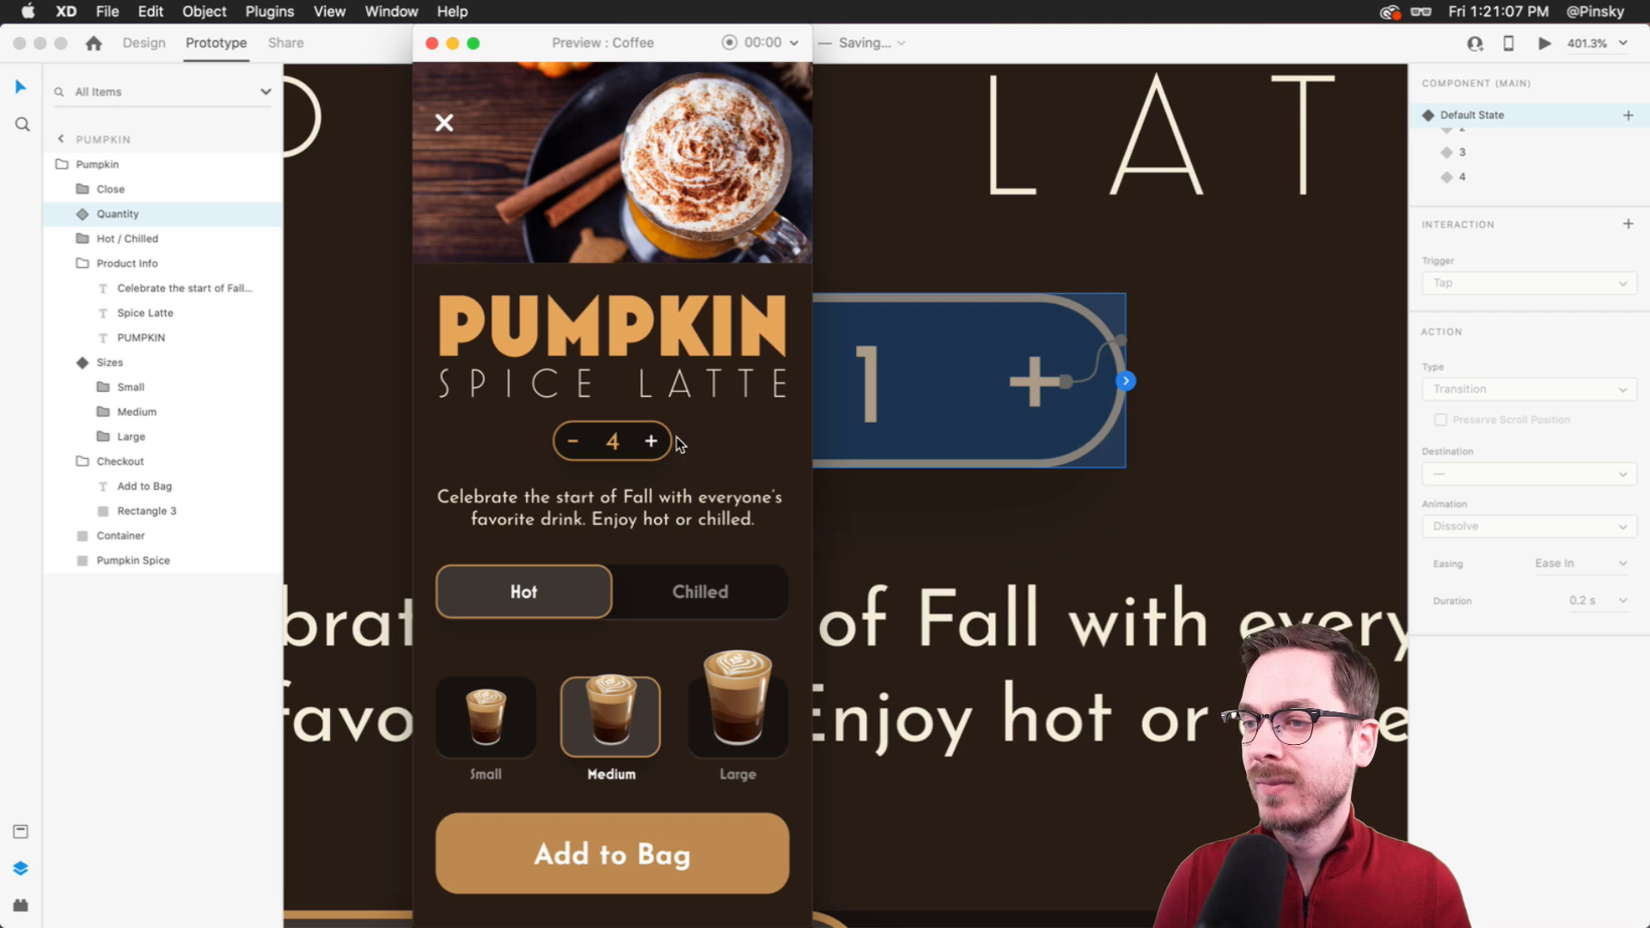
- Preview the size selector by switching repeatedly between Small, Medium and Large, finishing on Large
left_click(507, 715)
left_click(646, 718)
left_click(743, 713)
left_click(606, 715)
left_click(462, 727)
left_click(643, 731)
left_click(490, 724)
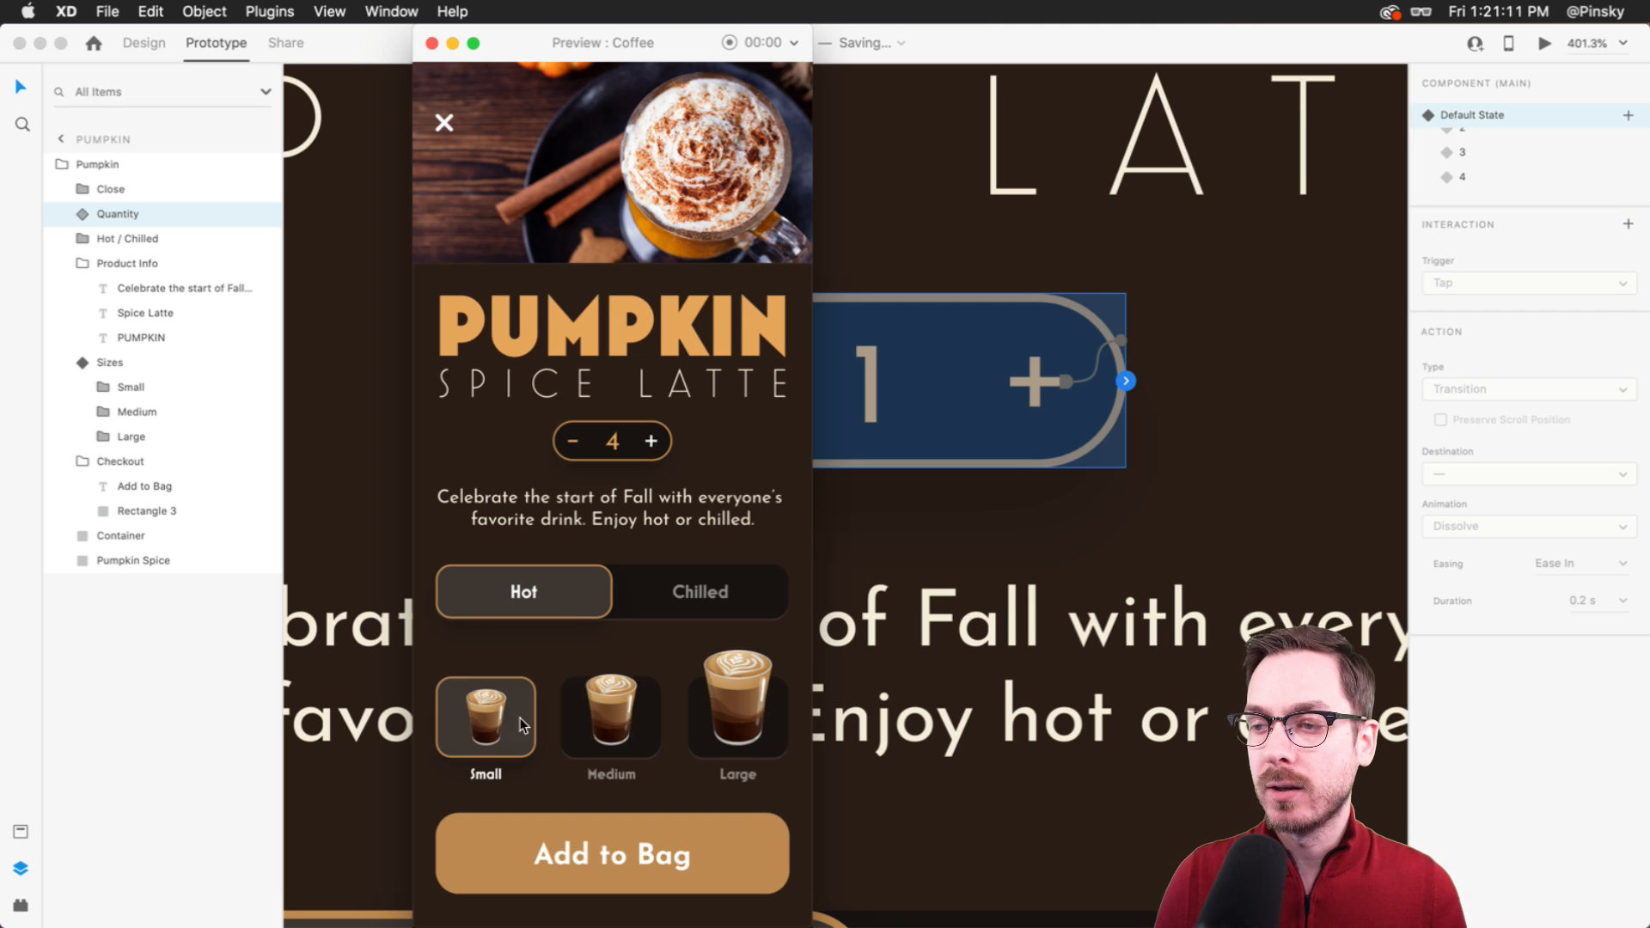
left_click(648, 715)
left_click(732, 705)
- Preview the quantity control by lowering it to 2, raising it to 4 and lowering it to 3, and close the preview
left_click(573, 441)
left_click(573, 441)
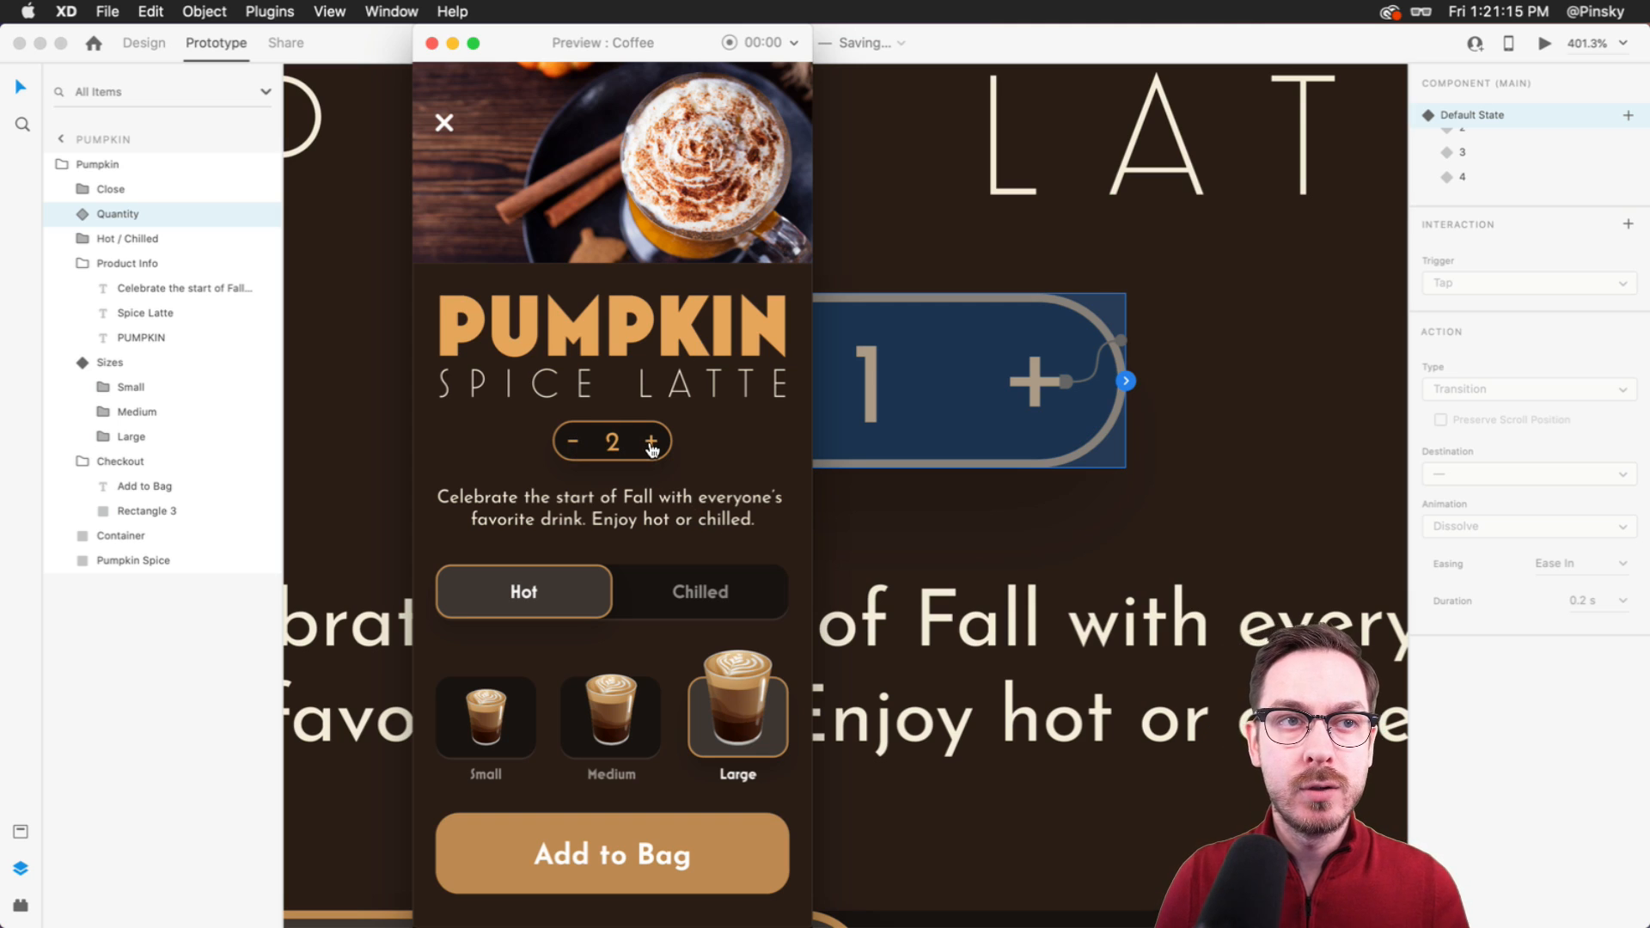
left_click(652, 443)
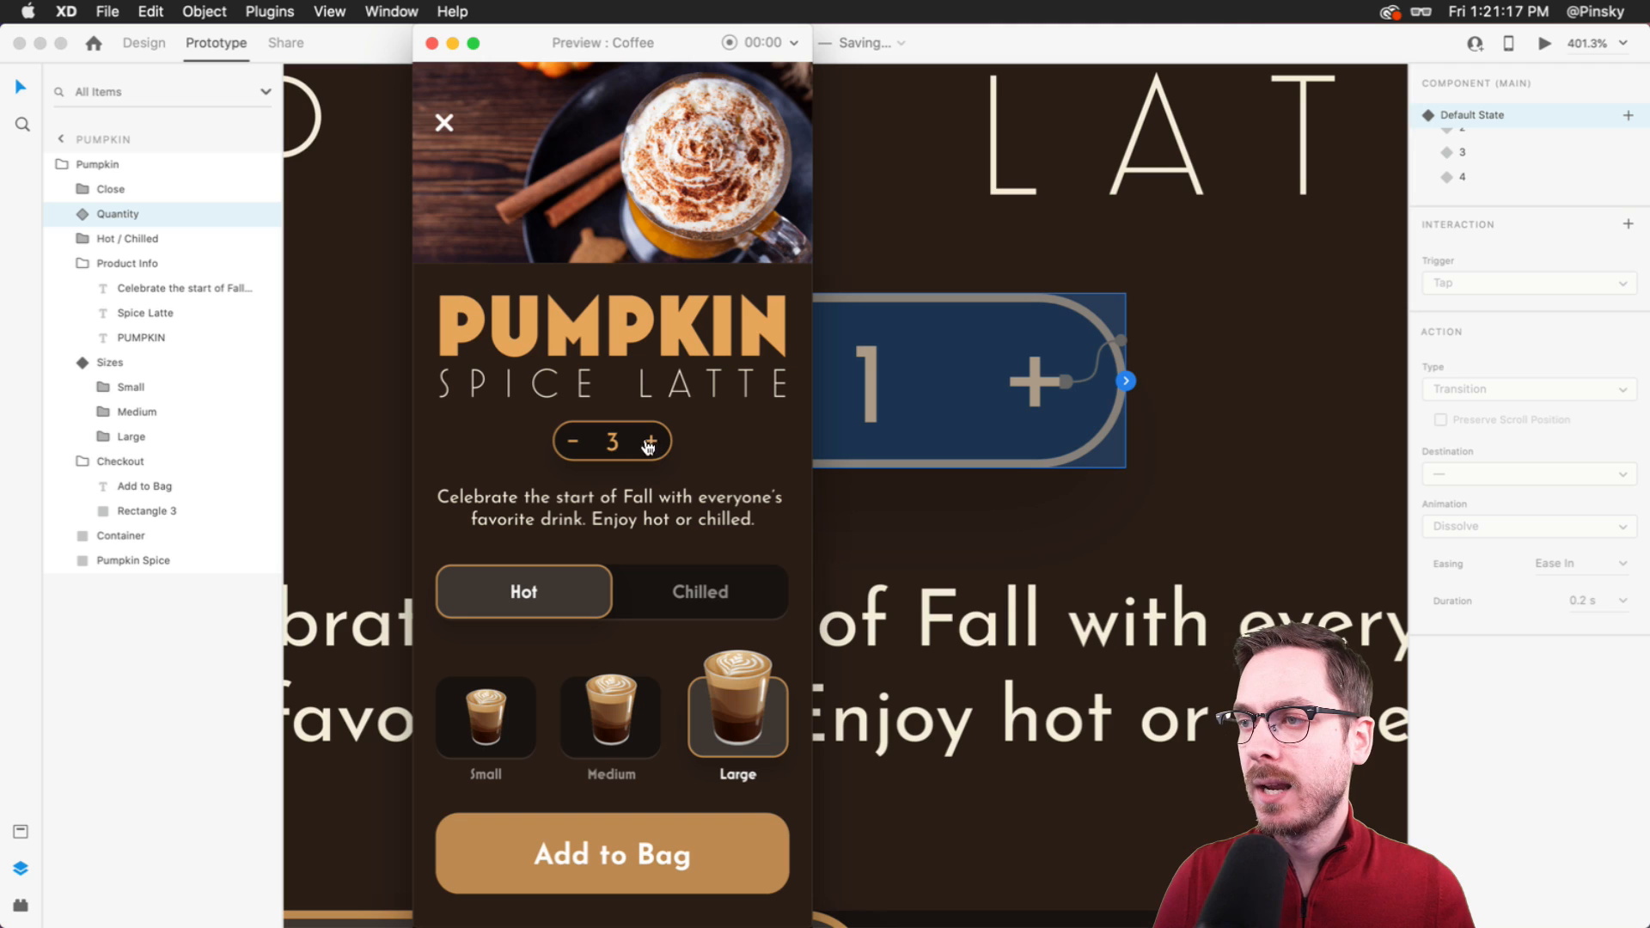
left_click(653, 444)
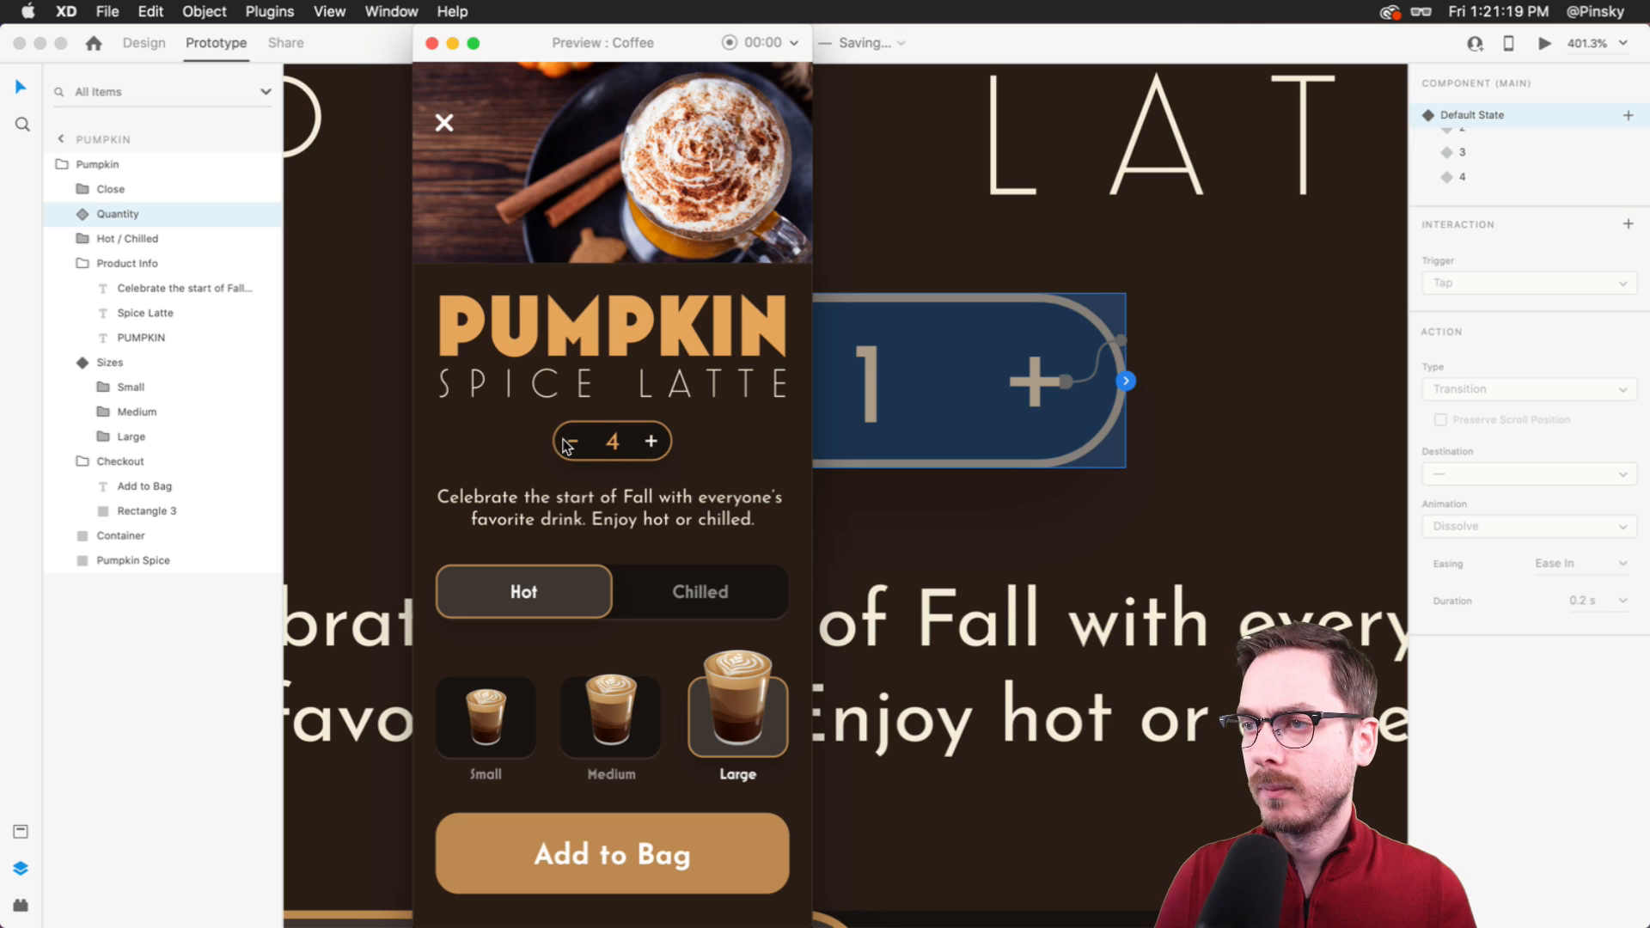
left_click(574, 445)
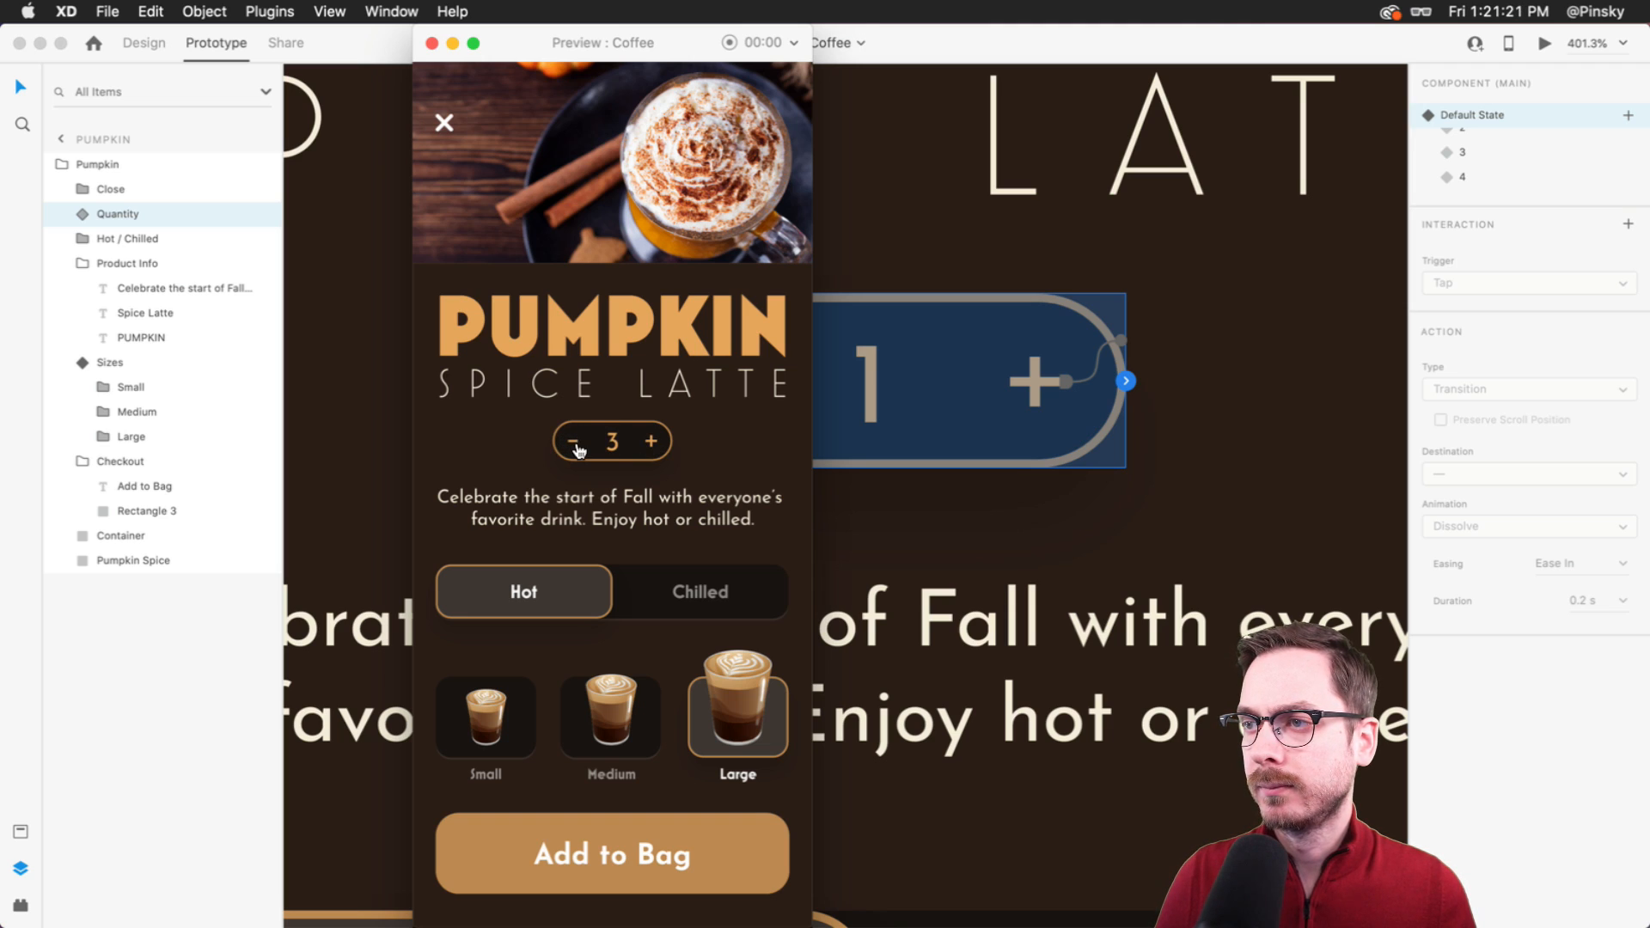
key("super+w")
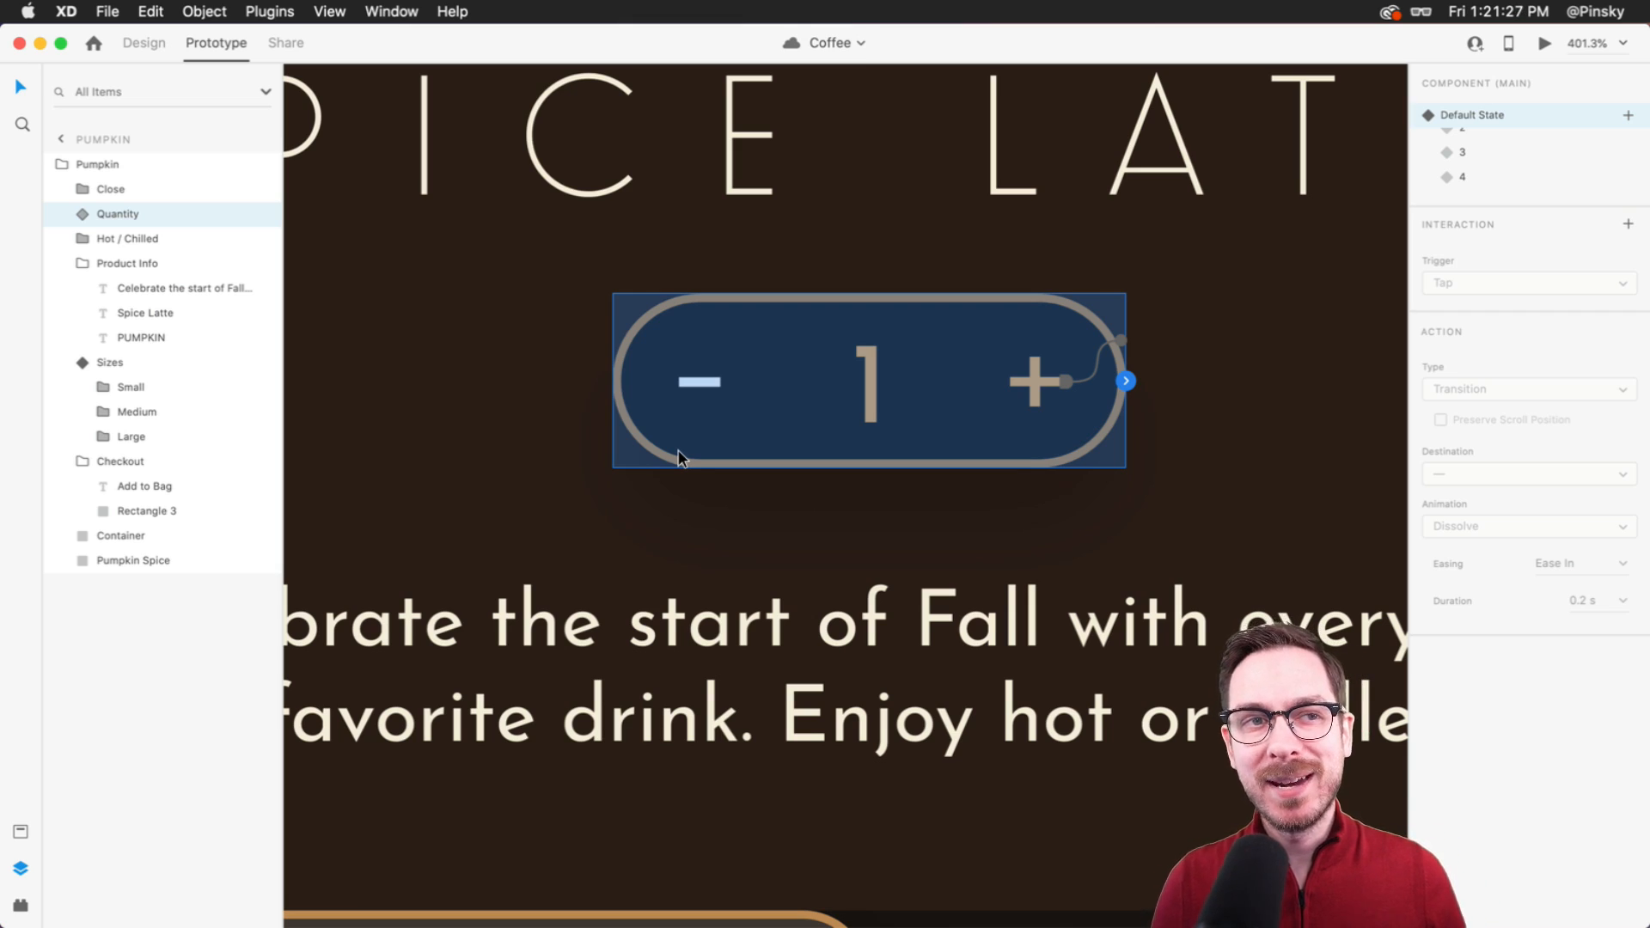
- Return to Design mode and deselect the Quantity component
key("super+0")
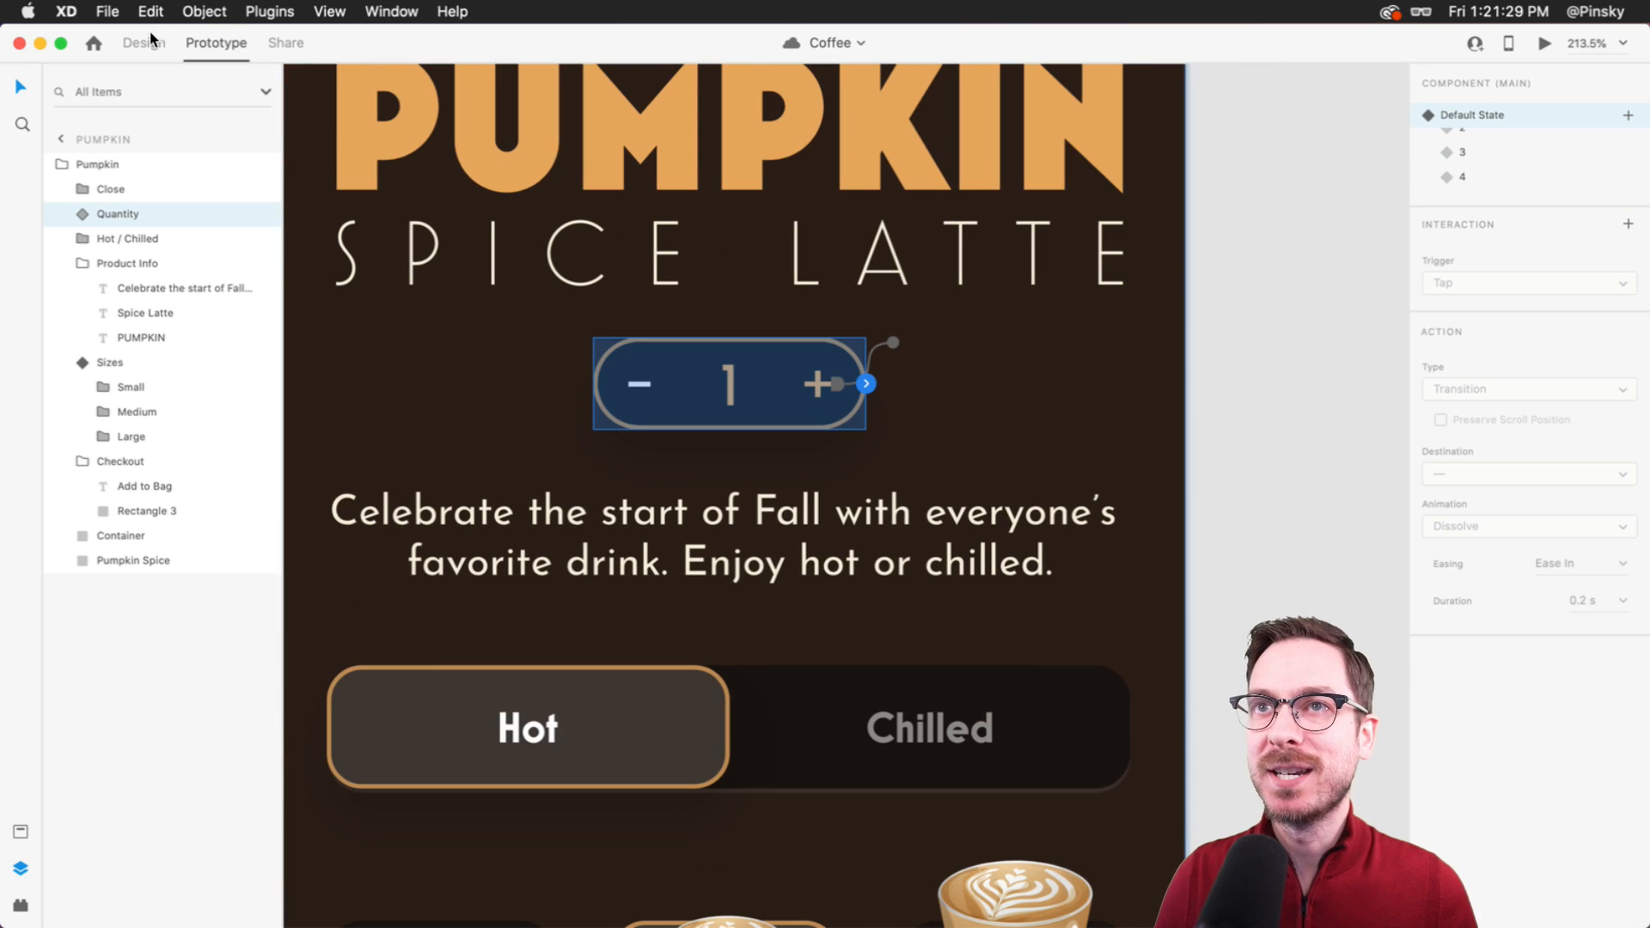
left_click(143, 43)
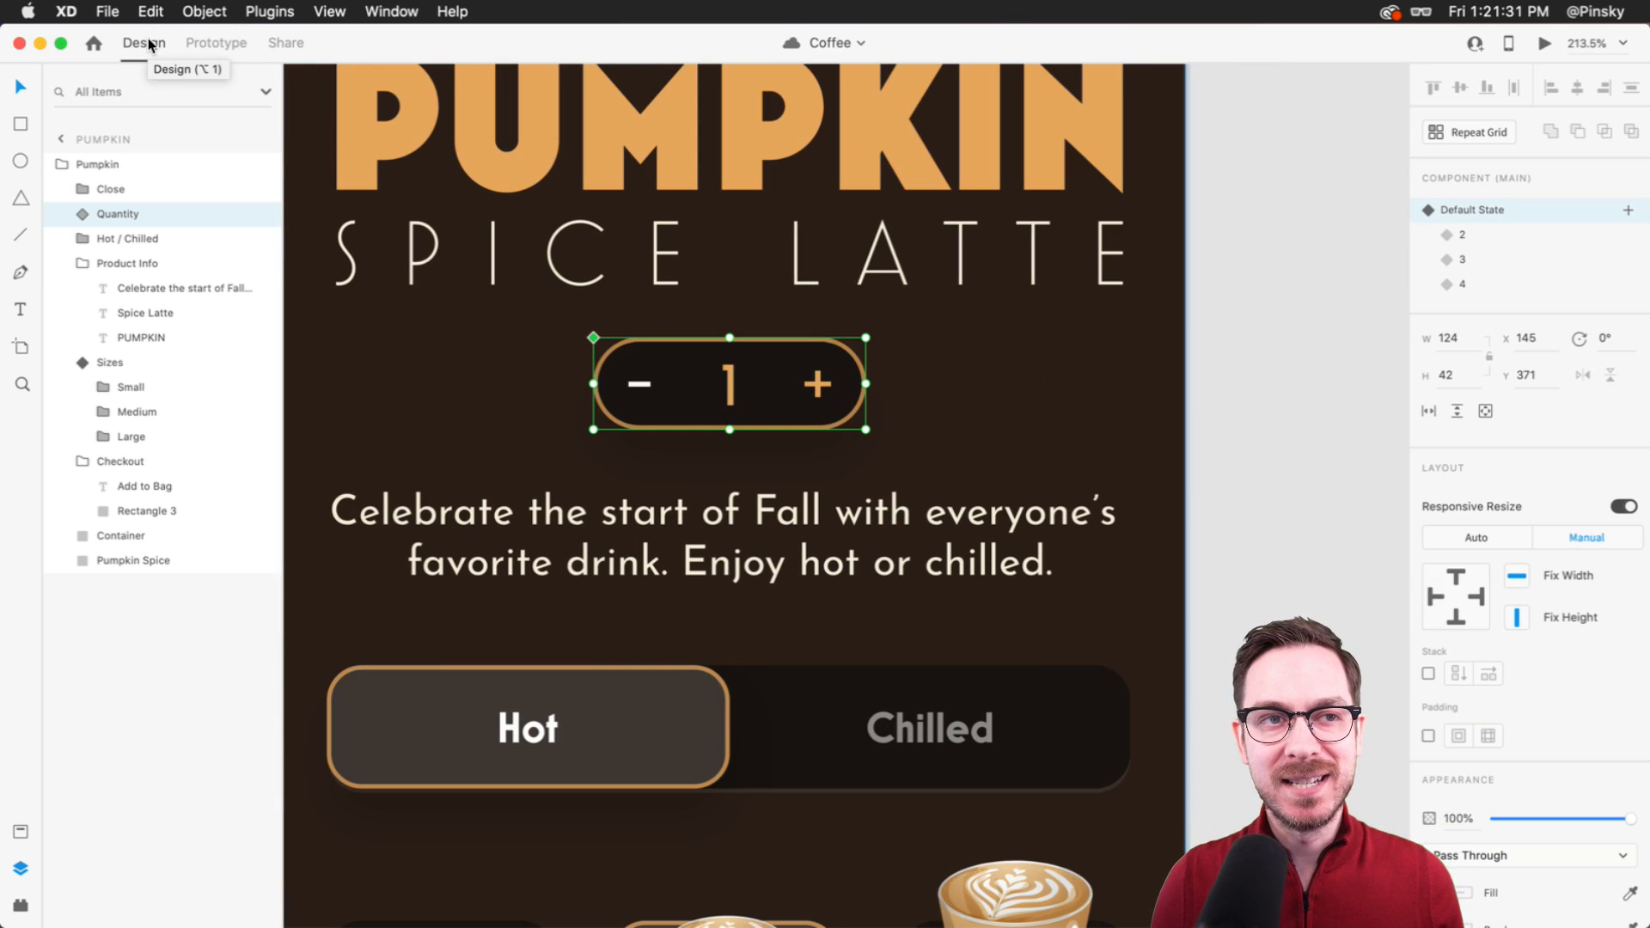
key("super+minus")
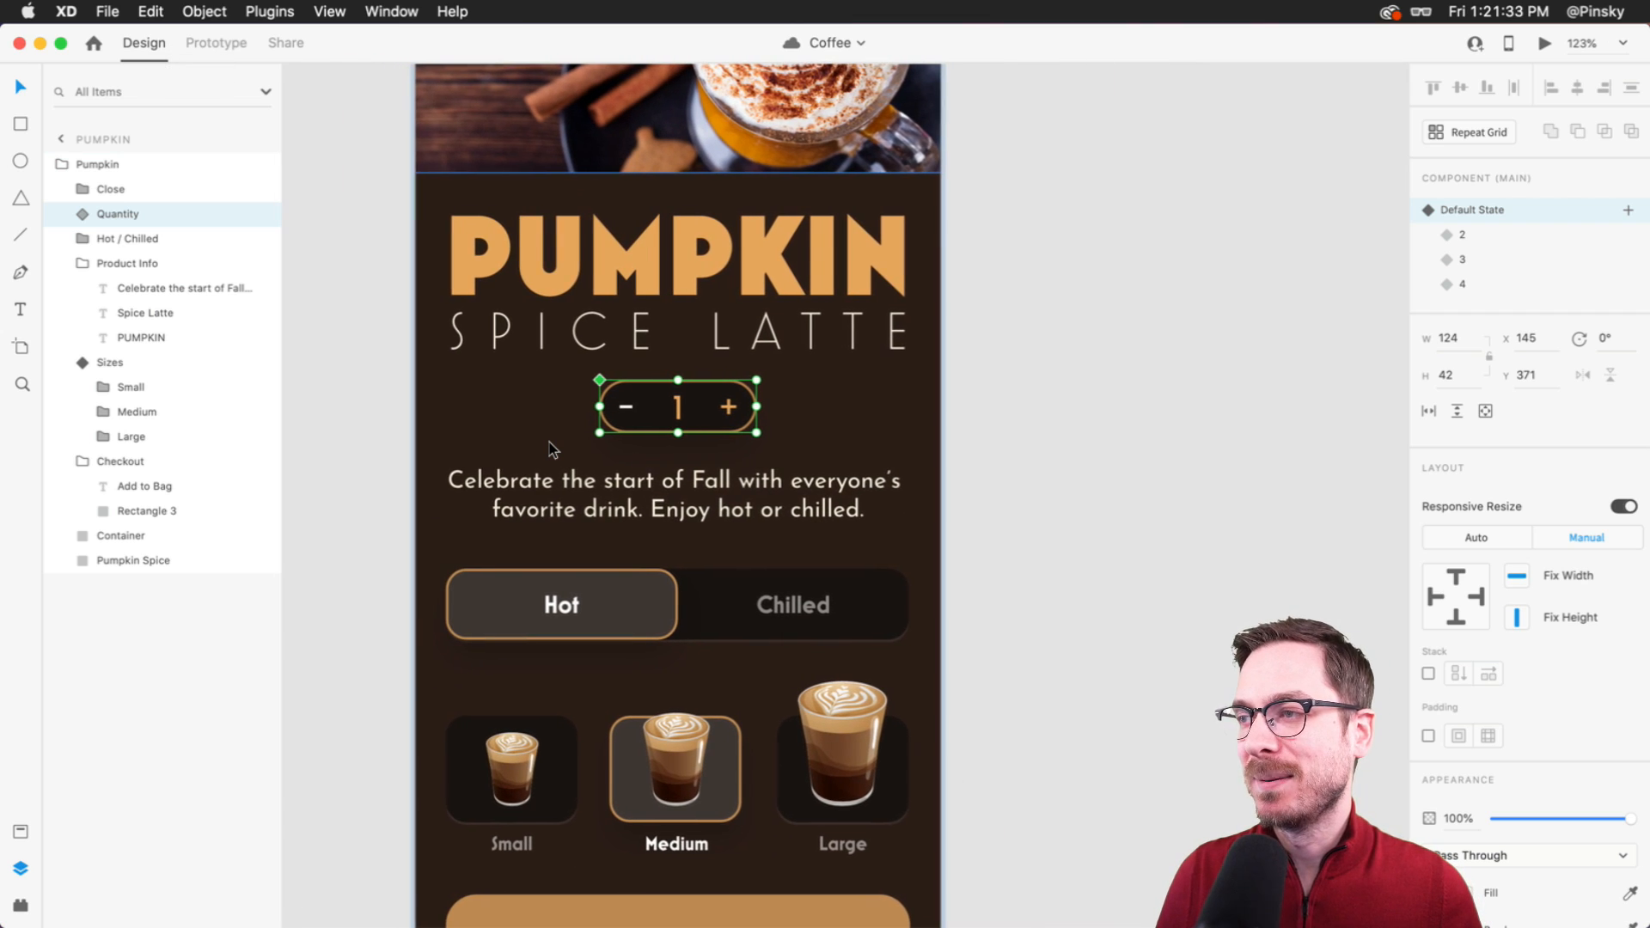
left_click(1134, 405)
scroll(569, 339, "up", 5)
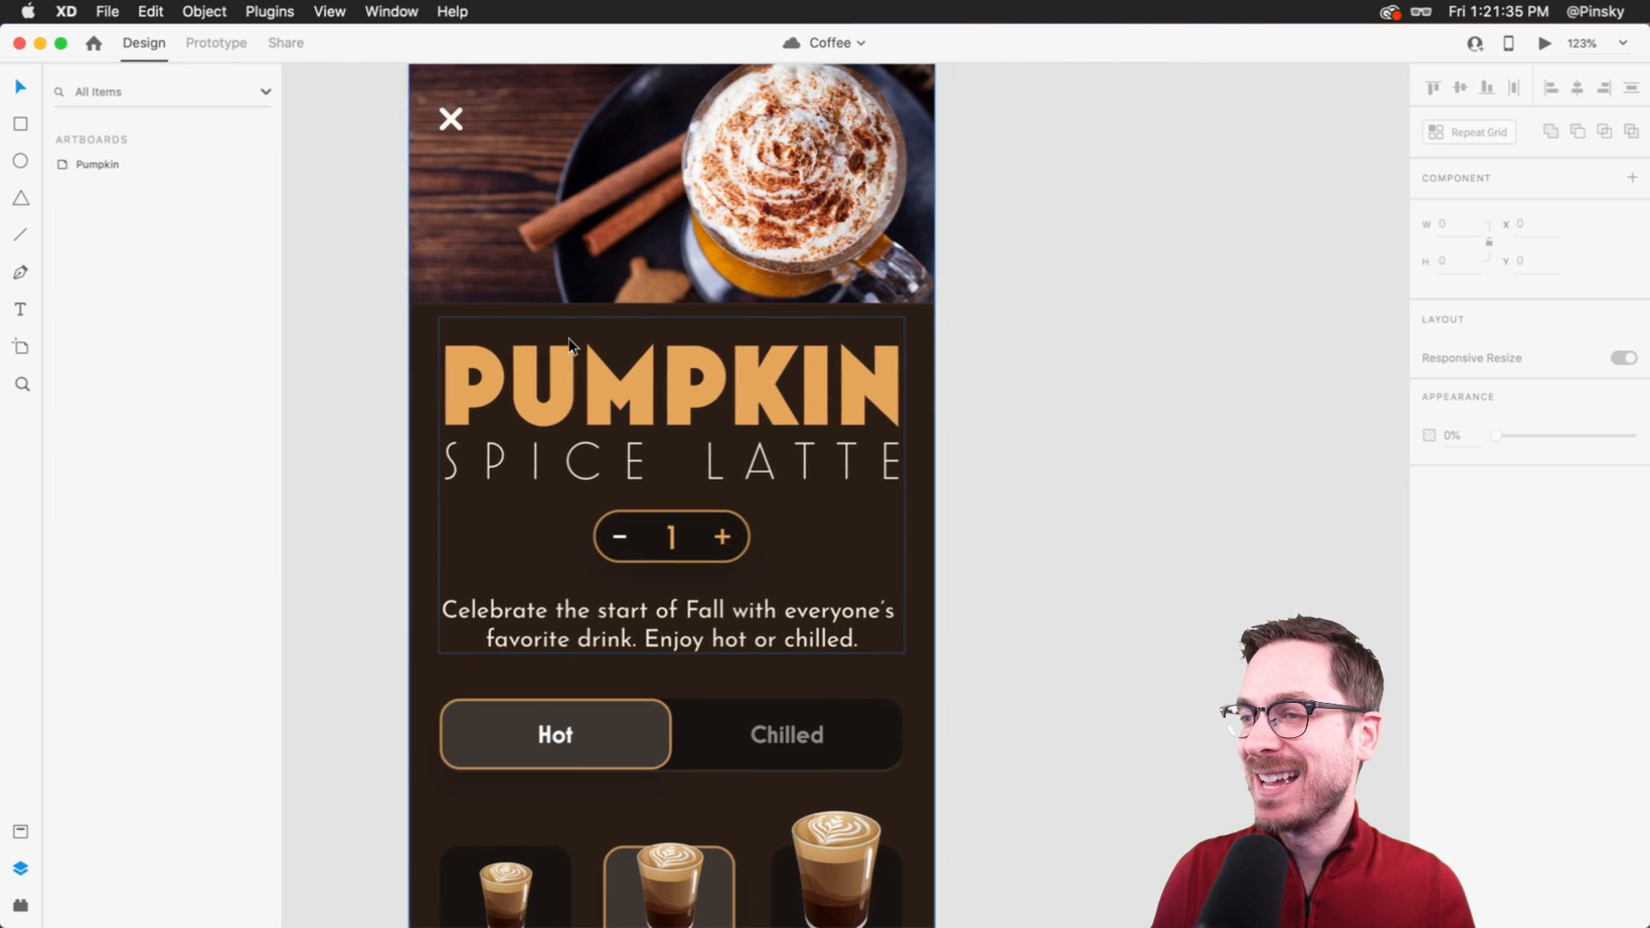
scroll(569, 344, "down", 3)
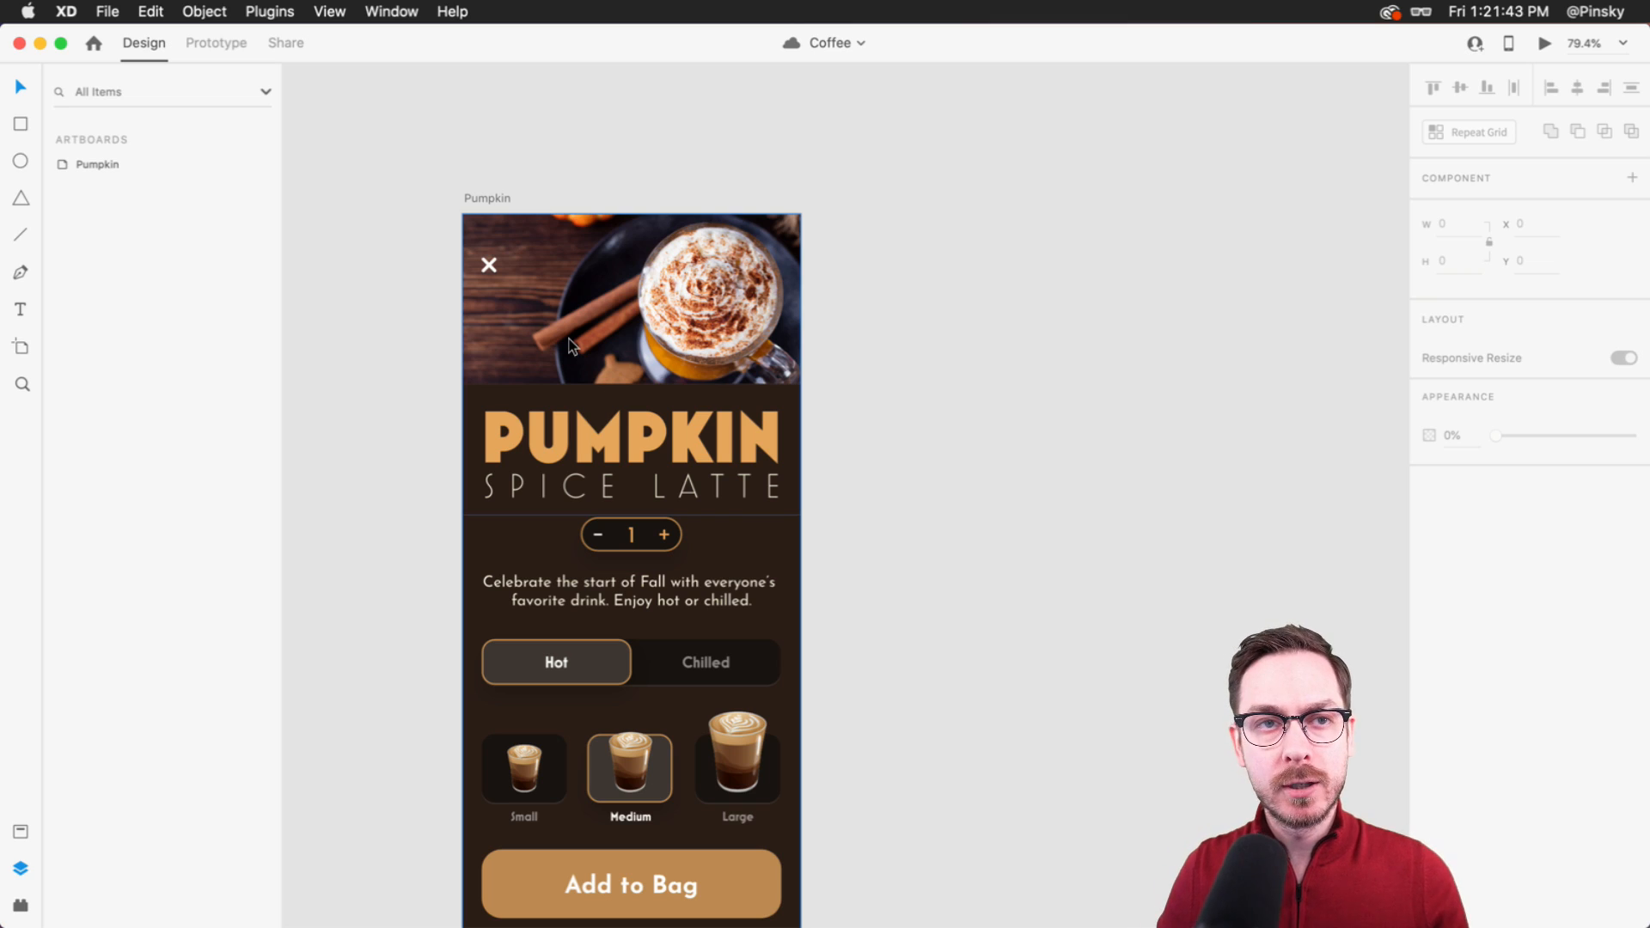
- Switch to Safari, view the Adobe MAX 2020 conference page and close its tab
key("super+Tab")
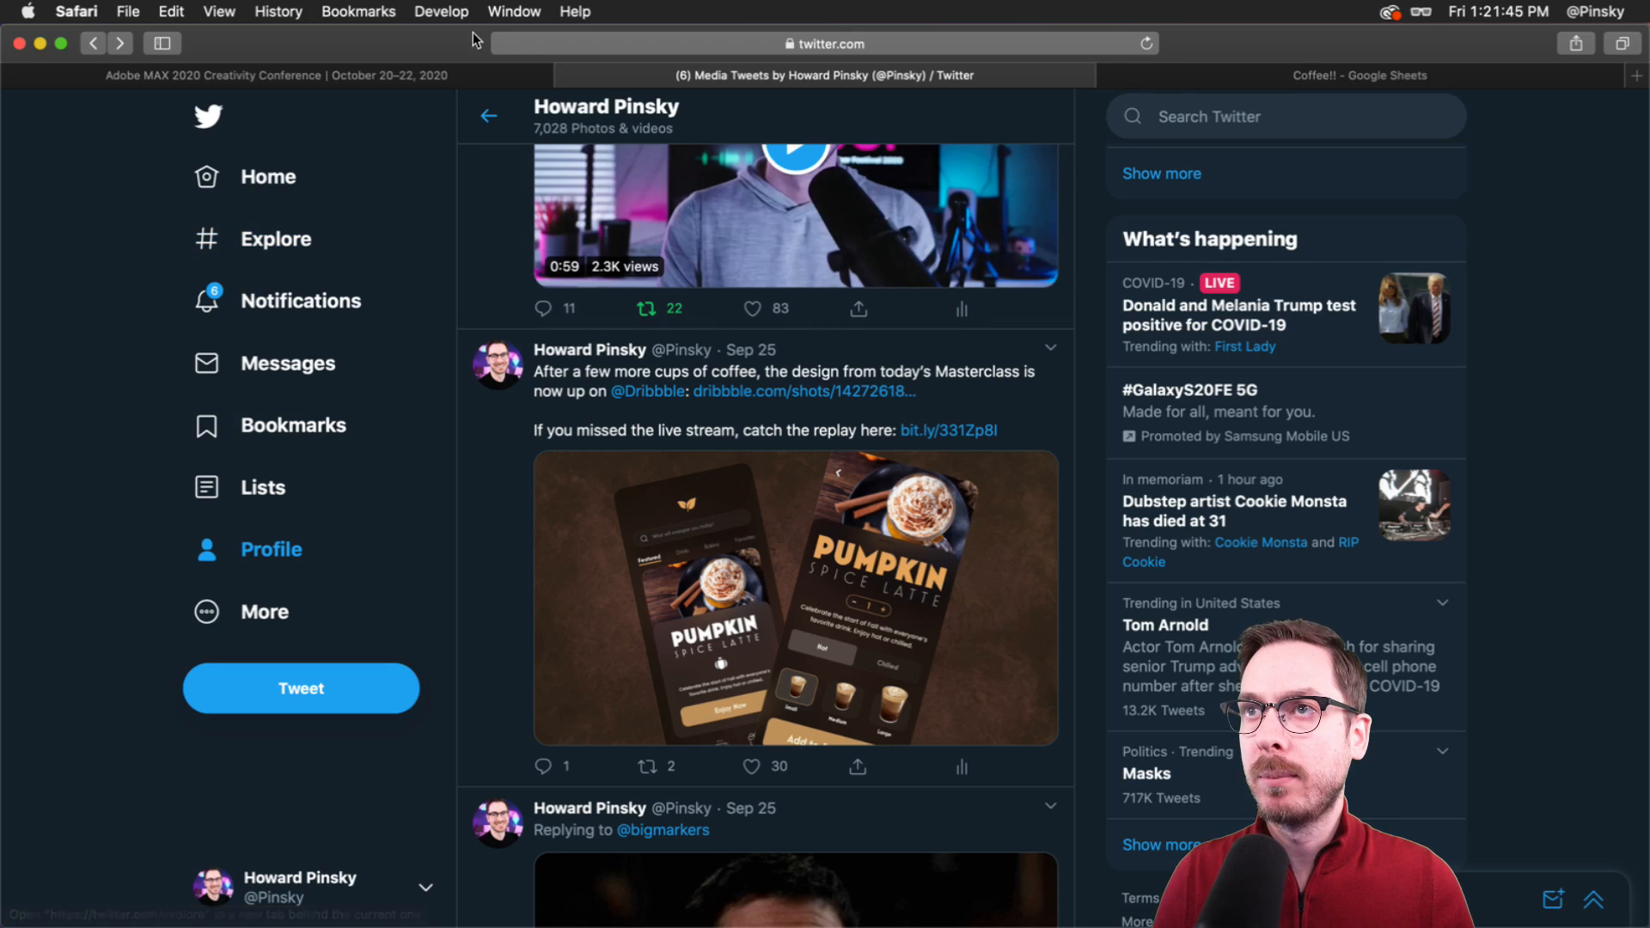
left_click(387, 75)
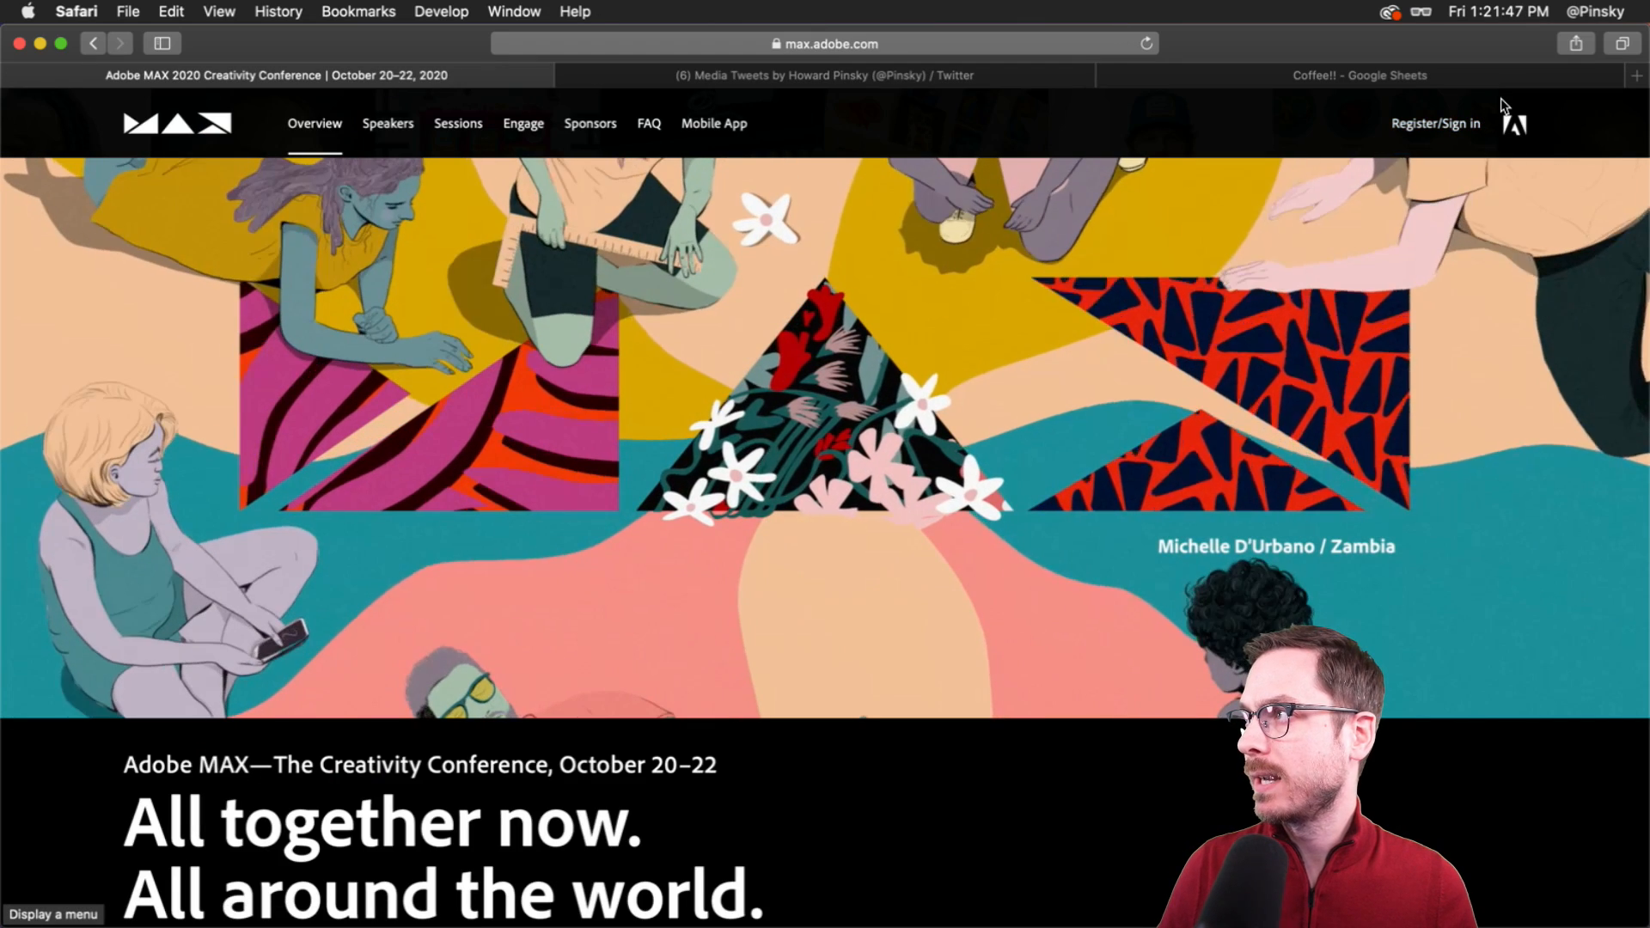
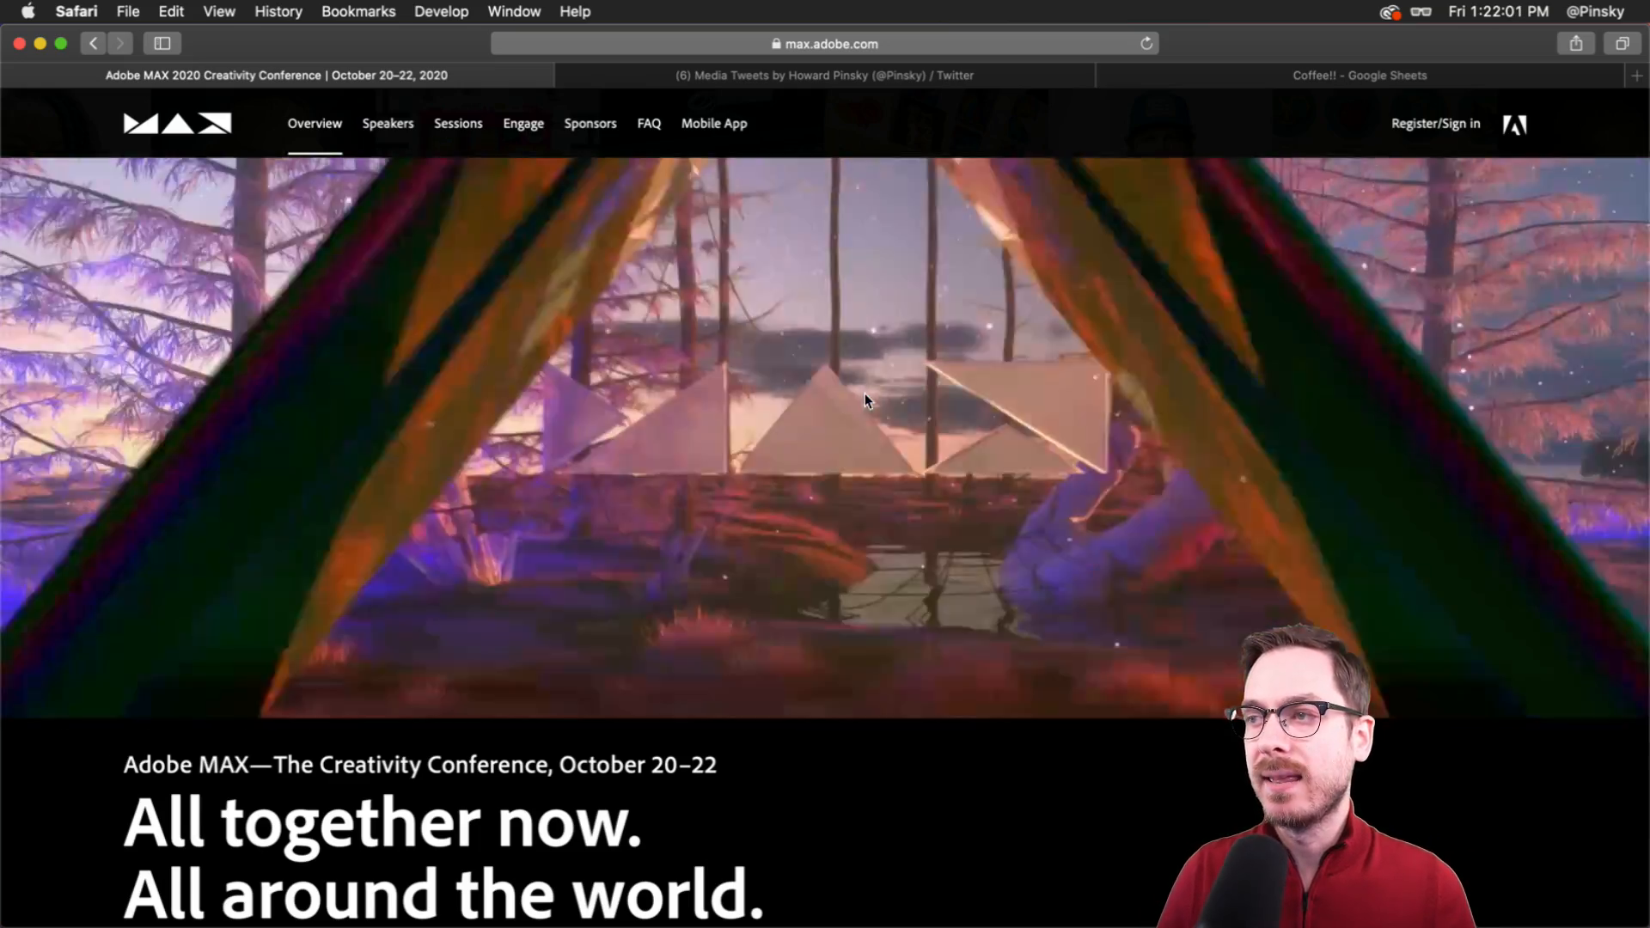
key("super+w")
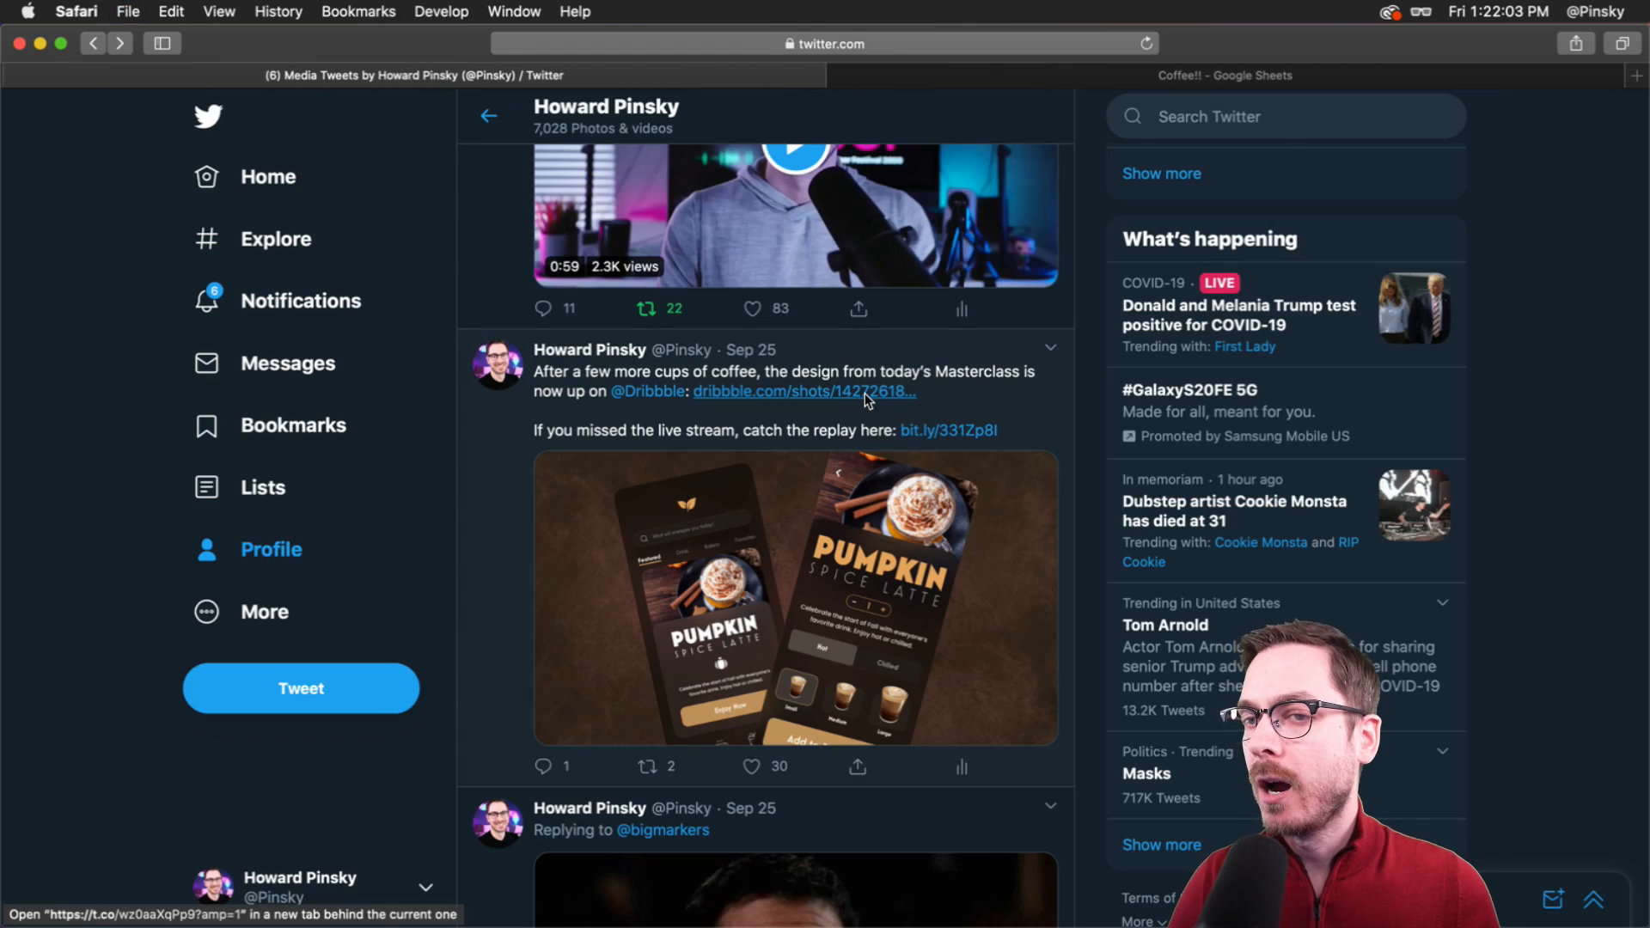
- Enlarge the two-screen coffee app image in the Twitter post in Safari to examine the home screen design, and return to Adobe XD
key("super+Tab")
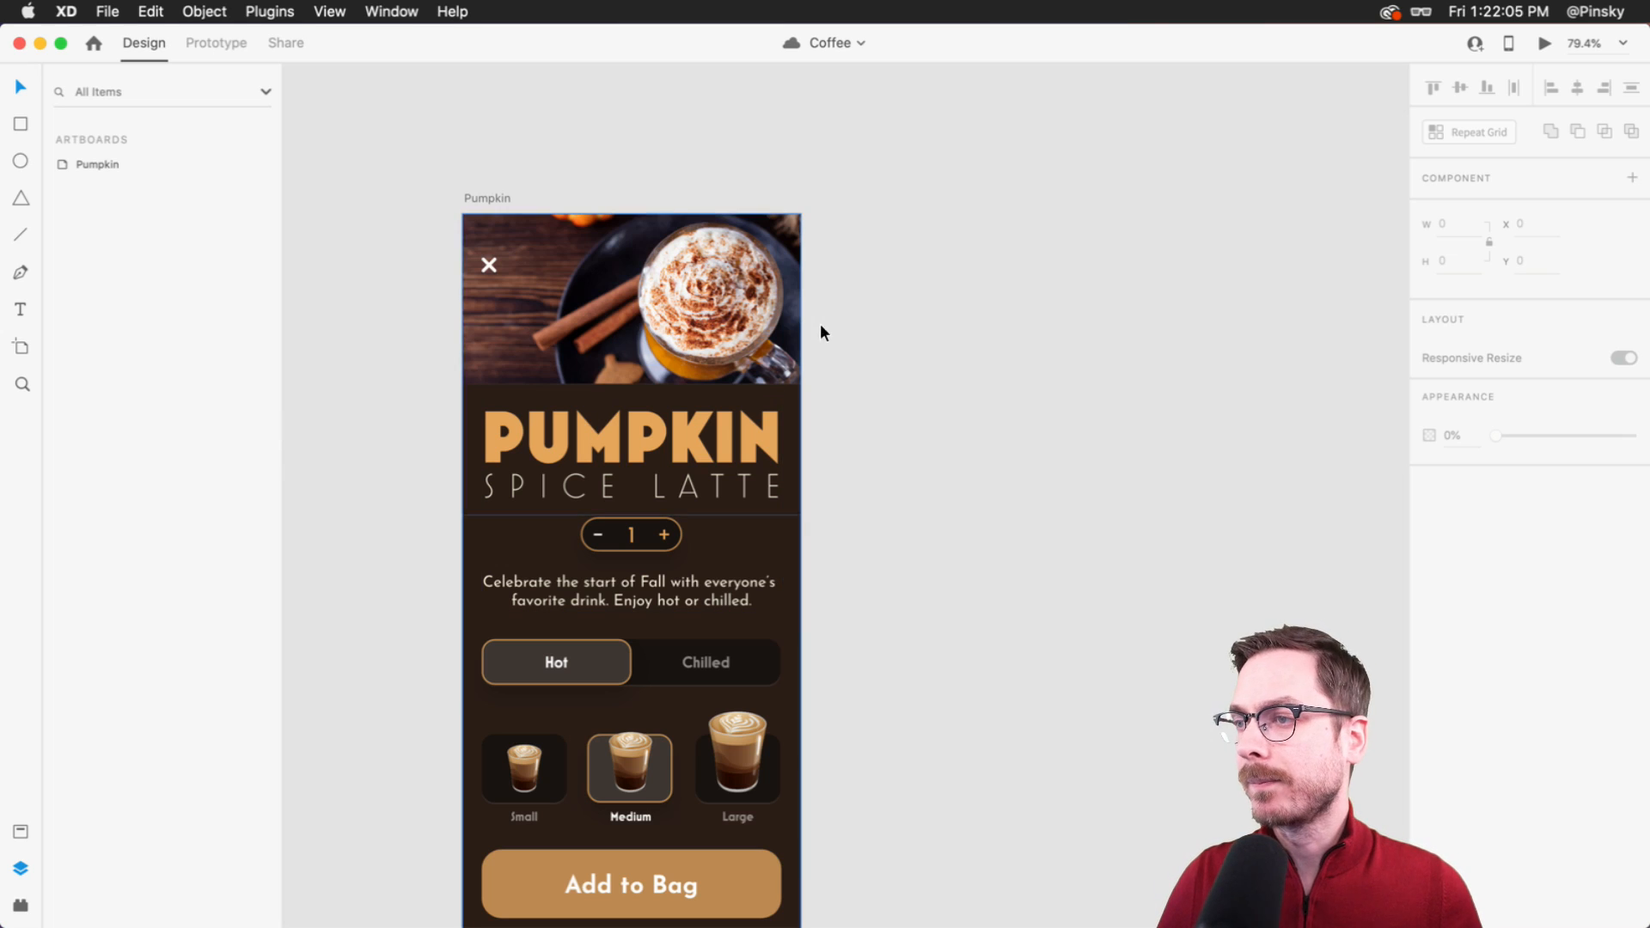
key("super+Tab")
left_click(792, 570)
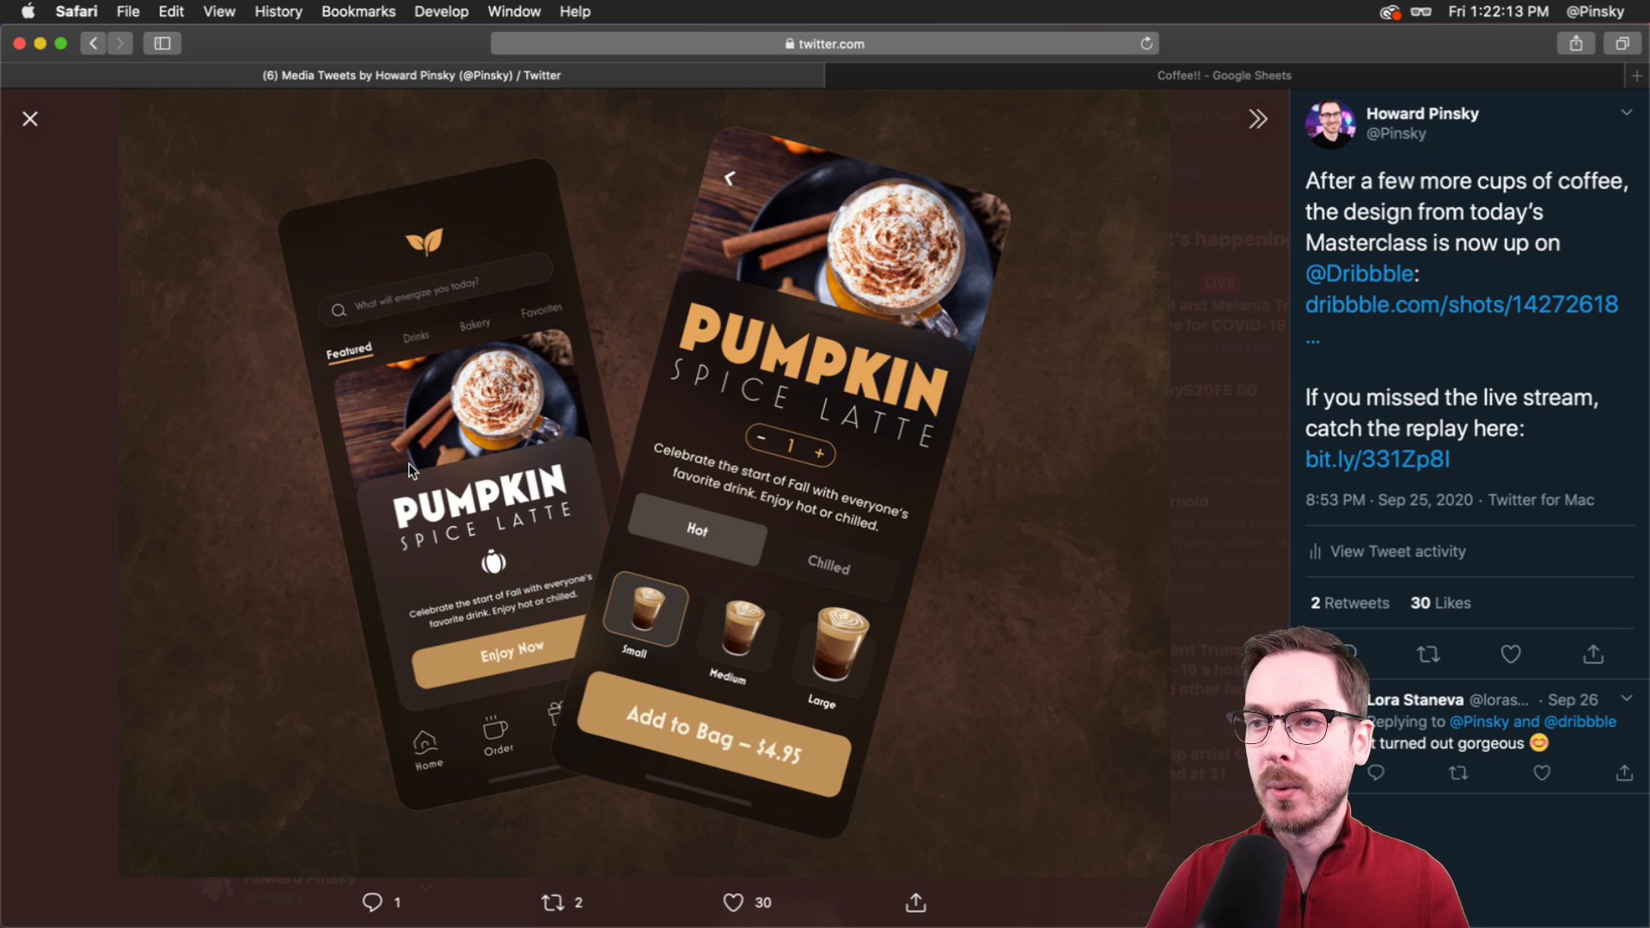
key("super+Tab")
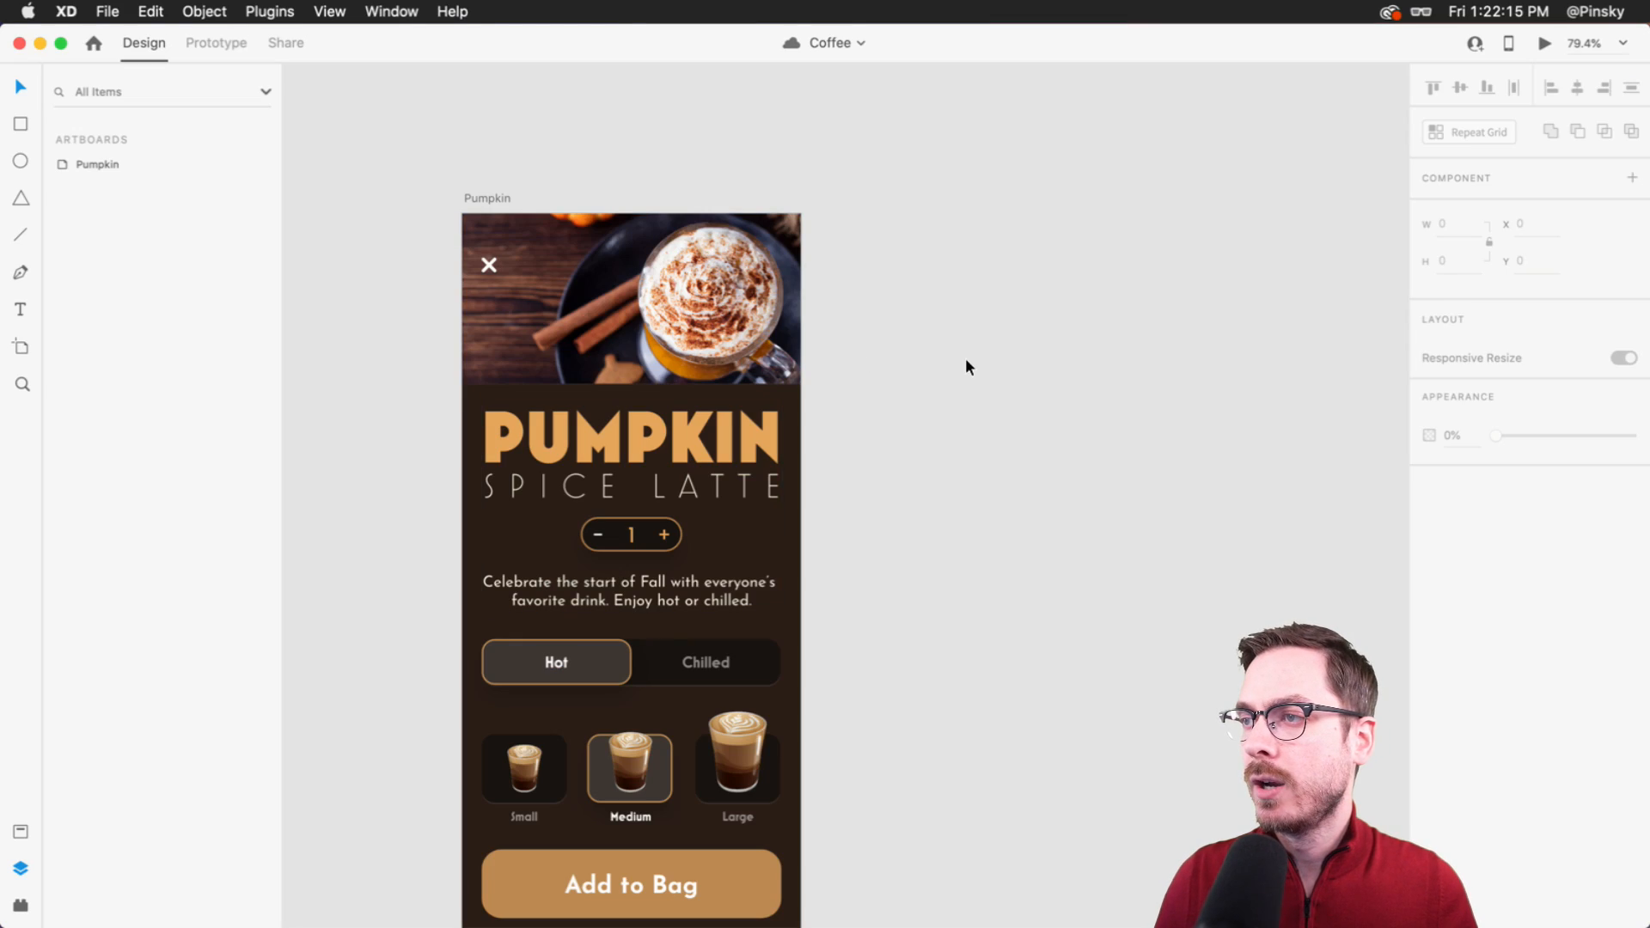
- Duplicate the Pumpkin artboard
scroll(964, 358, "down", 3)
scroll(962, 363, "right", 2)
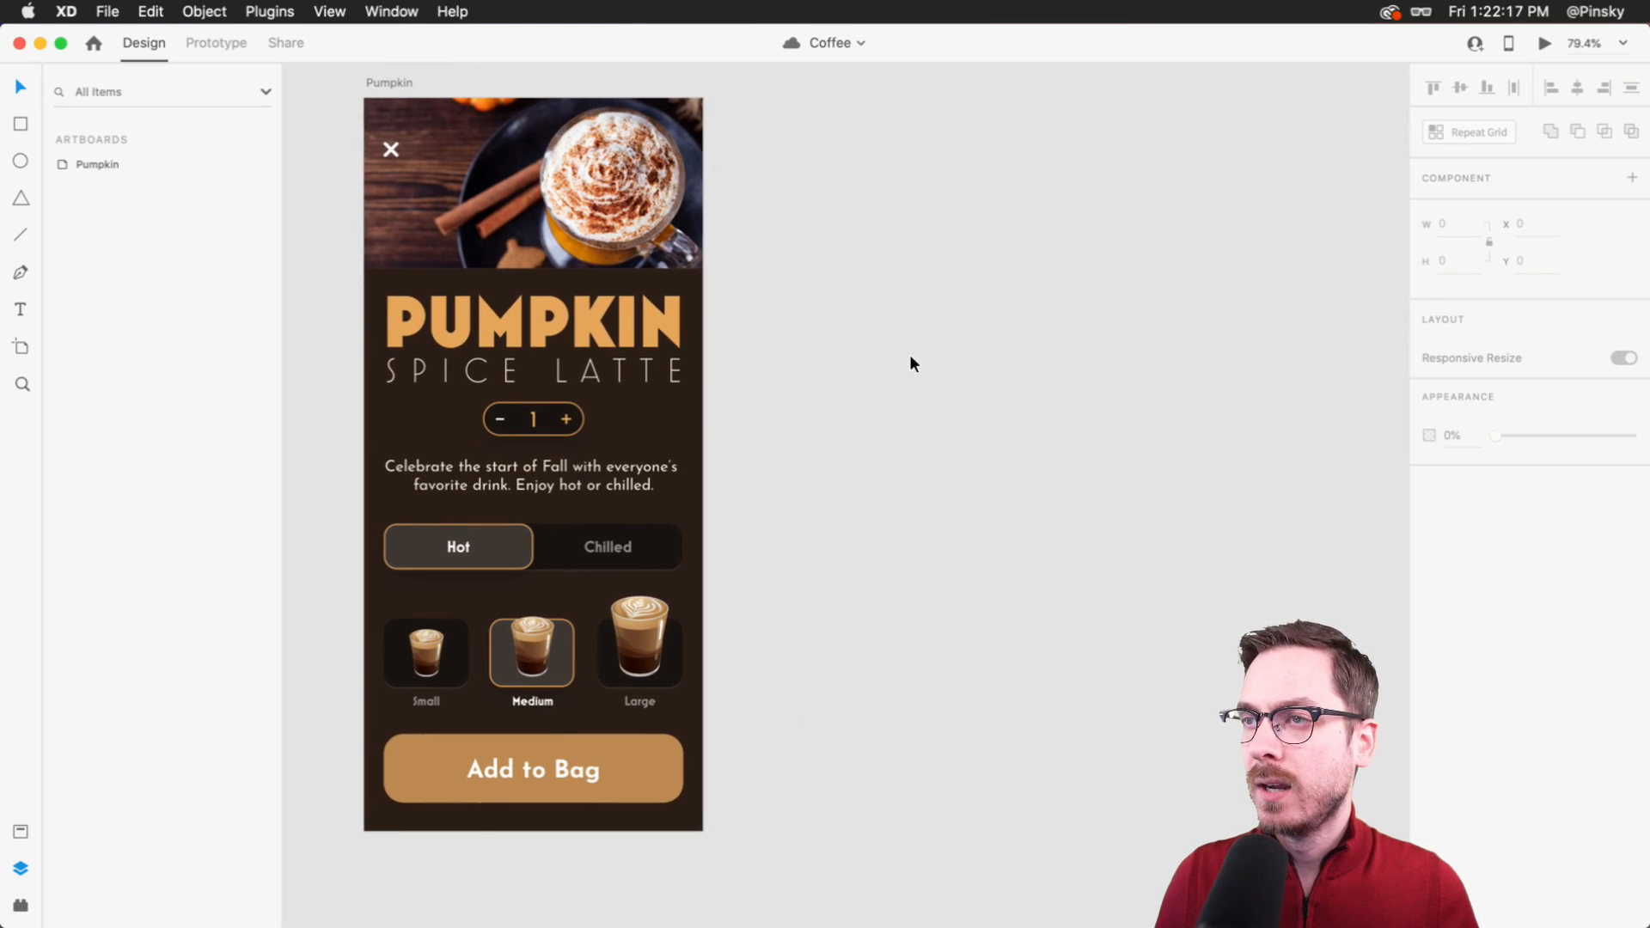
left_click(388, 78)
key("super+d")
scroll(995, 342, "right", 3)
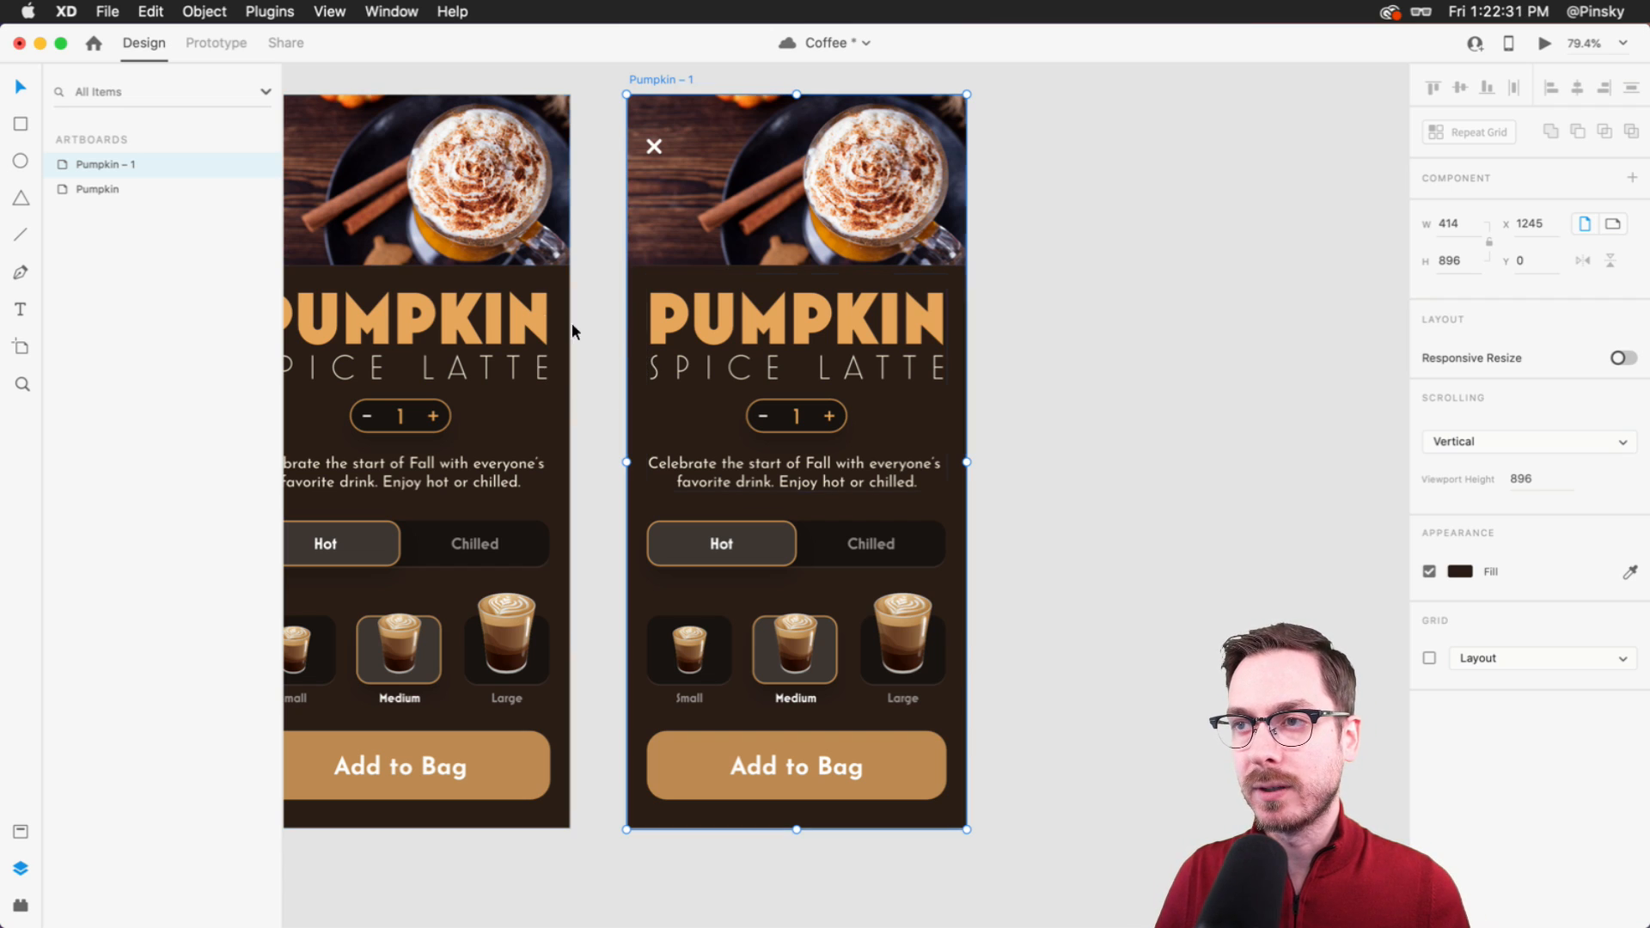
scroll(507, 307, "left", 3)
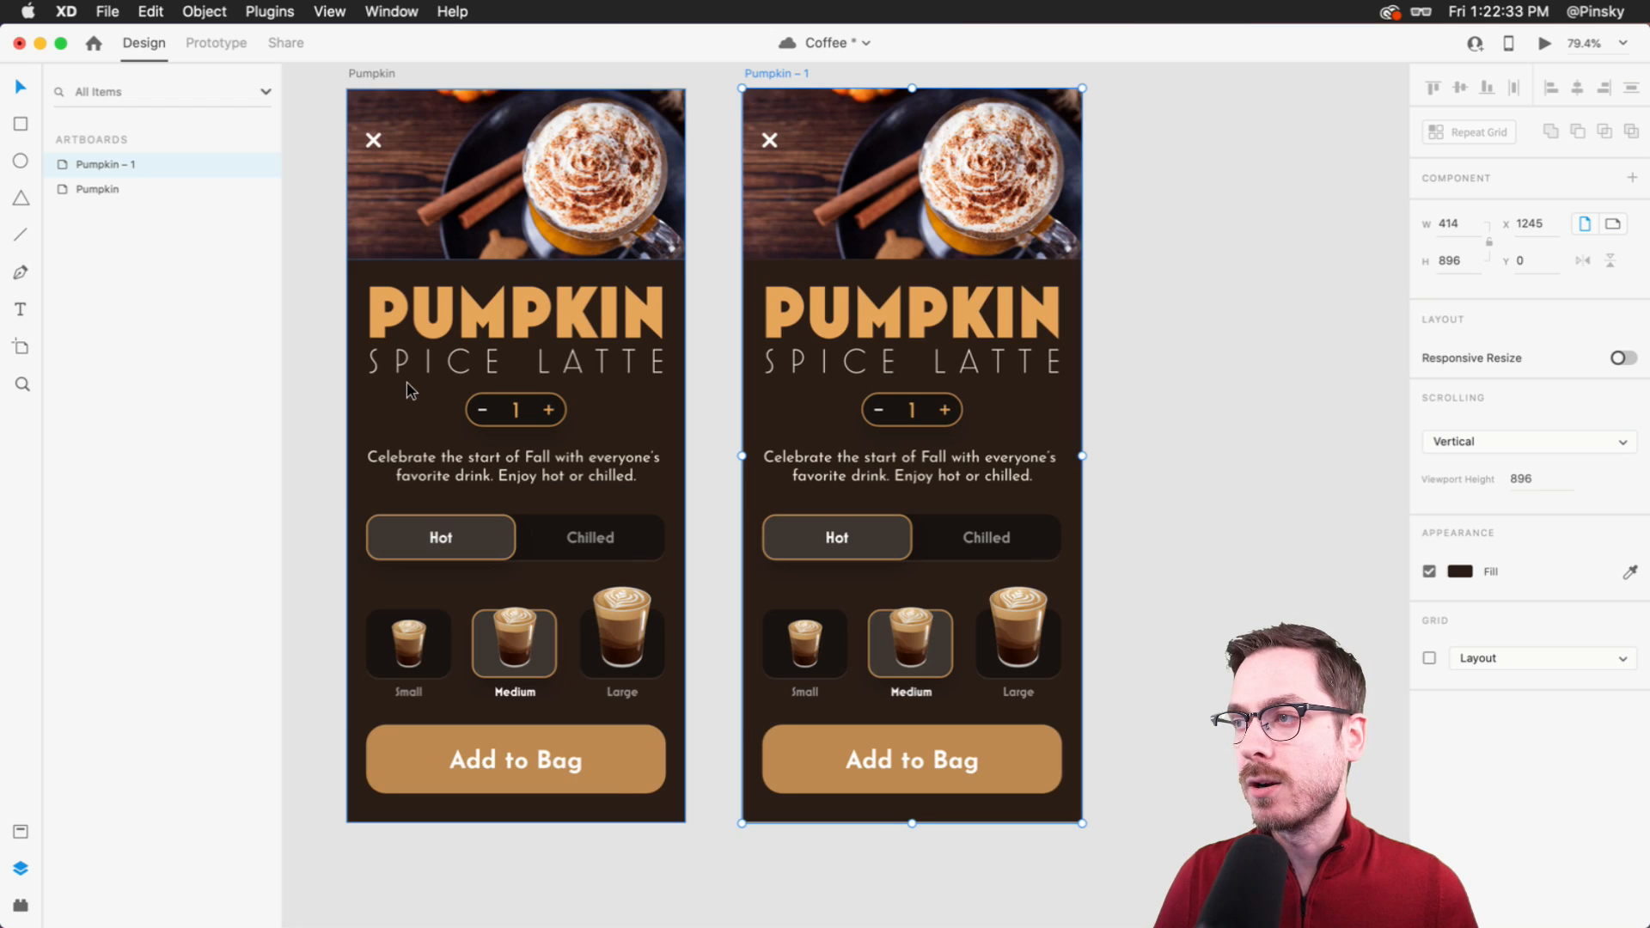
- Delete the Pumpkin group from the duplicated artboard, keeping only the dark background
scroll(1055, 376, "right", 3)
left_click(690, 206)
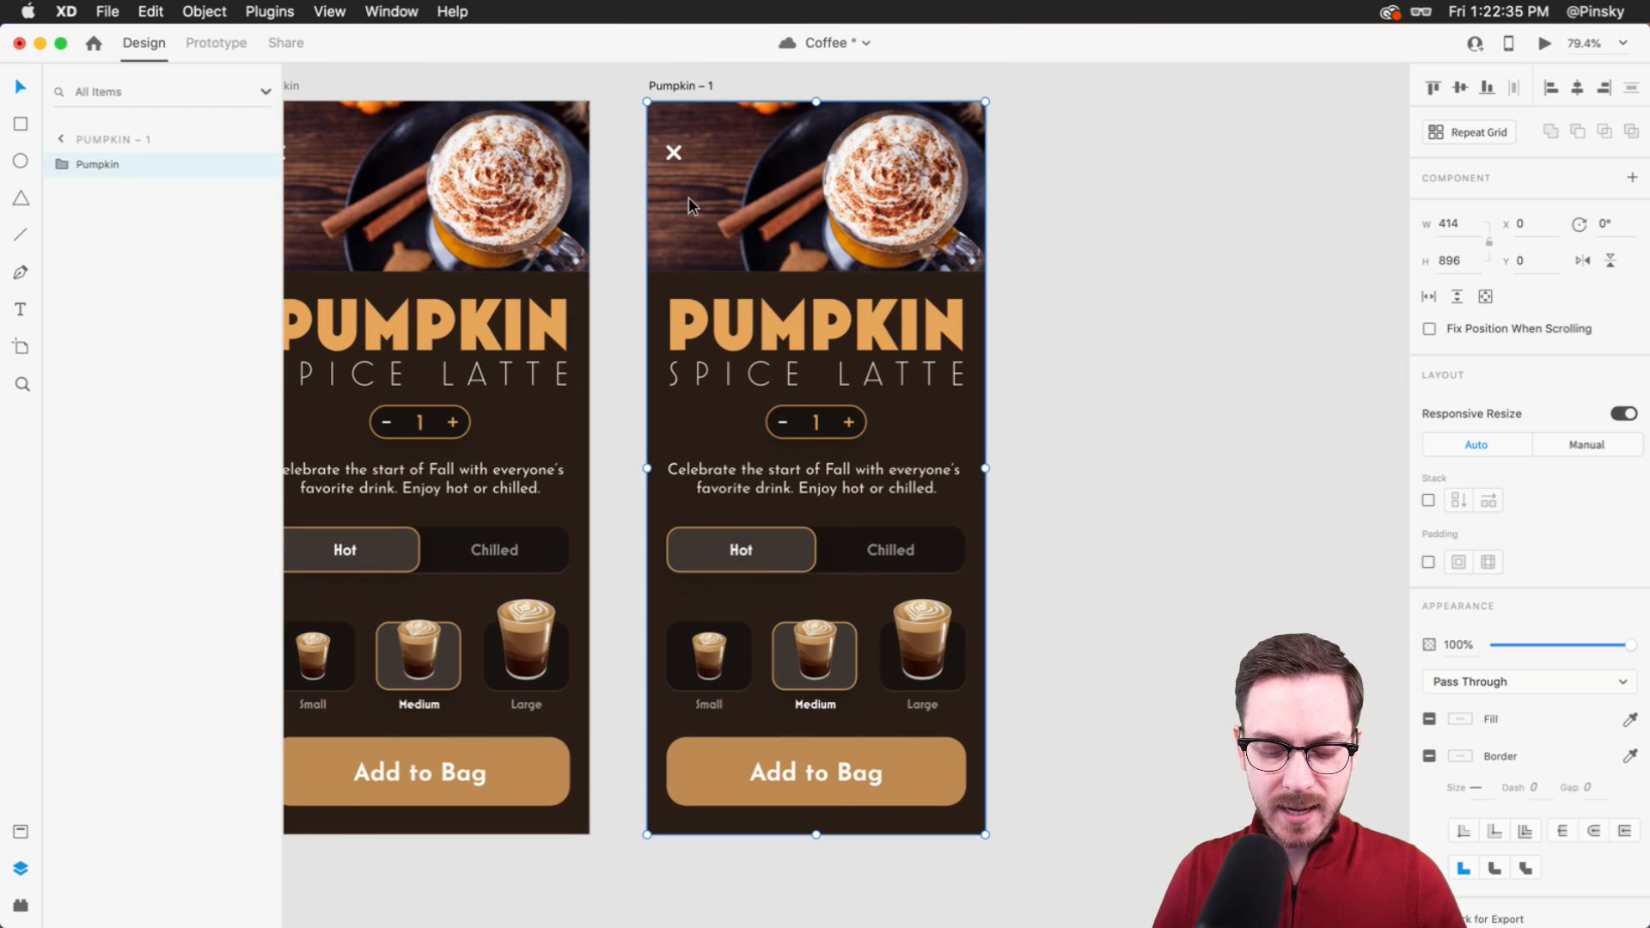
key("Delete")
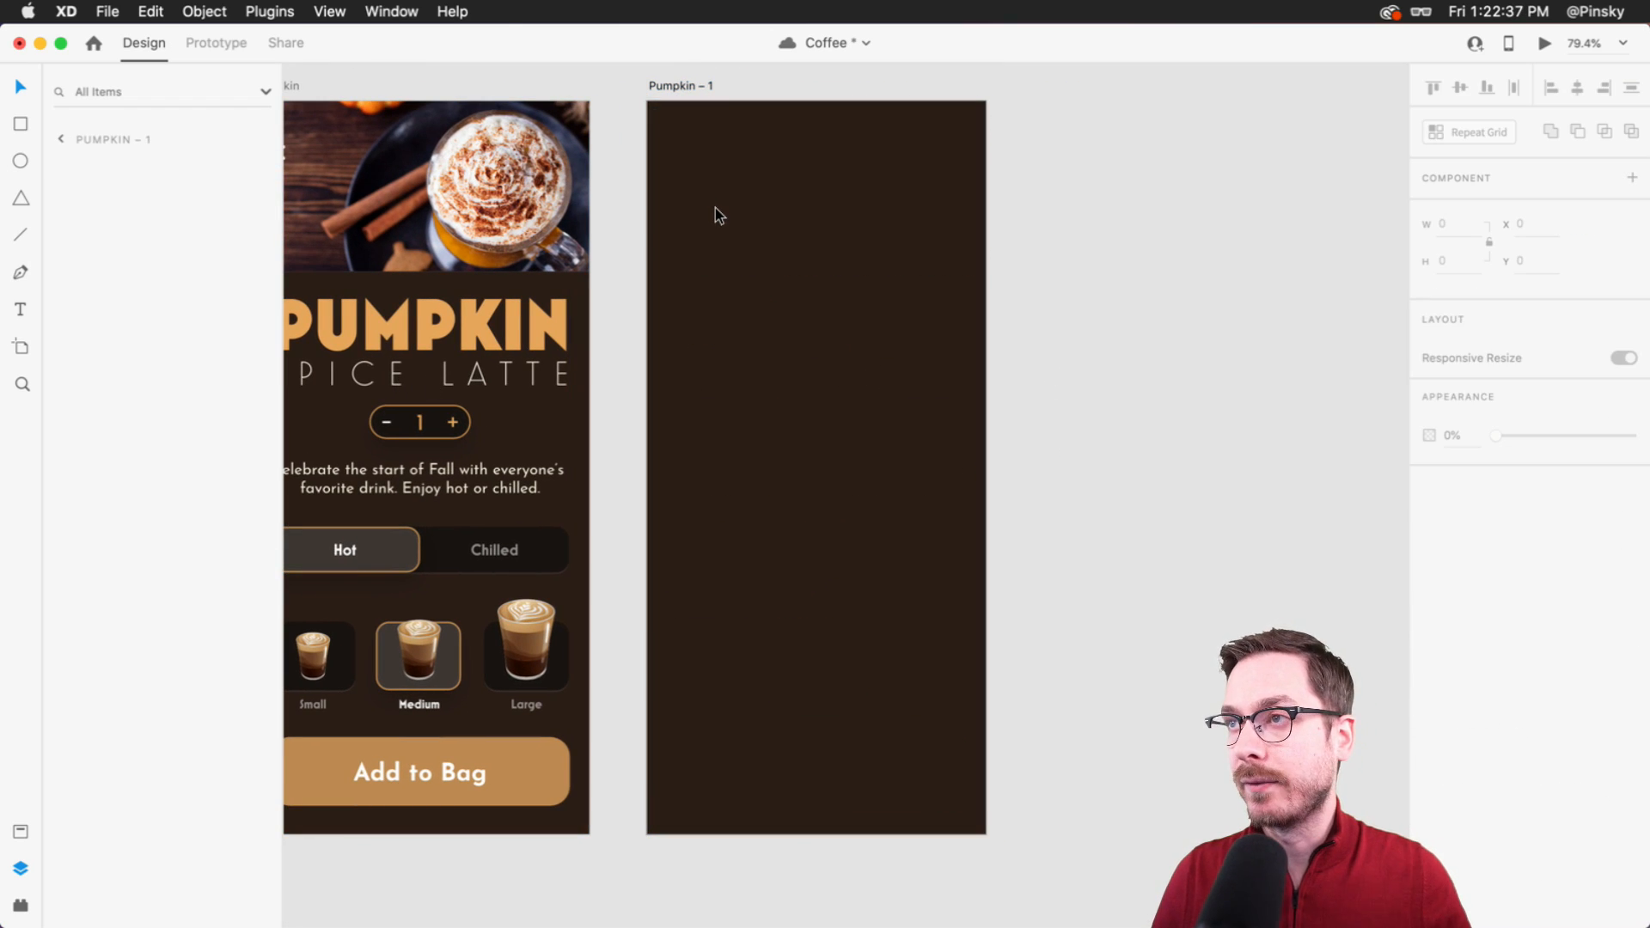
scroll(714, 207, "left", 3)
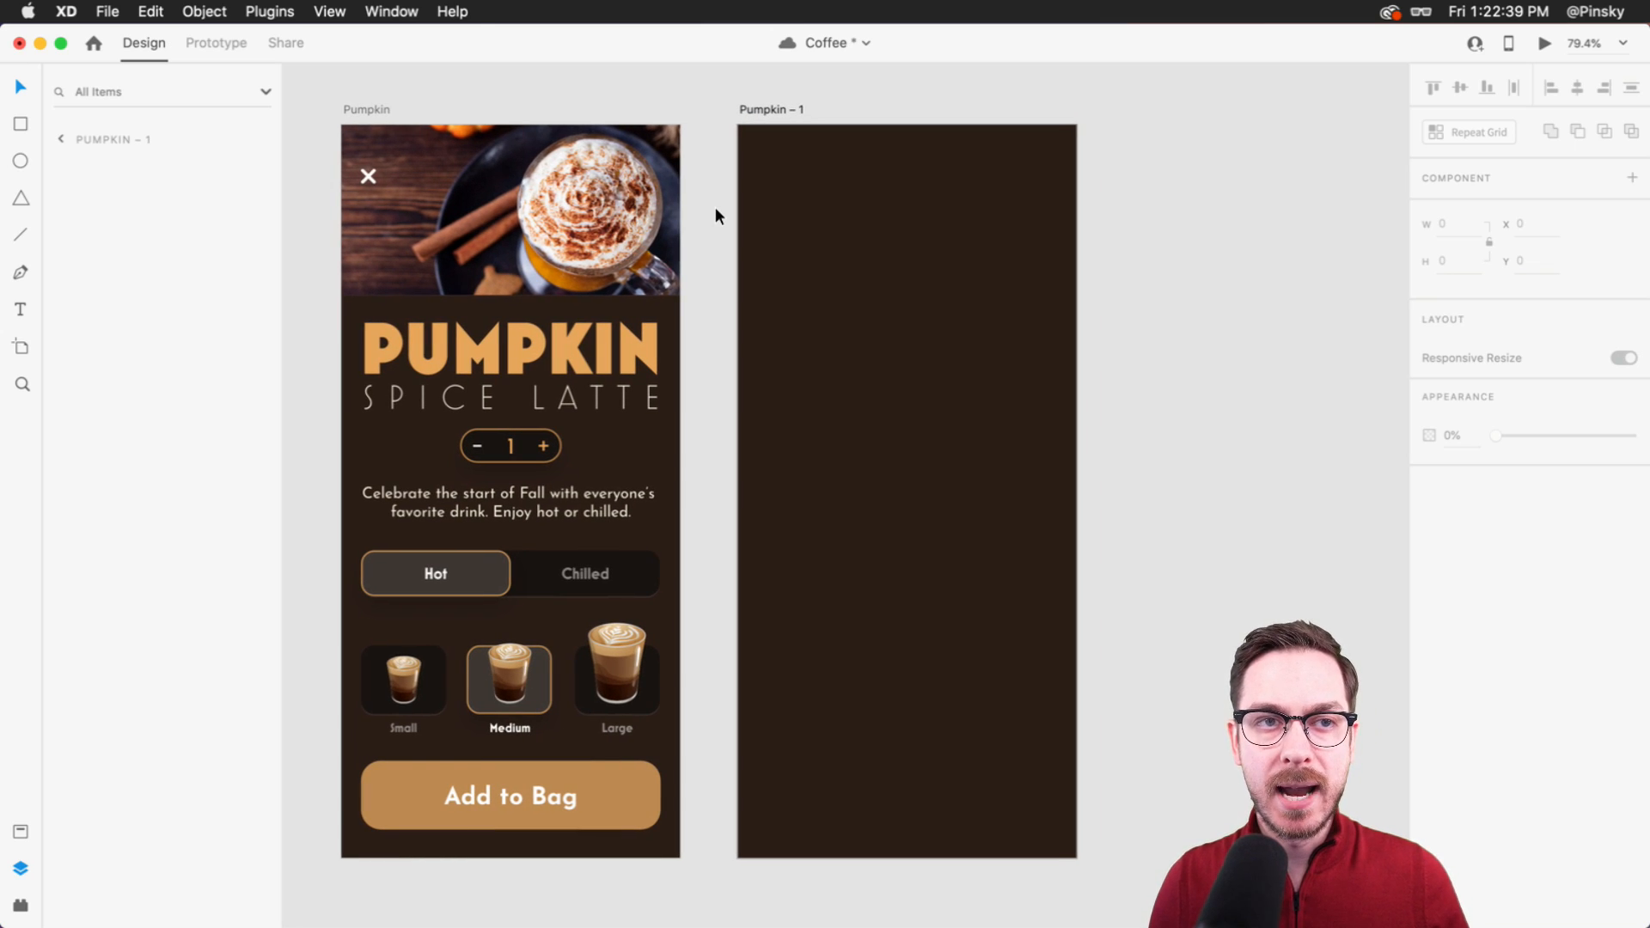
- Try adding a blank artboard from the iPhone XR, XS Max, 11 preset and delete it again
left_click(20, 348)
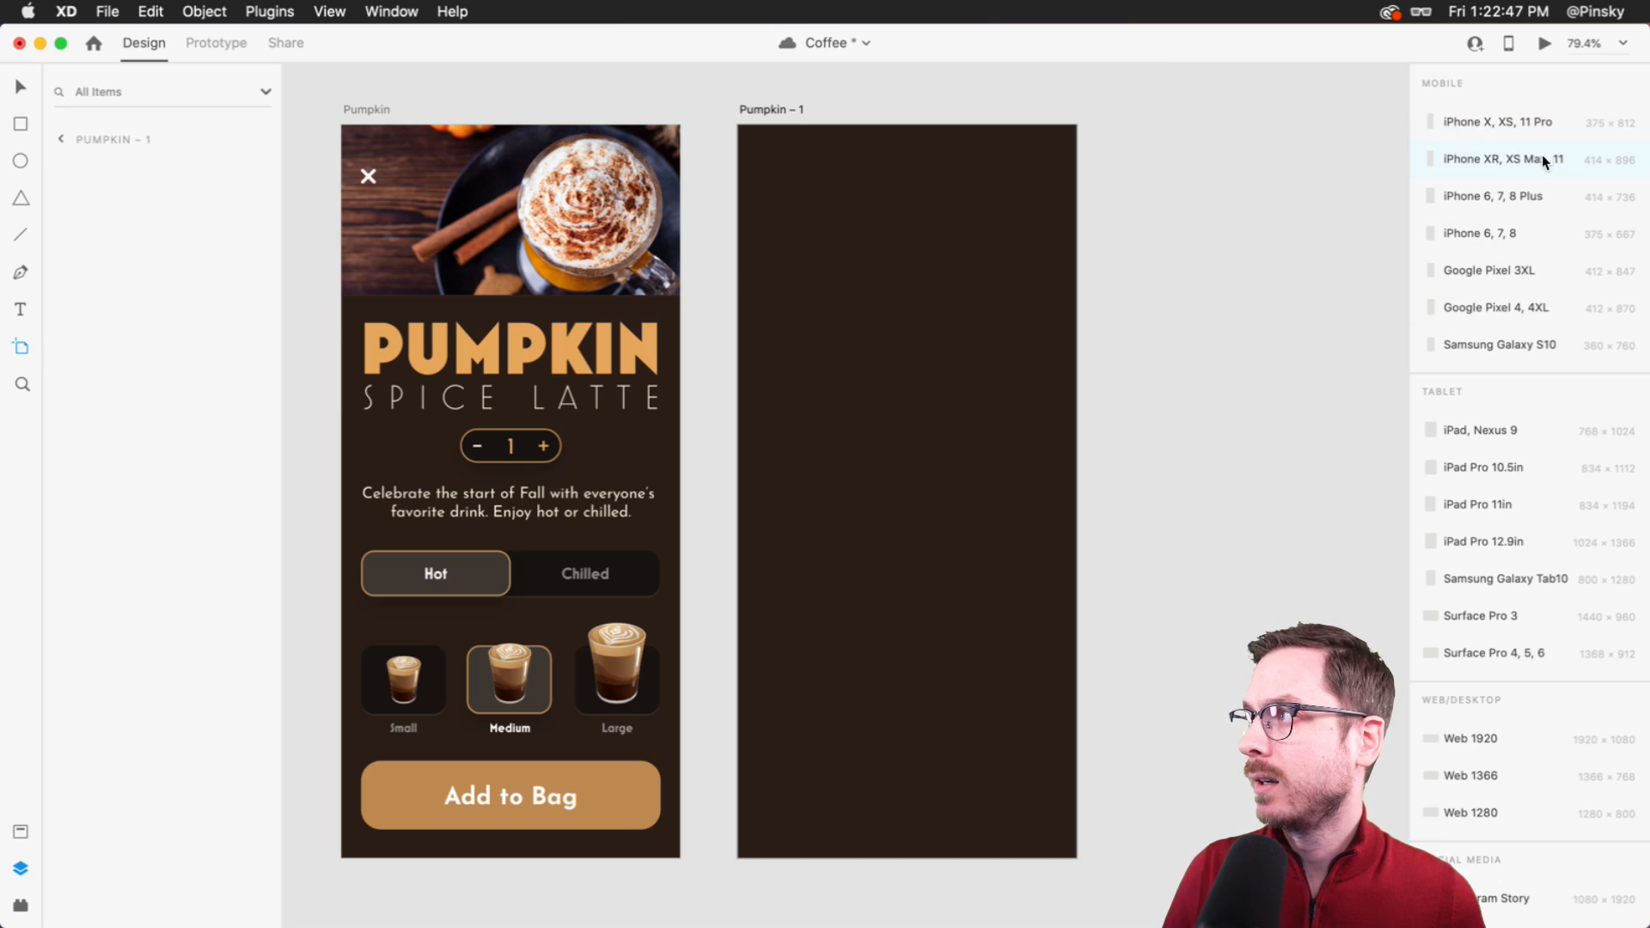
left_click(1496, 161)
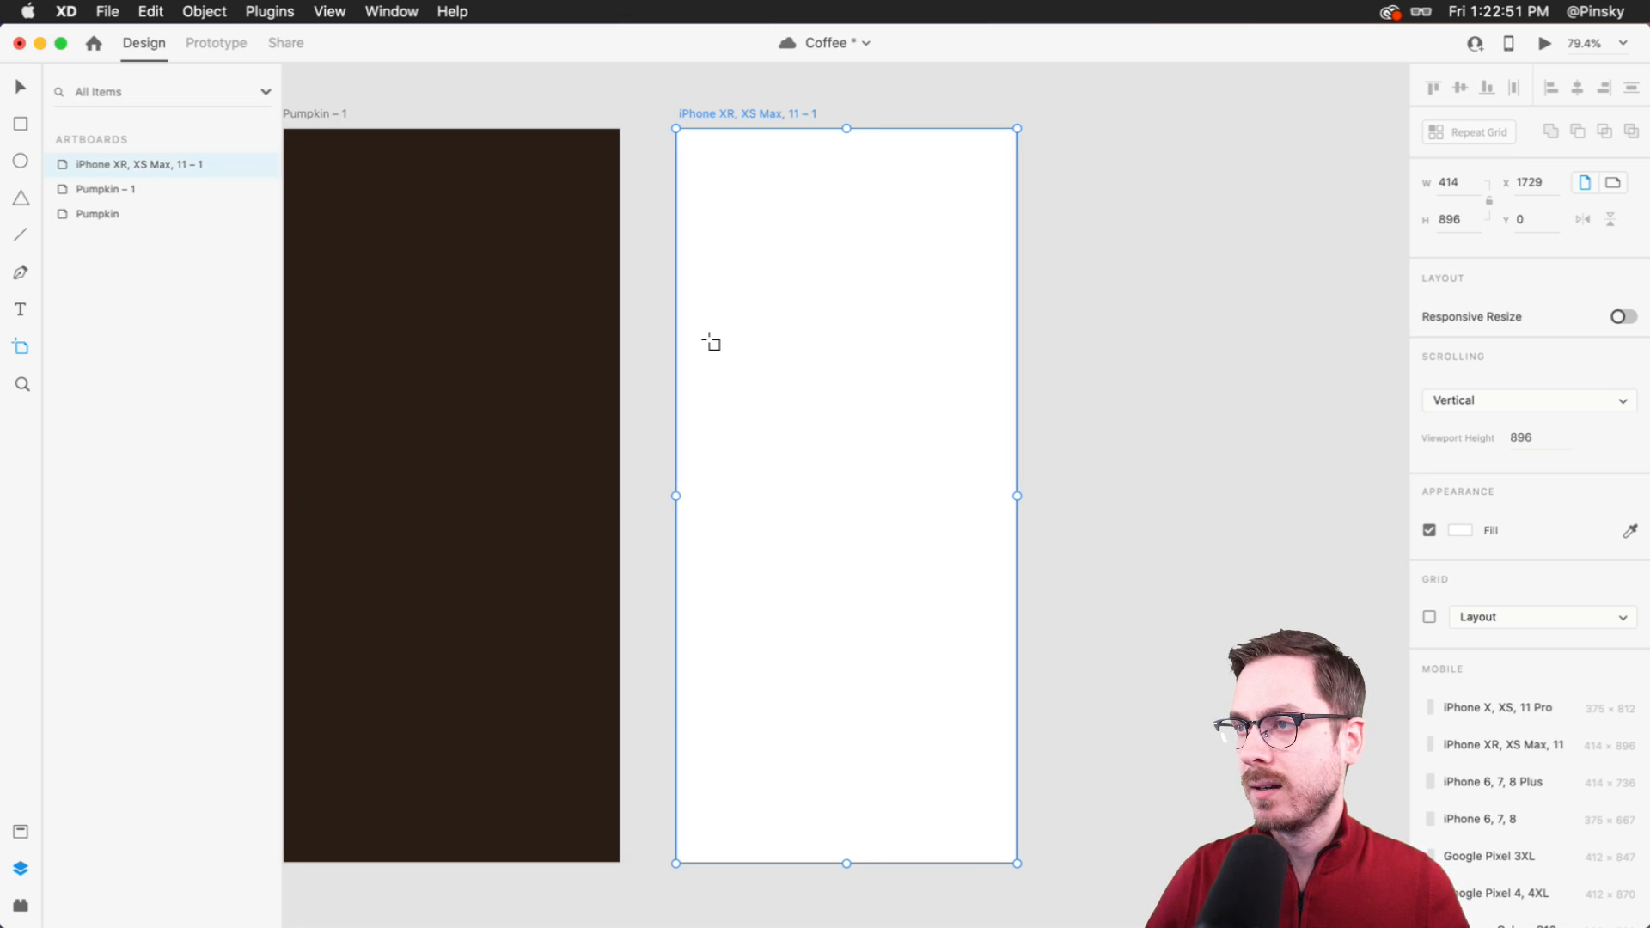
key("Delete")
key("v")
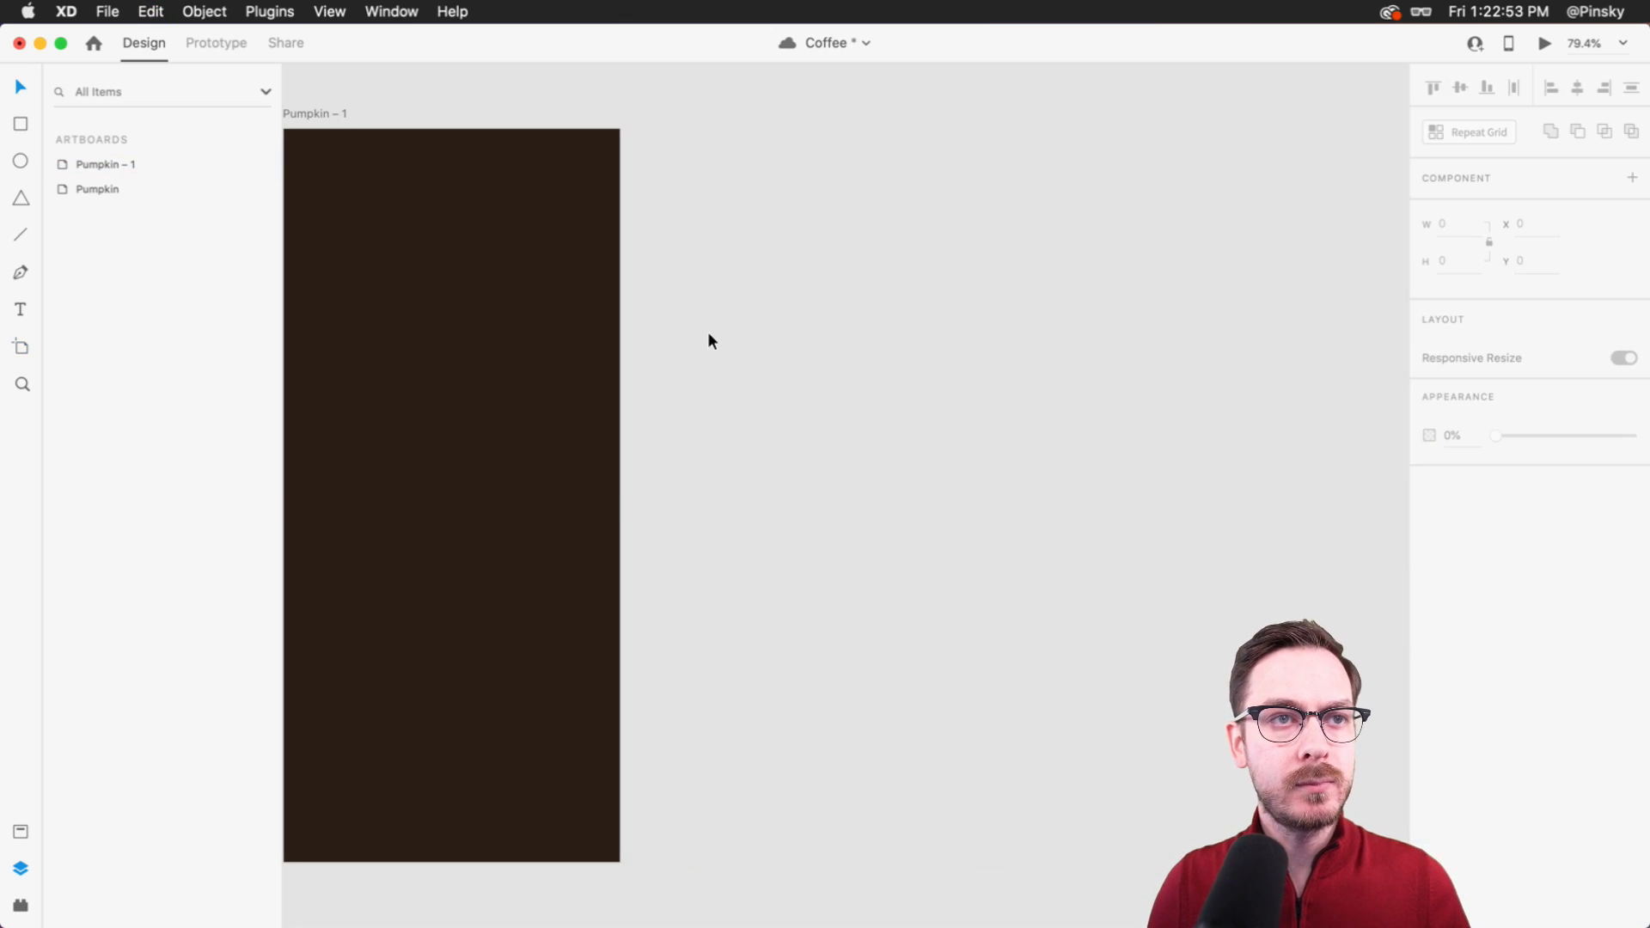
- Save the Coffee document with both artboards in view
scroll(710, 335, "left", 5)
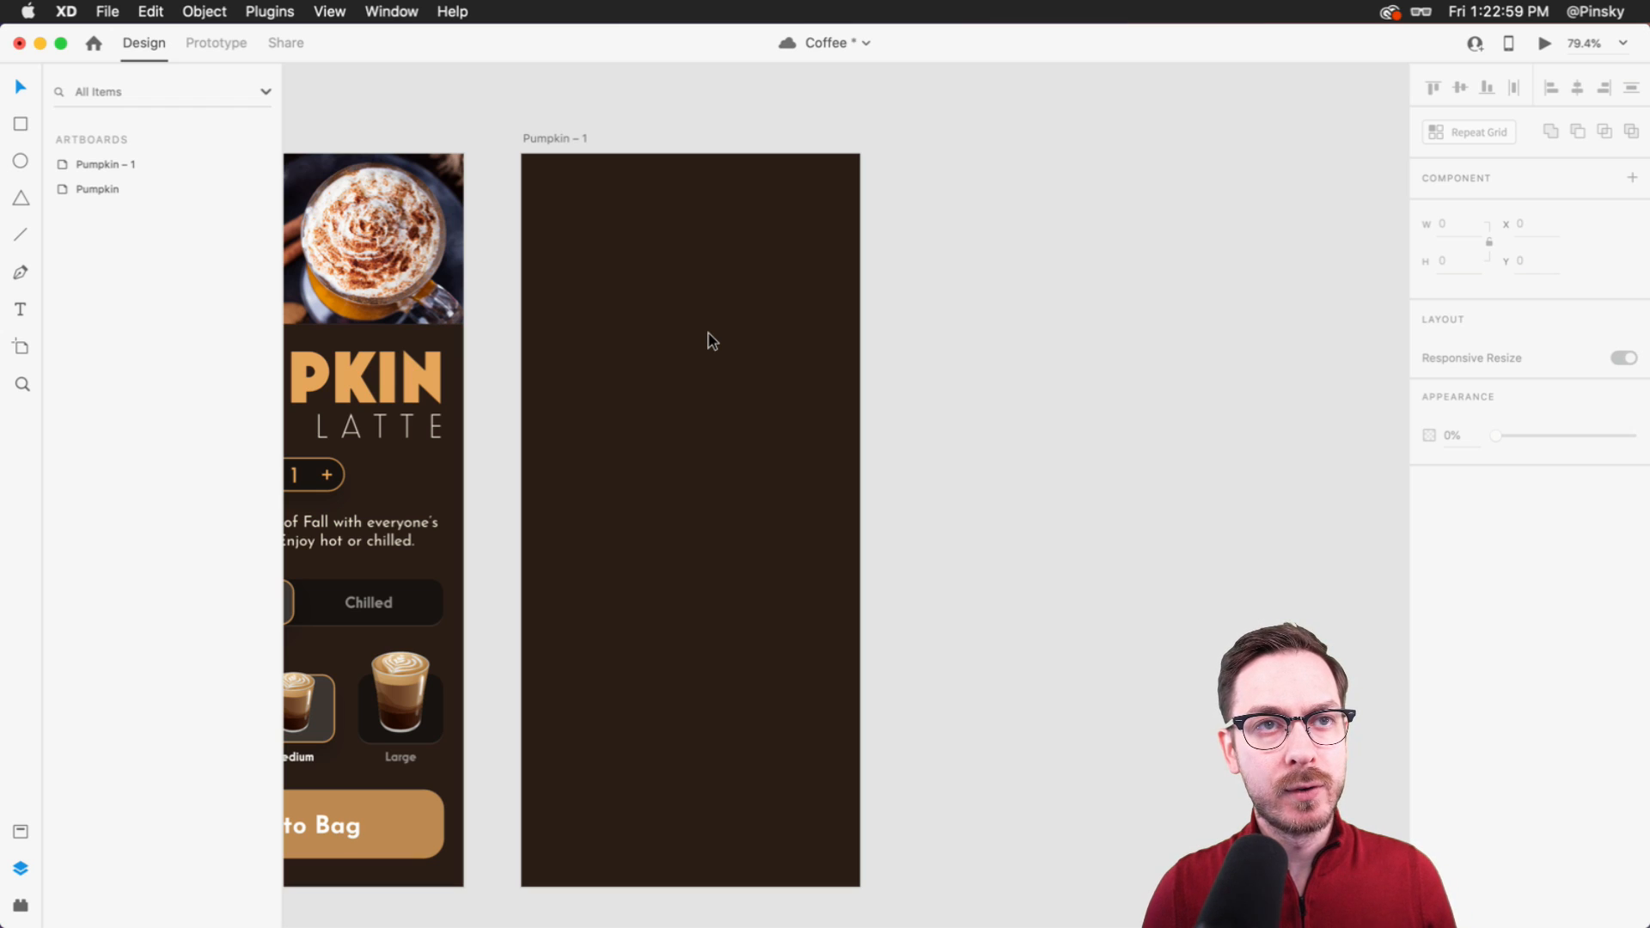
scroll(708, 334, "left", 5)
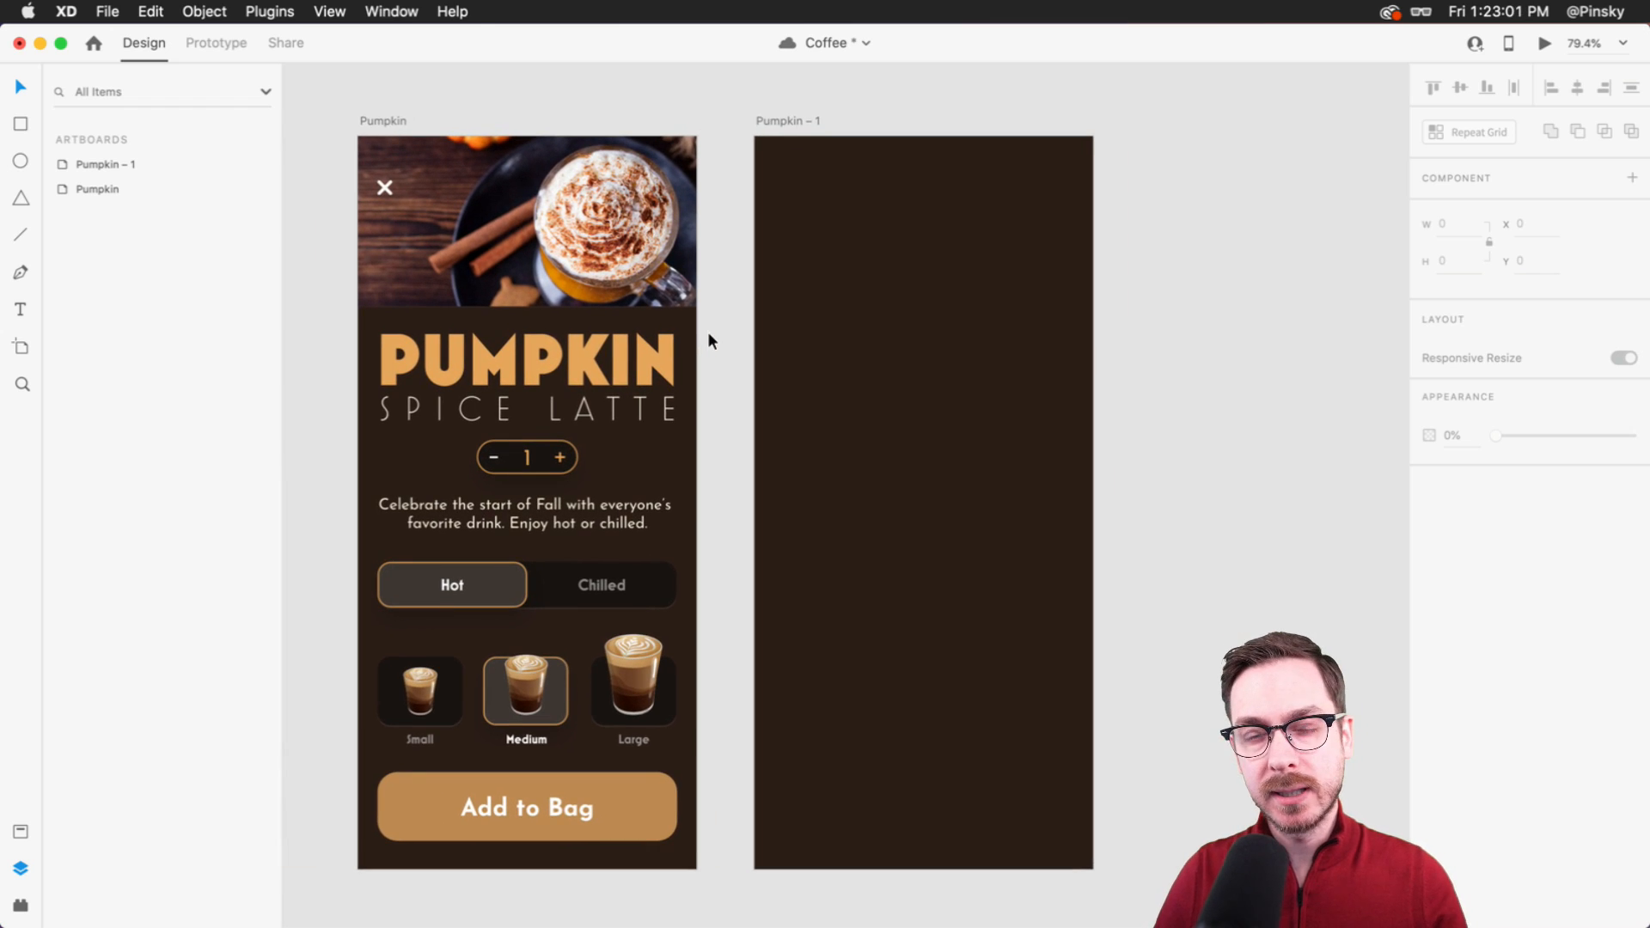
scroll(708, 334, "left", 3)
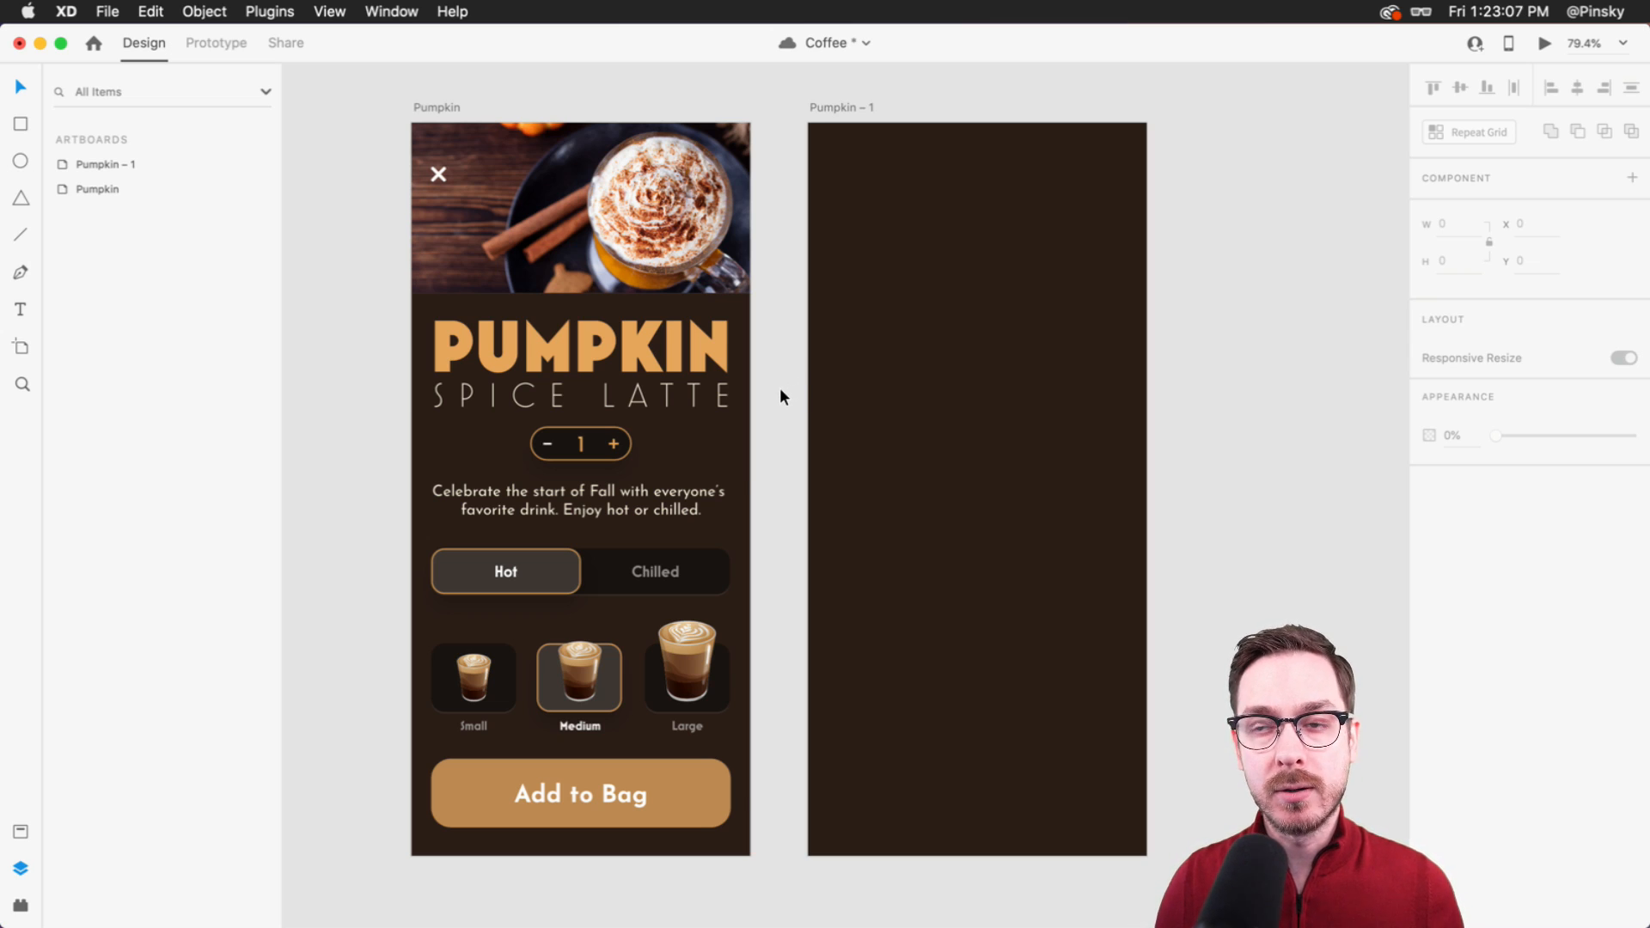
key("super+s")
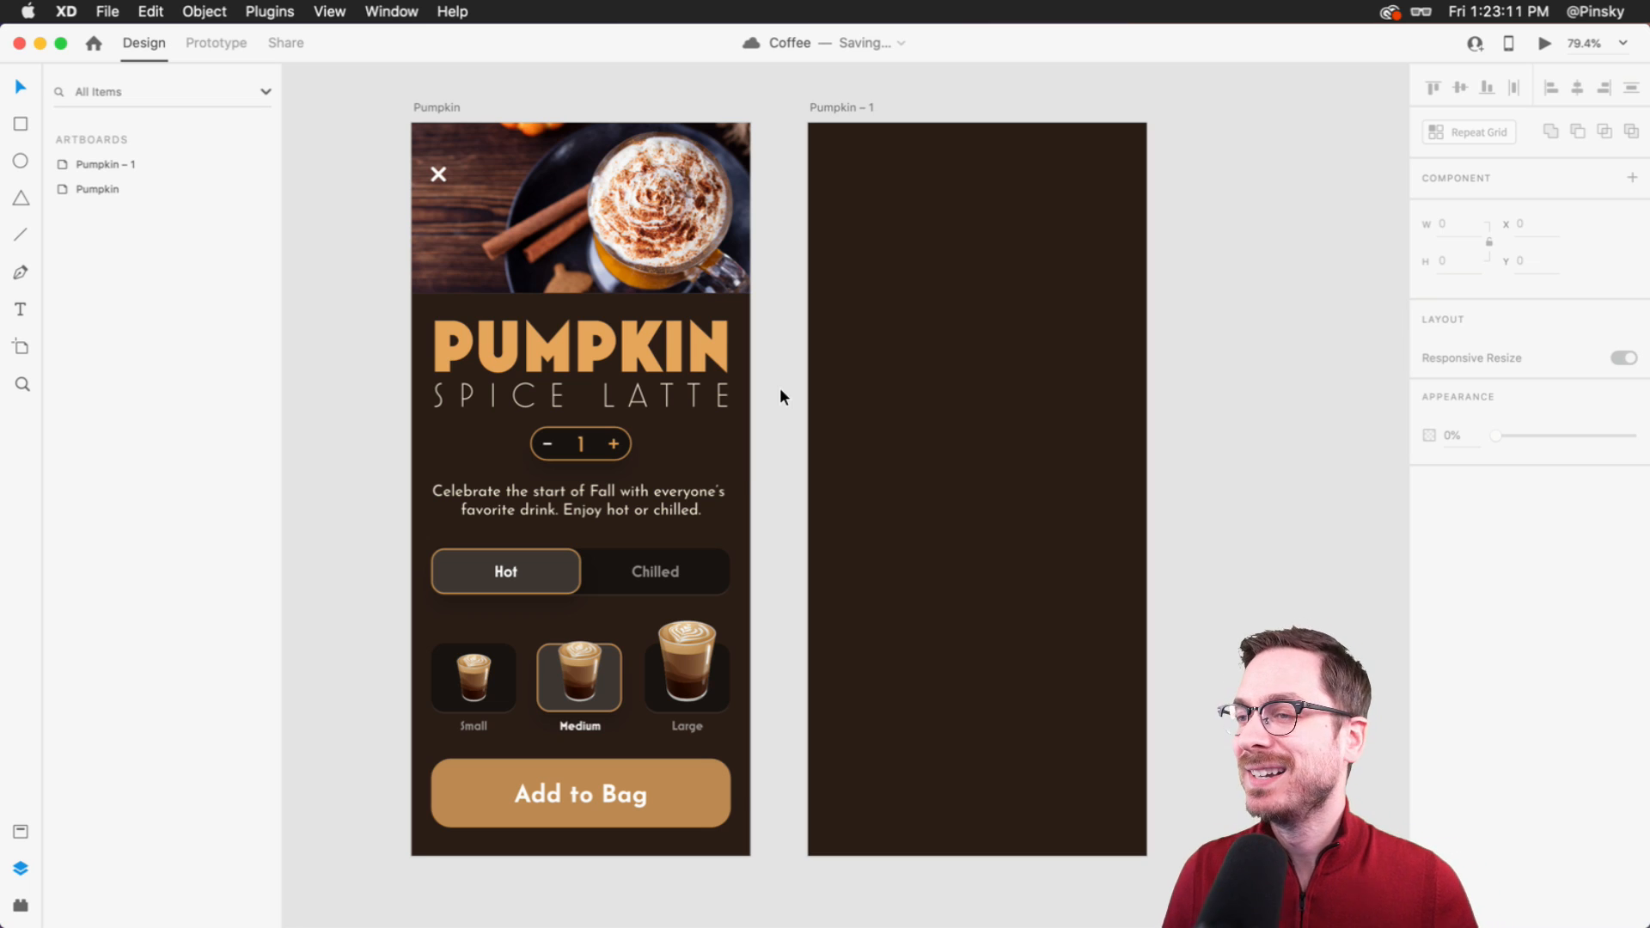
scroll(818, 408, "left", 2)
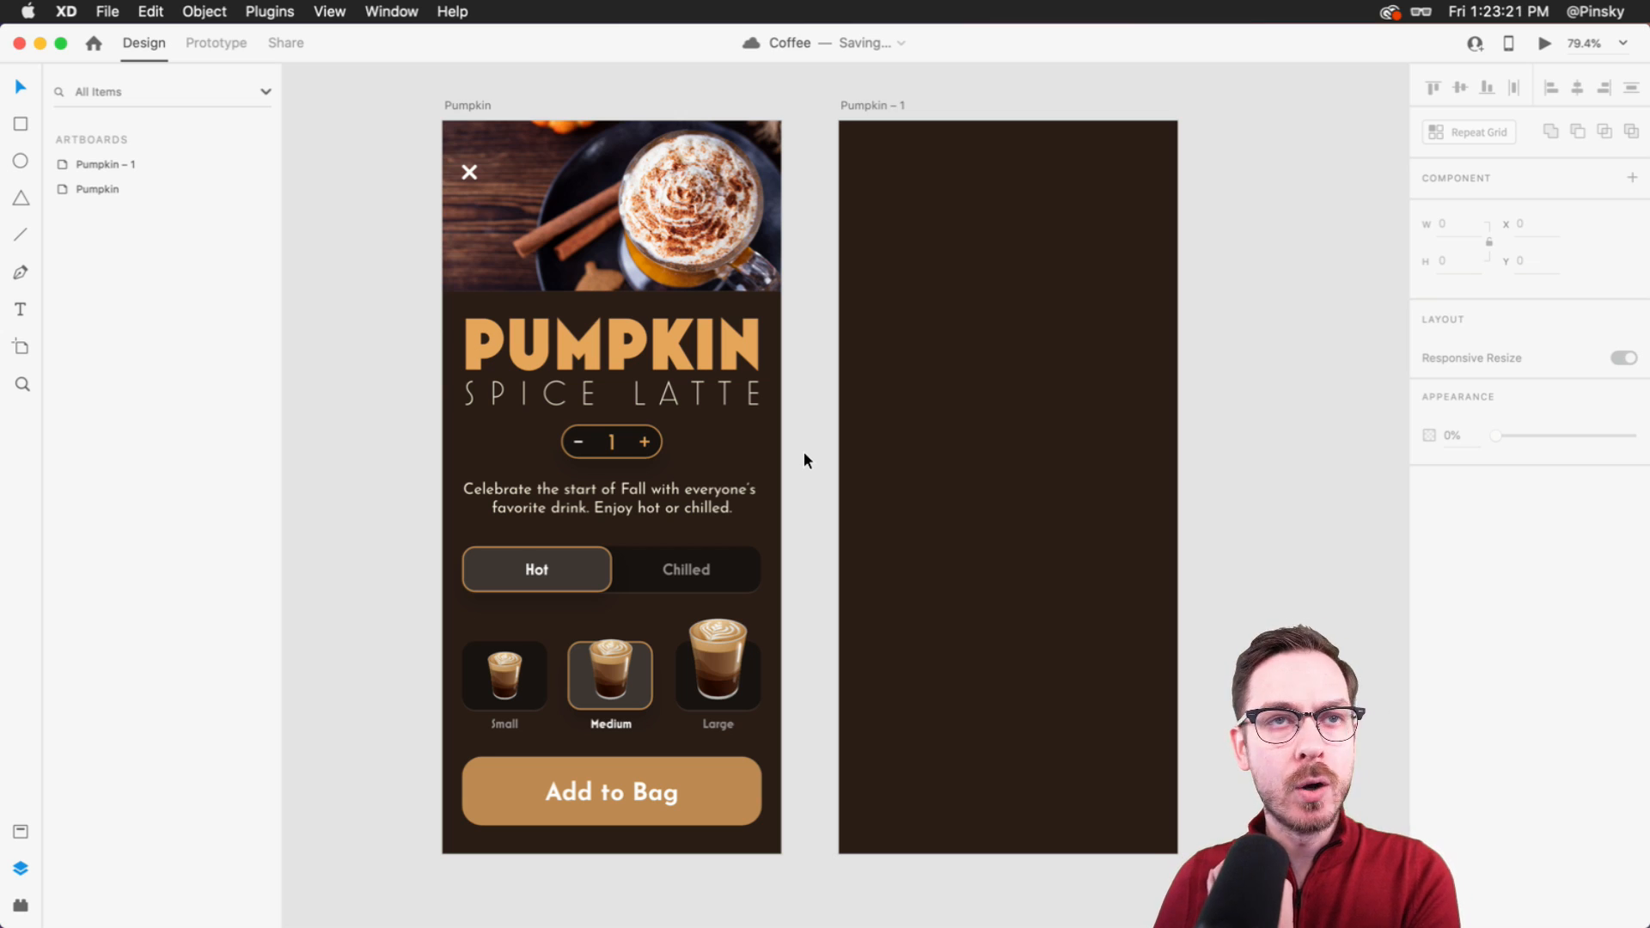
- Switch to Safari to examine the home screen layout in the coffee app reference image, and return to Adobe XD
scroll(804, 454, "right", 3)
scroll(805, 453, "down", 1)
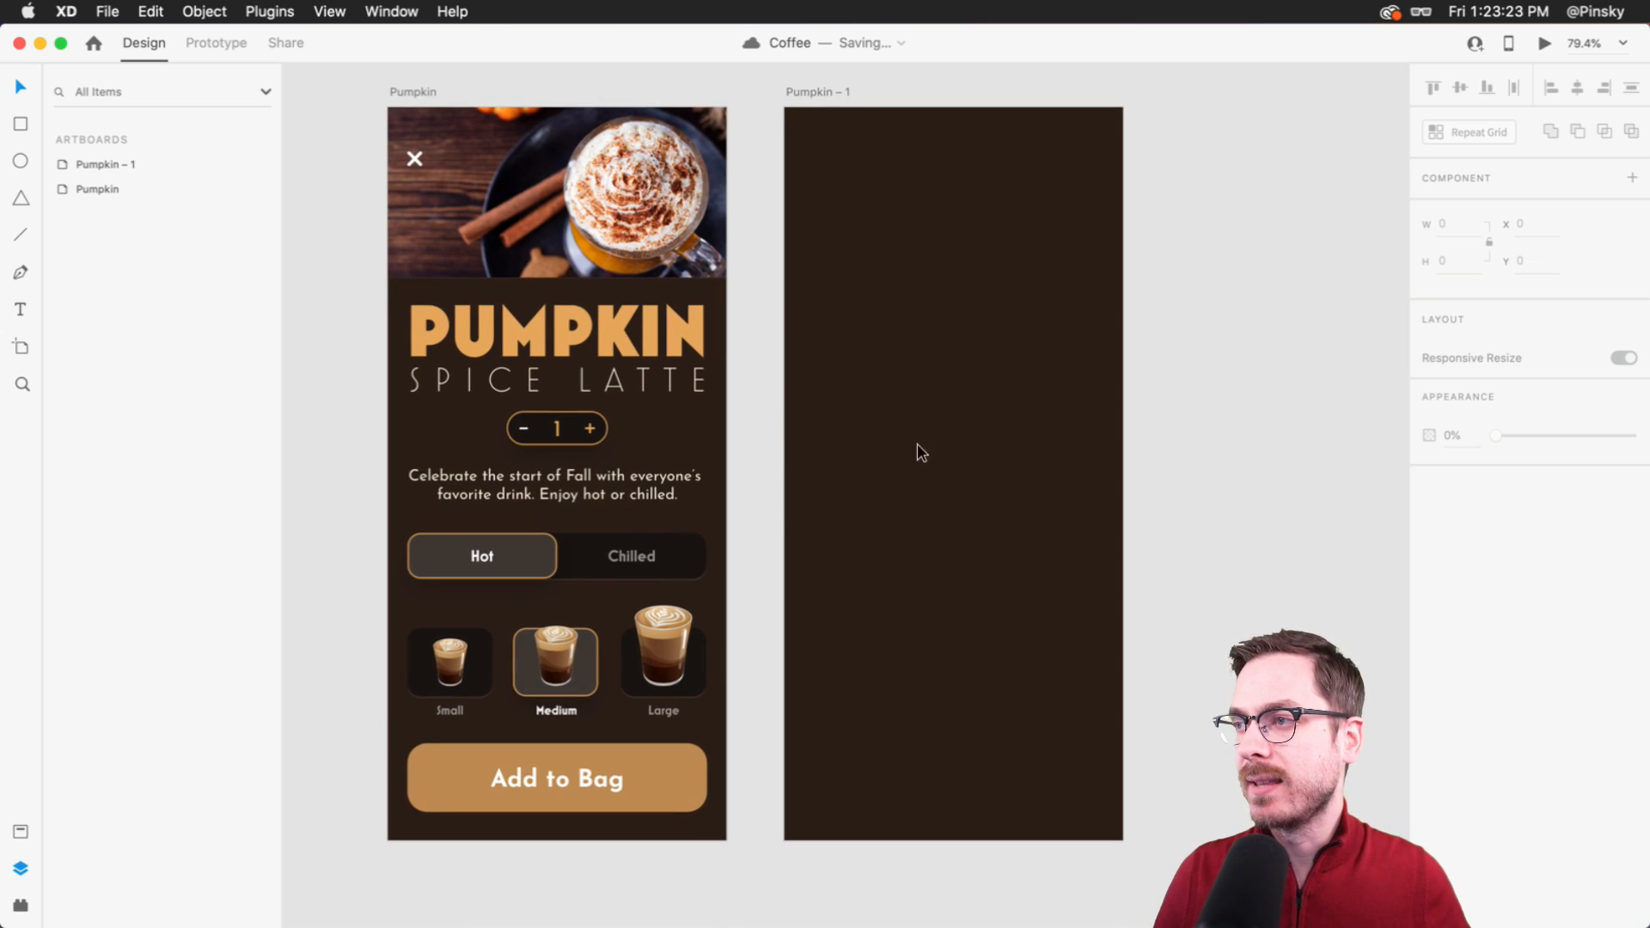
key("super+Tab")
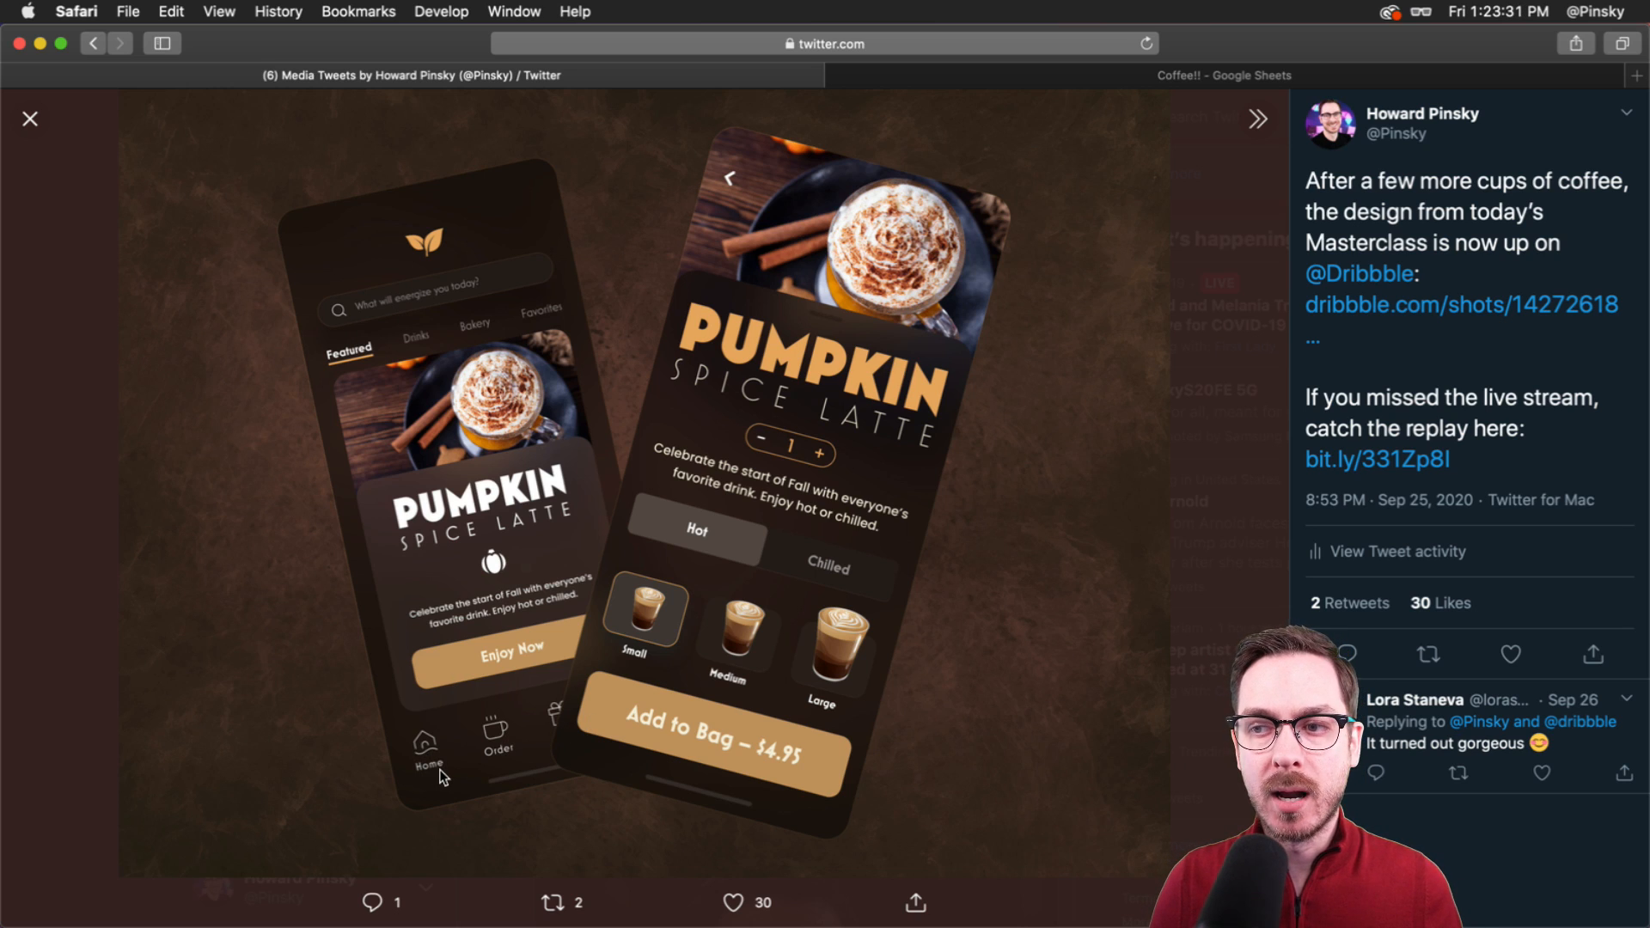
key("super+Tab")
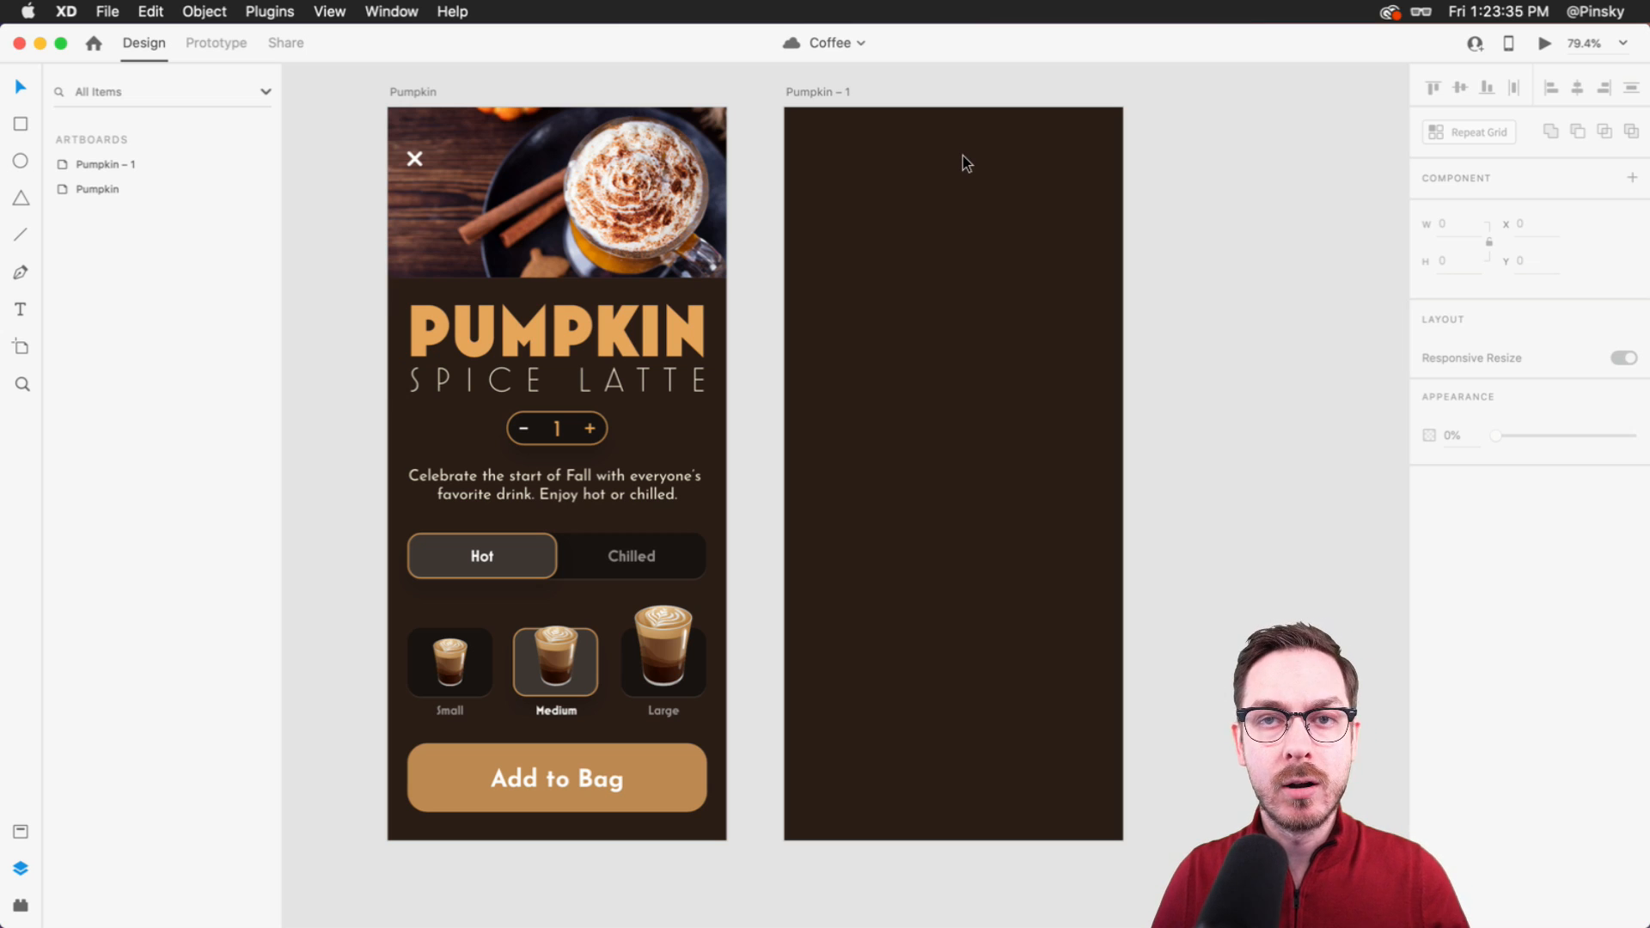
- Rename the duplicated Pumpkin – 1 artboard as Home
left_click(953, 188)
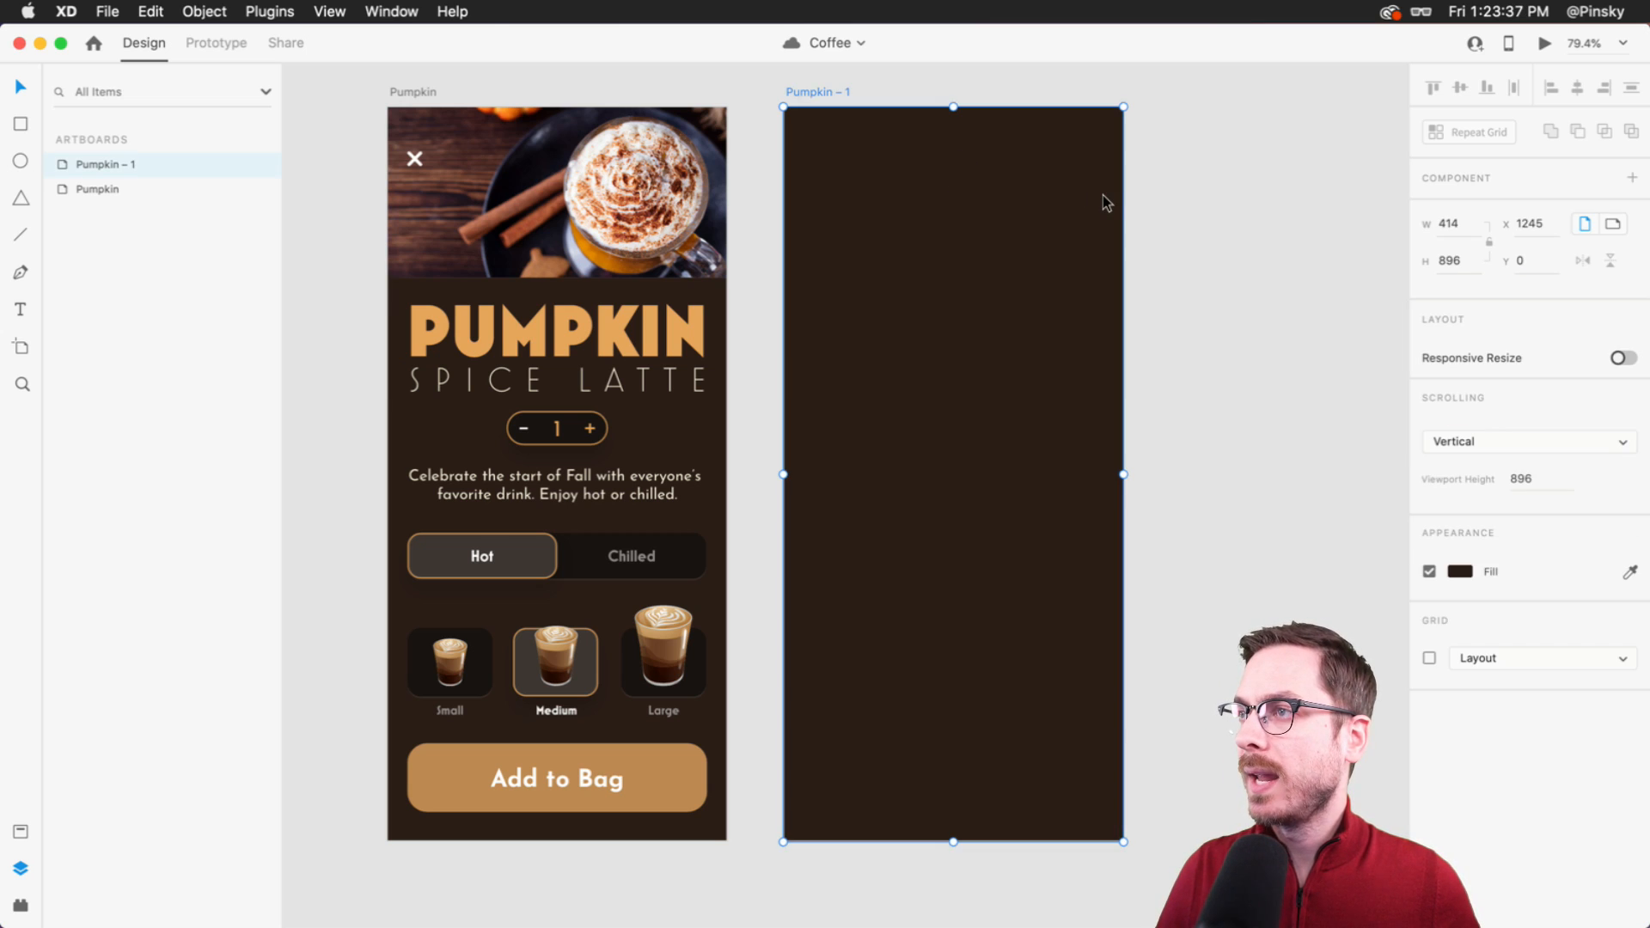
scroll(1102, 195, "up", 5)
double_click(642, 109)
type("Home")
key("Return")
scroll(825, 361, "right", 3)
scroll(825, 361, "down", 1)
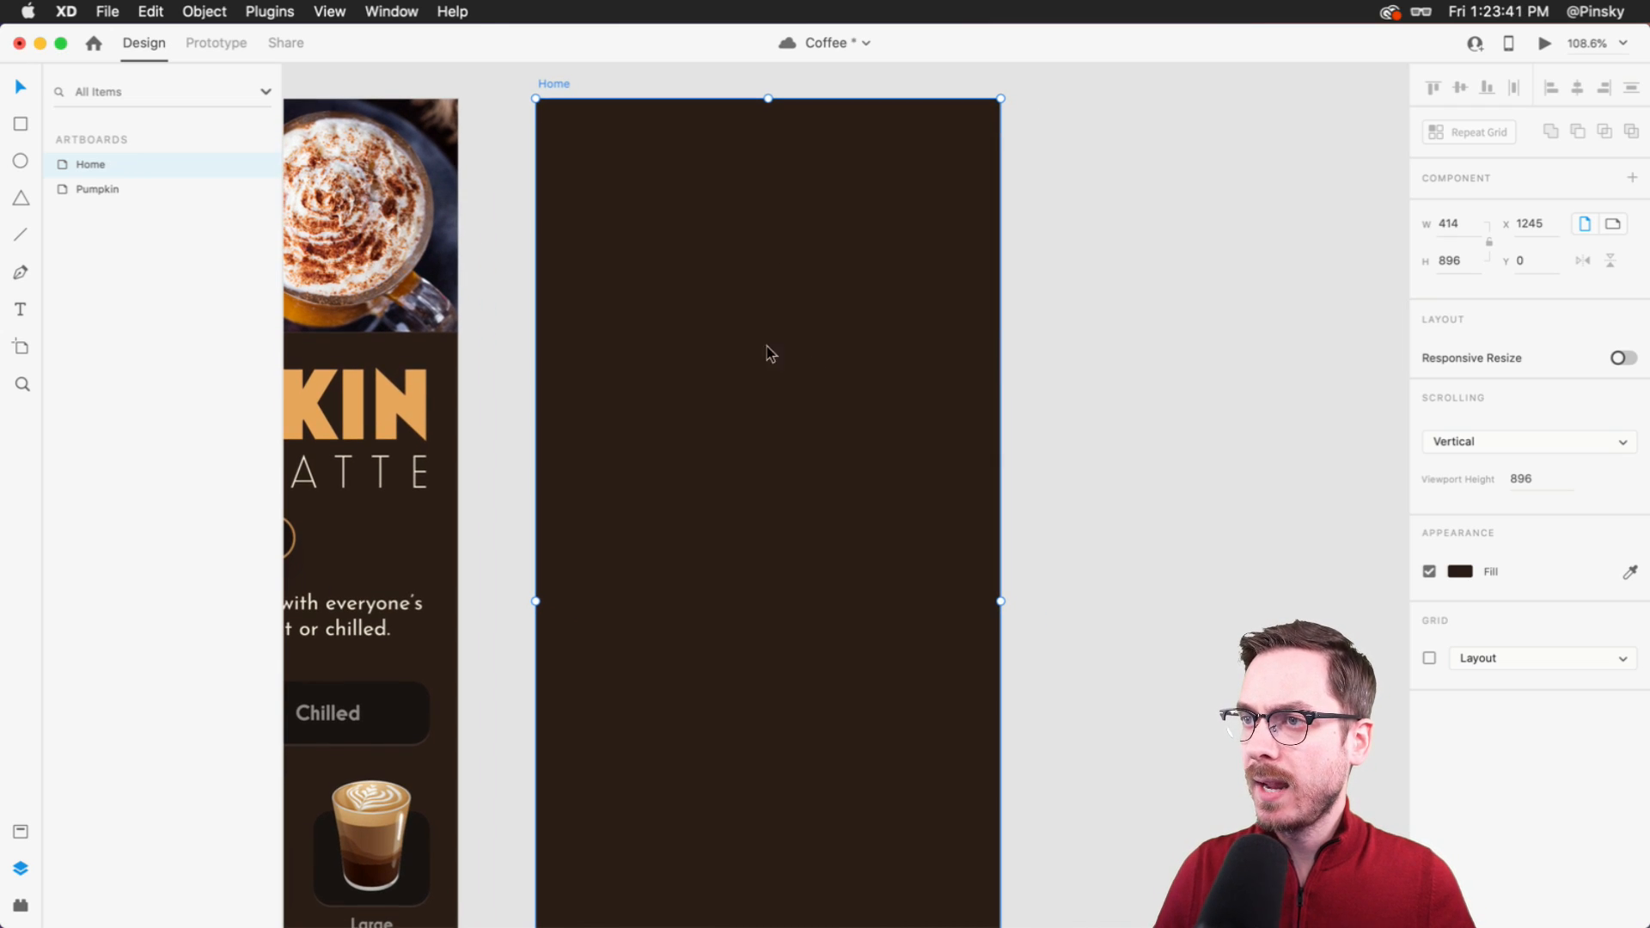
- Show the vertical margin guides on the Pumpkin and Home artboards
key("super+semicolon")
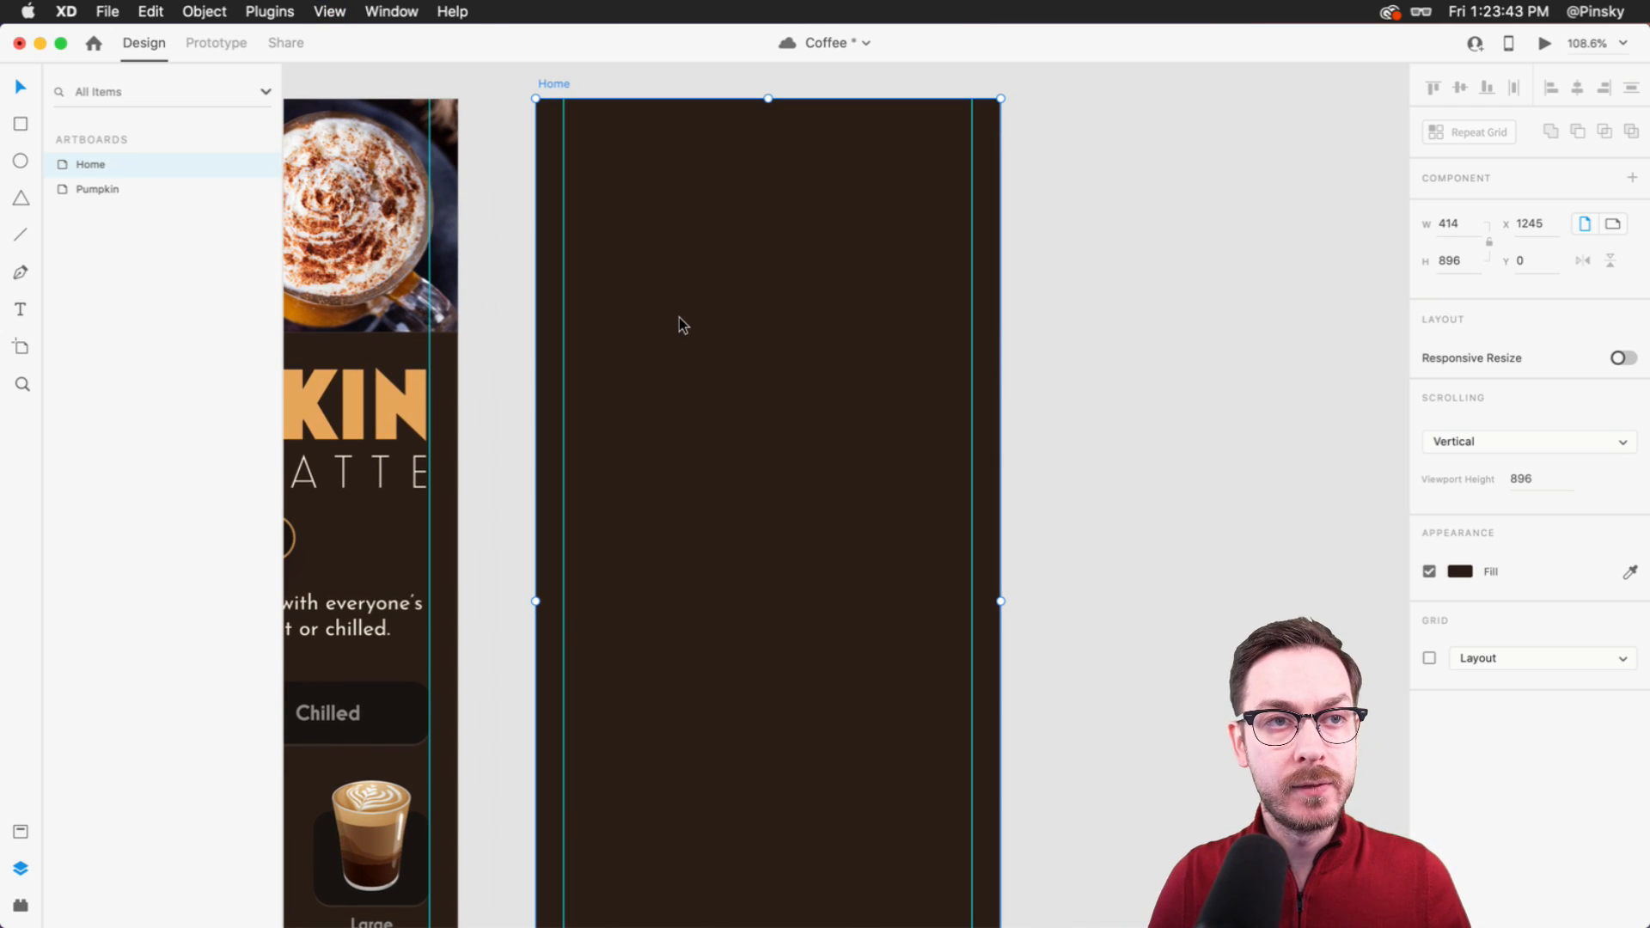
scroll(601, 378, "left", 5)
scroll(601, 378, "up", 1)
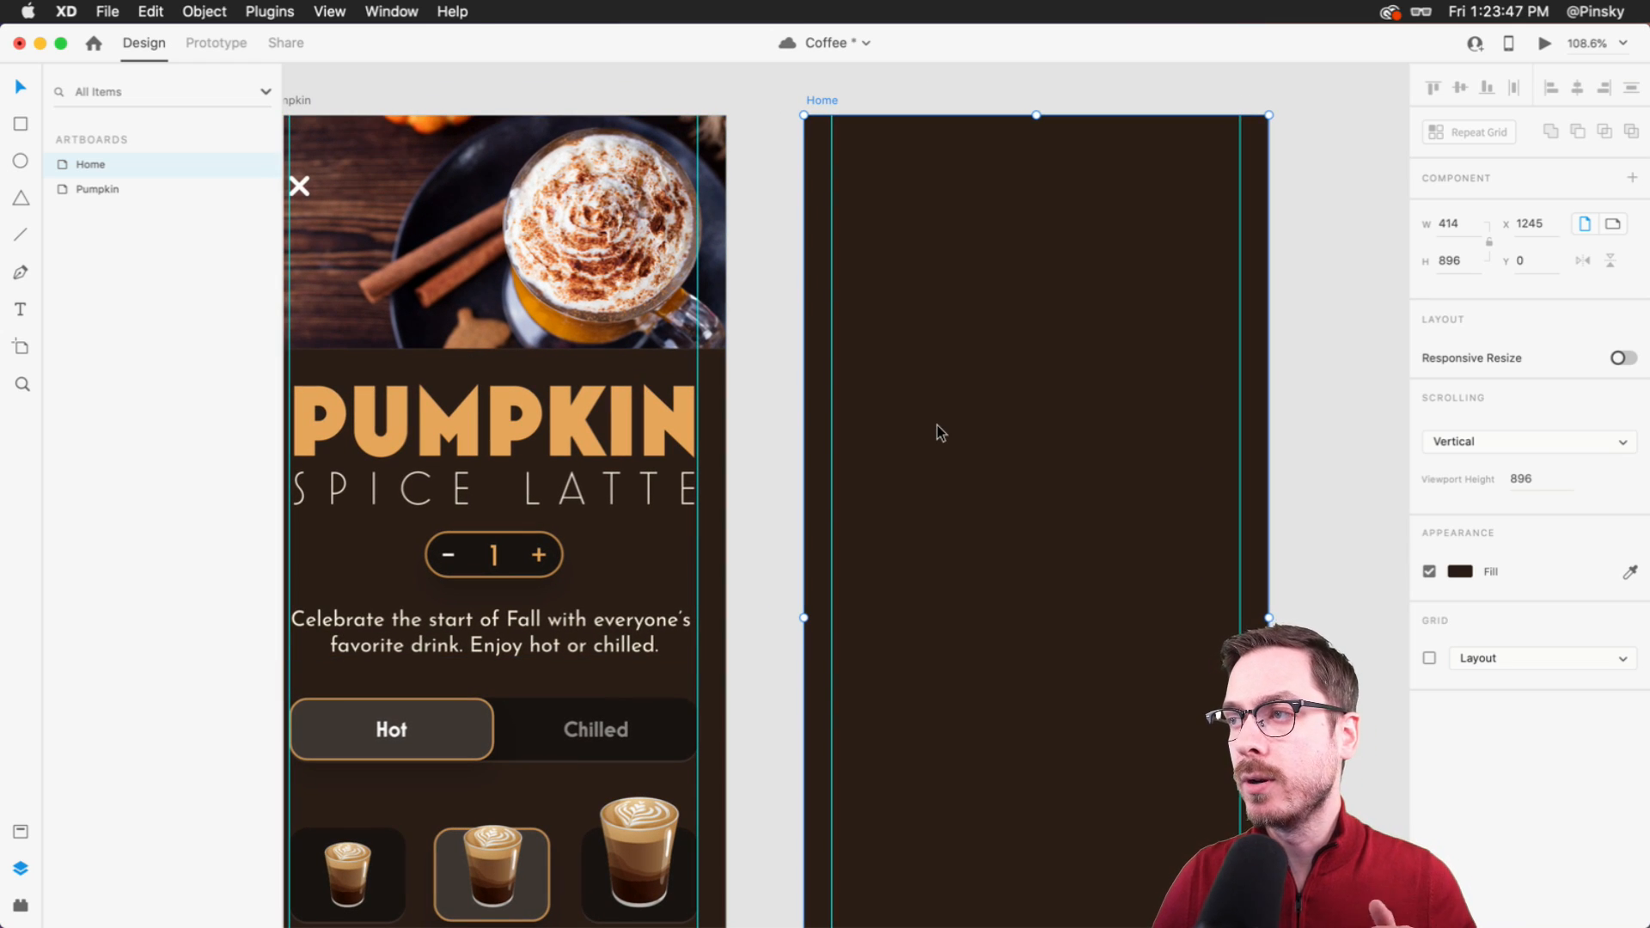
scroll(937, 425, "right", 2)
scroll(937, 425, "down", 1)
scroll(860, 310, "right", 1)
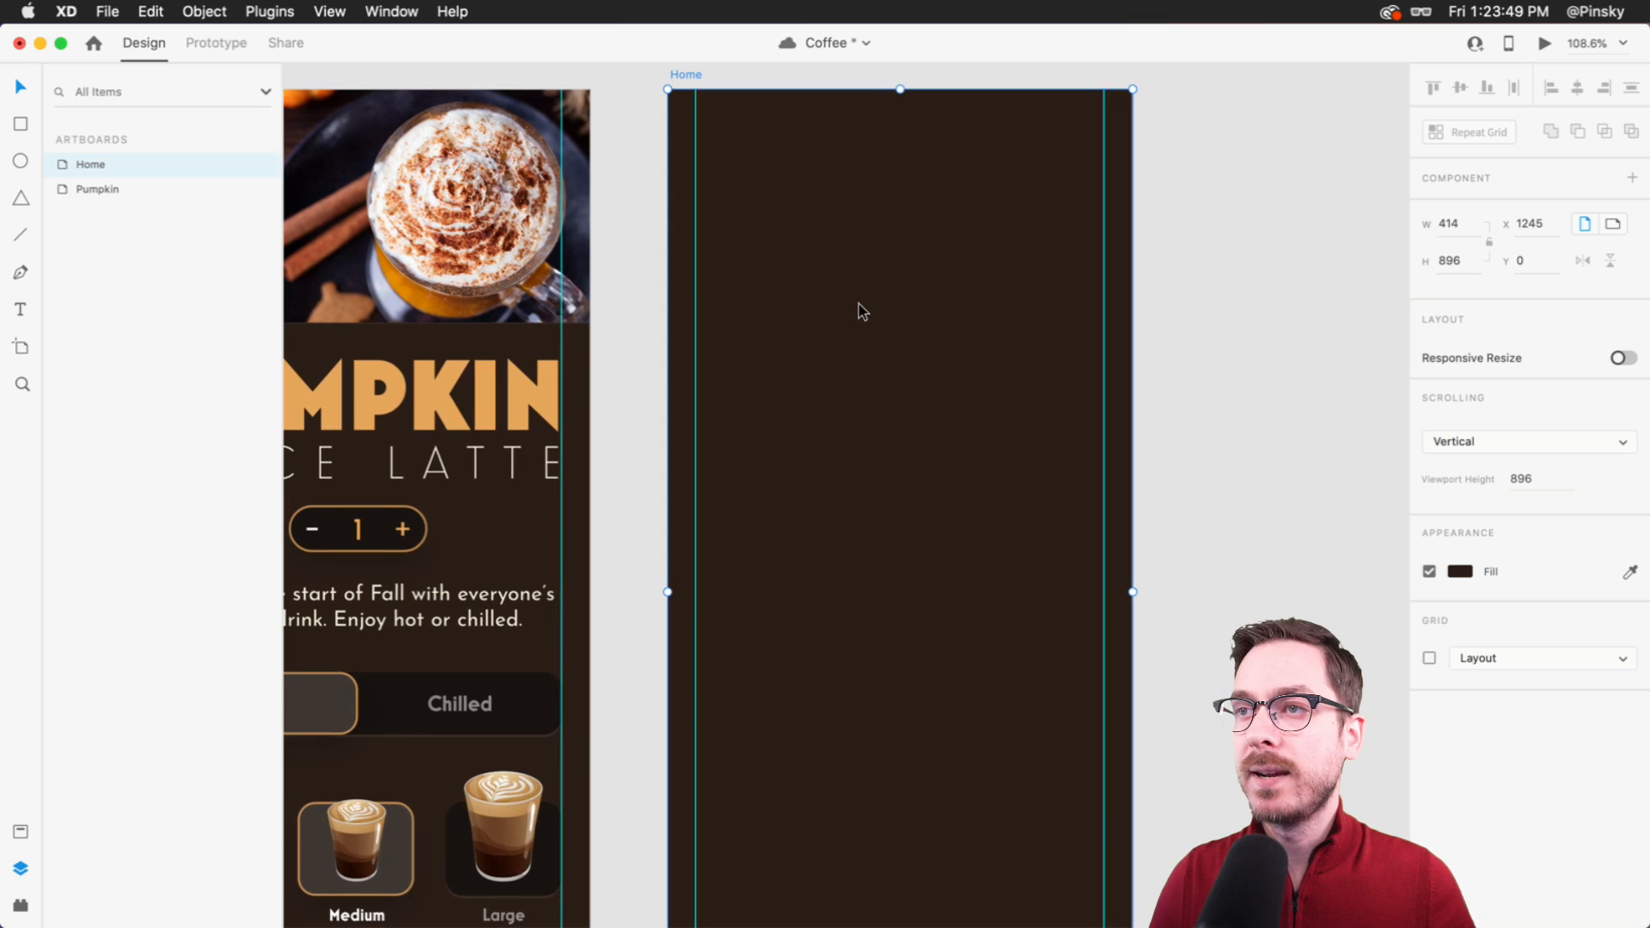
scroll(651, 296, "left", 4)
scroll(648, 291, "left", 1)
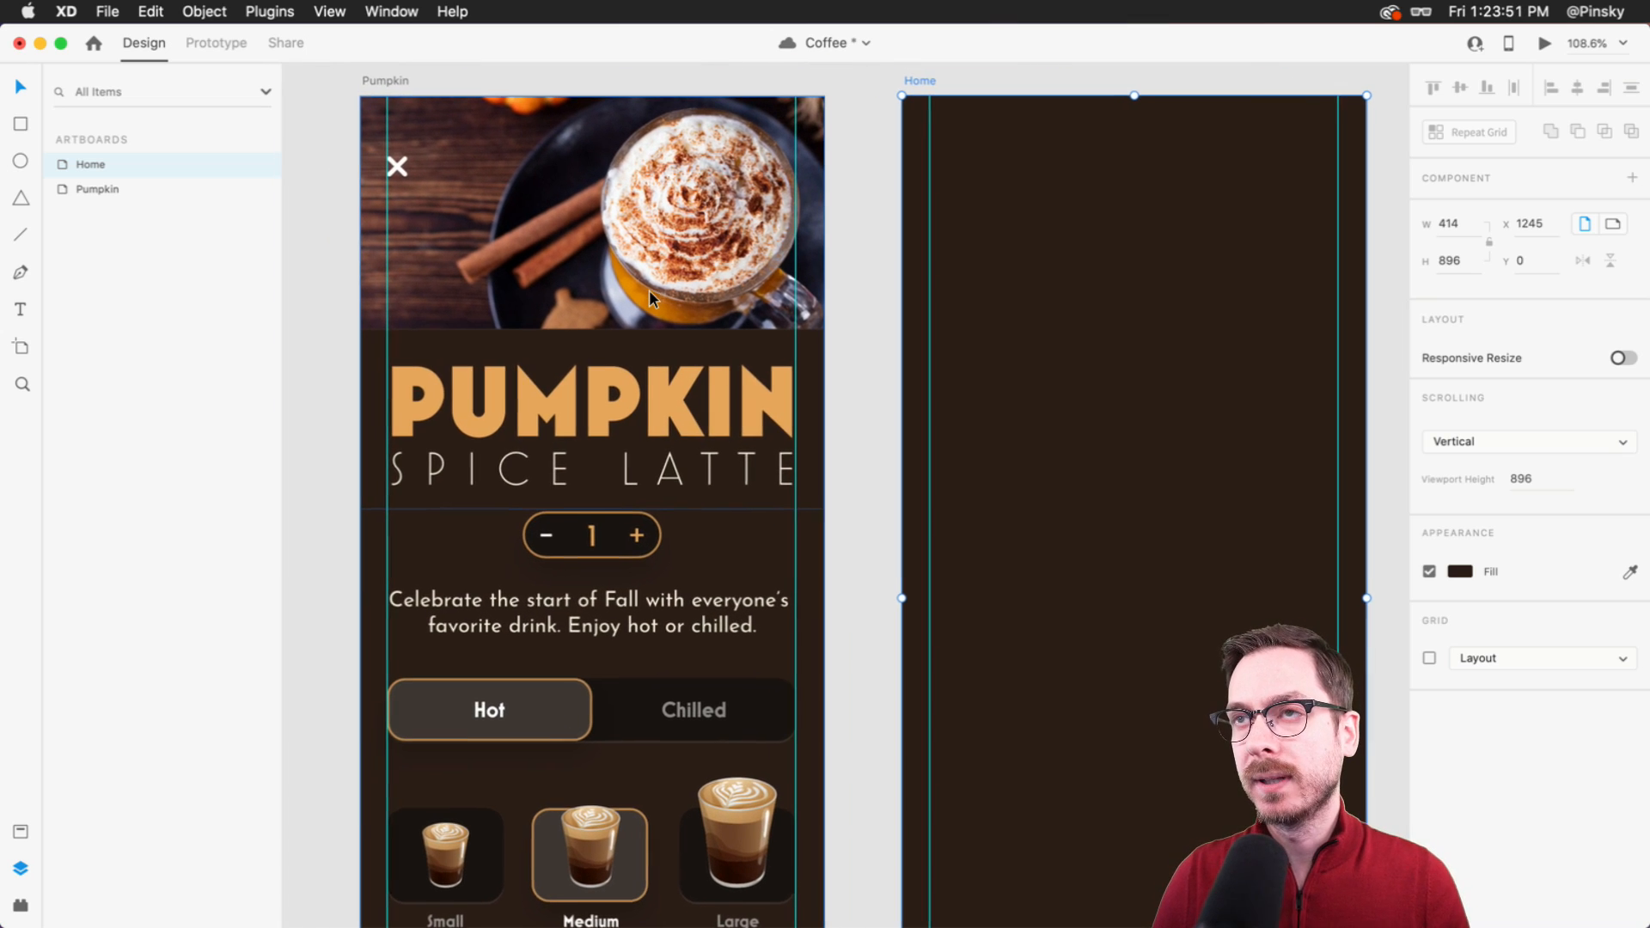
- Examine the guide commands available for the Pumpkin artboard, such as Copy Guides, without applying any of them
left_click(394, 79)
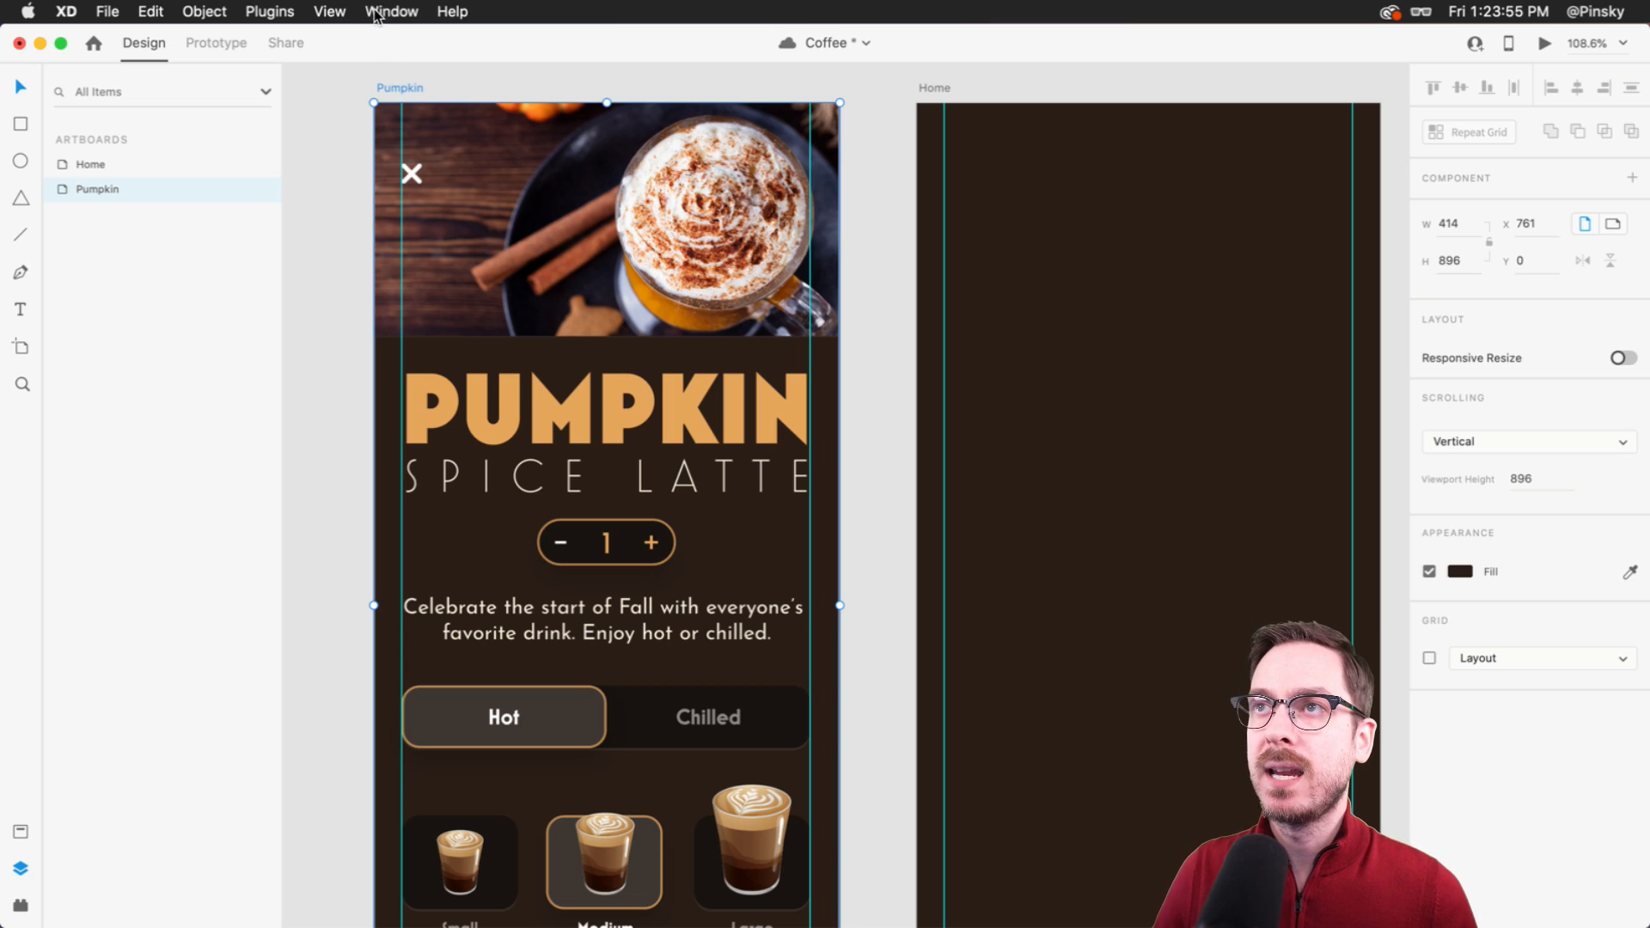
left_click(329, 9)
mouse_move(385, 301)
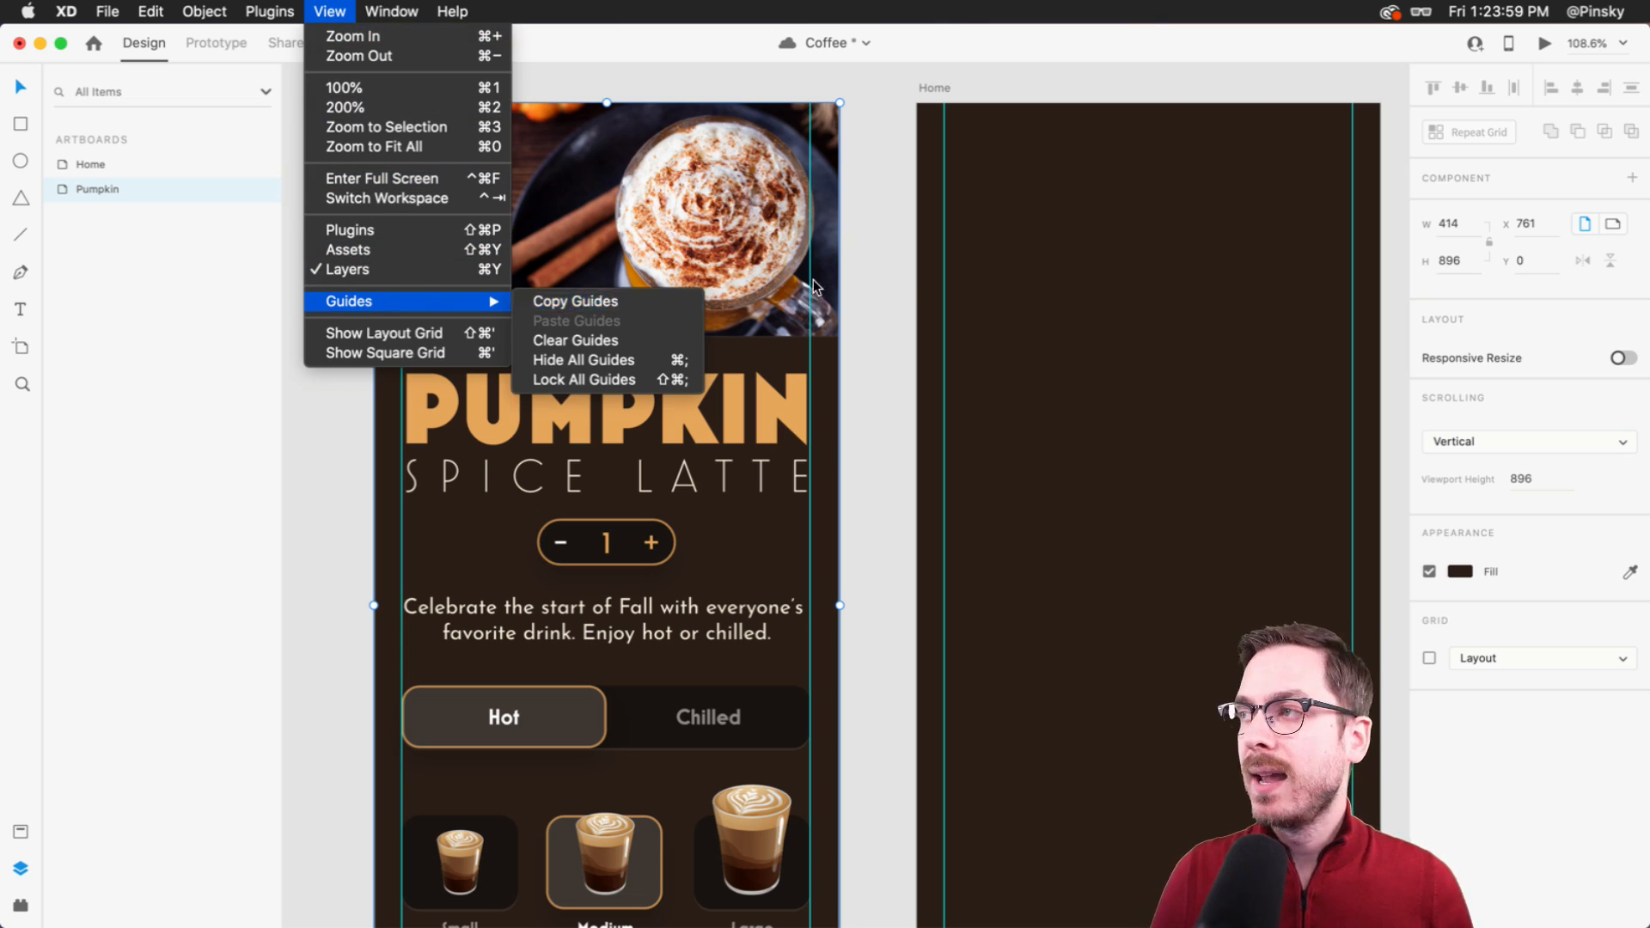
left_click(1092, 266)
scroll(1090, 263, "right", 5)
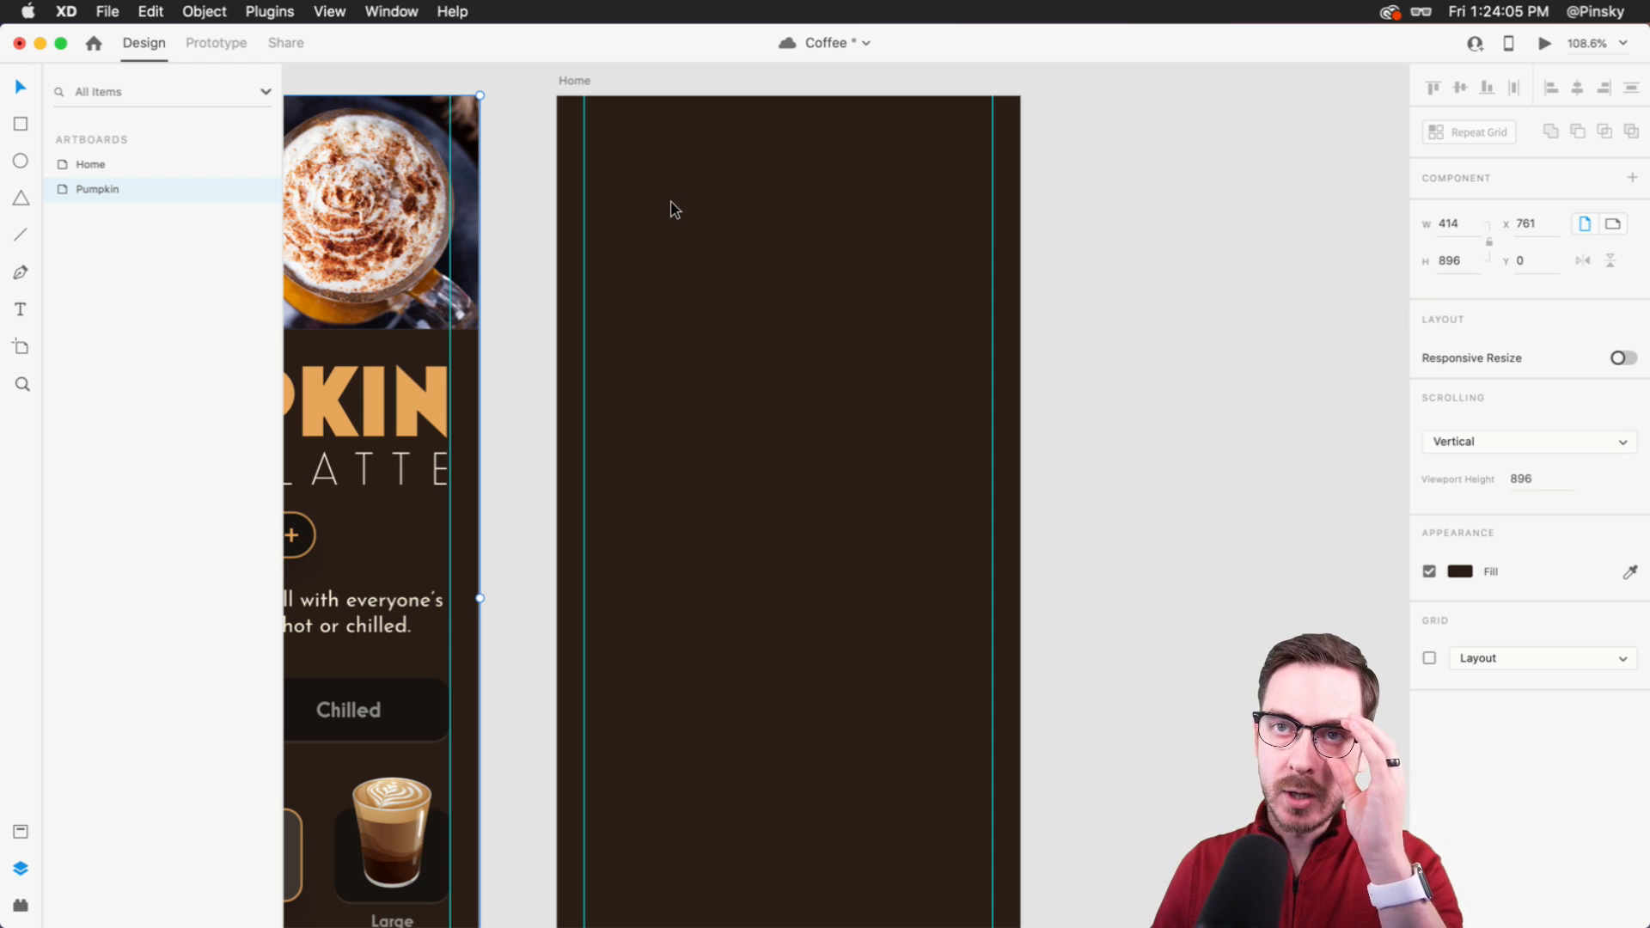
- Draw a borderless 365 × 57 rectangle between Home's guides with 29 corner radius, and check it against the Safari reference image
left_click(22, 131)
left_click_drag(586, 220, 993, 282)
scroll(978, 187, "up", 5)
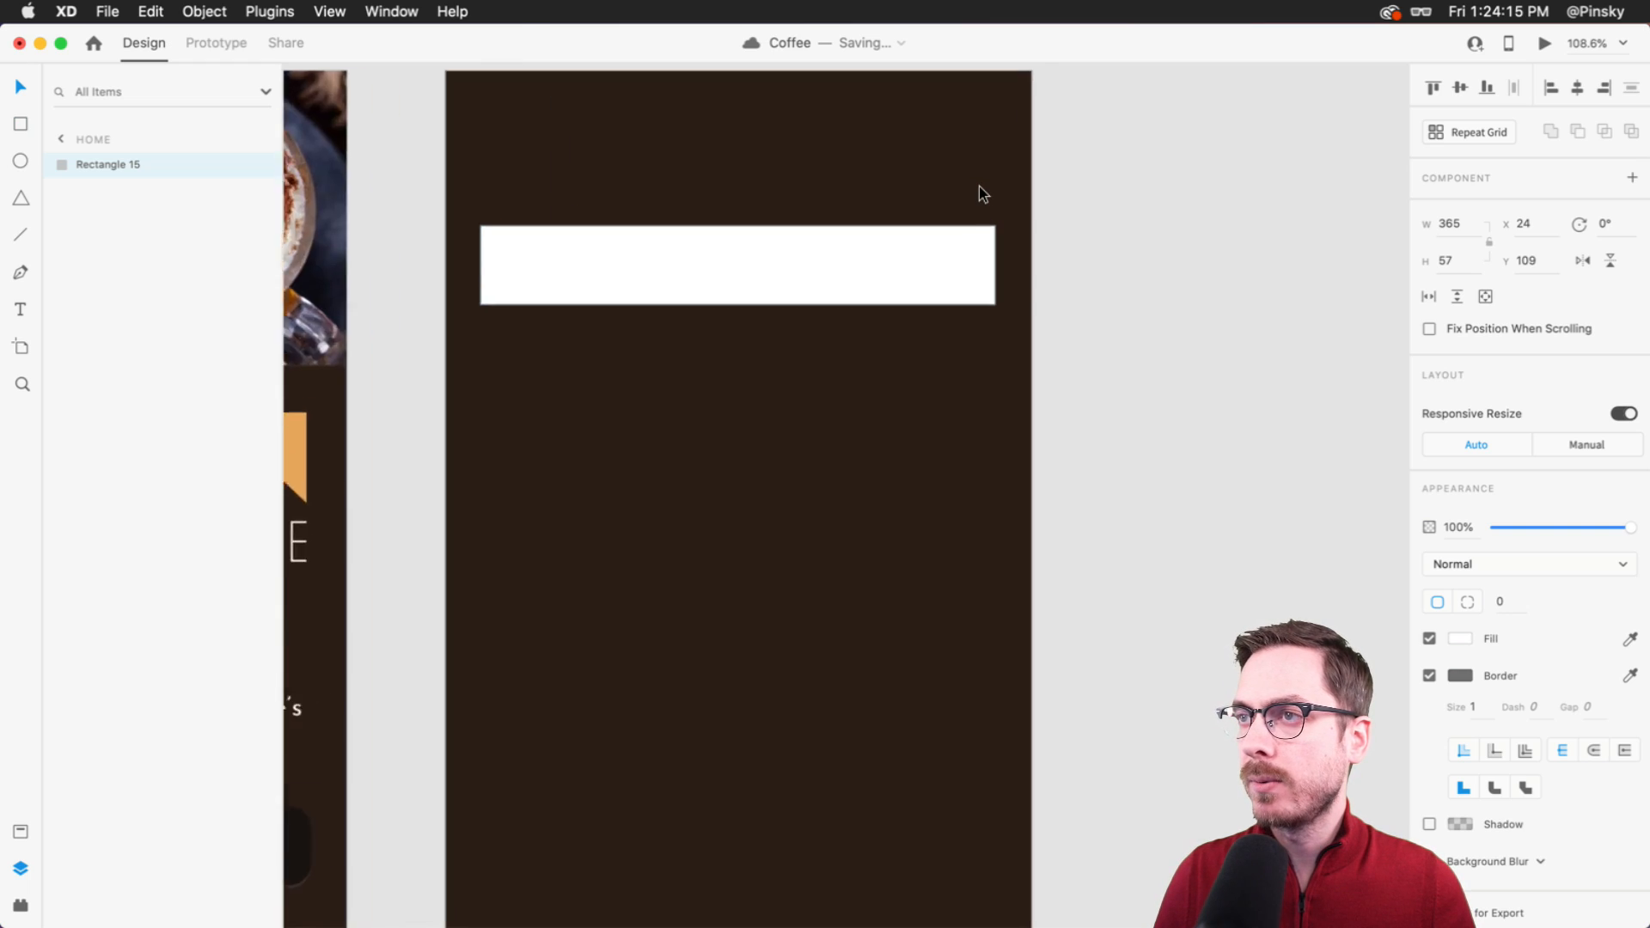
left_click_drag(1008, 311, 949, 253)
scroll(949, 253, "left", 2)
left_click(1429, 675)
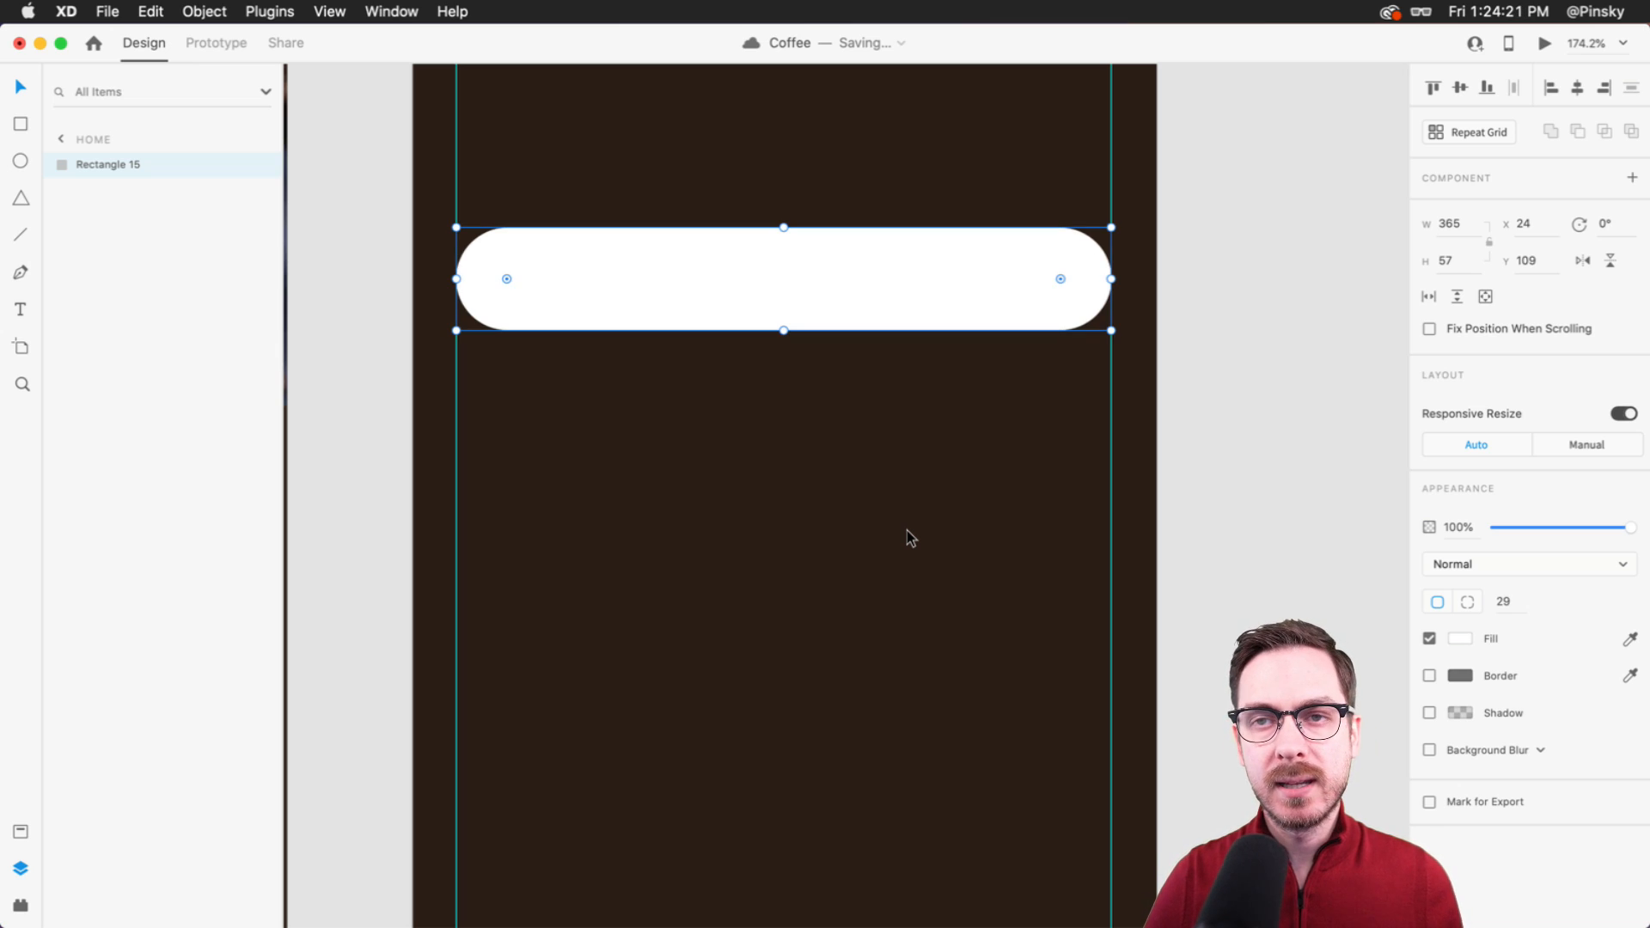
key("super+Tab")
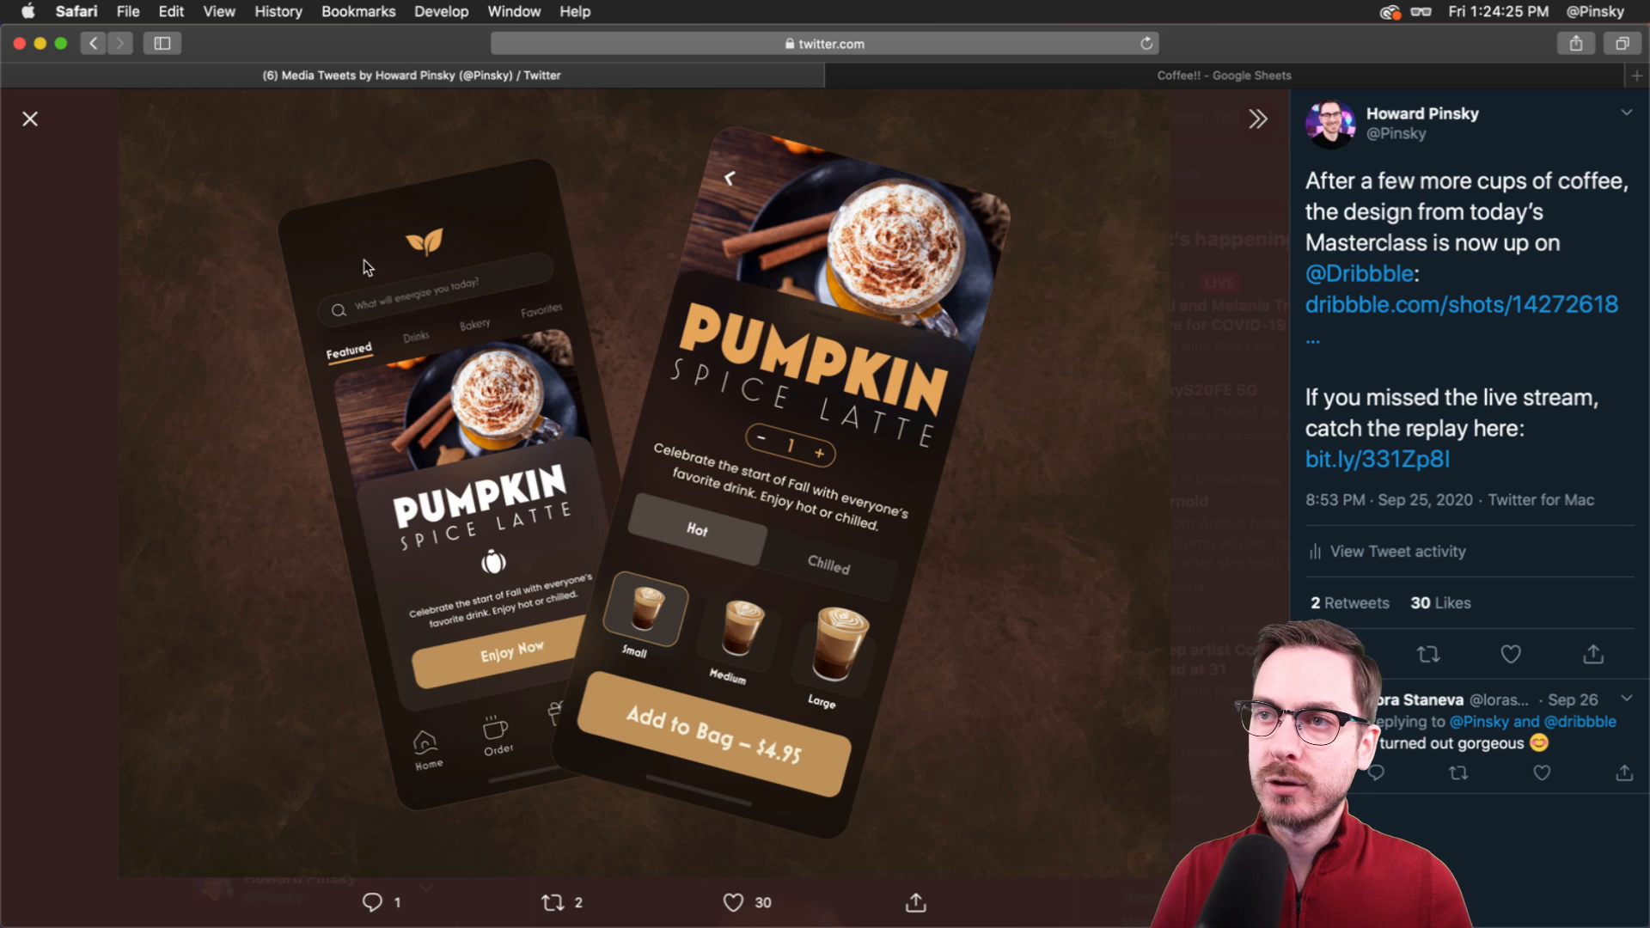
key("super+Tab")
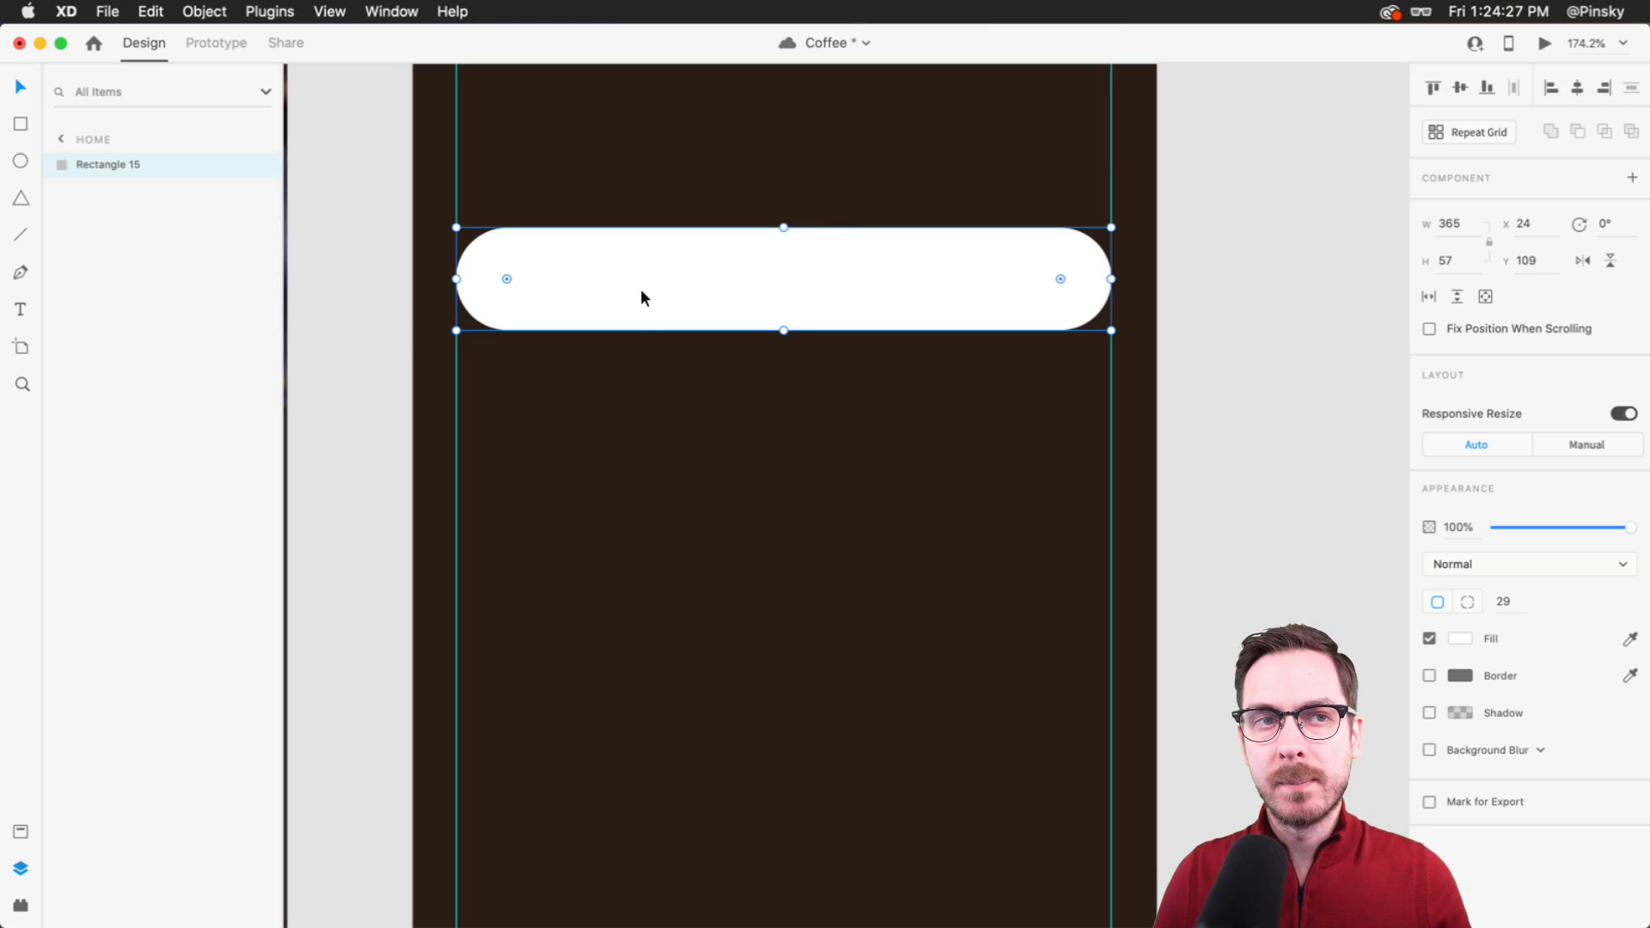
- Paste the Hot button's appearance onto the white search bar on Home, and set its corner radius back to 29
key("super+0")
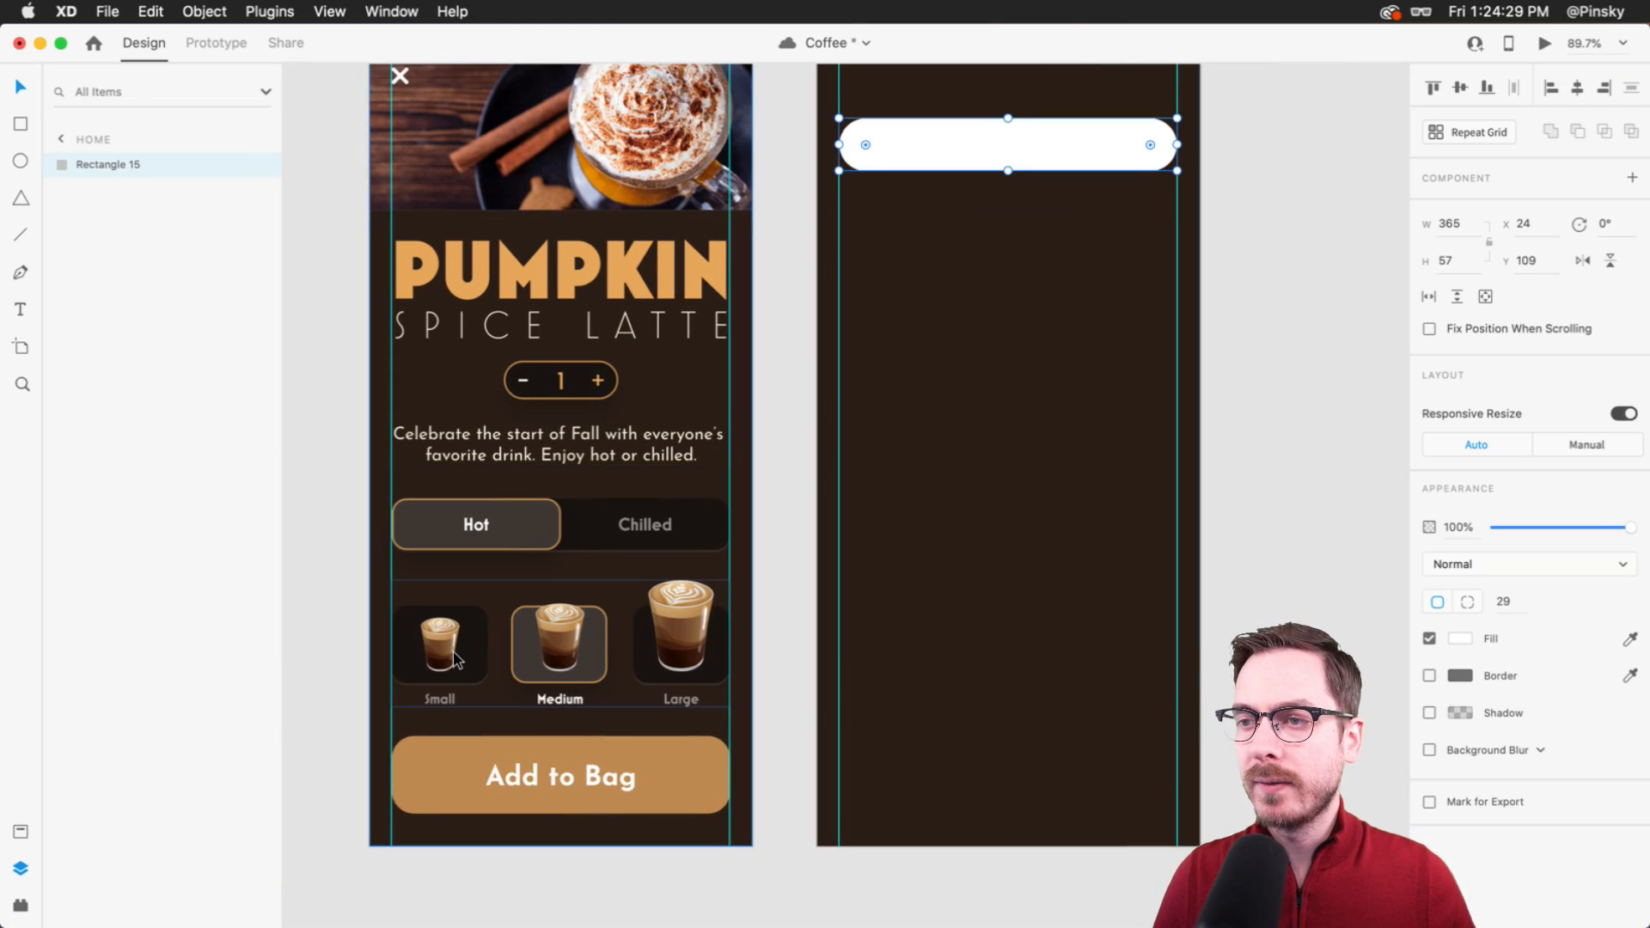
scroll(456, 662, "up", 5)
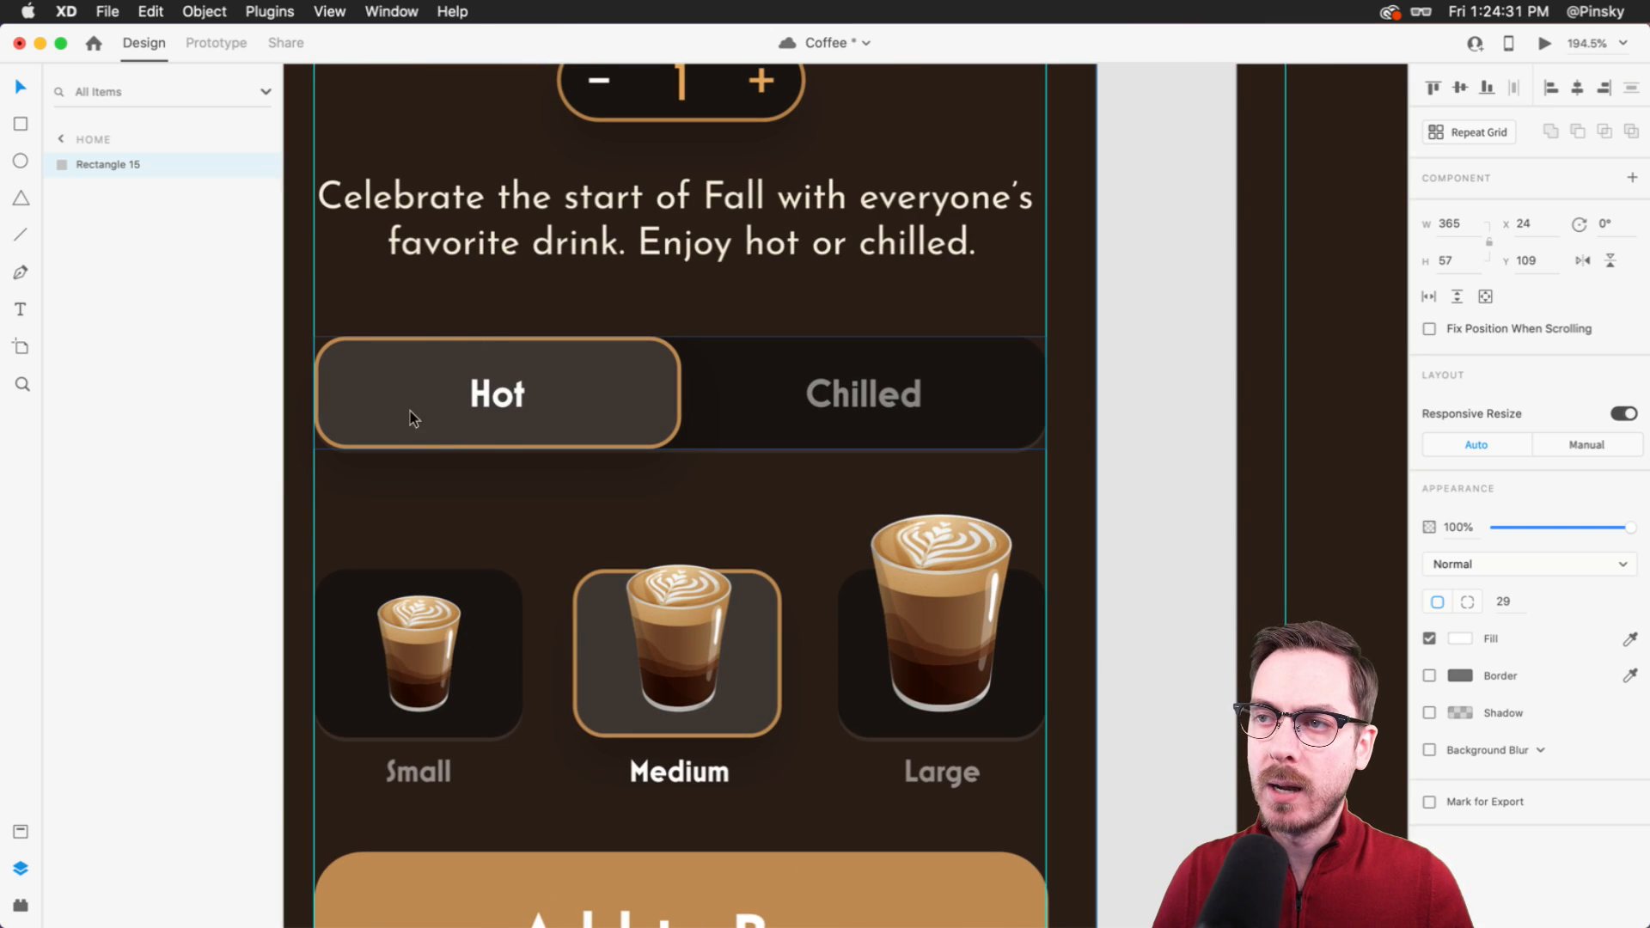
double_click(630, 378)
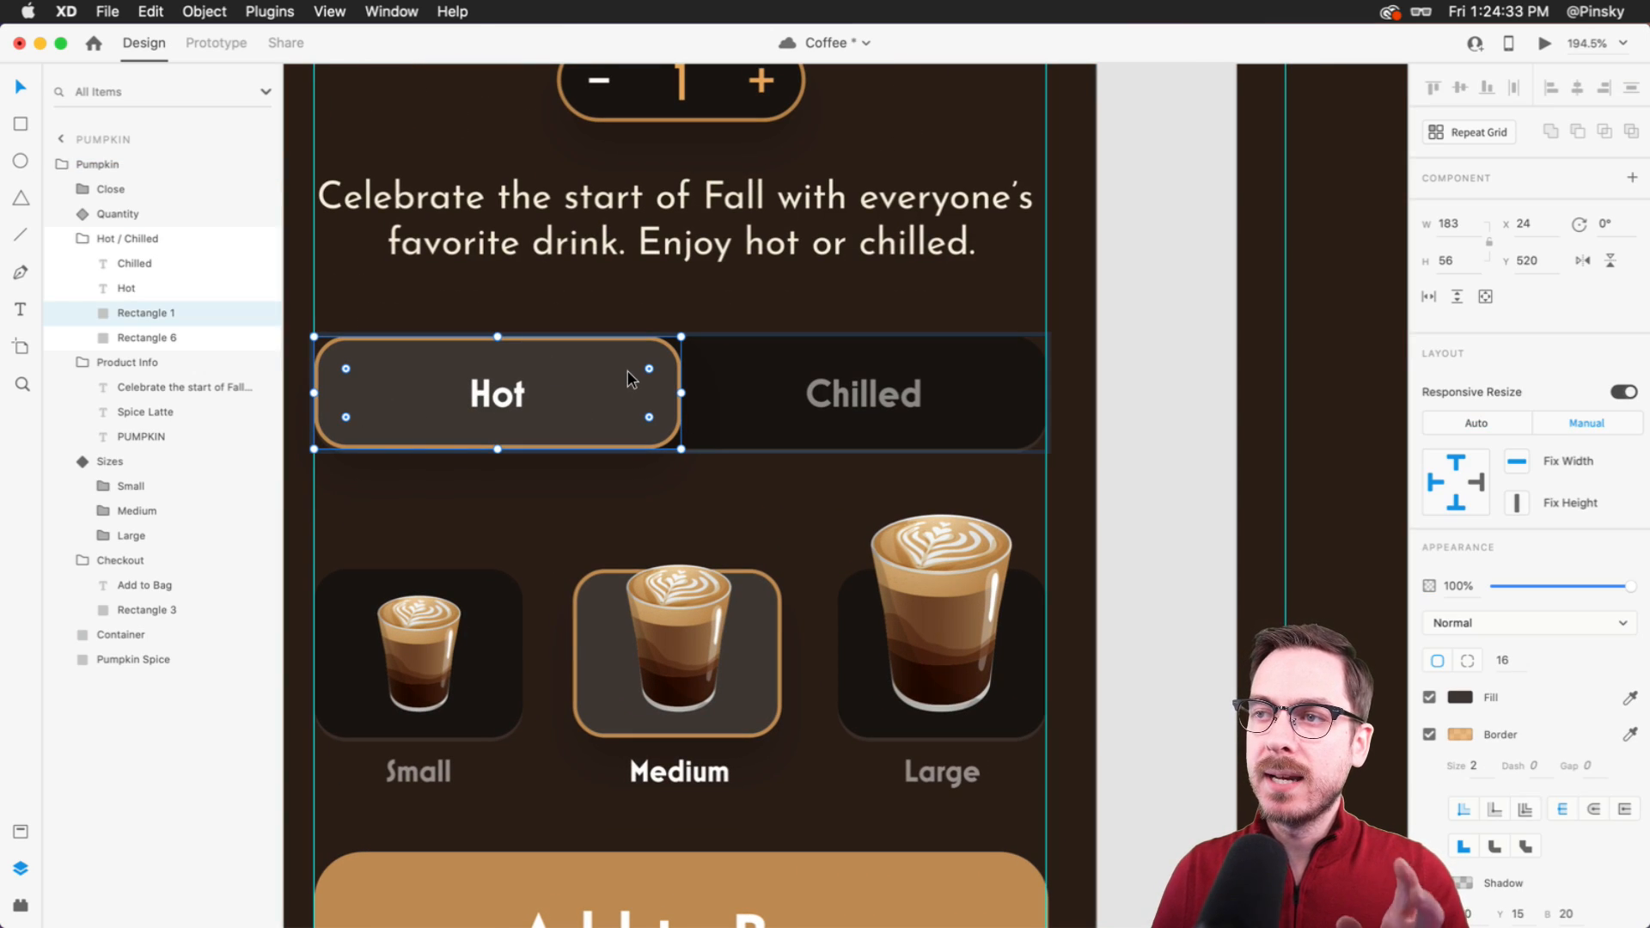
scroll(935, 372, "right", 10)
scroll(936, 371, "down", 8)
scroll(936, 371, "up", 2)
scroll(936, 371, "left", 2)
left_click(685, 191)
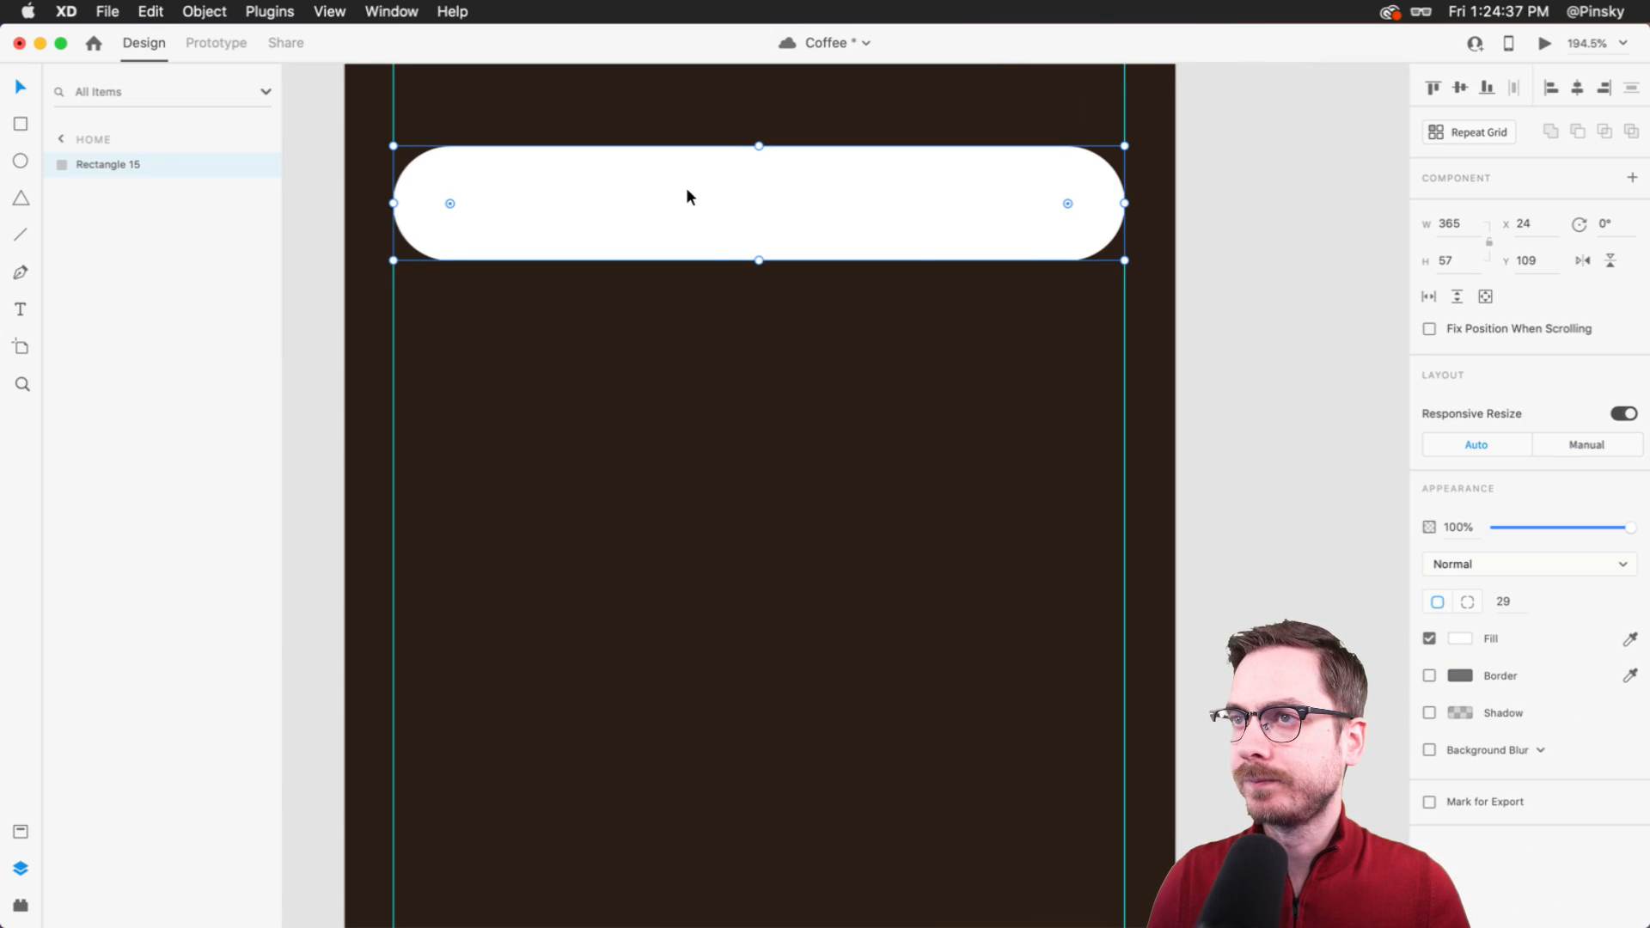
right_click(686, 188)
left_click(810, 284)
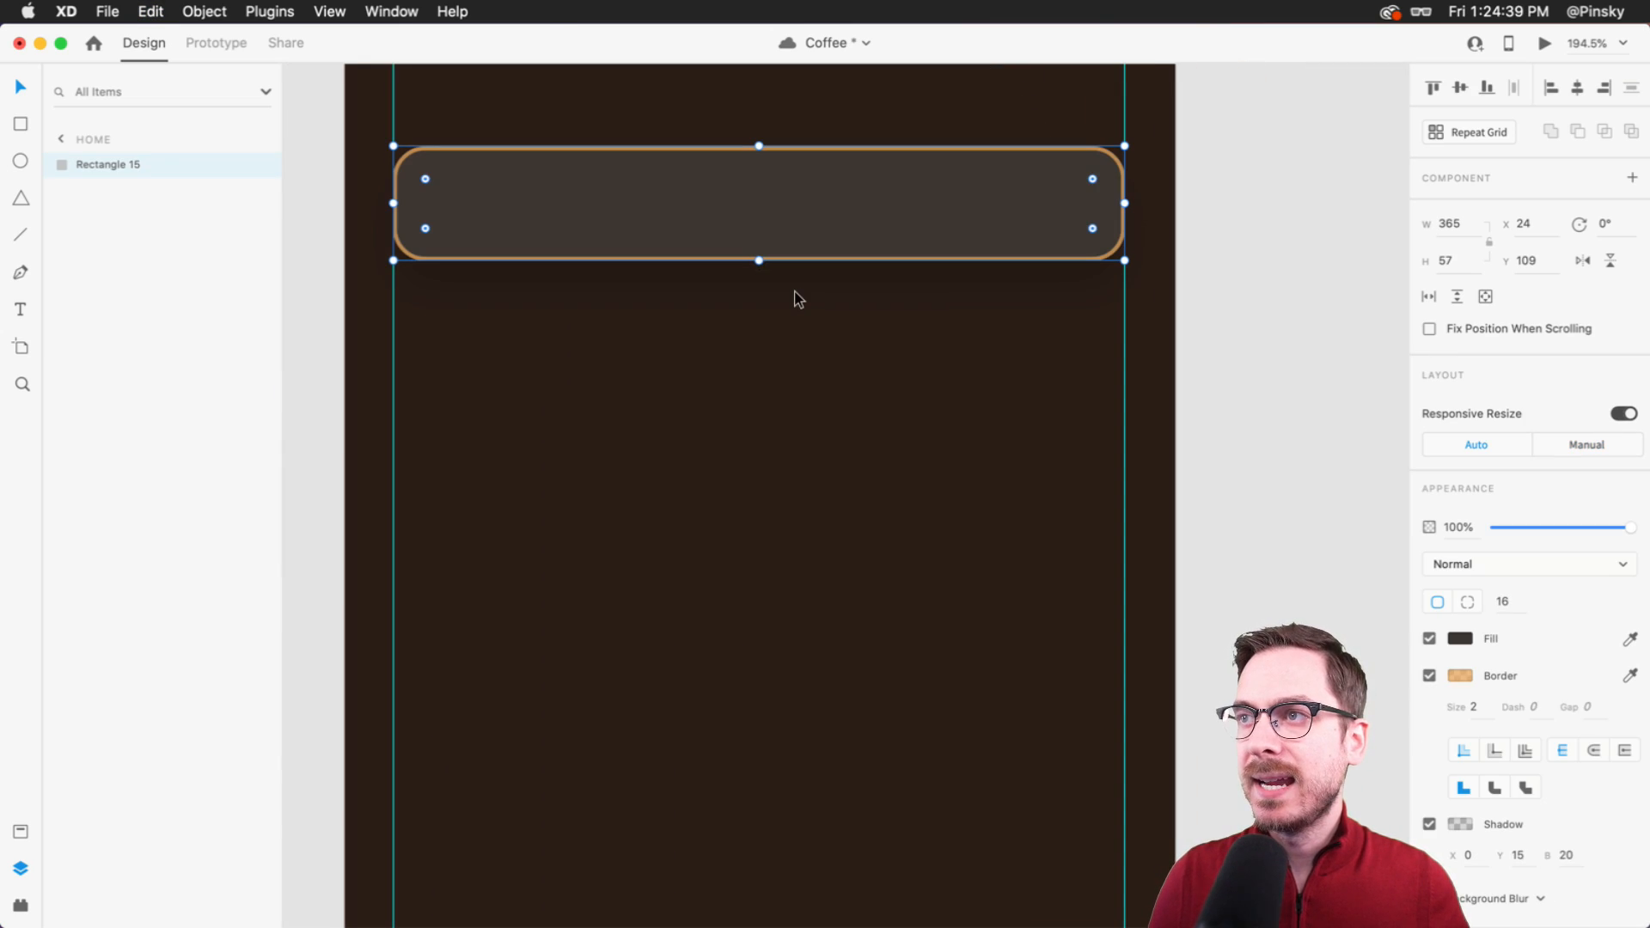
left_click_drag(1093, 221, 1008, 172)
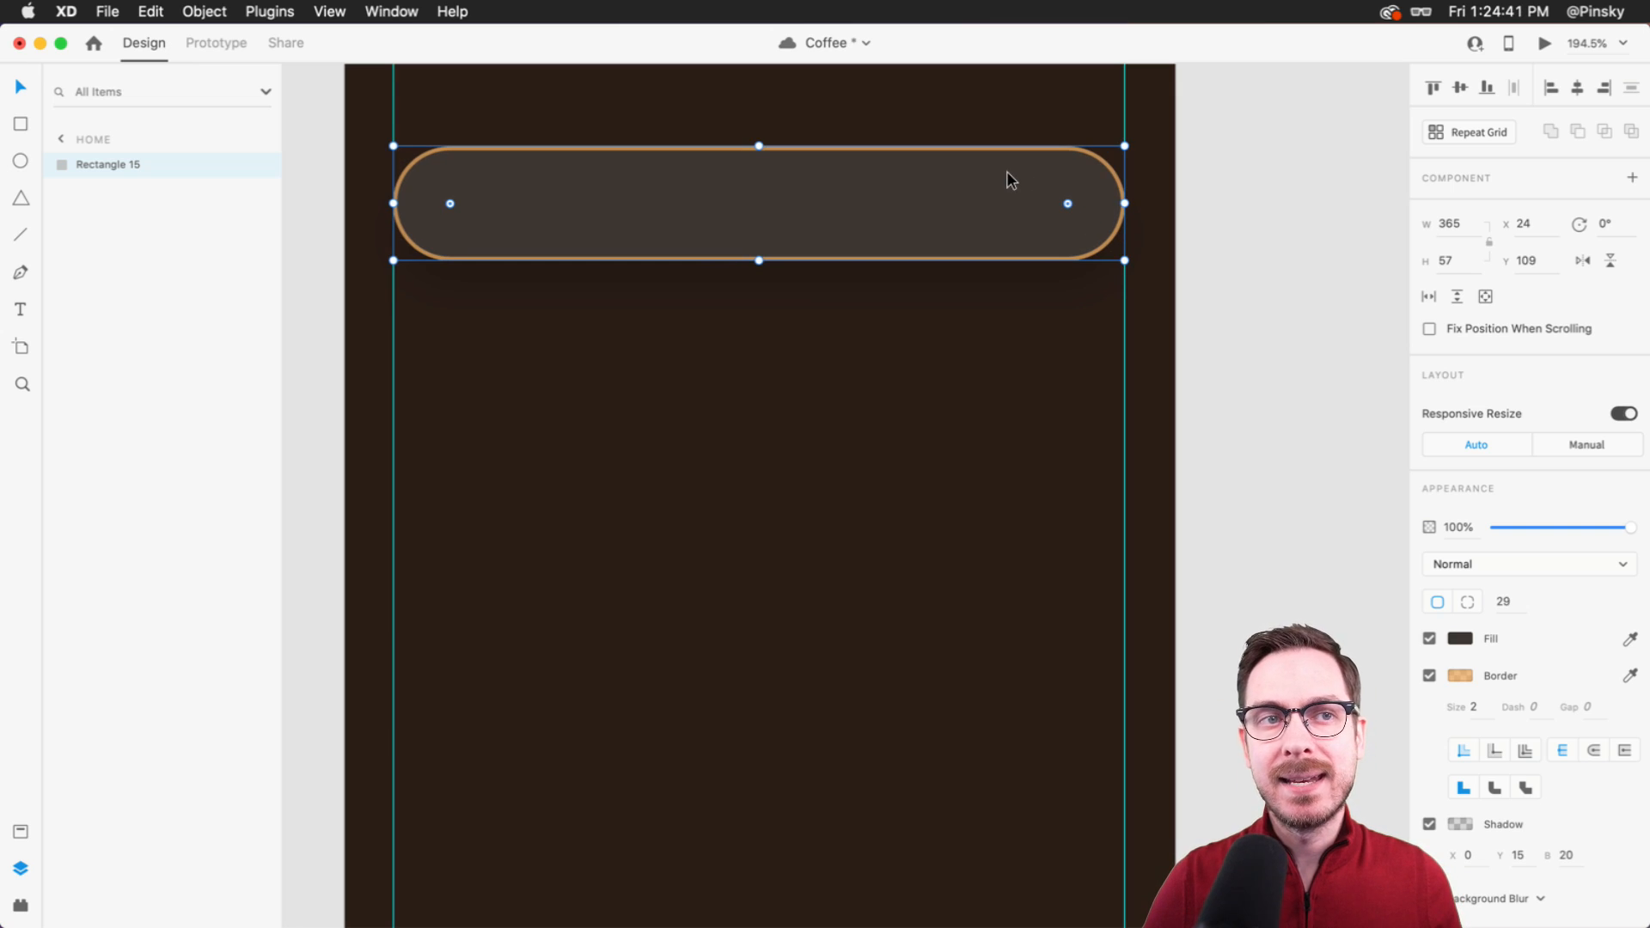
- Preview the Home screen with the styled search bar, save the document and close the preview
key("super+Return")
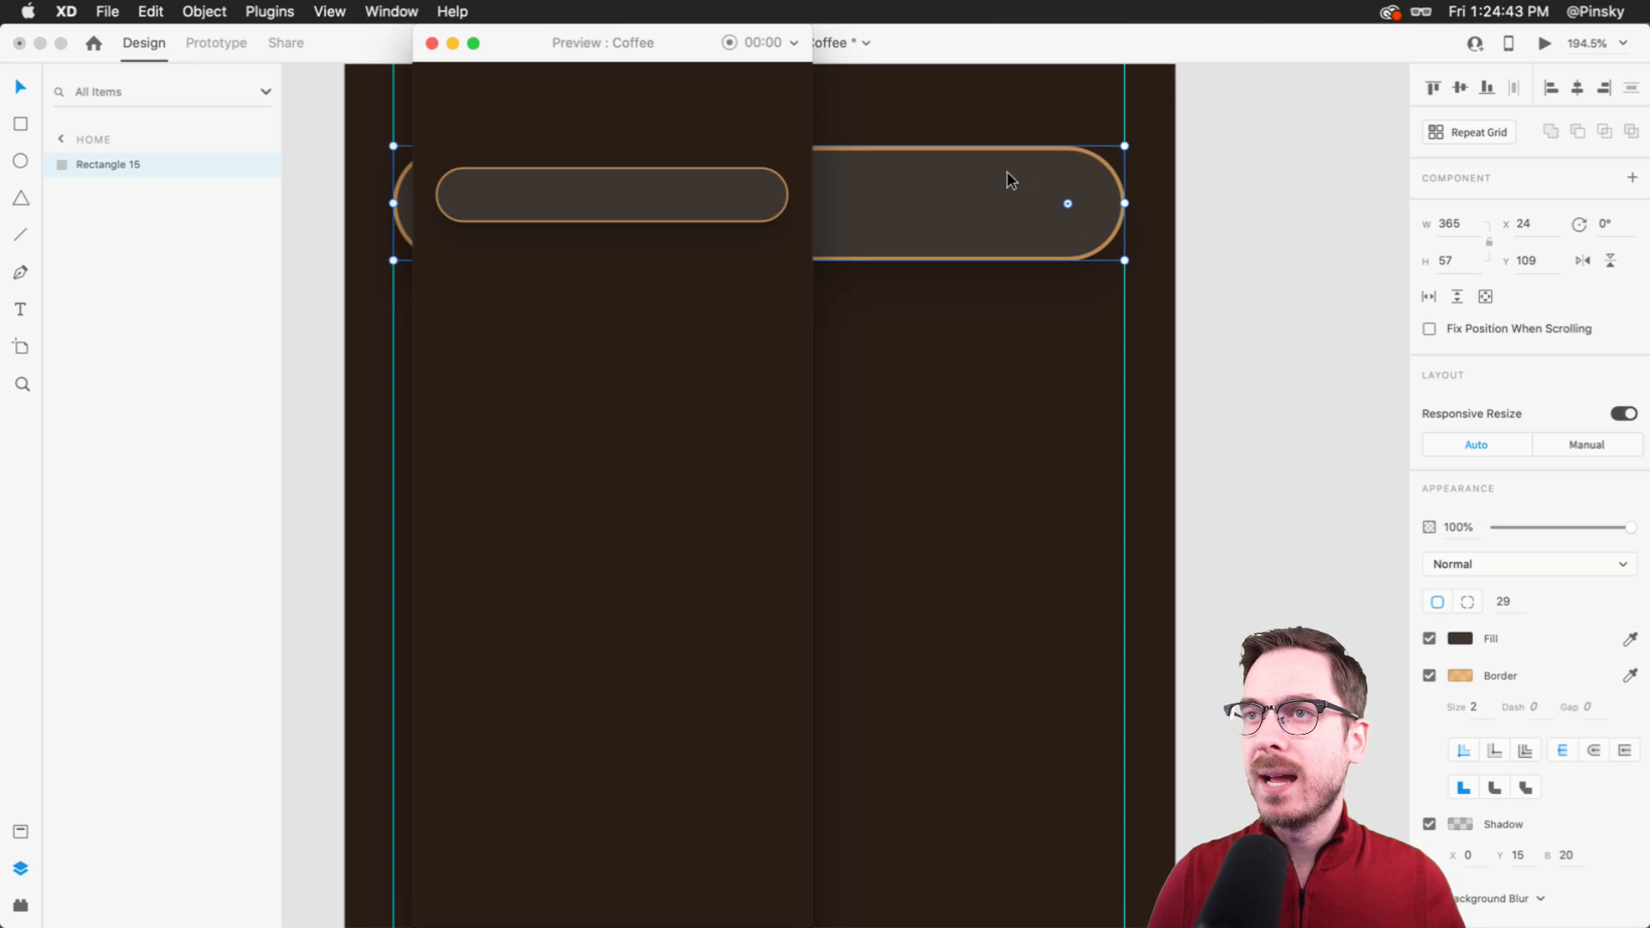
left_click_drag(600, 54, 693, 80)
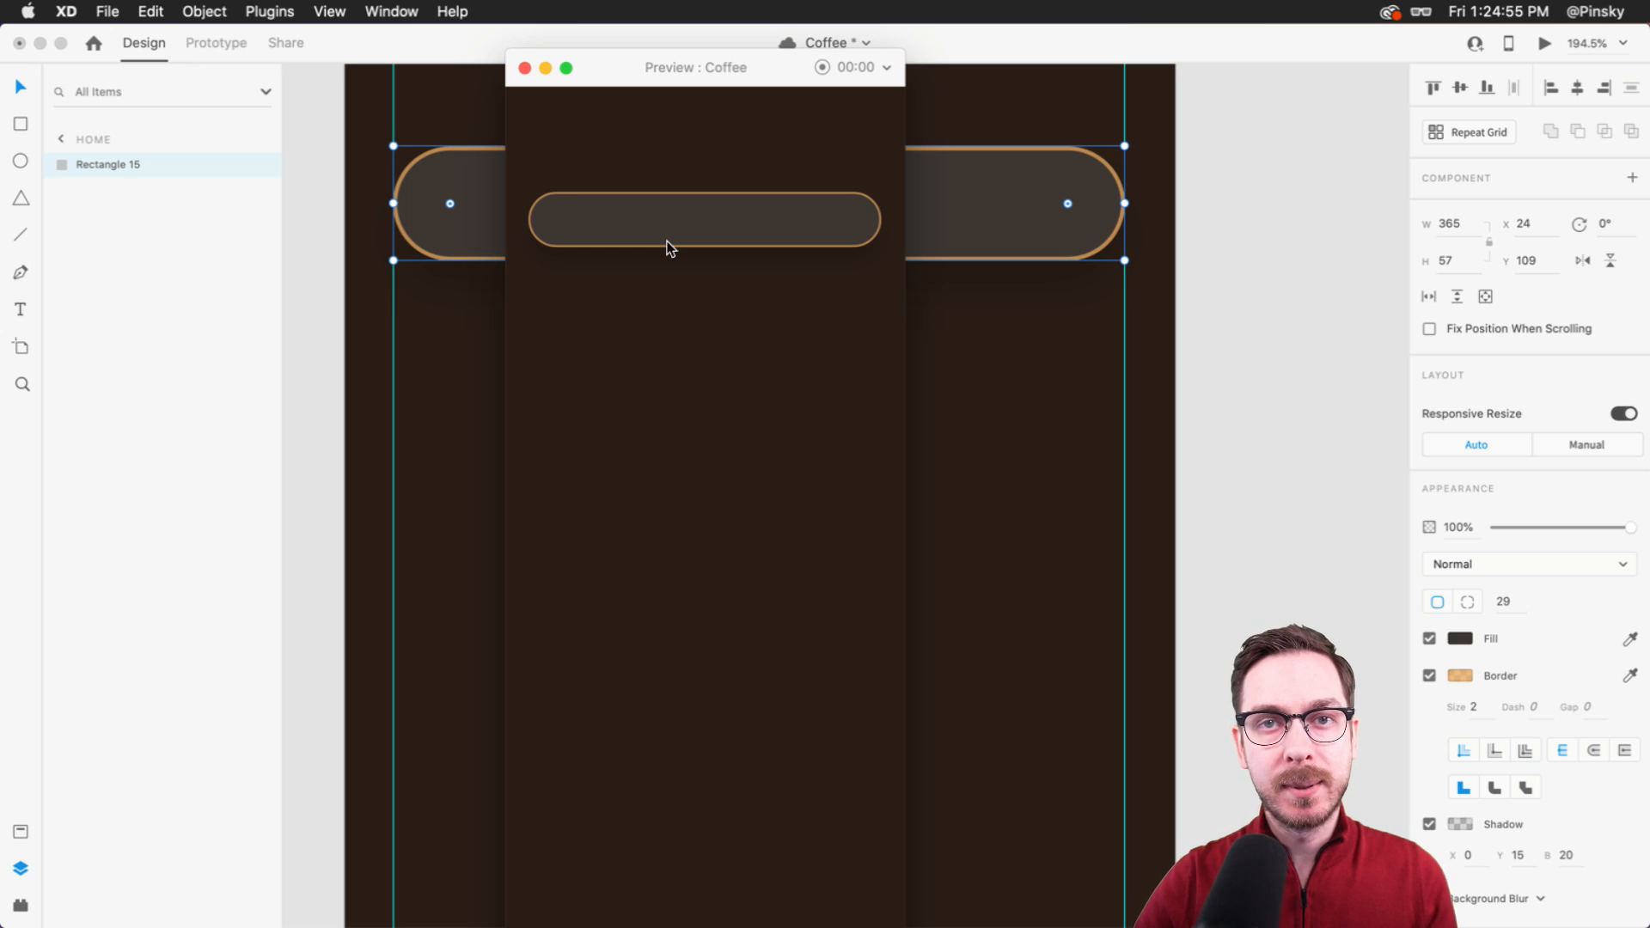
key("super+s")
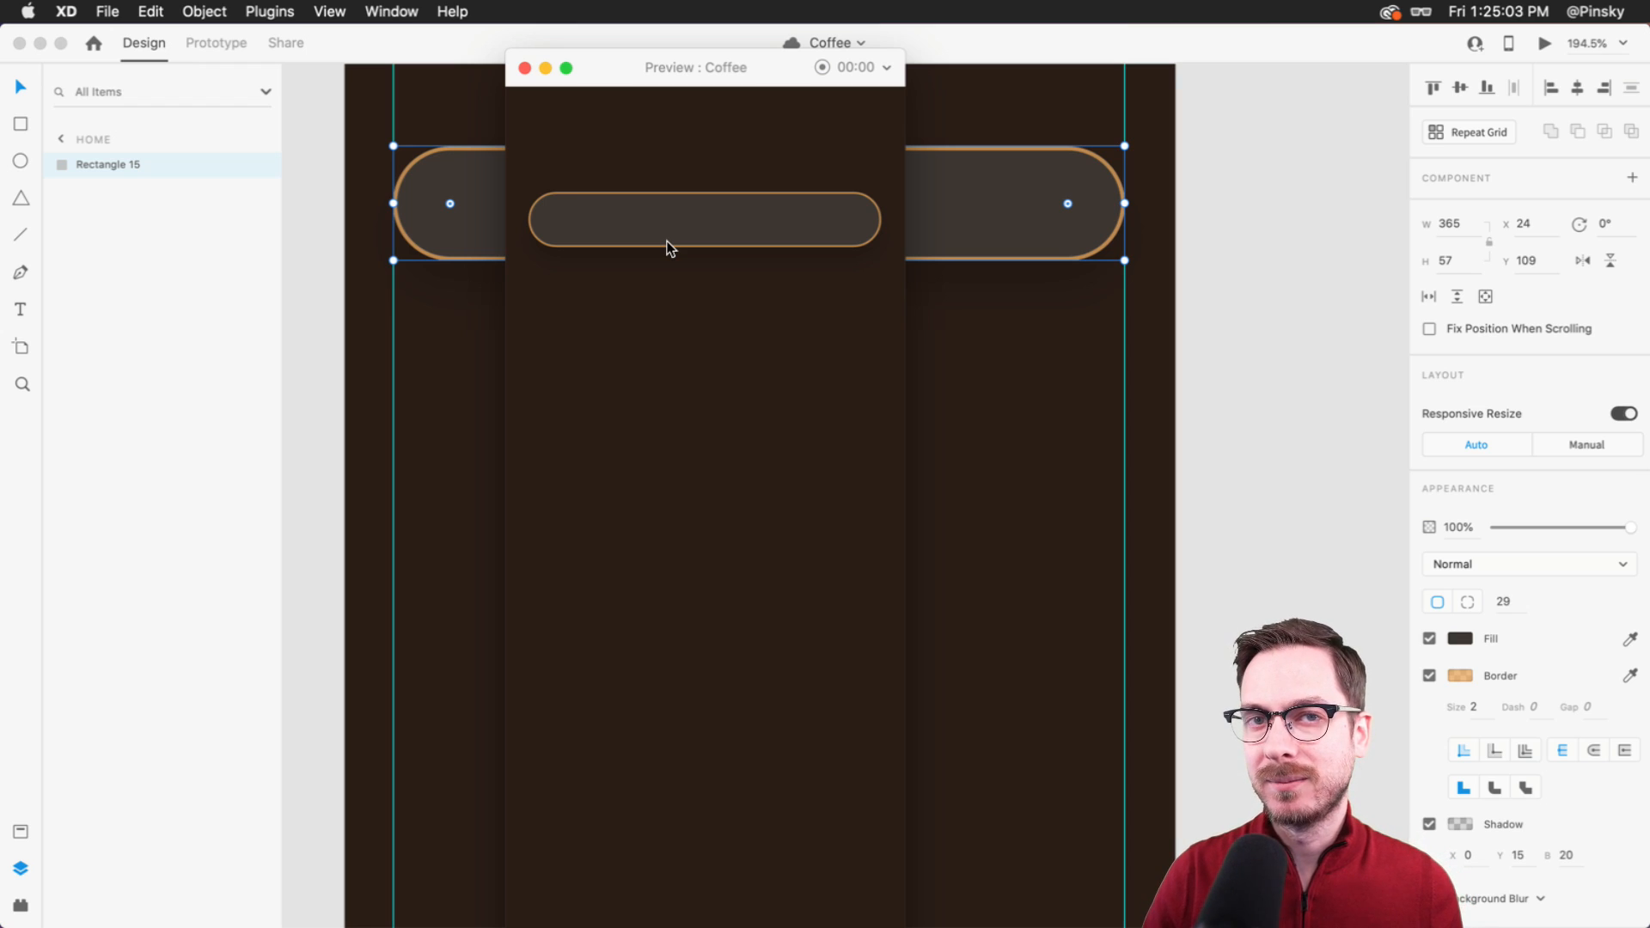
key("super+w")
scroll(770, 379, "up", 2)
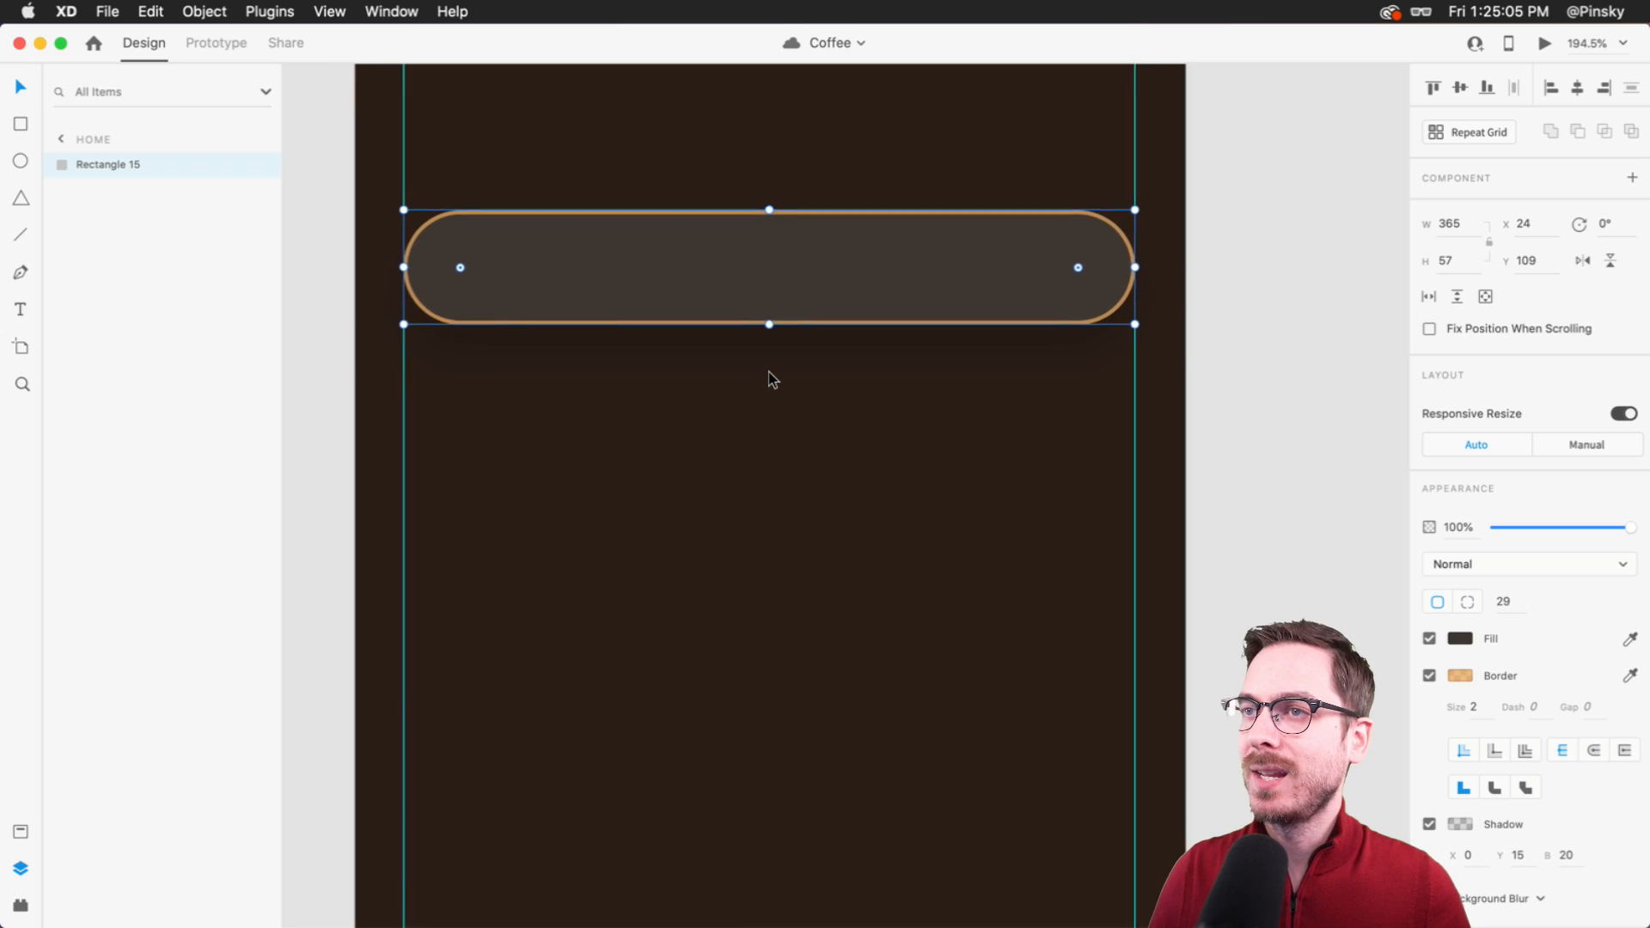
- Fill the search bar with the artboard's background brown and darken that fill slightly
scroll(770, 379, "down", 3)
left_click(821, 308)
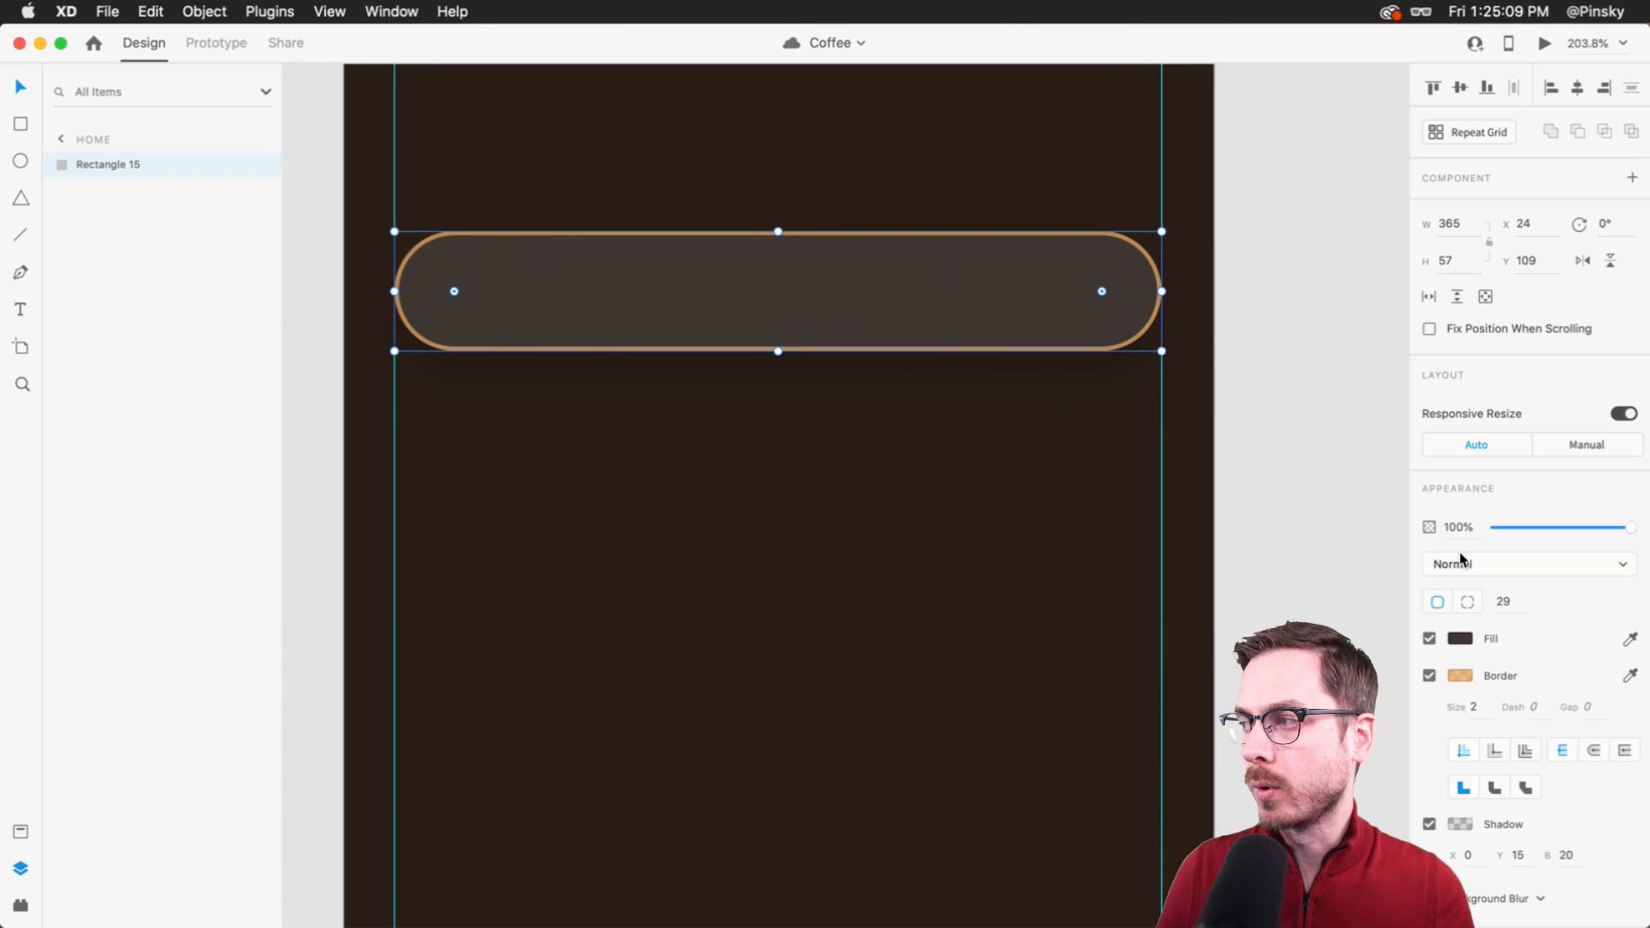
left_click(1633, 638)
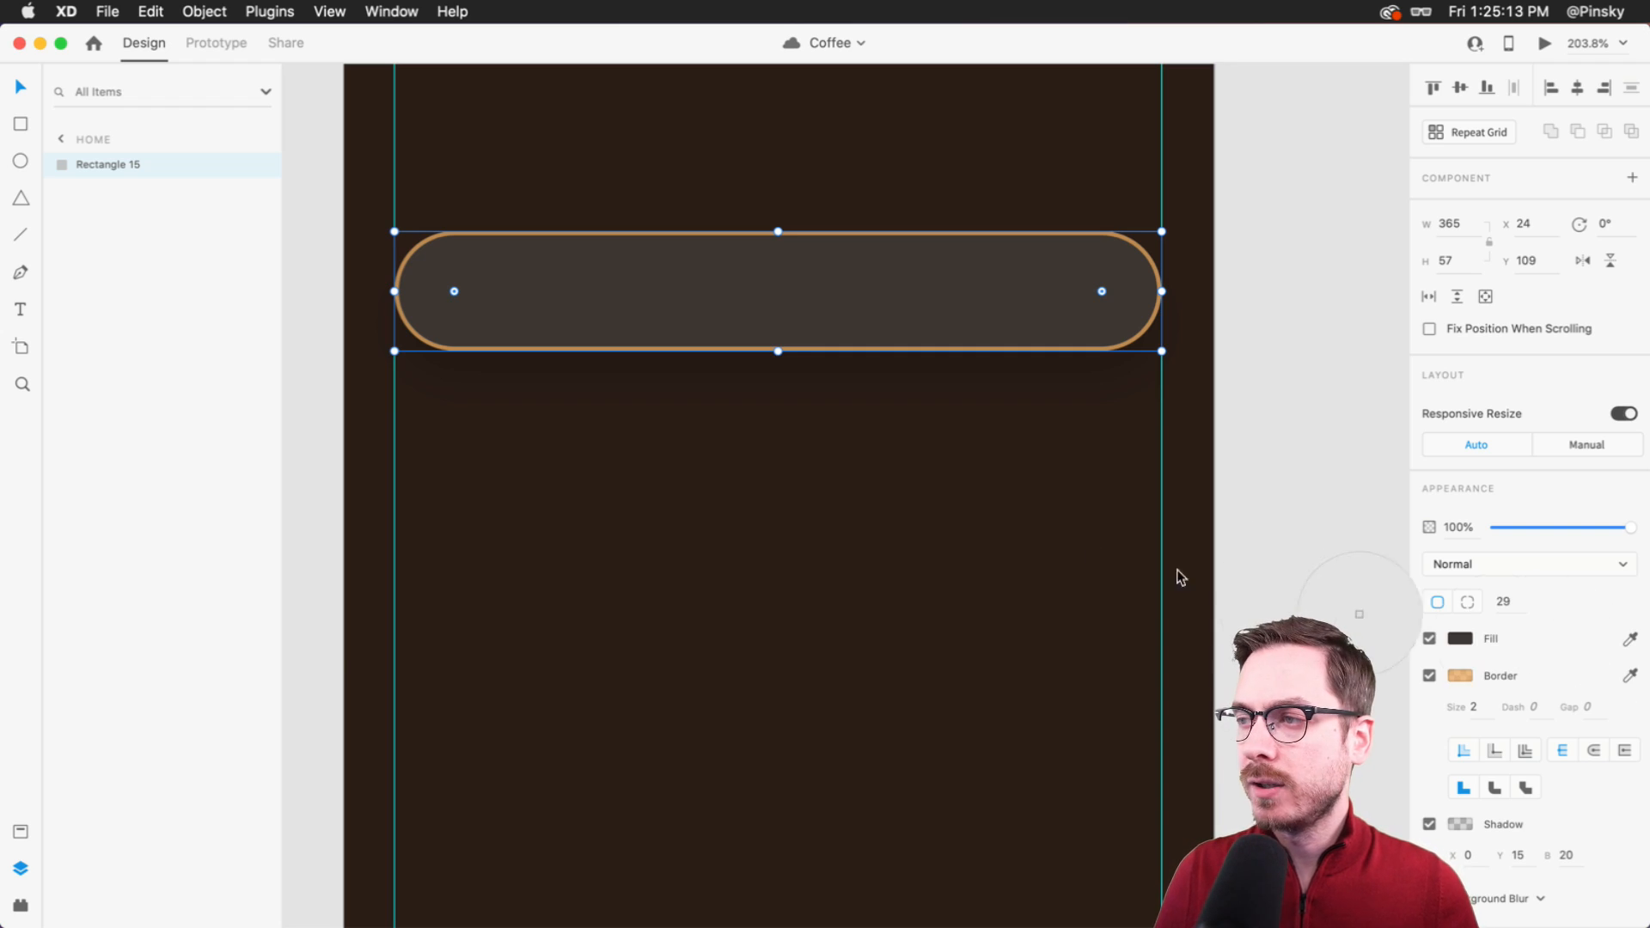
left_click(932, 479)
left_click(1452, 637)
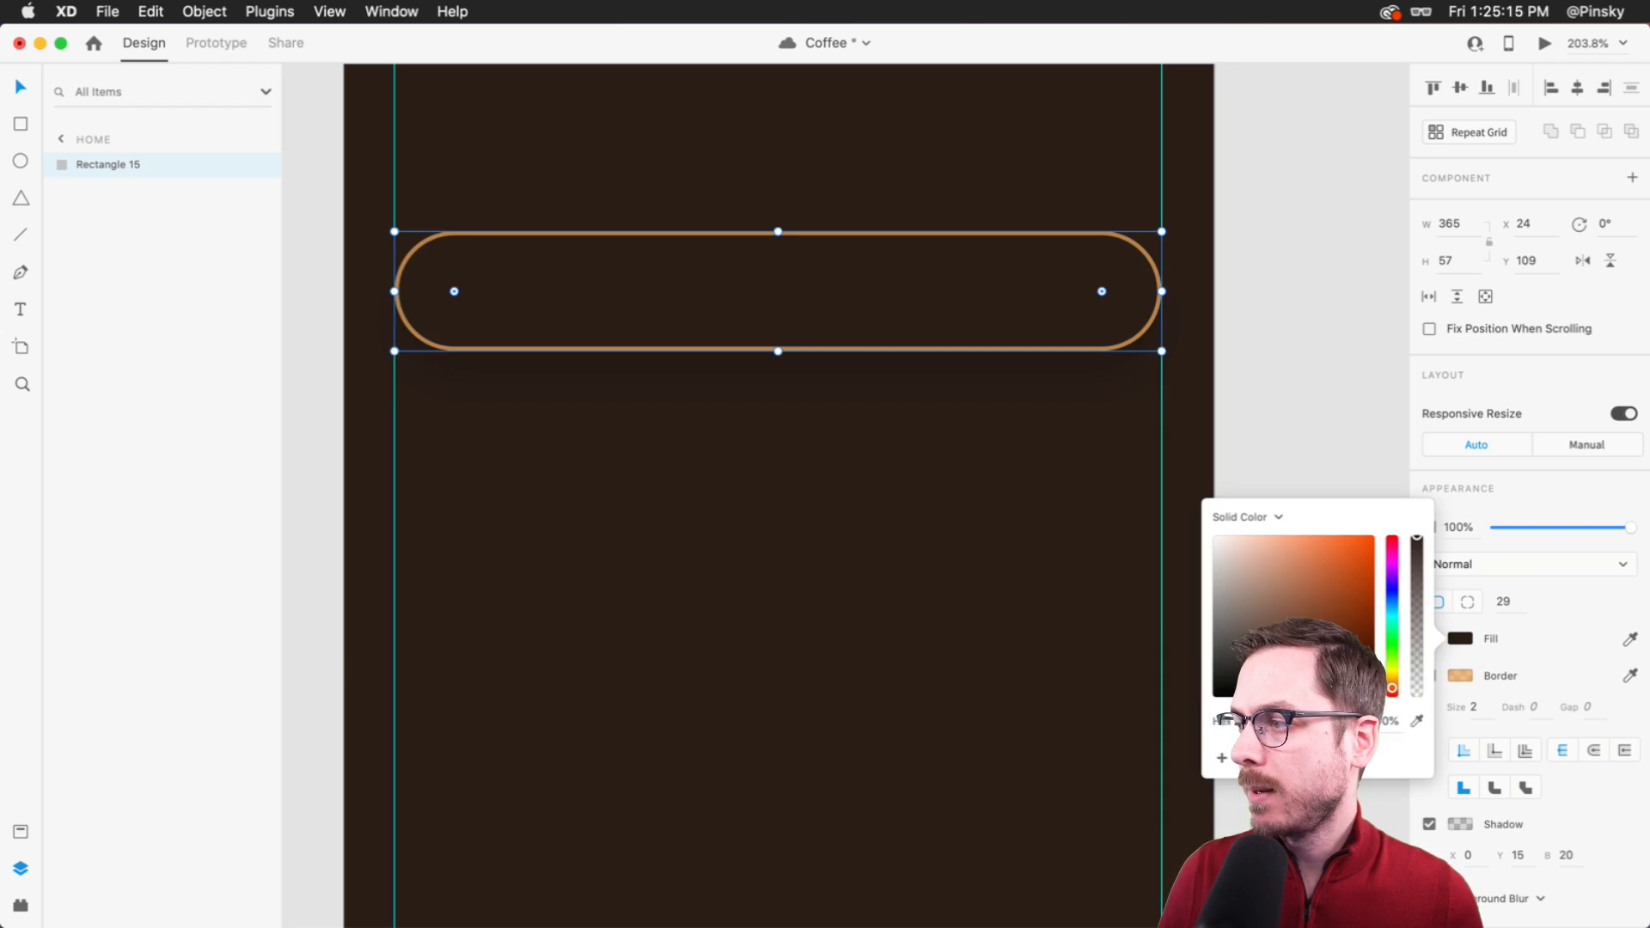
left_click(1555, 513)
- Lower the opacity of the search bar's tan border colour so the outline is faint
left_click(1461, 675)
left_click_drag(1418, 601, 1408, 672)
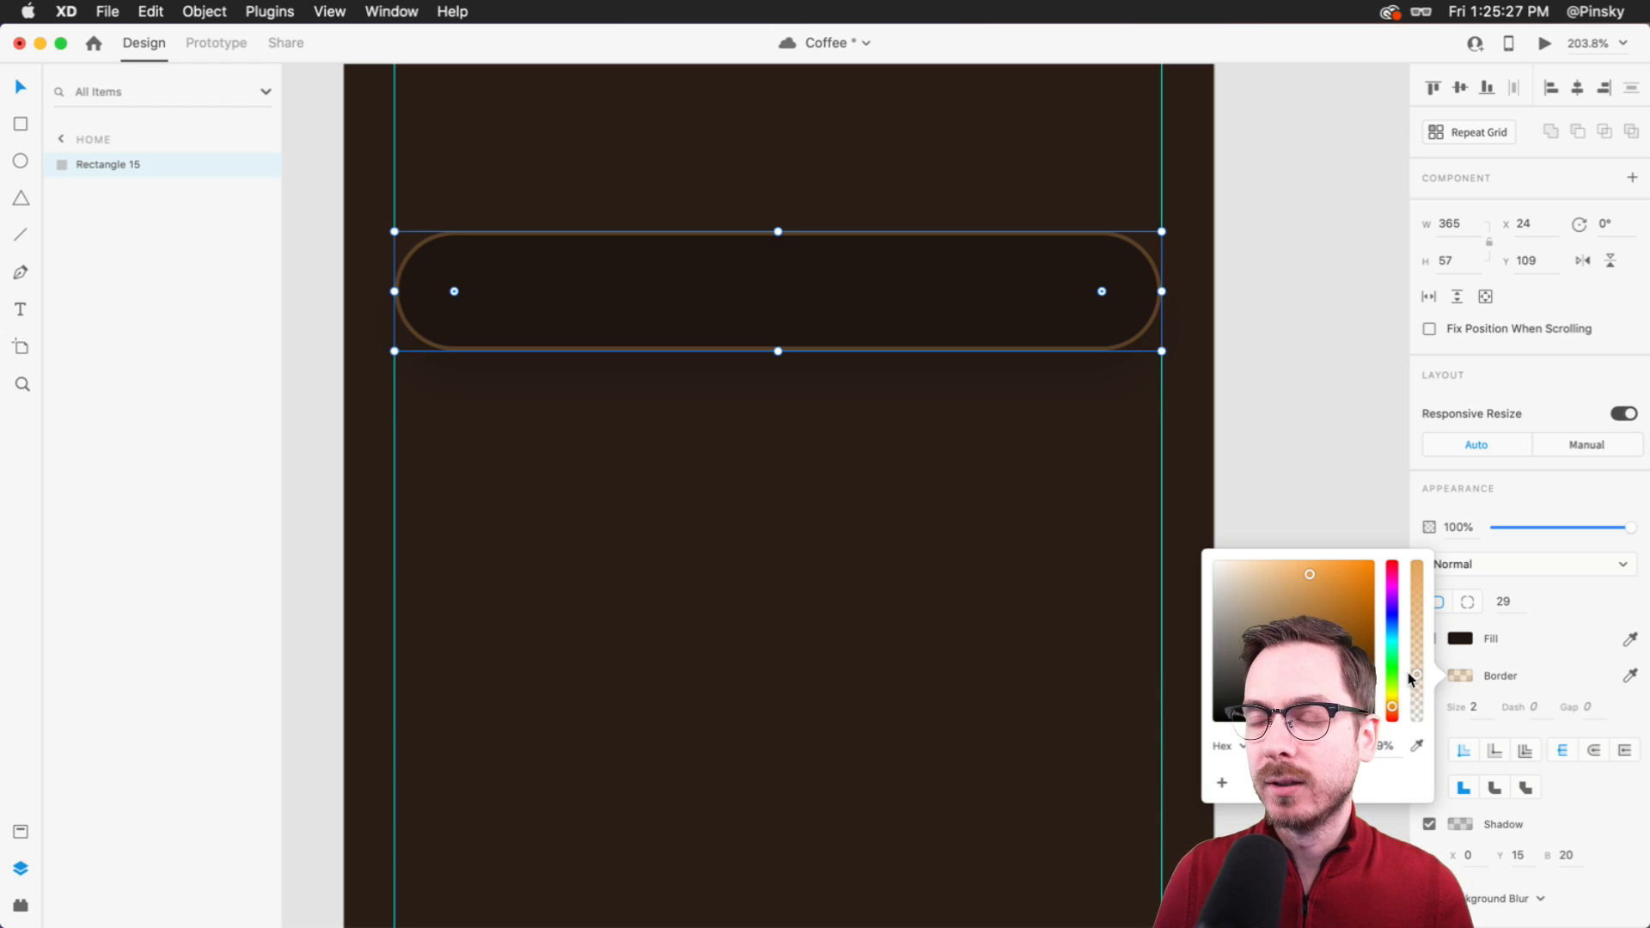
left_click(776, 436)
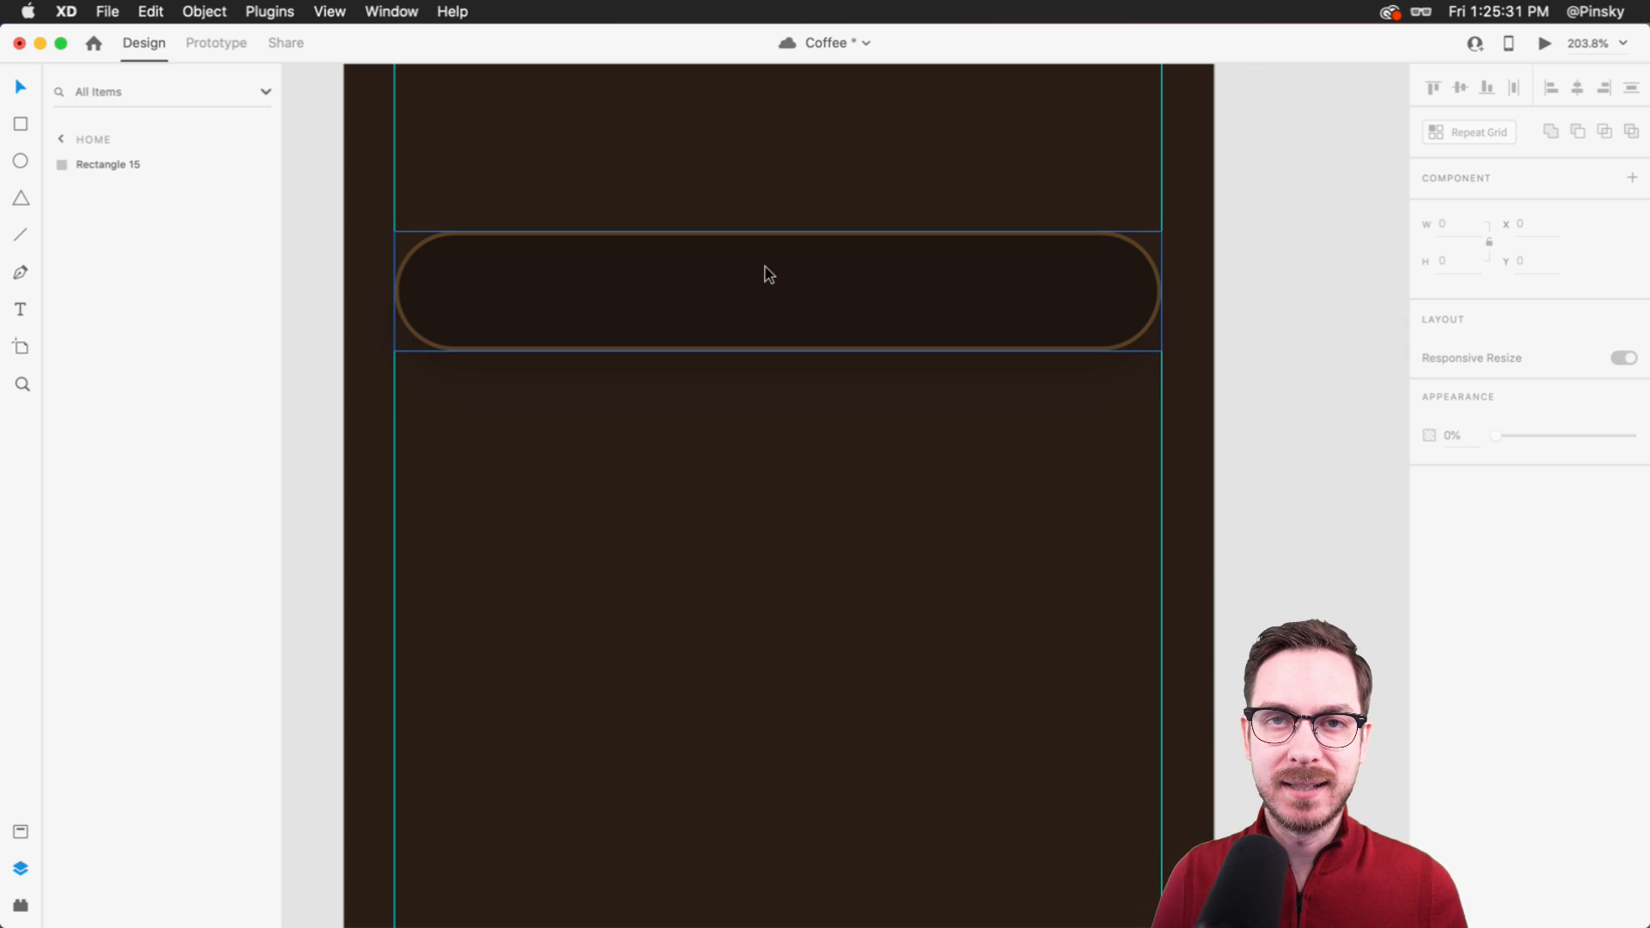
left_click(768, 274)
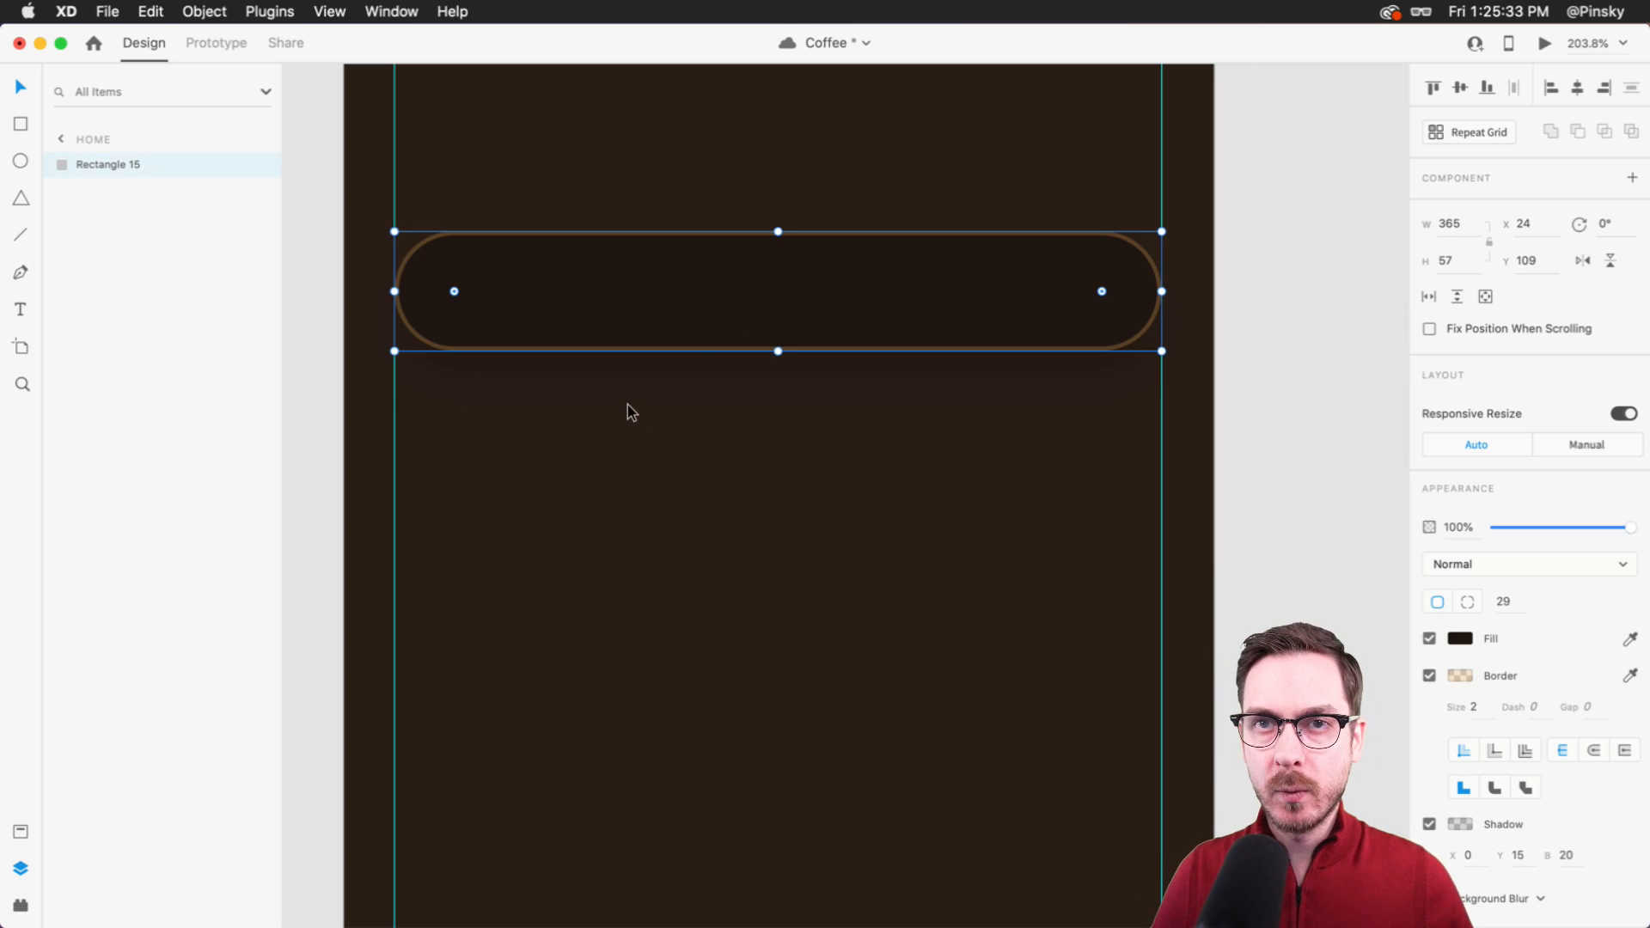
- Find the Stark plugin in the plugin directory and install it
key("alt+super+p")
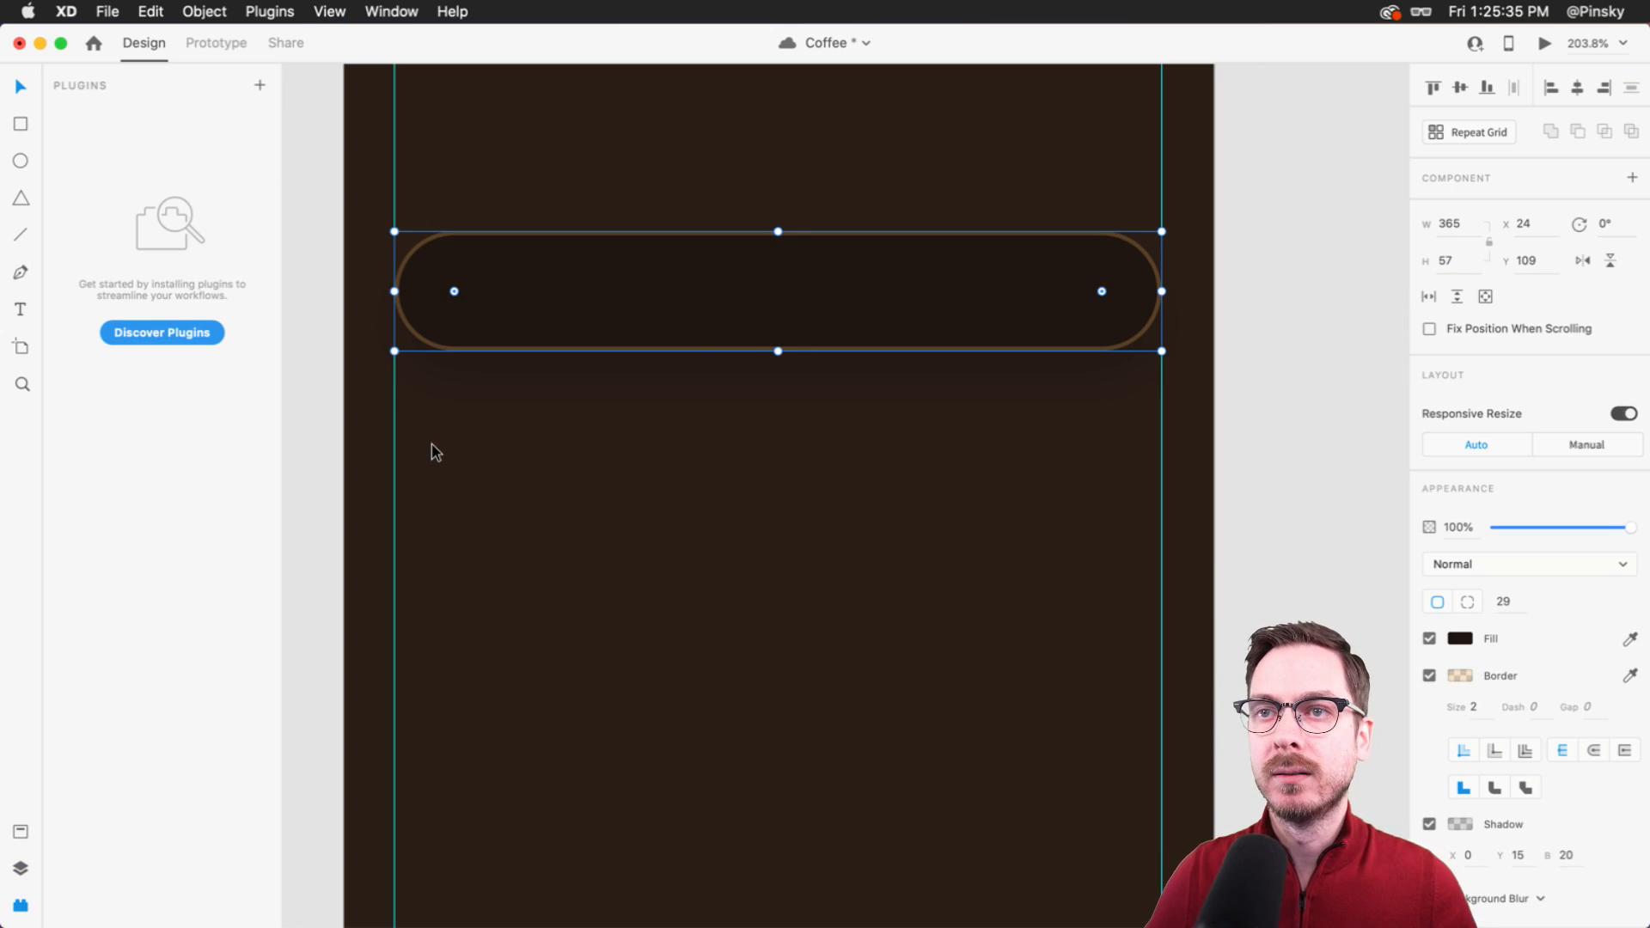
left_click(164, 330)
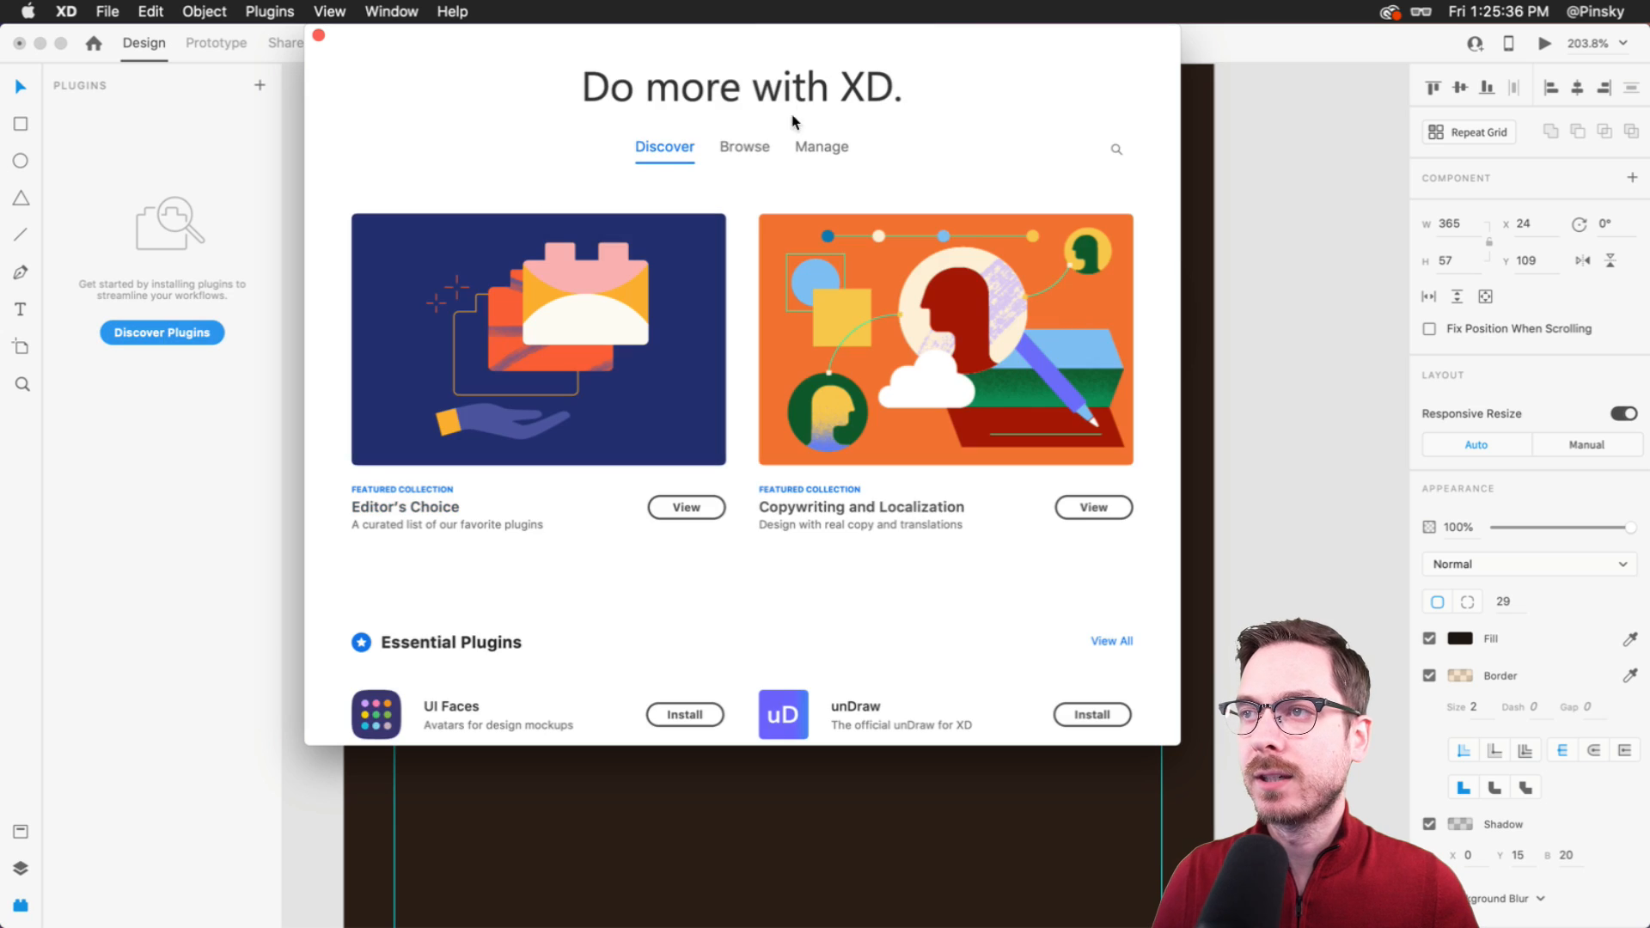
left_click(1115, 149)
type("stark")
key("Return")
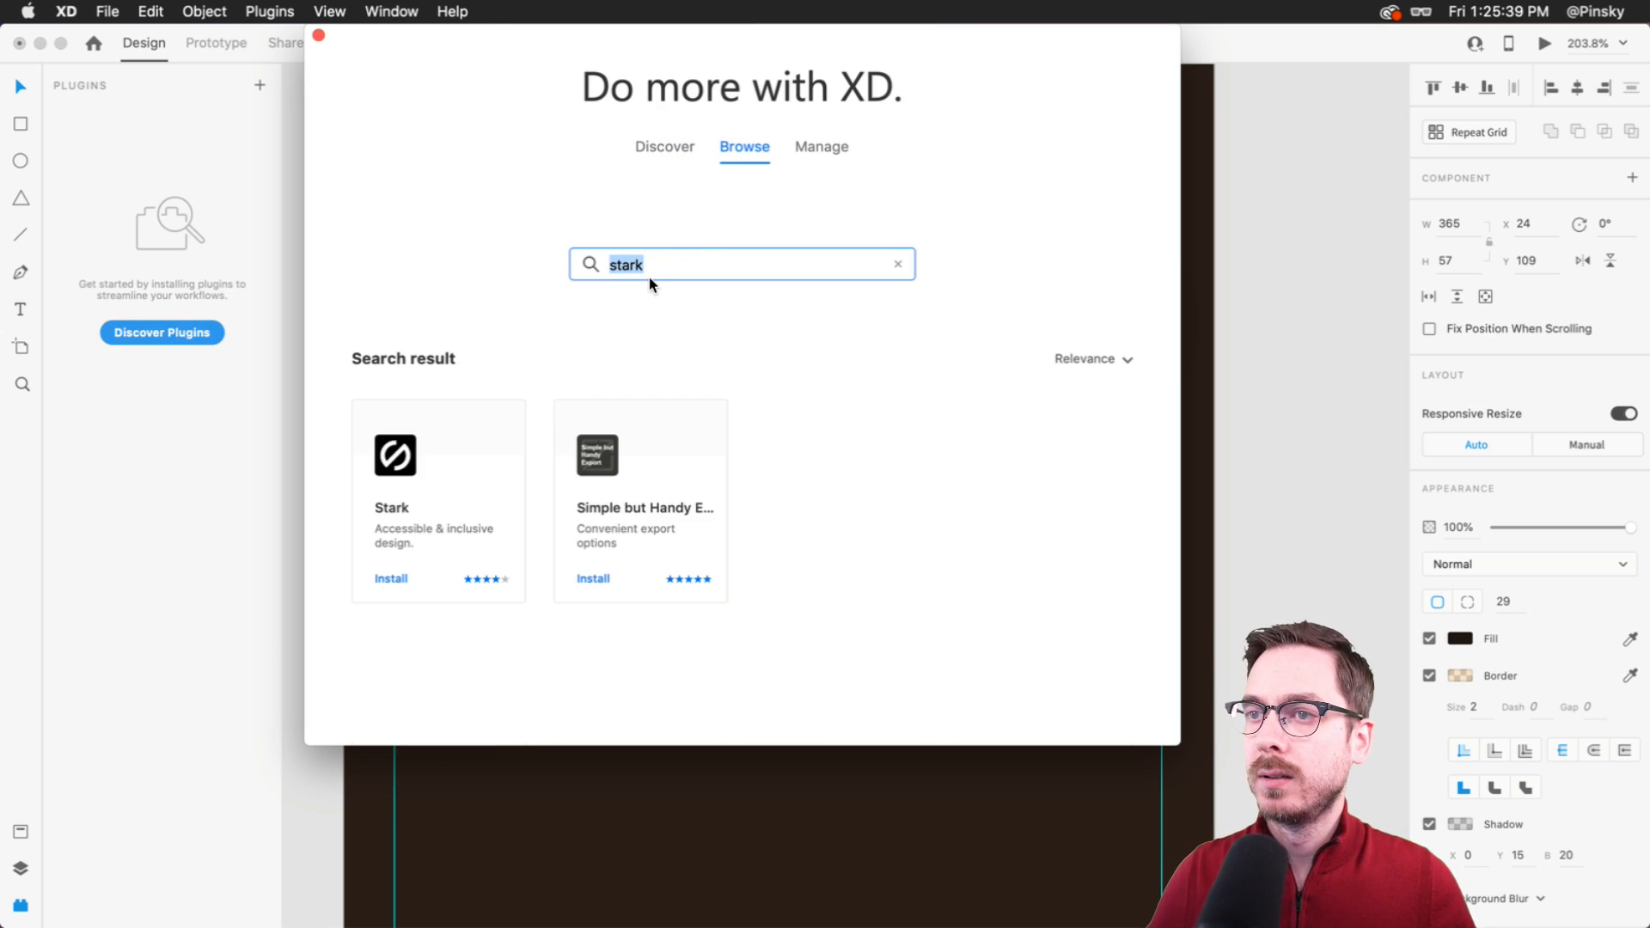
left_click(388, 579)
left_click(320, 34)
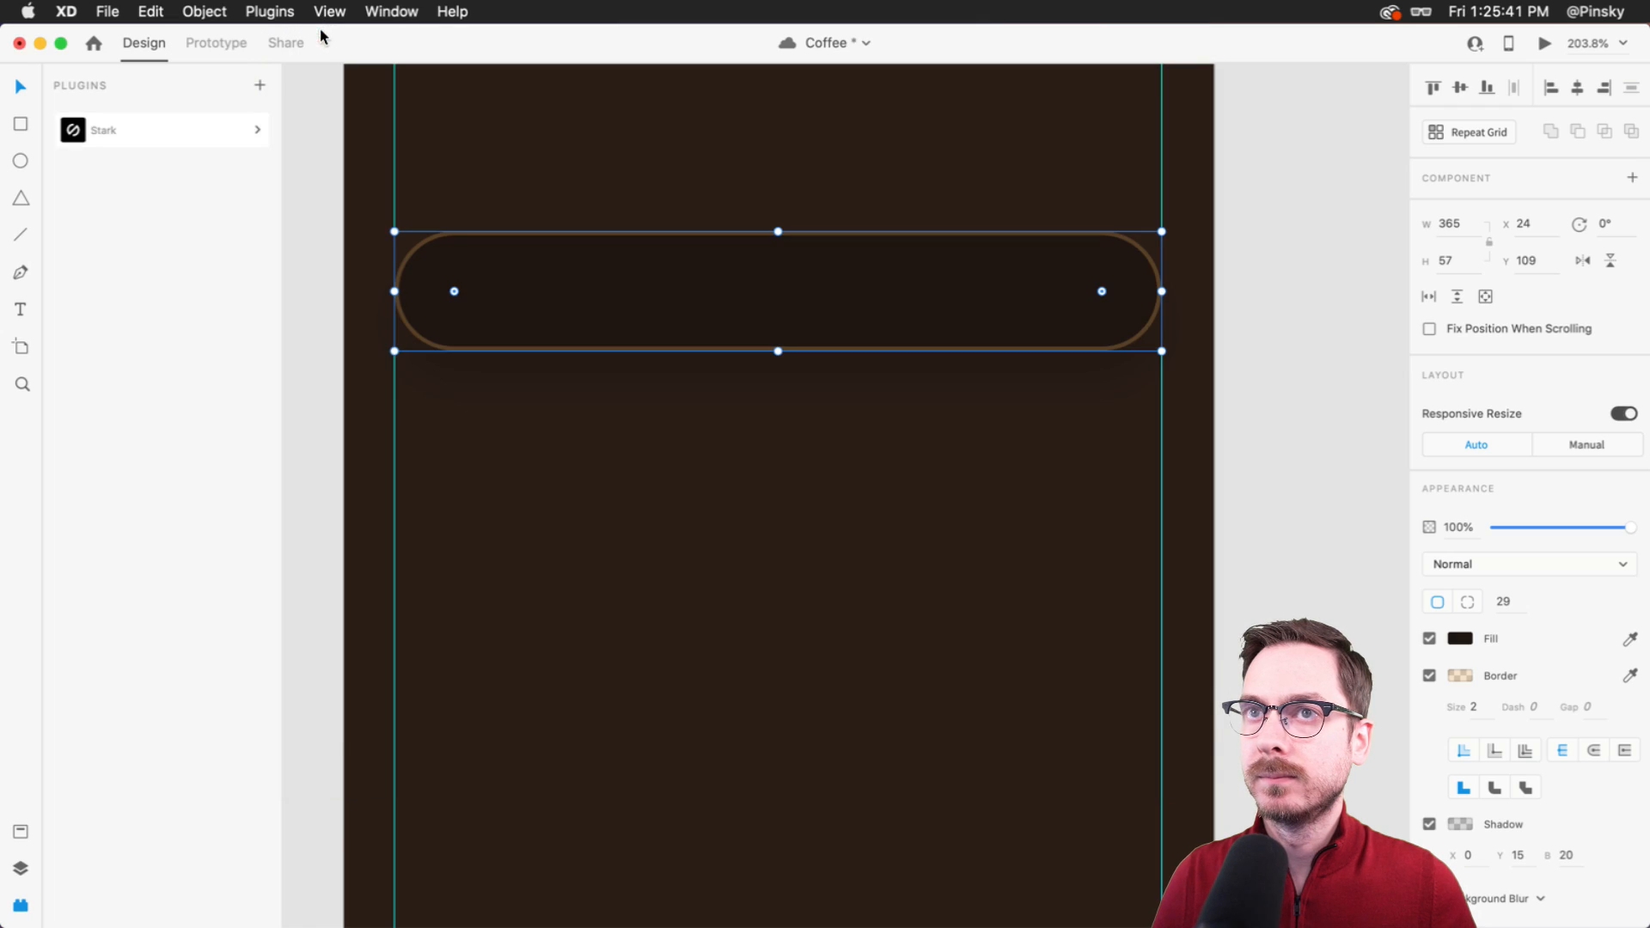
- Check the contrast between the search bar's fill and the Home background with Stark, and close the checker
left_click_drag(653, 398, 559, 196)
left_click(144, 134)
left_click(102, 184)
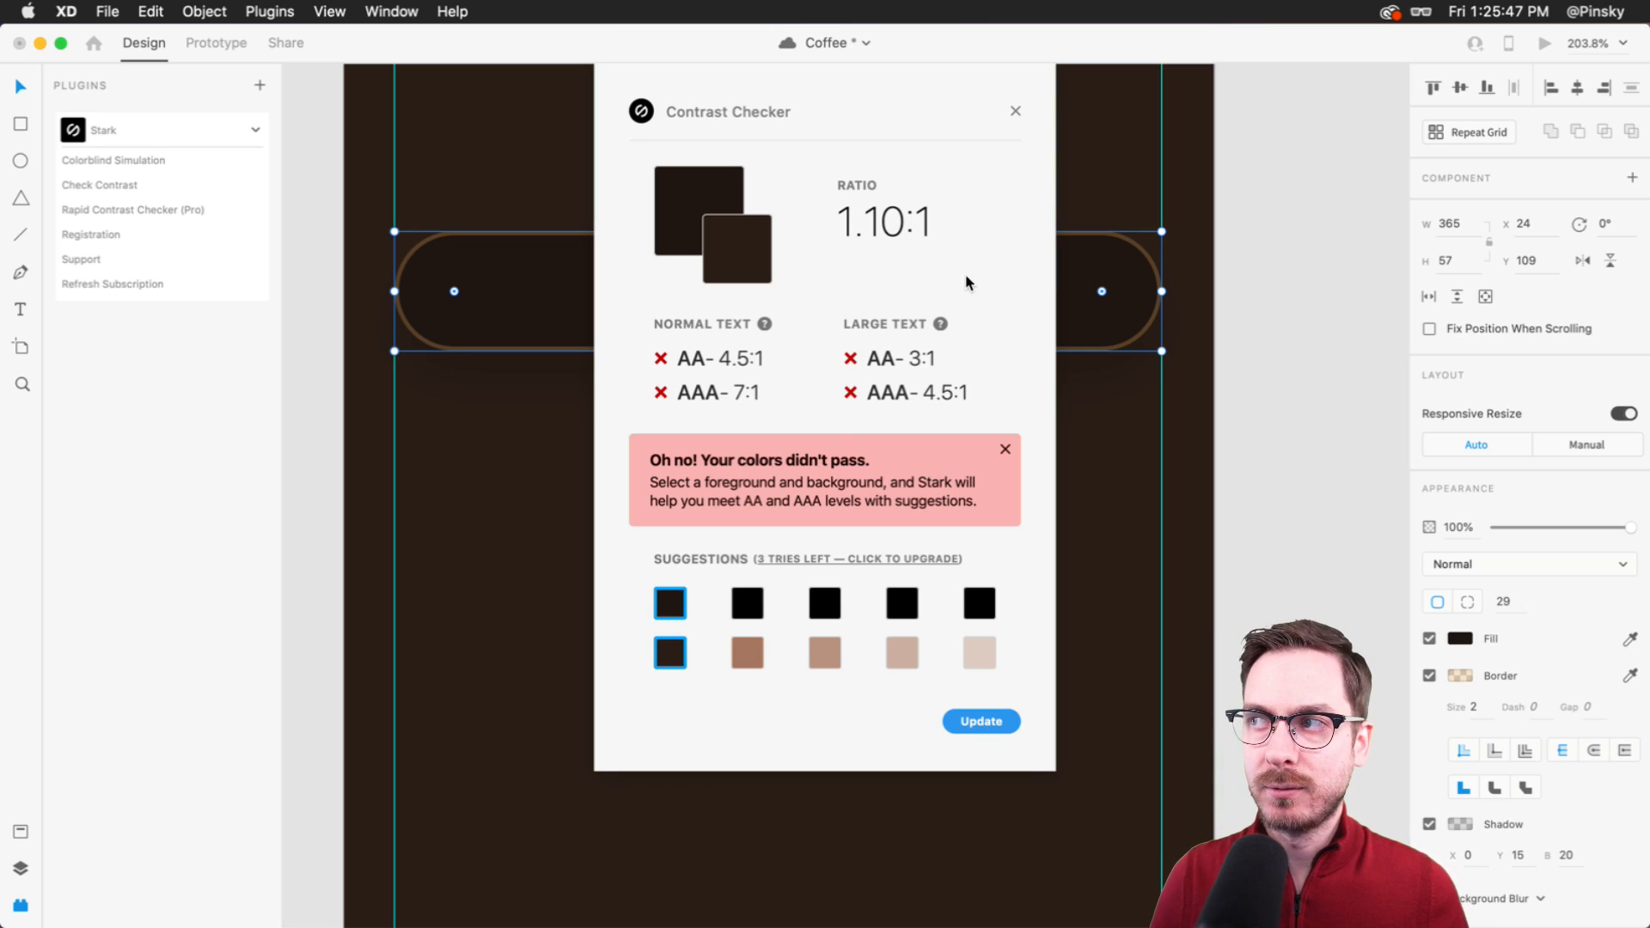
left_click(1016, 112)
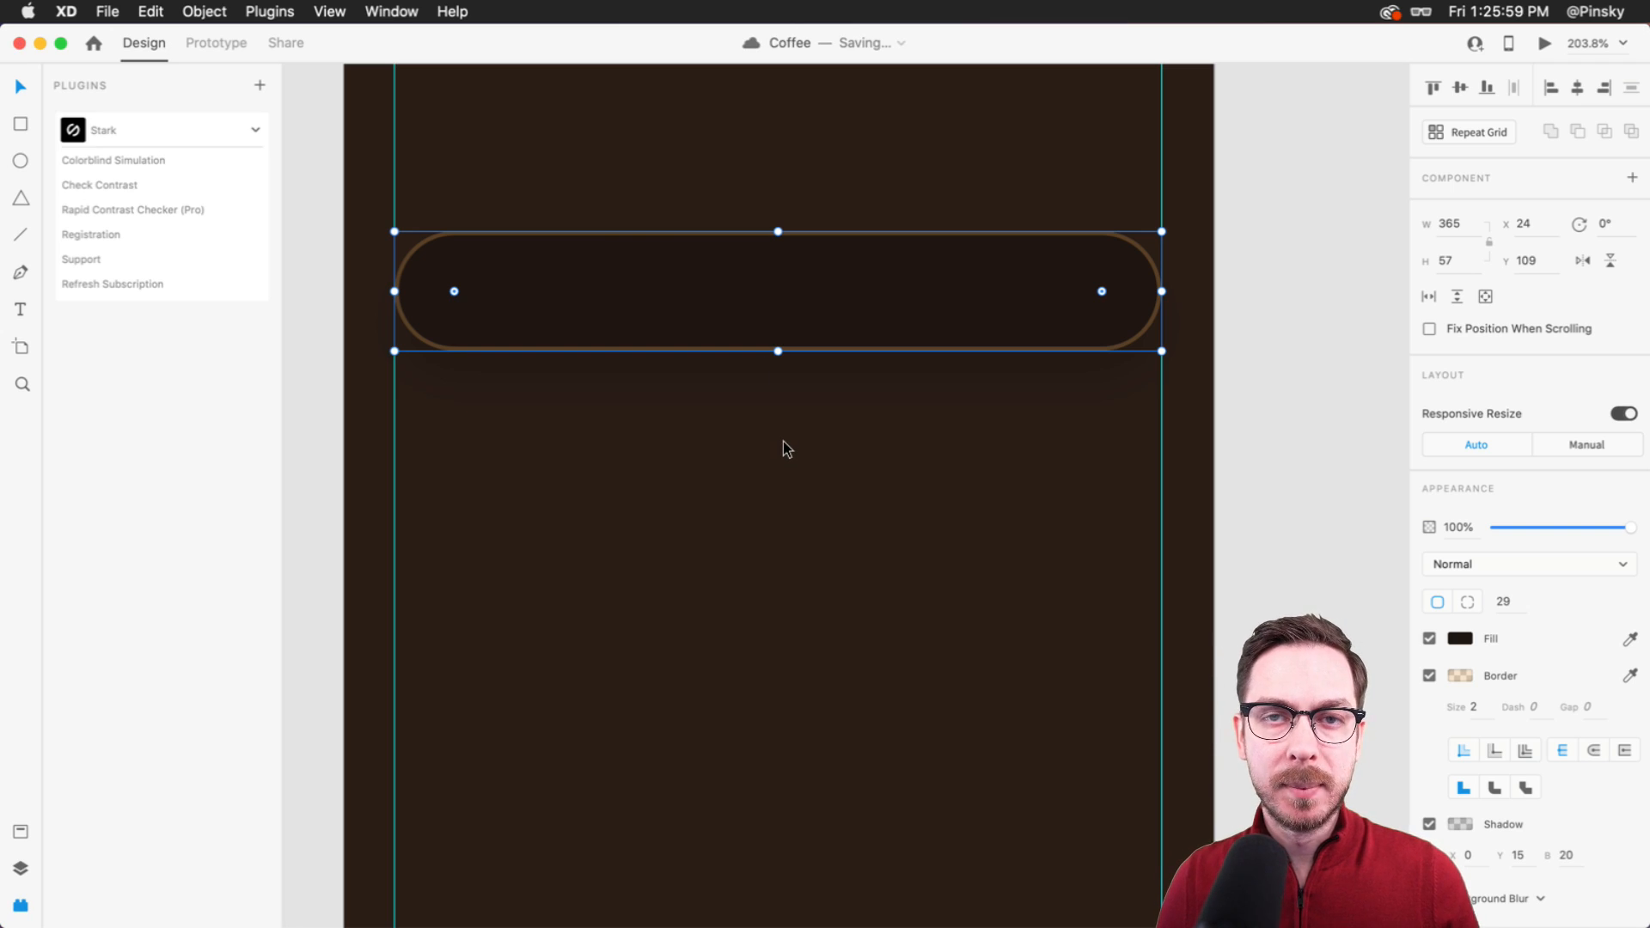
- Strengthen the search bar's shadow by raising its colour opacity to nearly full
scroll(782, 441, "down", 1)
scroll(782, 441, "down", 3)
scroll(989, 334, "up", 5)
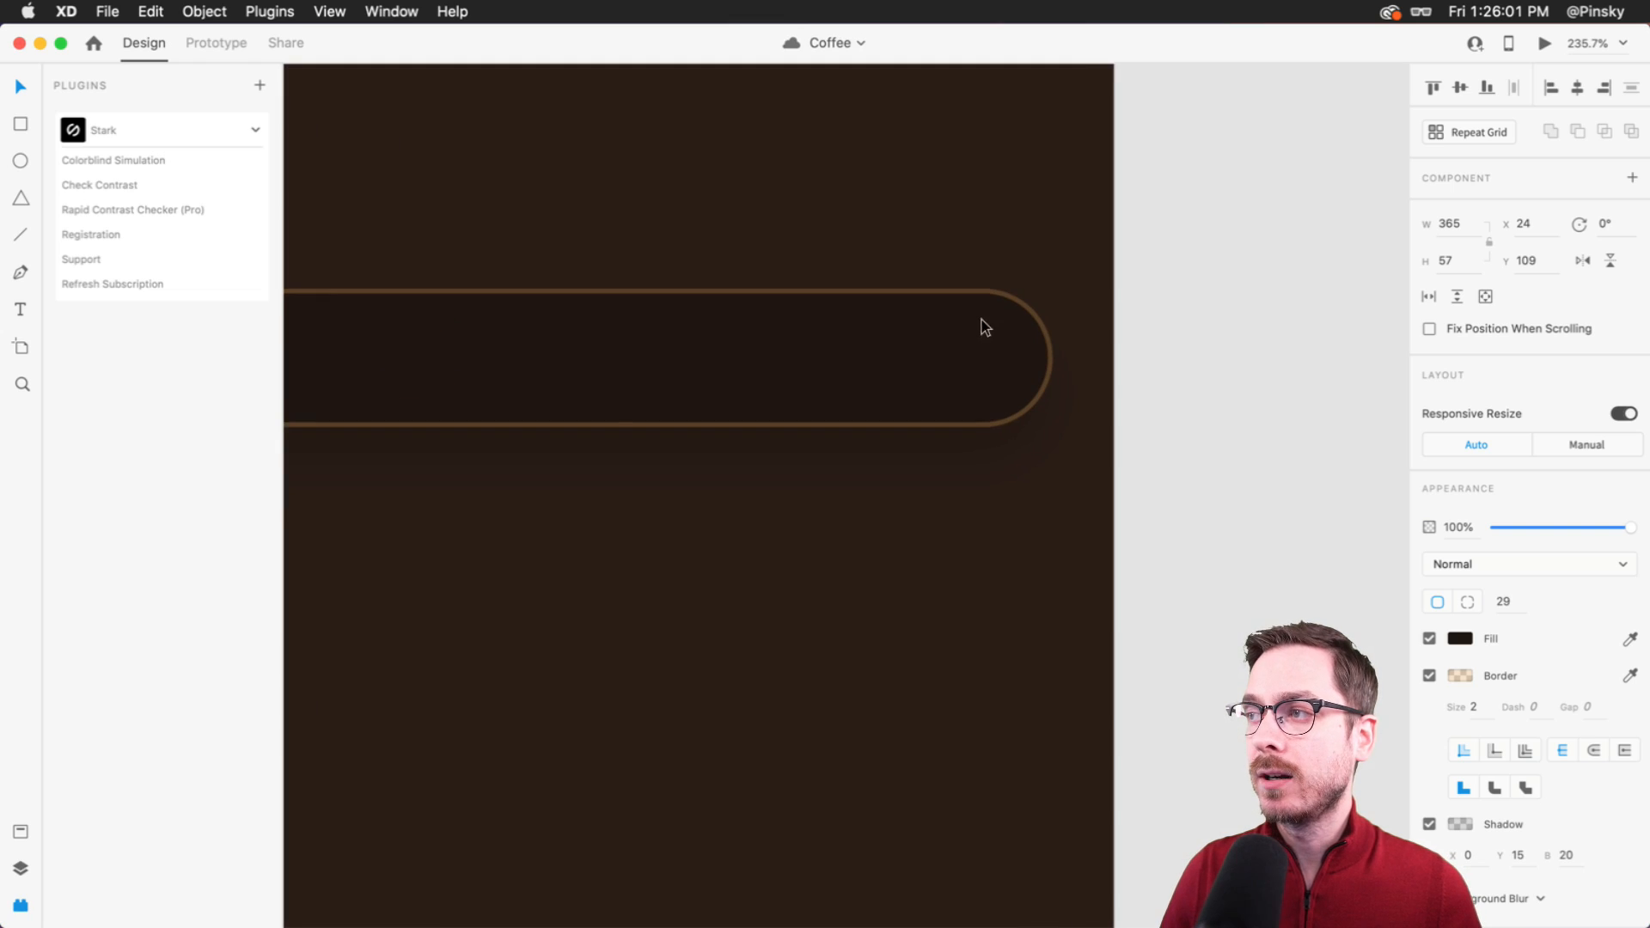
scroll(909, 358, "down", 1)
scroll(910, 359, "down", 5)
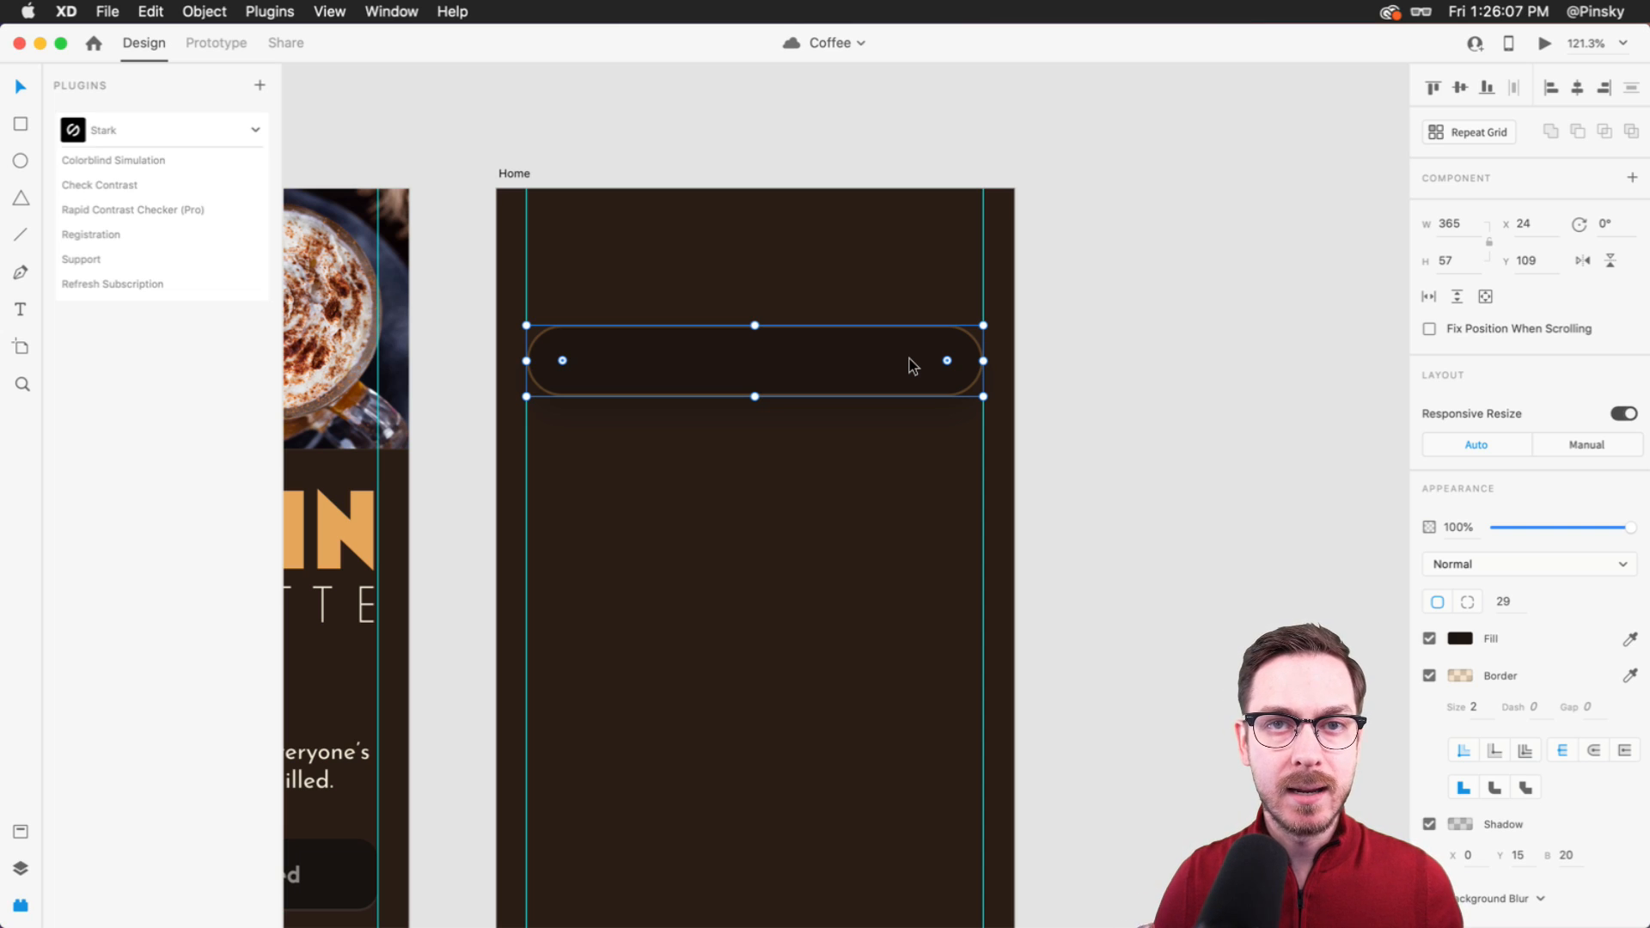
scroll(885, 395, "down", 2)
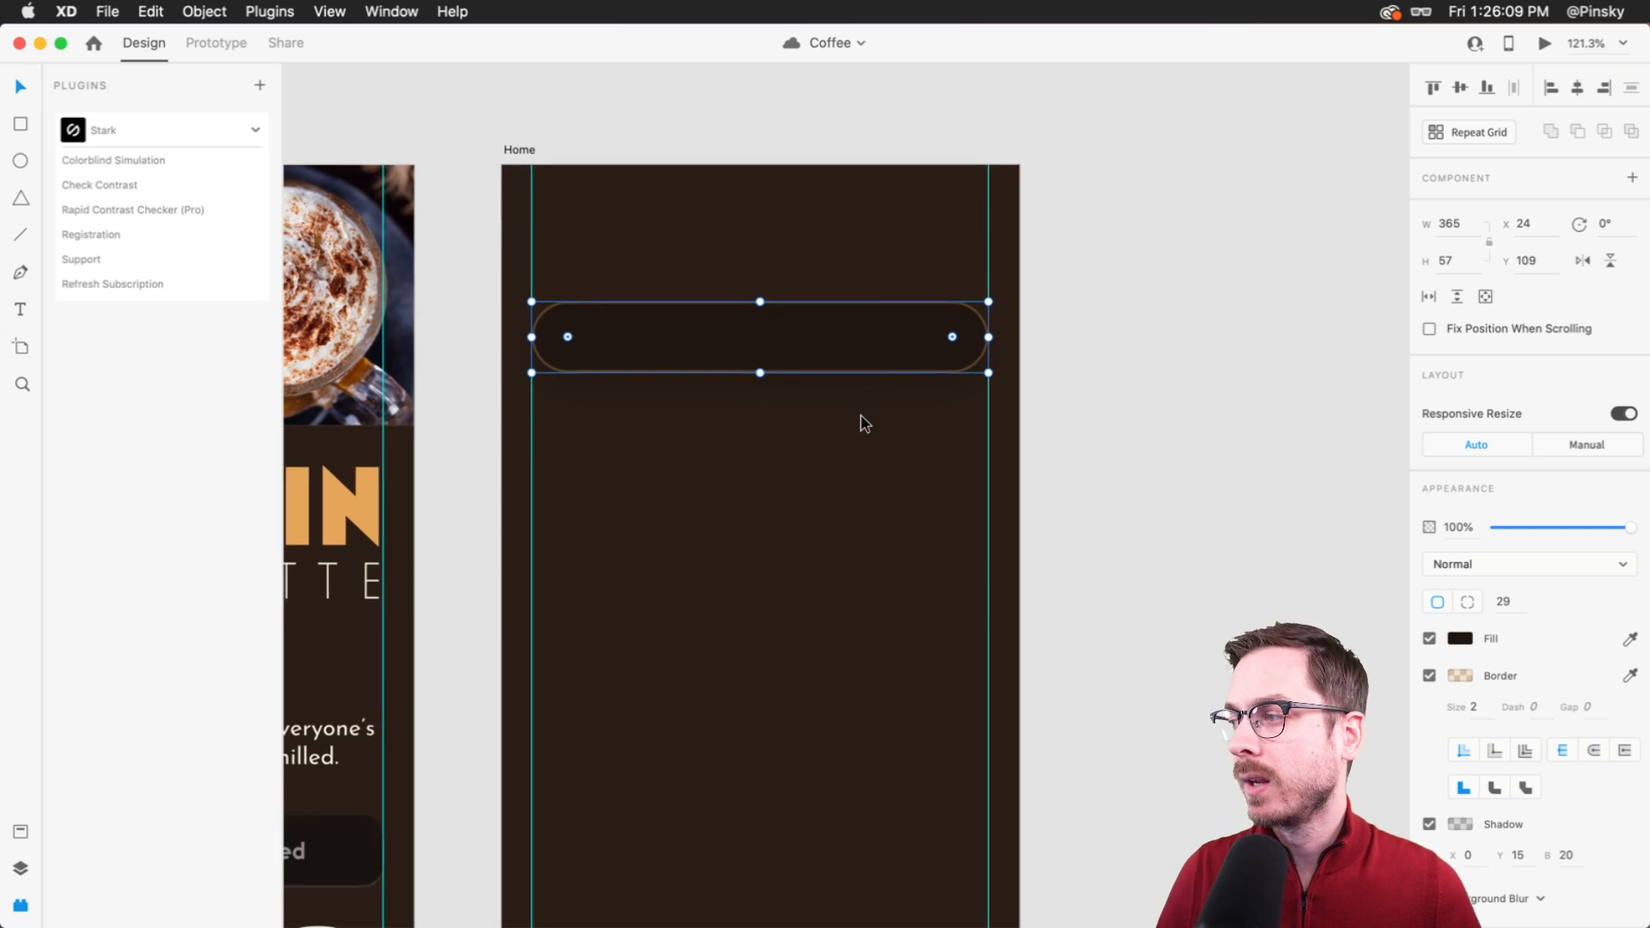
scroll(807, 405, "up", 3)
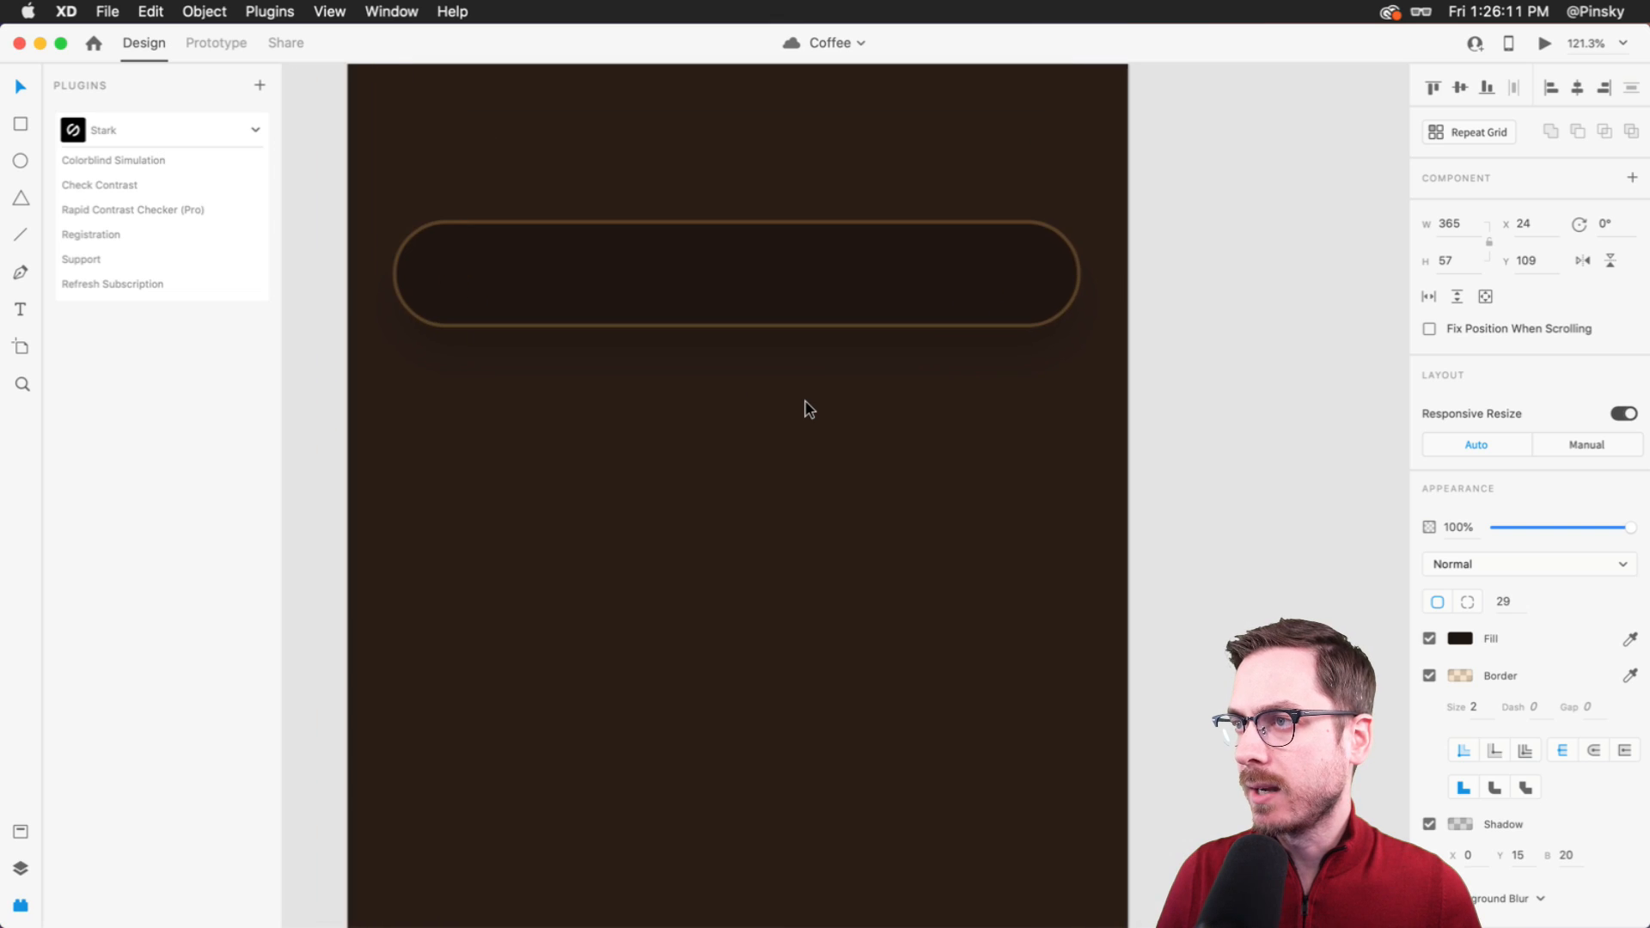
left_click(1460, 824)
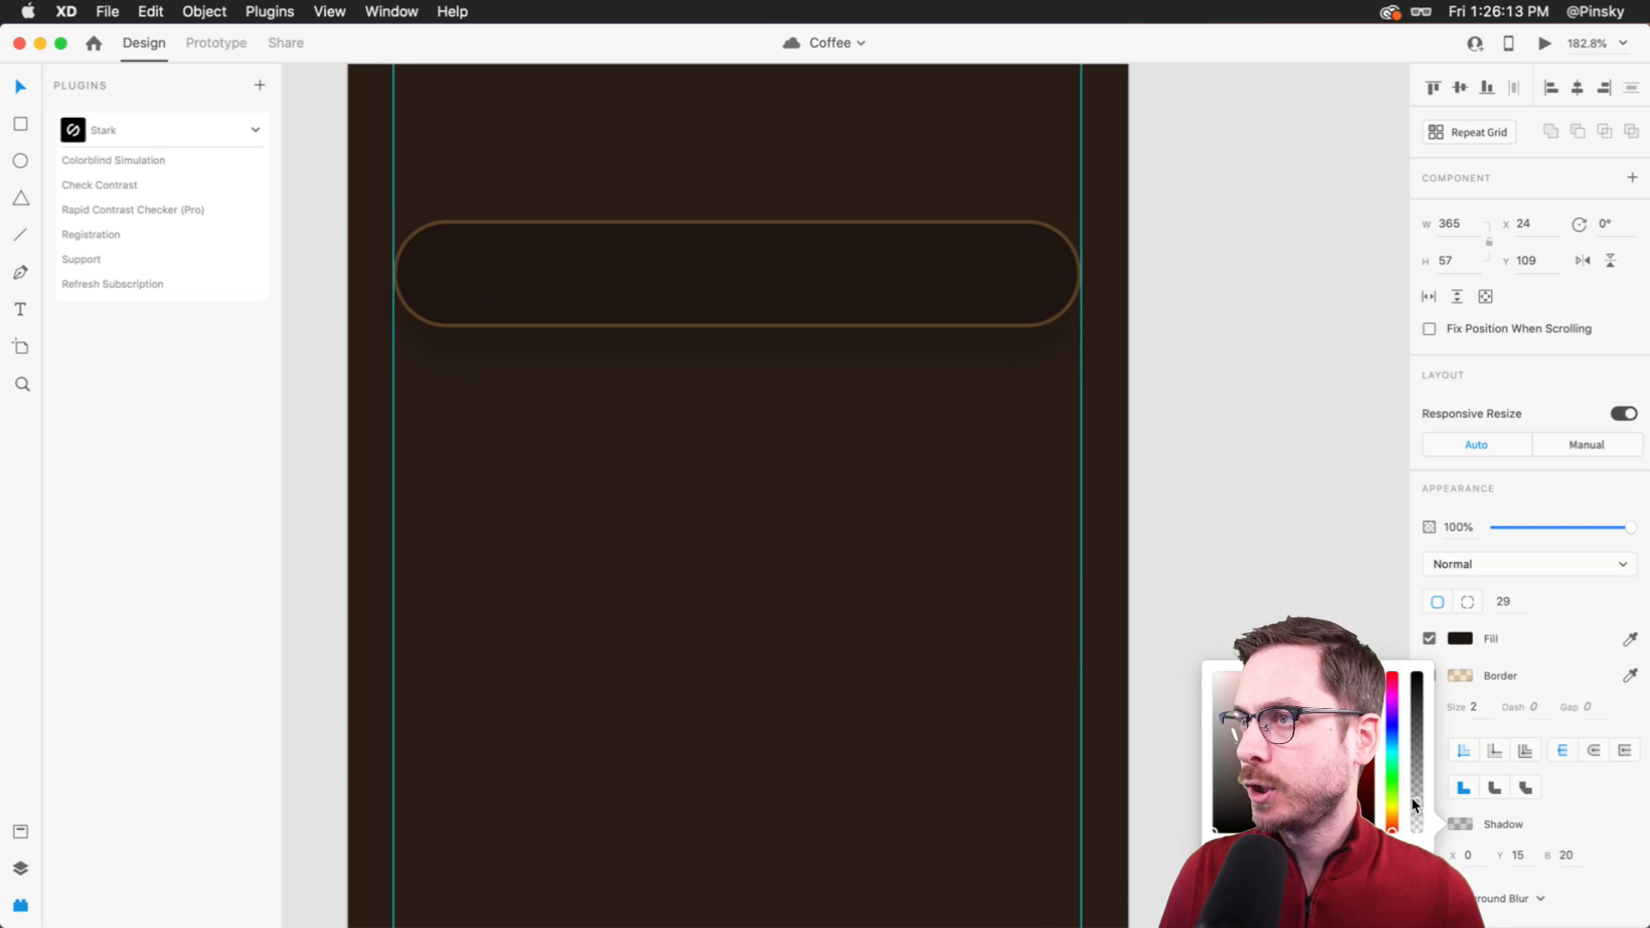
left_click(1518, 855)
left_click(1518, 855)
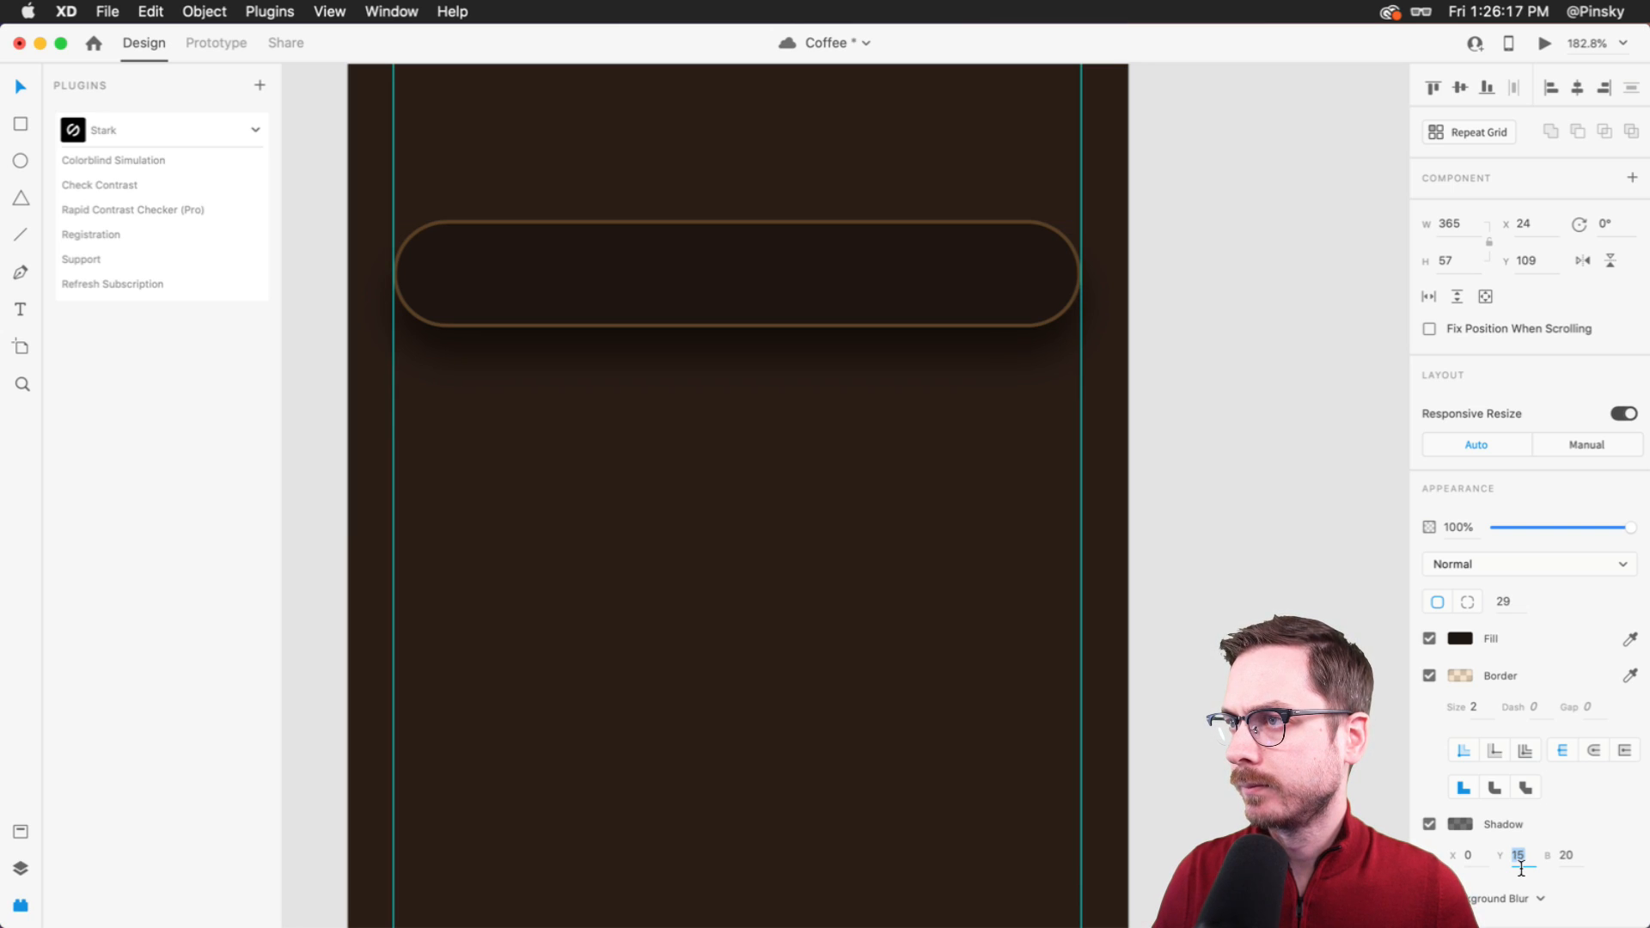
left_click(1460, 821)
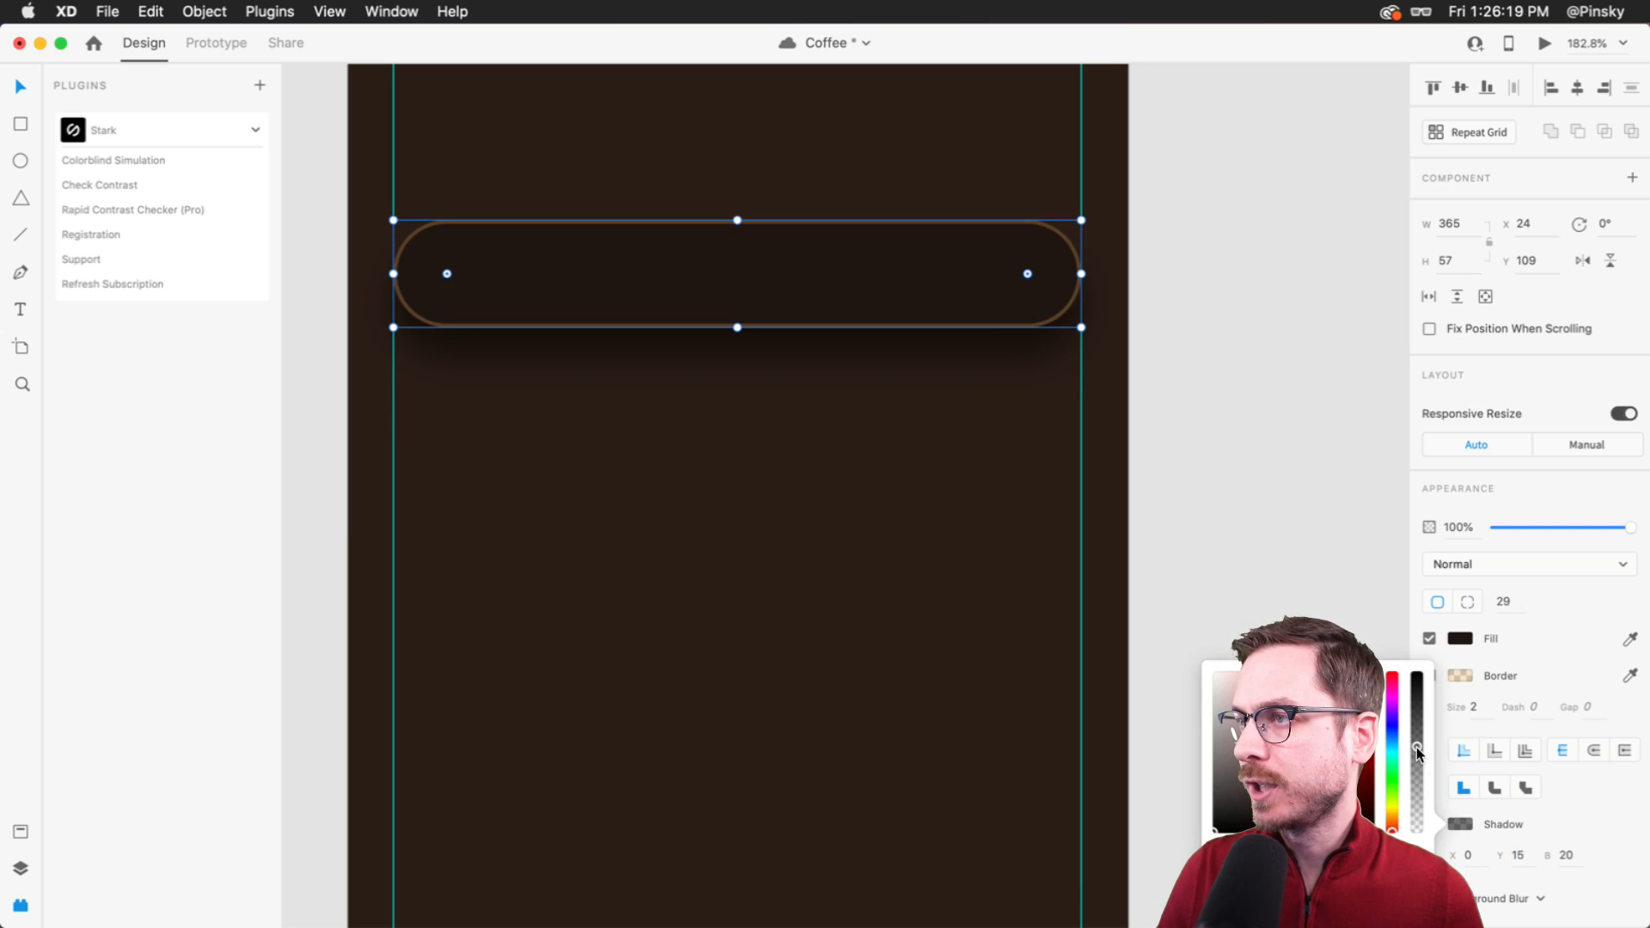
left_click_drag(1409, 732, 1416, 700)
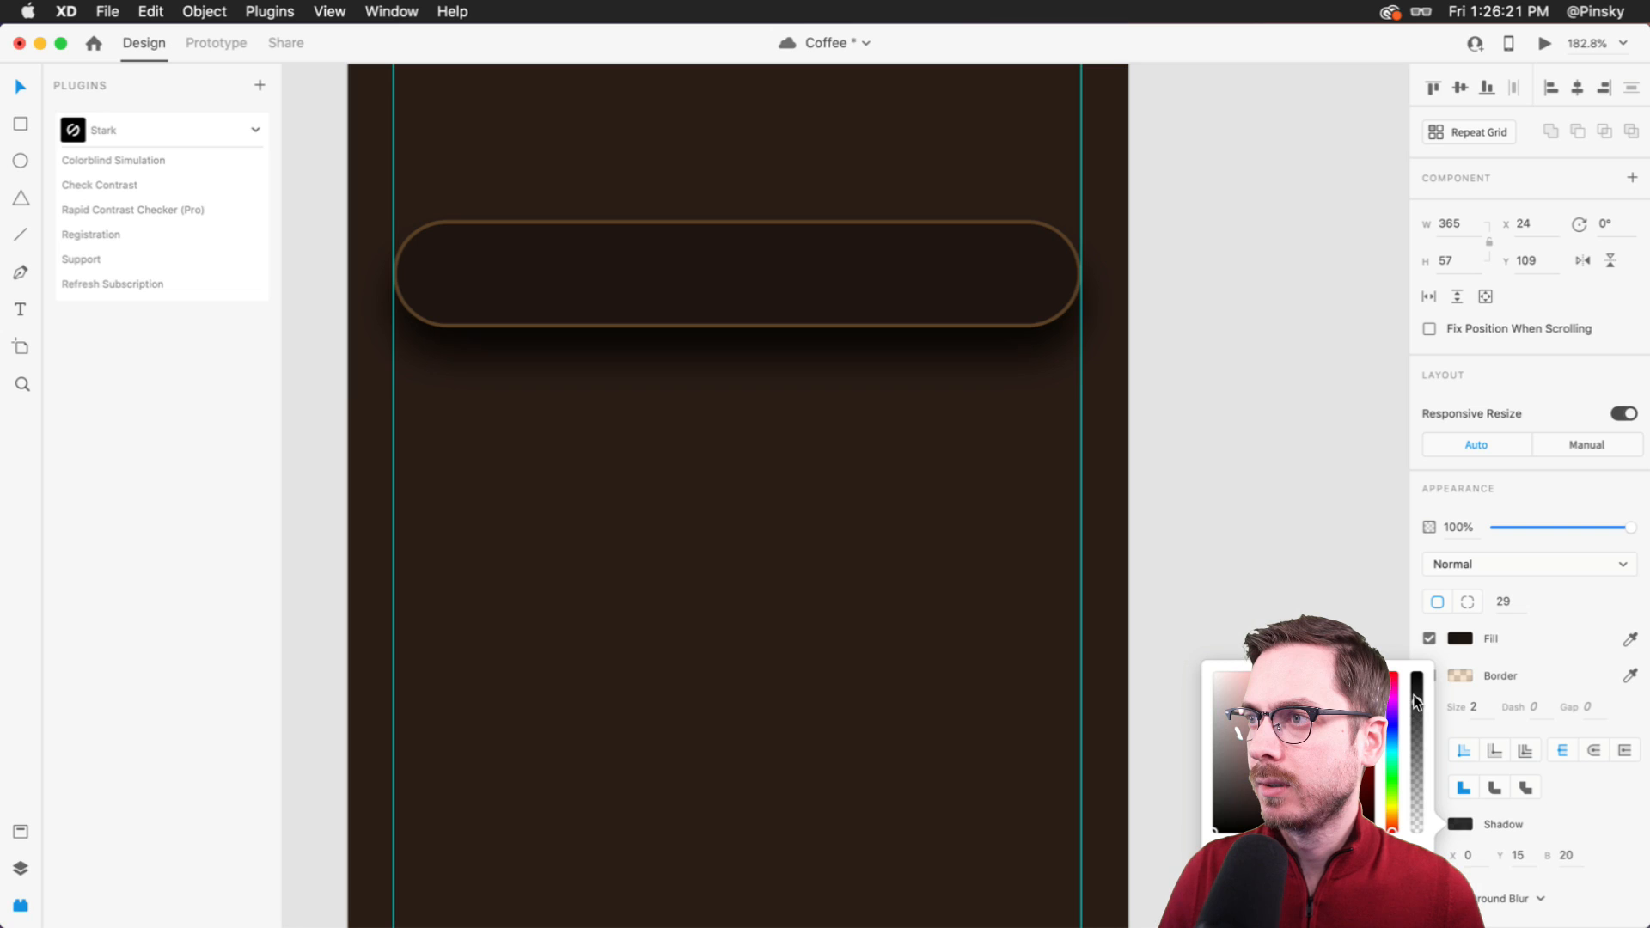
left_click(985, 275)
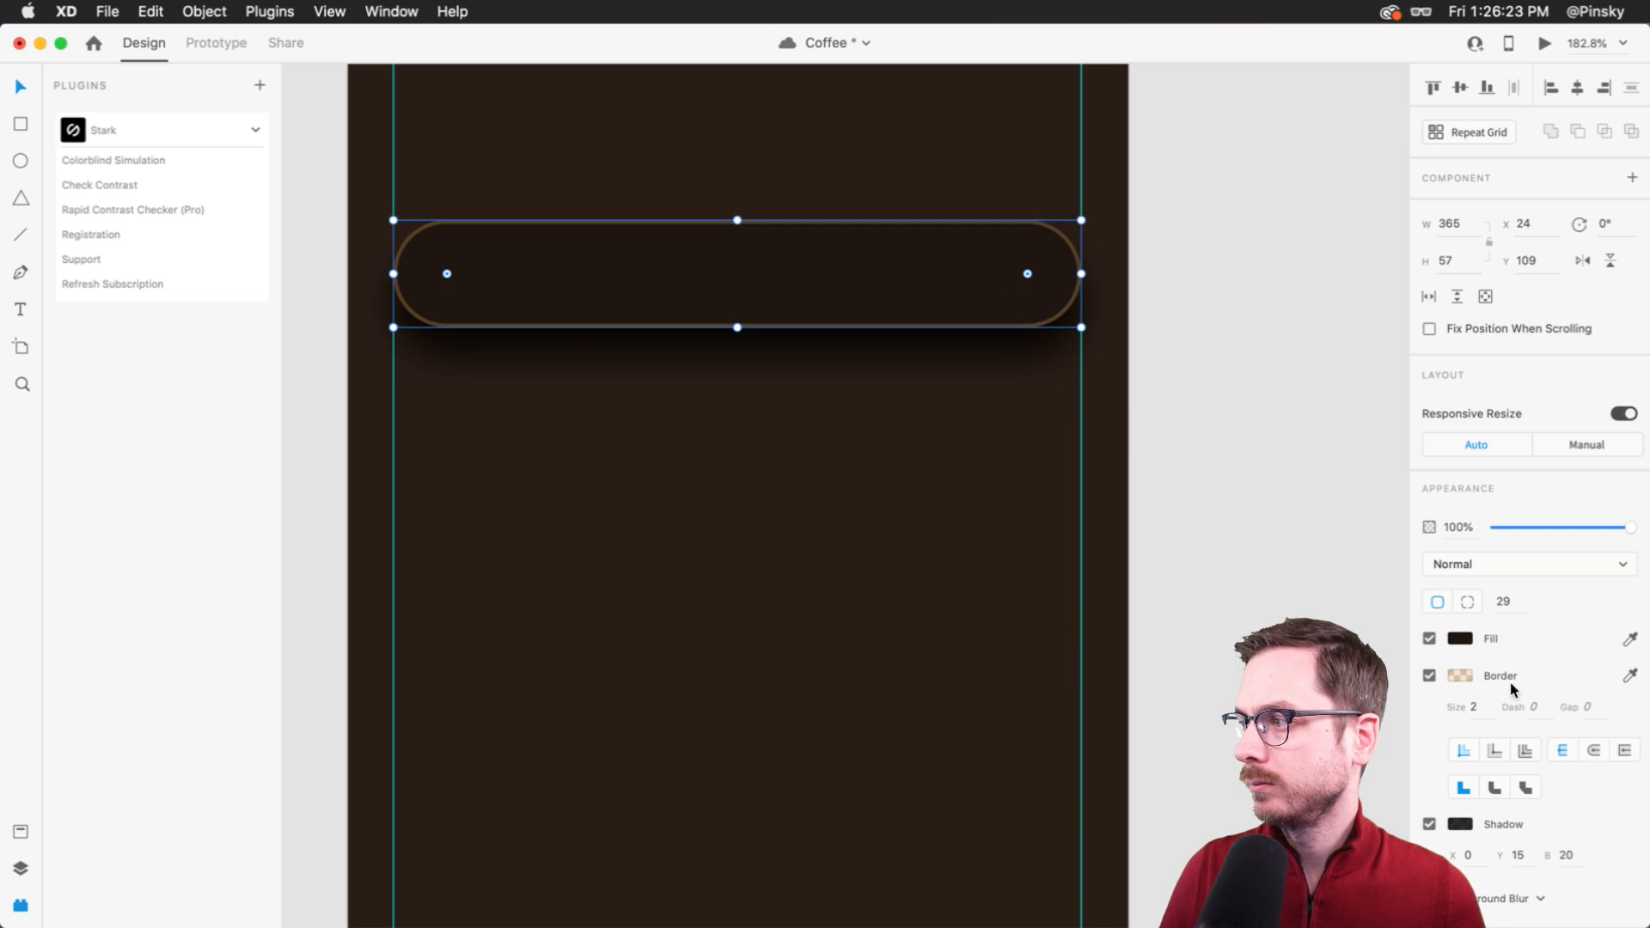
- Lighten the search bar's fill to a warmer reddish brown, set its border size to 1 and preview the screen
left_click(1458, 638)
left_click(1286, 662)
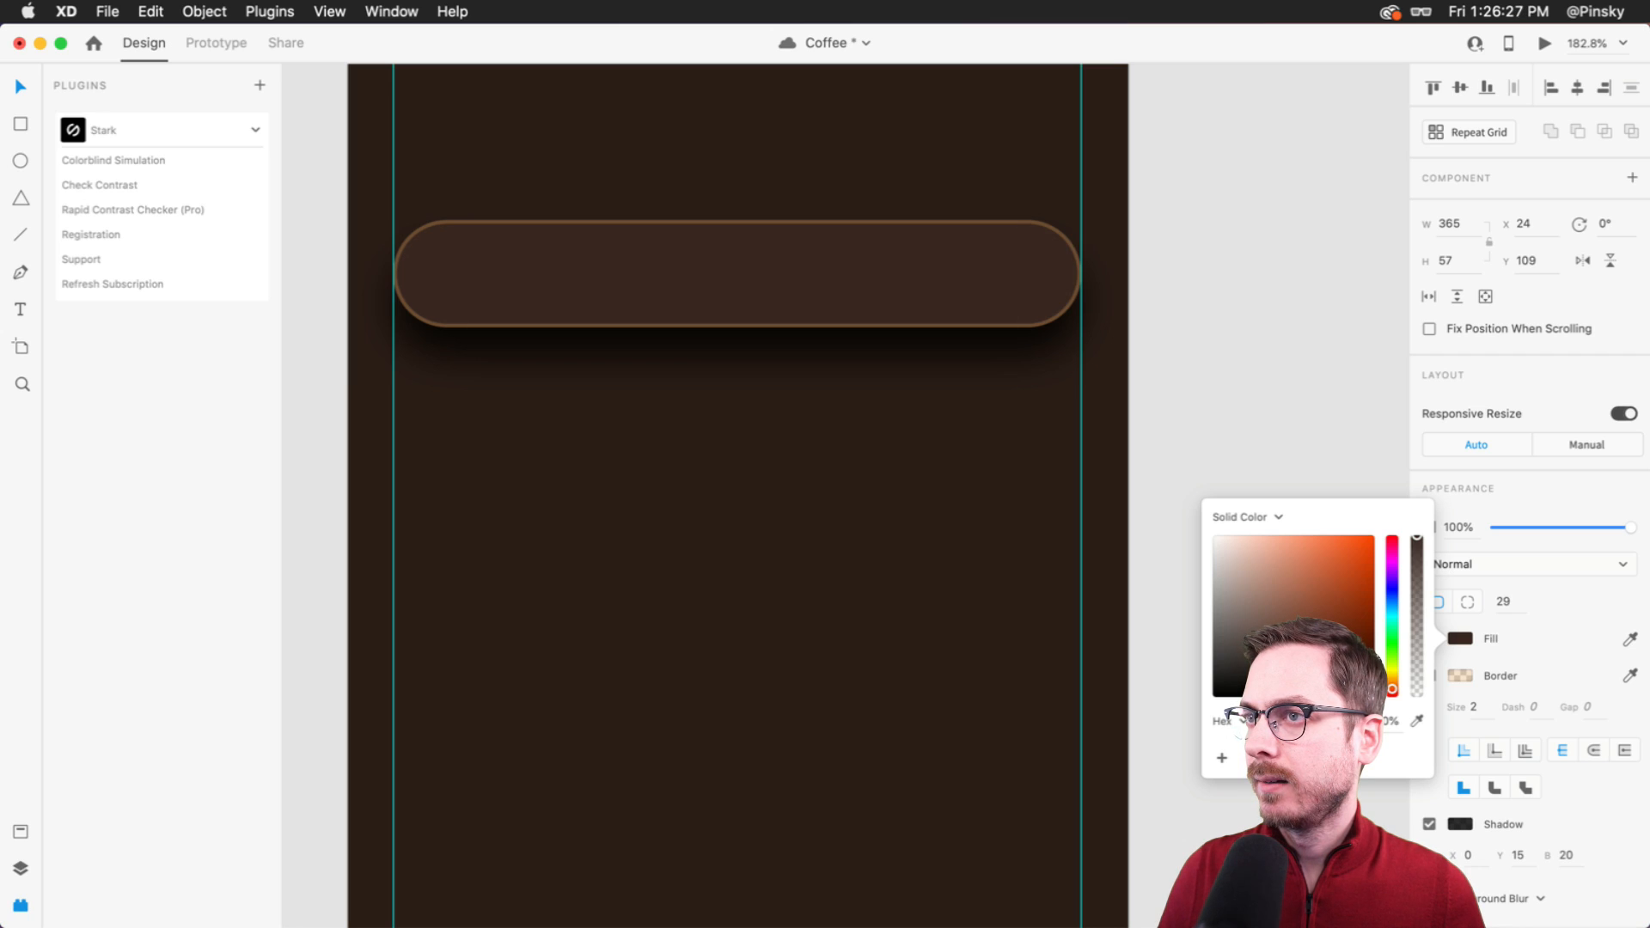
left_click(824, 312)
left_click(1485, 716)
type("1")
key("Return")
key("super+Return")
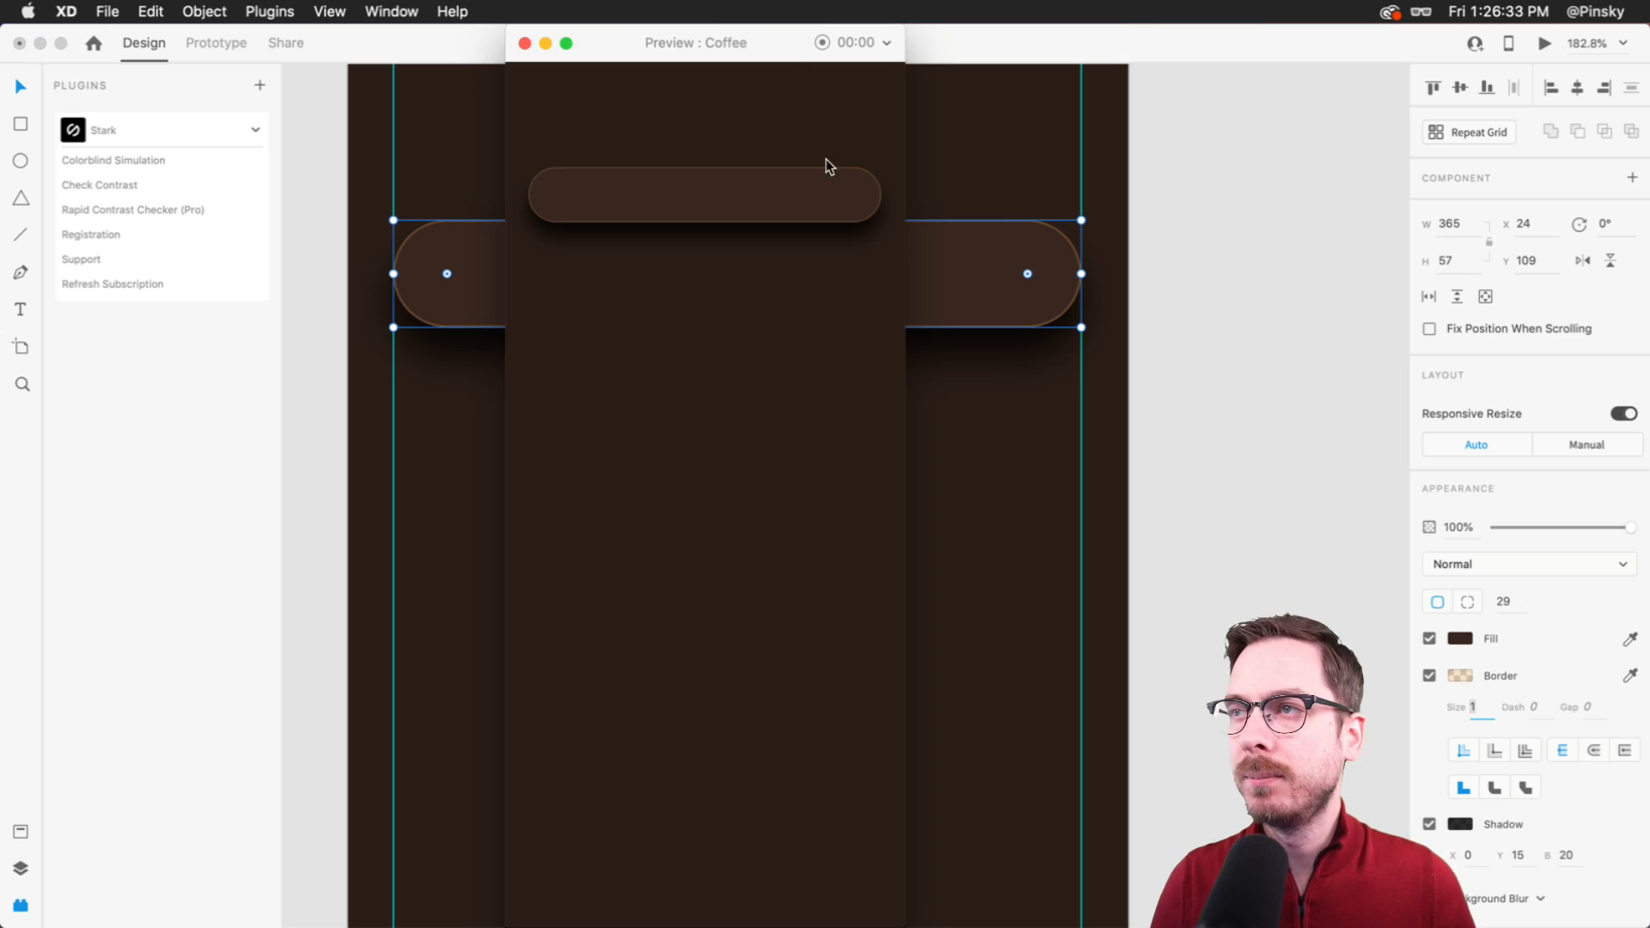
key("super+w")
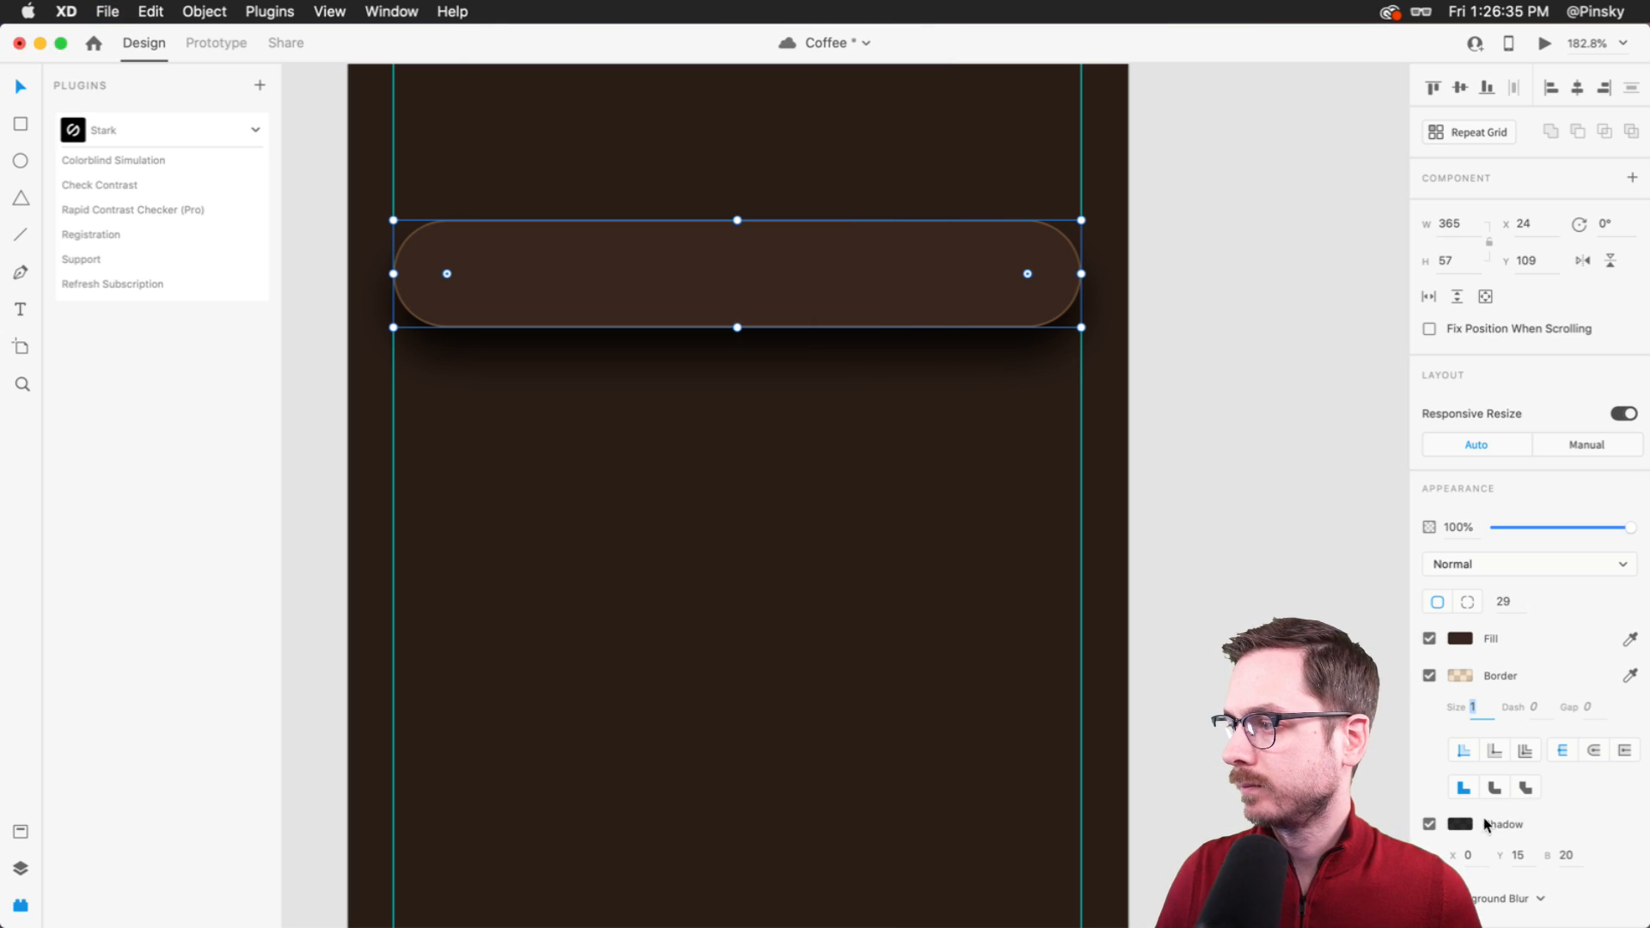
- Soften the search bar's shadow by lowering its colour opacity, and check the result in the preview
left_click_drag(1421, 706, 1418, 723)
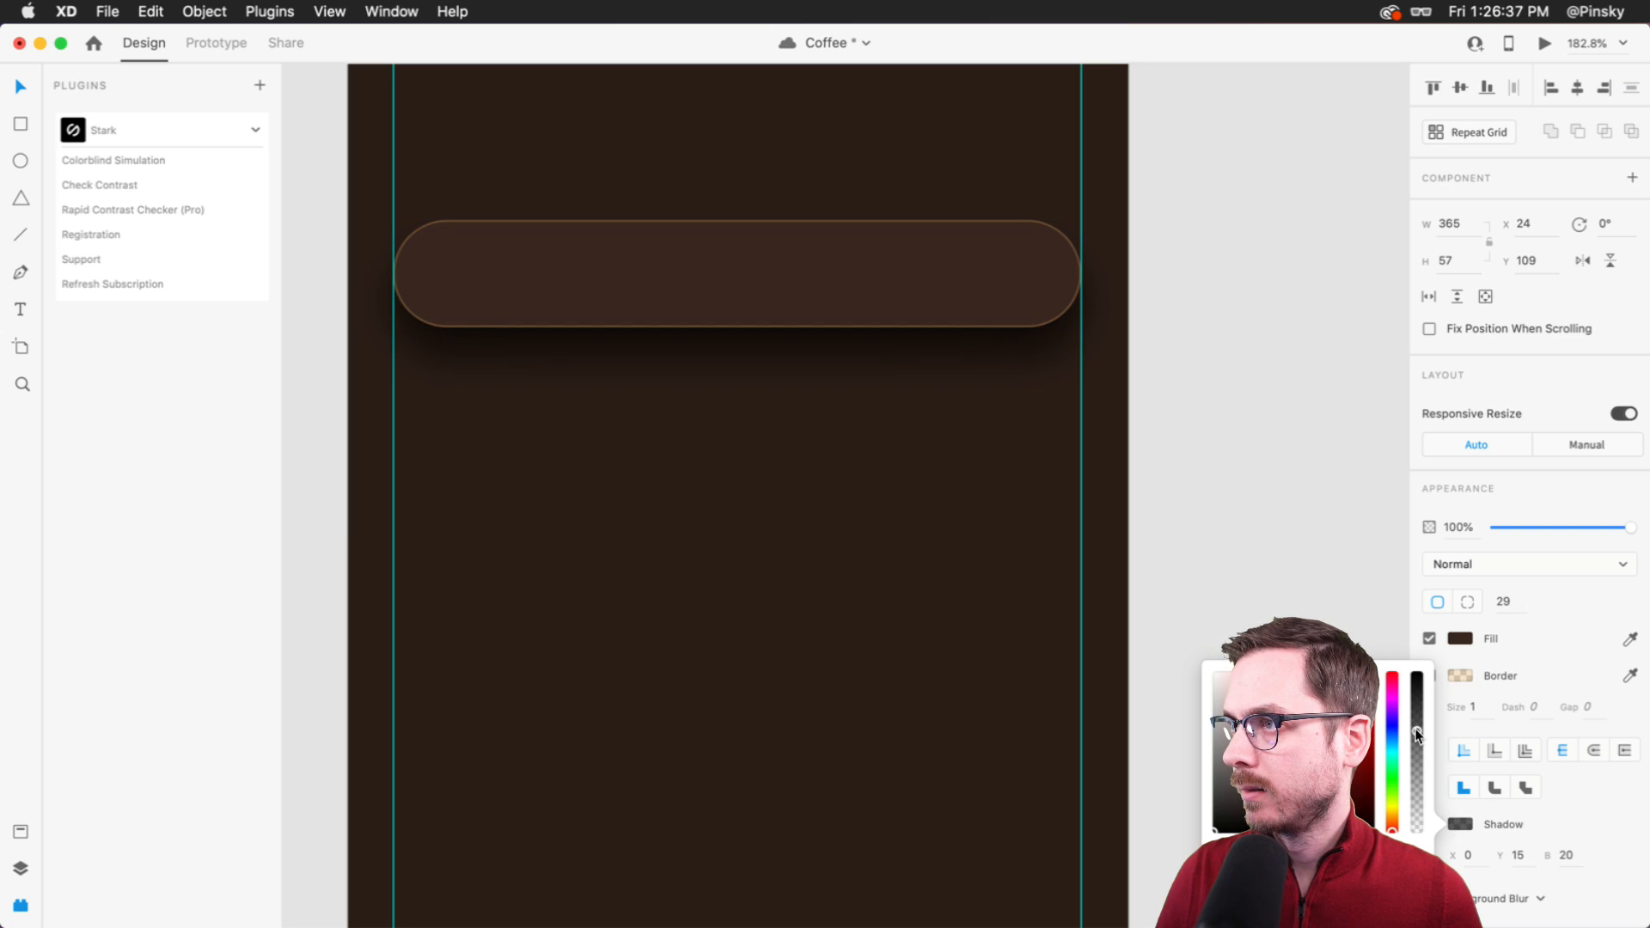
key("super+Return")
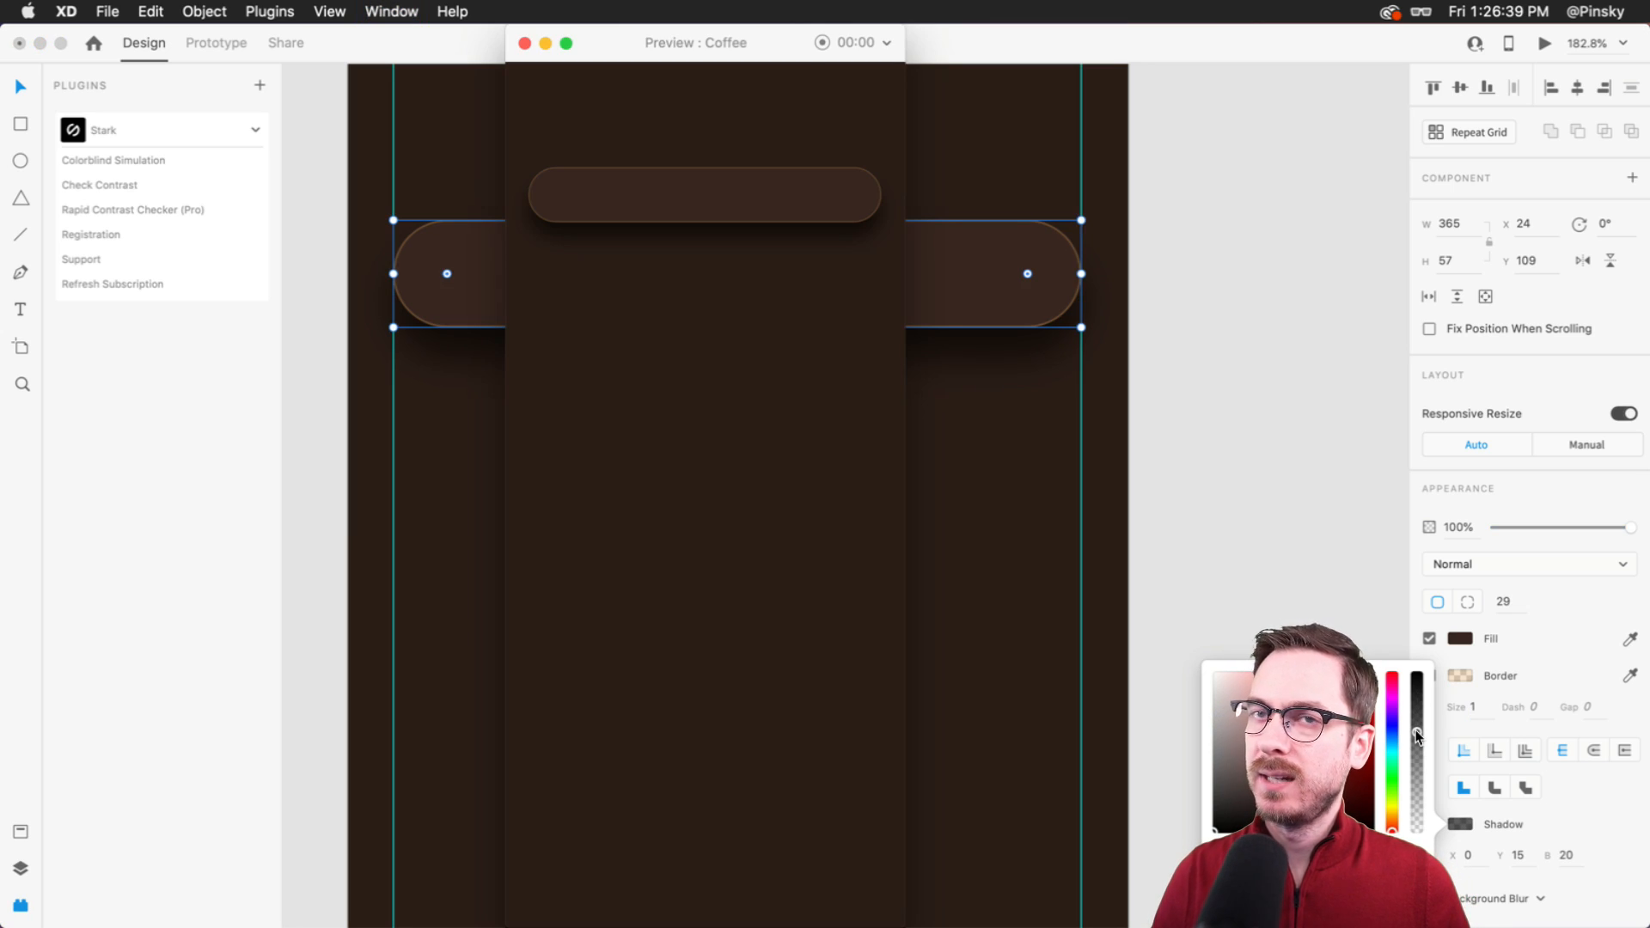
key("super+w")
- Reduce the search bar's height to 49 by raising its lower edge
left_click(751, 184)
left_click(746, 320)
left_click_drag(736, 329, 737, 316)
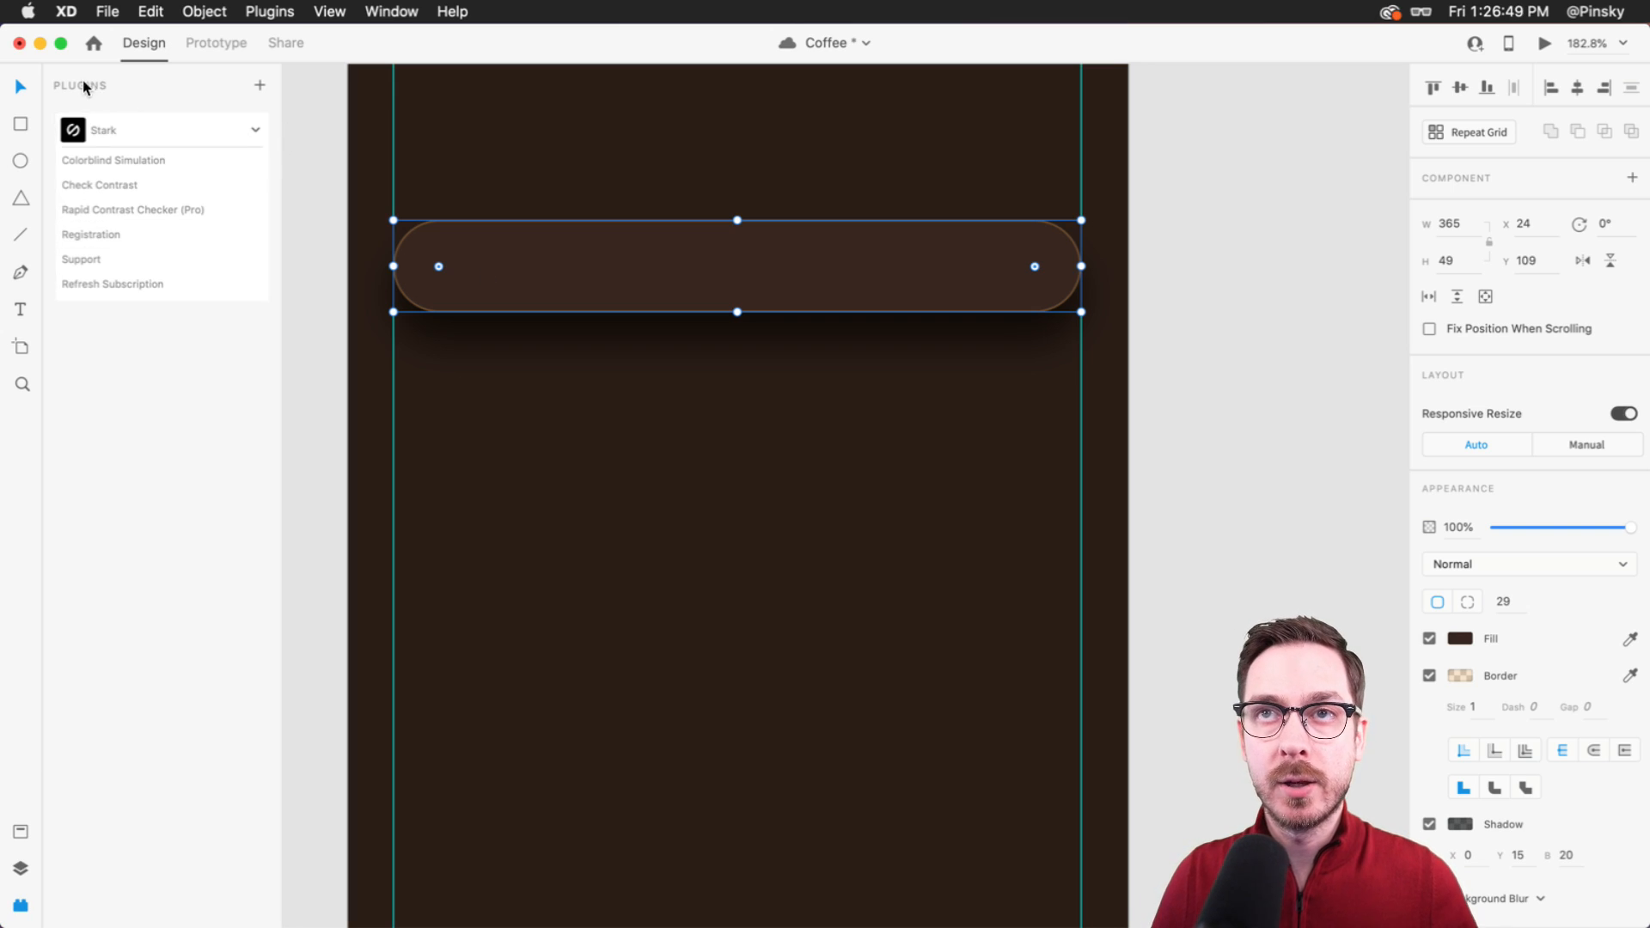
- Browse the plugin directory, install the Icons 4 Design plugin and close the directory
left_click(24, 901)
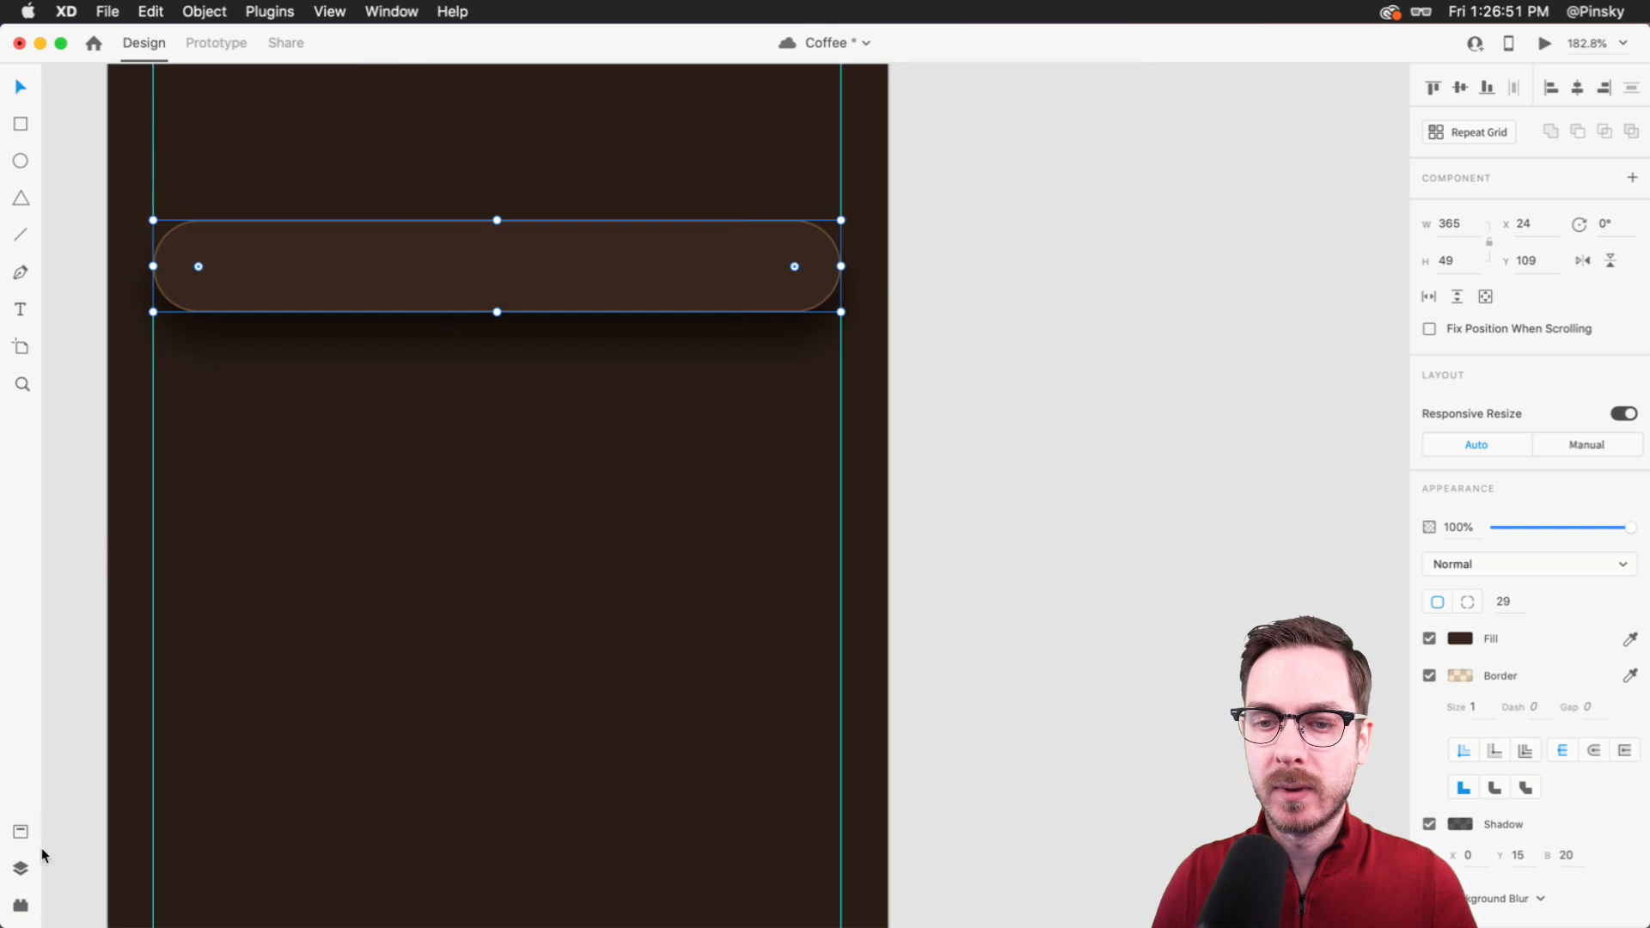
left_click(21, 906)
left_click(257, 84)
scroll(674, 566, "down", 10)
scroll(674, 566, "up", 10)
left_click(744, 147)
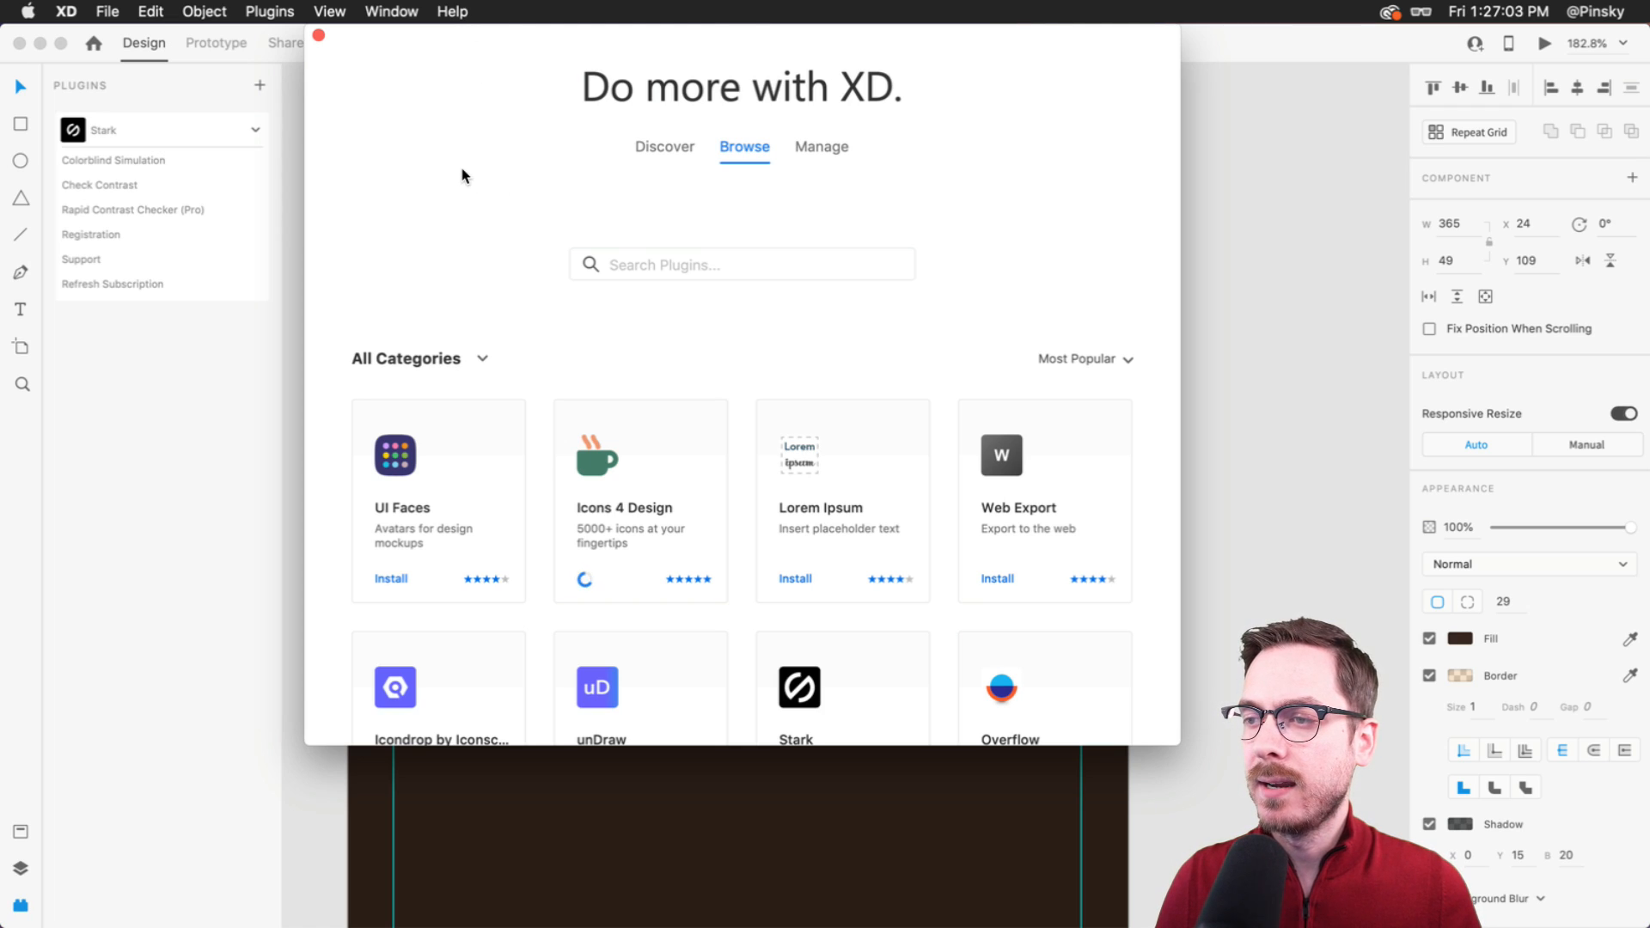
left_click(318, 36)
- Find "search" in Icons 4 Design and place the Feather search icon inside the start of the search bar
left_click(129, 129)
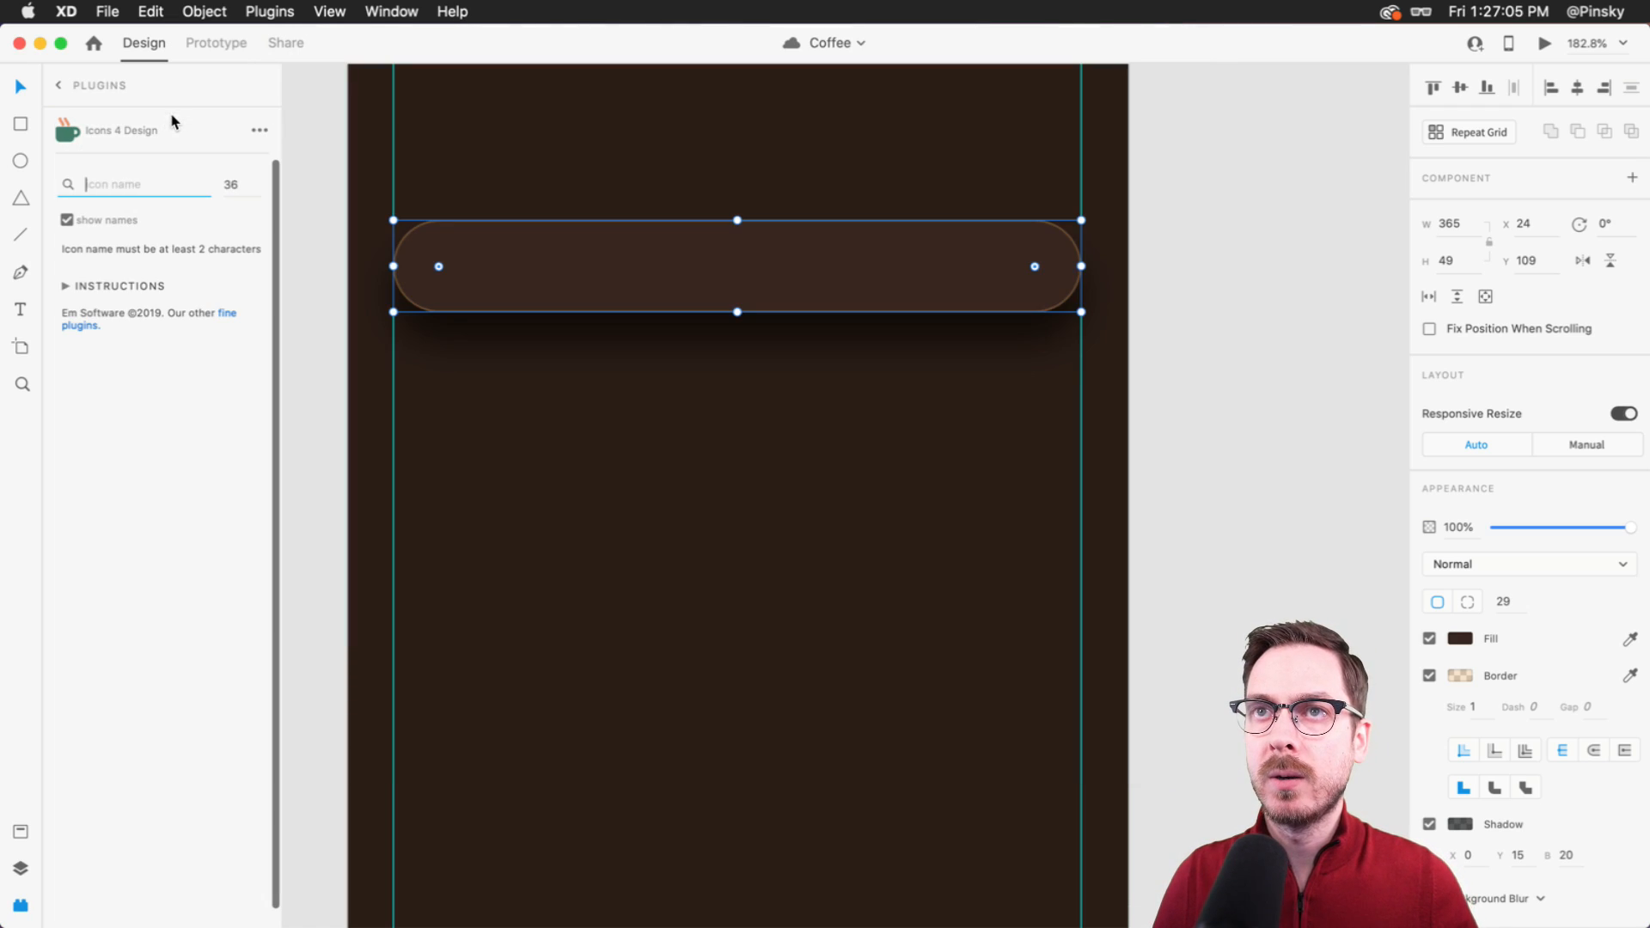
left_click(108, 184)
type("search")
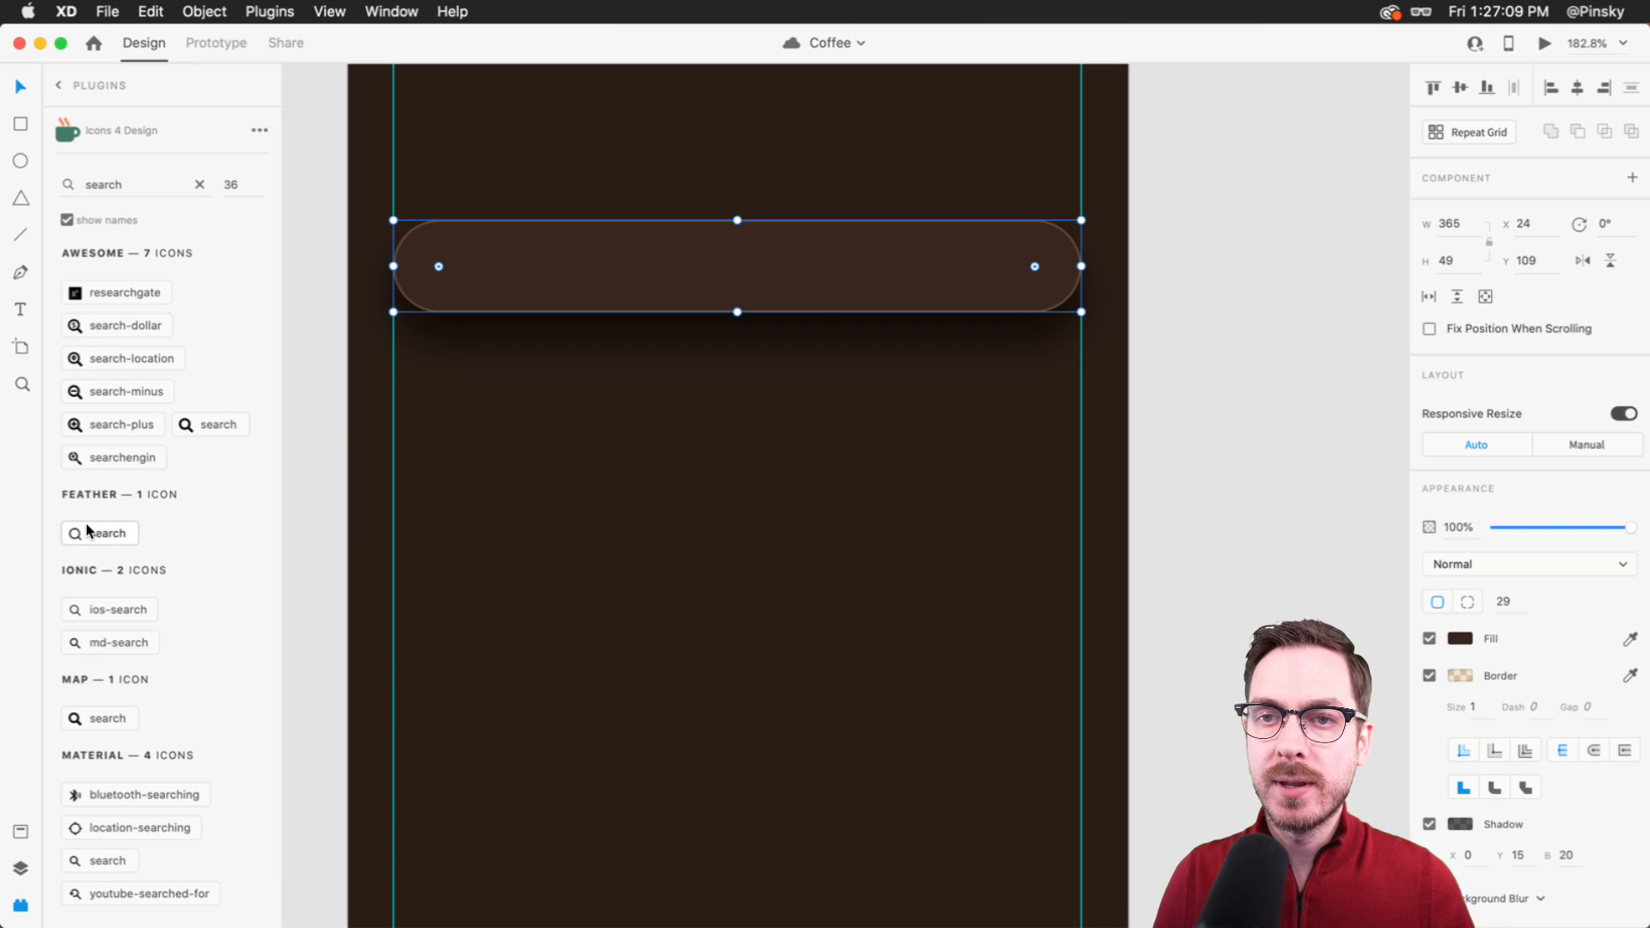
left_click_drag(87, 526, 472, 288)
- Make the search icon's border white and set its border size to 2
left_click(1460, 755)
left_click(1216, 643)
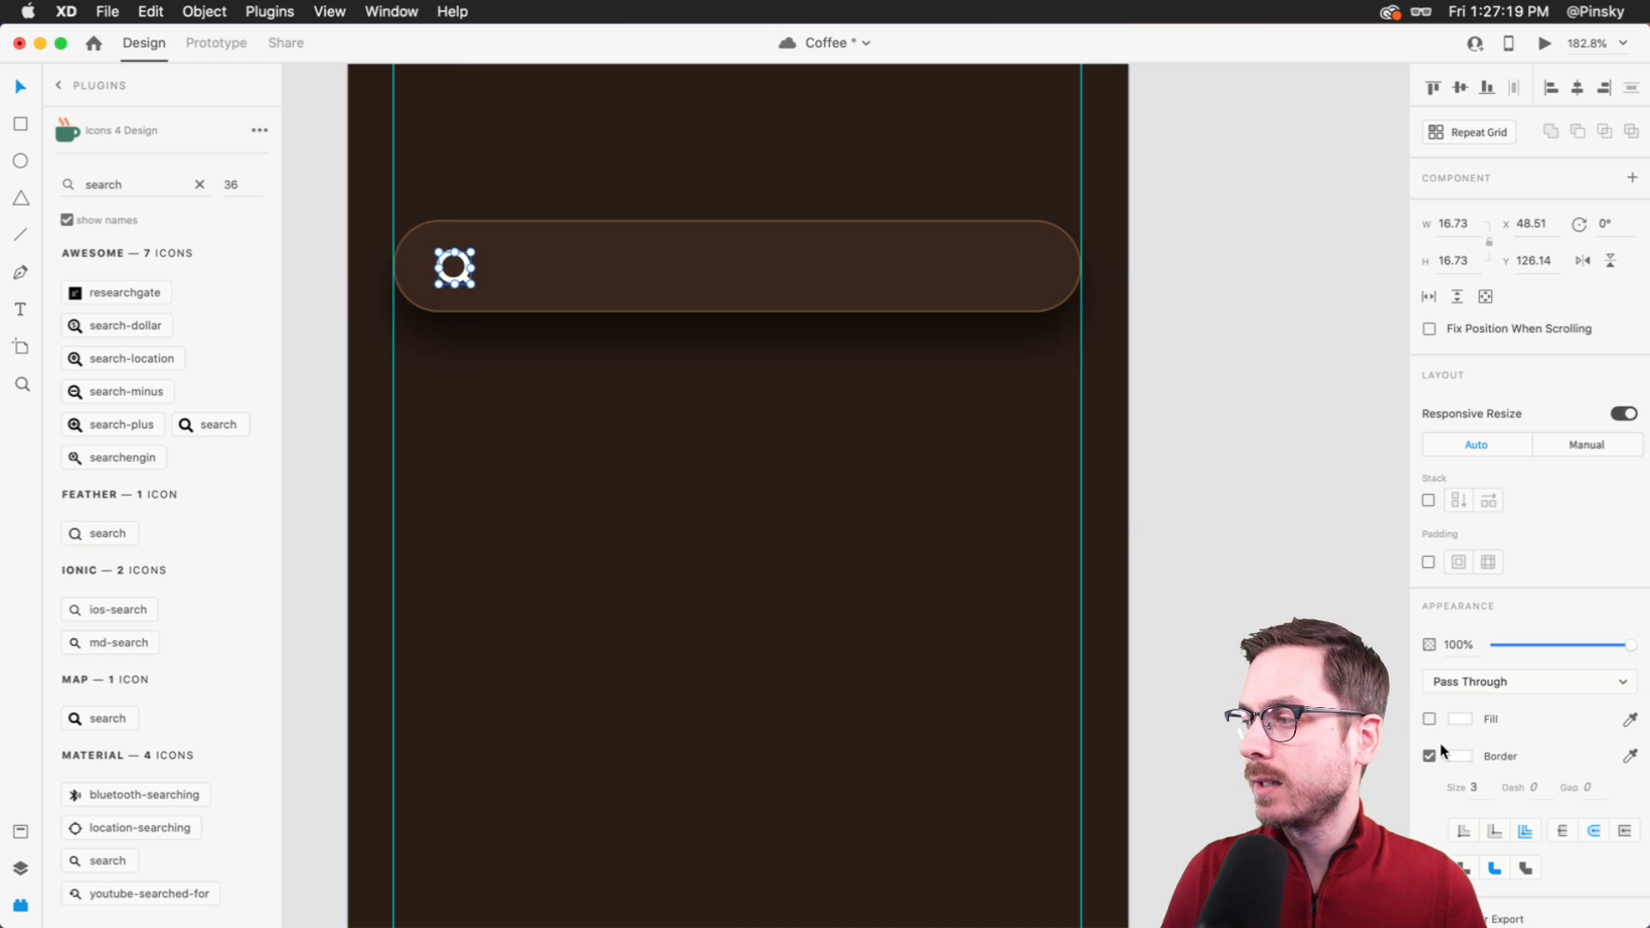
left_click(1478, 785)
type("2")
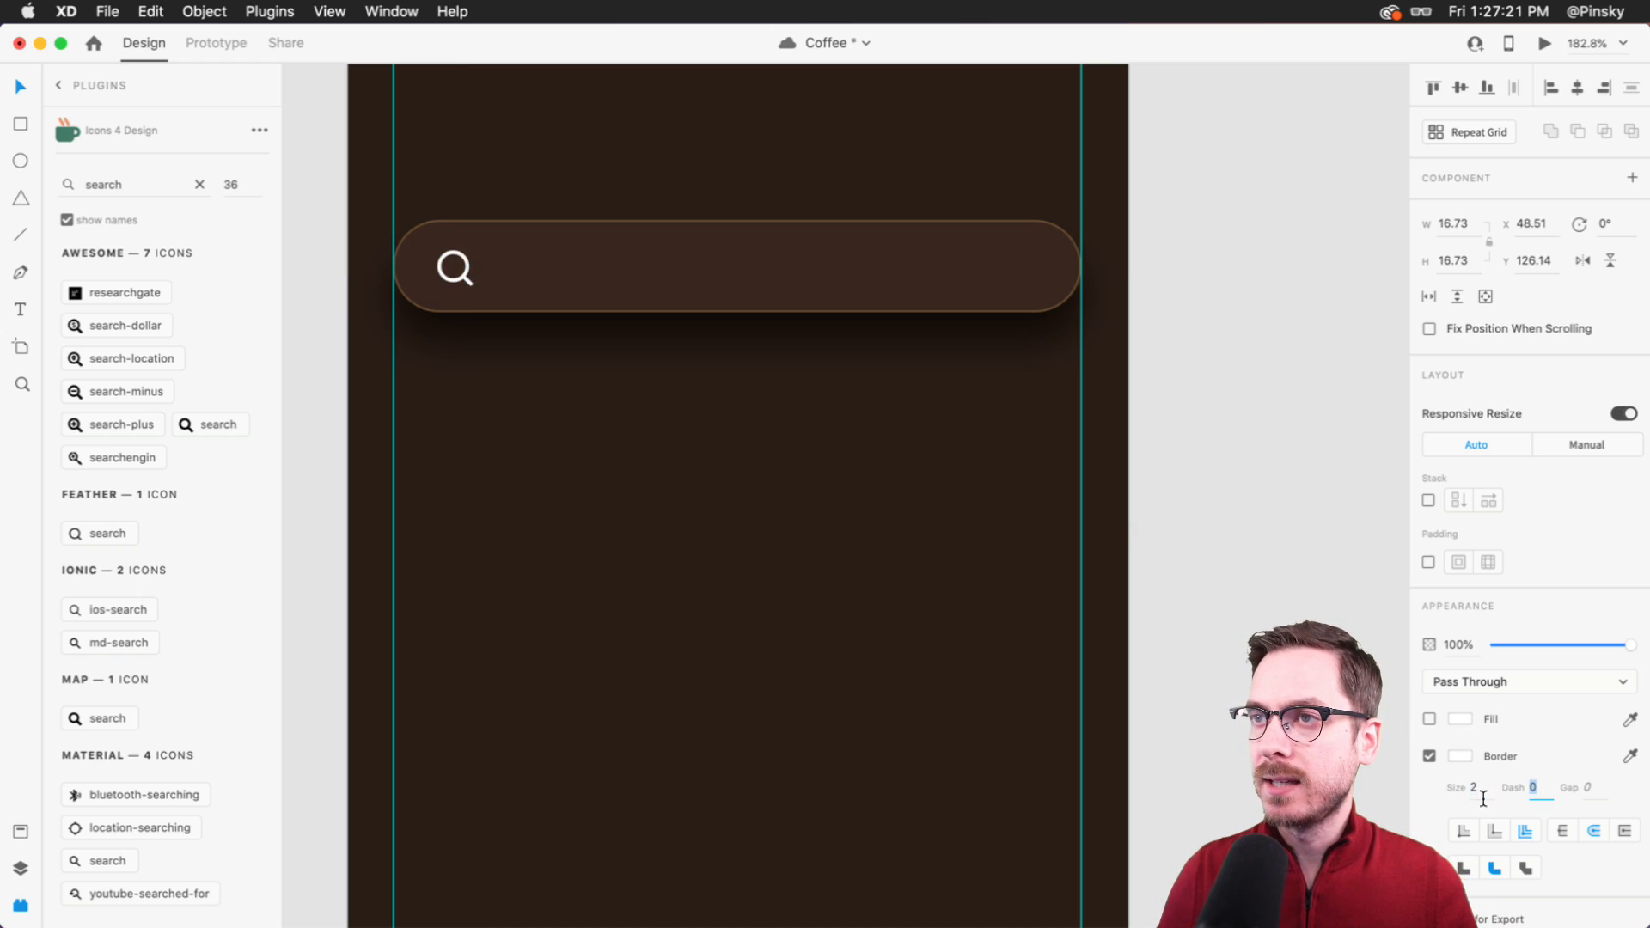
key("Tab")
key("BackSpace")
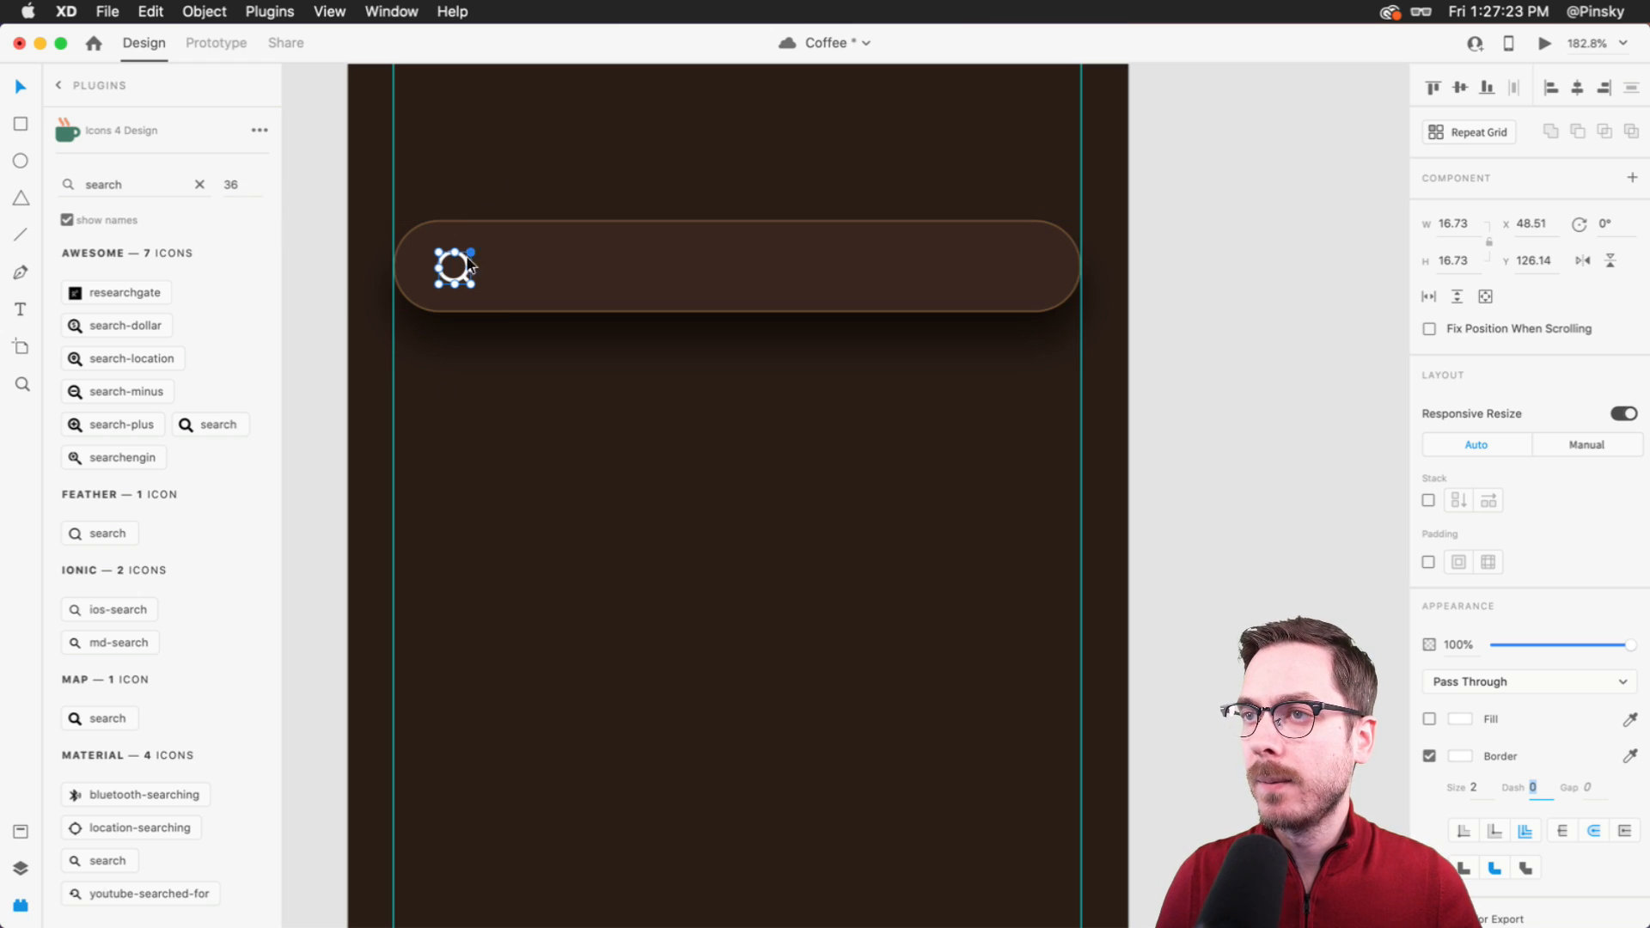
- Recolour the search icon's border with the brown sampled from the bar's outline, nudge it up to Y 125.14 and preview it
left_click(1630, 756)
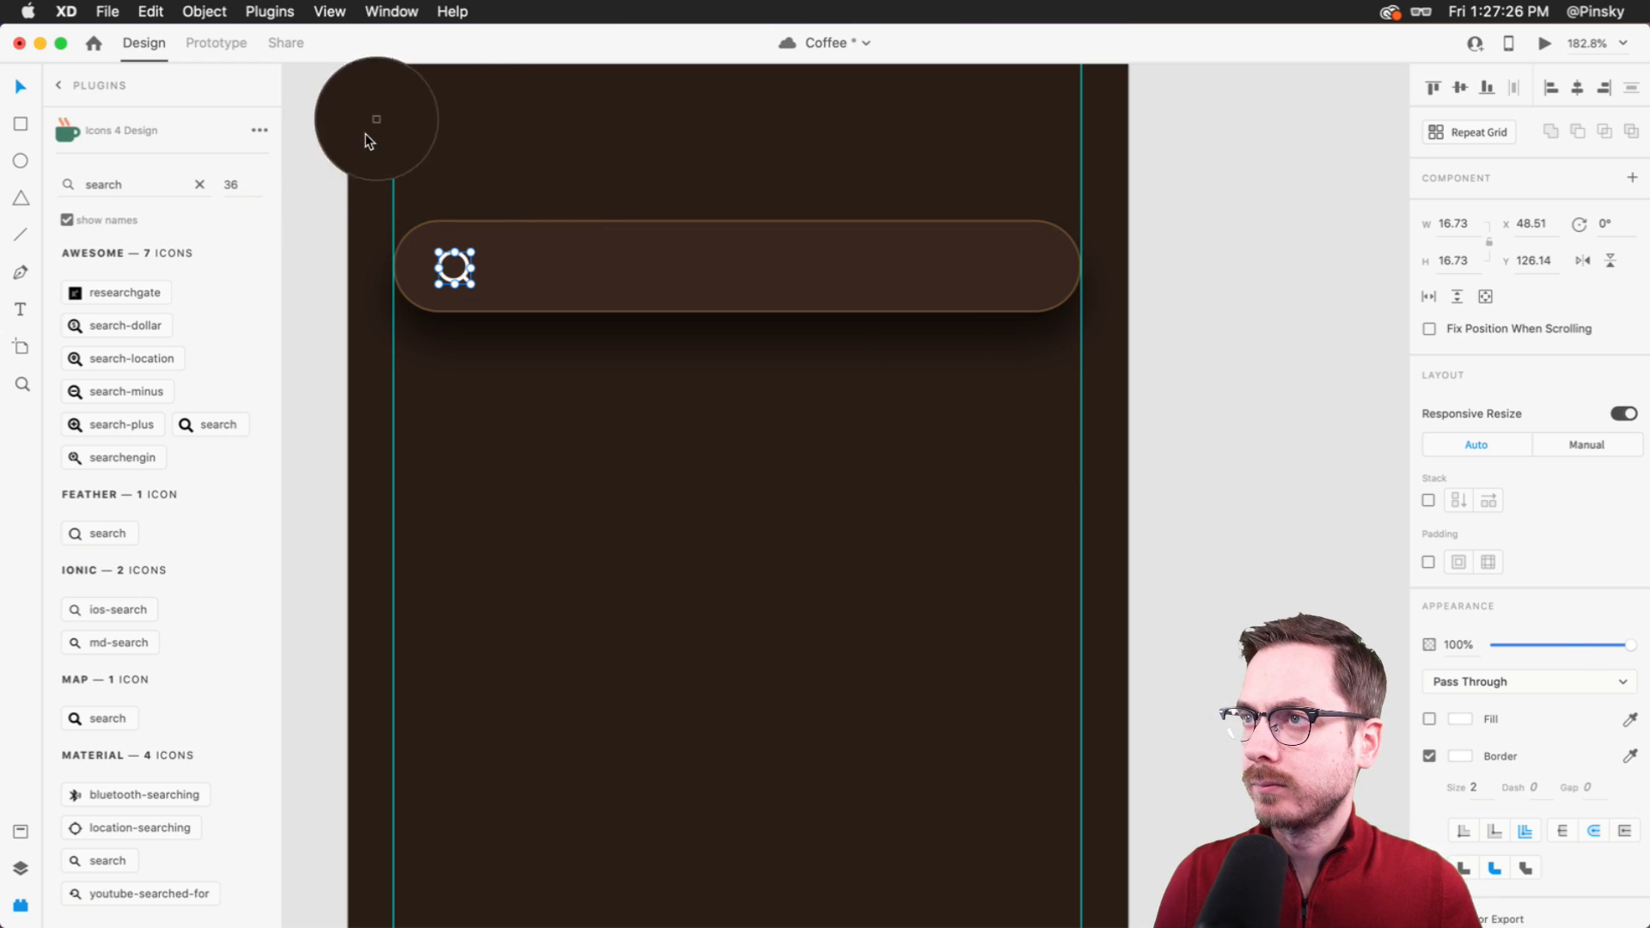
left_click(453, 219)
left_click_drag(465, 275, 466, 273)
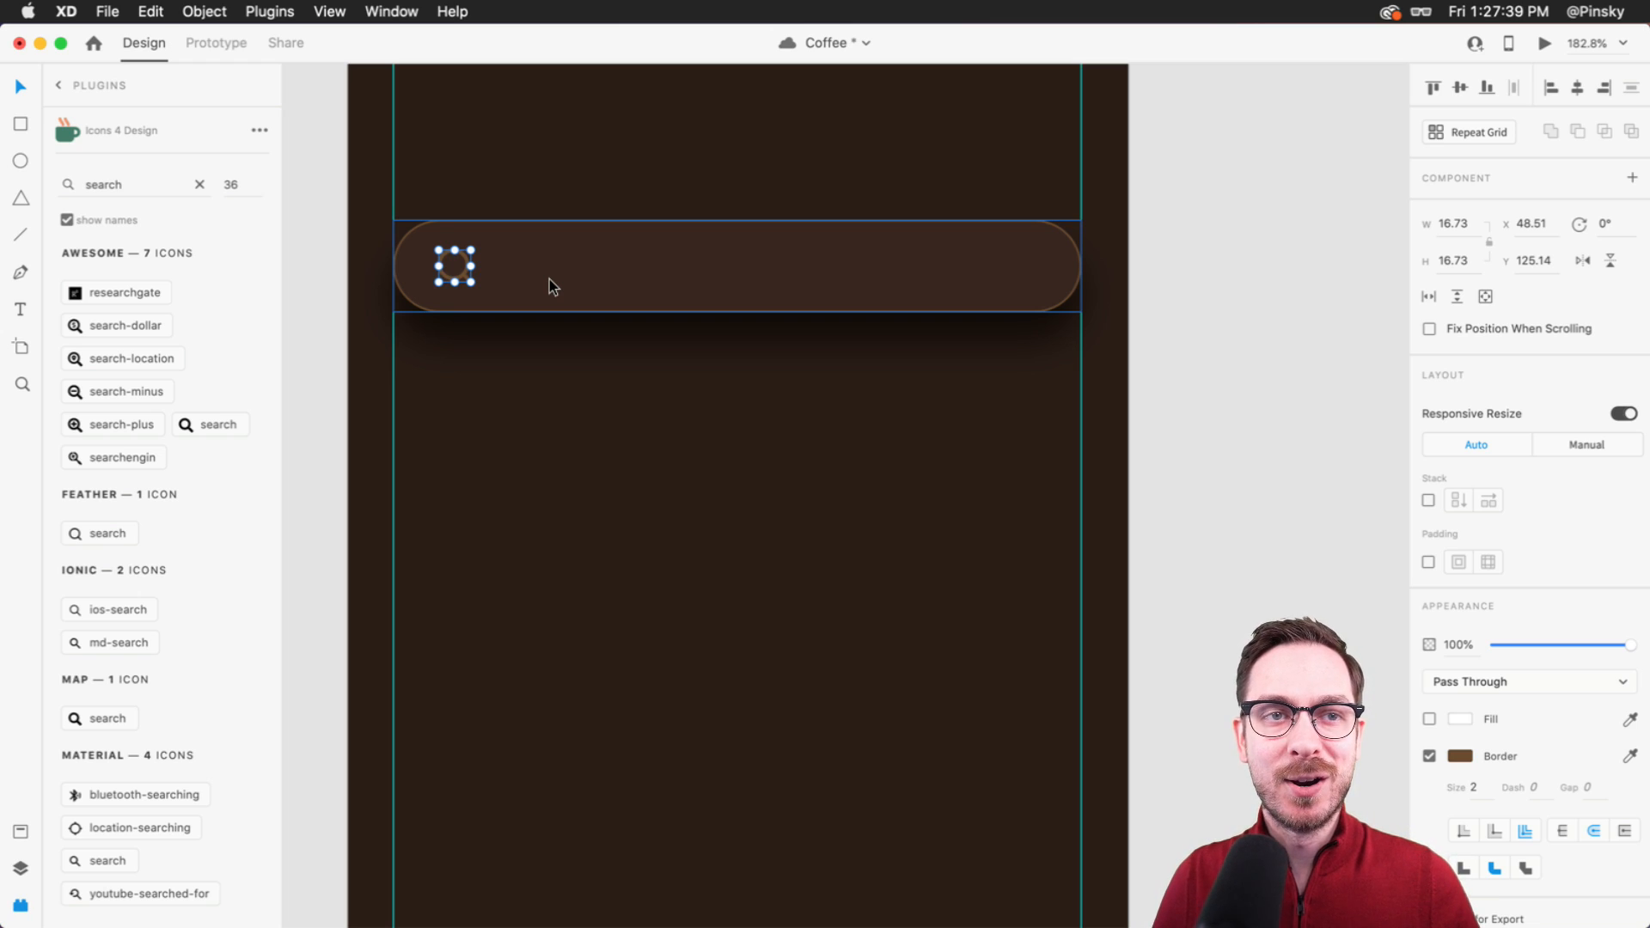
key("super+Return")
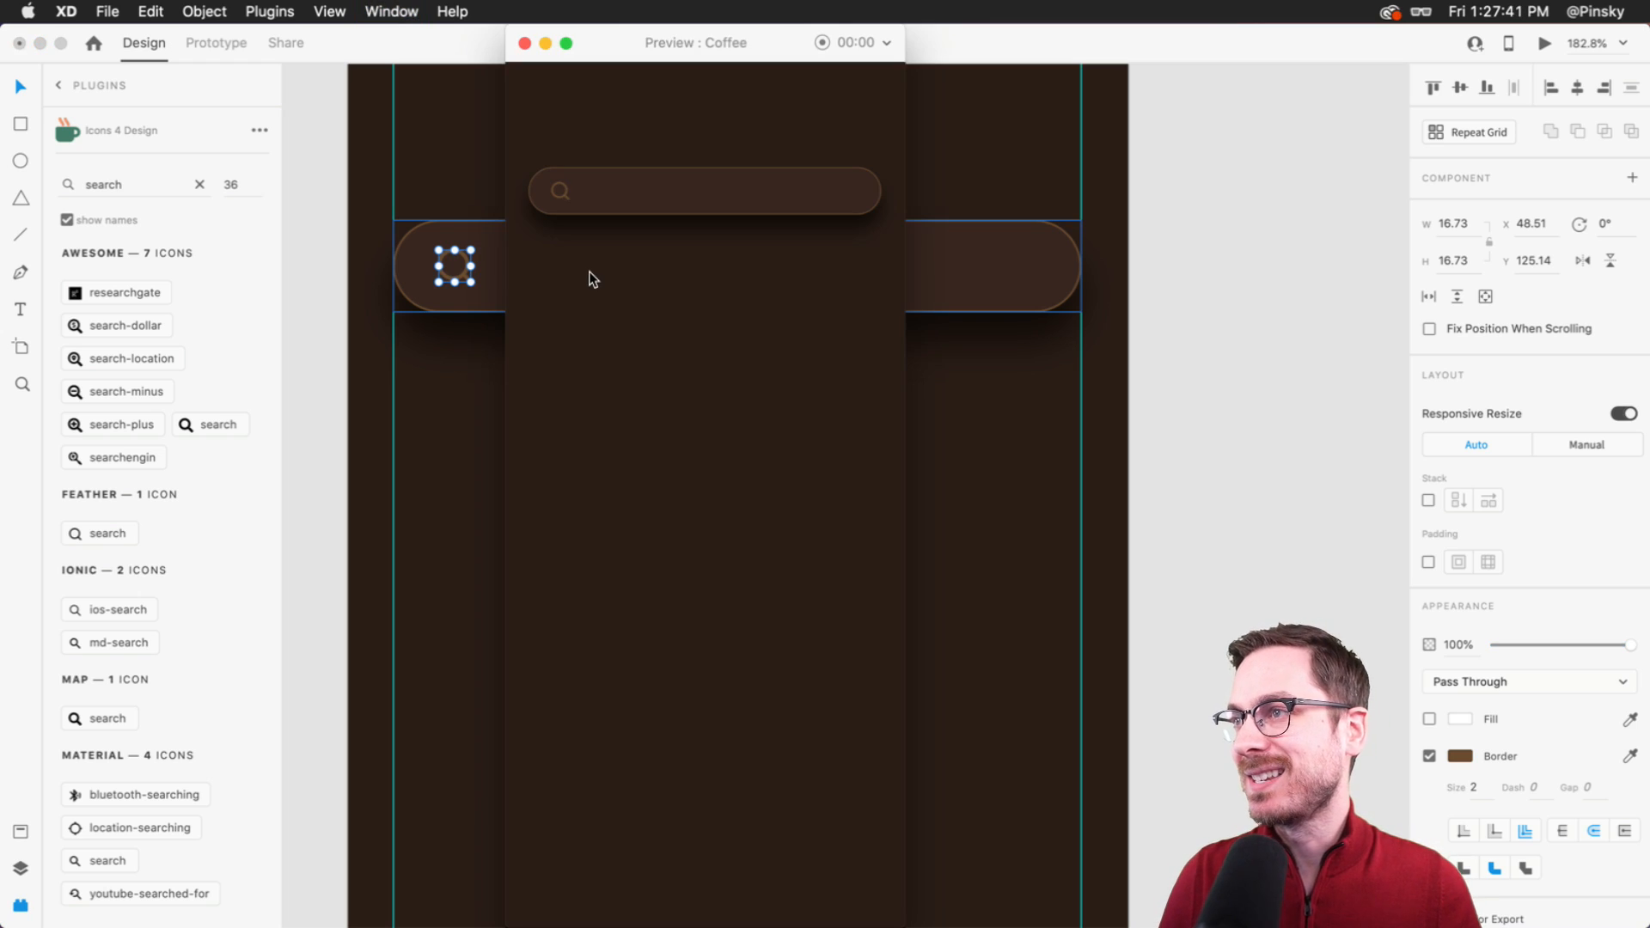
key("super+w")
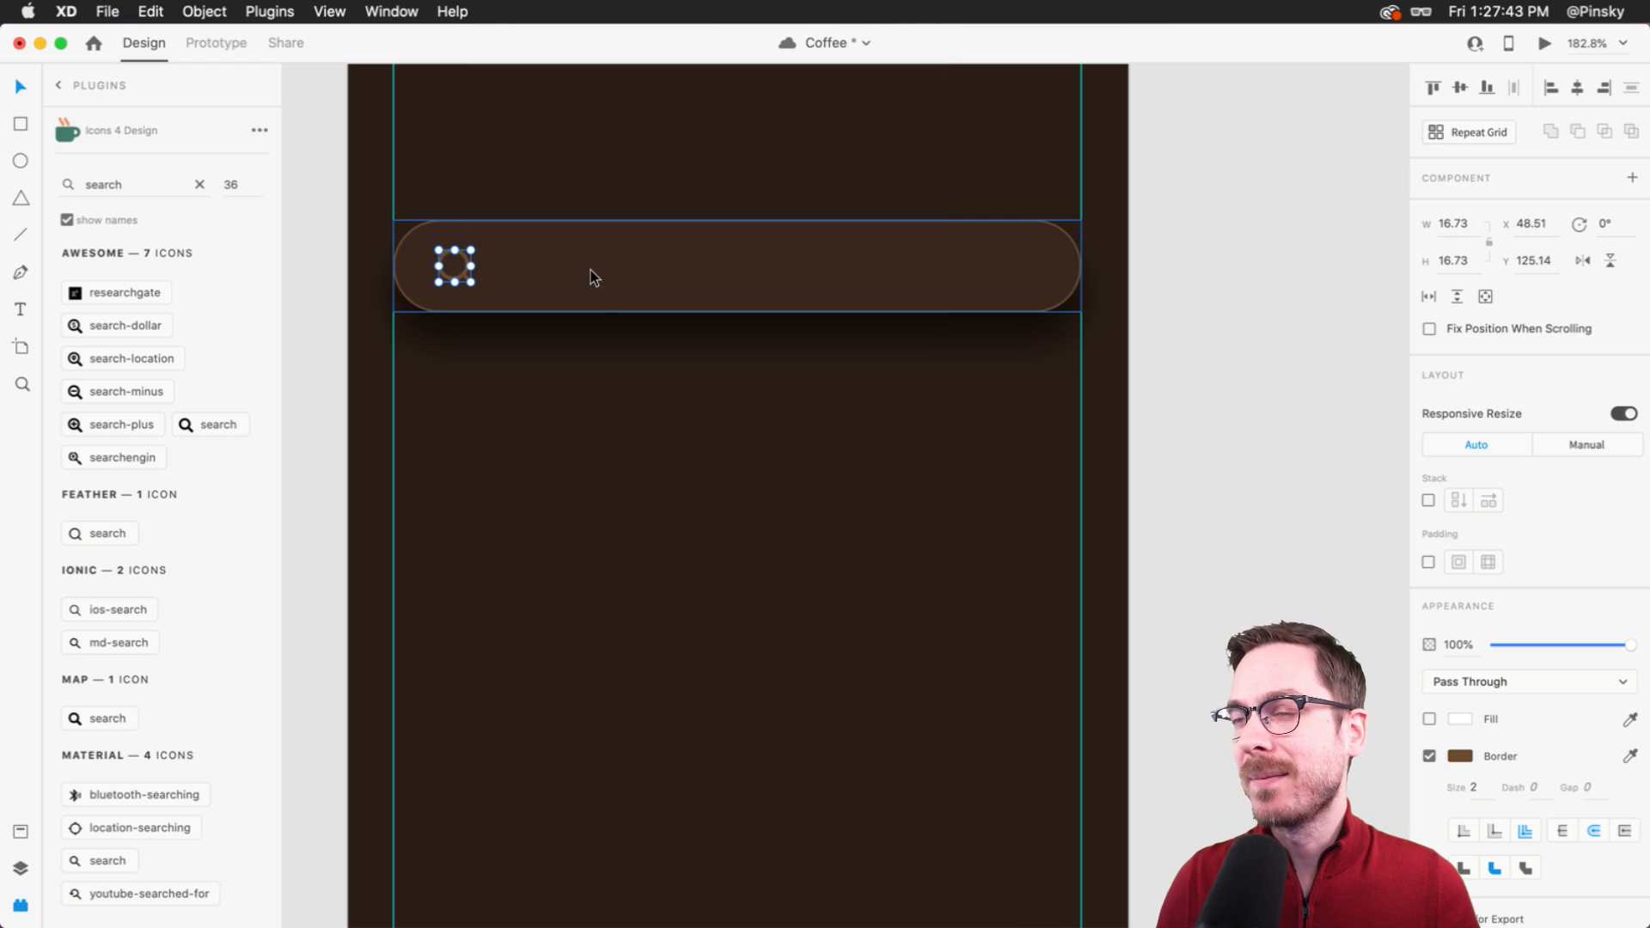
- Turn off the search bar's shadow, raise its border colour opacity to 51% and preview the screen
left_click(602, 296)
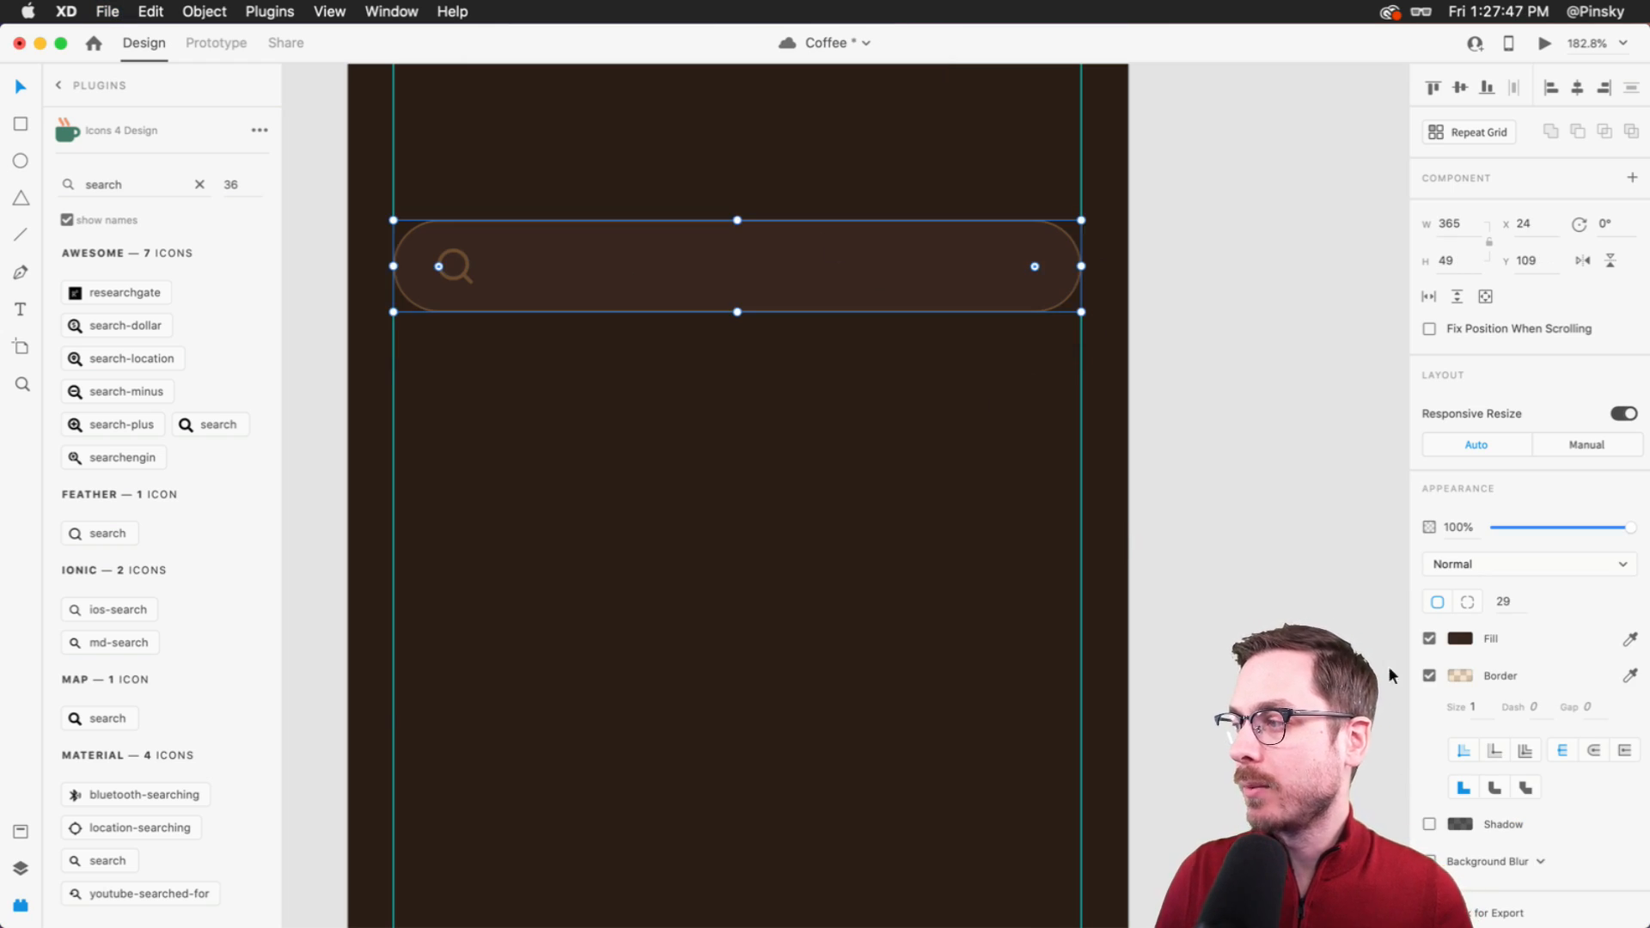
left_click(1461, 676)
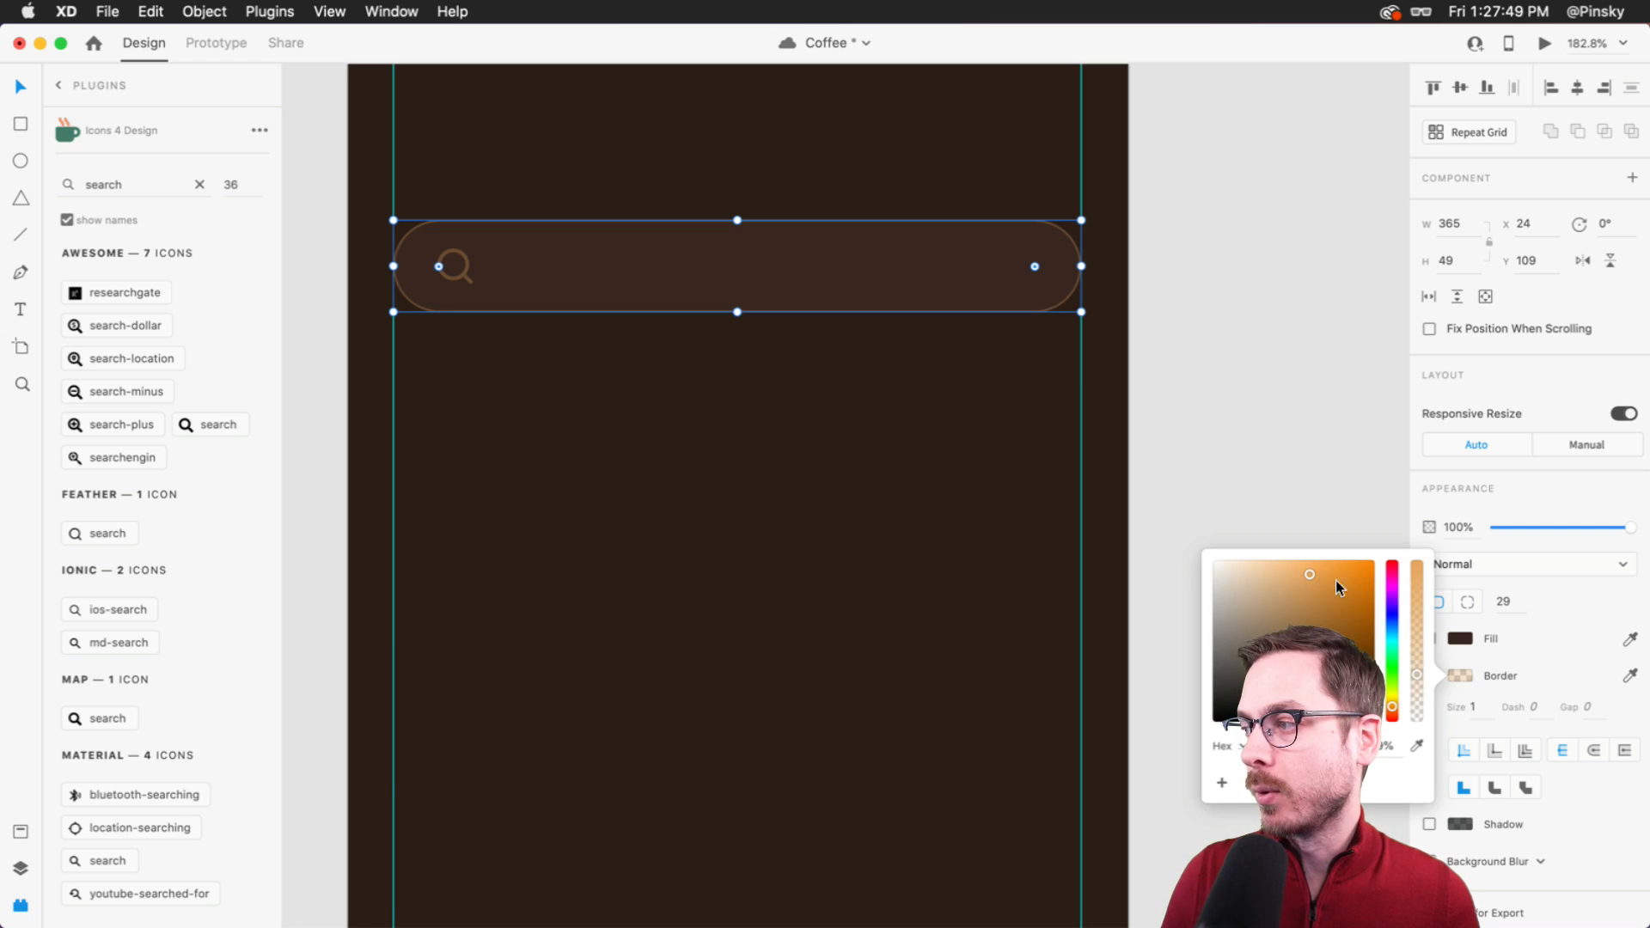
left_click_drag(1420, 677, 1416, 639)
key("super+Return")
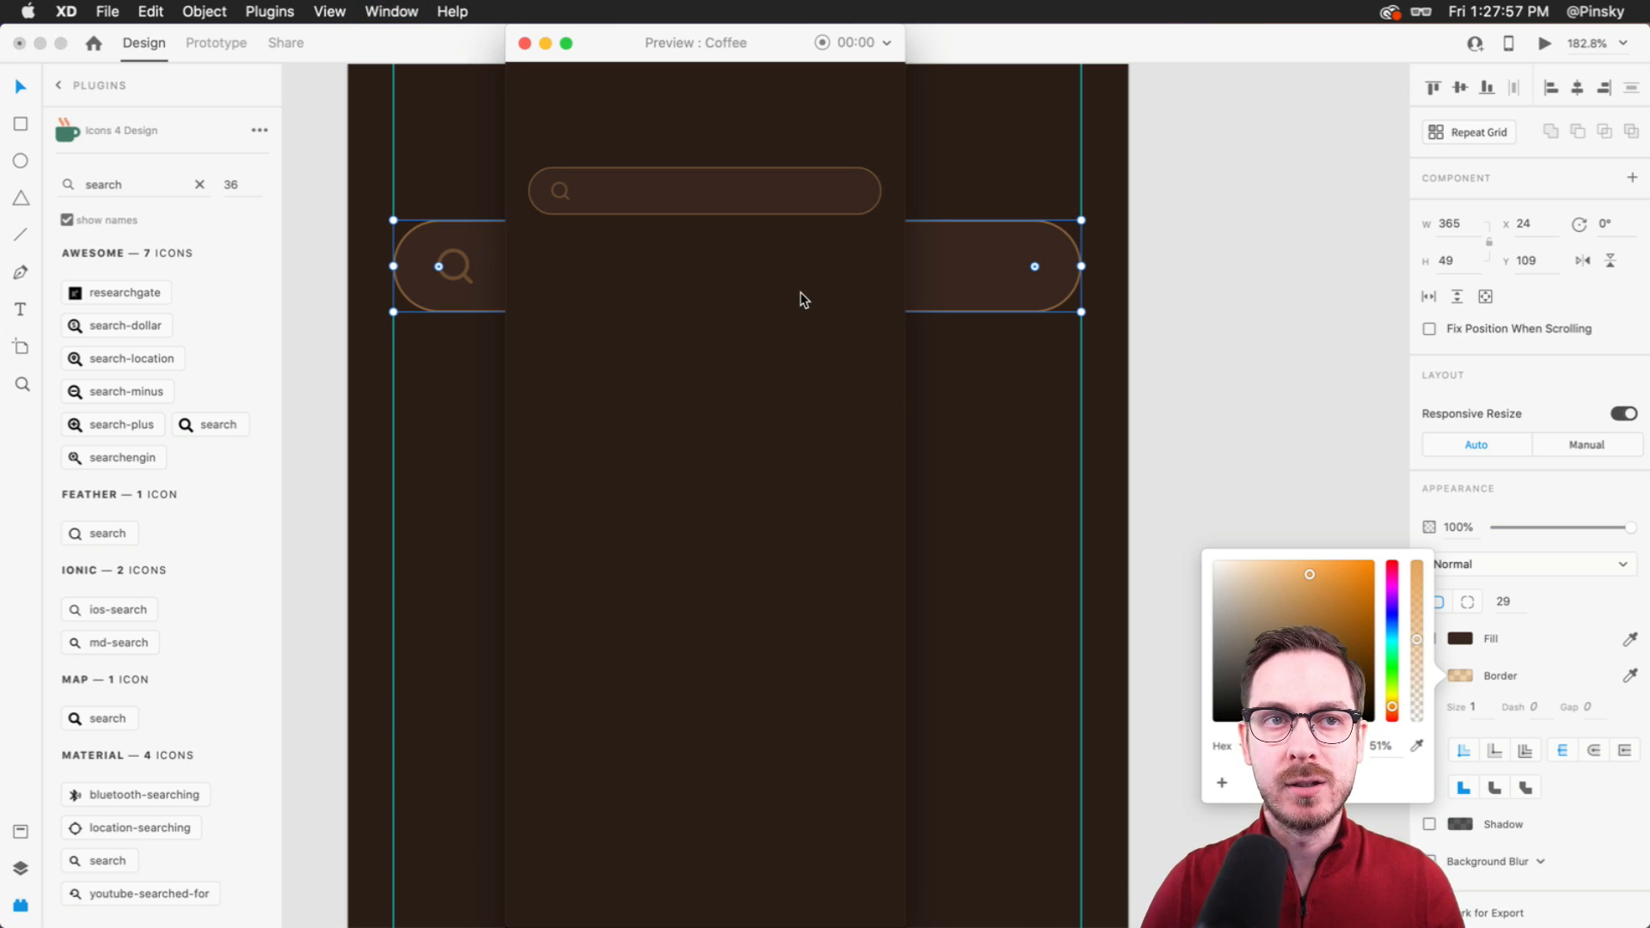
key("super+w")
- Add the left-aligned placeholder text "What will energize you today?" at size 12 inside the search bar, beside the search icon
left_click(751, 371)
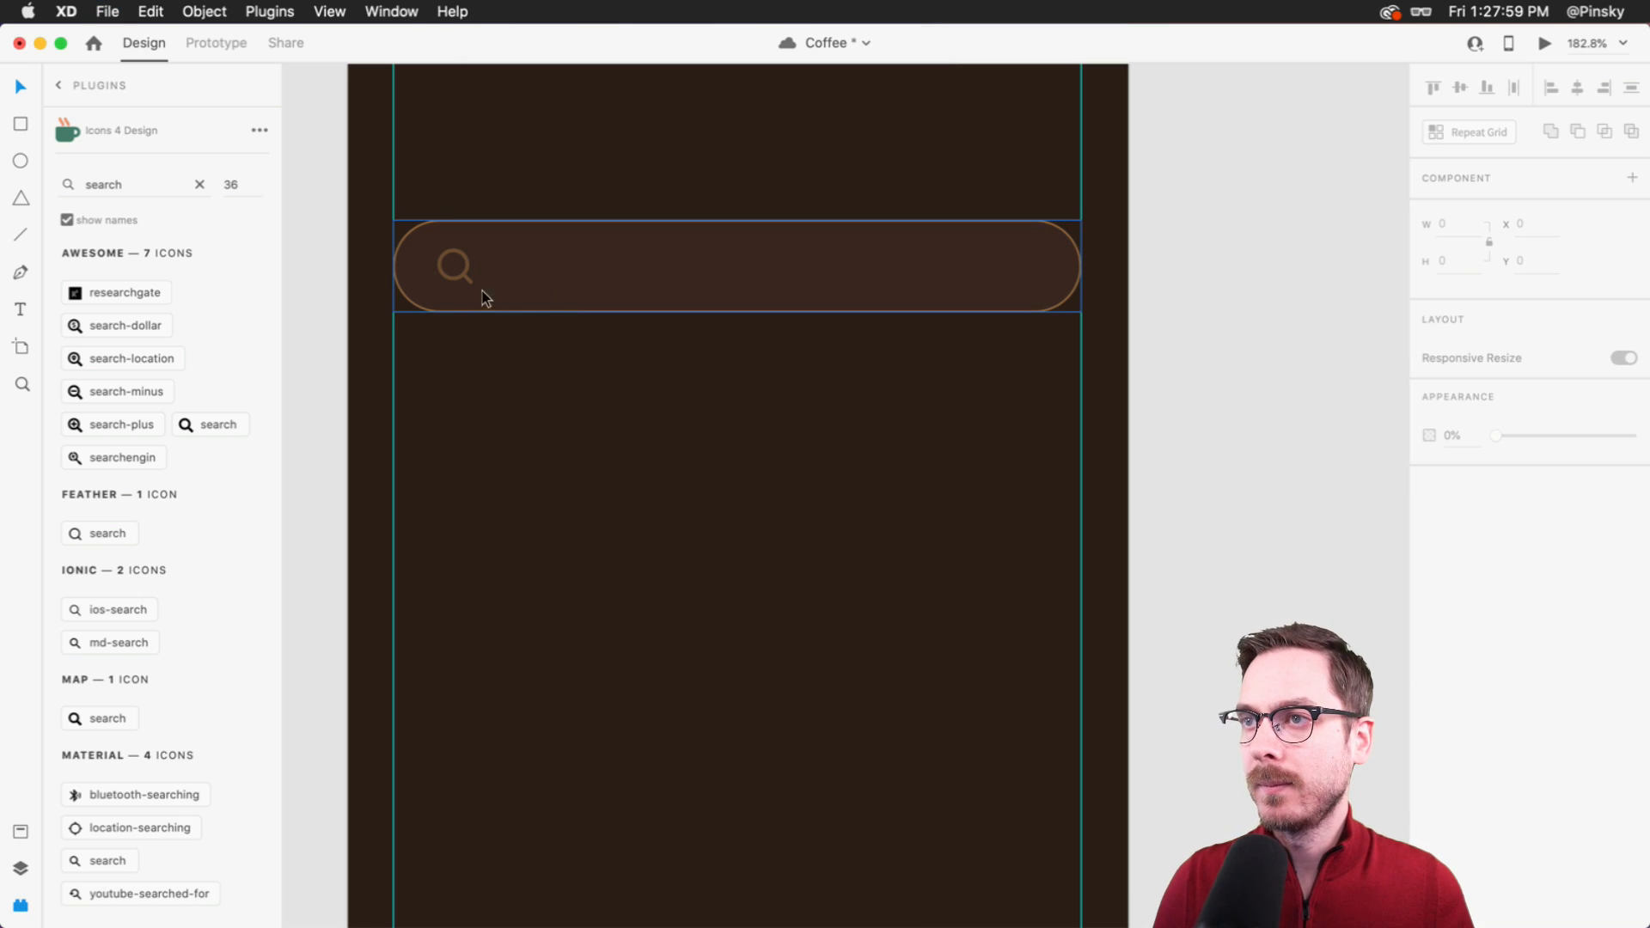
left_click(464, 278)
left_click(510, 282)
type("What will en")
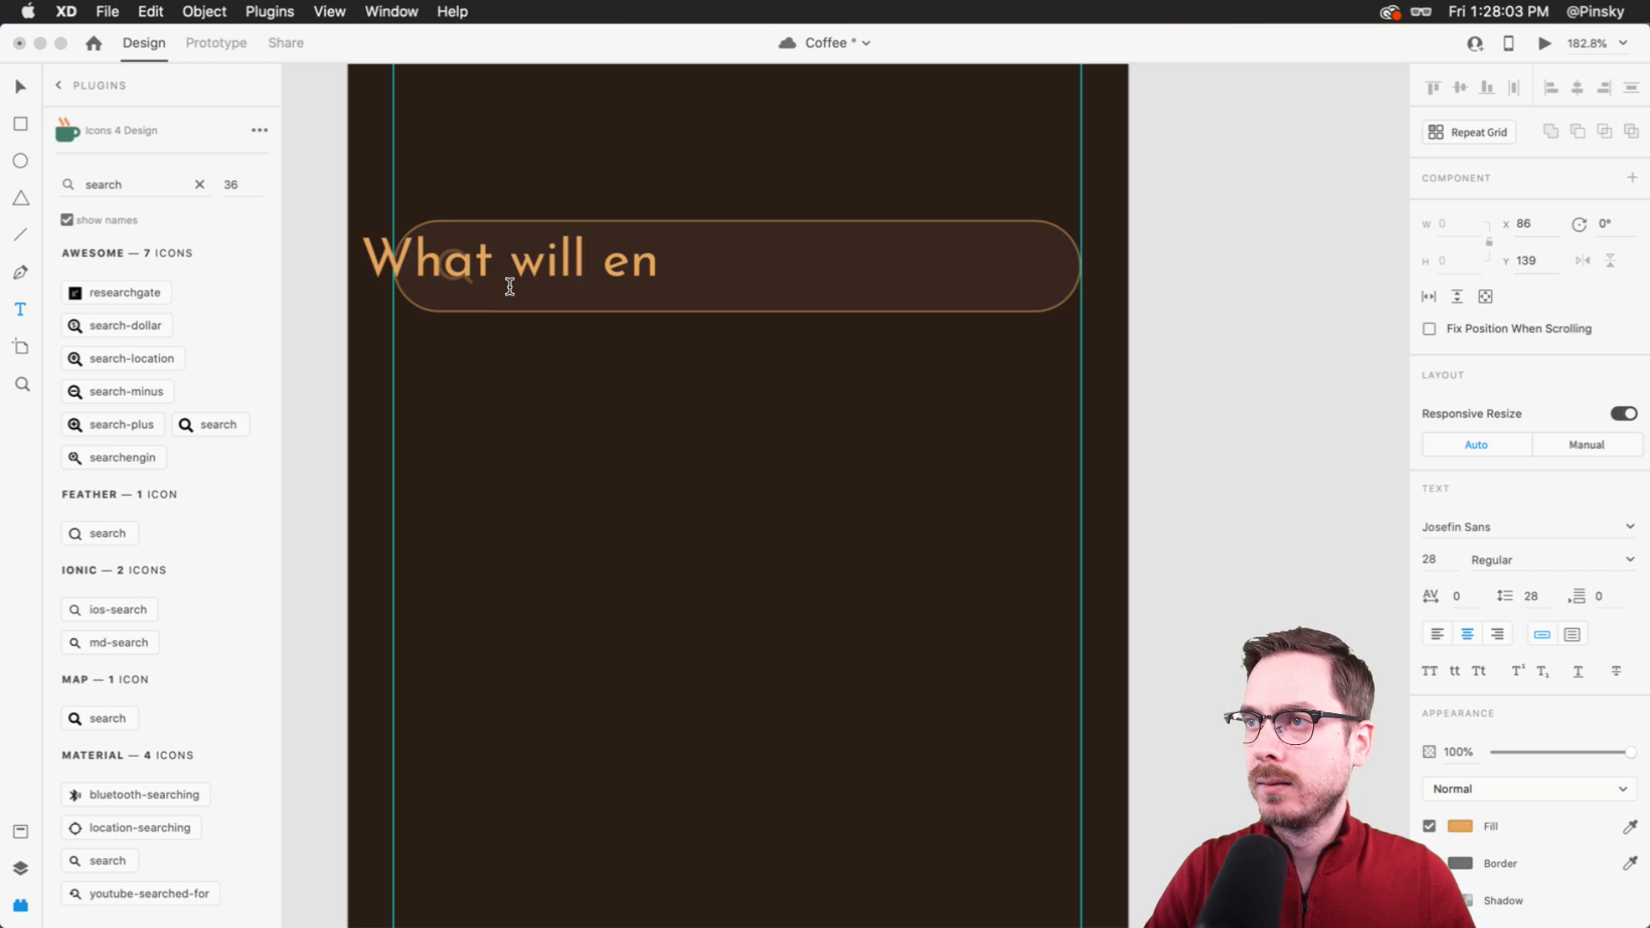
type("ergize you today?")
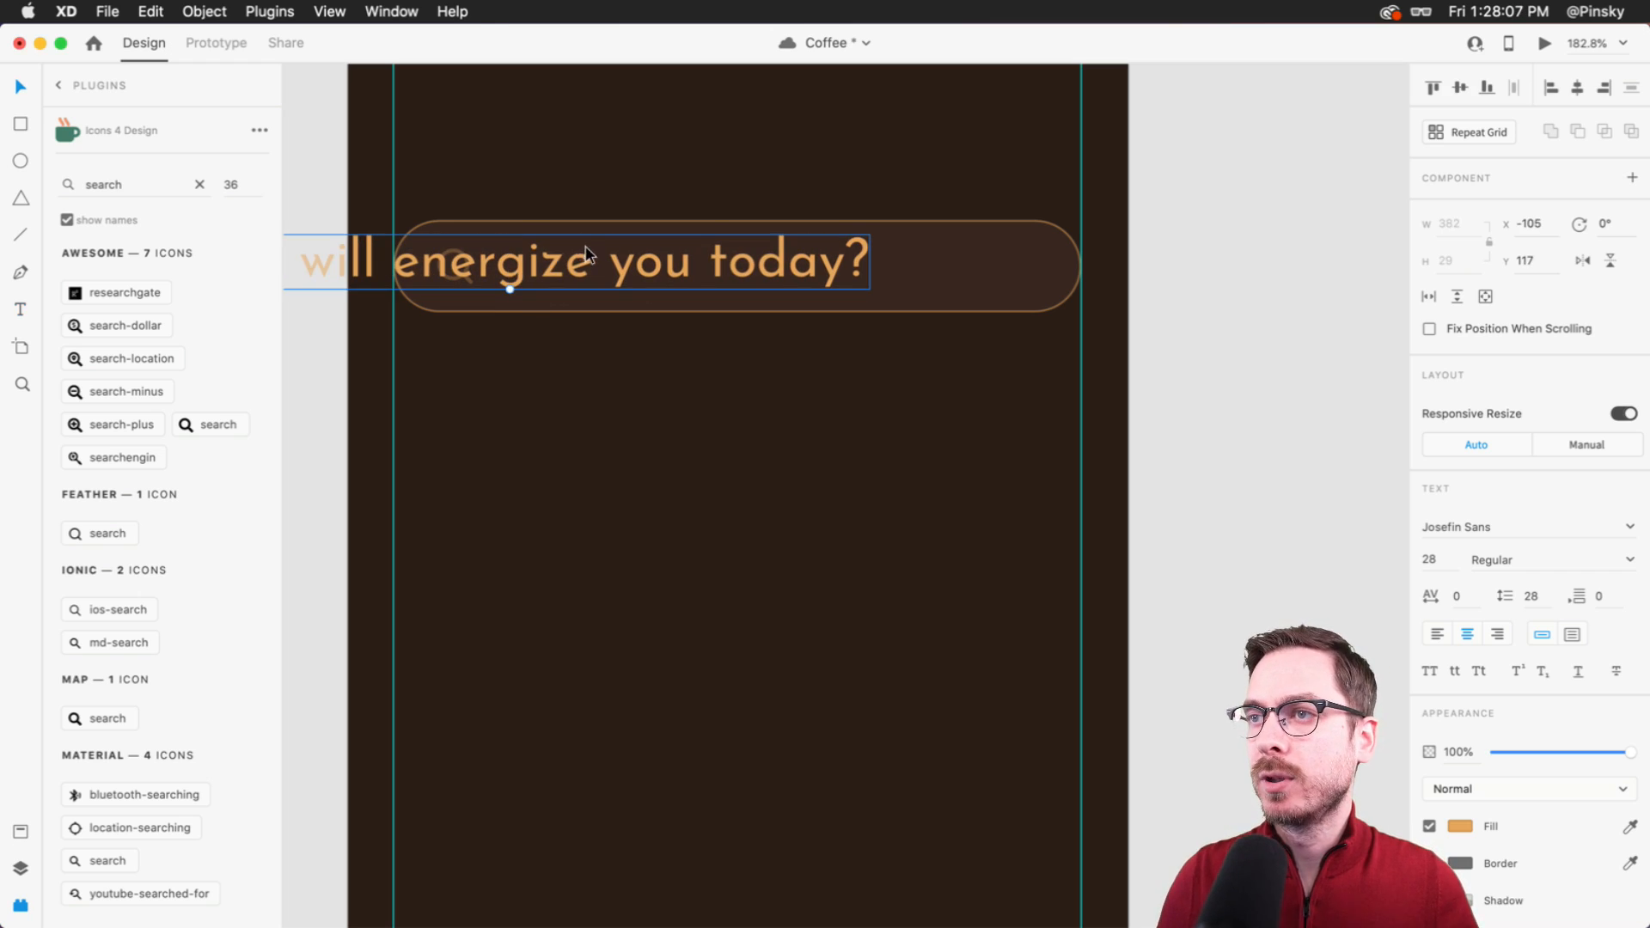
key("Escape")
left_click_drag(510, 287, 689, 266)
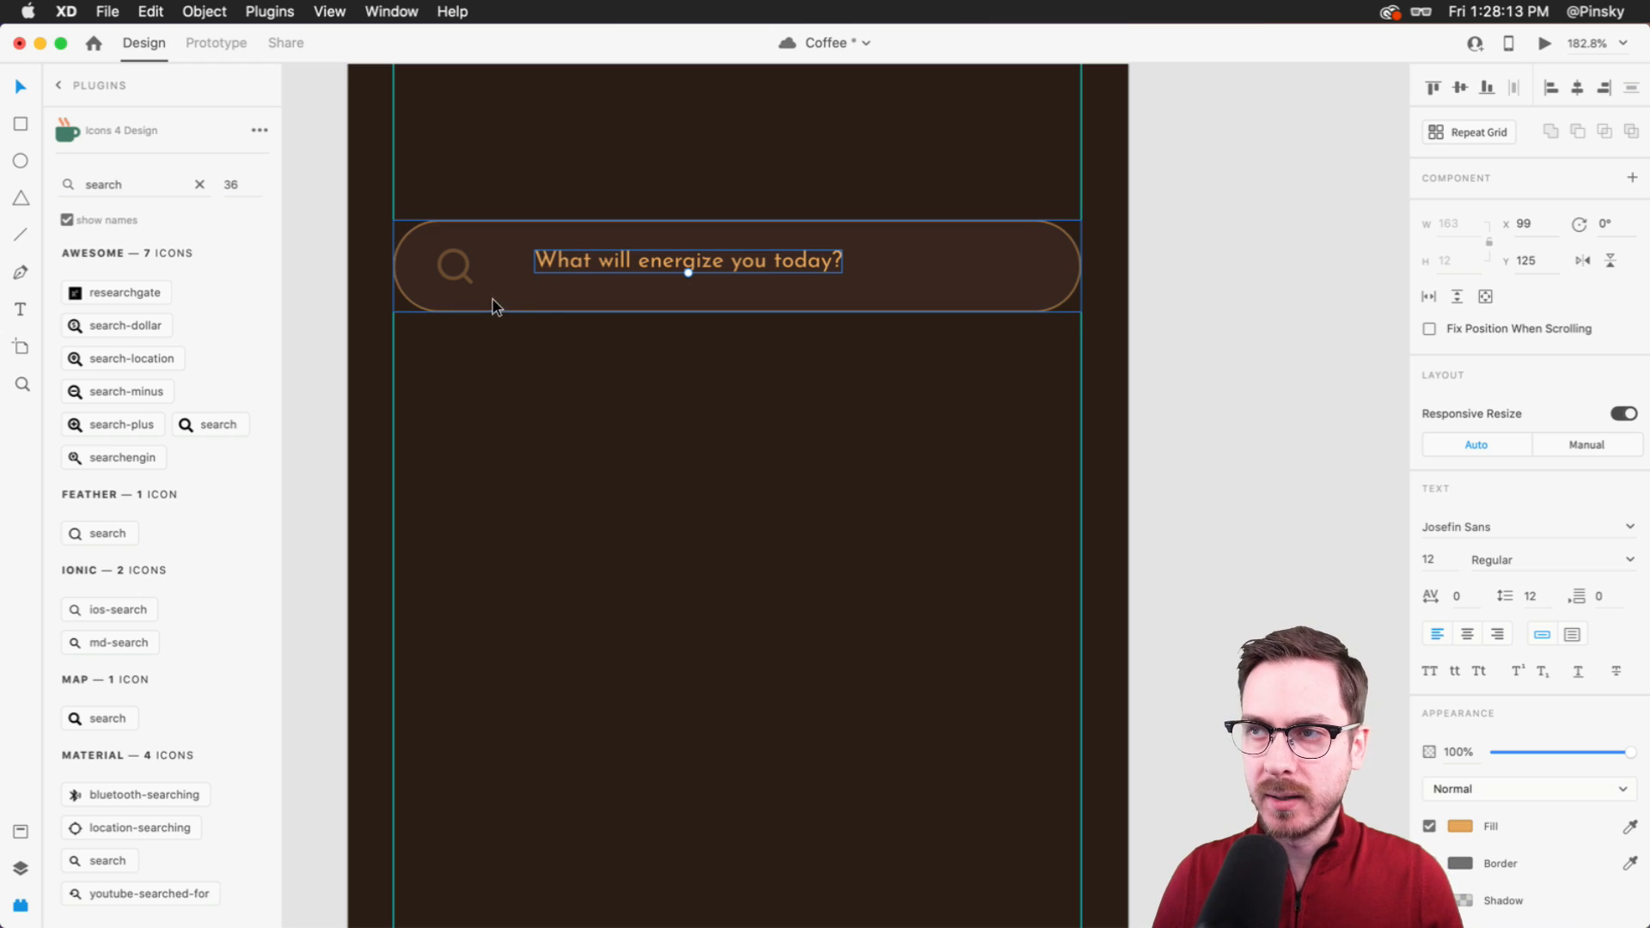
- Give the placeholder text the search icon's brown, set its size to 16 and position it at X 90, Y 125
left_click(462, 278)
left_click_drag(627, 276, 595, 260)
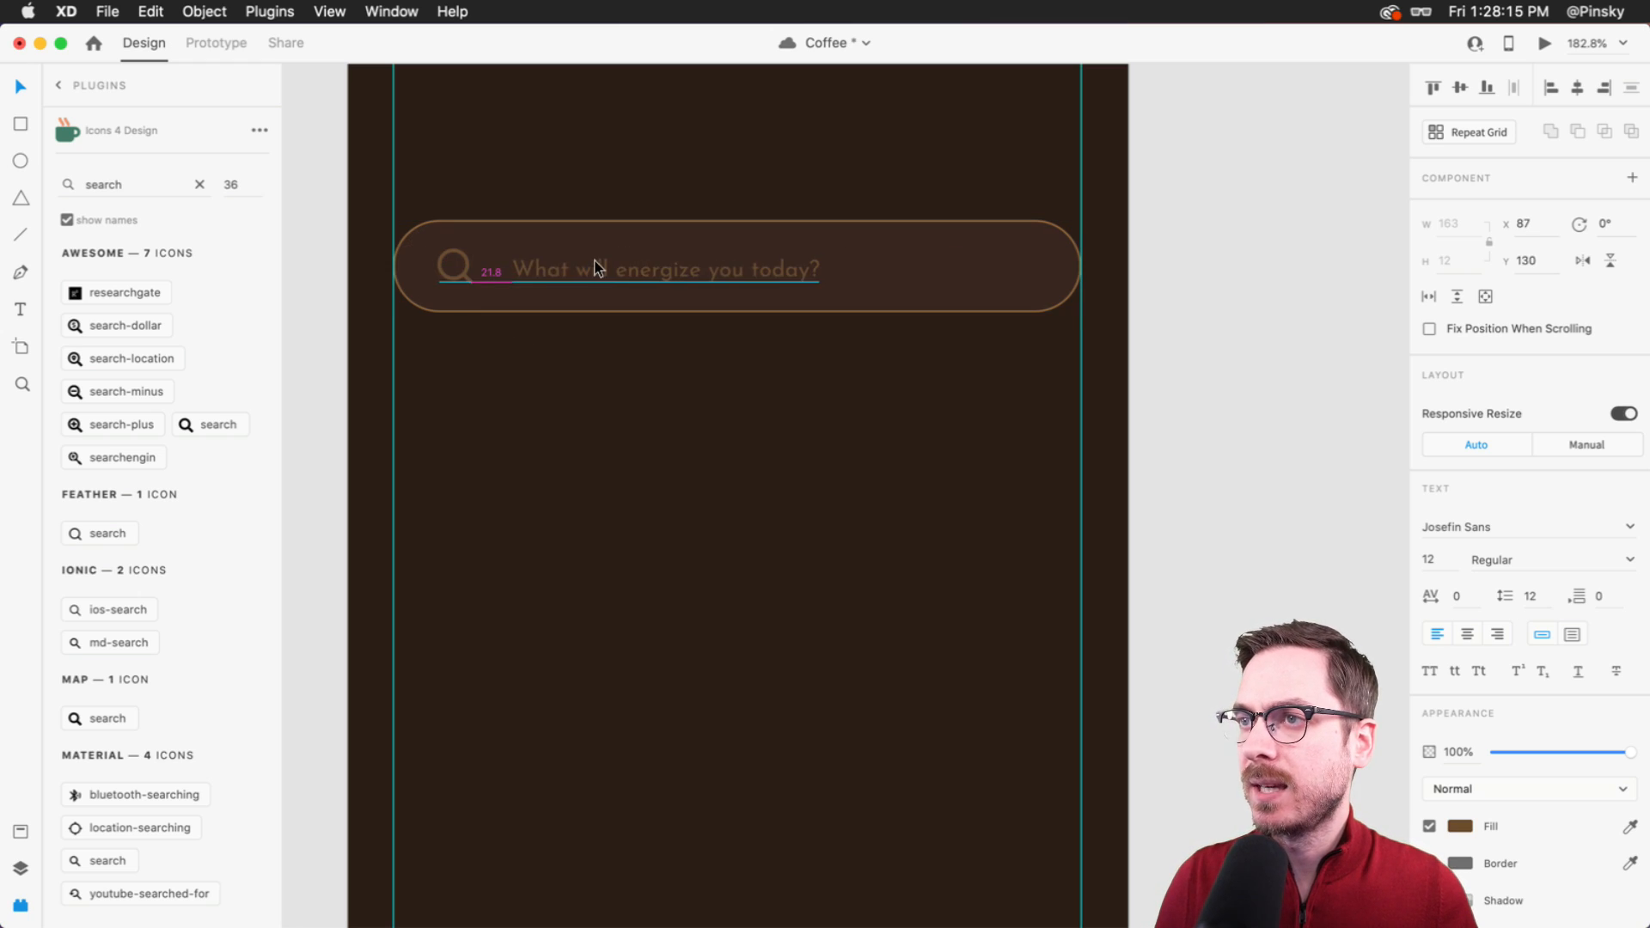
left_click(1444, 575)
key("Up")
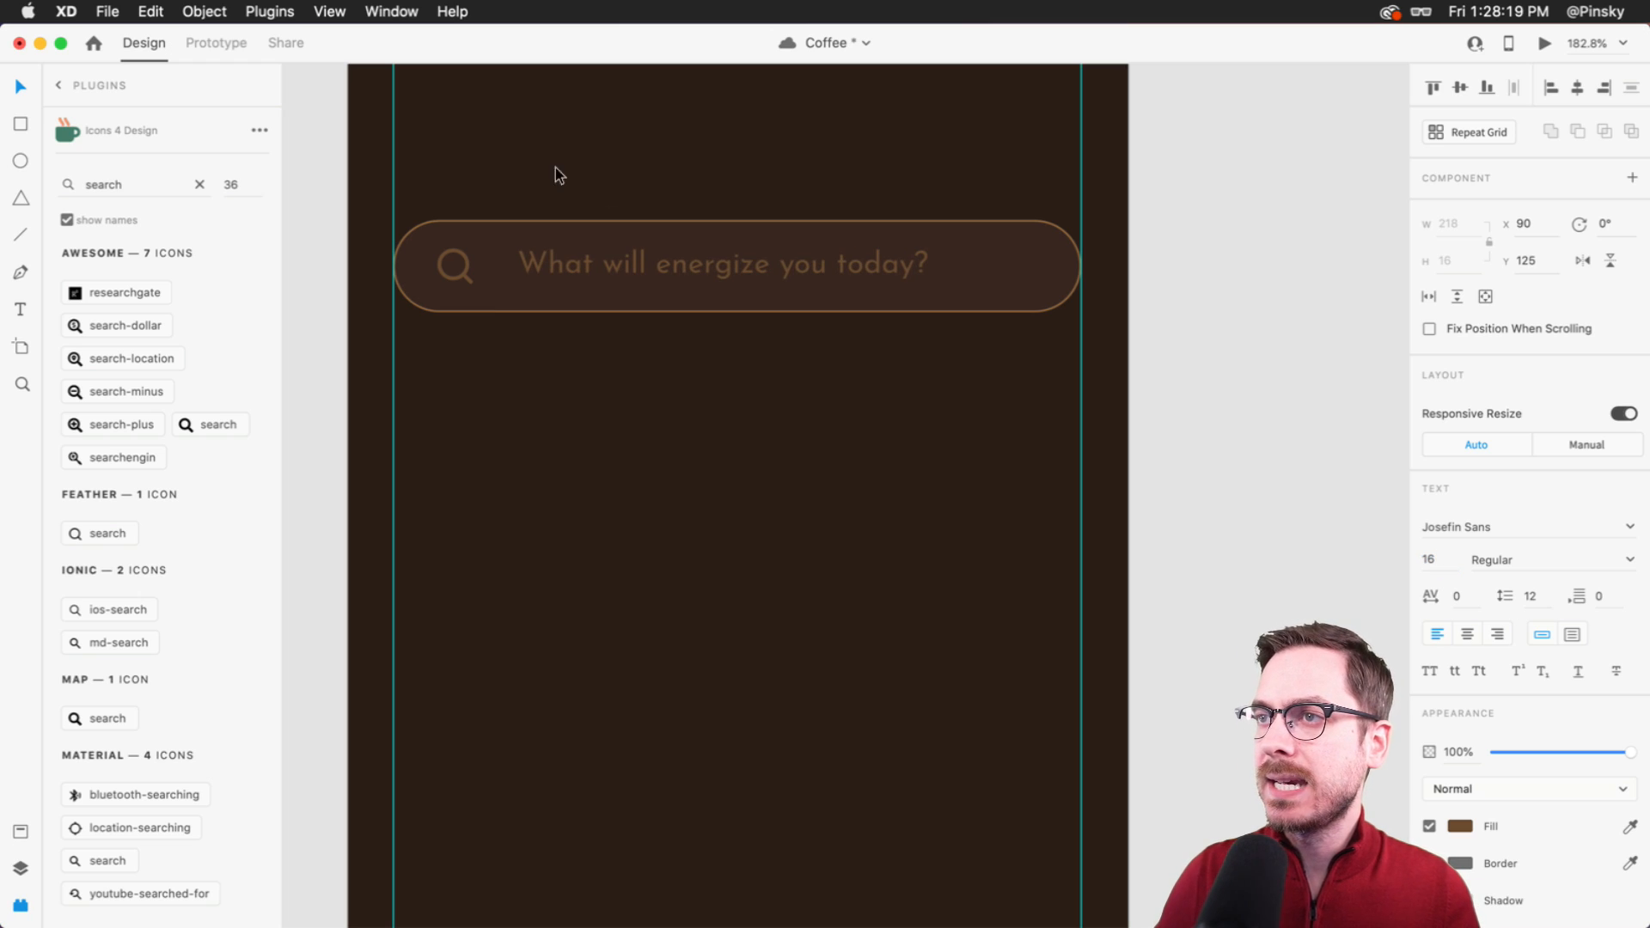
- Move the placeholder text closer to the search icon, fine-tune it to X 81, Y 128, and preview the screen
left_click_drag(578, 249, 560, 260)
key("super+Return")
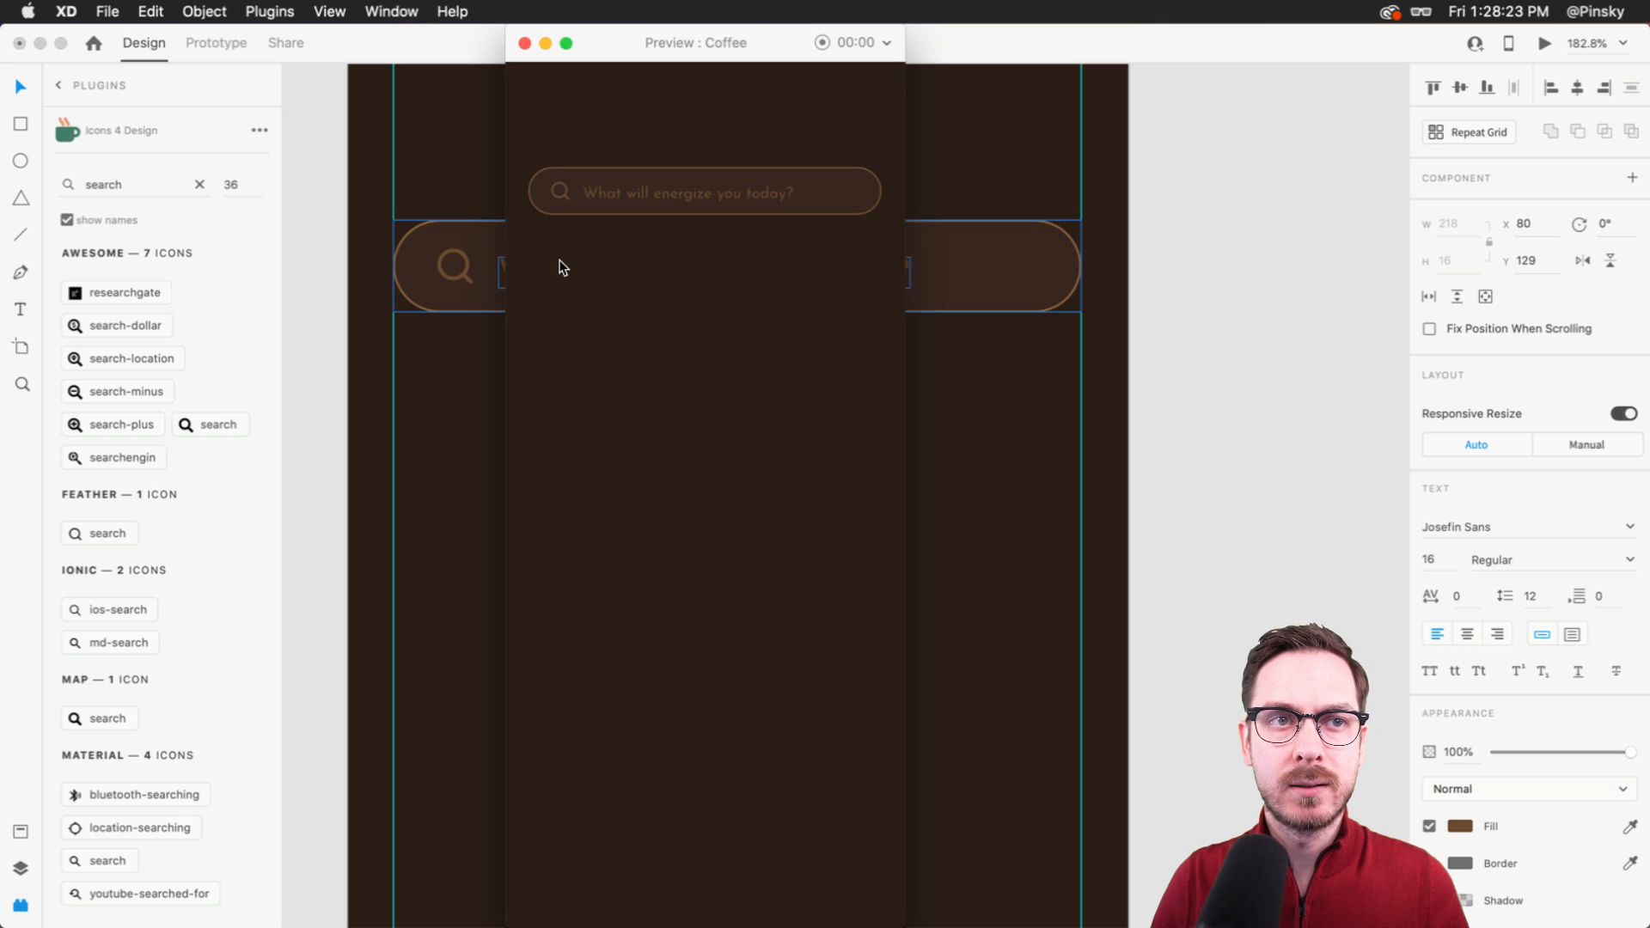
key("super+w")
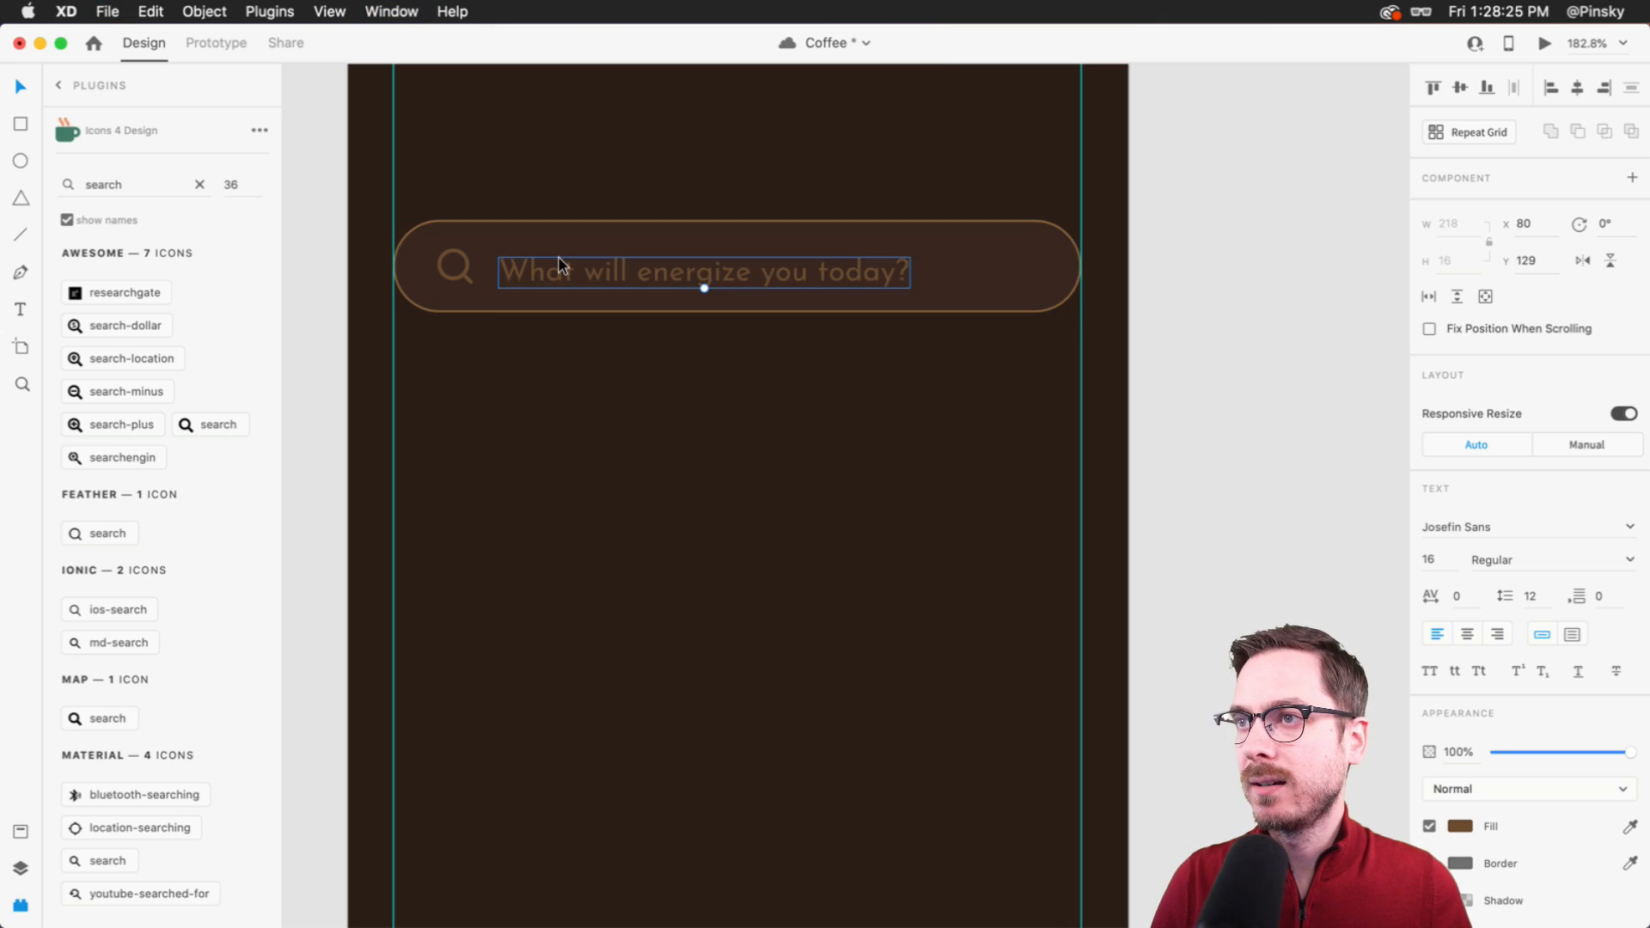
left_click(558, 264)
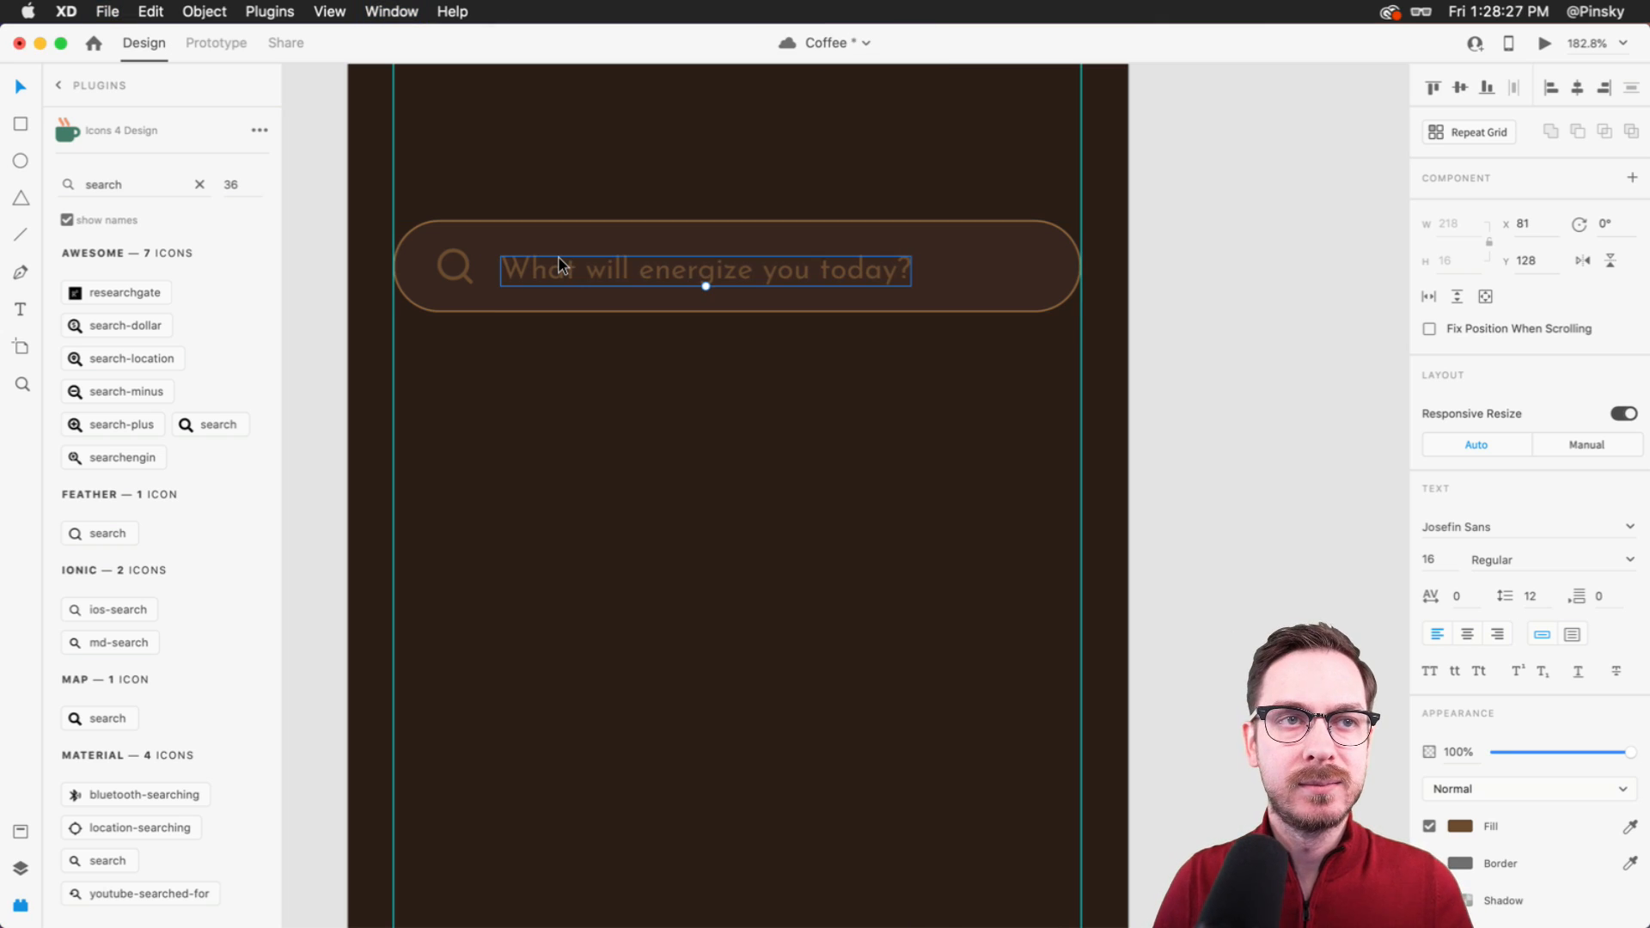
key("super+Return")
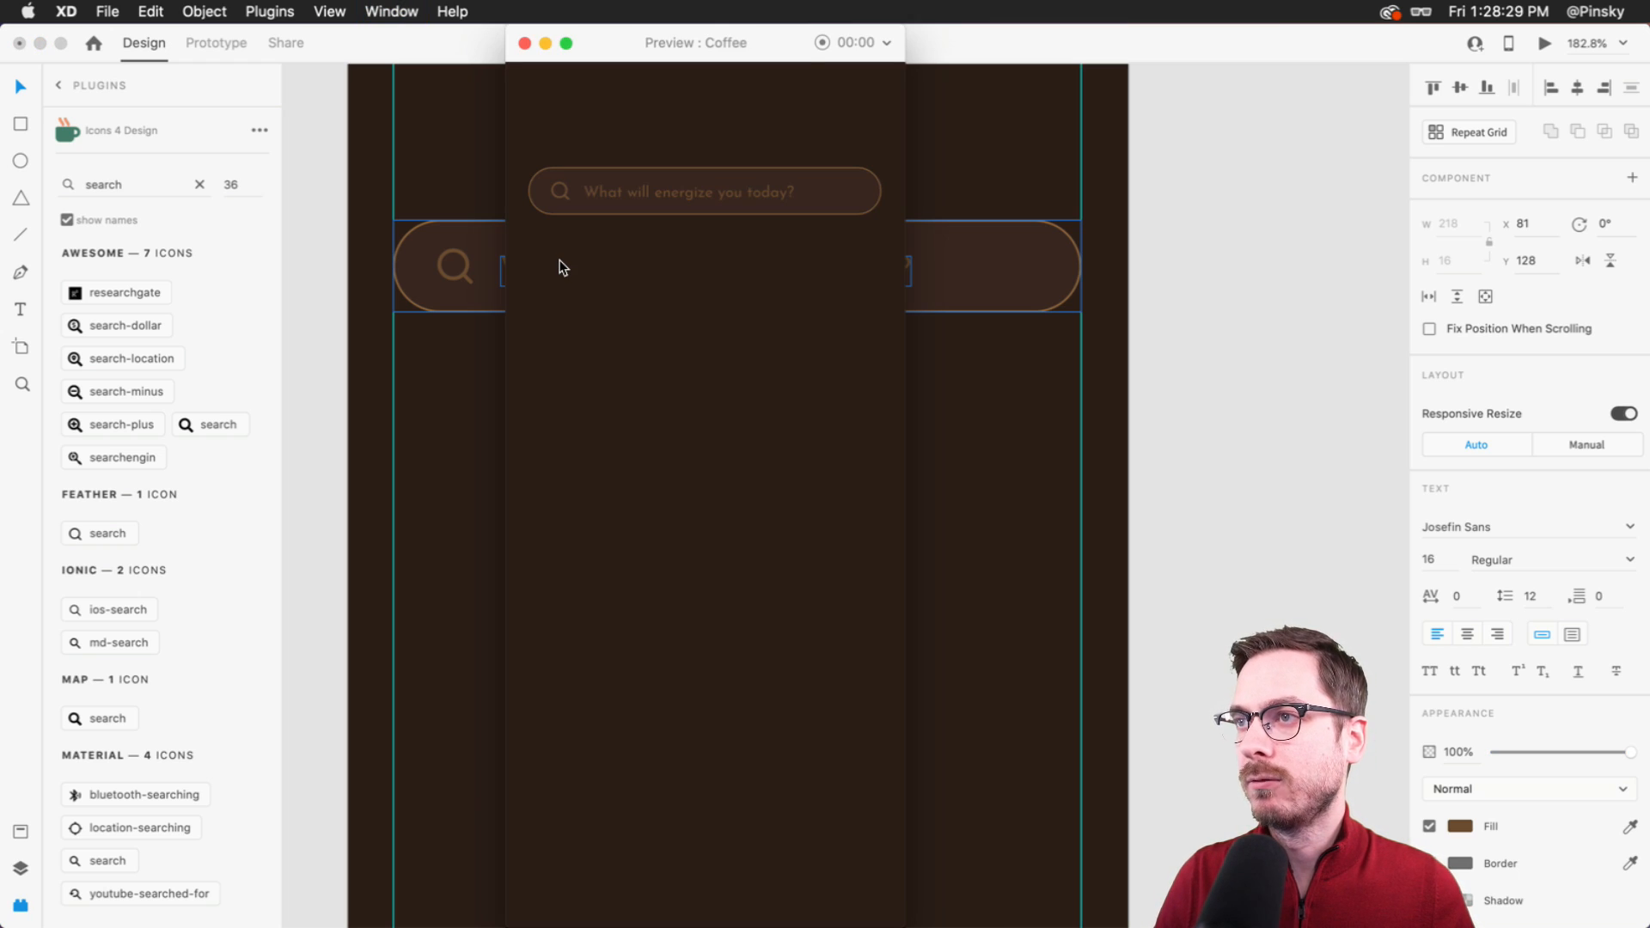
key("super+w")
- Group the search bar, search icon and placeholder text, and name the group "Search"
left_click_drag(917, 357, 429, 199)
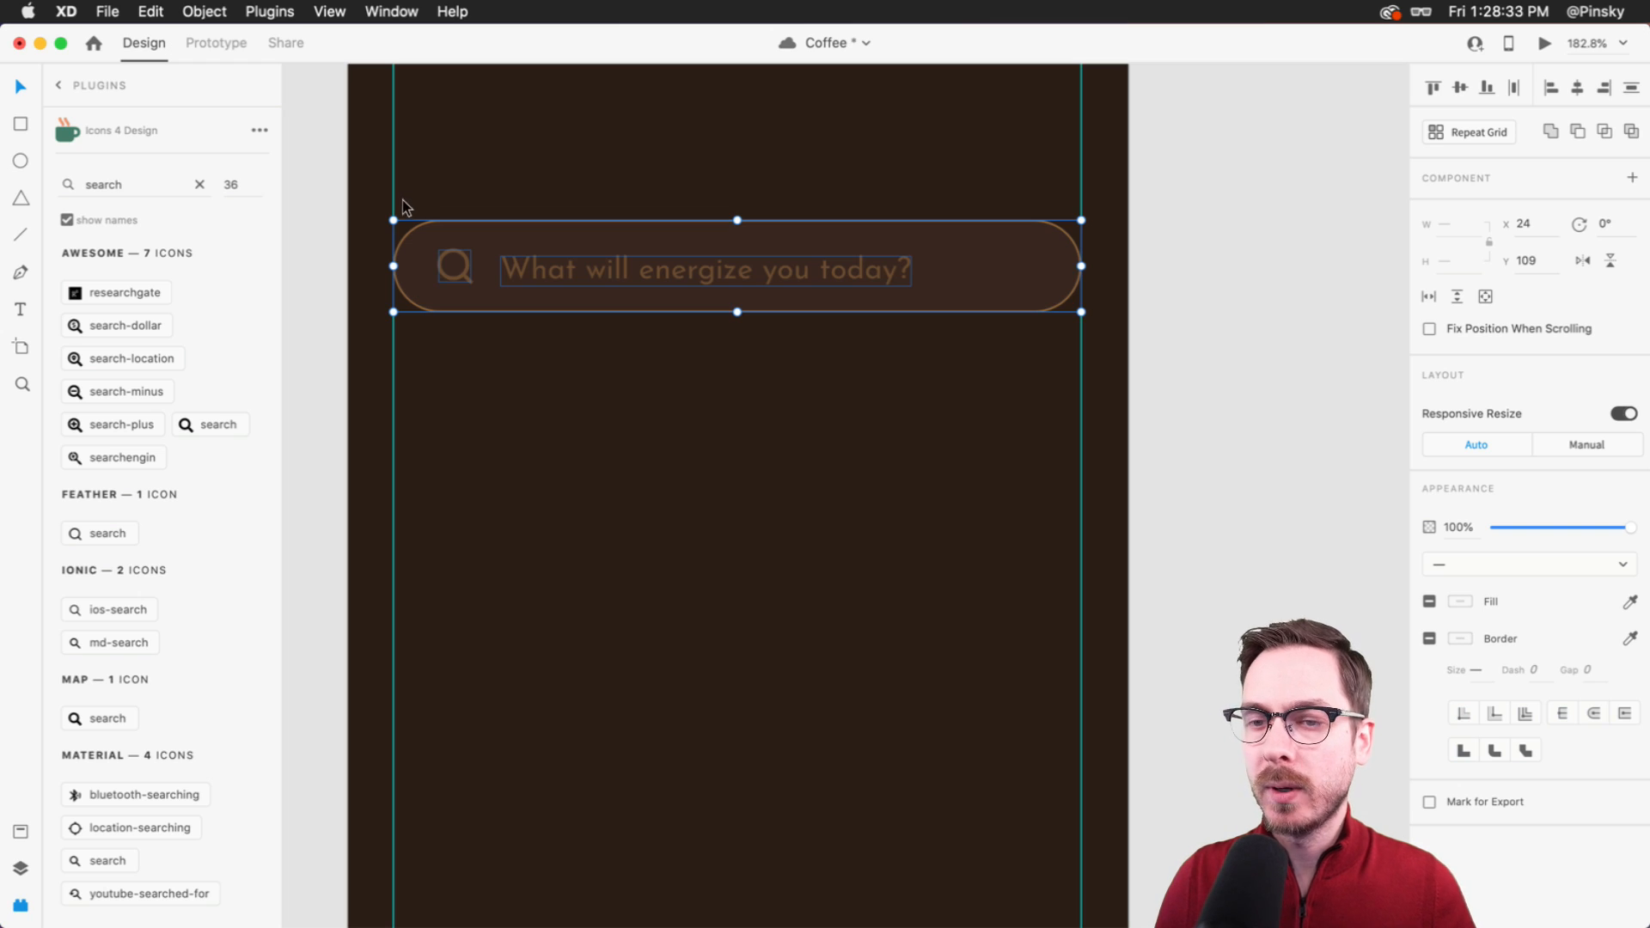
key("super+shift+y")
key("super+g")
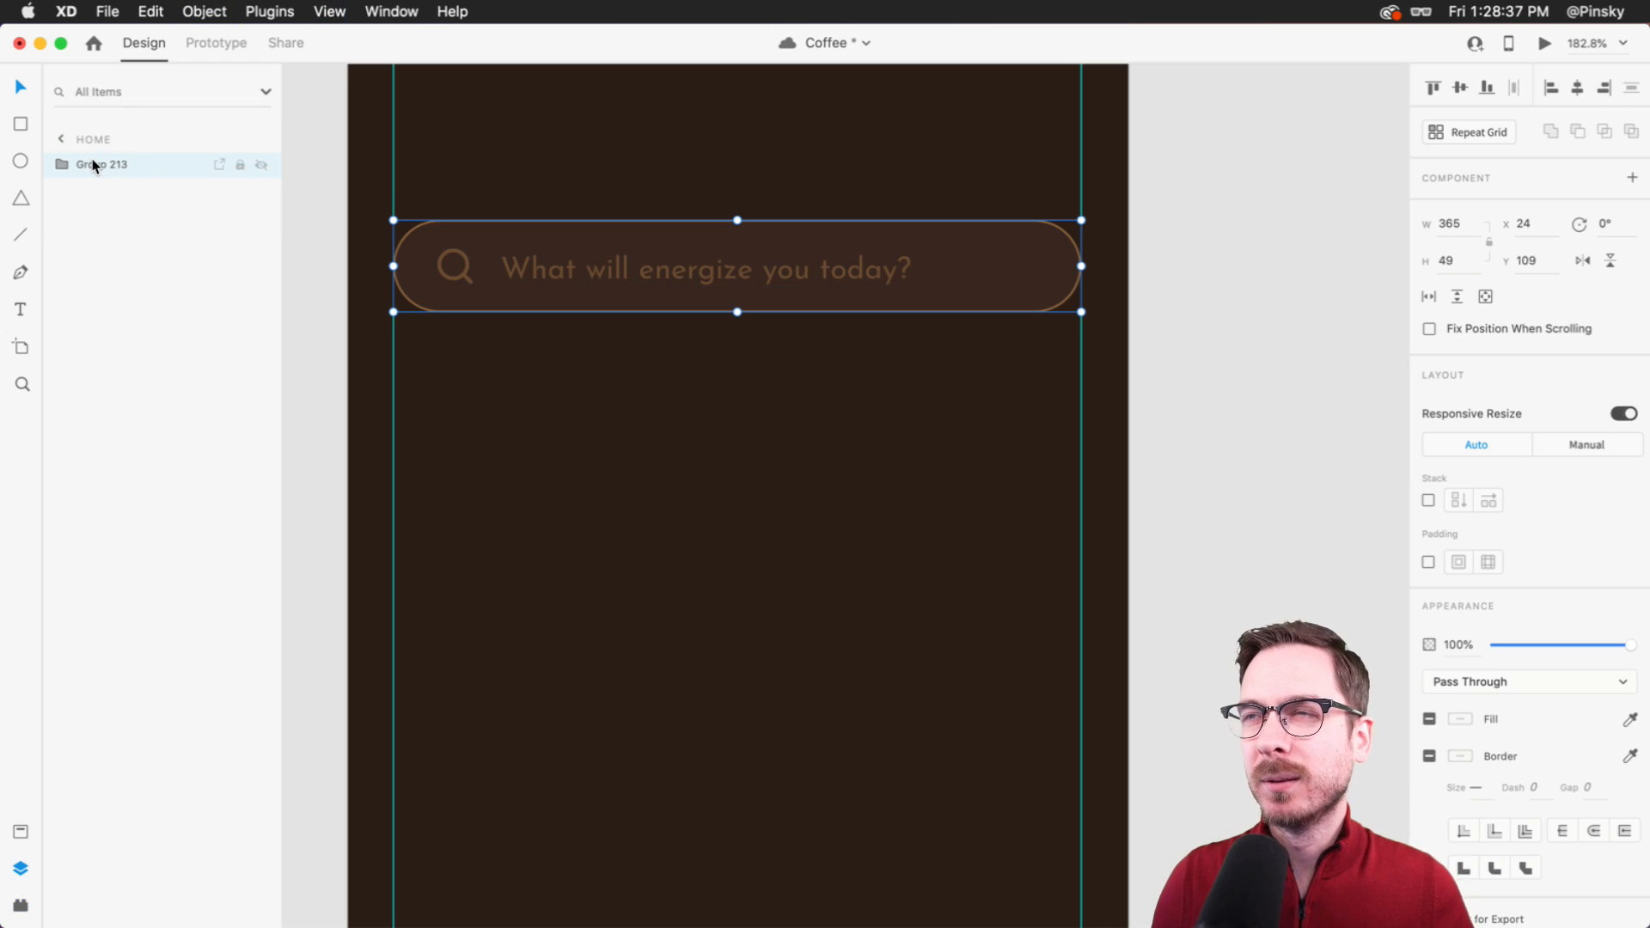
double_click(94, 165)
type("Search")
key("Return")
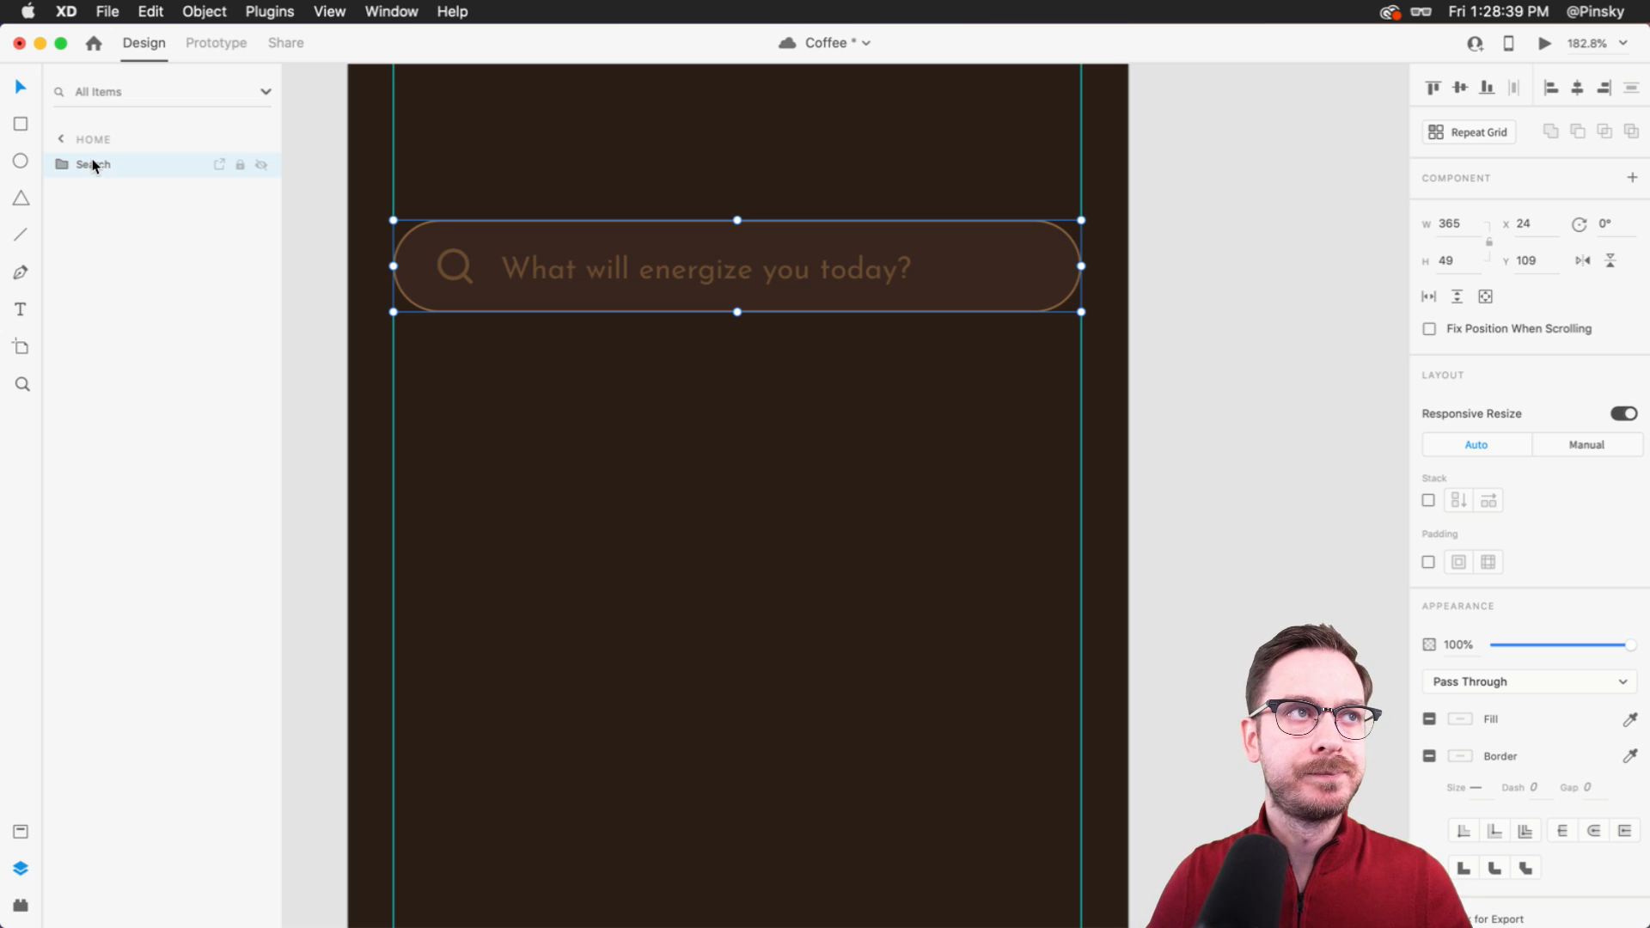
left_click(579, 429)
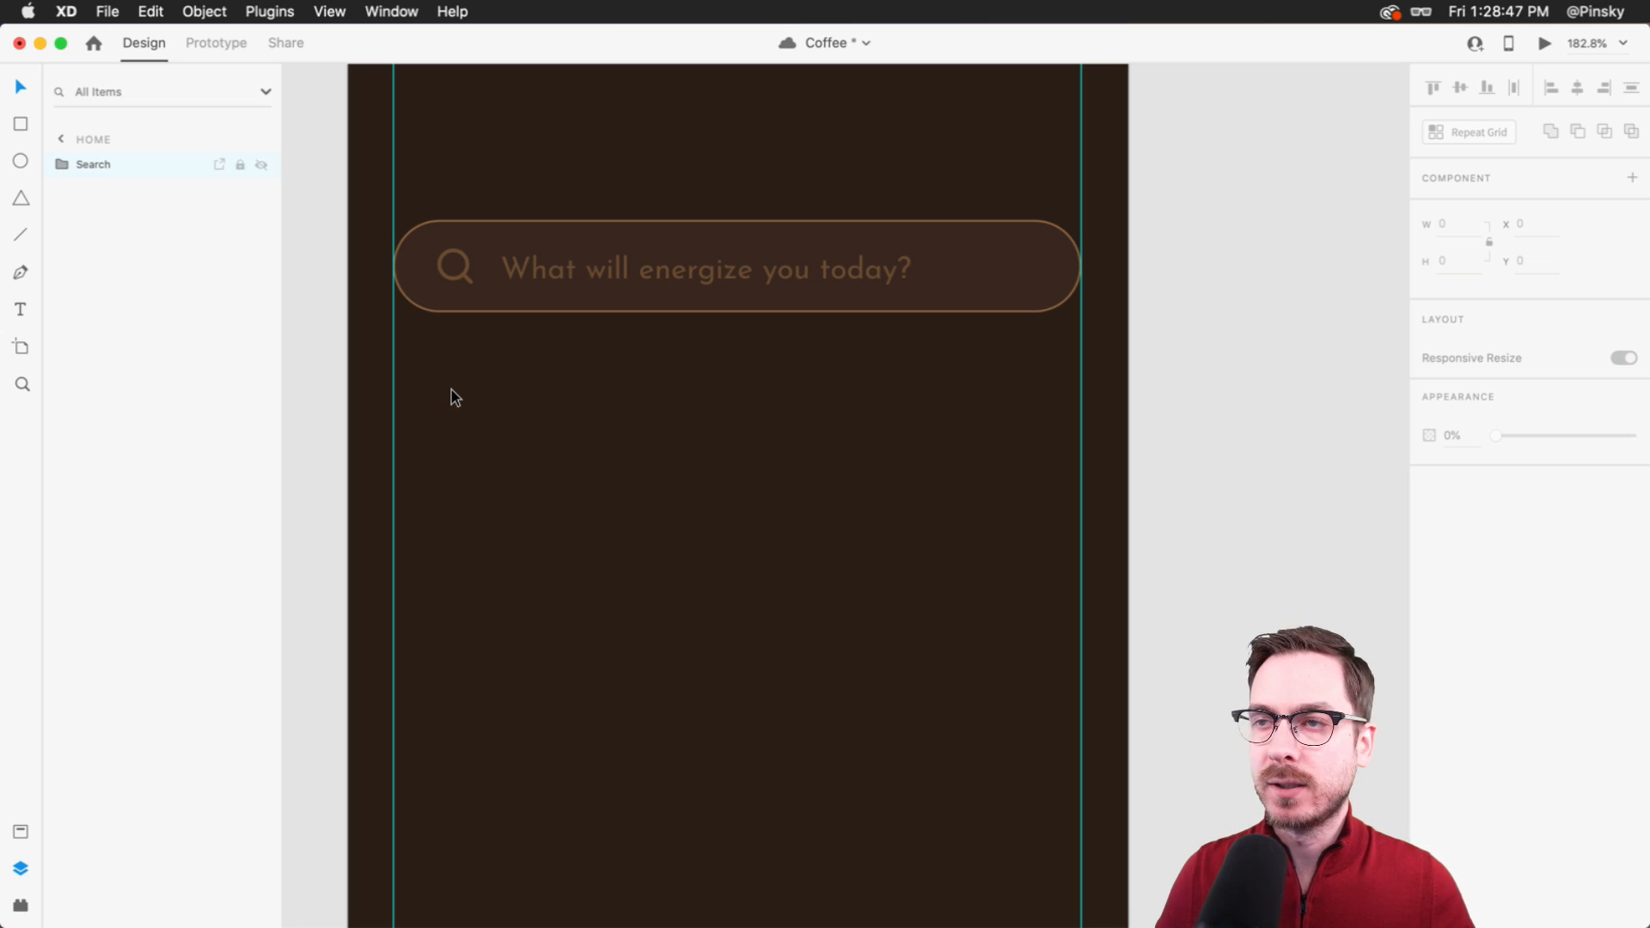
- Add a "Featured" text label below the search bar on the HOME artboard
key("t")
left_click(425, 447)
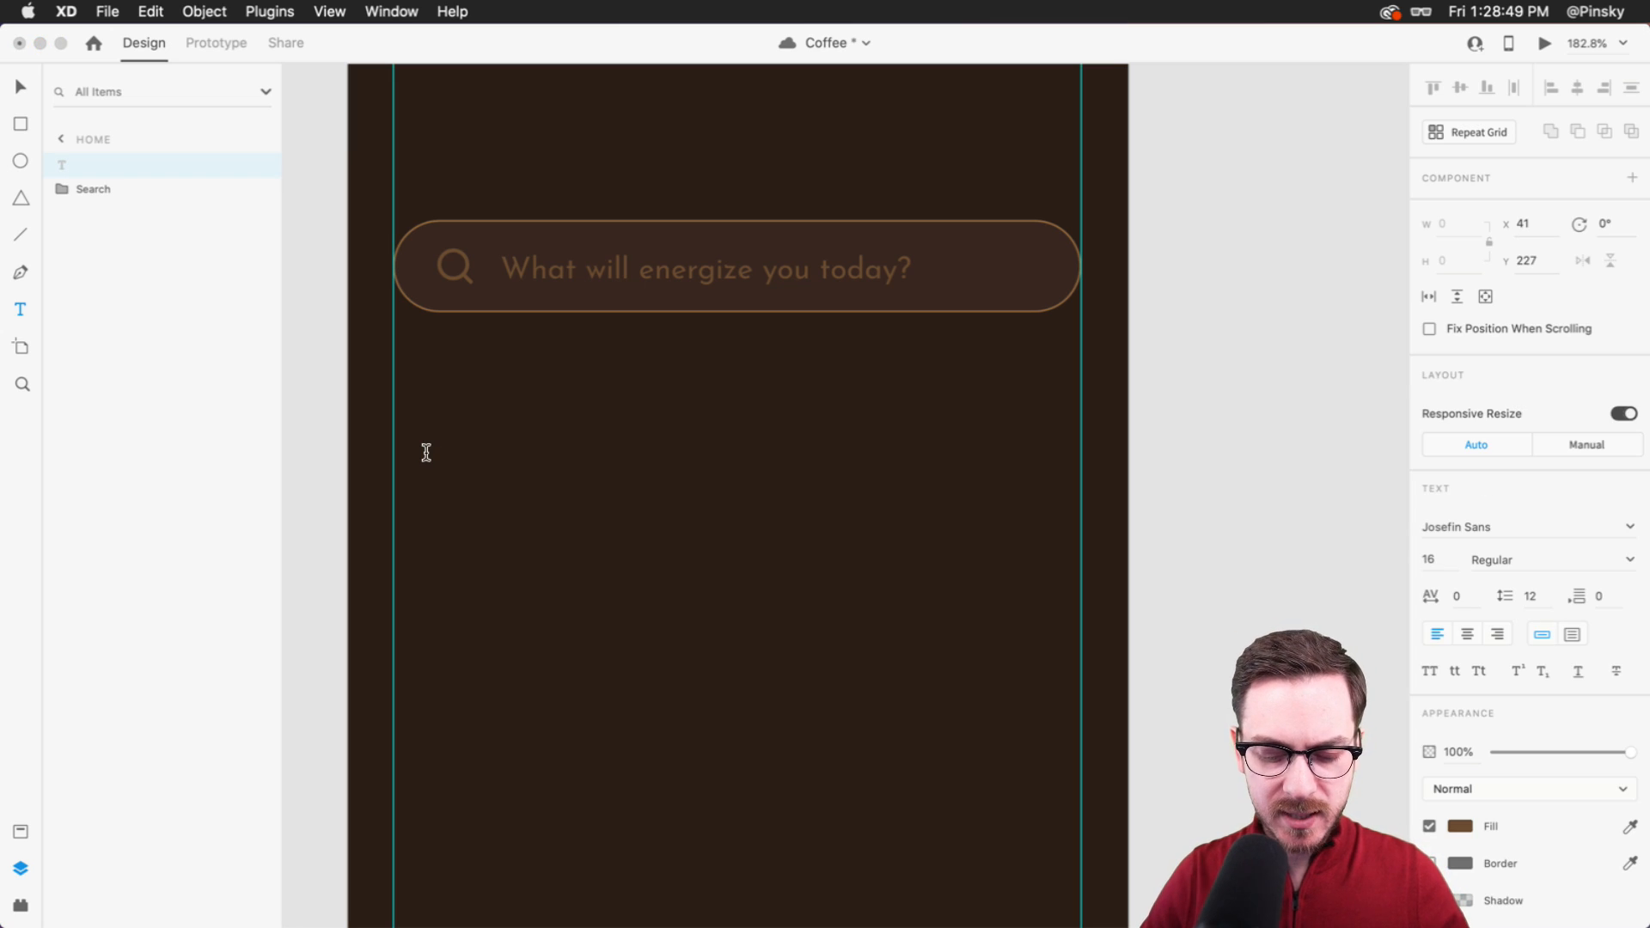
type("Features")
key("BackSpace")
type("d")
key("Escape")
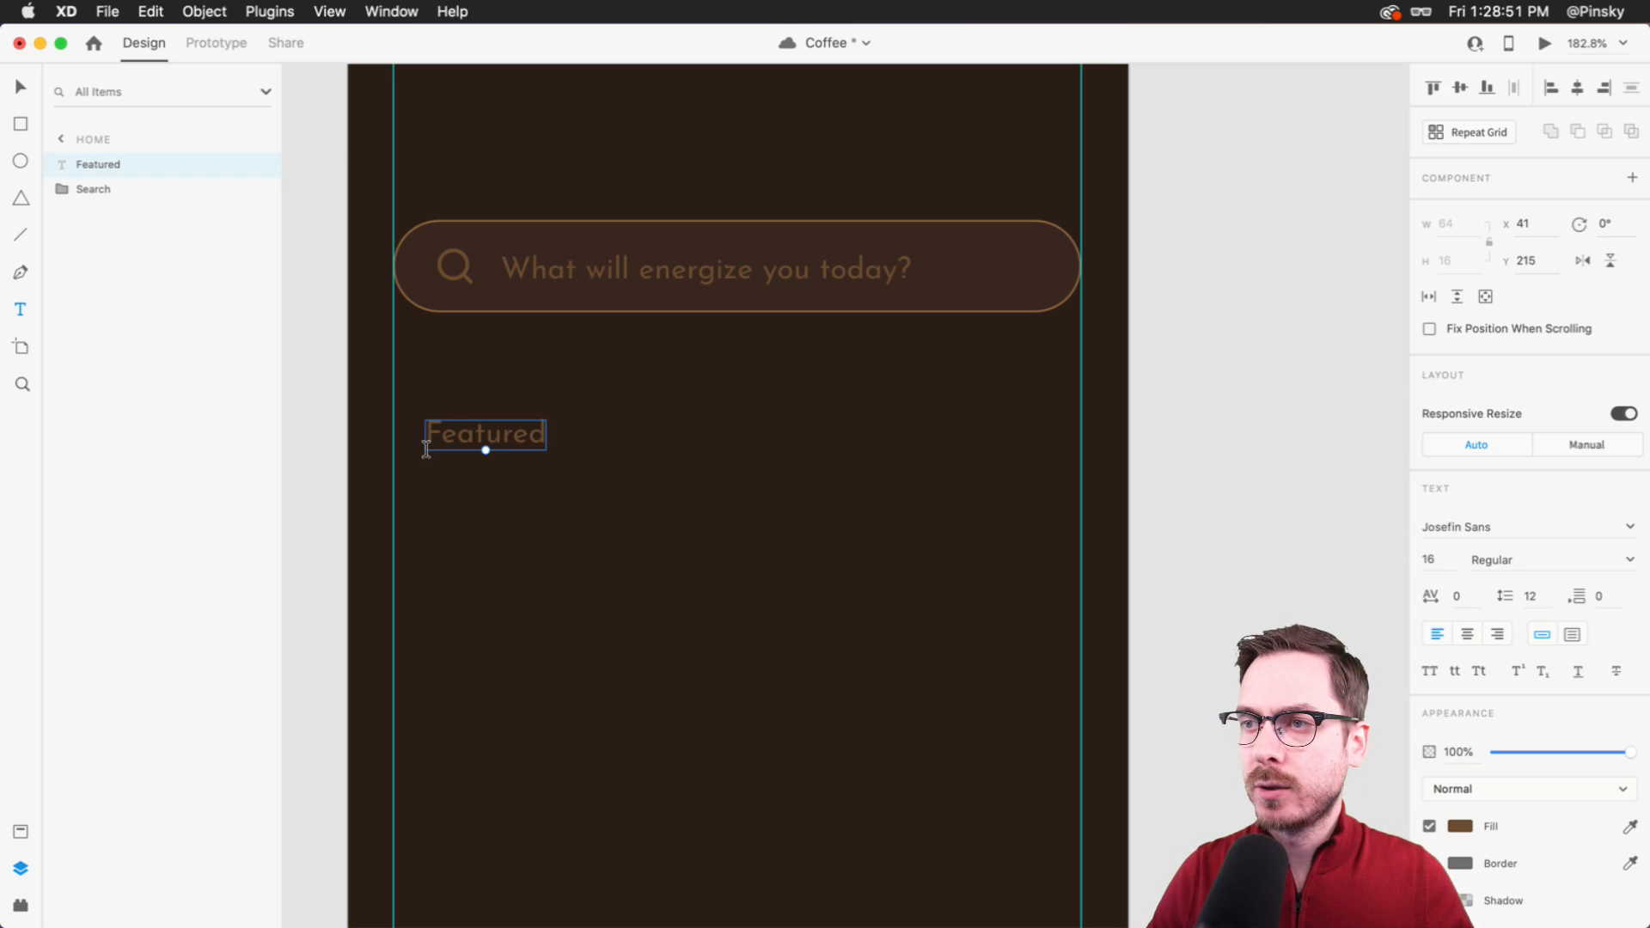
- Fill the Featured label with white and set its font weight to SemiBold
left_click(1459, 826)
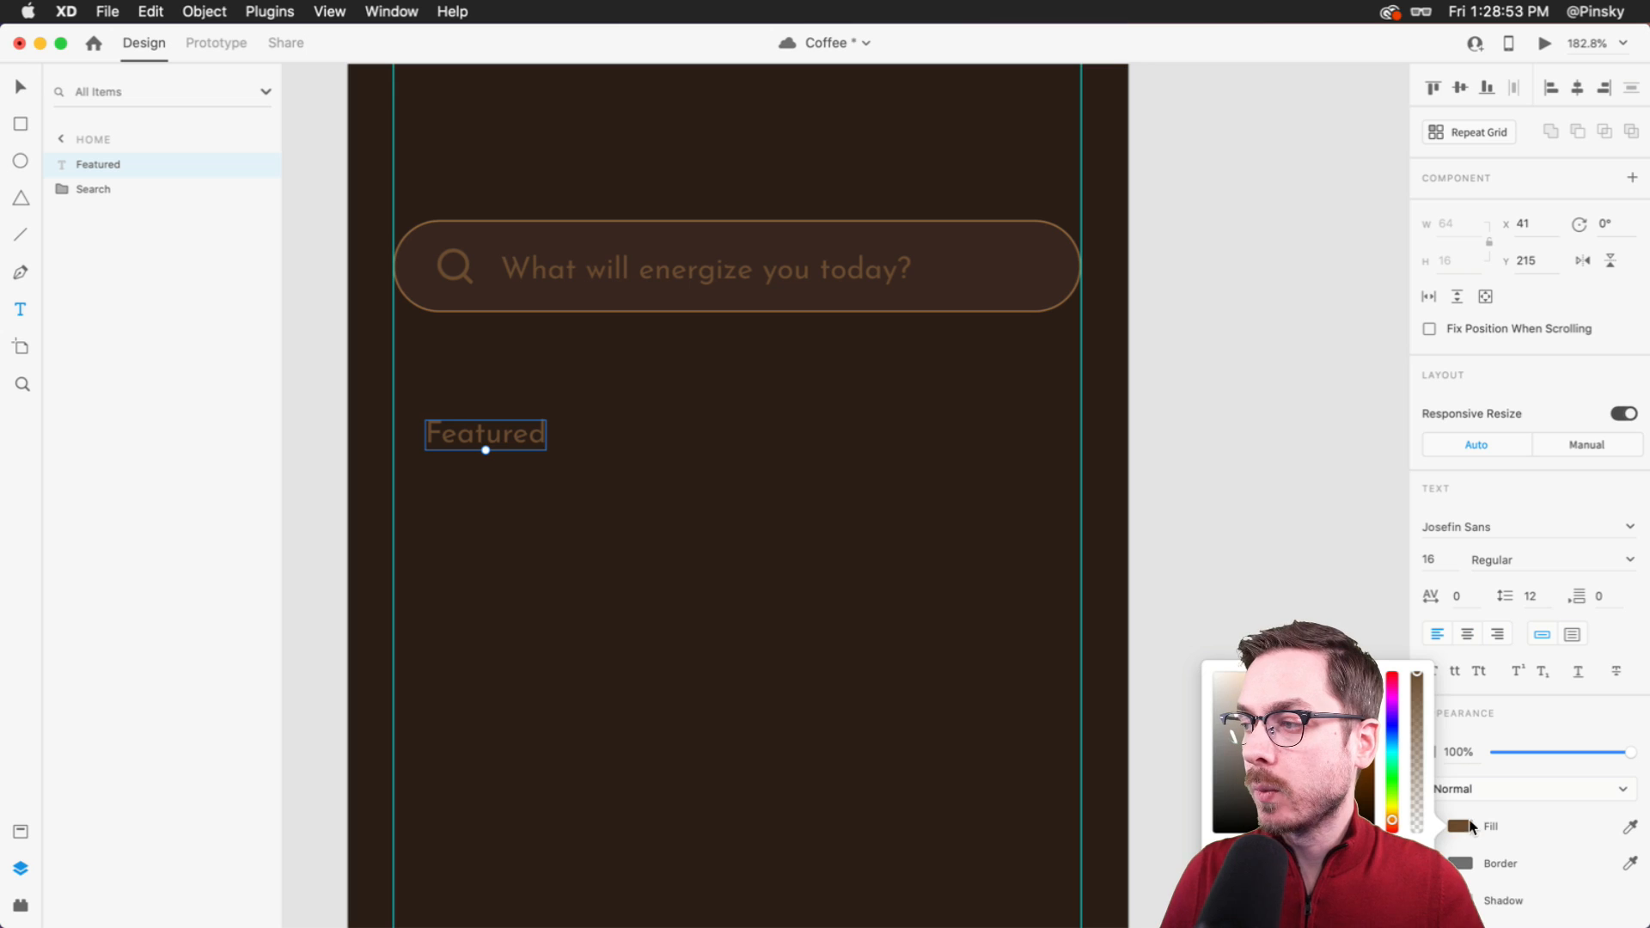
left_click_drag(1297, 756, 631, 384)
key("Escape")
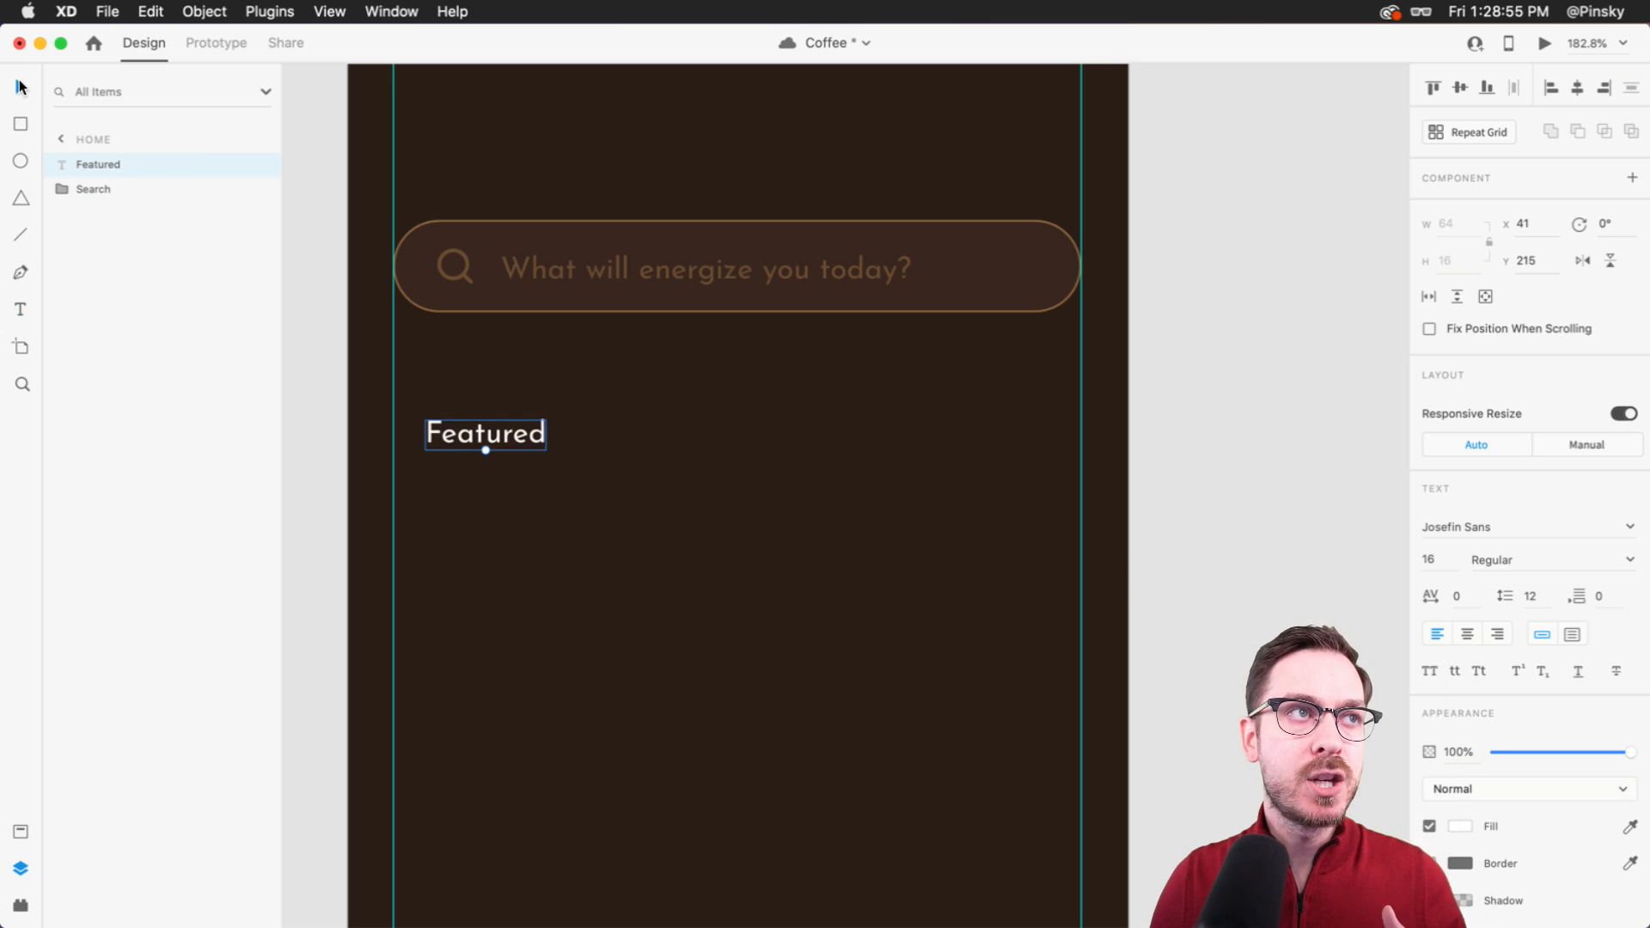
left_click(1629, 560)
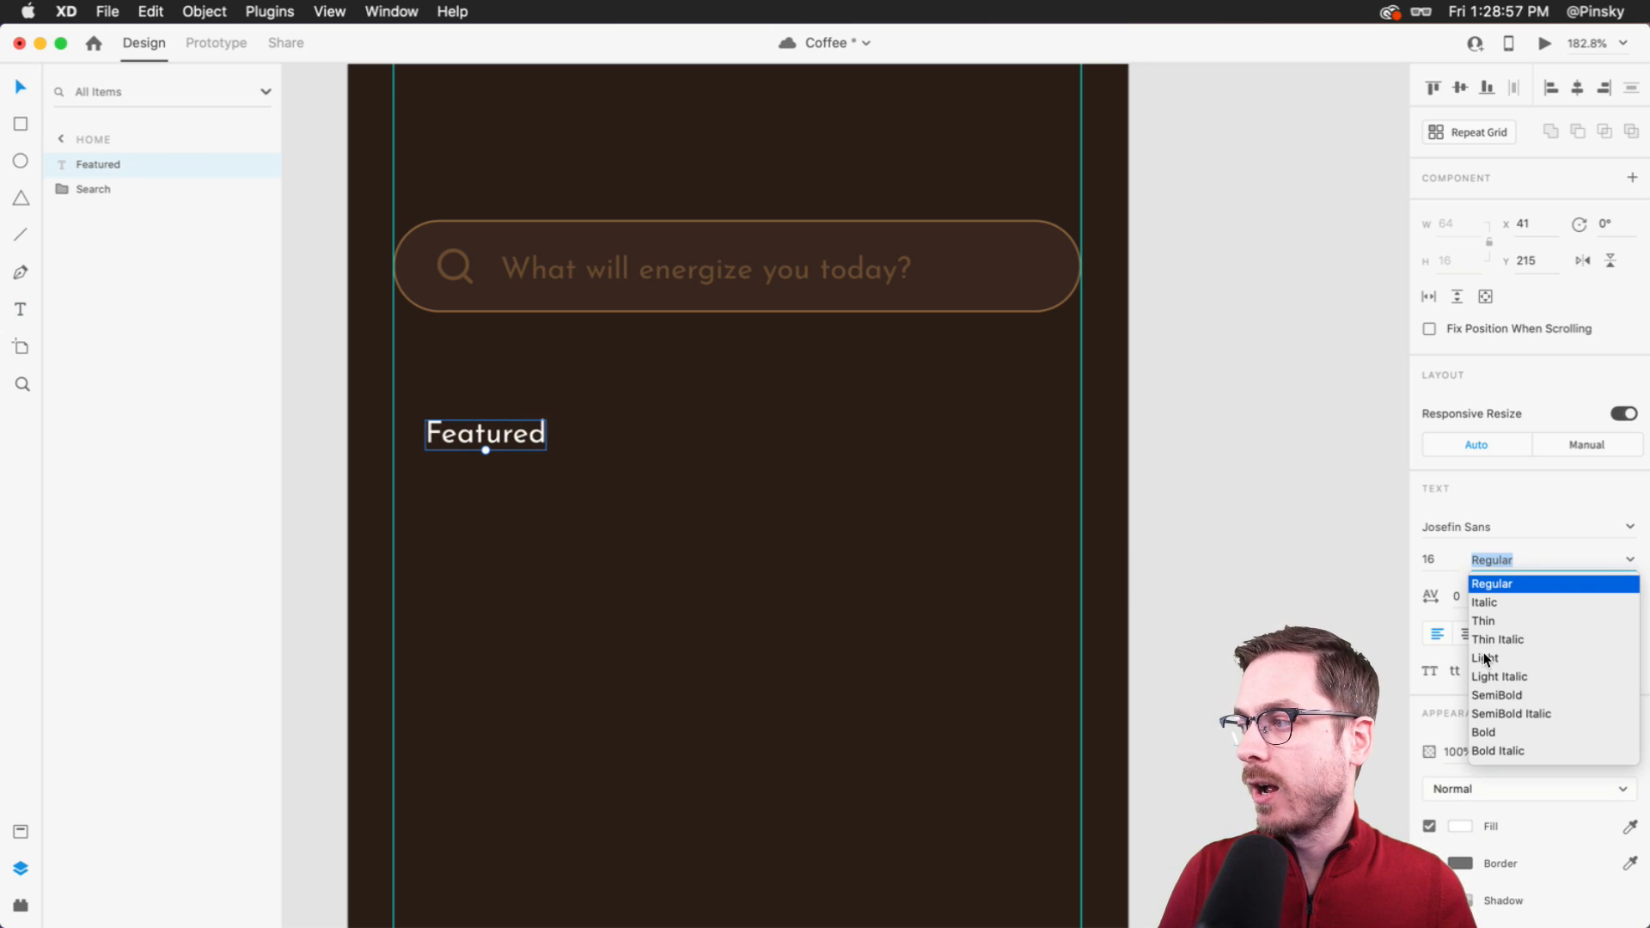
left_click(1503, 692)
left_click(489, 453)
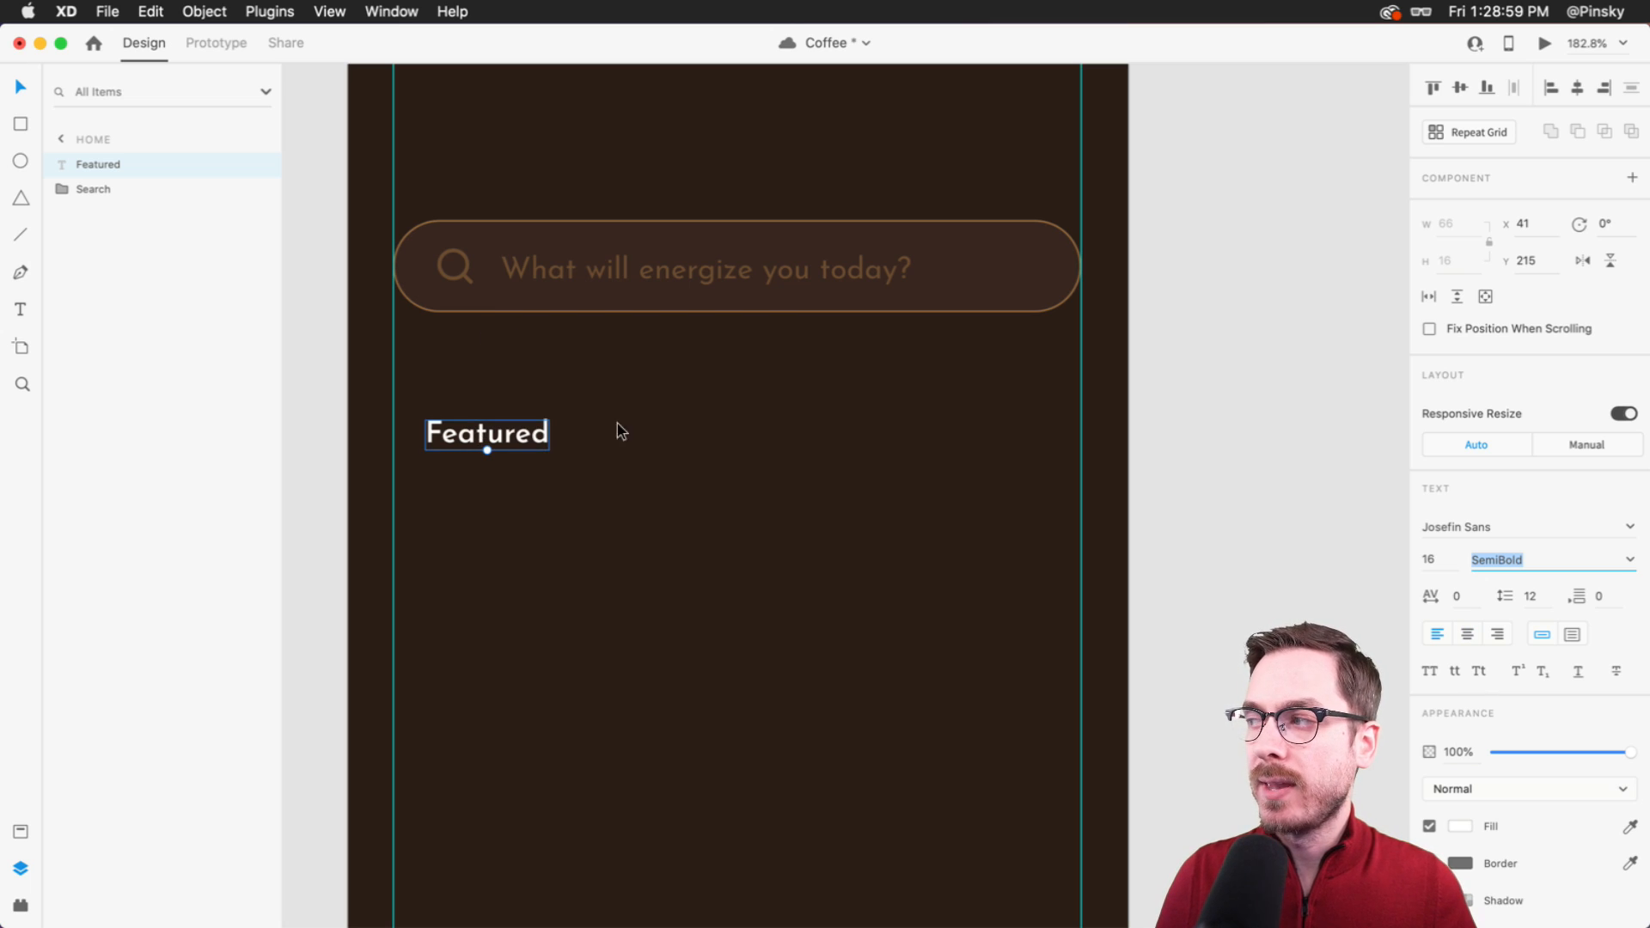
- Try a font size of 24 on the Featured label and preview the artboard
left_click(1435, 573)
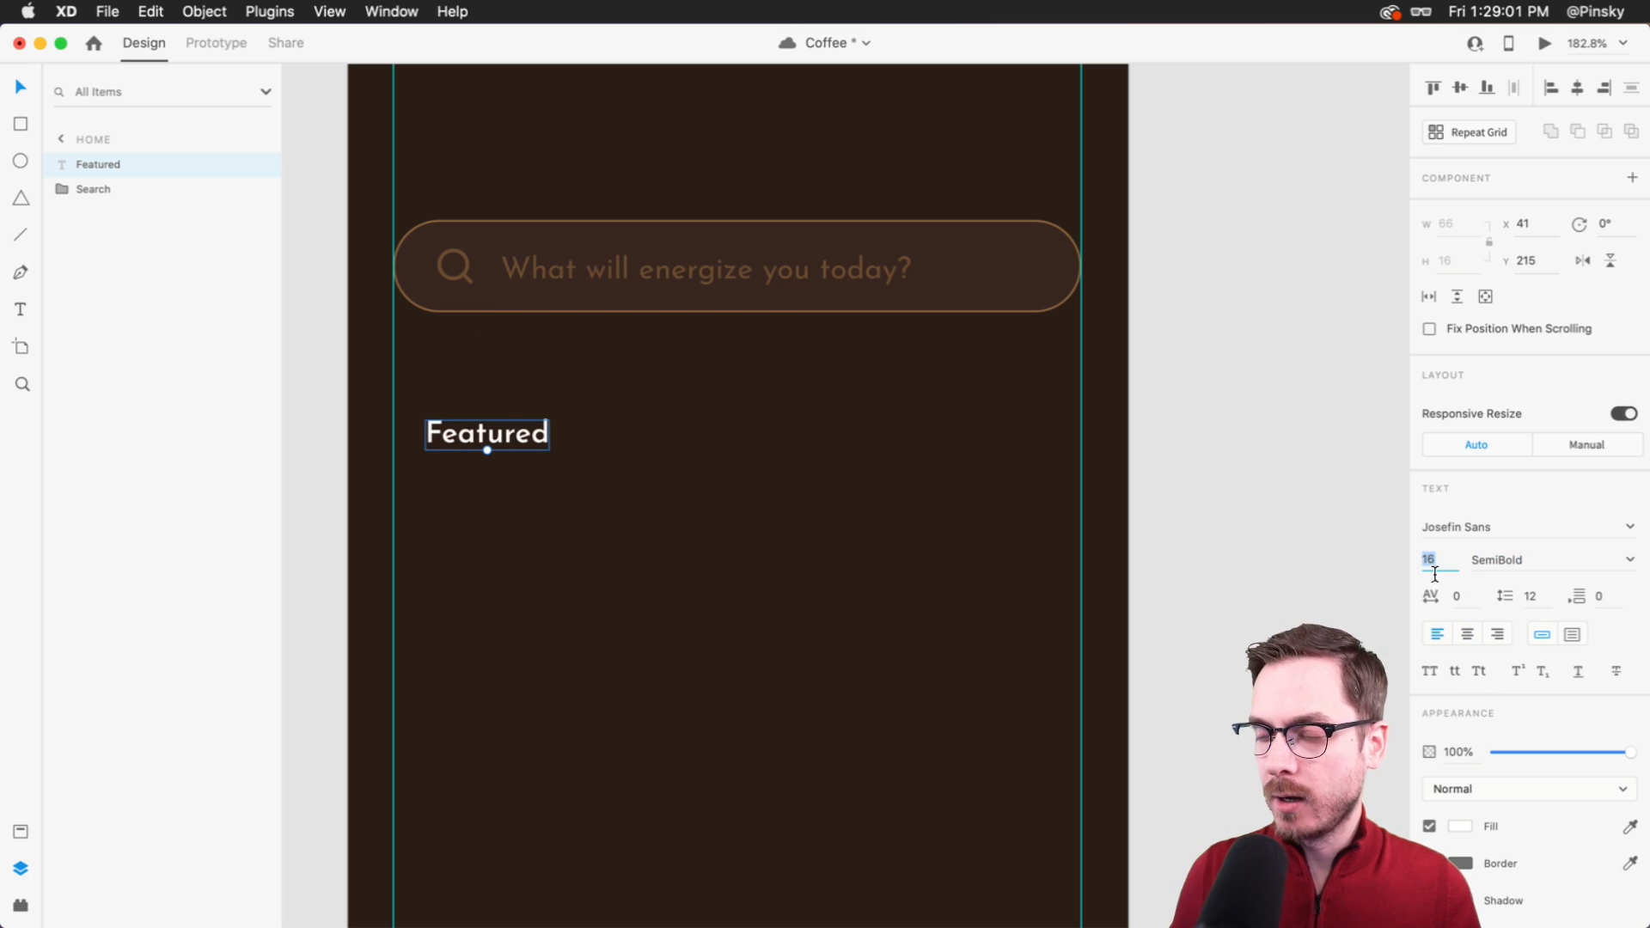
type("24")
key("Return")
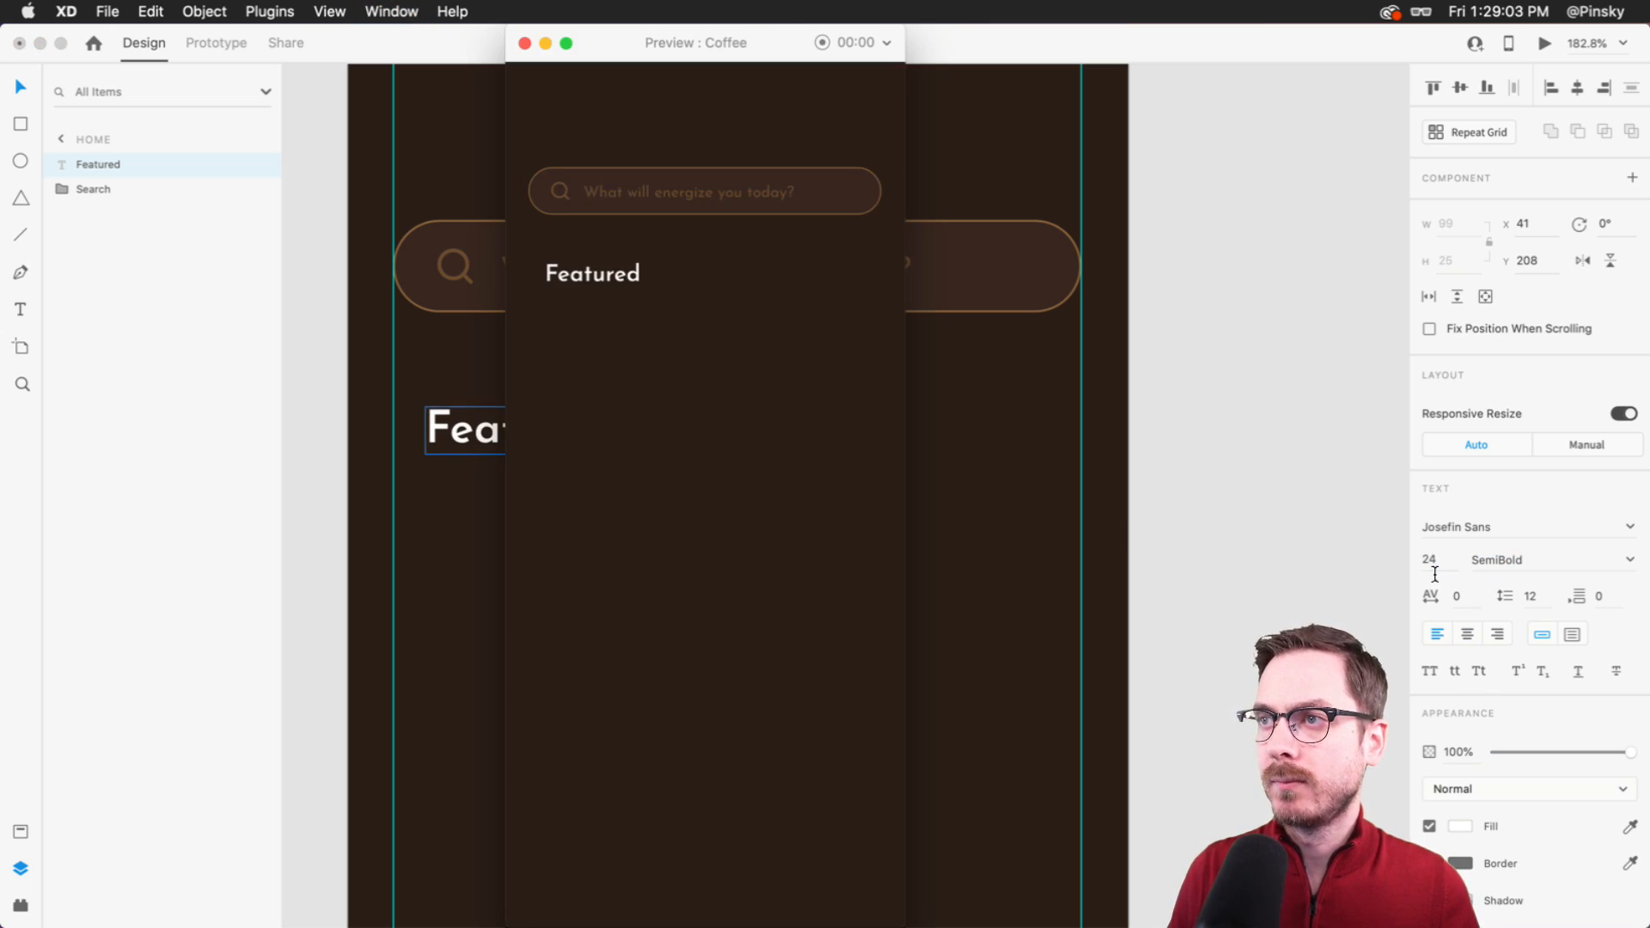
- Set the Featured label's font size to 18 and check it in the preview
key("BackSpace")
key("BackSpace")
type("18")
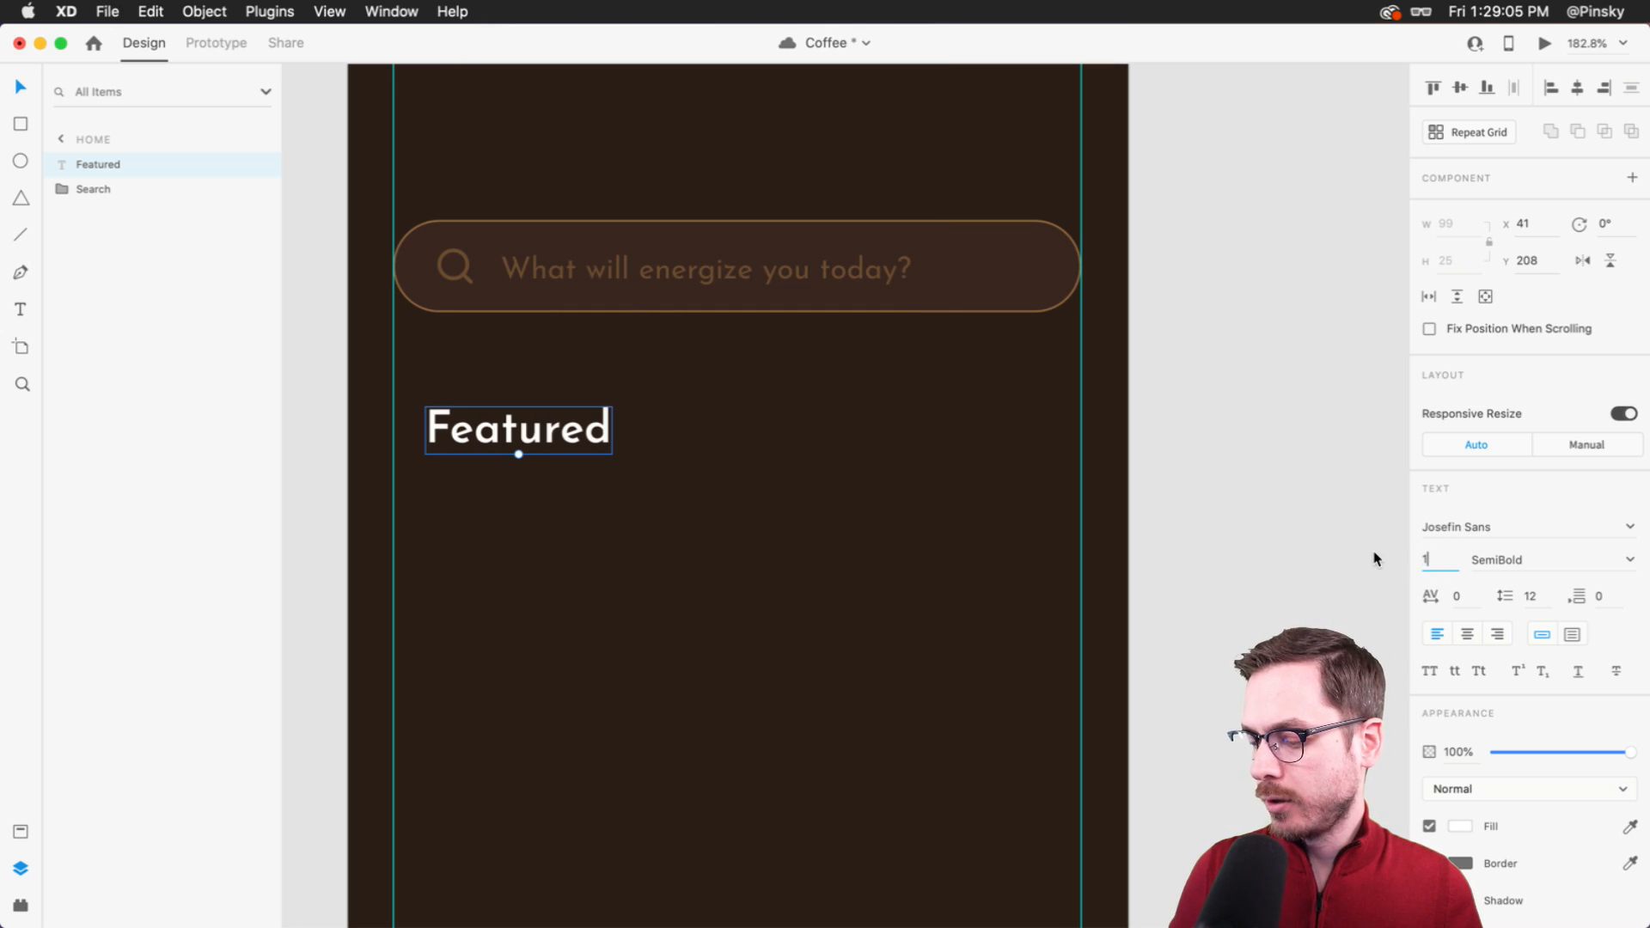
key("Return")
key("super+Return")
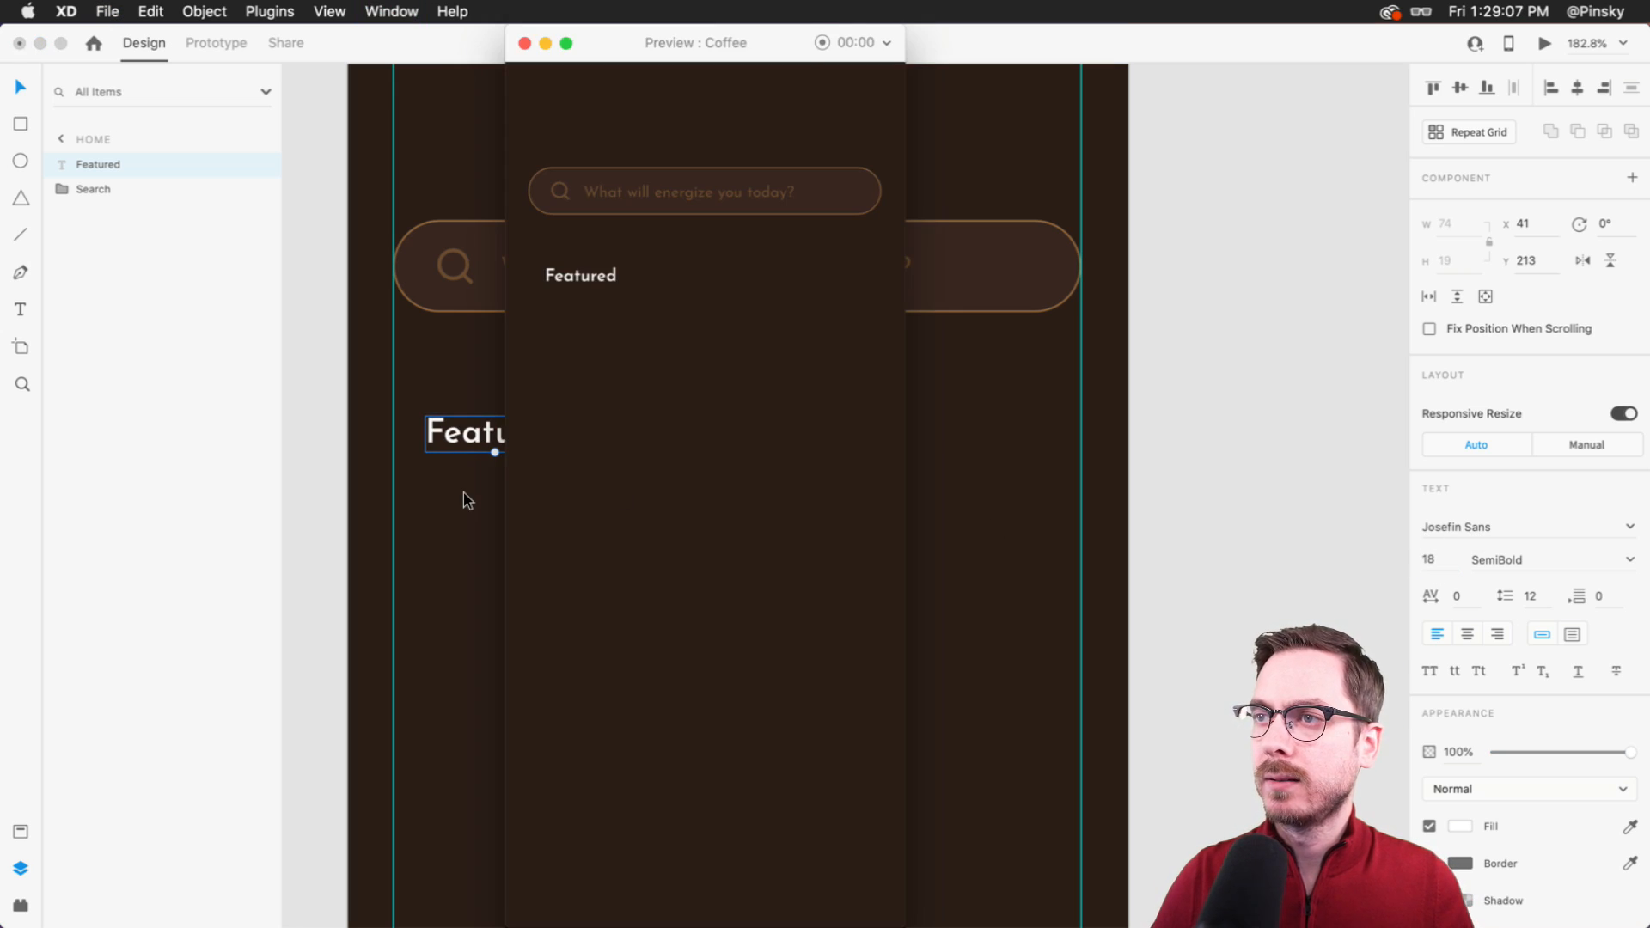
key("super+w")
- Duplicate the Featured label beside it, change the copy's text to "Drinks" and set its opacity to 50%
left_click_drag(471, 424, 612, 421)
double_click(610, 421)
type("Drinks")
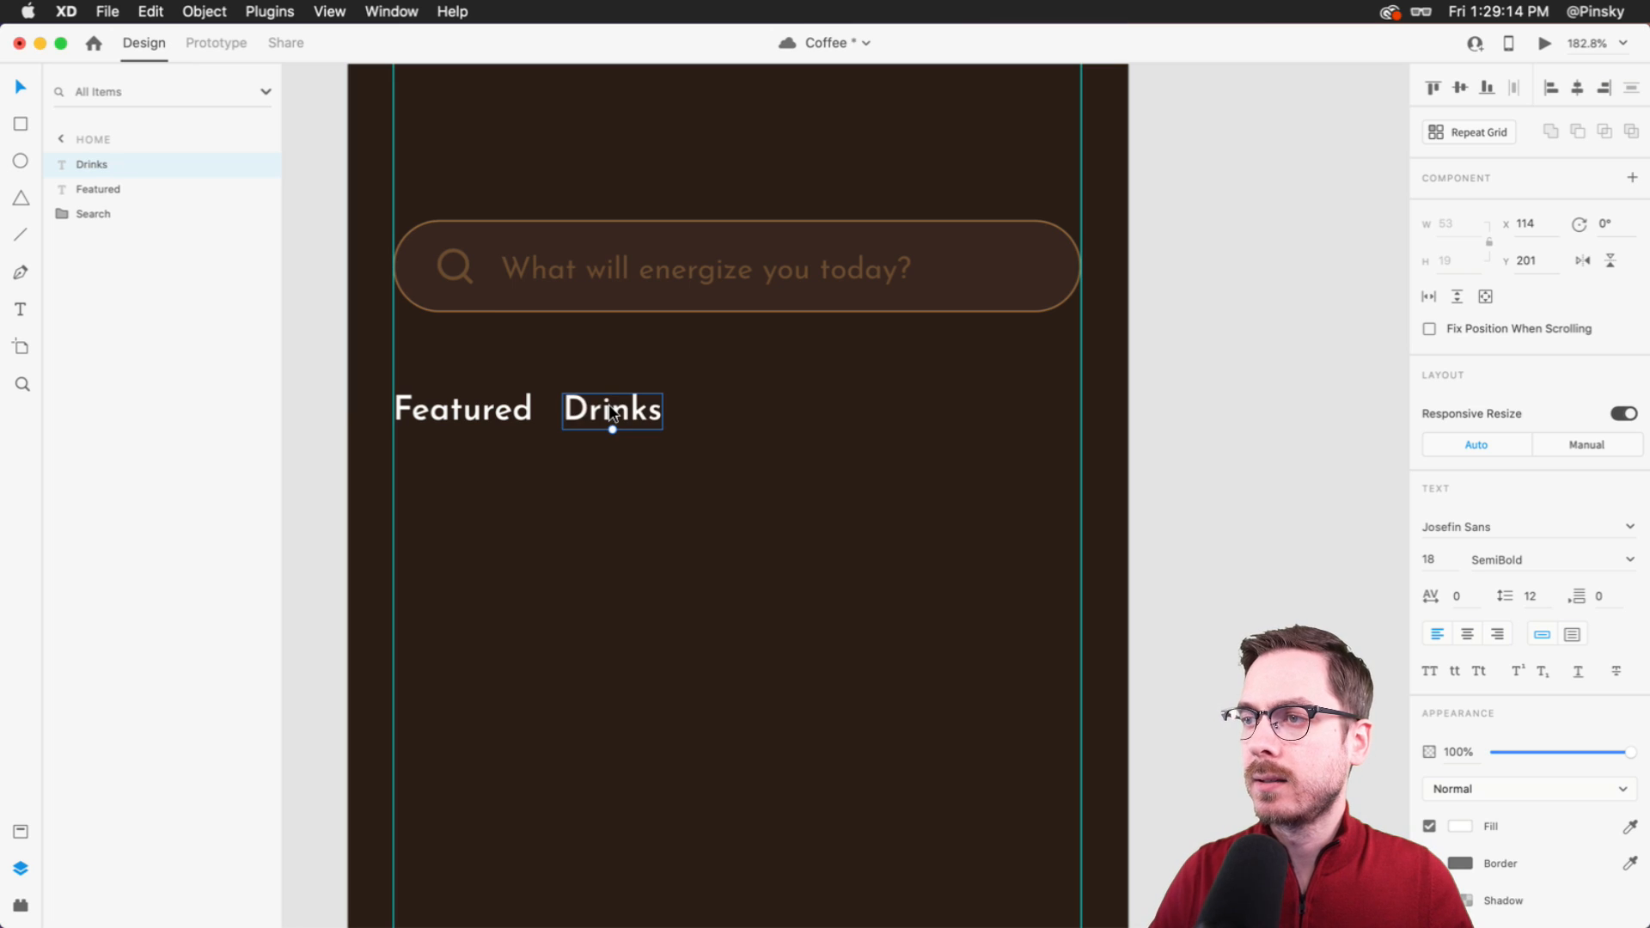
key("Escape")
mouse_move(608, 409)
left_mouse_down()
mouse_move(756, 409)
mouse_move(608, 409)
left_mouse_up()
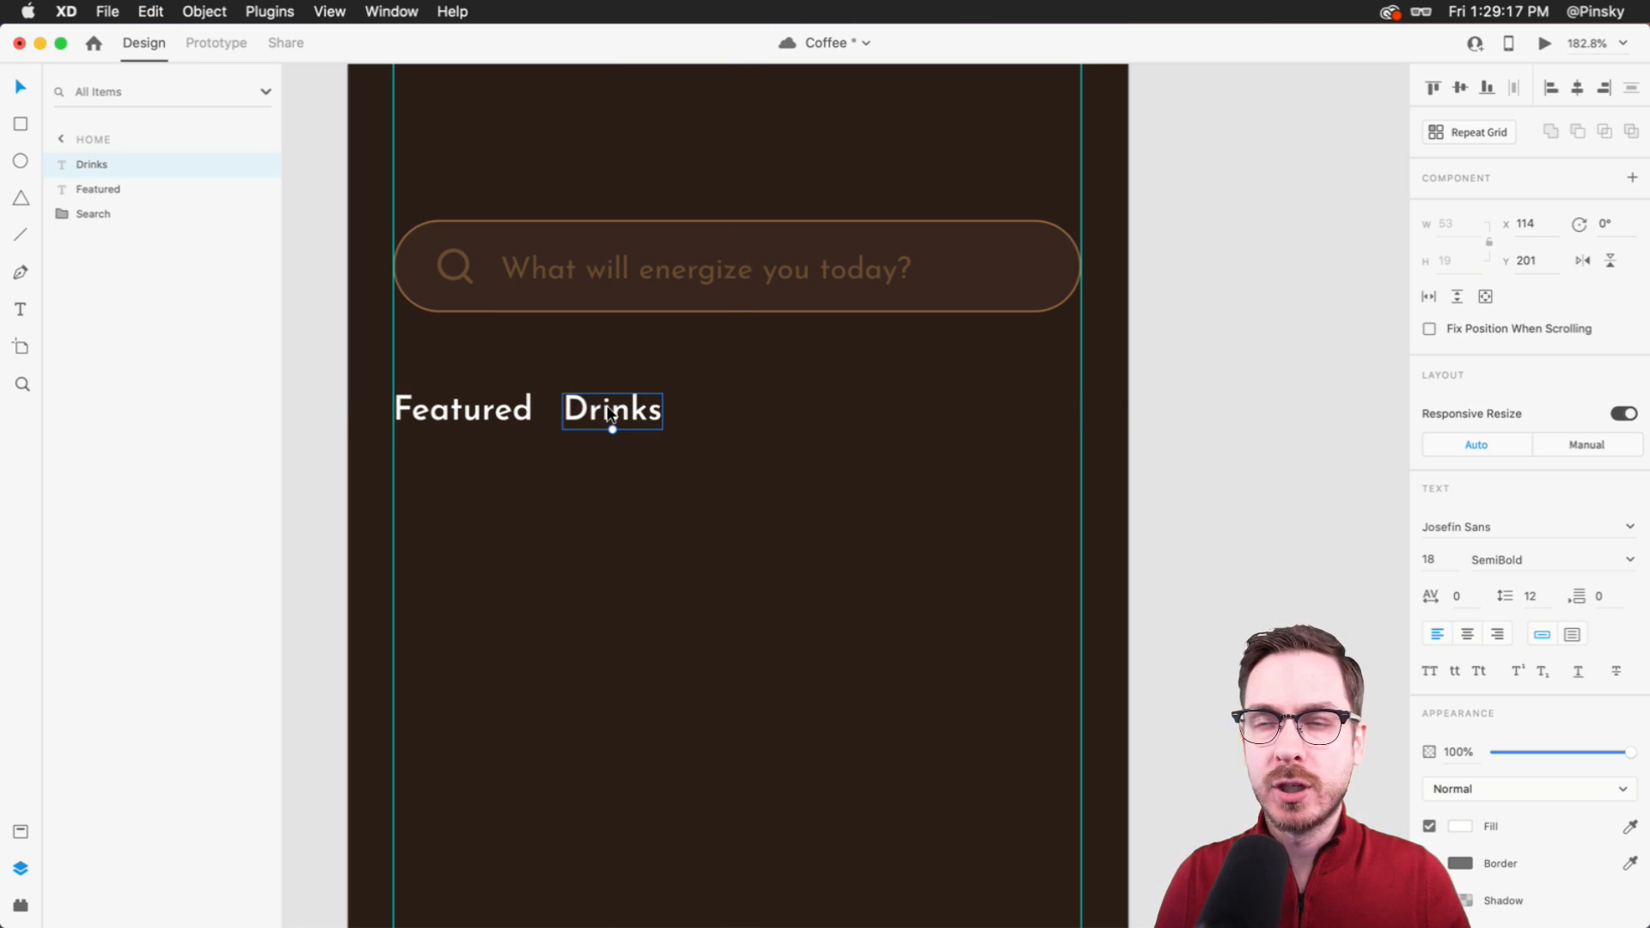
key("5")
- Duplicate the Drinks label farther along the row and change the copy's text to "Bakery"
left_click_drag(612, 415, 764, 409)
double_click(765, 417)
type("Baker")
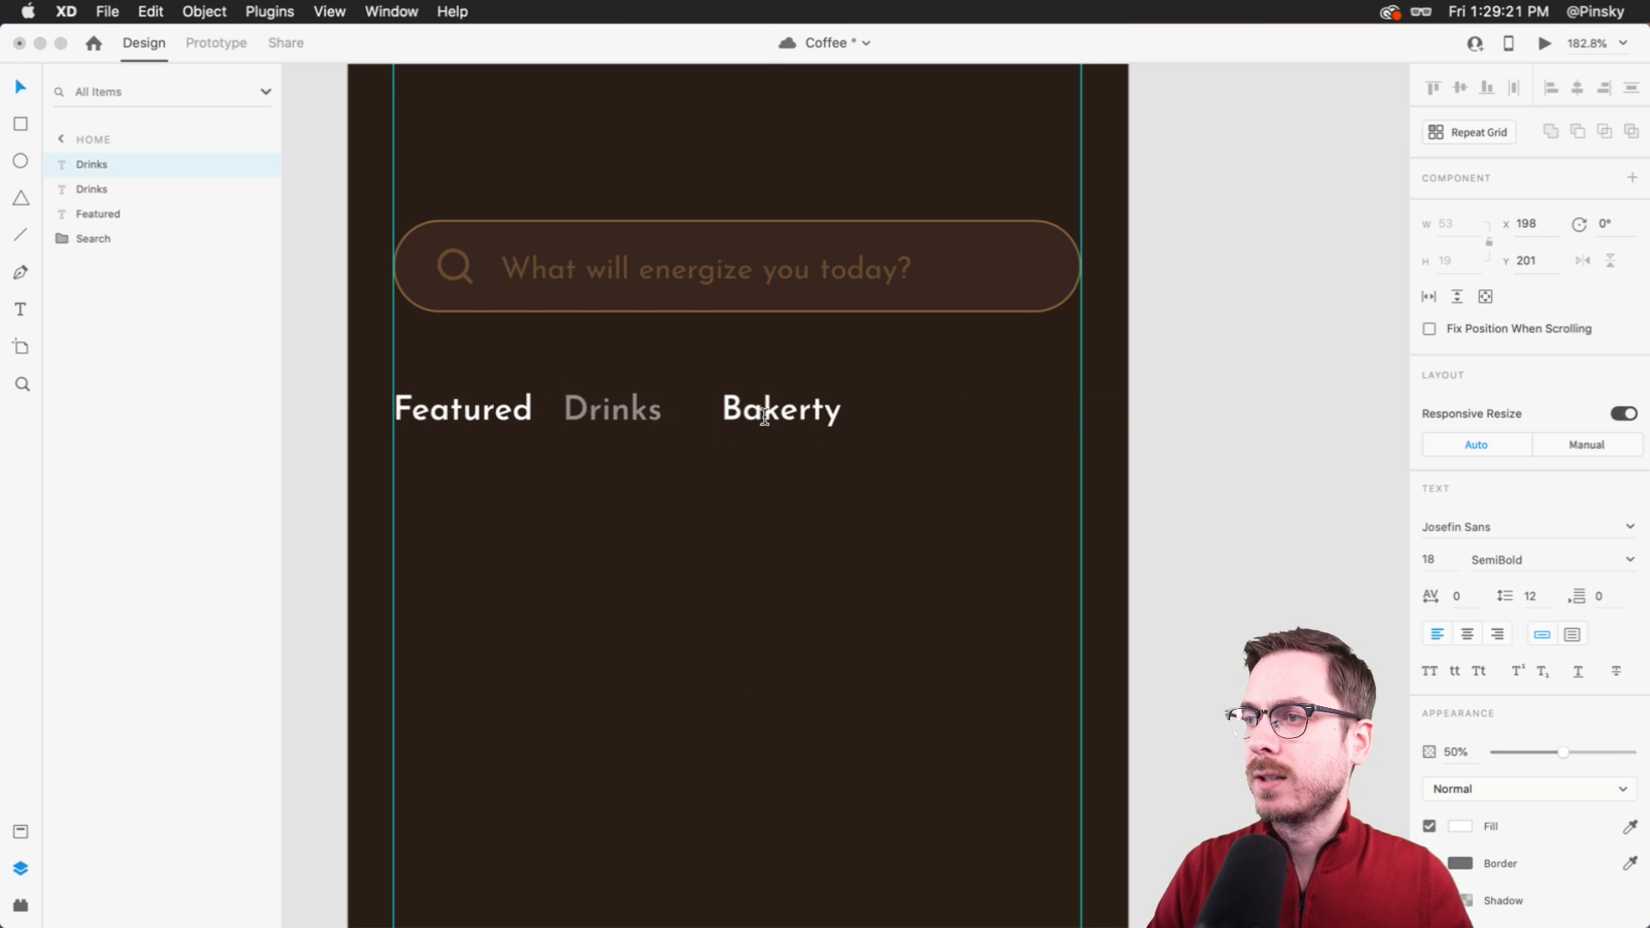
type("y")
key("Escape")
- Duplicate the Bakery label, change the copy's text to "Favorites" and align it with the artboard's right-hand margin guide
left_click_drag(765, 417, 926, 417)
double_click(928, 416)
type("Favorite")
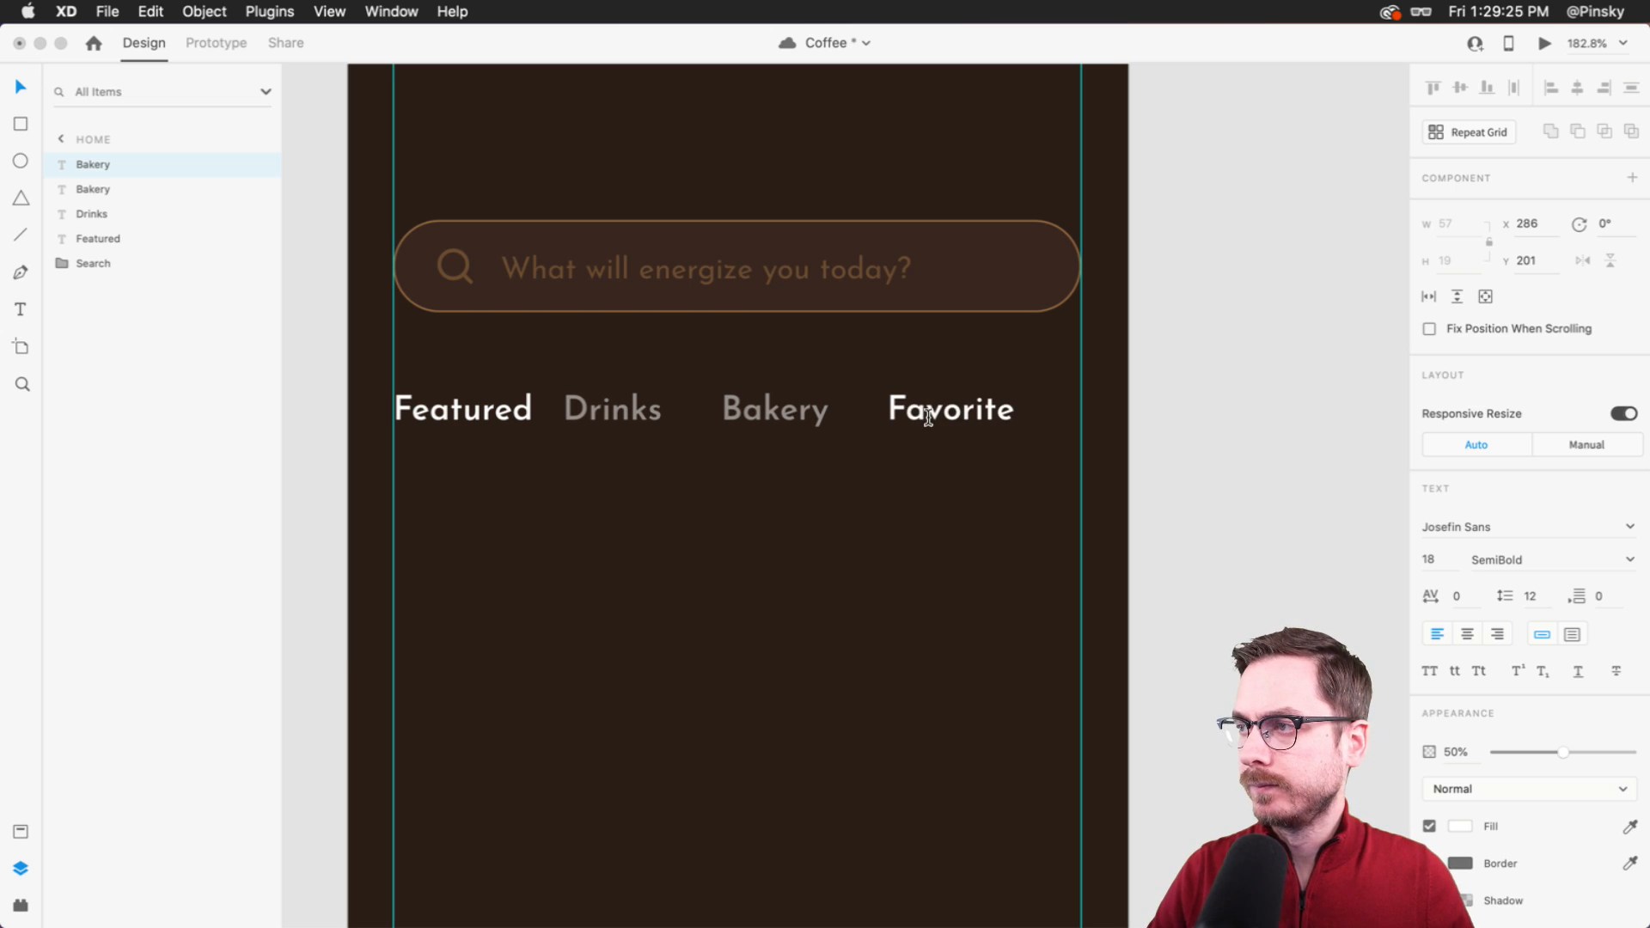
type("s")
key("Escape")
left_click_drag(937, 399, 993, 400)
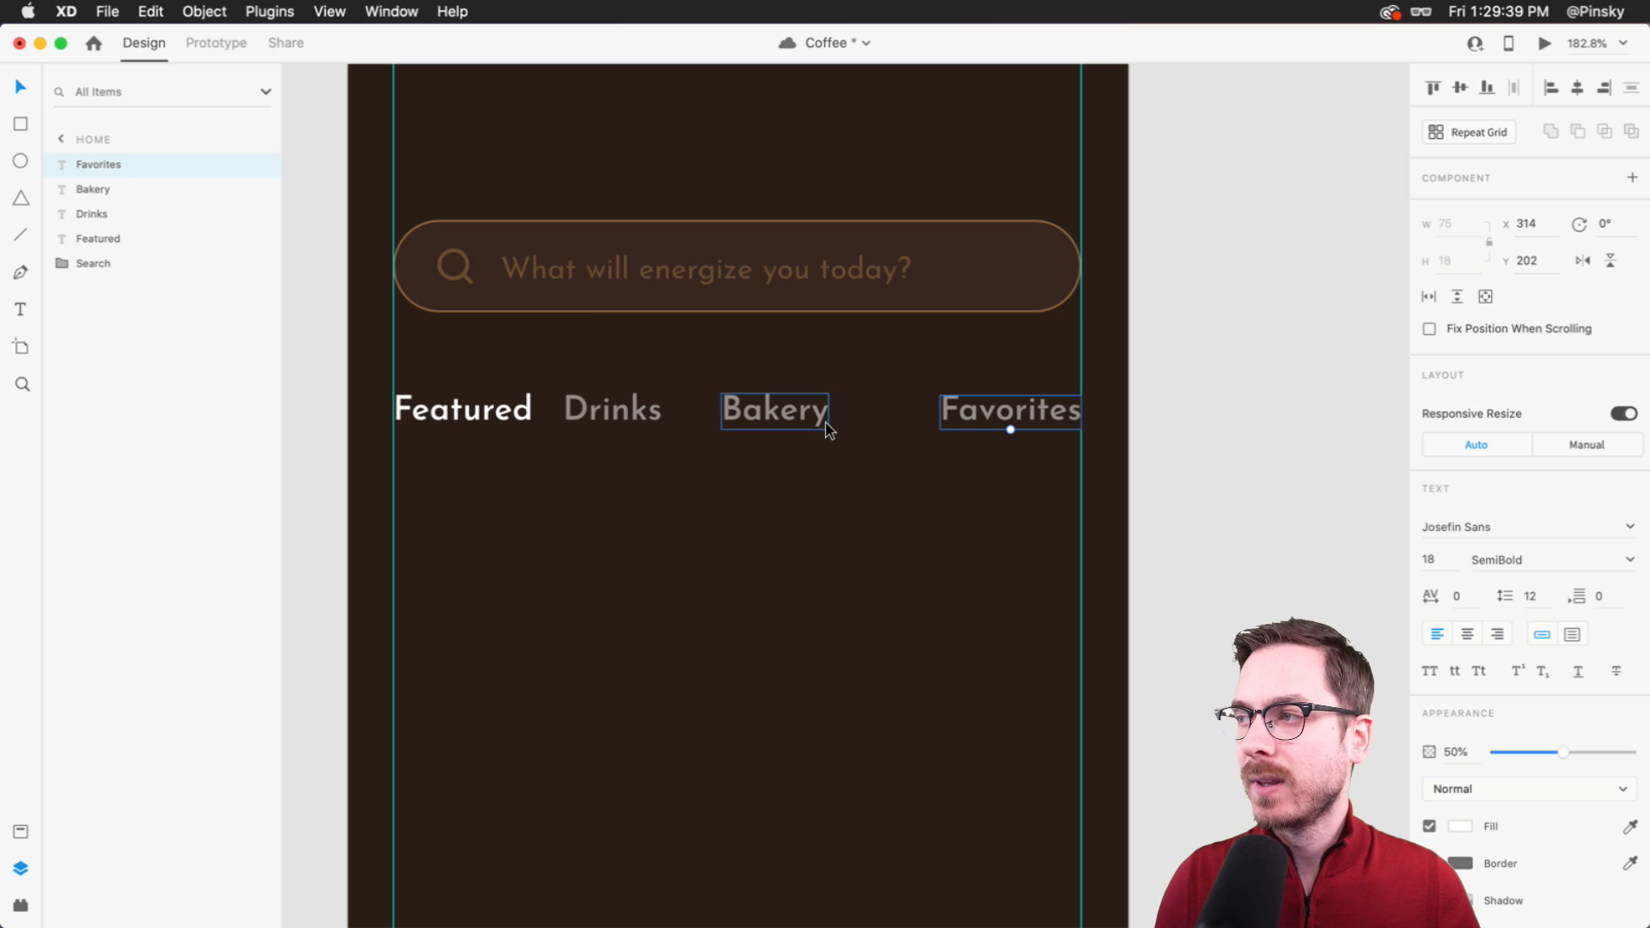
- Group the Featured, Drinks, Bakery and Favorites labels and name the group "Links"
left_click_drag(1046, 472, 456, 383)
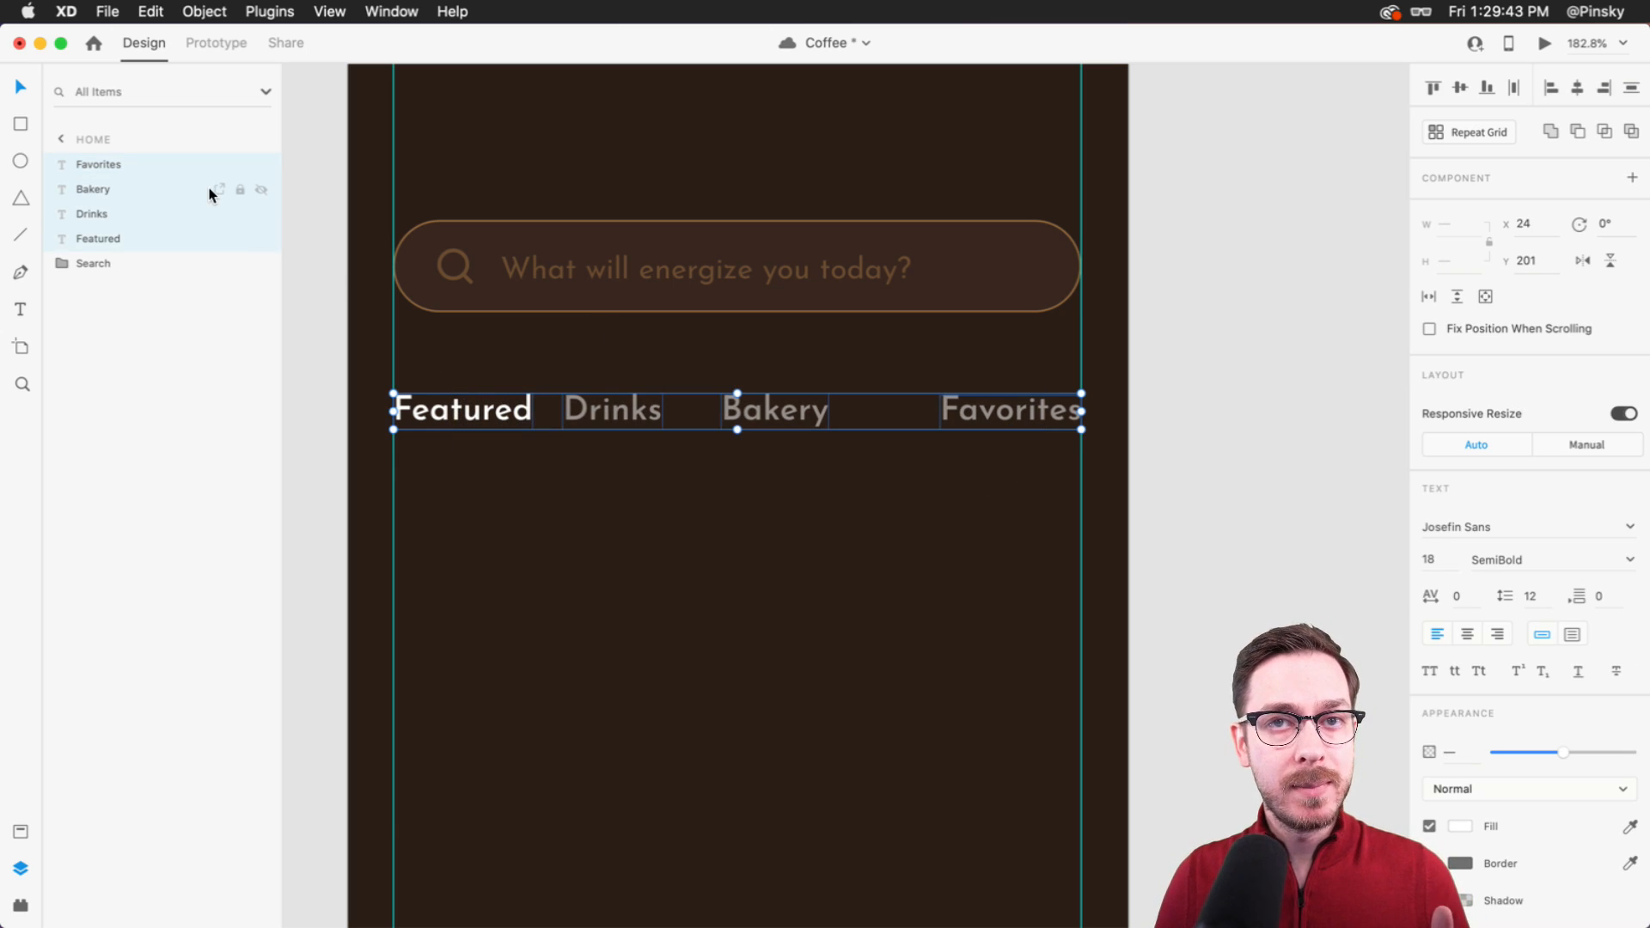
left_click(135, 184)
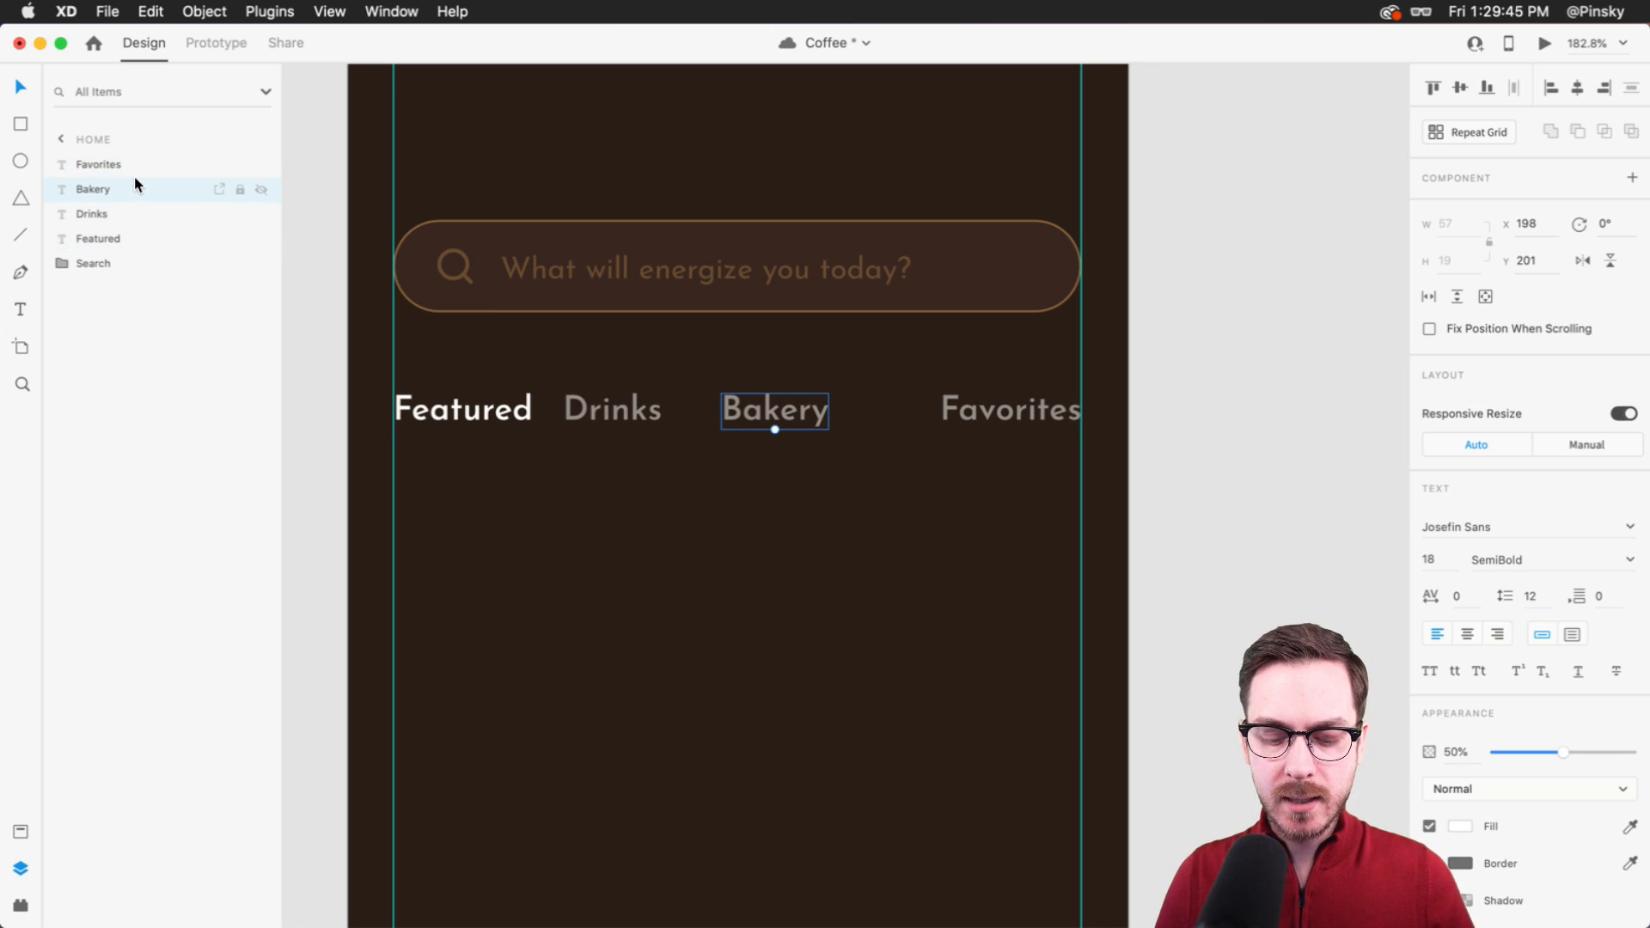
left_click_drag(460, 471, 1057, 381)
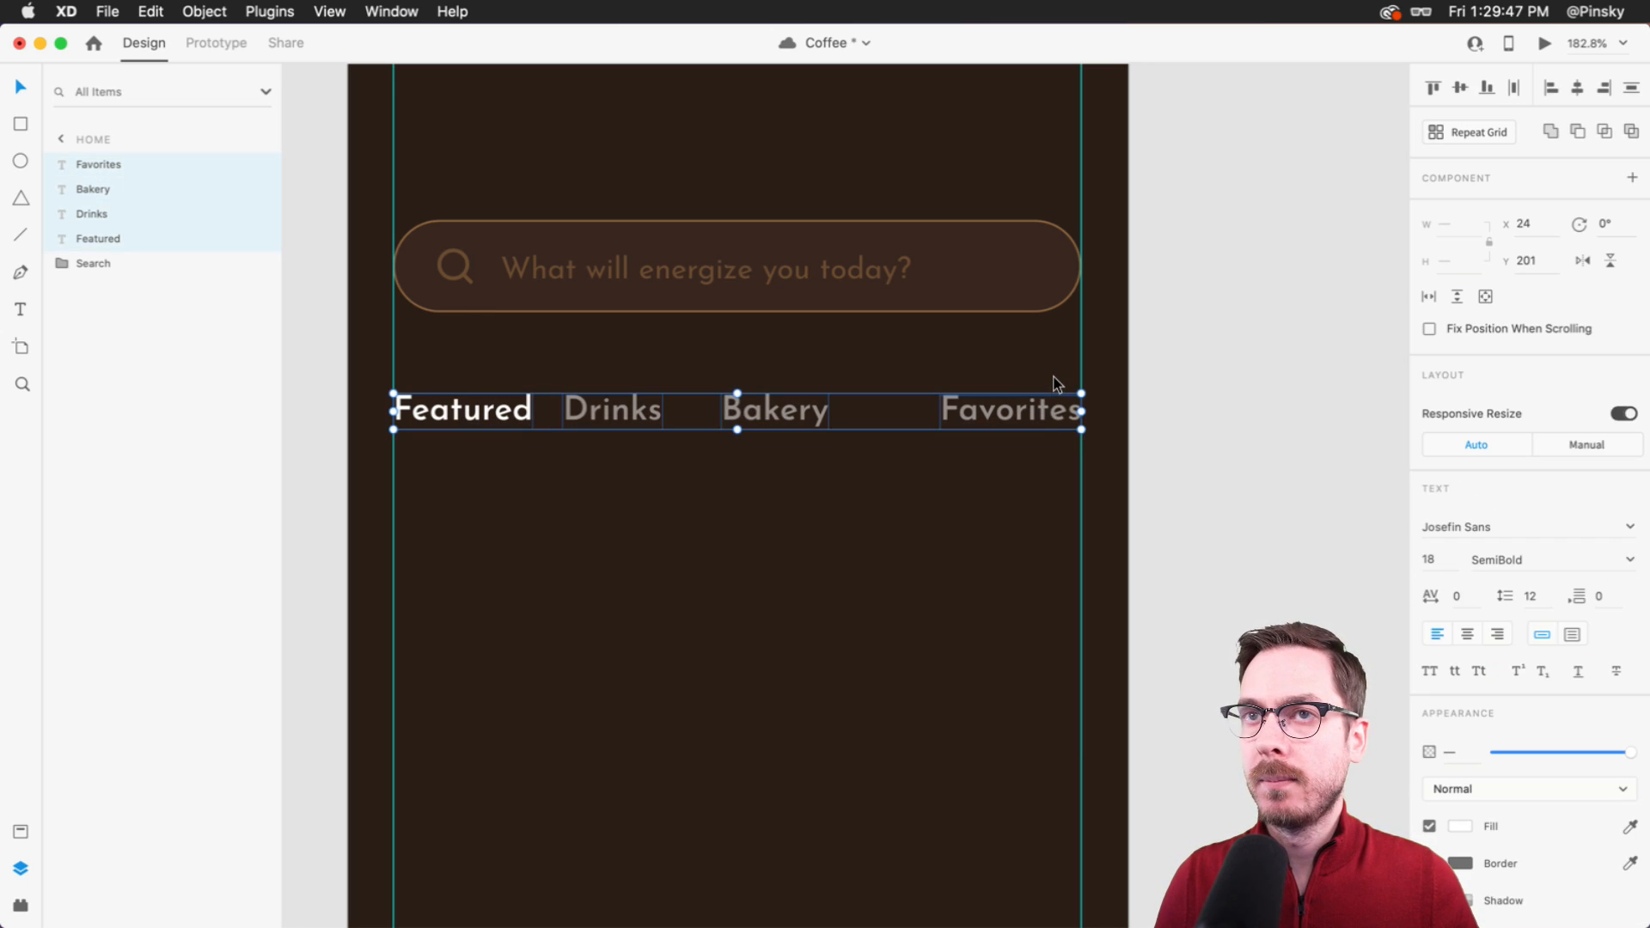
key("super+g")
double_click(101, 164)
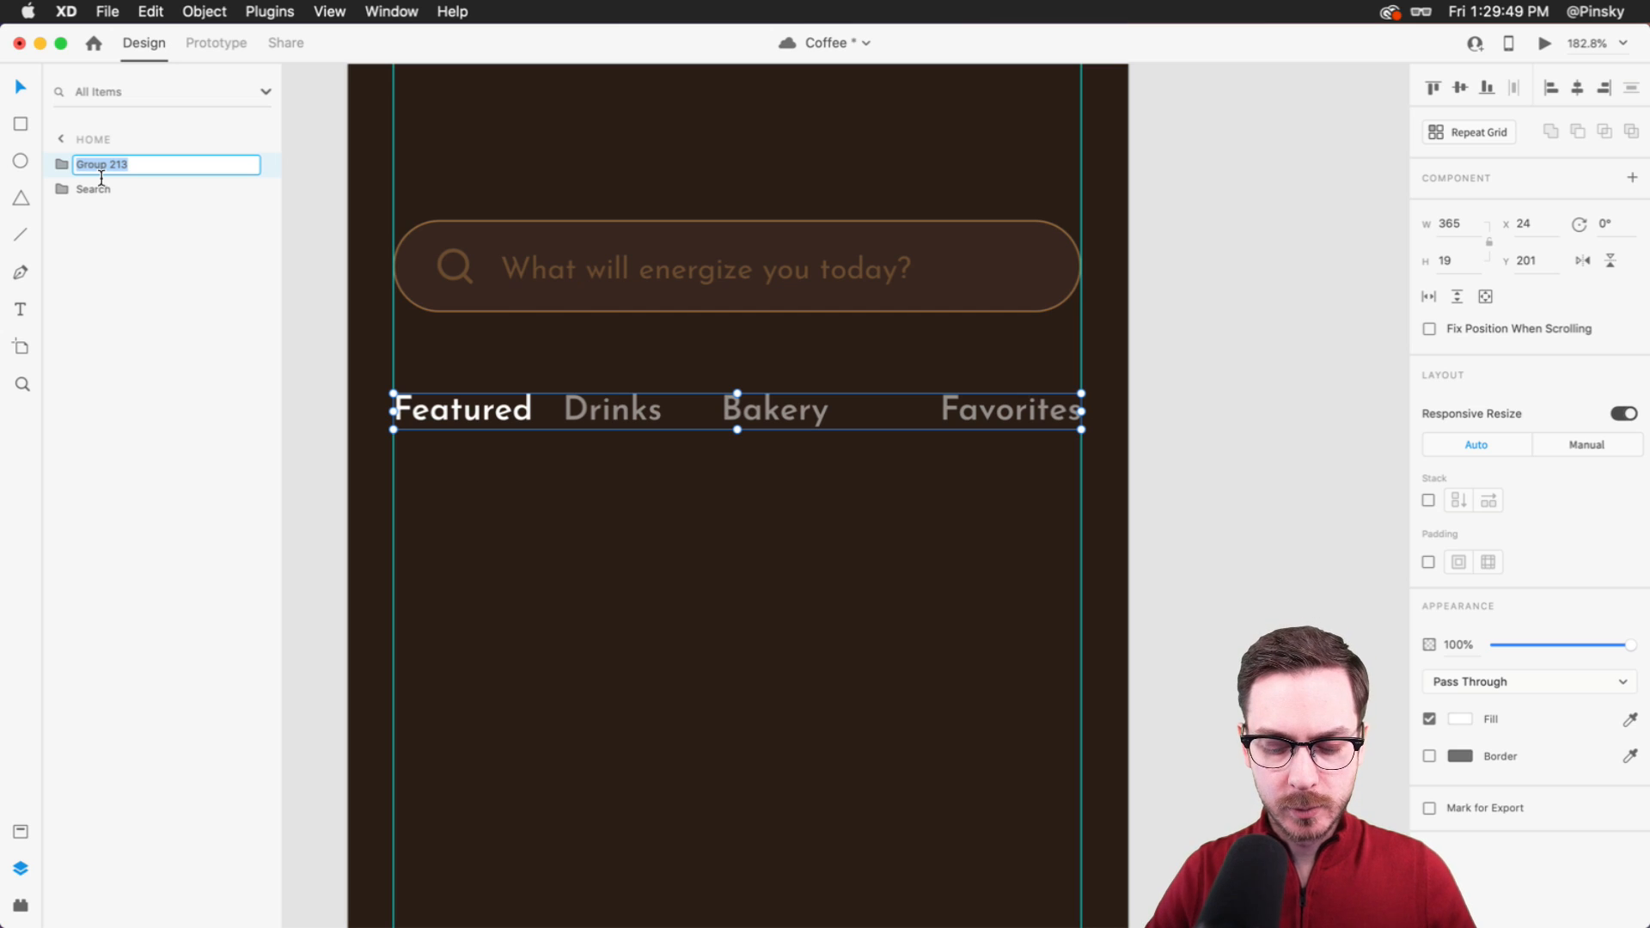
type("Links")
key("Return")
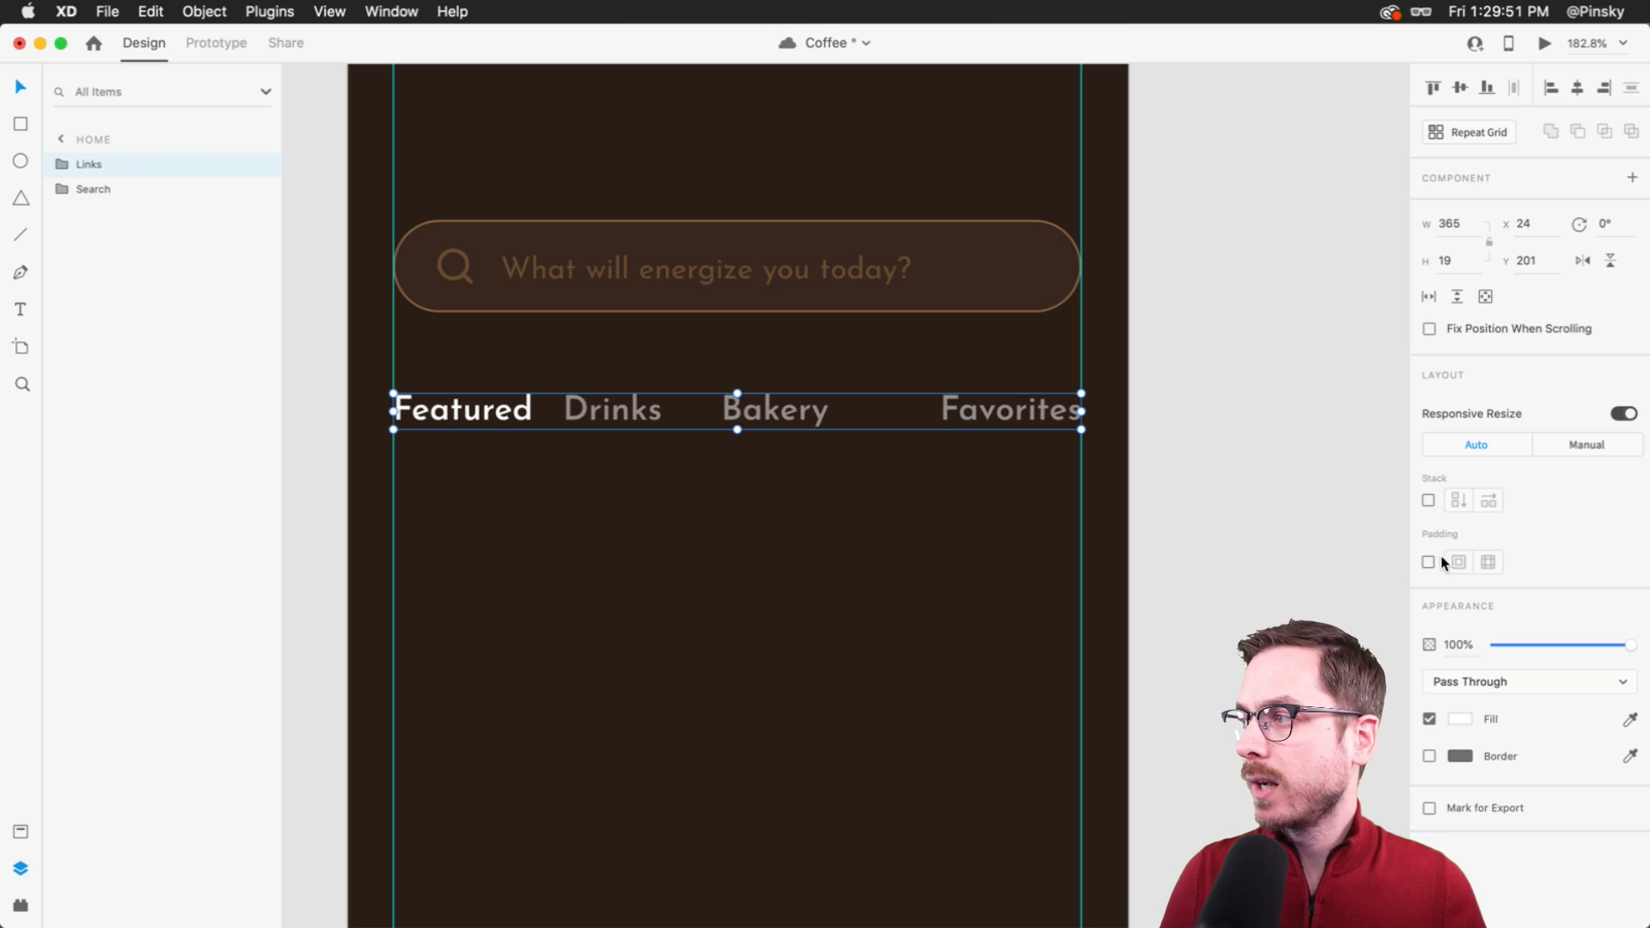
- Turn the Links group into a horizontal stack with equal spacing of 35, and move it up to Y 187
left_click(1429, 501)
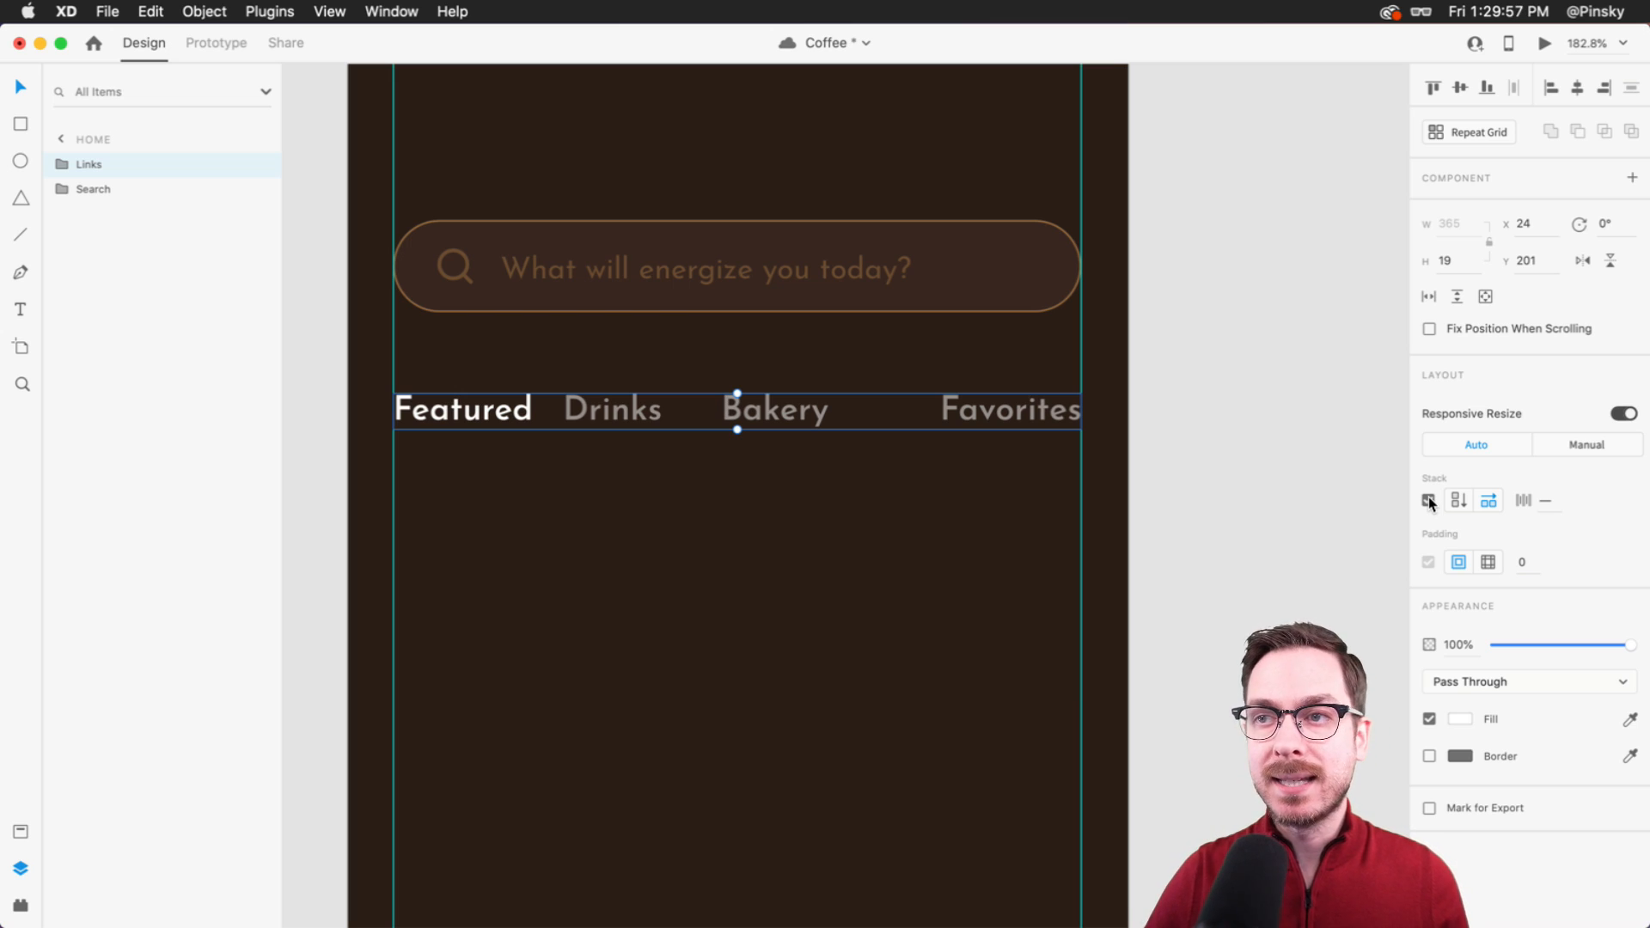
left_click(1551, 504)
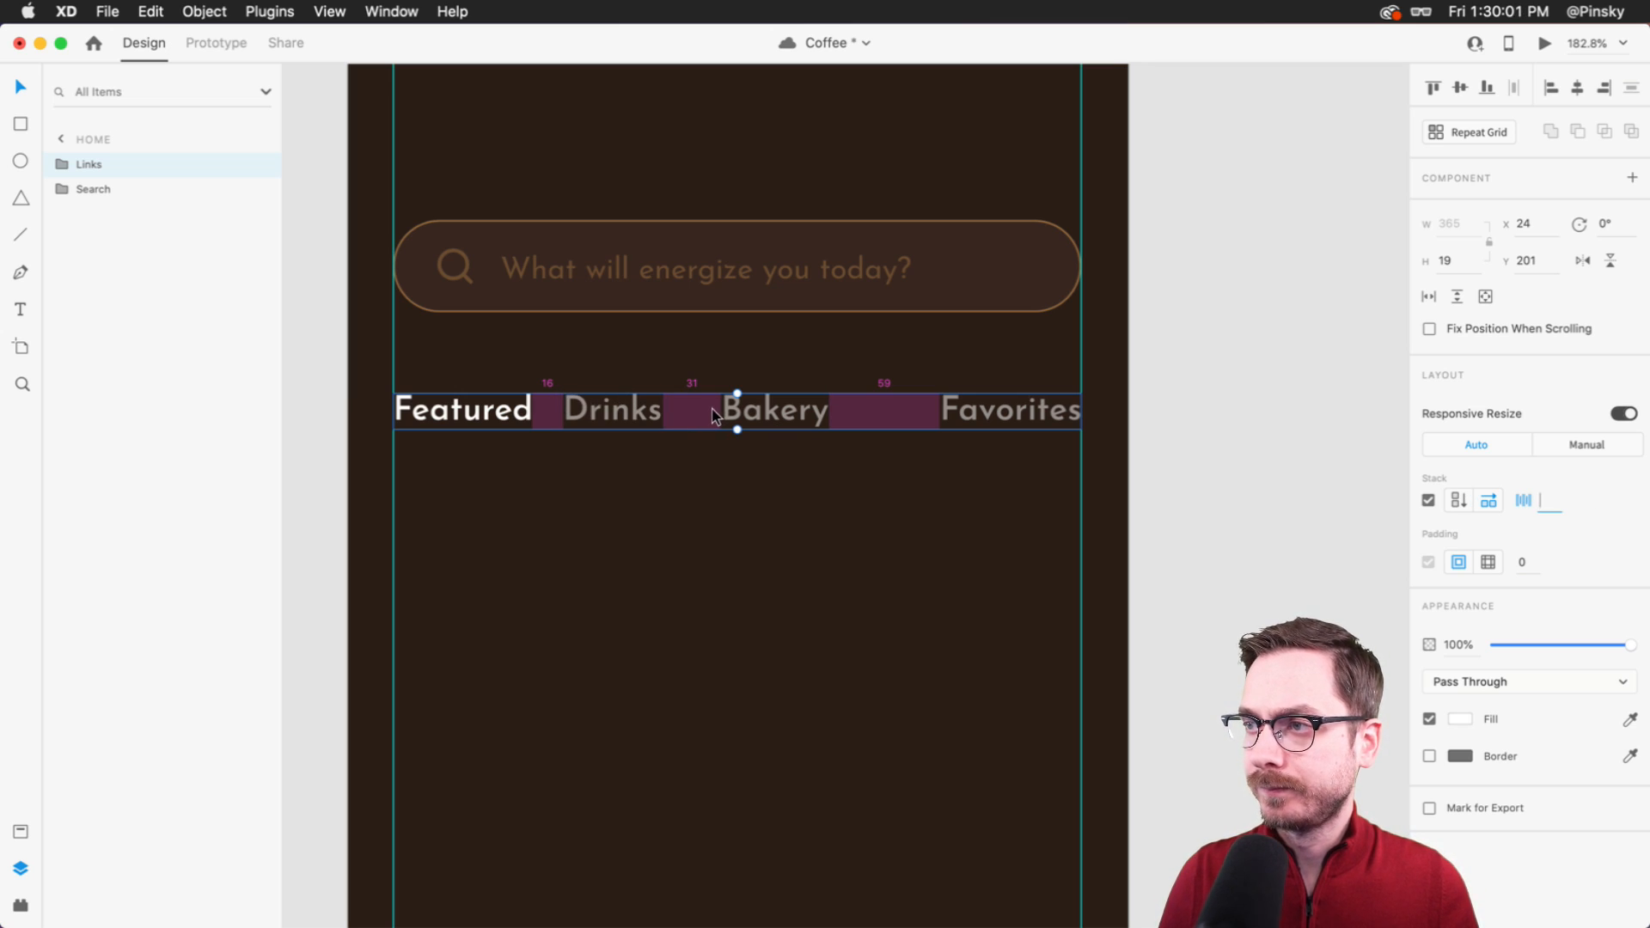
key("Escape")
double_click(662, 421)
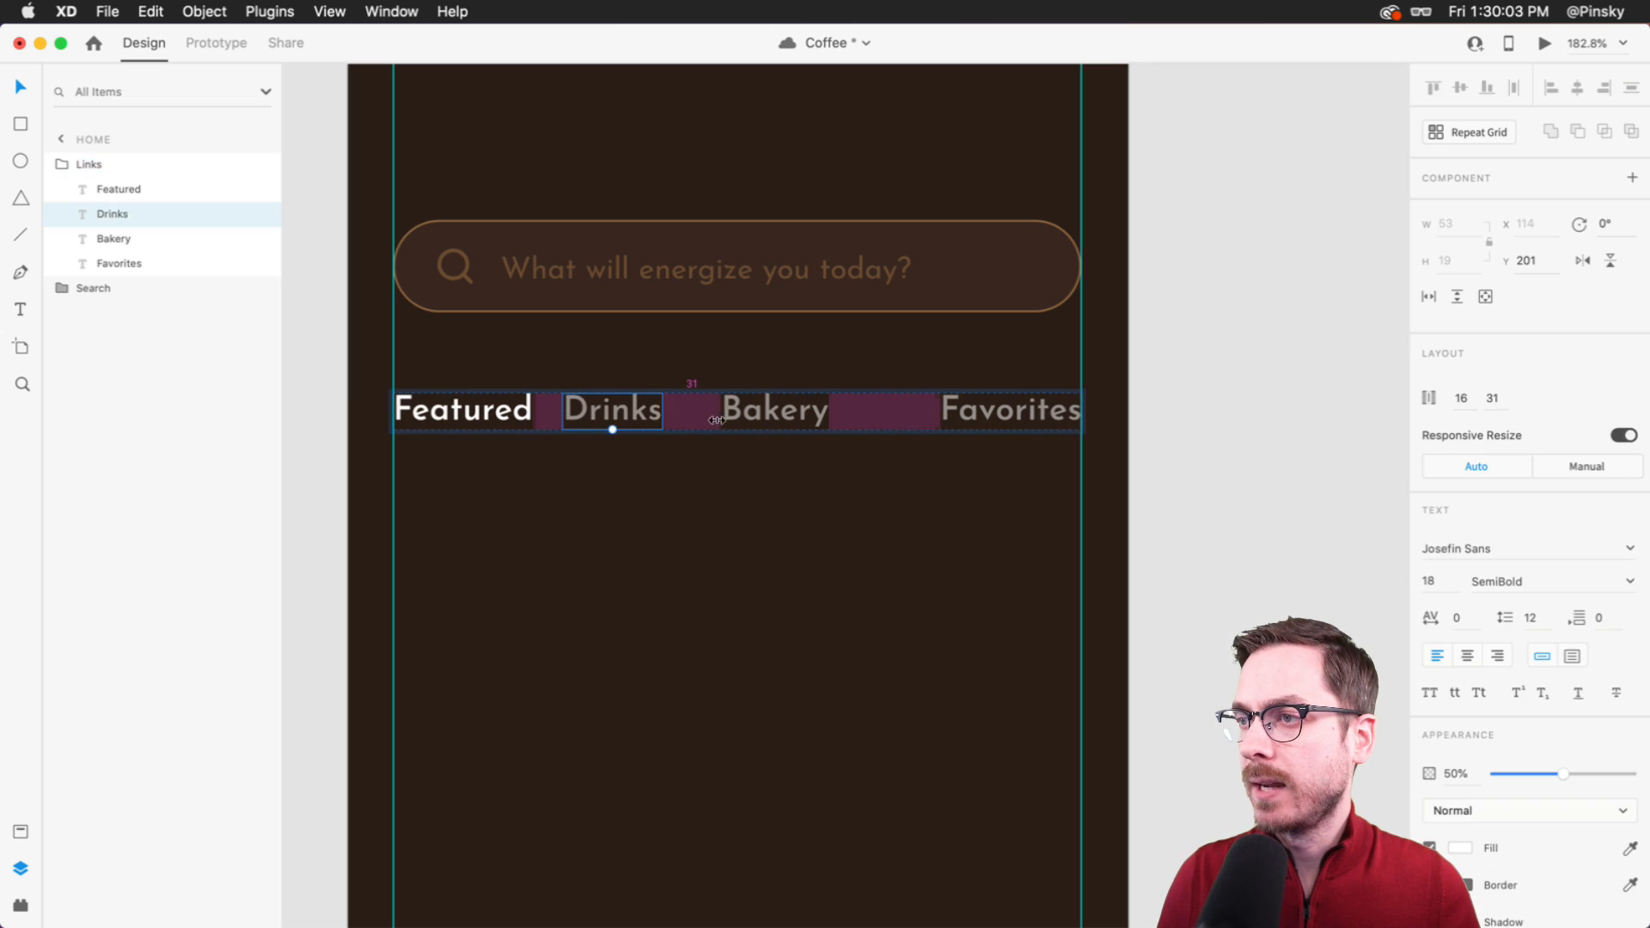
mouse_move(687, 418)
left_mouse_down()
mouse_move(713, 416)
mouse_move(695, 415)
left_mouse_up()
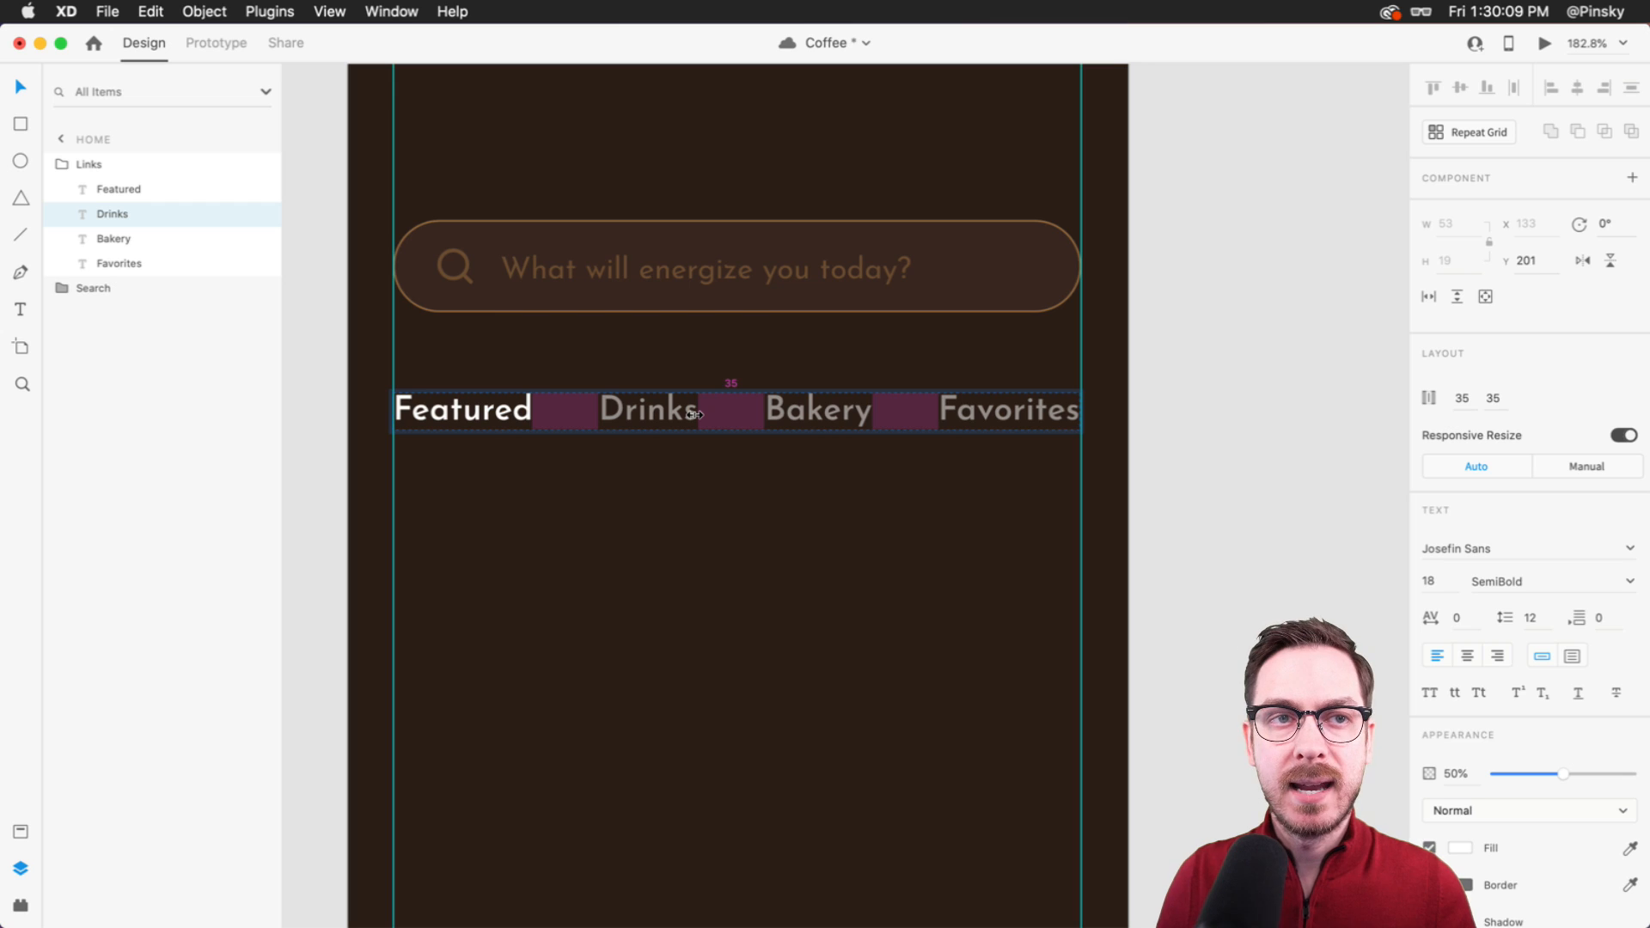
left_click_drag(695, 416, 694, 415)
left_click(653, 543)
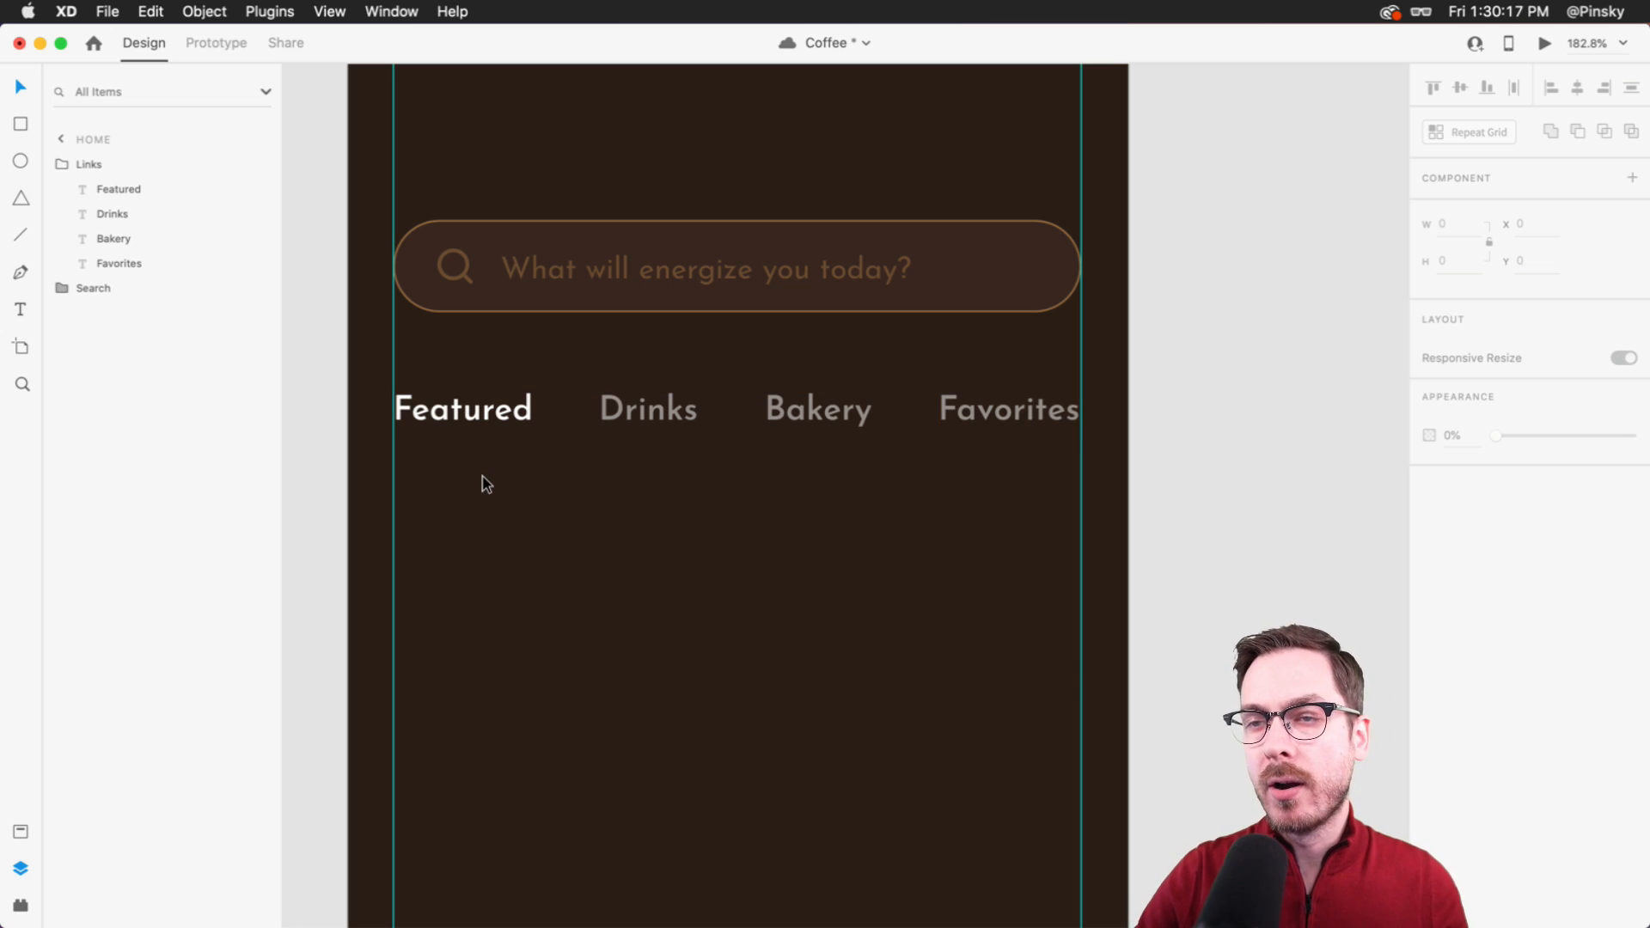
left_click_drag(479, 398, 477, 371)
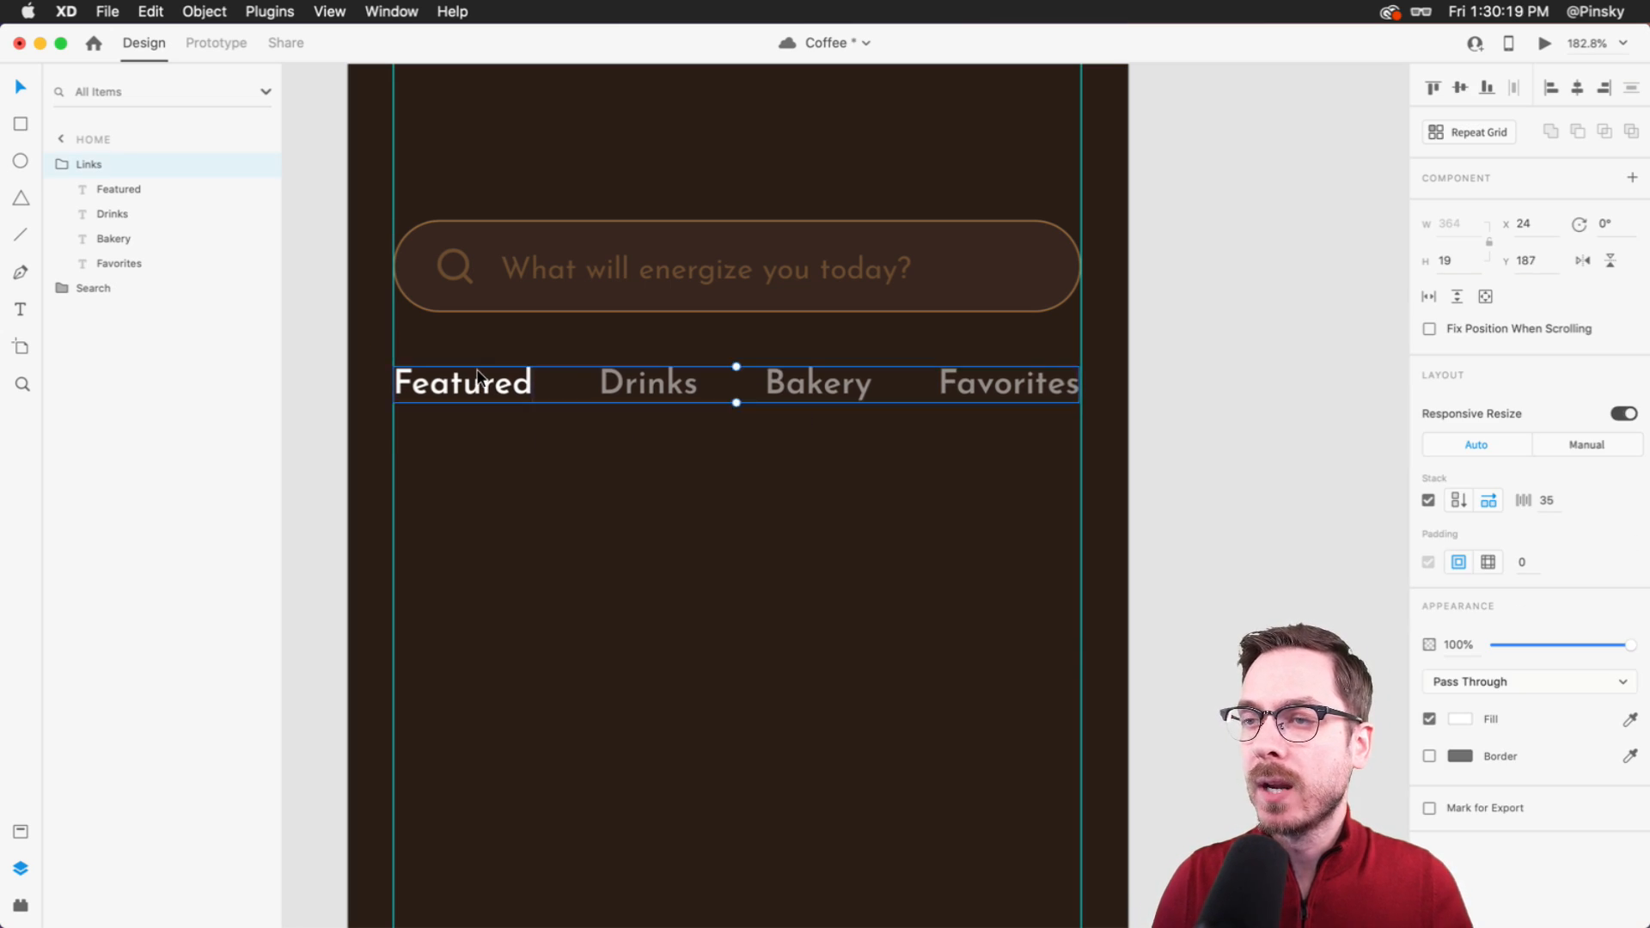
- Draw a horizontal line about 73 wide under the Featured label and apply the saved solid orange color
key("l")
left_click_drag(394, 422, 523, 418)
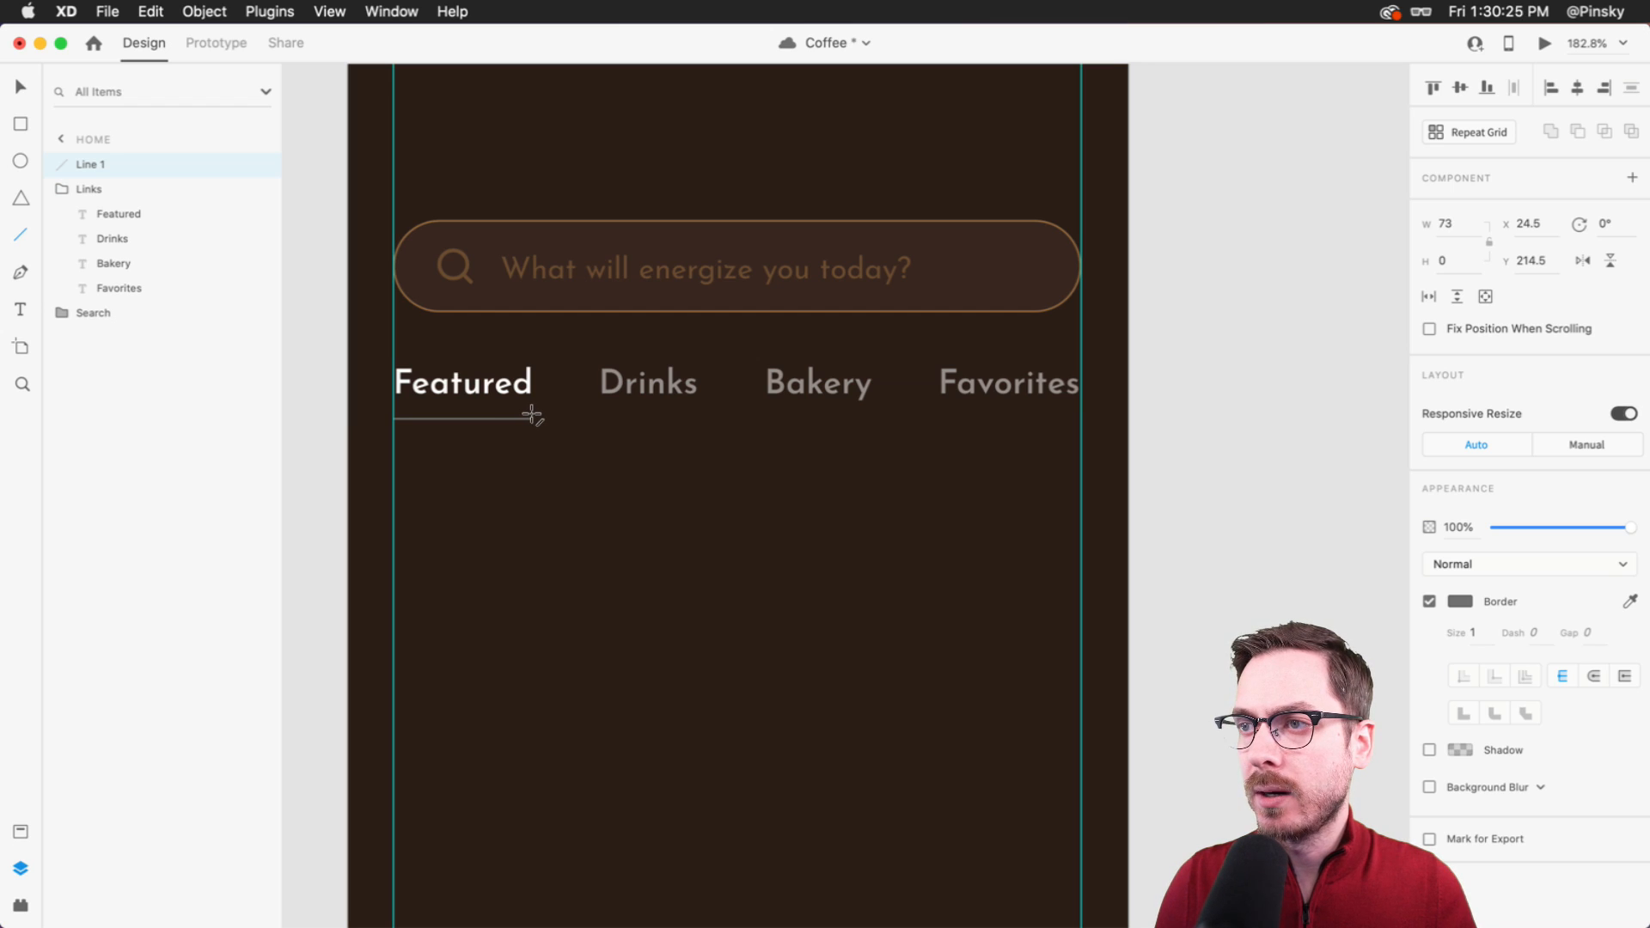
key("super+shift+y")
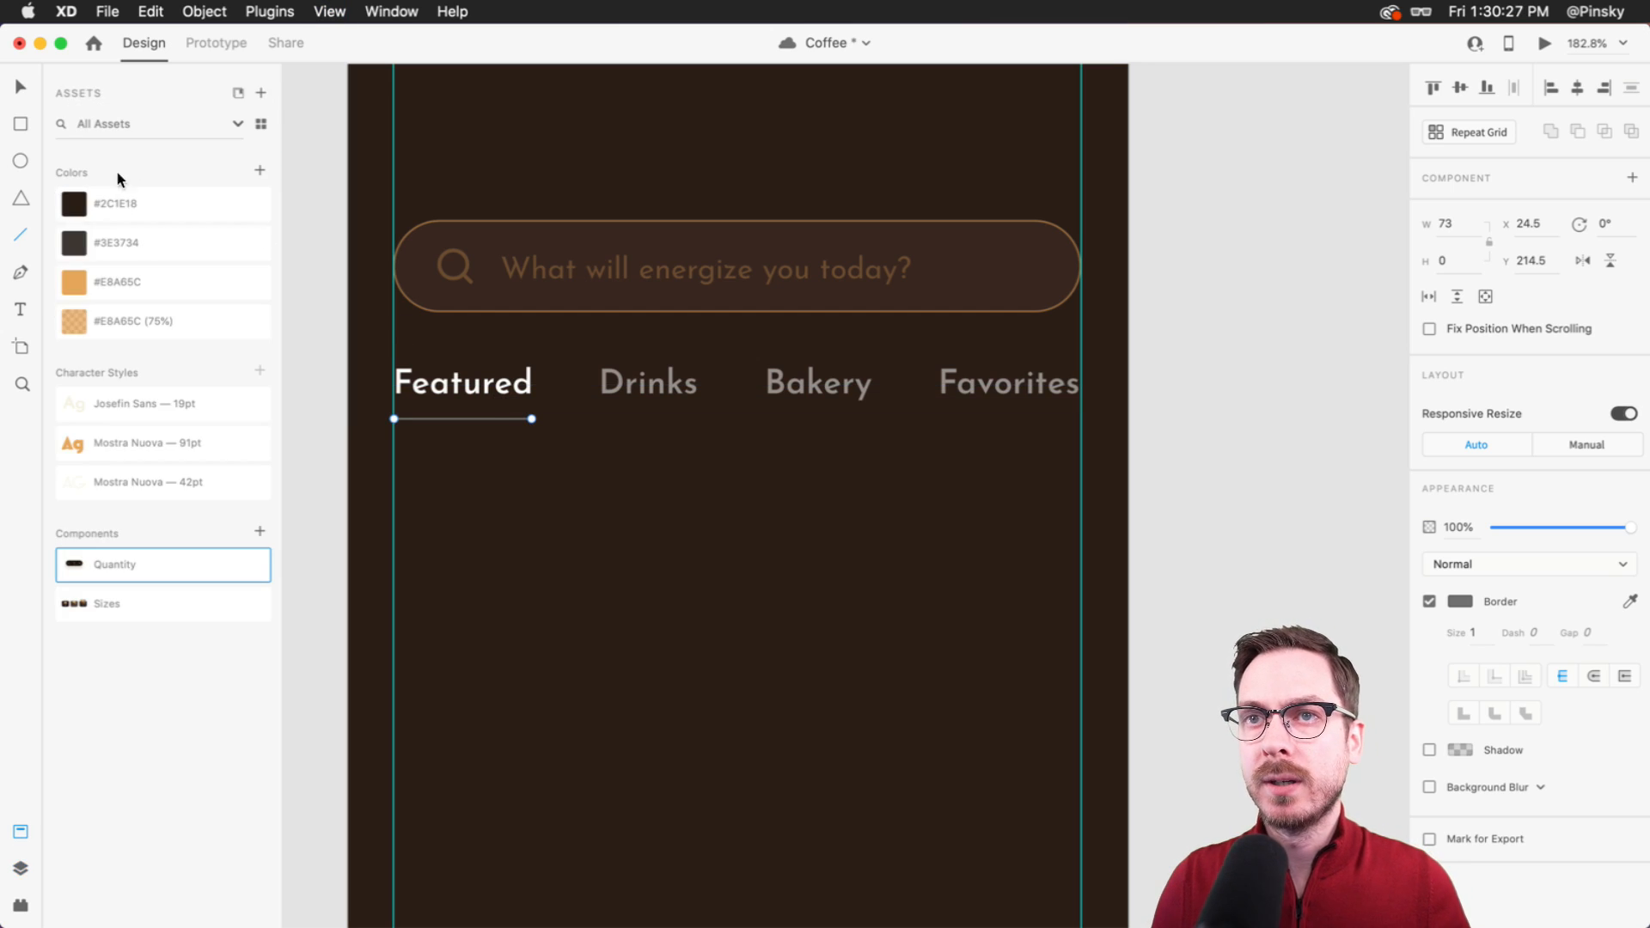
left_click(164, 275)
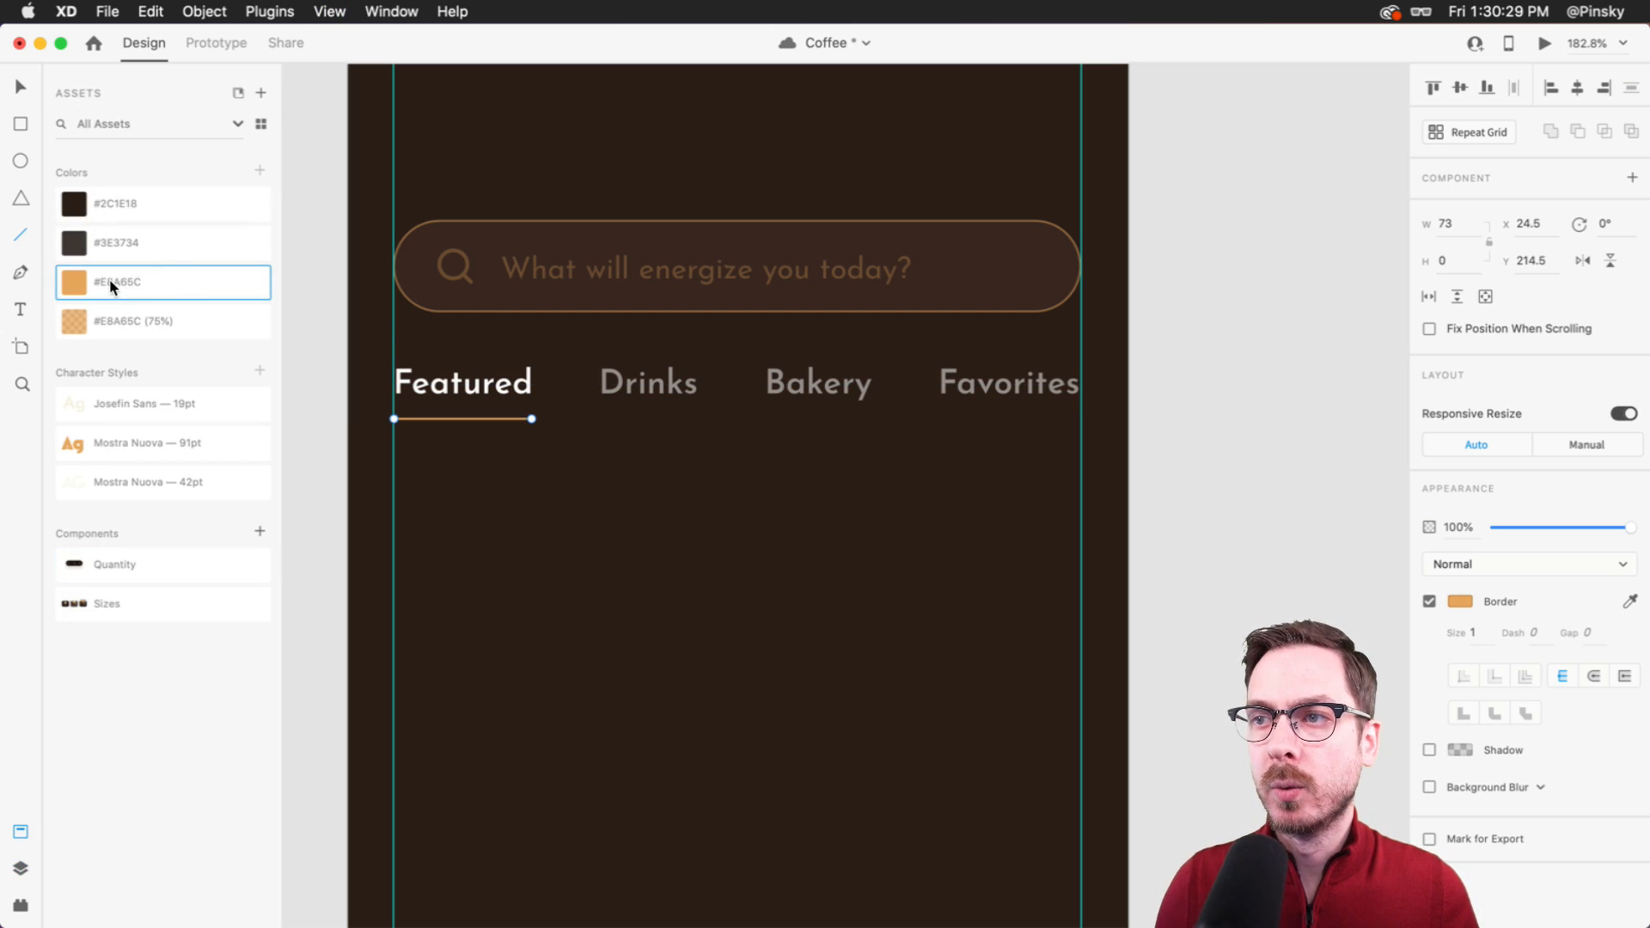
- Thicken the orange underline to a border size of 5
left_click(1473, 642)
key("Up")
key("Up")
key("Up")
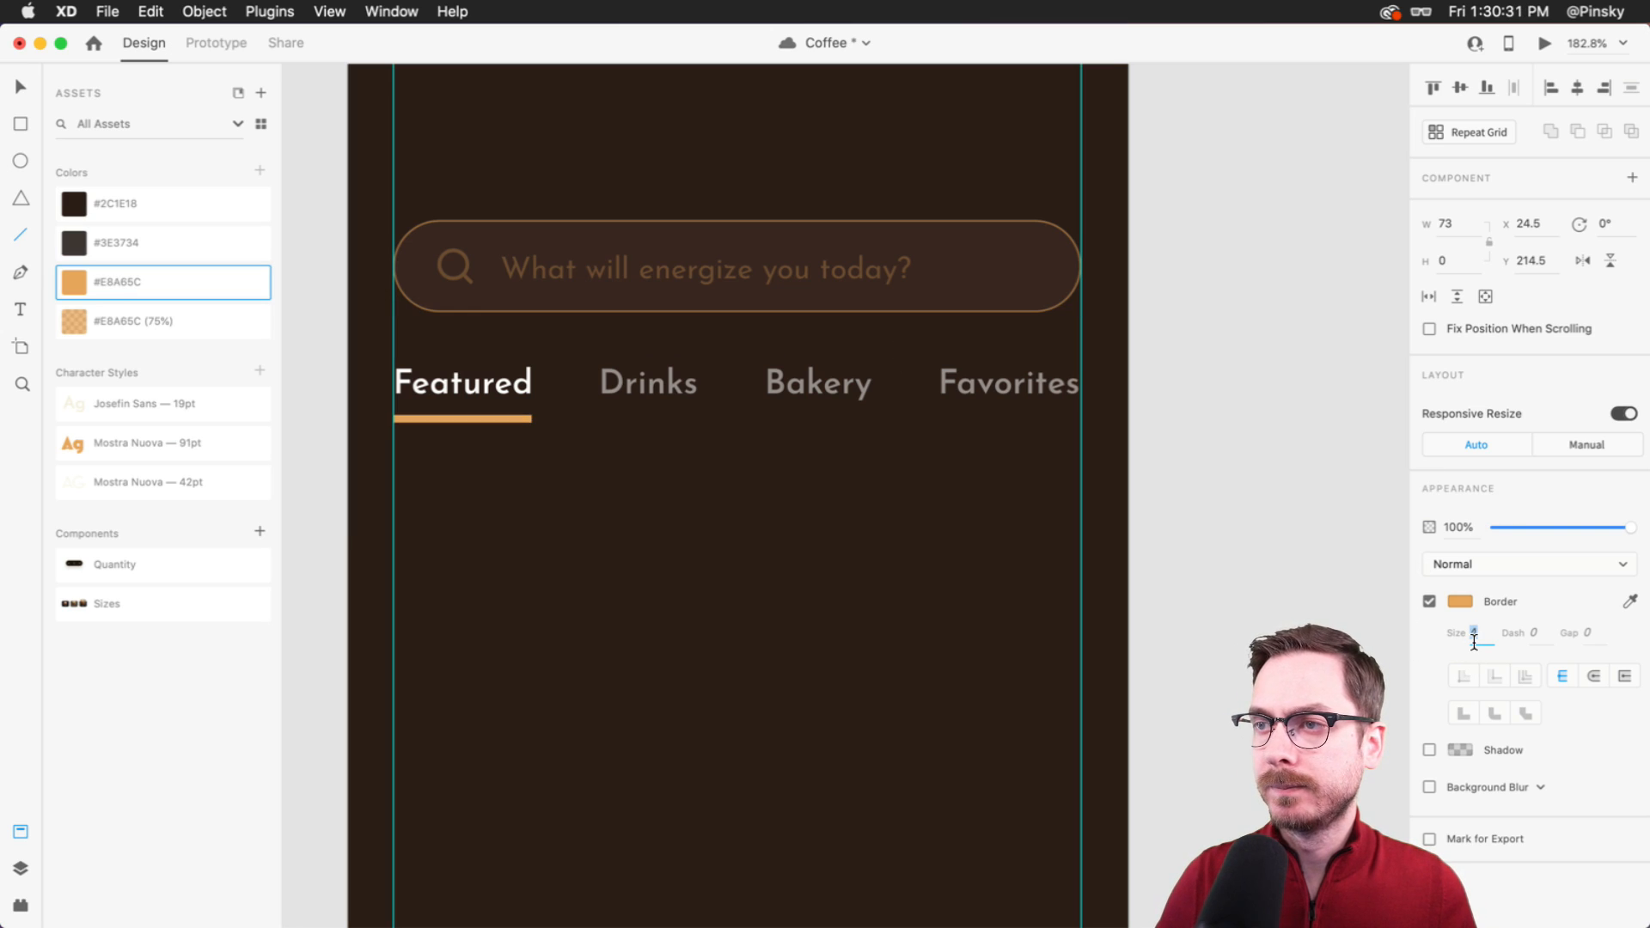
left_click(19, 89)
key("Up")
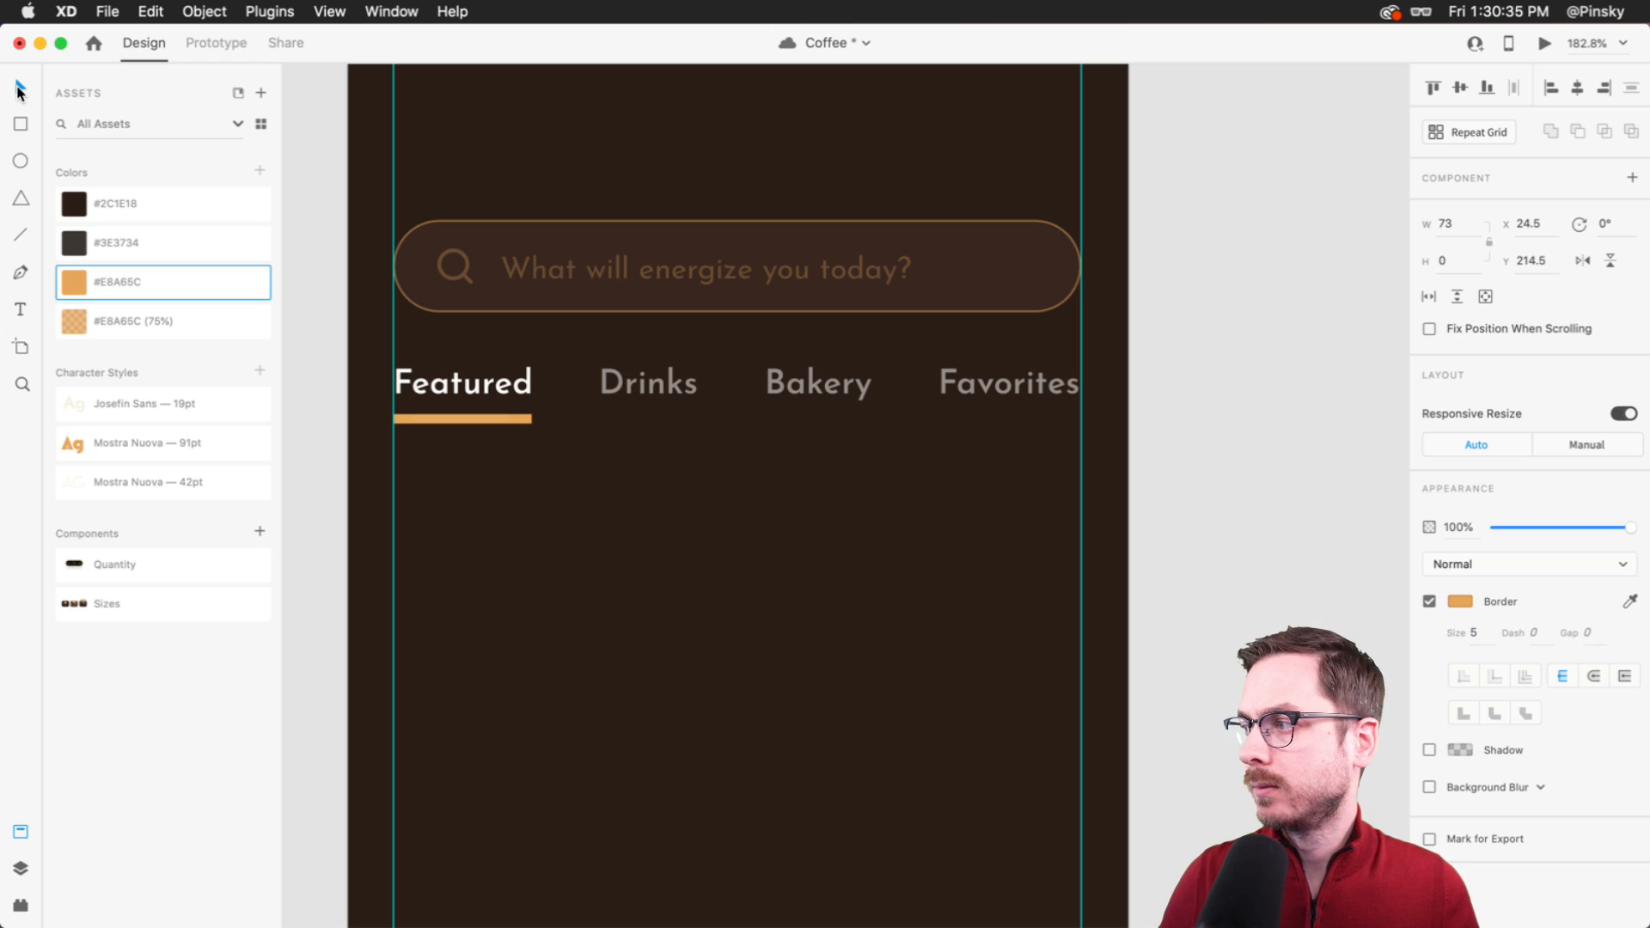
- Nudge the orange underline up to Y 210.5, closer to the Featured label, and check it in the preview
left_click(483, 416)
key("Up")
key("Up")
key("Up")
key("Up")
key("super+Return")
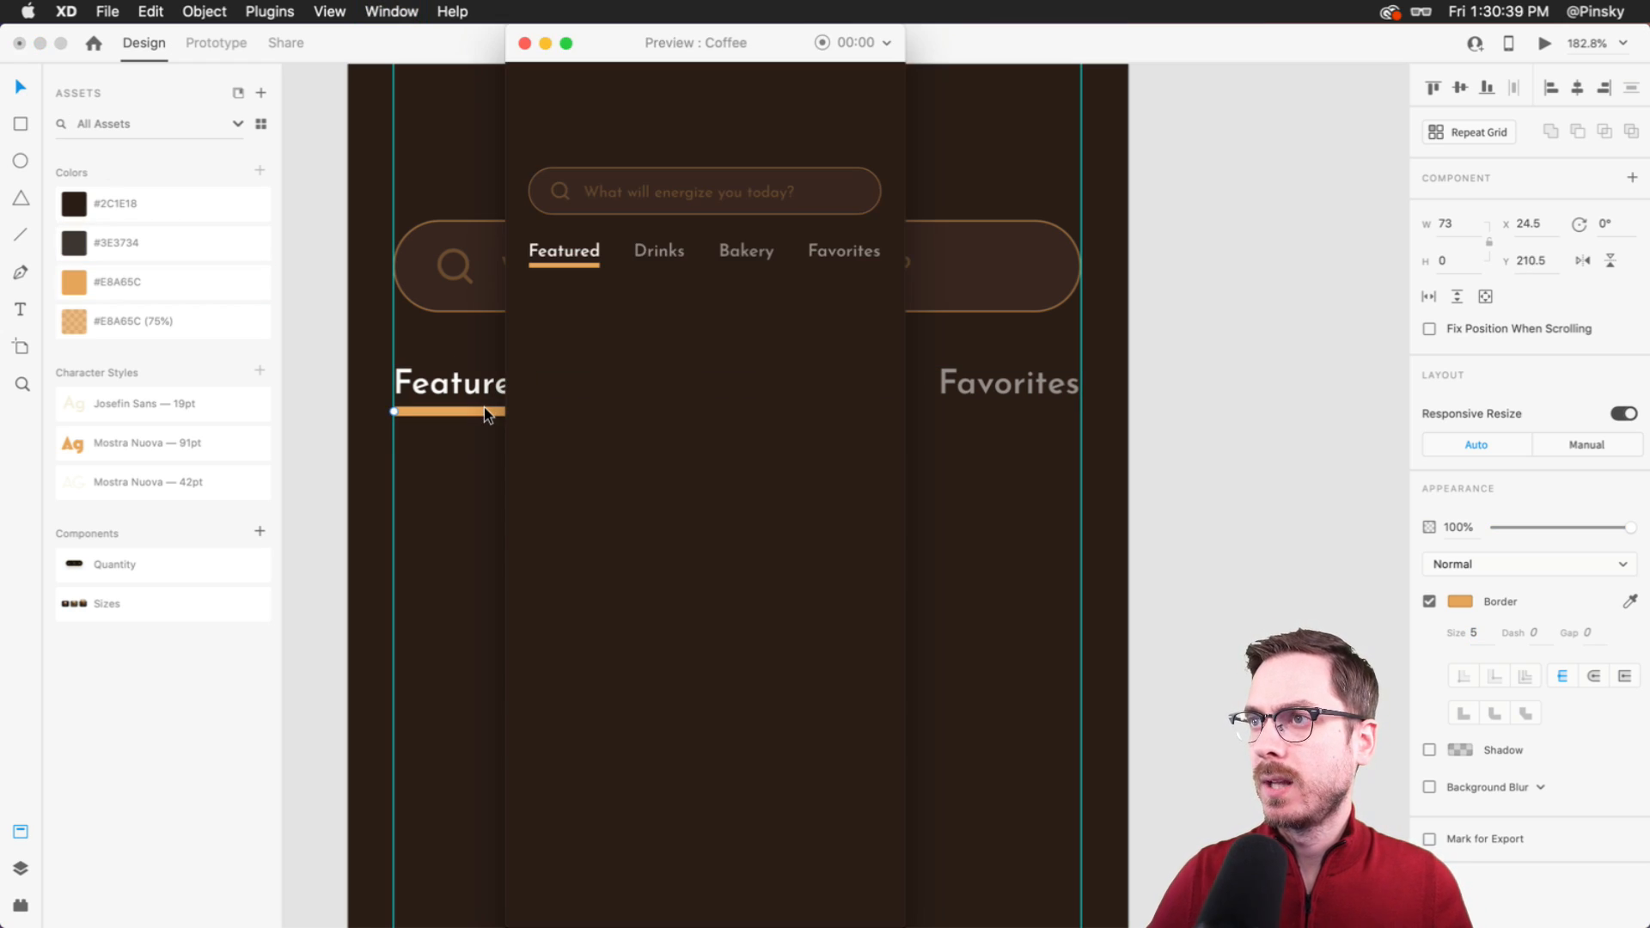
left_click(607, 273)
left_click(607, 273)
- Hide the Search group, move the Links group and underline up together to Y 151, and check the layout in the preview
key("super+y")
left_click(258, 314)
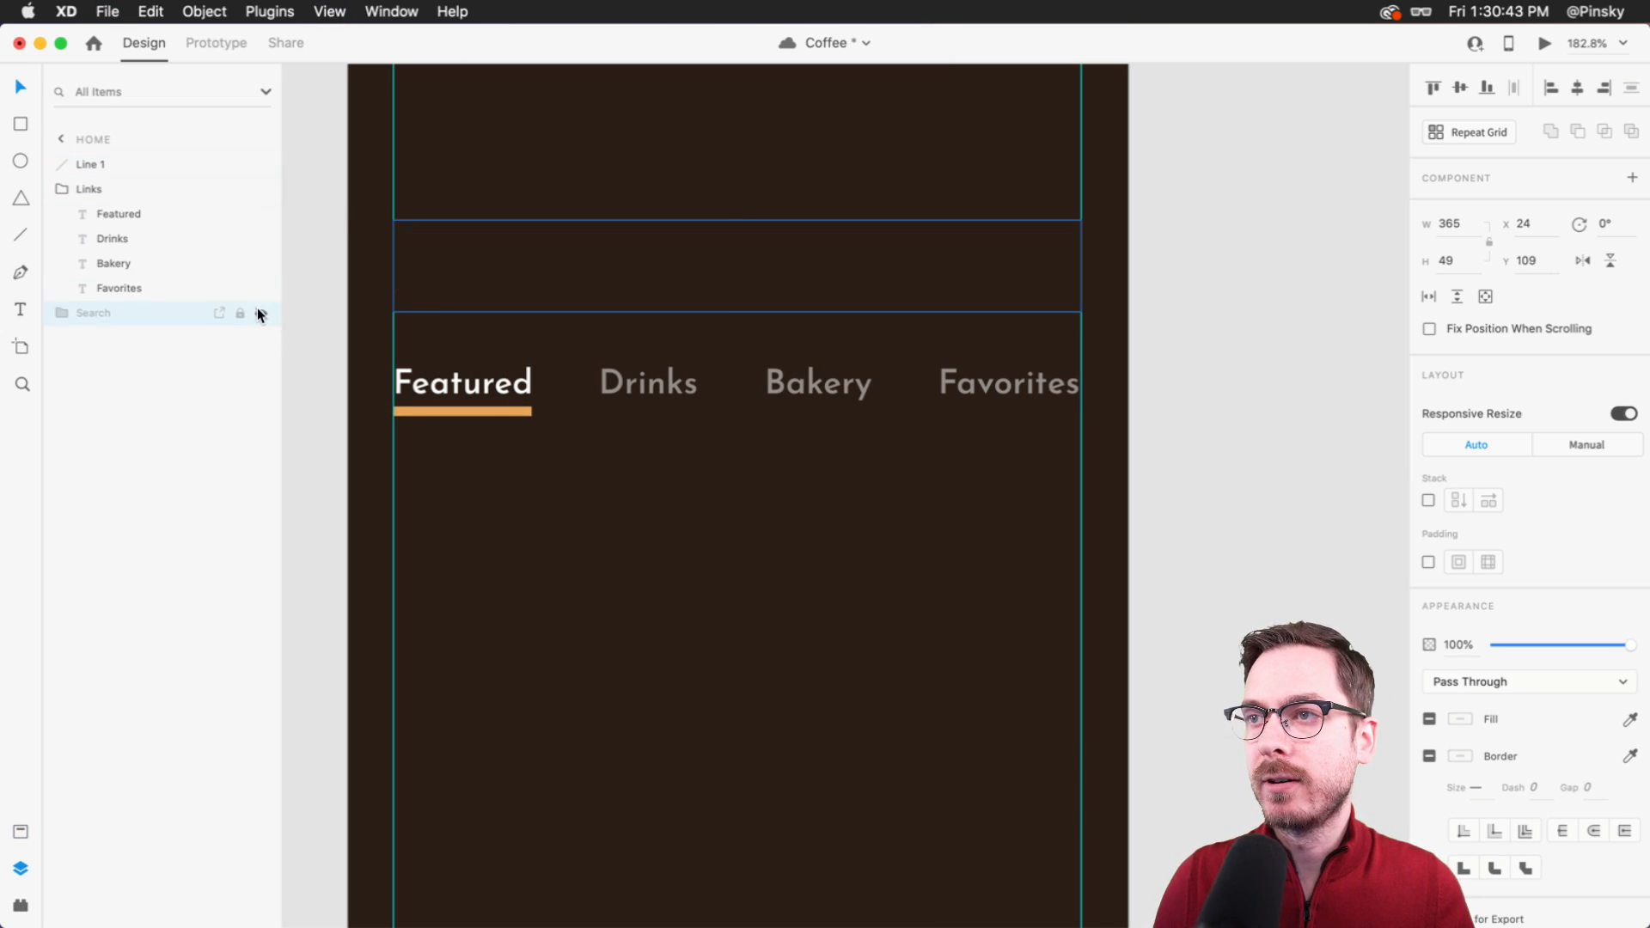
left_click_drag(442, 335, 1088, 479)
left_click_drag(997, 368, 993, 303)
key("super+Return")
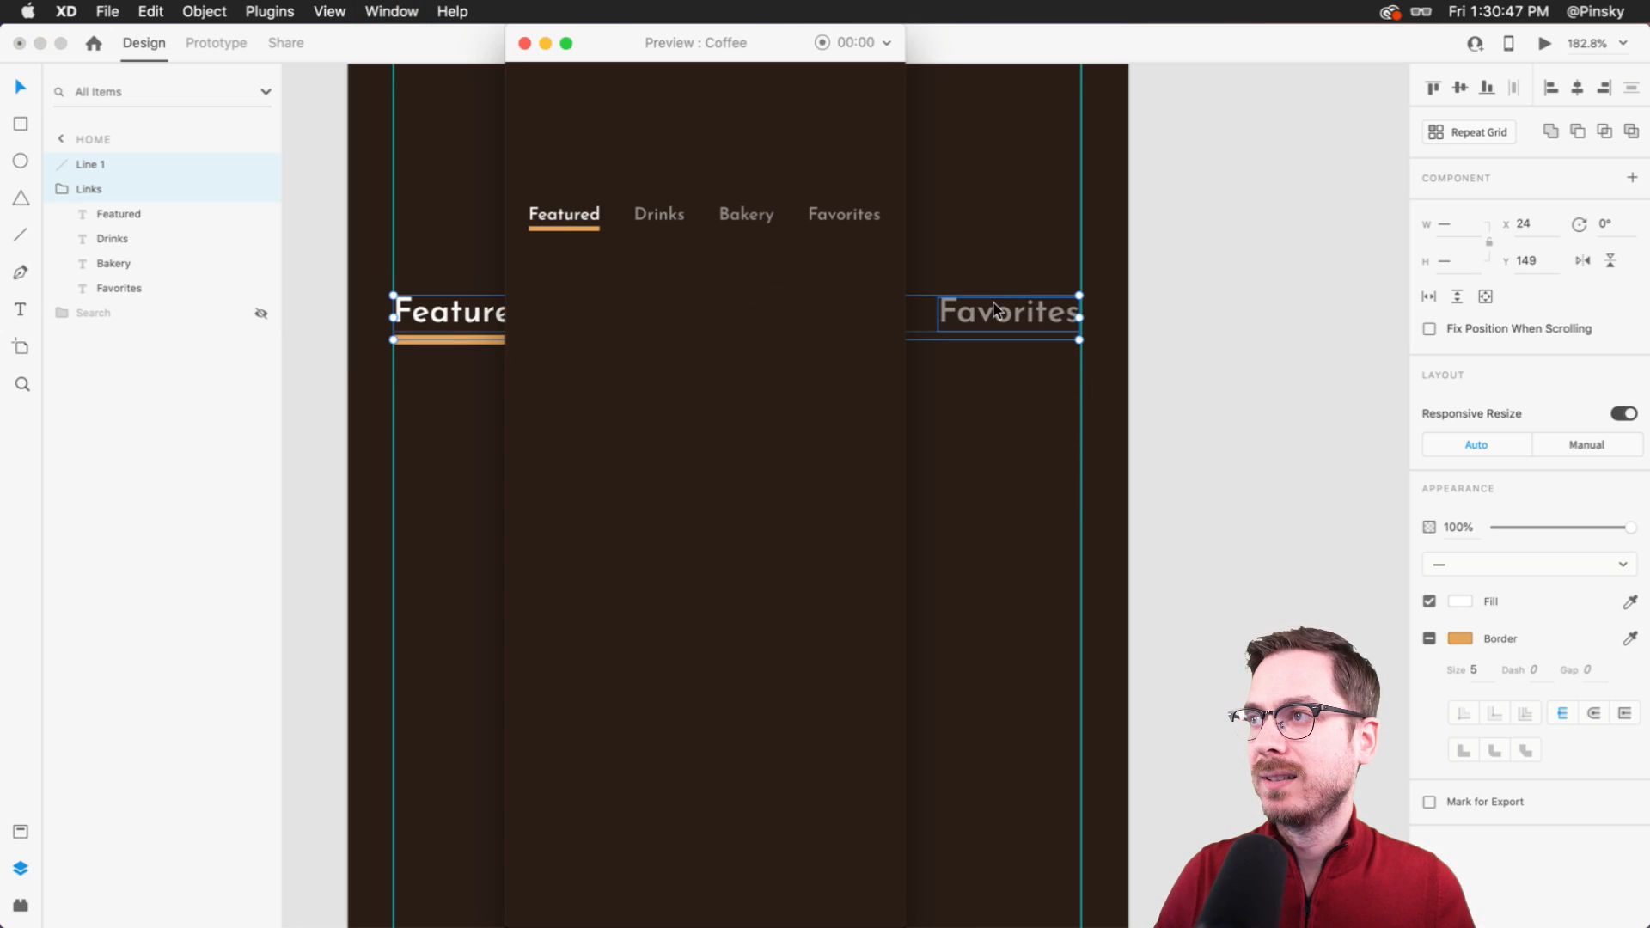
left_click(993, 303)
left_click_drag(510, 311, 509, 315)
scroll(499, 431, "down", 5)
key("Down")
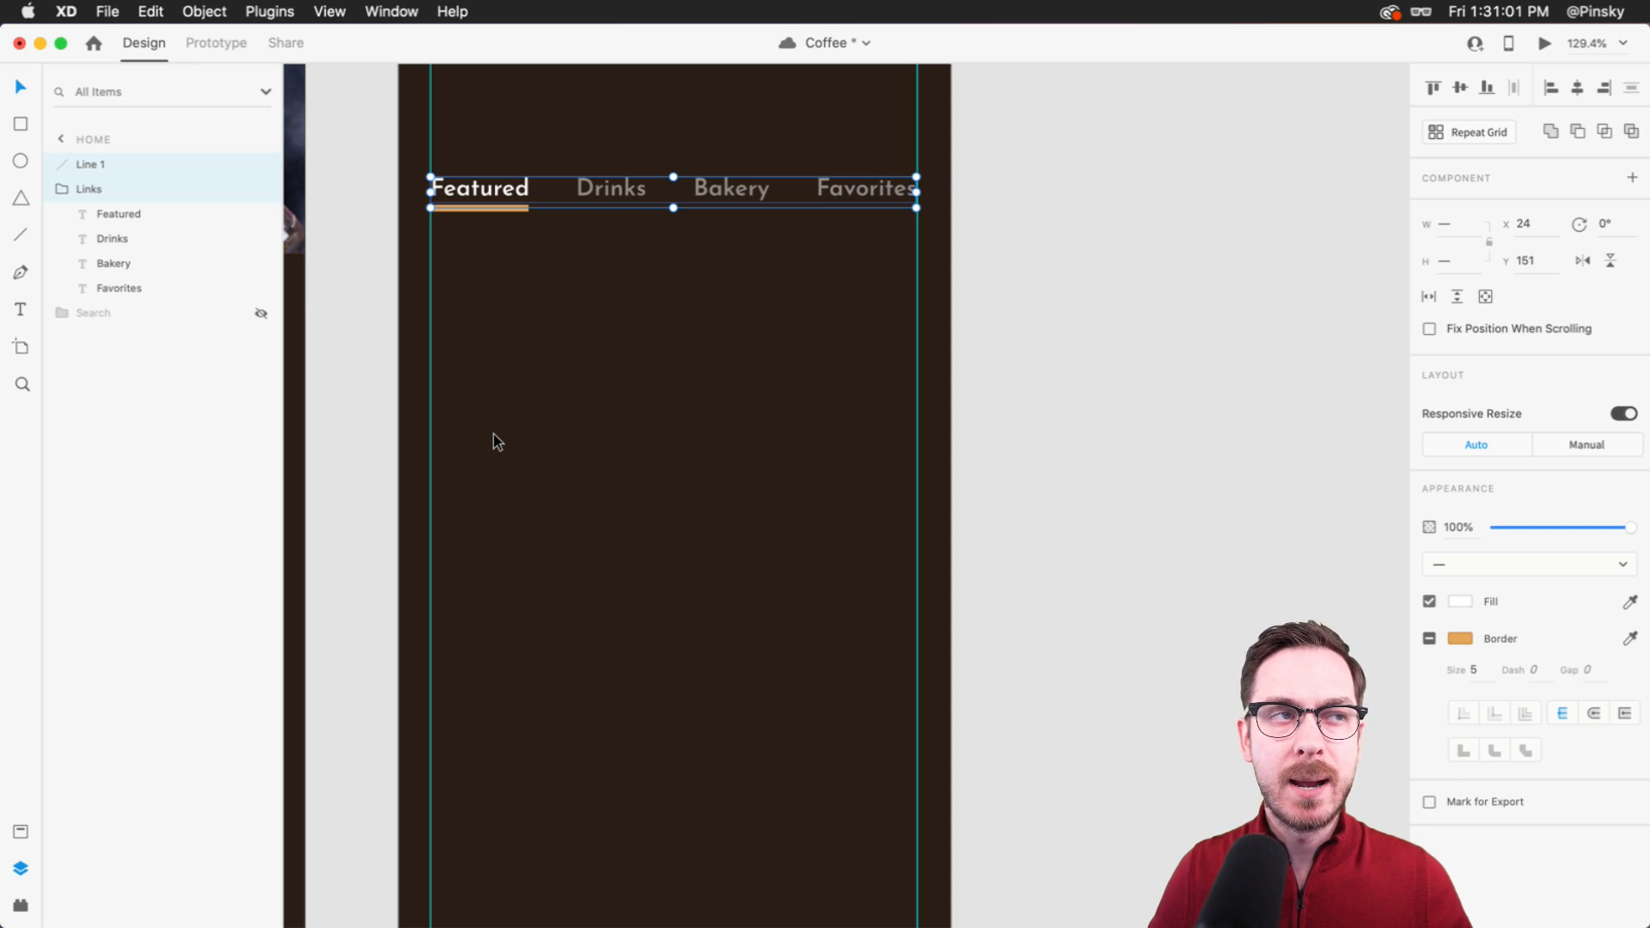
- Draw a borderless white rectangle at X 24, Y 200, about 365 wide and 549 high, between the margin guides below the category links
key("r")
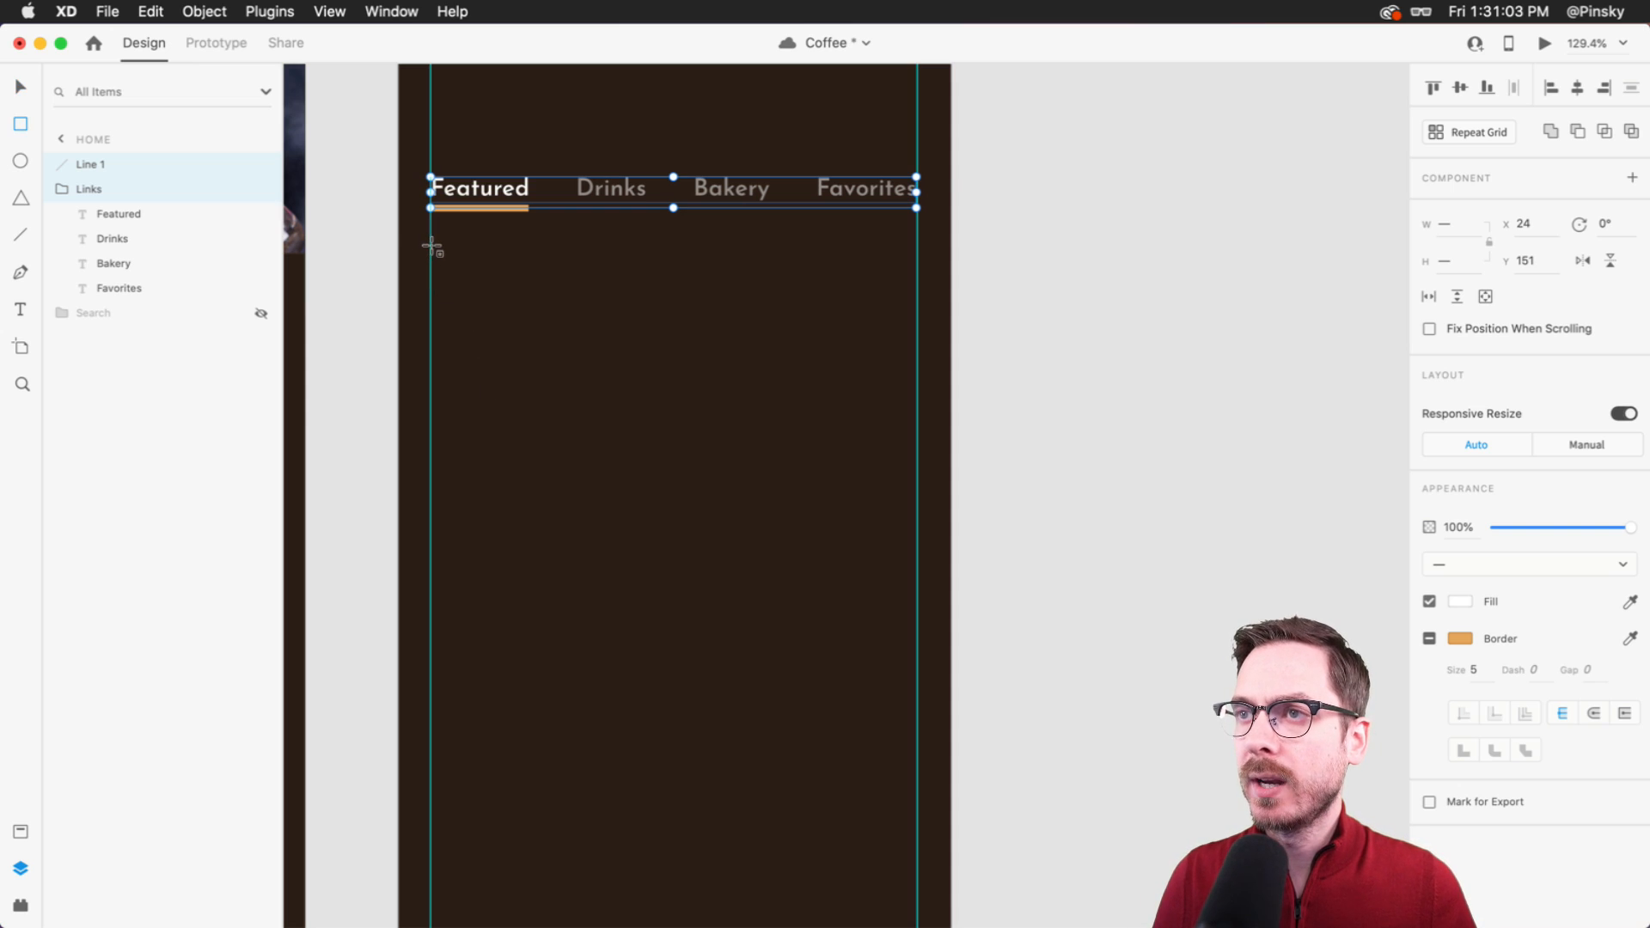
left_click_drag(431, 245, 922, 841)
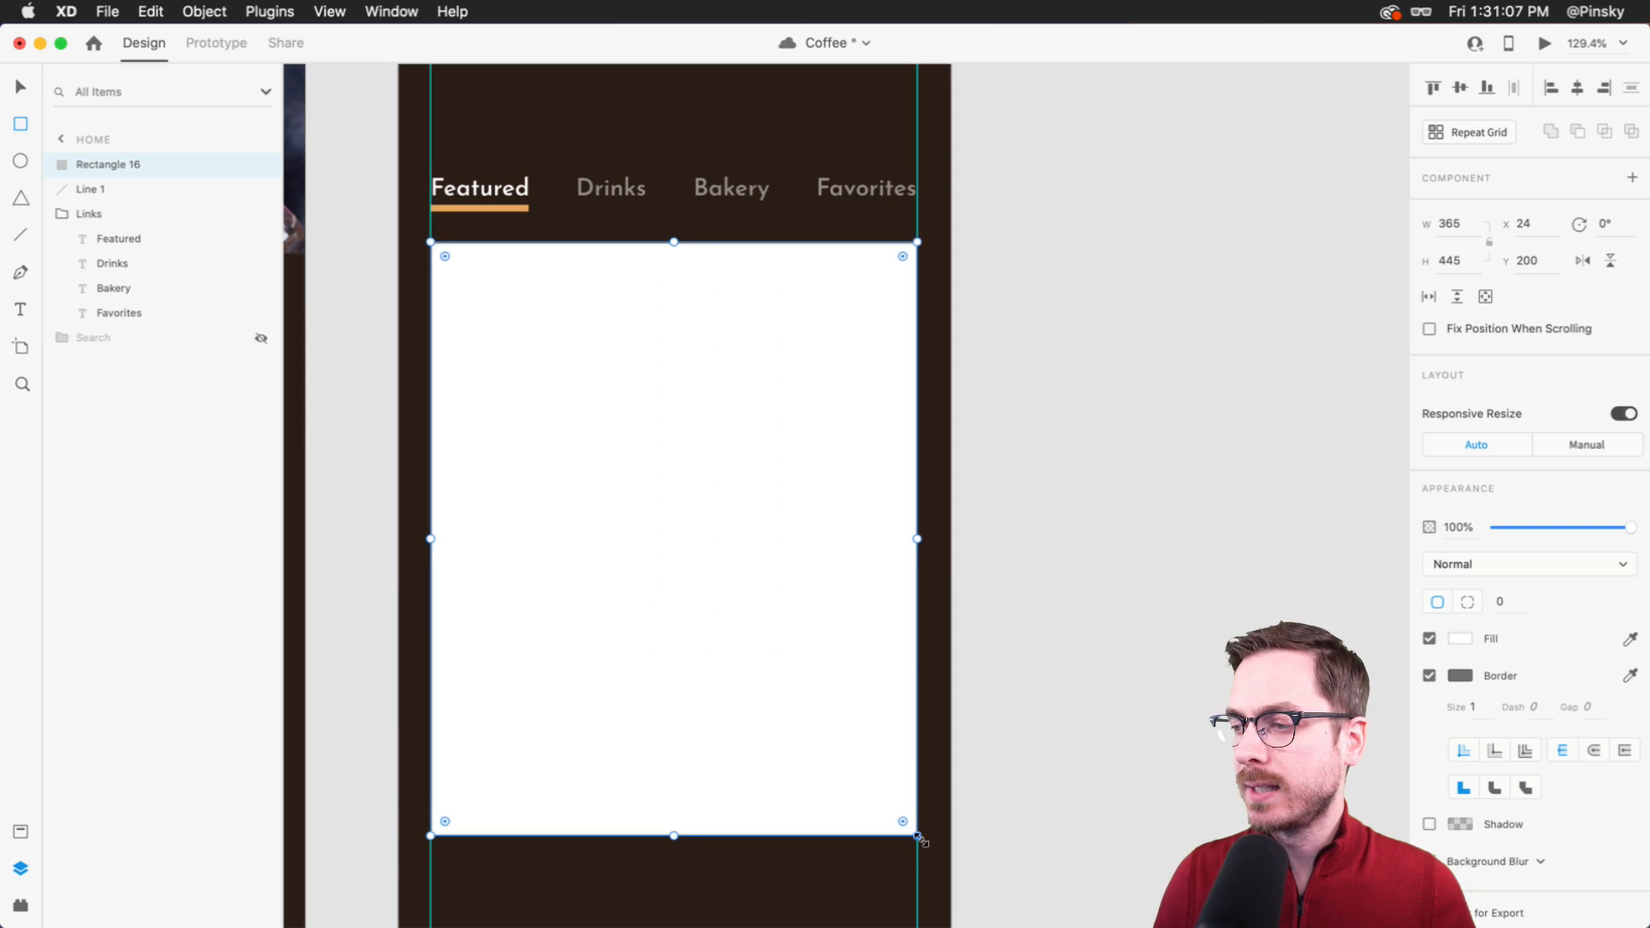
key("super+minus")
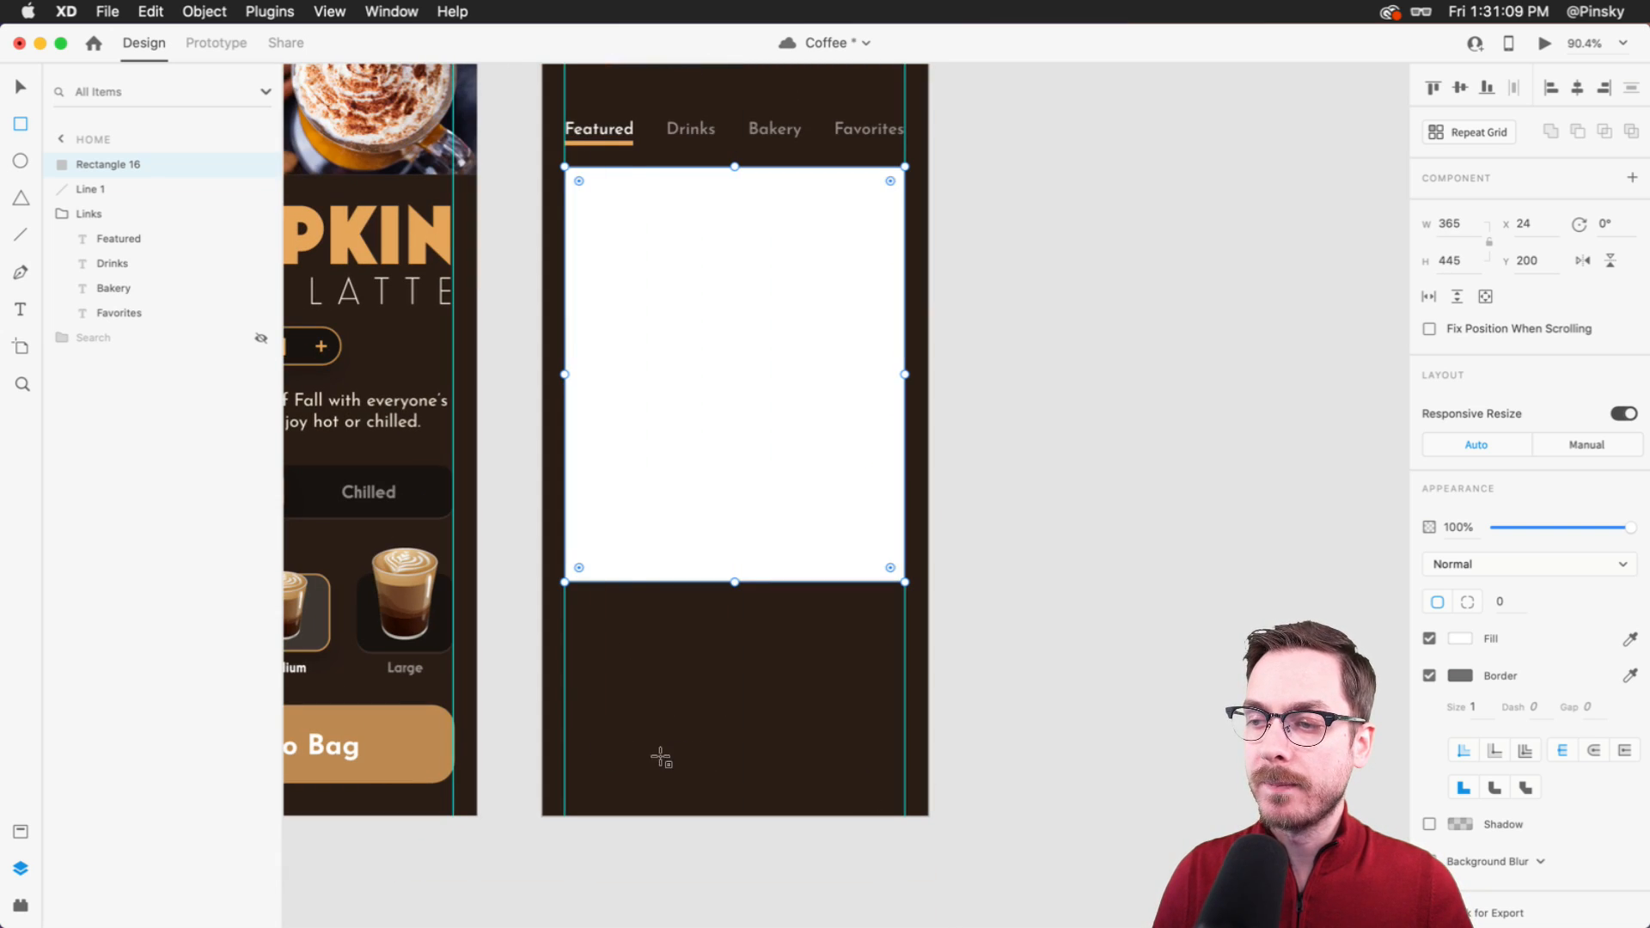
left_click_drag(735, 582, 730, 681)
key("v")
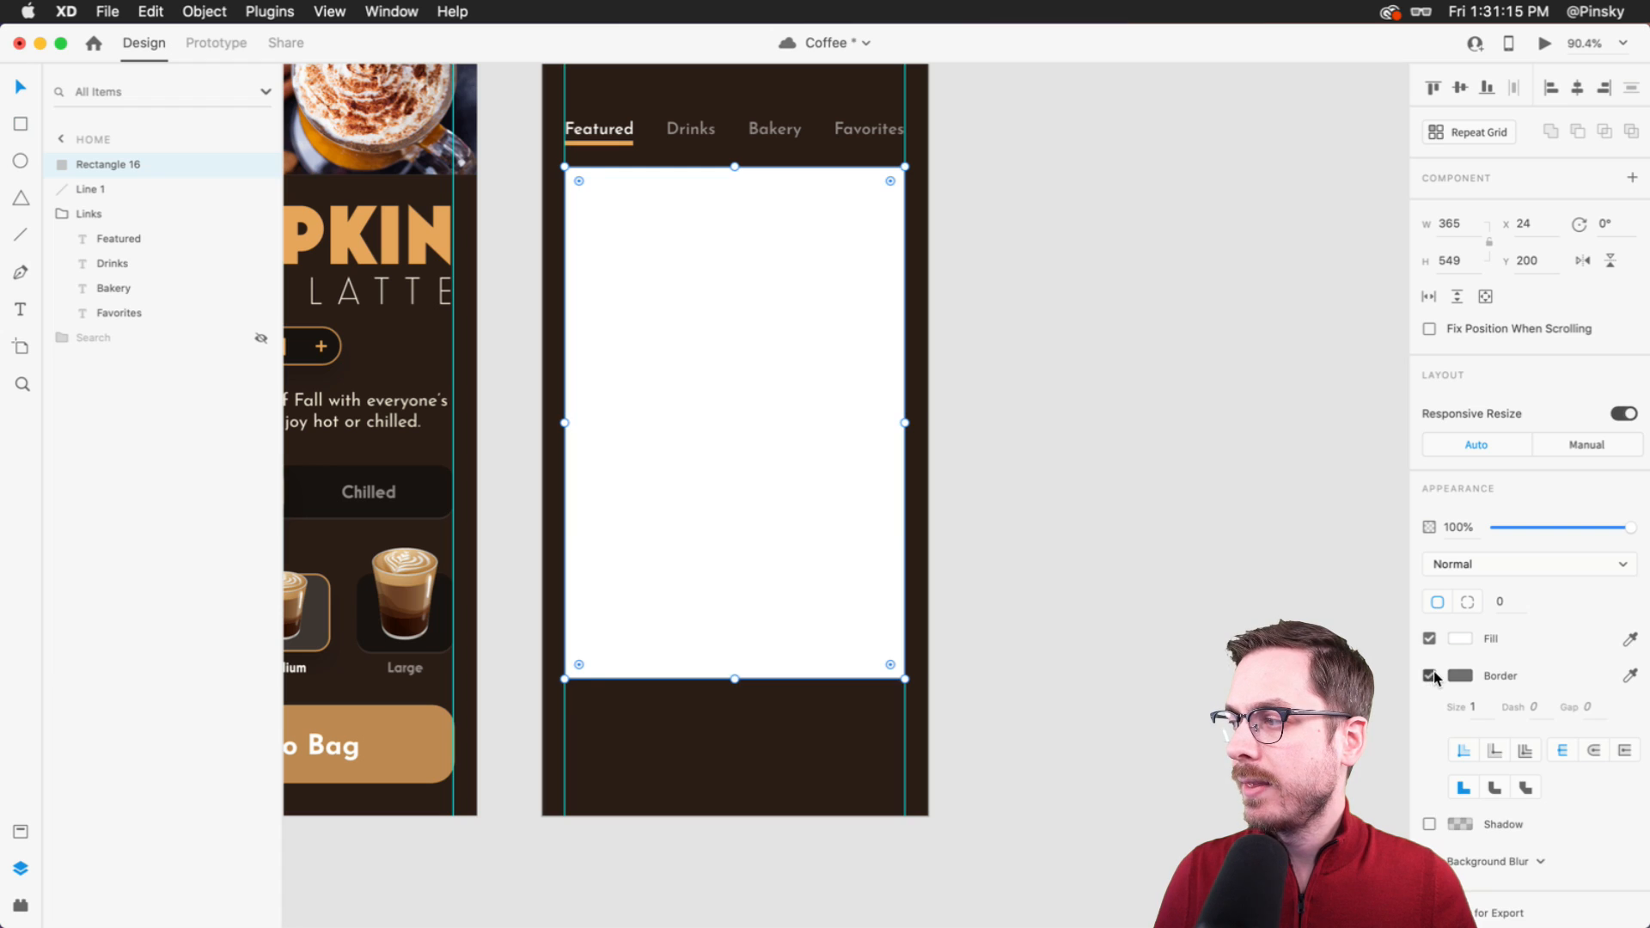
left_click(1430, 676)
scroll(683, 355, "up", 1)
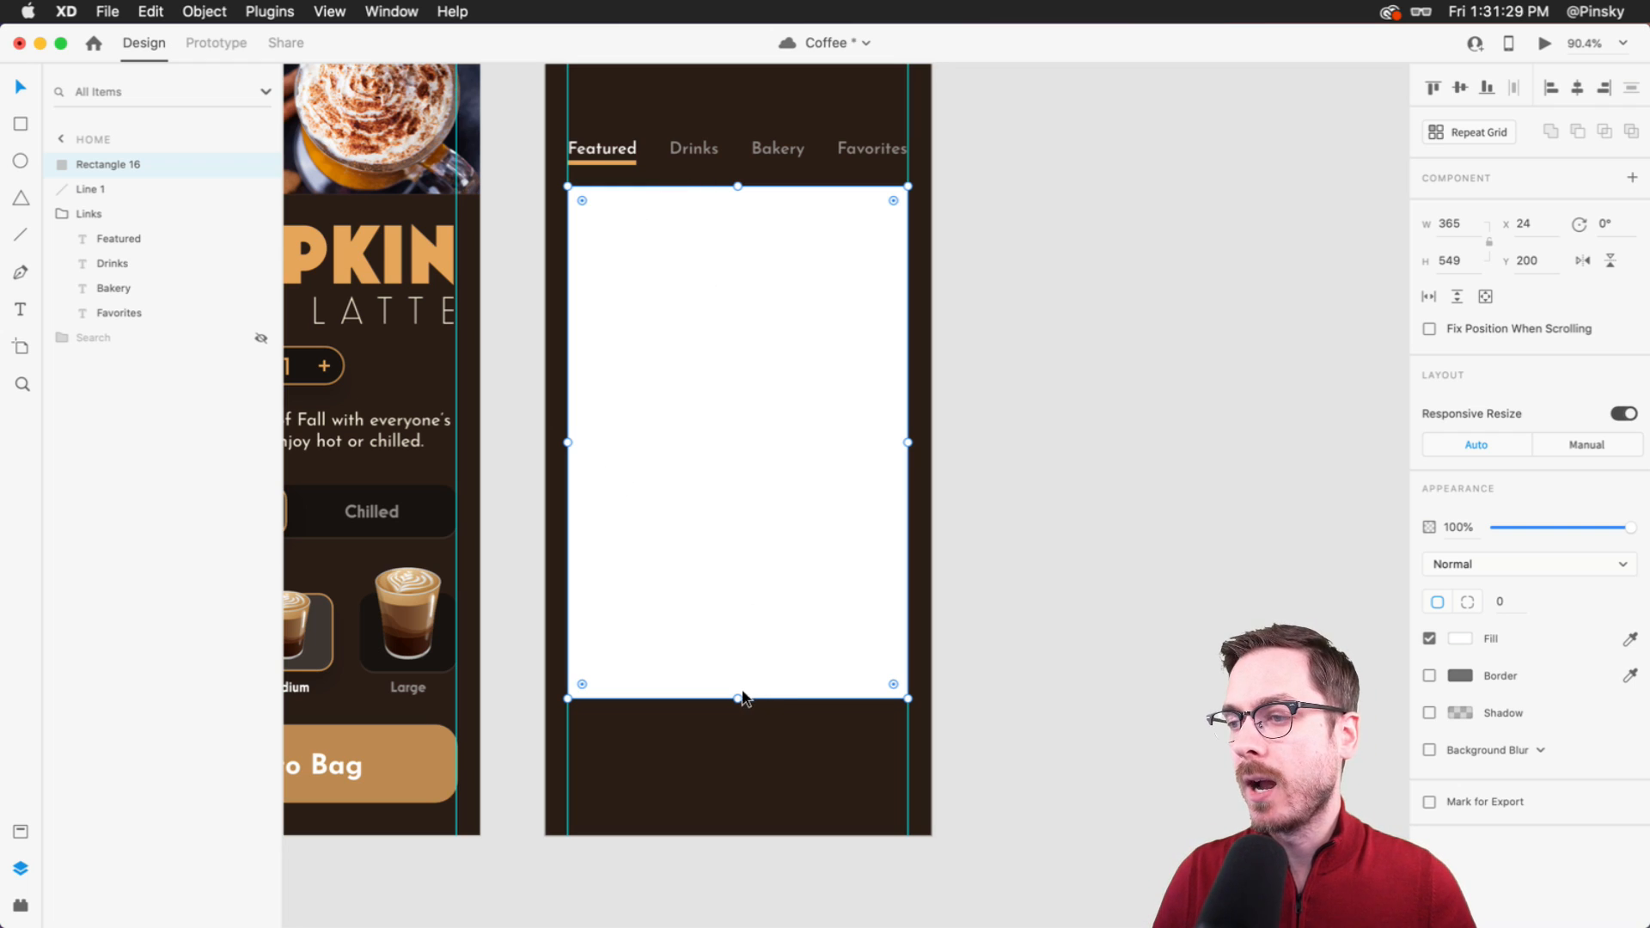
- Duplicate the white rectangle, shorten the copy from its top edge to about 322 high, and fill it with light gray
key("super+d")
left_click_drag(736, 187, 736, 399)
left_click(1461, 638)
mouse_move(1225, 593)
left_mouse_down()
mouse_move(1192, 606)
mouse_move(1159, 561)
left_mouse_up()
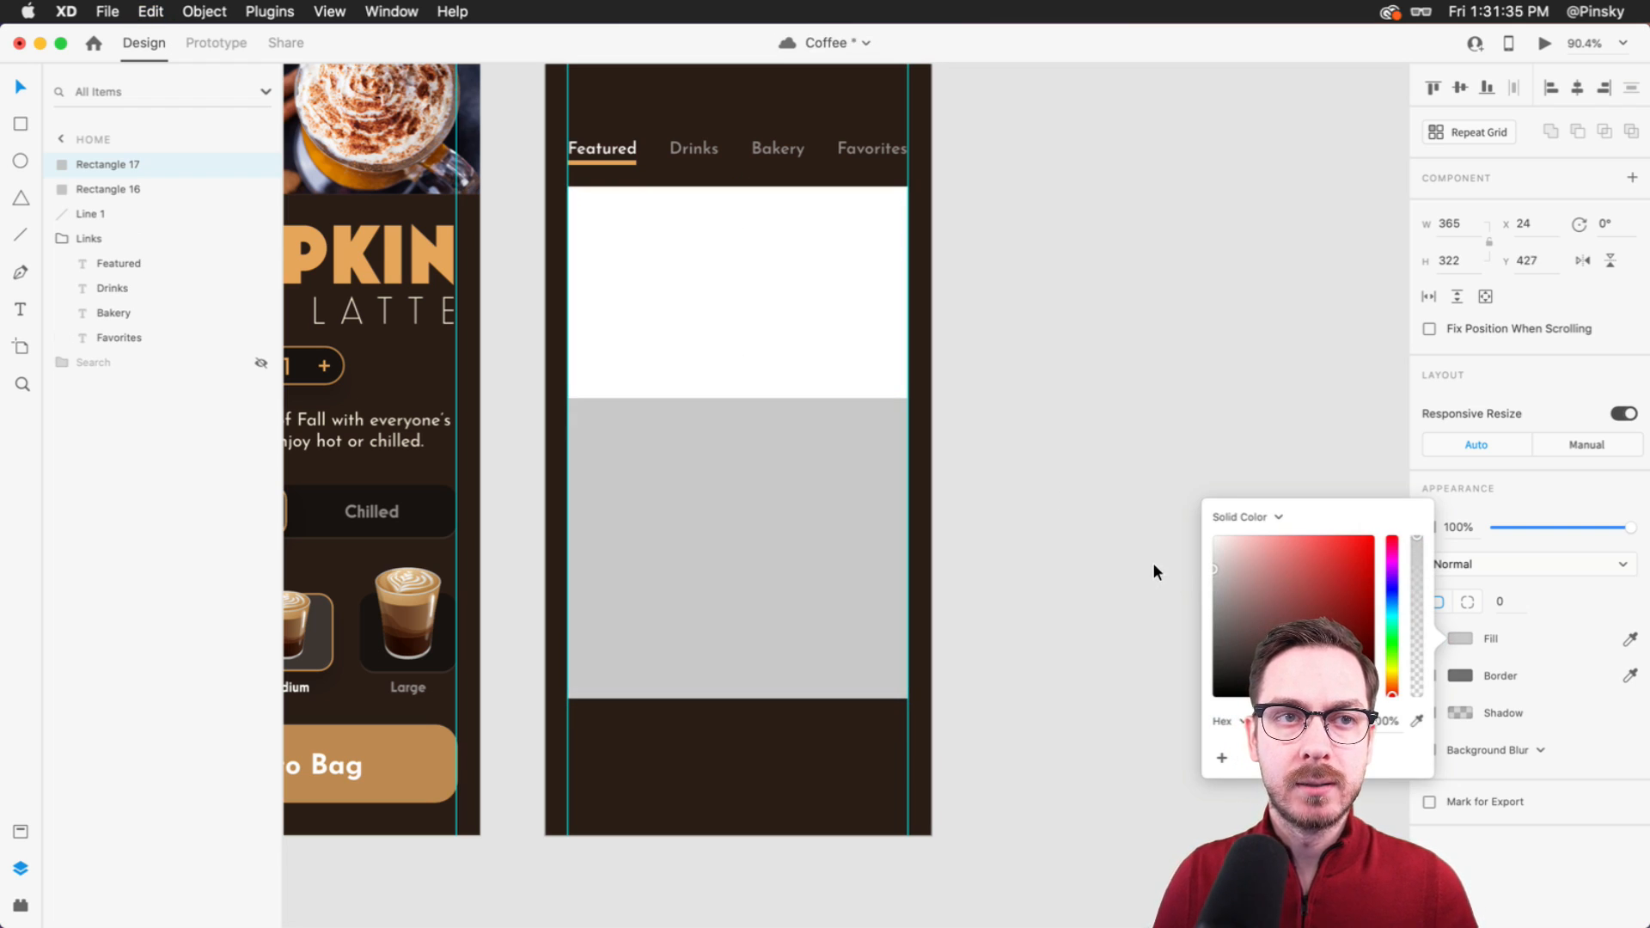
left_click(867, 43)
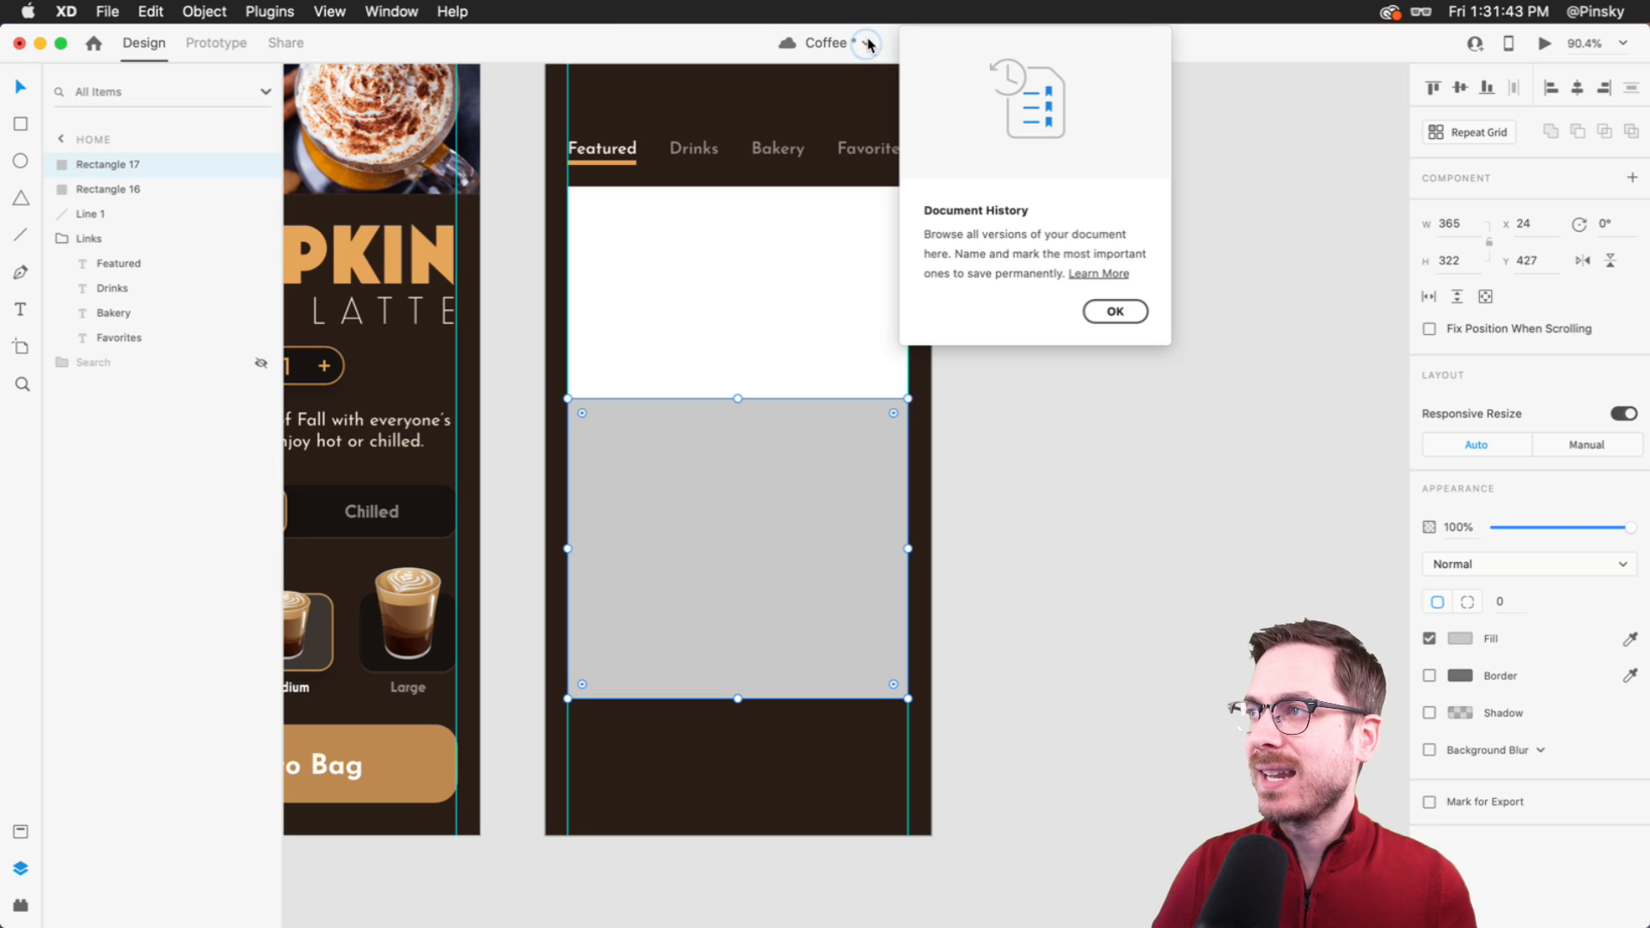
left_click(1114, 311)
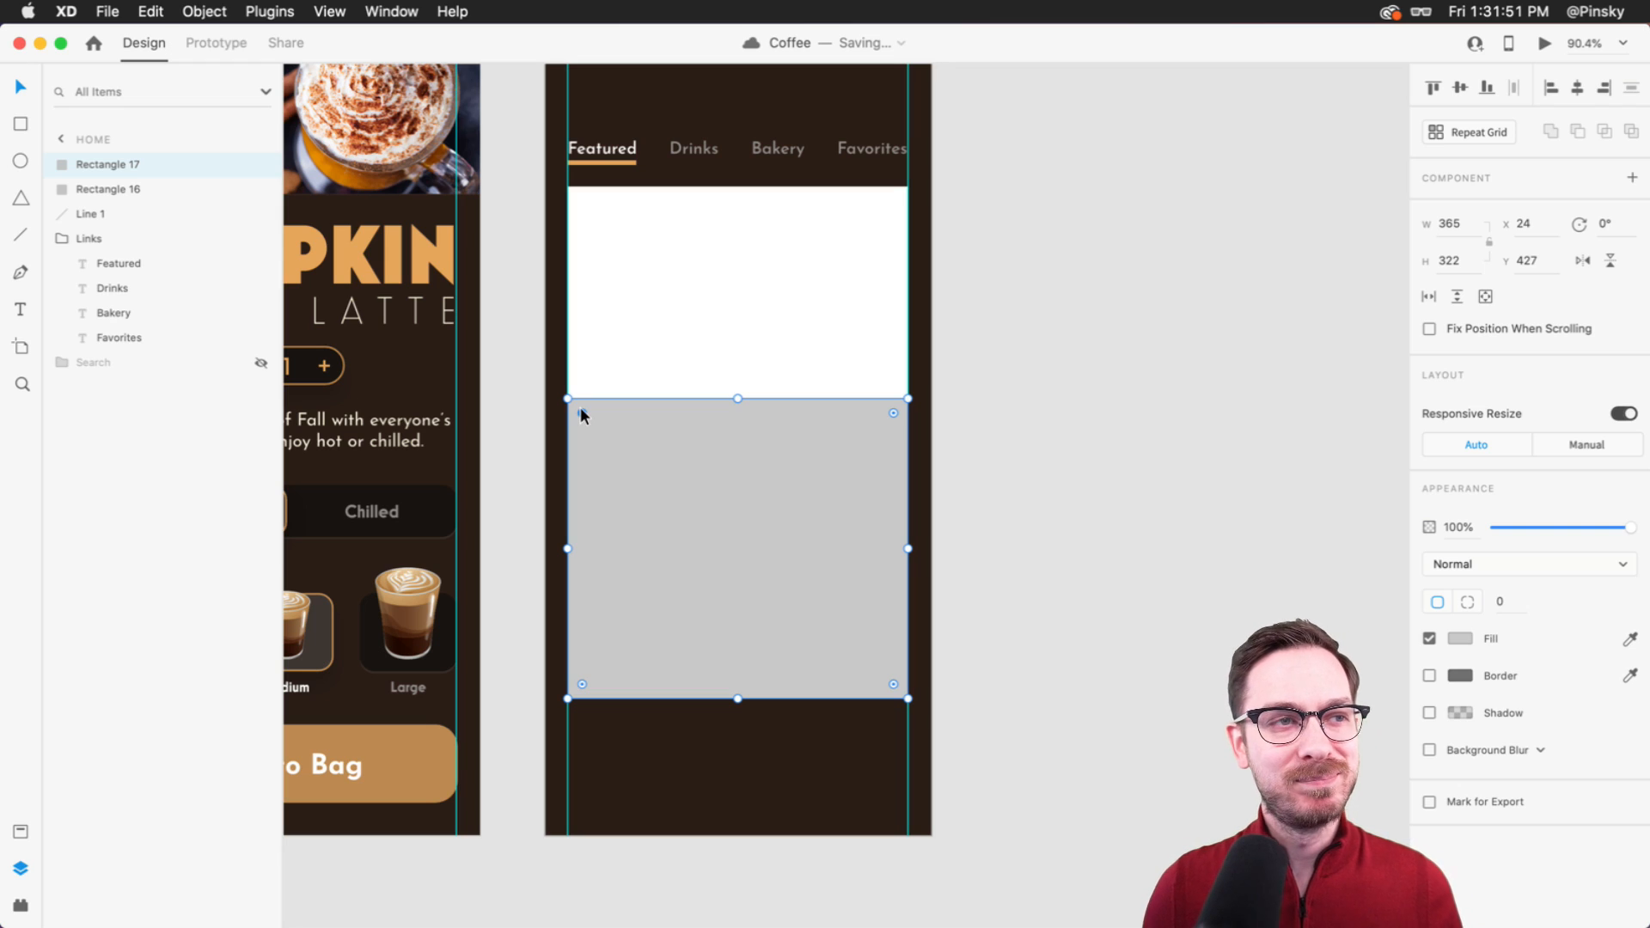
- Set the white rectangle's corner radius to 24
left_click(686, 323)
left_click(1500, 600)
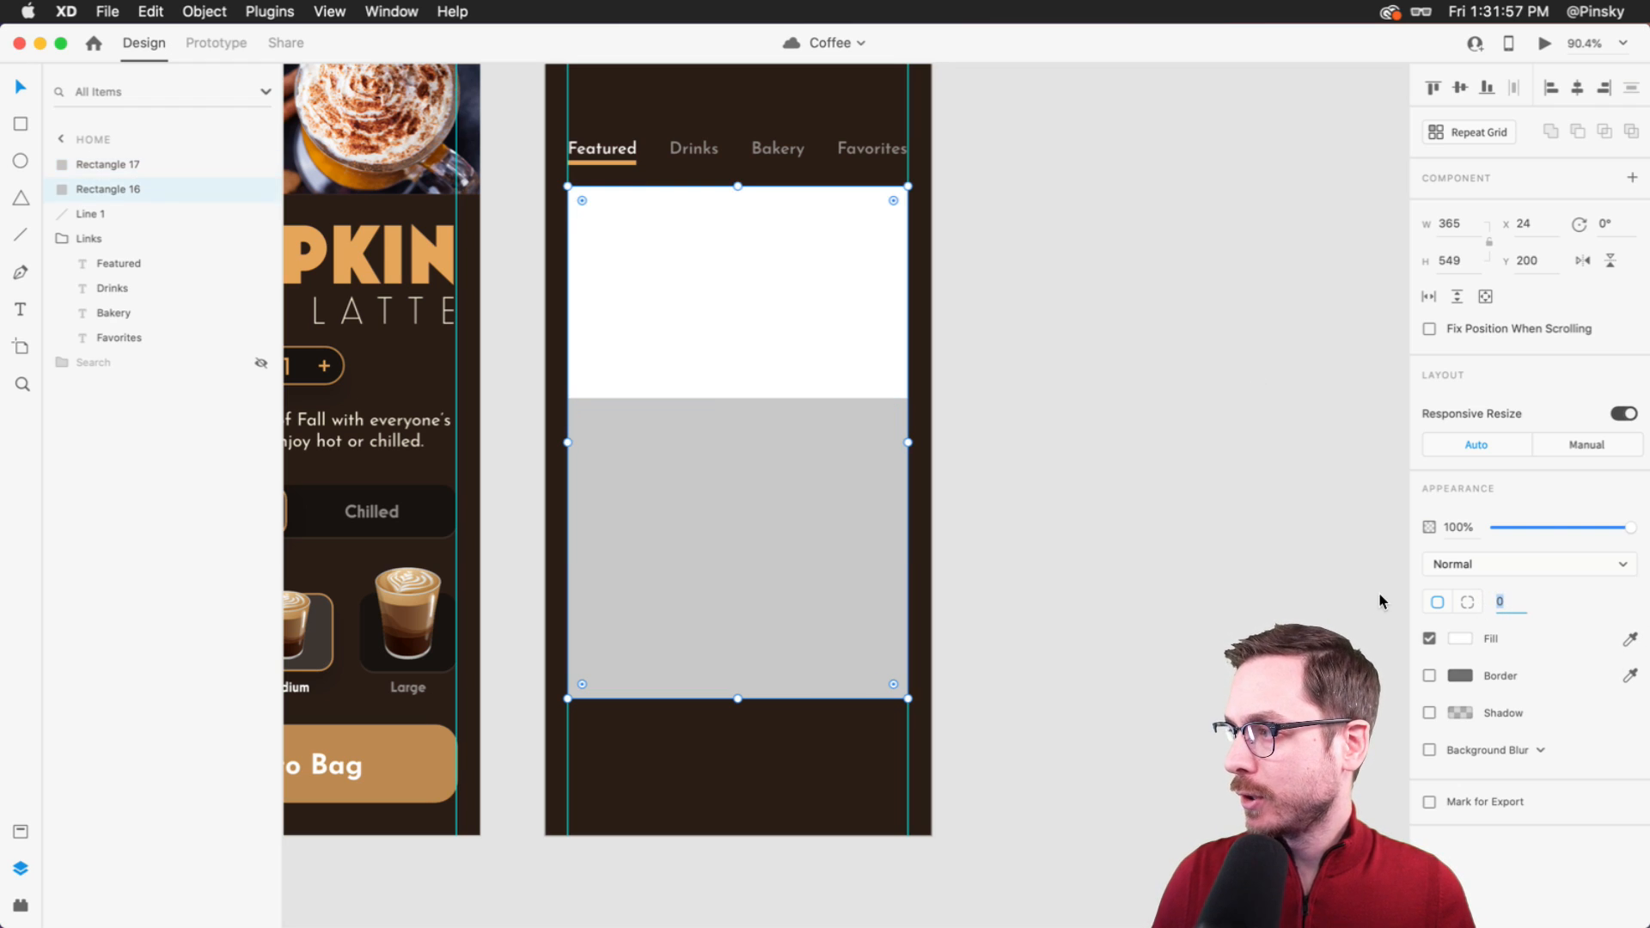
type("24")
key("Return")
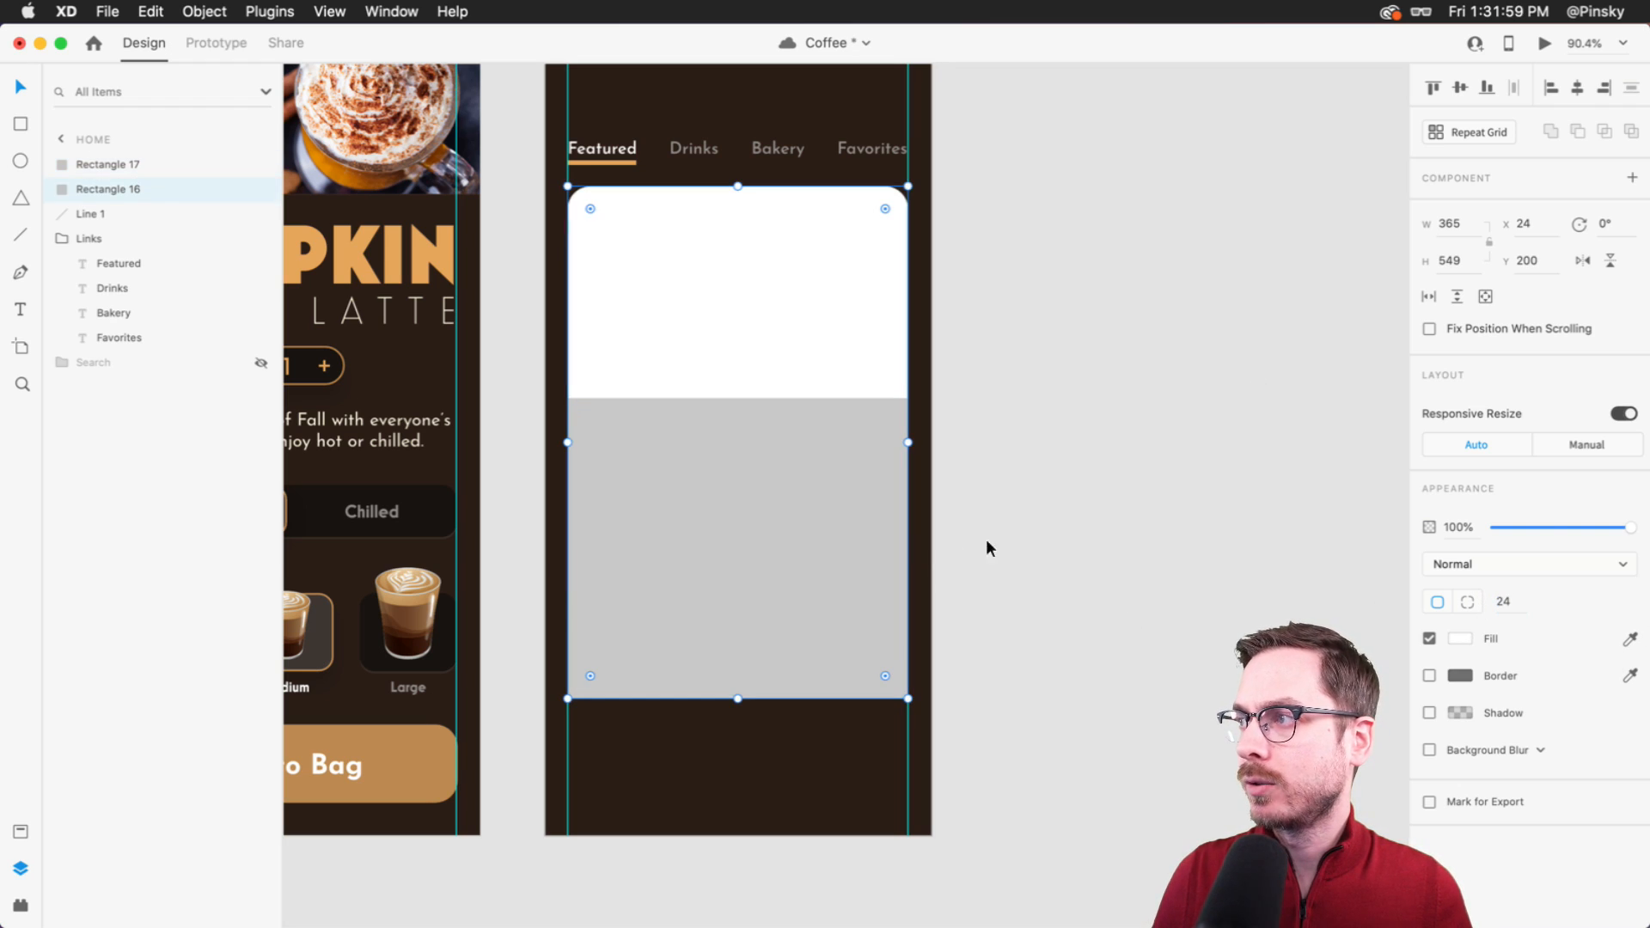
- Round the corners of both the white and the gray rectangle with a radius of 16
left_click(1506, 603)
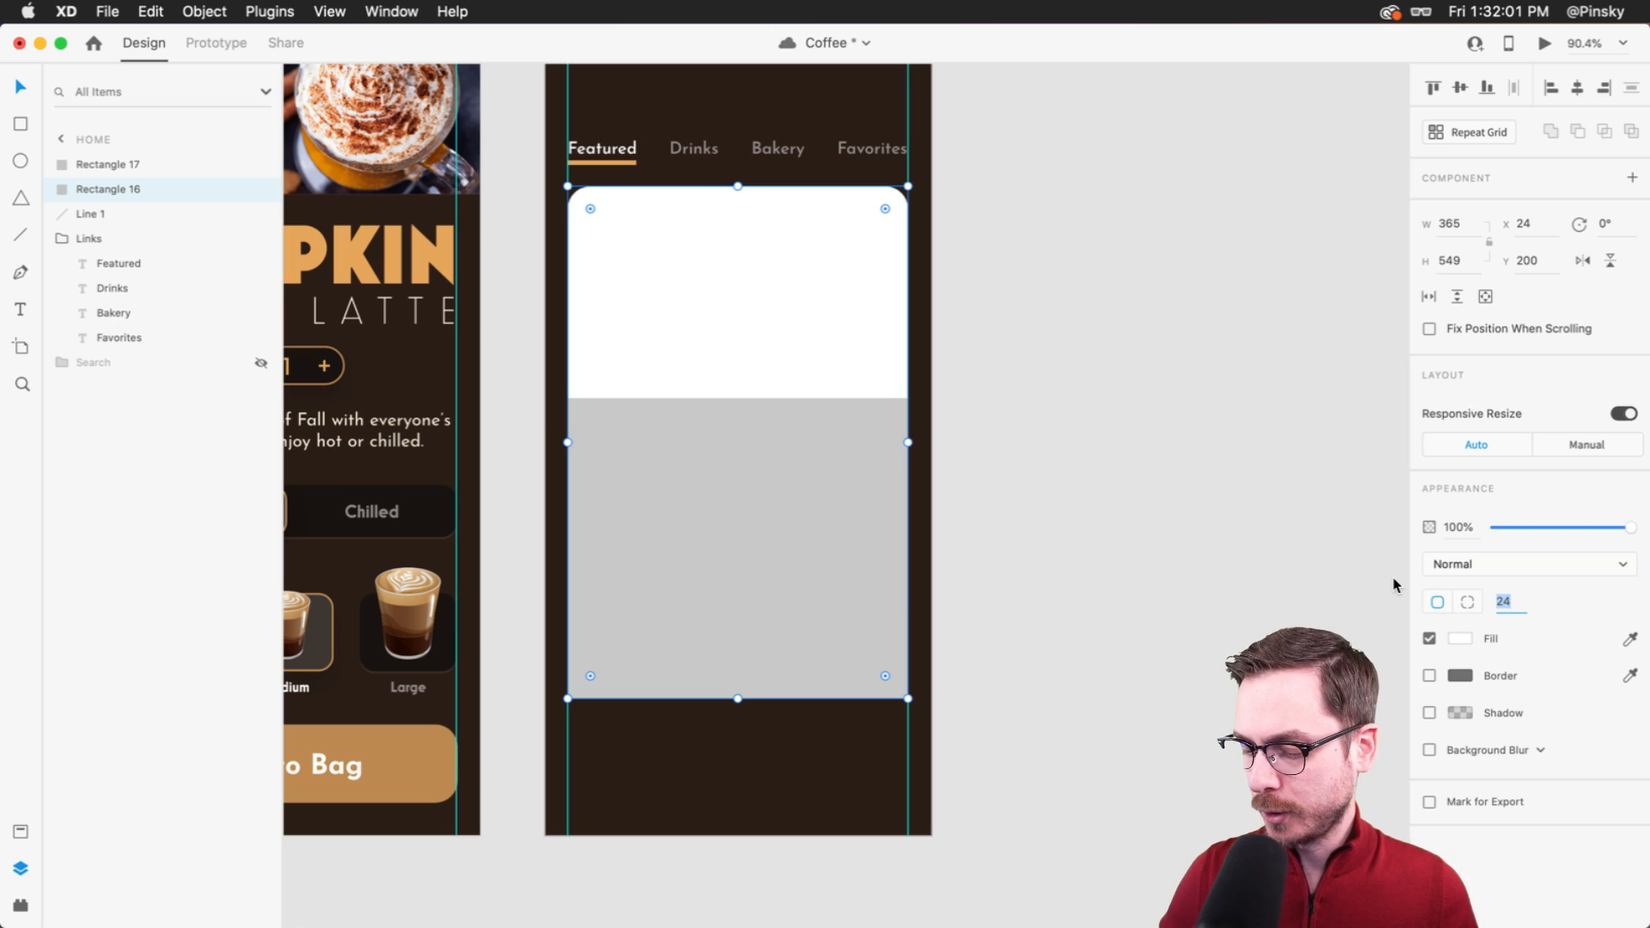
left_click(1393, 574)
left_click(614, 524)
left_click(1513, 602)
type("16")
key("Return")
- Extend the gray rectangle upward to about 356 high and shorten the white one from below to about 232
left_click(607, 420)
left_click_drag(737, 398, 738, 378)
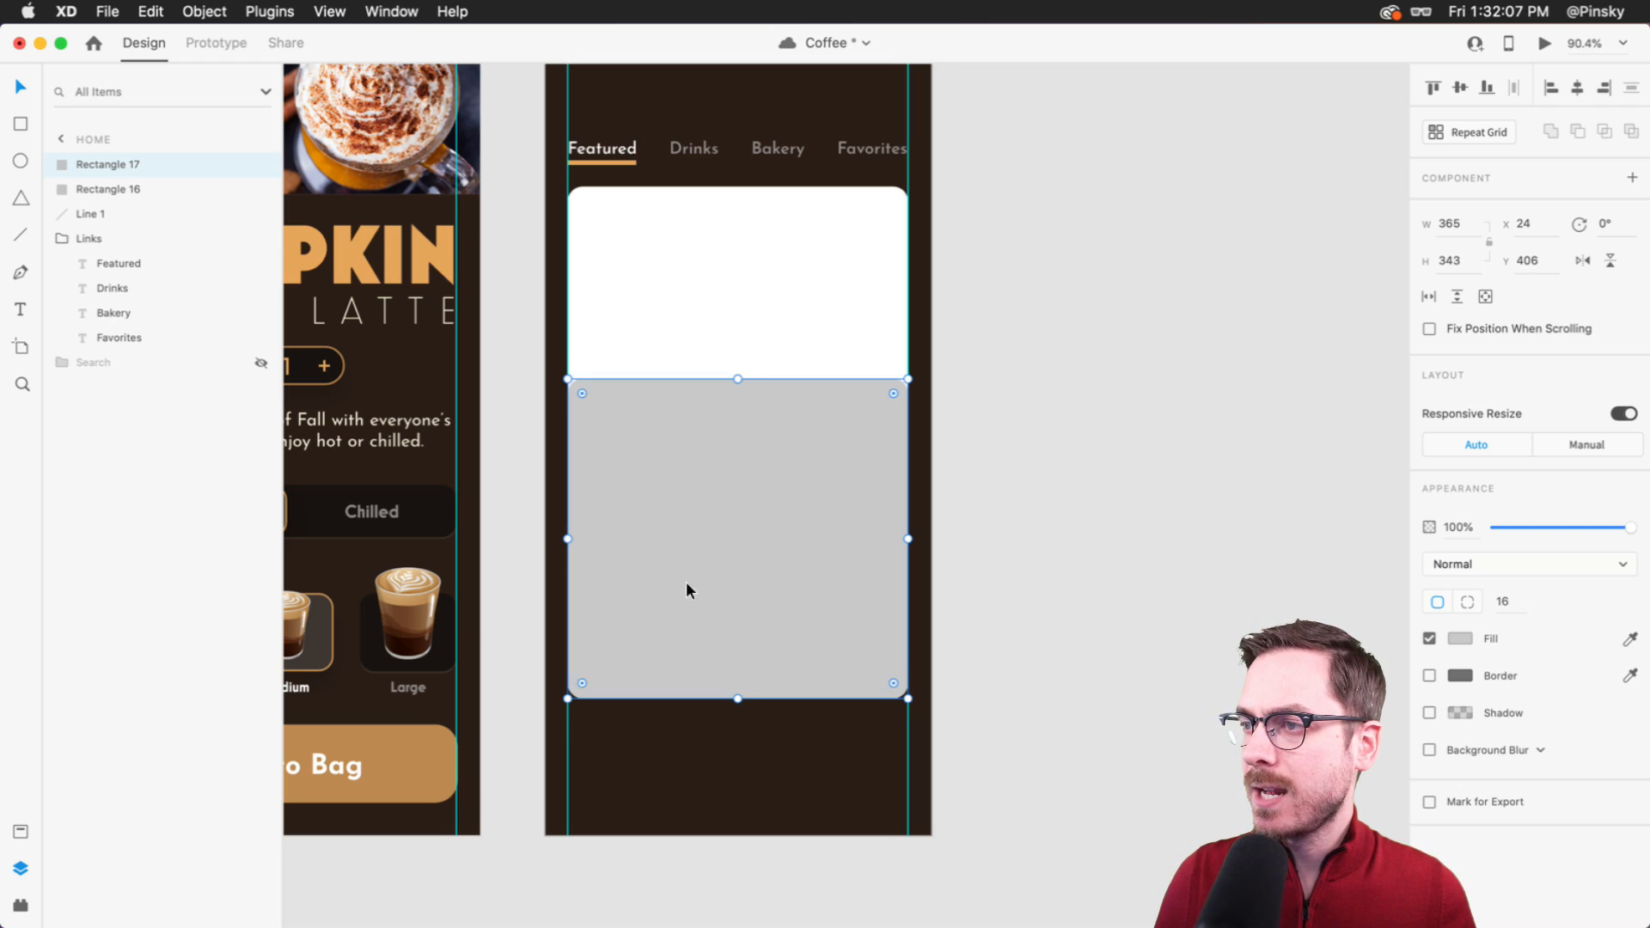
left_click_drag(738, 379, 740, 685)
left_click(733, 331)
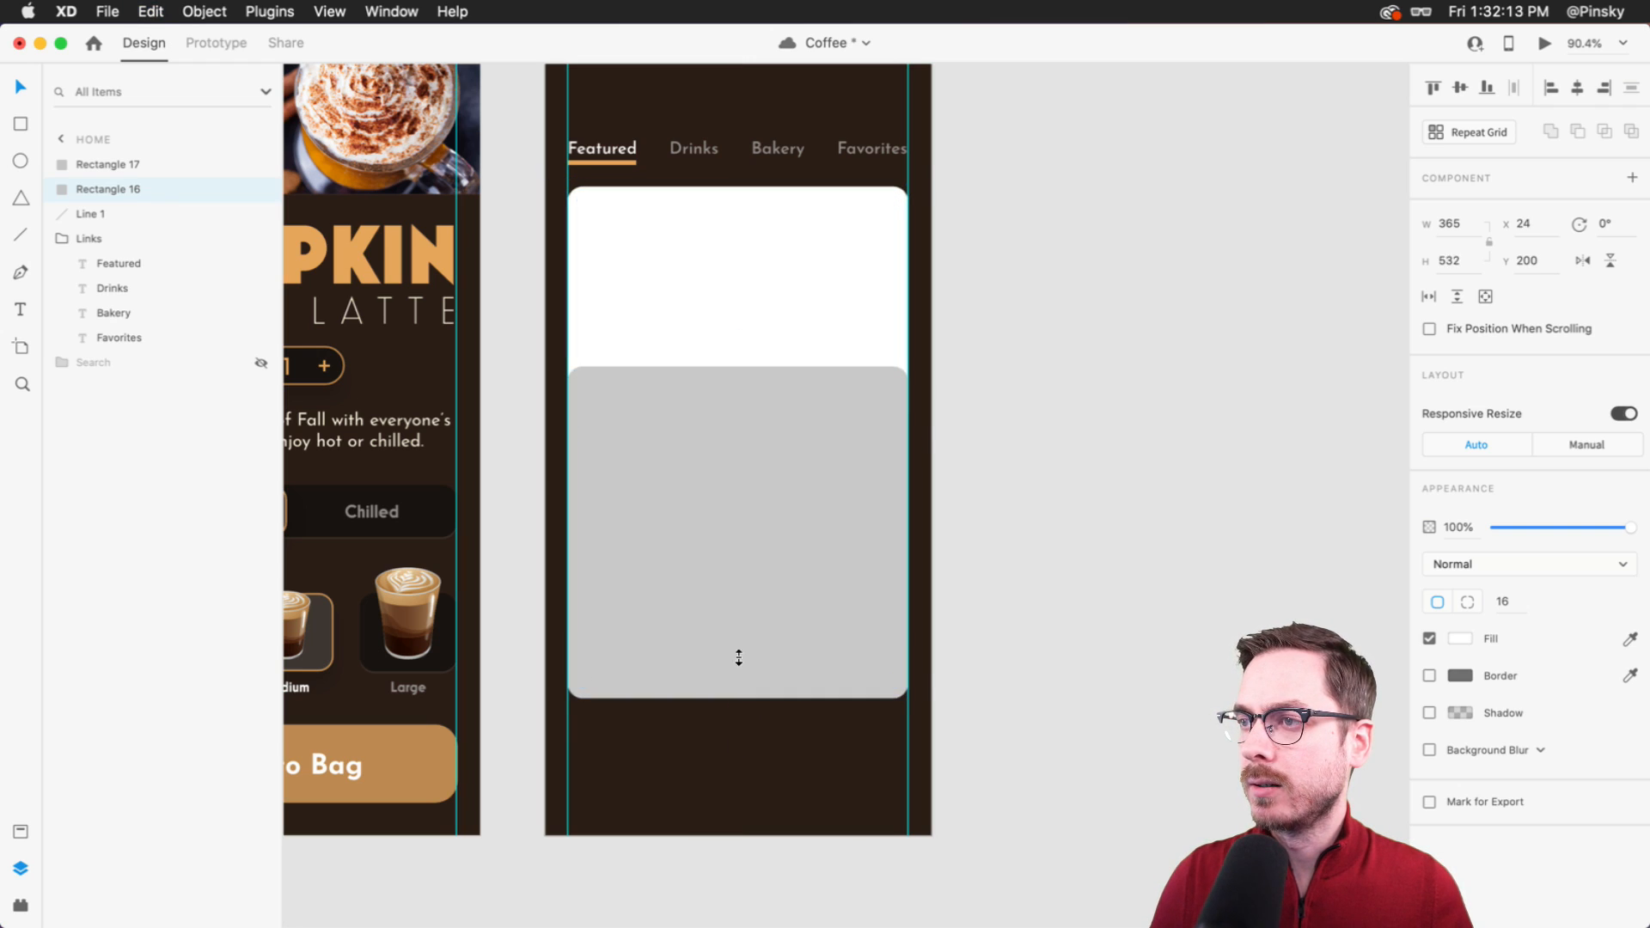
left_click_drag(735, 403, 733, 401)
- Switch to the Photos folder in Finder and preview AdobeStock_115809271.jpeg as a candidate picture
scroll(719, 312, "left", 3)
scroll(719, 313, "up", 1)
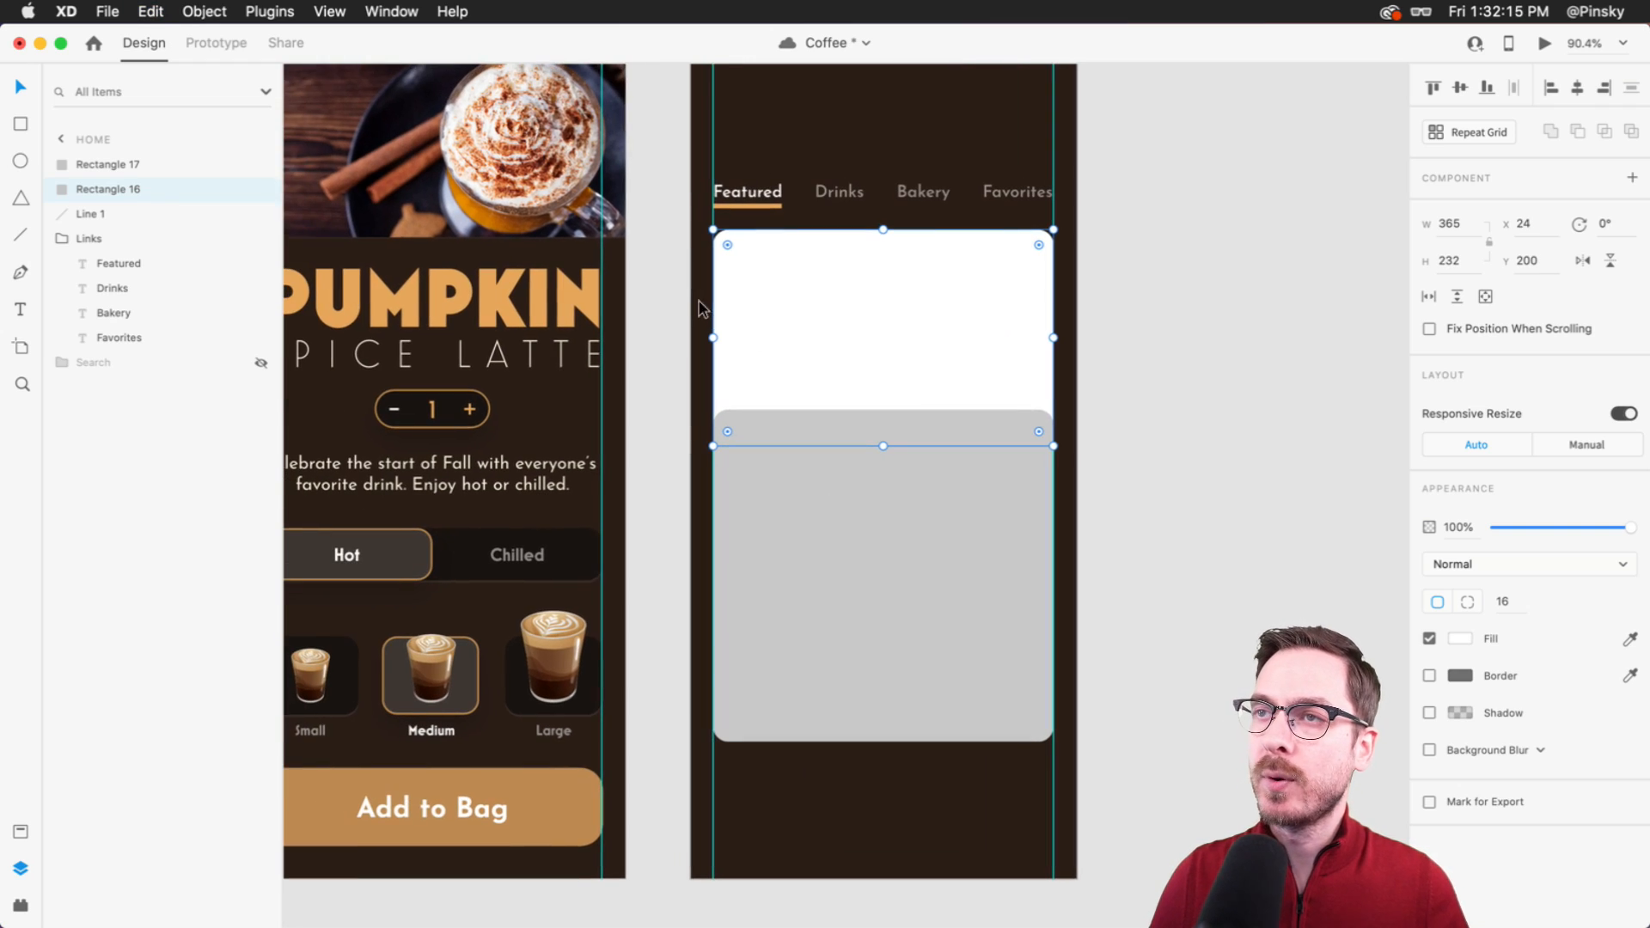
scroll(375, 86, "left", 3)
scroll(374, 86, "up", 1)
scroll(511, 159, "right", 4)
scroll(511, 159, "down", 1)
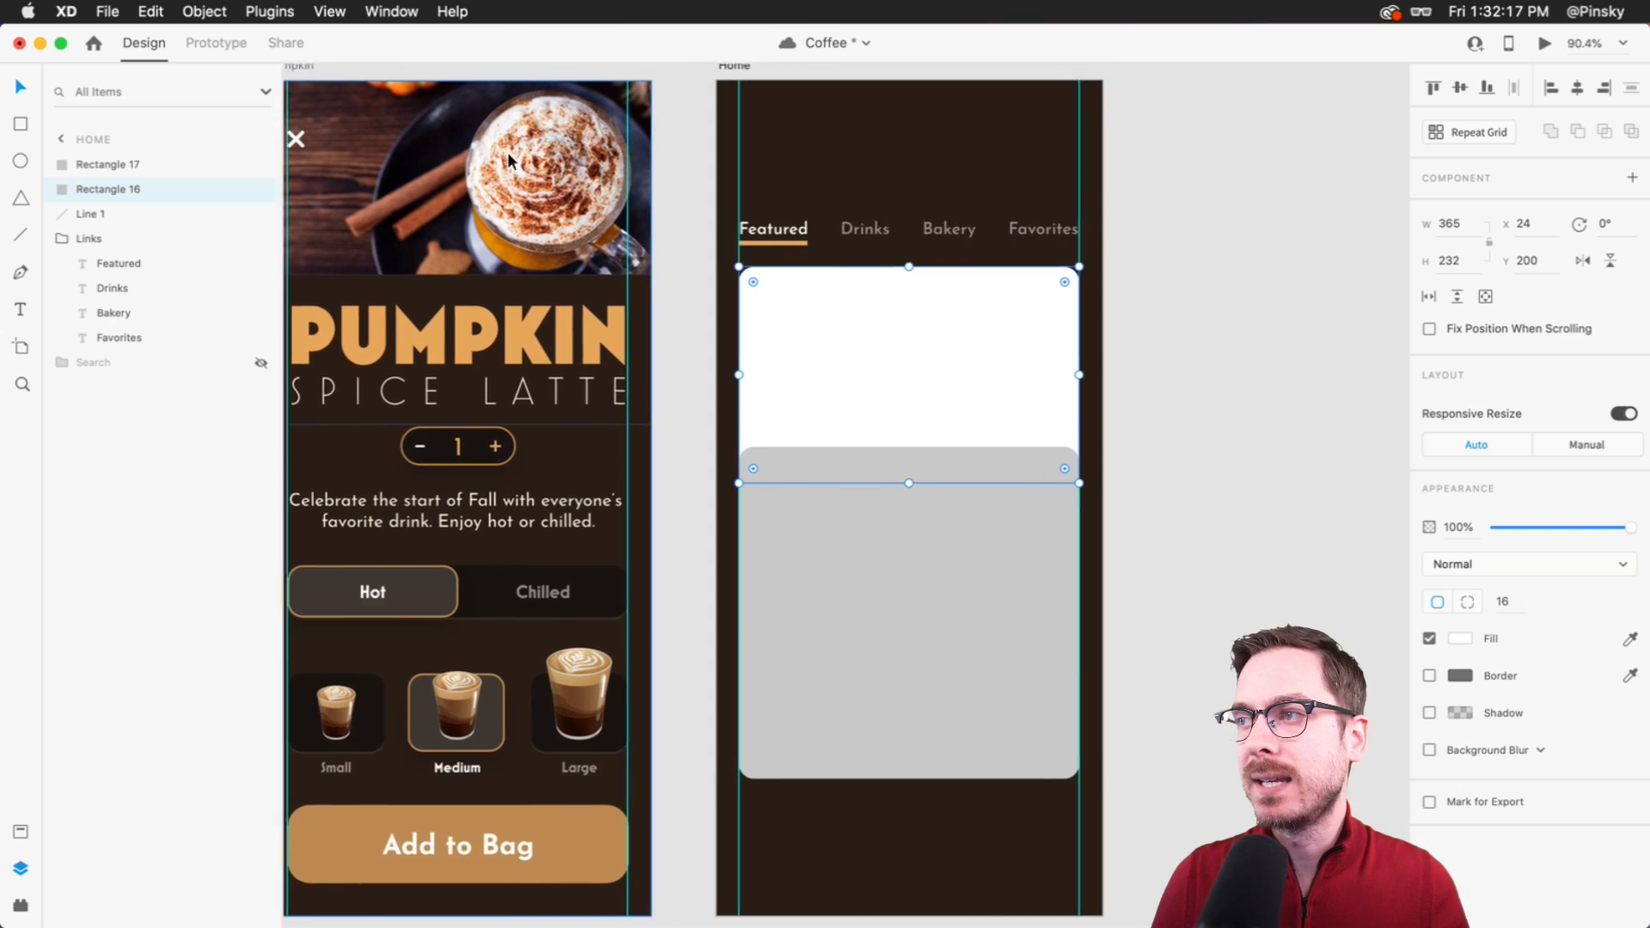
key("super+Tab")
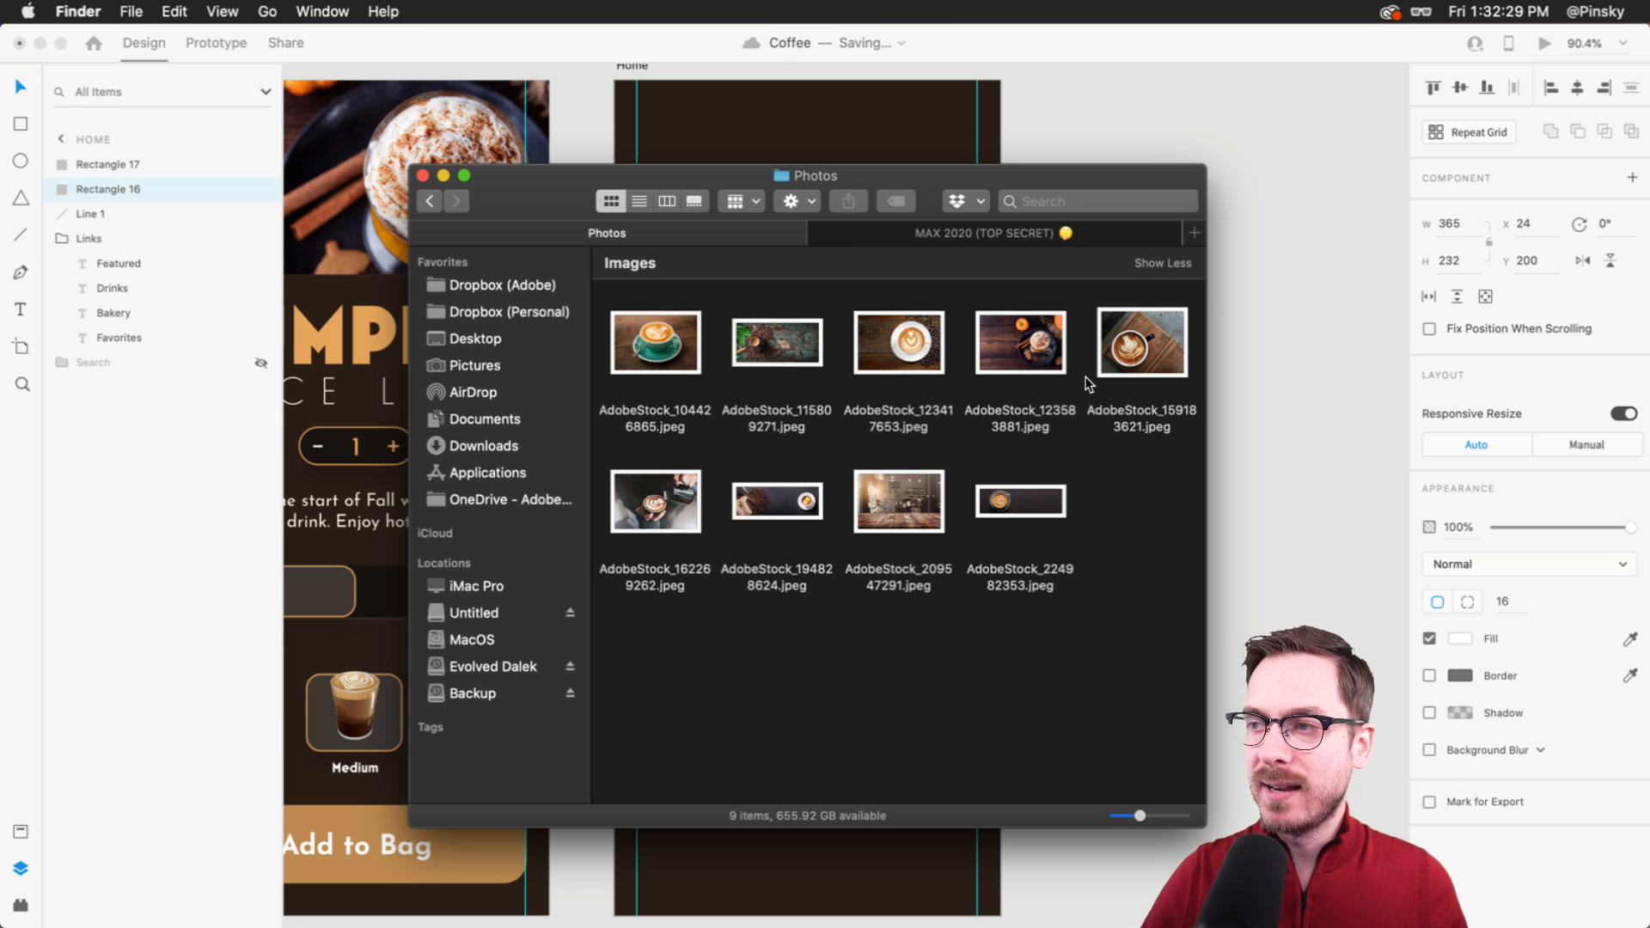
left_click(773, 357)
key("space")
key("space")
key("space")
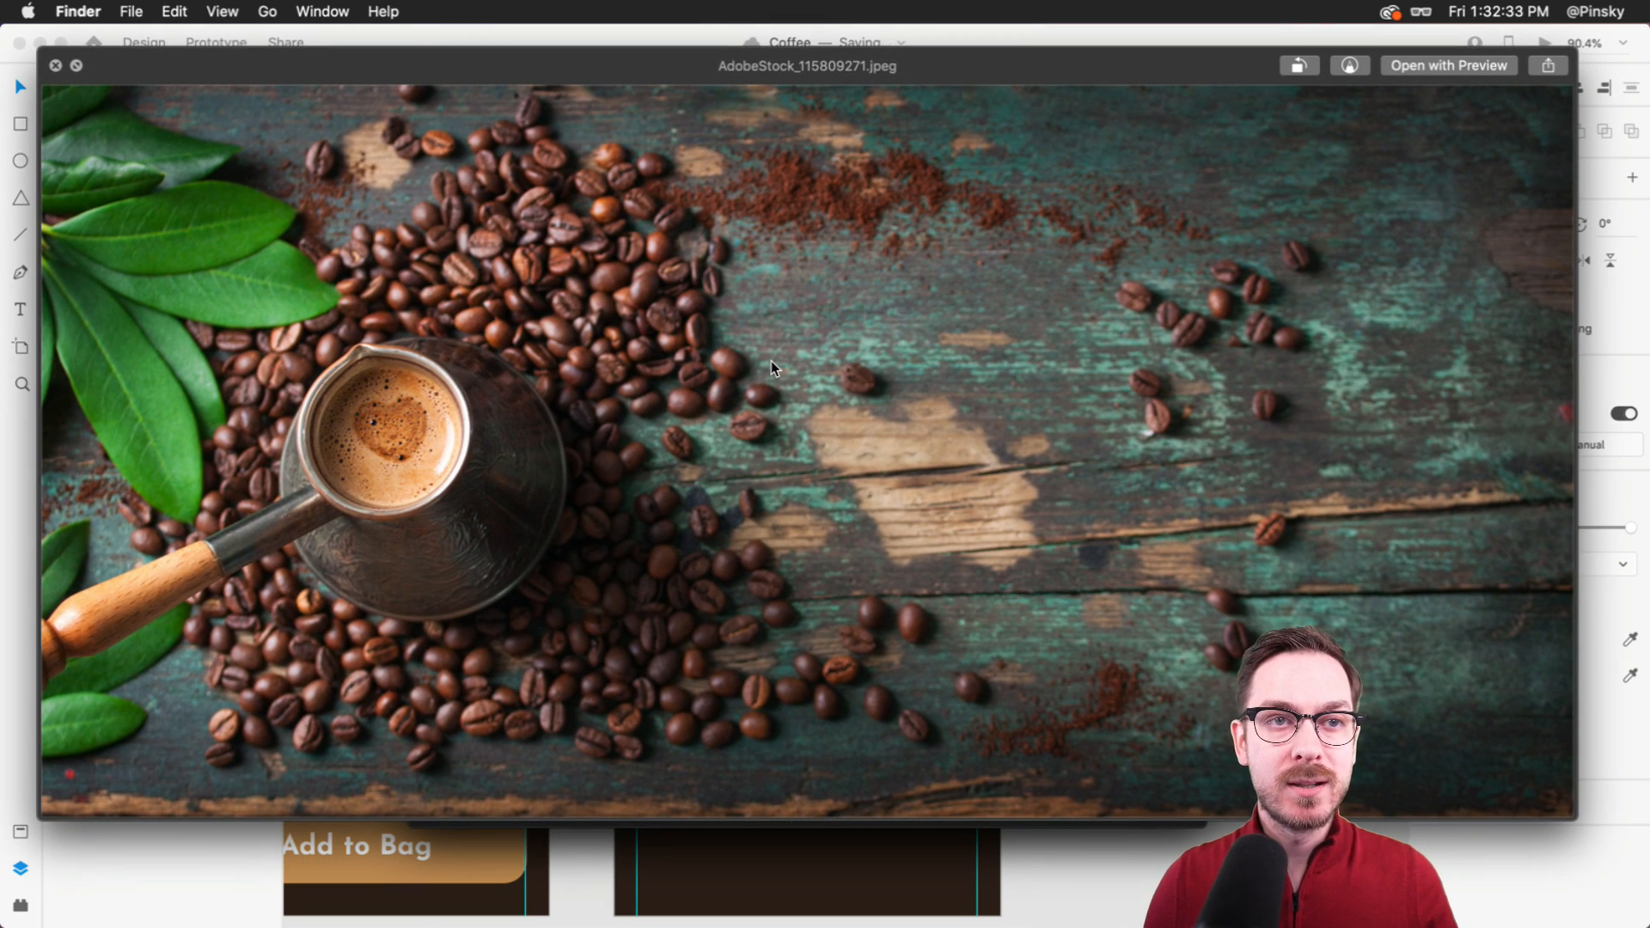
key("space")
- Fill the white rectangle on the Home artboard in XD with AdobeStock_123583881.jpeg from the Photos folder
left_click(1056, 359)
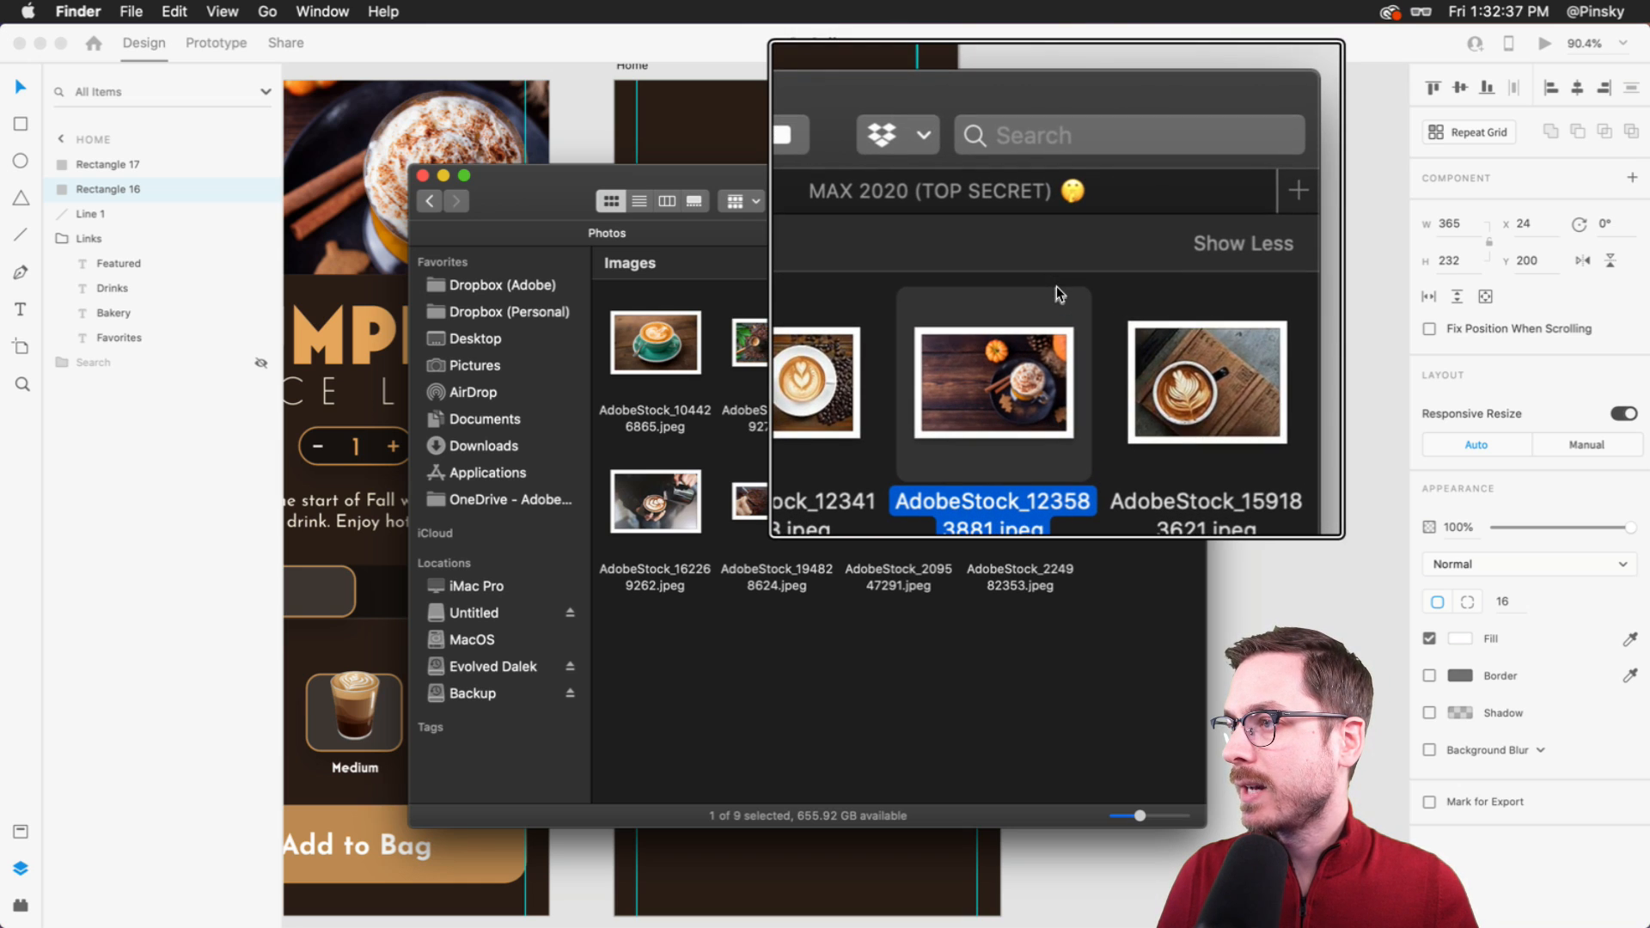
left_click_drag(1027, 348, 799, 325)
key("super+Tab")
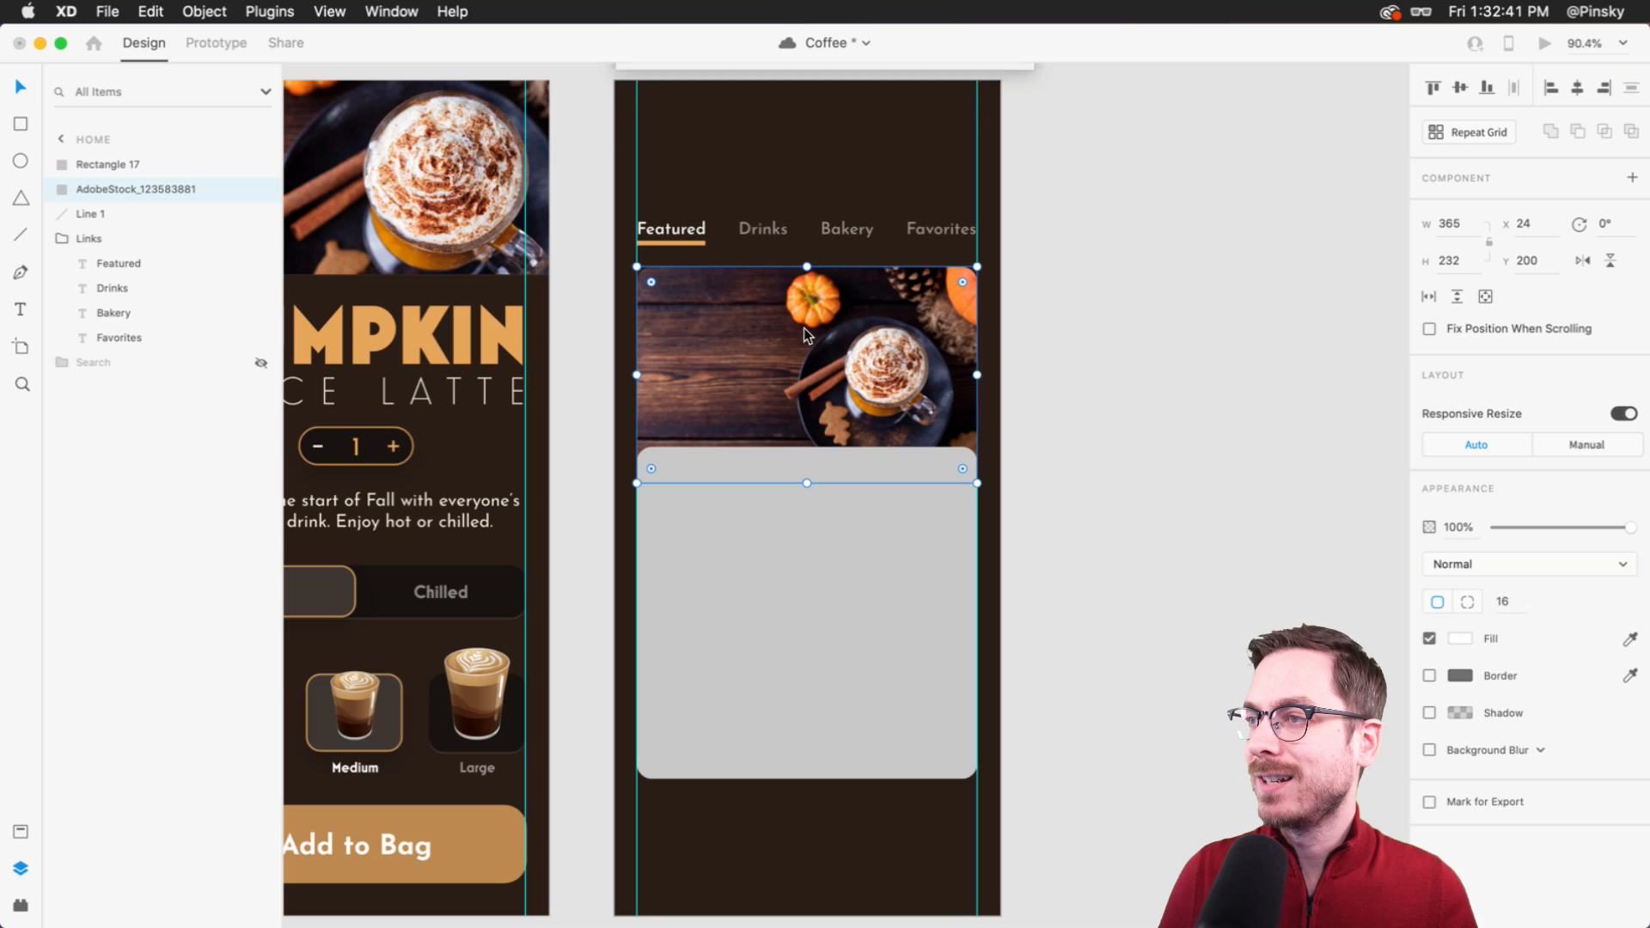
- Enlarge the photo inside its rounded frame and reposition it so the latte mug fills the right part of the card
double_click(895, 365)
left_click_drag(978, 262, 1083, 209)
left_click_drag(856, 349, 793, 335)
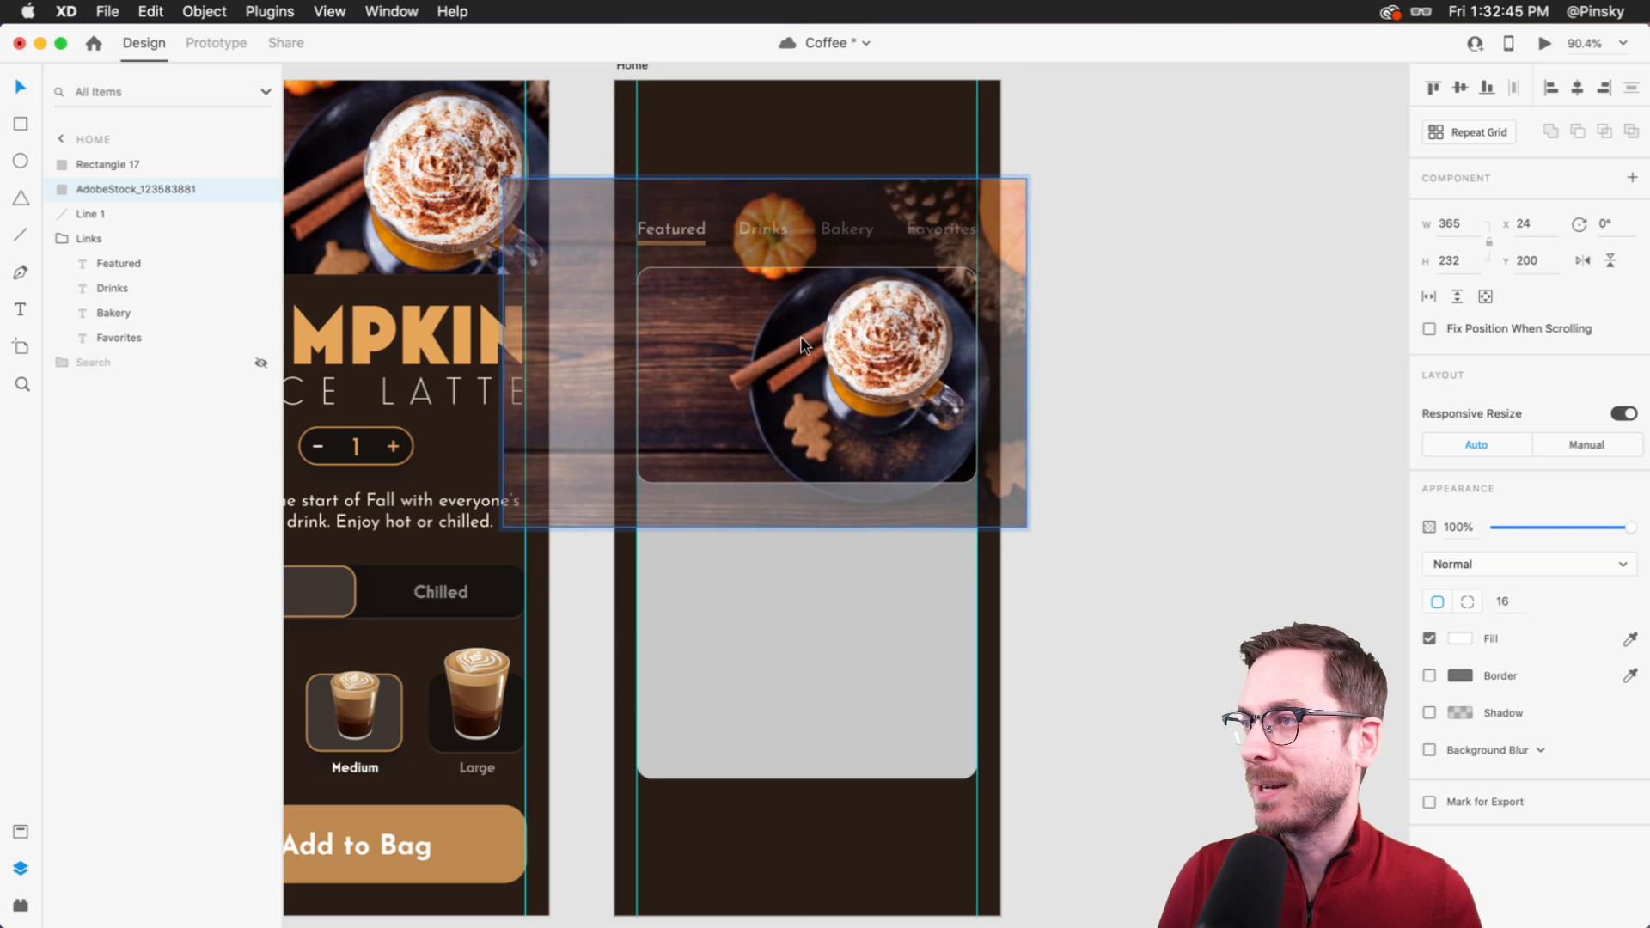
left_click(1184, 392)
- Apply a background blur to the gray rectangle and adjust the blur settings for a darker frosted look
left_click(715, 573)
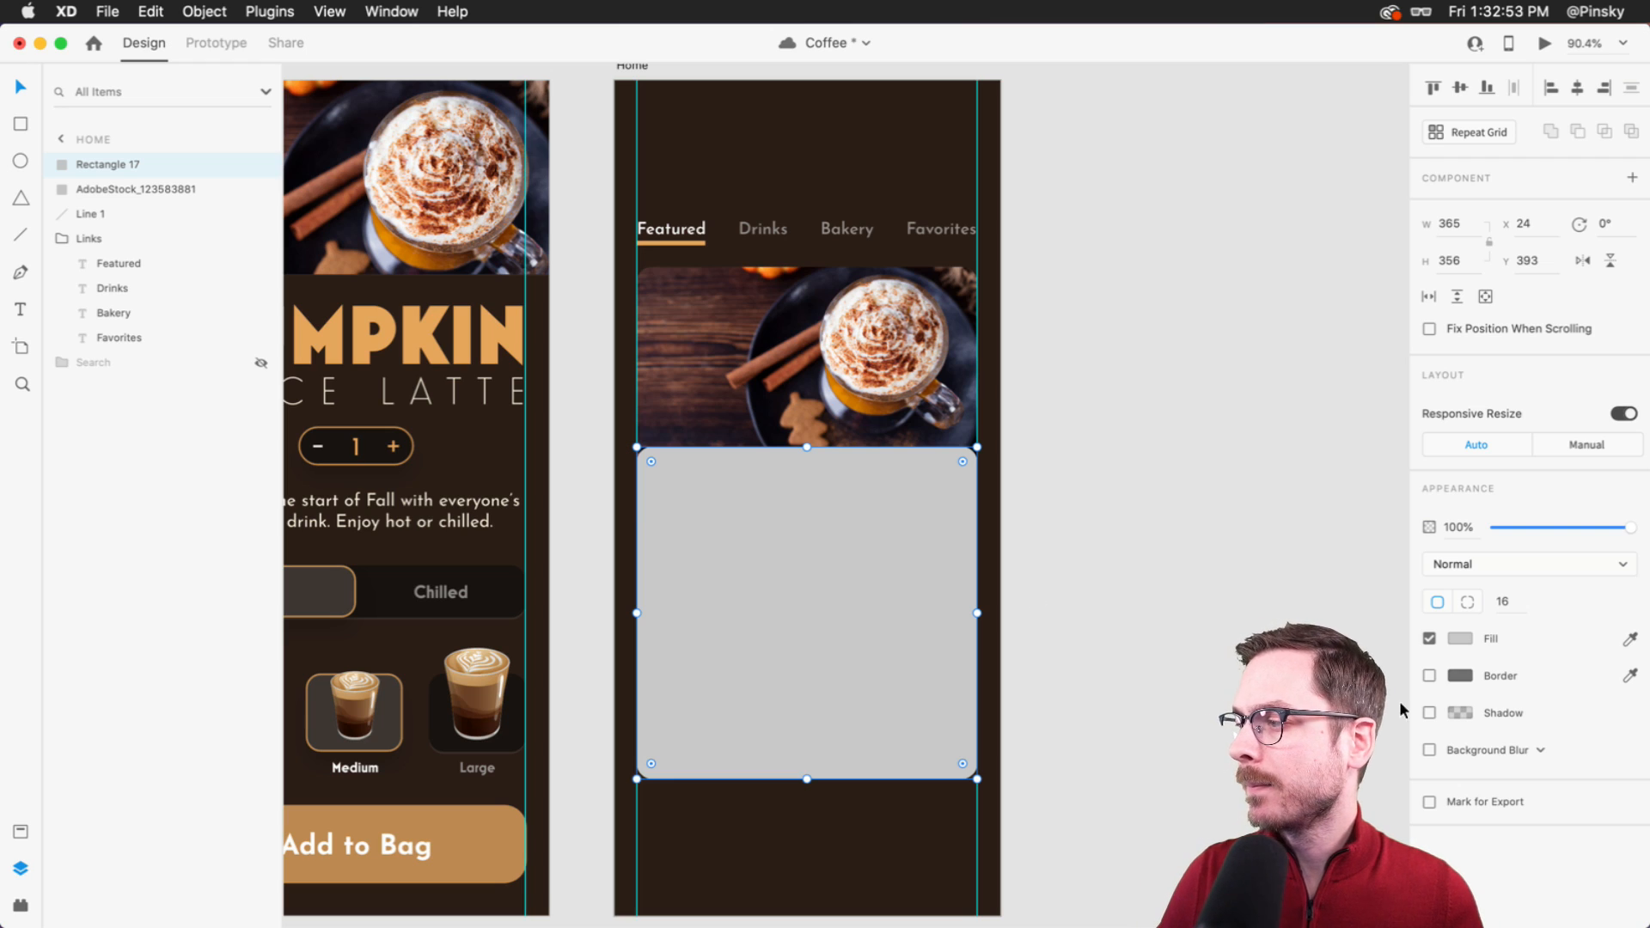
left_click(1429, 748)
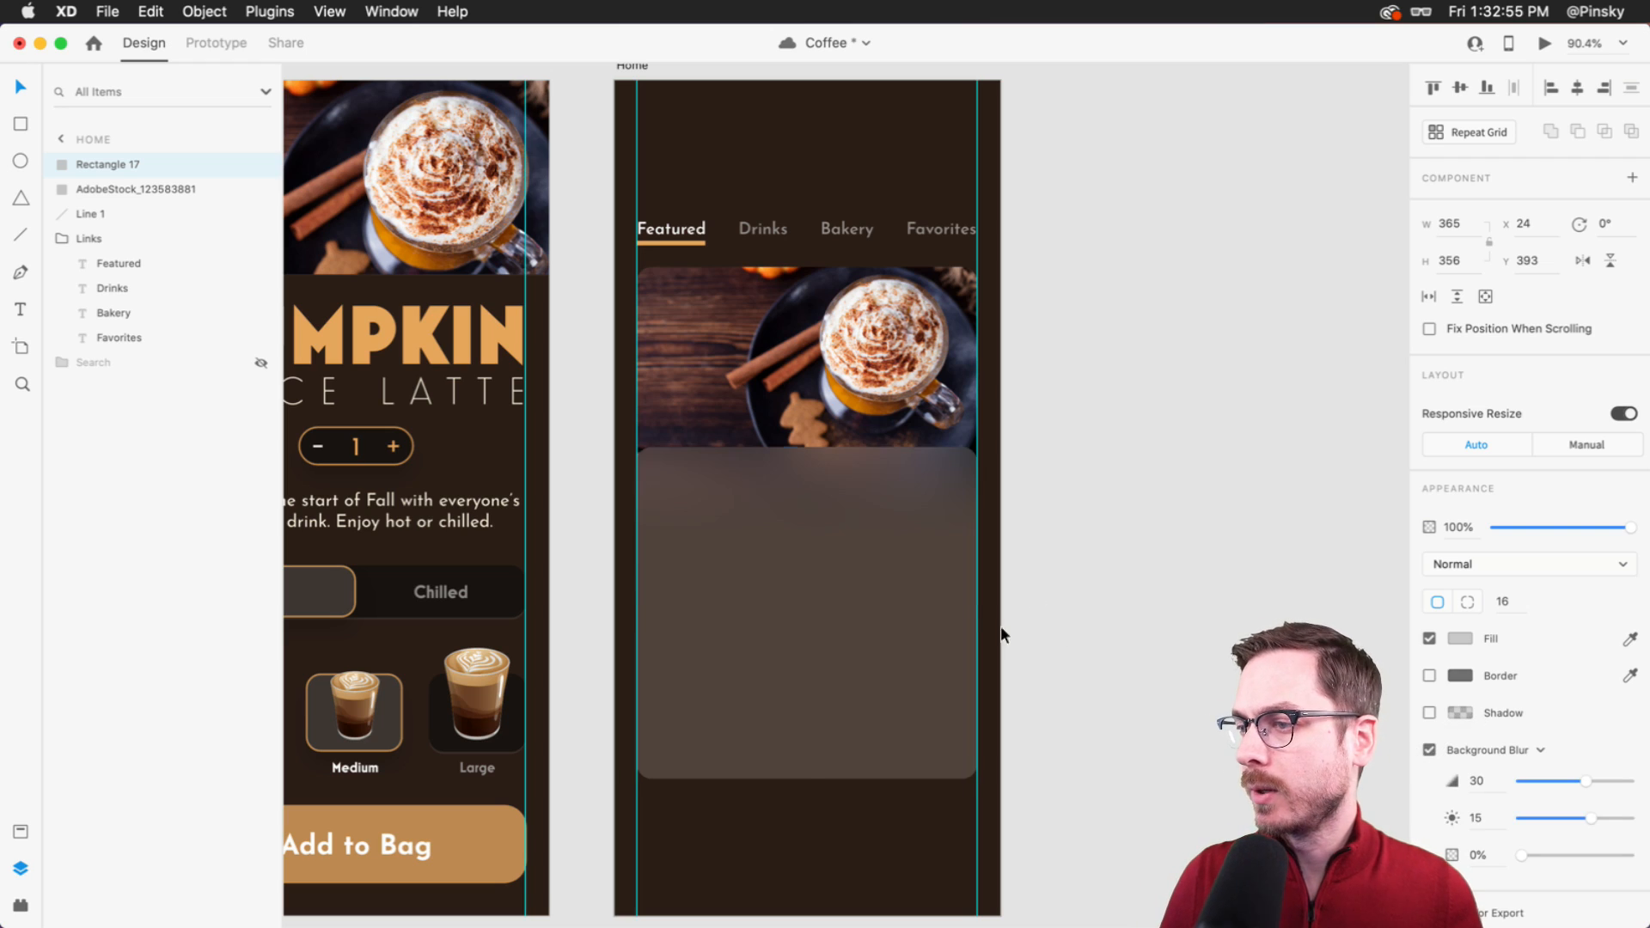
mouse_move(1585, 780)
left_mouse_down()
mouse_move(1609, 781)
mouse_move(1588, 807)
left_mouse_up()
- Extend the photo frame downward behind the blurred rectangle to about 272 high
left_click(808, 413)
left_click_drag(806, 490, 804, 520)
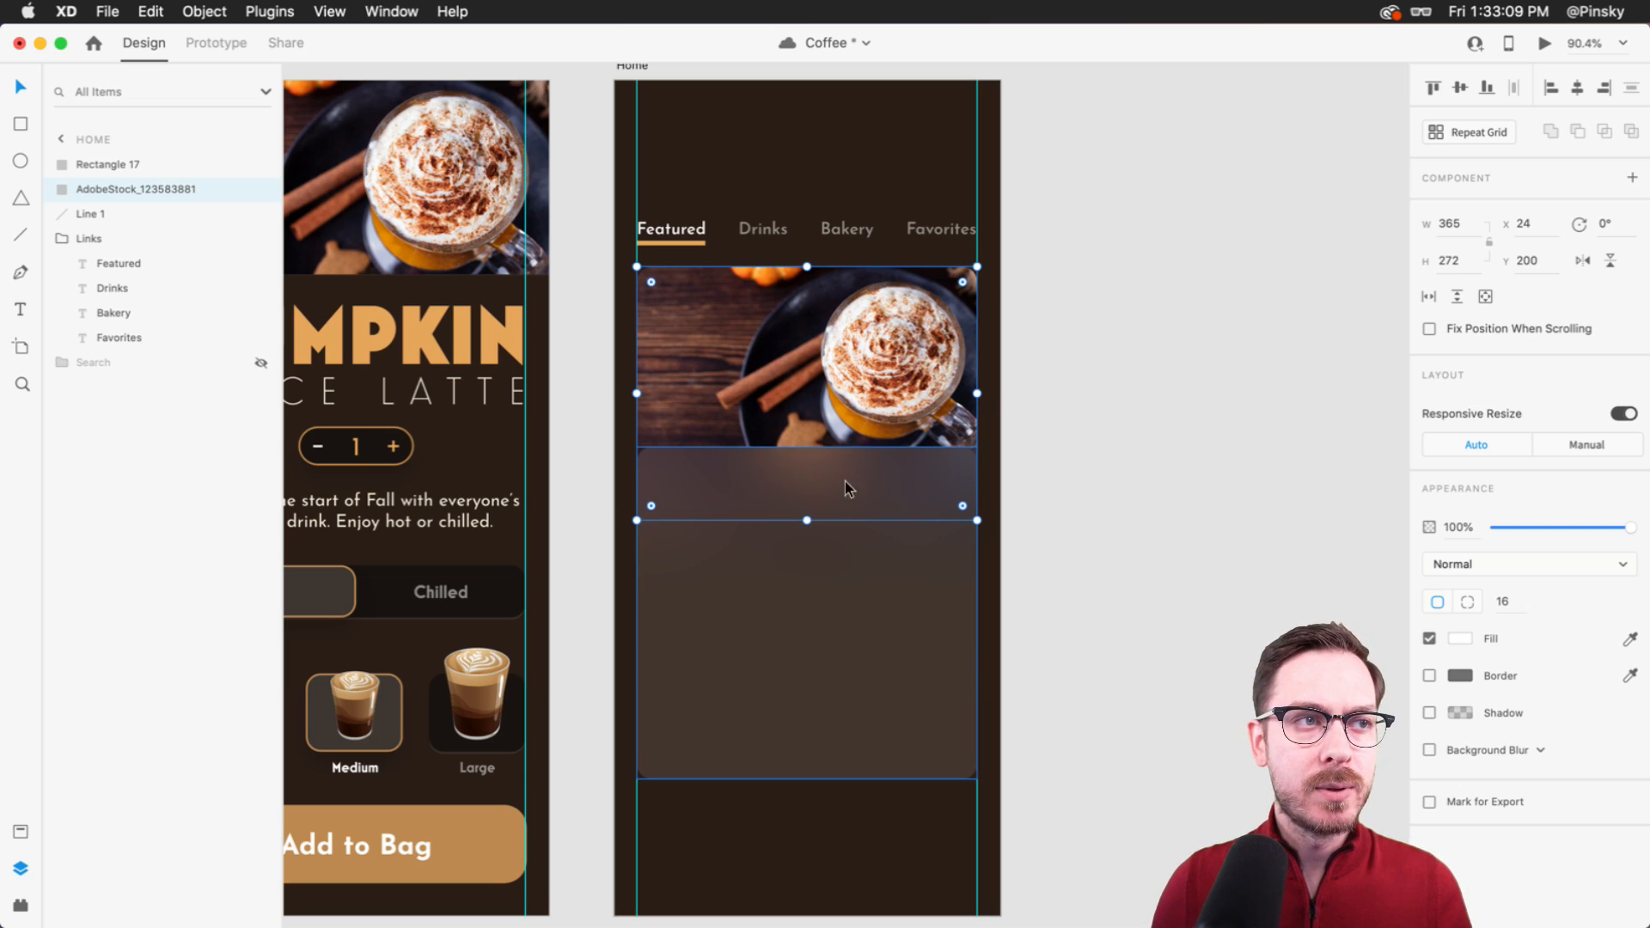
left_click(1143, 429)
left_click(896, 326)
left_click(1100, 437)
- Move the photo and the blurred rectangle together down to Y 207
left_click(910, 415)
left_click(833, 514, "shift")
mouse_move(830, 362)
left_mouse_down()
mouse_move(830, 395)
mouse_move(827, 364)
left_mouse_up()
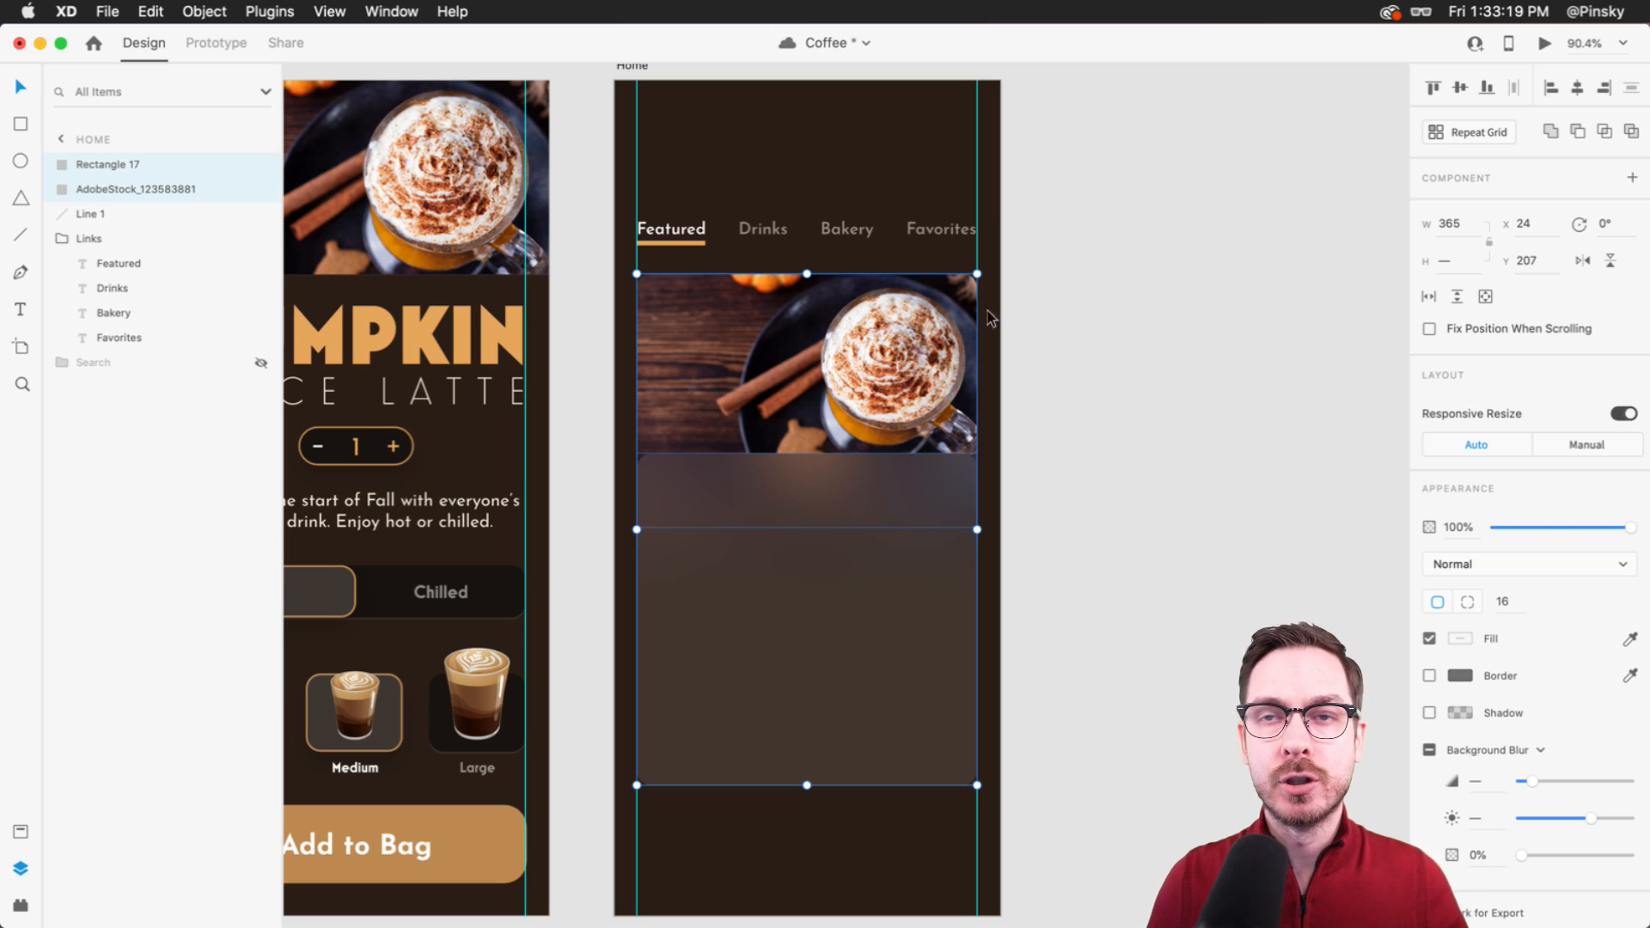
left_click(1102, 391)
- Copy the Product Info group from the Pumpkin artboard to Home and place it over the blurred rectangle at Y 407
scroll(772, 414, "left", 4)
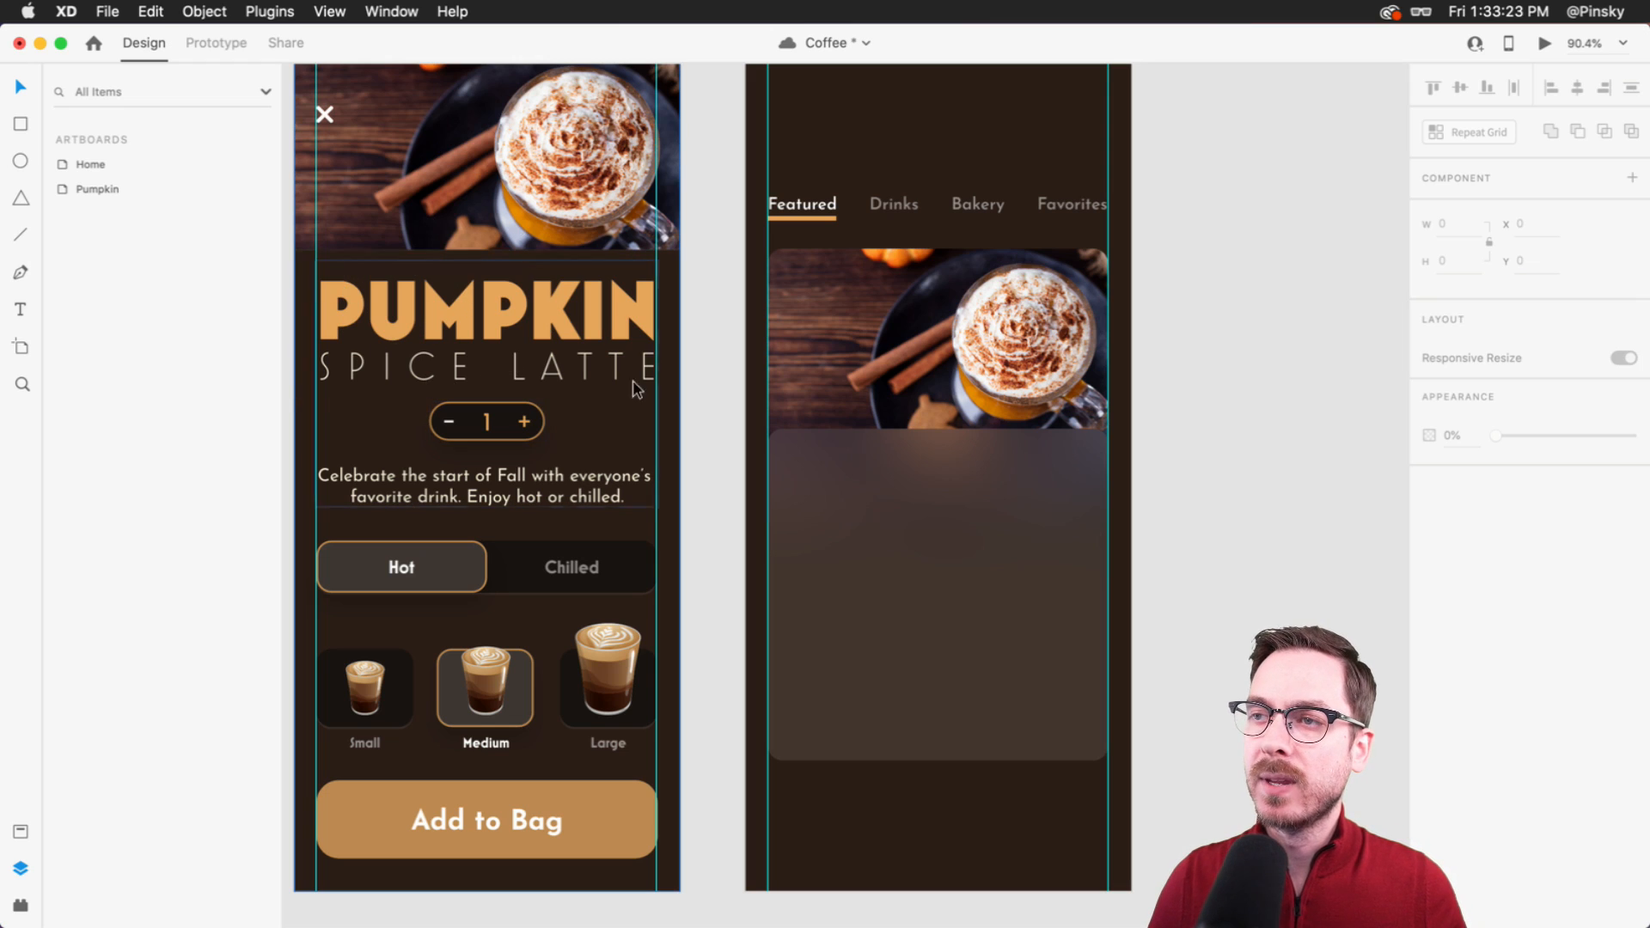
double_click(447, 319)
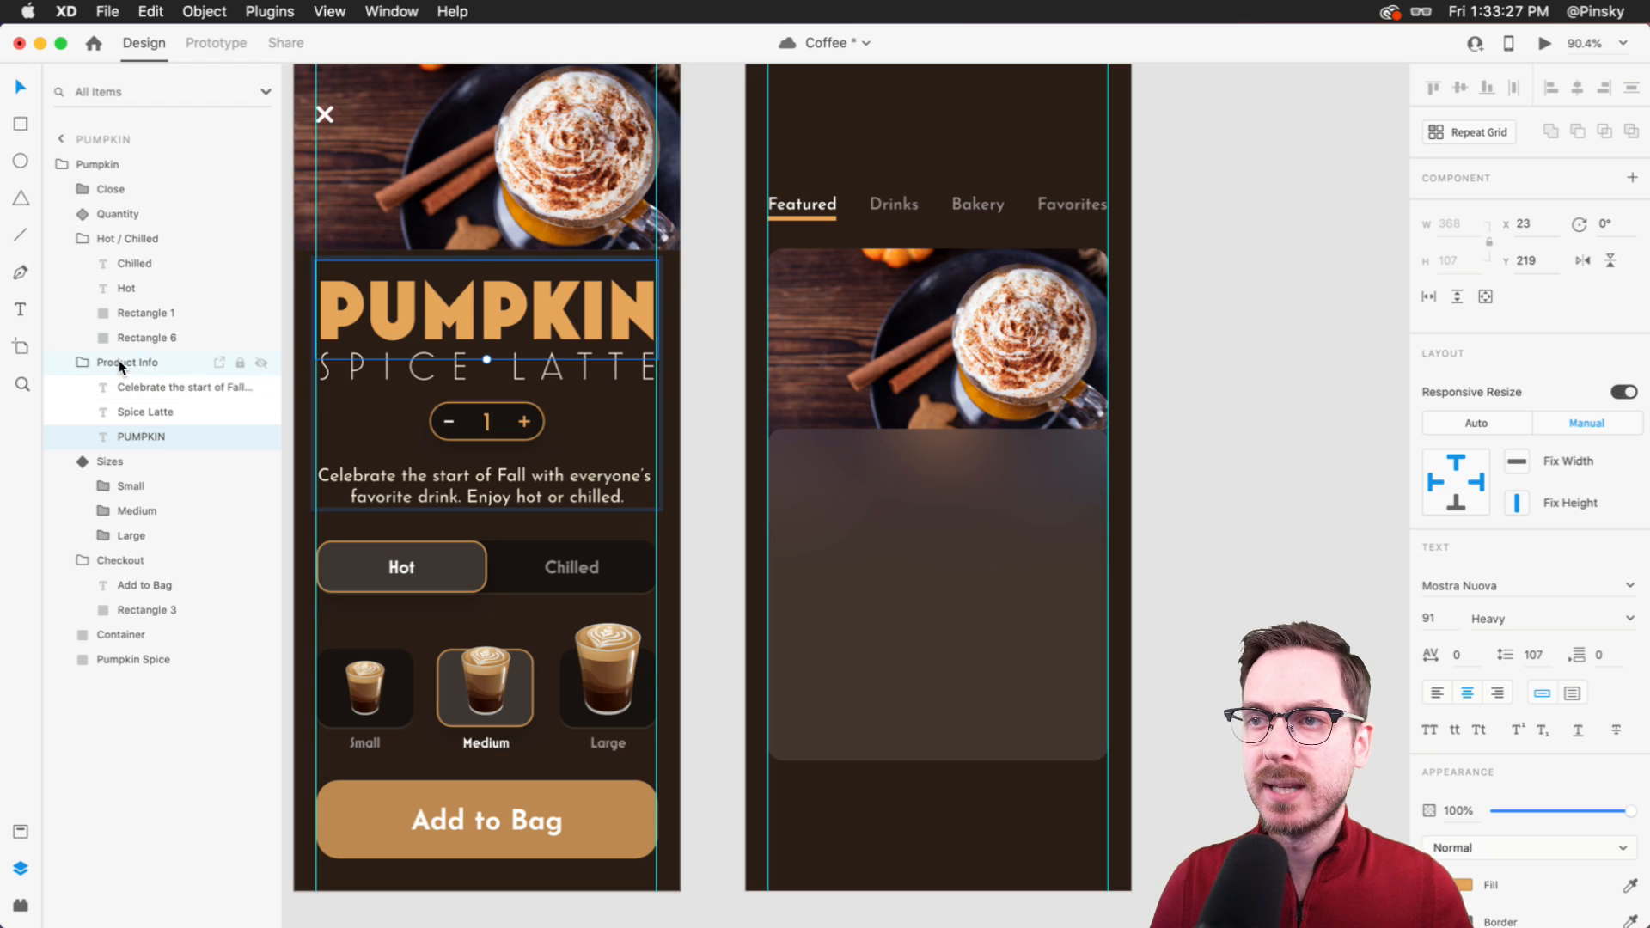
left_click(119, 362)
key("super+v")
scroll(973, 535, "up", 5)
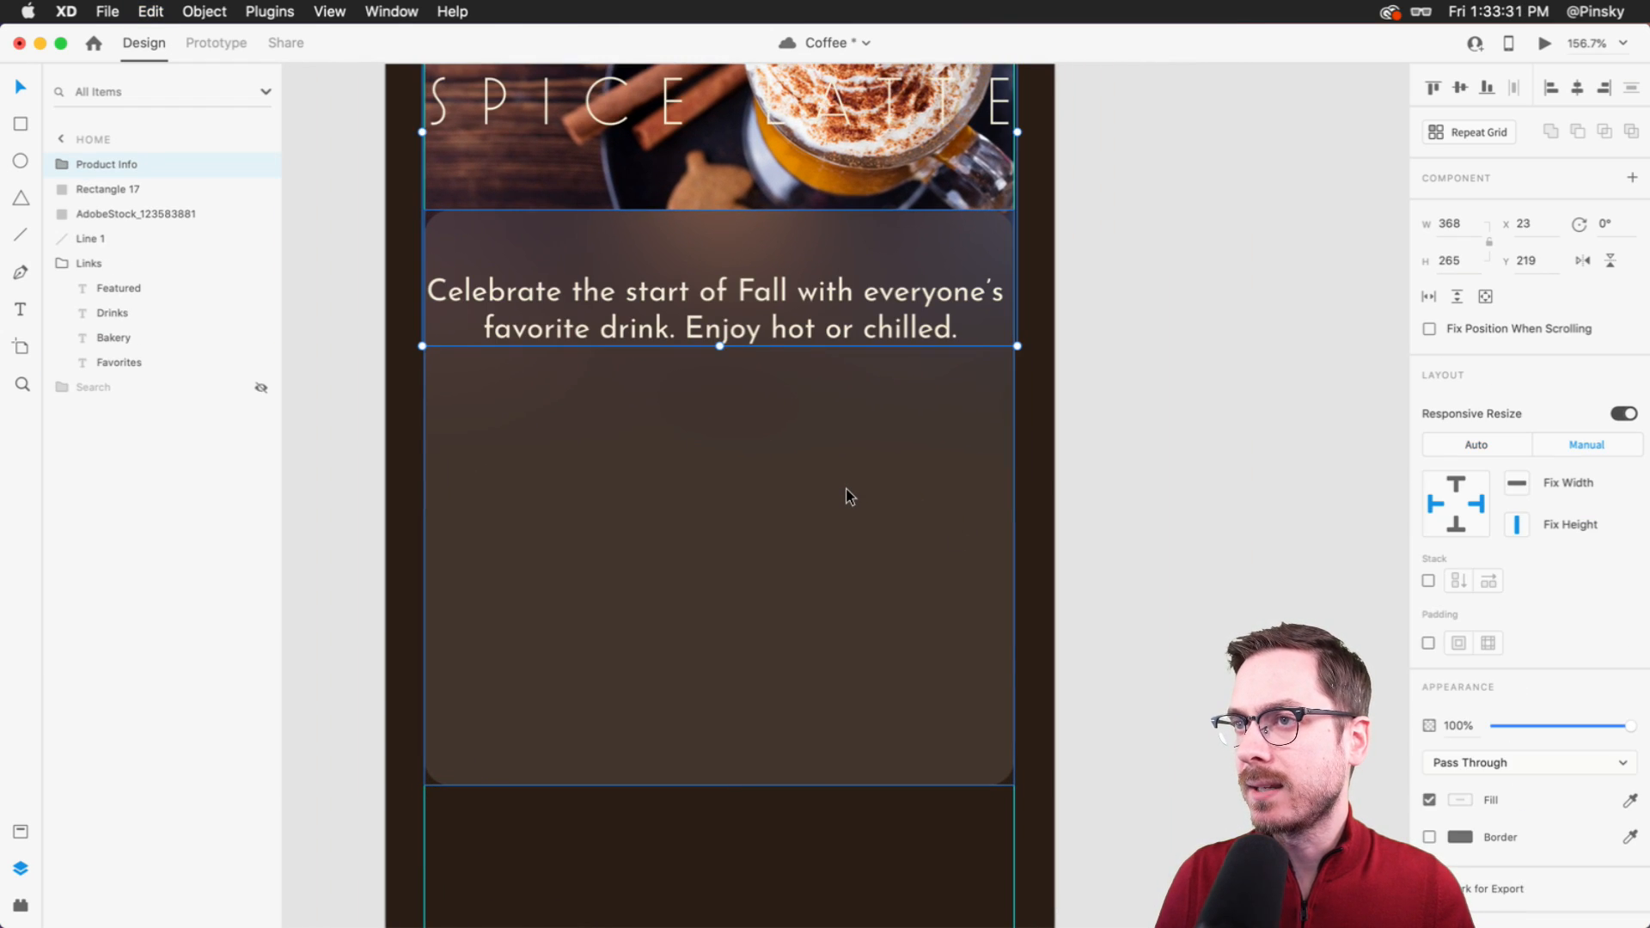
scroll(846, 488, "up", 3)
left_click_drag(801, 465, 788, 756)
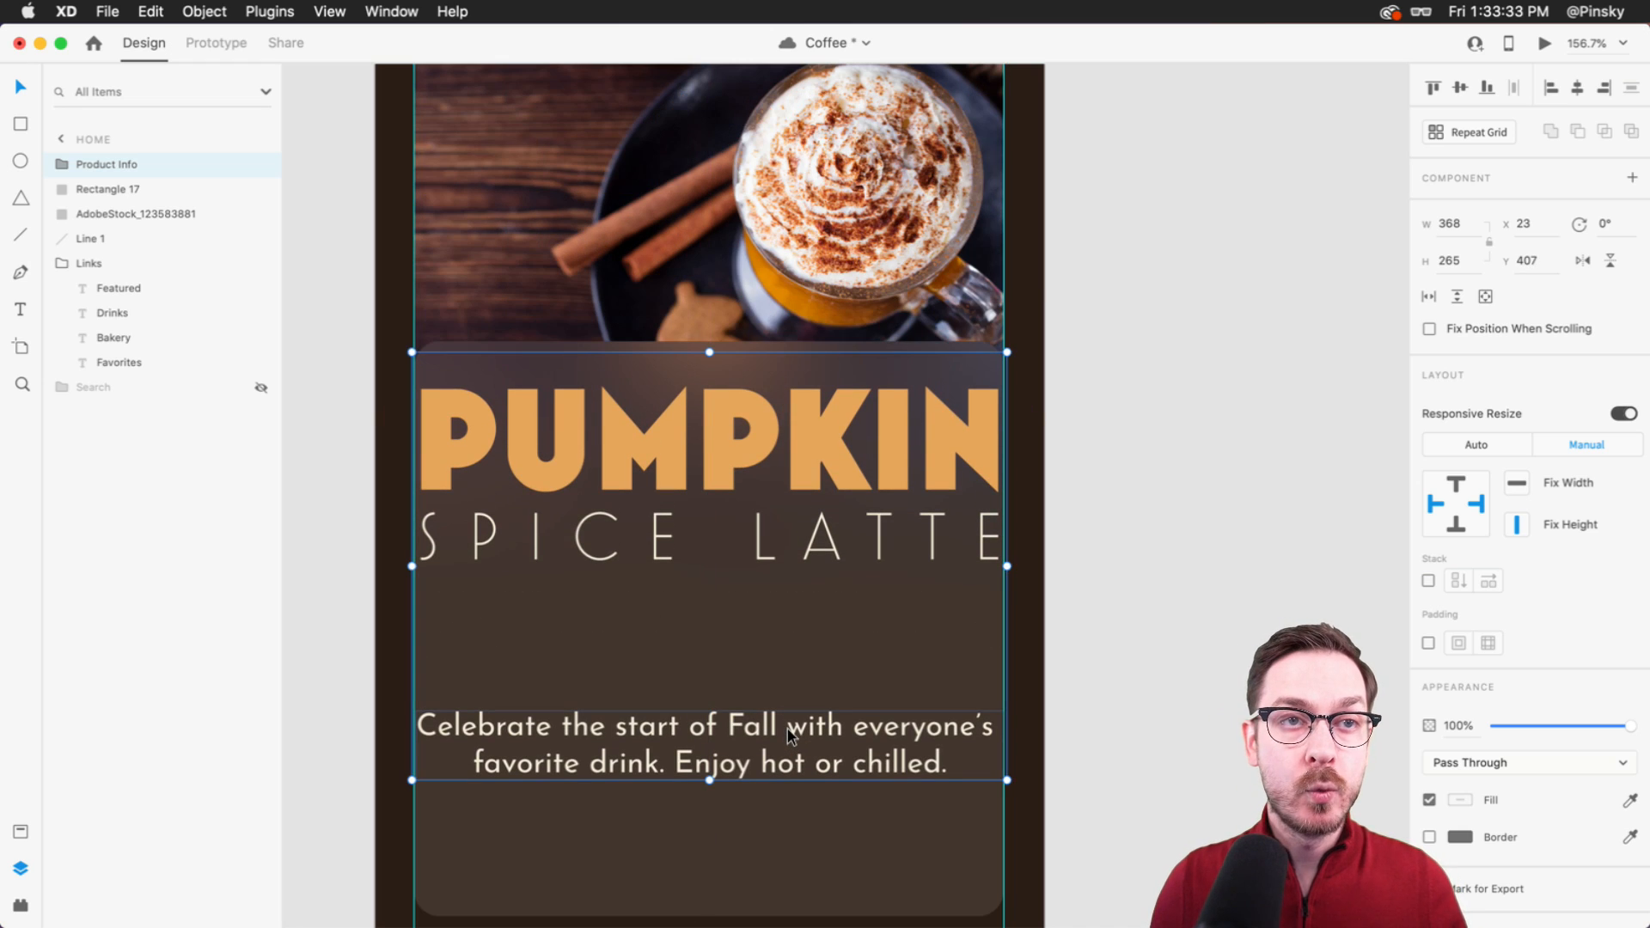
- Scale the Product Info group down about its center to fit inside the card, and nudge it up to Y 419
key("alt")
left_click_drag(1003, 779, 977, 750)
key("Up")
key("Up")
key("Up")
key("Up")
key("Up")
key("Up")
key("Up")
key("Up")
key("Up")
left_click(1105, 539)
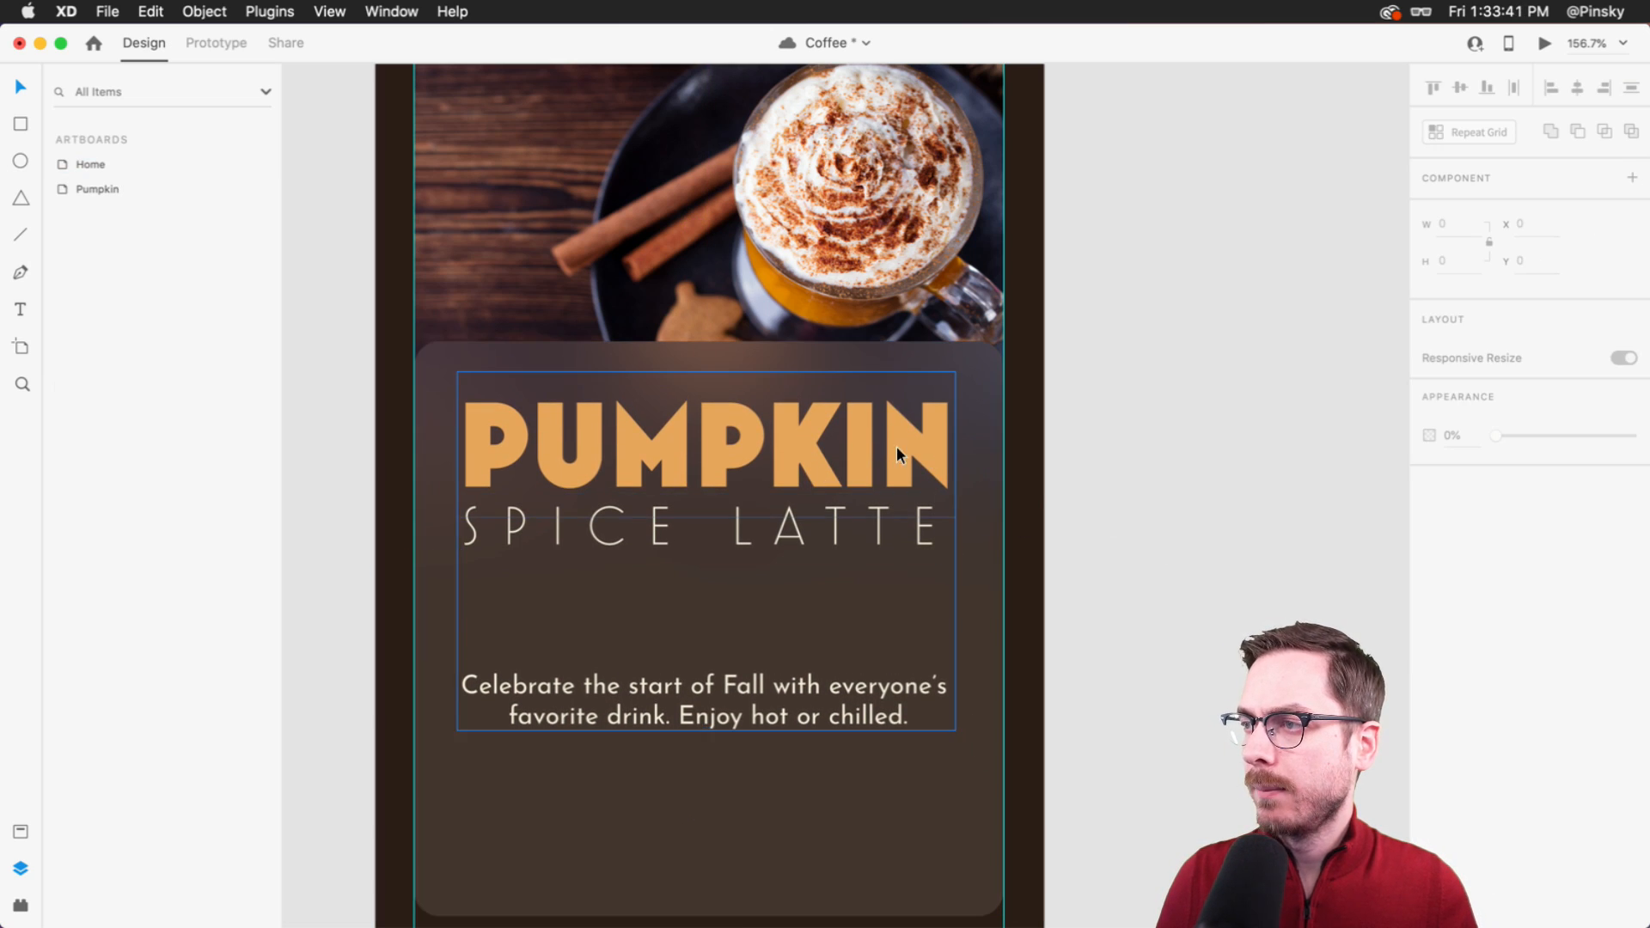
- Recolor the PUMPKIN title, the Spice Latte subtitle and the description text in the card to white
left_click(849, 442, "super")
left_click(807, 528, "shift")
left_click(760, 684, "shift")
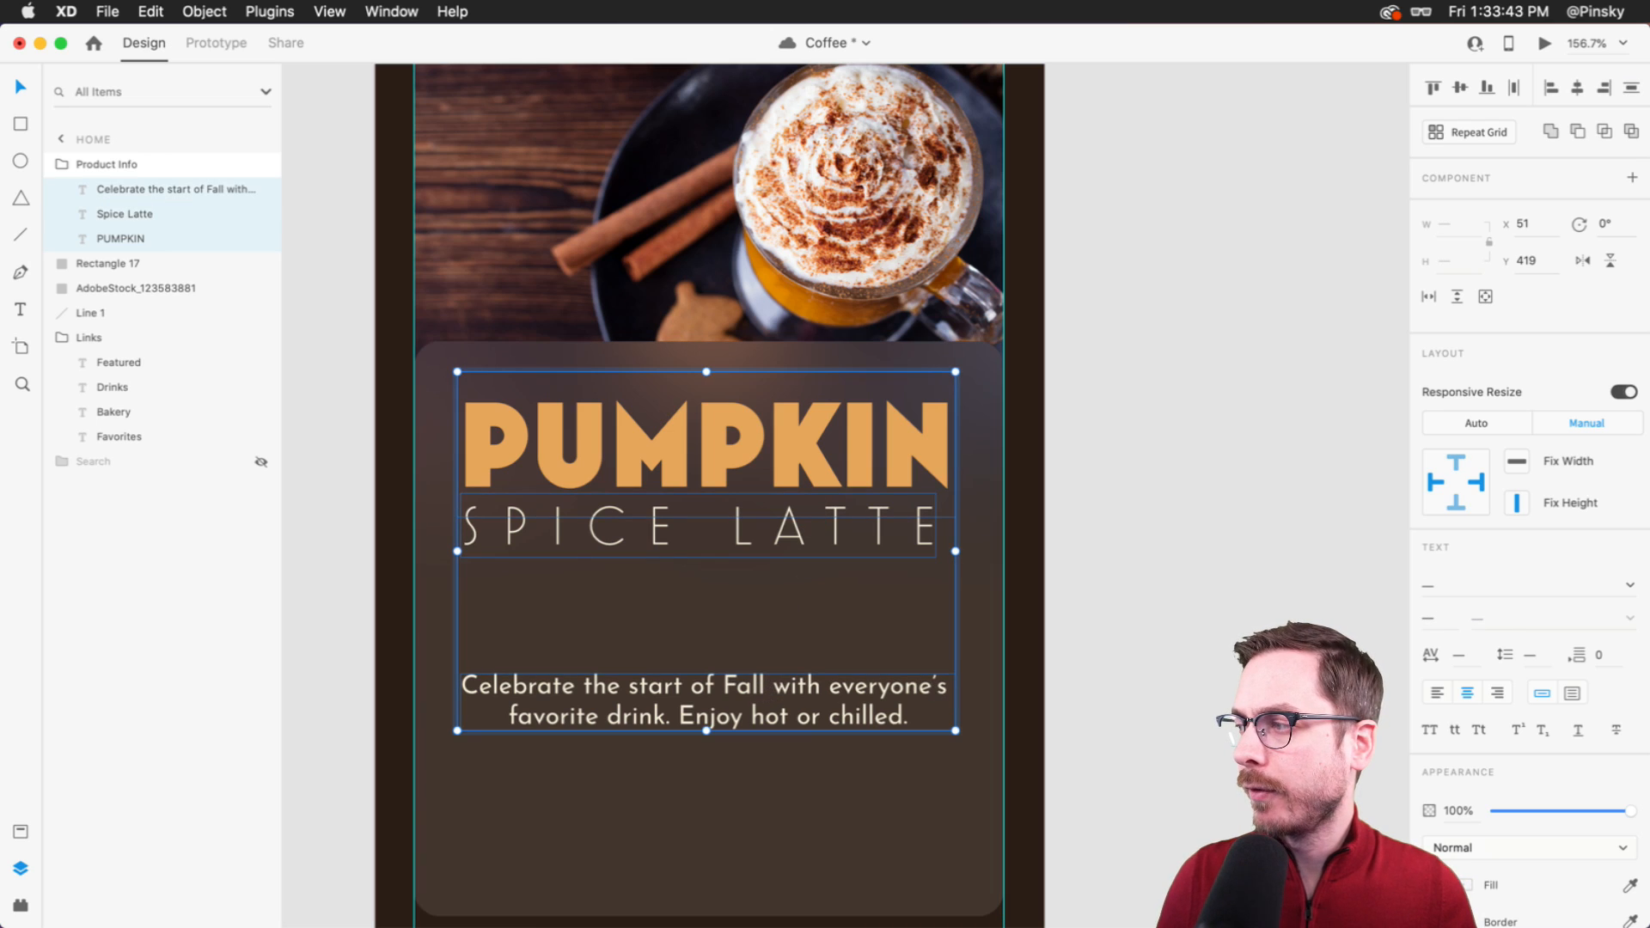
left_click_drag(1246, 713, 1090, 555)
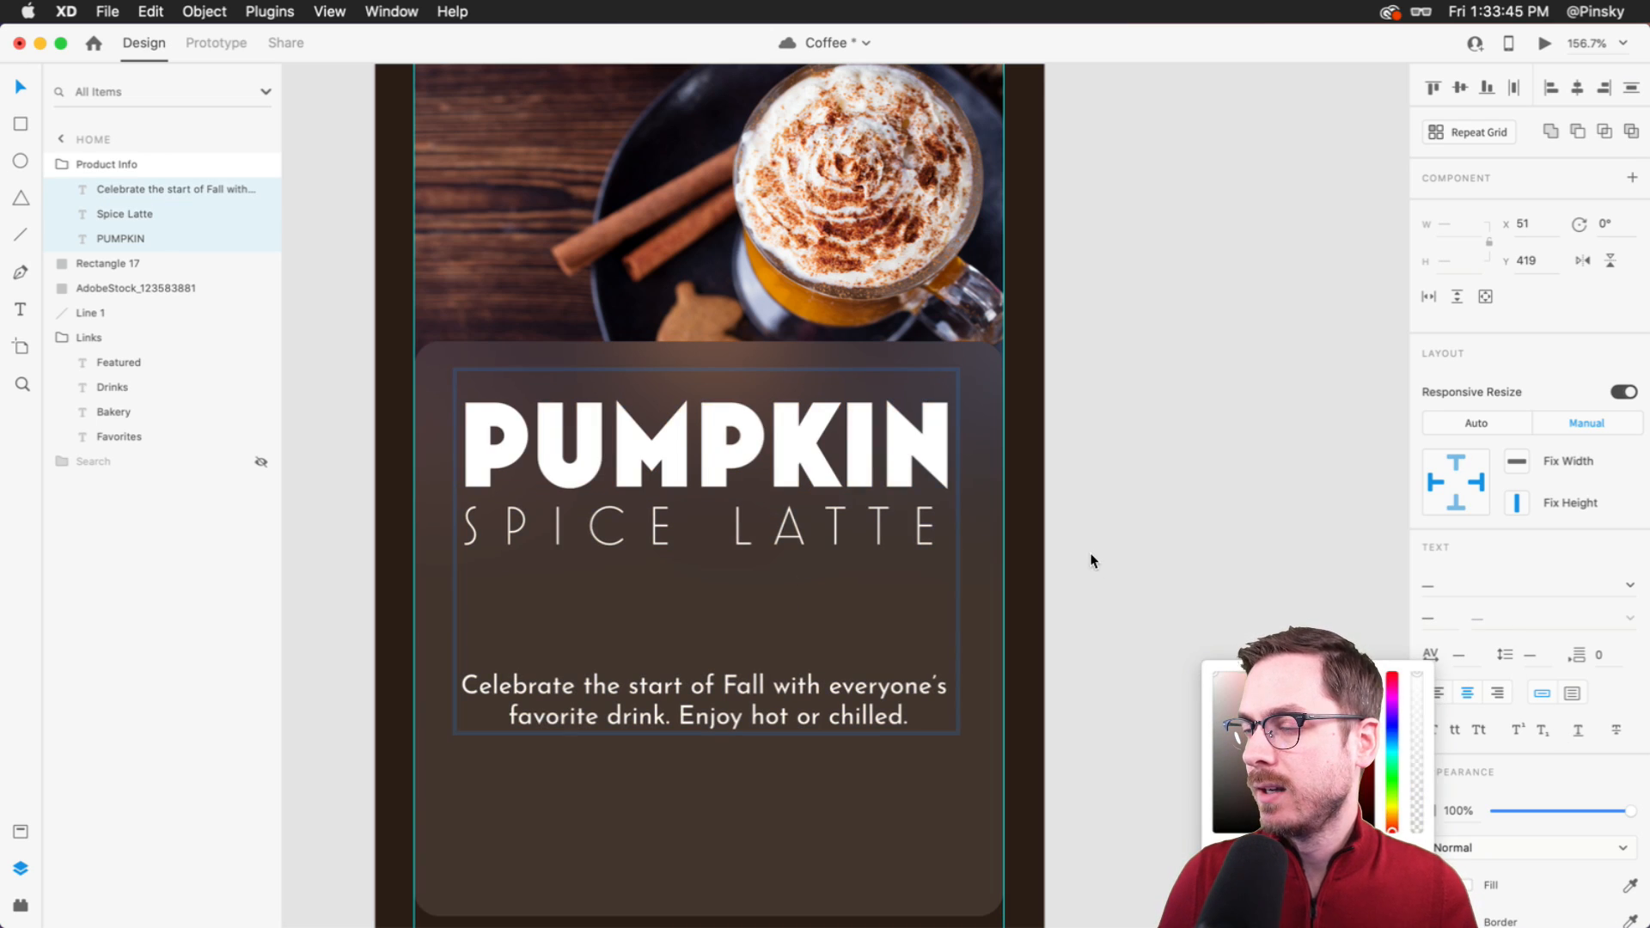
left_click(1118, 494)
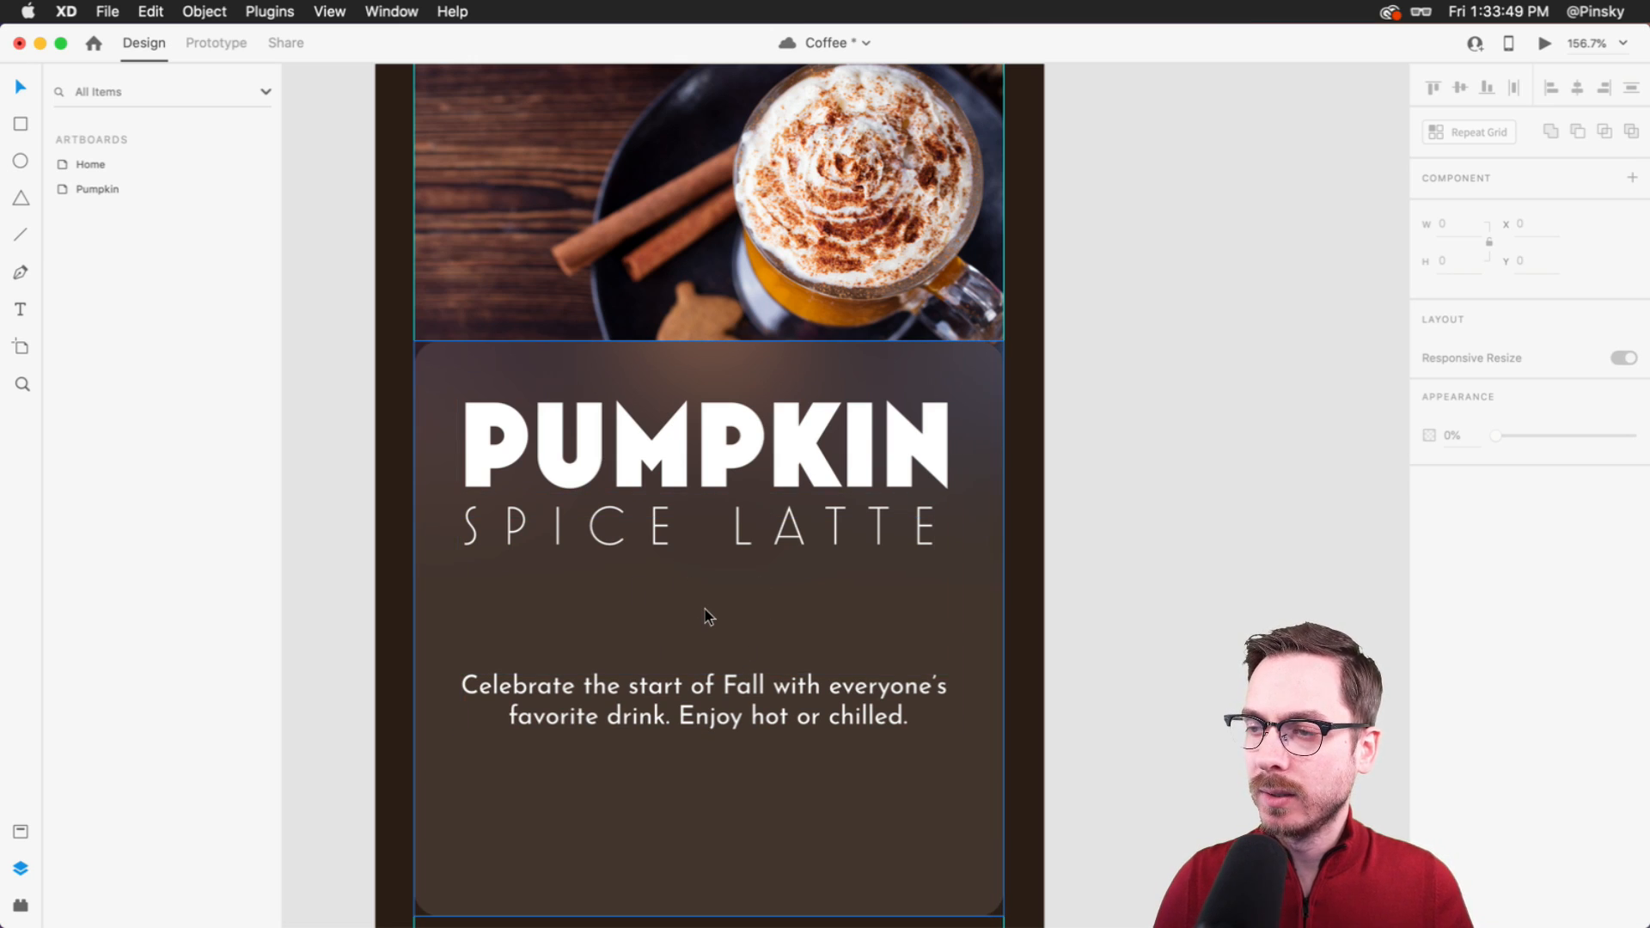
- Search the Icons 4 Design plugin for a pumpkin icon
left_click(21, 831)
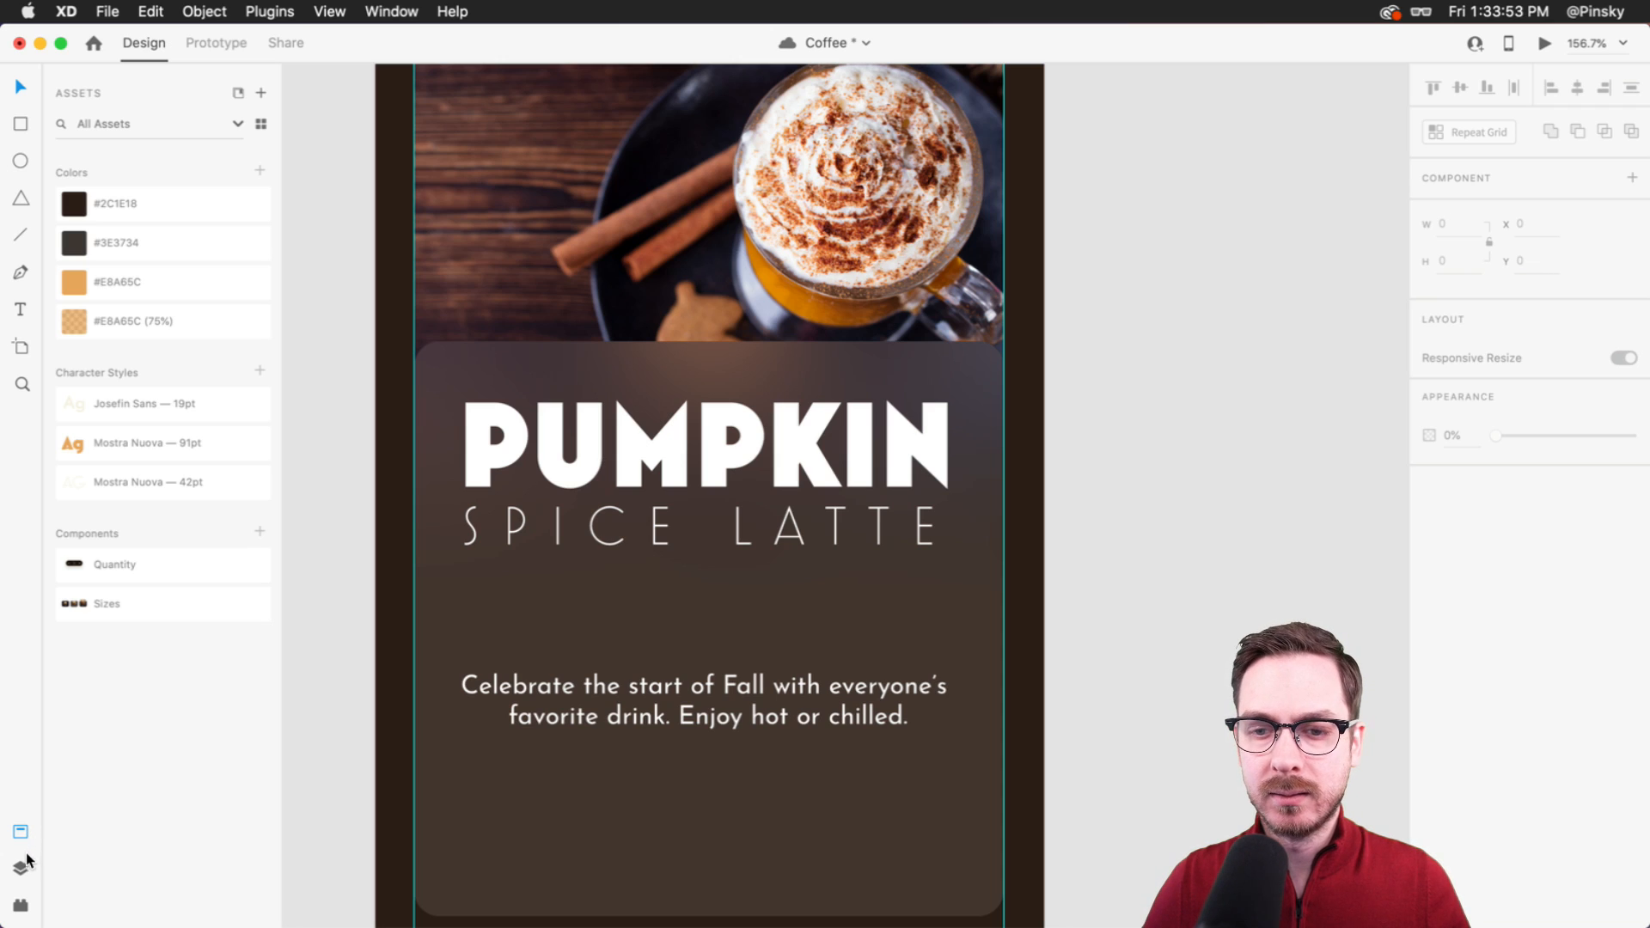
left_click(21, 907)
double_click(104, 193)
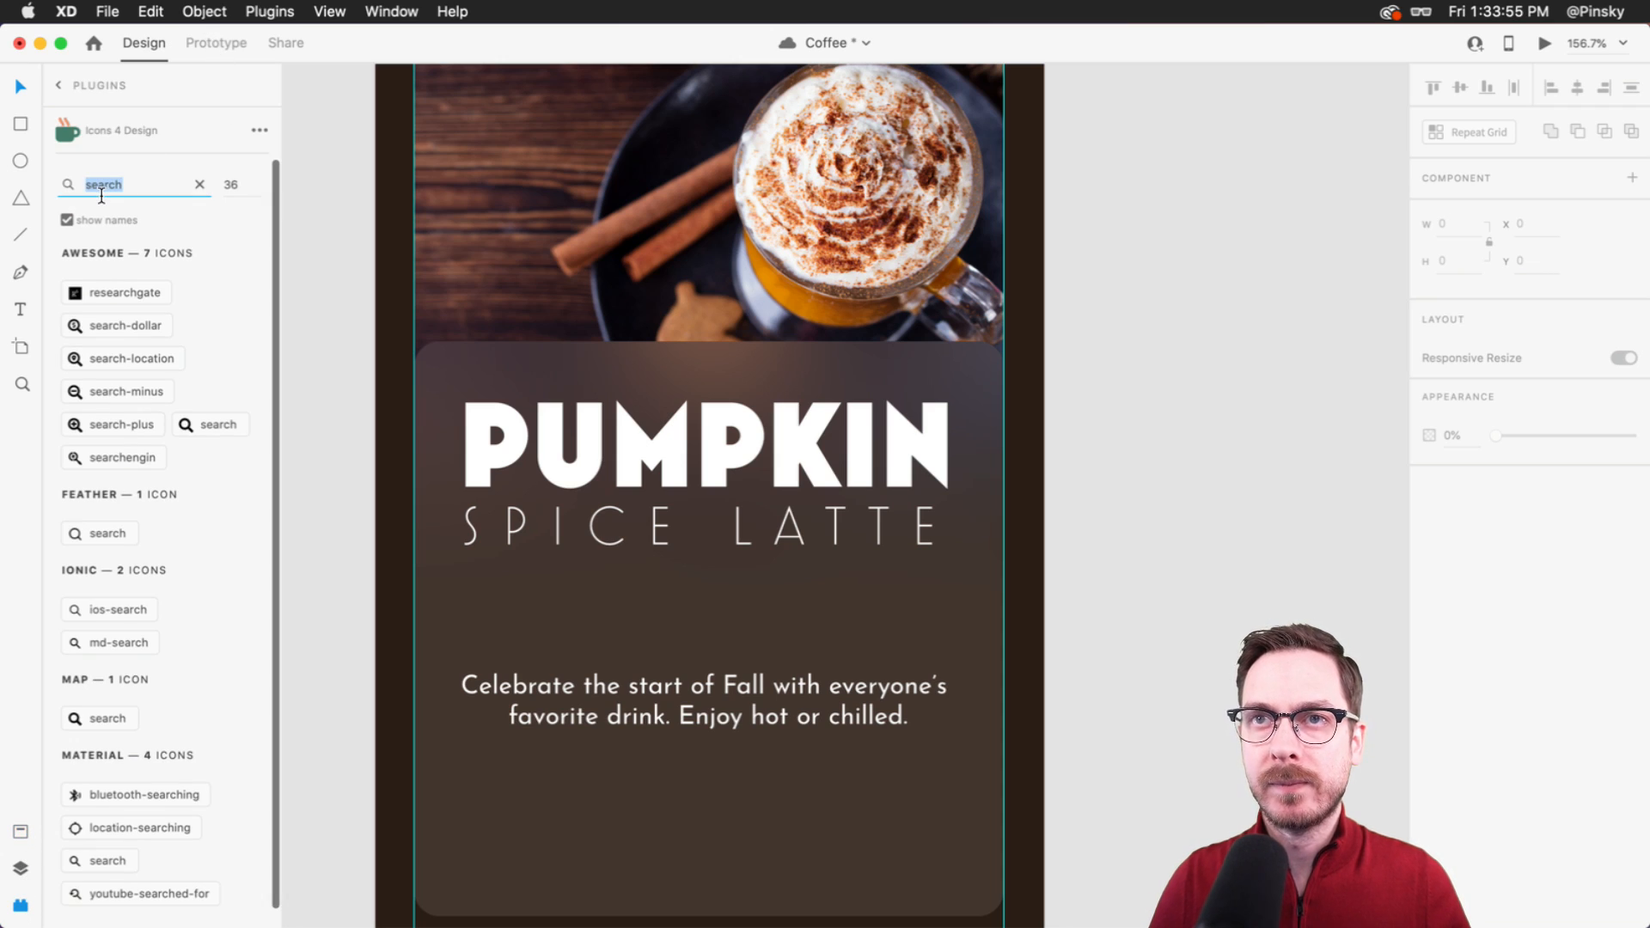
type("pumpkin")
key("Return")
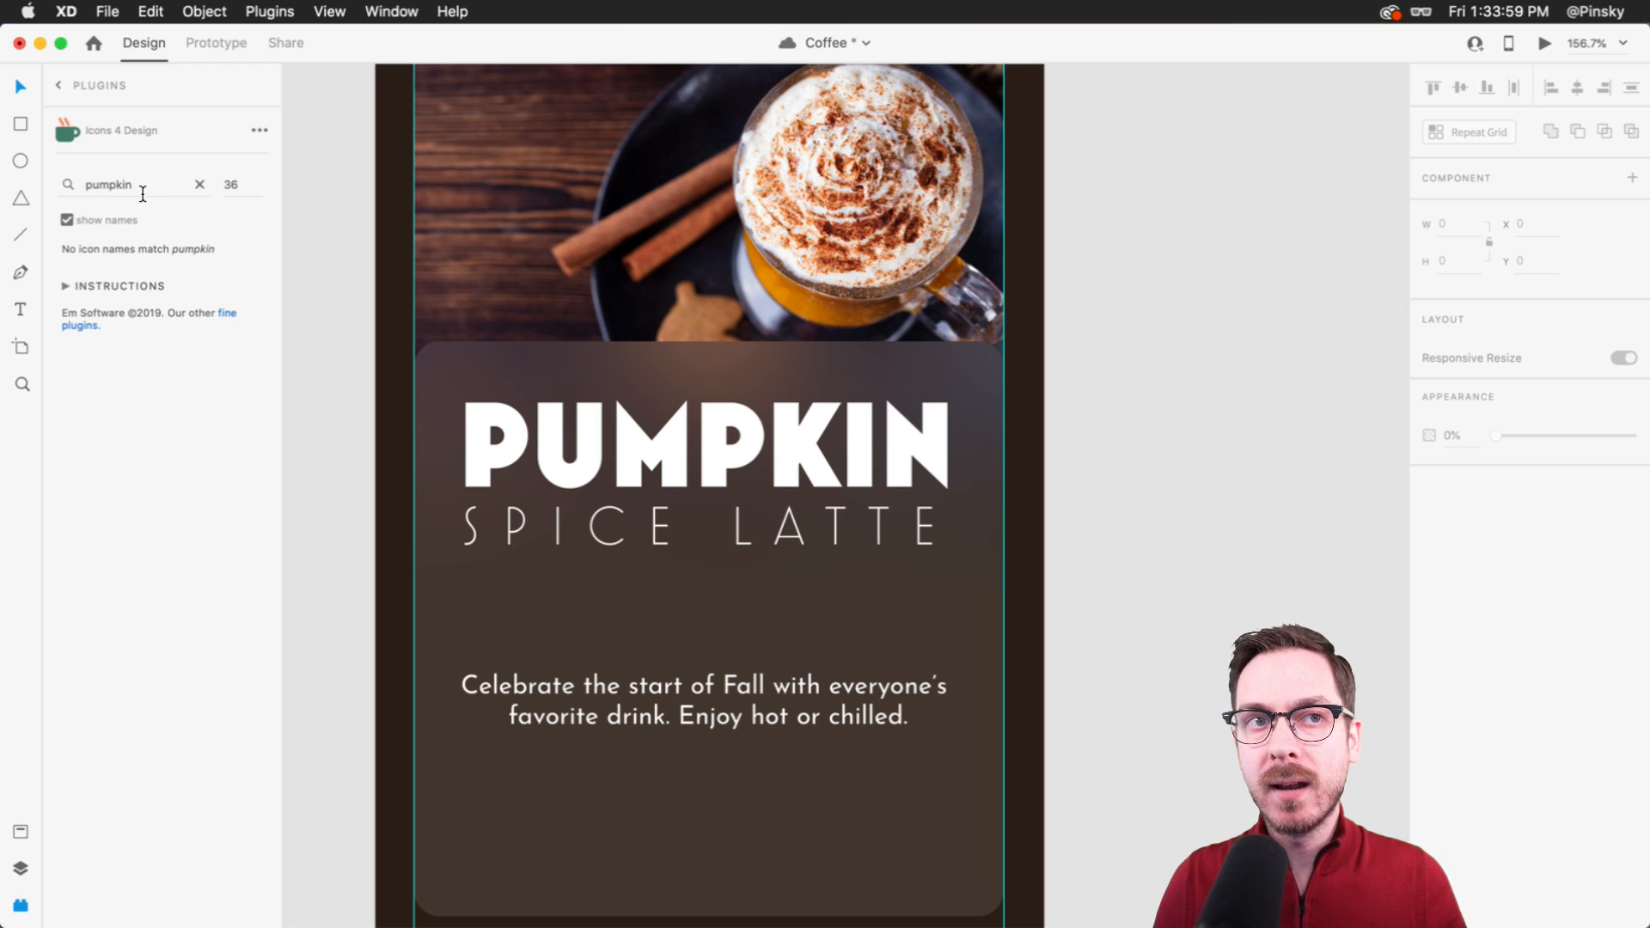
- Switch to Nucleo, search its icon library for "pumpkin" and place the pumpkin icon between the Spice Latte subtitle and the description
key("super+space")
type("nucleo")
key("Return")
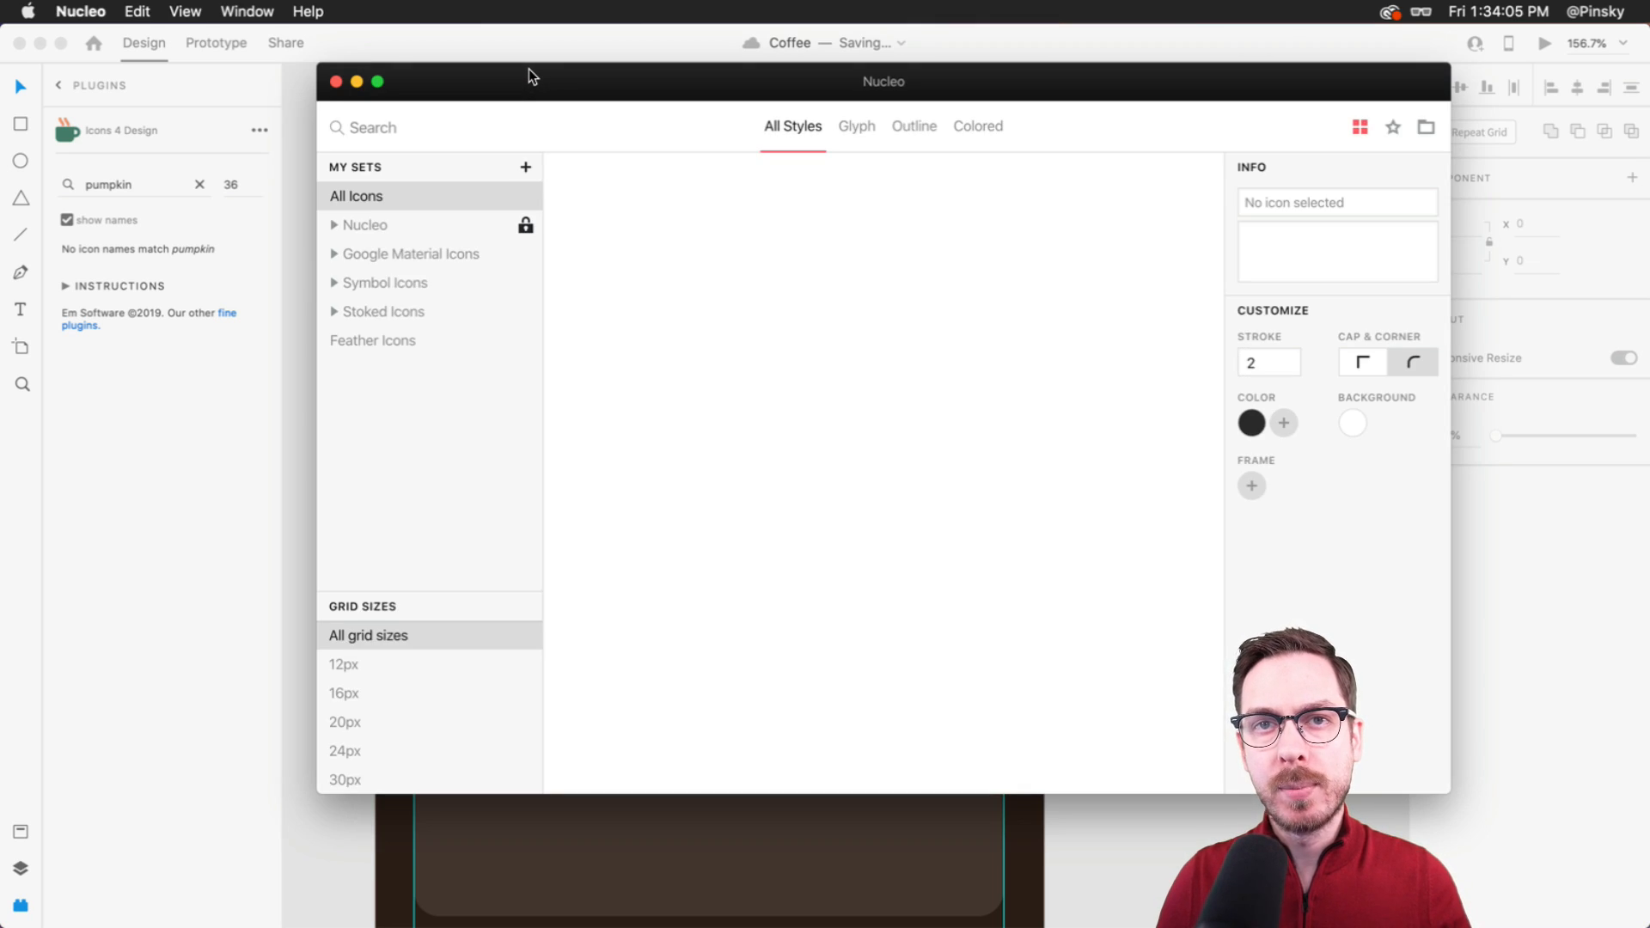
left_click_drag(528, 68, 484, 109)
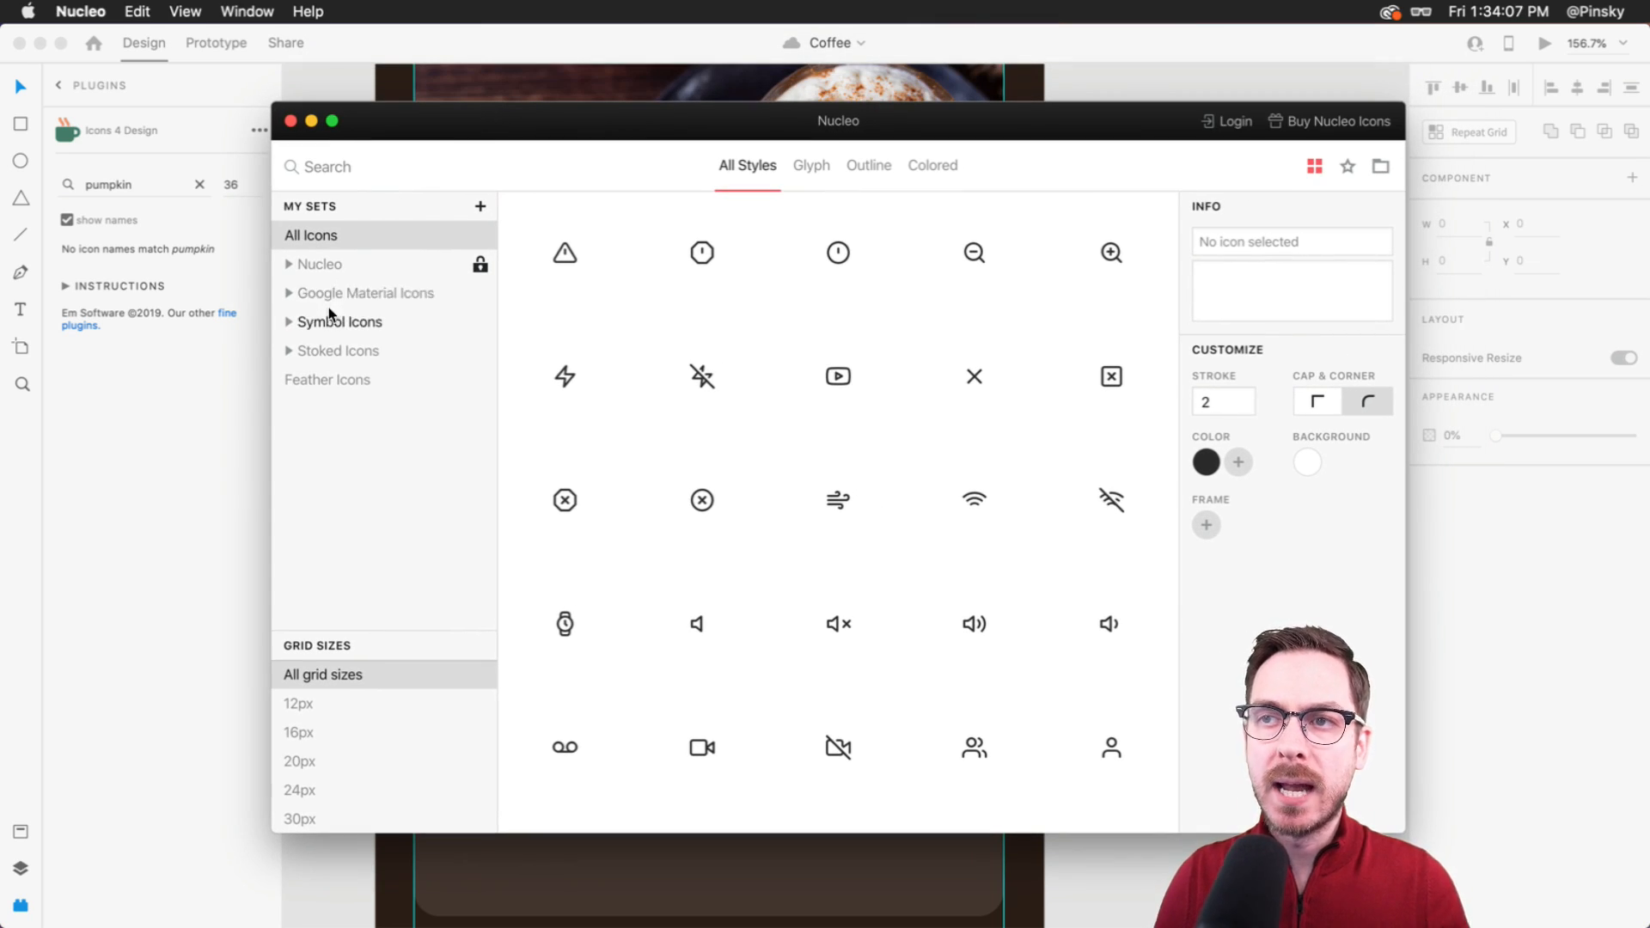
left_click(360, 168)
type("pumpkin")
left_click_drag(966, 378, 697, 610)
- Recolor the pumpkin icon to white and scale it down about its center to about 40.45 by 40.45
left_click(1462, 718)
left_click(1335, 675)
left_click_drag(1335, 675, 1212, 615)
left_click(1499, 515)
key("alt")
left_click_drag(722, 638, 696, 614)
- Copy the Add to Bag button from the Pumpkin artboard into the Home card and scale it to 312 by 72 at Y 656
scroll(696, 613, "down", 3)
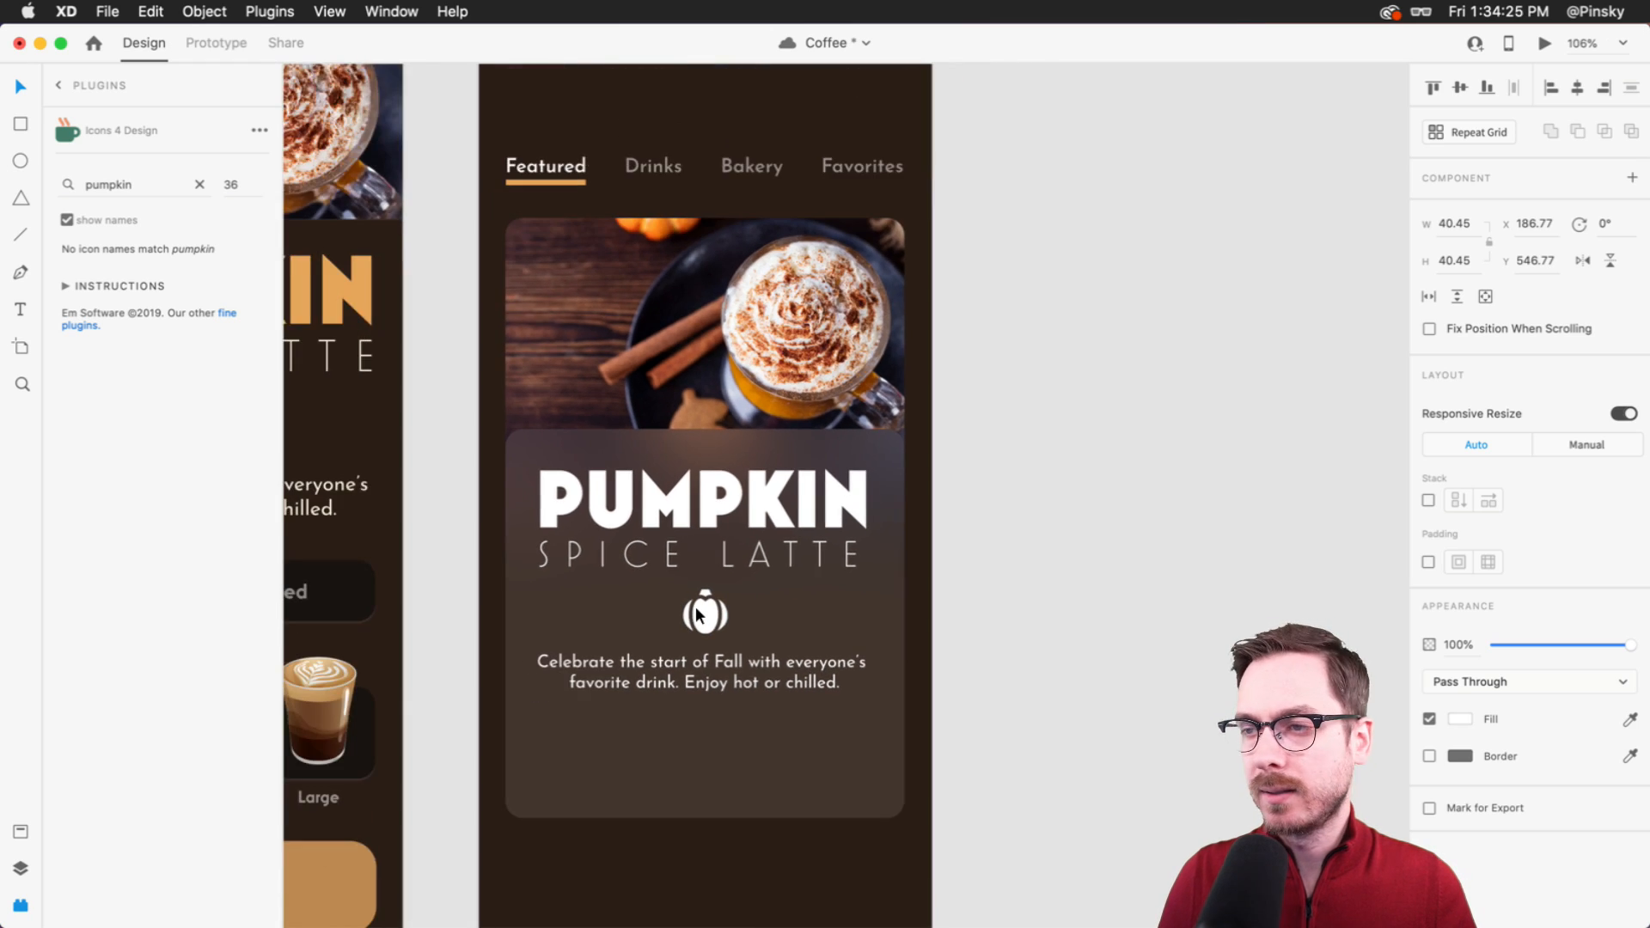
scroll(695, 606, "down", 3)
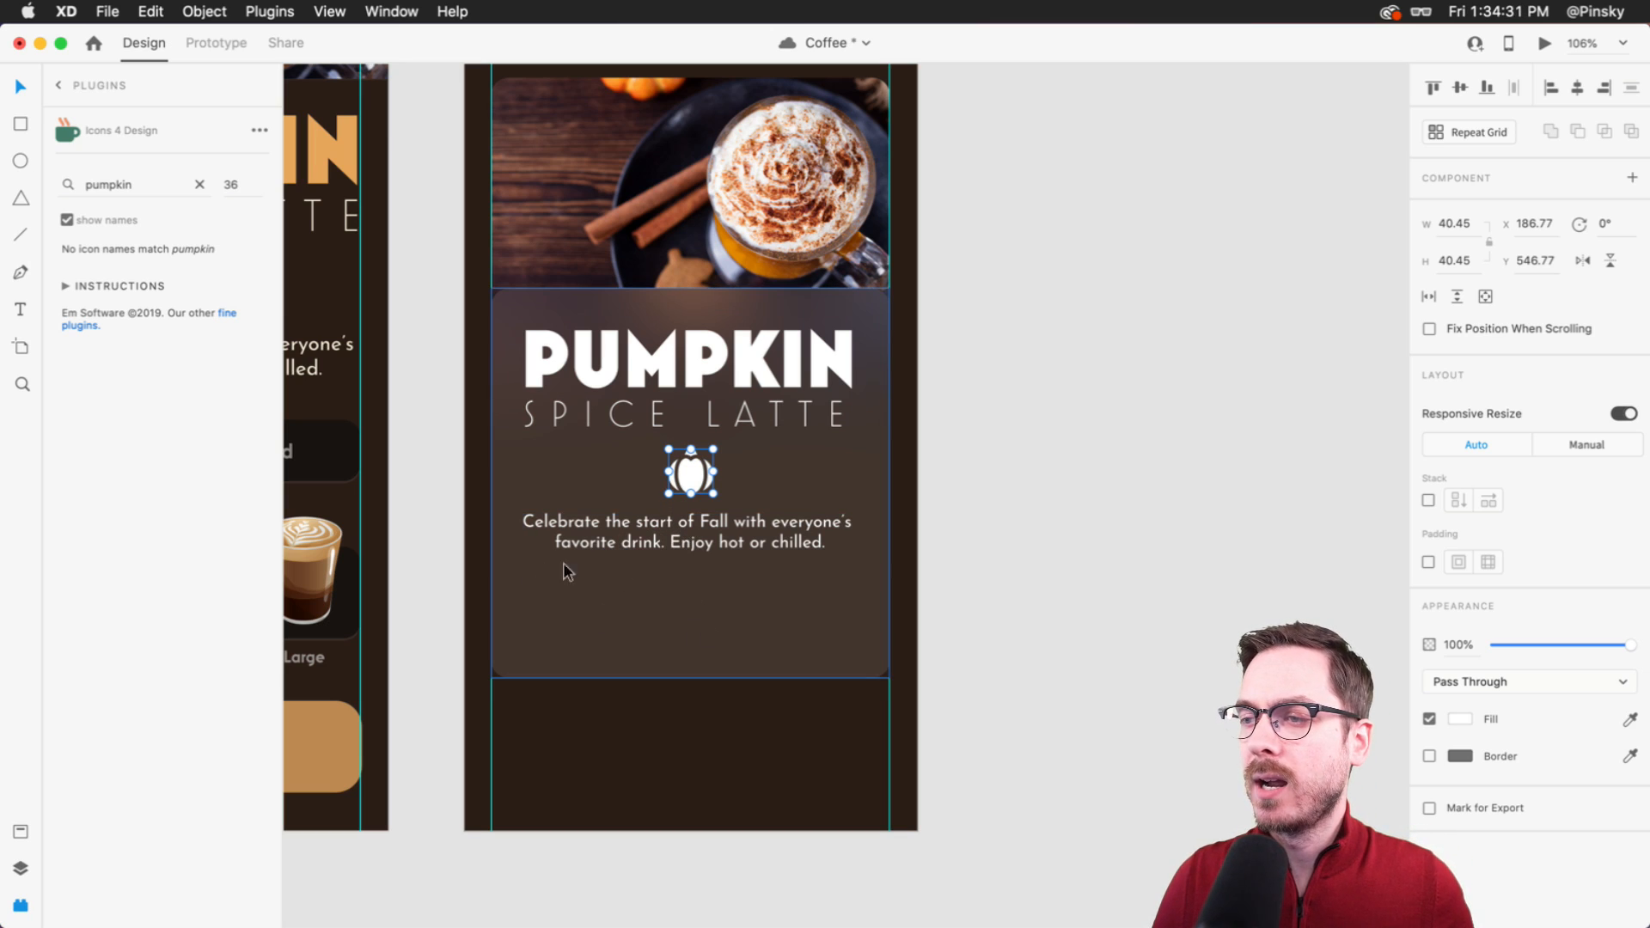
scroll(591, 612, "left", 5)
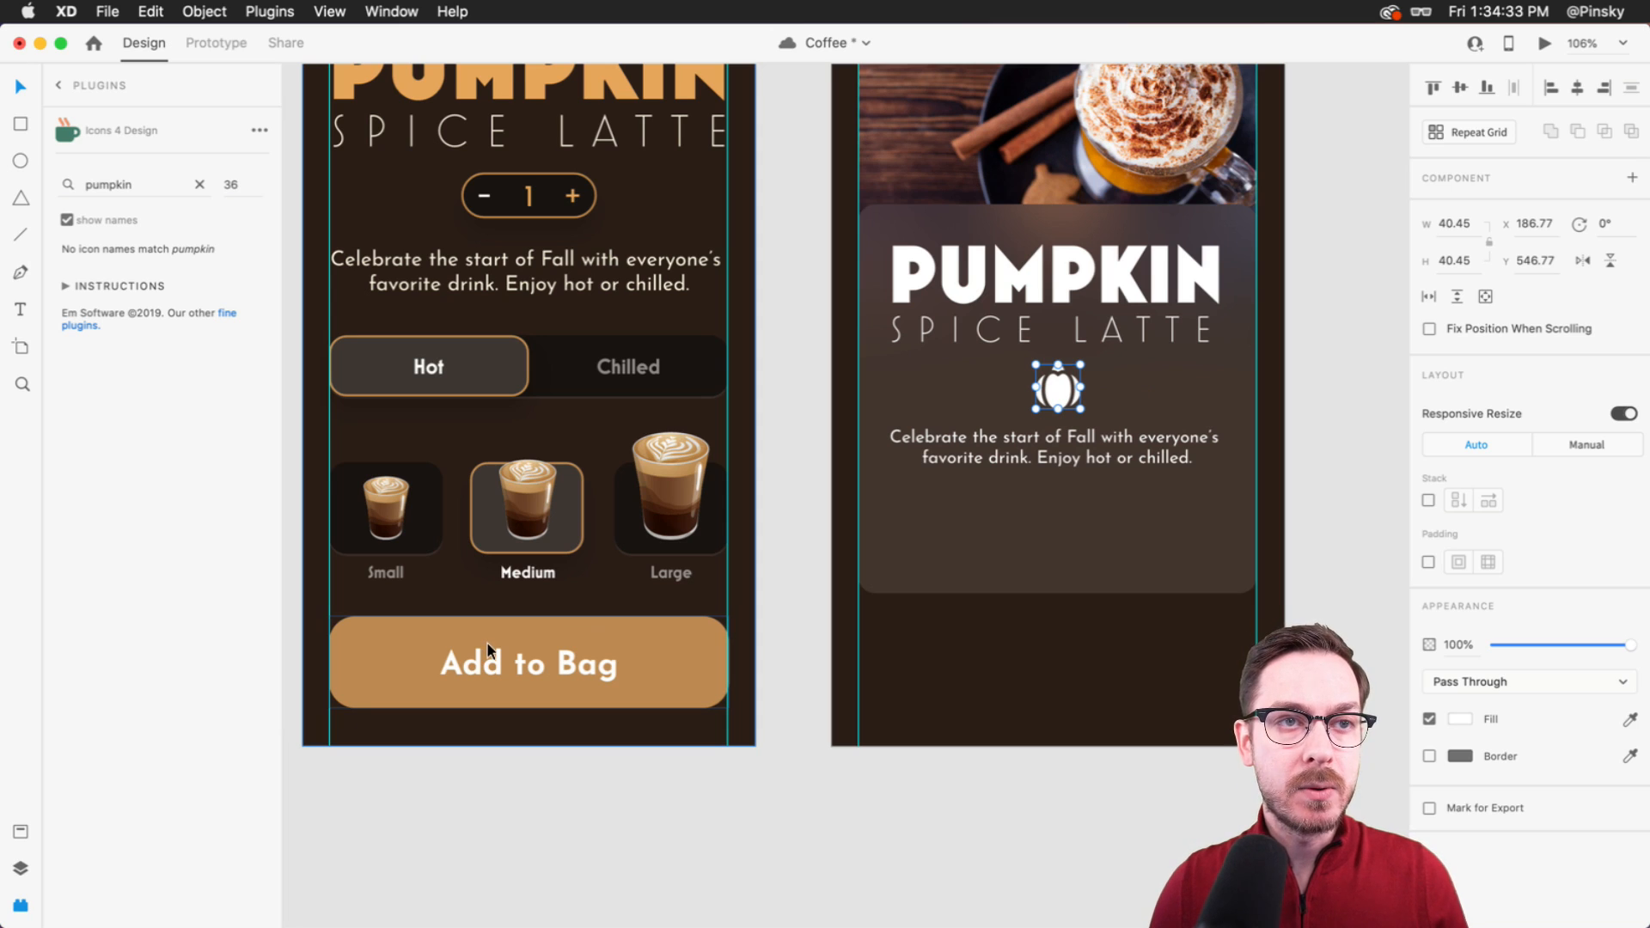
left_click(649, 619)
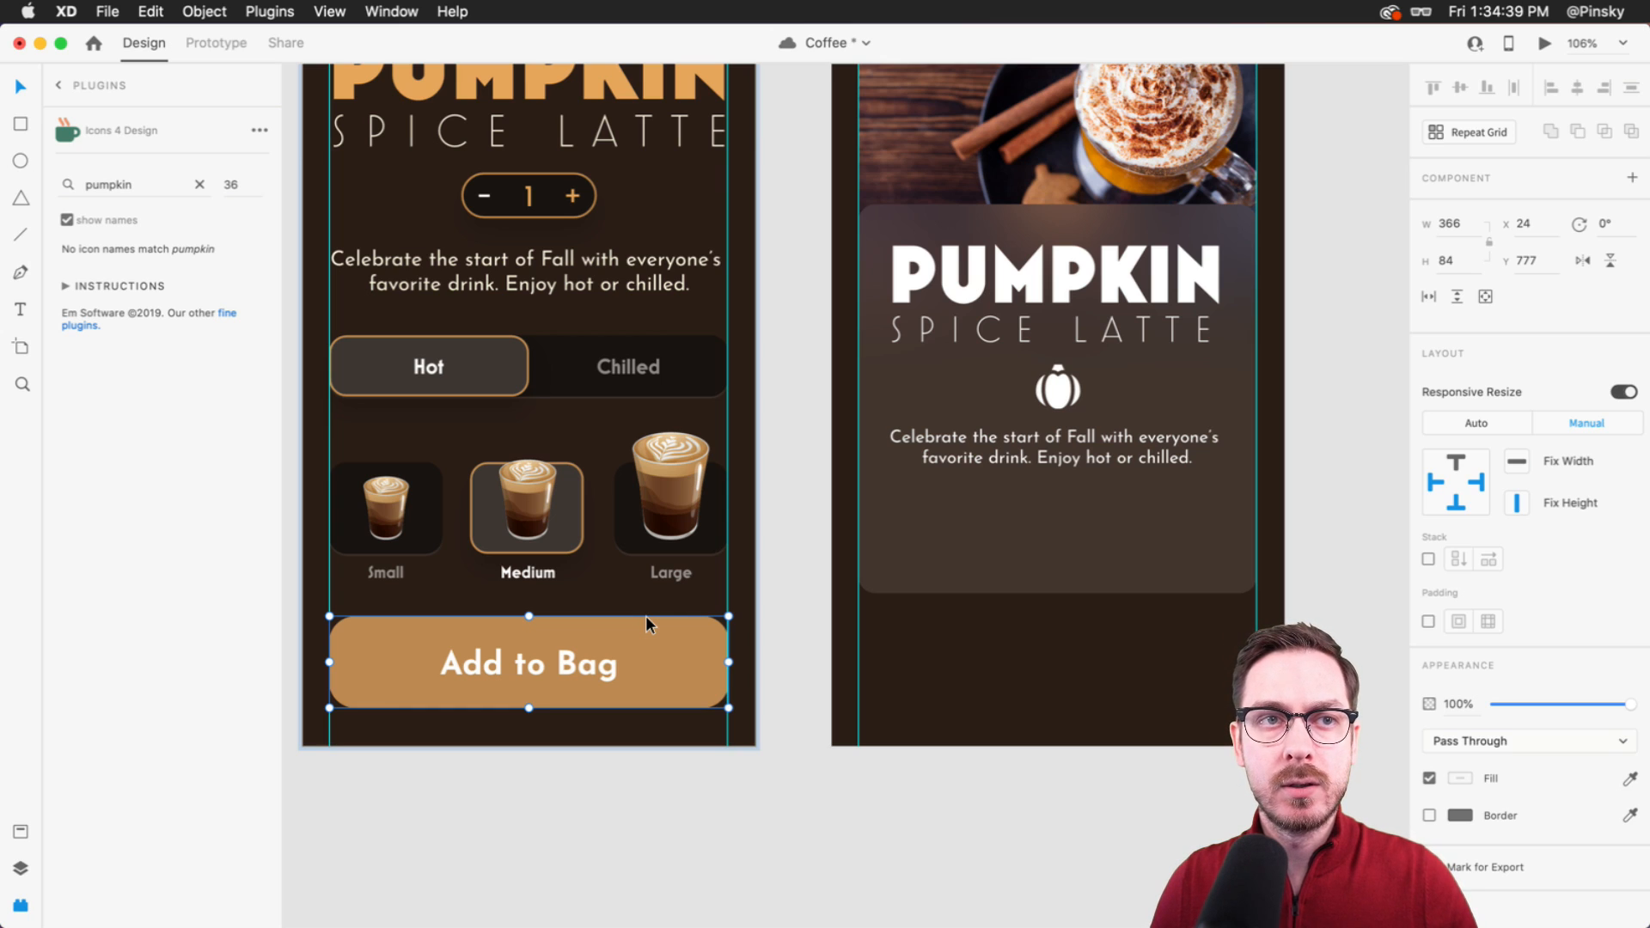
scroll(799, 611, "right", 5)
scroll(869, 542, "up", 3)
left_click(759, 558)
left_click(708, 771)
left_click_drag(708, 771, 705, 616)
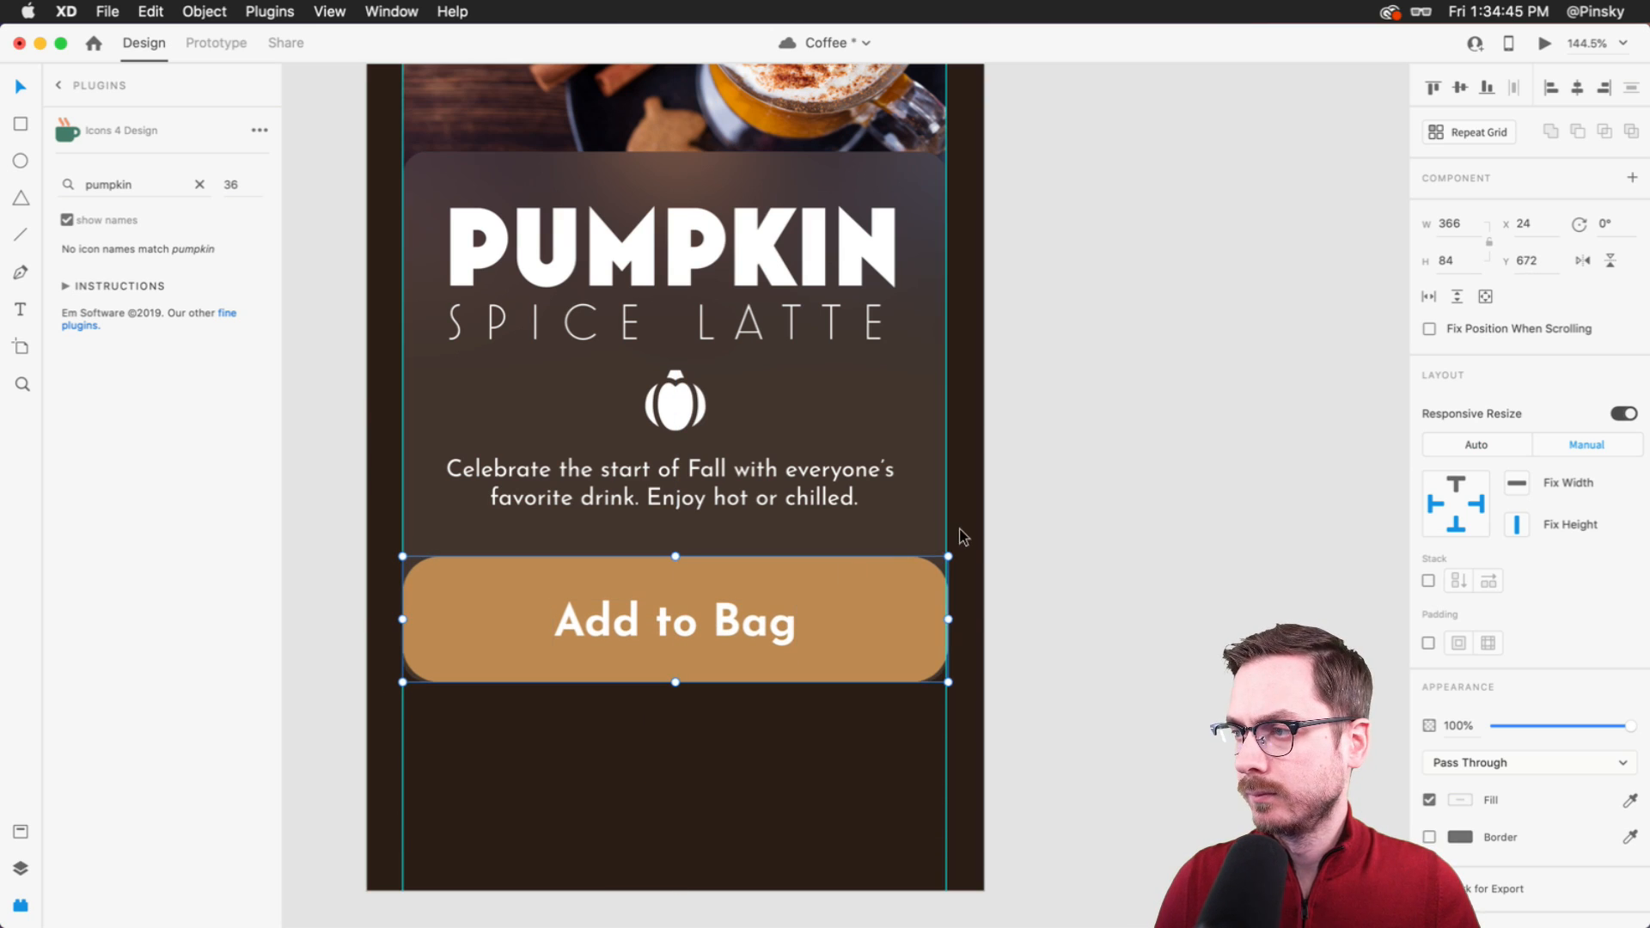
left_click_drag(942, 554, 859, 558)
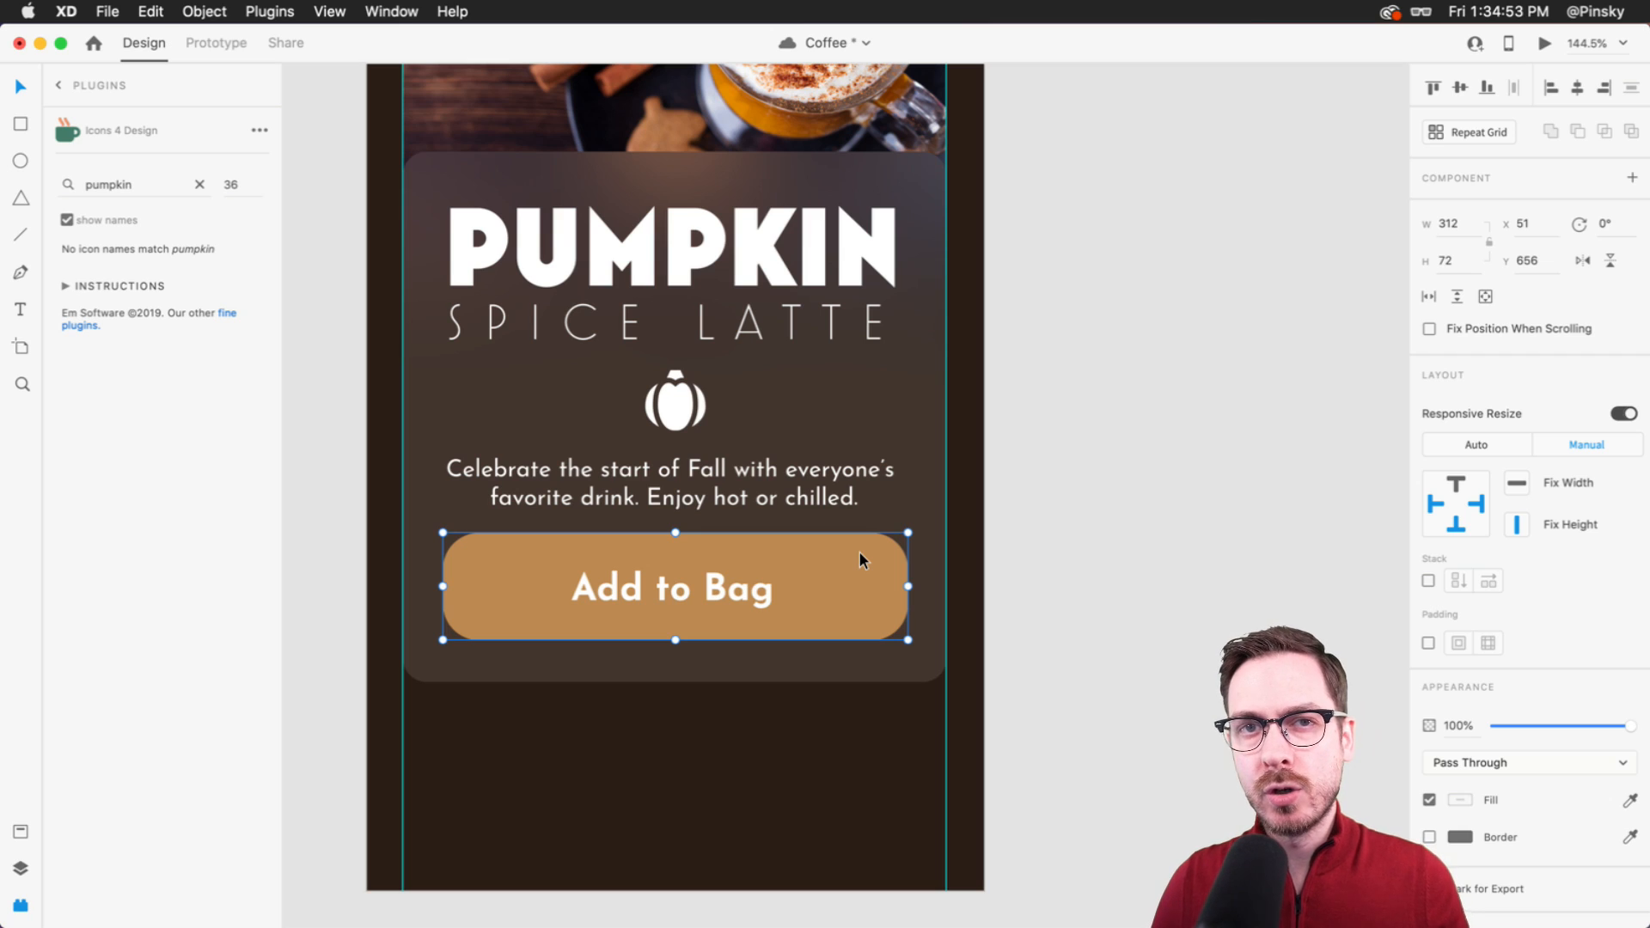
- Set the corner radius of the card's Add to Bag button rectangle to 16, checking the button in the preview
double_click(521, 552)
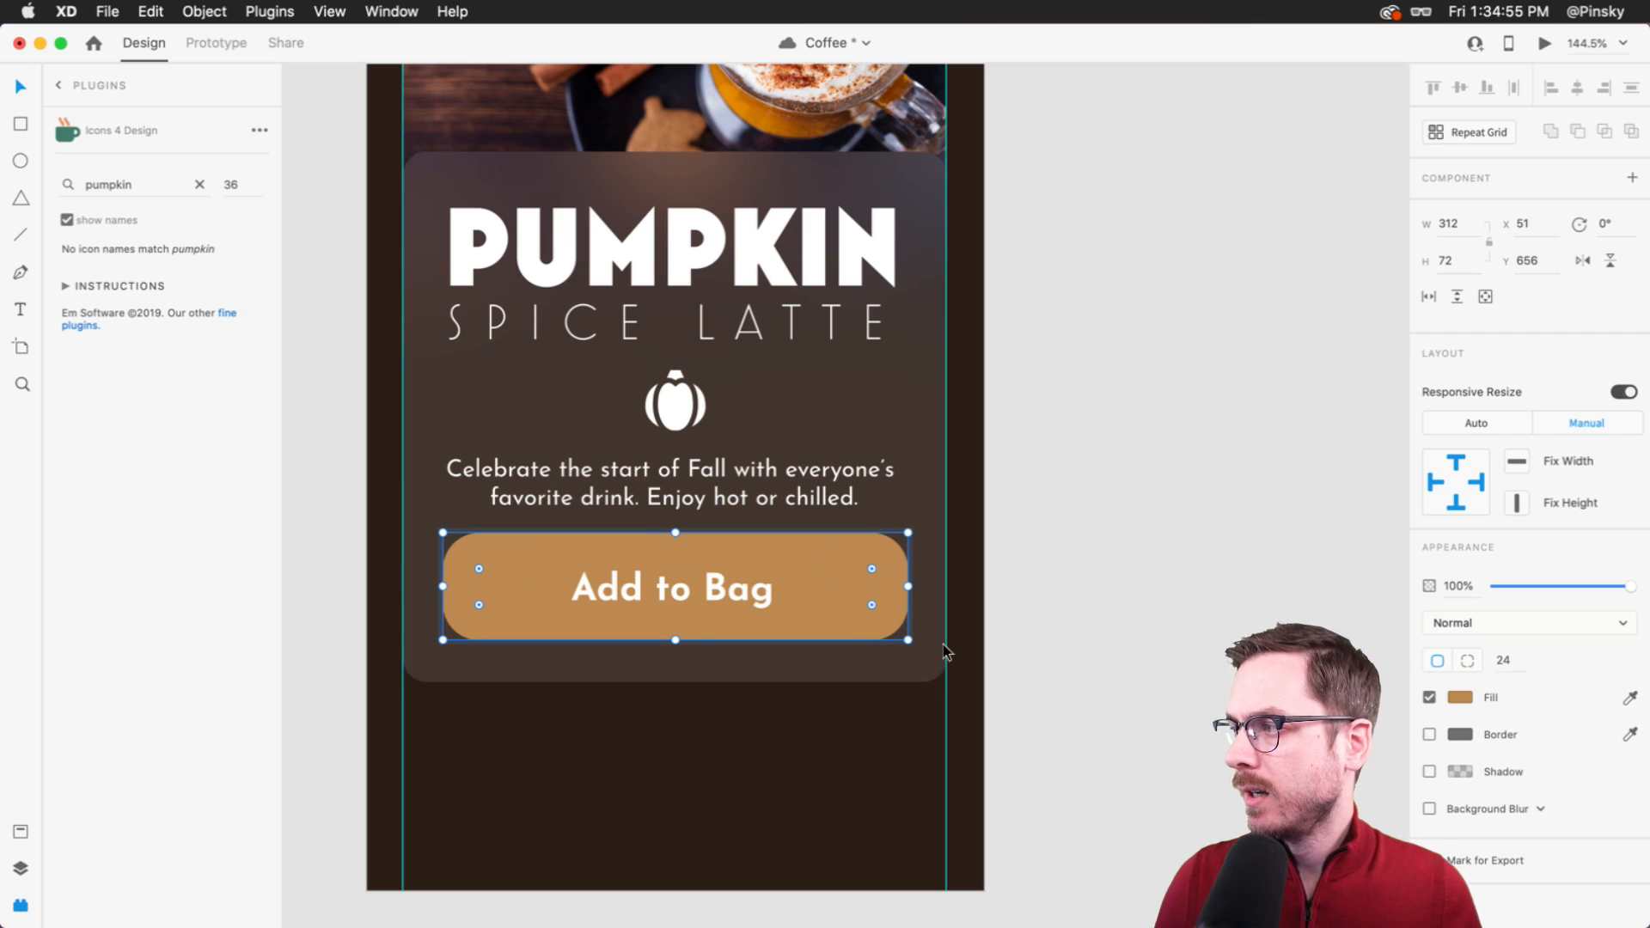
left_click_drag(480, 568, 458, 545)
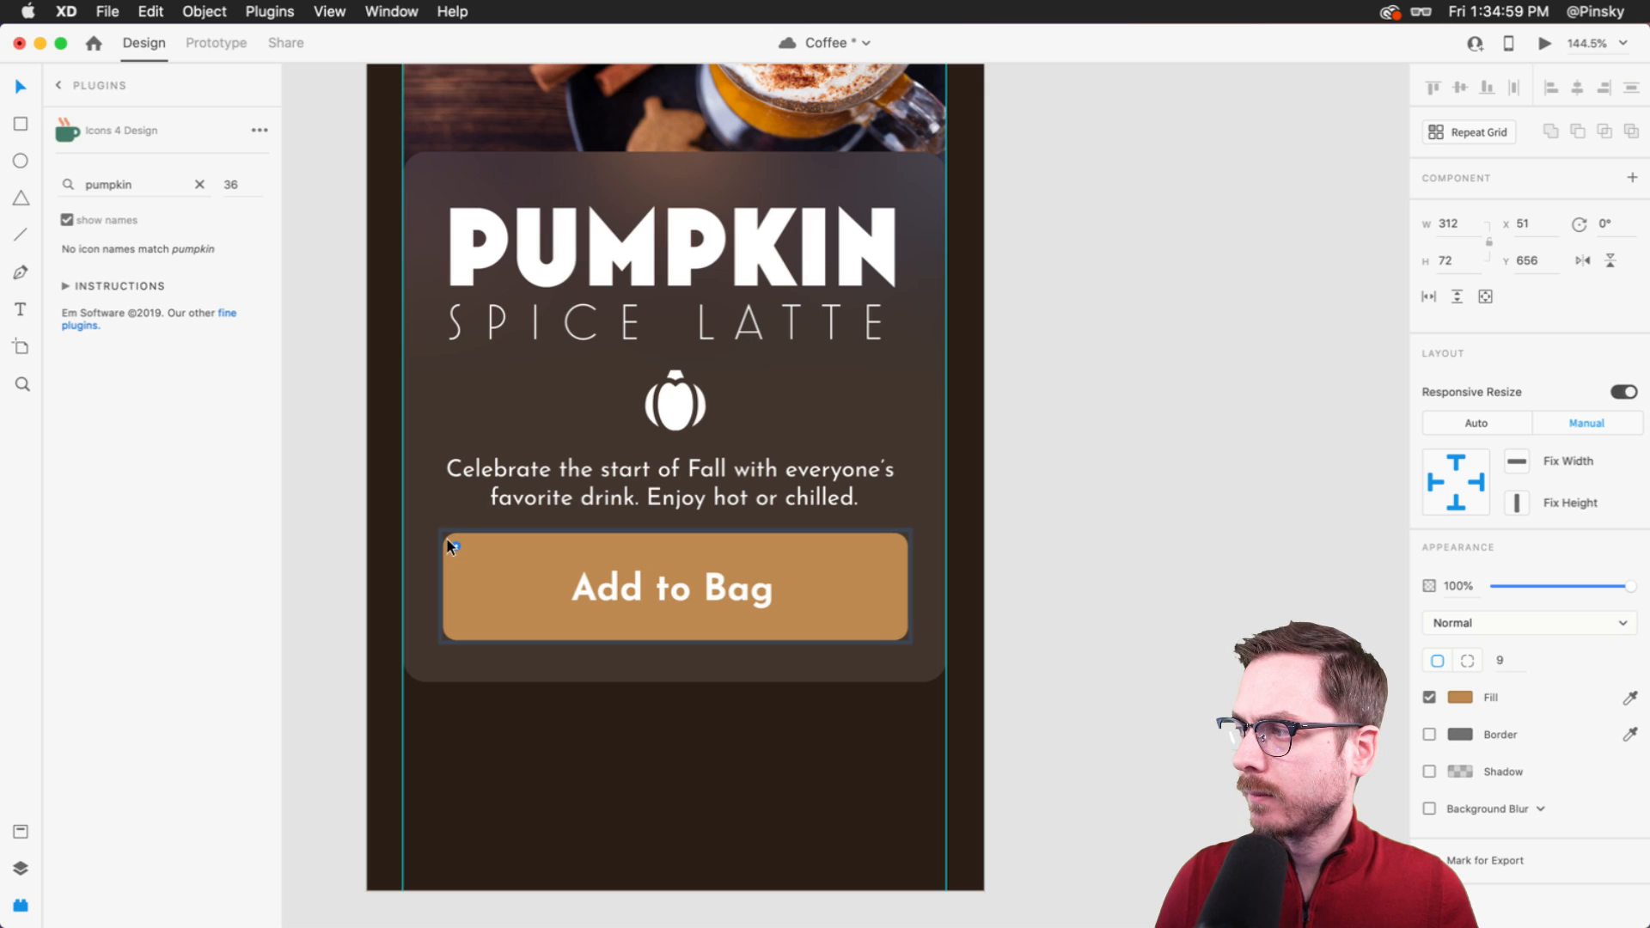
left_click_drag(430, 539, 432, 539)
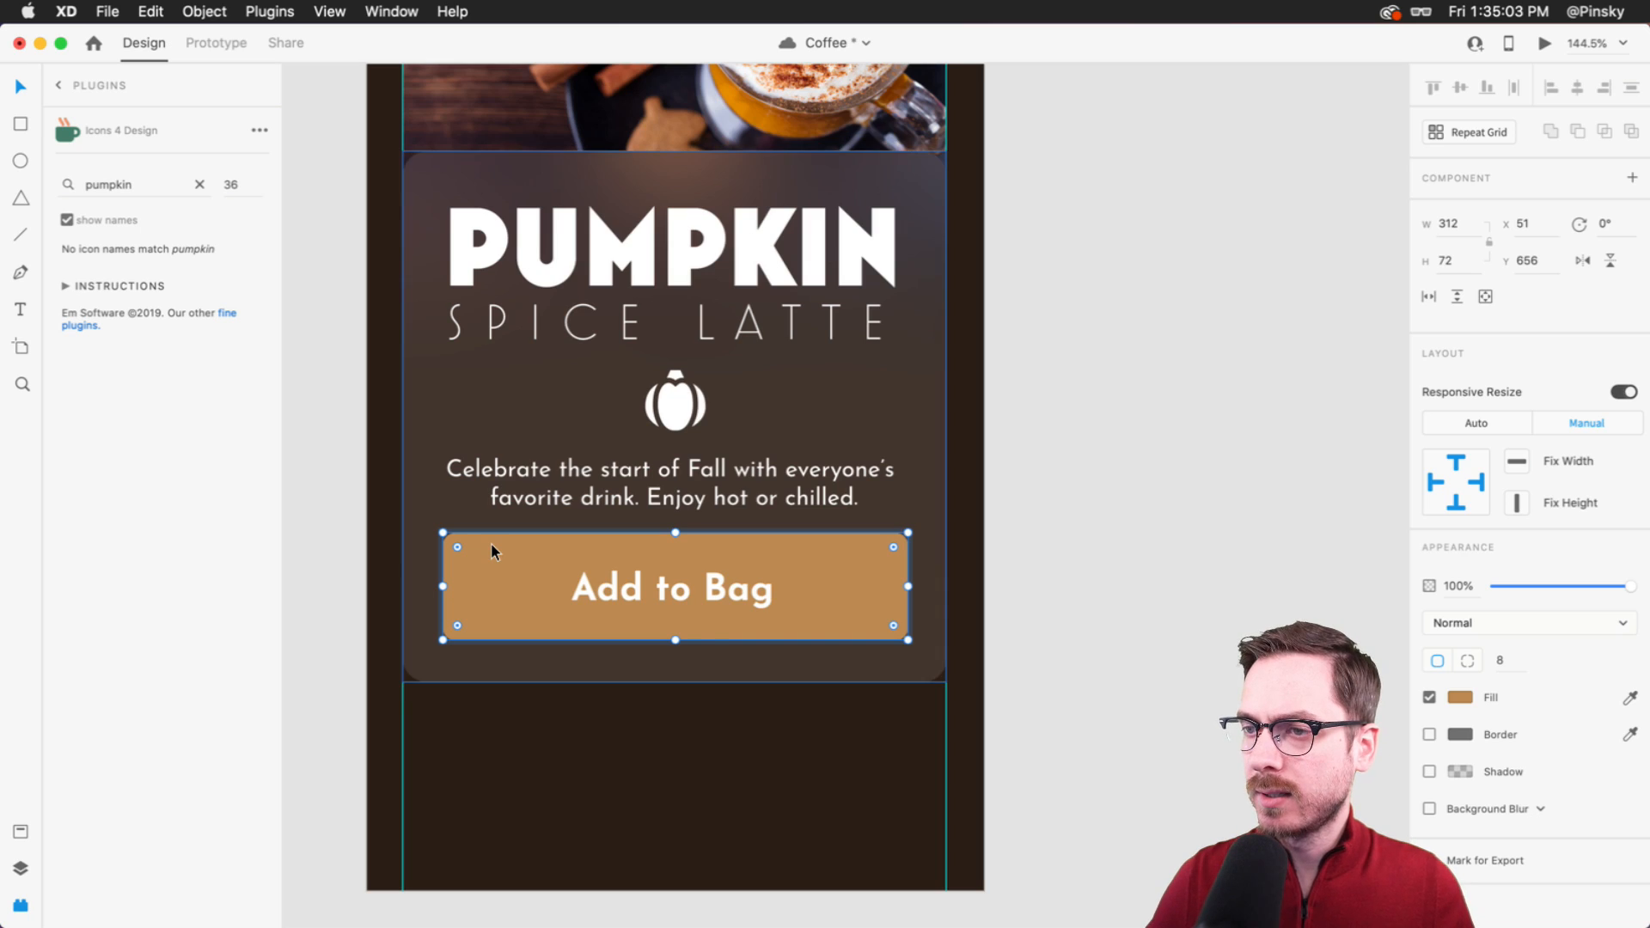
key("super+Return")
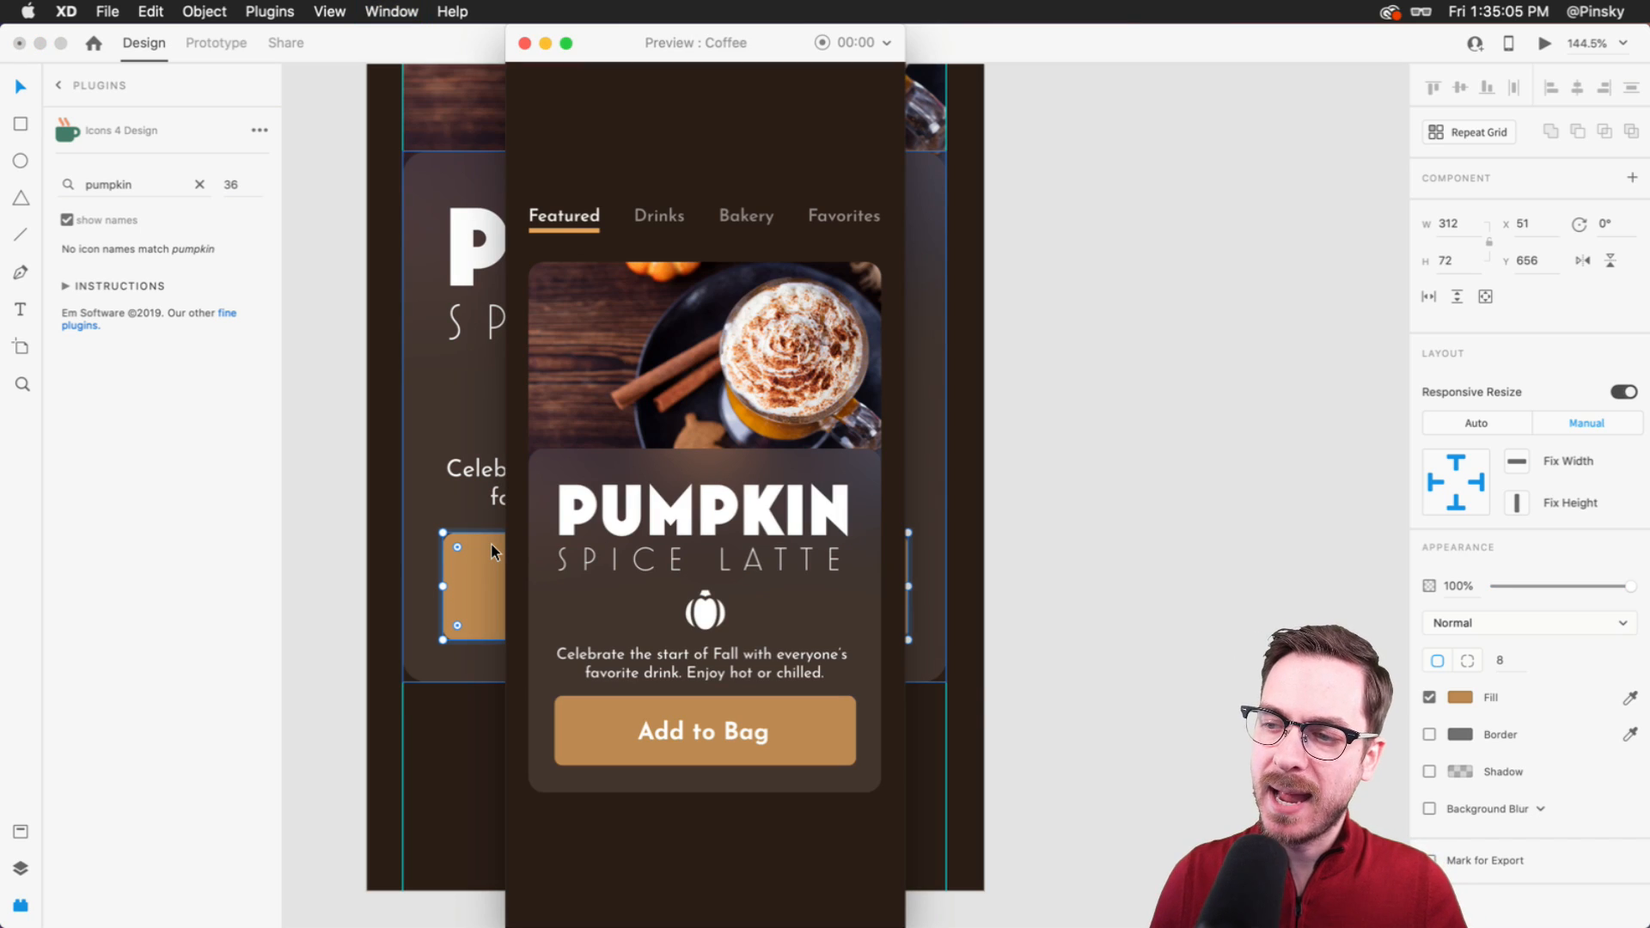
left_click(497, 544)
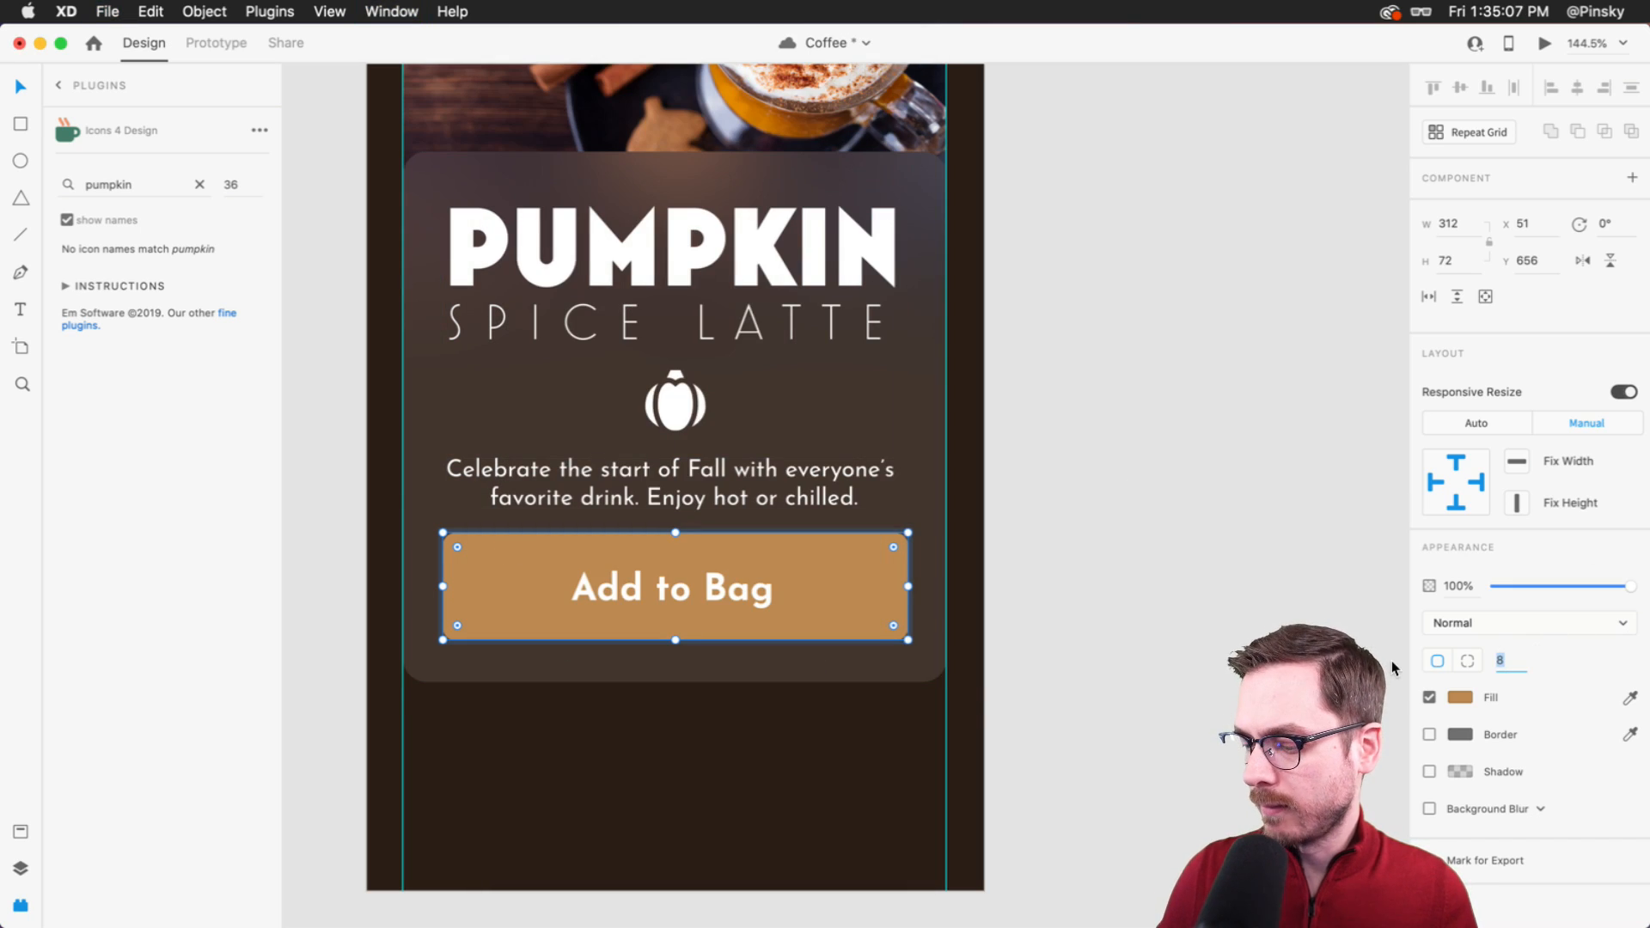
key("Return")
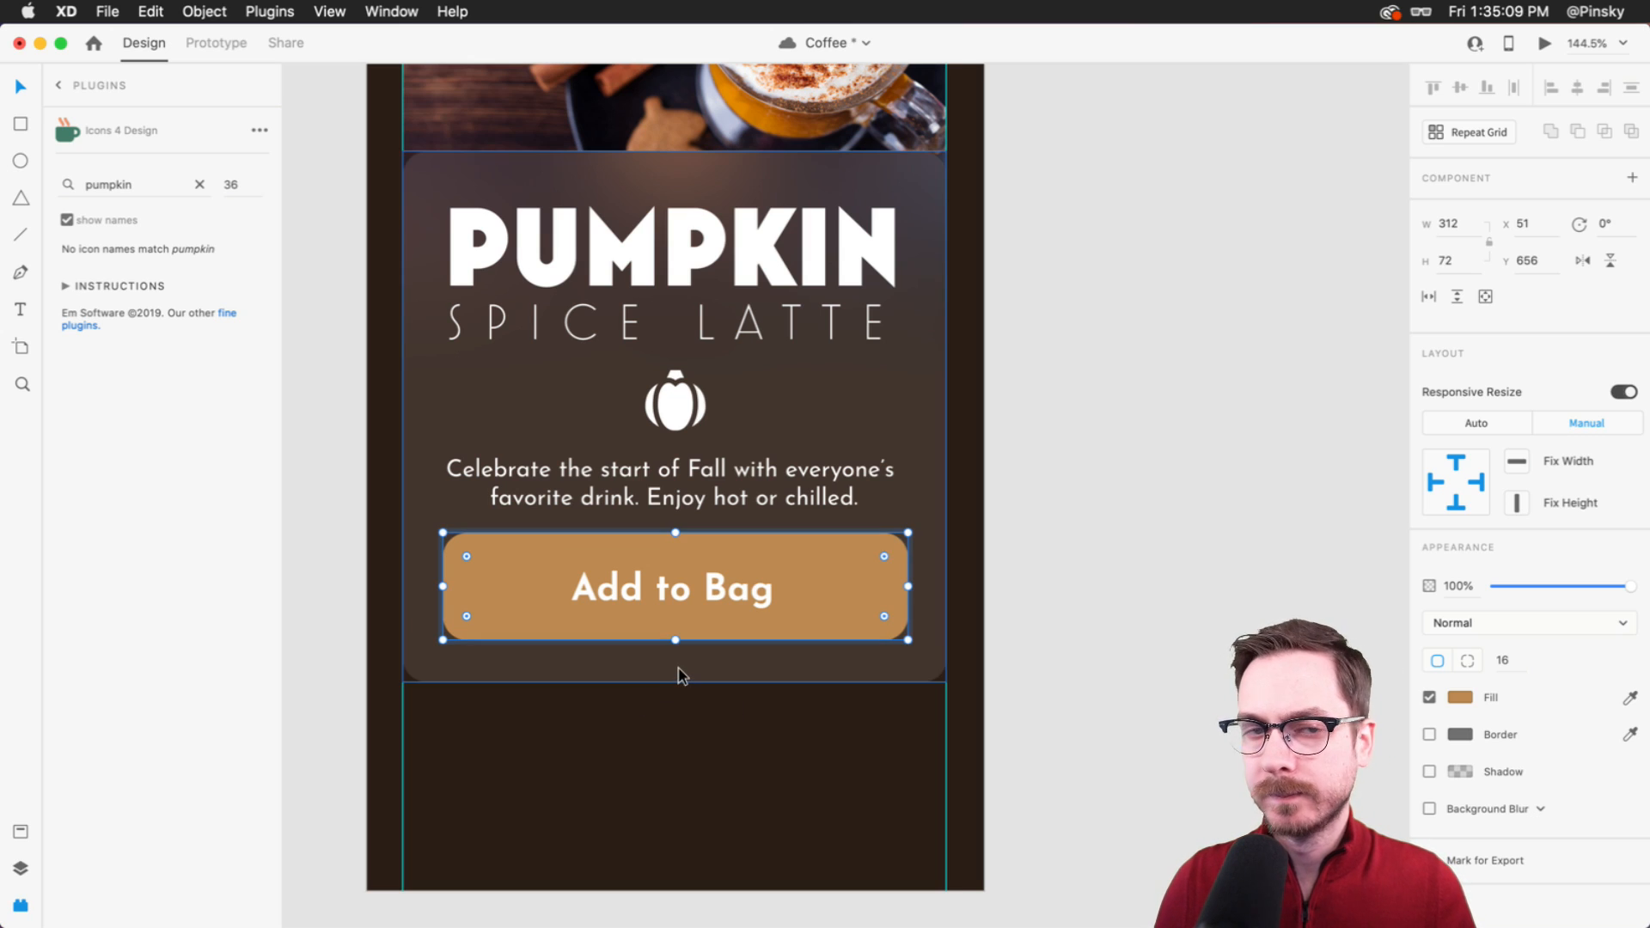
key("Escape")
- Extend the card's blurred rectangle downward to a height of 372 and move the Add to Bag button to Y 667
scroll(796, 584, "down", 5)
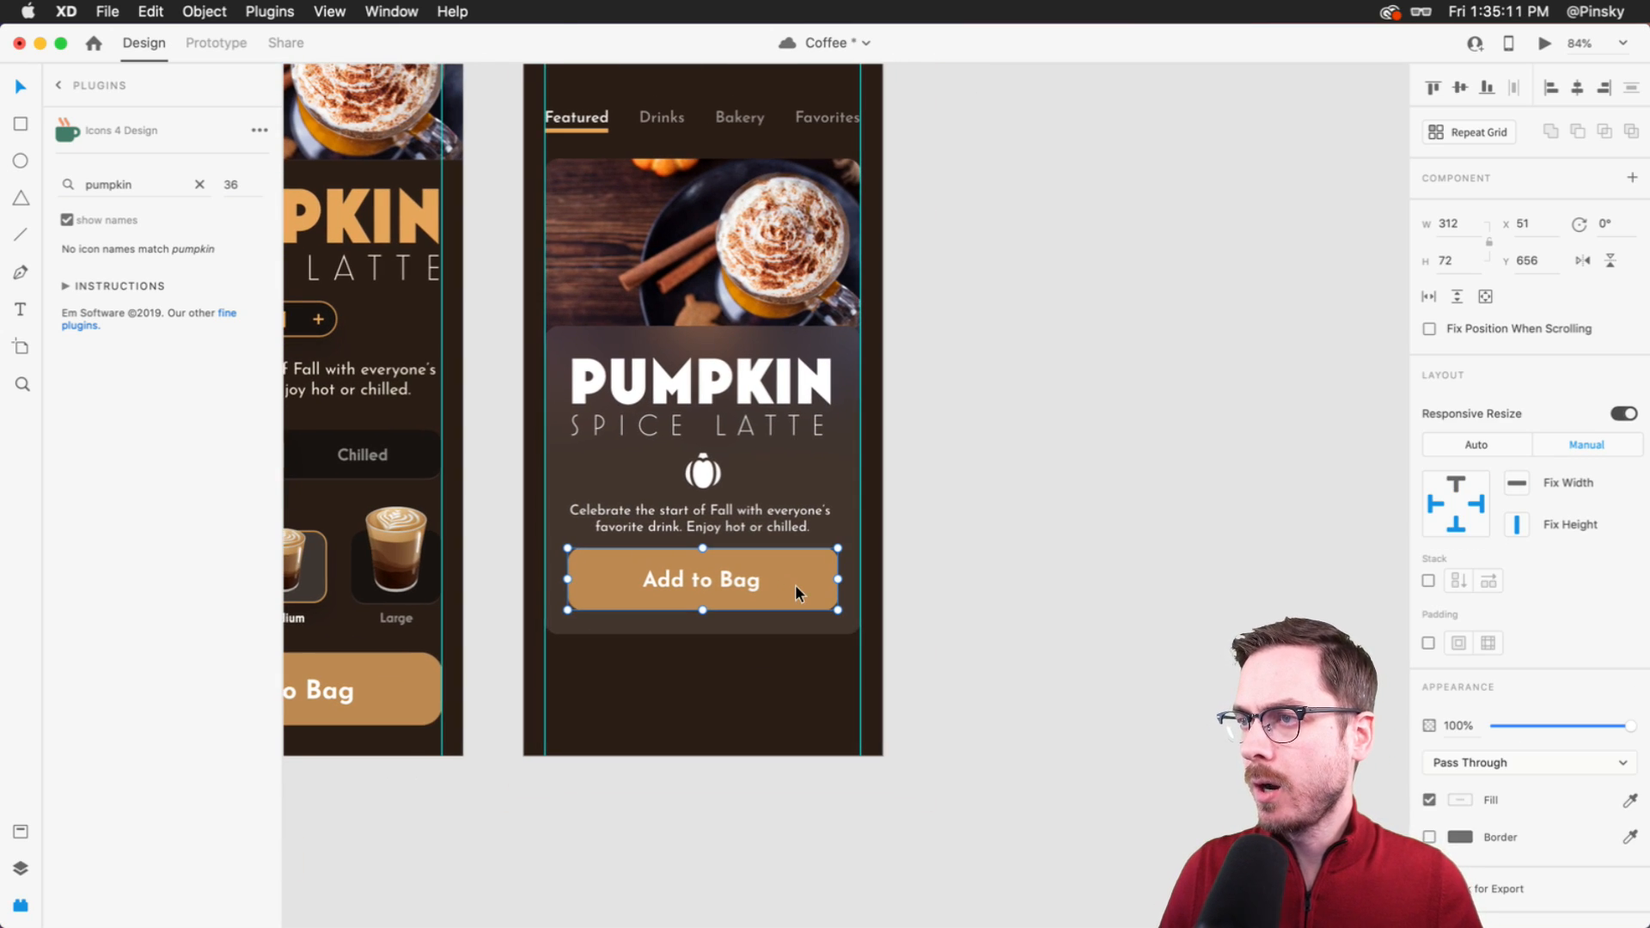
left_click(1022, 566)
scroll(805, 478, "up", 2)
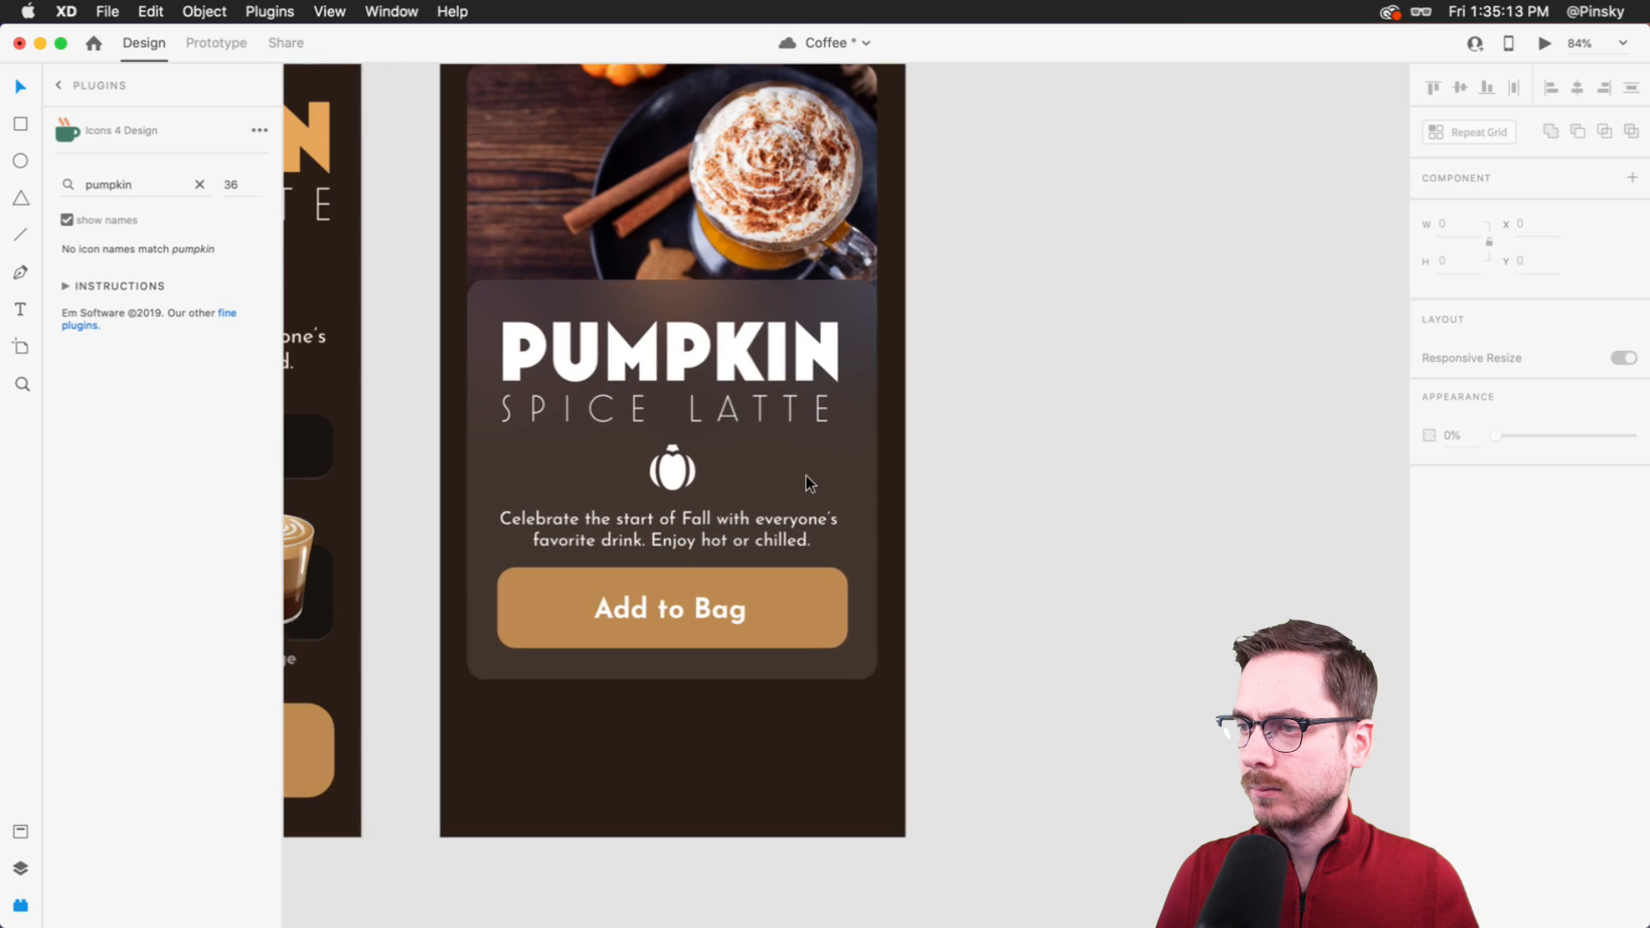
left_click(671, 672)
left_click_drag(675, 690, 673, 699)
left_click_drag(680, 591, 678, 604)
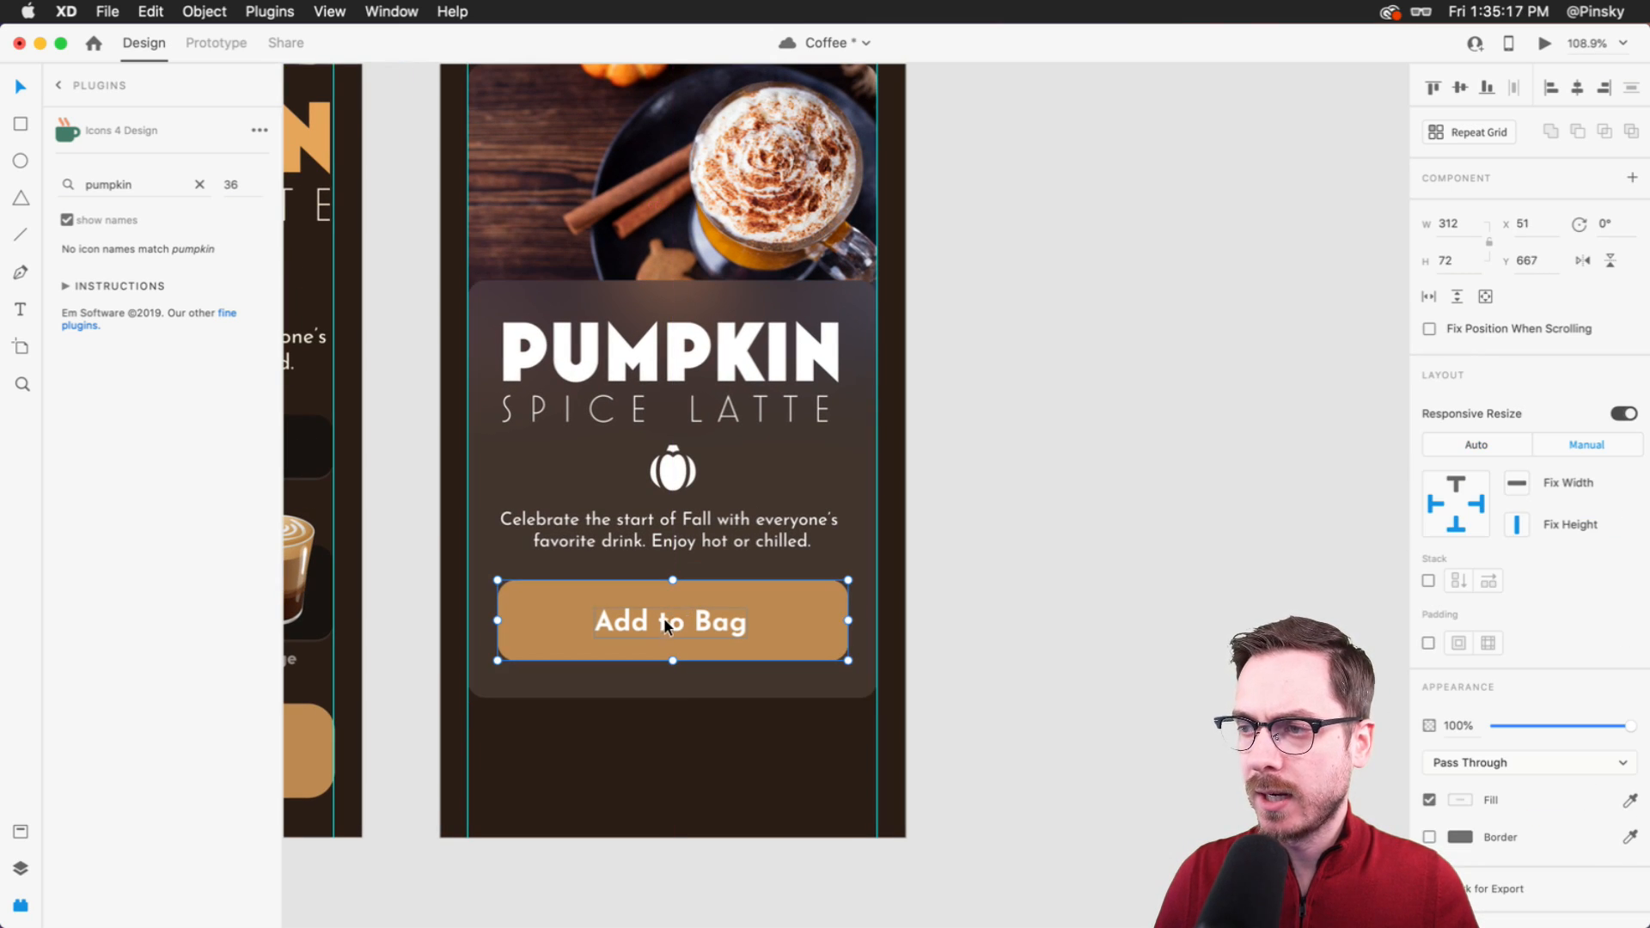
- Change the card button's label to "Enjoy Now"
double_click(663, 619)
double_click(662, 619)
type("Enjoy Now")
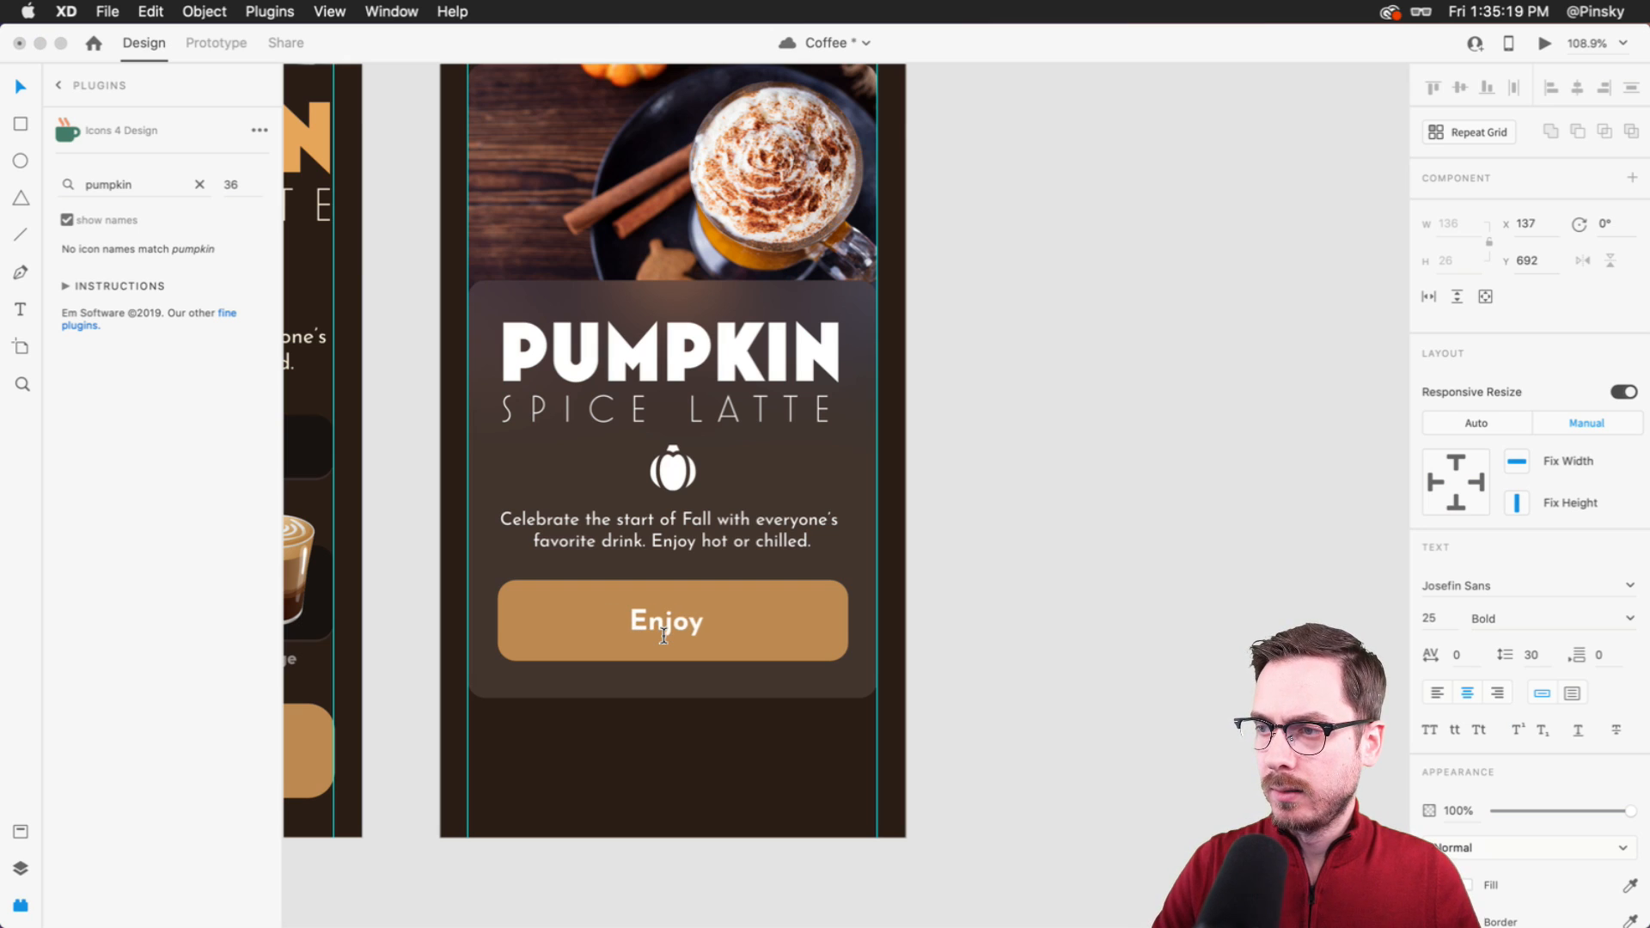
key("Escape")
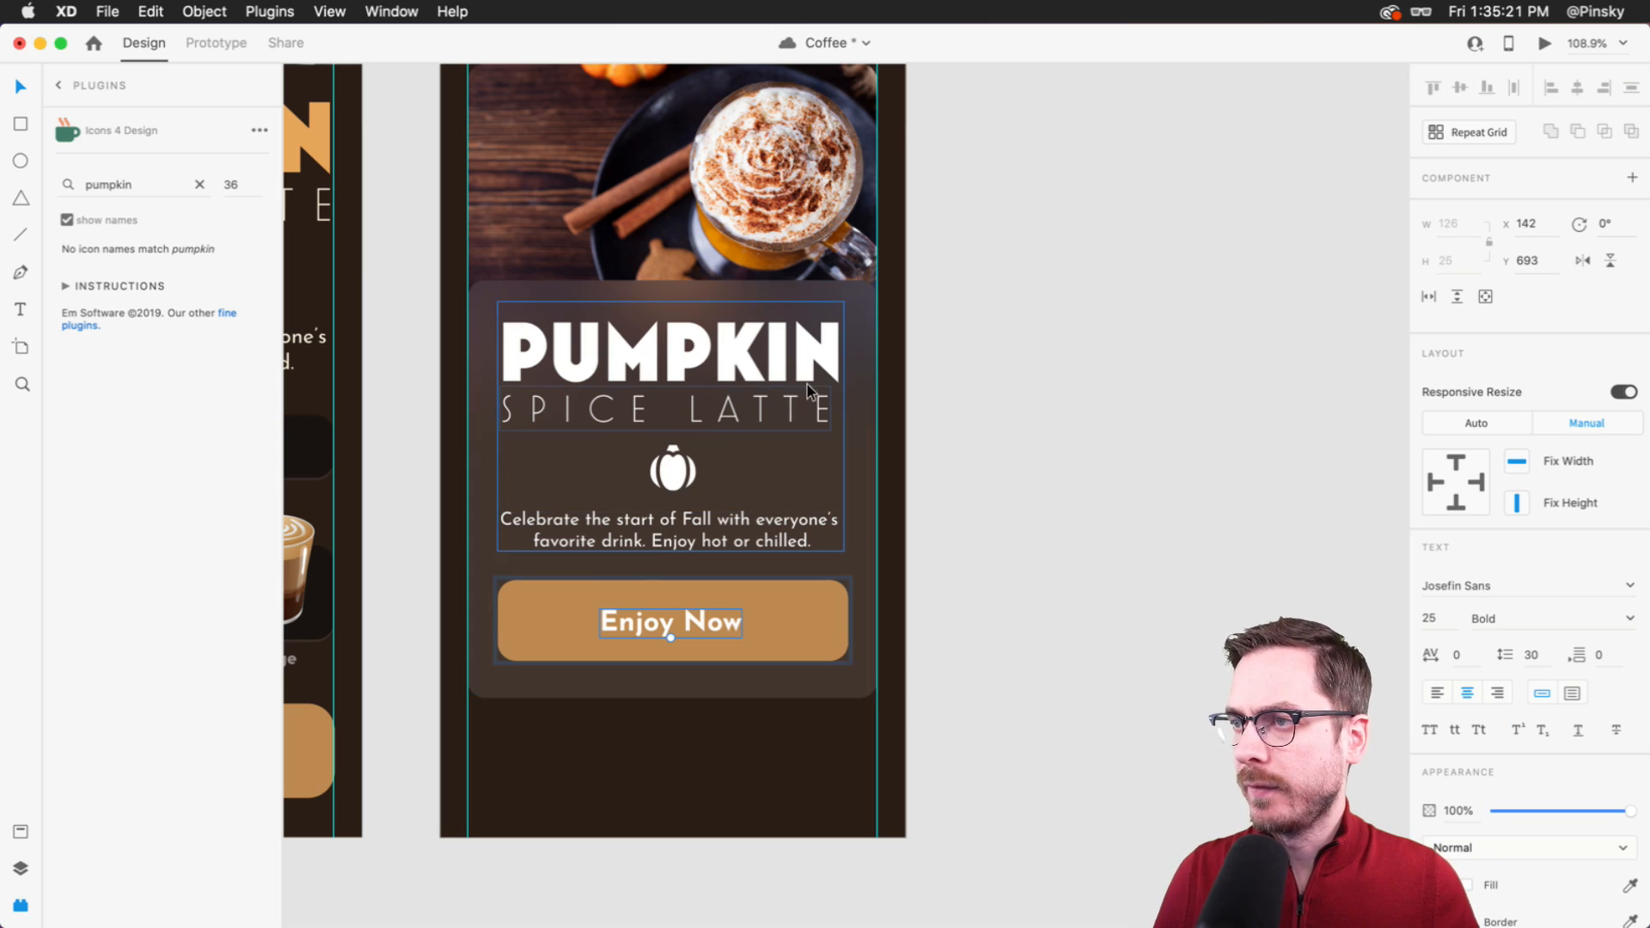
- Group the Product Info text, the Checkout button and the blurred rectangle, and name the group Info
left_click(676, 516)
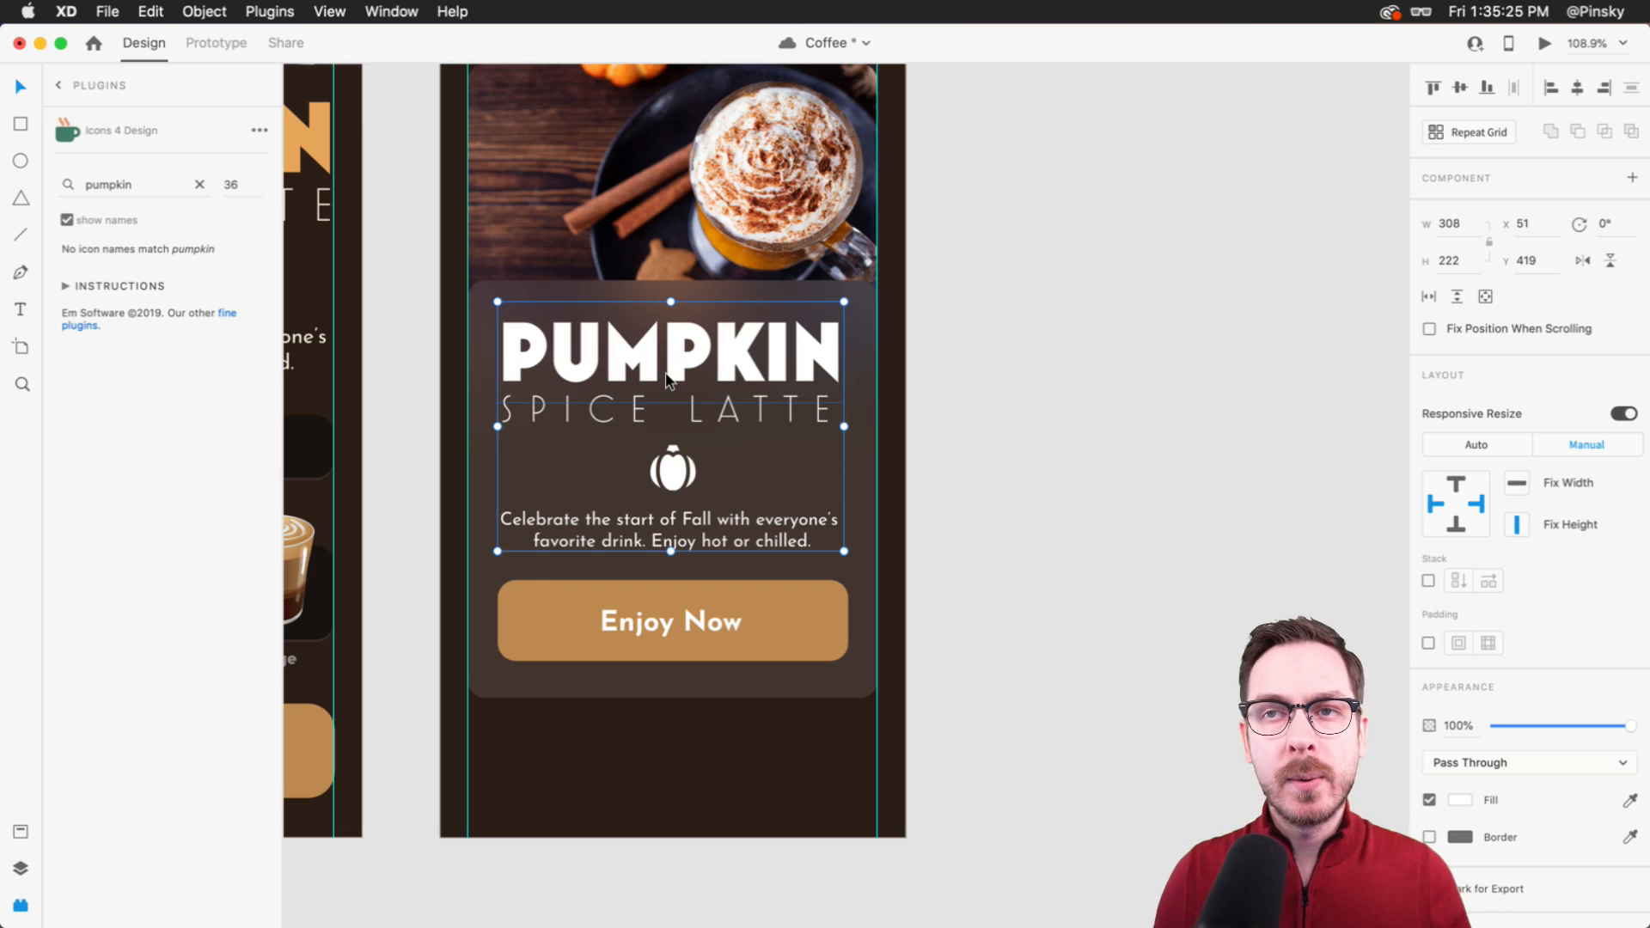
key("super+y")
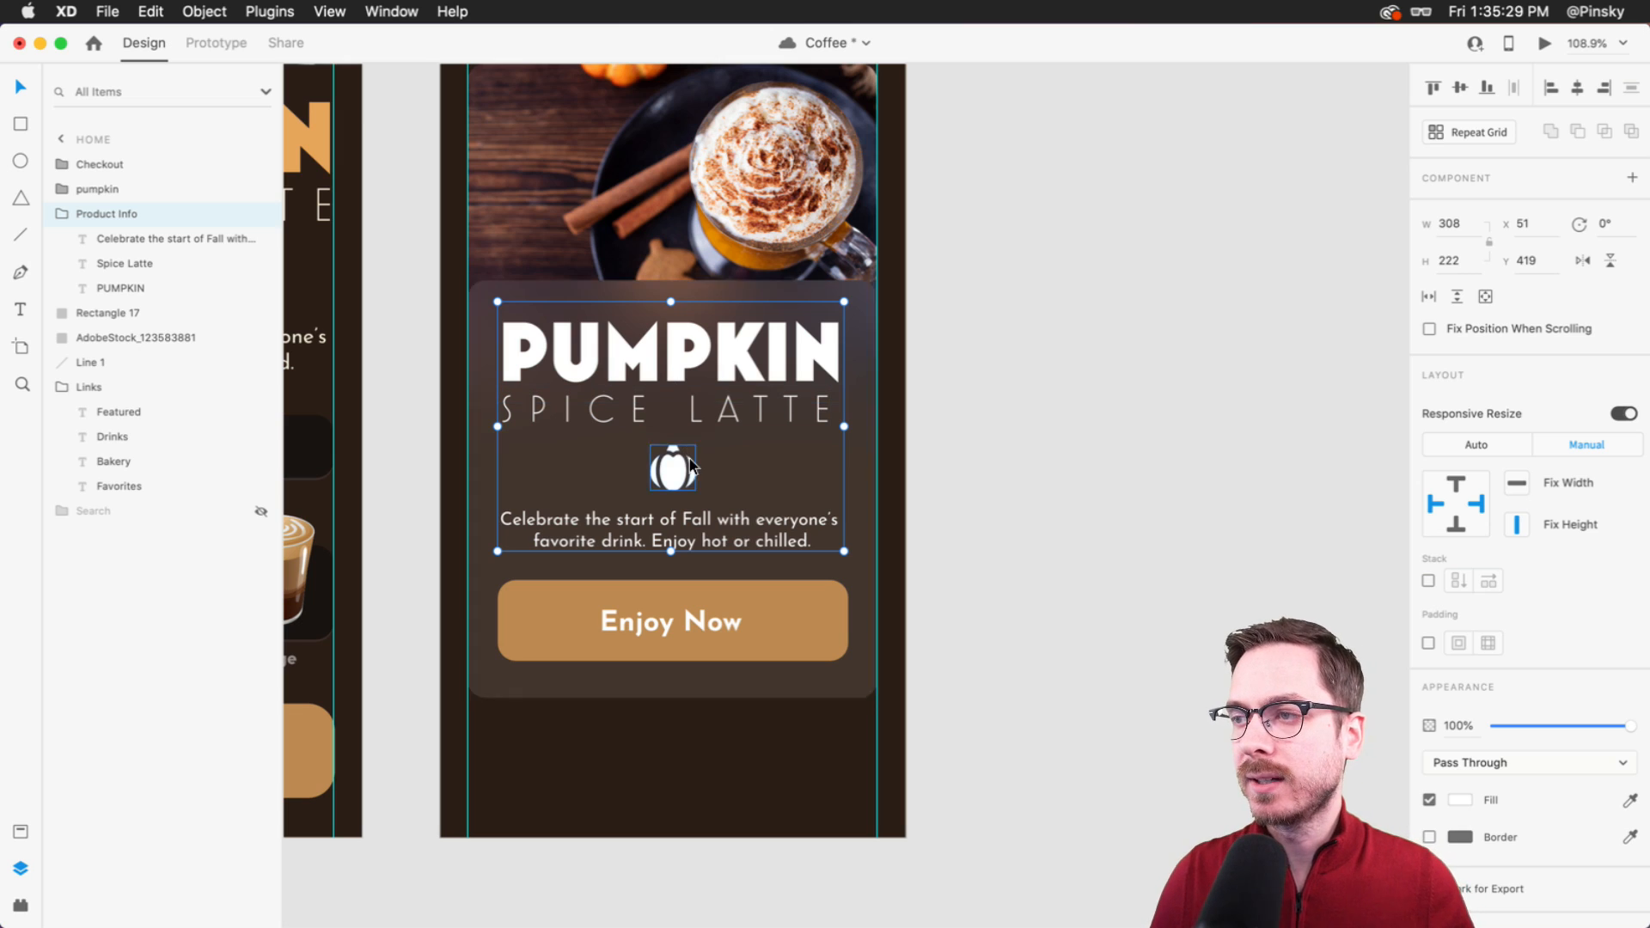
left_click(653, 599, "shift")
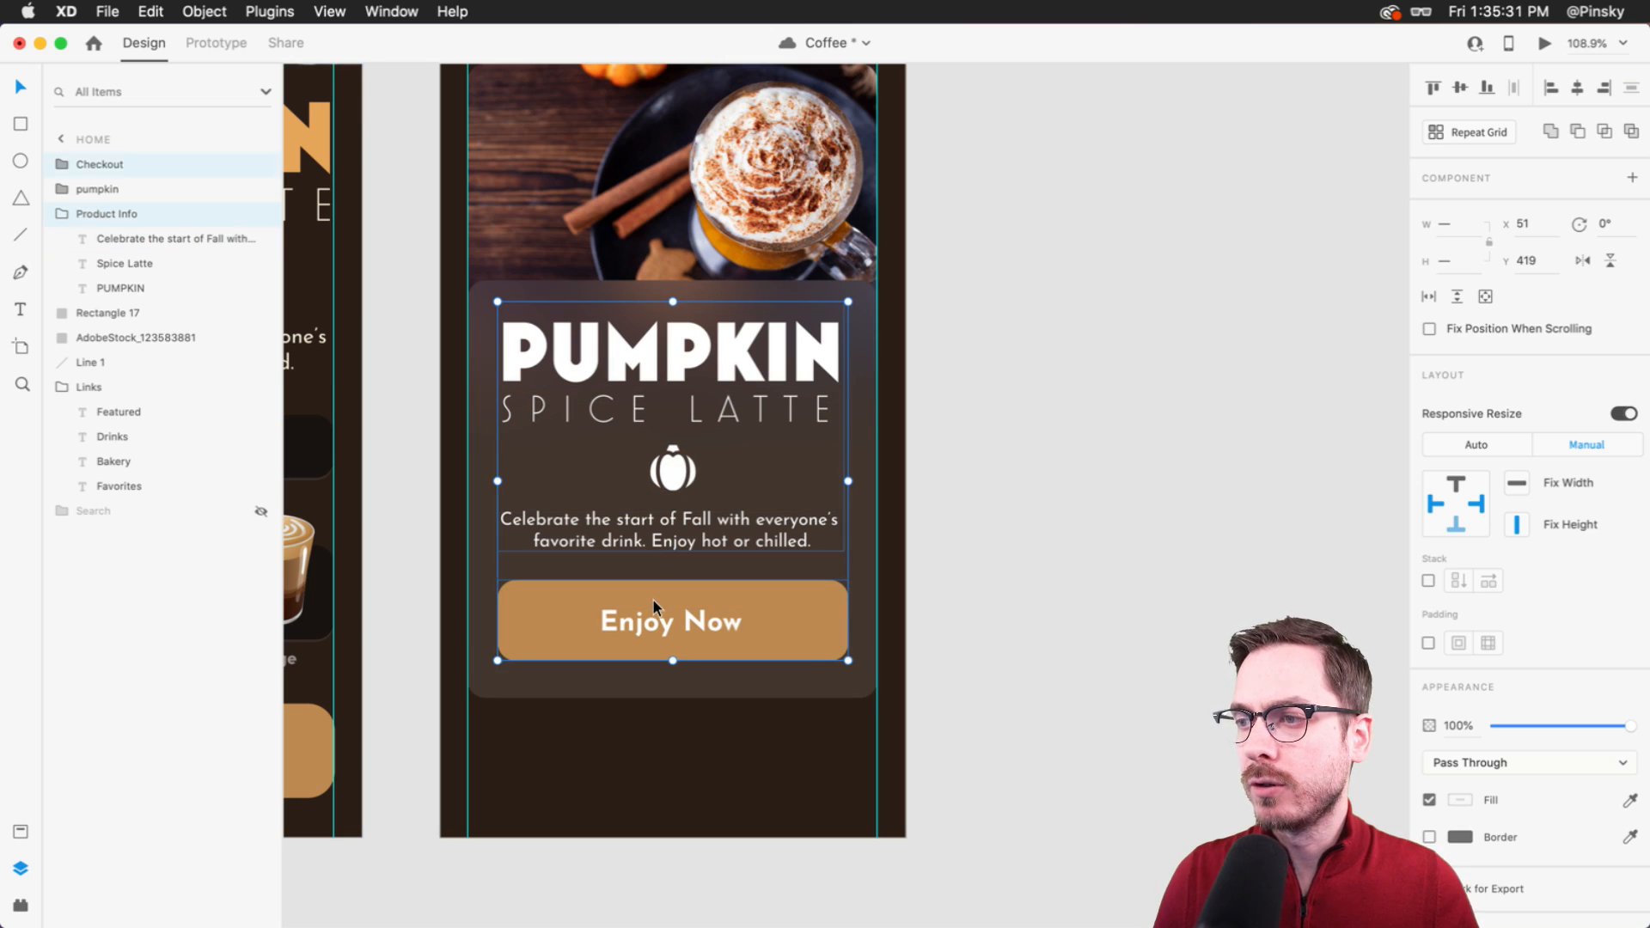
left_click(485, 517, "shift")
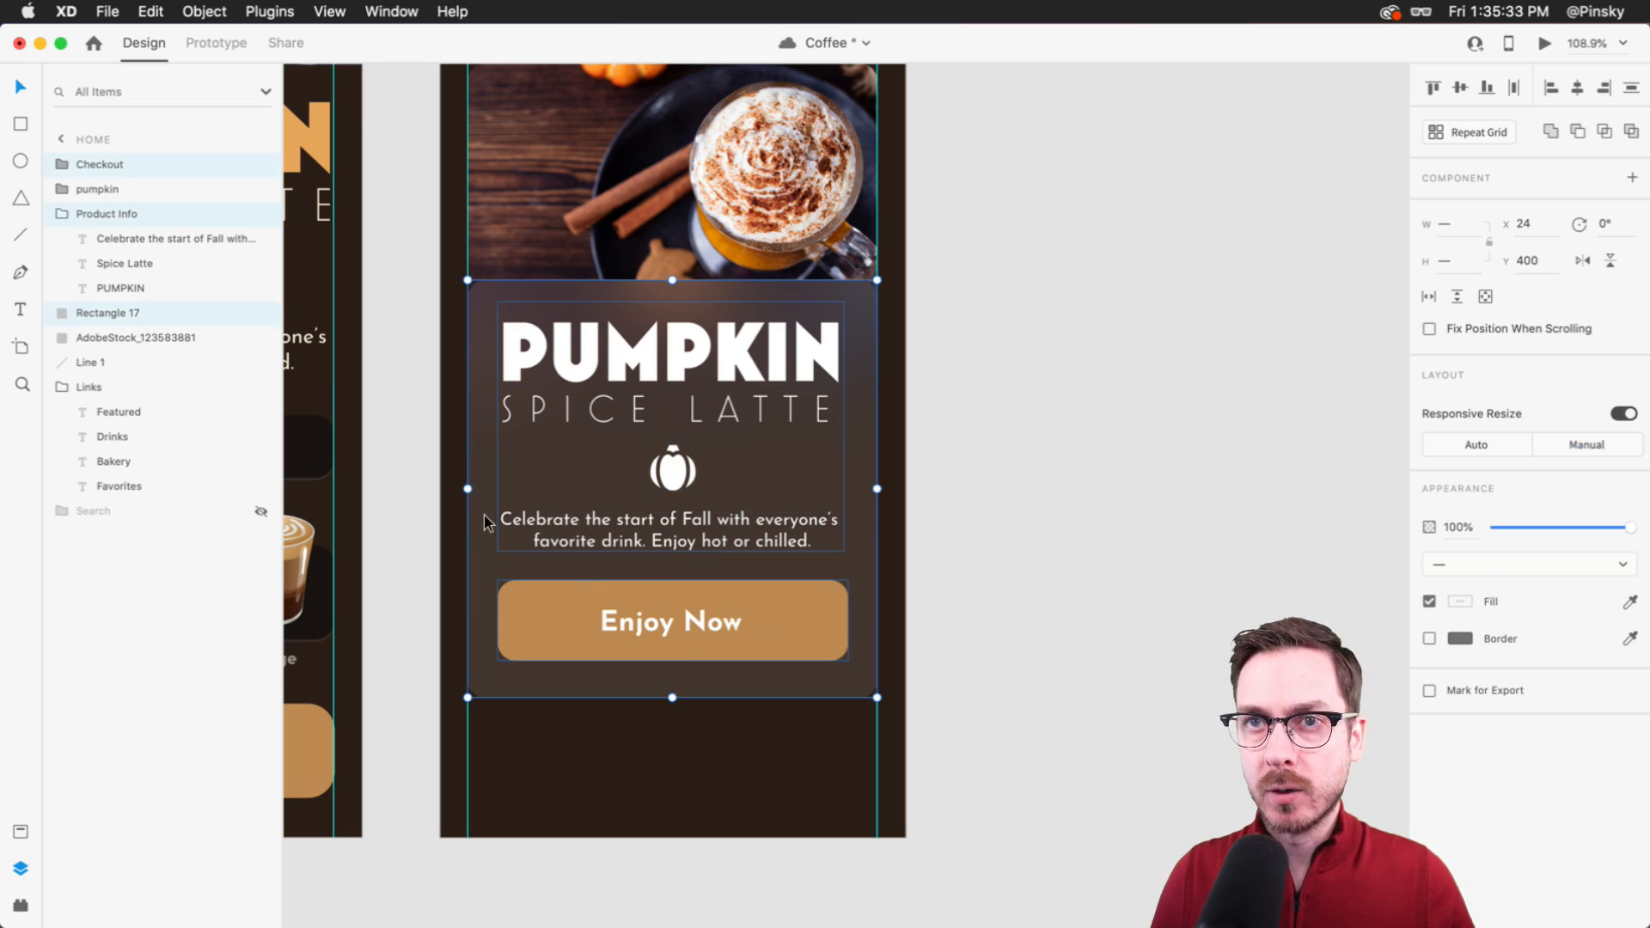
key("super+g")
double_click(86, 165)
type("In")
- Turn on a vertical Stack for the Info group and try moving the Enjoy Now button within it
left_click(1428, 500)
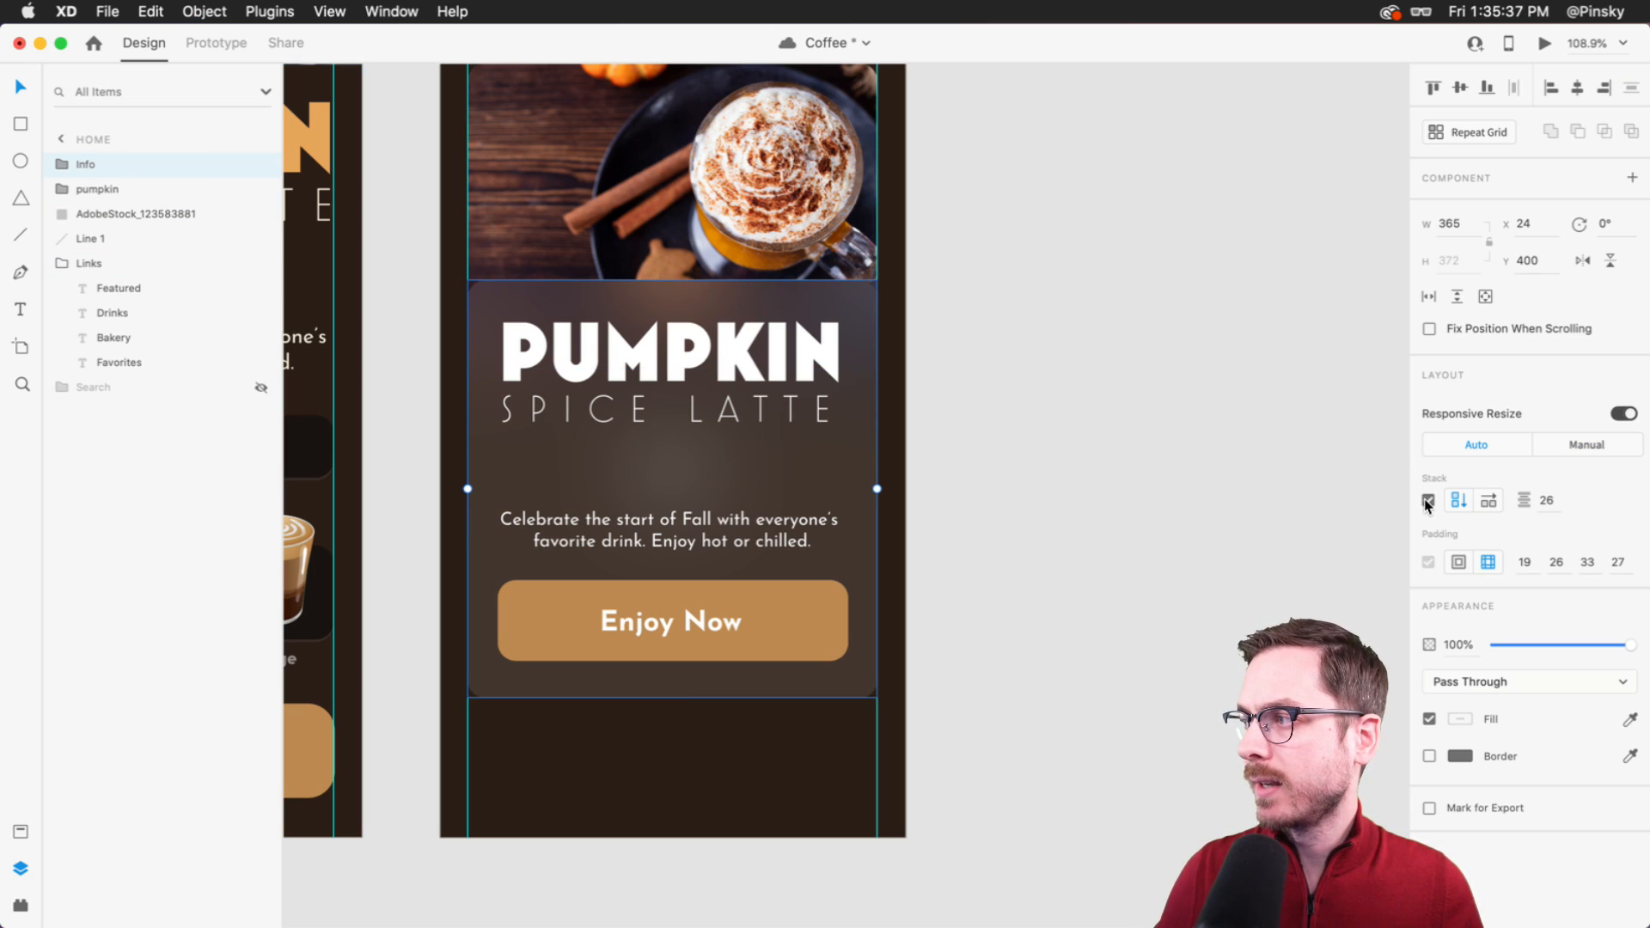
double_click(625, 641)
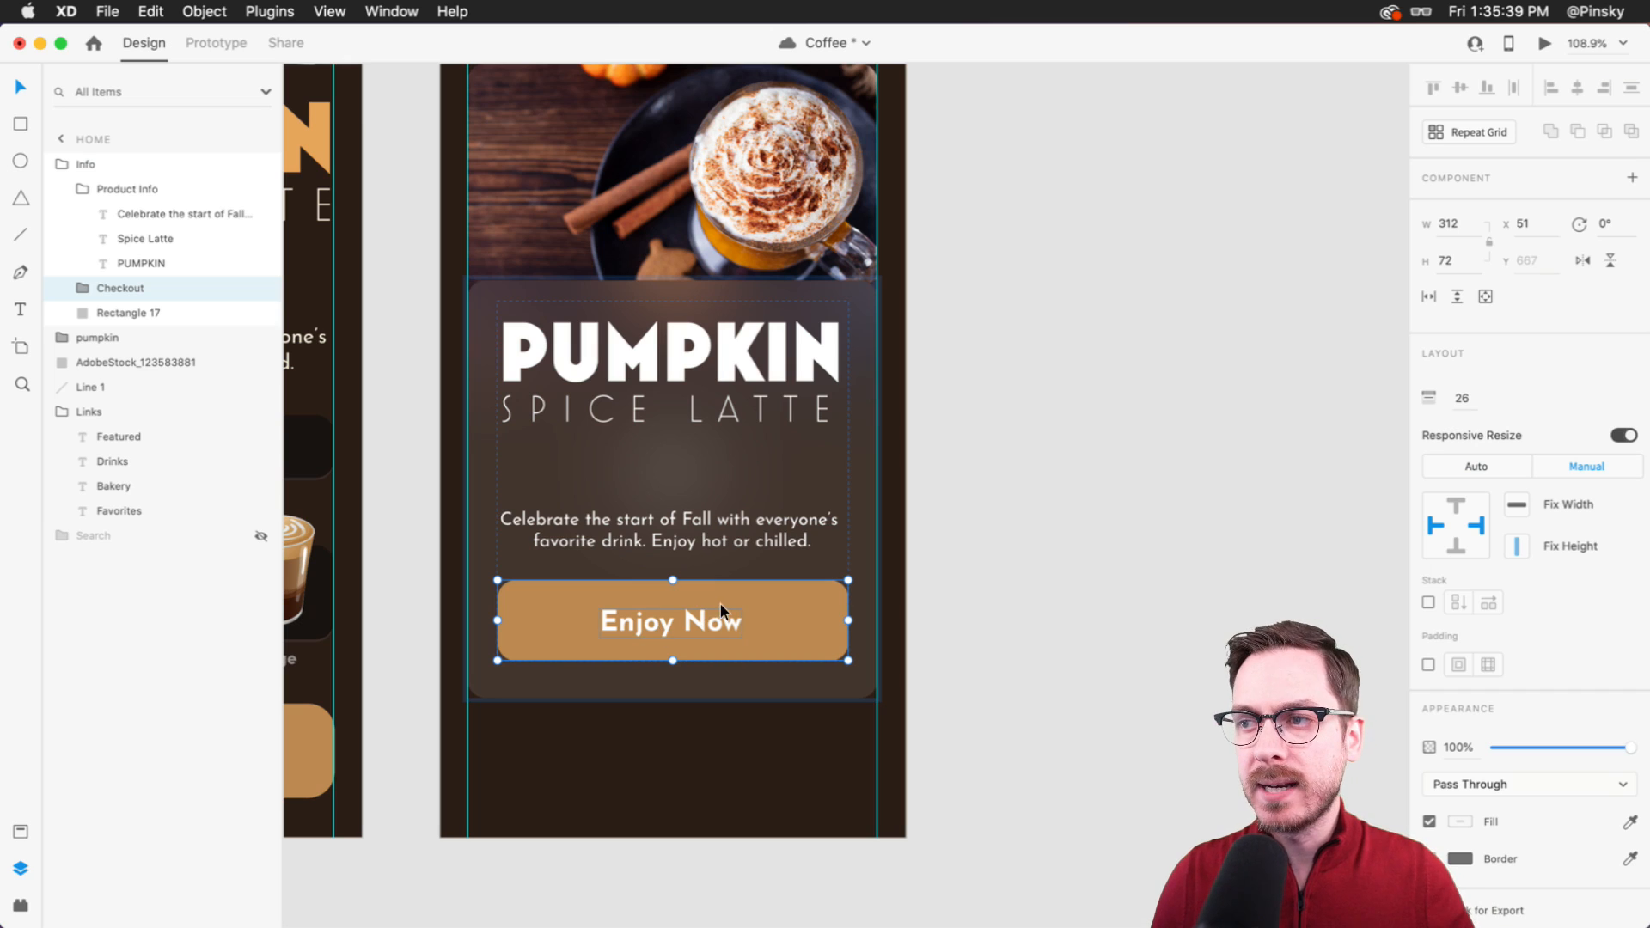
left_click_drag(710, 624, 660, 582)
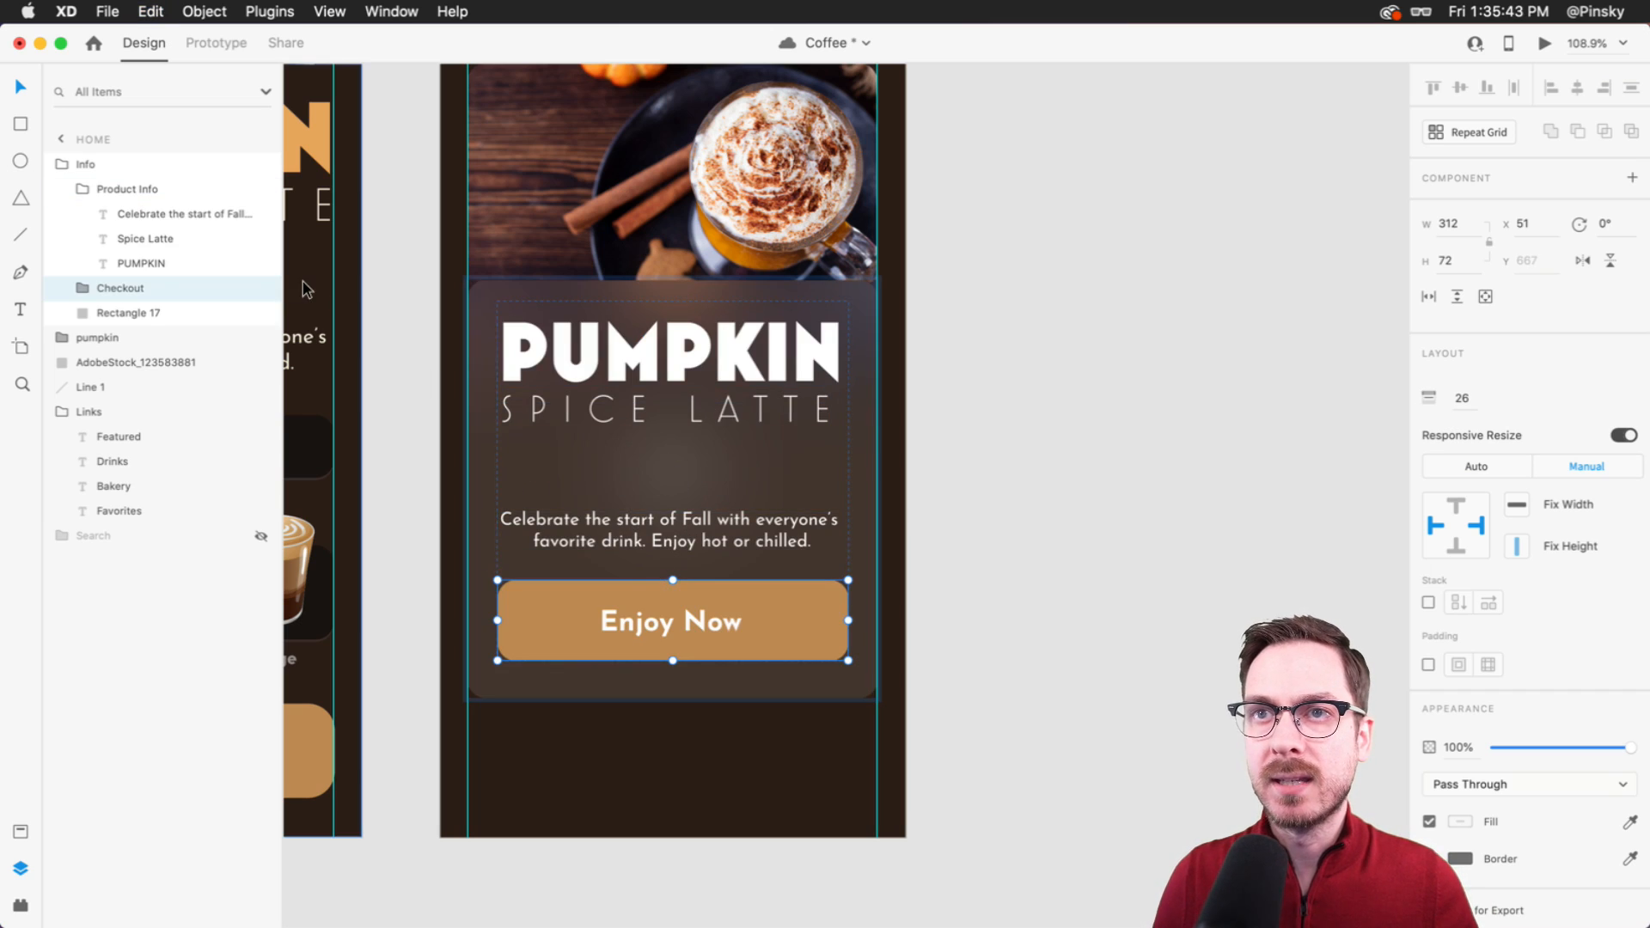
- Move the pumpkin icon layer into the Product Info group below the PUMPKIN text layer, and save the document
left_click(126, 312)
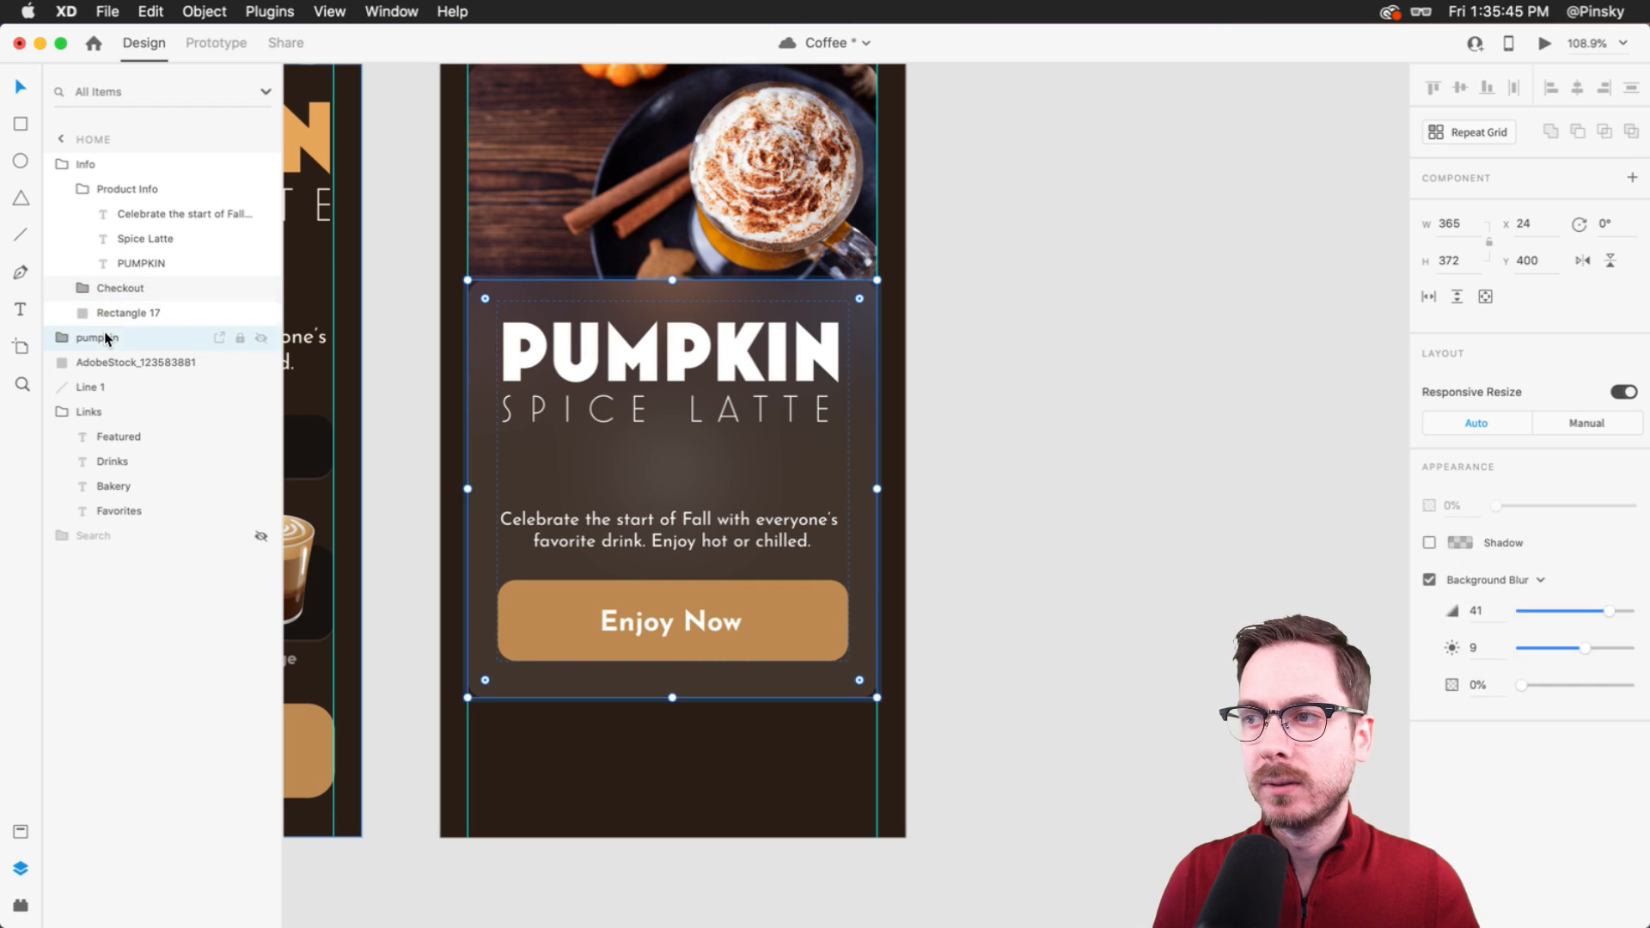
left_click(105, 336)
left_click_drag(104, 337, 120, 287)
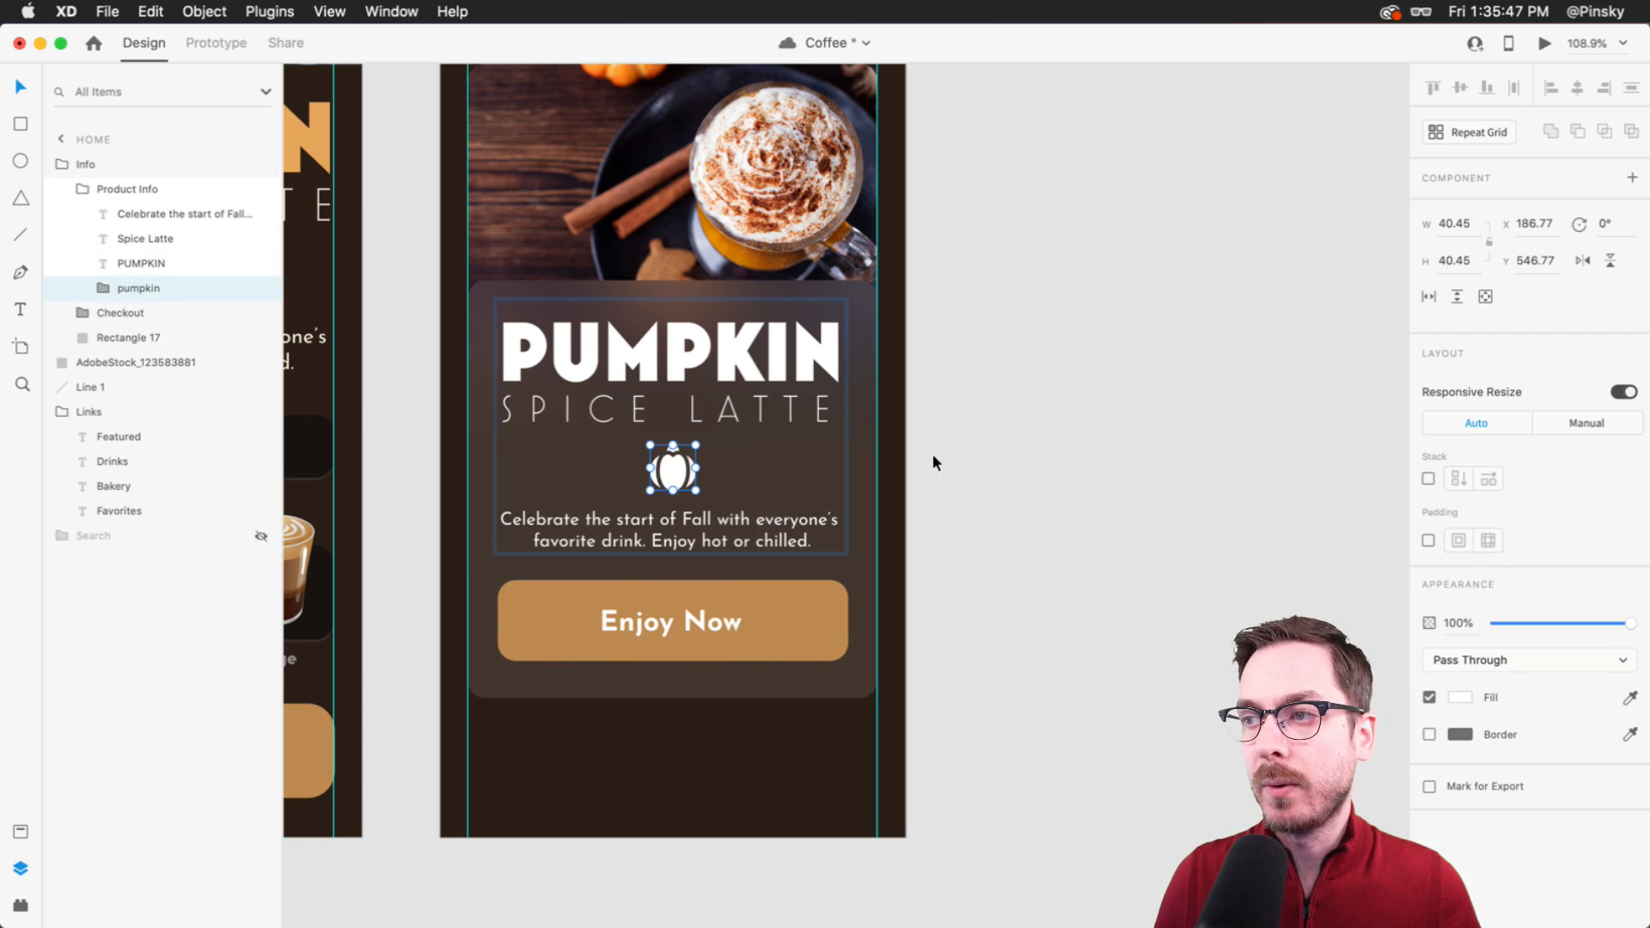
key("Escape")
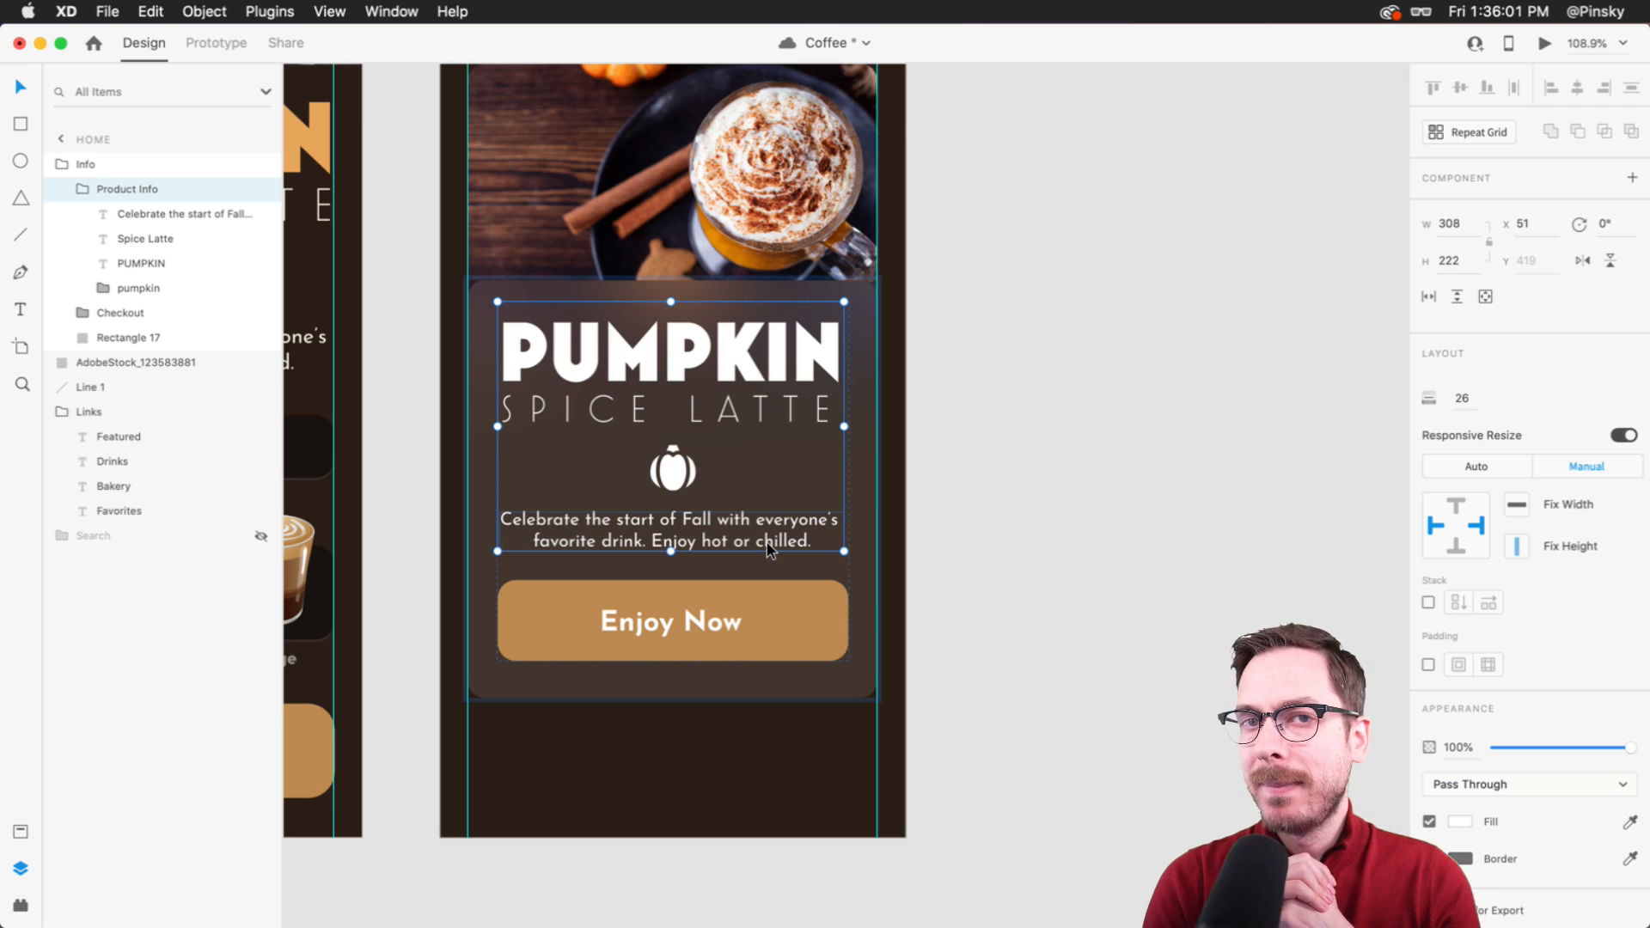
key("super+s")
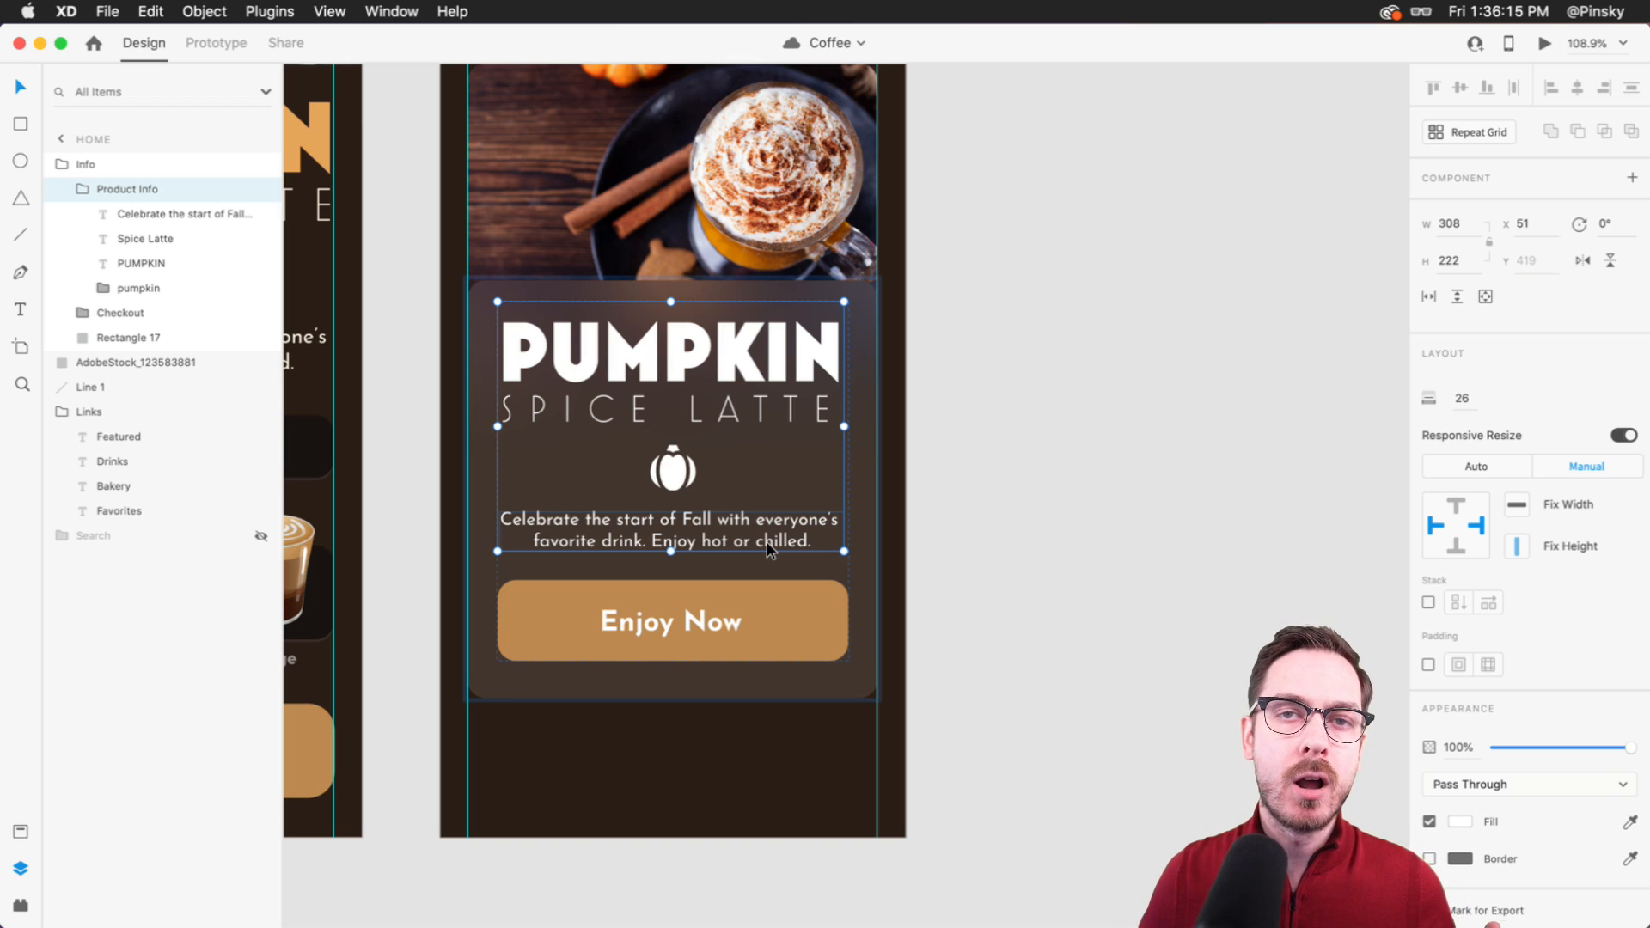
- Preview the Home screen and review the category links and the Pumpkin Spice Latte card
left_click(925, 450)
scroll(661, 488, "down", 3)
left_click(493, 652)
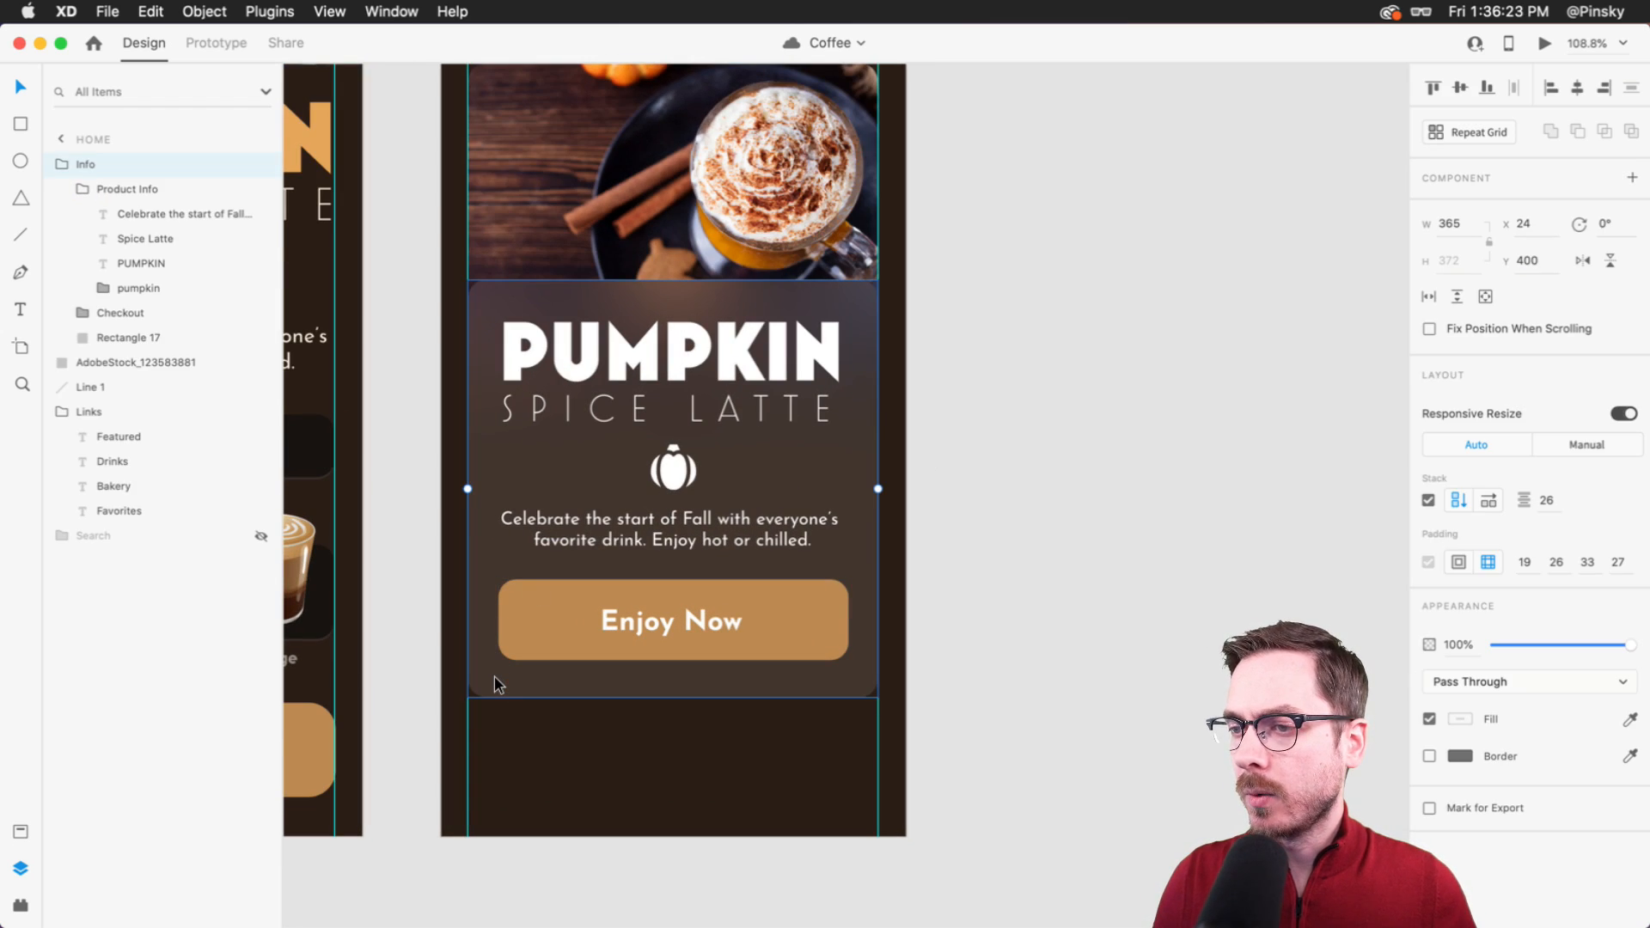
key("super+Return")
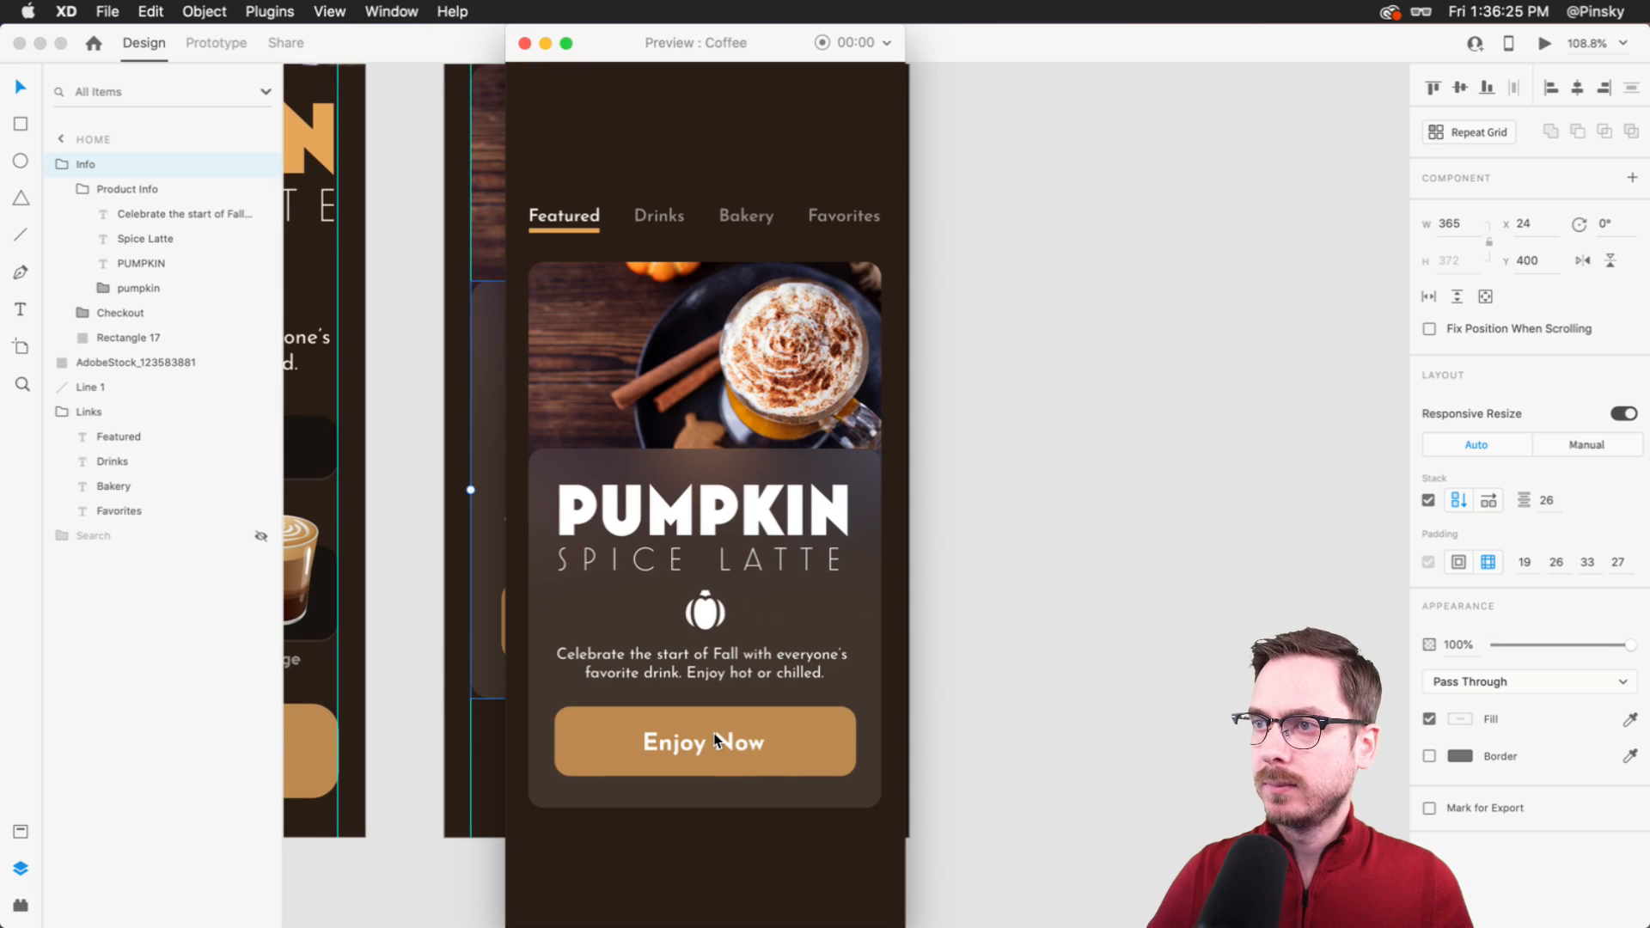
key("super+w")
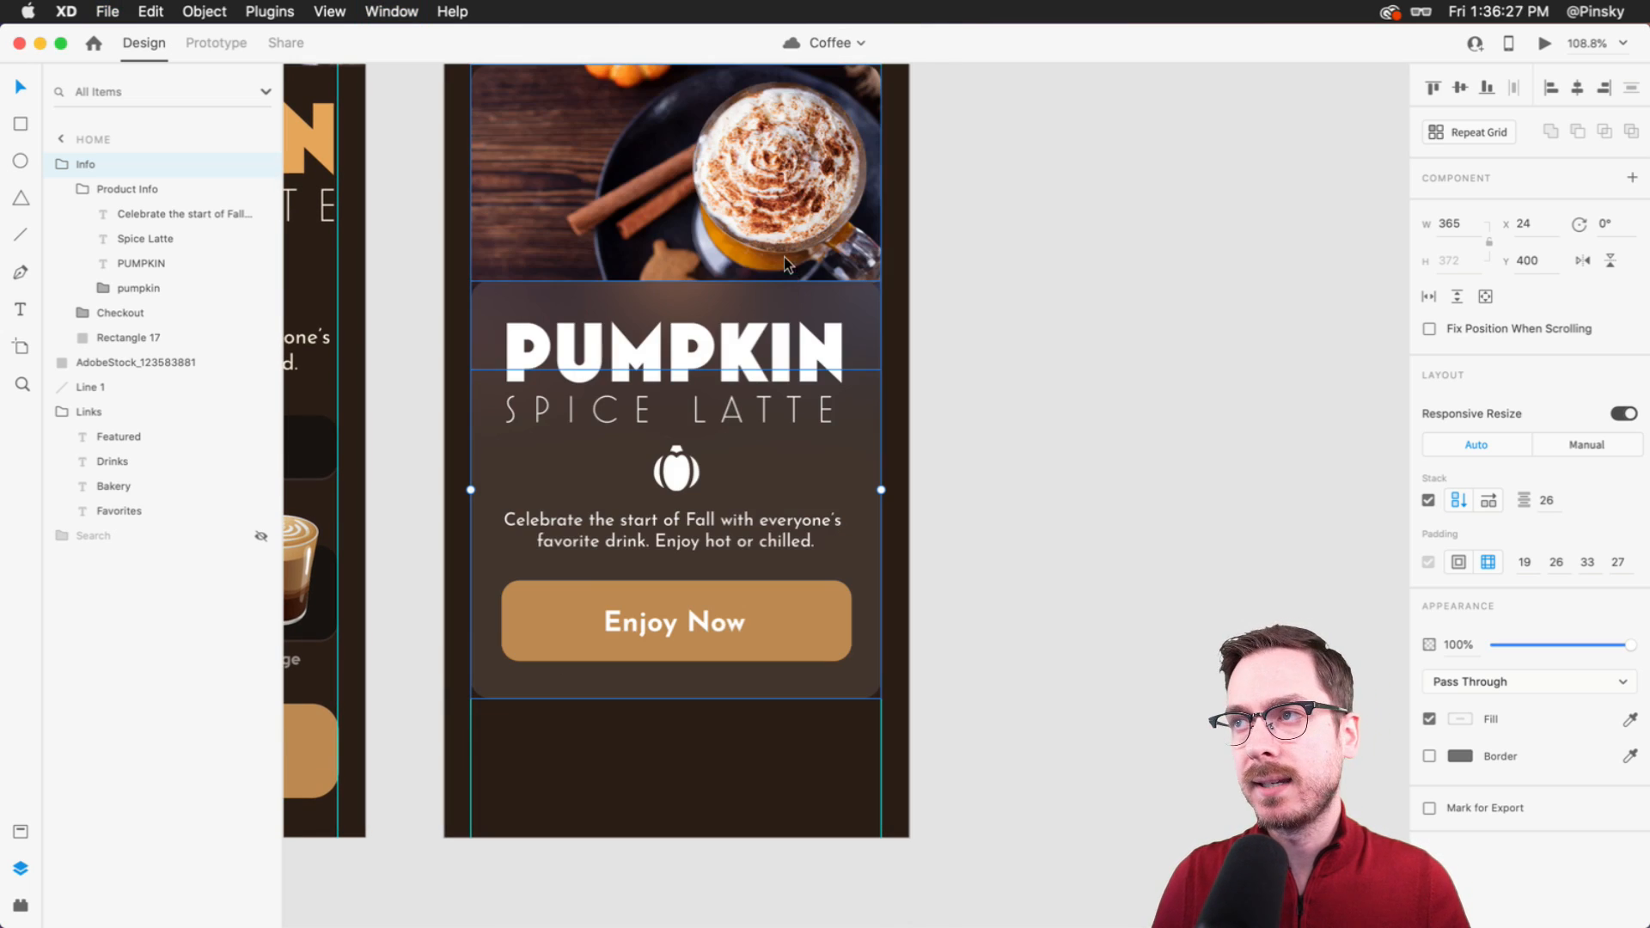
scroll(713, 206, "up", 3)
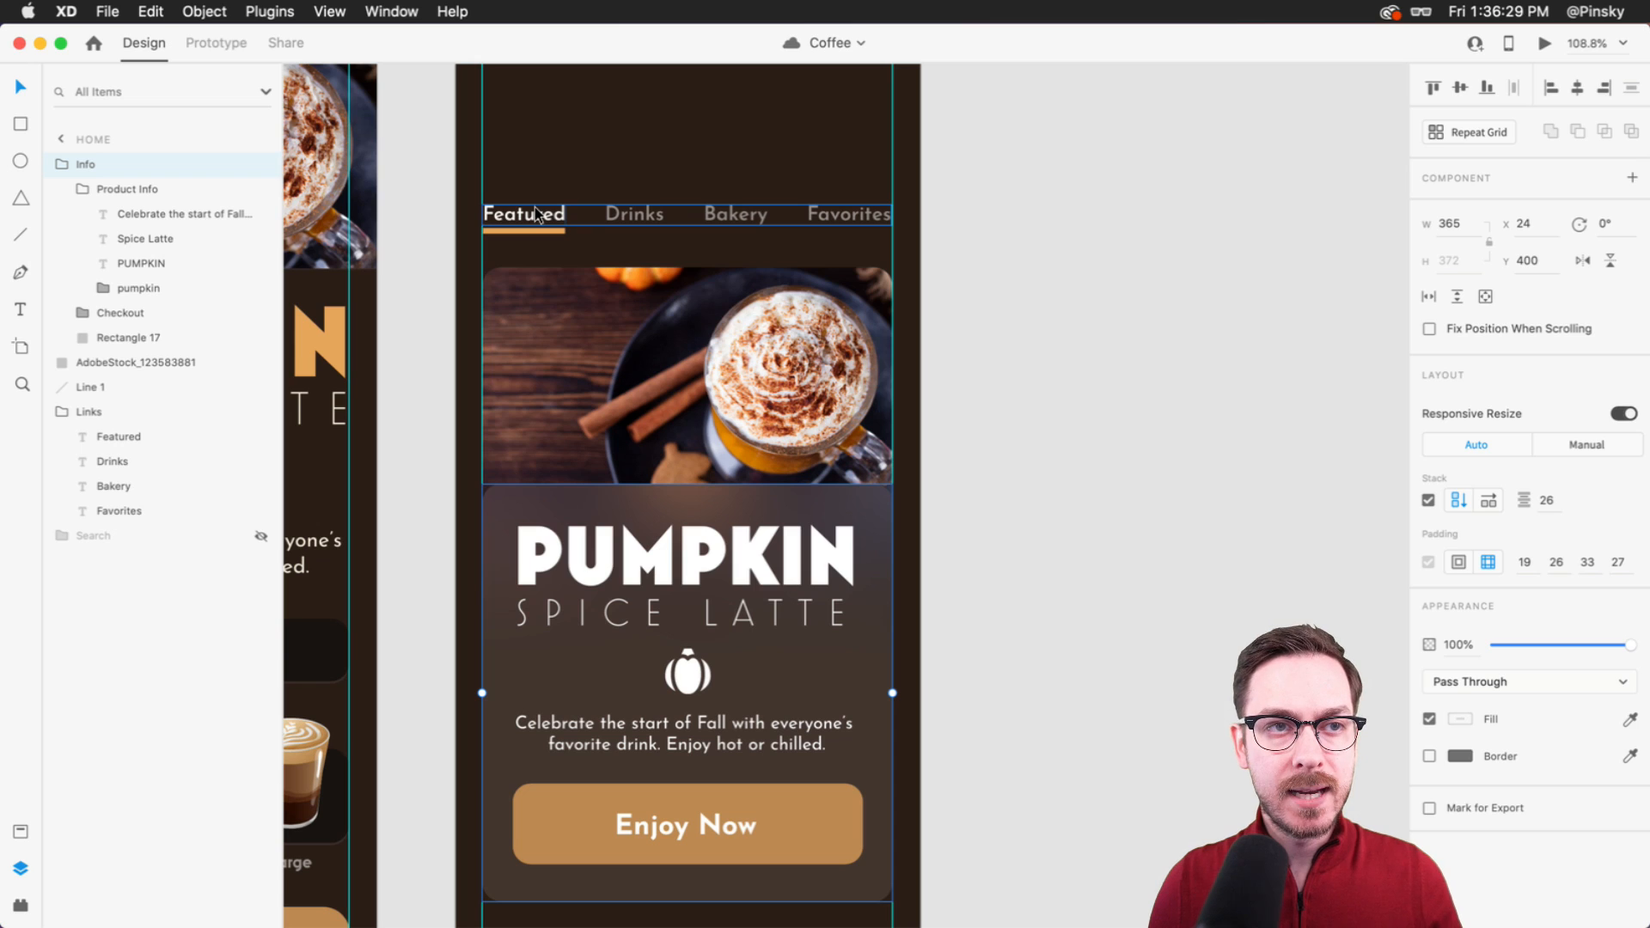
scroll(608, 483, "down", 3)
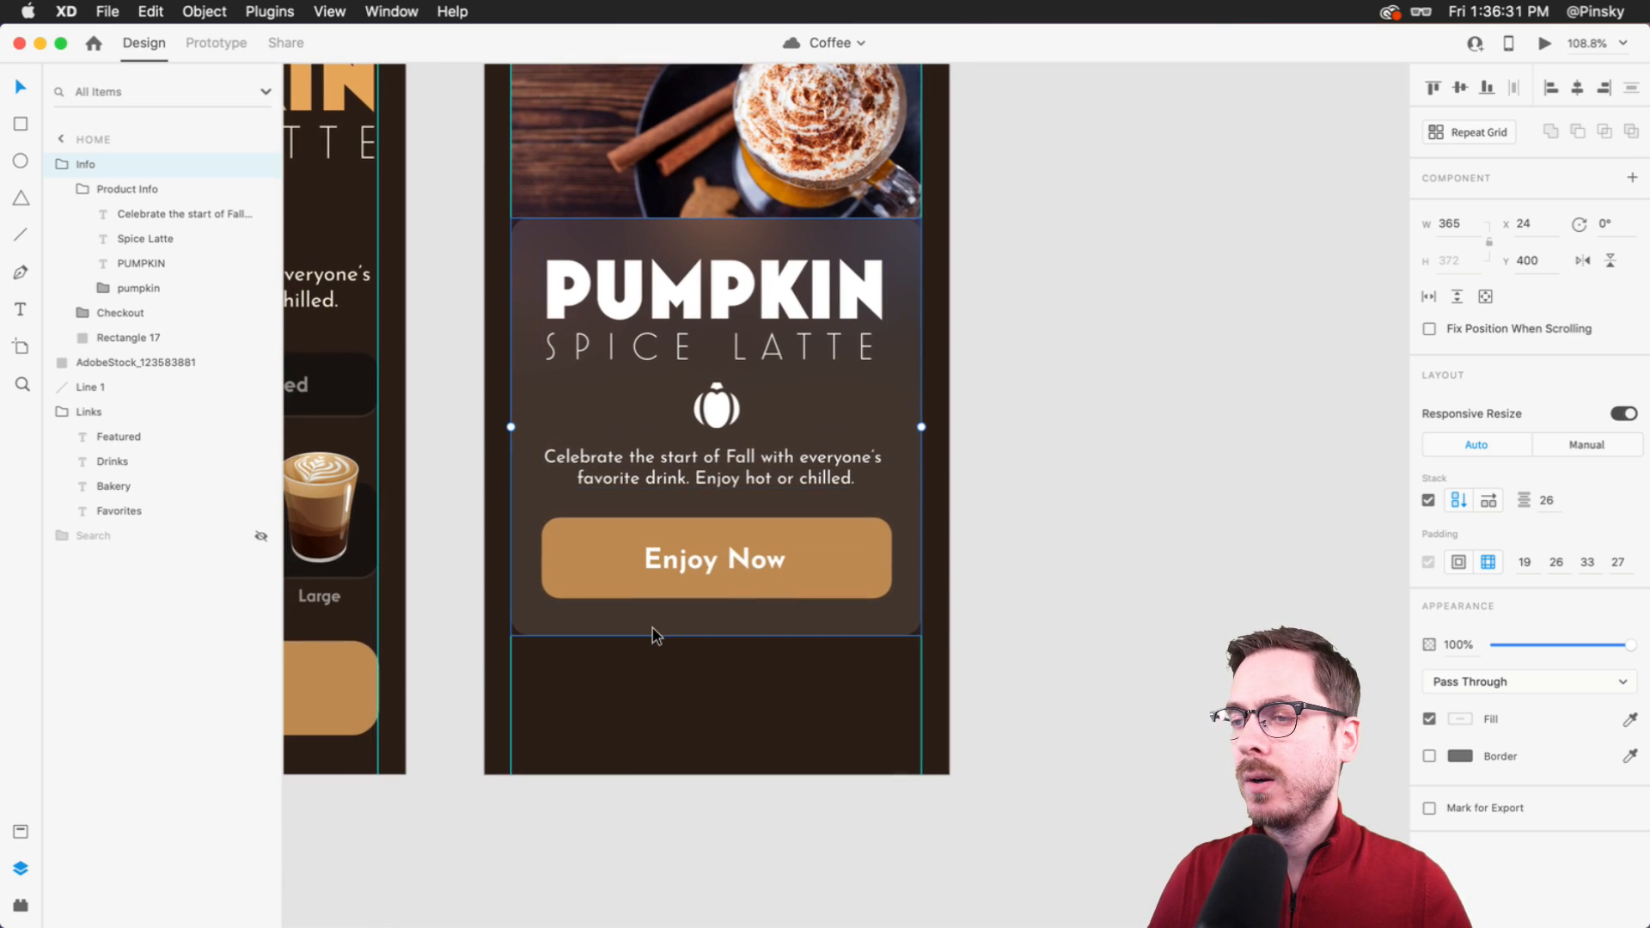
- Switch to Nucleo, search the icons for "home", and copy the outlined home-water icon onto the XD pasteboard
left_click(651, 709)
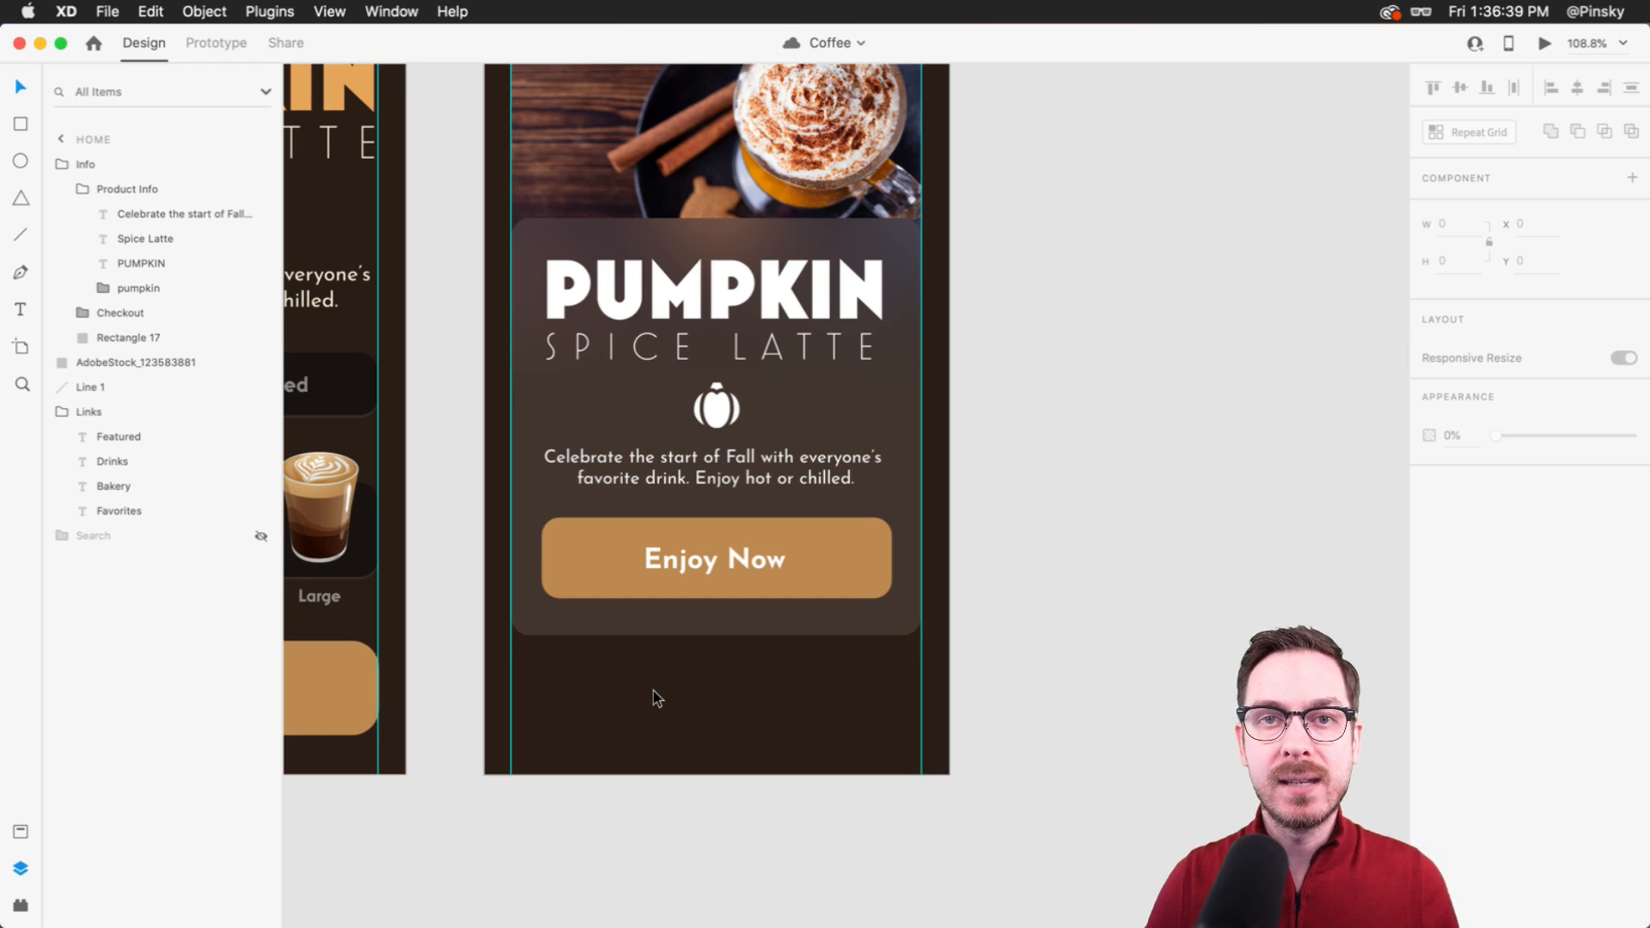
key("super+Tab")
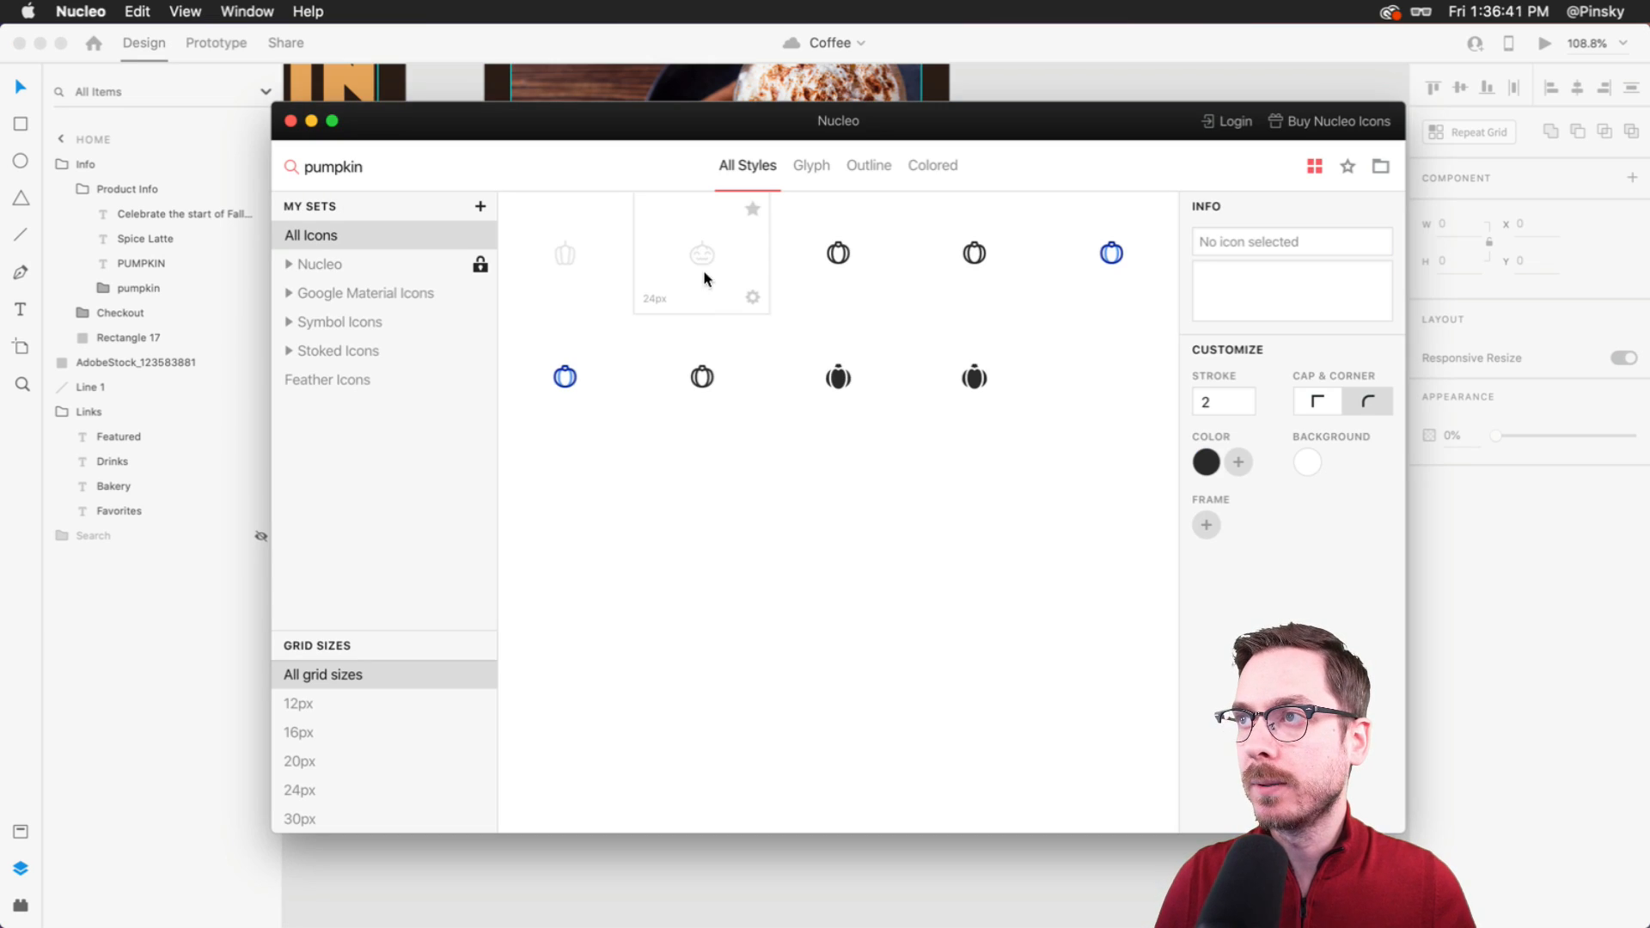
double_click(389, 167)
type("home")
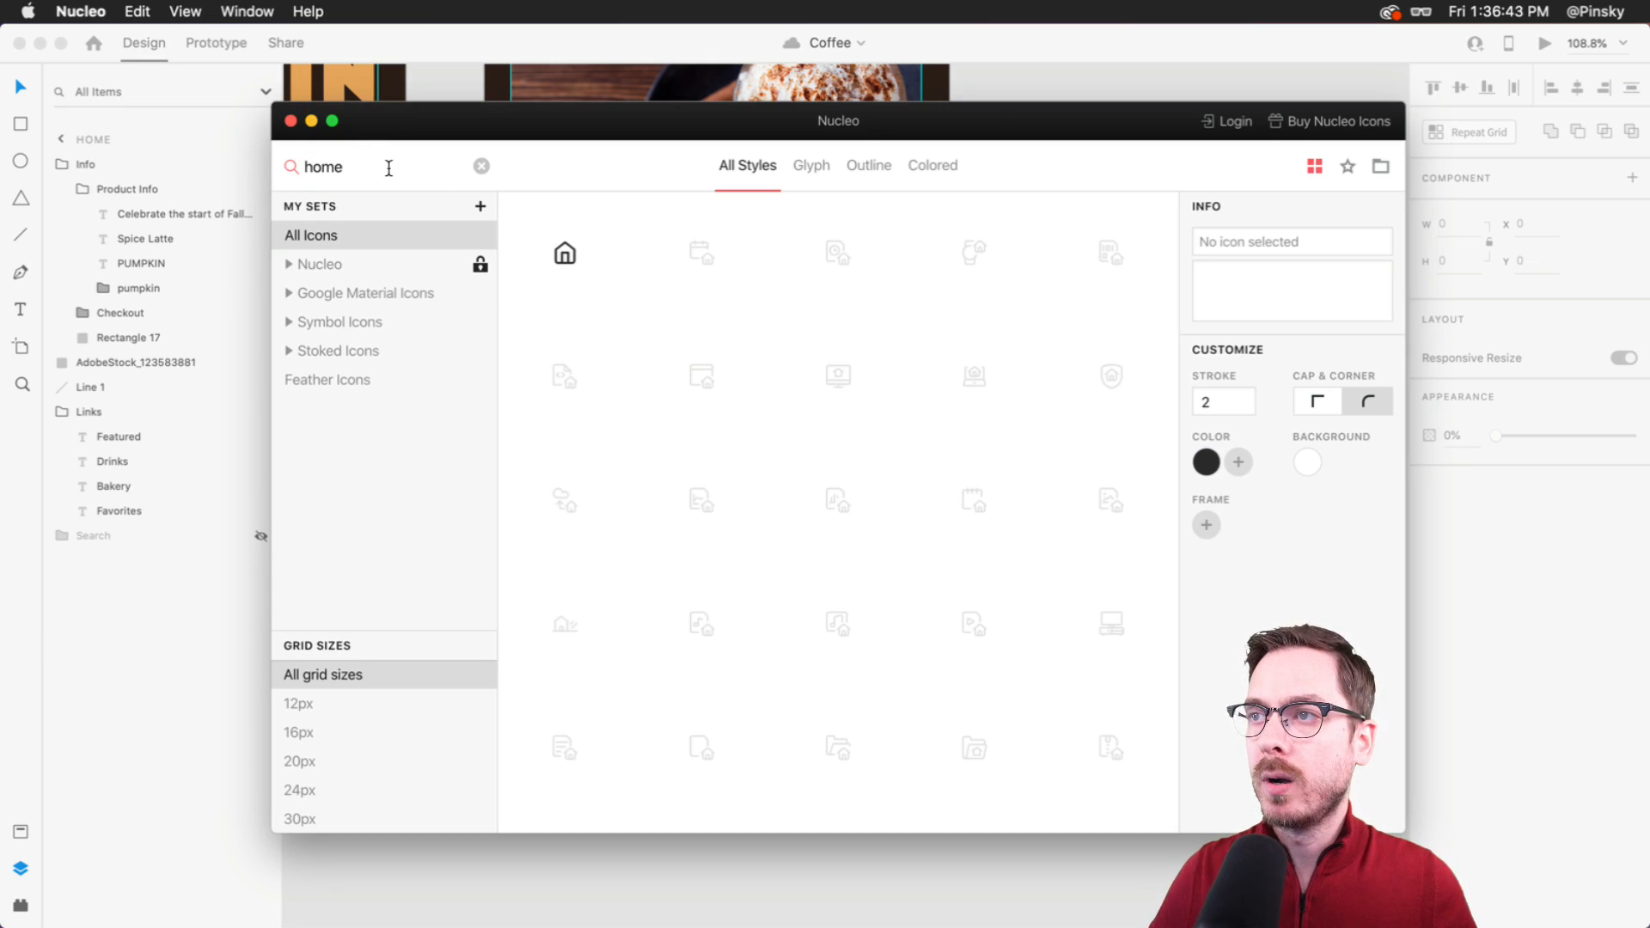
scroll(801, 461, "down", 10)
scroll(802, 464, "up", 3)
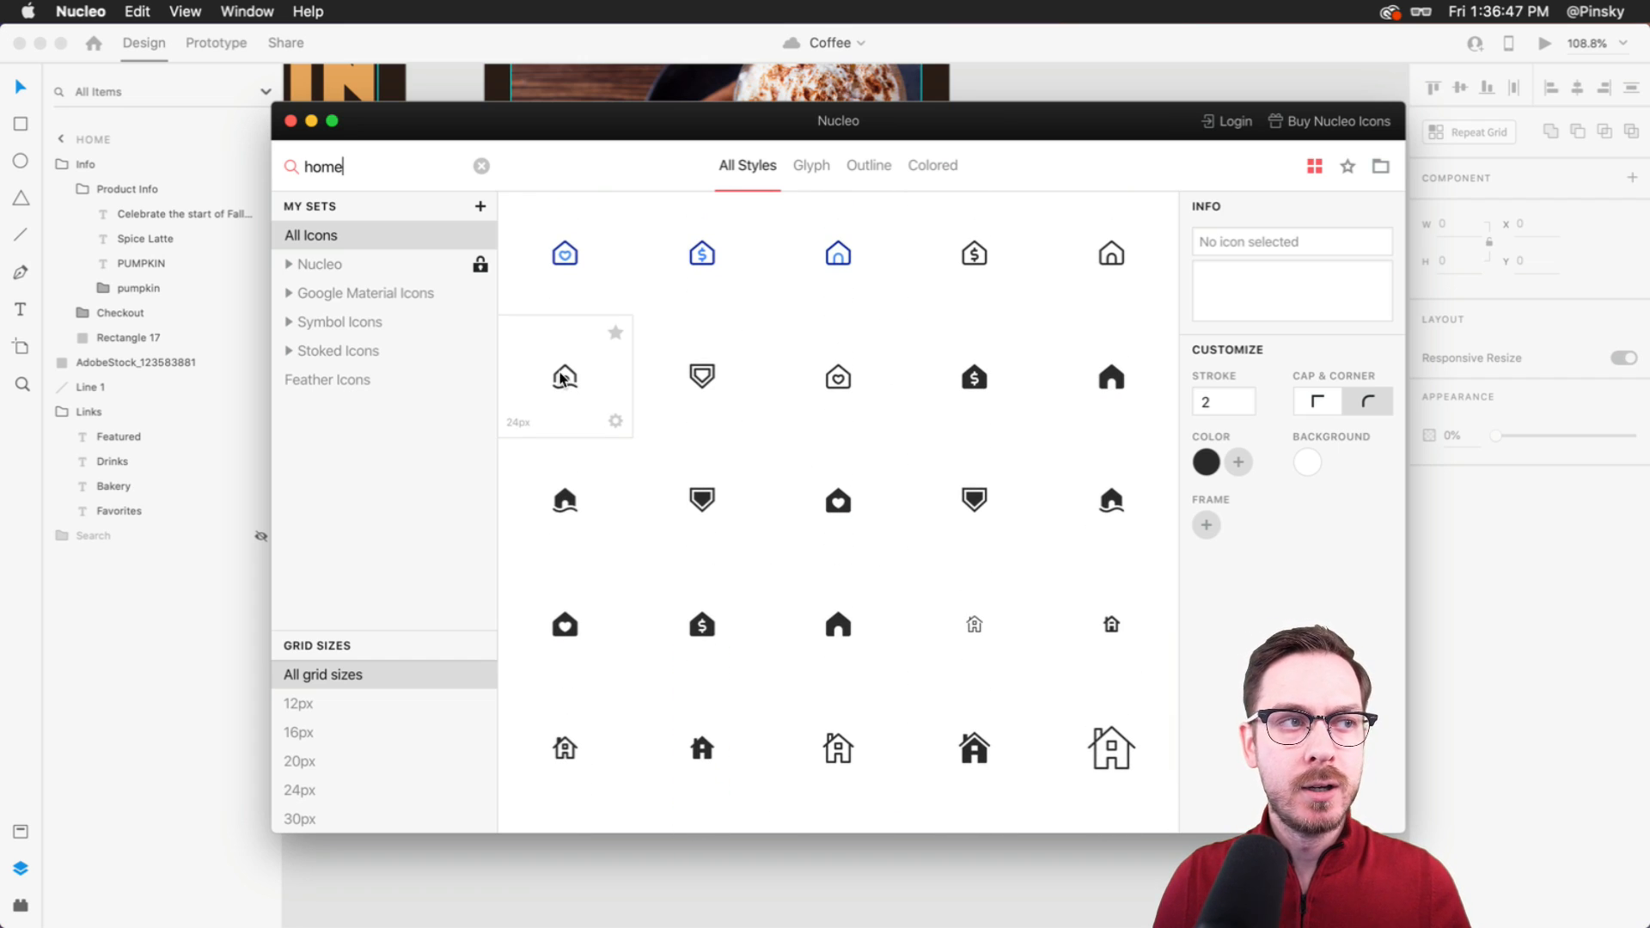
key("super+Tab")
key("super+v")
key("super+Tab")
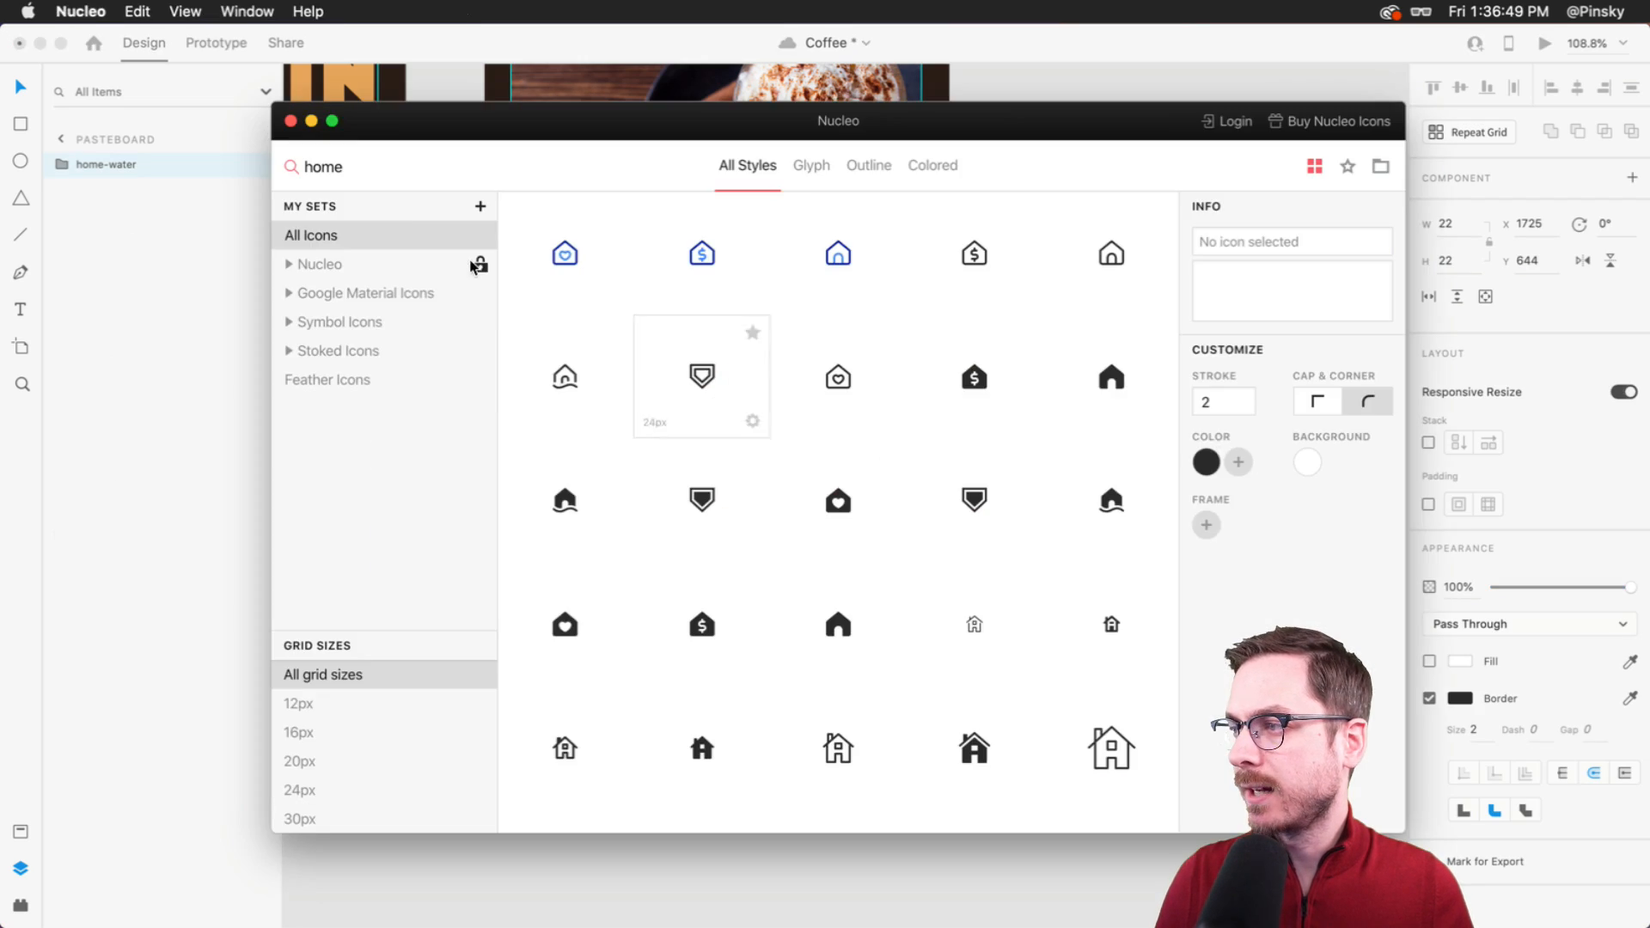
- Search the icon library for "order" and then "coffee", and add the outlined coffee cup icon to the pasteboard beside the home icon
double_click(336, 179)
type("order")
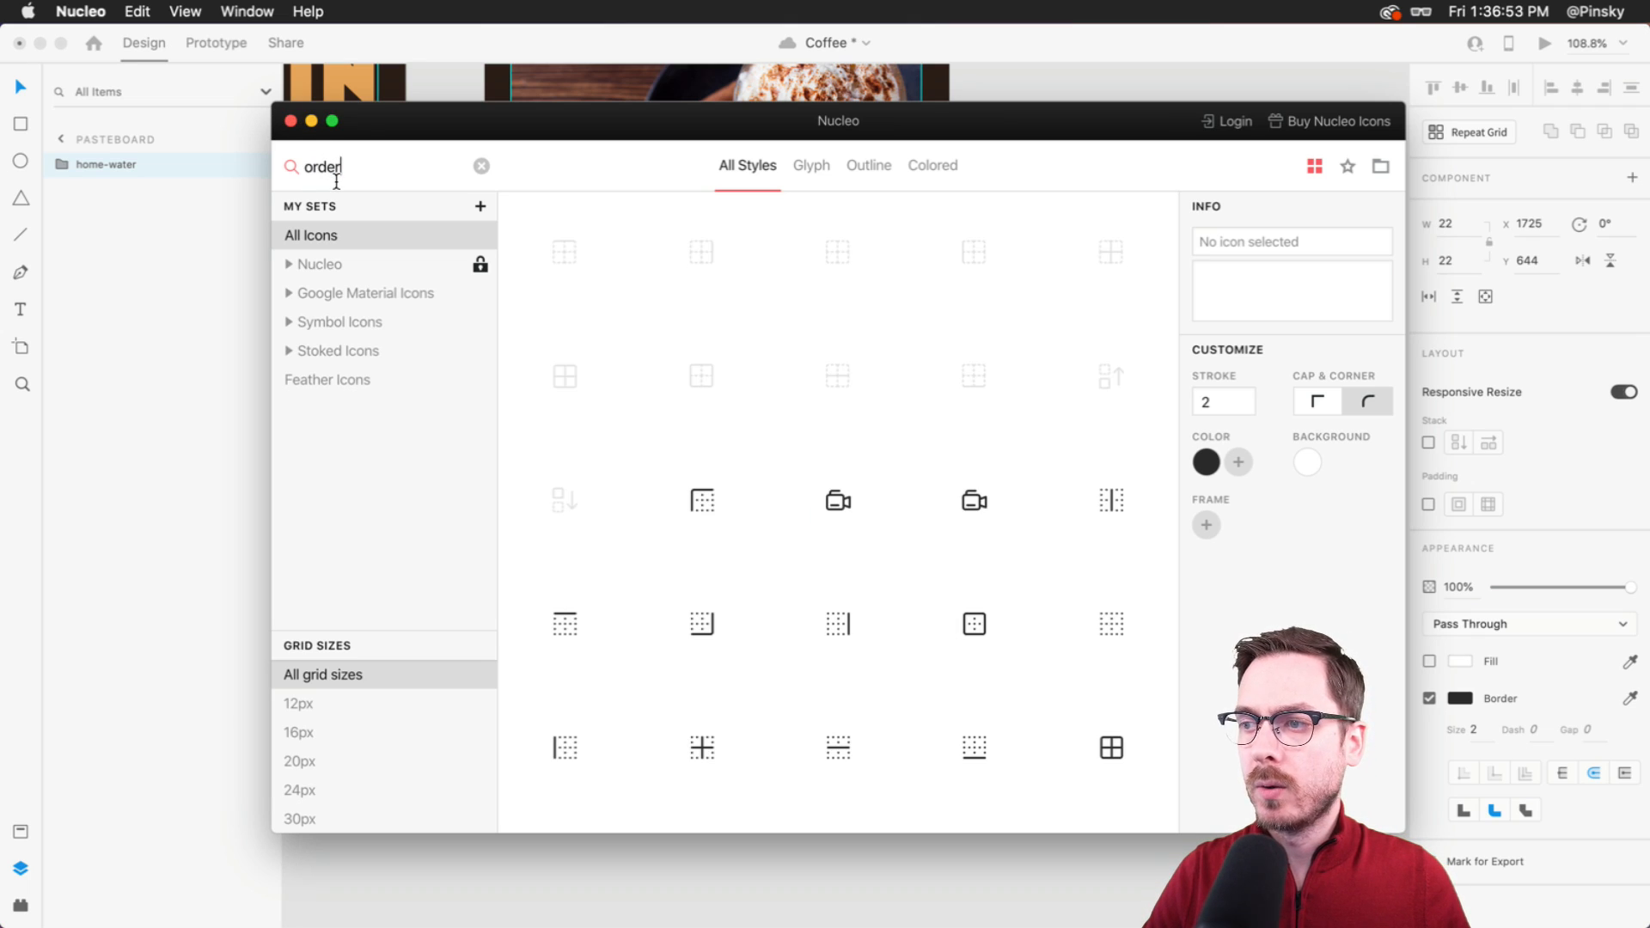
key("super+a")
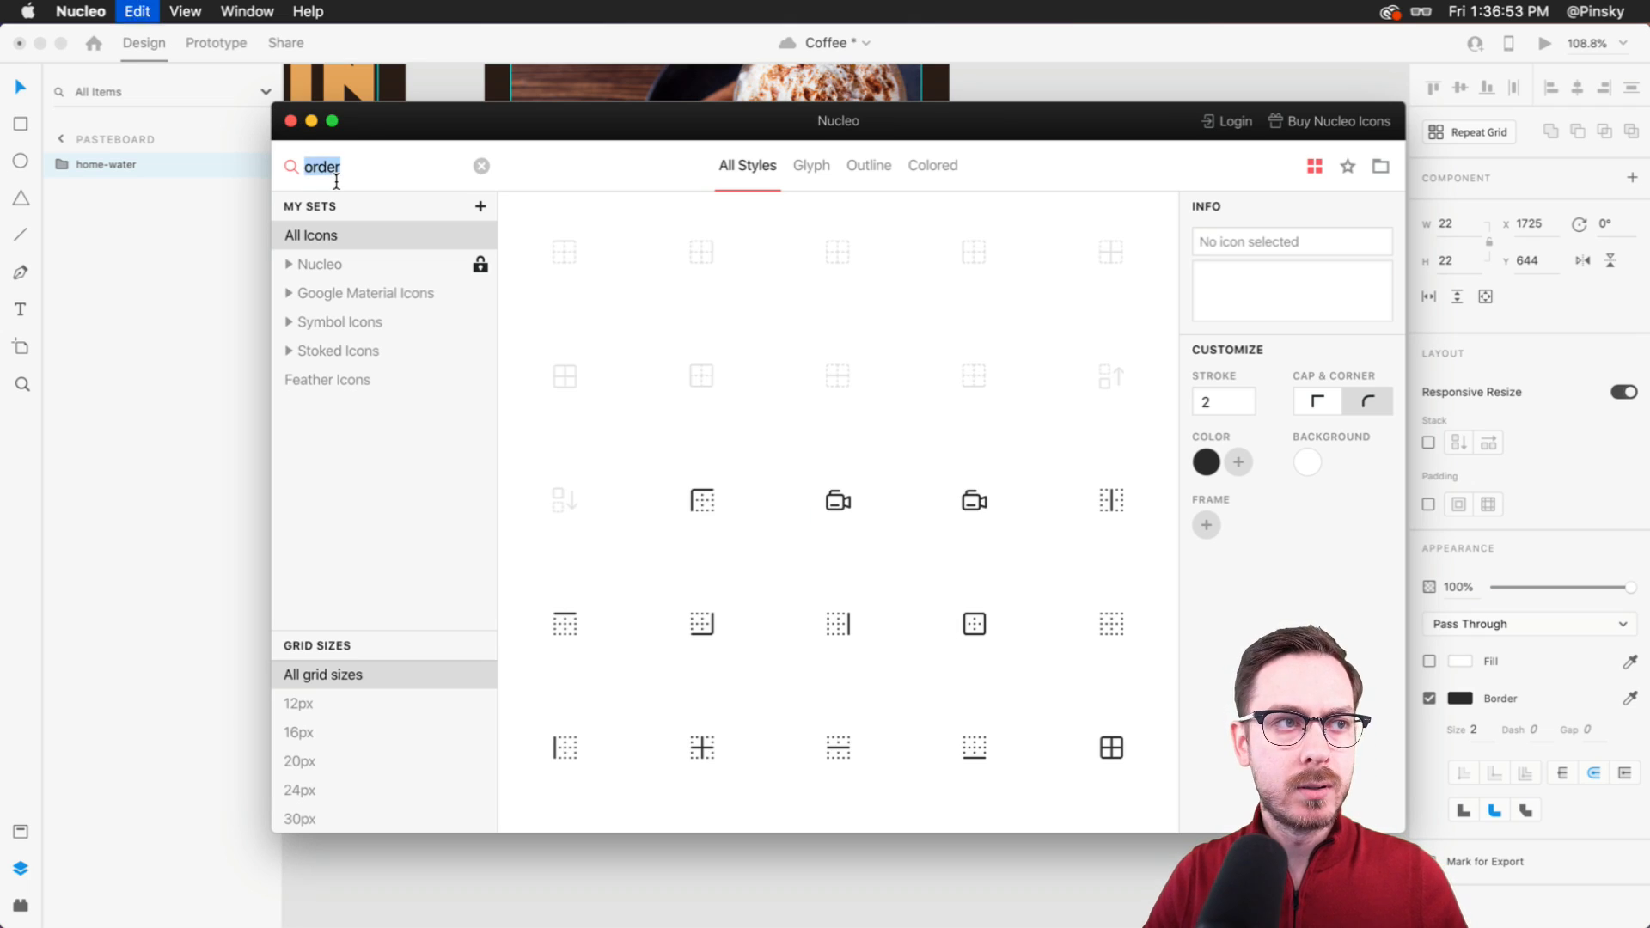
type("coffe")
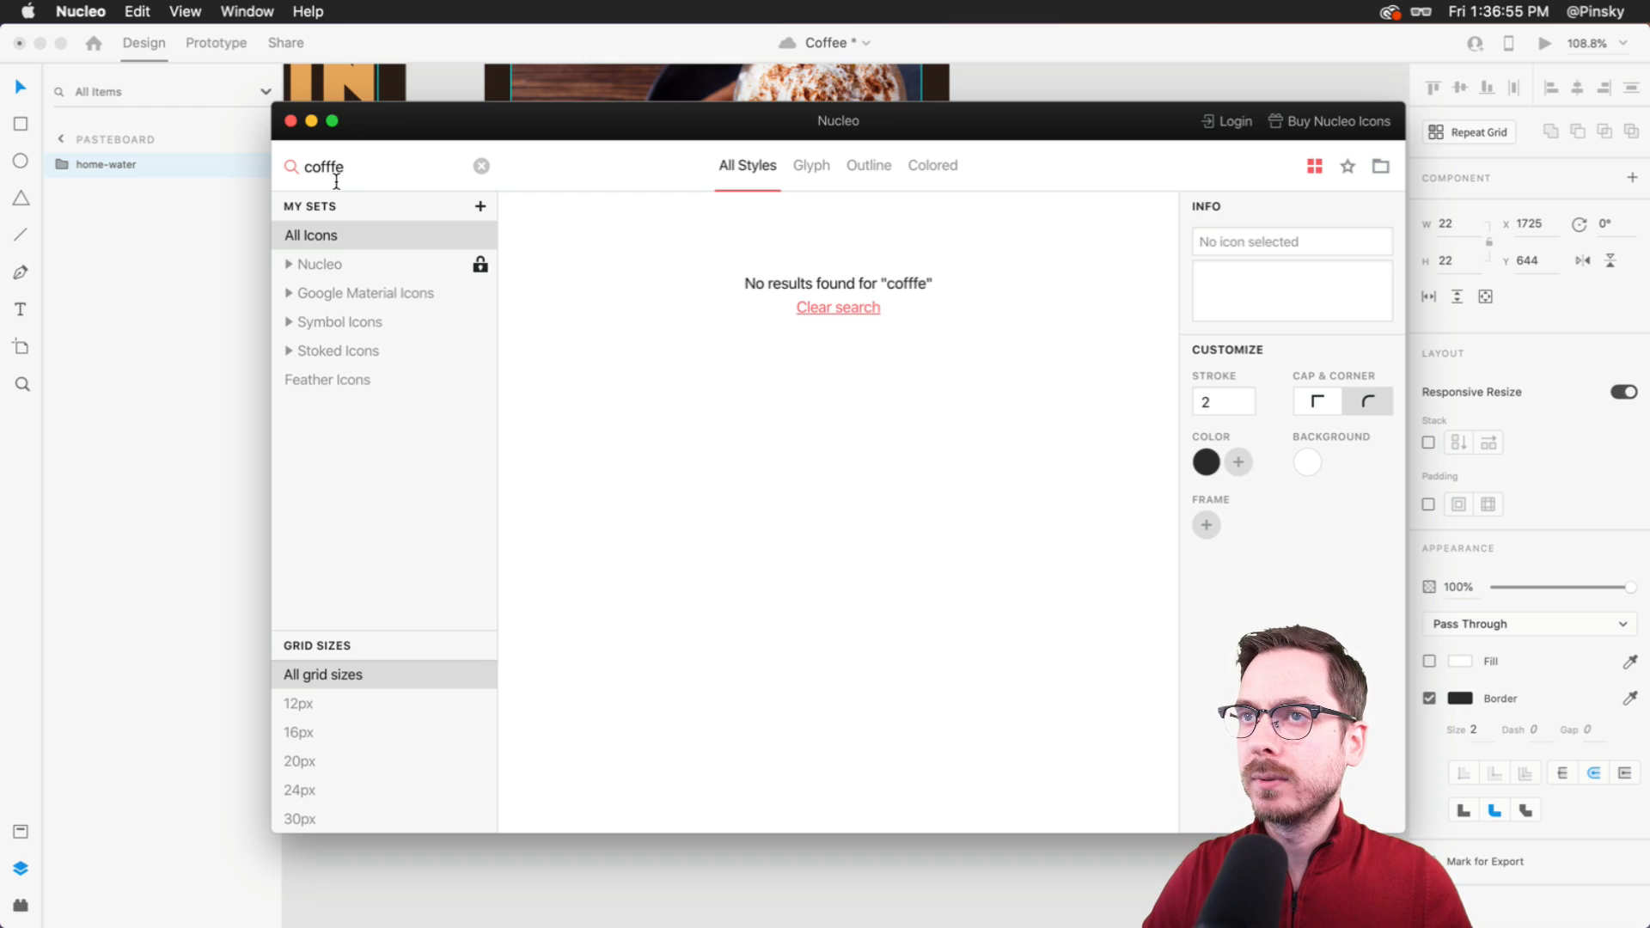
type("e")
scroll(640, 418, "down", 3)
scroll(640, 418, "down", 5)
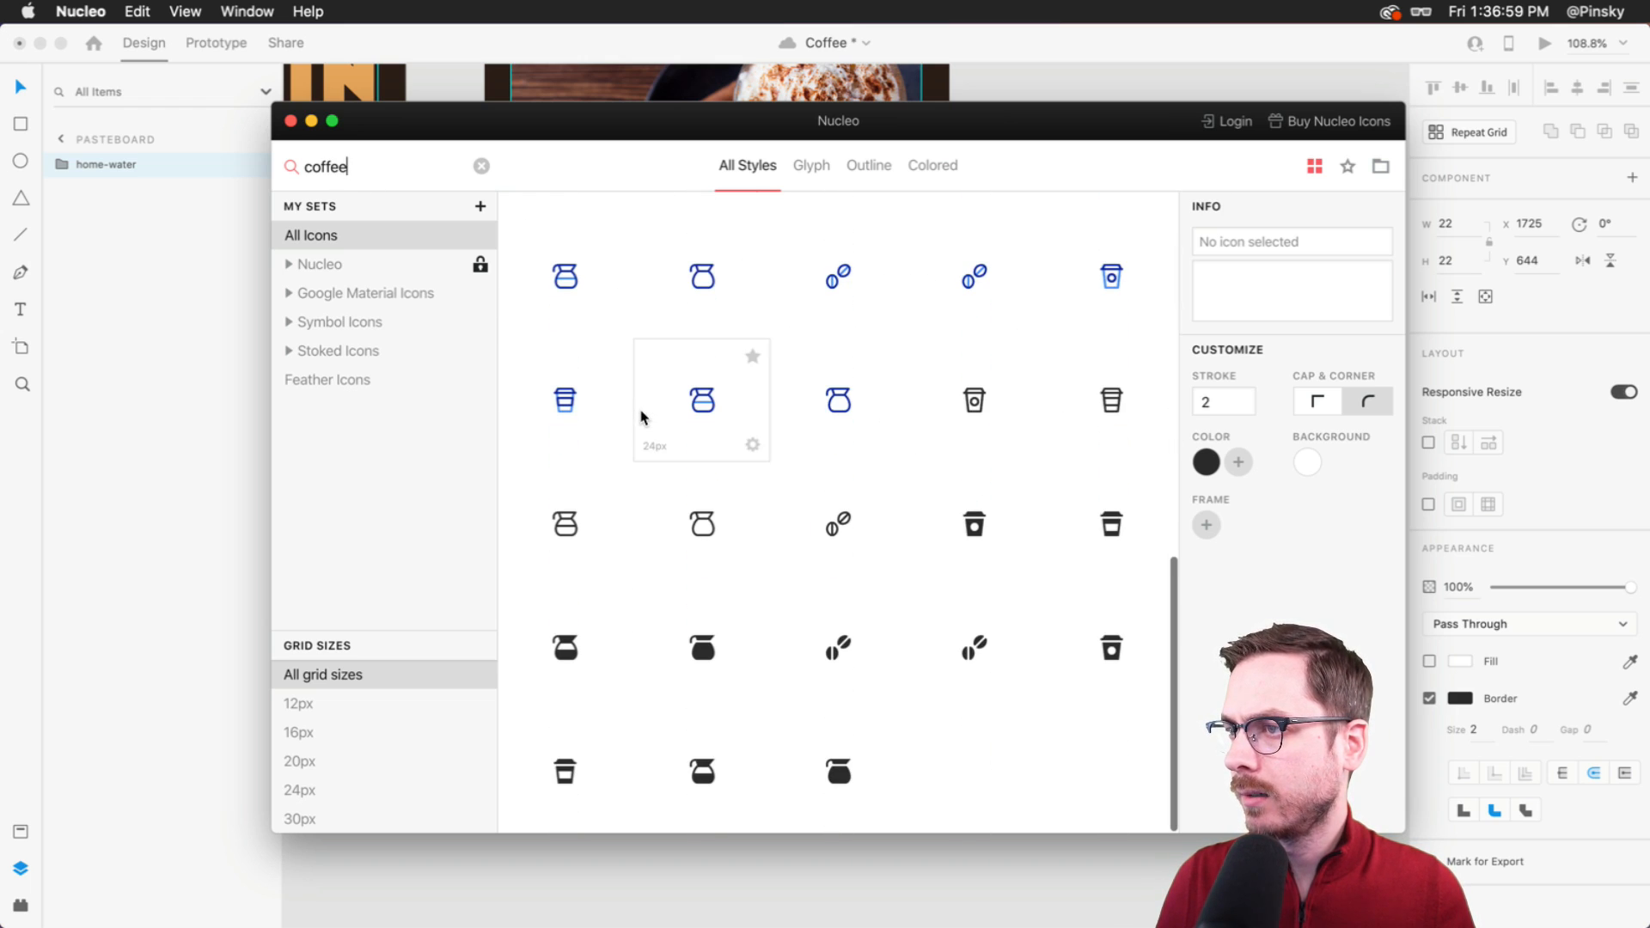
scroll(641, 418, "up", 5)
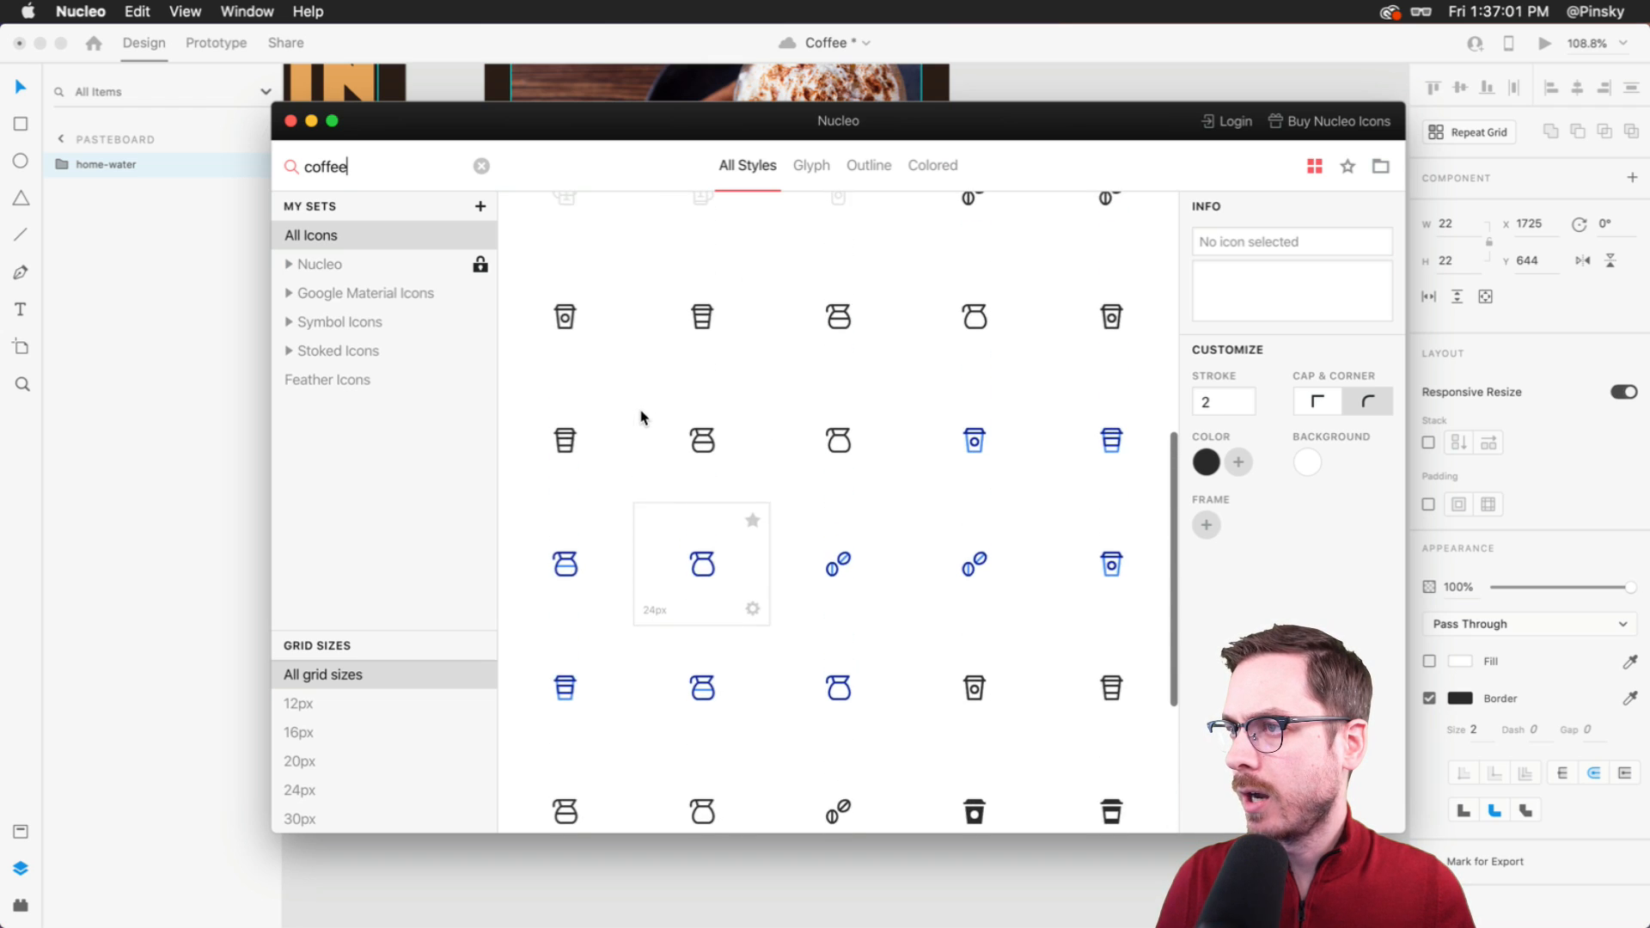
scroll(640, 418, "up", 2)
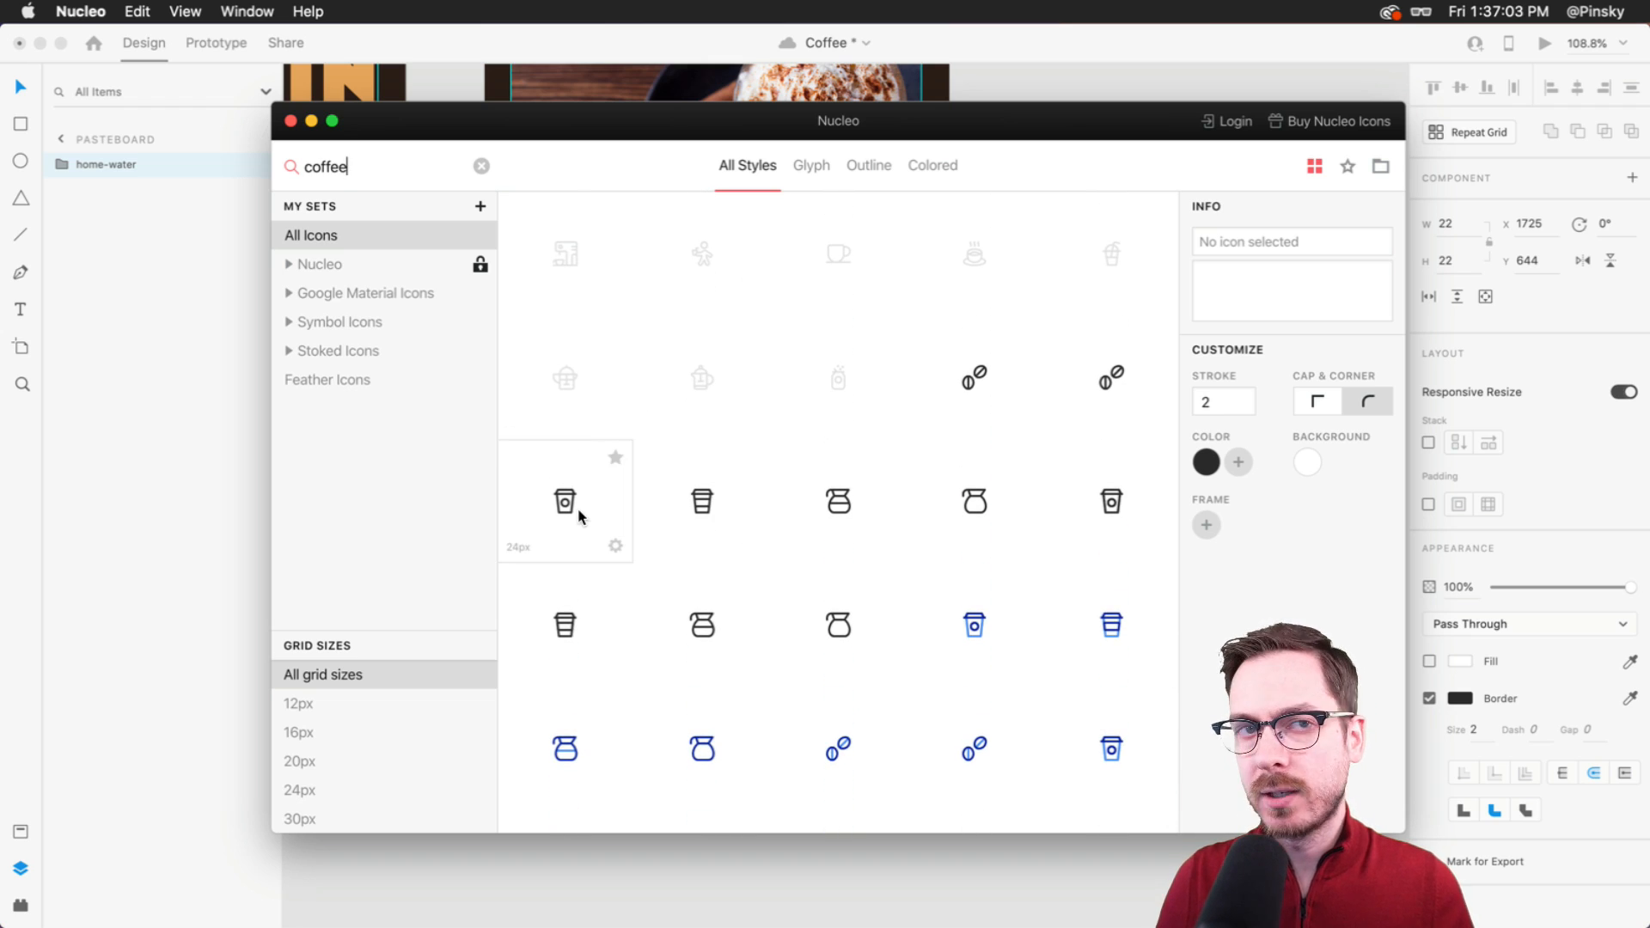
left_click_drag(574, 507, 1092, 489)
- Search the icon library for "present" and add the outlined 32px gift icon to the pasteboard beside the coffee cup
double_click(334, 168)
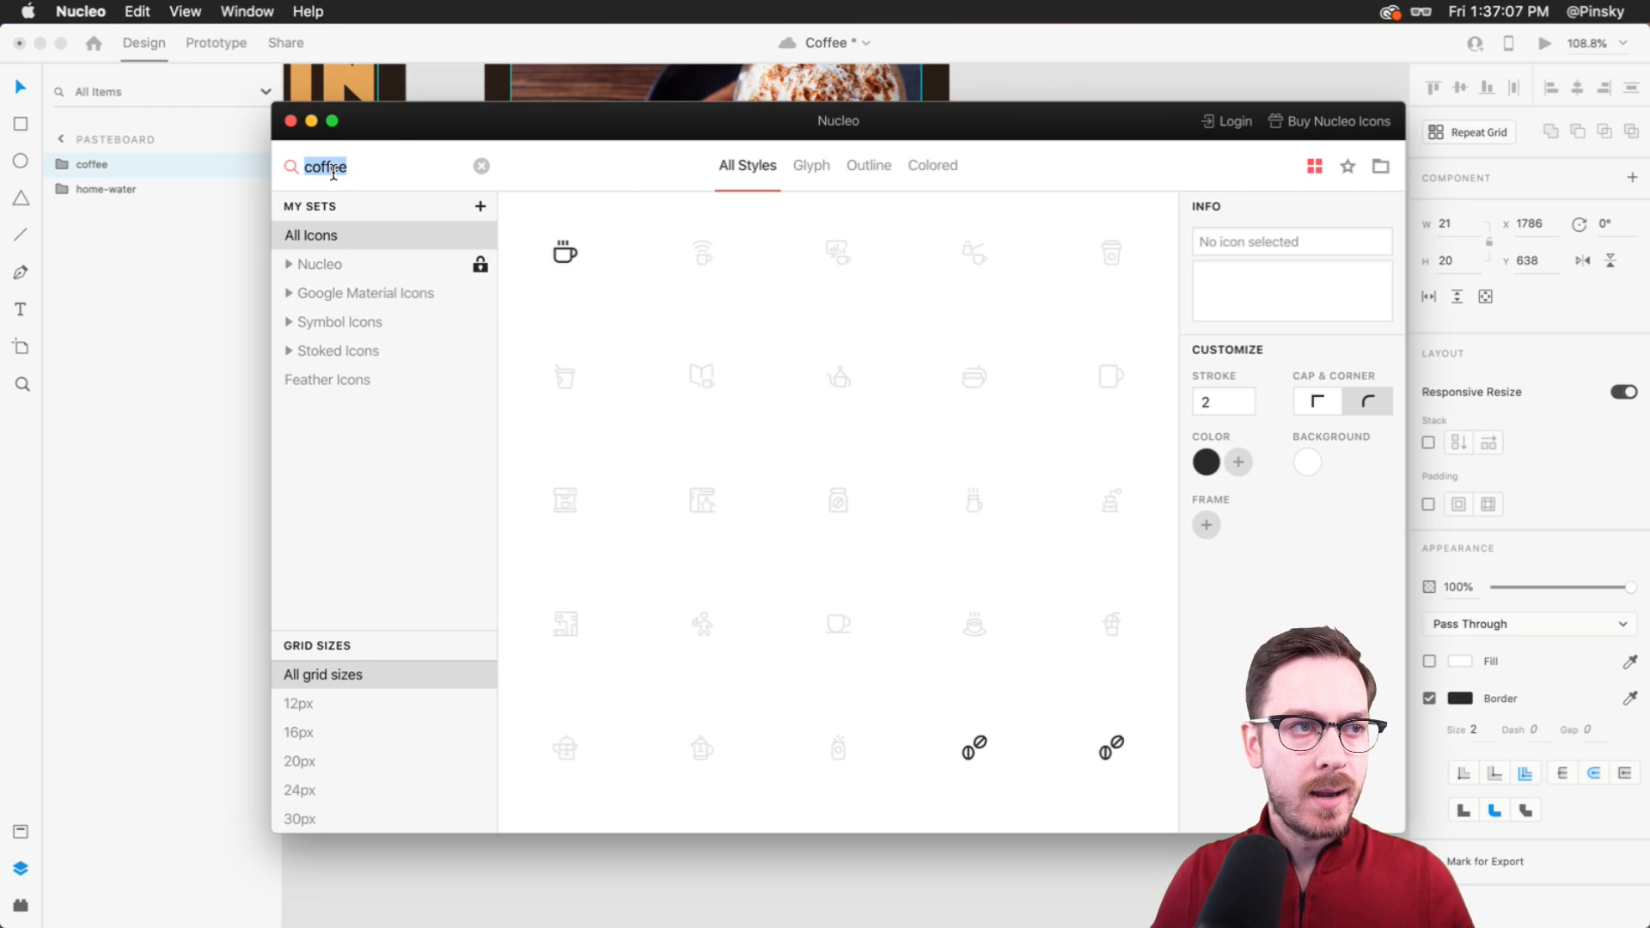
type("present")
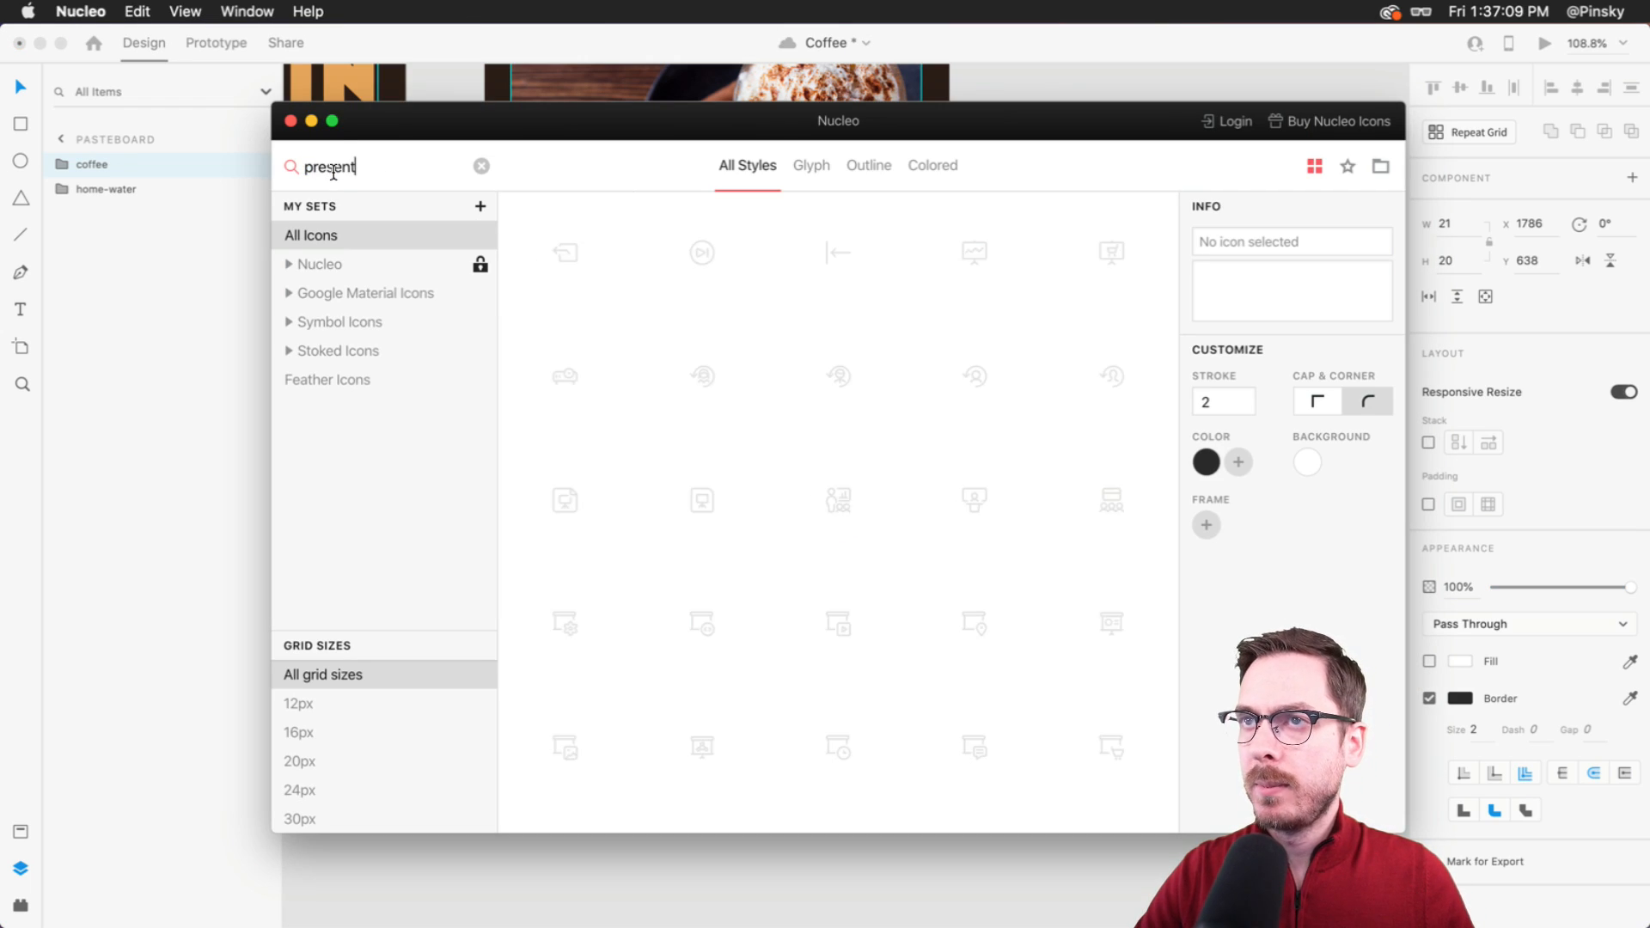
scroll(960, 650, "down", 10)
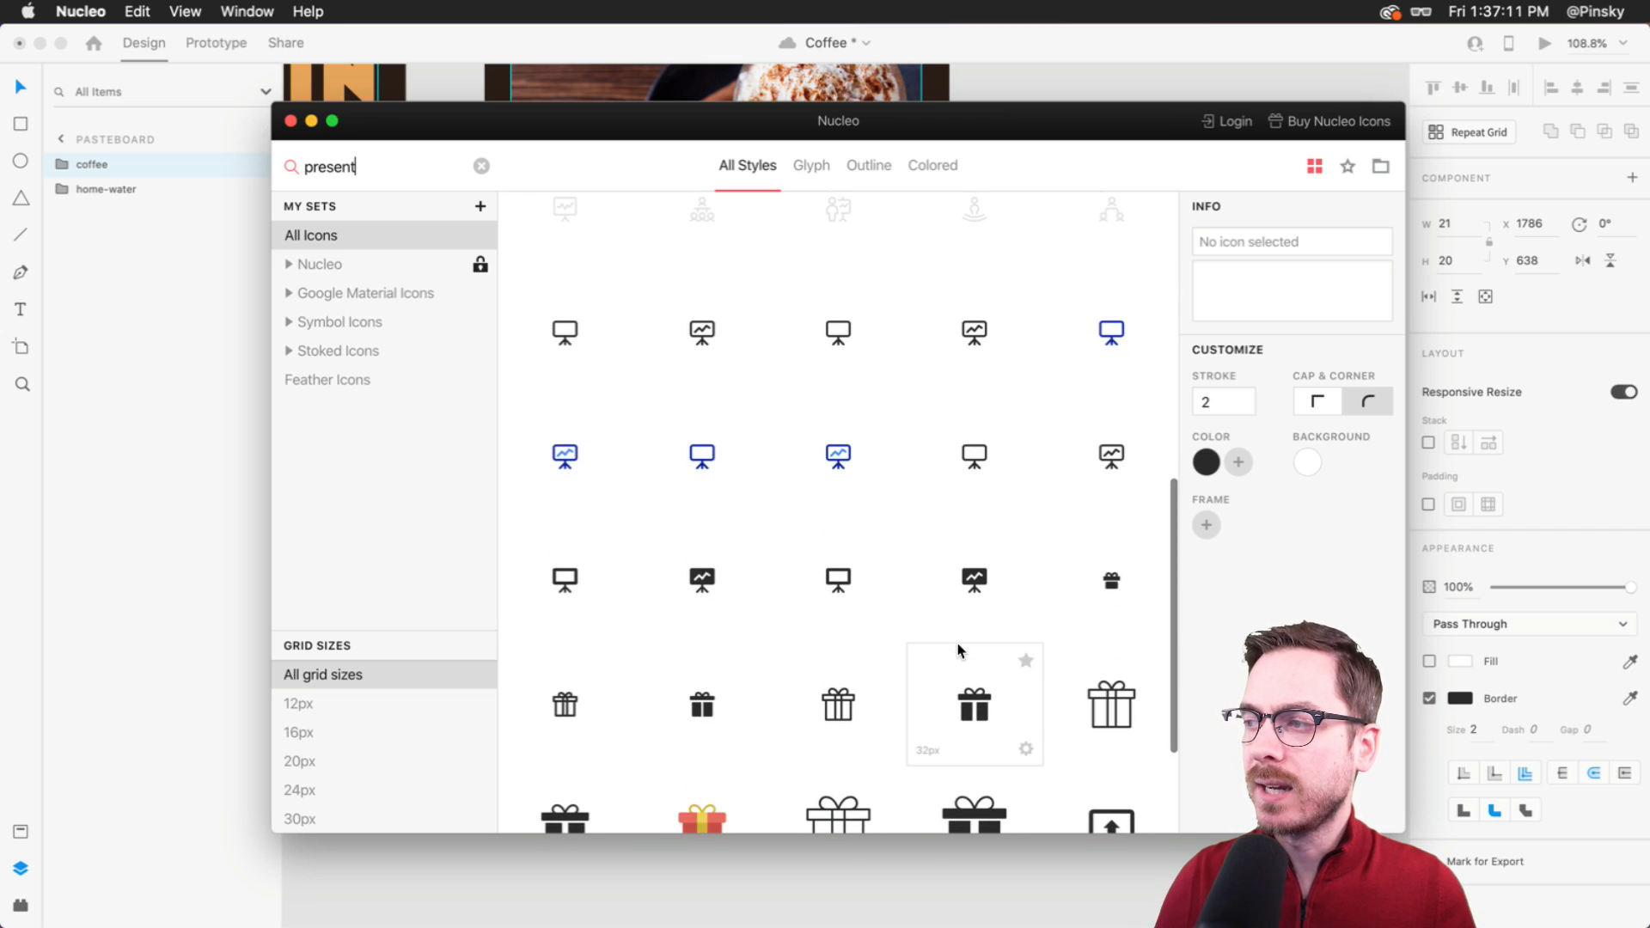
scroll(960, 650, "up", 1)
scroll(960, 651, "down", 3)
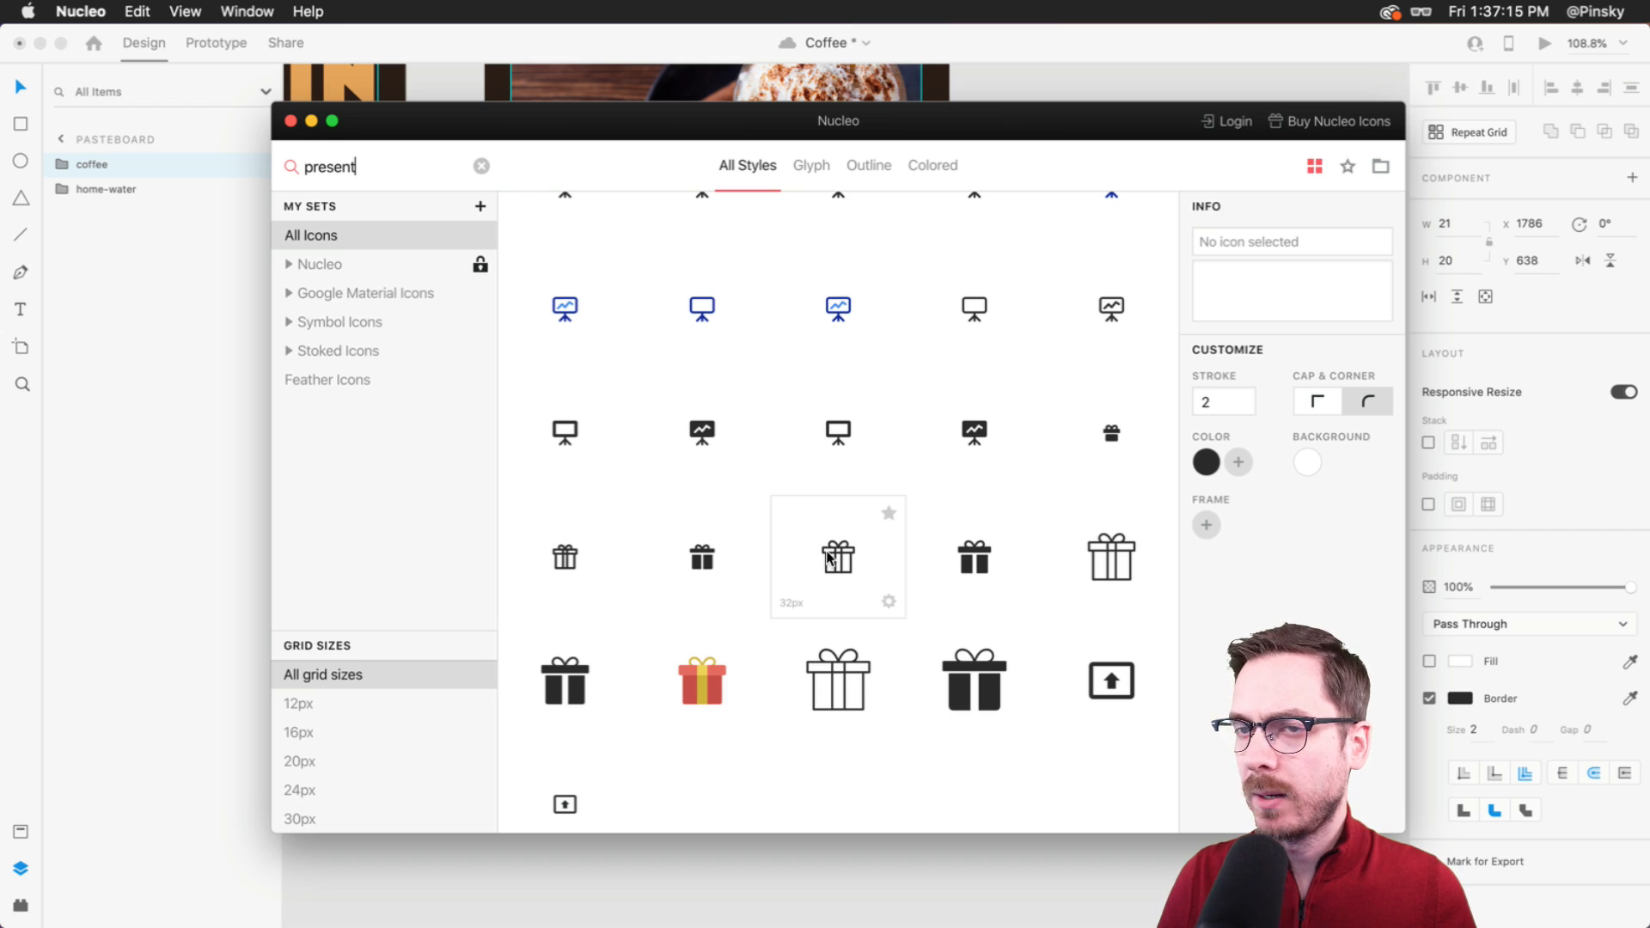
left_click_drag(850, 559, 1155, 528)
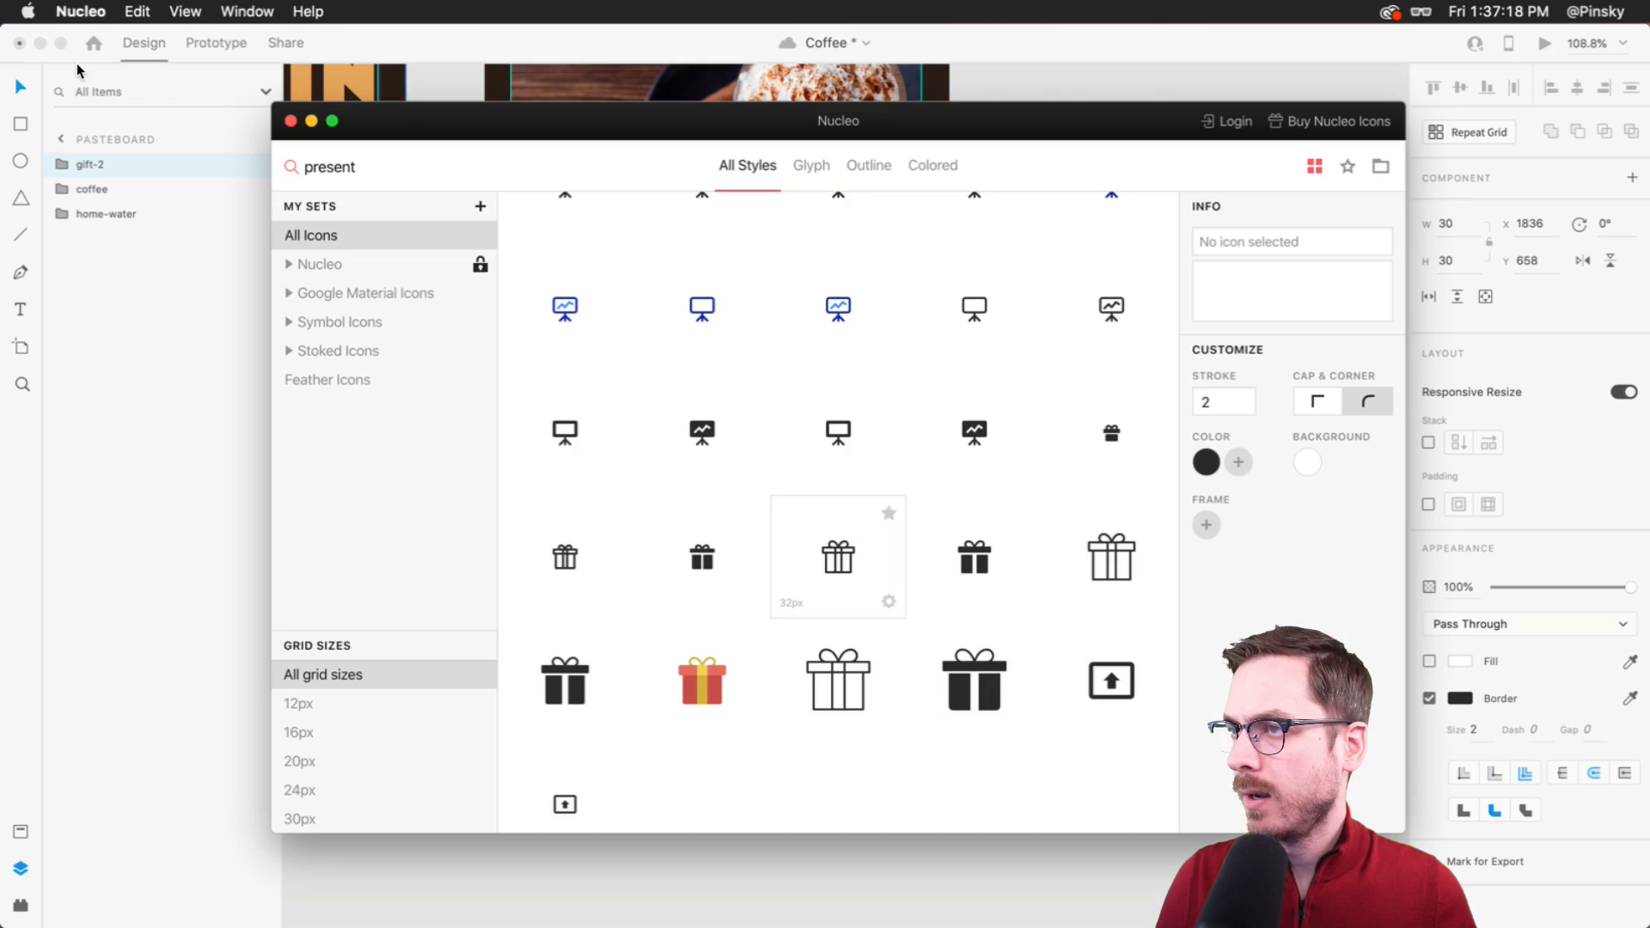
- Search the icon library for "user" and place a circled user icon on the pasteboard below the gift icon
double_click(351, 168)
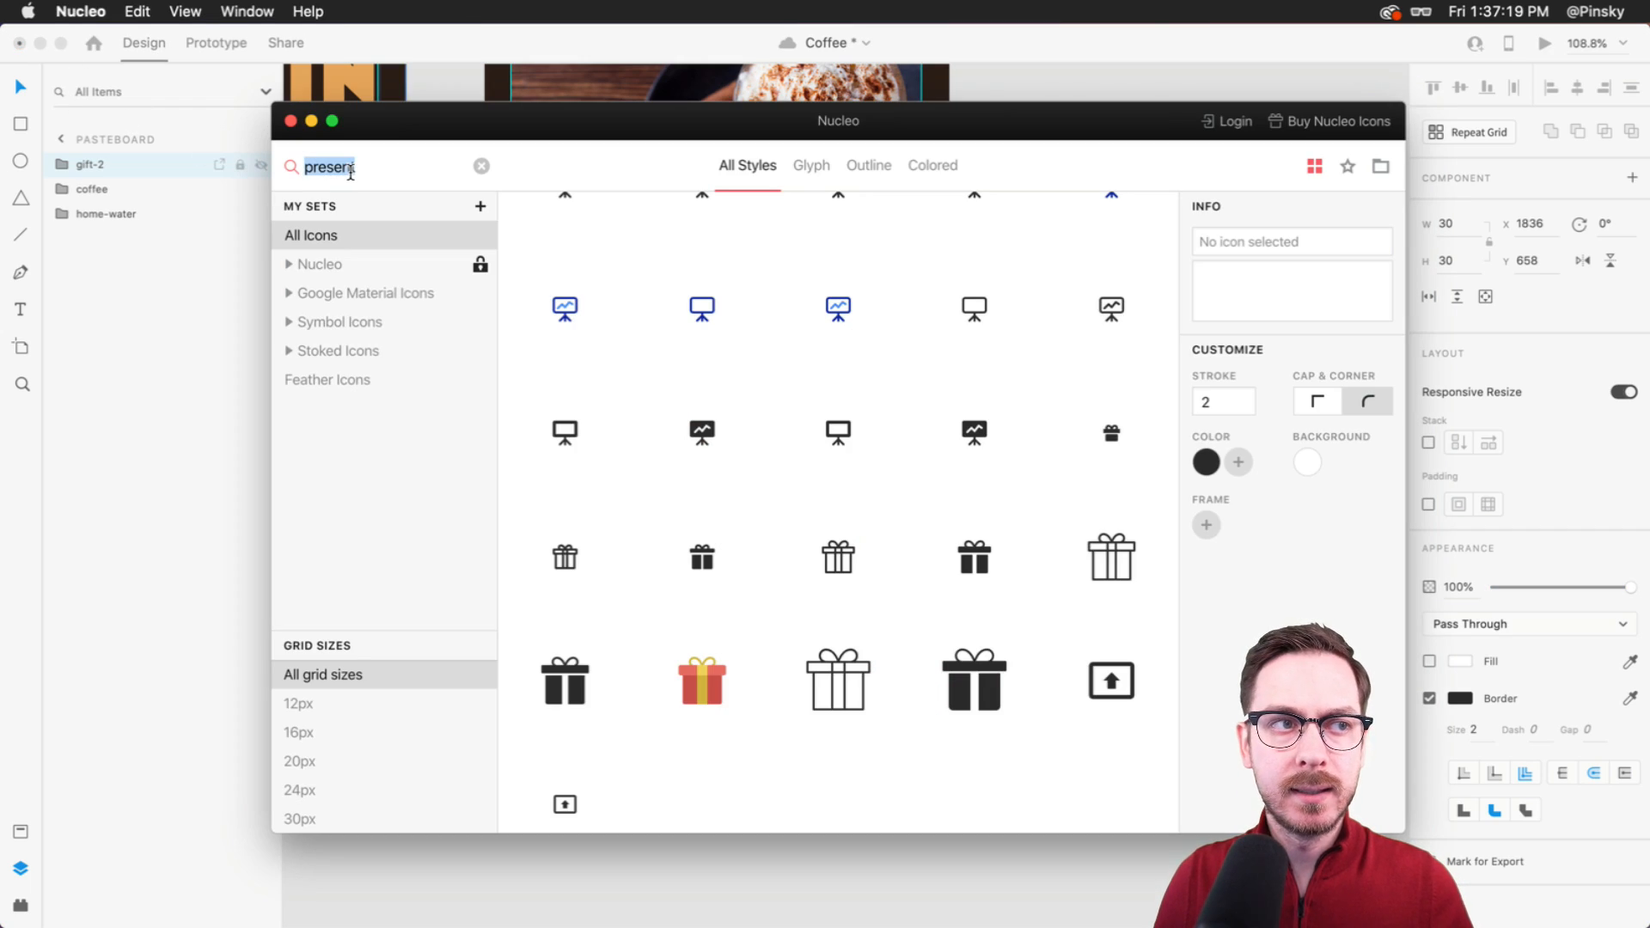
type("user")
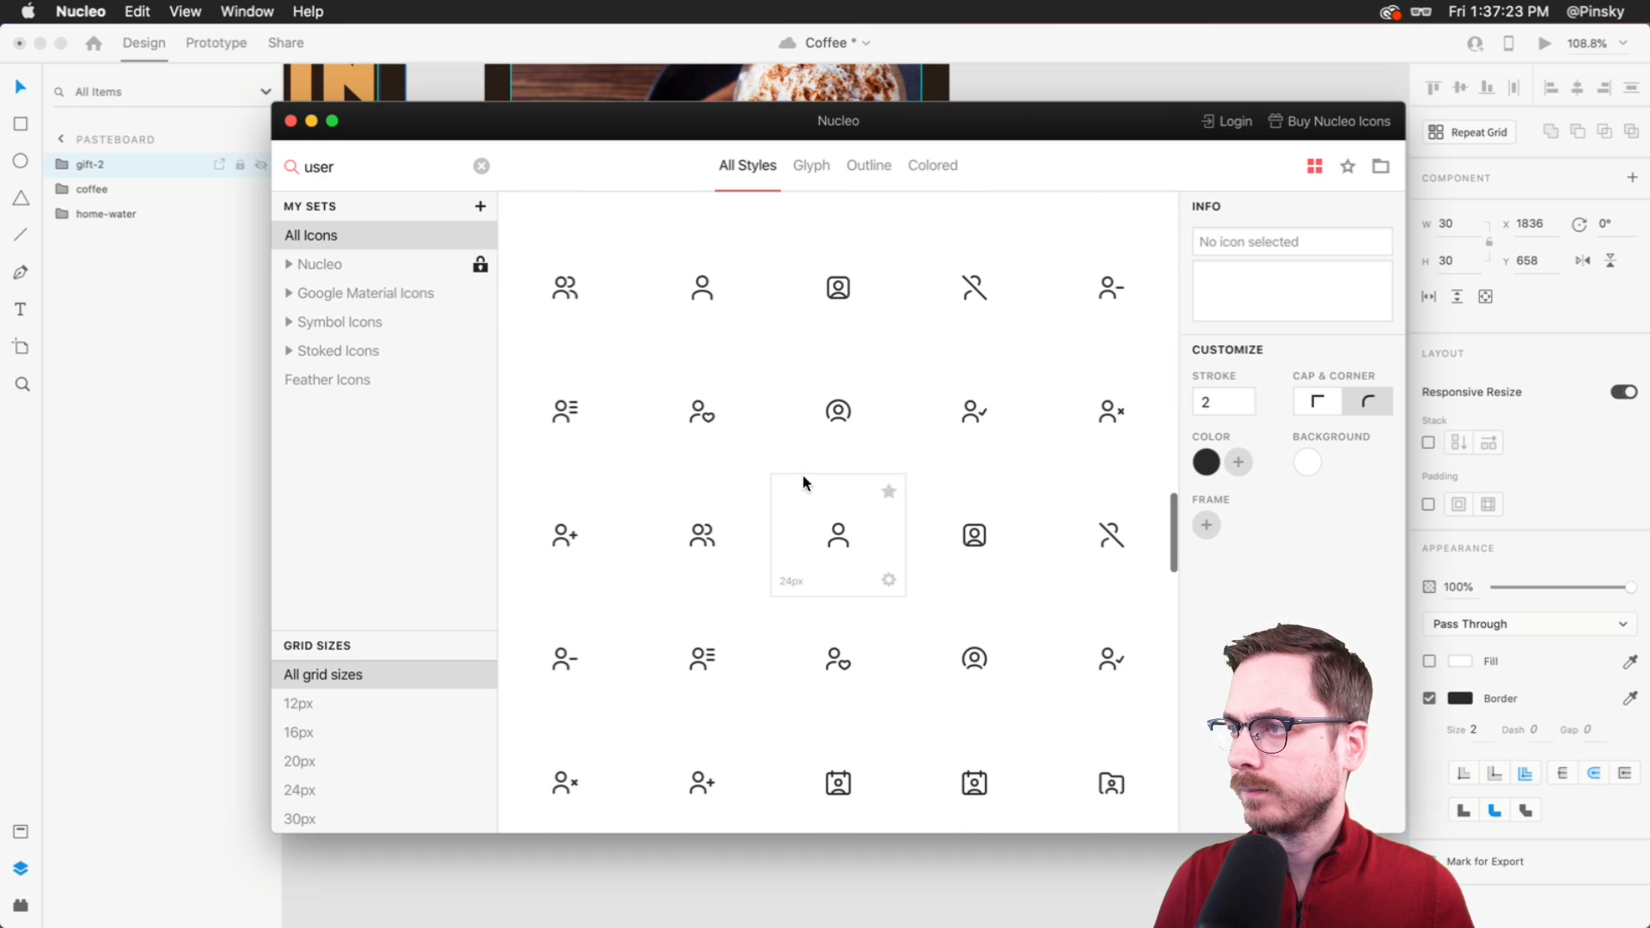
left_click_drag(940, 465, 1145, 599)
left_click(1287, 578)
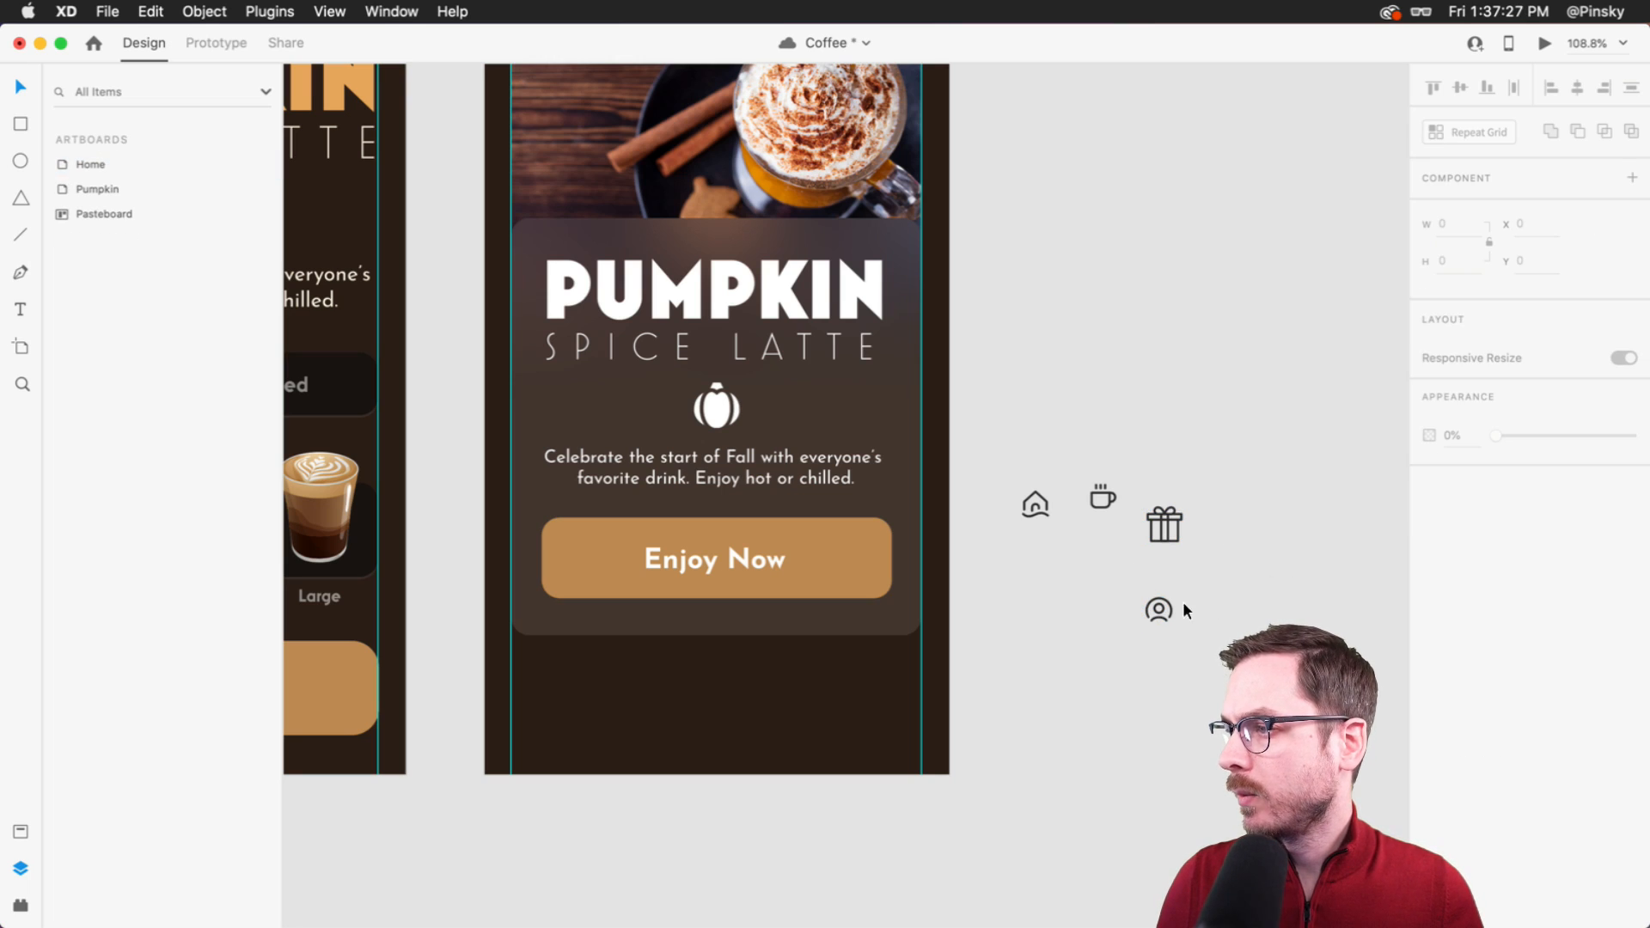
- Delete the filled circled user icon and replace it with the outlined version from Nucleo
left_click(1160, 611)
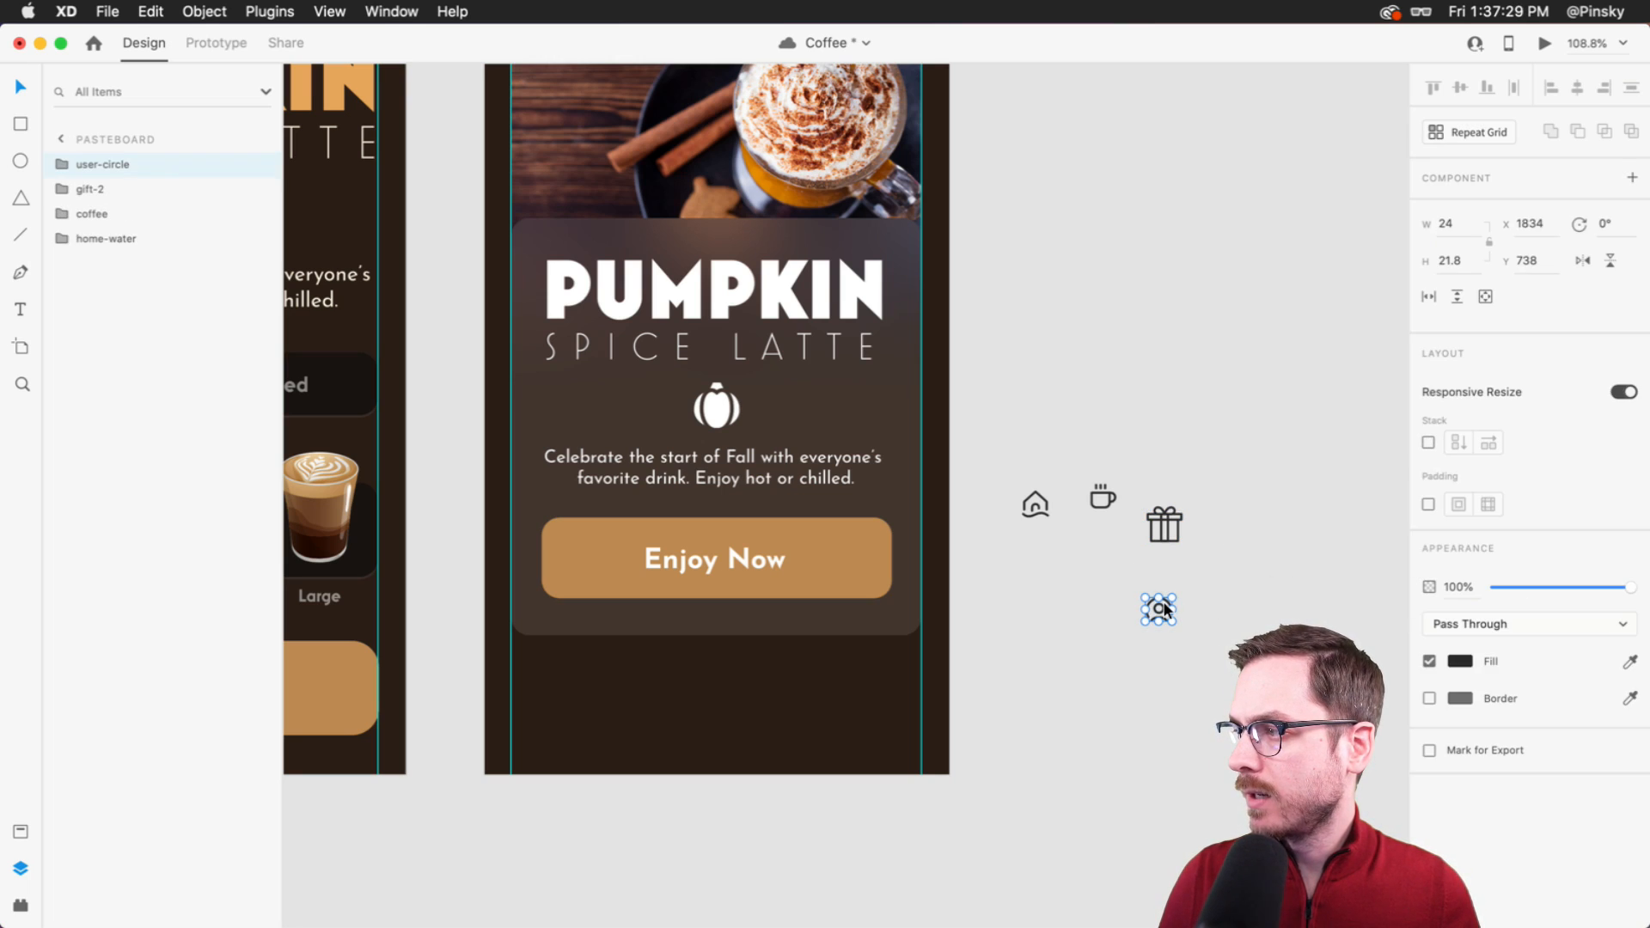
key("BackSpace")
key("super+Tab")
left_click_drag(974, 658, 1210, 565)
- Turn off Responsive Resize for the four pasteboard icons and set their height to 36
left_click_drag(1277, 627, 1076, 514)
left_click(1618, 392)
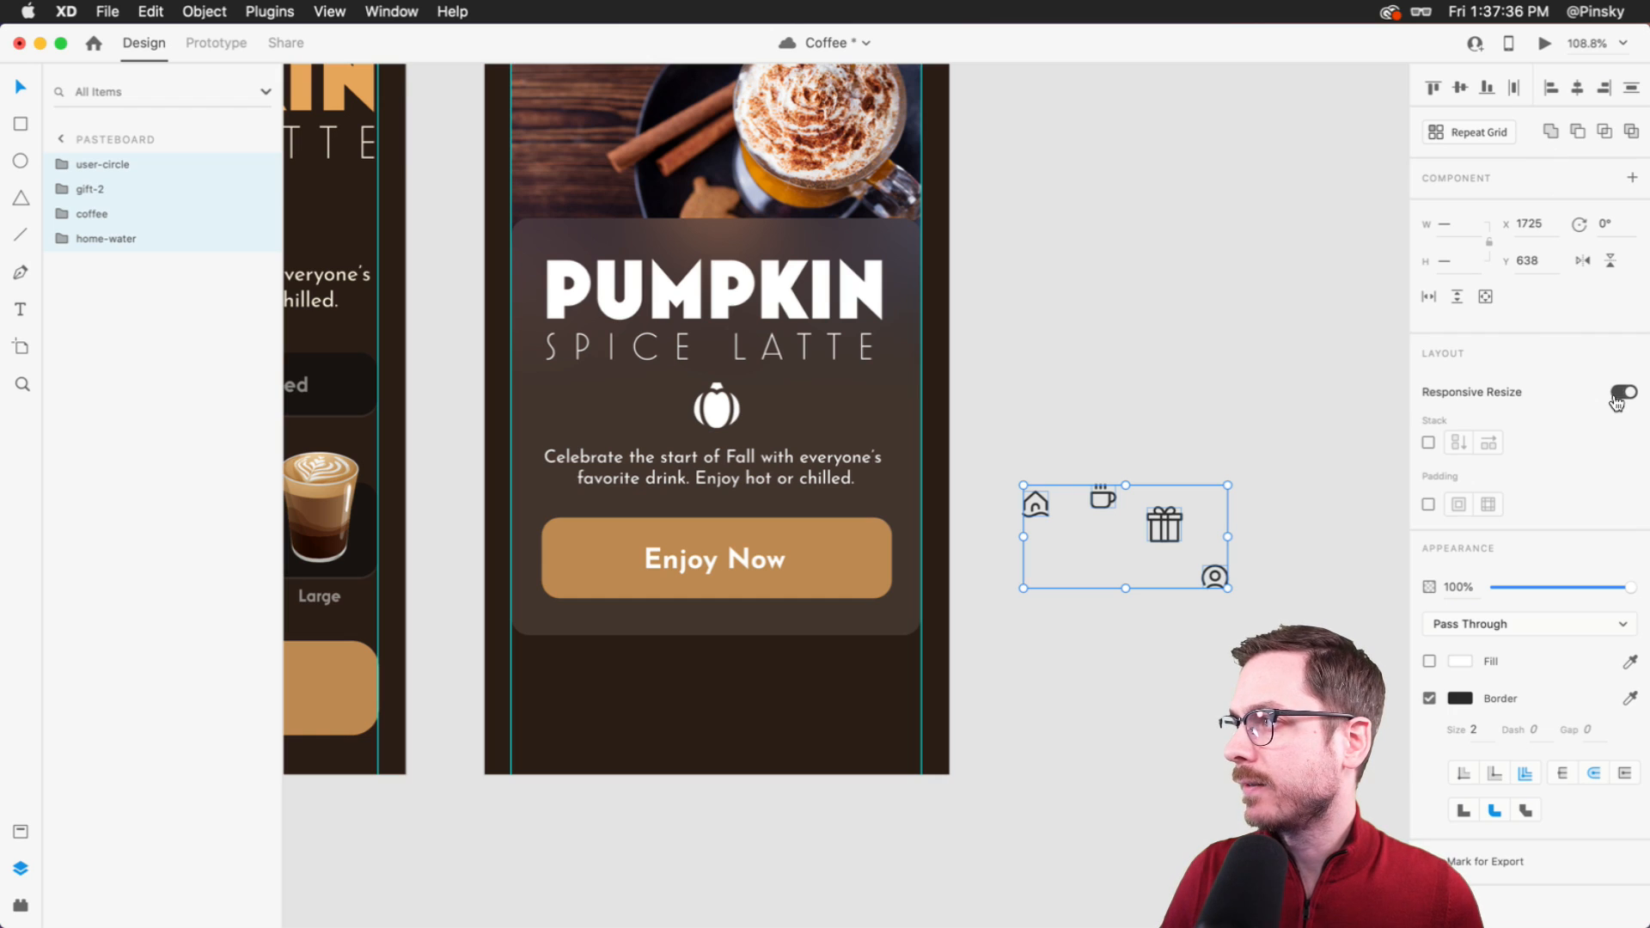
left_click(1459, 262)
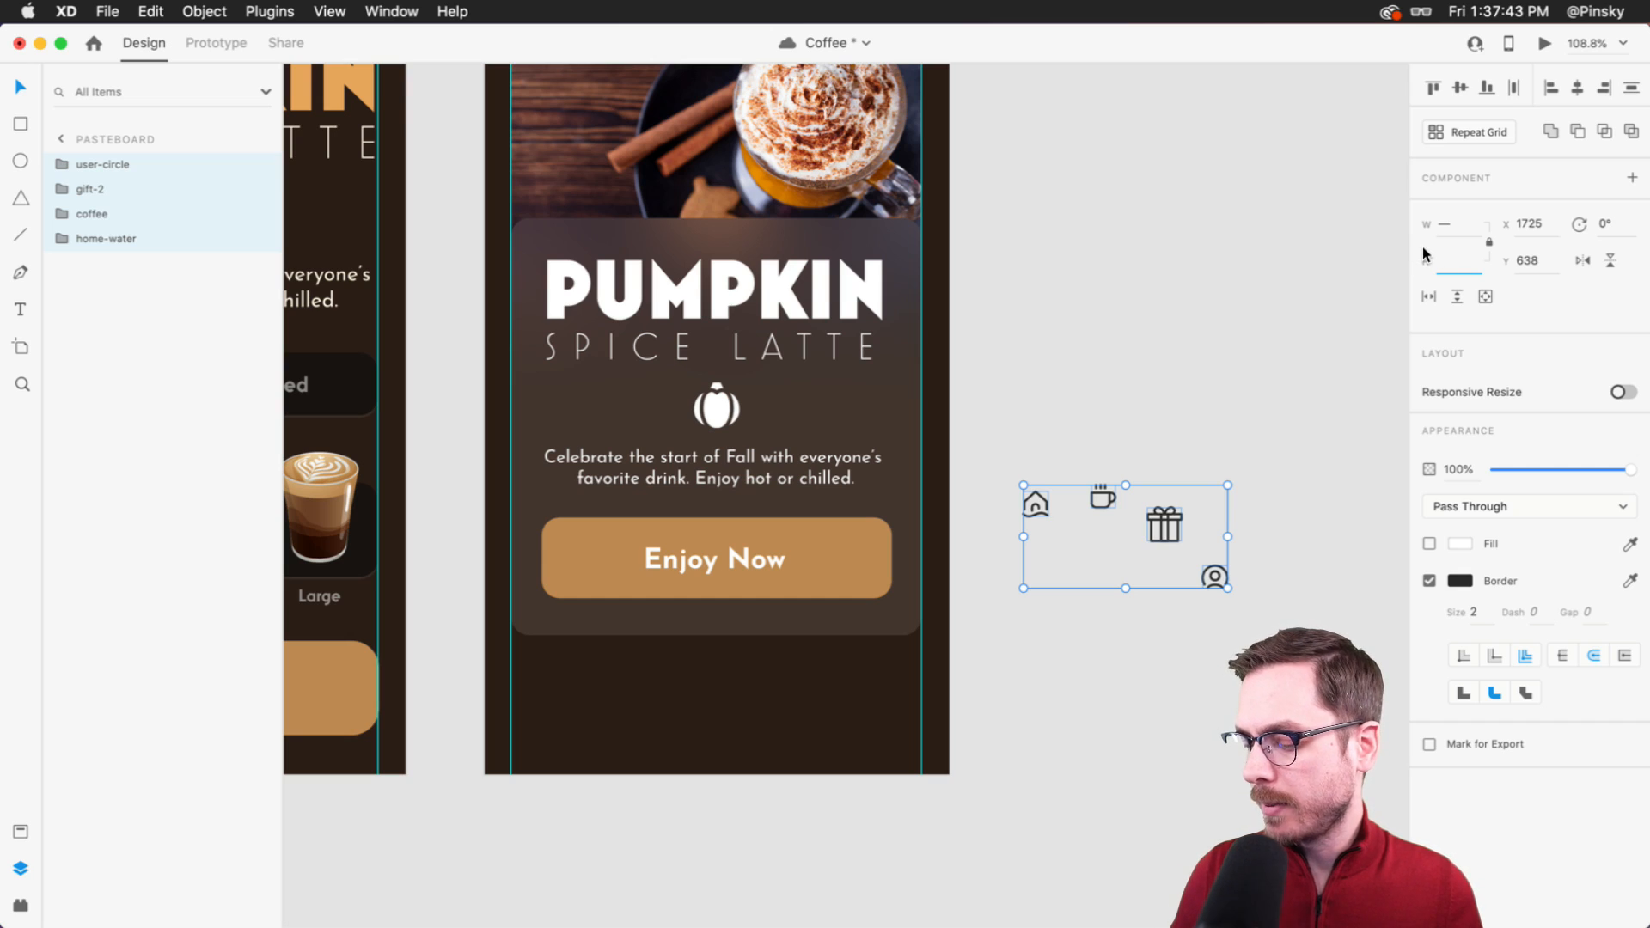
type("36")
key("Return")
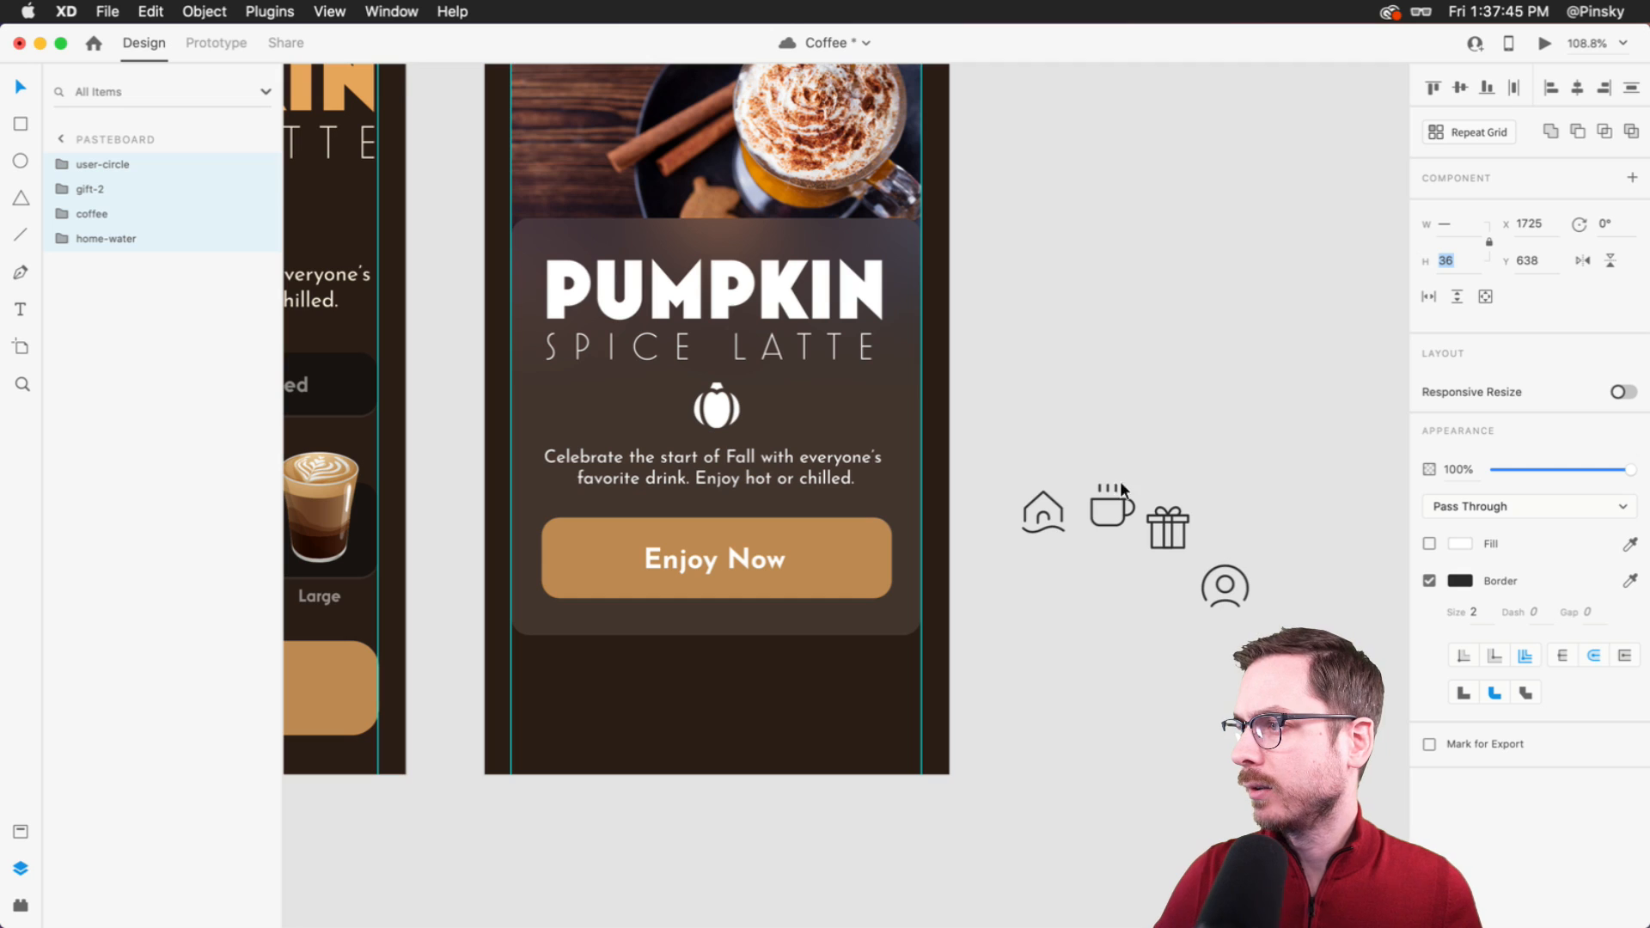
- Change the border color of the home, coffee, gift and user icons to white
left_click(1286, 569)
left_click_drag(1066, 513, 1309, 683)
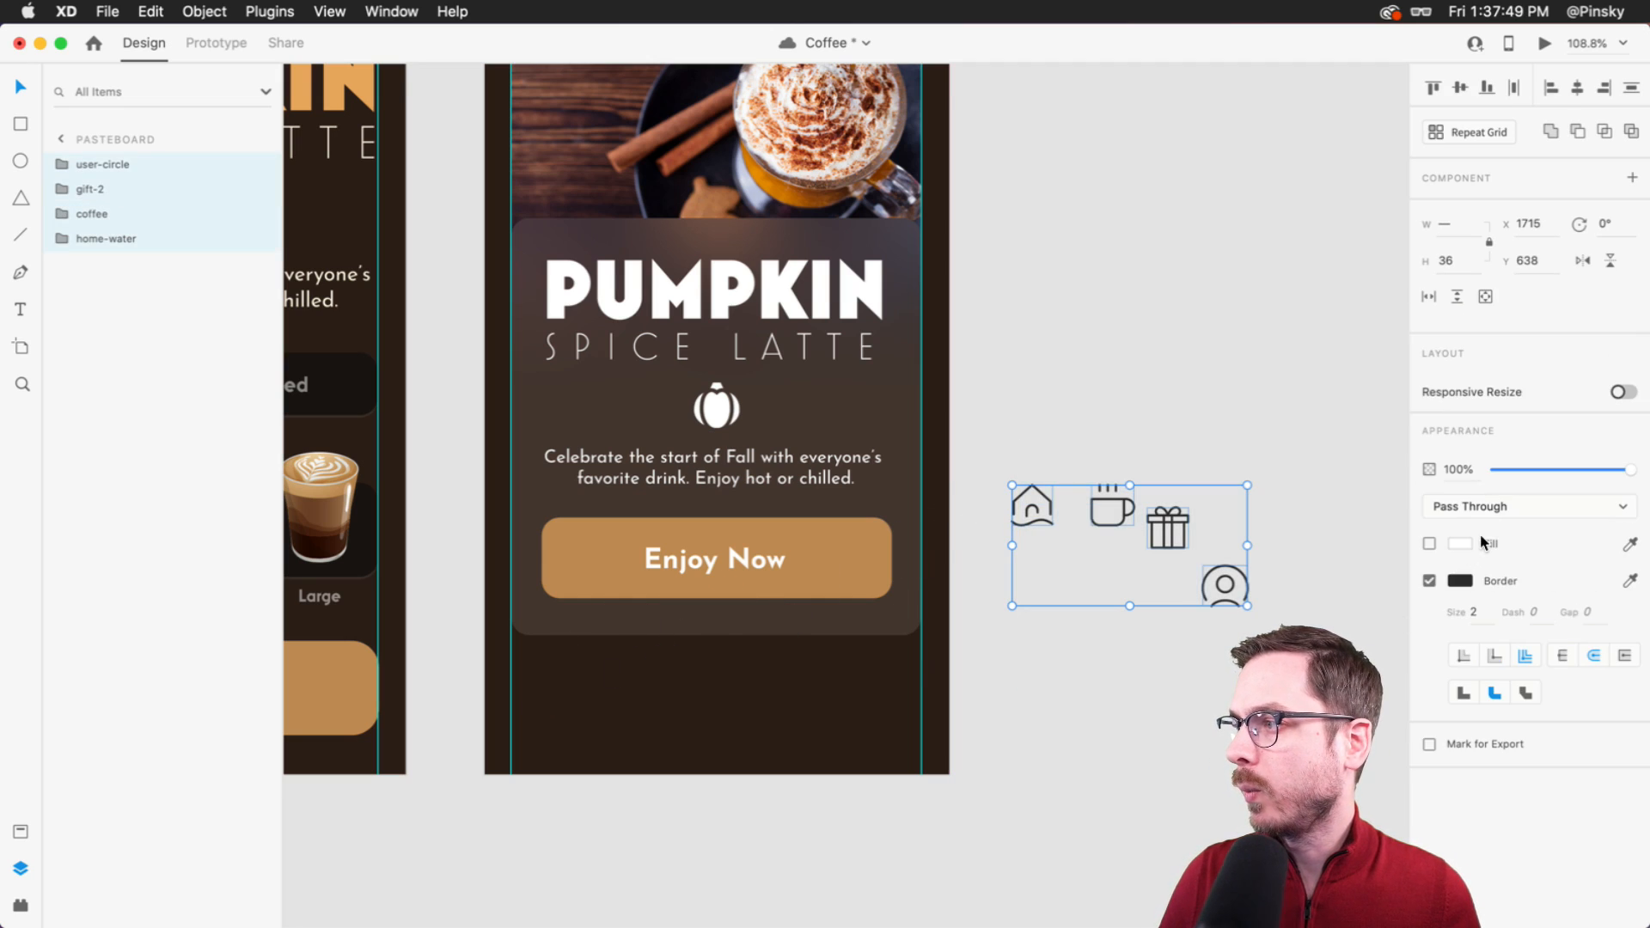
left_click(1459, 581)
left_click_drag(1264, 515, 1074, 365)
left_click(1074, 364)
- Move the four icons onto the Home artboard below the card, with the home and user icons at the opposite side guides
left_click_drag(989, 414, 1263, 623)
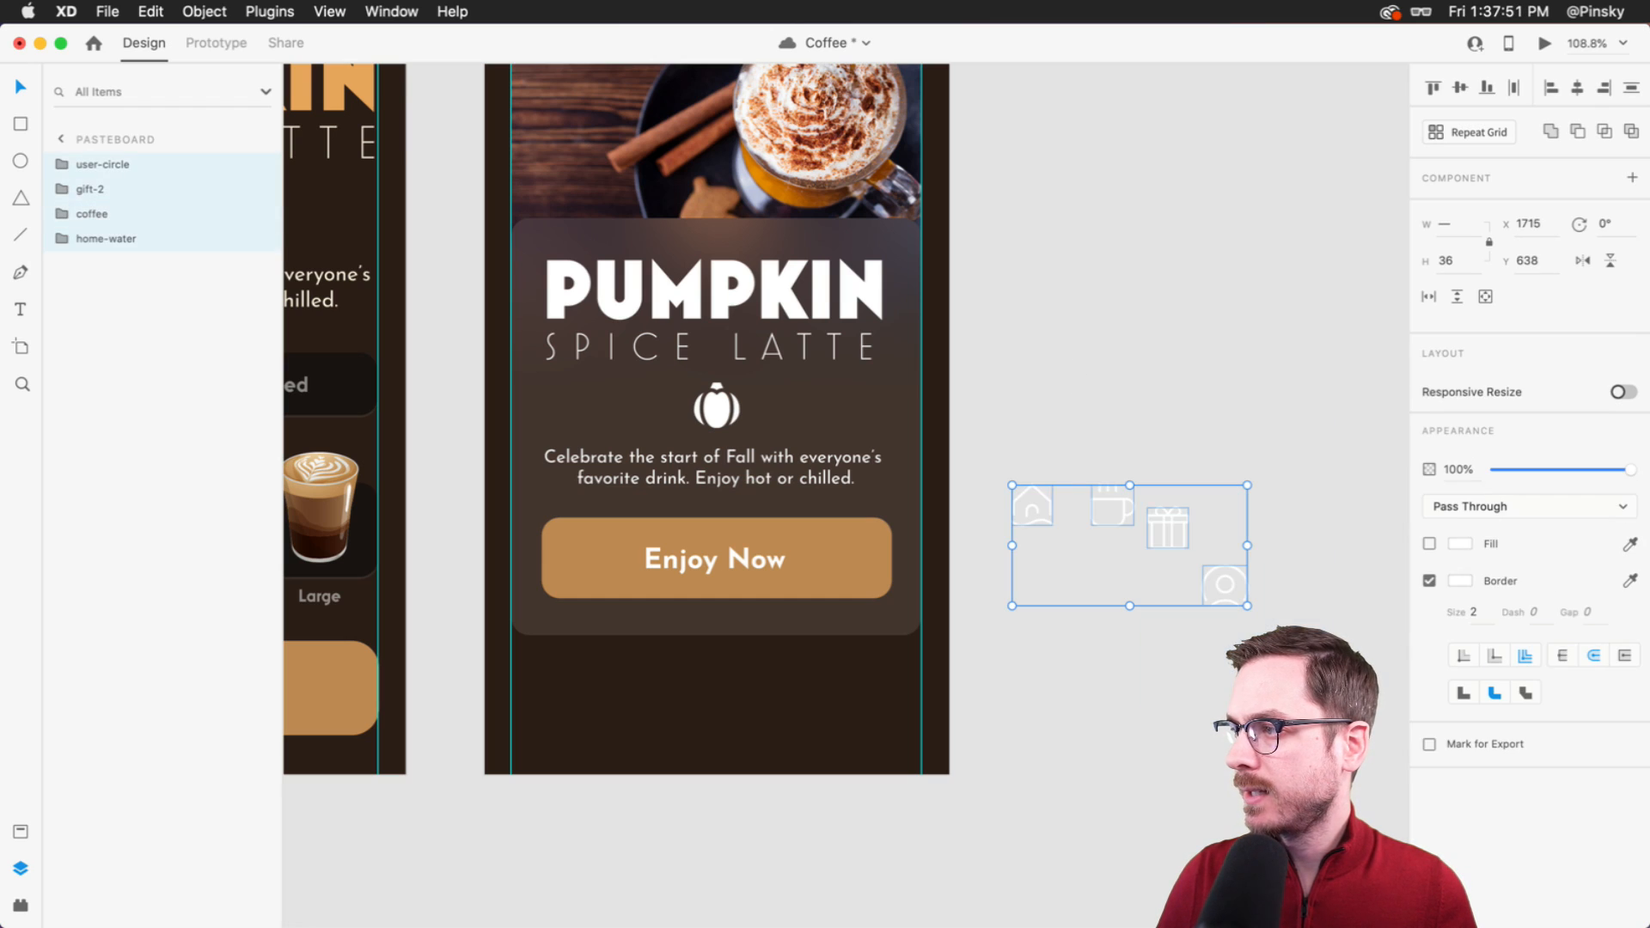
left_click_drag(1014, 507, 543, 688)
left_click(874, 739)
left_click_drag(723, 769, 498, 737)
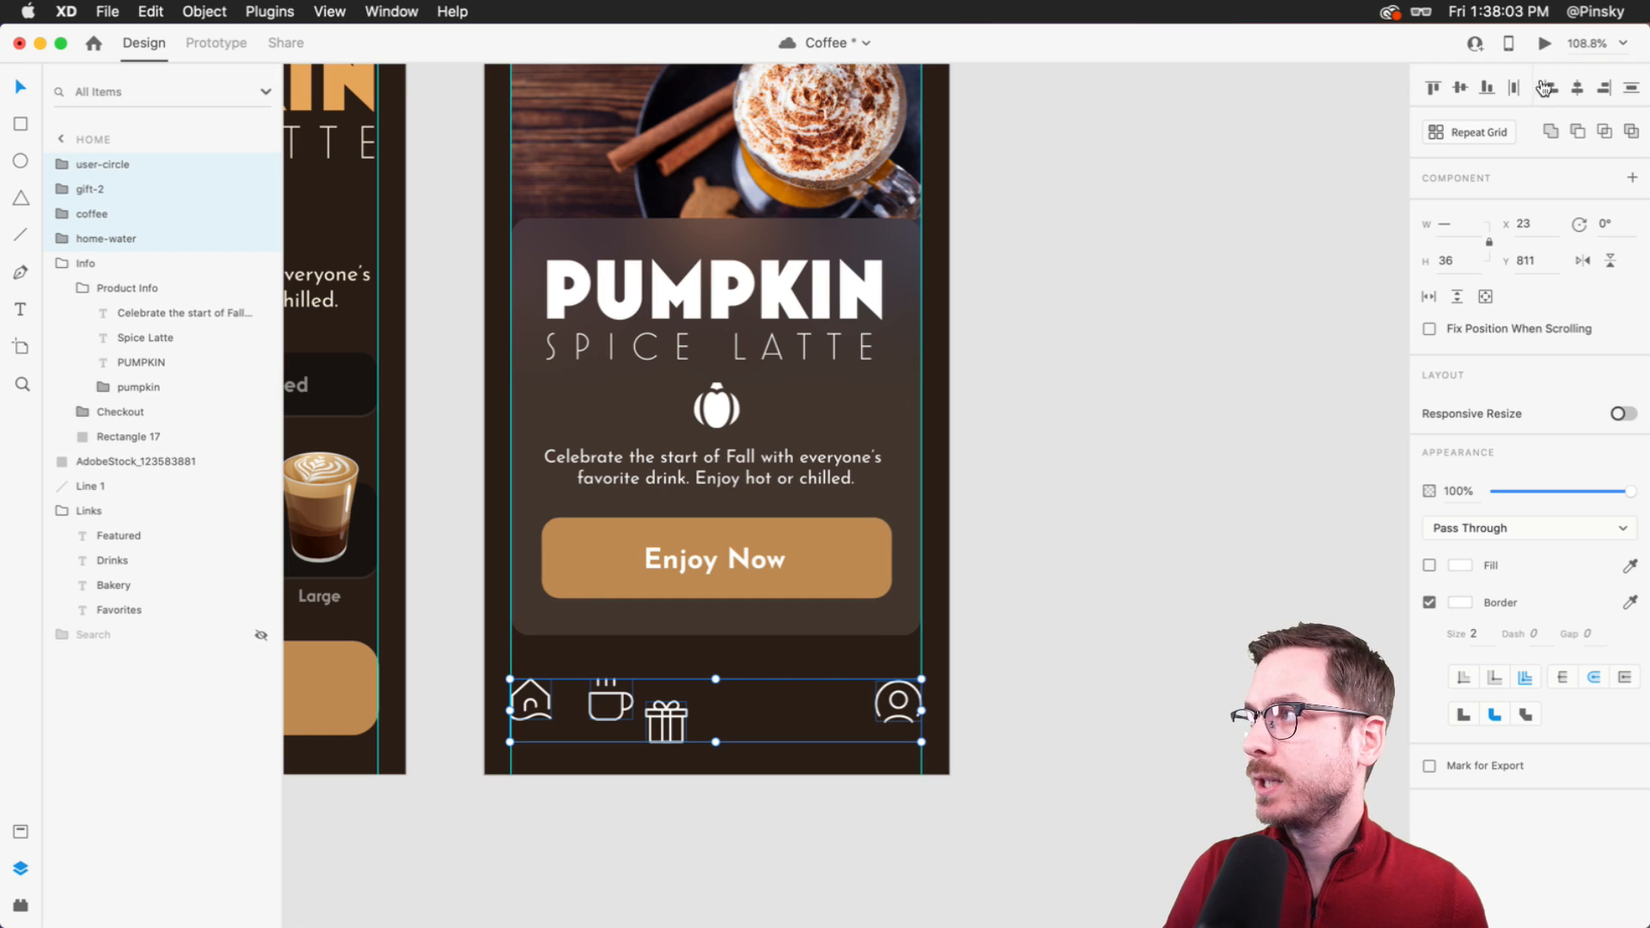
- Distribute the four icons evenly across the row, align them on their vertical middles, and raise the row to Y 804
left_click(1515, 89)
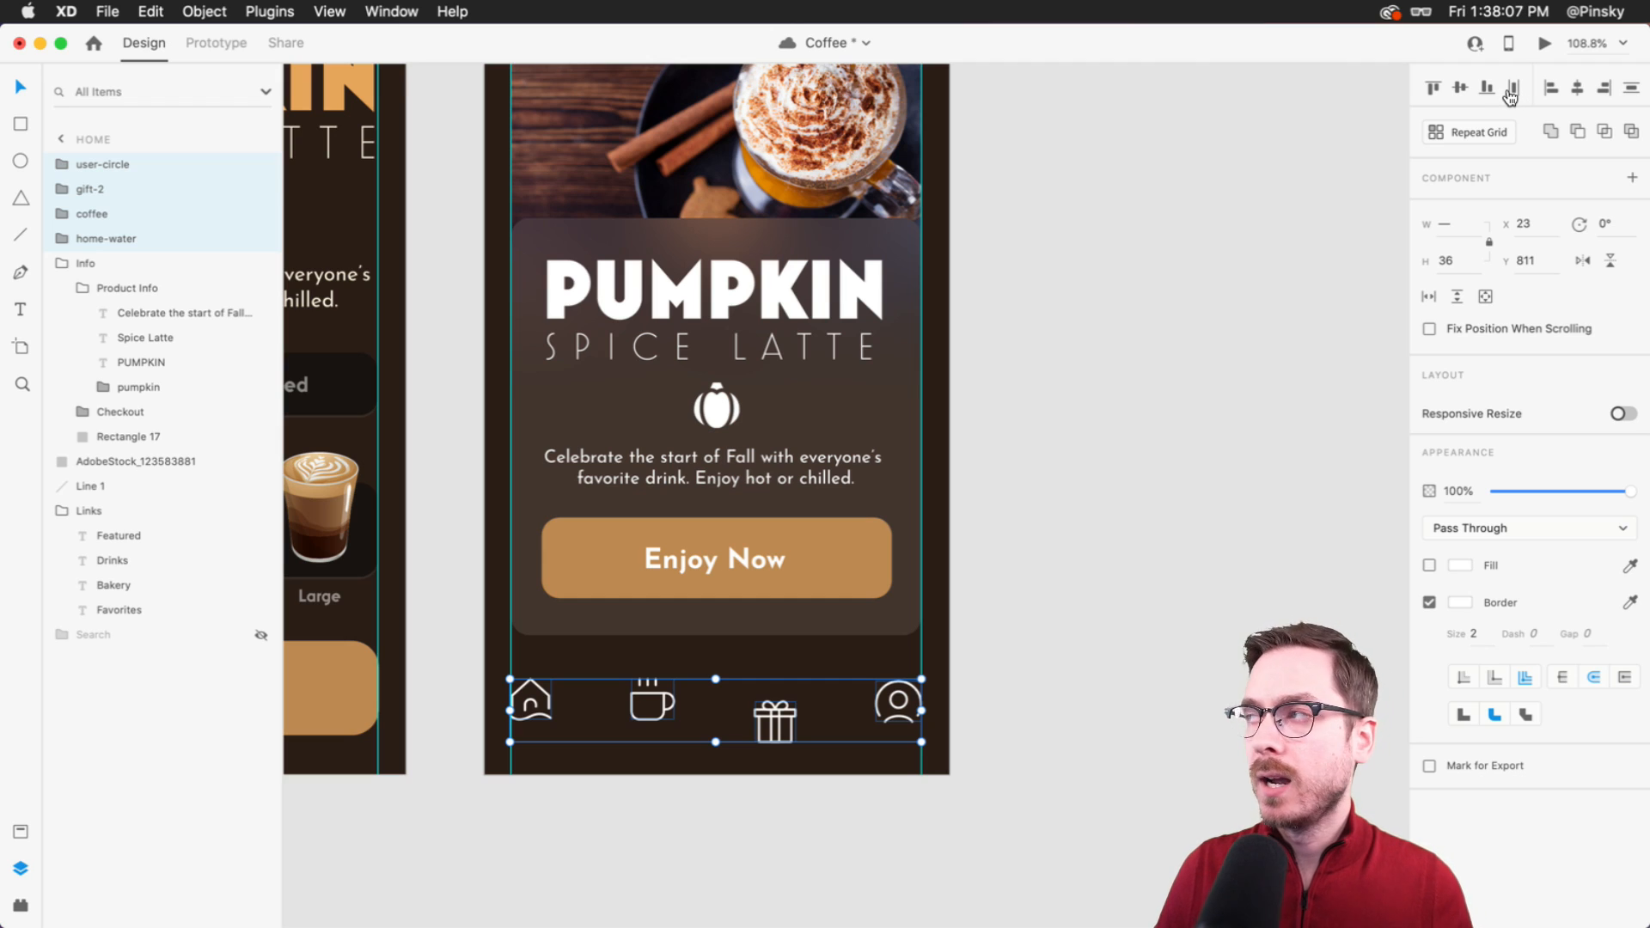
left_click(1462, 92)
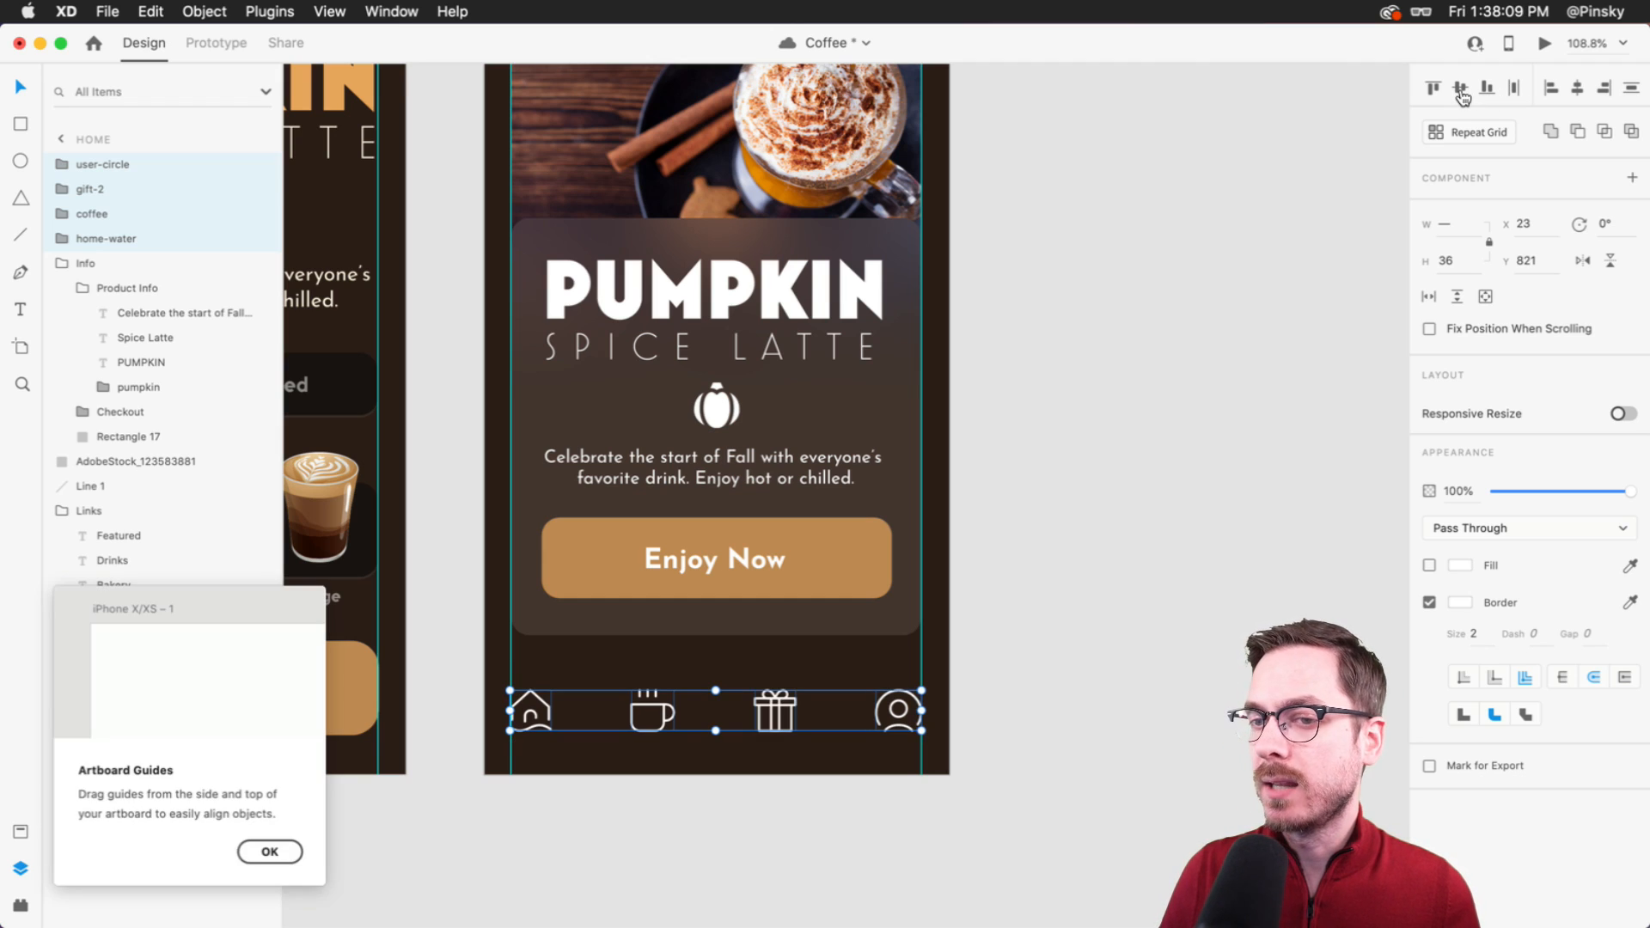
left_click(271, 850)
left_click_drag(671, 712, 662, 696)
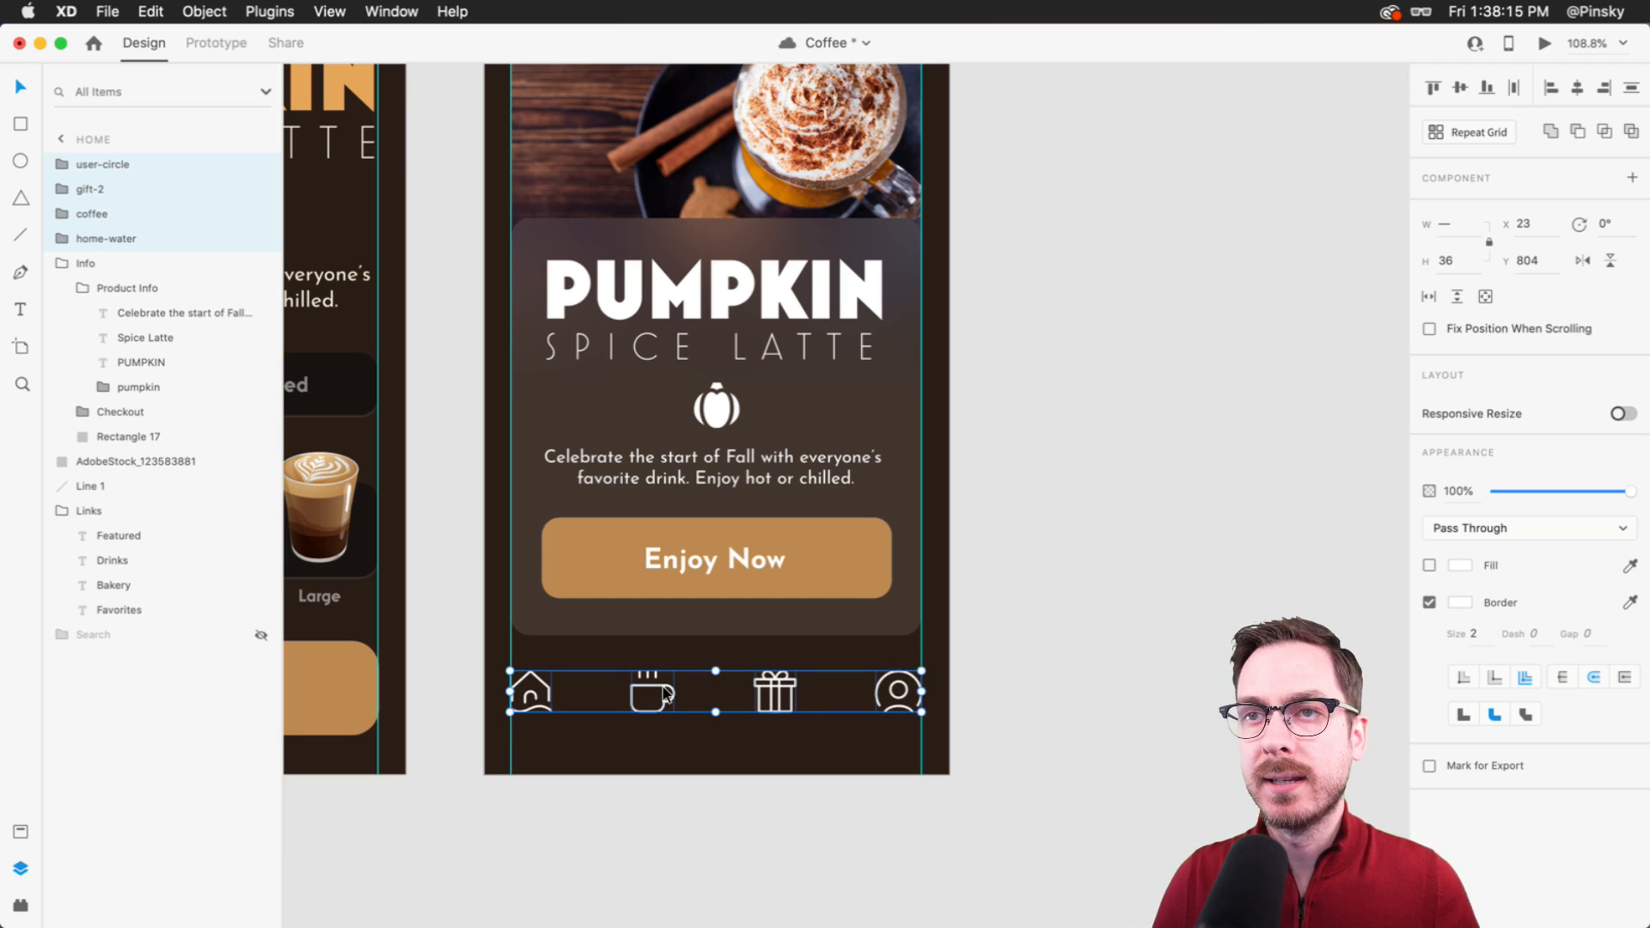
- Group the four icons and name the group Nav Icons
key("super+g")
double_click(102, 165)
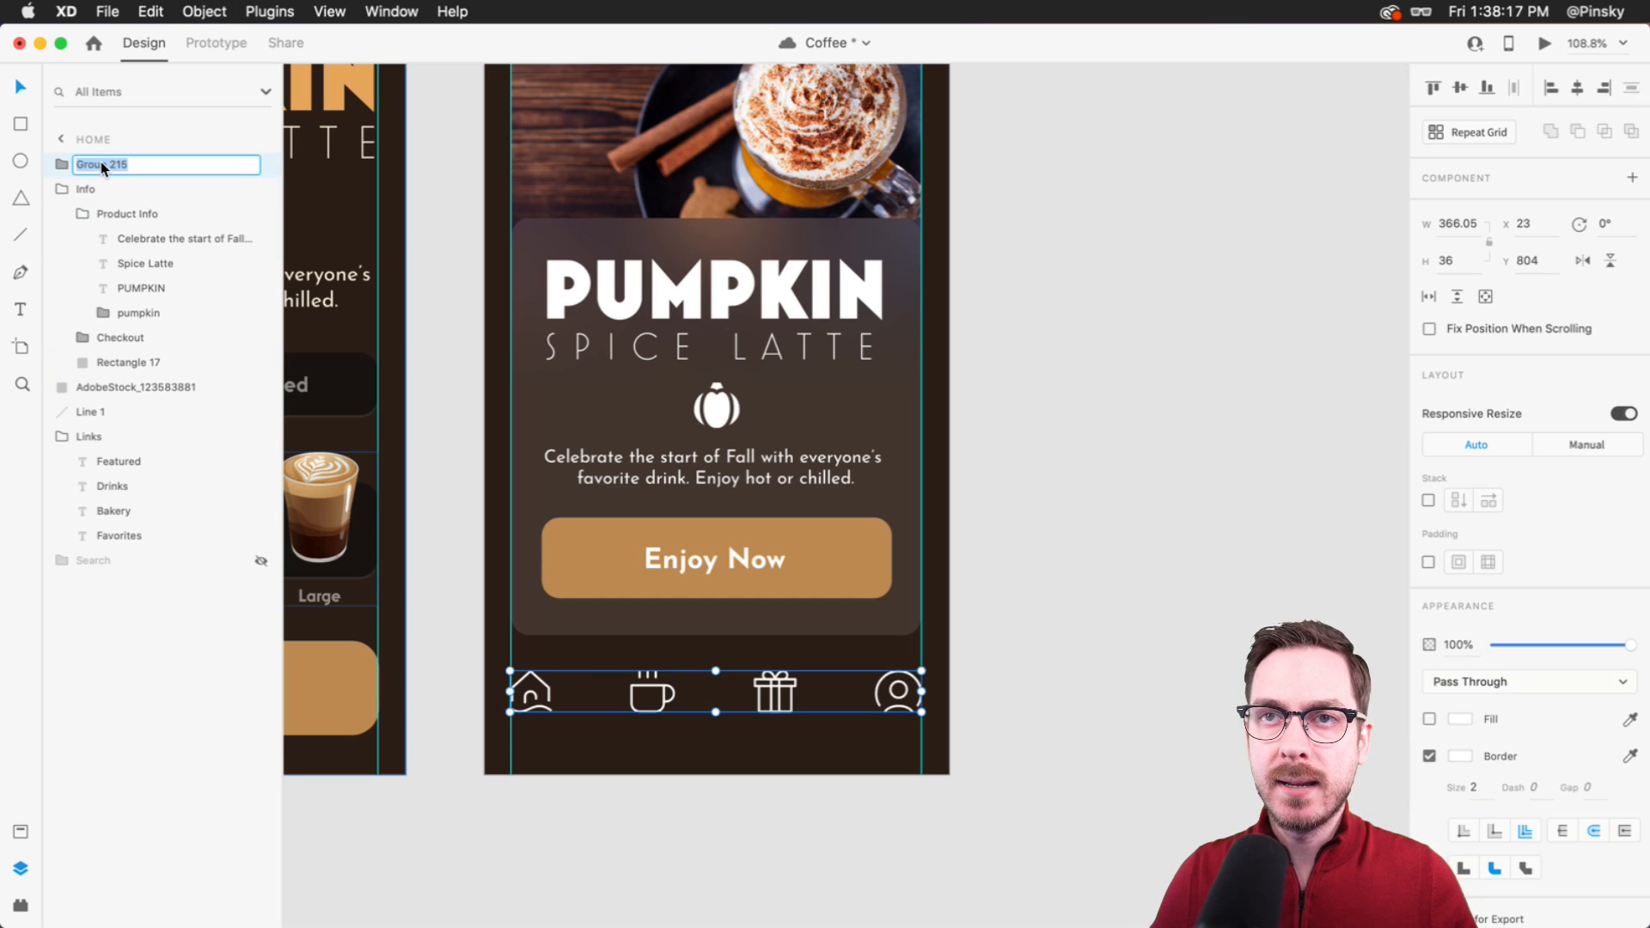
type("Nav Icons")
key("Return")
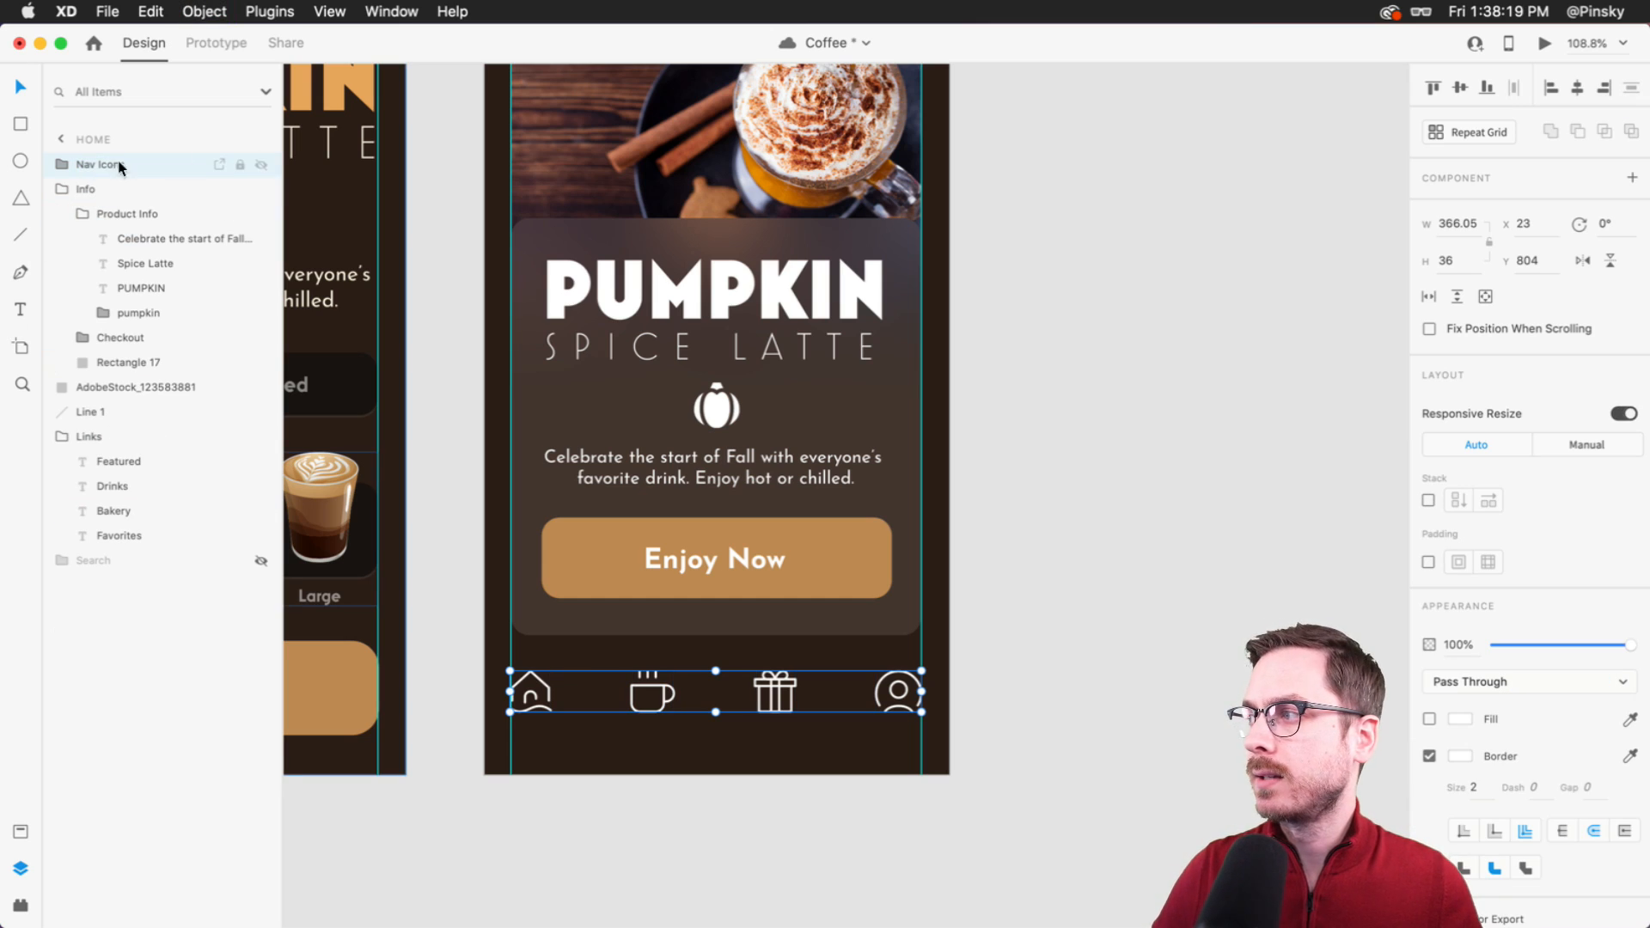
- Turn on a horizontal Stack for the Nav Icons group and try moving the gift icon within it
left_click(1429, 501)
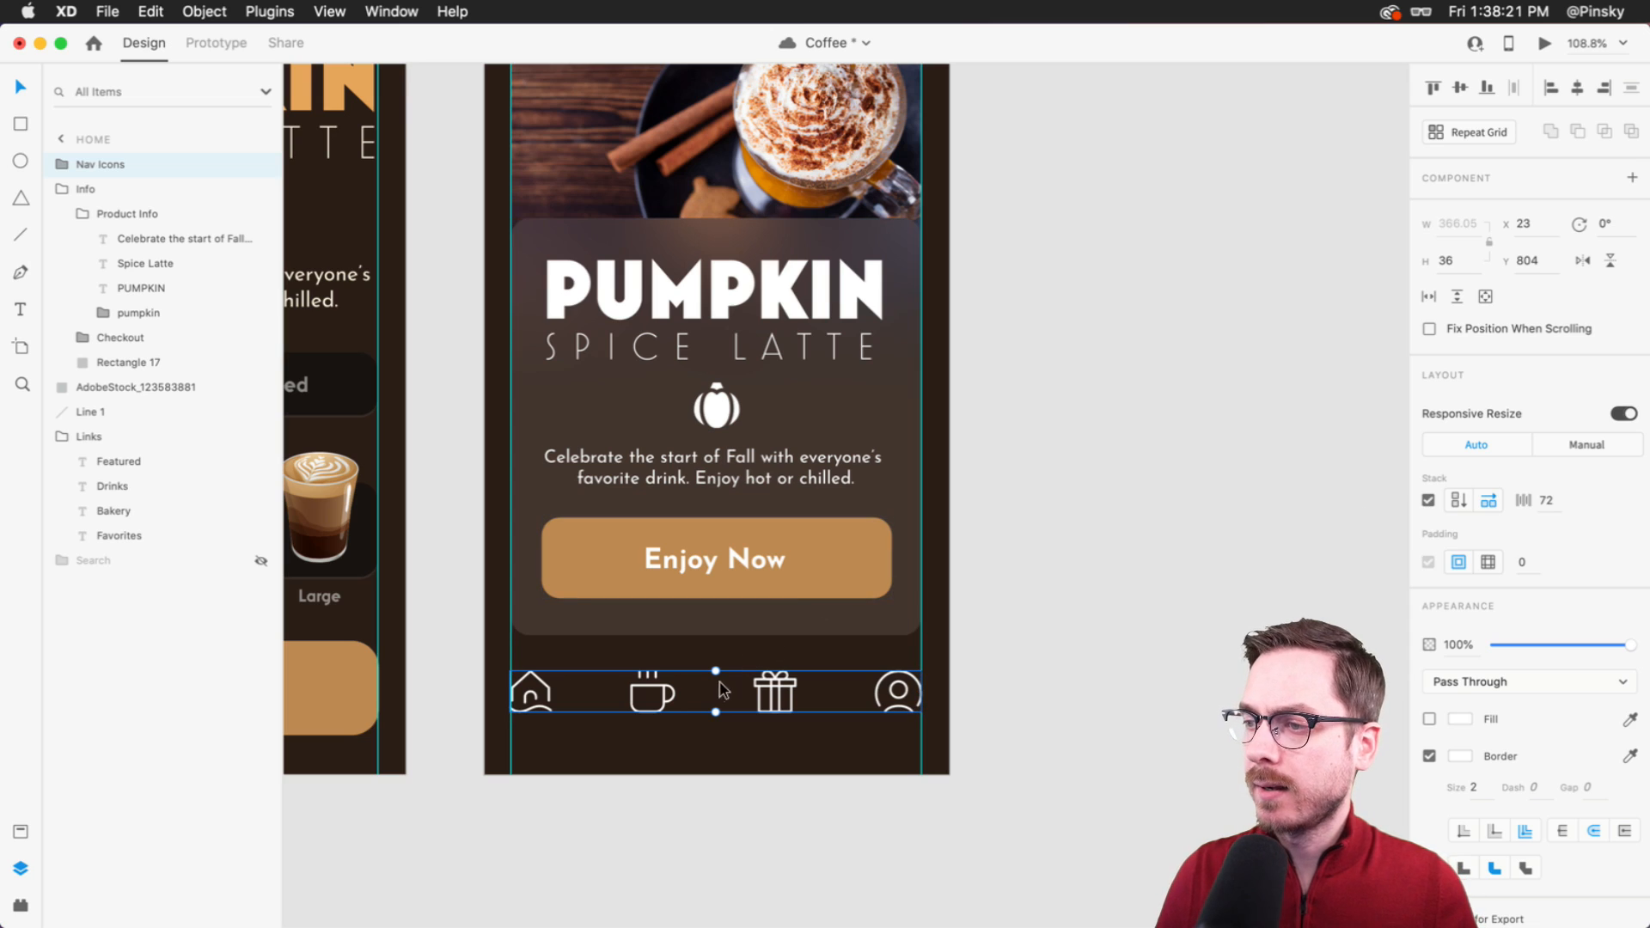
double_click(789, 683)
mouse_move(788, 683)
left_mouse_down()
mouse_move(533, 688)
mouse_move(781, 683)
left_mouse_up()
key("Escape")
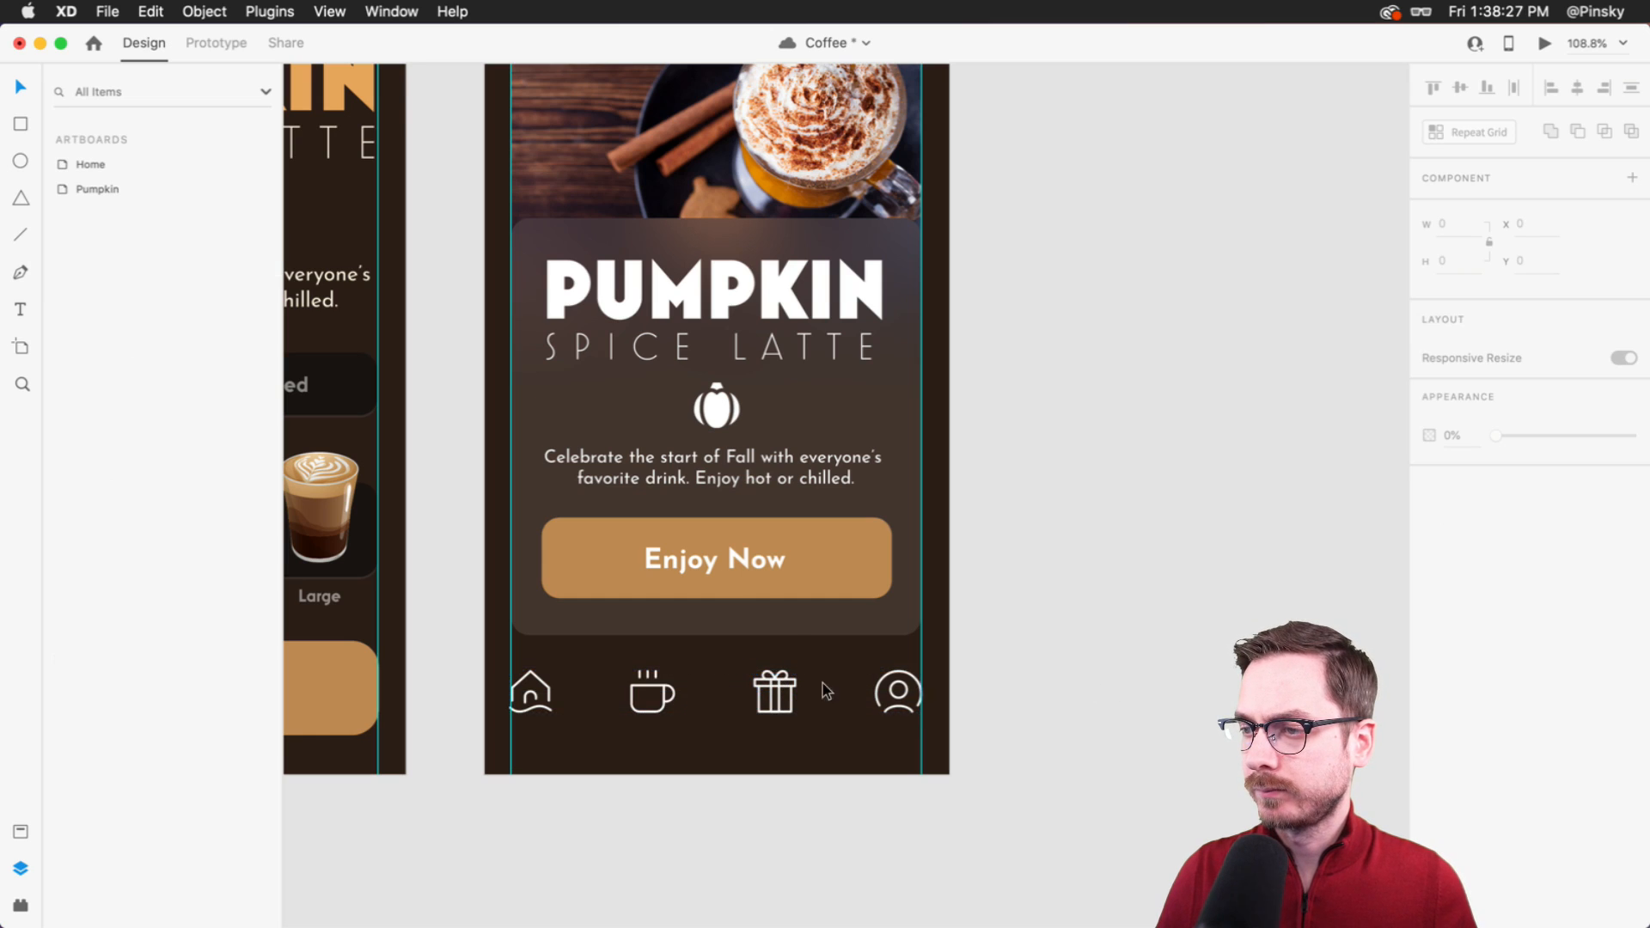
- Preview the Home screen prototype and close the preview
left_click(667, 692)
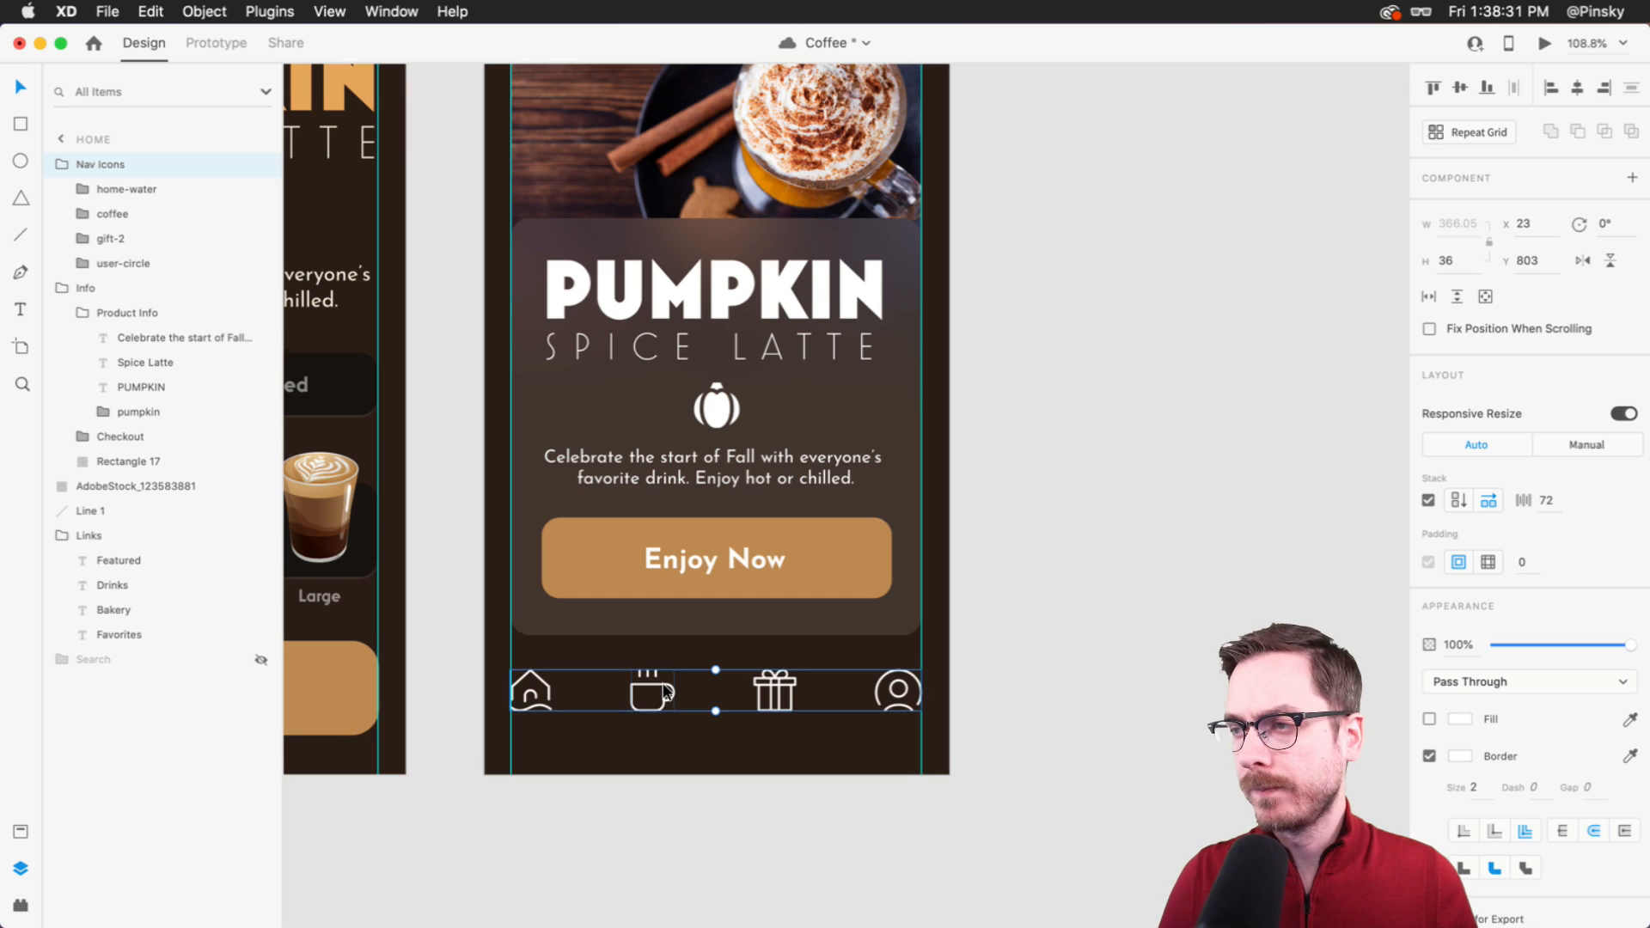
scroll(677, 585, "up", 3)
left_click(678, 584)
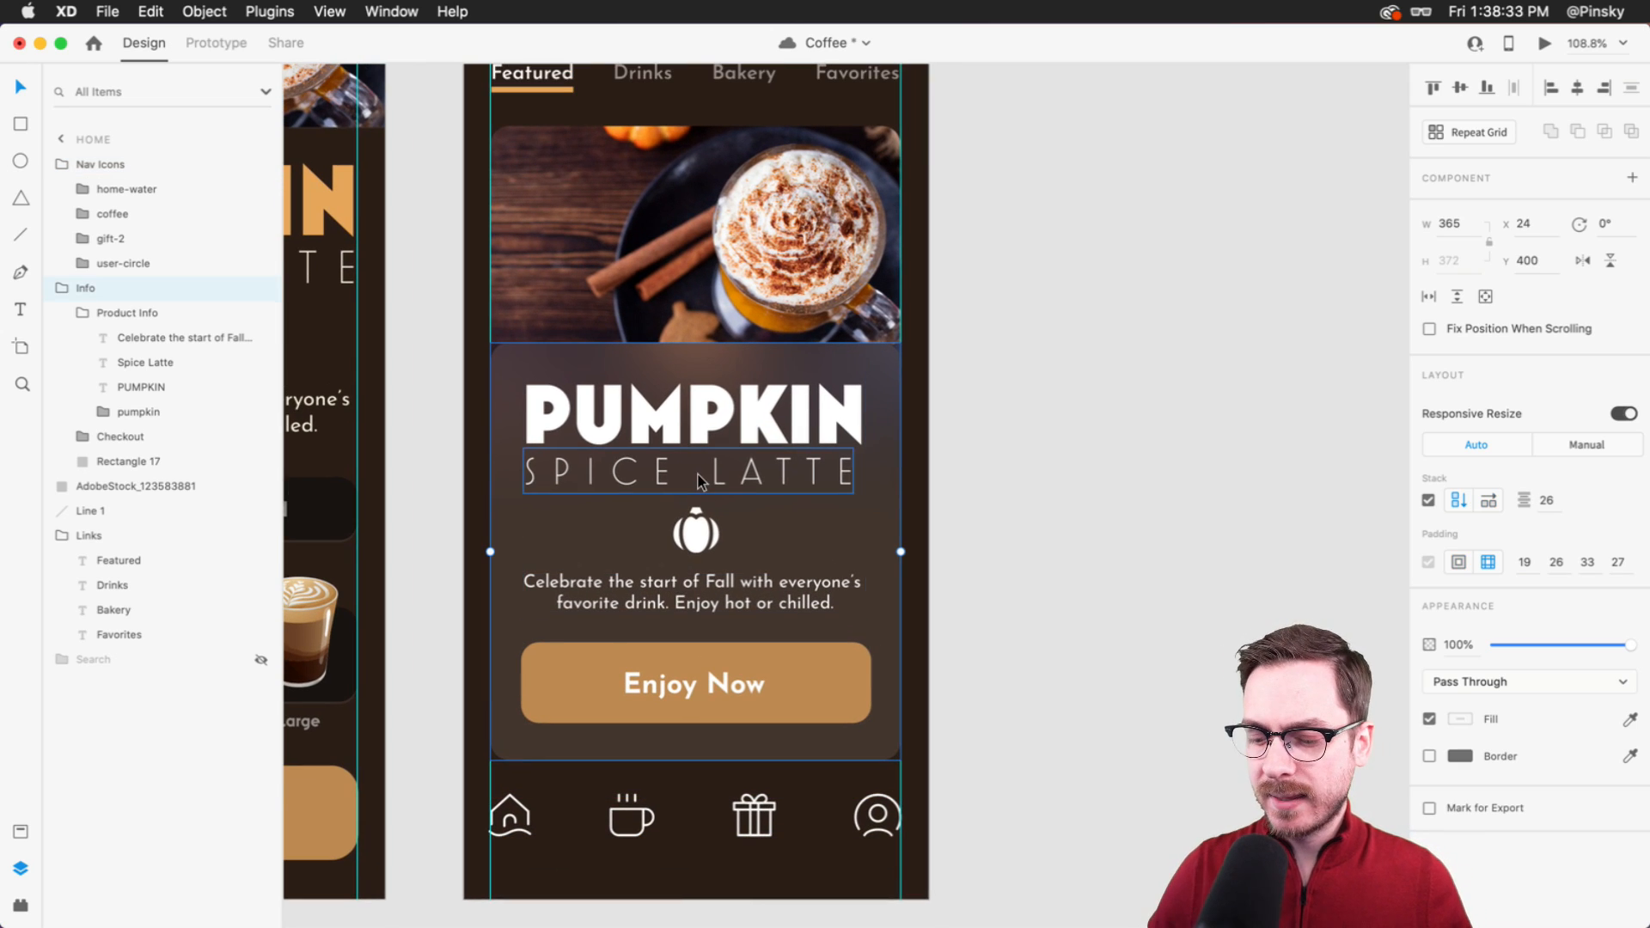
key("super+Return")
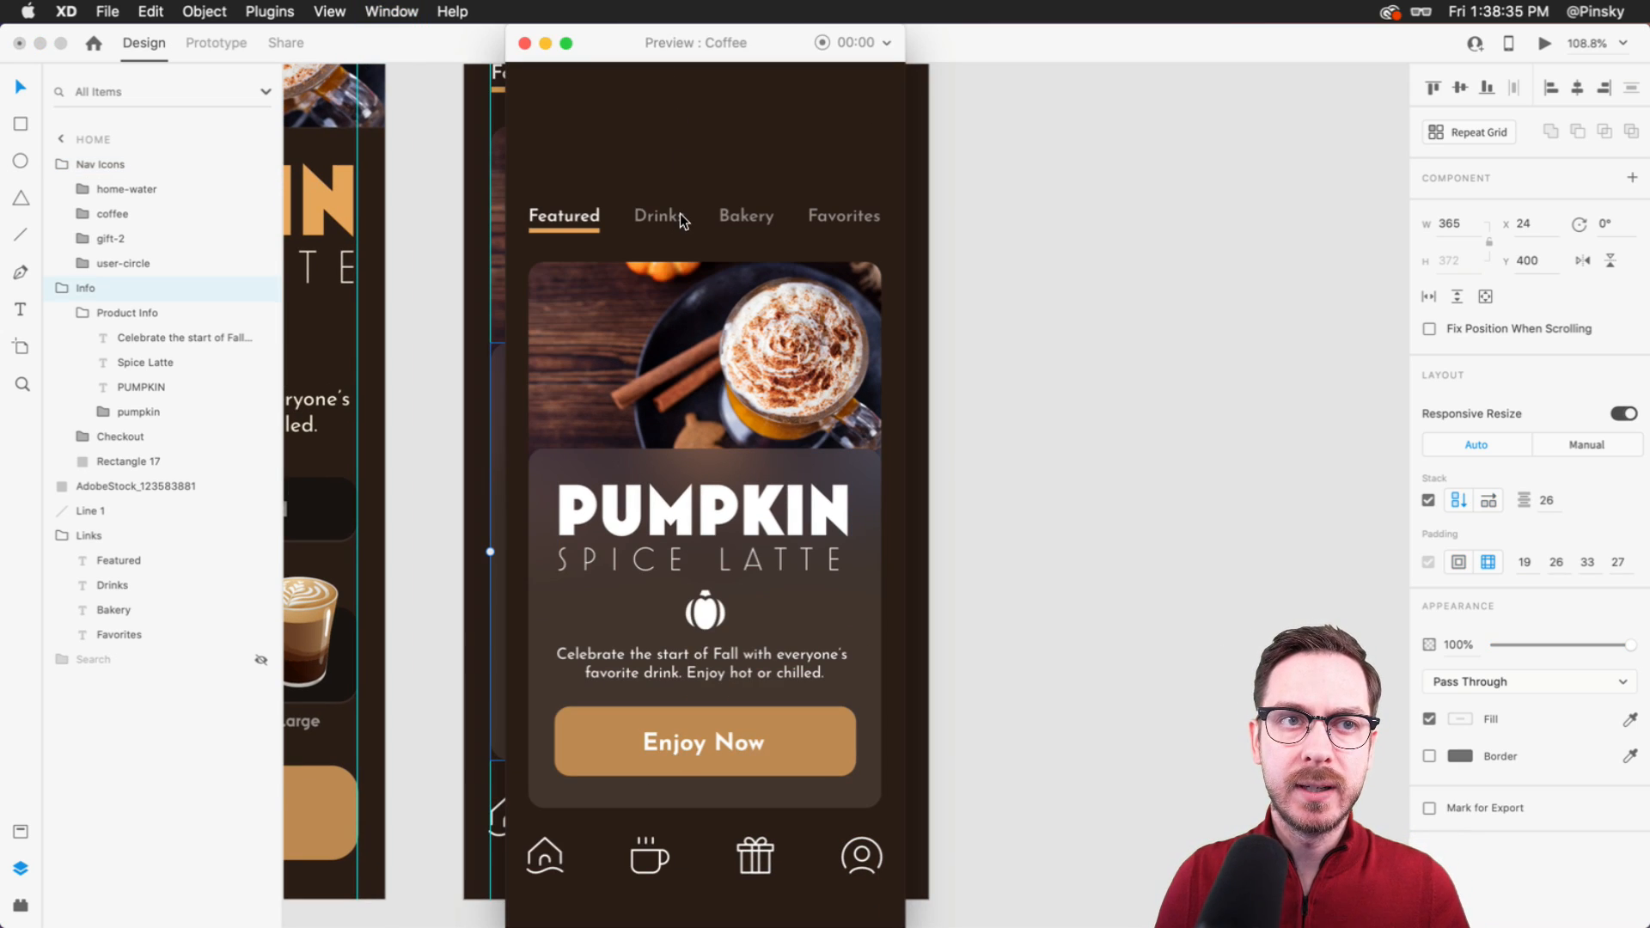
key("super+w")
scroll(710, 390, "up", 1)
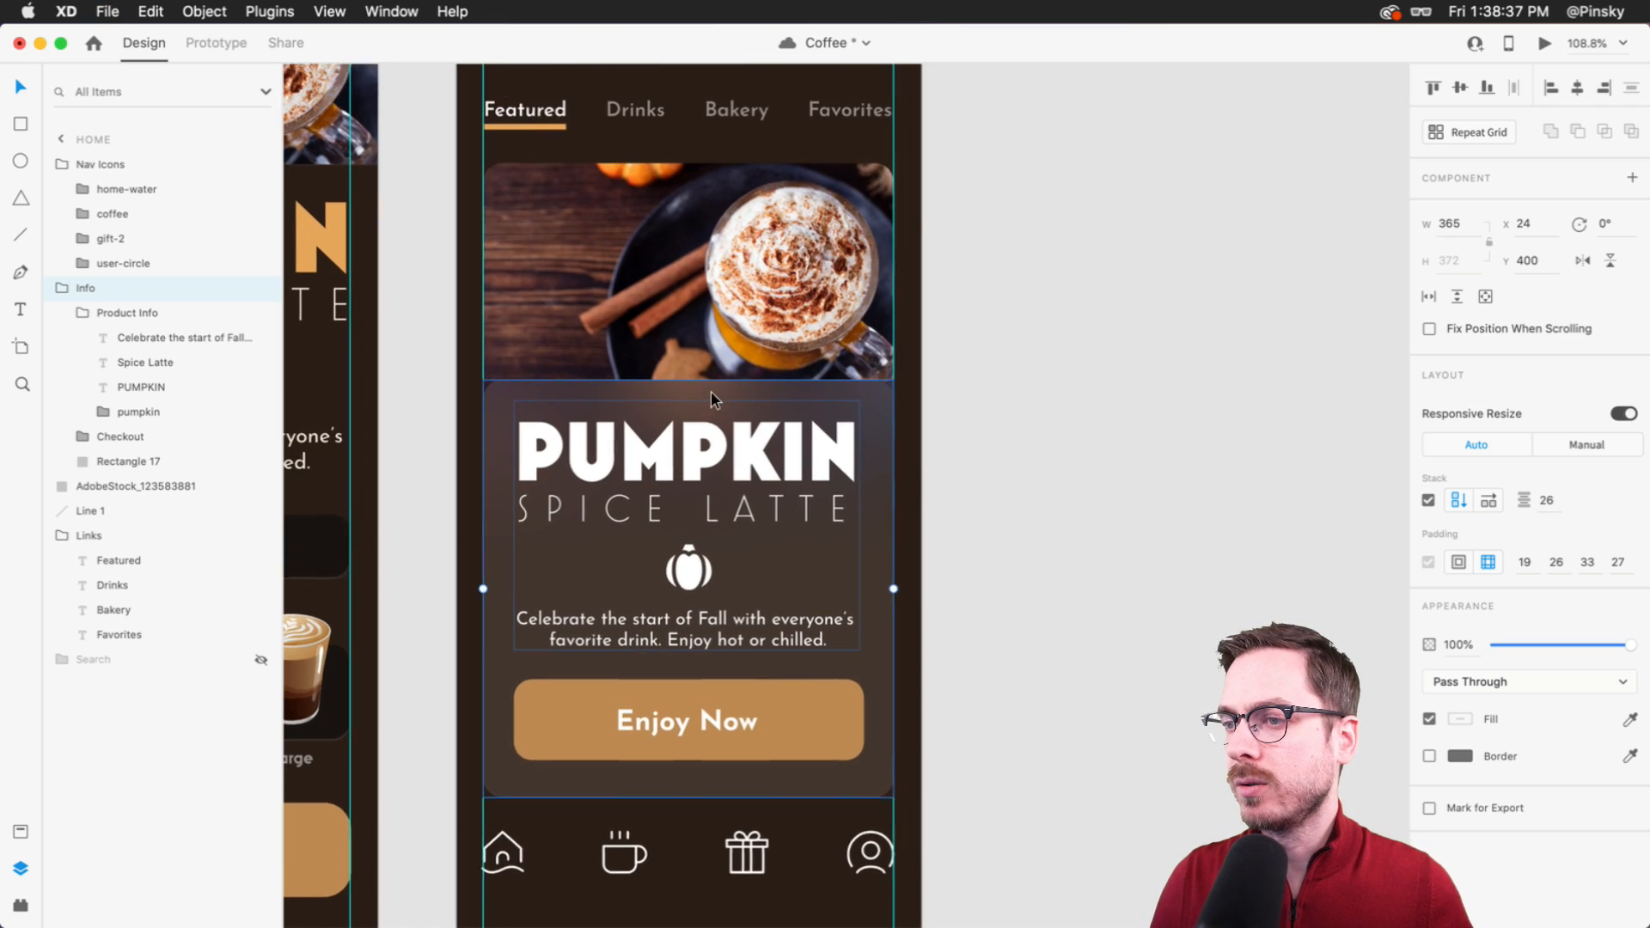
- Move the featured photo and card up slightly, and raise the category links with their underline to Y 147
scroll(709, 390, "down", 3)
left_click(701, 373)
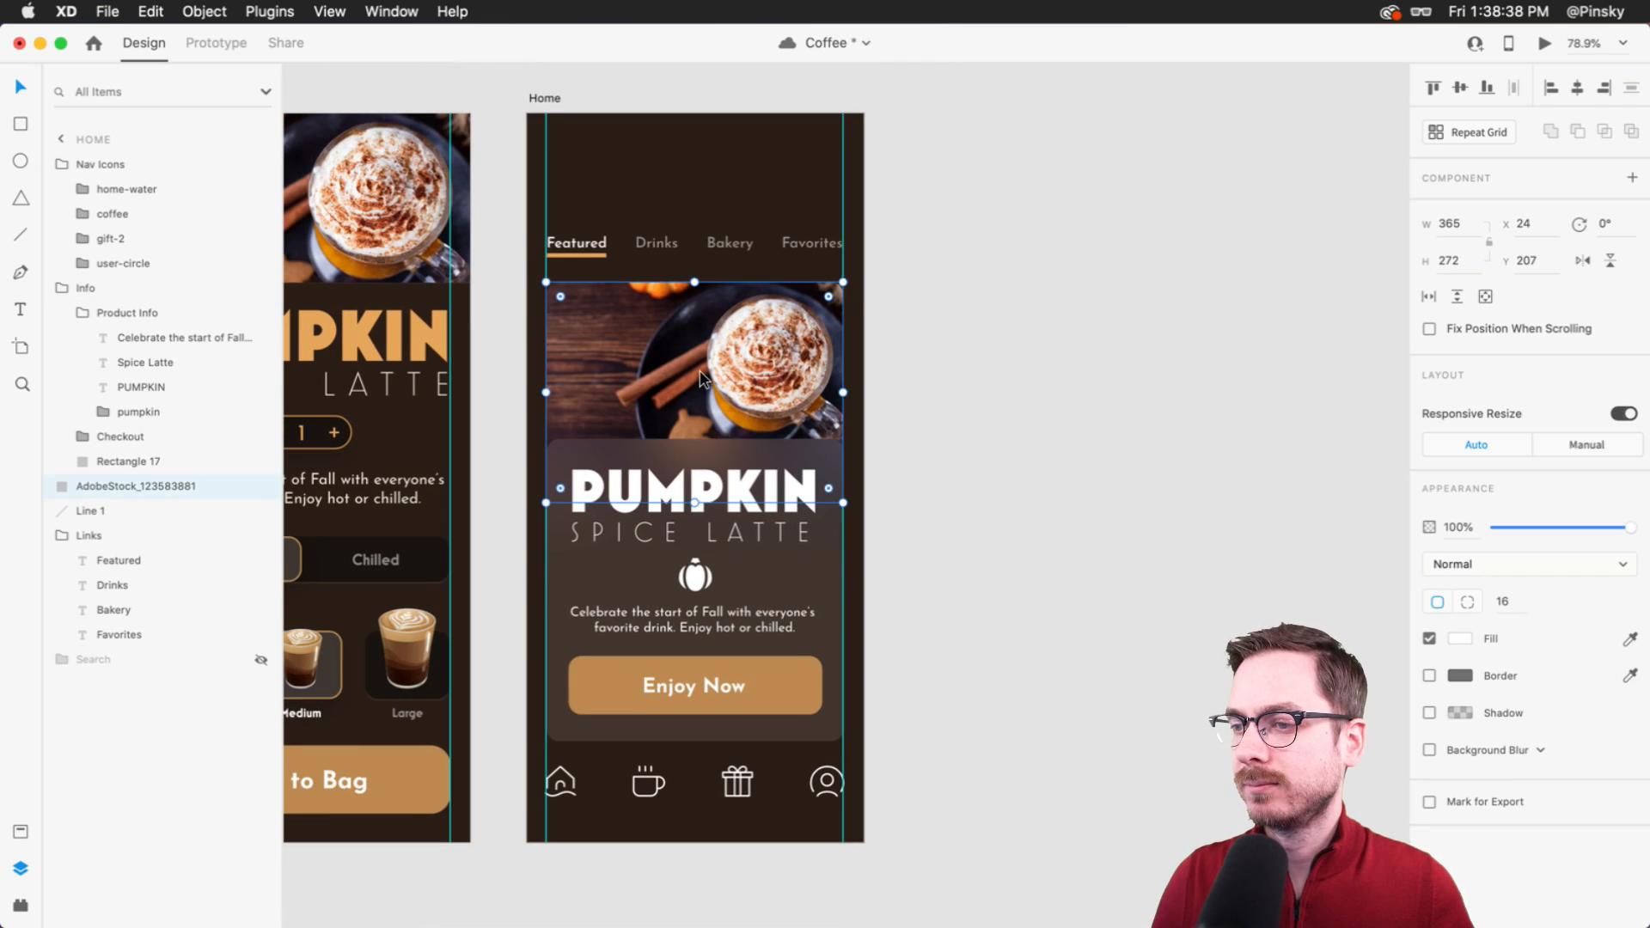
left_click(890, 406)
left_click(690, 515)
left_click_drag(689, 511, 689, 502)
mouse_move(567, 196)
left_mouse_down()
mouse_move(847, 255)
mouse_move(806, 234)
left_mouse_up()
- Switch to Nucleo, search for coffee, and place the solid coffee beans icon above the category links on the Home artboard in XD
key("super+Tab")
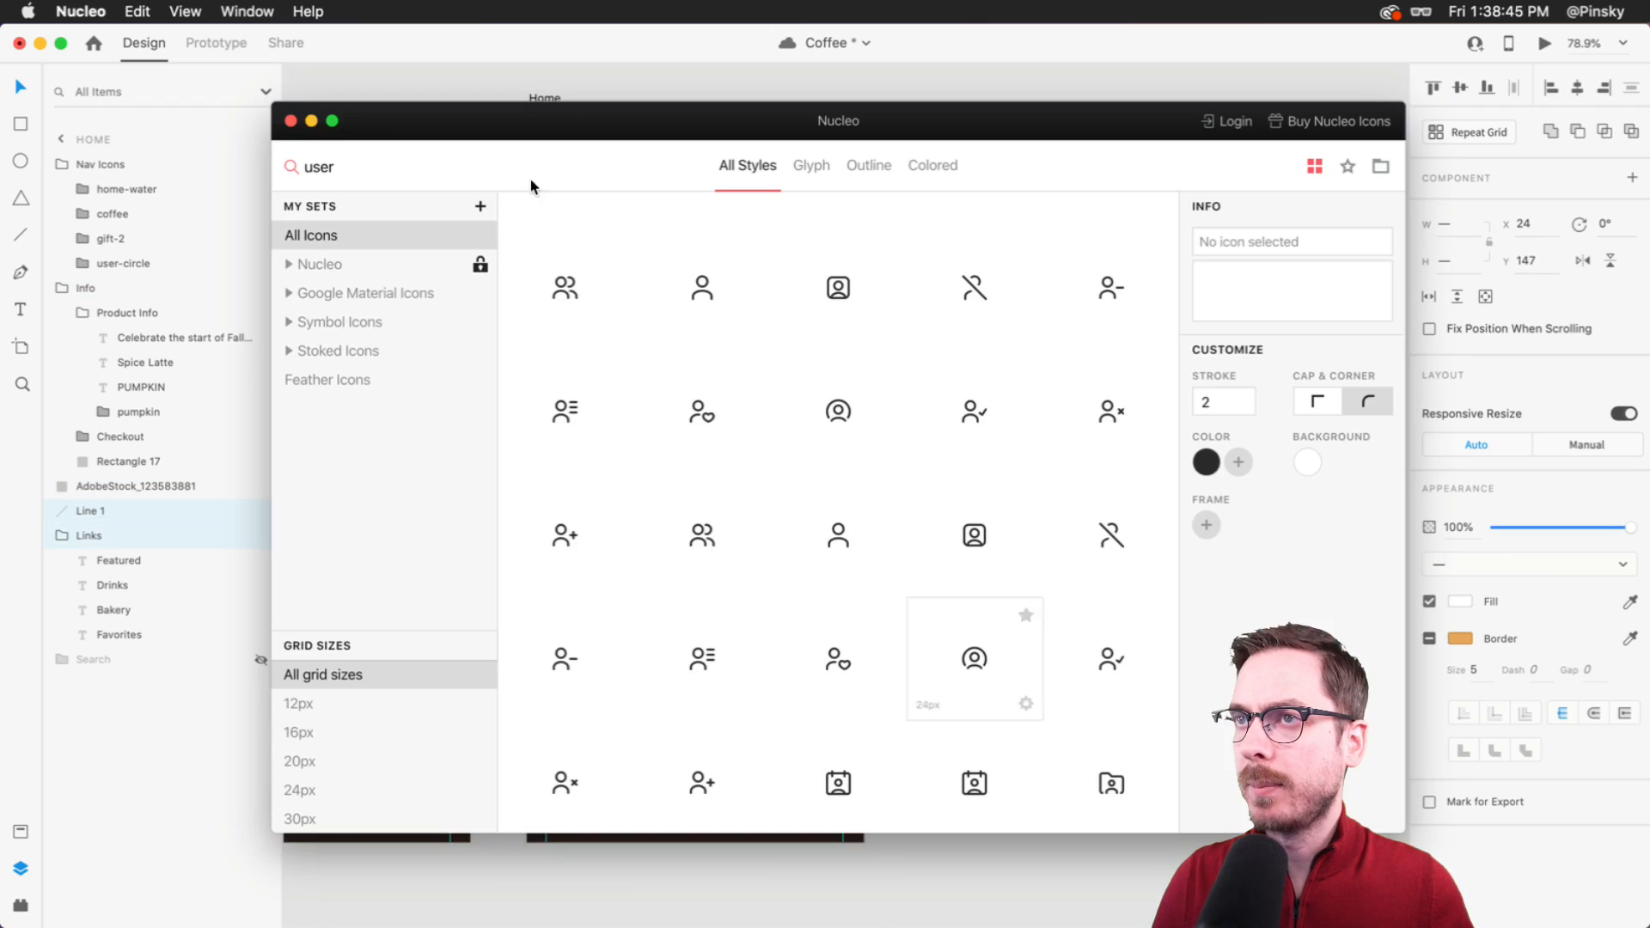
double_click(370, 179)
type("coffe")
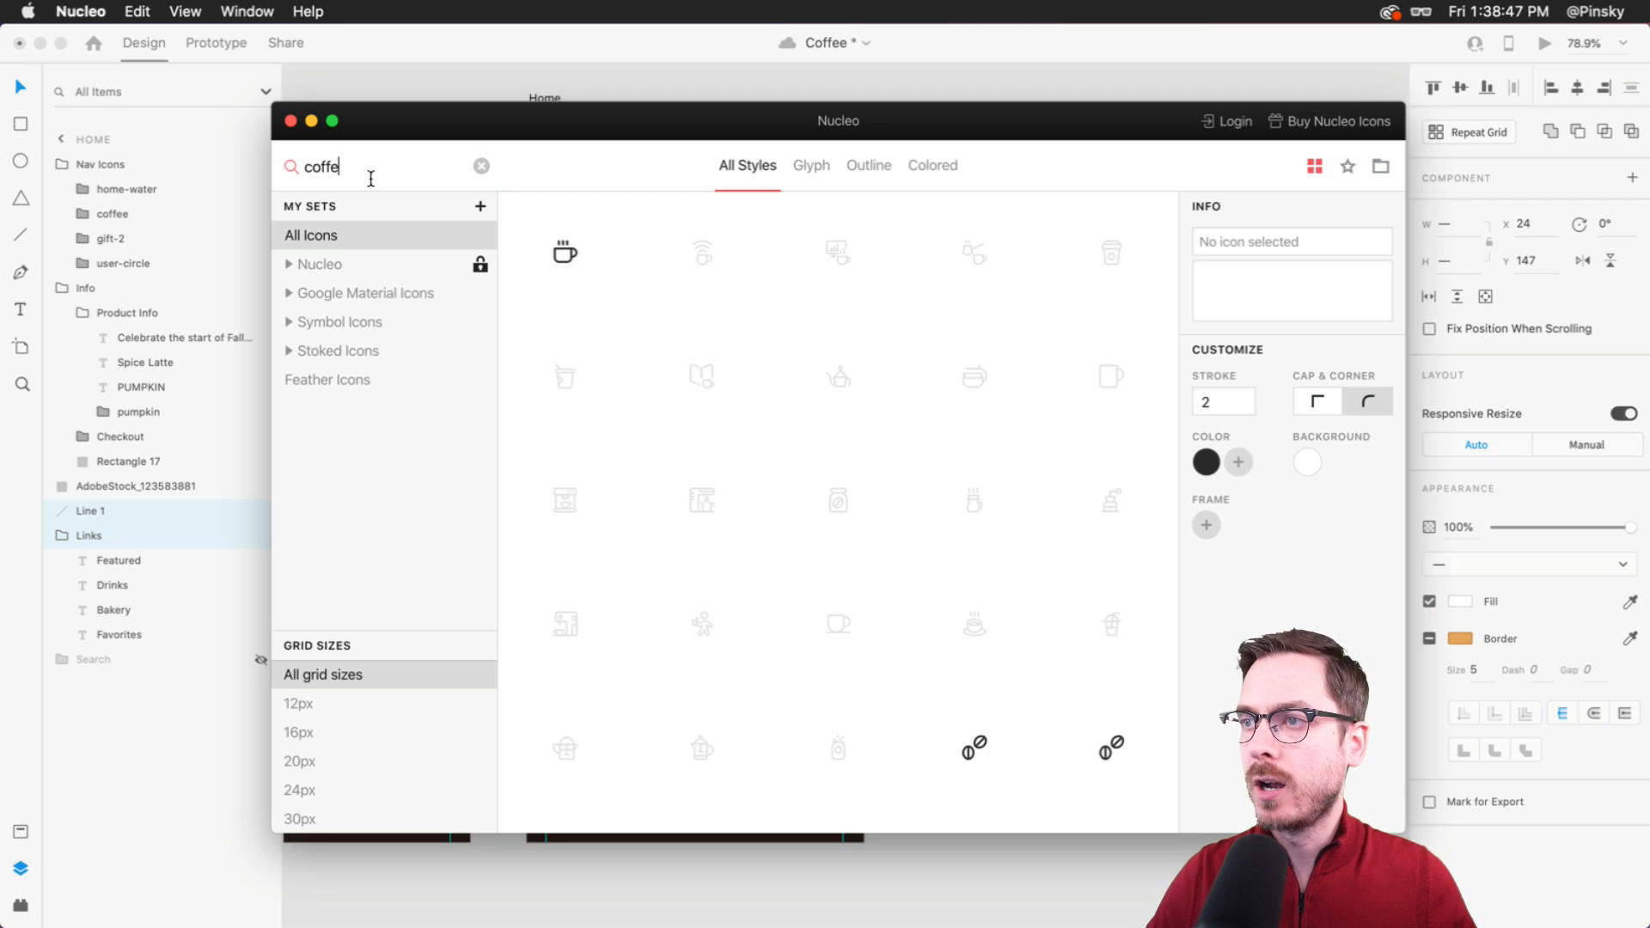
type("e")
scroll(773, 528, "down", 5)
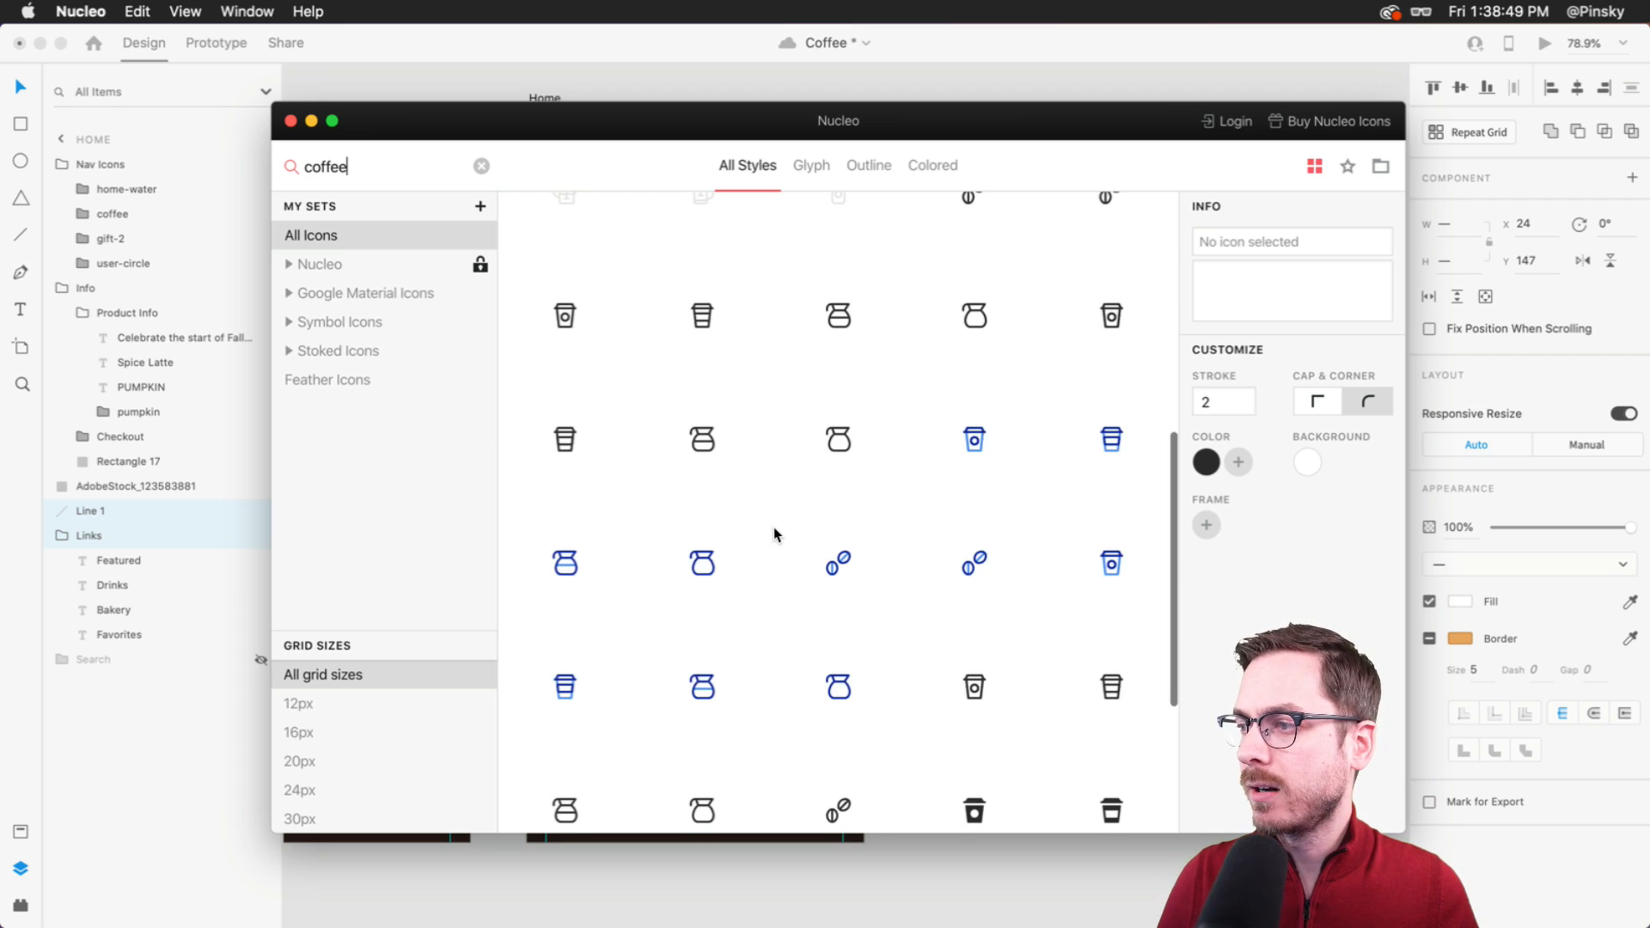
scroll(773, 528, "down", 5)
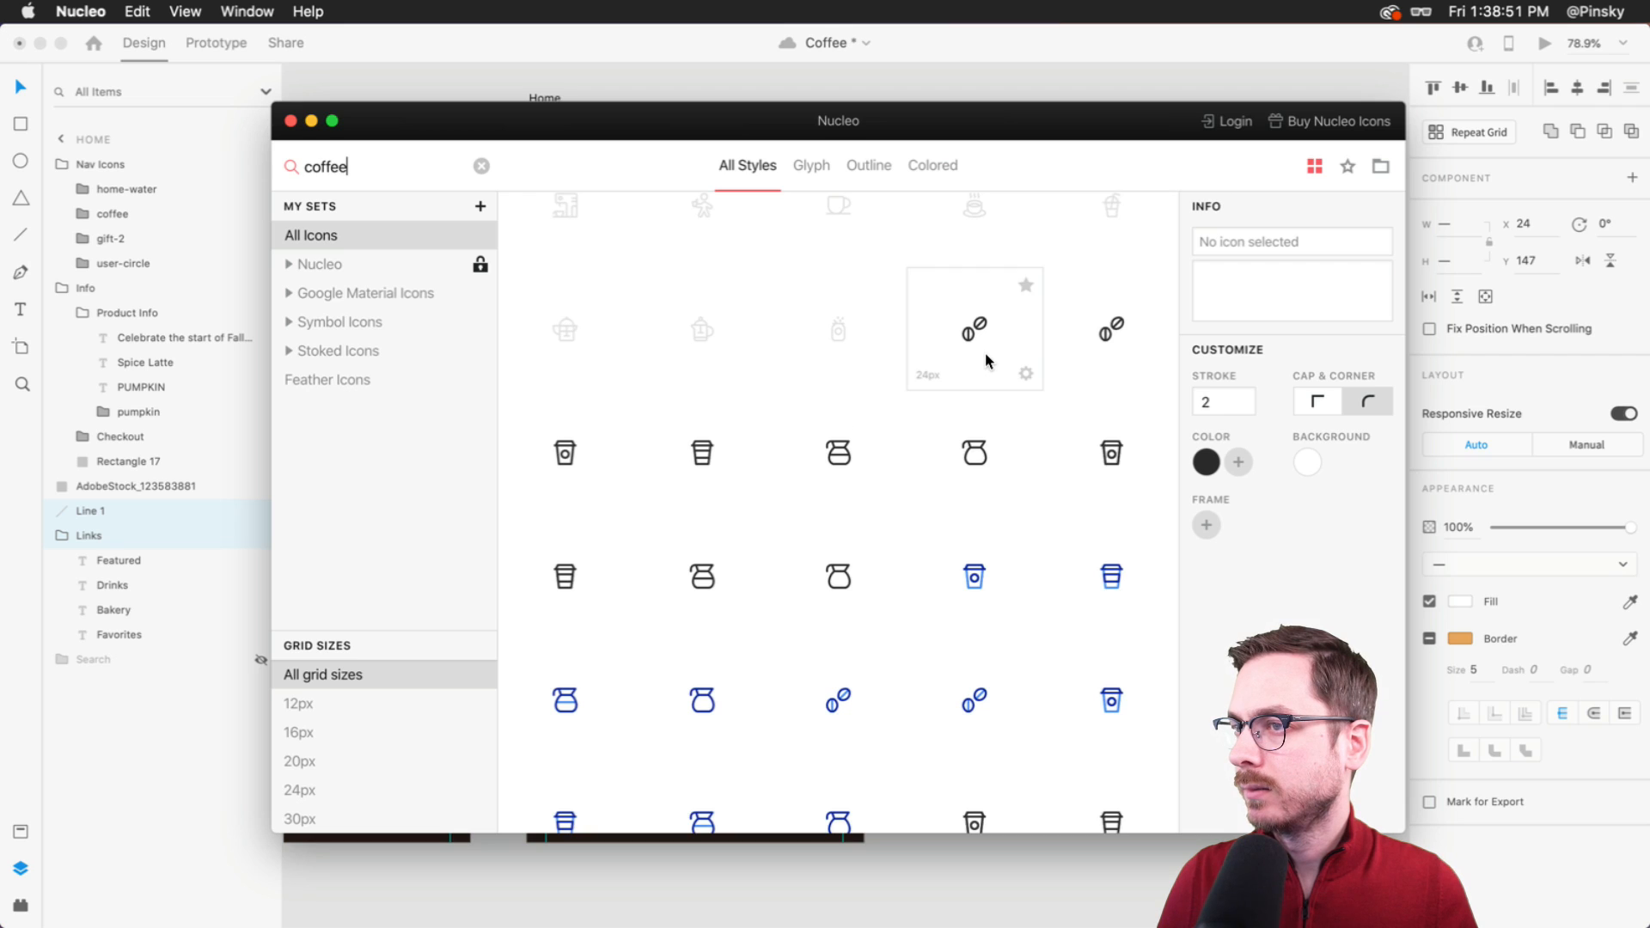
scroll(985, 353, "down", 1)
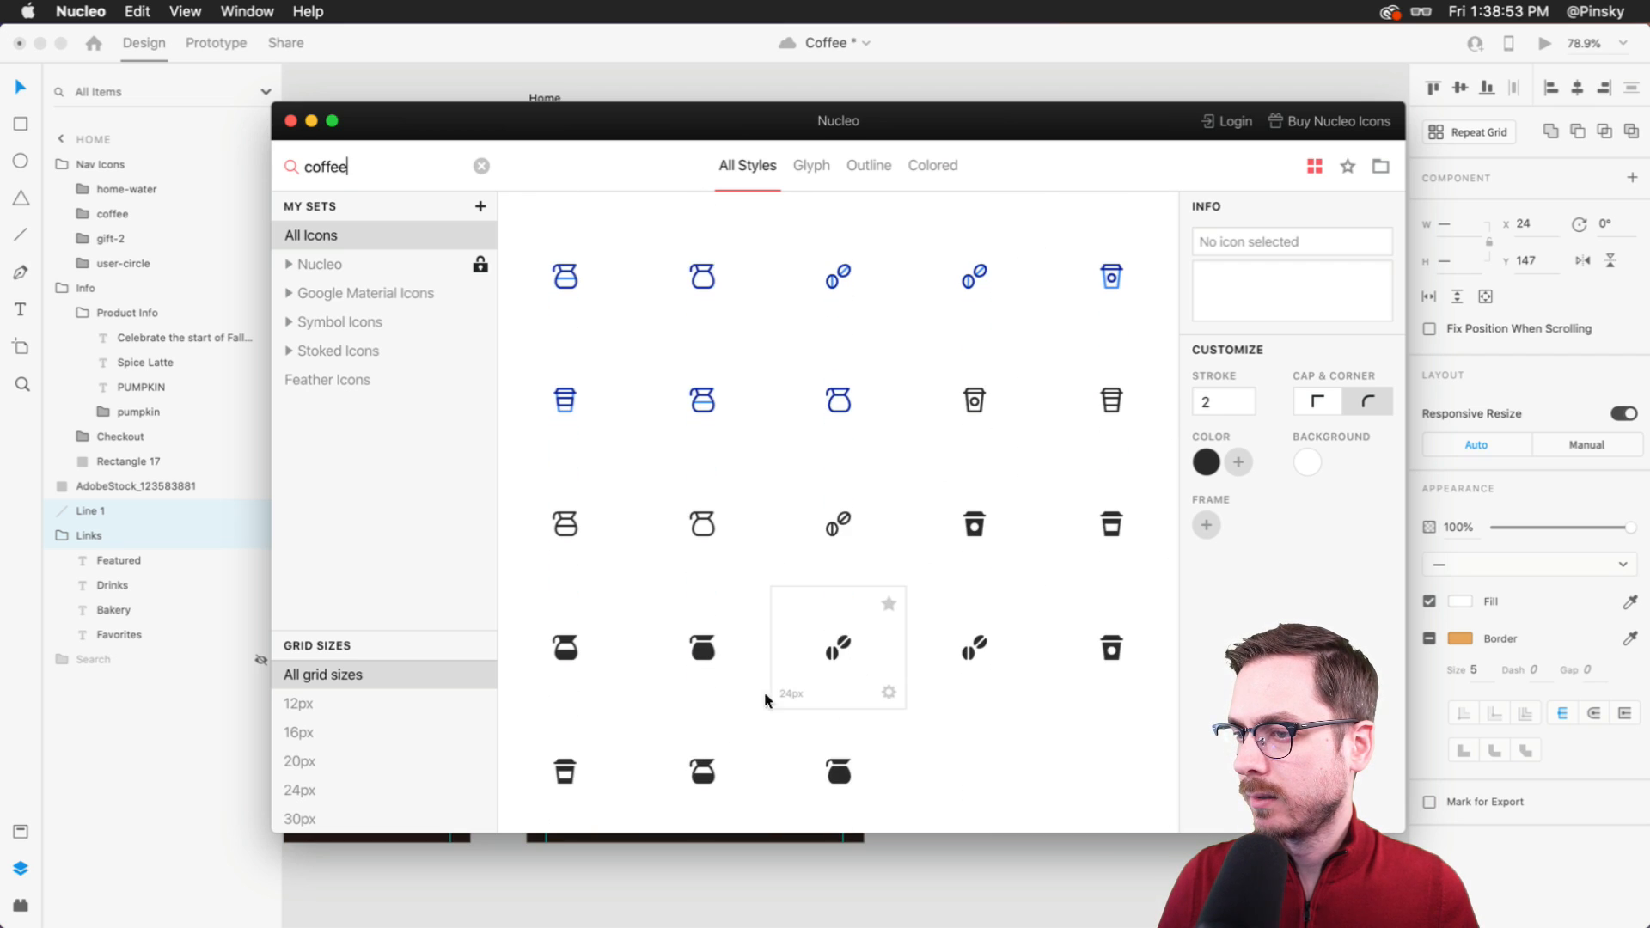
left_click_drag(840, 639, 709, 183)
- Fill the coffee beans icon with the saved colour #E8A65C
key("super+shift+y")
left_click(150, 284)
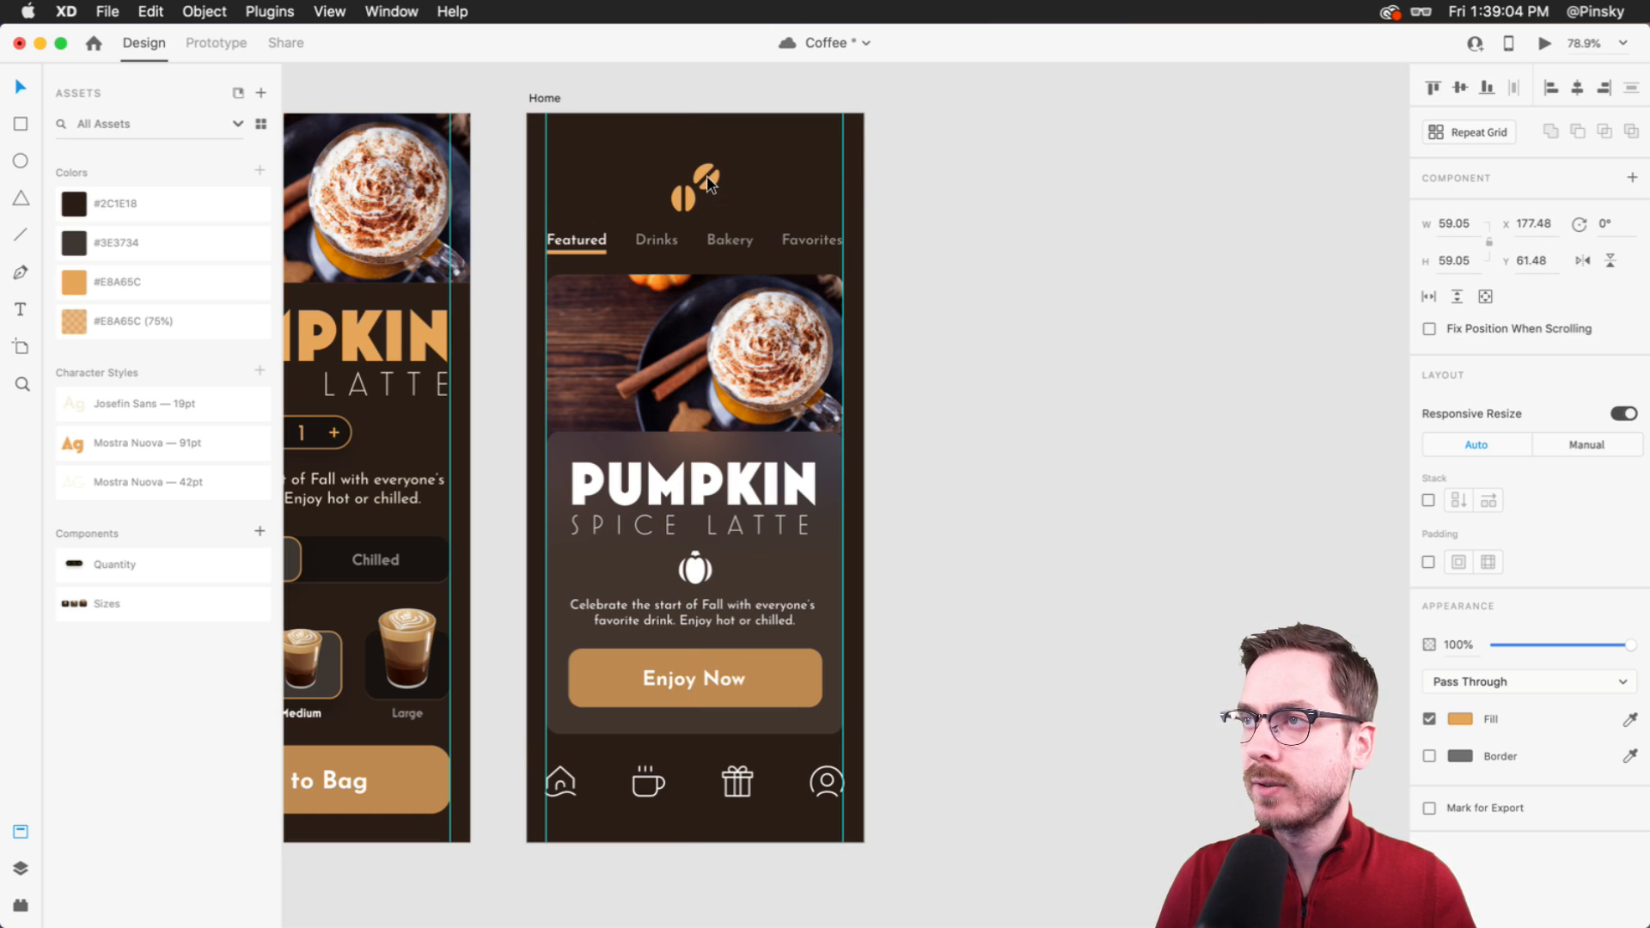
left_click(540, 95)
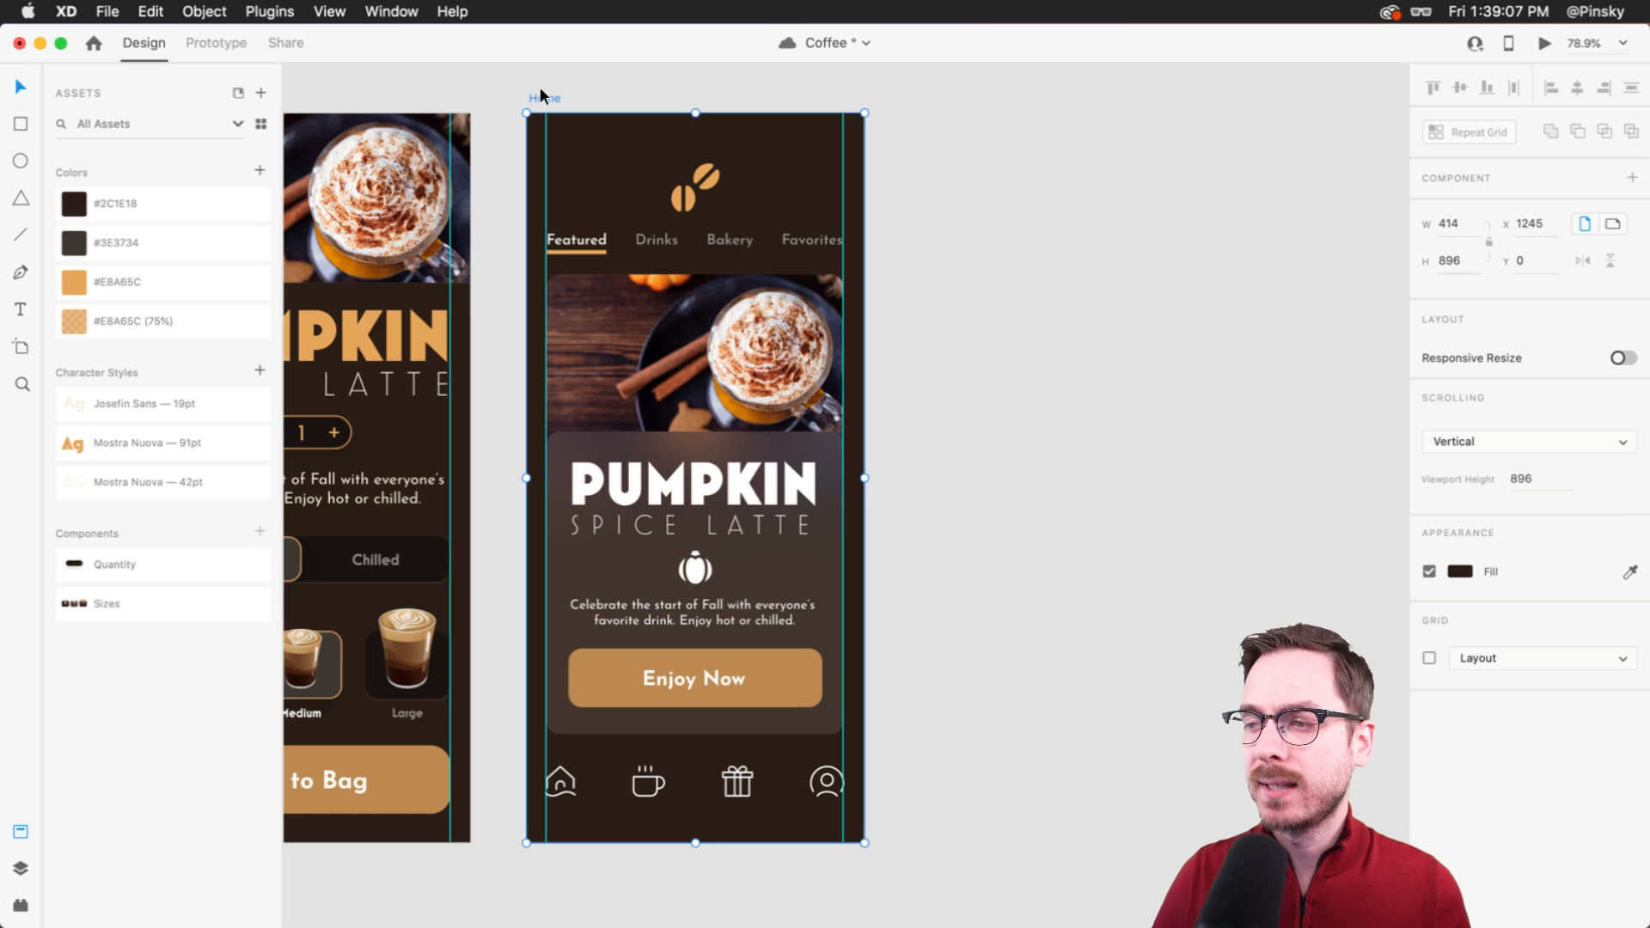
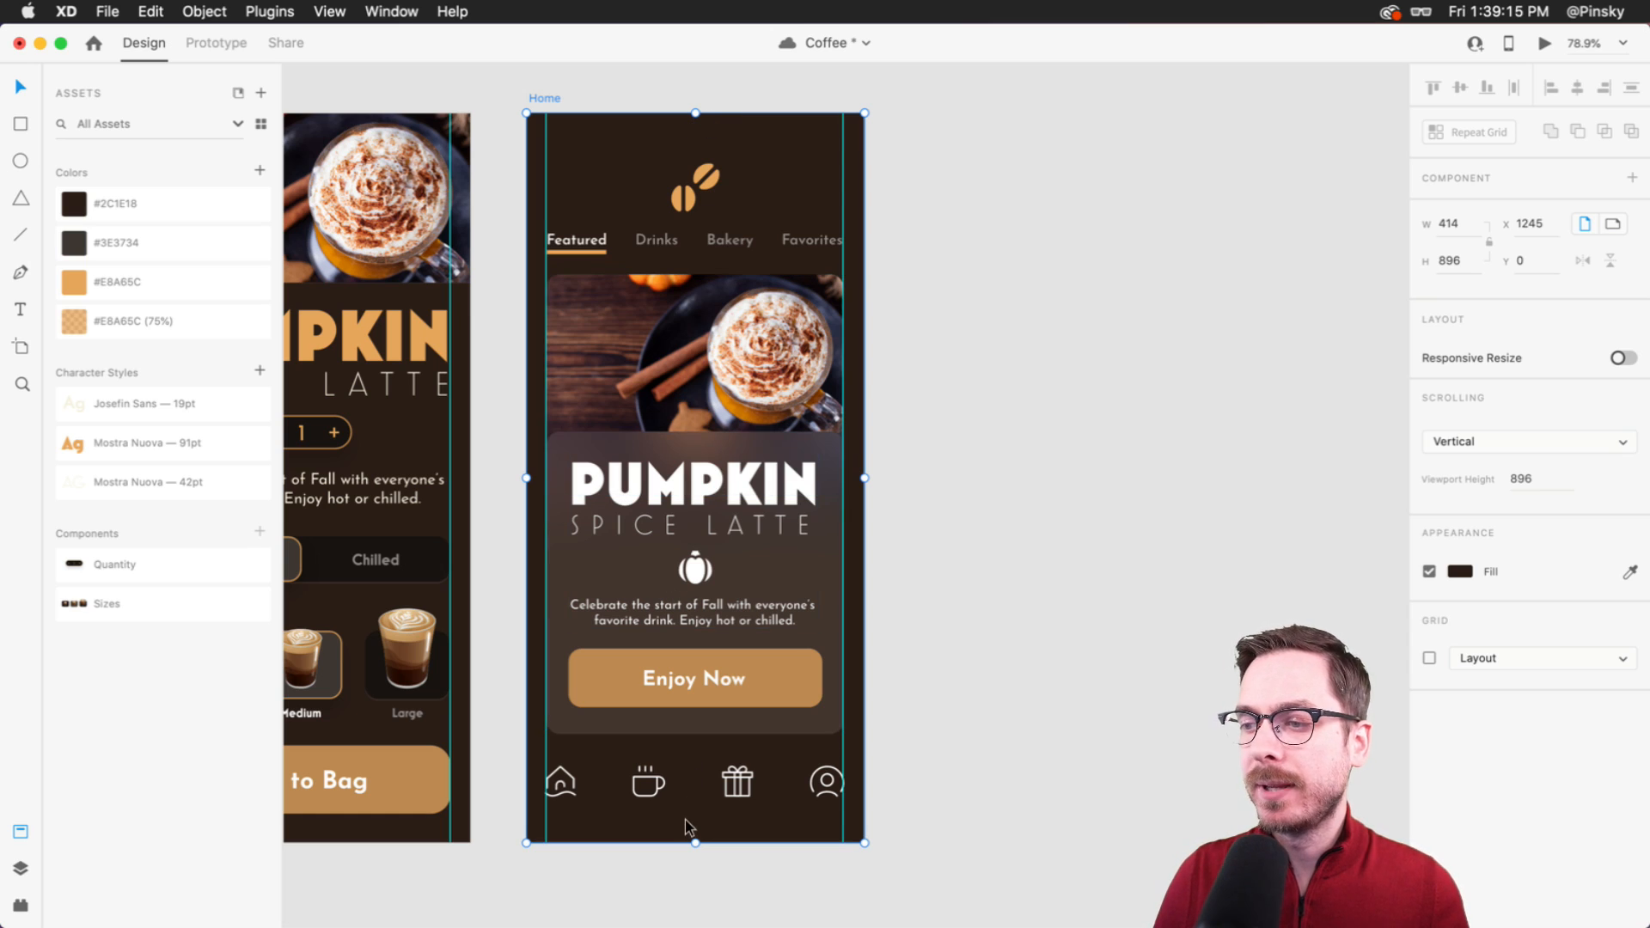
- Try a horizontal line about 117 px long with a border size of 5 below the navigation icons, and delete it
key("l")
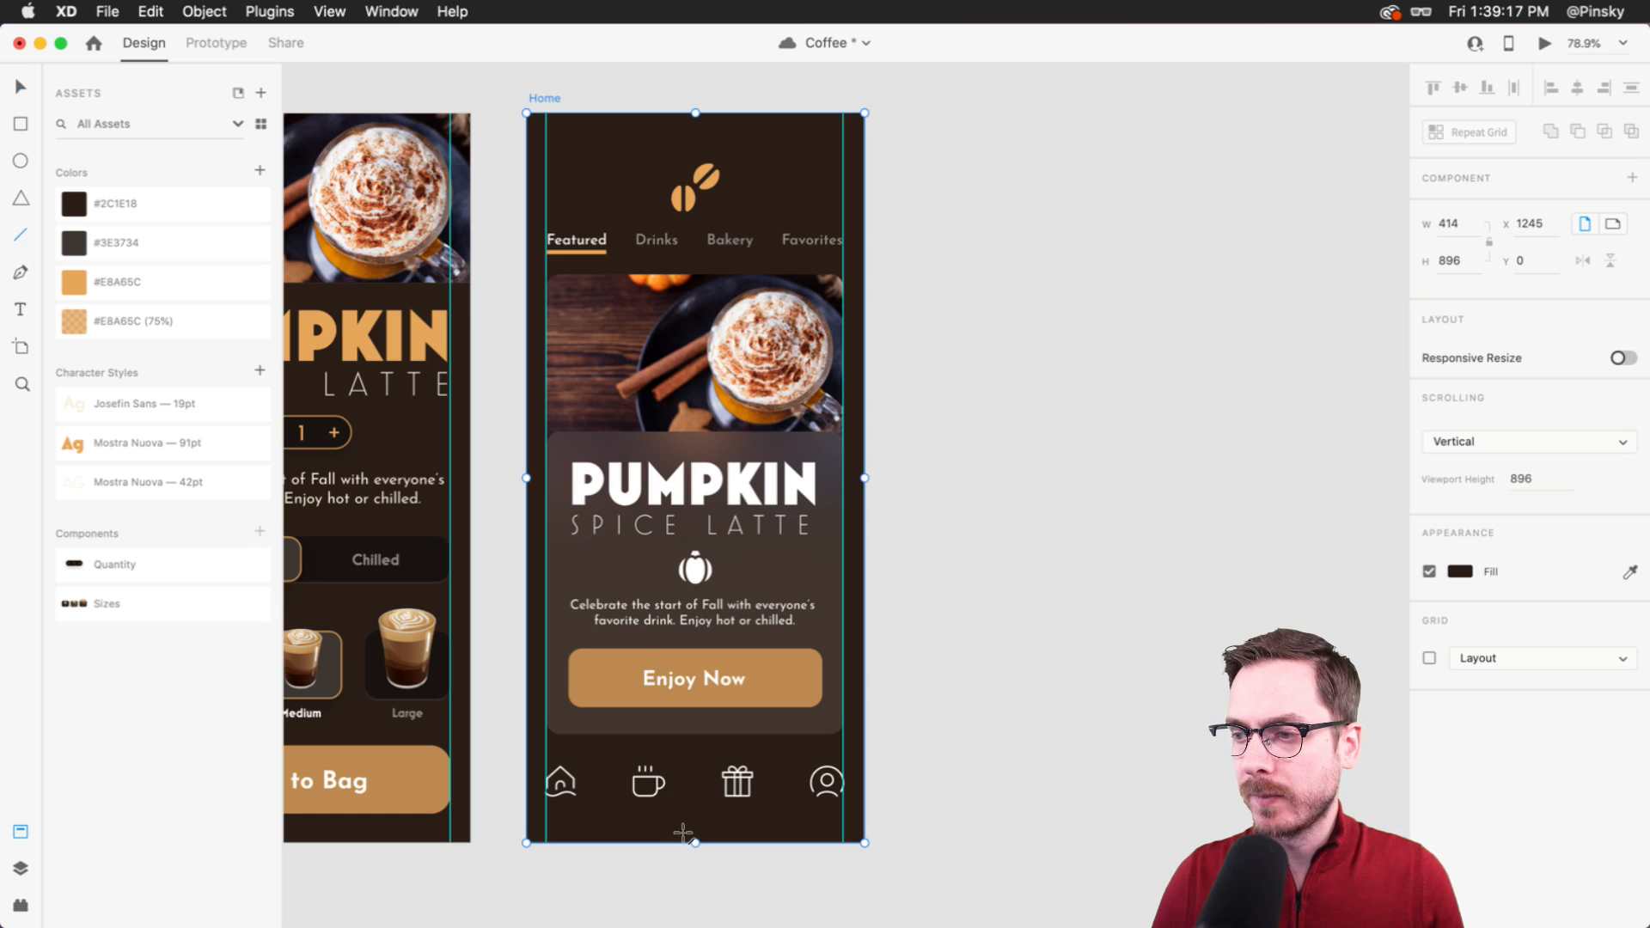
left_click_drag(641, 827, 735, 828)
key("Down")
key("Down")
key("Down")
key("Down")
key("Down")
left_click(1481, 646)
type("5")
key("Return")
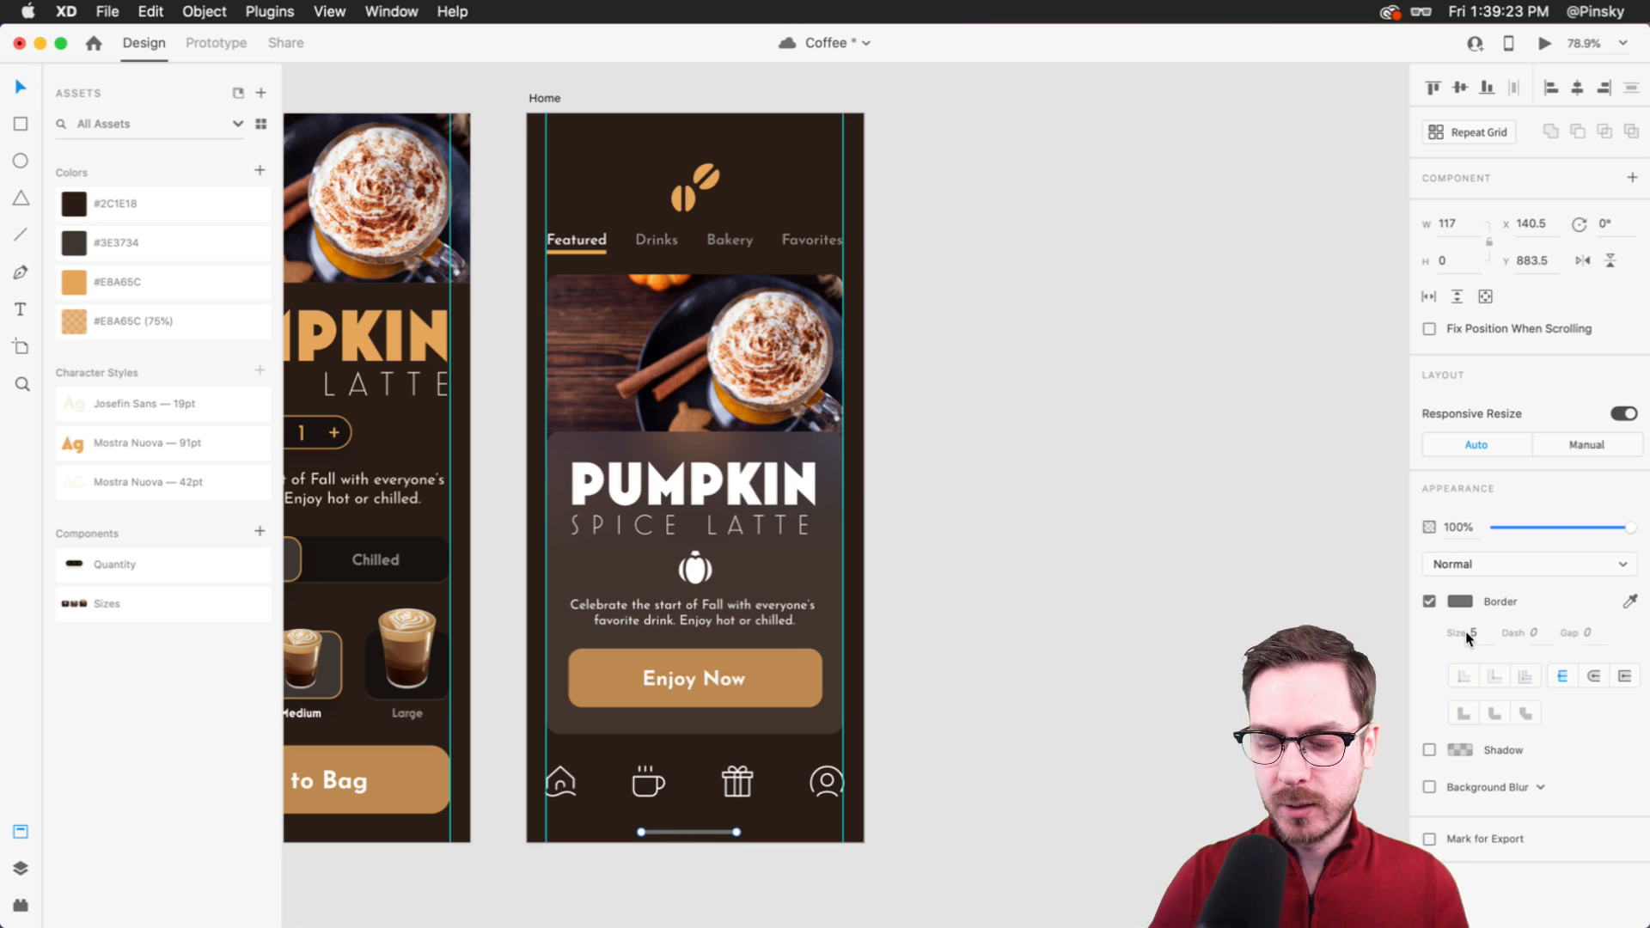
key("Delete")
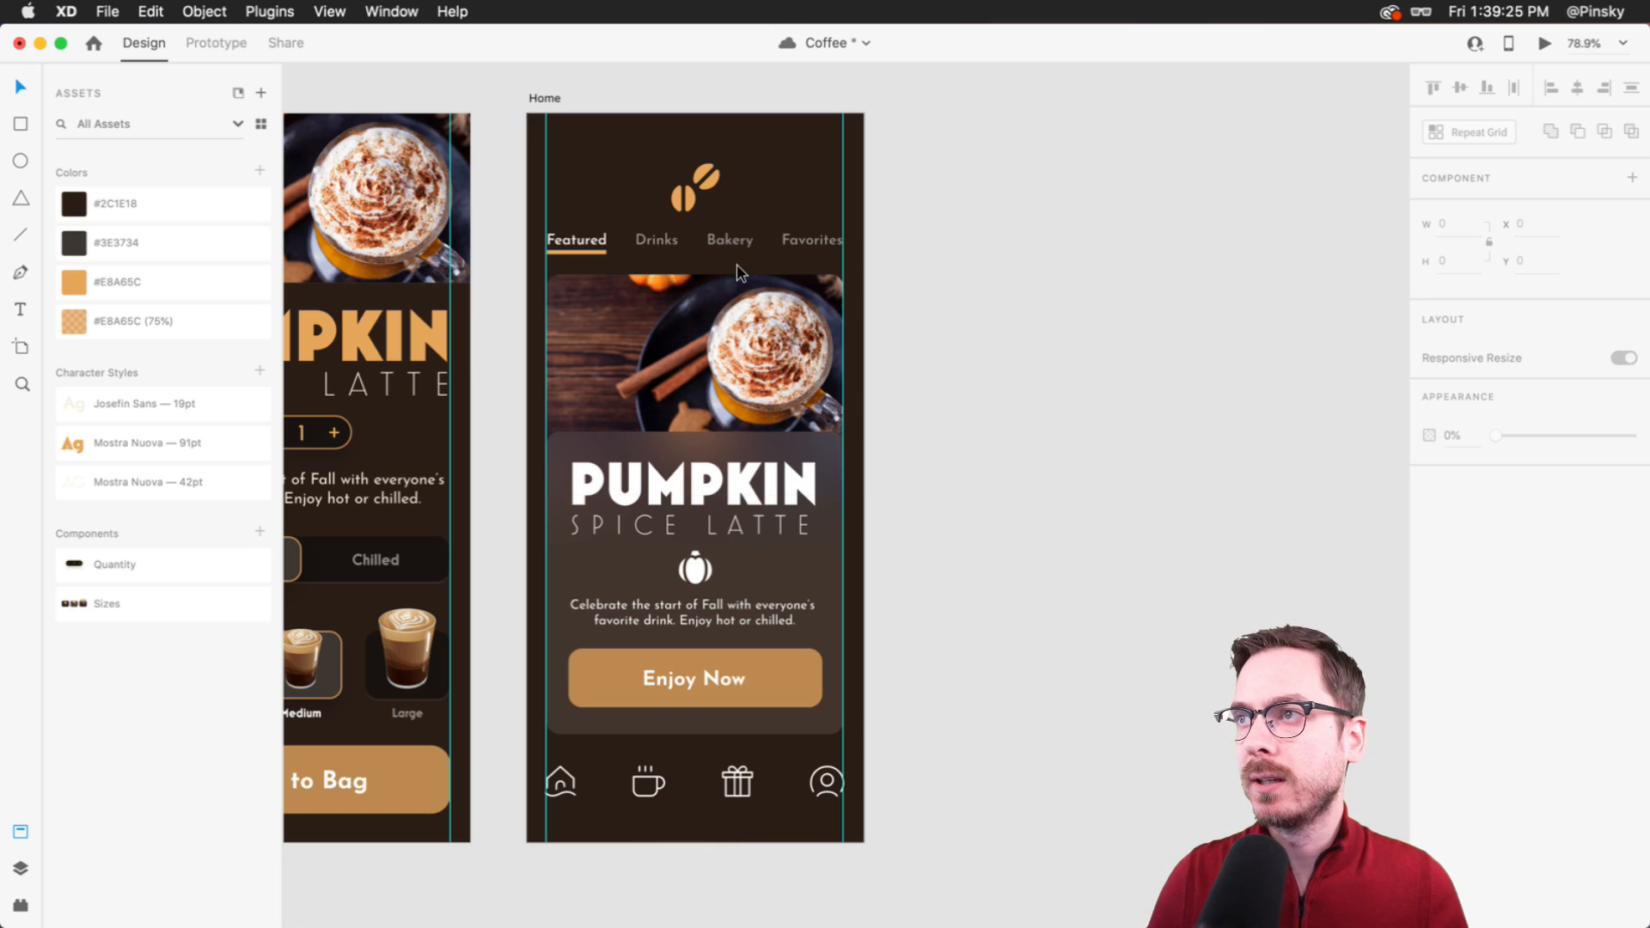
- Adjust the coffee beans icon's height at the artboard's upper end, and lower the category links with their underline to Y 155
left_click(715, 179)
left_click_drag(715, 179, 712, 154)
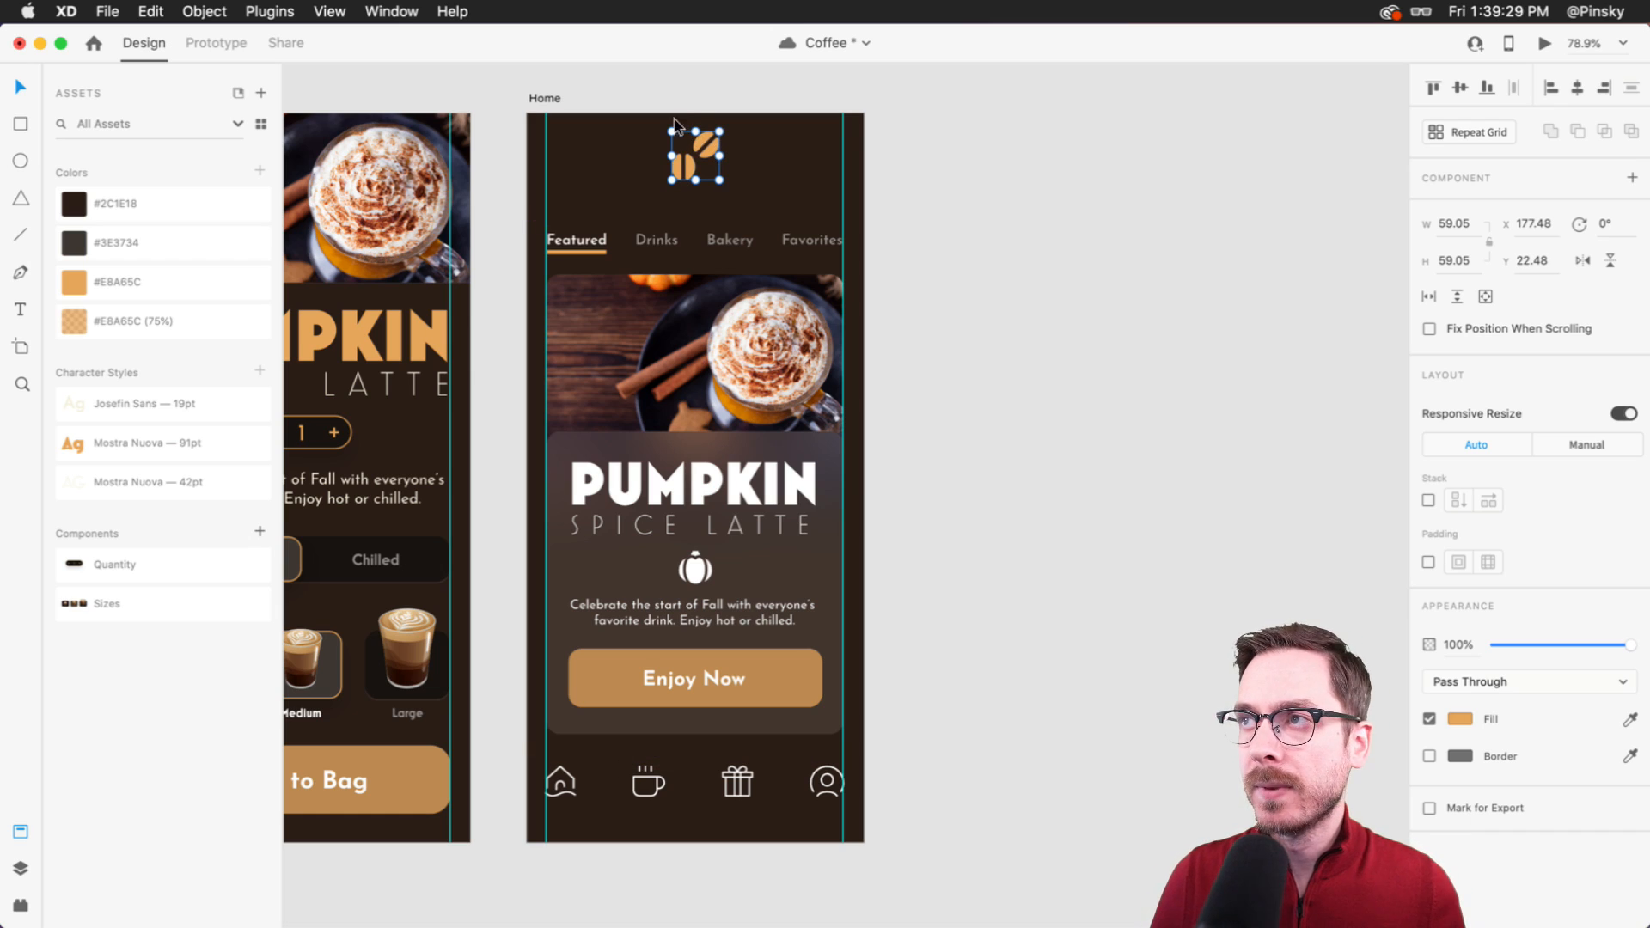
left_click_drag(704, 143, 704, 172)
left_click_drag(654, 234, 583, 245)
left_click(579, 249, "shift")
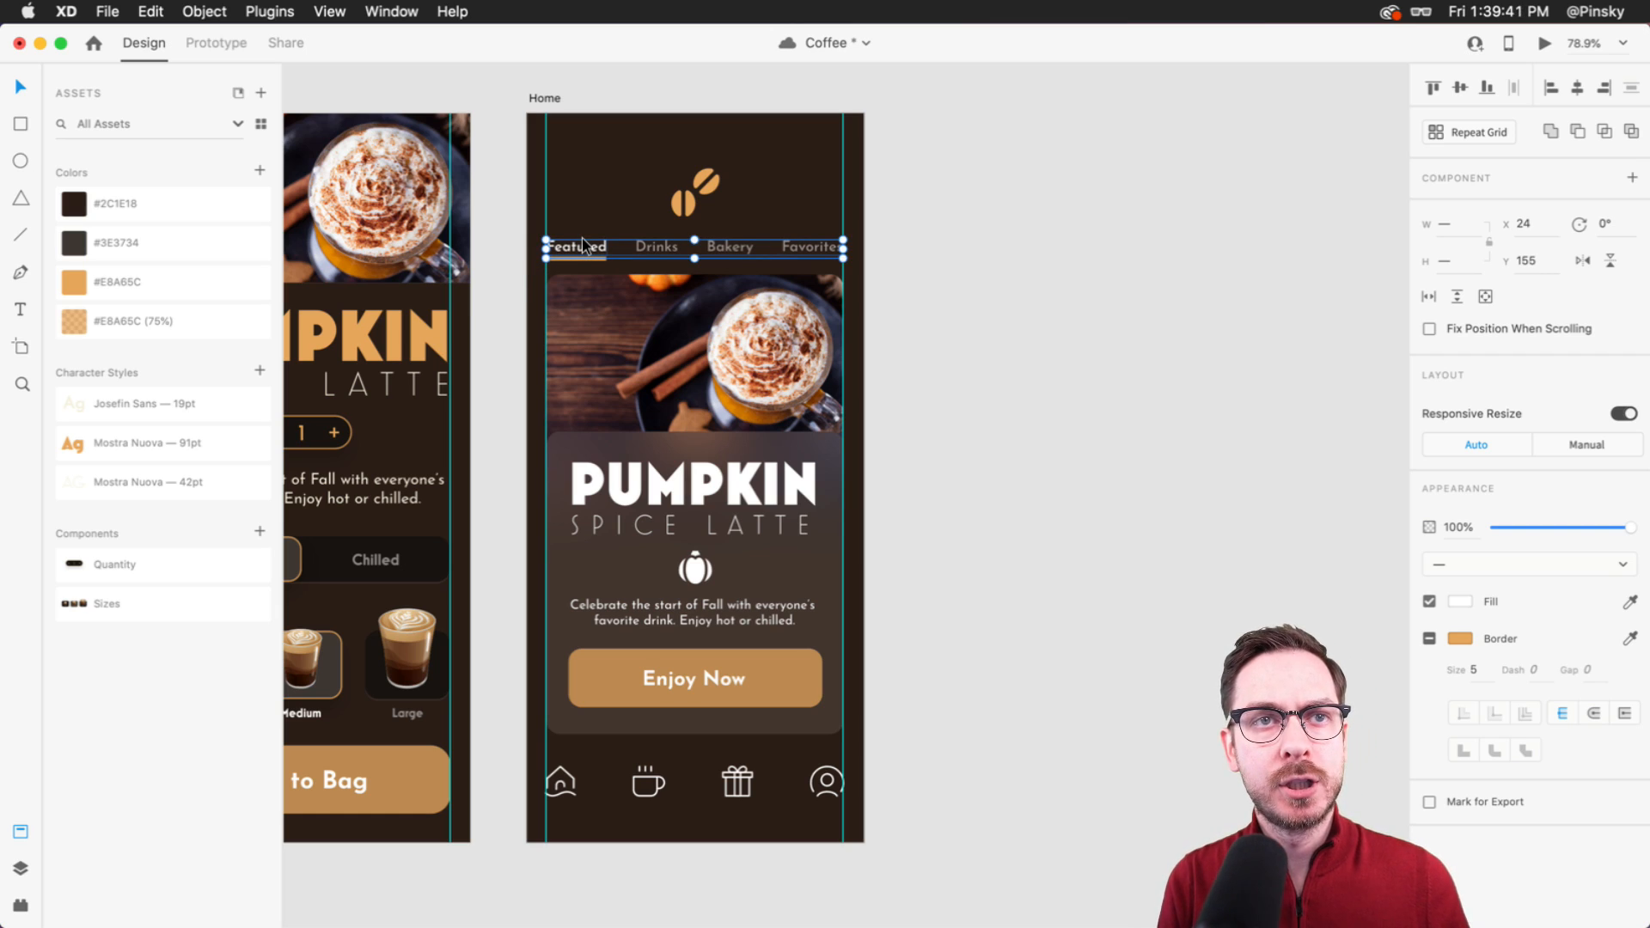
- Switch to Nucleo and look through the coffee icons in the Symbol Icons and Stoked Icons sets
key("super+Tab")
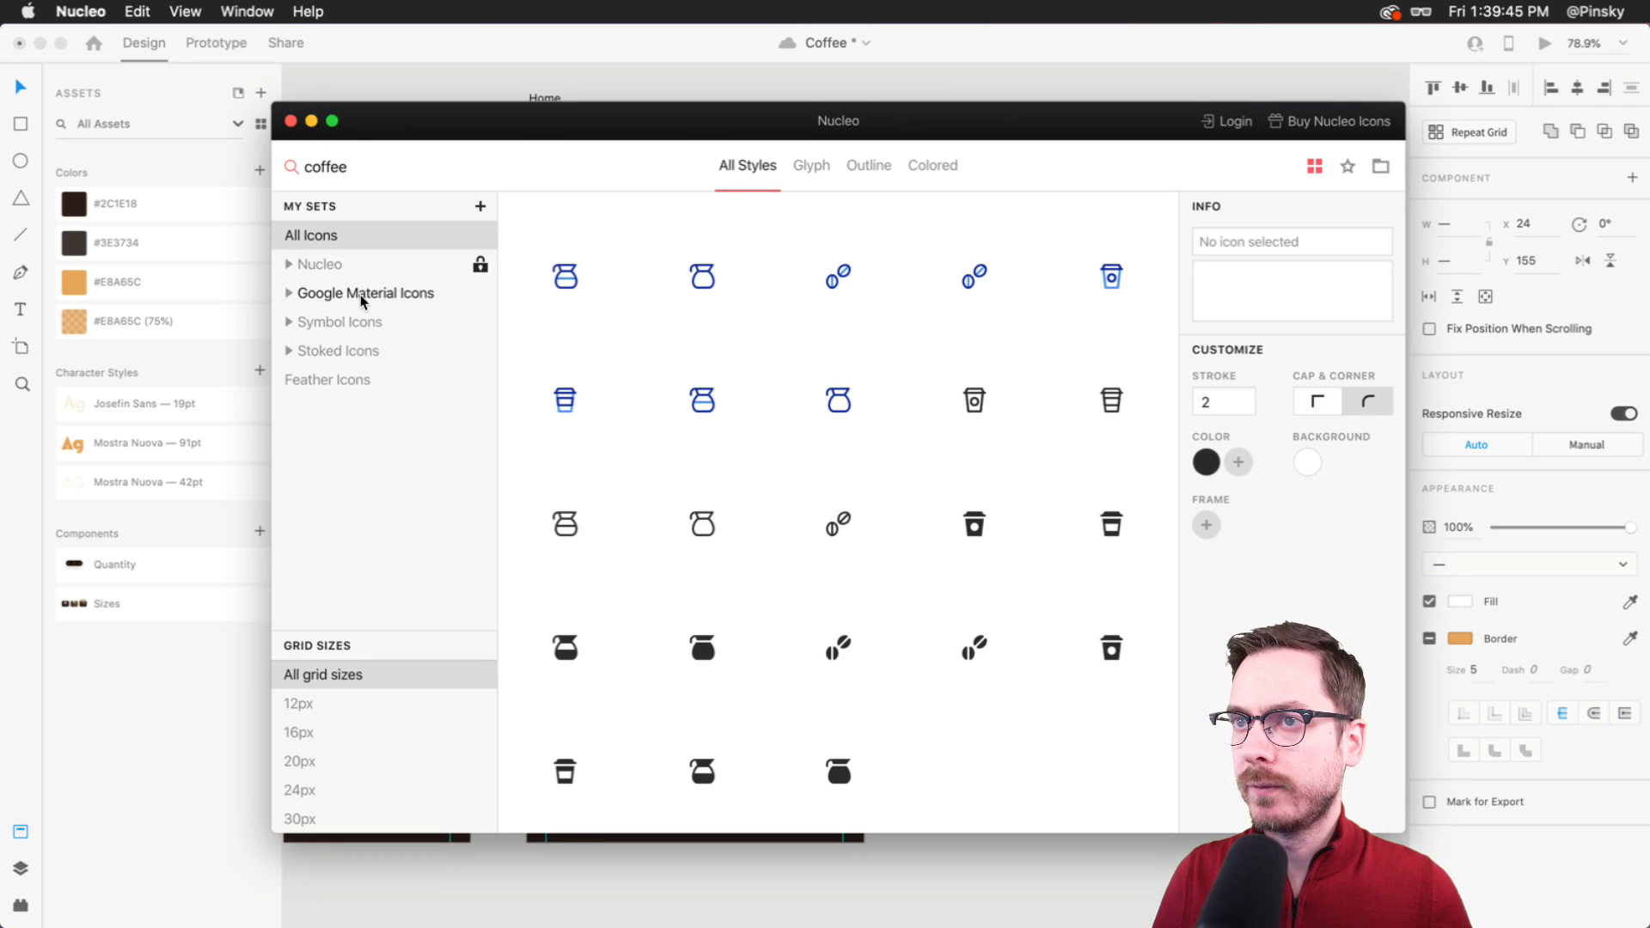
left_click(344, 328)
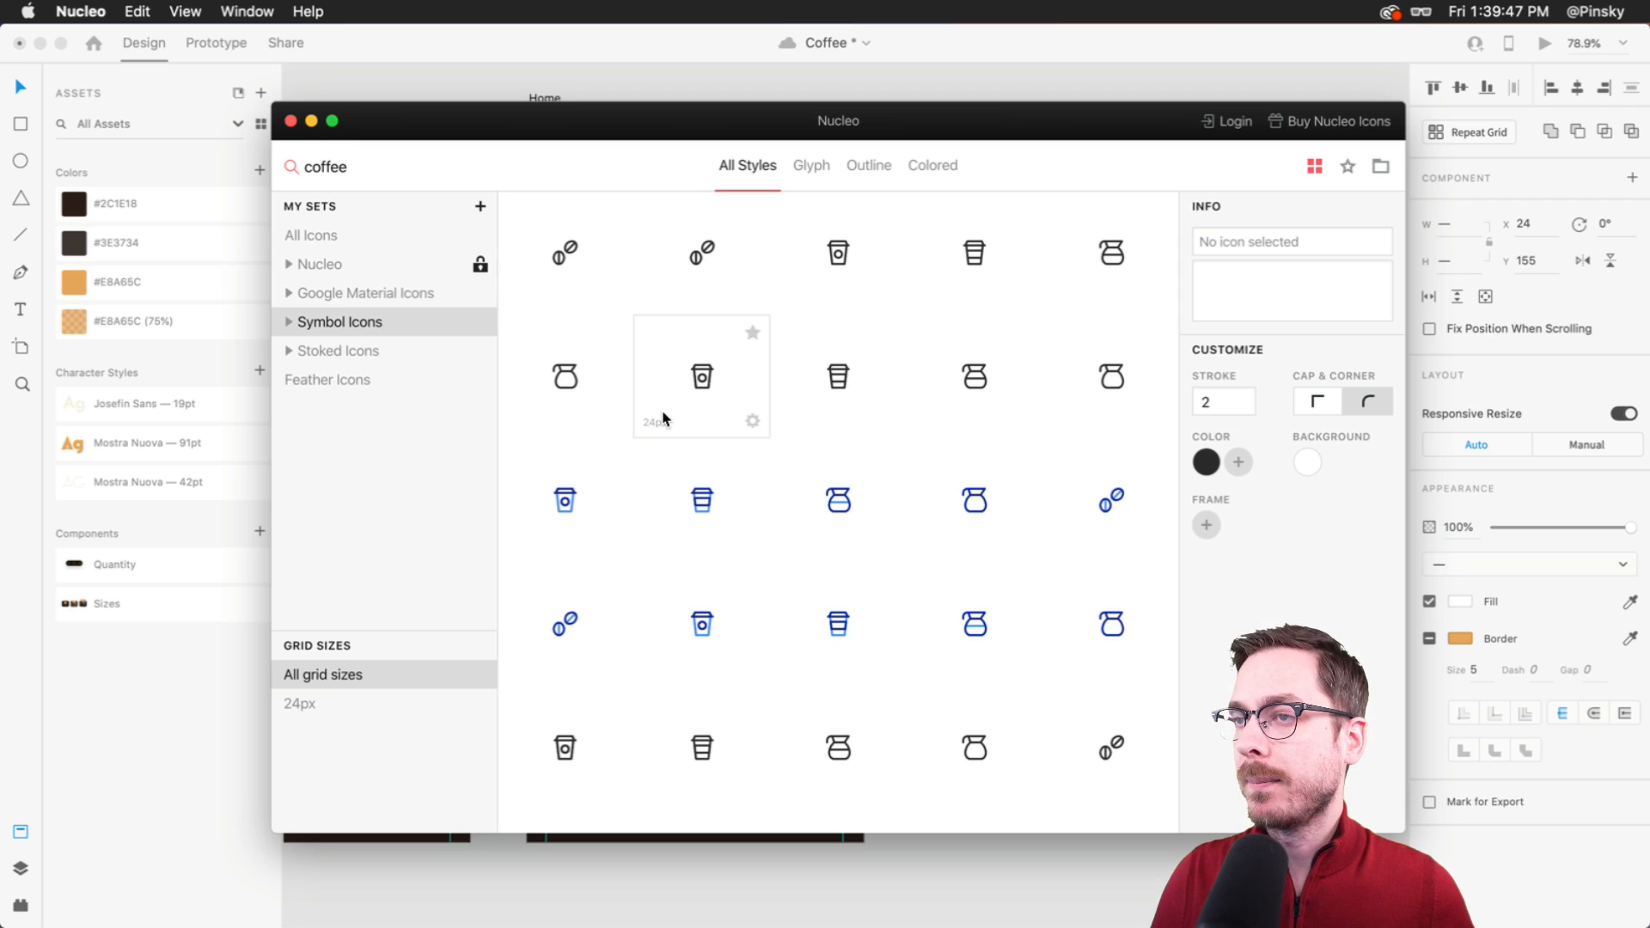
scroll(663, 419, "down", 5)
scroll(663, 419, "up", 5)
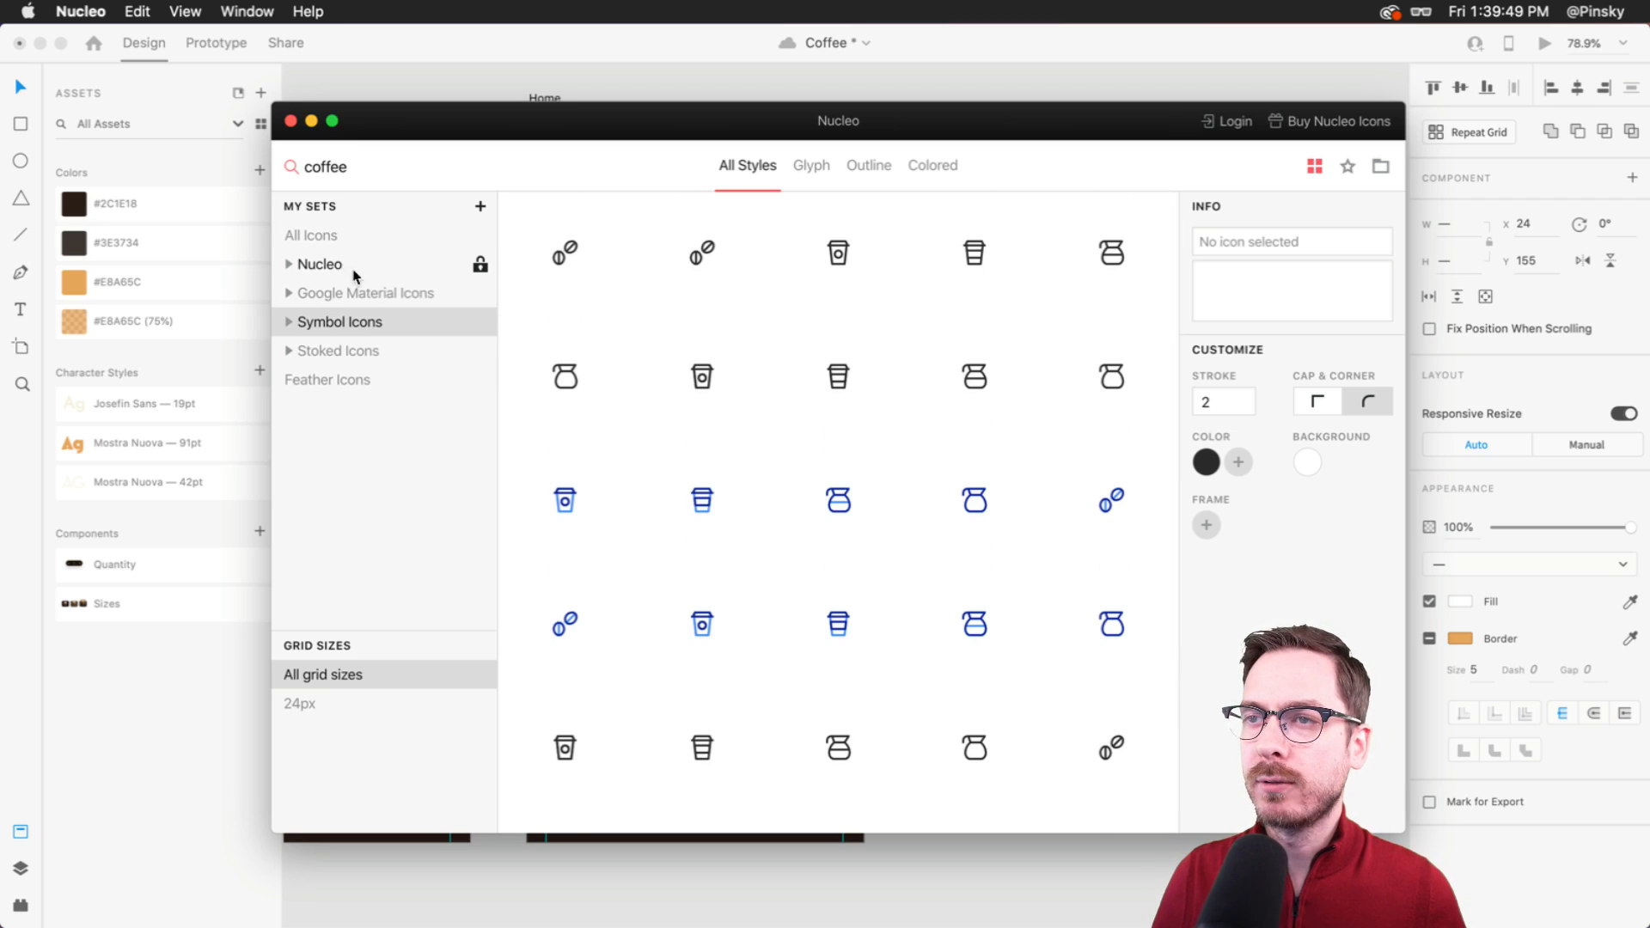
left_click(365, 351)
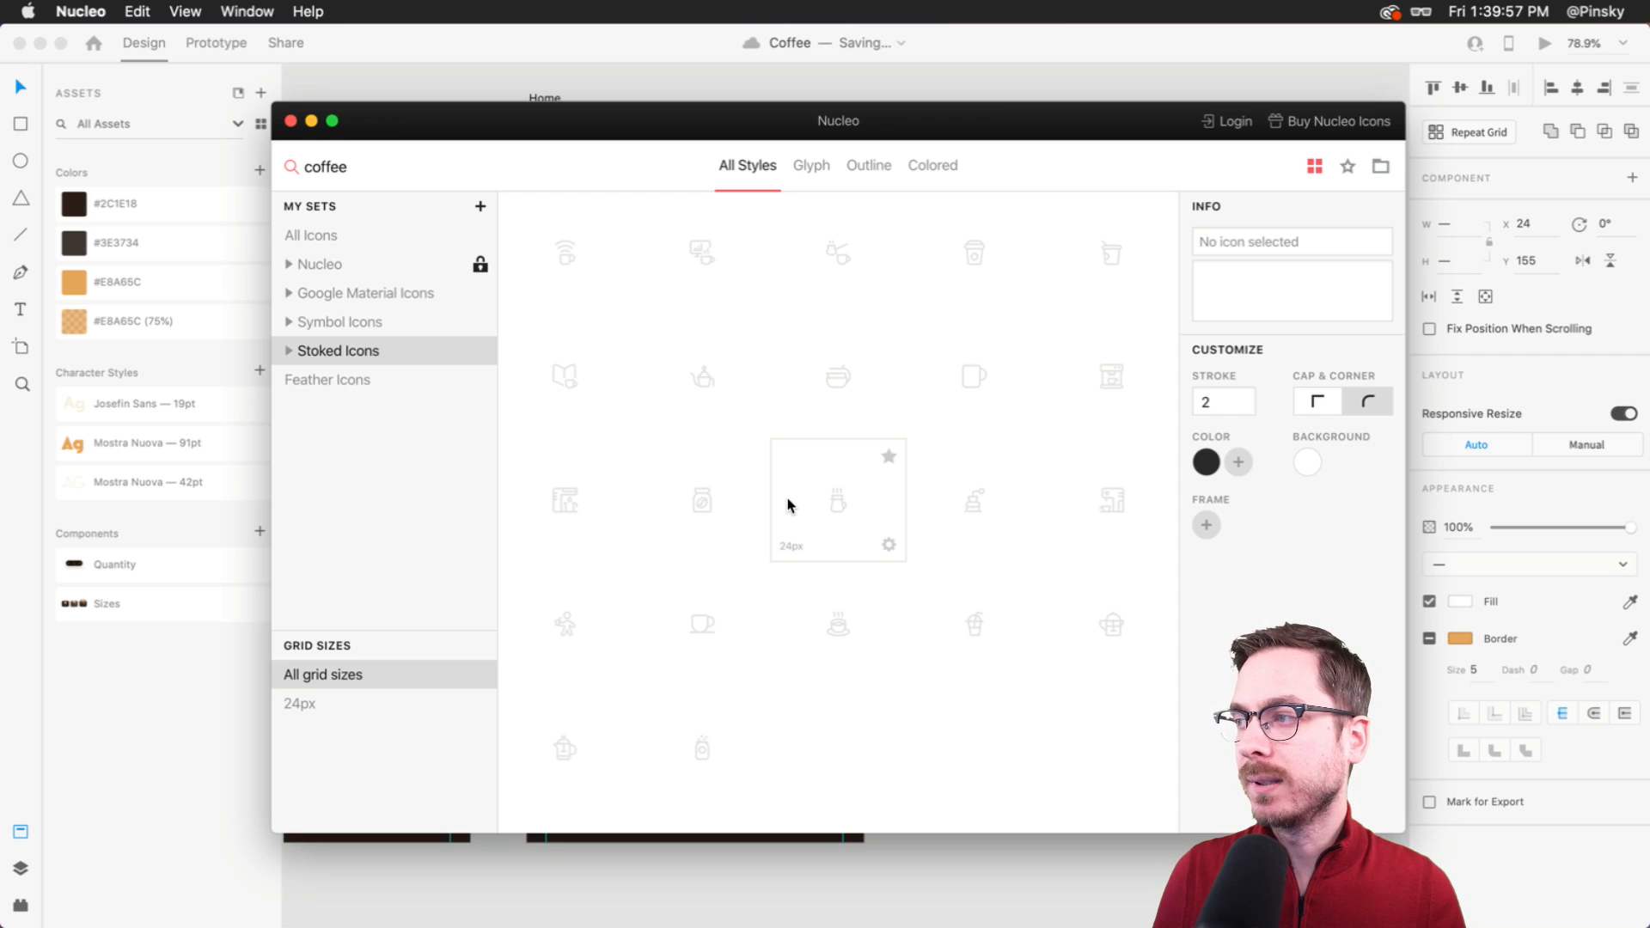
- Clear the icon search, browse the Feather Icons and Nucleo sets, and return to XD
left_click_drag(481, 166, 158, 171)
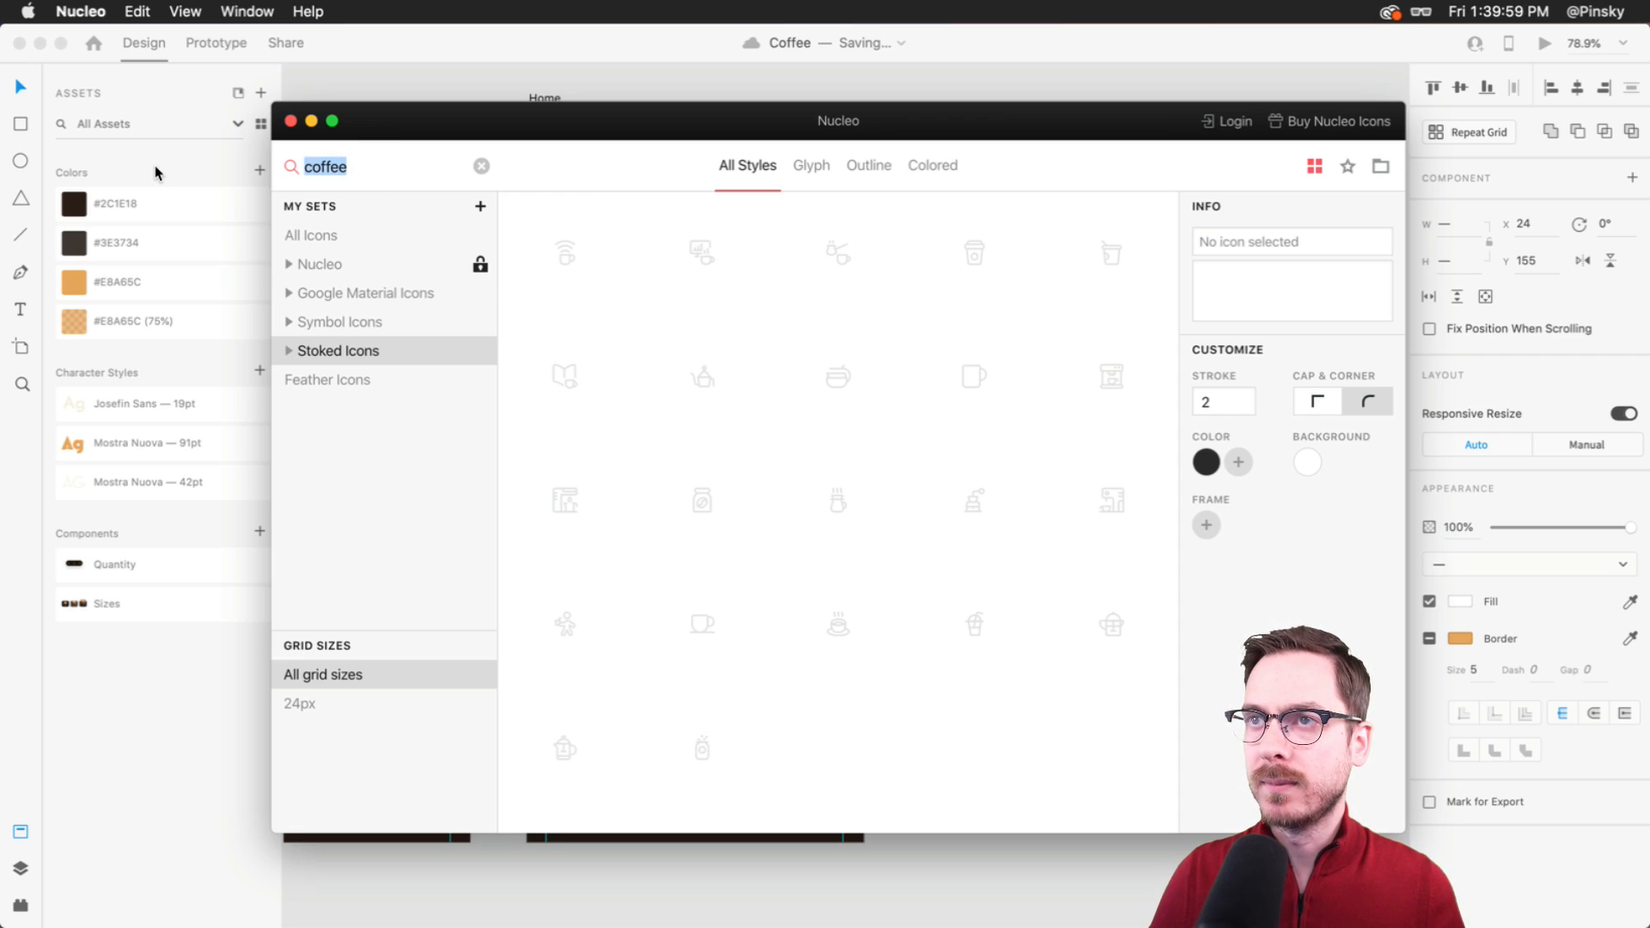
key("BackSpace")
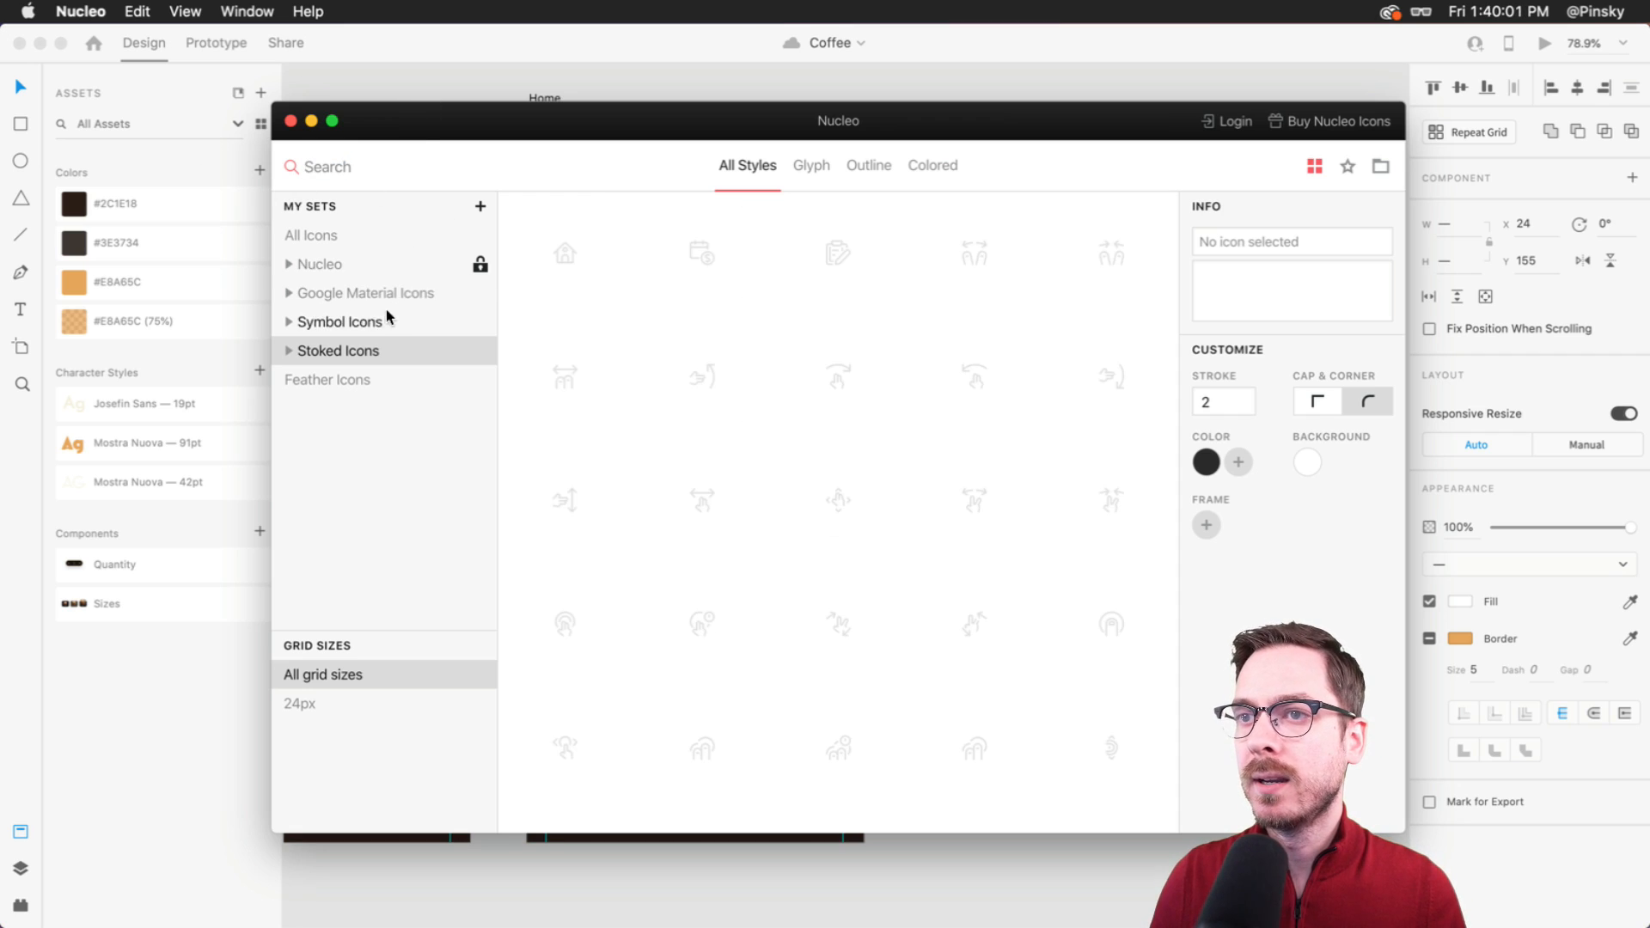
left_click(334, 388)
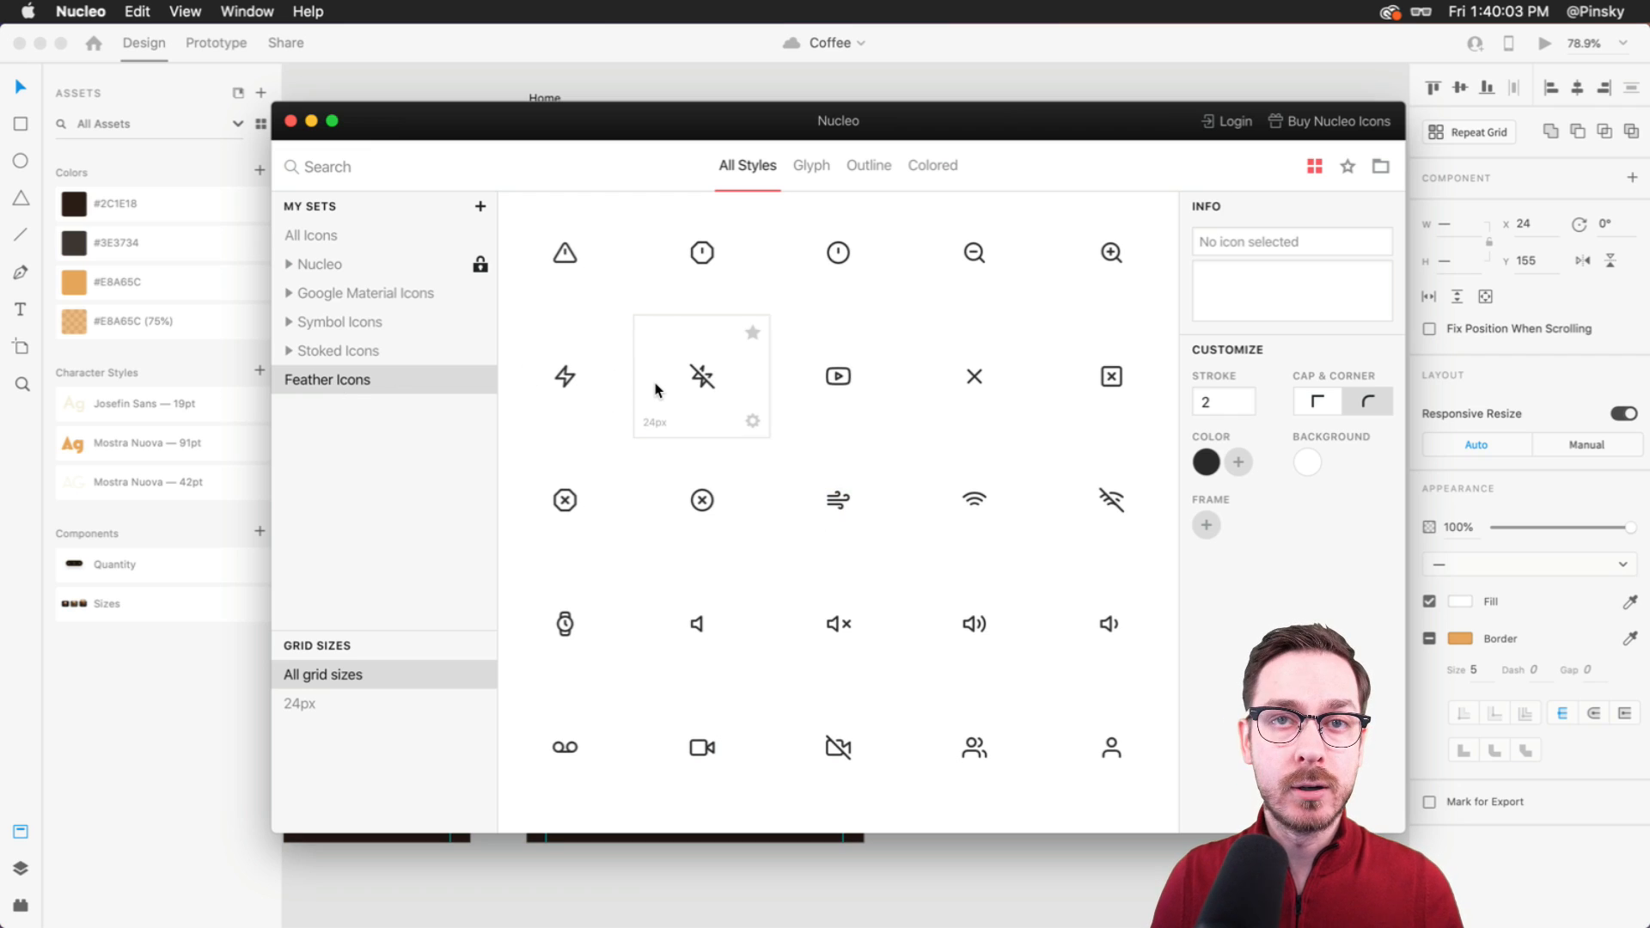
left_click(339, 266)
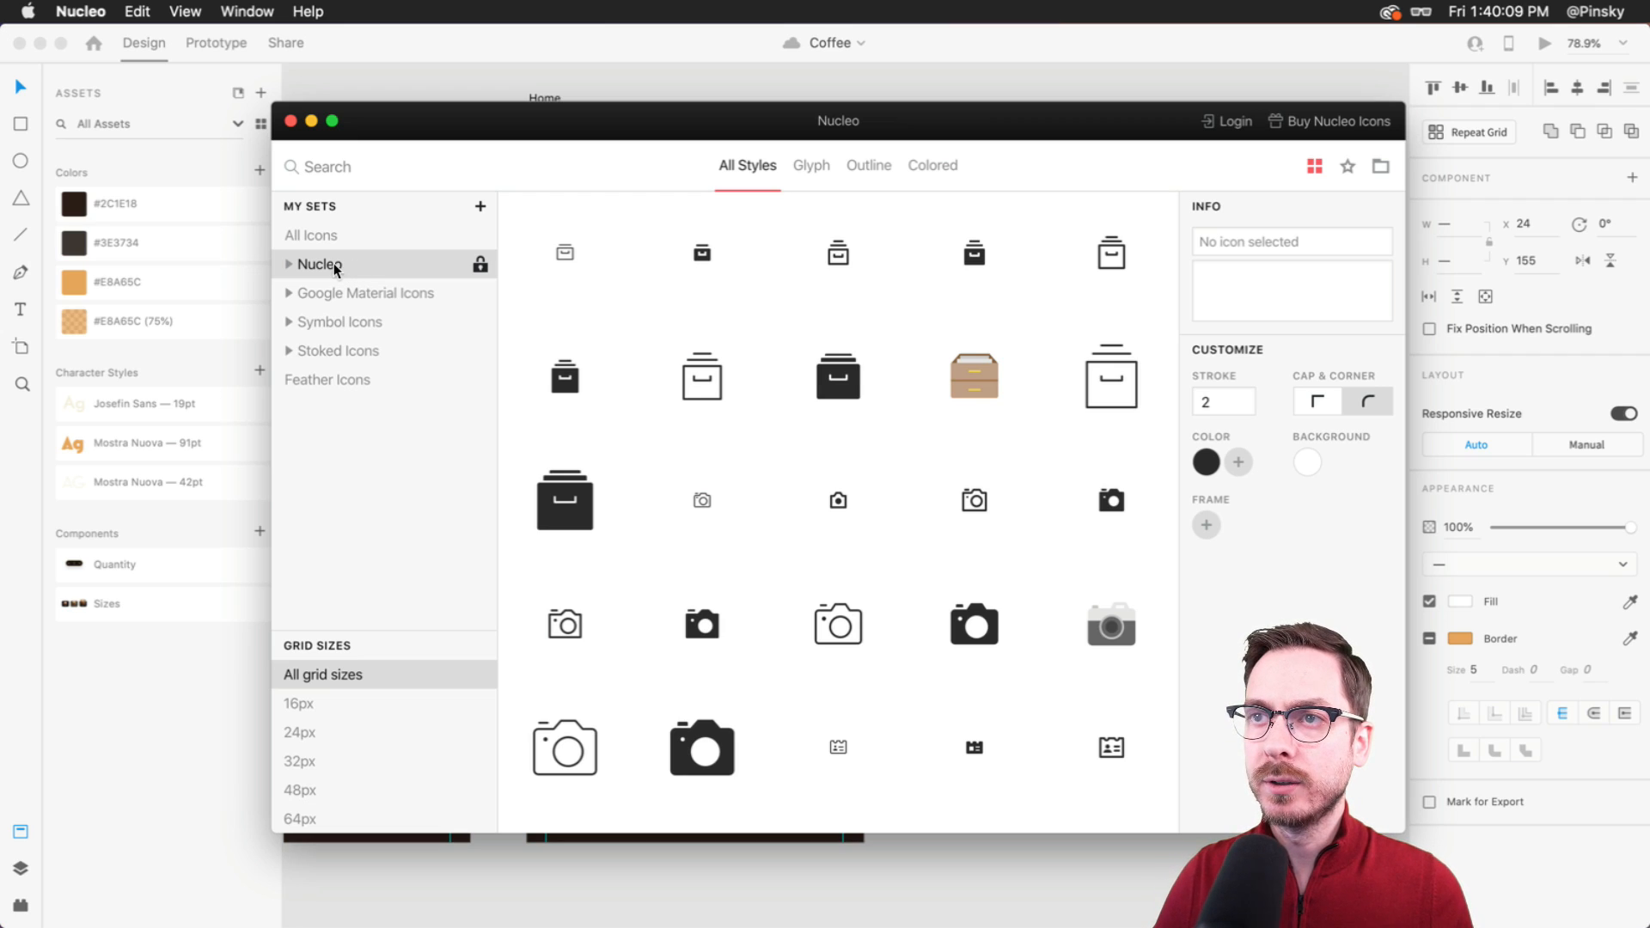
scroll(816, 464, "down", 20)
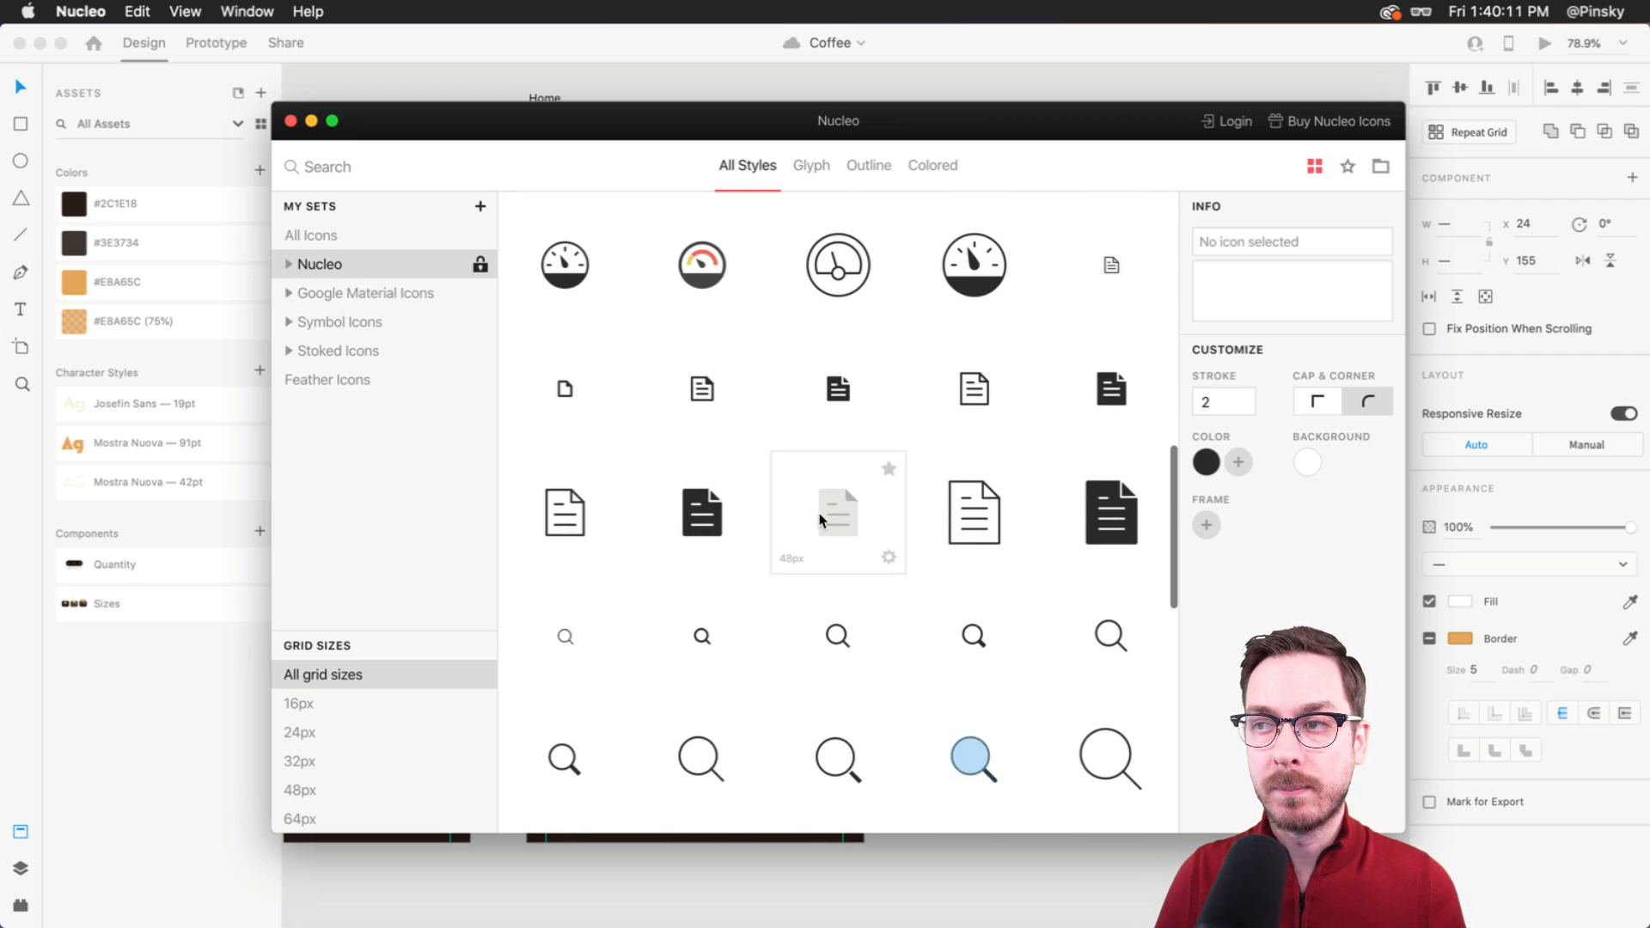
scroll(820, 521, "up", 8)
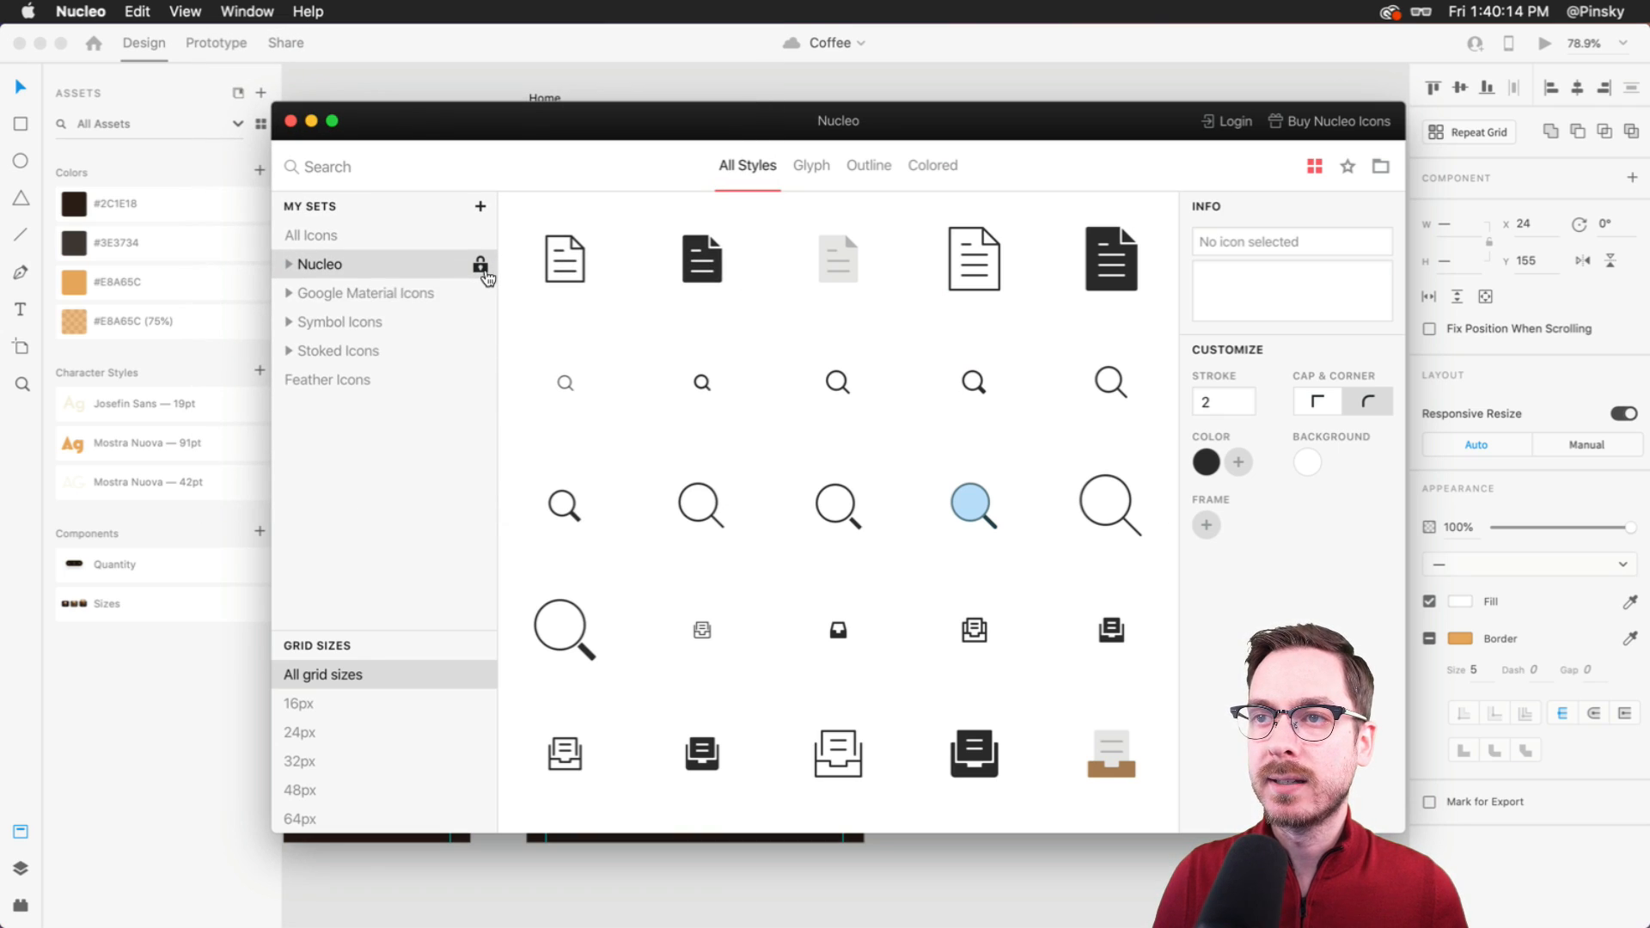
left_click(468, 34)
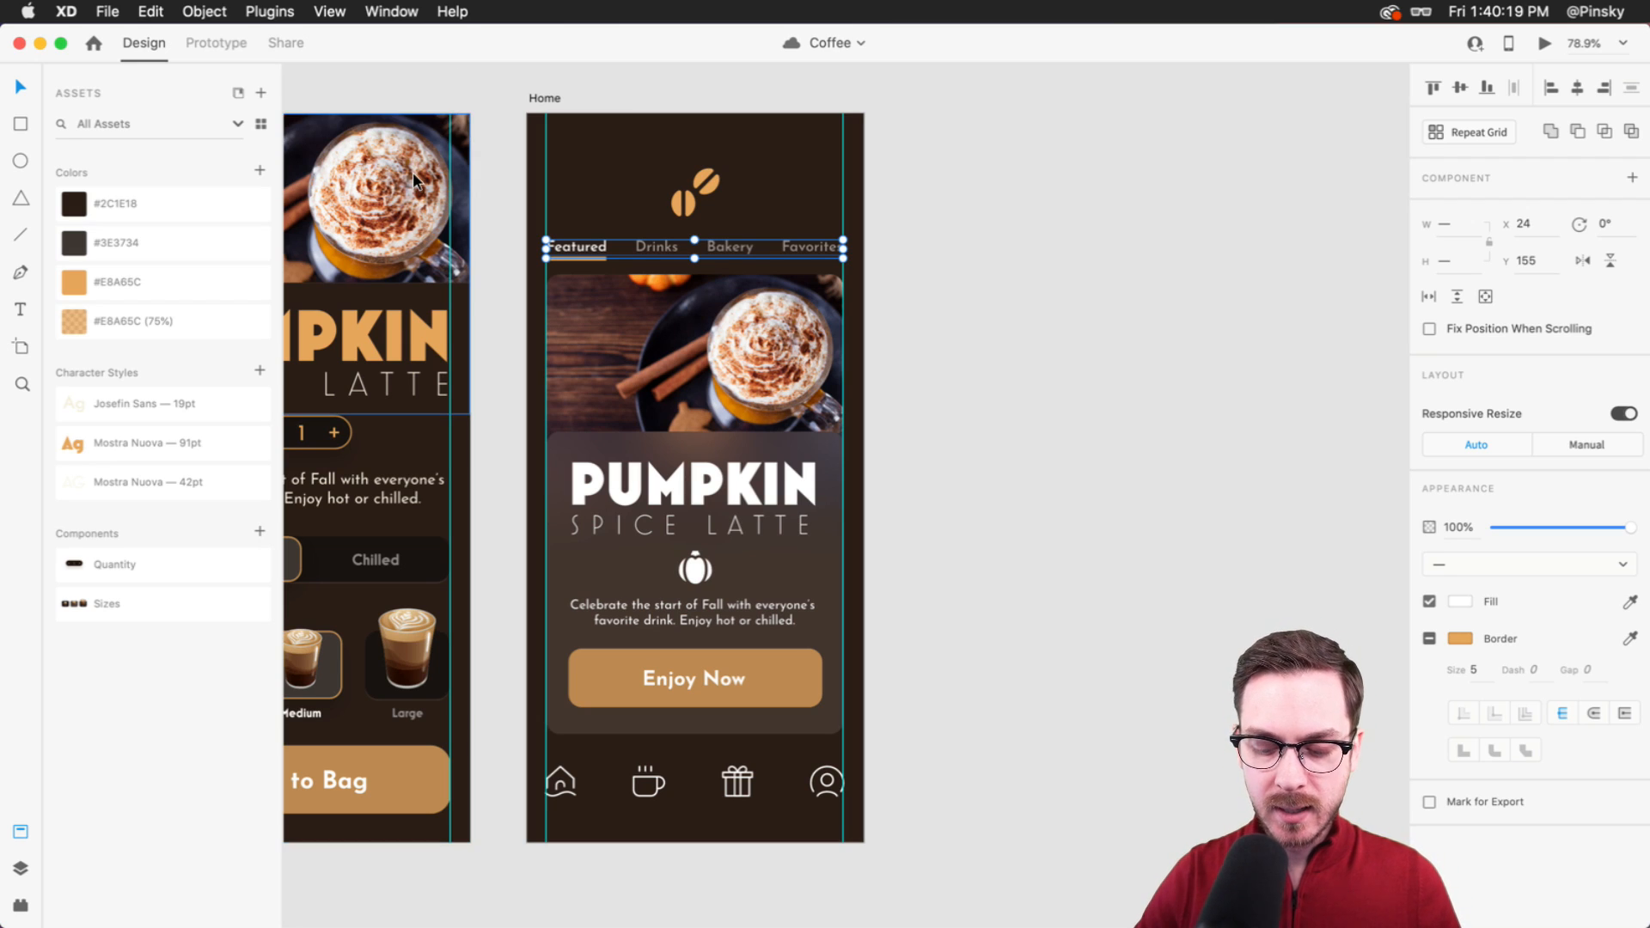
- Search the Icons 4 Design plugin for coffee icons and deselect the category links
key("shift+super+p")
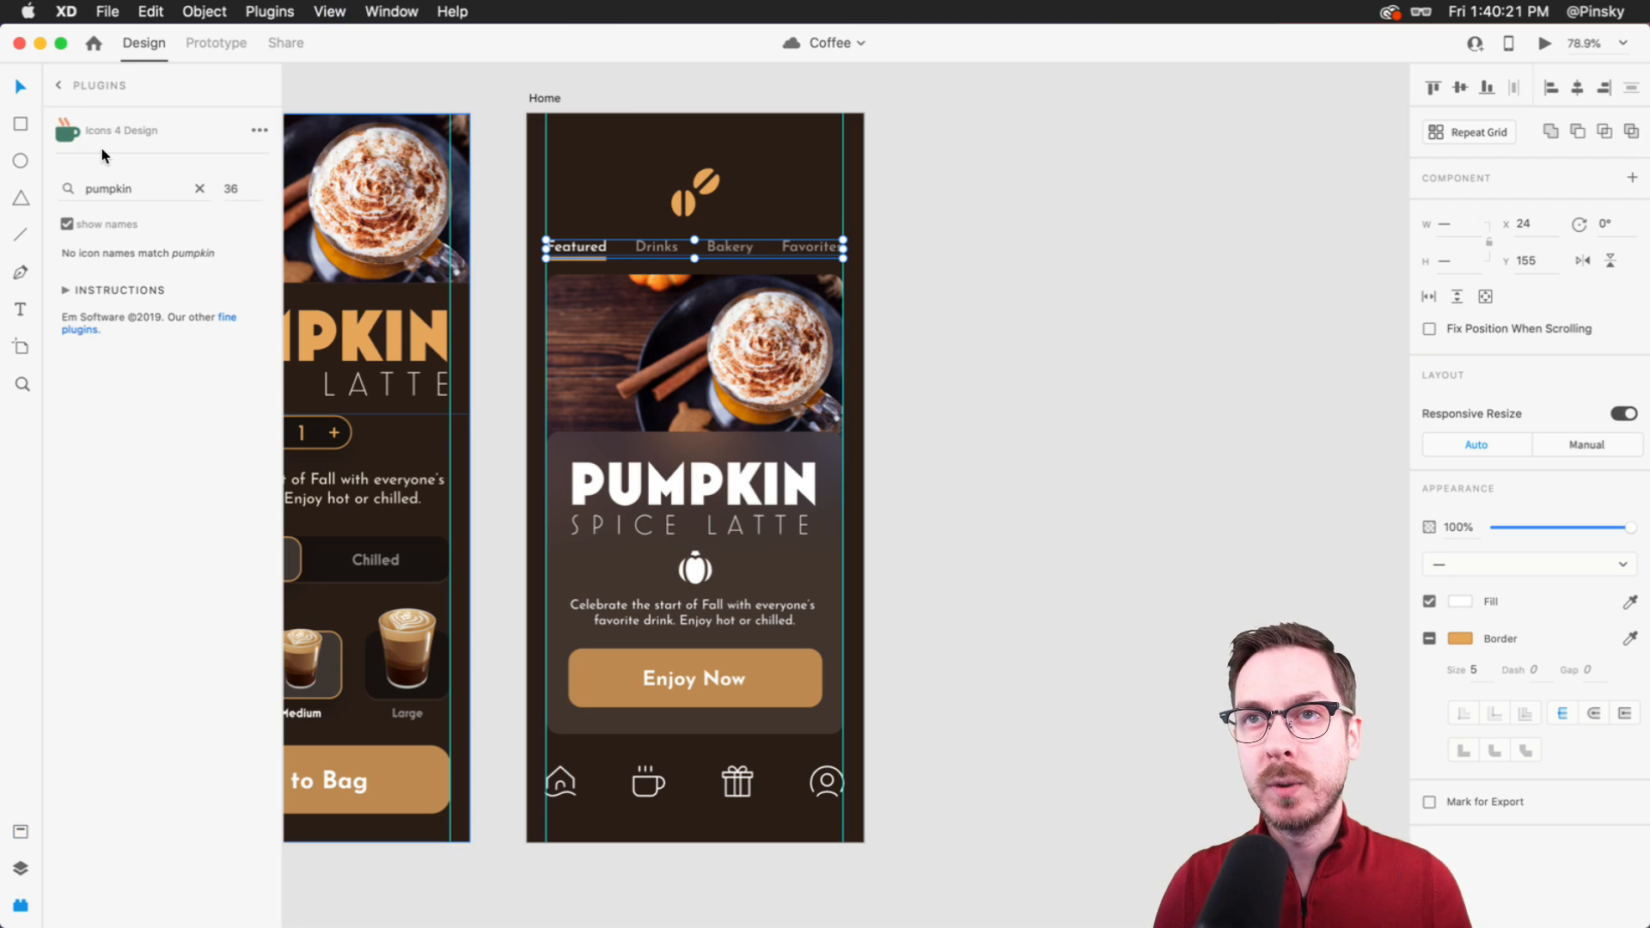
double_click(132, 191)
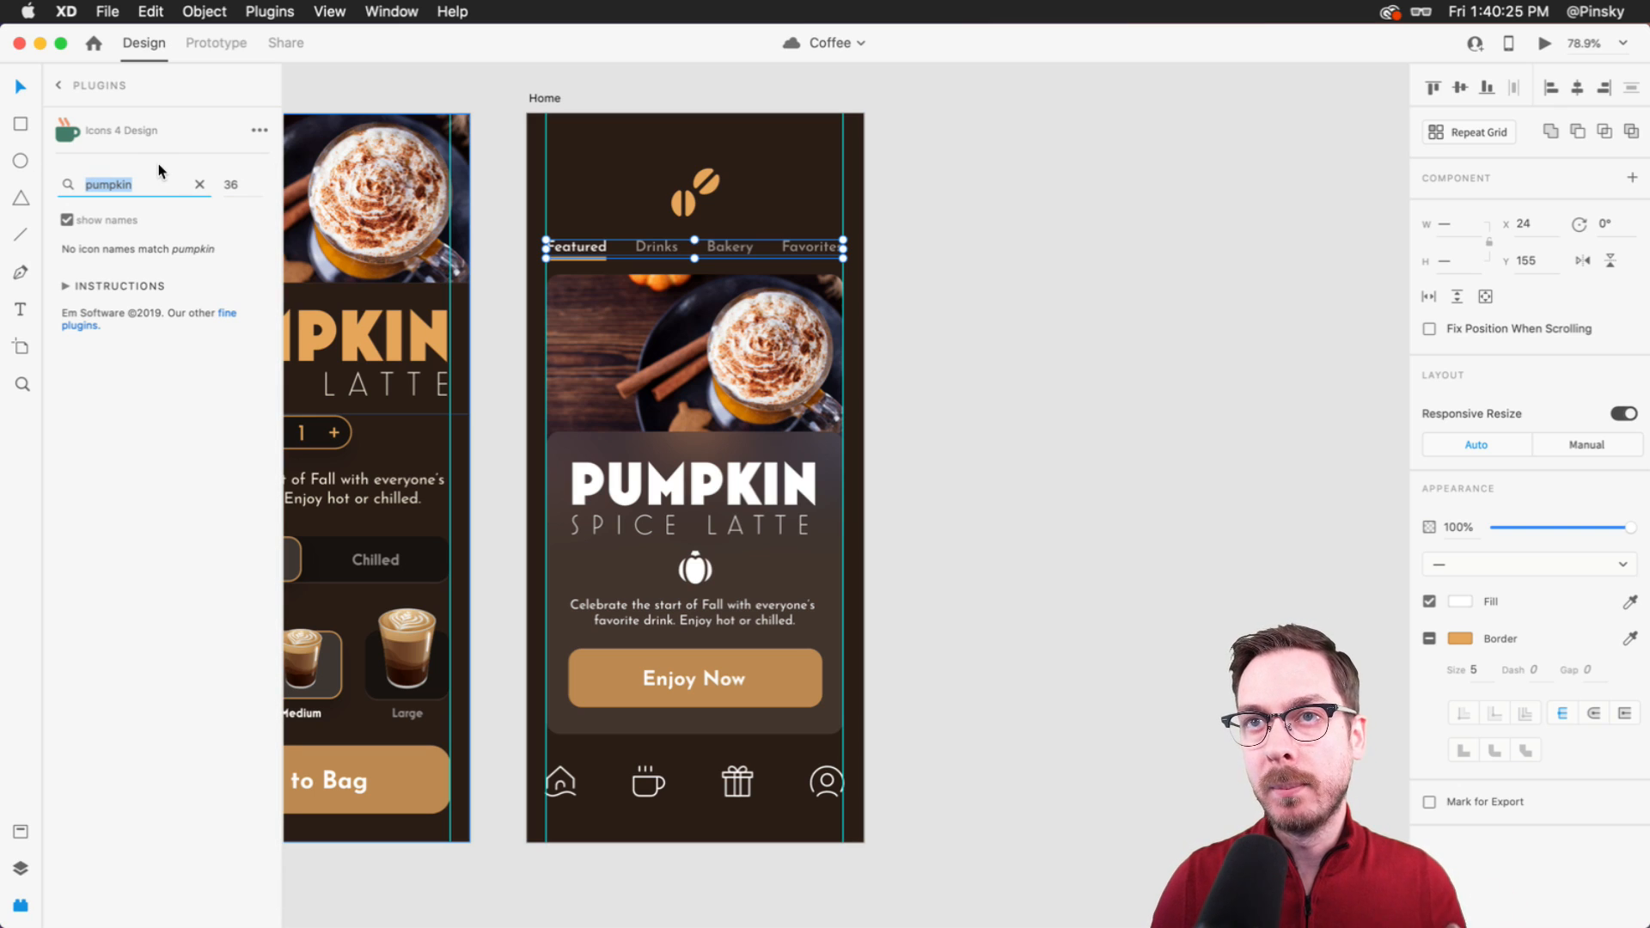
type("coffee")
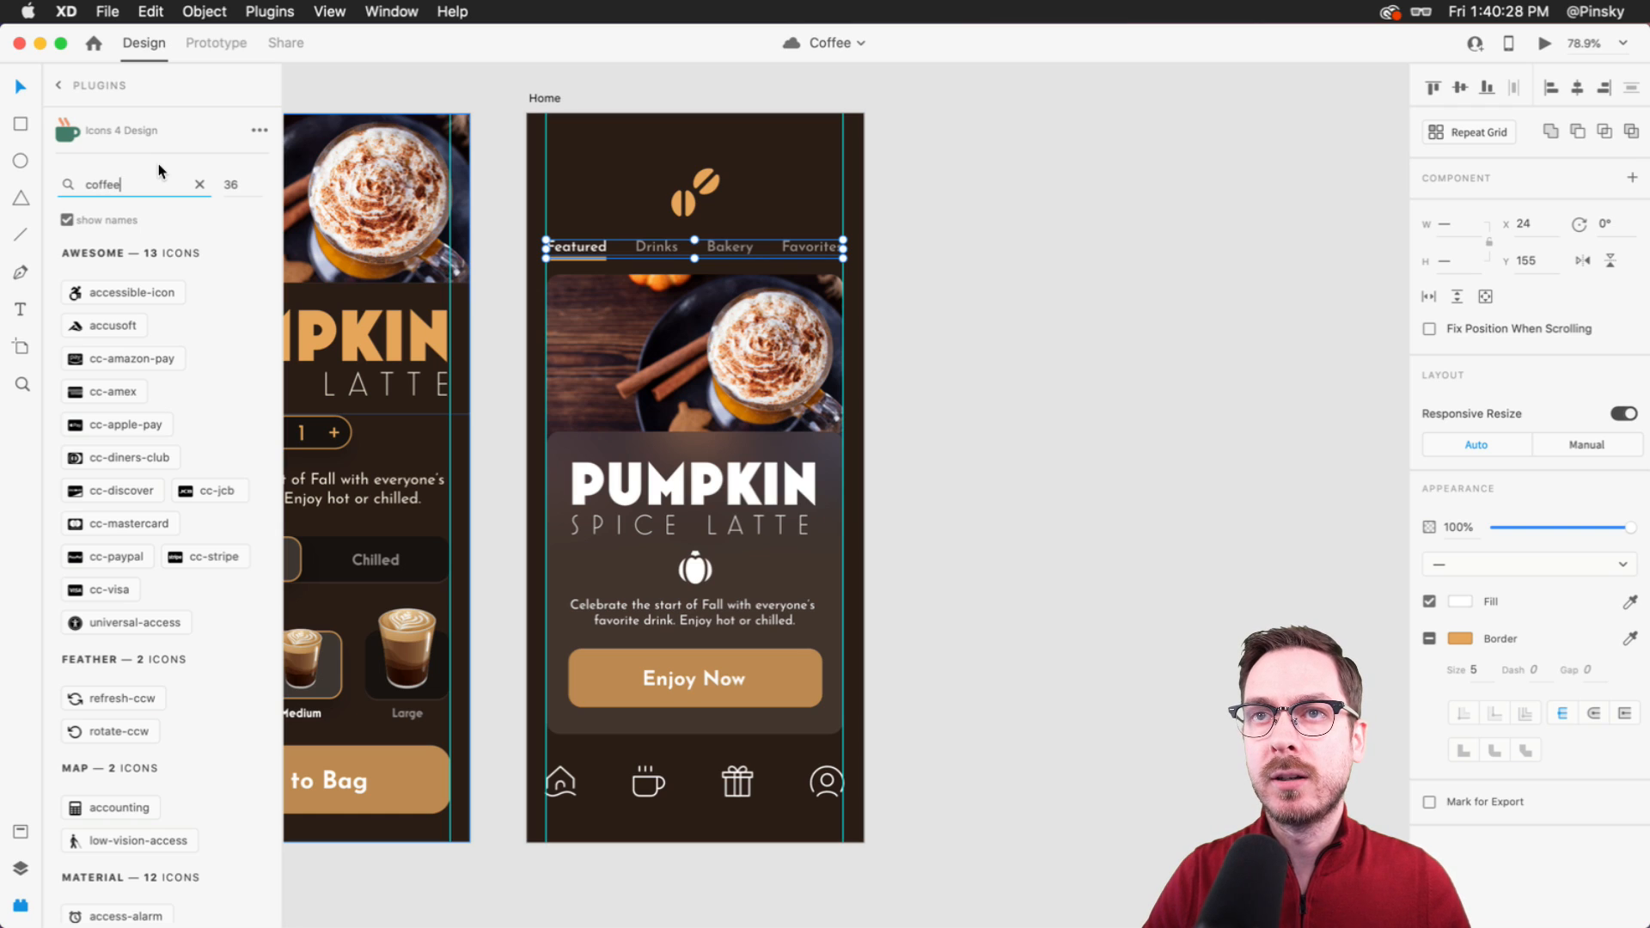
key("Return")
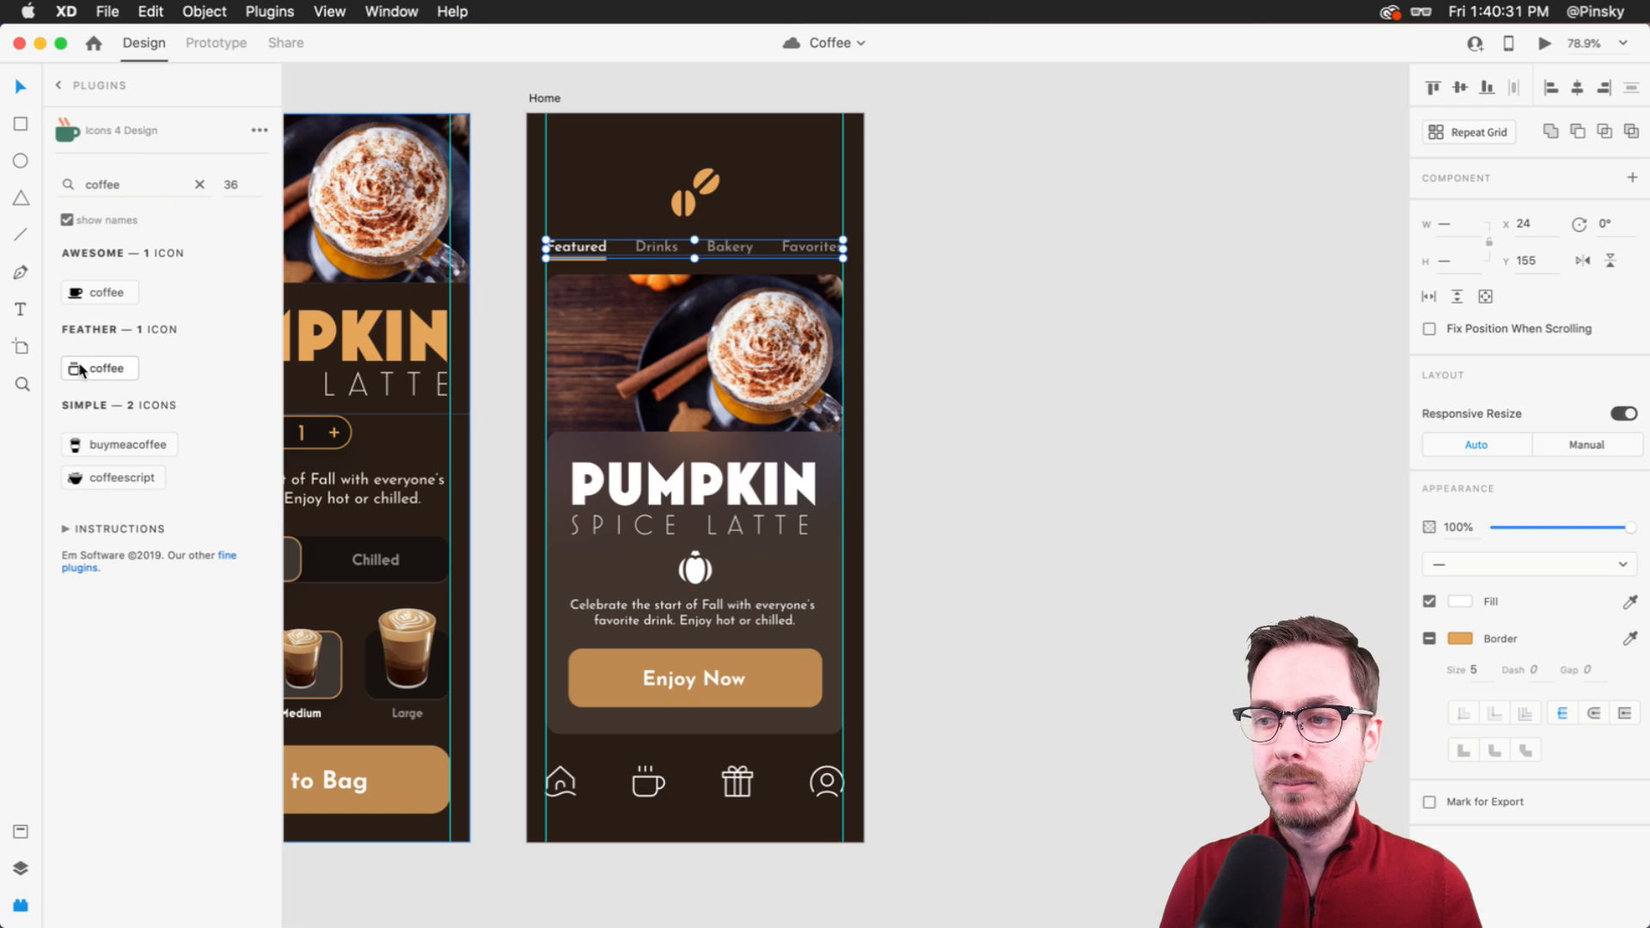
left_click_drag(82, 369, 641, 780)
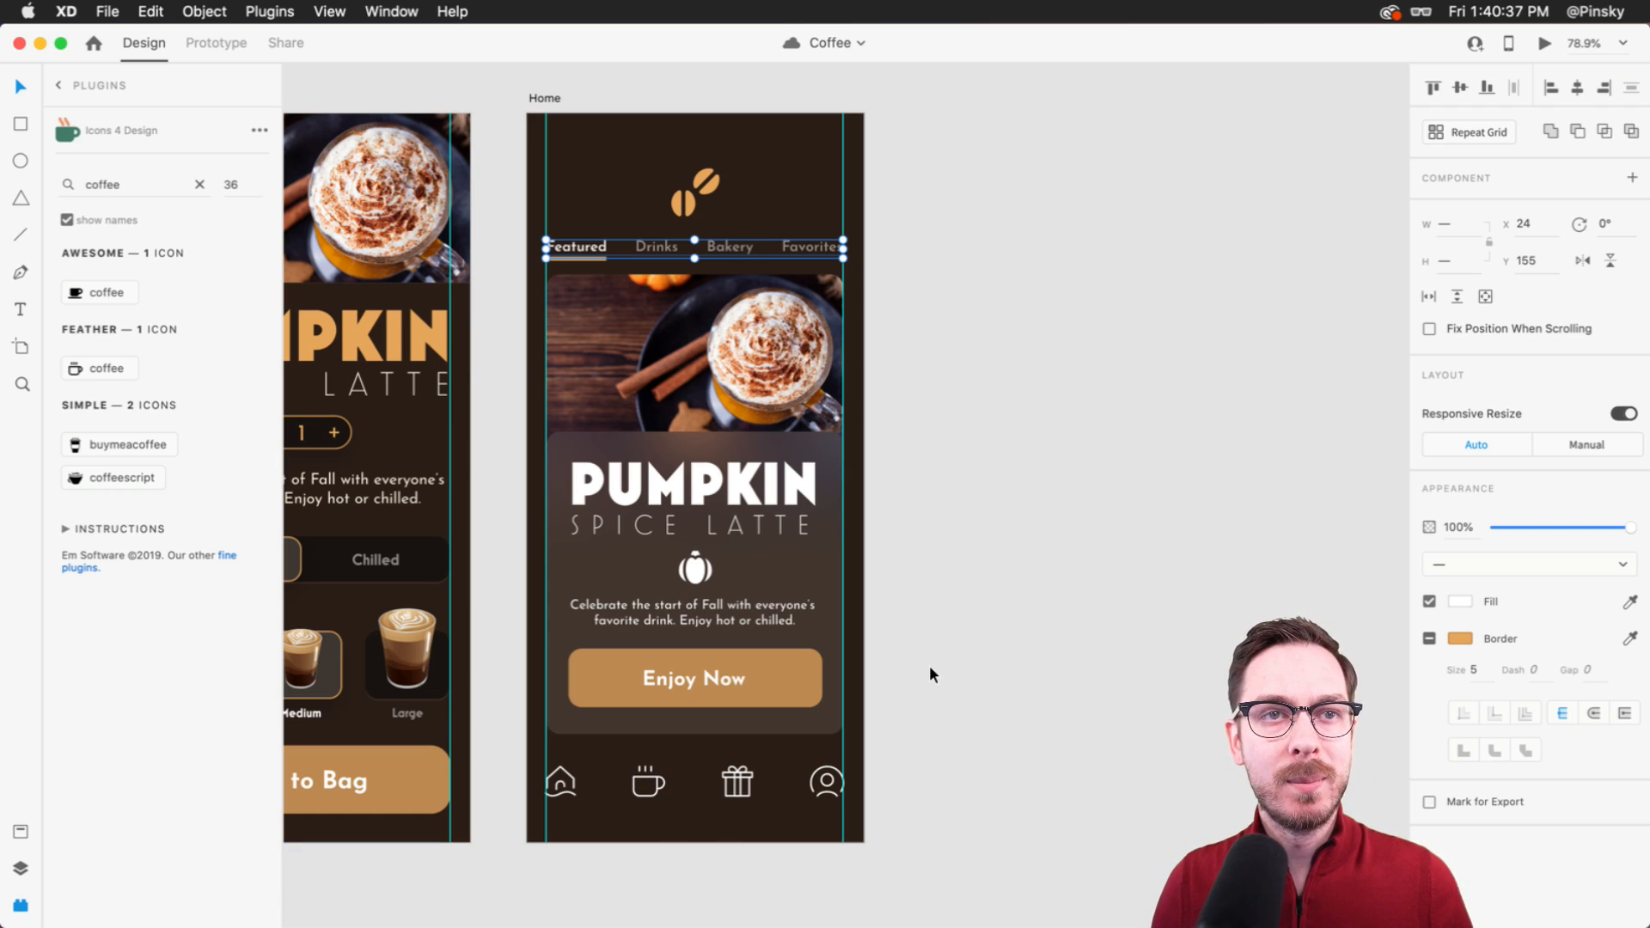
left_click(622, 219)
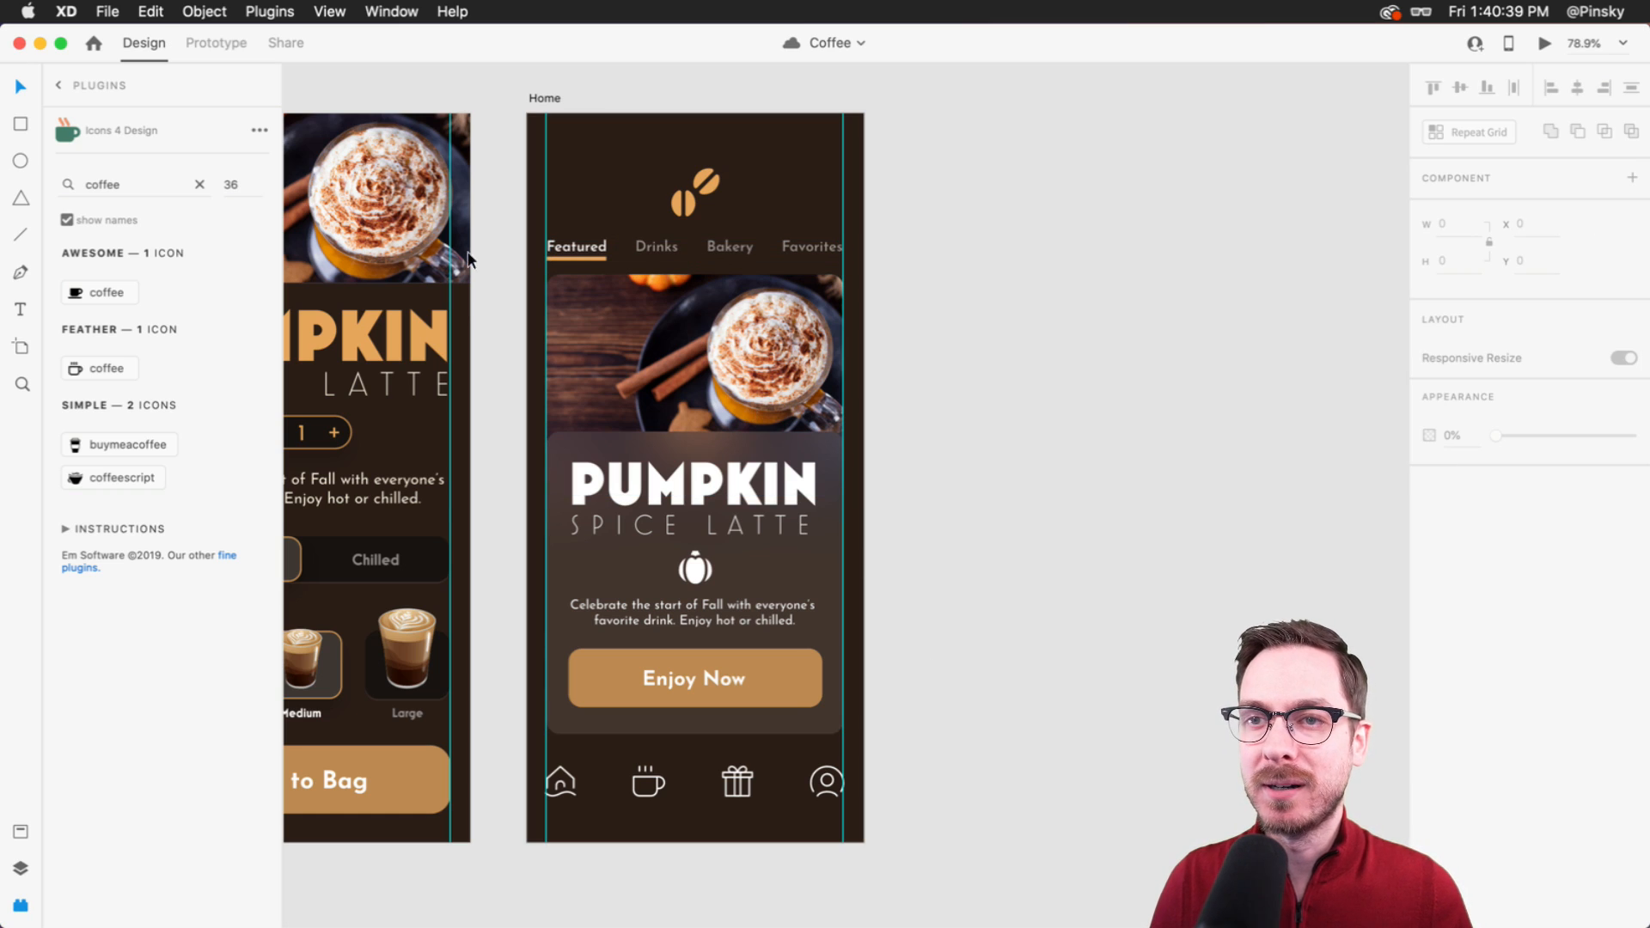
- Copy the magnifier icon out of the hidden Search group and paste it onto the Home artboard
key("super+y")
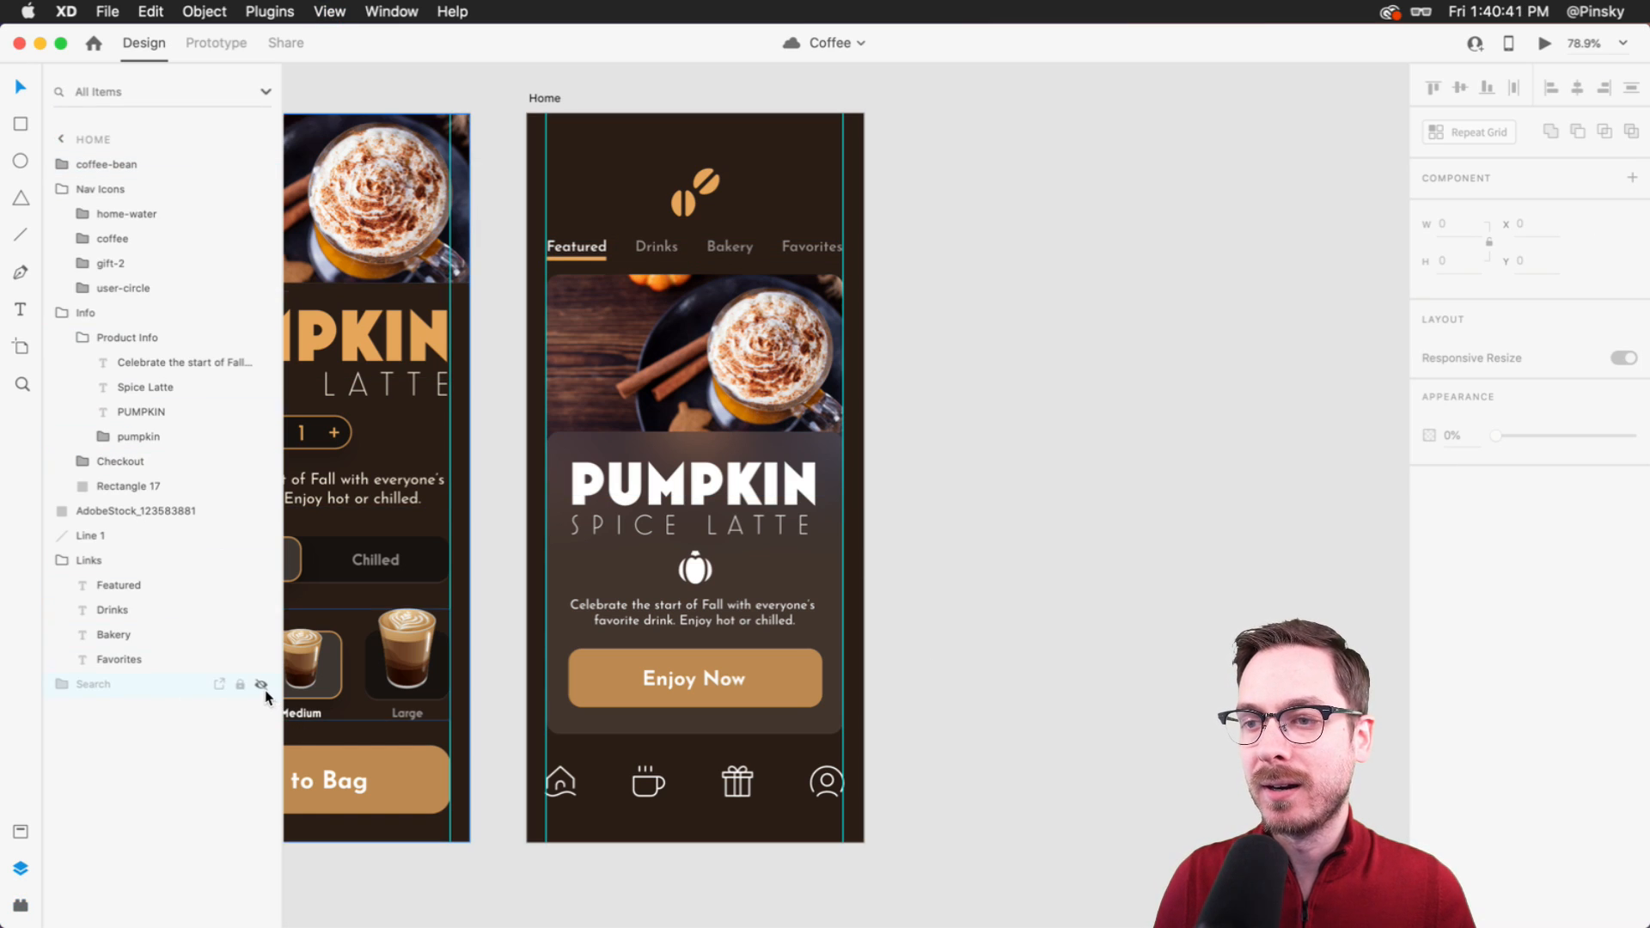
scroll(705, 141, "up", 5)
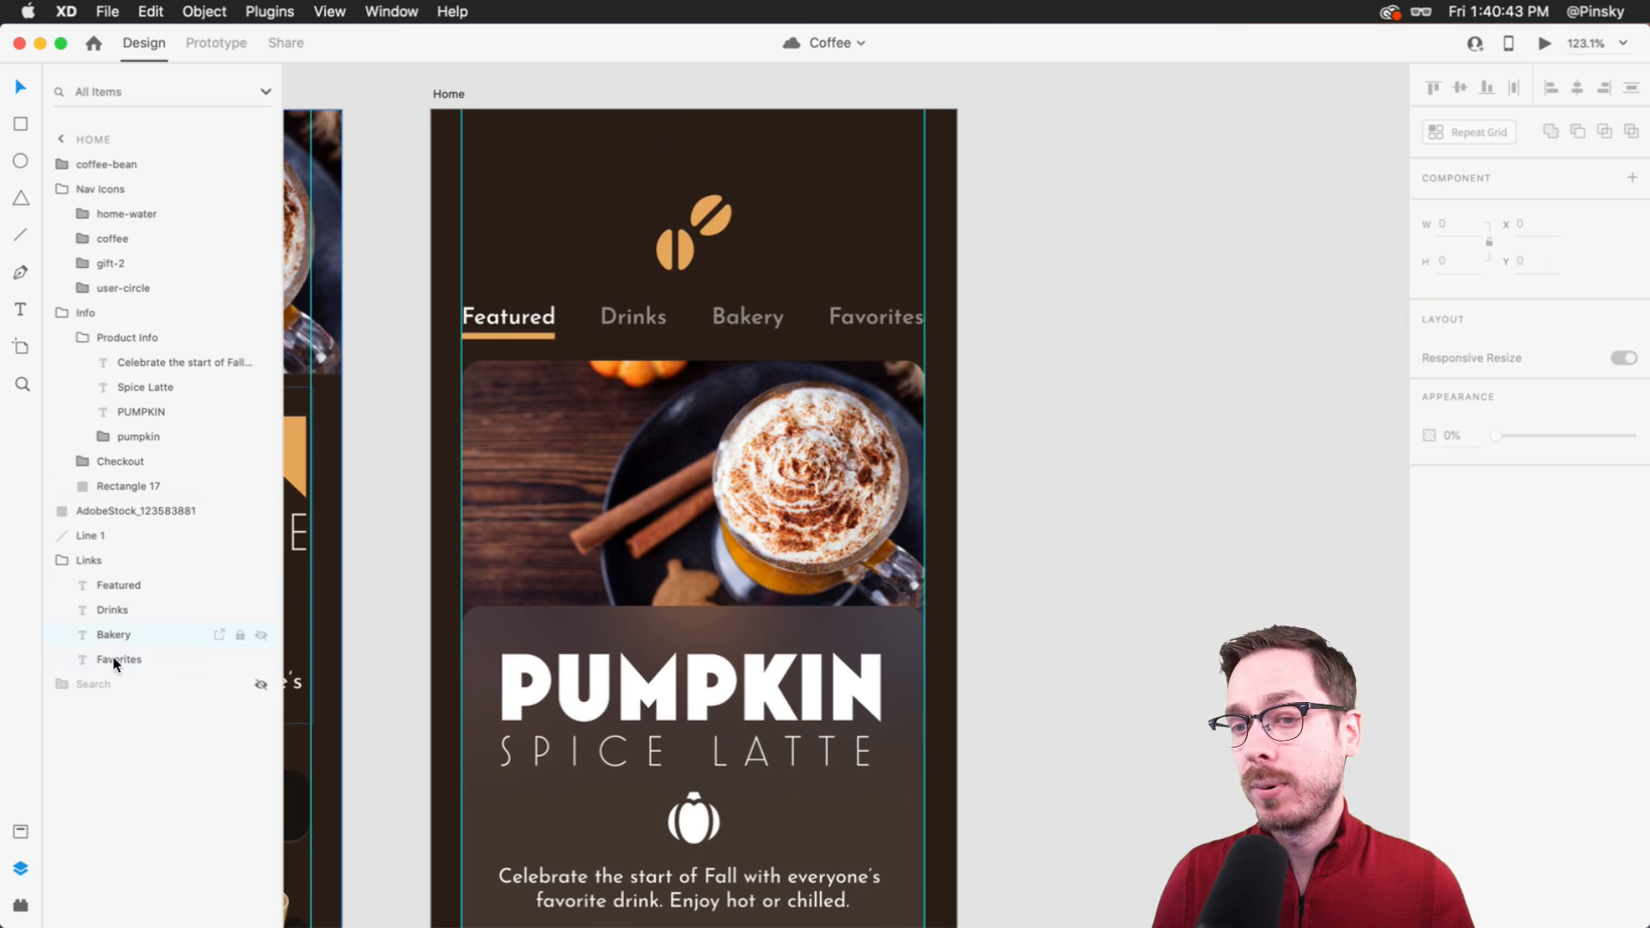
left_click(48, 685)
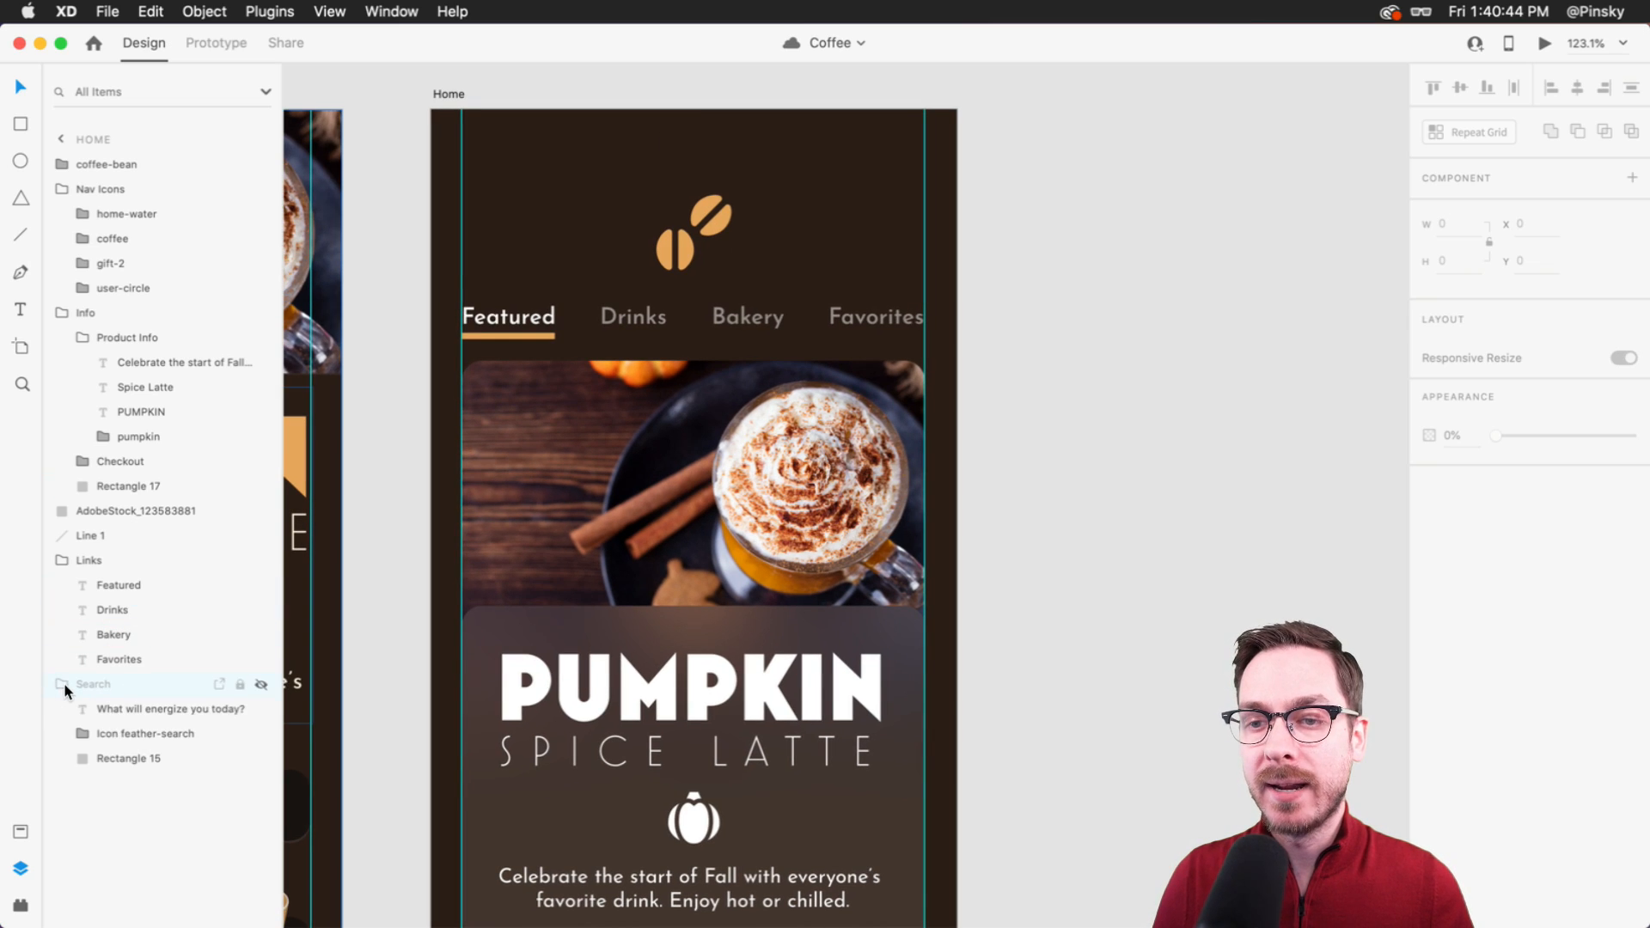
left_click(125, 738)
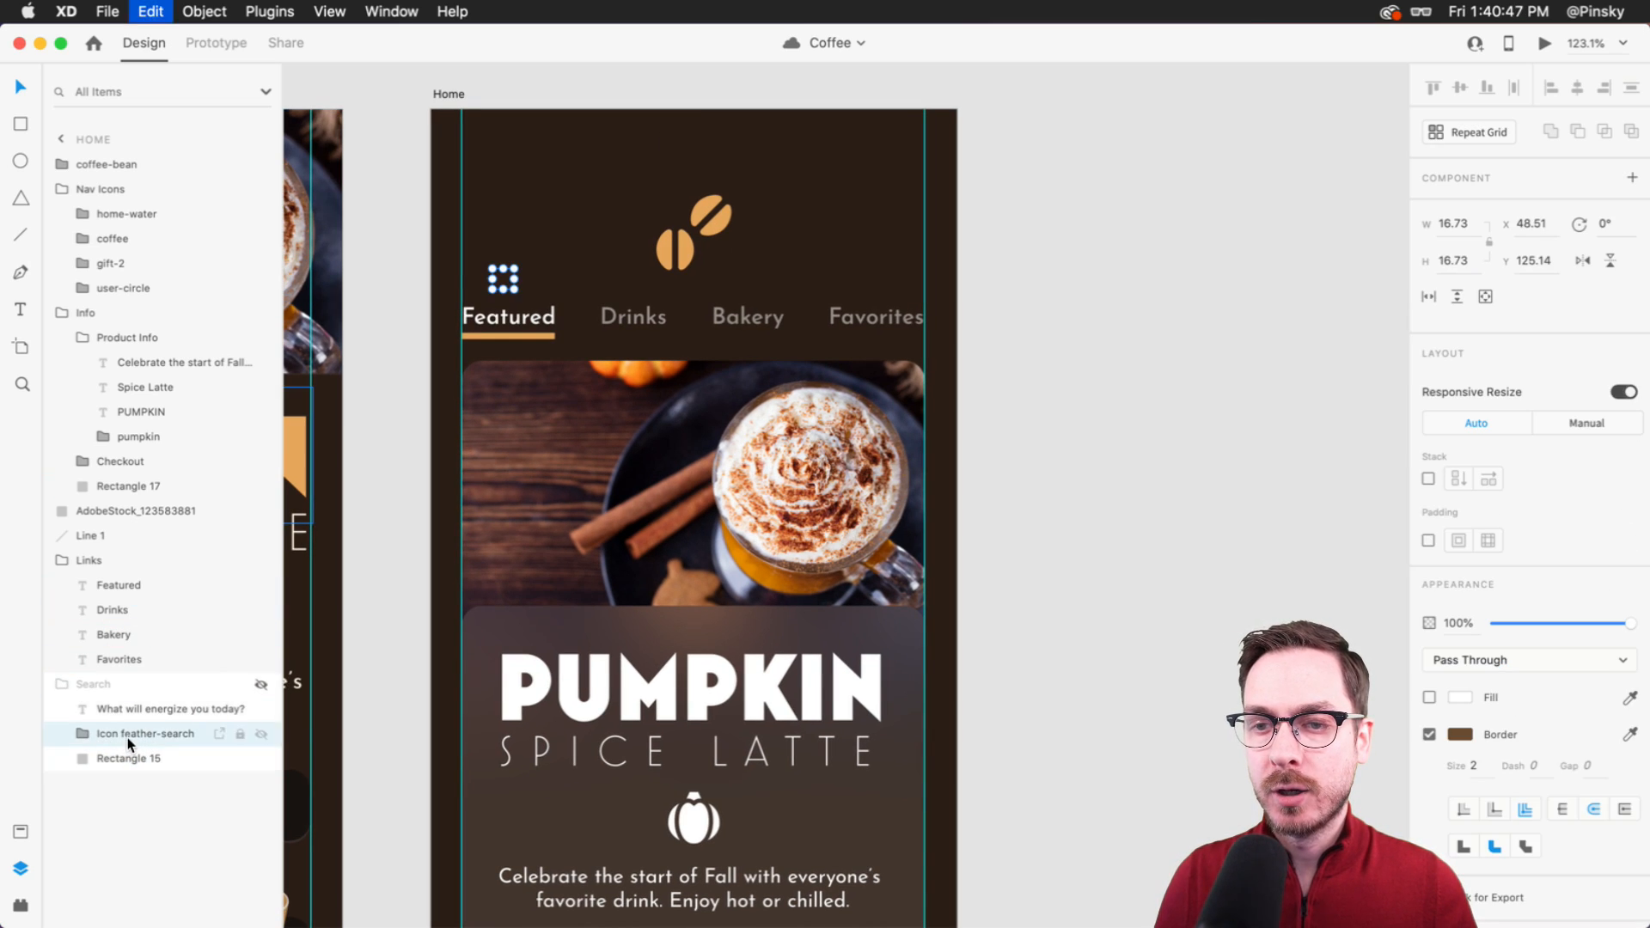
left_click(61, 684)
key("super+v")
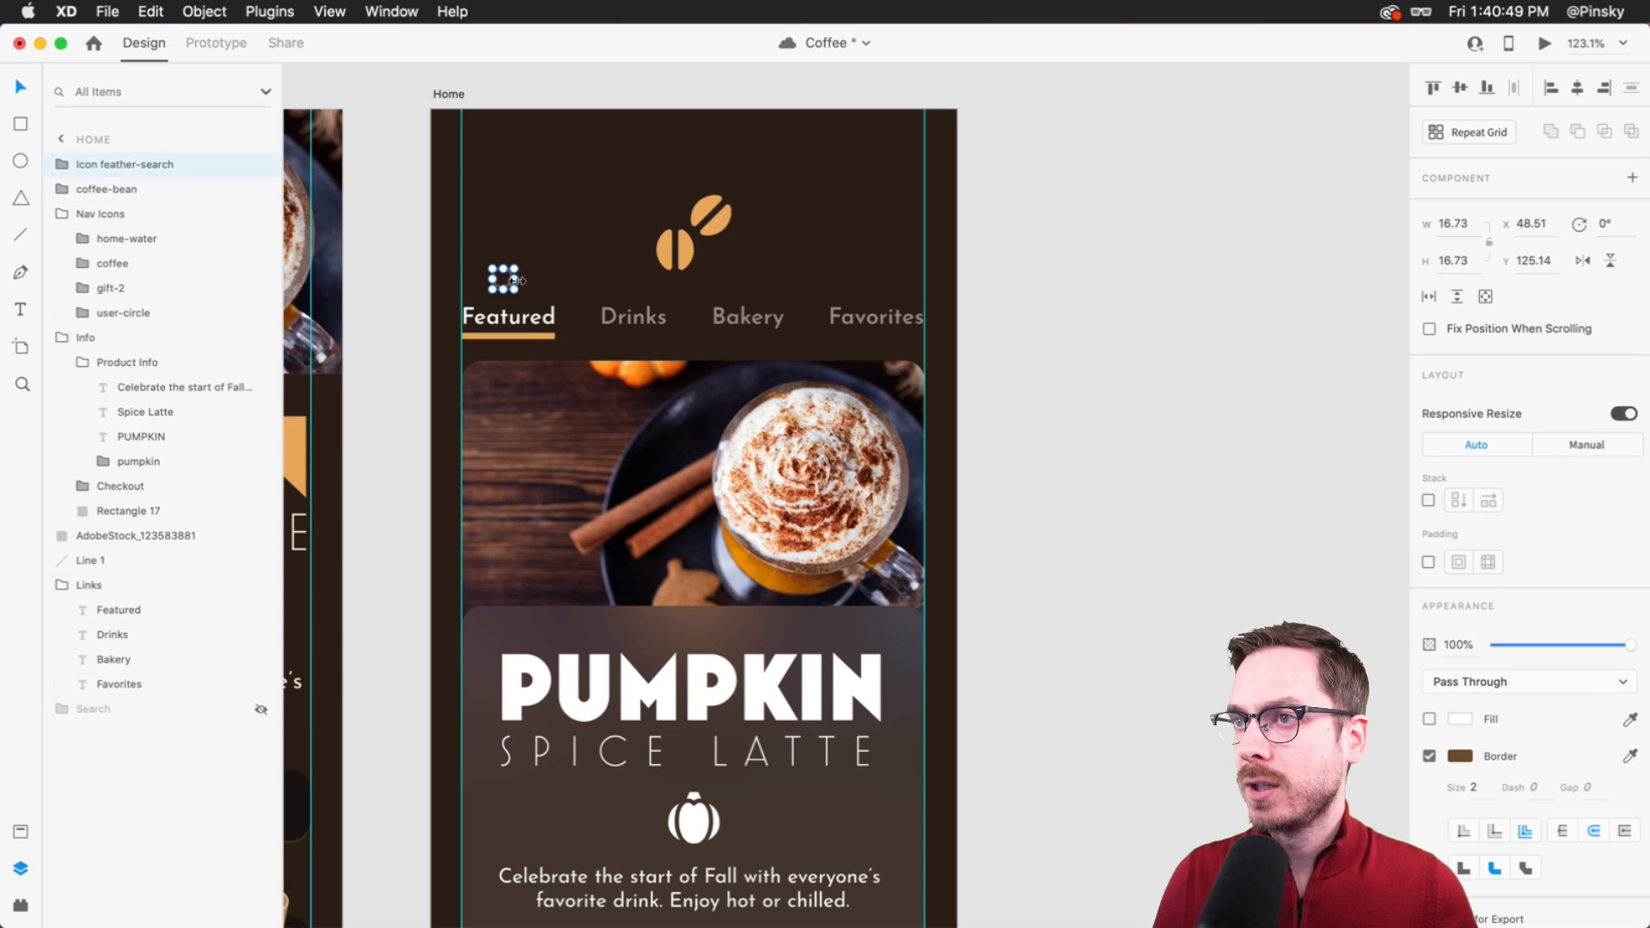
- Match the search icon's border colour to the orange of the coffee bean logo
left_click(719, 228)
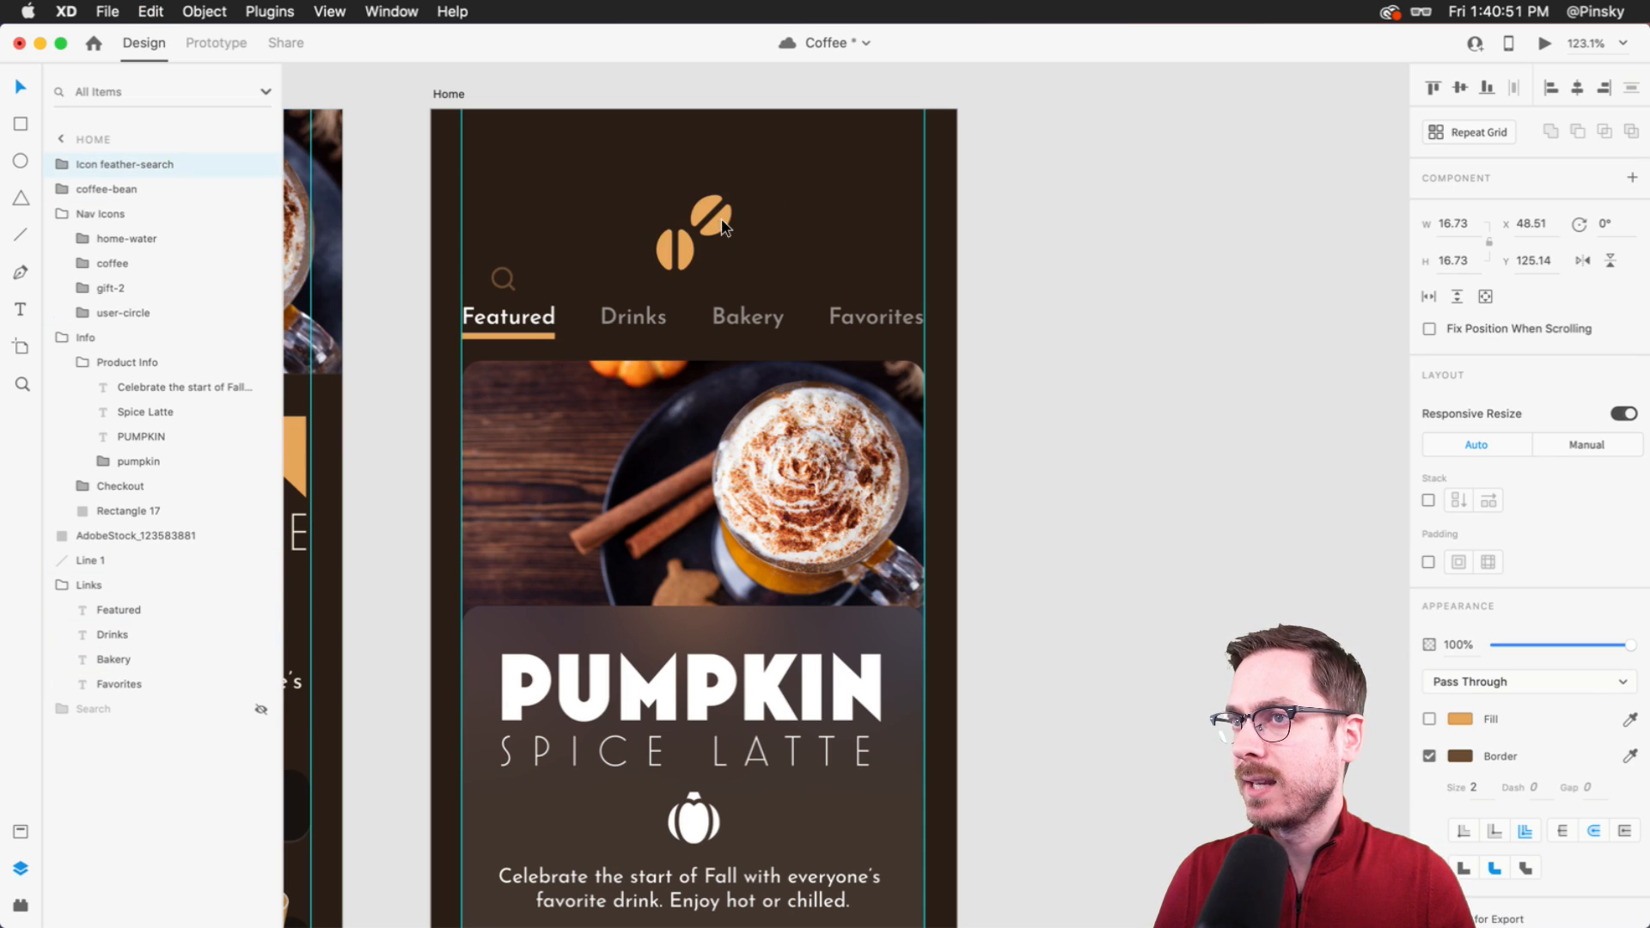
left_click(1631, 757)
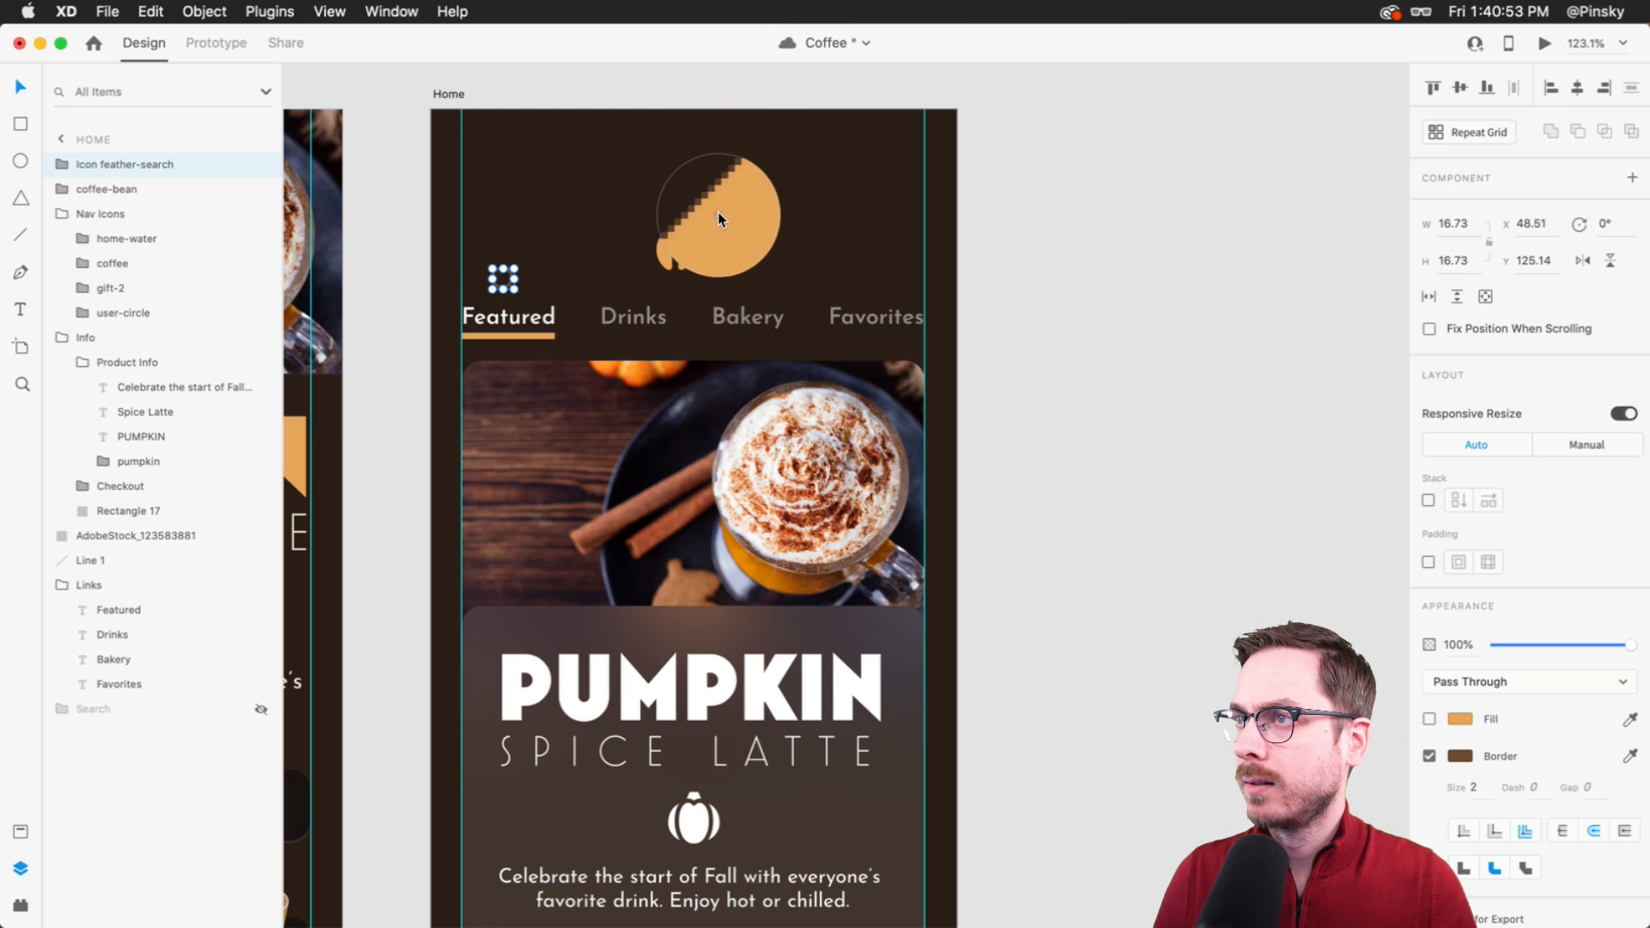
left_click(718, 215)
- Enlarge the search icon to about 21 by 21, place it beside the logo against the right margin guide, and set its border size to 3
left_click_drag(520, 287, 886, 248)
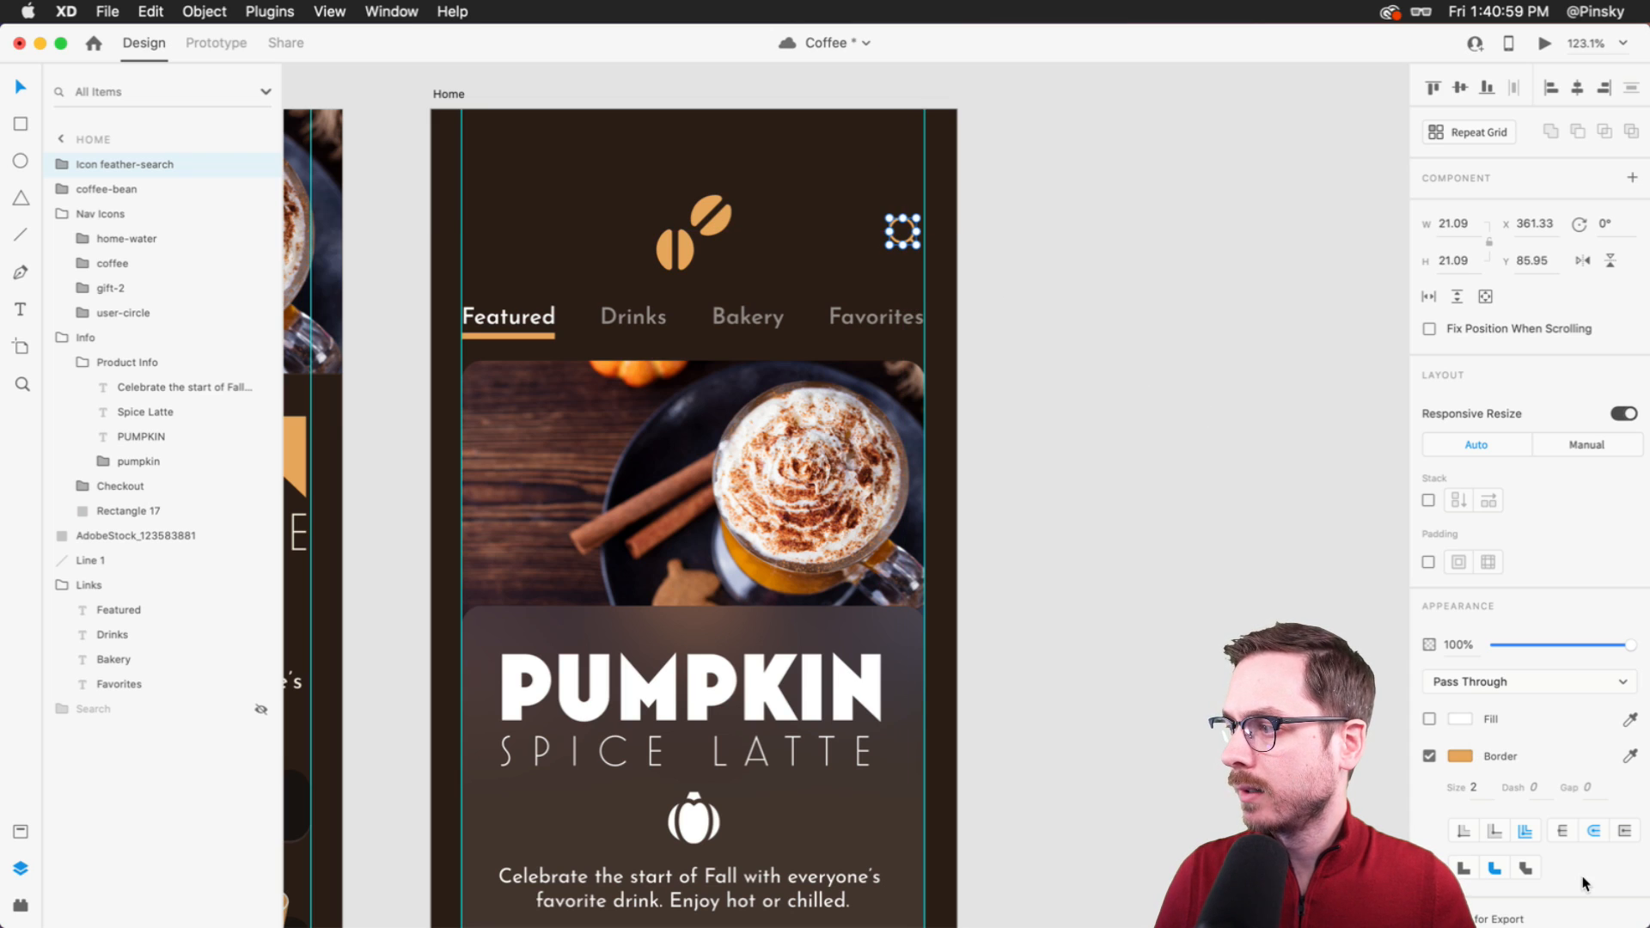
key("Return")
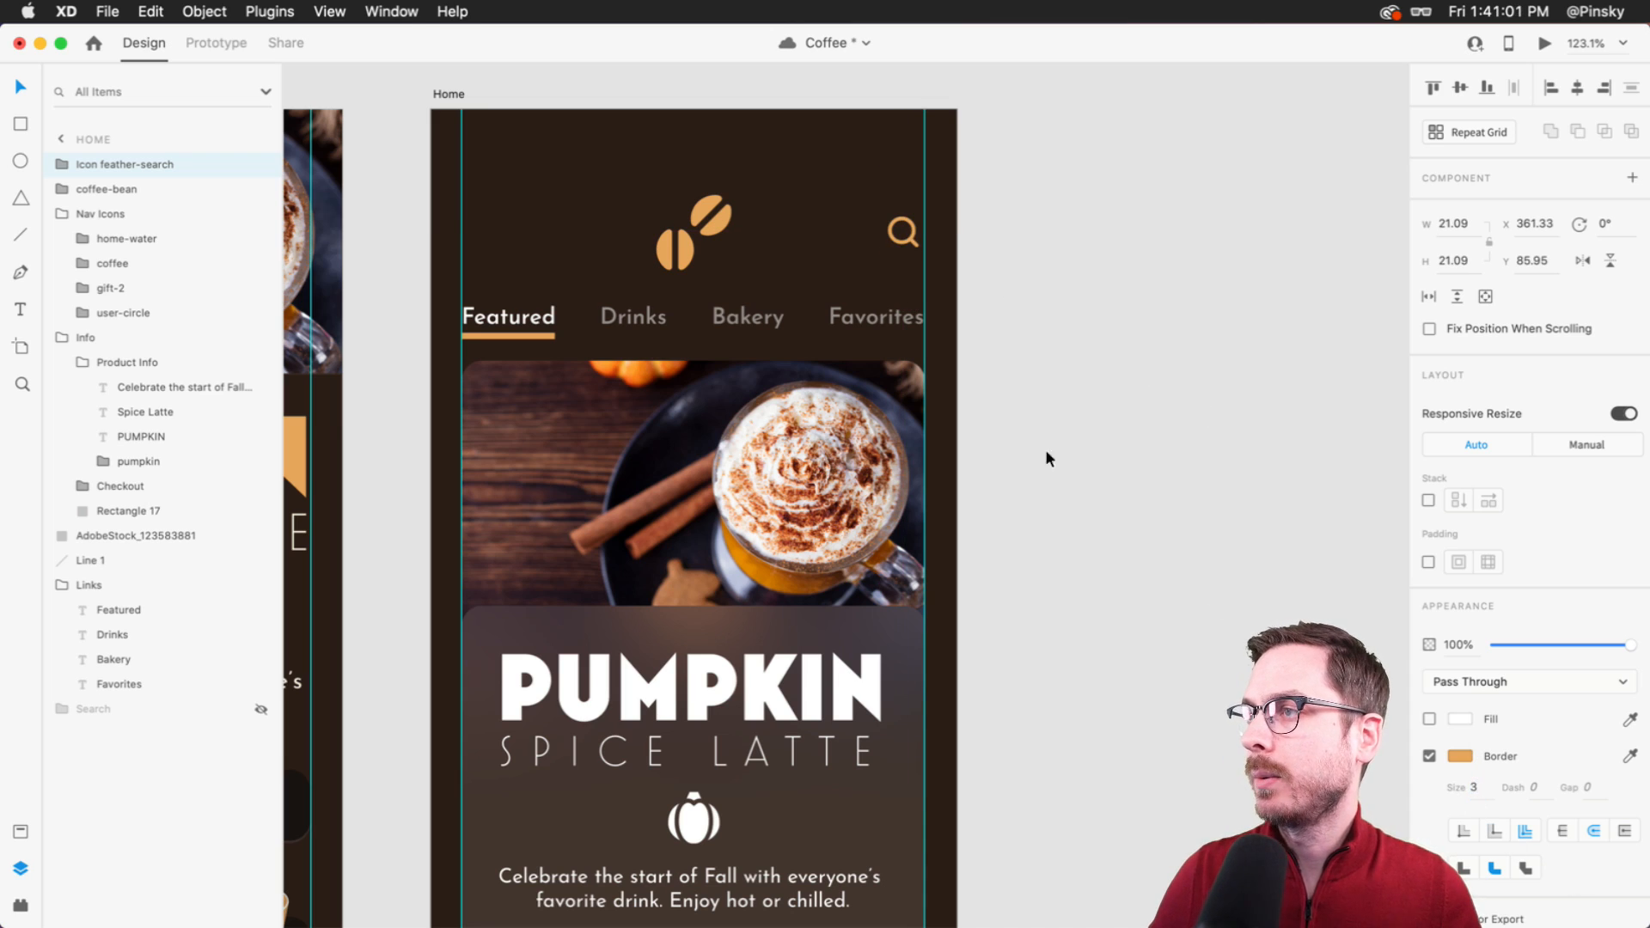
left_click_drag(906, 244, 916, 244)
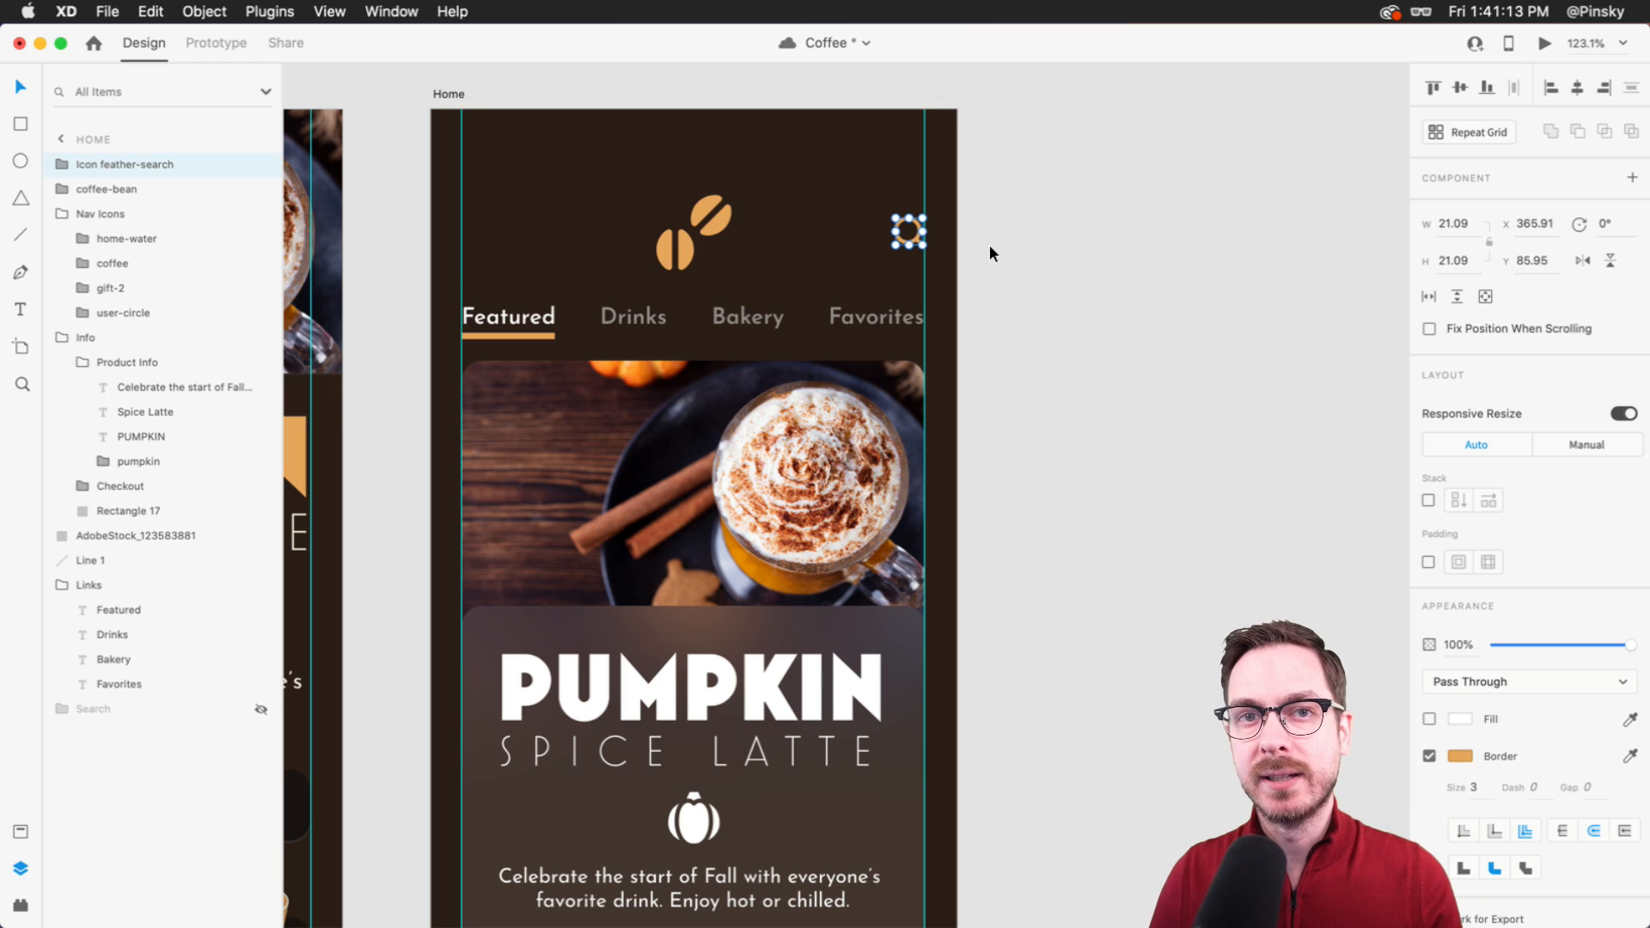
- Review the Home artboard from the logo and category links down to the navigation icons, and clear the selection
scroll(989, 244, "down", 5)
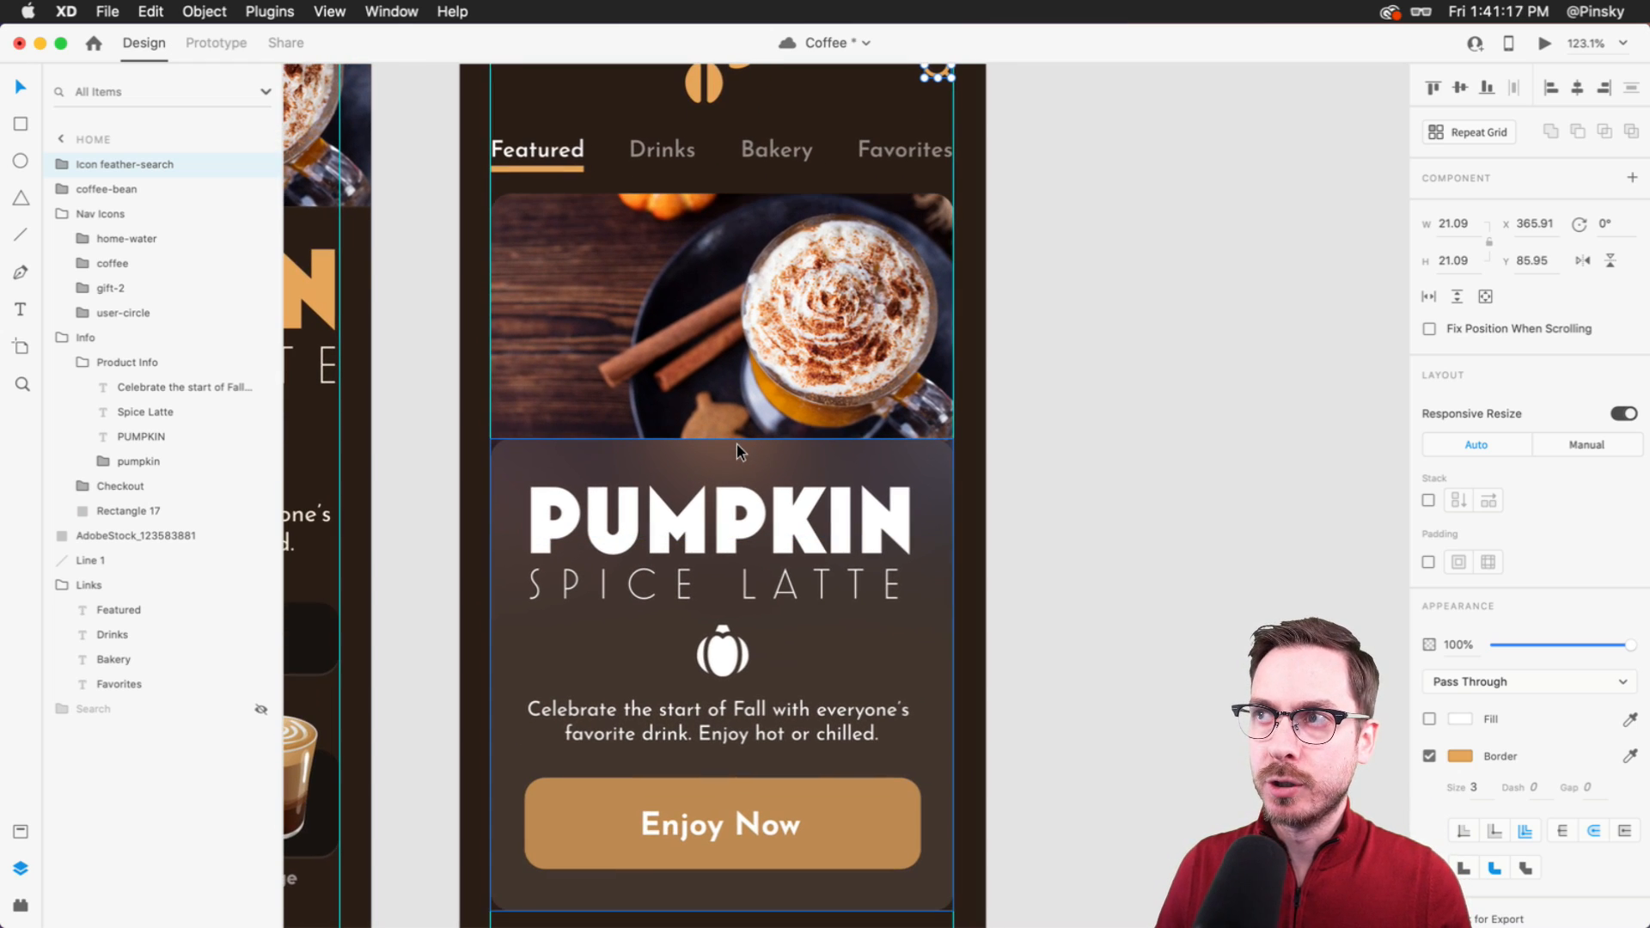
scroll(700, 430, "up", 2)
left_click(649, 224)
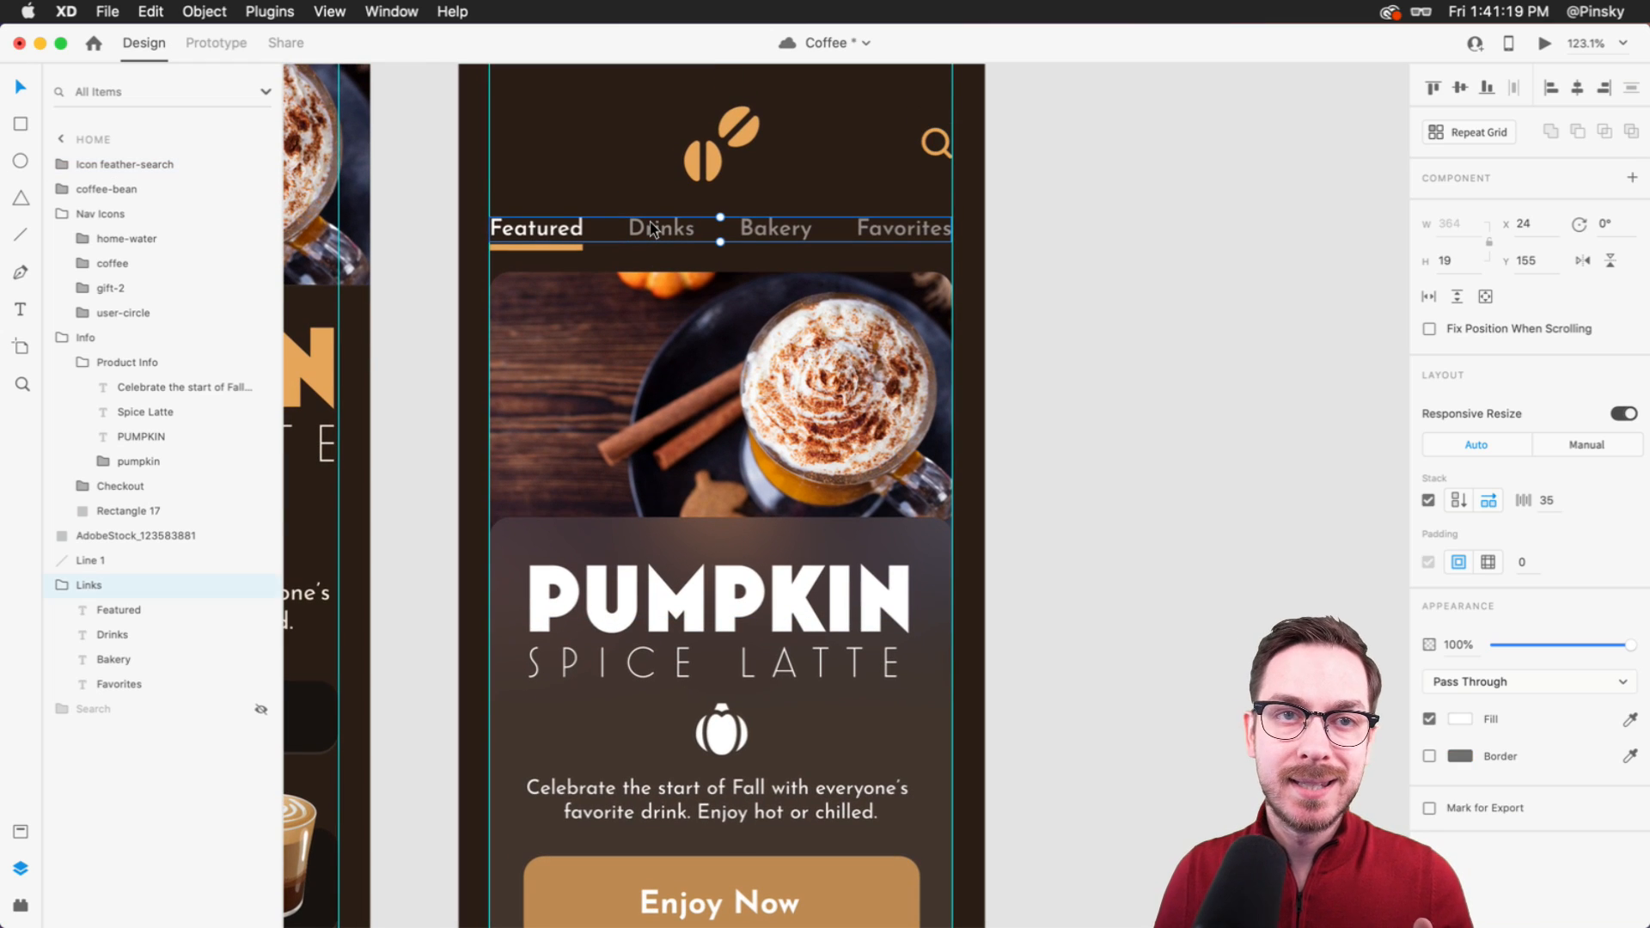
scroll(712, 667, "down", 5)
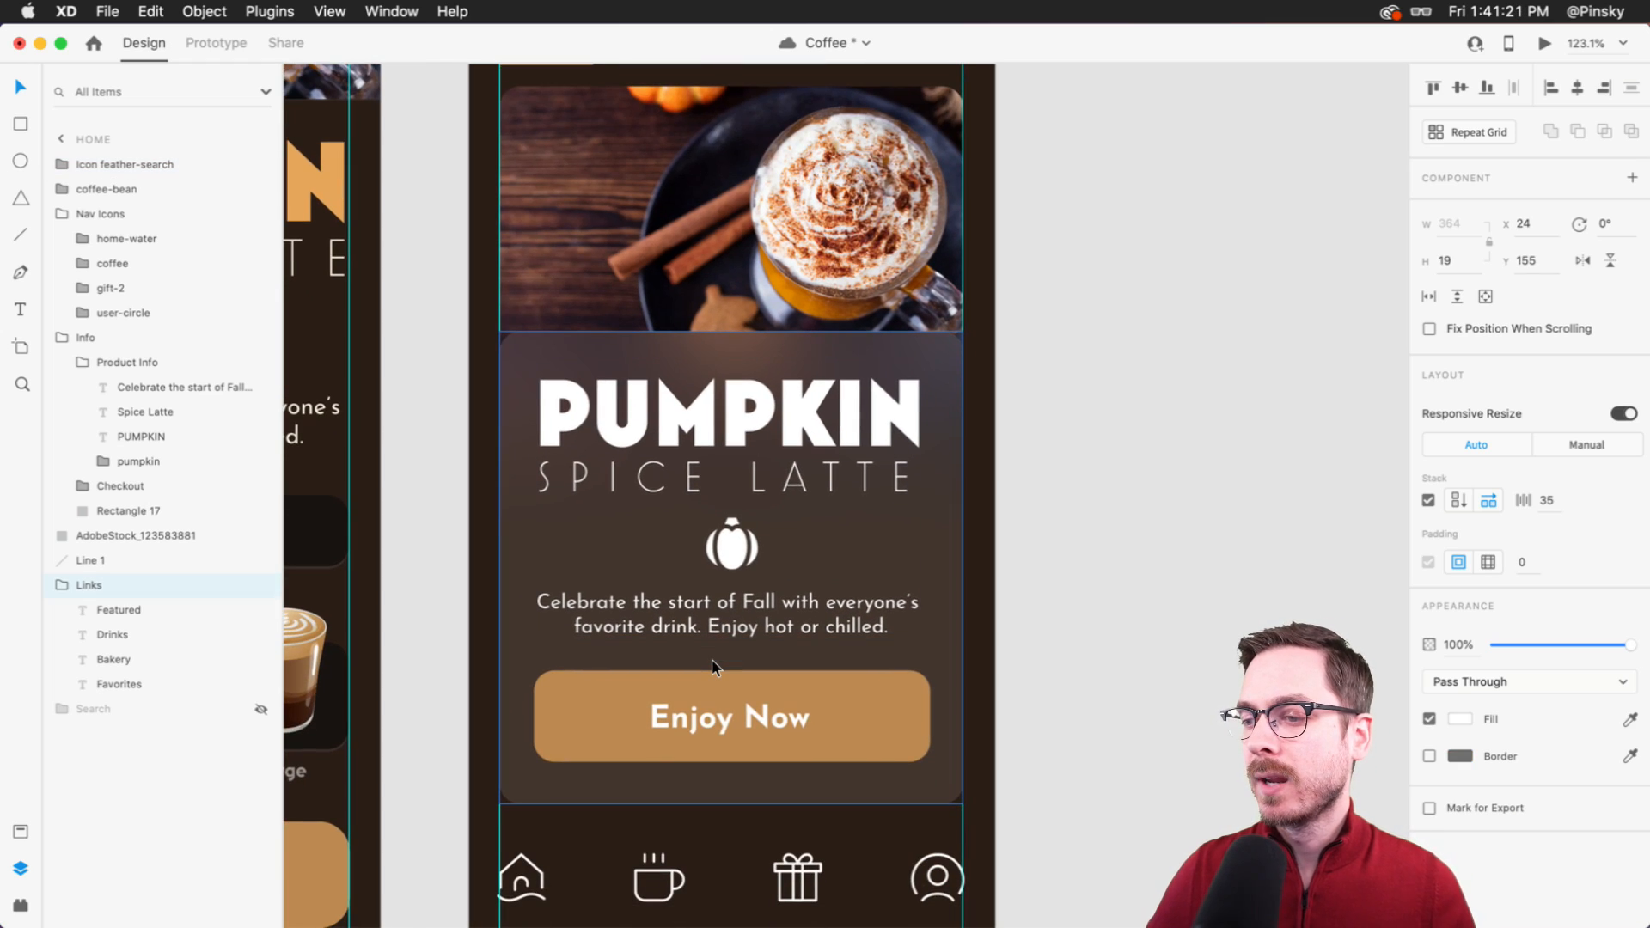
scroll(712, 662, "down", 2)
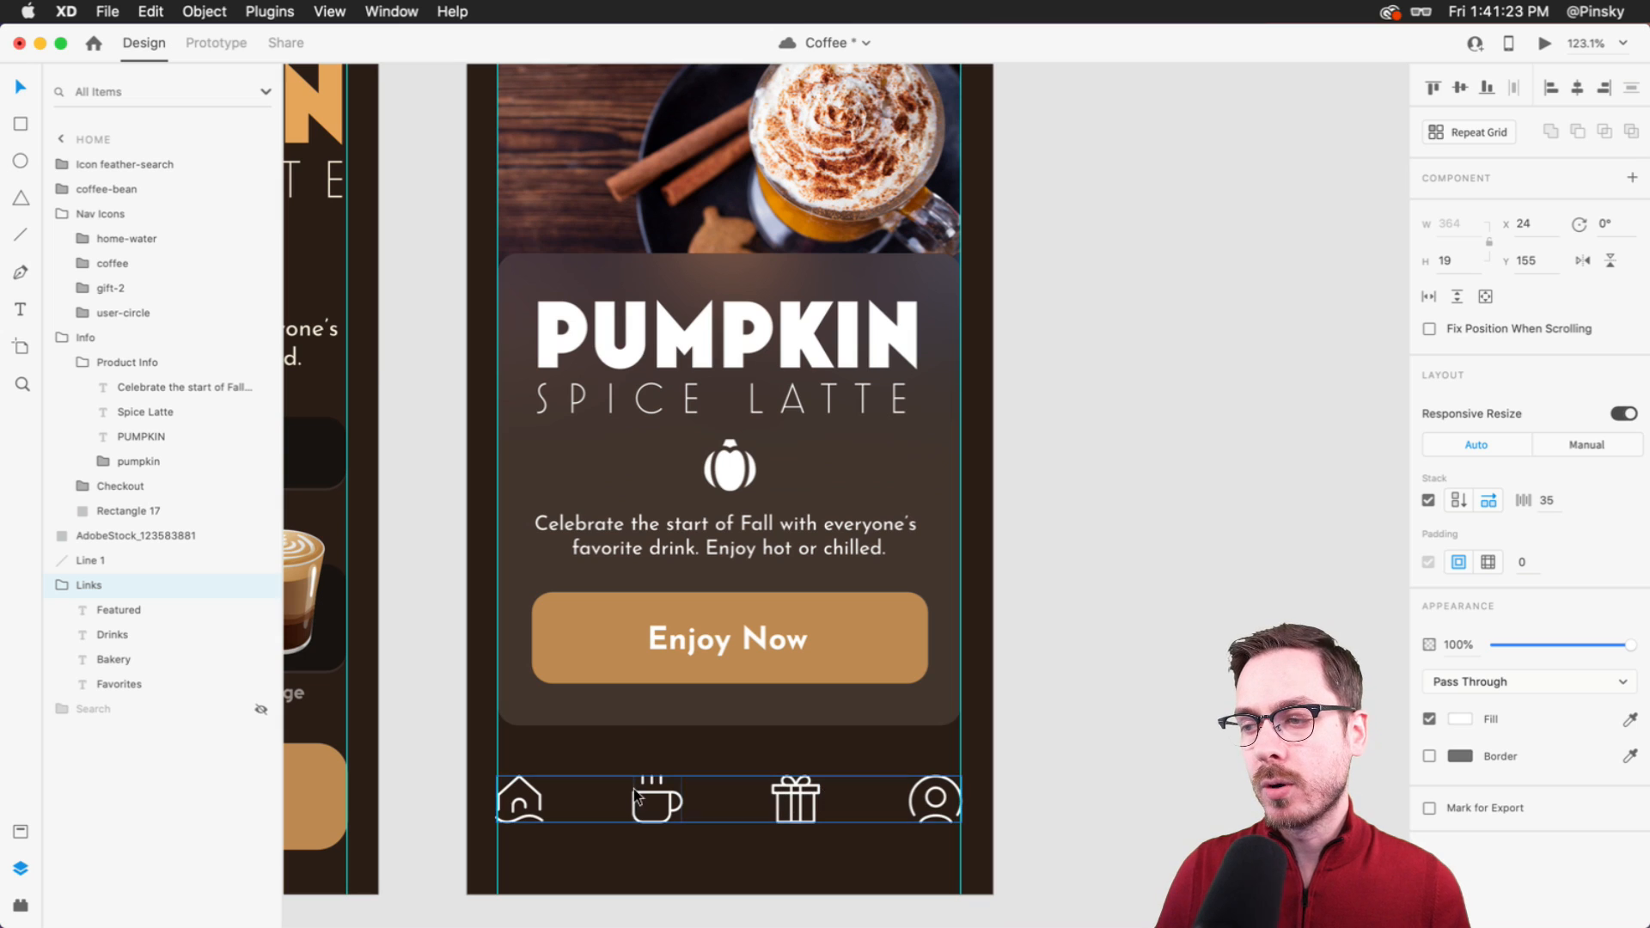
scroll(921, 803, "up", 9)
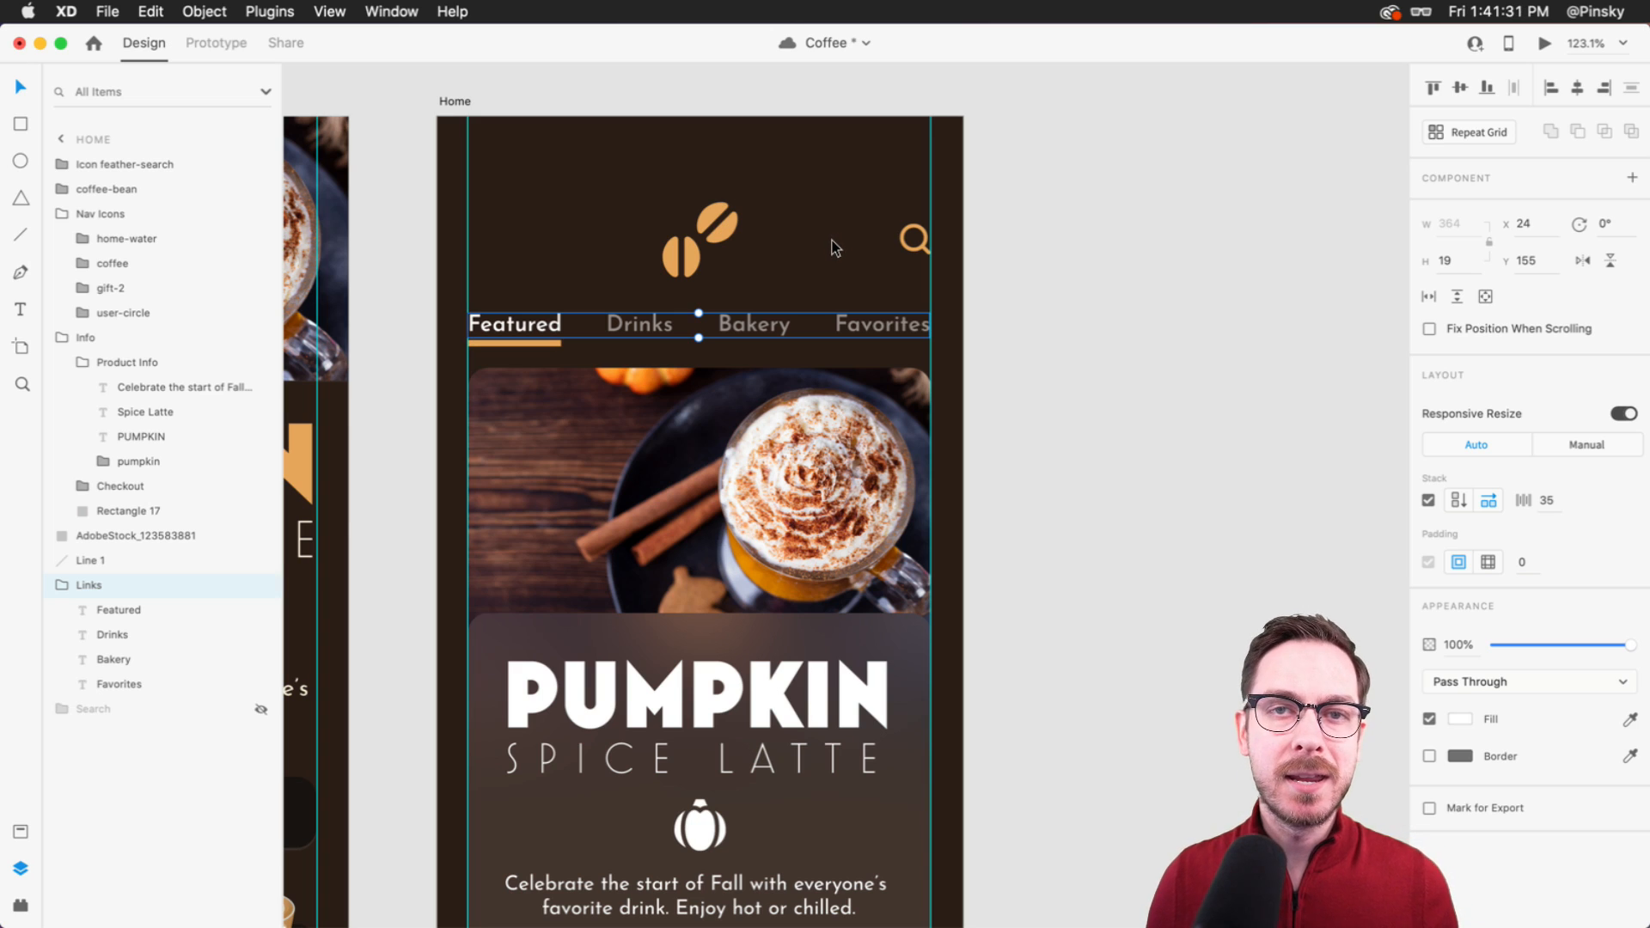
scroll(831, 247, "down", 5)
left_click(928, 289)
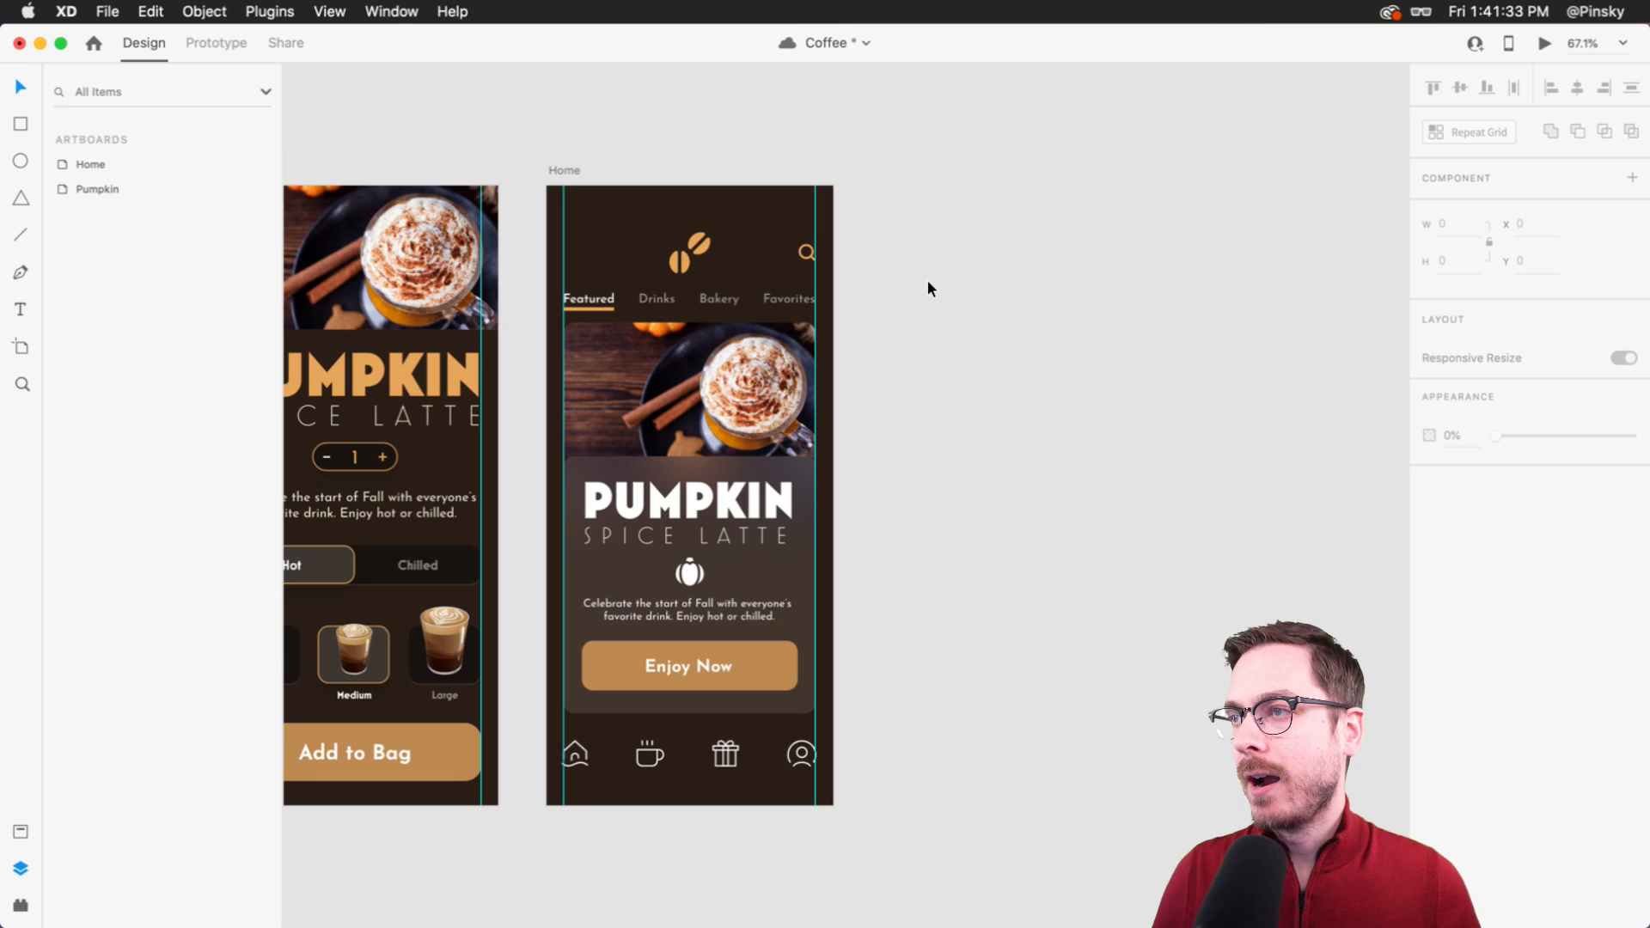
- Duplicate the Home artboard
left_click(559, 171)
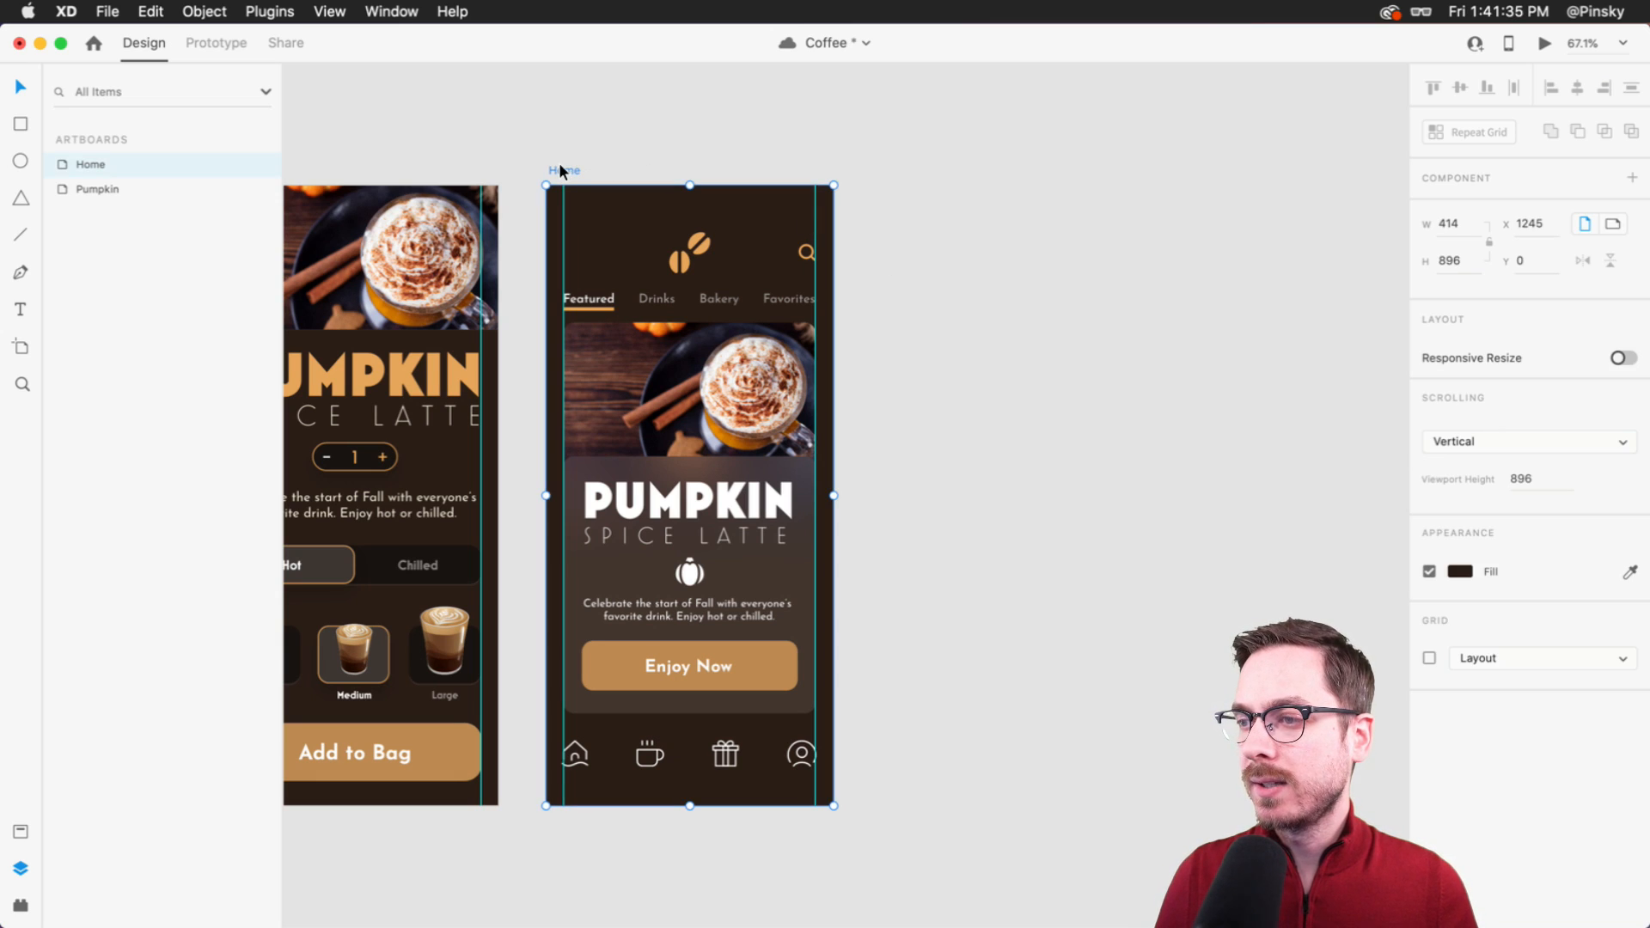
key("super+d")
scroll(1169, 409, "right", 5)
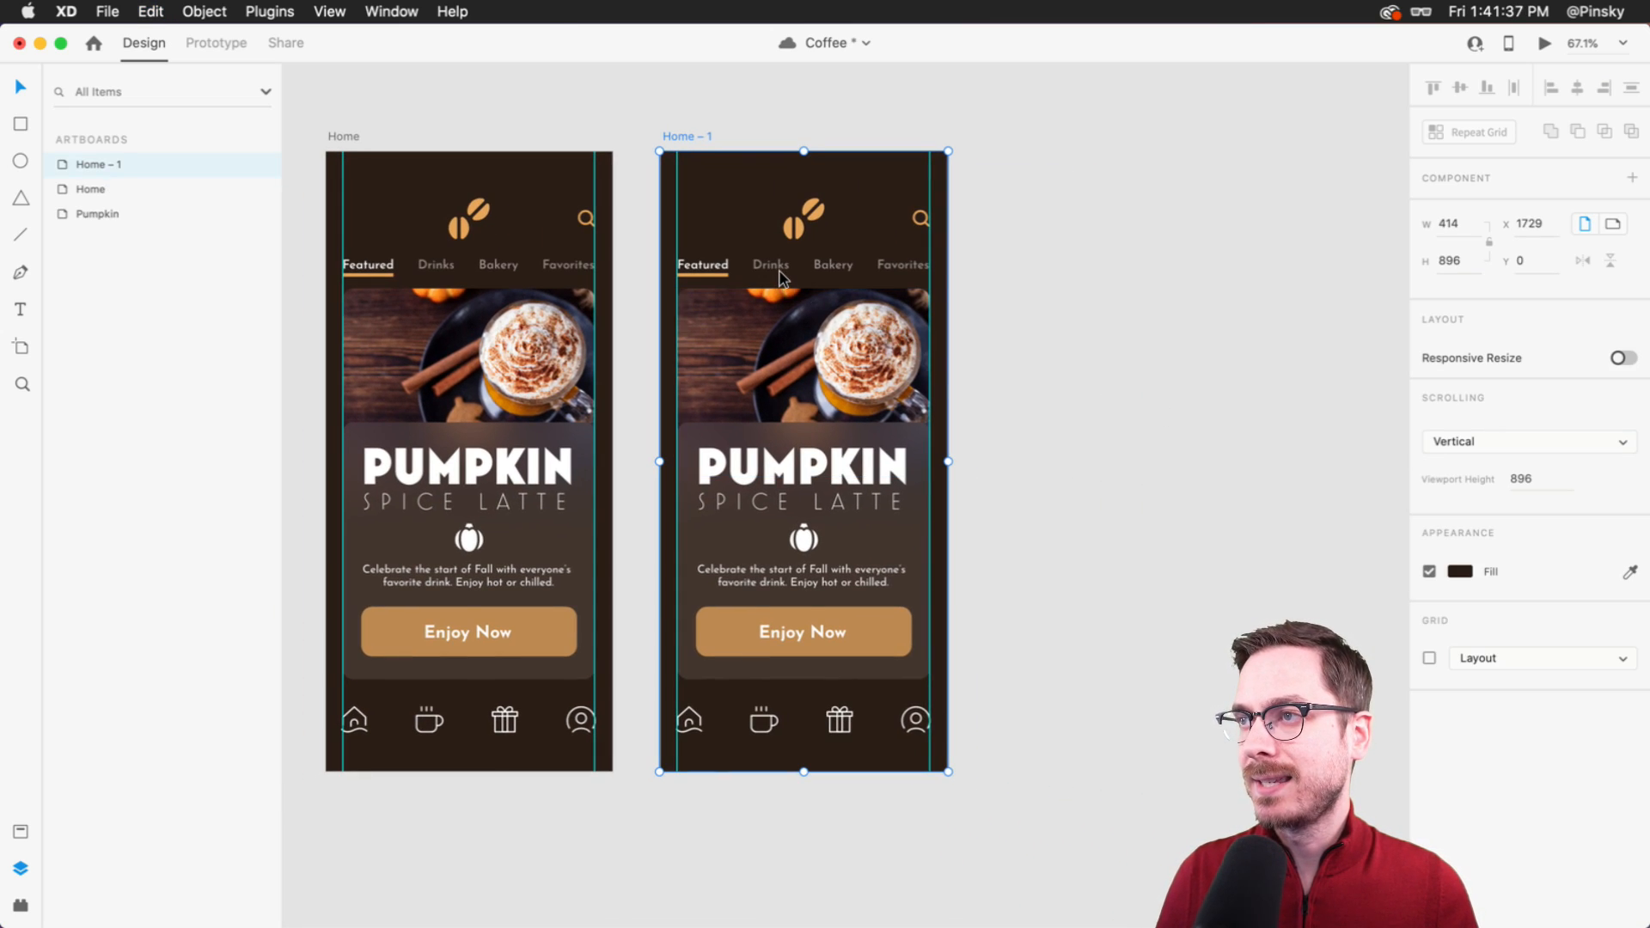
- On the duplicated artboard, highlight Drinks instead of Featured by dimming Featured, making Drinks fully opaque, and moving the underline beneath Drinks
scroll(781, 277, "up", 5)
double_click(516, 245)
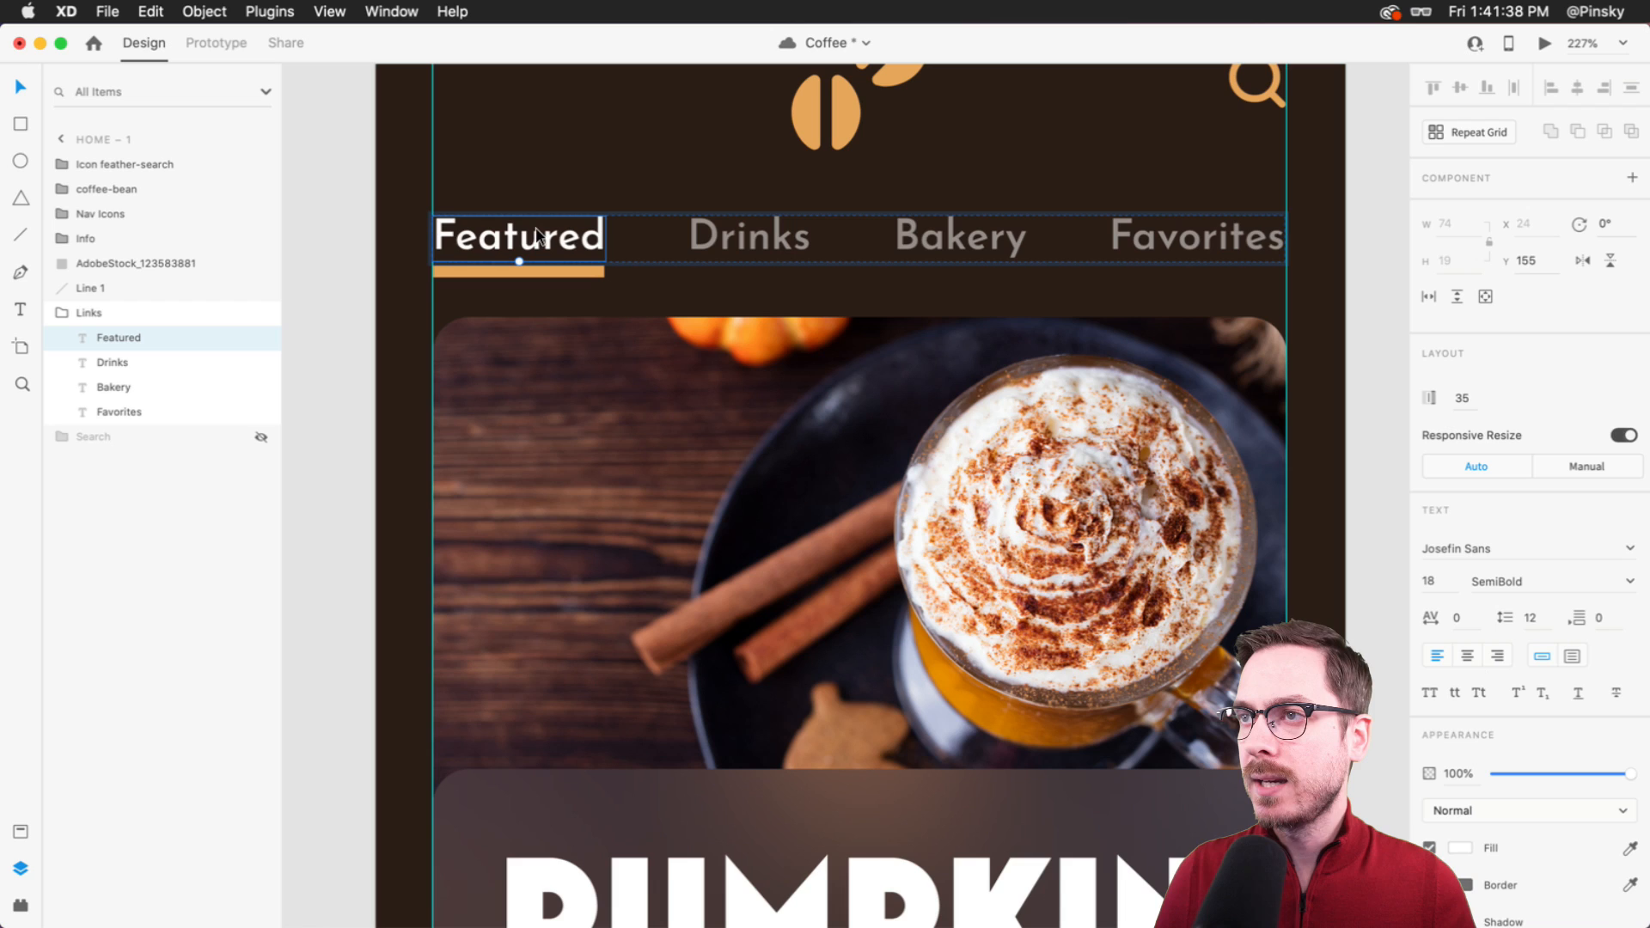
left_click(760, 221)
key("0")
left_click_drag(516, 273, 746, 278)
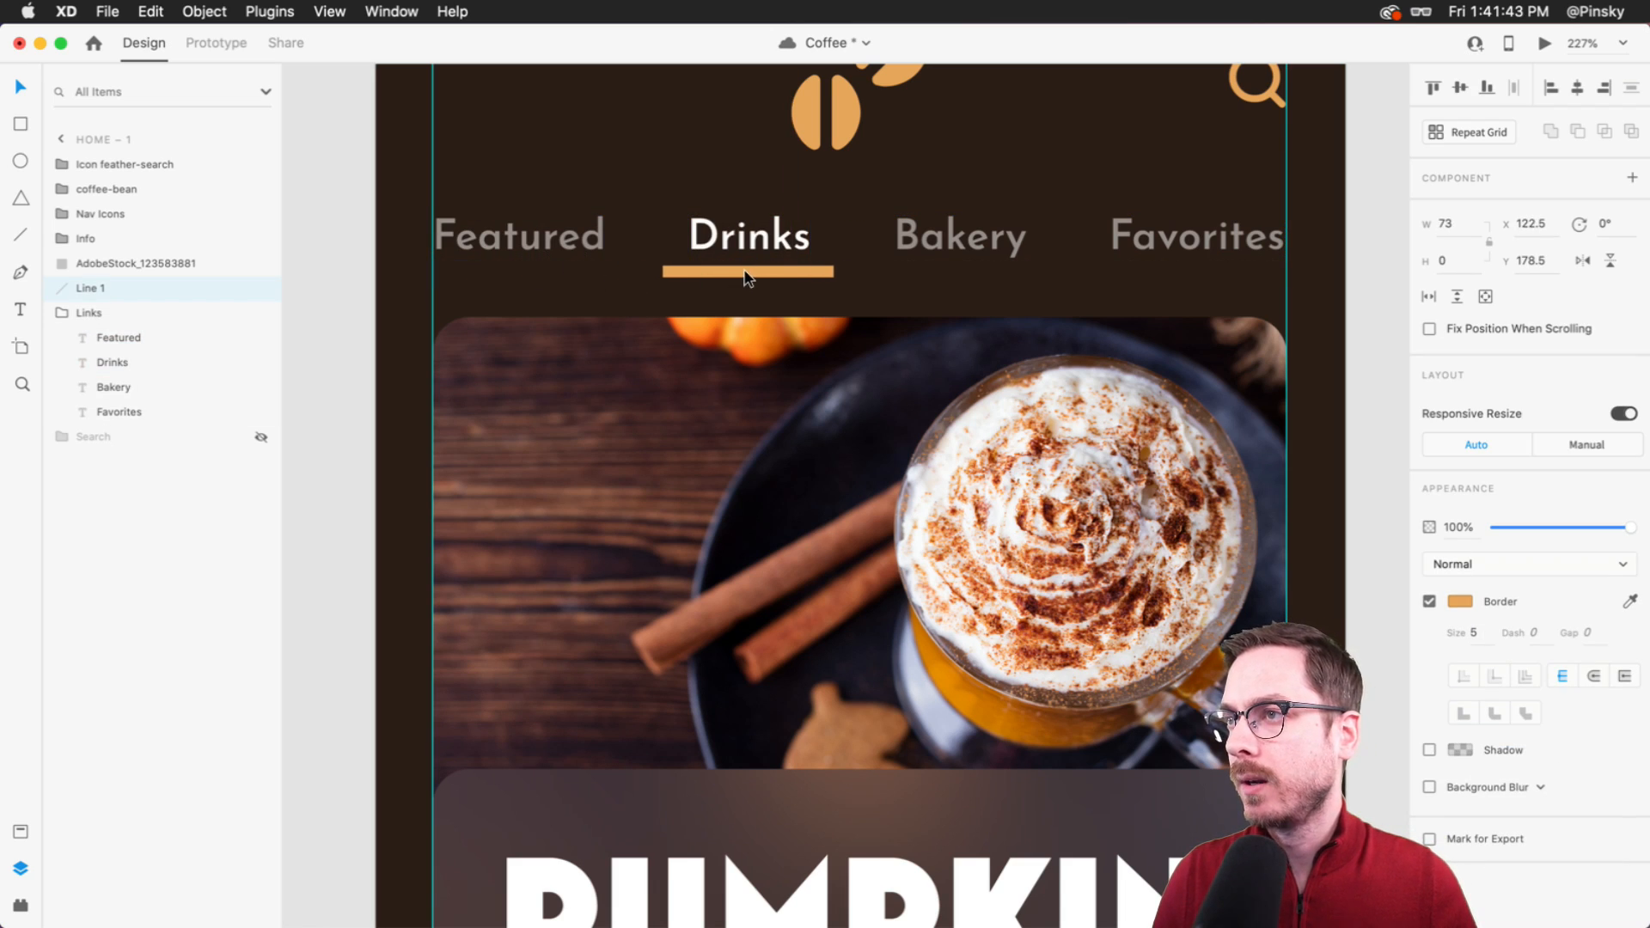
- Delete the latte photo and the Pumpkin Spice Latte info card from the duplicated artboard
scroll(745, 269, "down", 5)
left_click(744, 280)
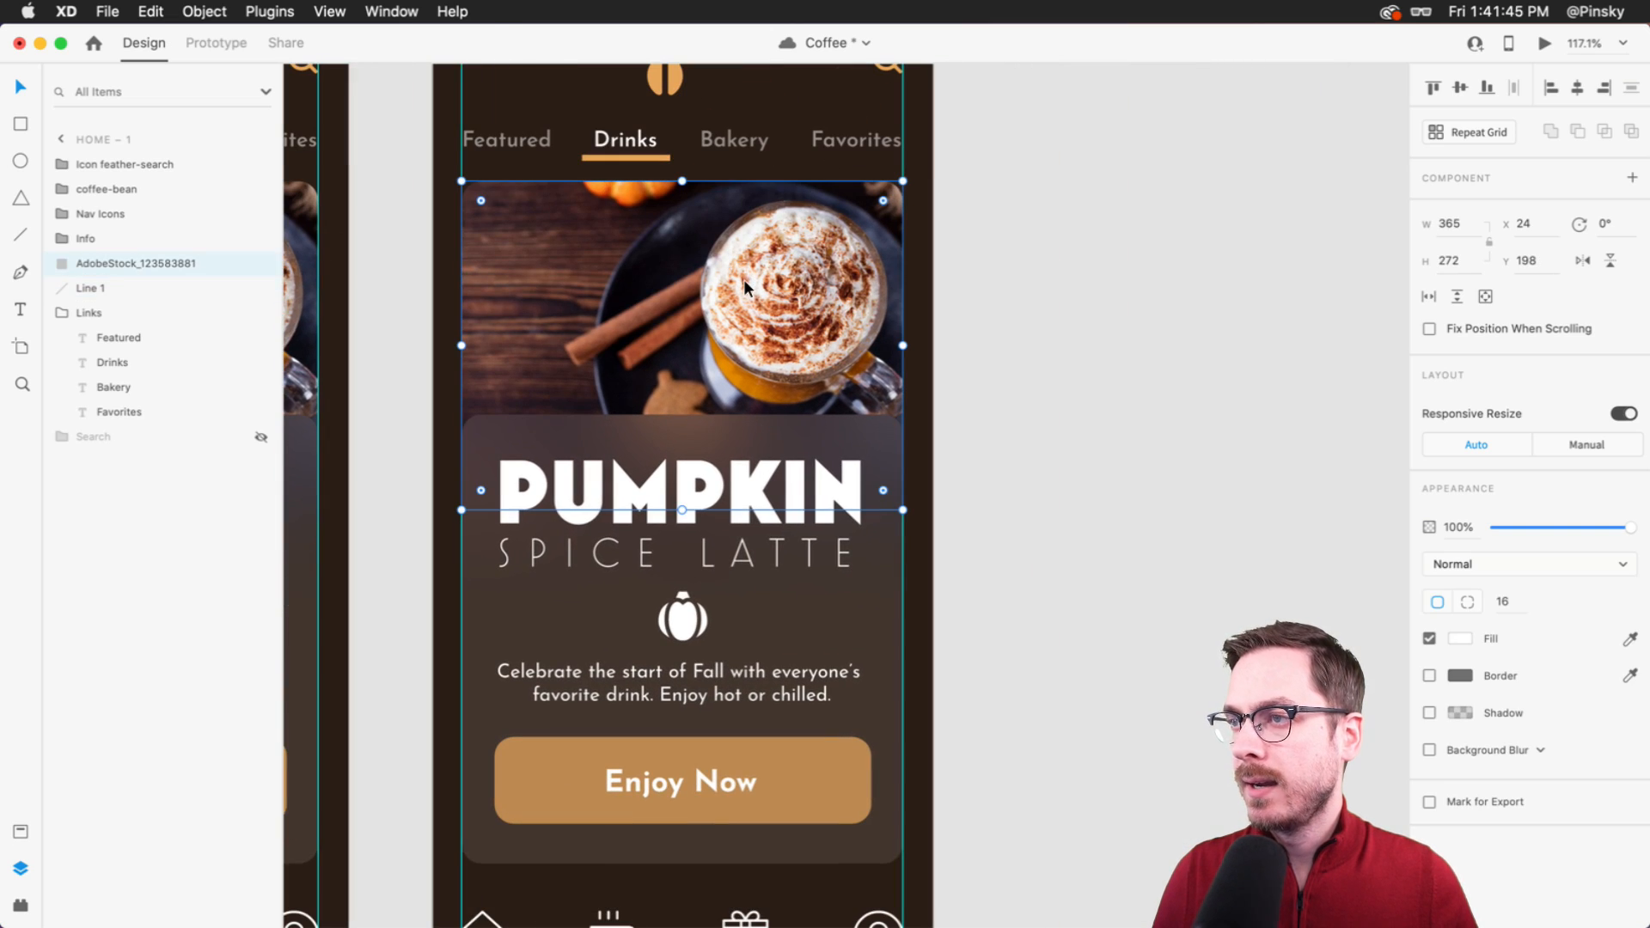
key("Delete")
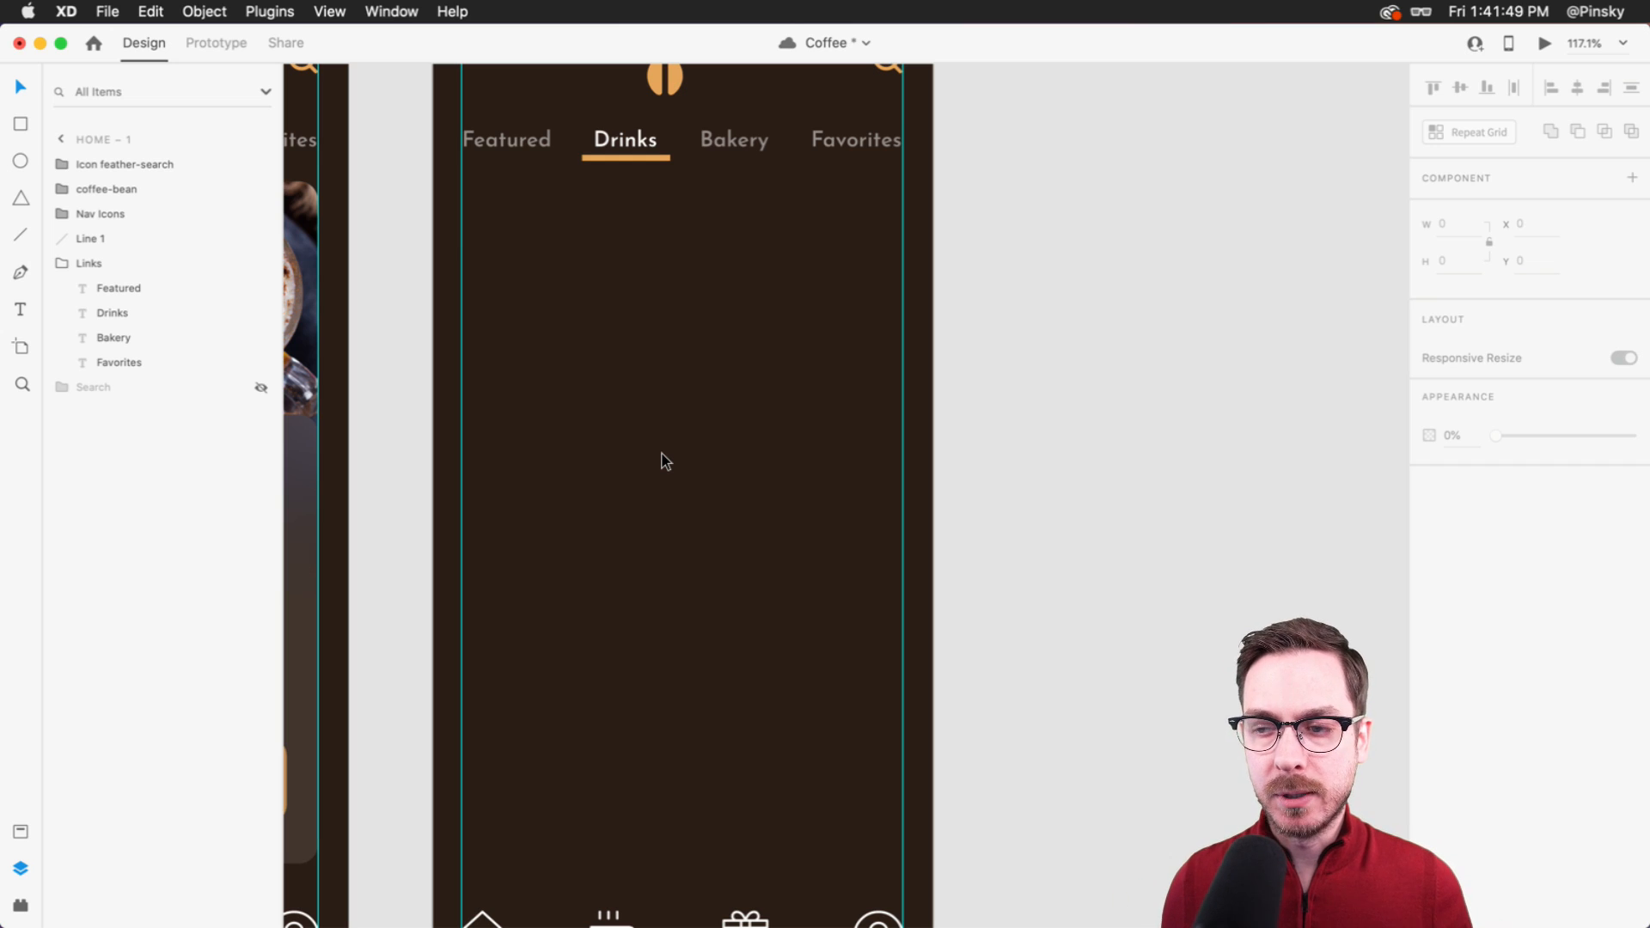
scroll(662, 453, "left", 8)
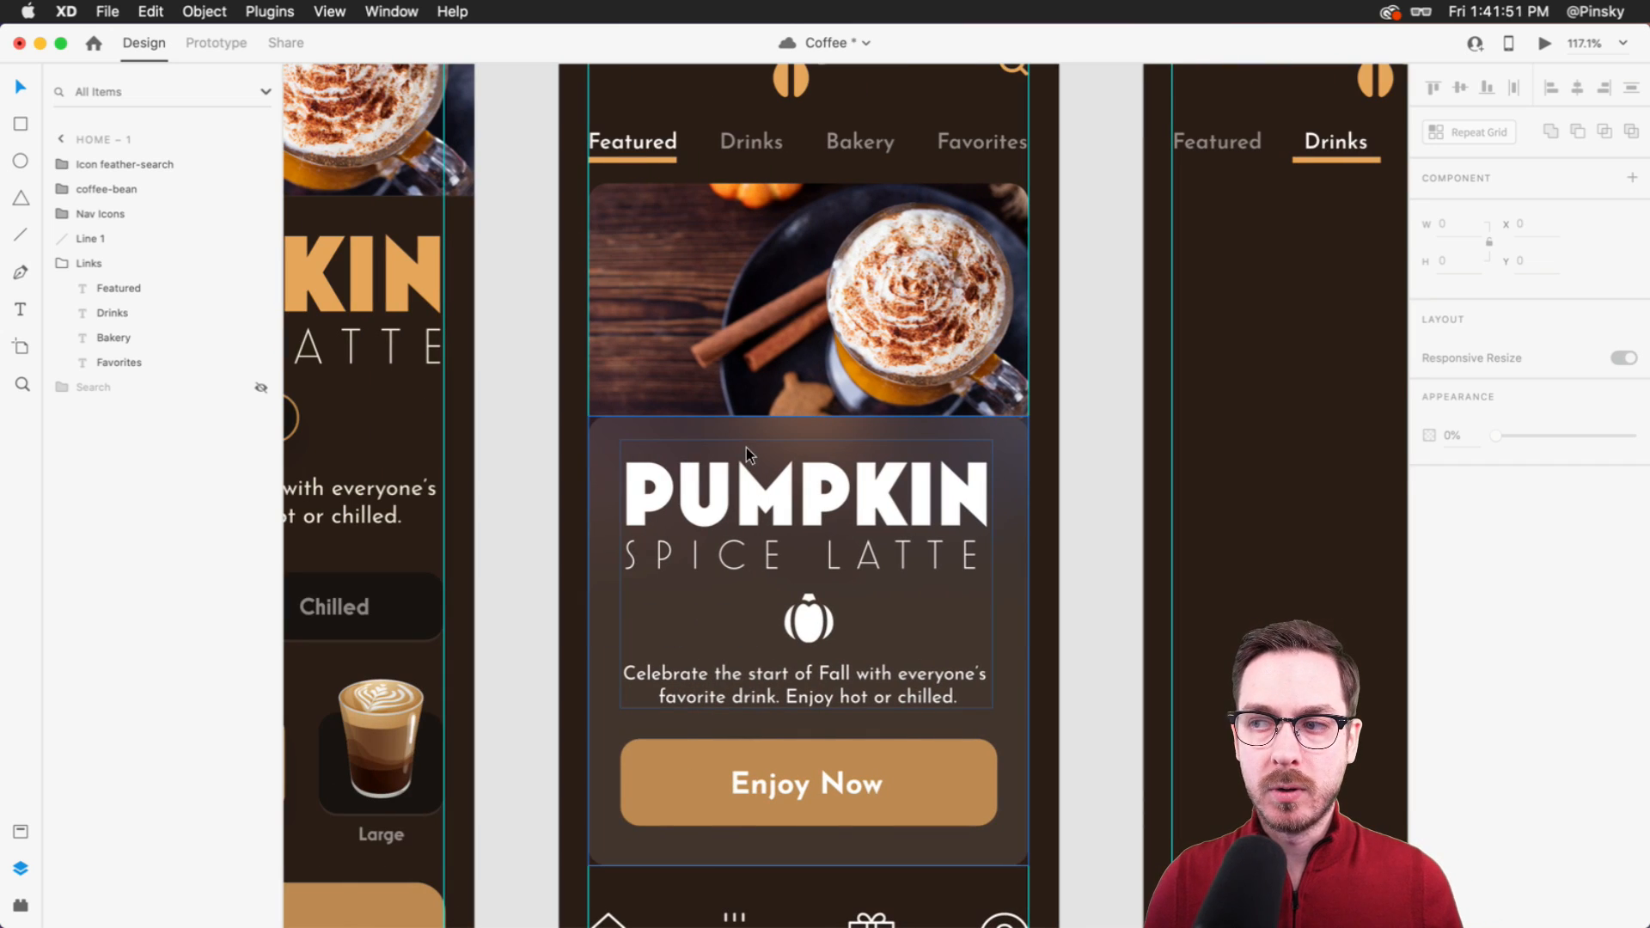
key("super+z")
scroll(746, 447, "down", 5)
scroll(730, 447, "up", 3)
scroll(717, 448, "up", 3)
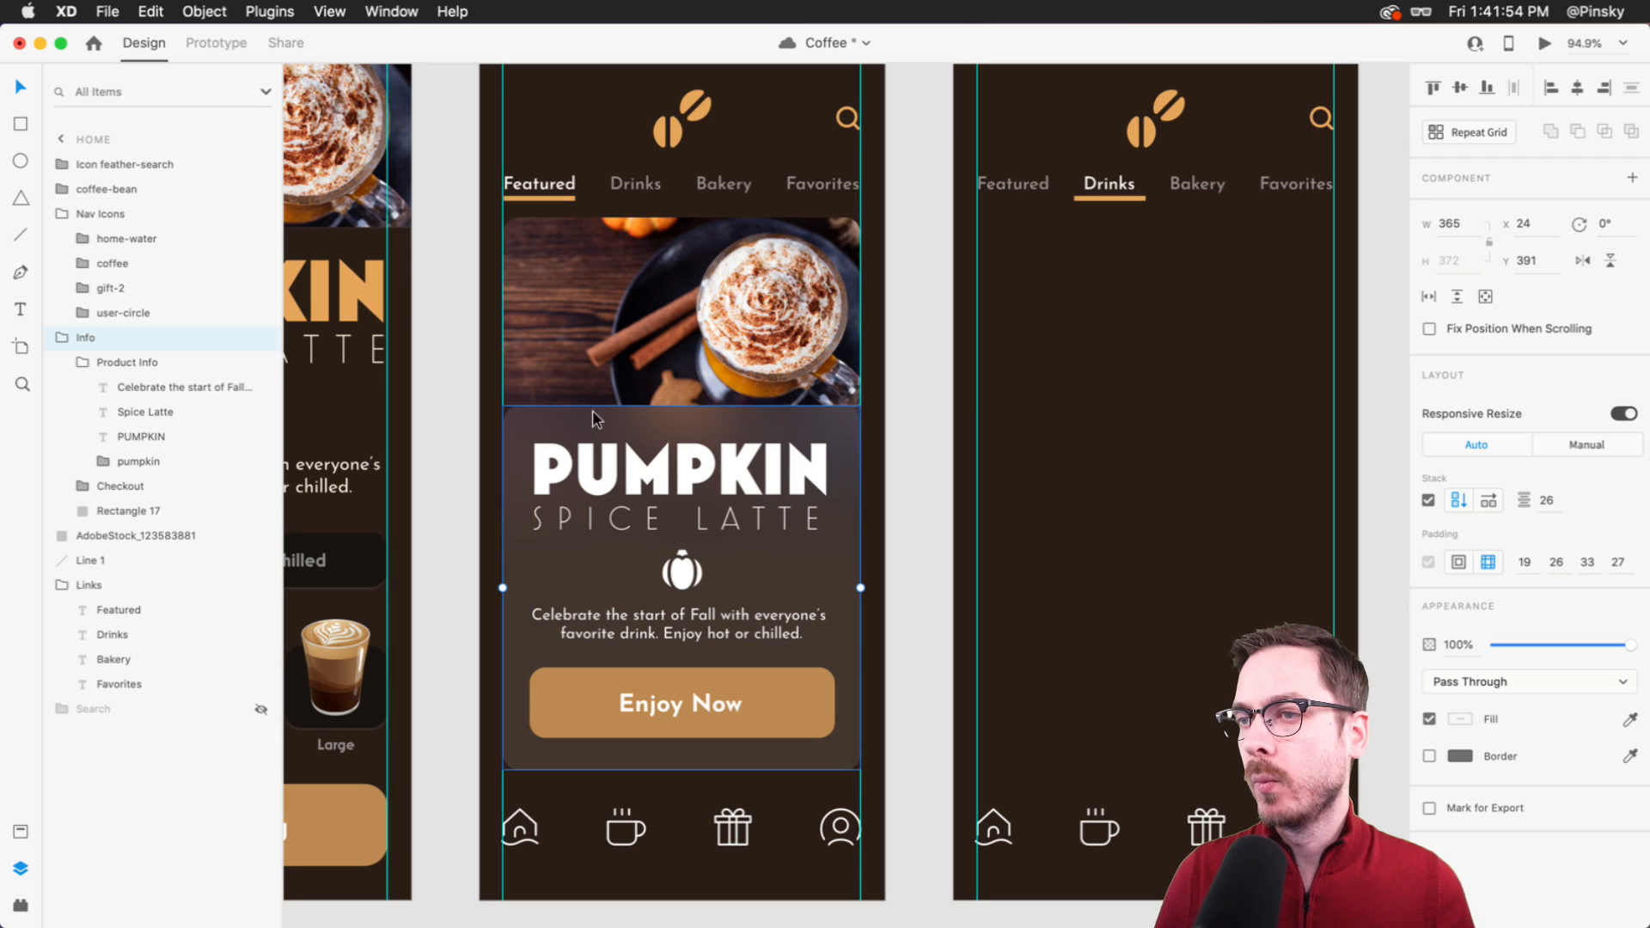
left_click(748, 391)
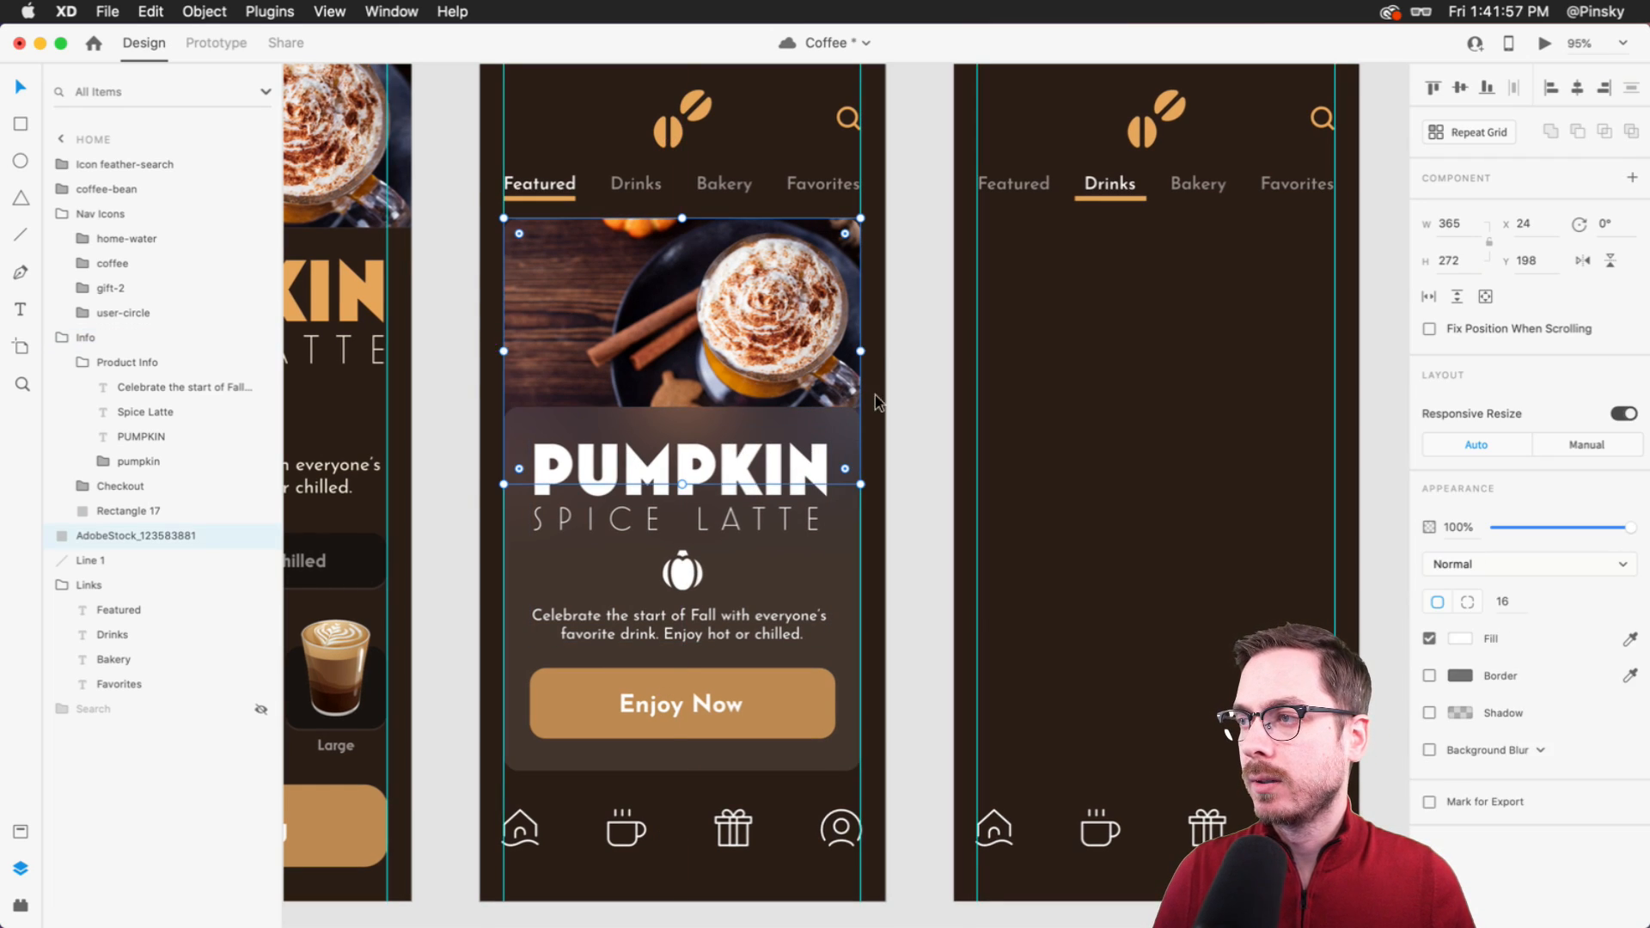
left_click(894, 366)
right_click(893, 366)
left_click(891, 319)
left_click_drag(890, 320, 949, 440)
key("super+z")
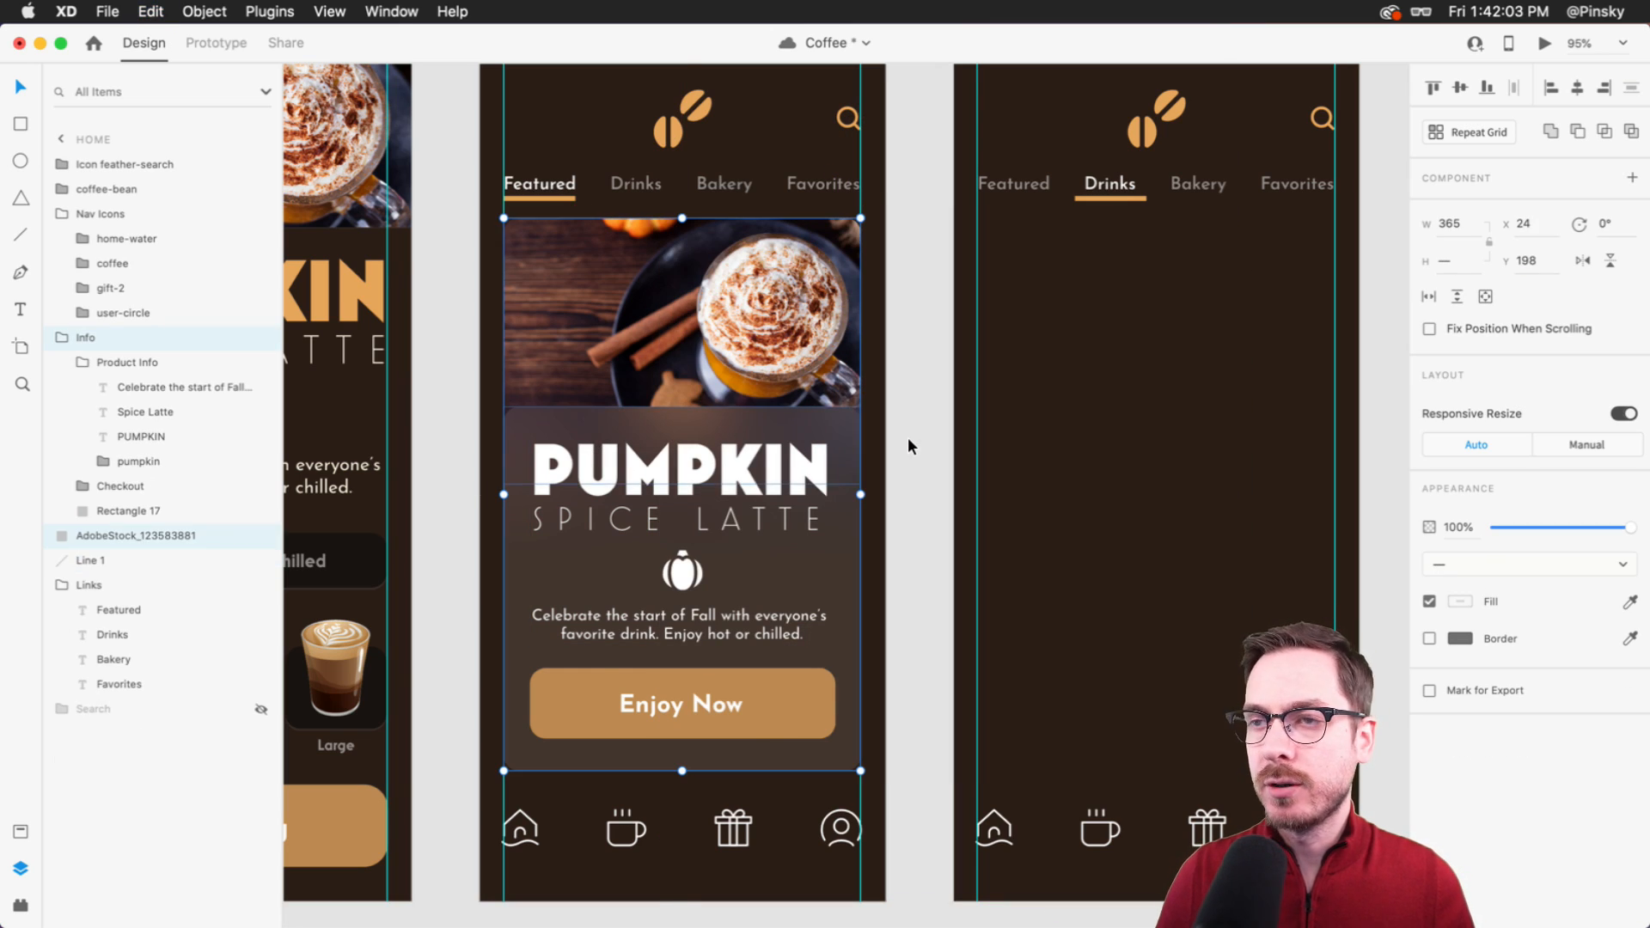
scroll(935, 437, "right", 6)
scroll(935, 437, "up", 1)
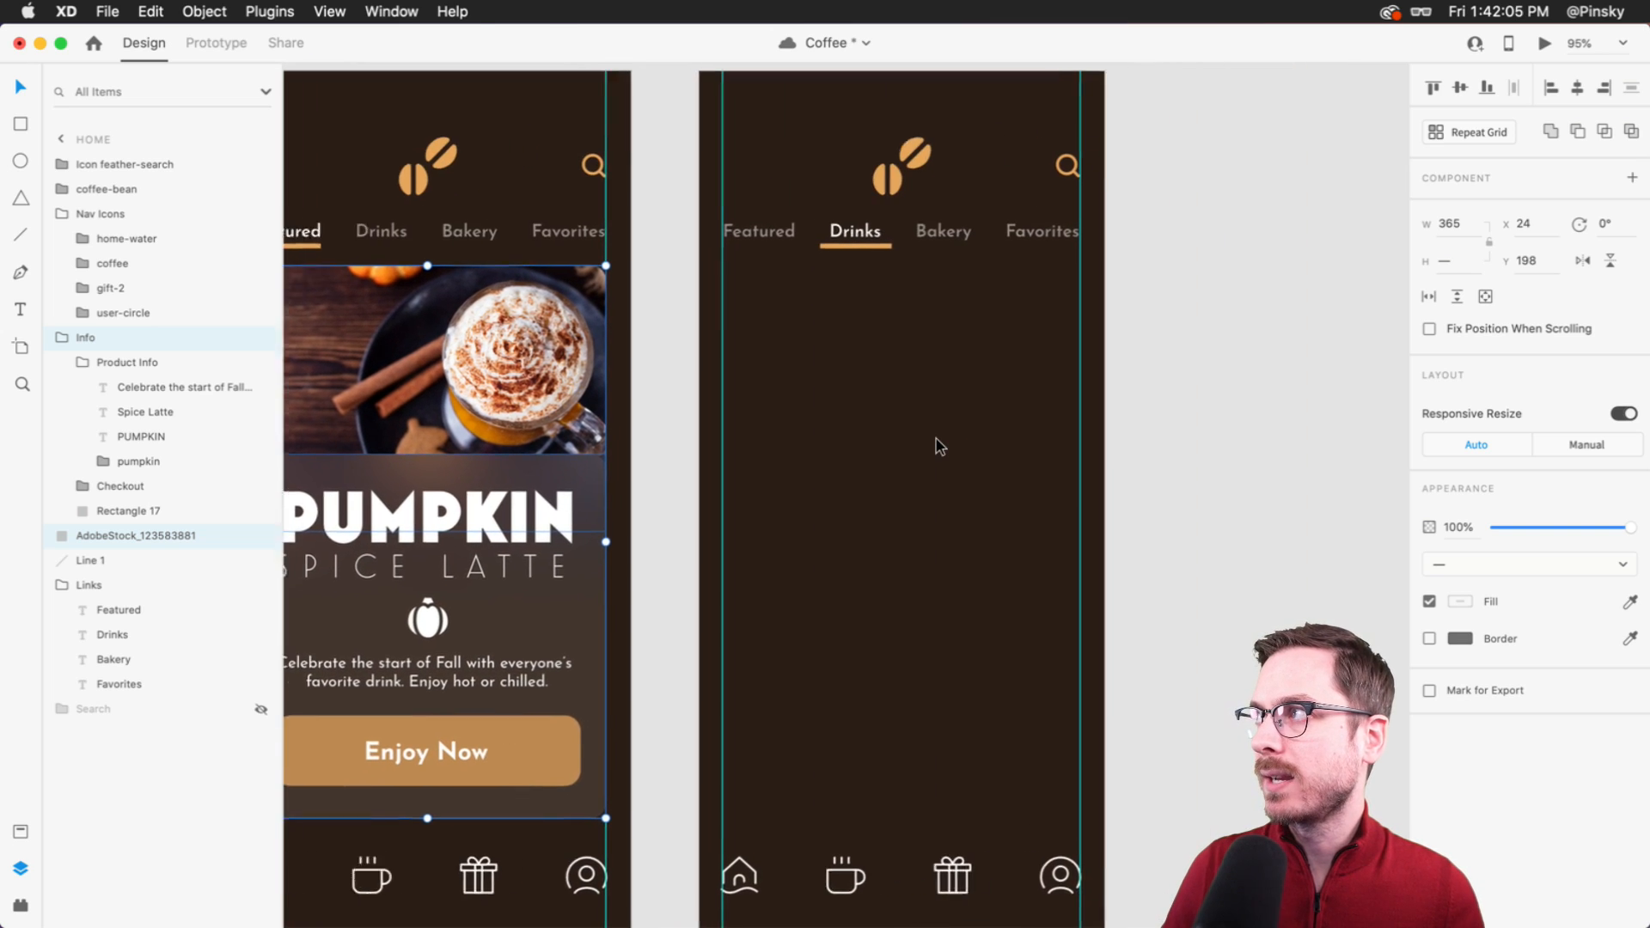
left_click(1100, 440)
- Draw an 82 by 82 borderless square with corner radius 16 at X 24, Y 228 below the duplicated artboard's category links
scroll(1099, 431, "down", 1)
scroll(1099, 432, "right", 1)
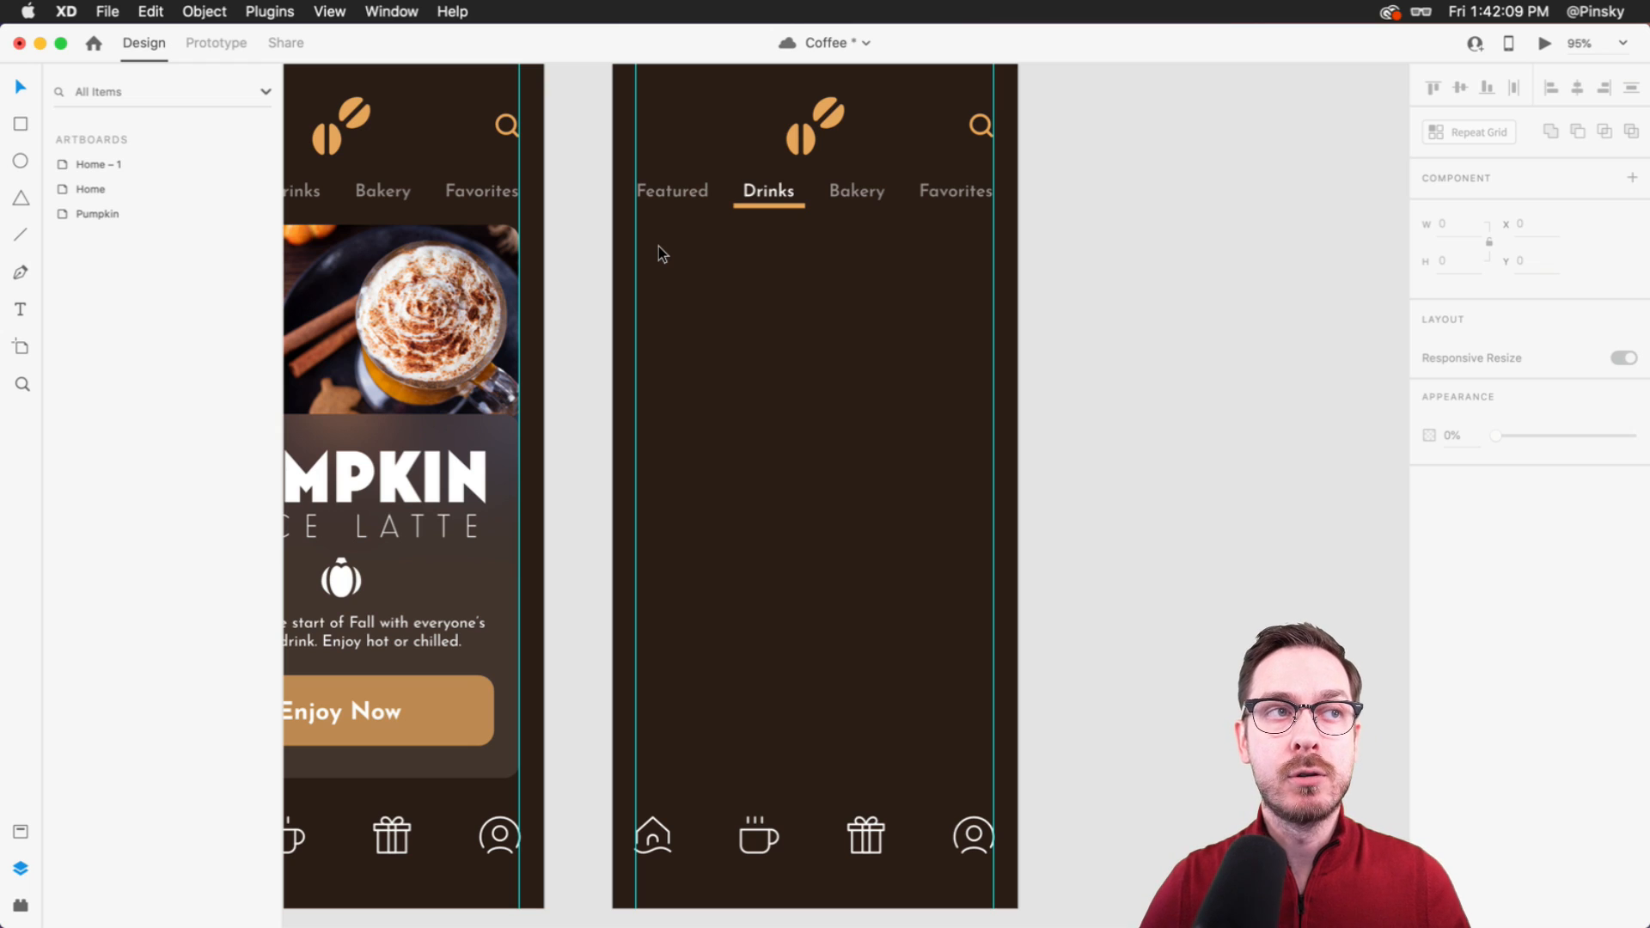
left_click(782, 327)
key("r")
left_click_drag(636, 261, 716, 341)
left_click(1502, 602)
type("16")
key("Return")
left_click(1429, 676)
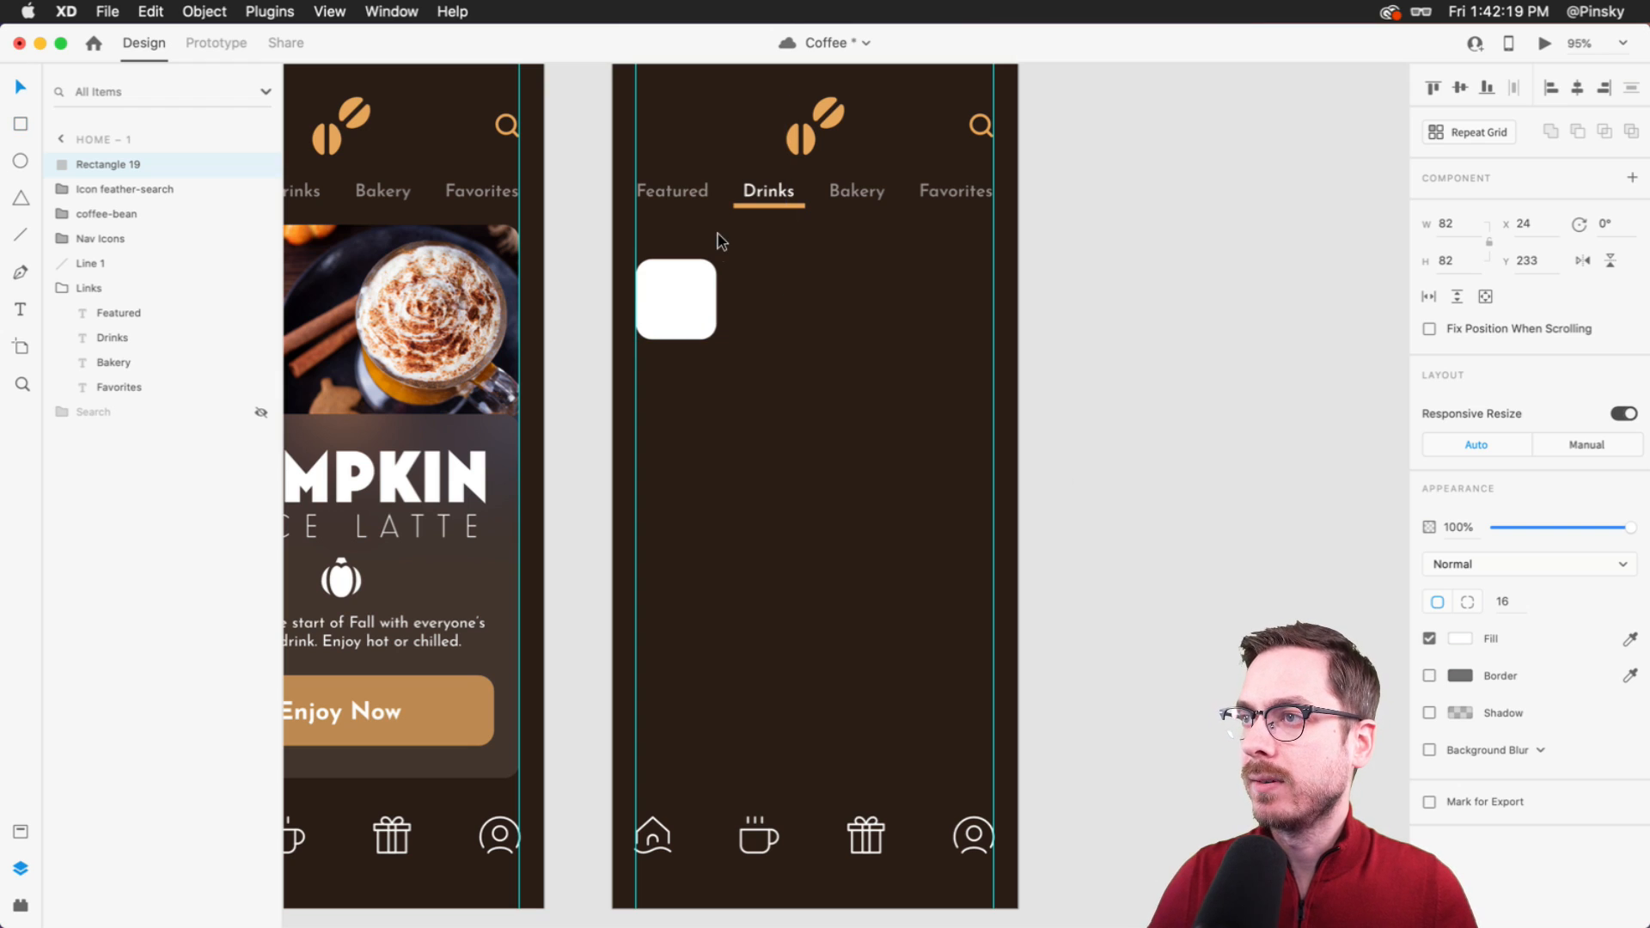
left_click_drag(692, 281, 692, 277)
- Save the document and add the text "Coffee Name" beside the white rounded square
scroll(767, 255, "up", 3)
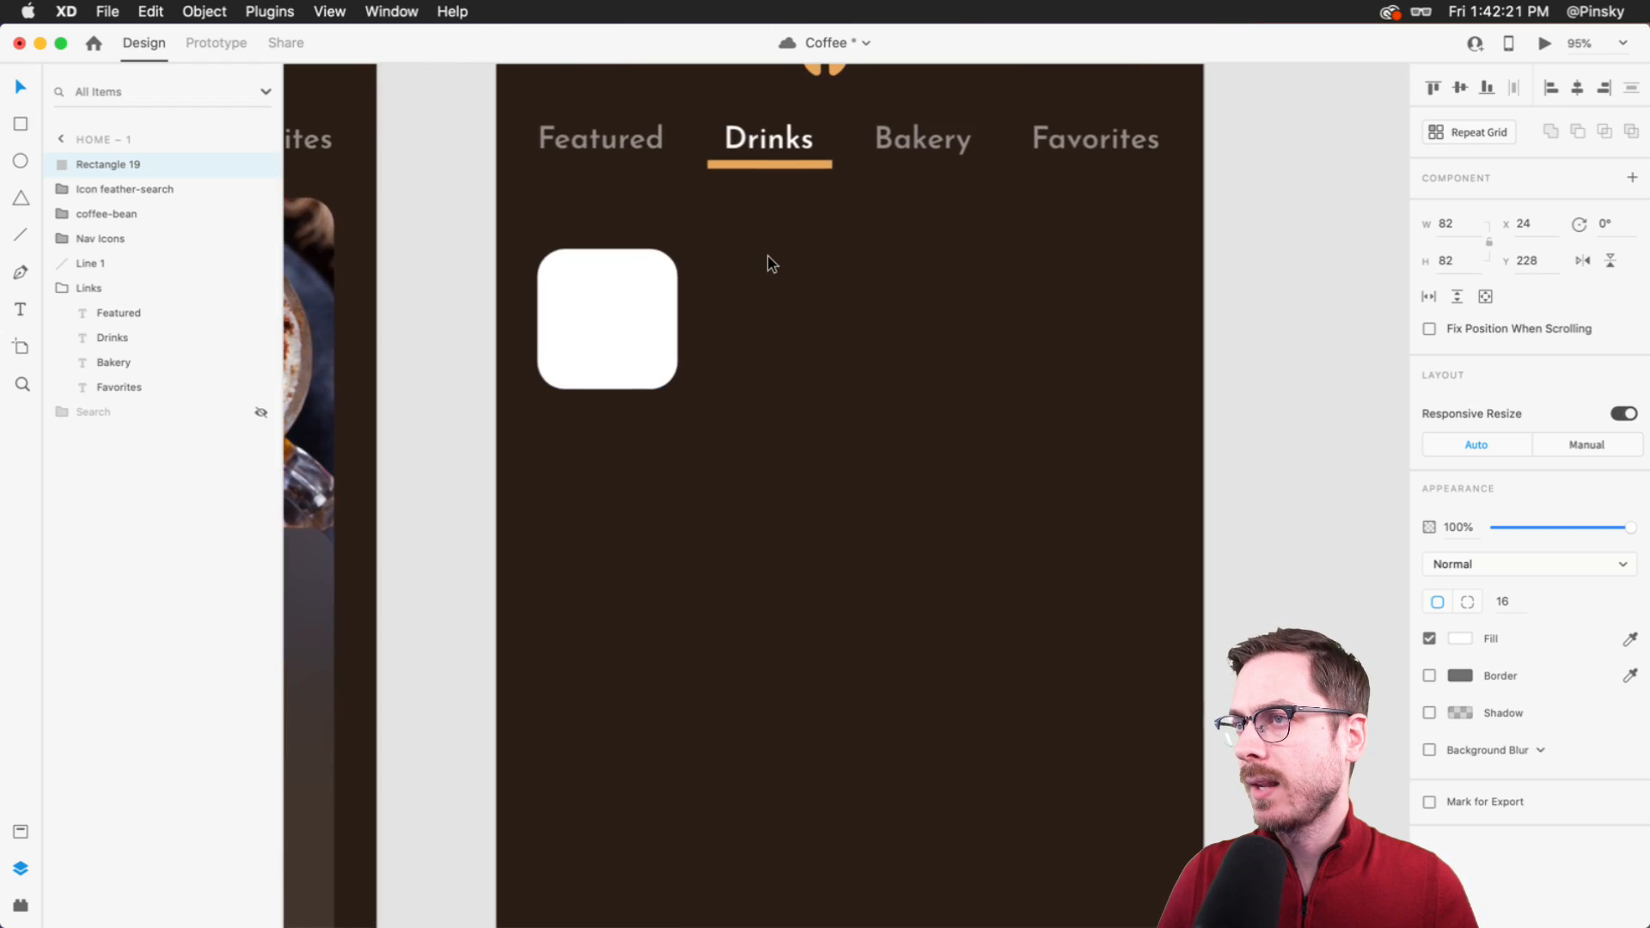
scroll(767, 255, "right", 2)
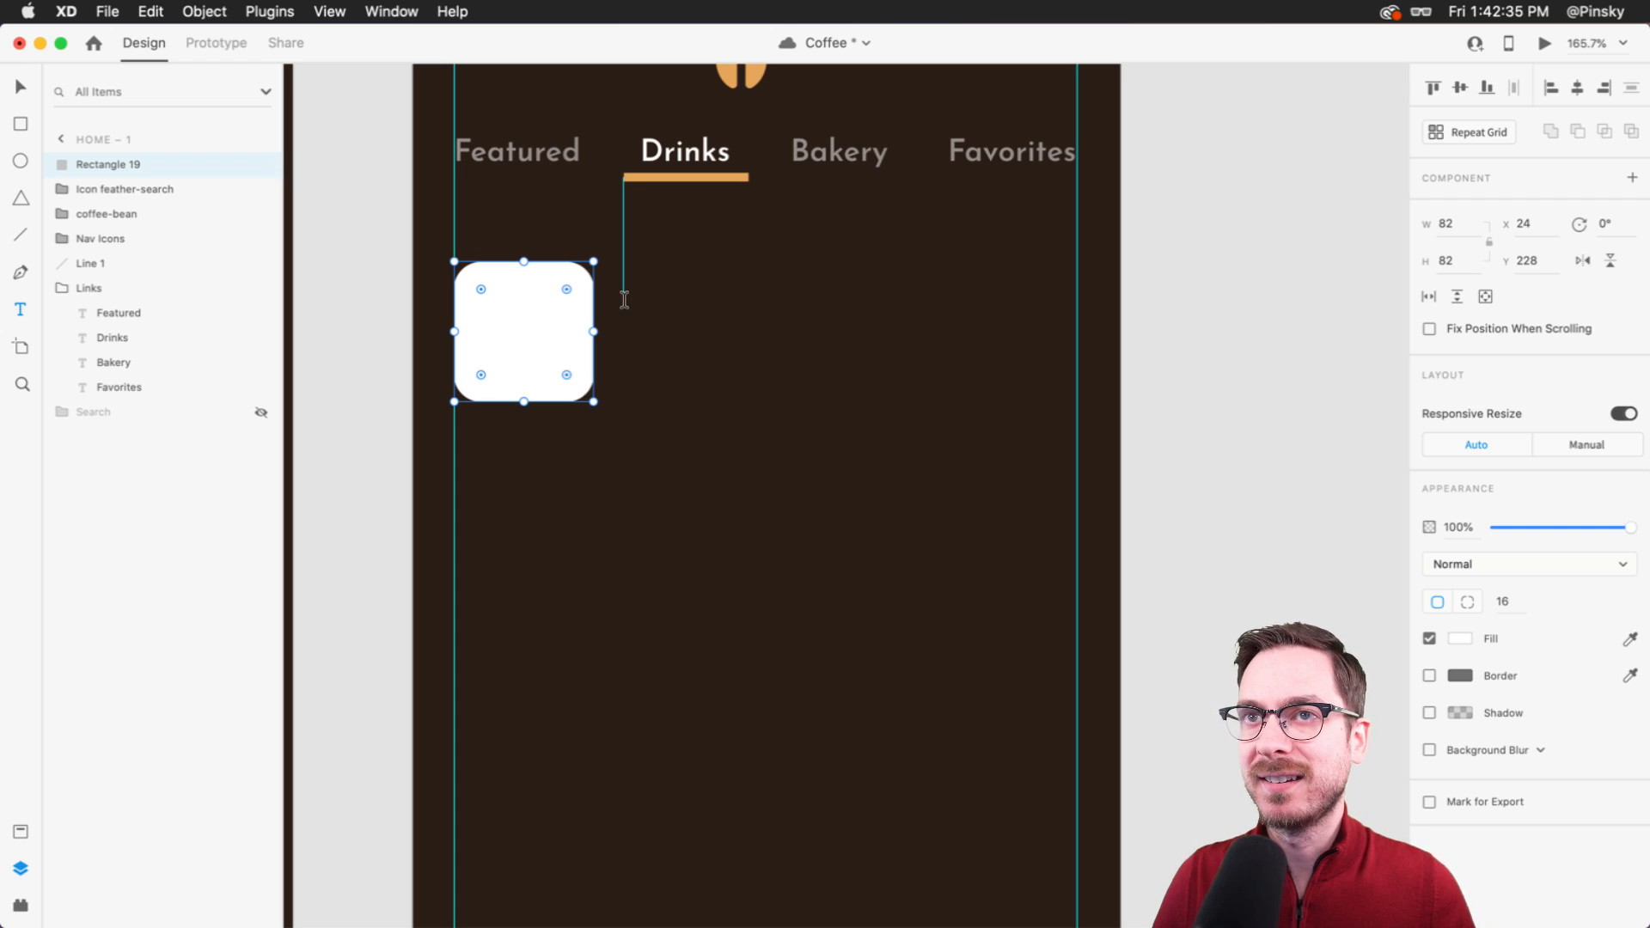
key("super+s")
left_click(633, 305)
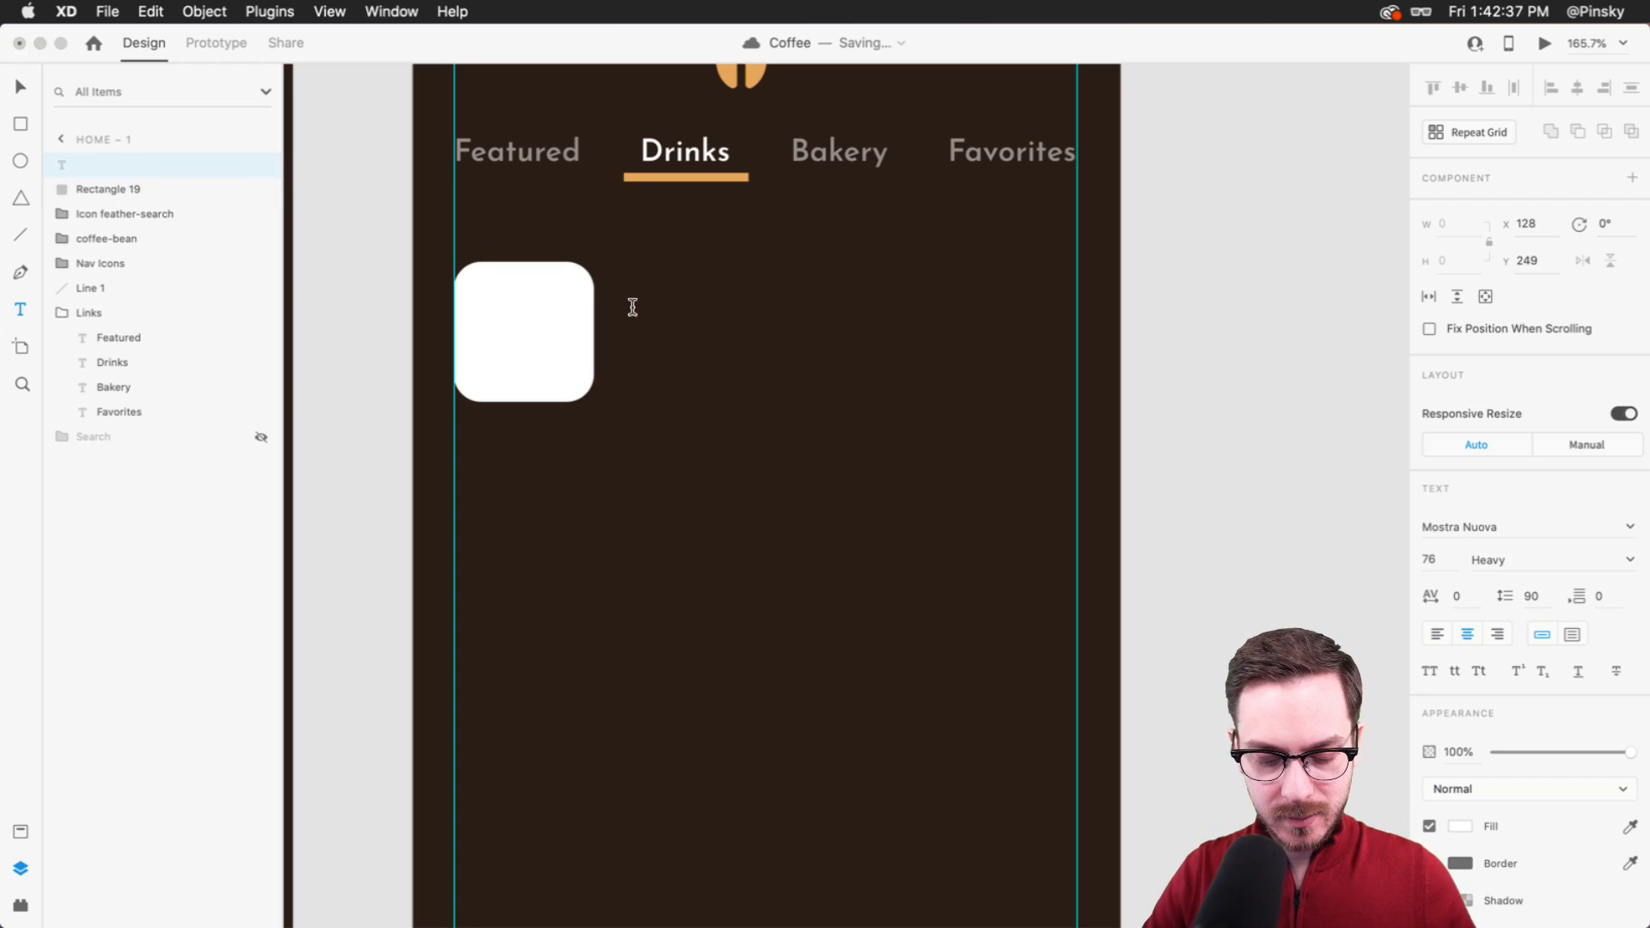
type("Coffee Name")
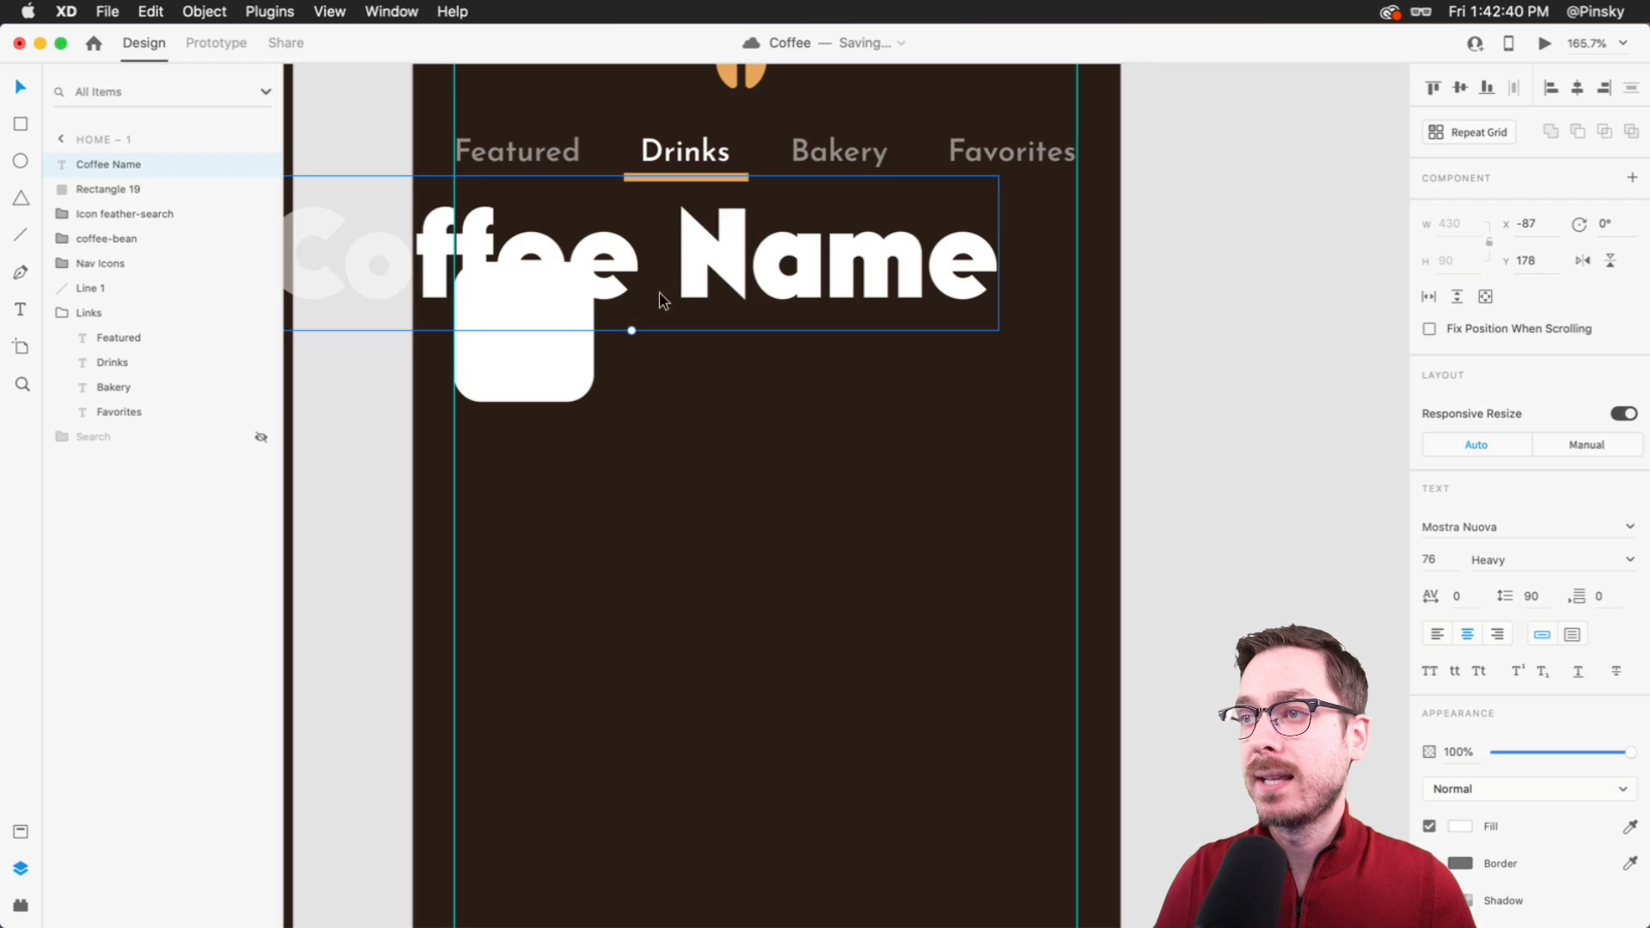
- Shrink the Coffee Name text and place it beside the white square, left-aligned in Bold at size 18
left_click_drag(746, 294, 807, 356)
left_click_drag(691, 390, 693, 268)
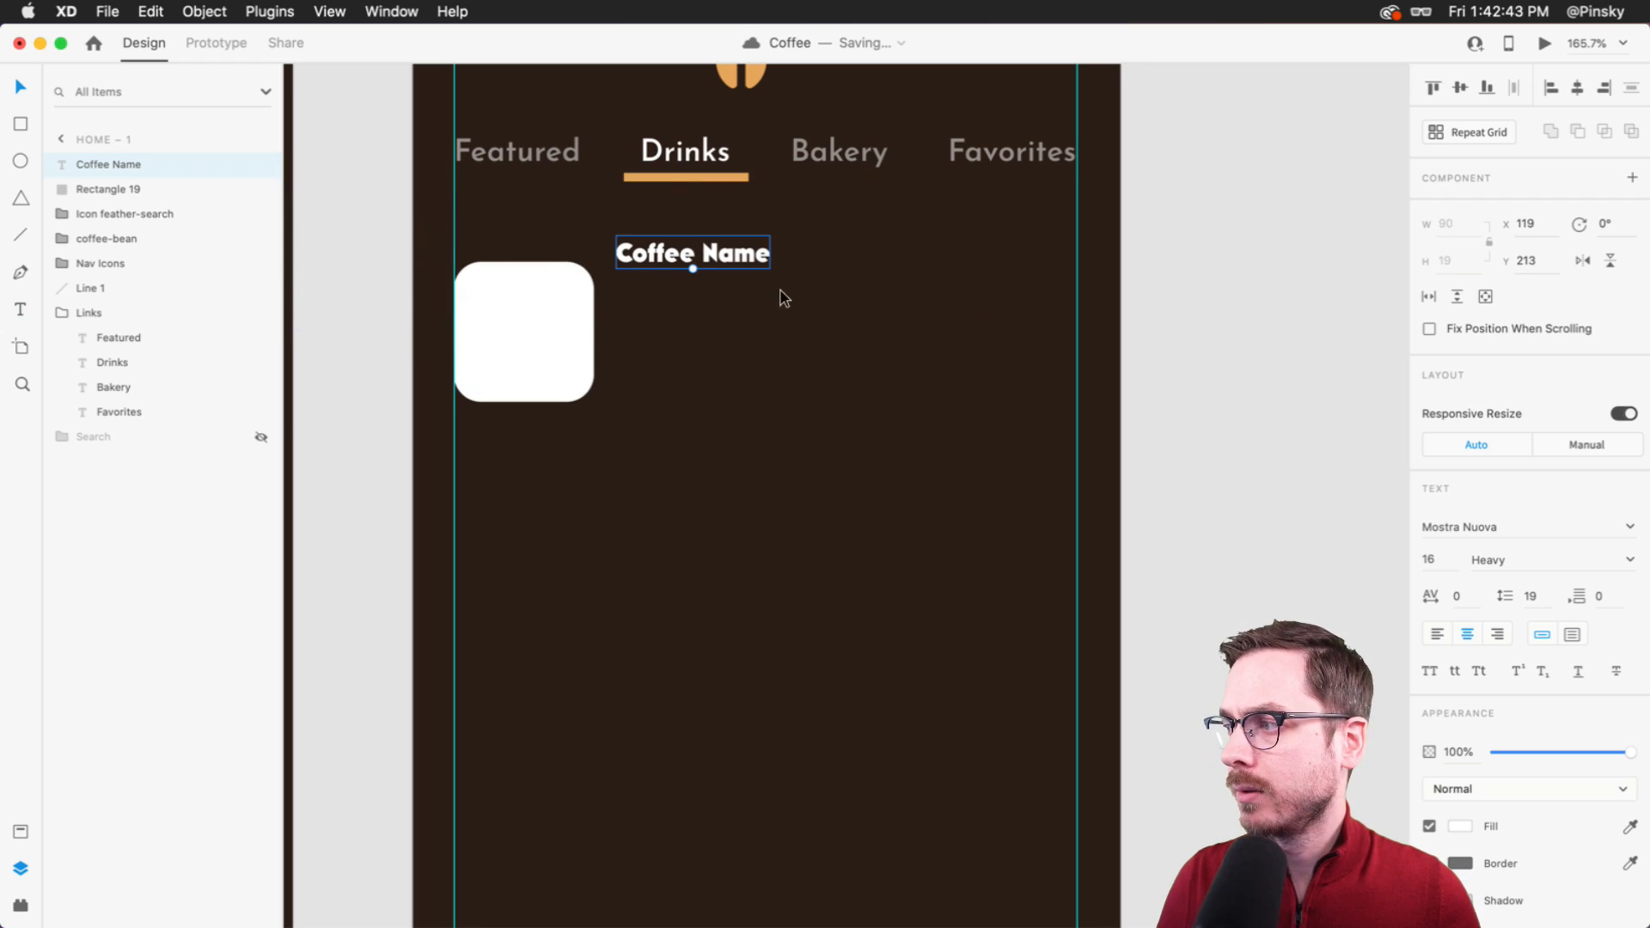
left_click(1433, 634)
left_click(1630, 560)
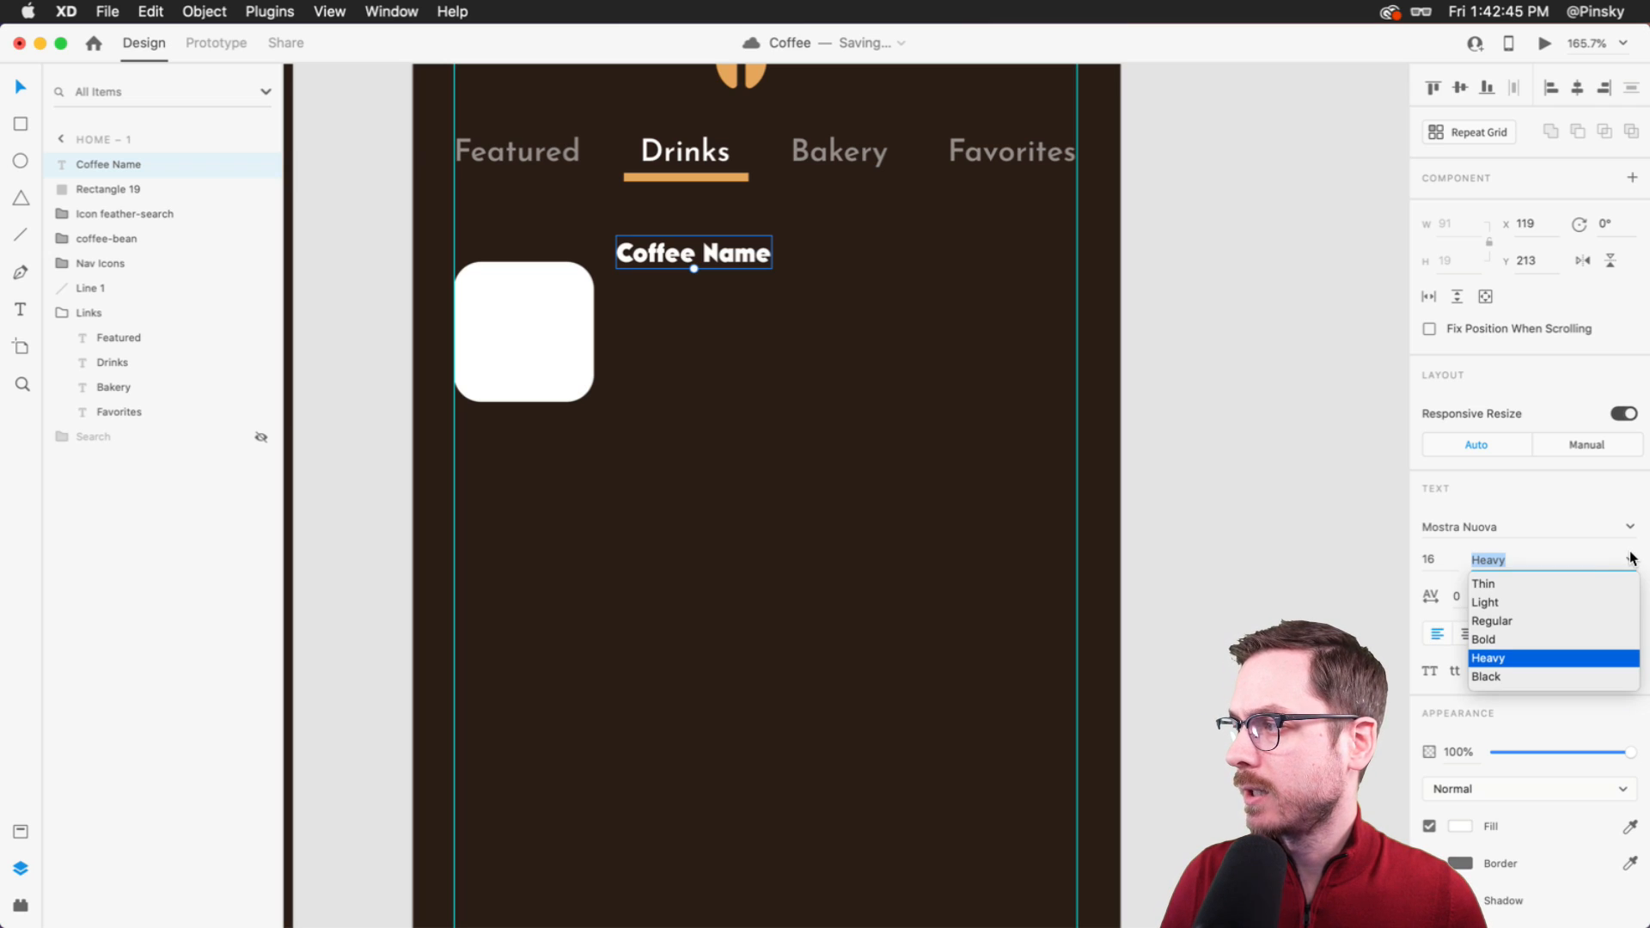
left_click(1487, 639)
left_click_drag(703, 264, 707, 307)
left_click(1445, 564)
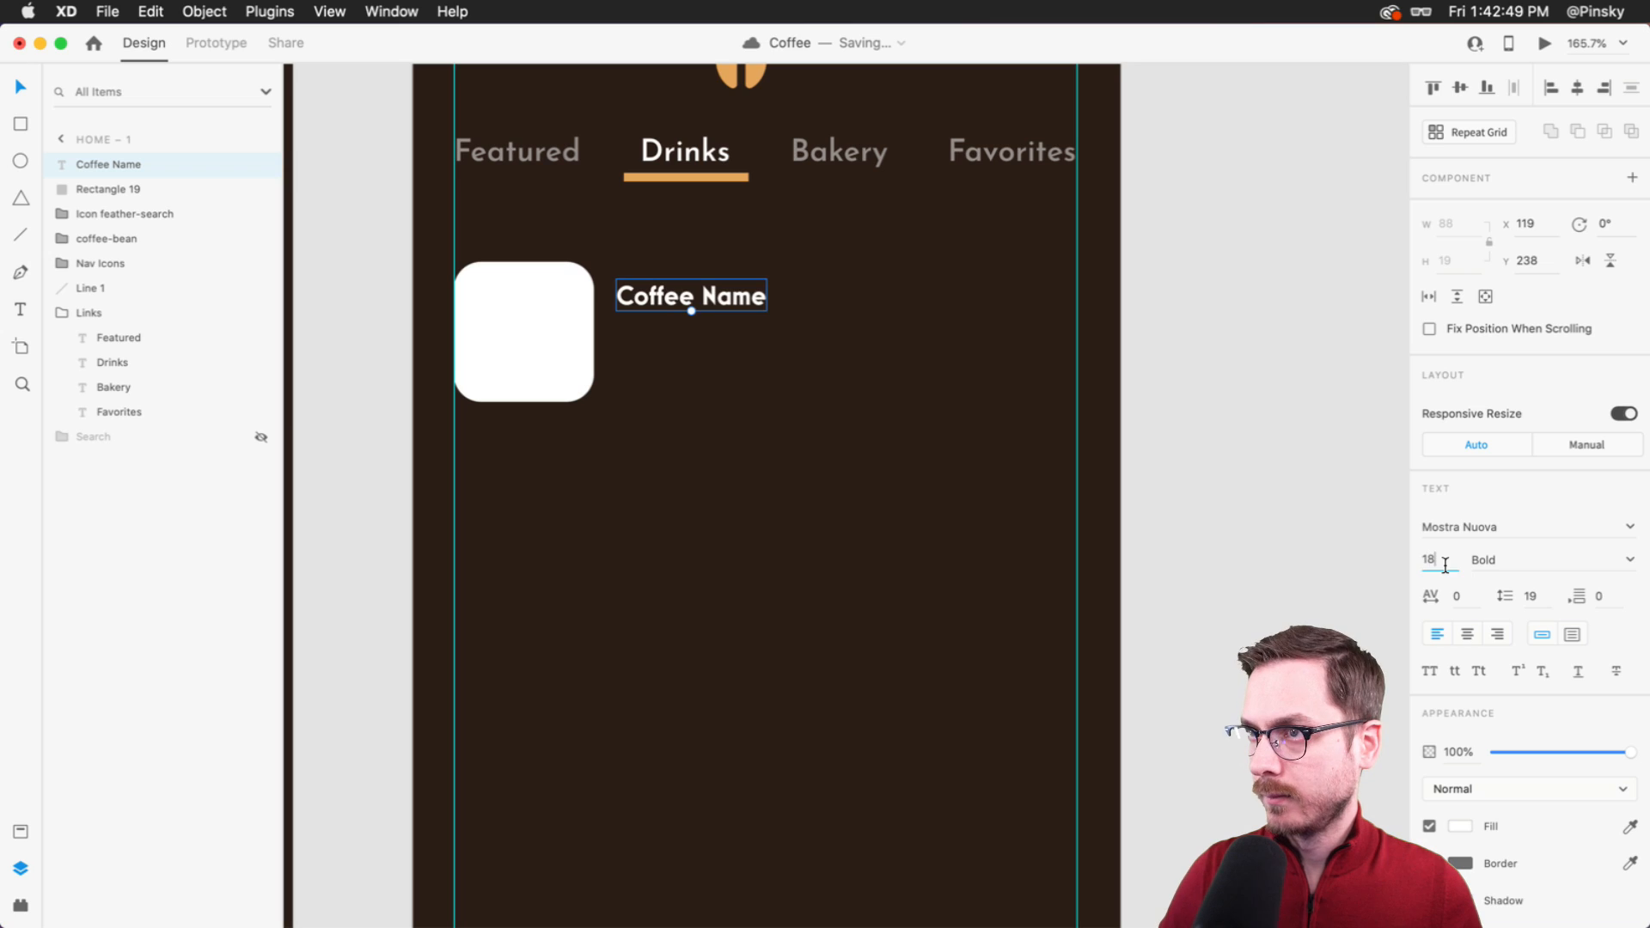
key("Return")
- Duplicate the Coffee Name text directly beneath it at X 122, Y 260 and change the copy to read "Calories"
left_click_drag(660, 299, 670, 338)
key("super+Return")
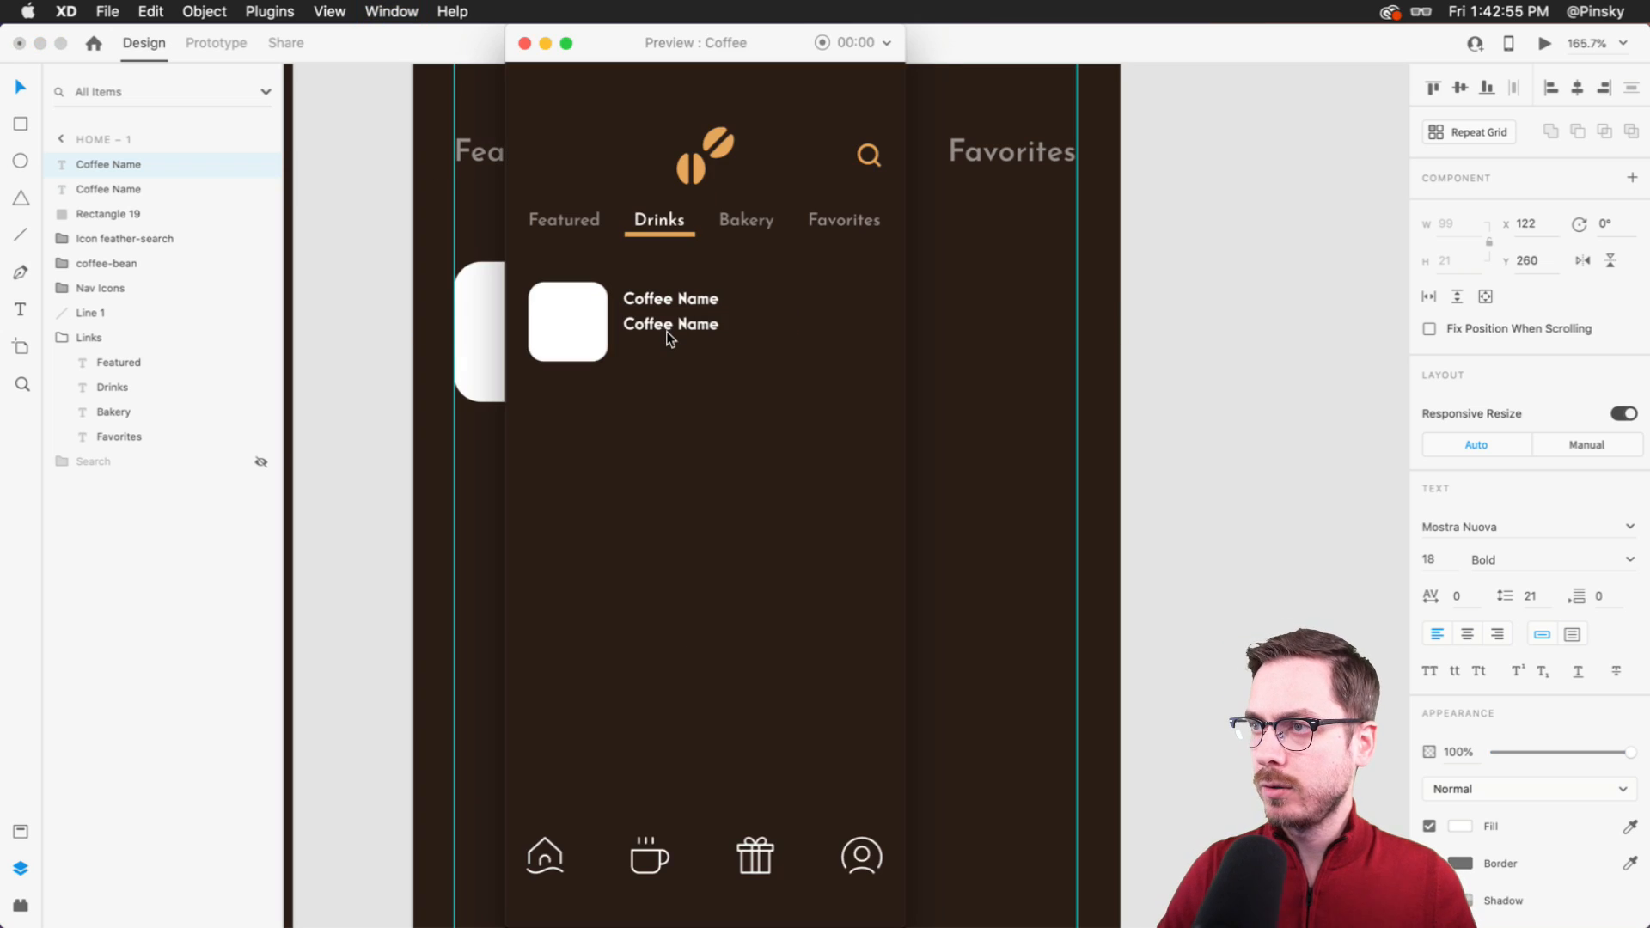
key("super+w")
double_click(666, 344)
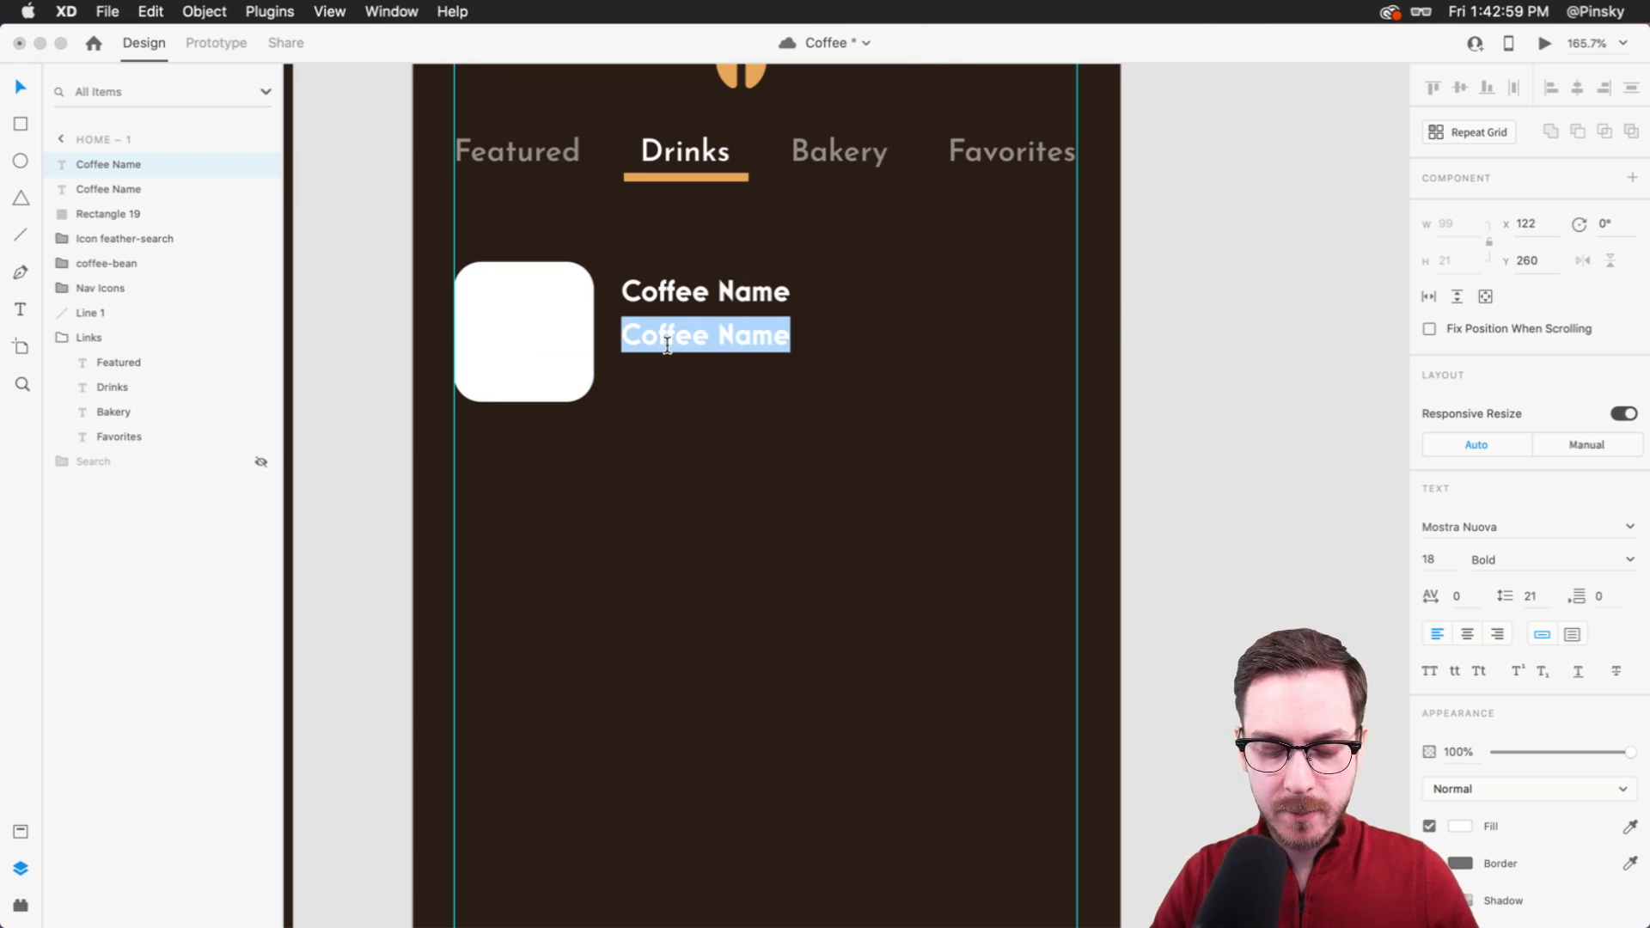
type("Cal")
type("oeri")
type("ries")
key("Escape")
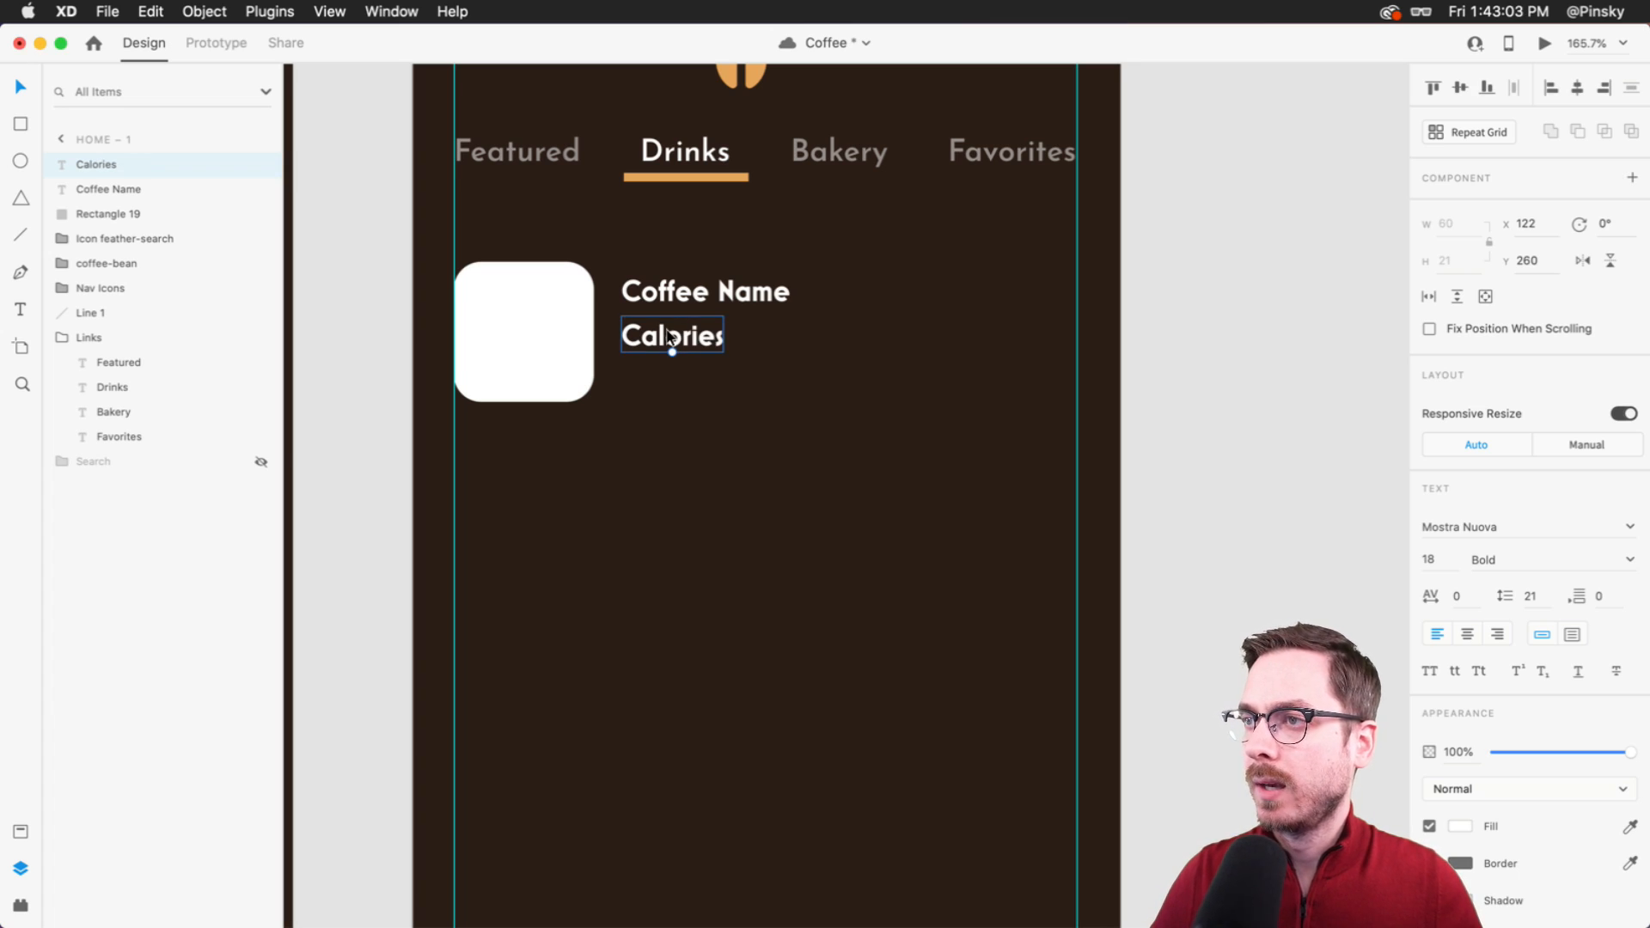
- Set the Calories text to Regular weight and 60% opacity
left_click(1630, 560)
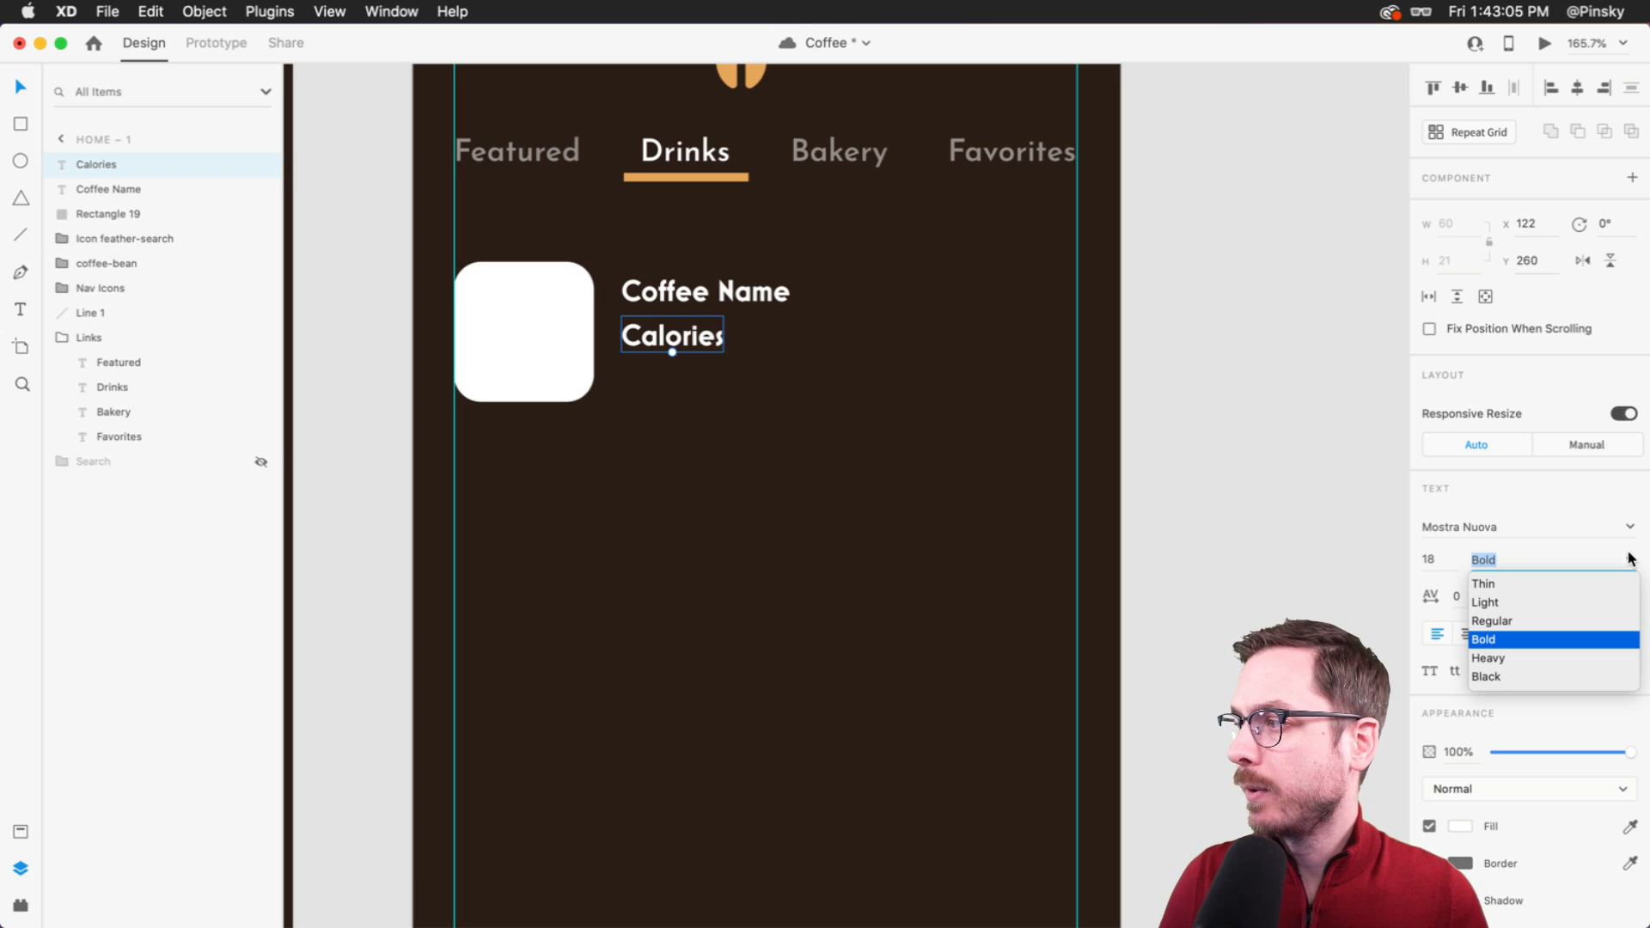
left_click(1506, 624)
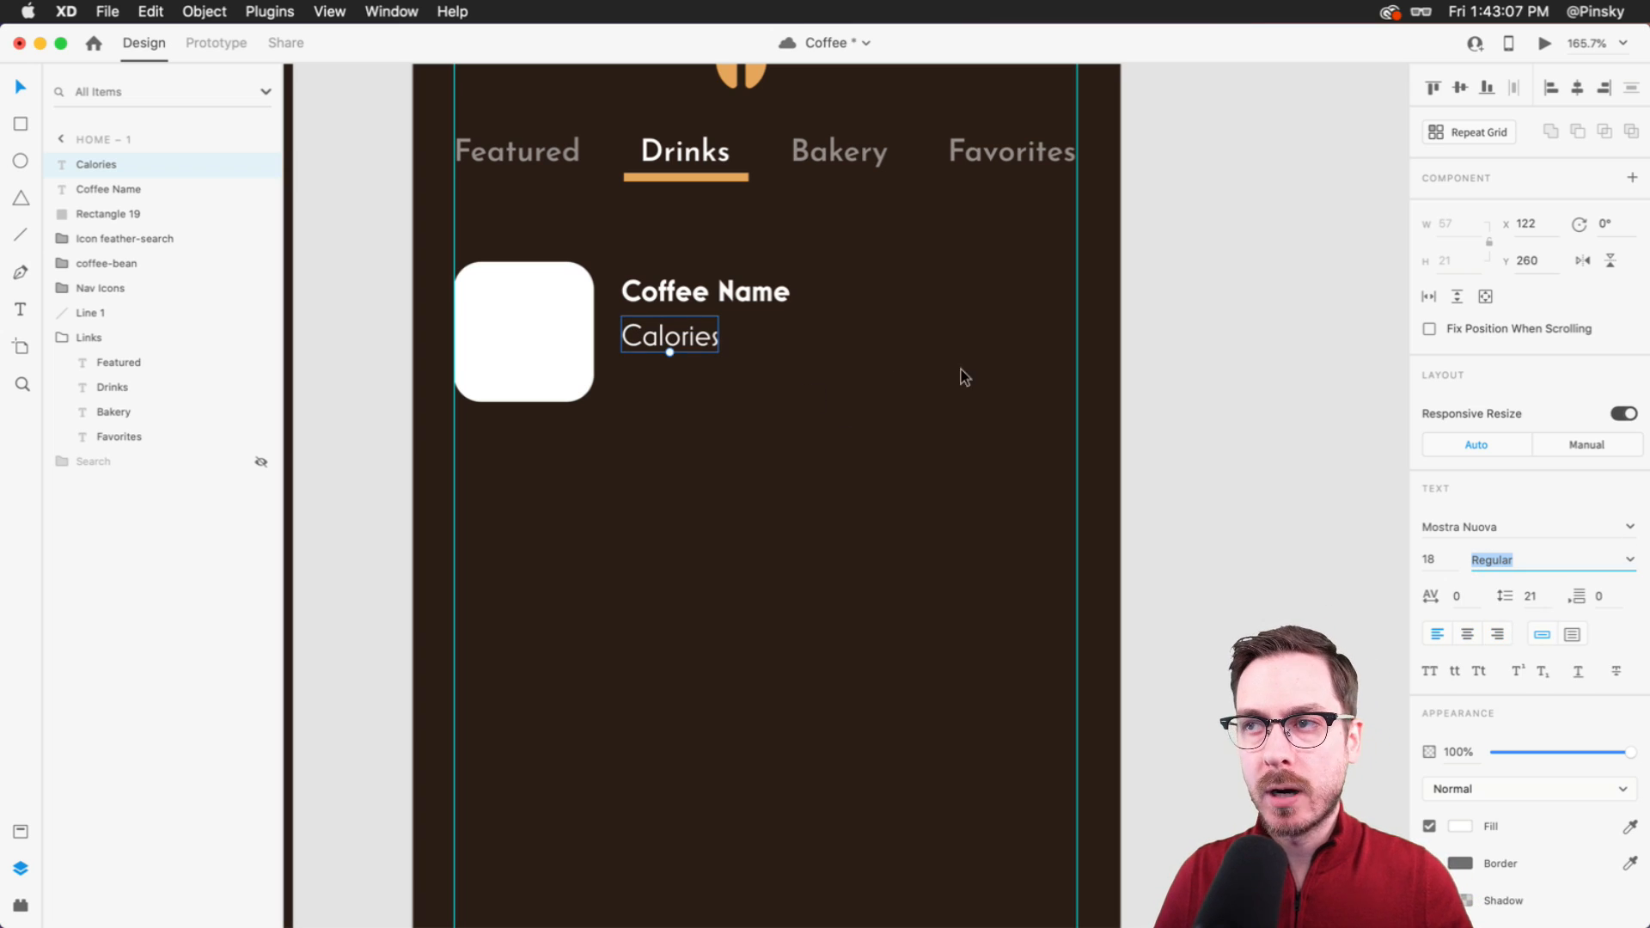
left_click_drag(1631, 752, 1588, 753)
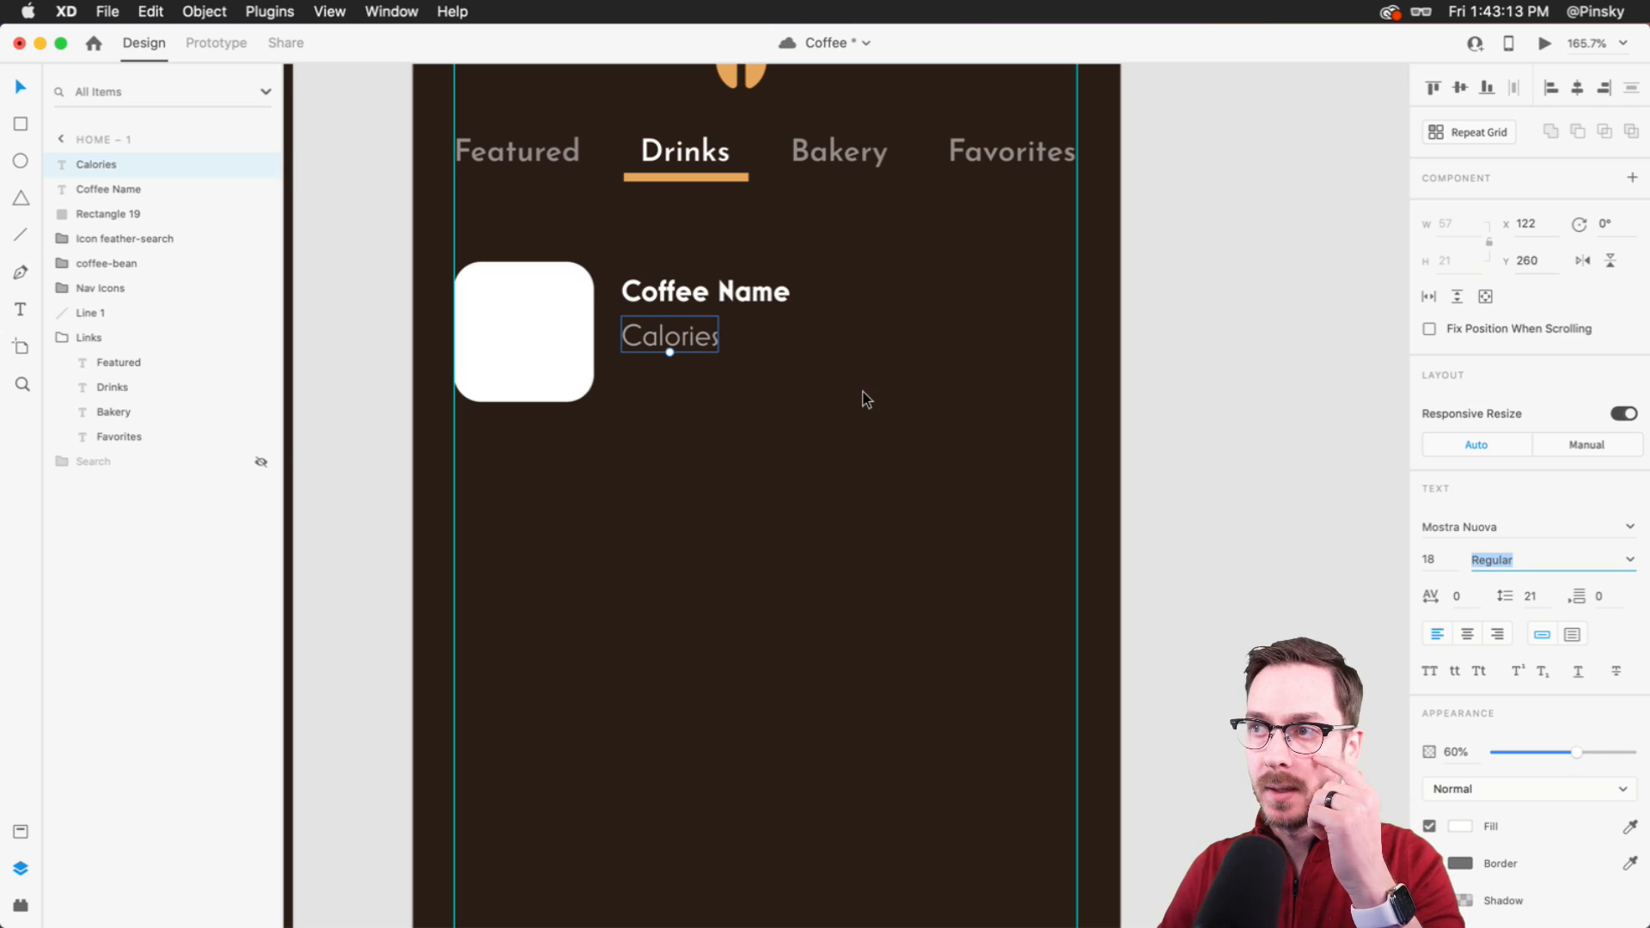
left_click(817, 402)
- Nudge Calories closer to Coffee Name and place both texts at X 122, Y 247, vertically centred beside the white square
left_click(667, 343)
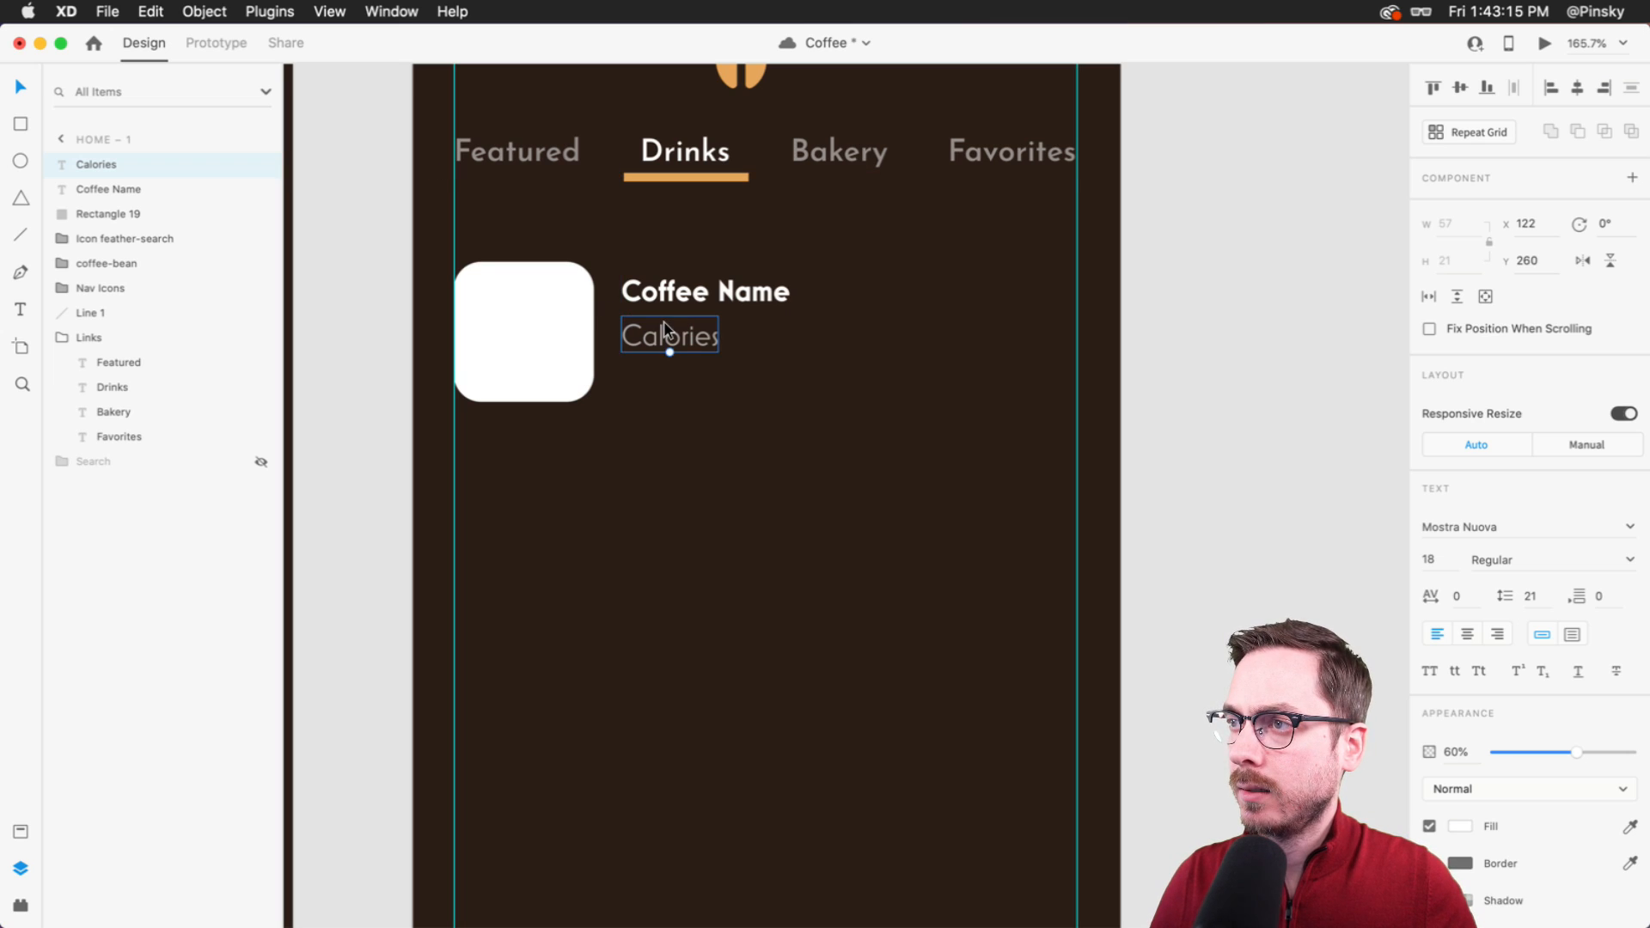
key("Up")
key("Up")
key("Up")
left_click_drag(682, 232, 681, 373)
key("super+0")
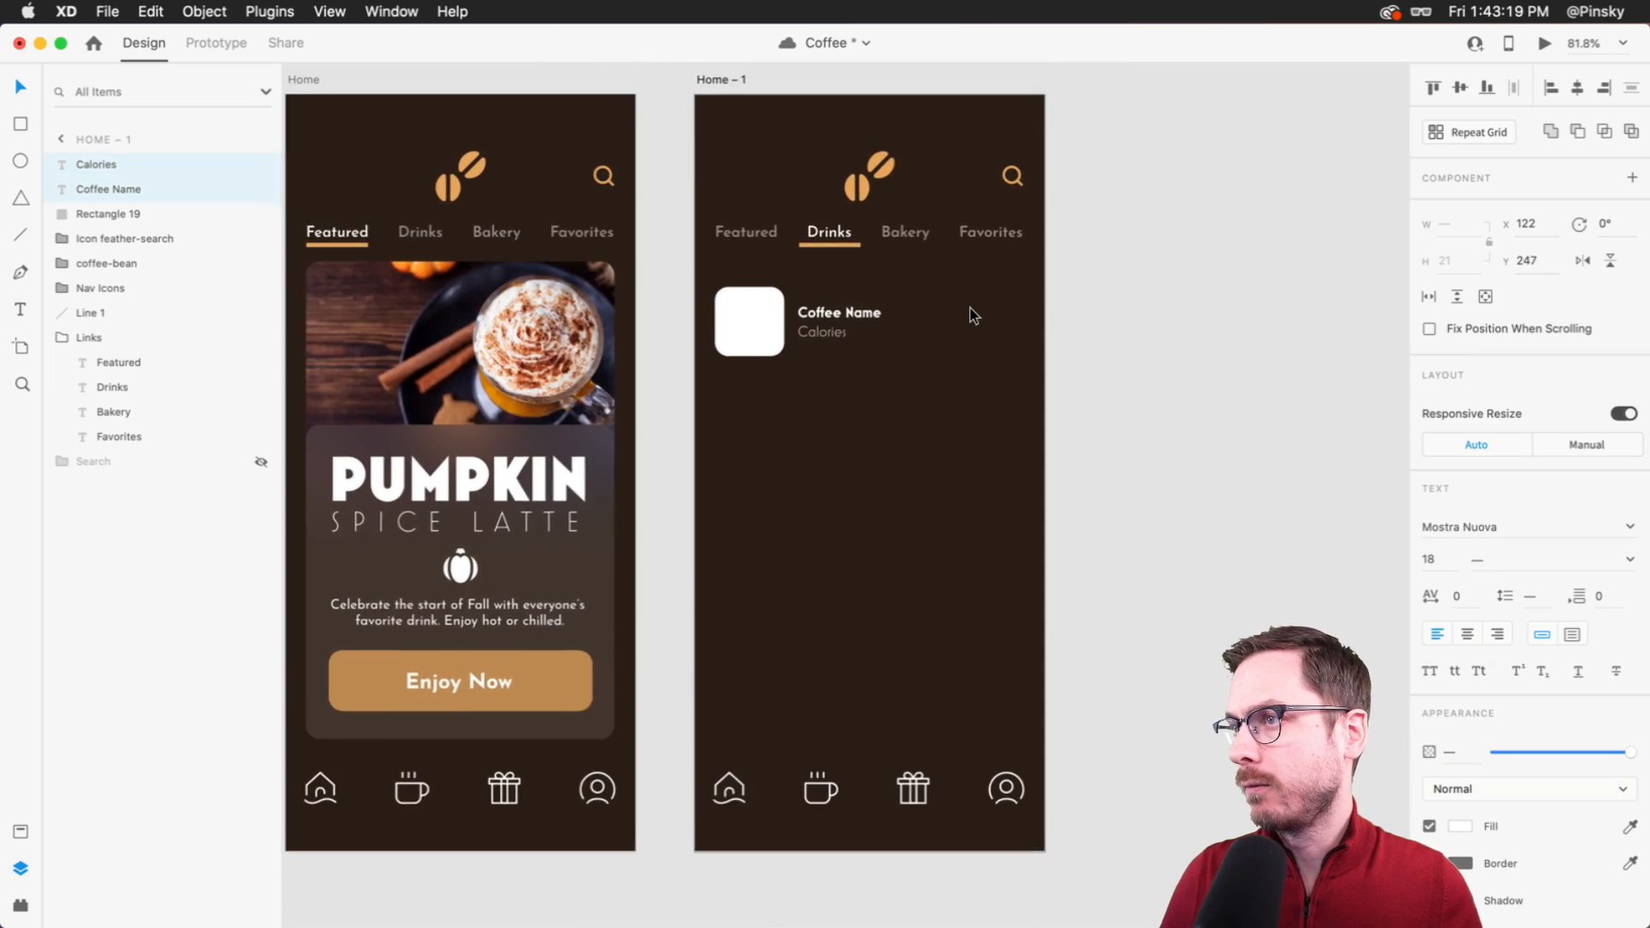
scroll(973, 316, "up", 5)
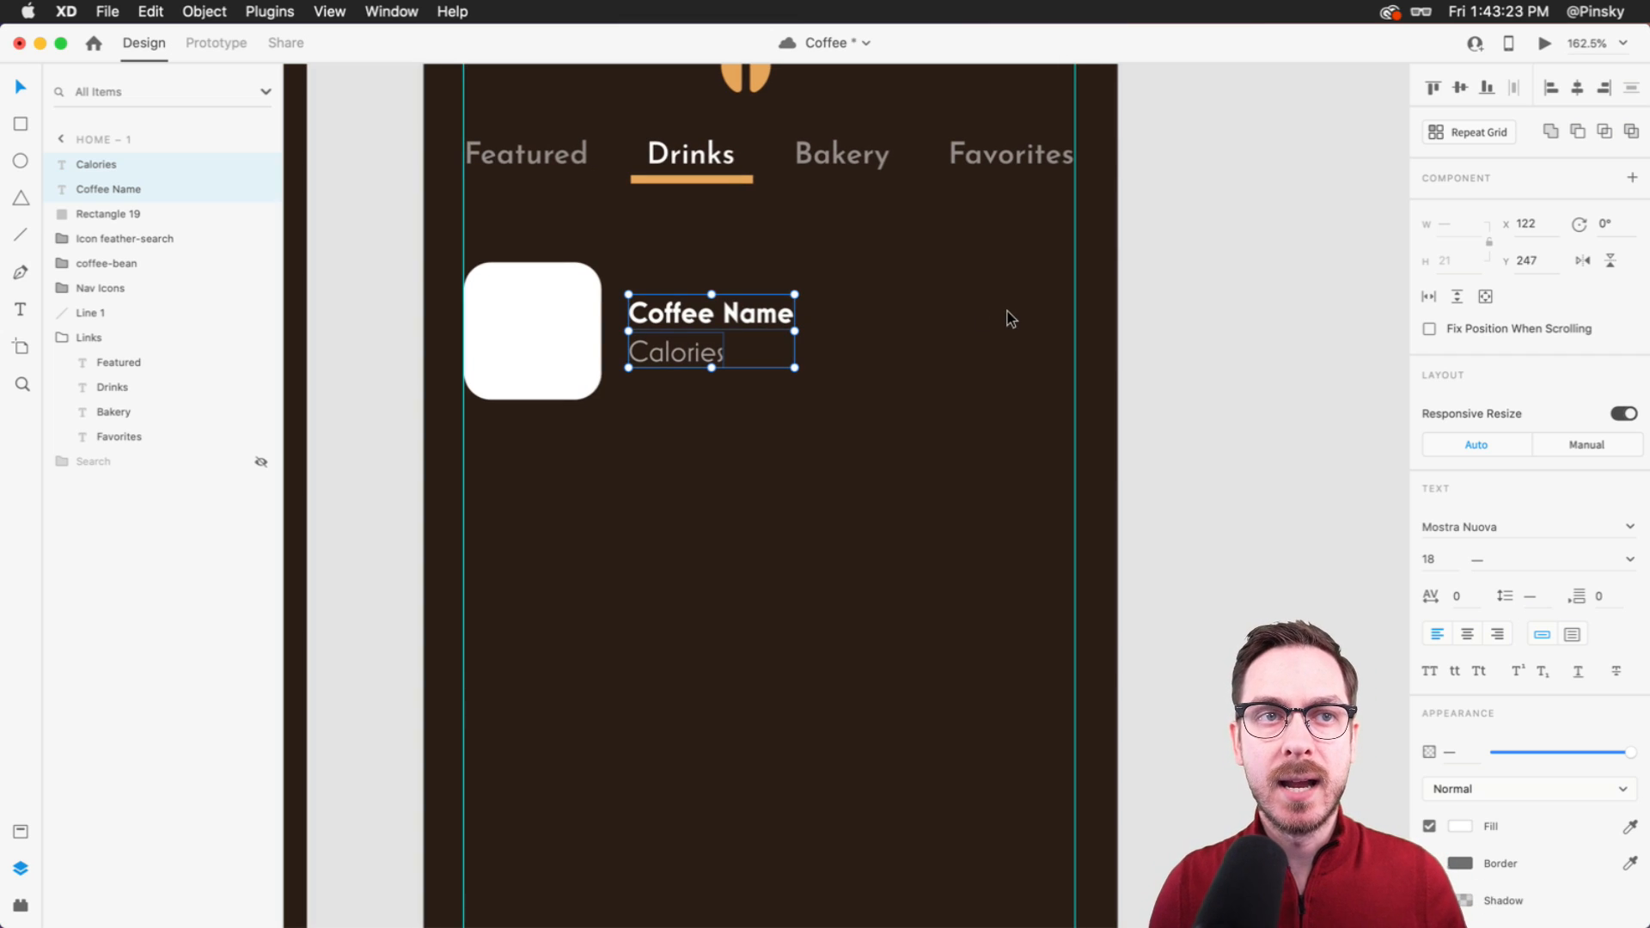
left_click(1011, 319)
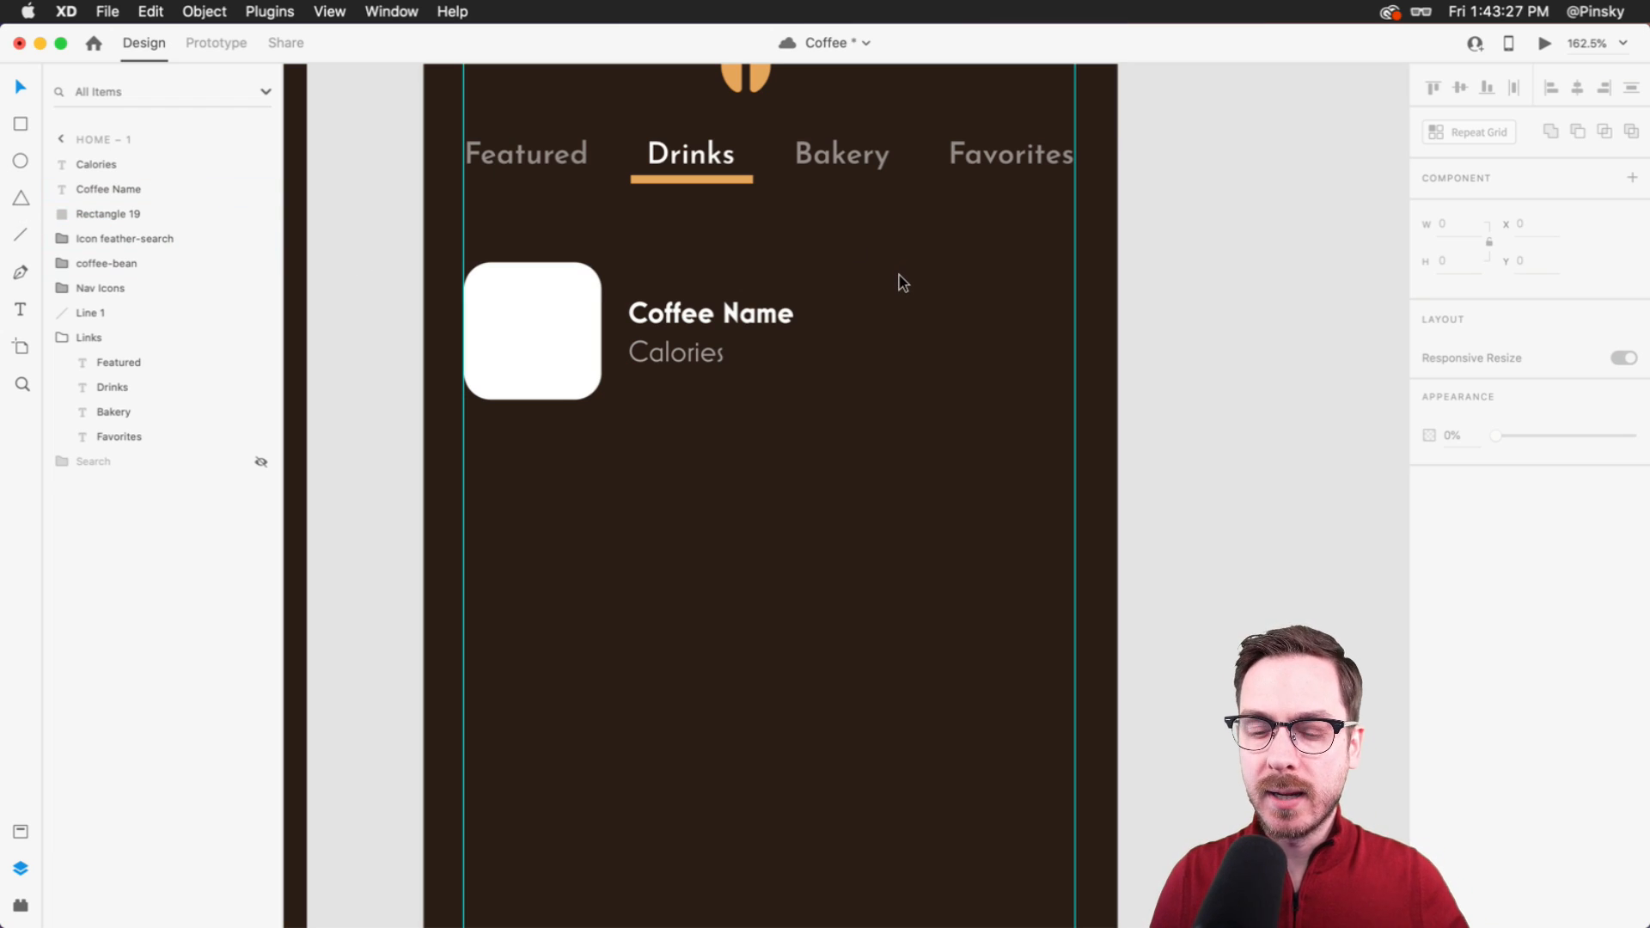
- Search the Icons 4 Design plugin for "heart" icons and return to the layers list
key("alt+shift+p")
double_click(122, 193)
type("heart")
key("Return")
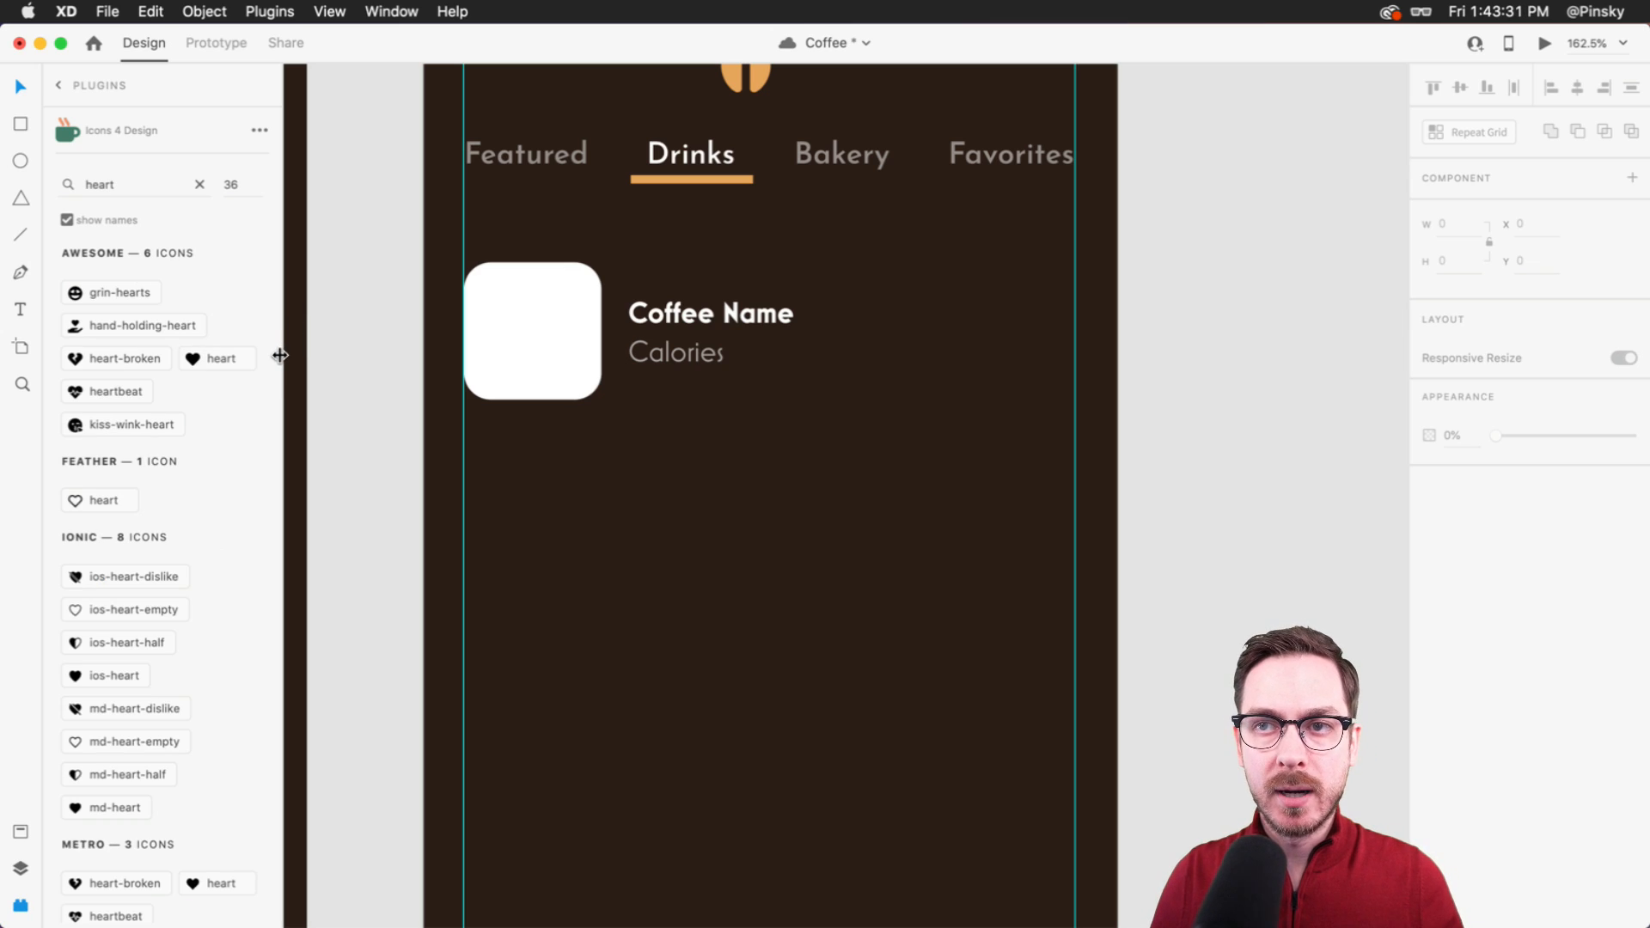
key("super+y")
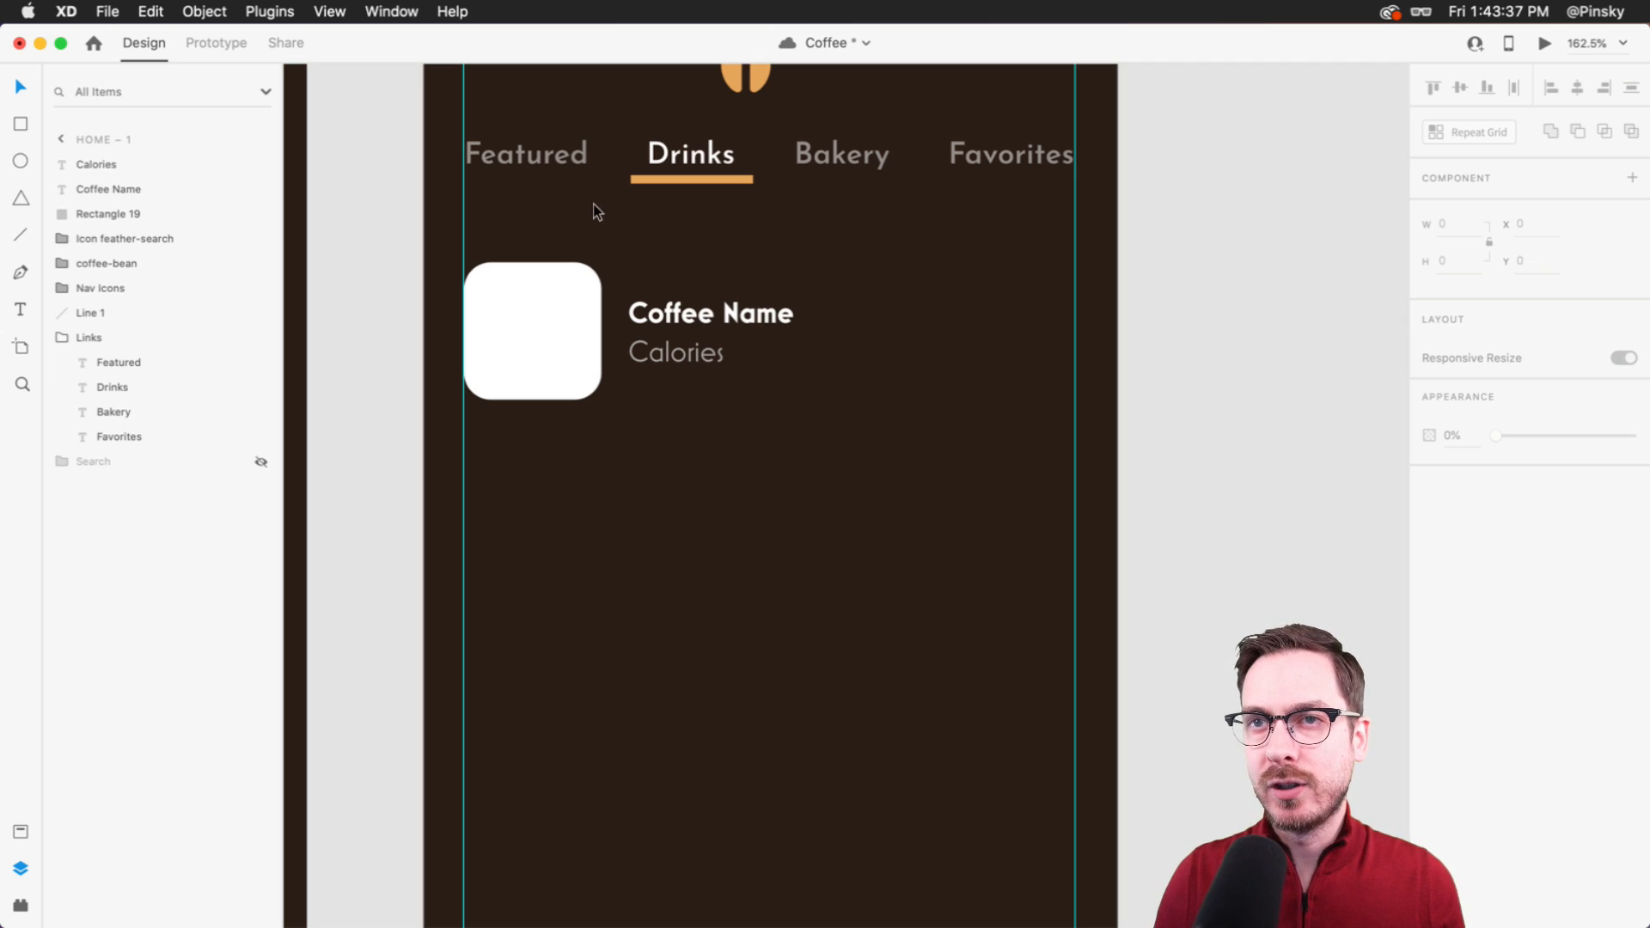
- Draw a polygon about 34 by 30 across from the coffee text and turn it into a heart with corner count "<3"
left_click(21, 200)
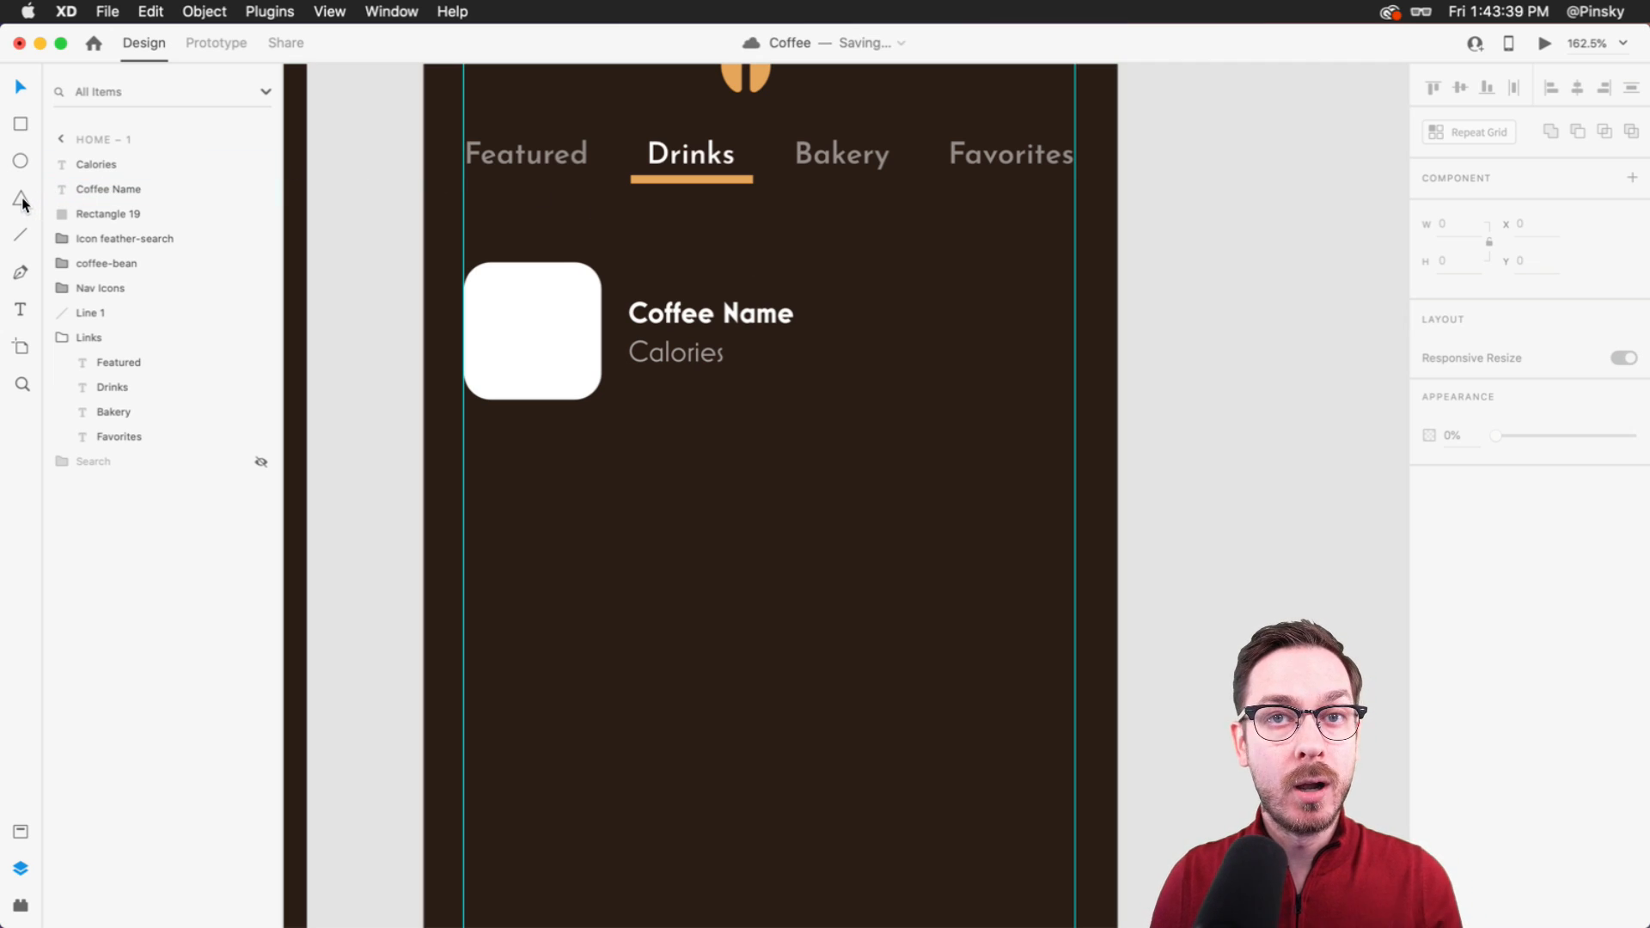
mouse_move(937, 296)
left_mouse_down()
mouse_move(998, 350)
mouse_move(983, 324)
left_mouse_up()
key("v")
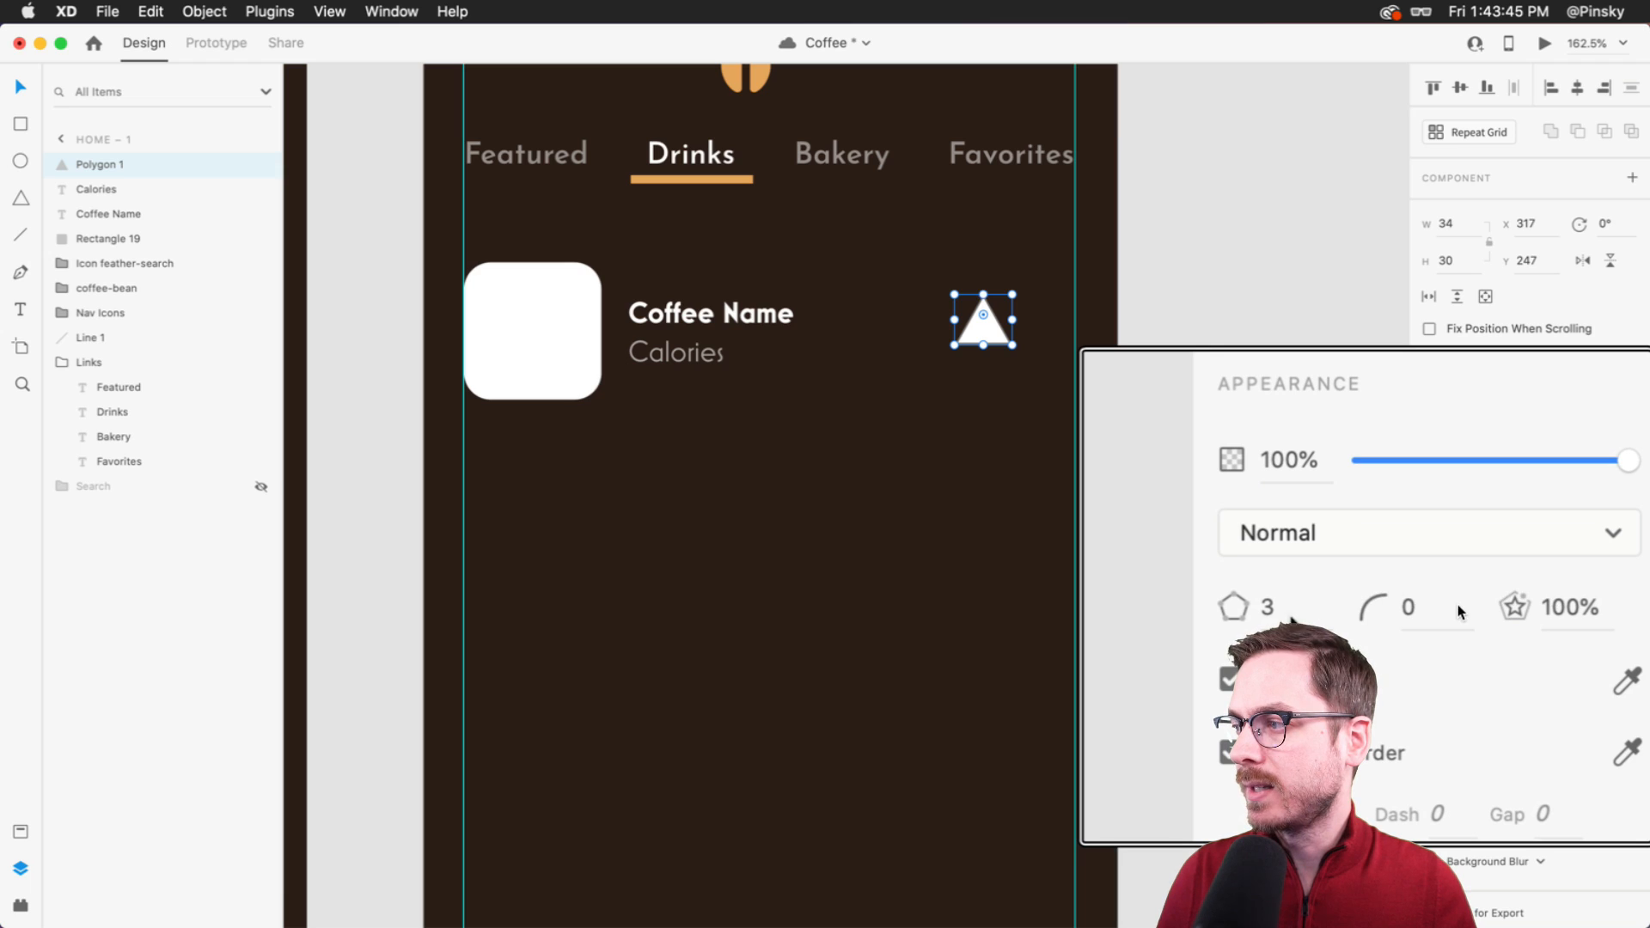
left_click_drag(1456, 614, 1429, 600)
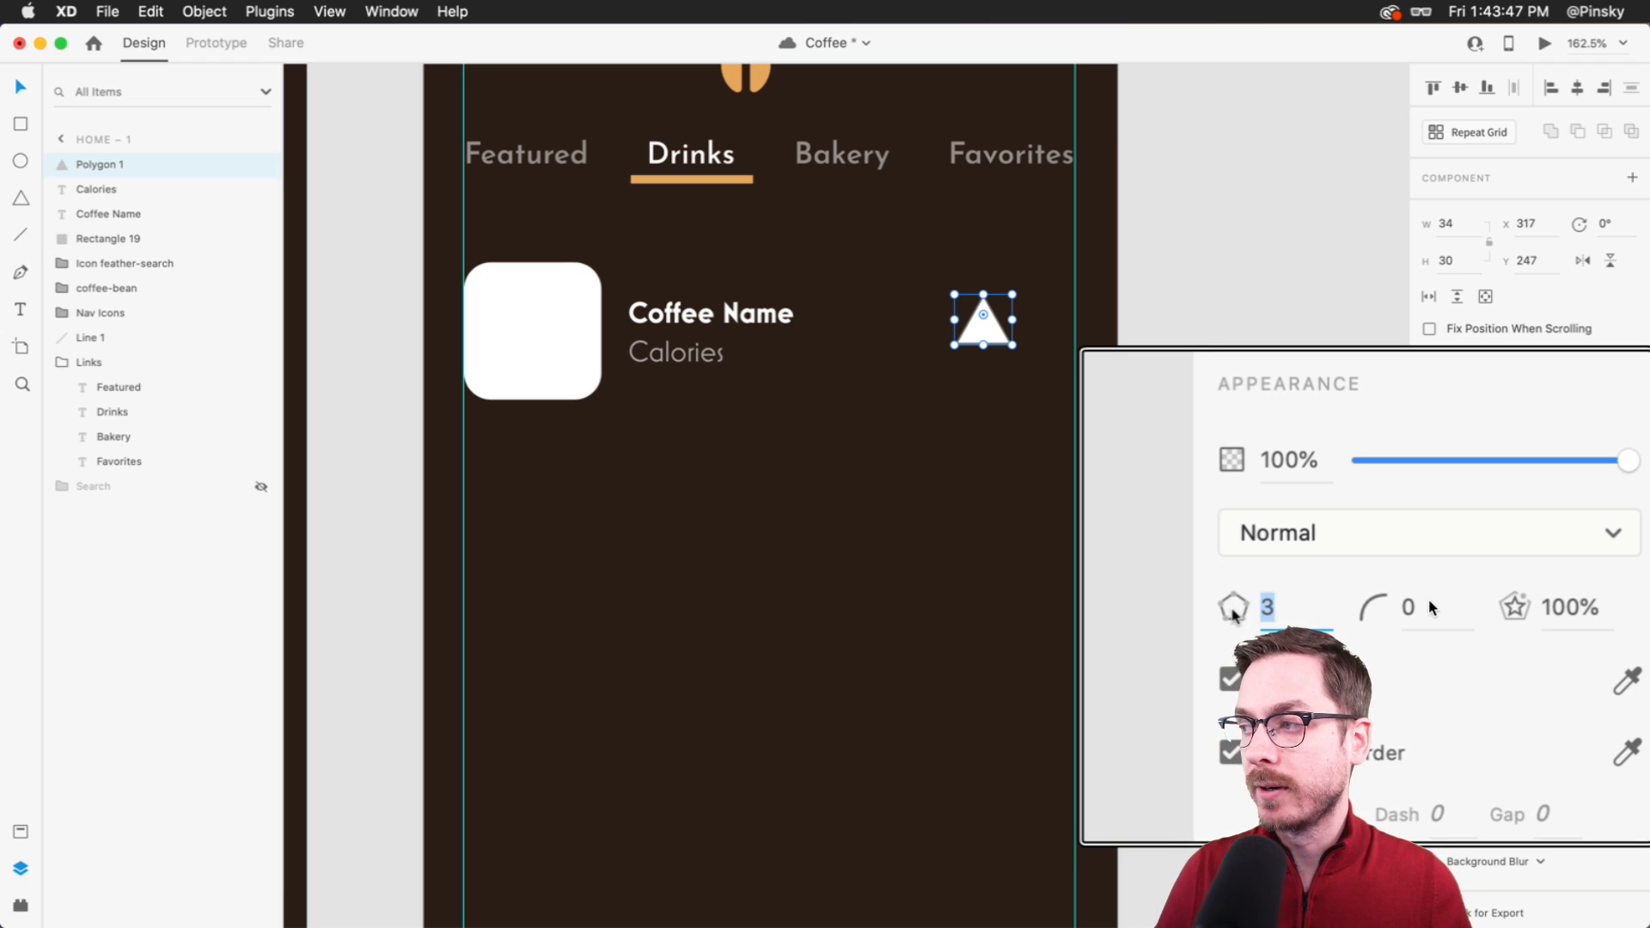
type("<3")
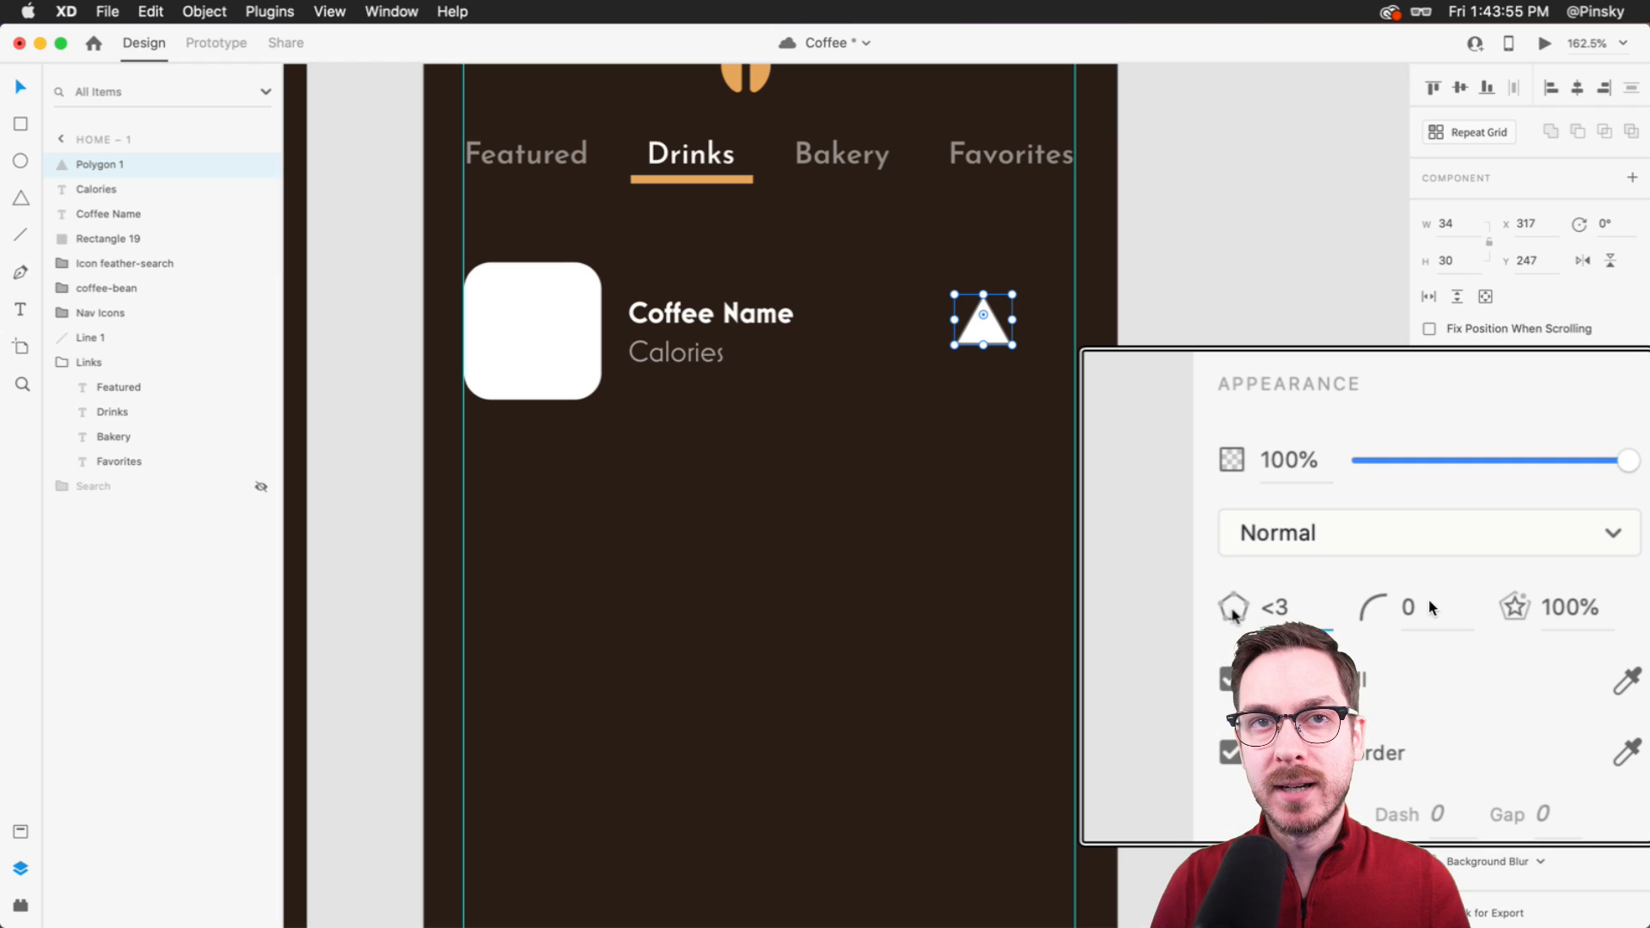
key("Return")
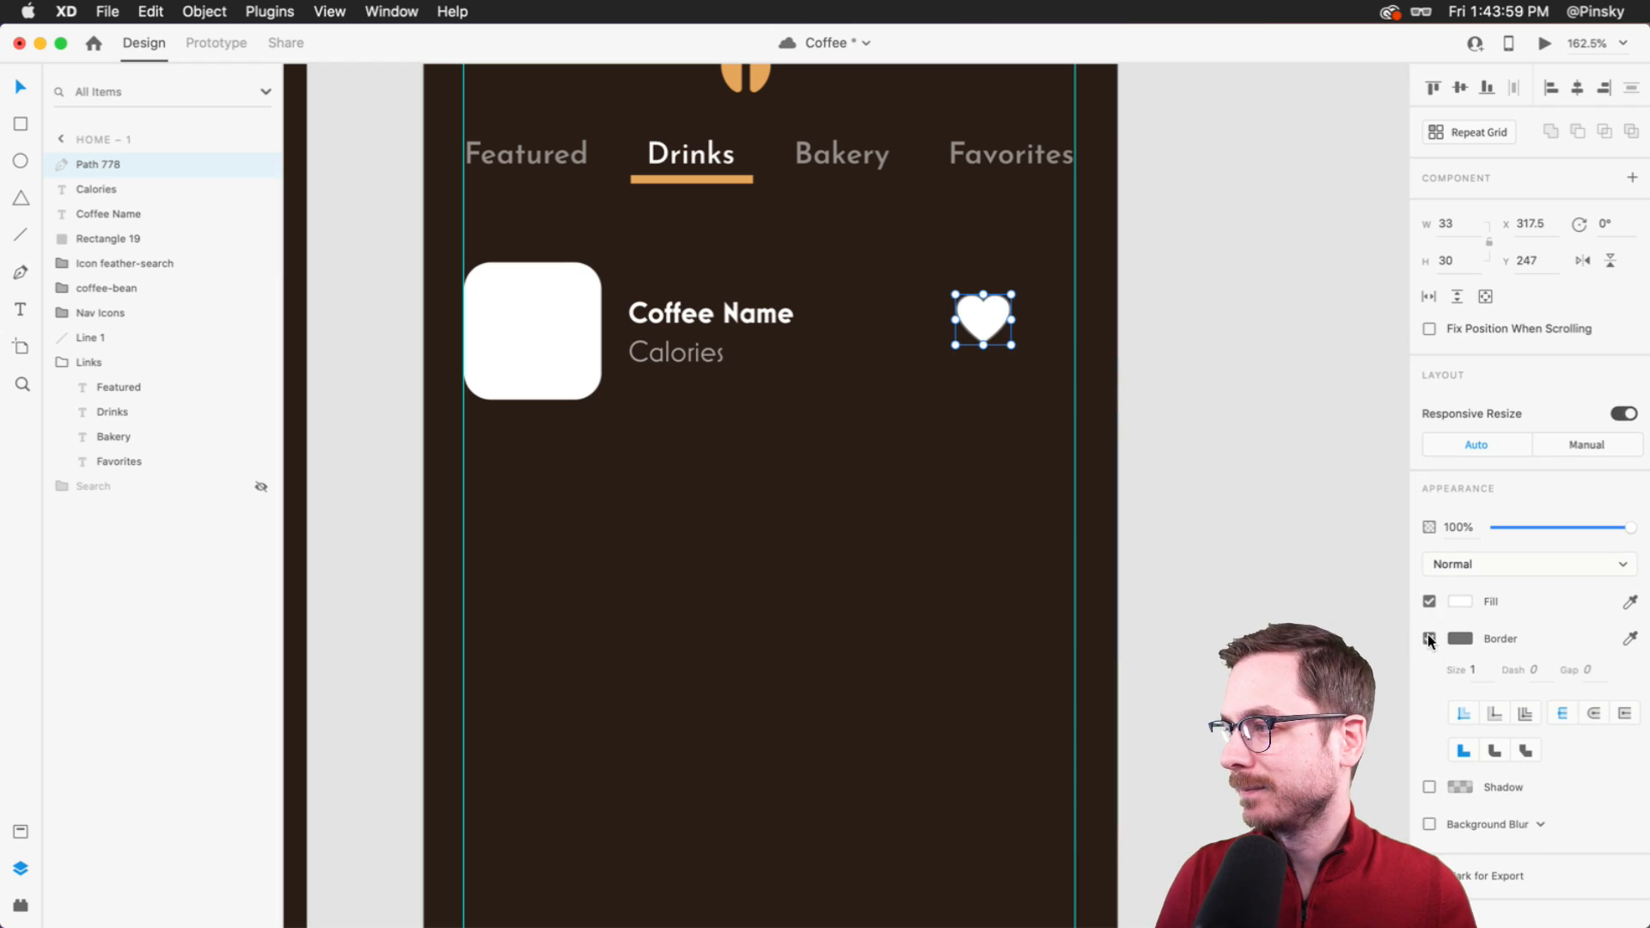
- Give the heart a white border of size 2 and remove its fill
left_click(1464, 637)
left_click_drag(1304, 592, 1101, 439)
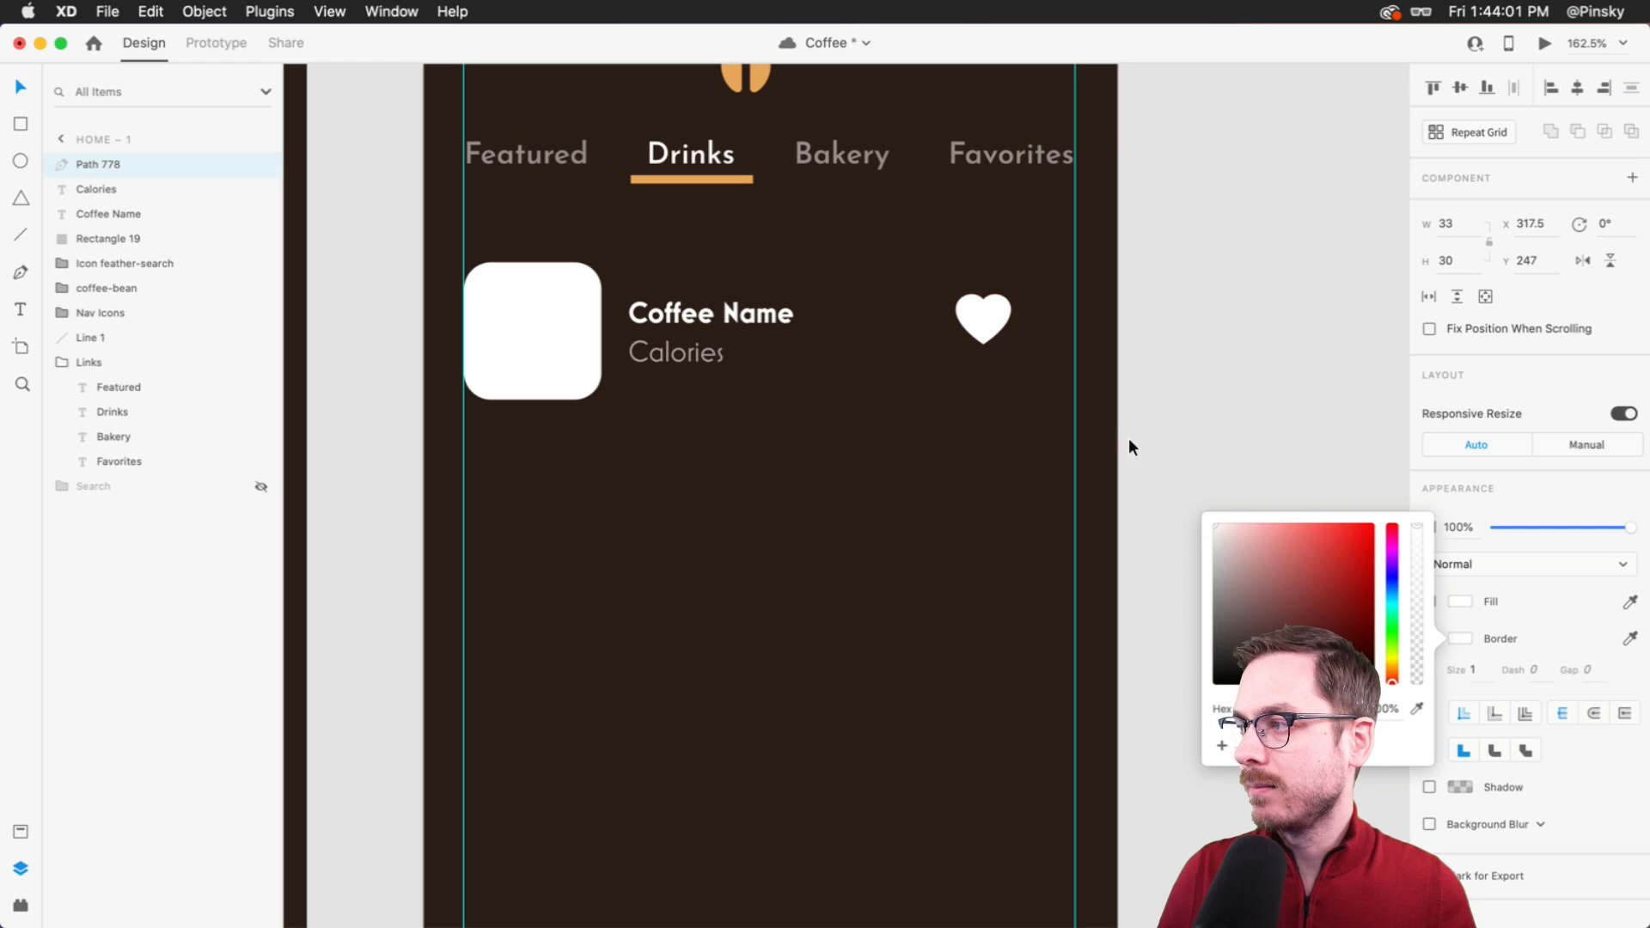
left_click(1508, 528)
left_click(1429, 601)
left_click_drag(1559, 528, 1633, 528)
left_click(1472, 669)
type("2")
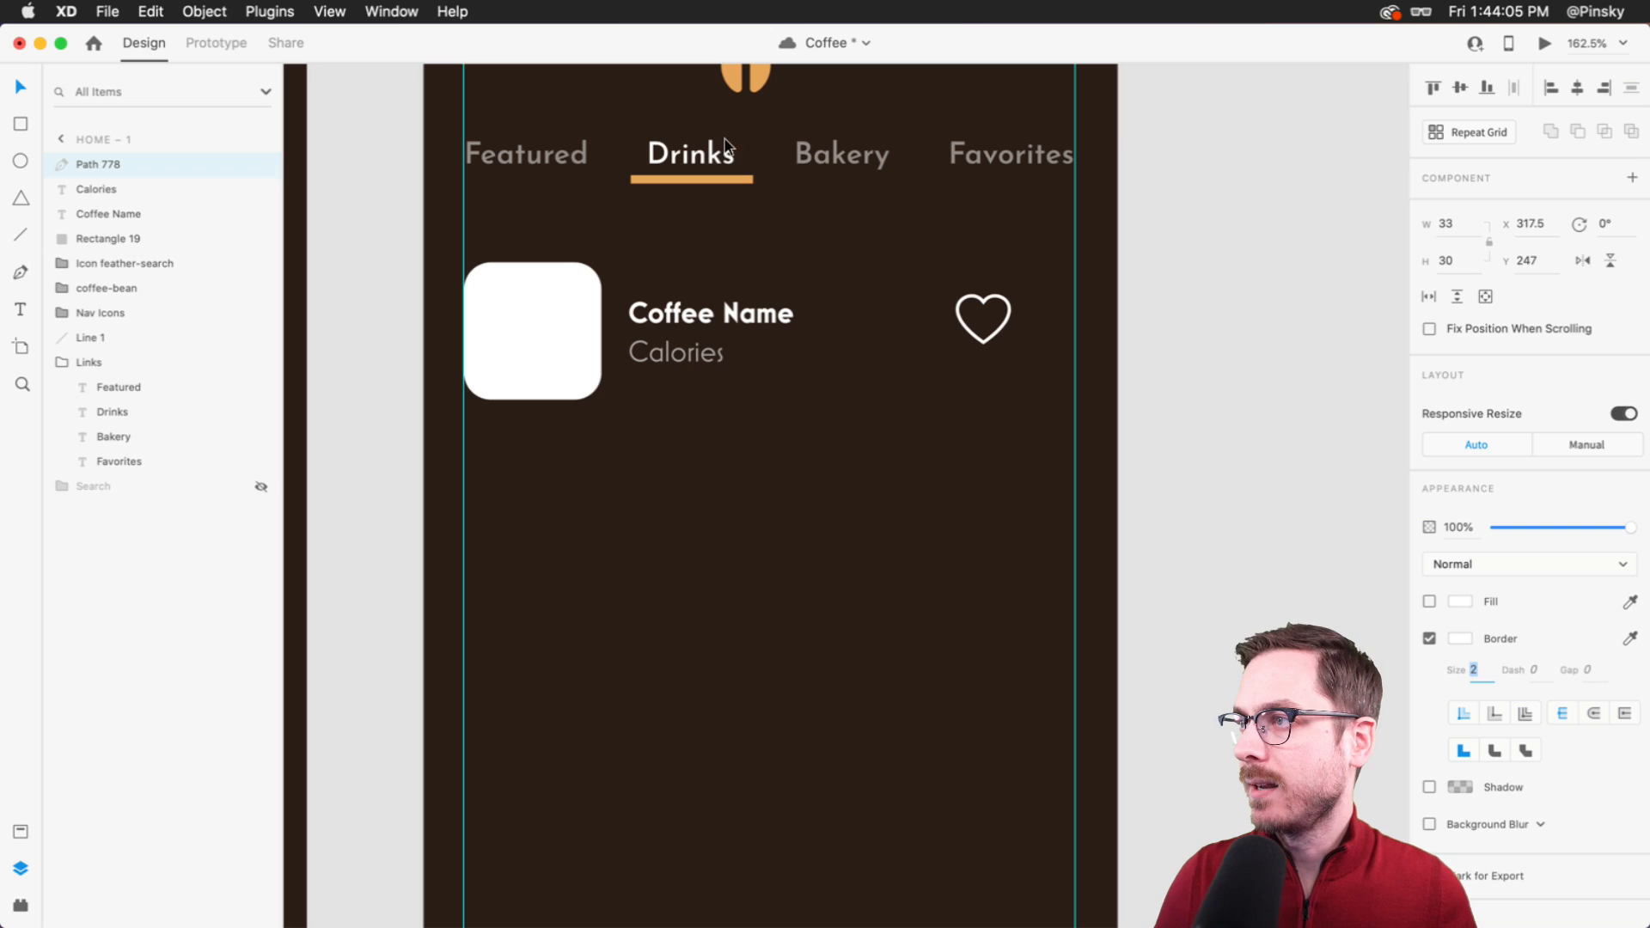
- Shrink the heart to about 26.5 by 24, align it to the artboard's right margin level with the text, and preview it
left_click_drag(1012, 320, 1064, 304)
key("Down")
key("super+Return")
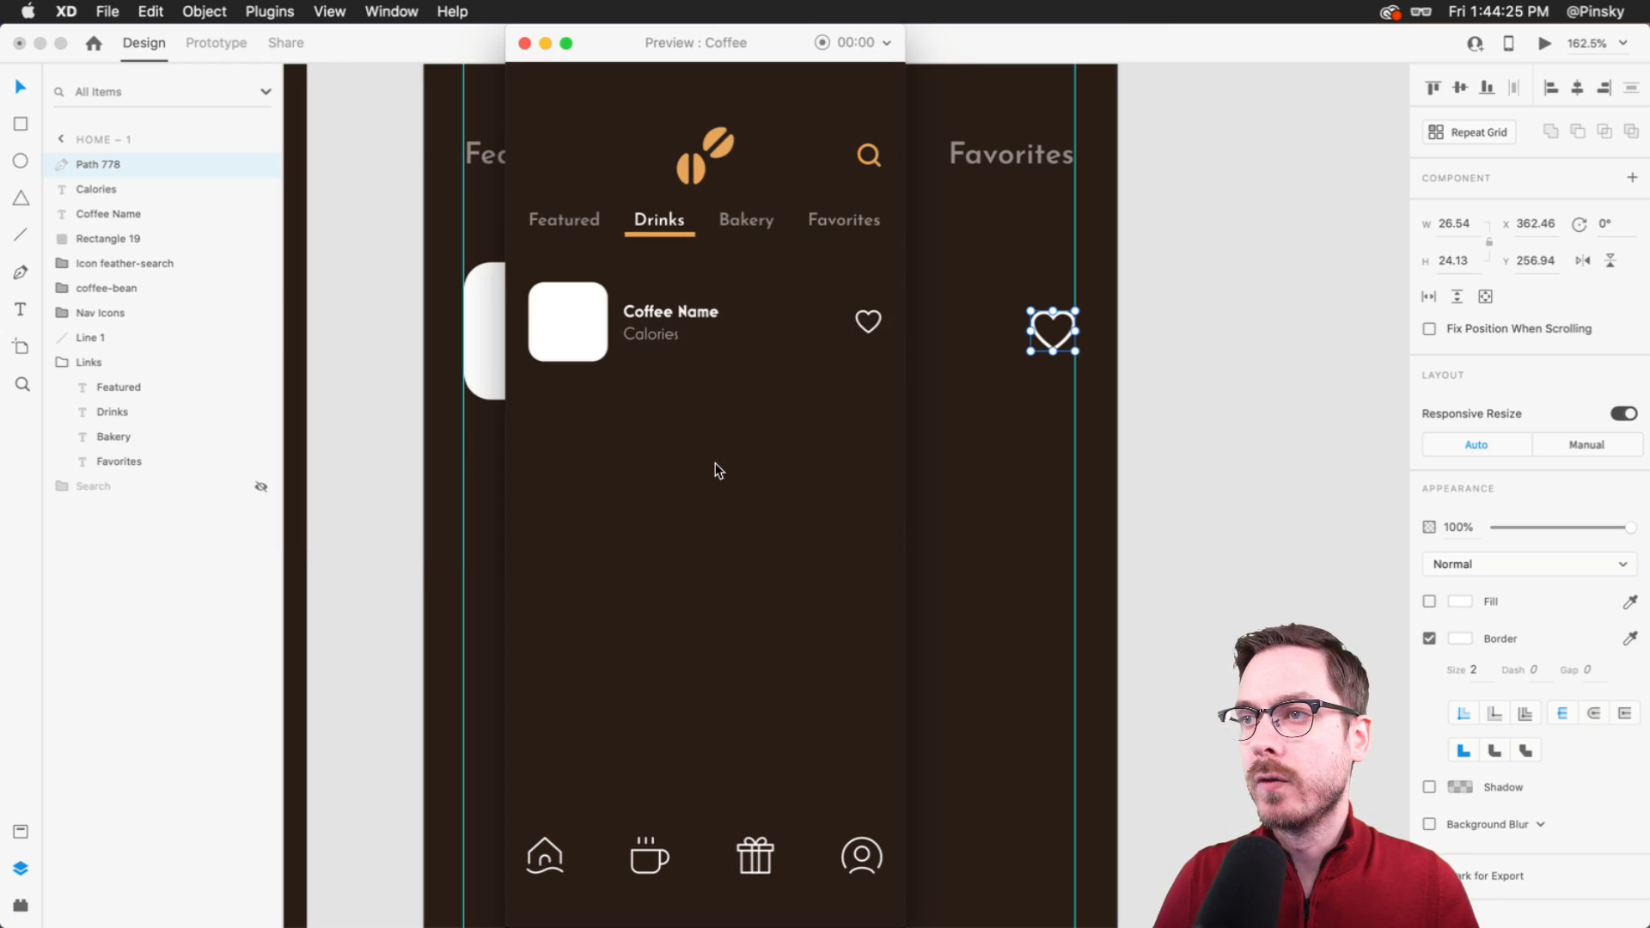
key("super+w")
- Turn the square, both texts and the heart into a repeat grid and extend it downward to five rows
left_click_drag(1061, 456, 507, 262)
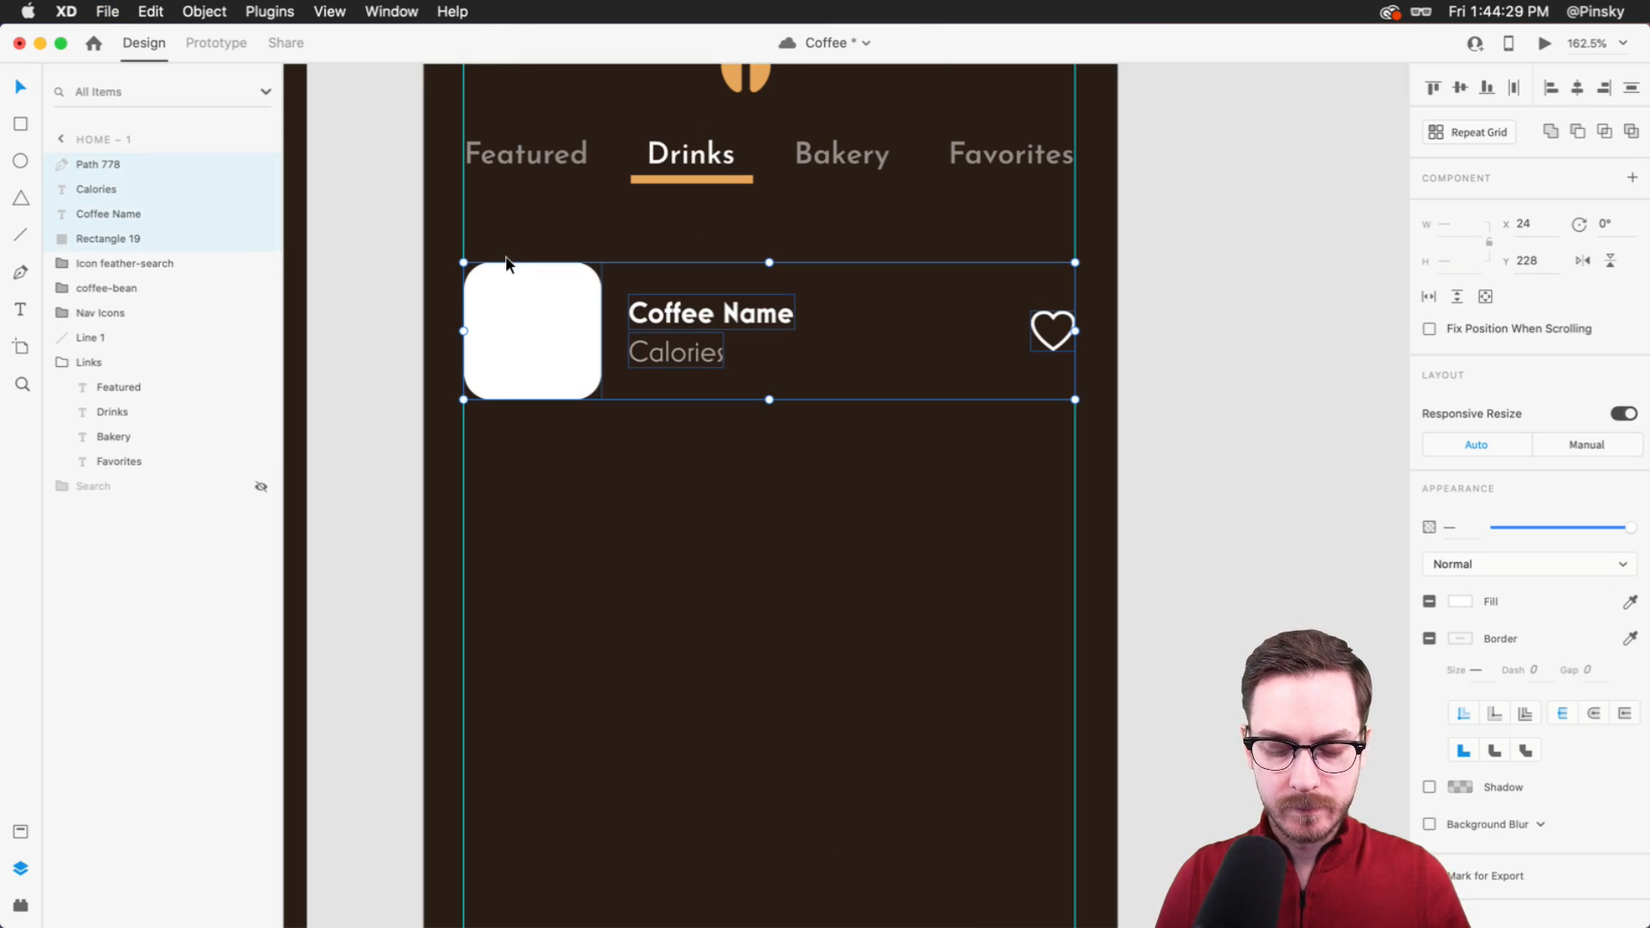
left_click(1497, 136)
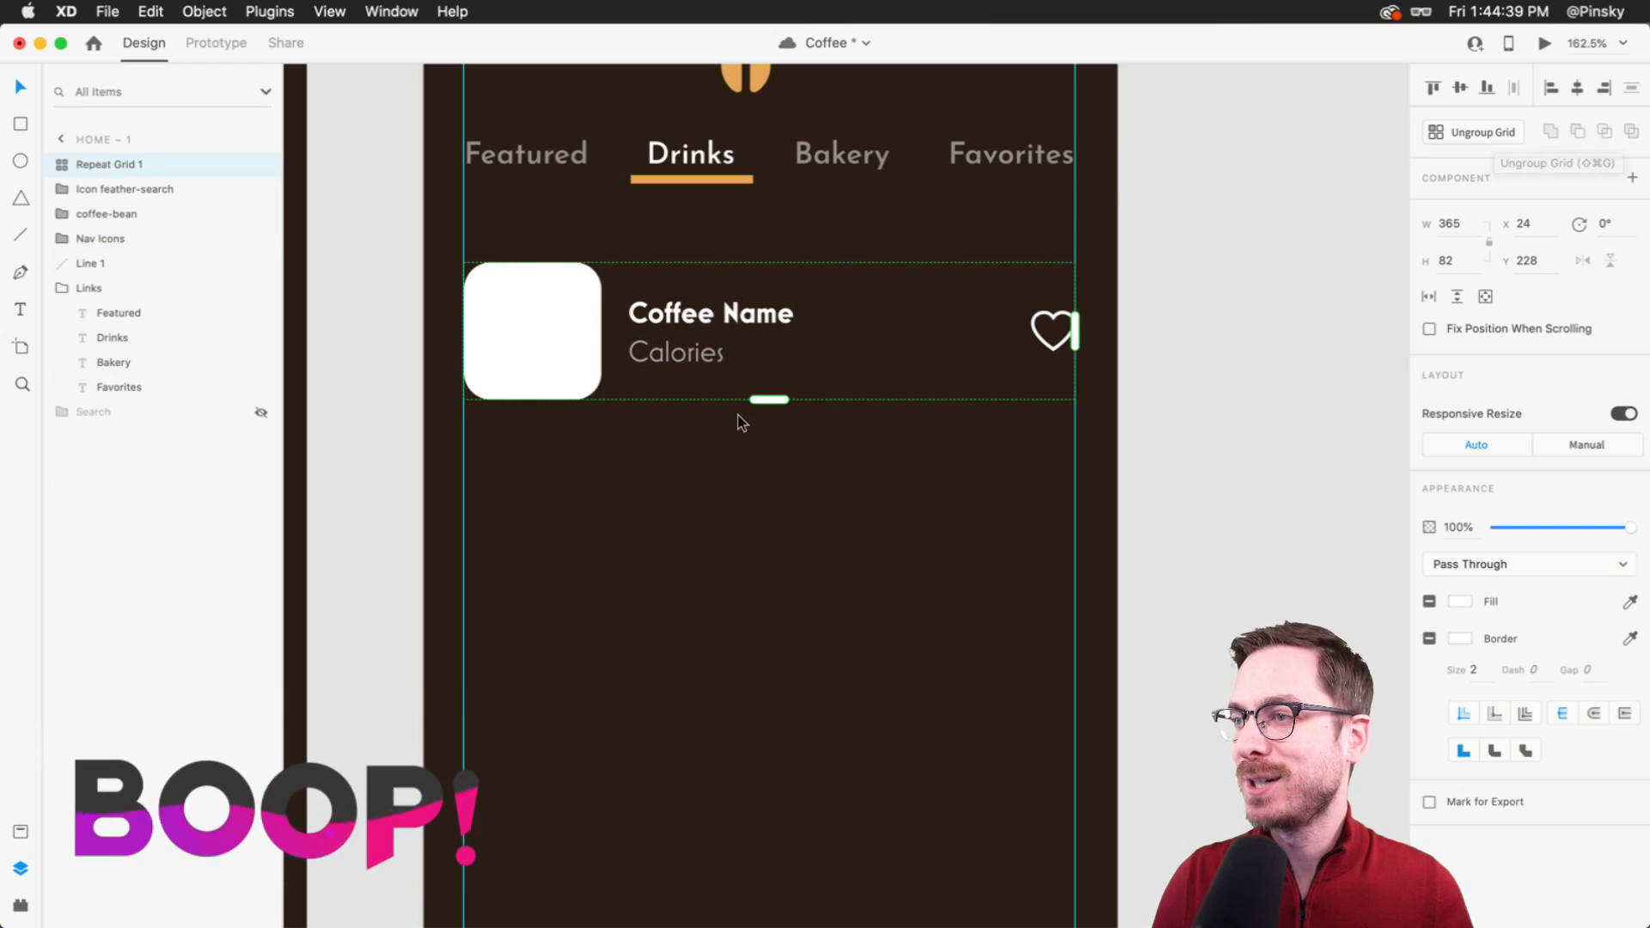
scroll(736, 415, "down", 3)
scroll(735, 415, "down", 3)
scroll(736, 415, "right", 1)
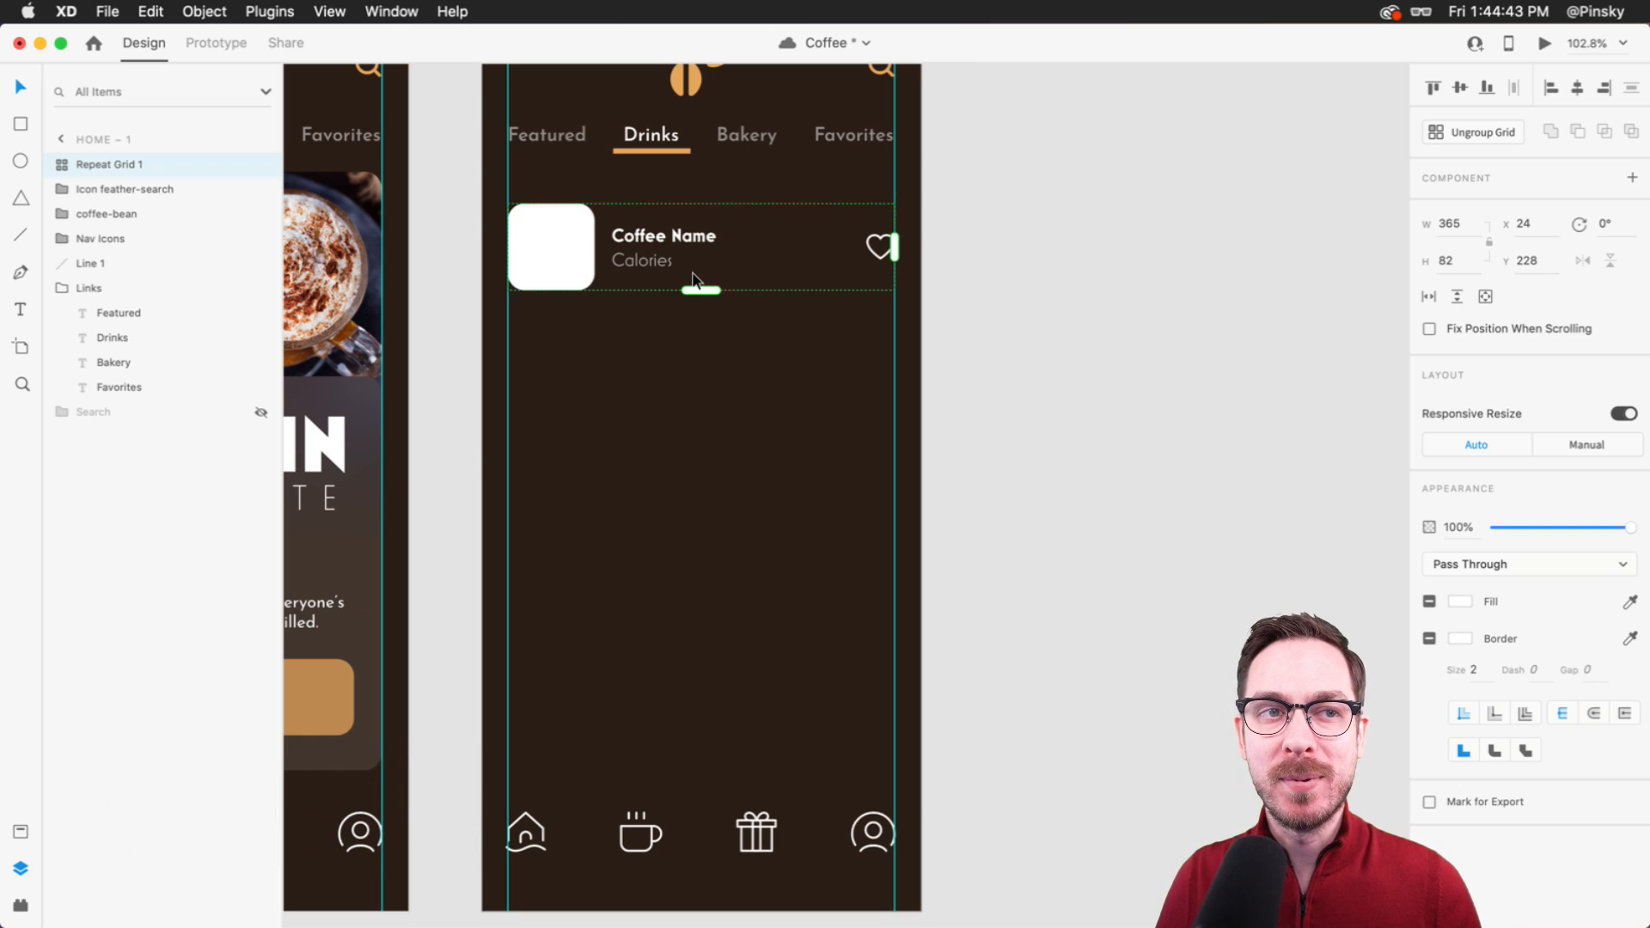
left_click_drag(699, 294, 710, 724)
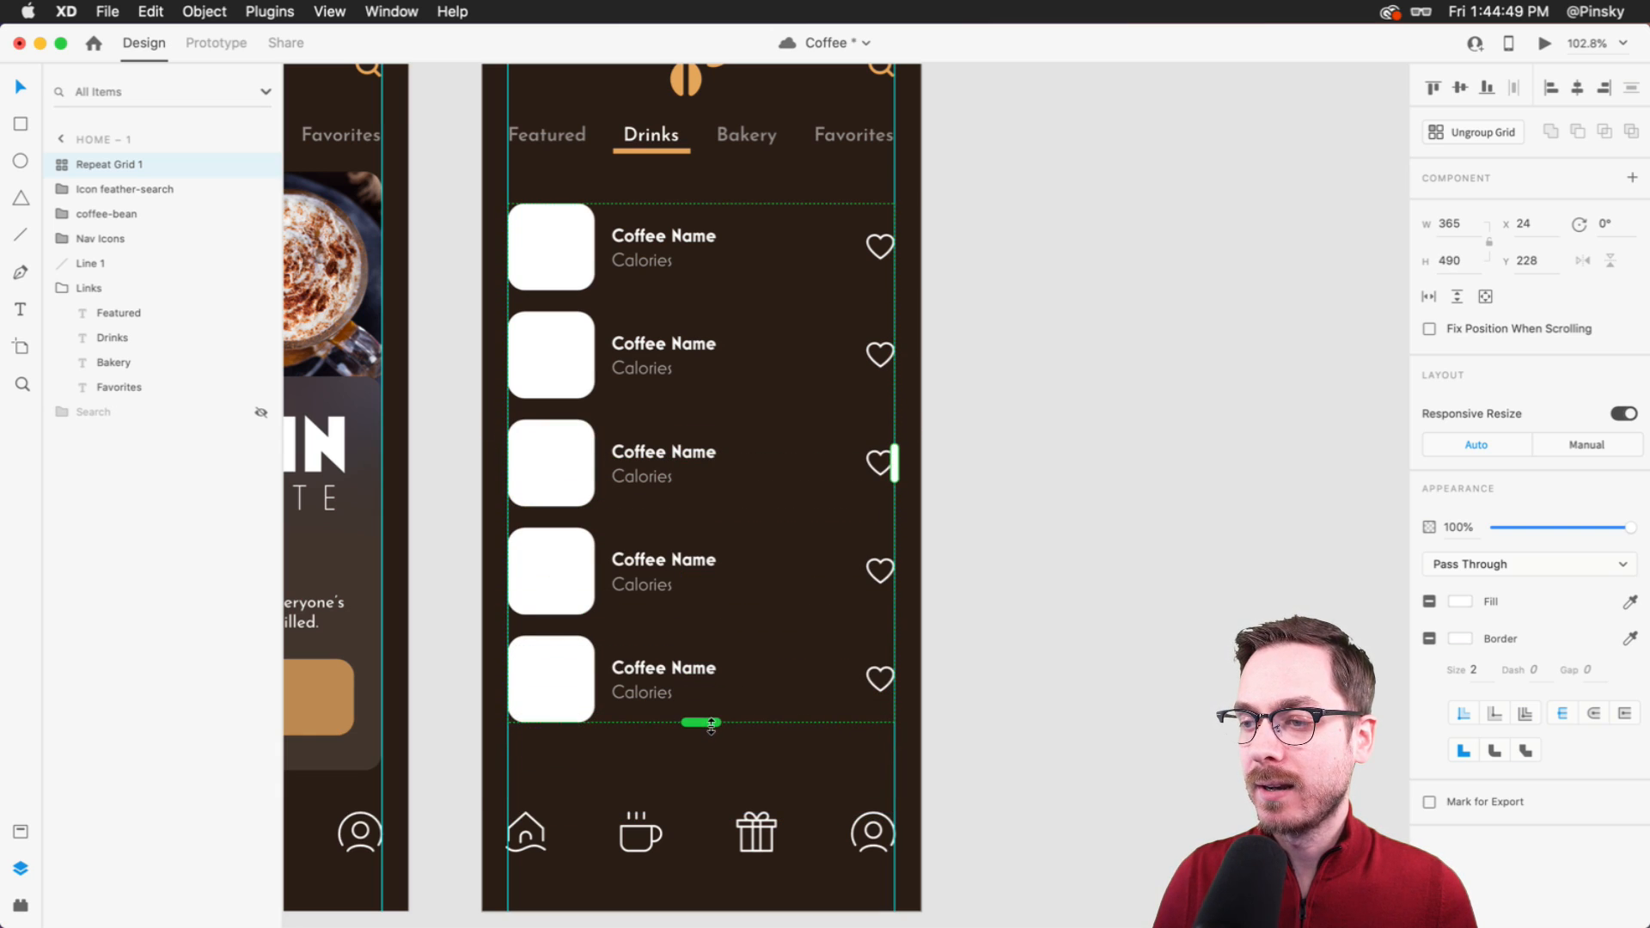
- Widen the spacing between the repeat grid's rows until the grid is 534 high, and save the document
mouse_move(531, 611)
left_click_drag(533, 614, 529, 656)
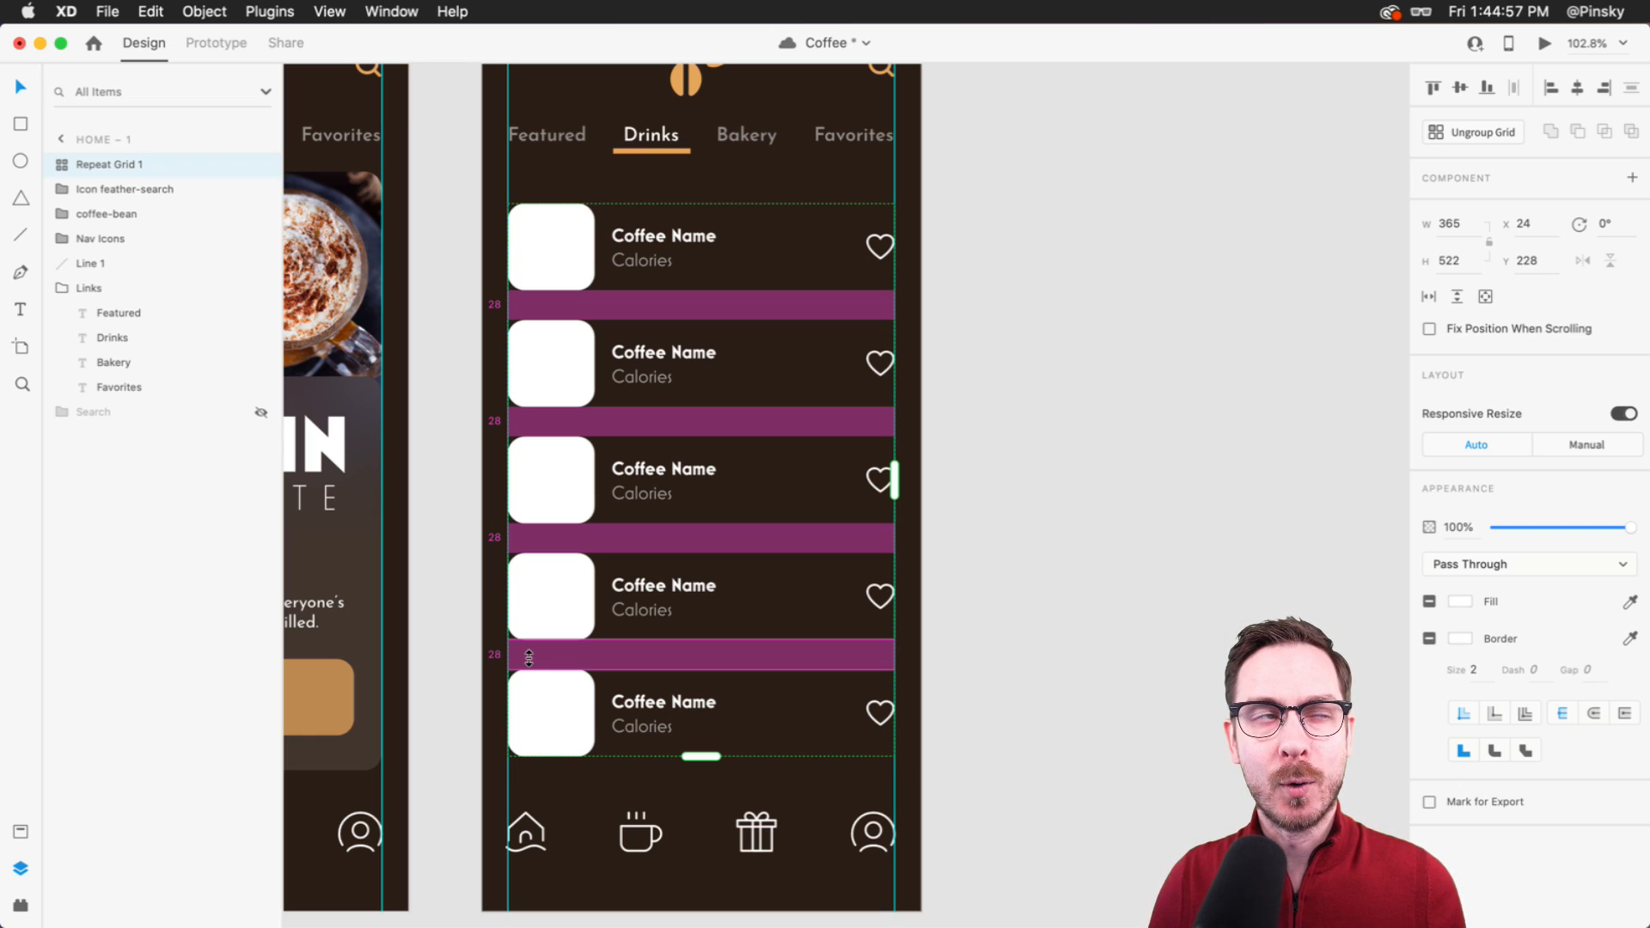
left_click_drag(530, 656, 526, 670)
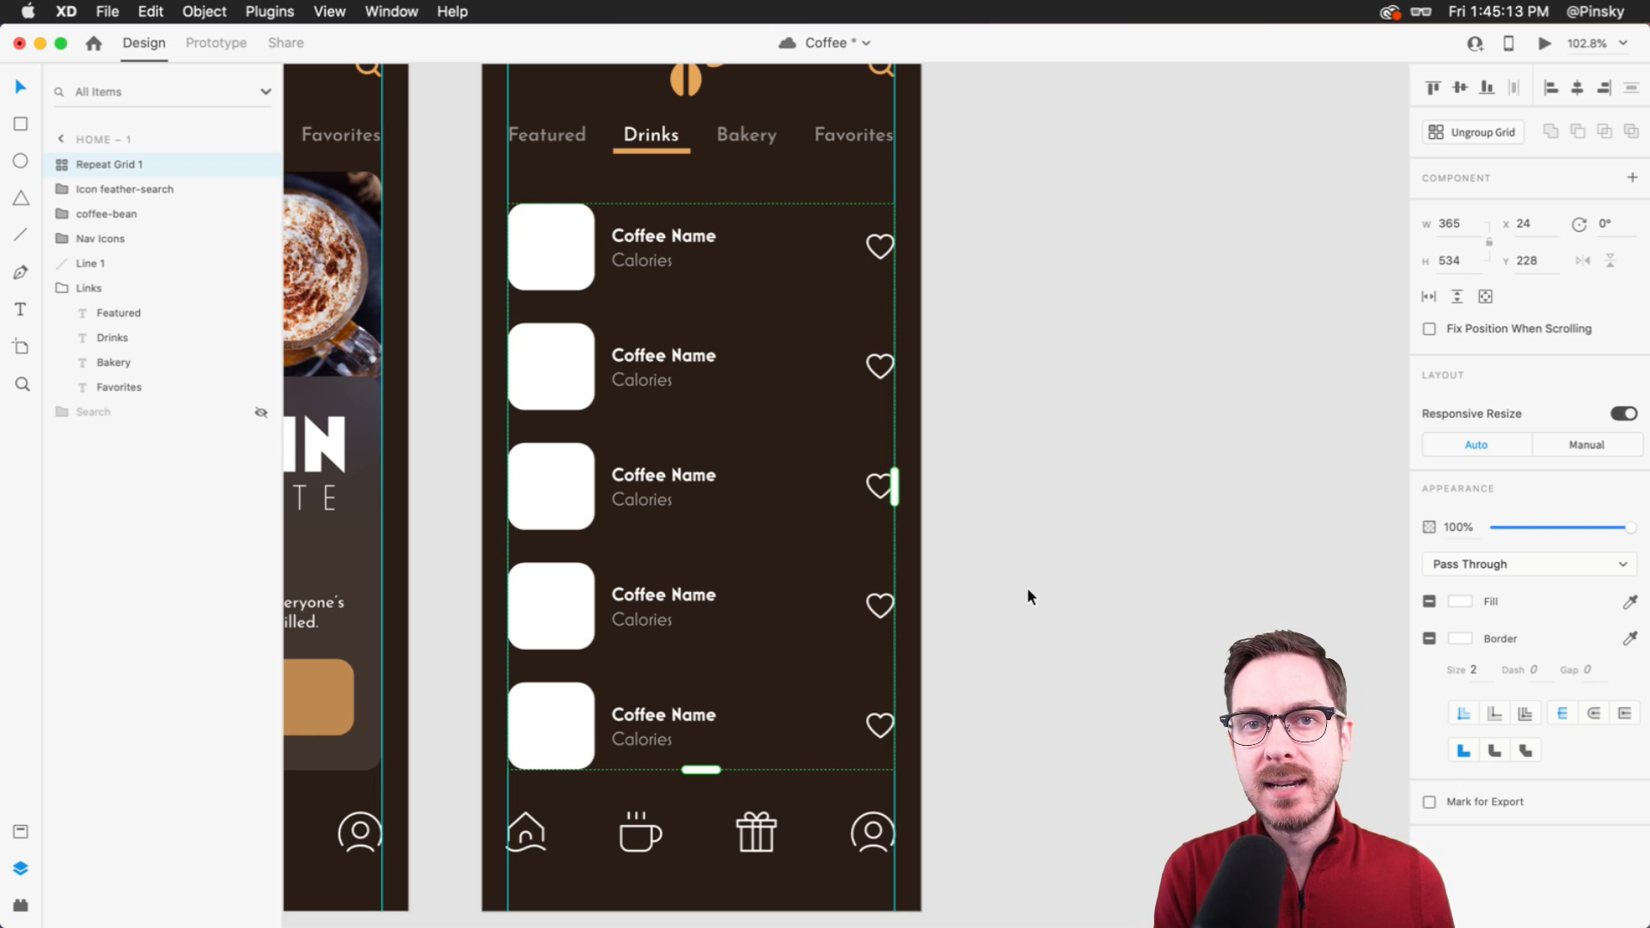
key("super+s")
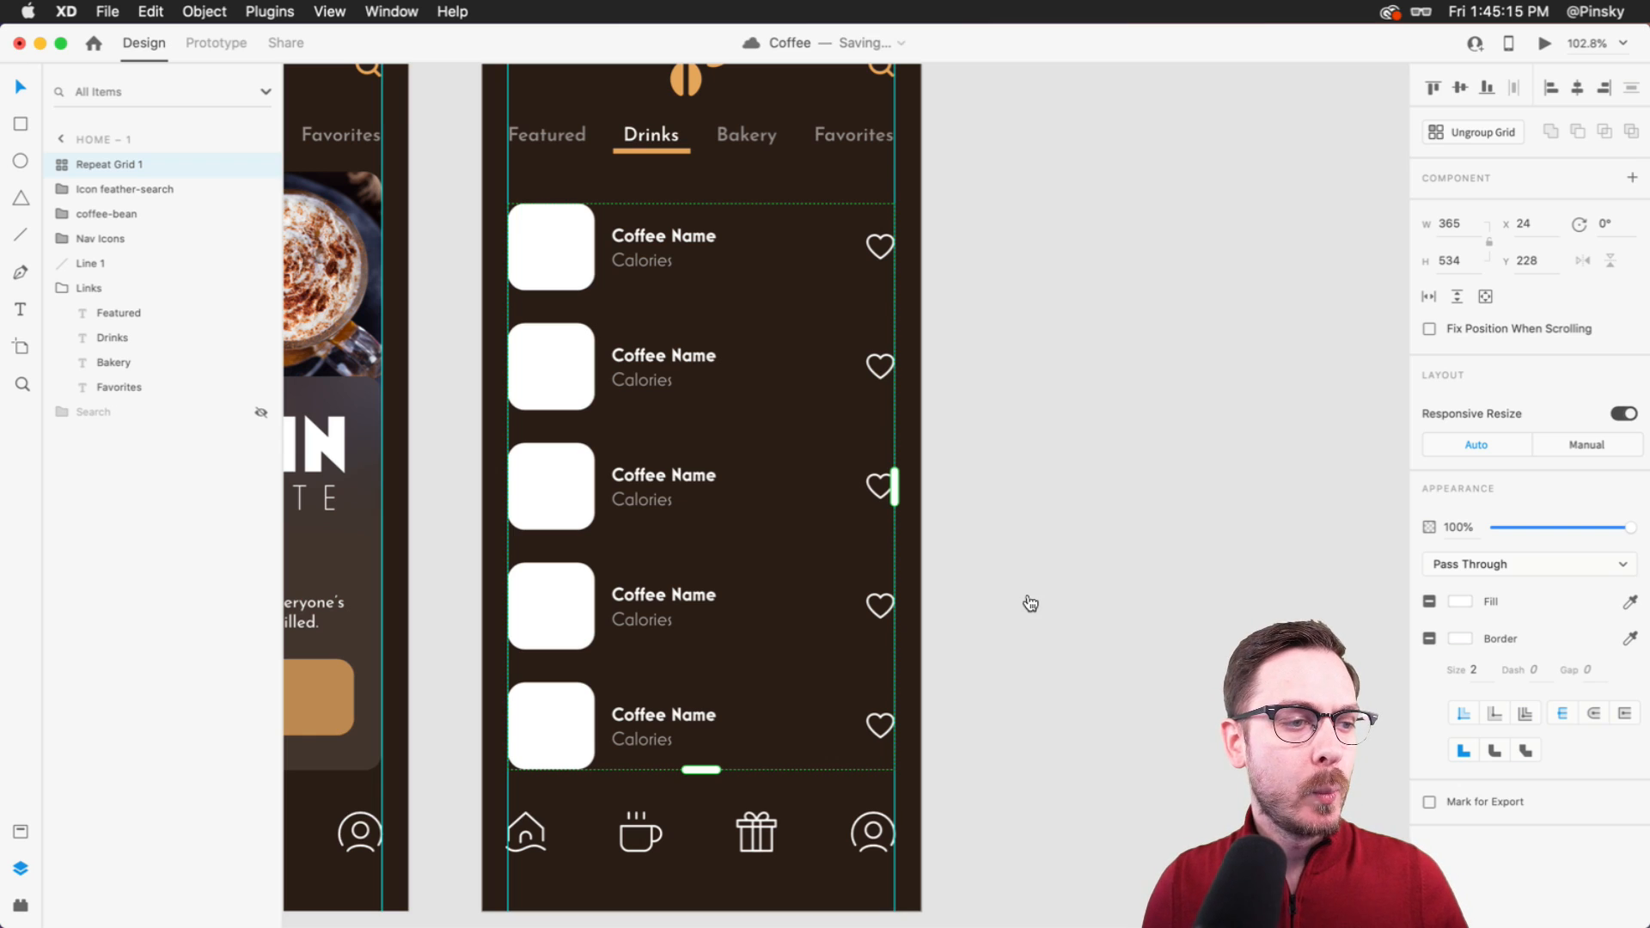
- Try filling the repeat grid's squares with the first five photos from the Photos folder, and undo the image fill
key("super+Tab")
left_click(840, 666)
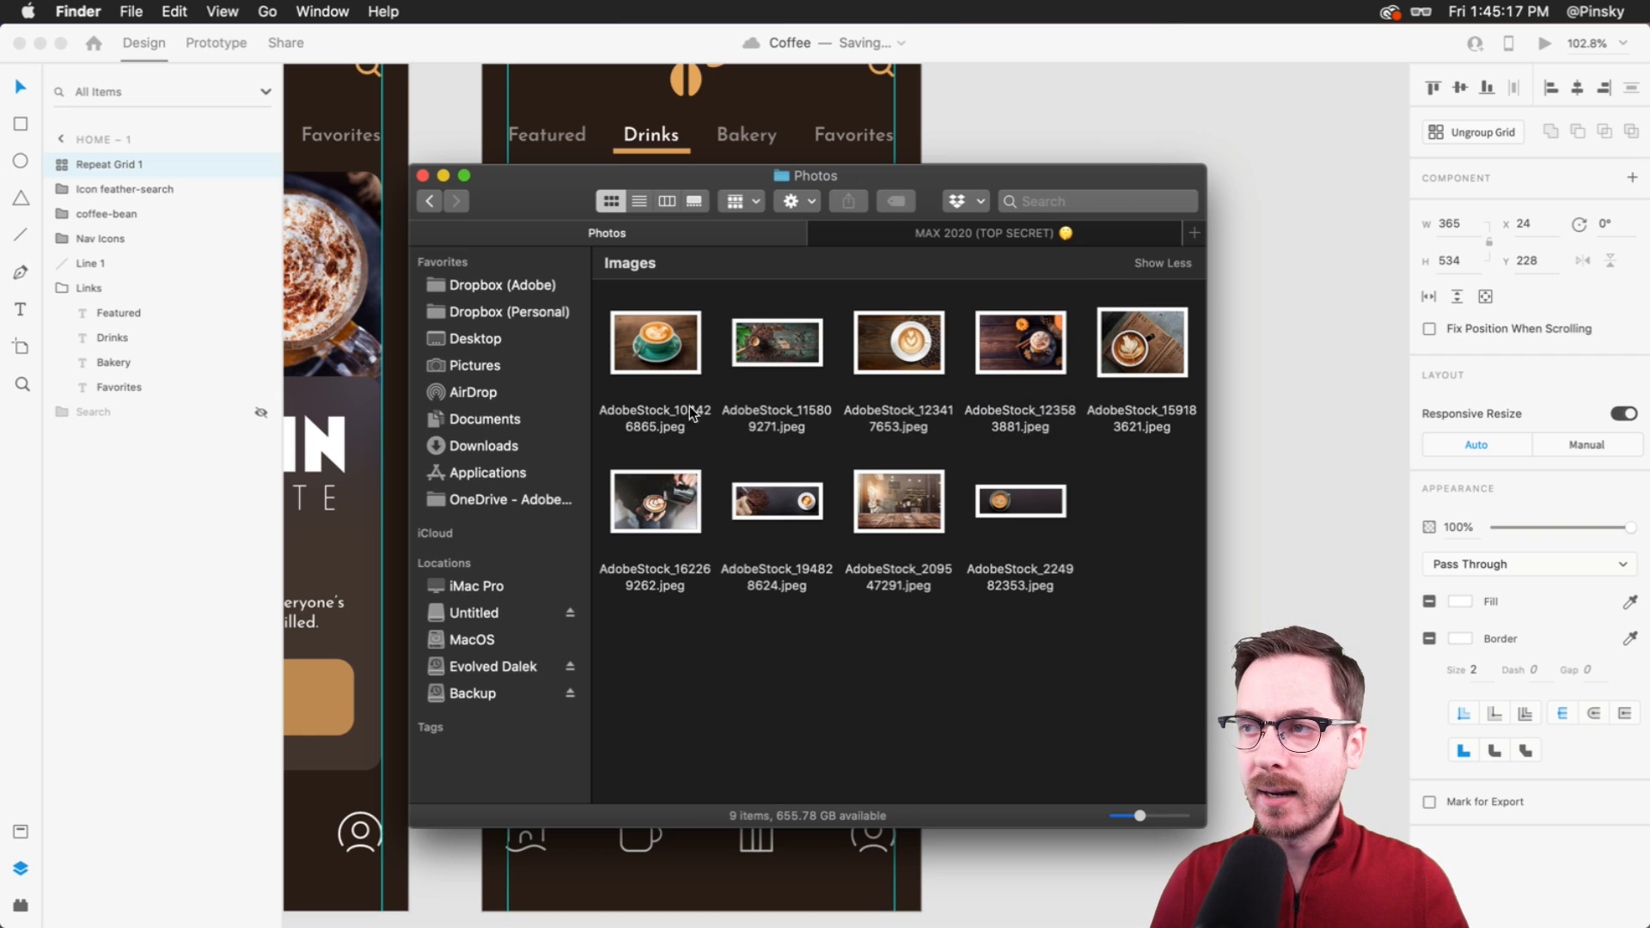
left_click_drag(648, 286, 1109, 340)
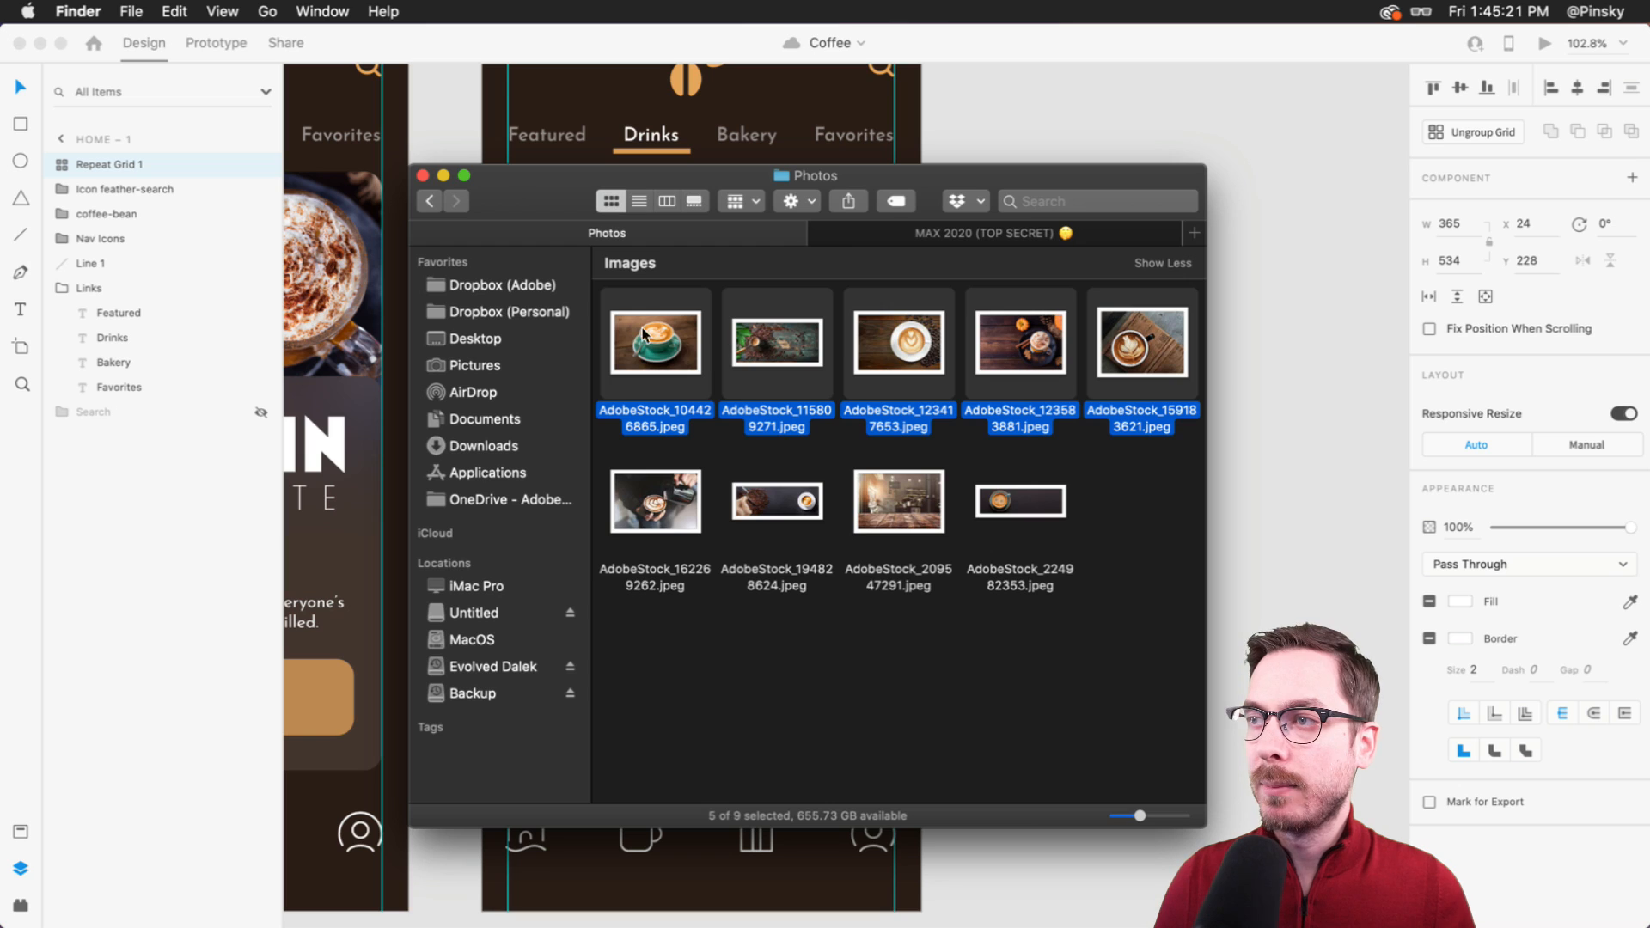
key("super+Tab")
left_click_drag(641, 327, 551, 234)
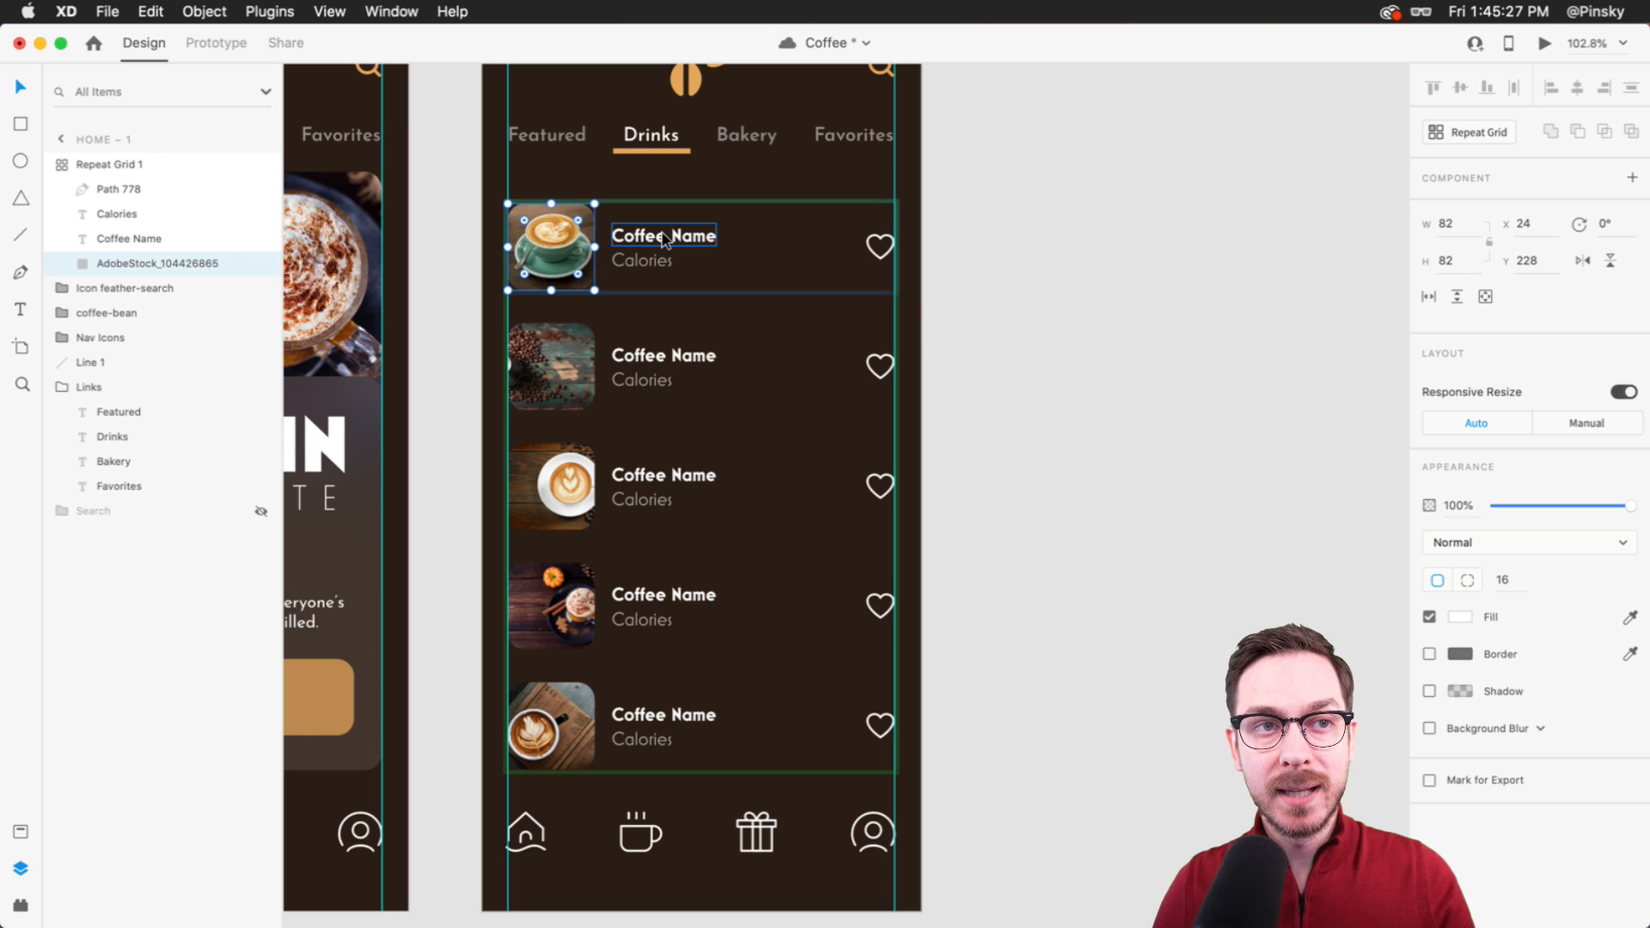
scroll(652, 234, "up", 5)
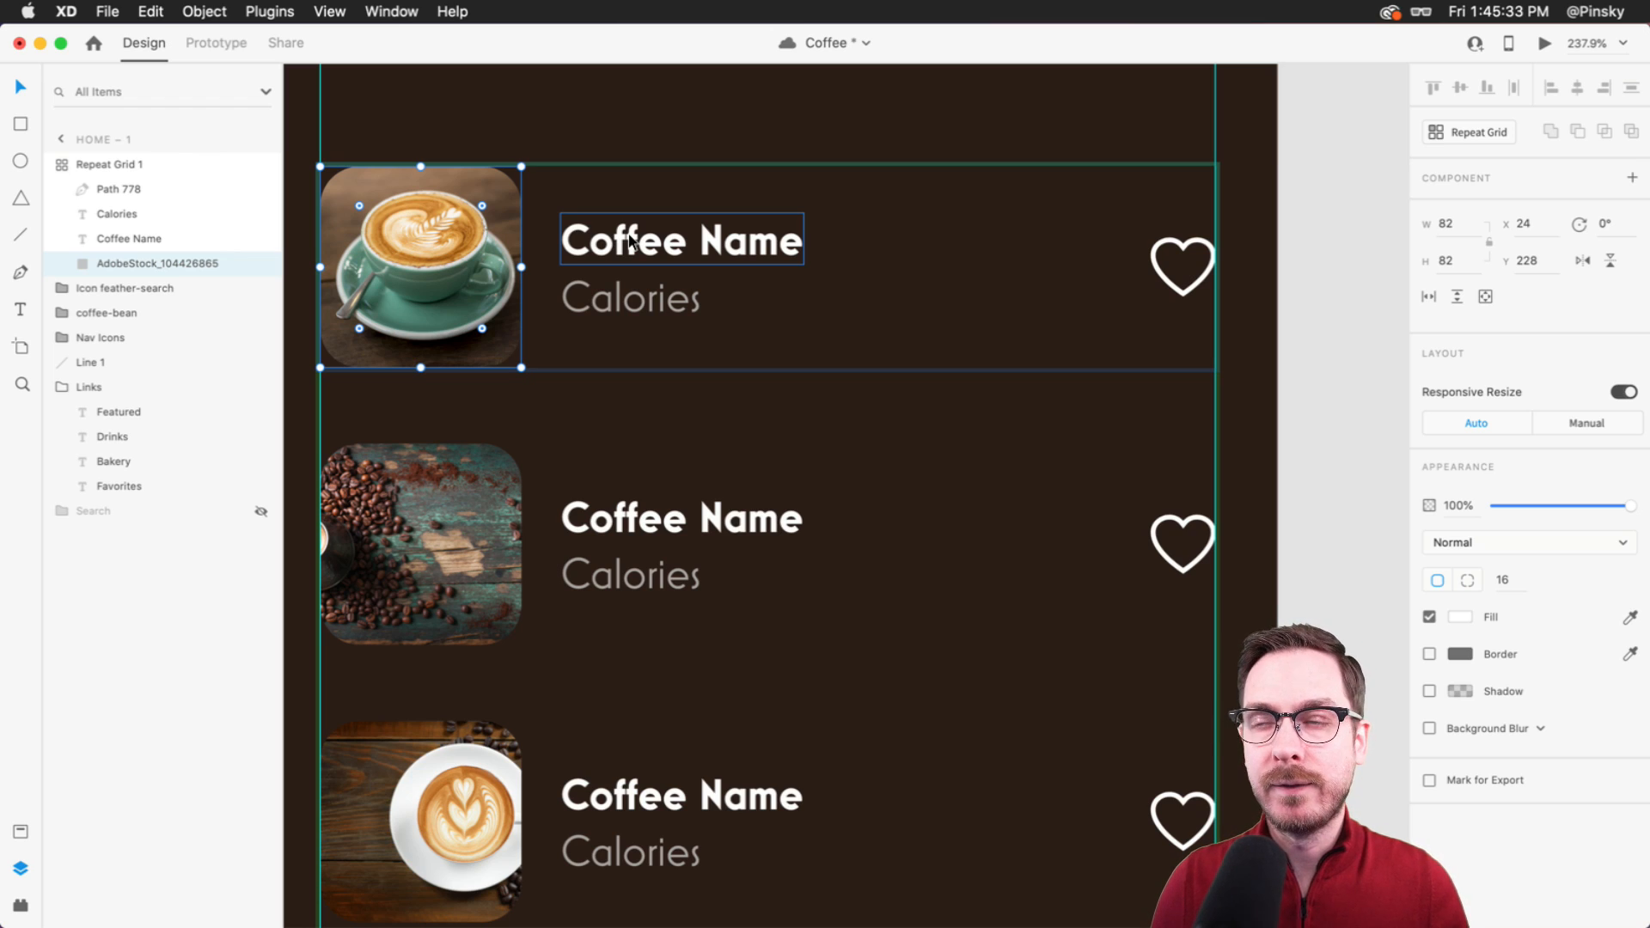
key("super+z")
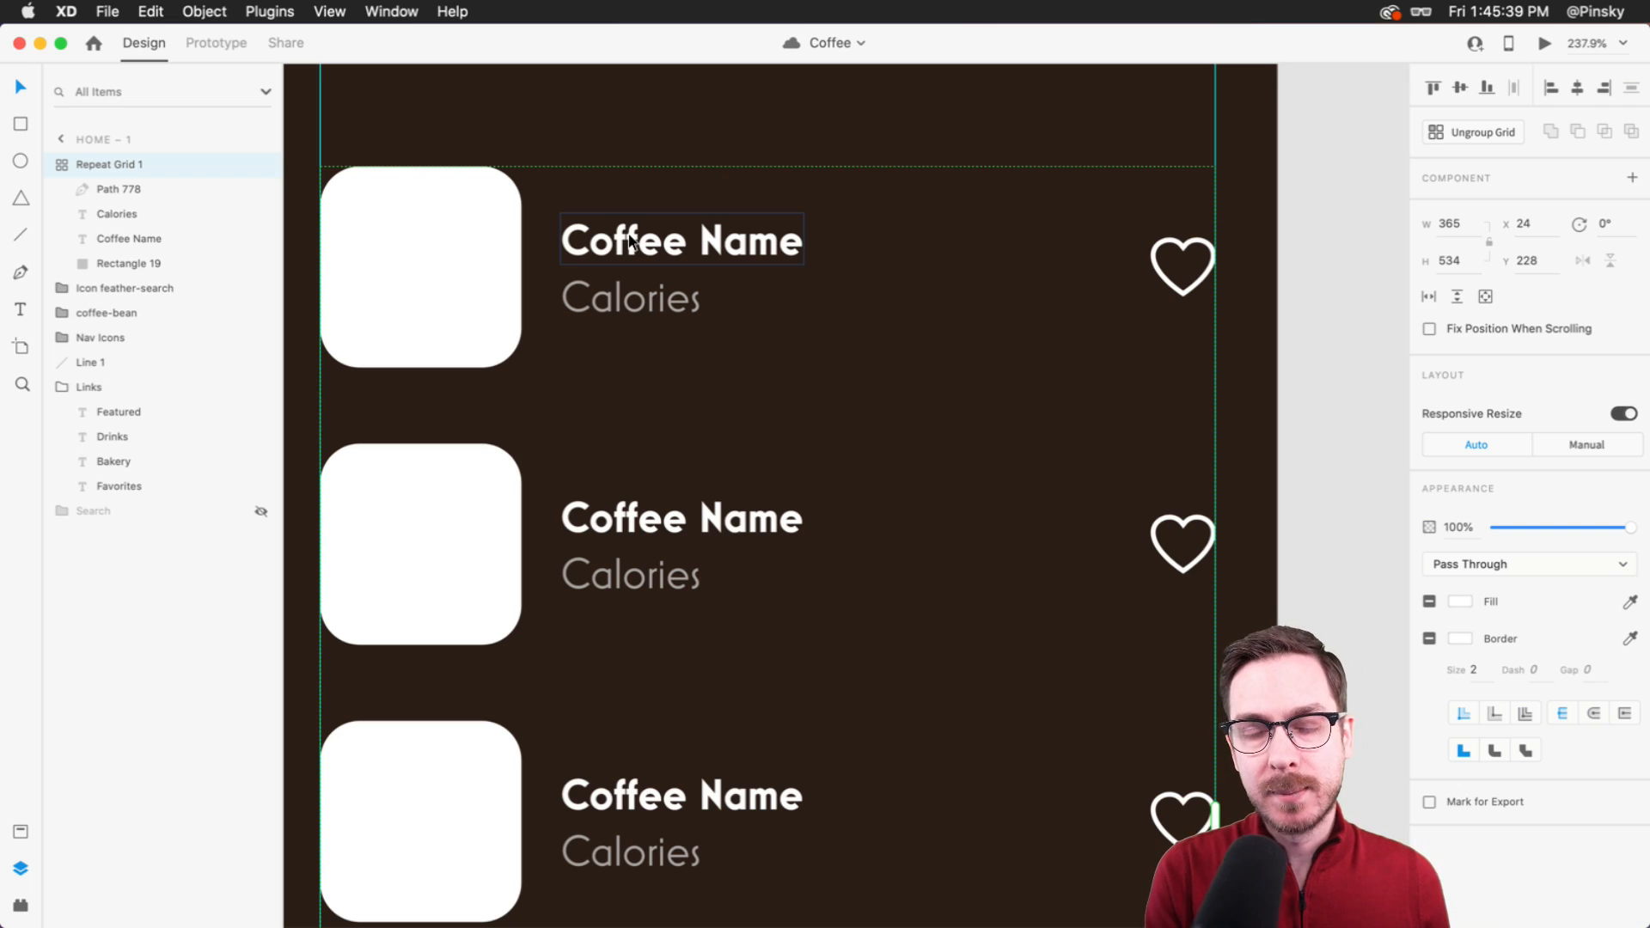
- Switch to the Coffee!! Google Sheet in Safari and examine its Product, Calories and Image columns
double_click(630, 240)
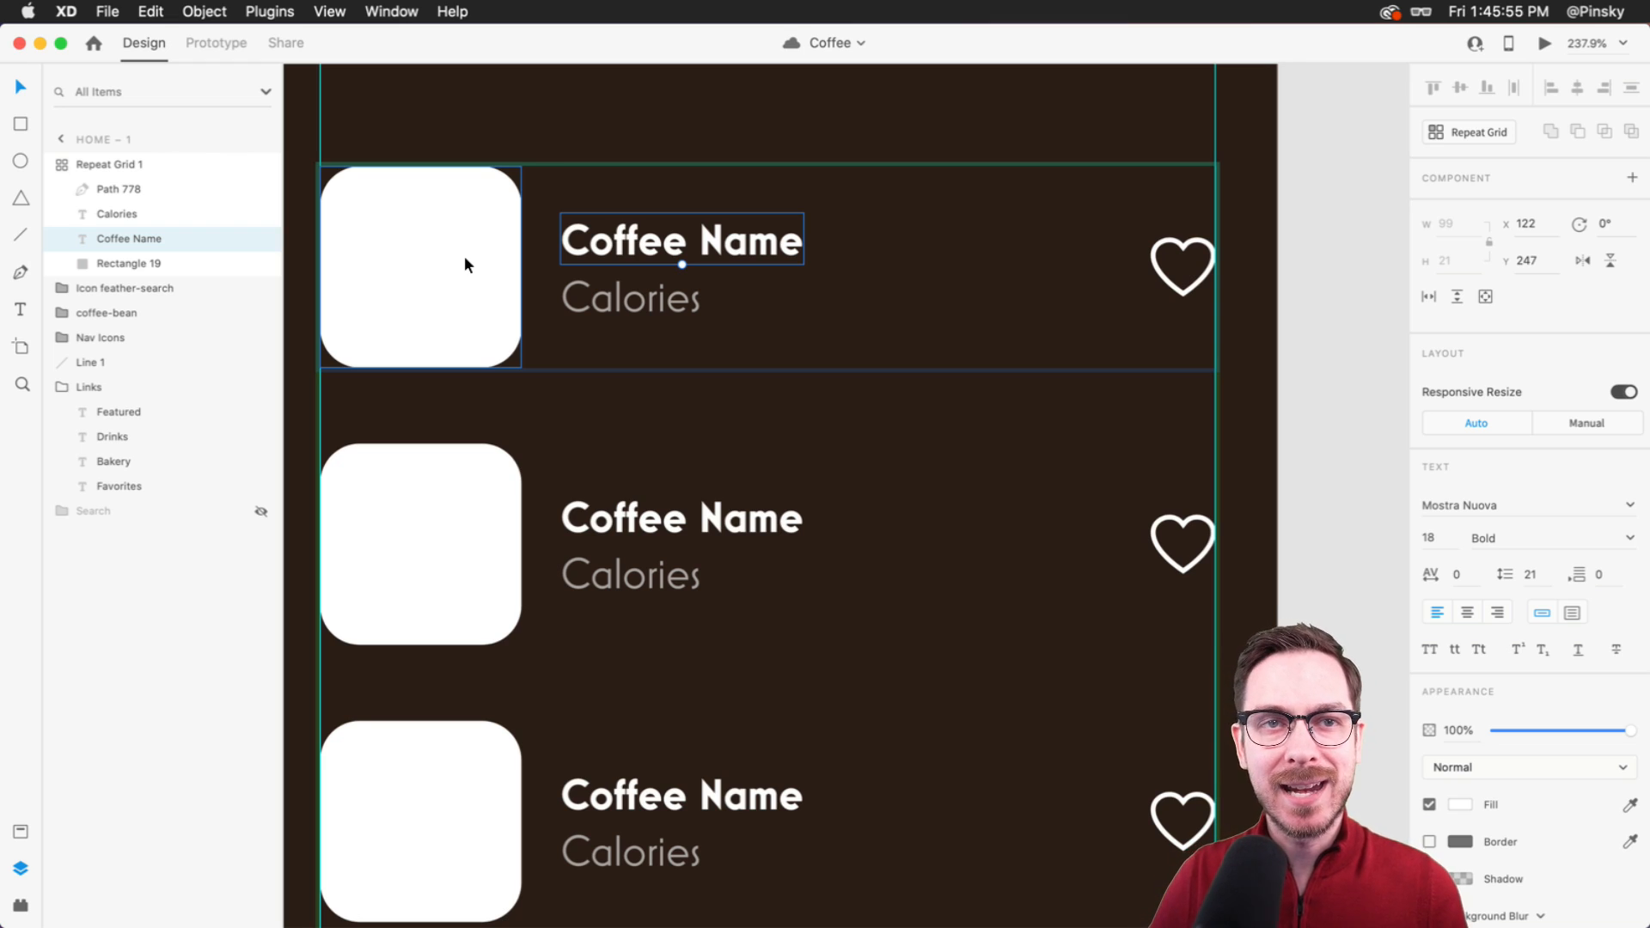
scroll(584, 247, "down", 3)
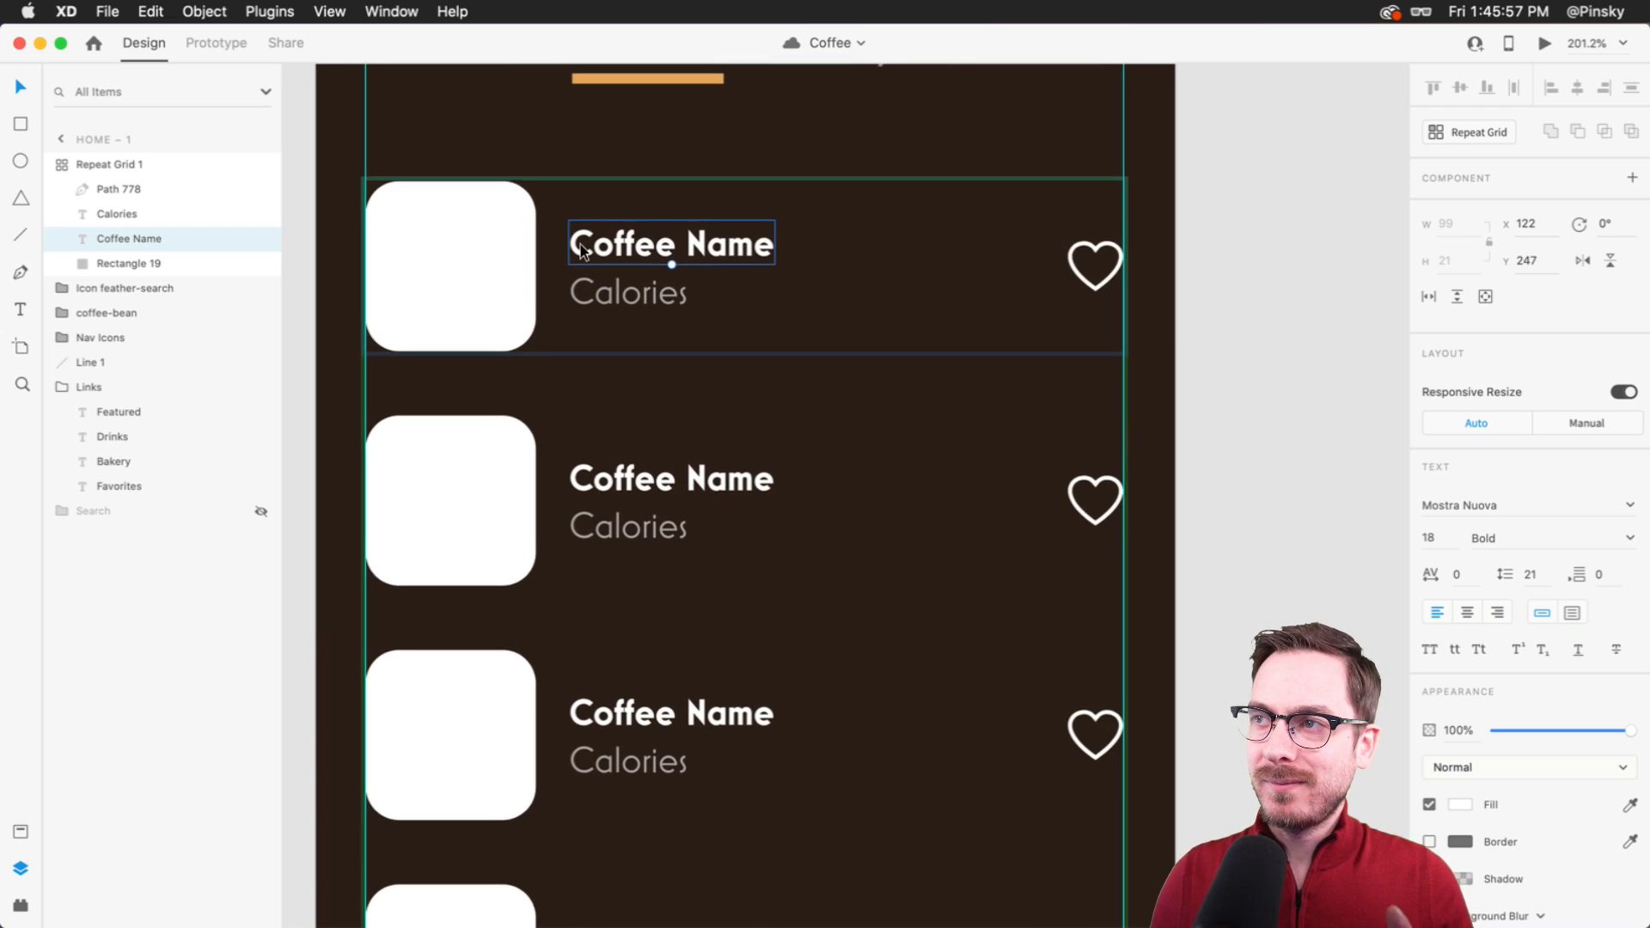
scroll(580, 251, "left", 1)
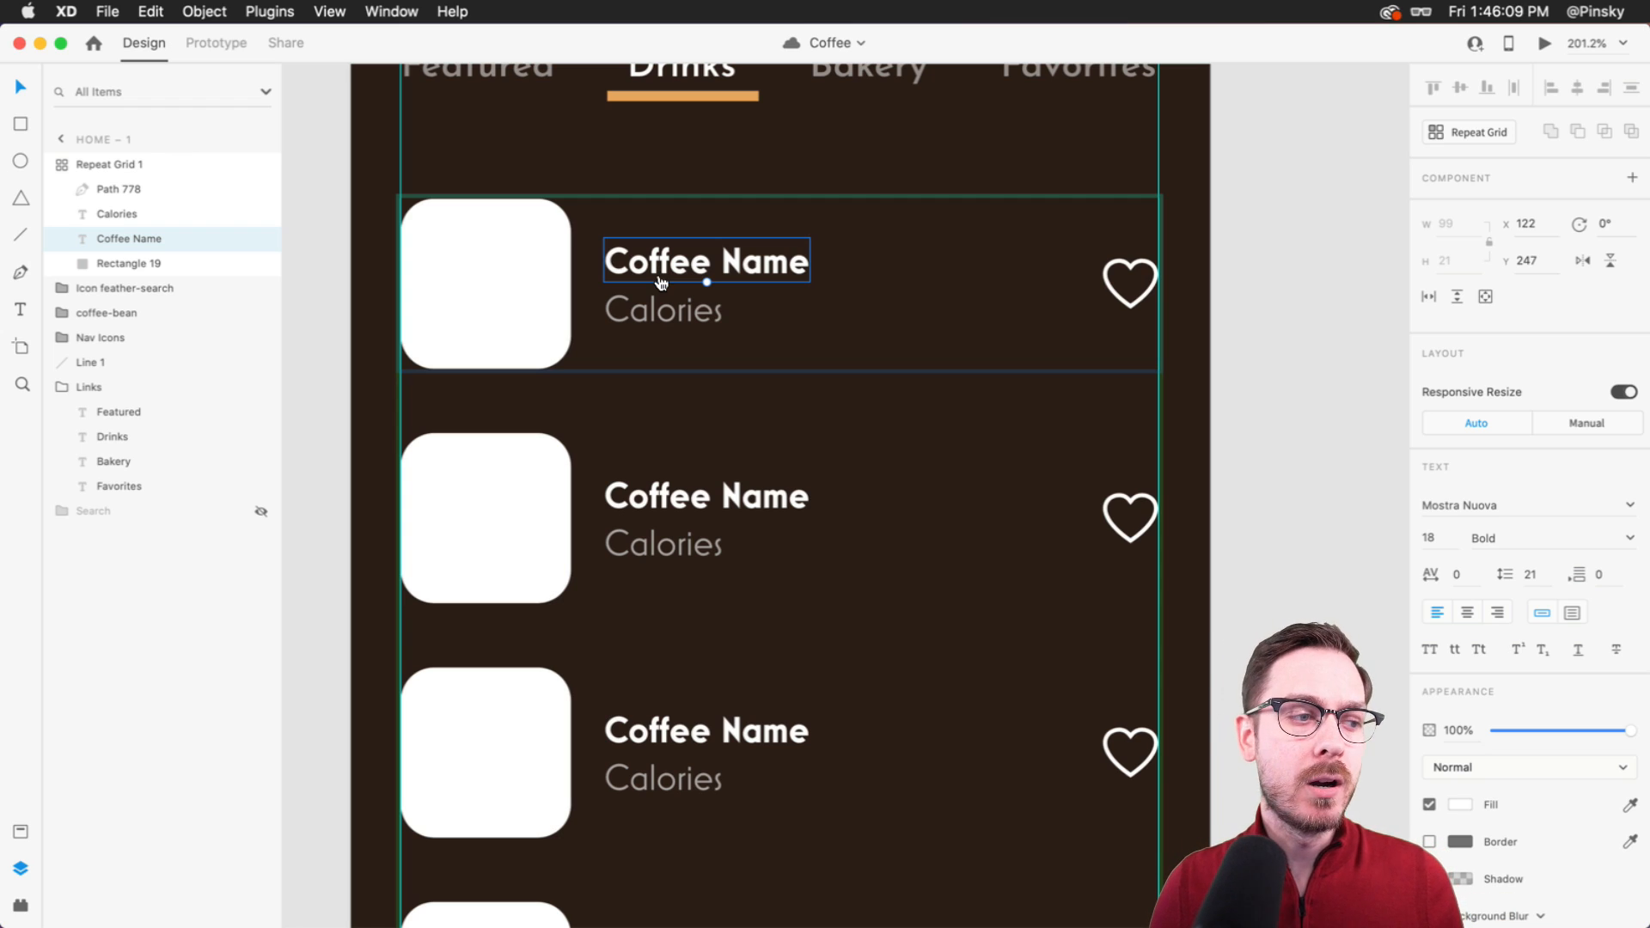
key("super+Tab")
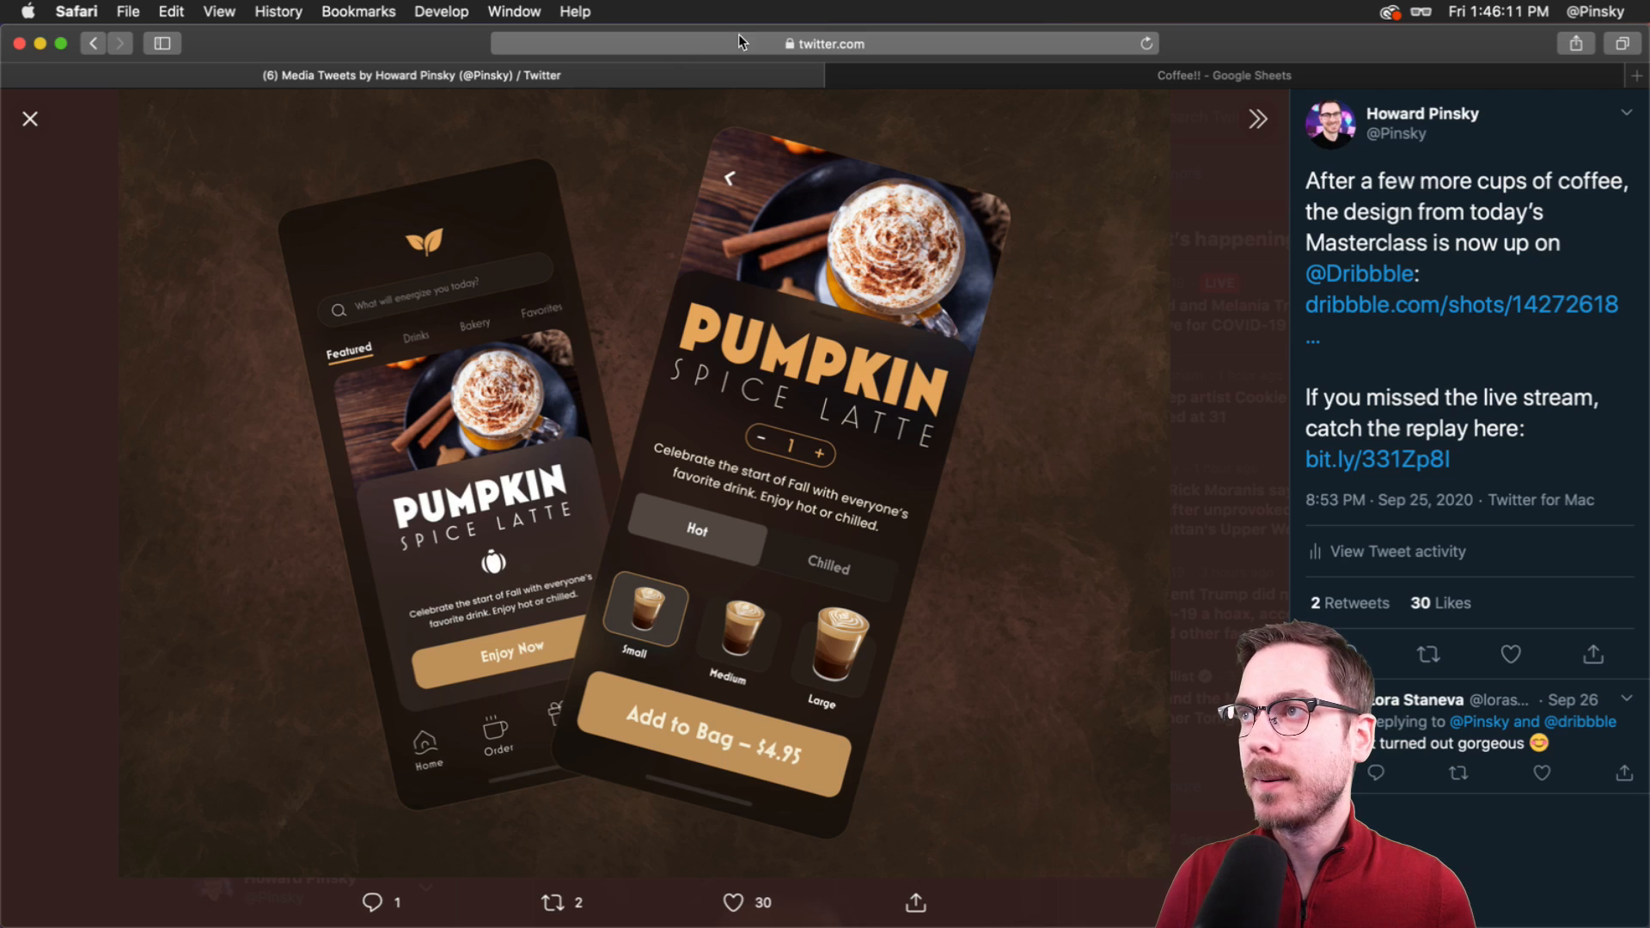
left_click(1029, 75)
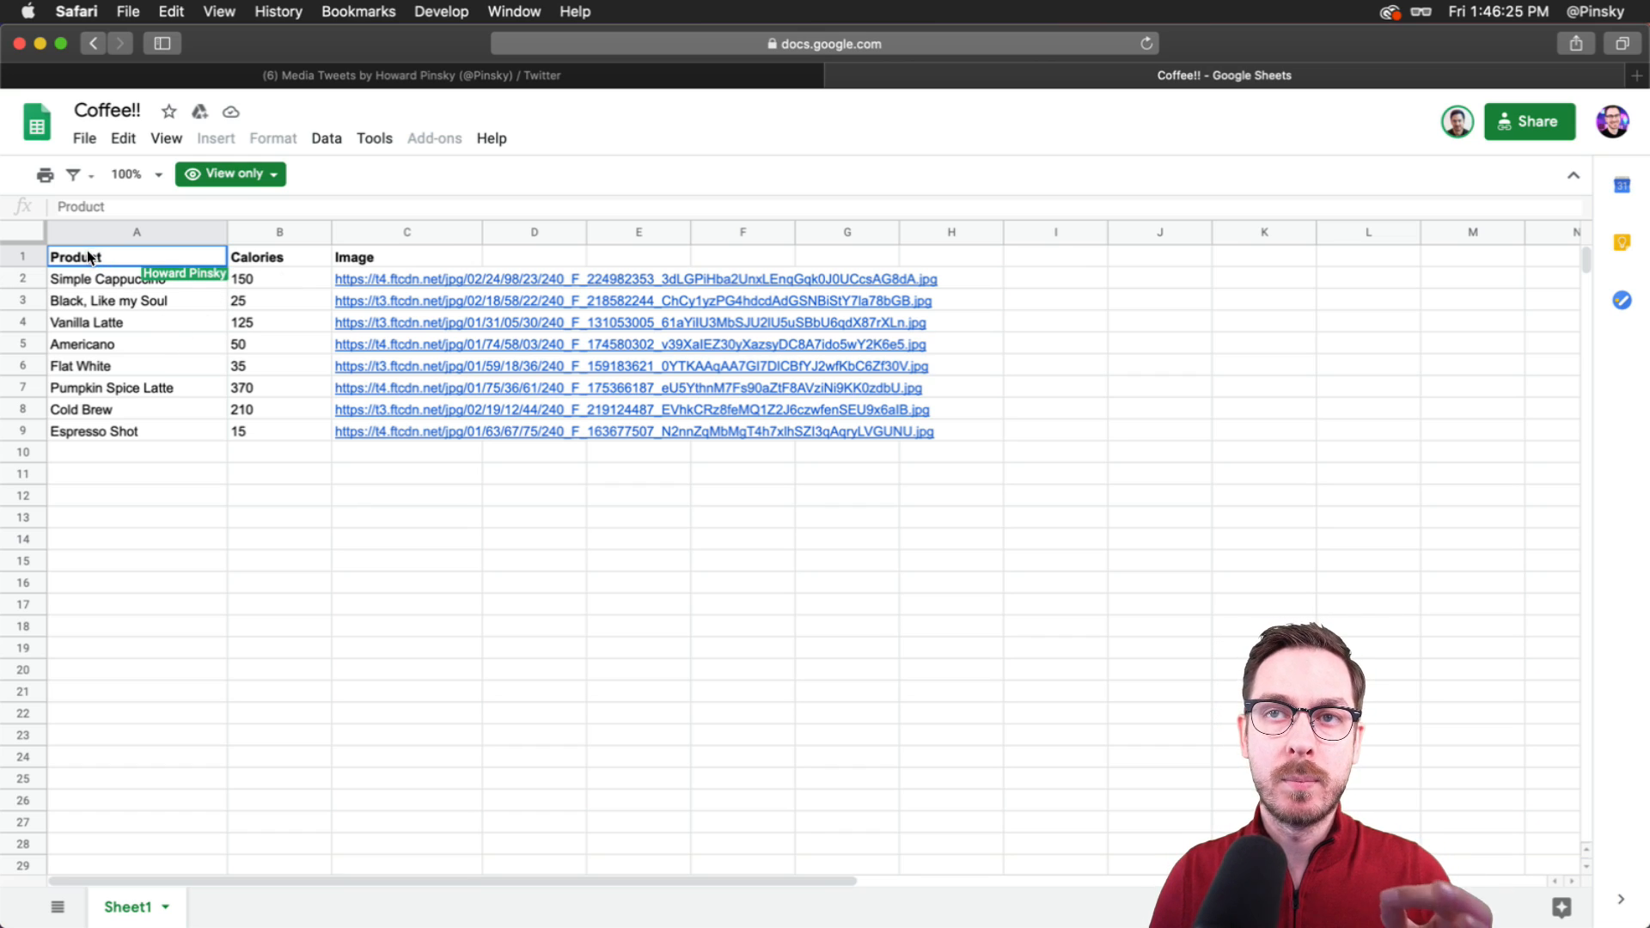
left_click(286, 256)
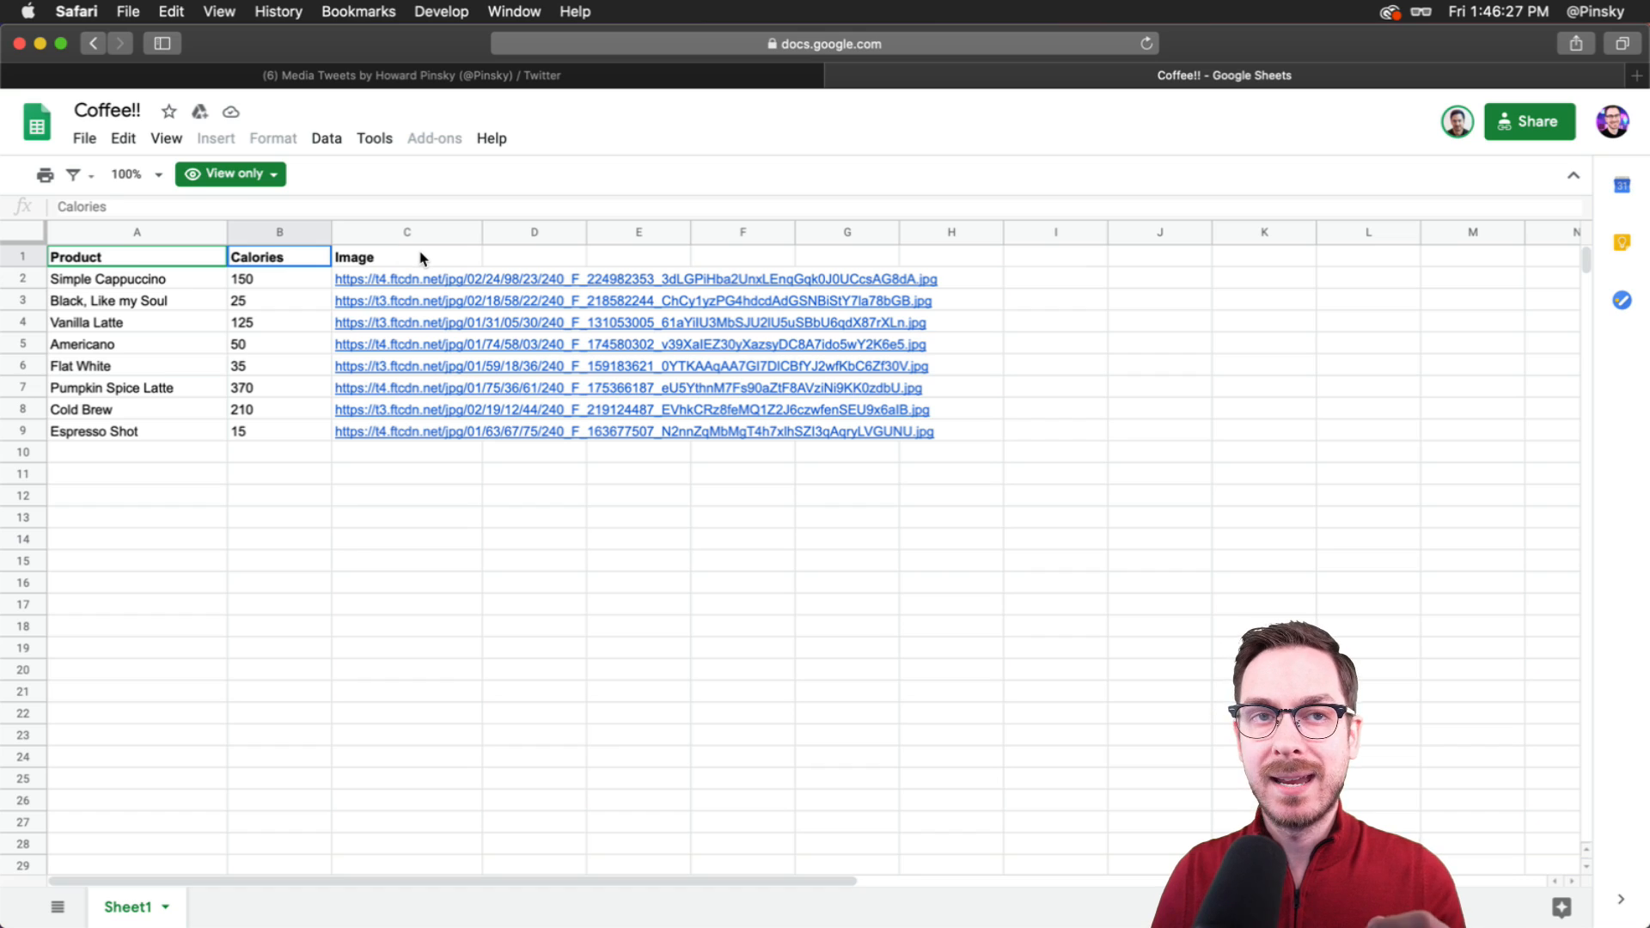
left_click(157, 256)
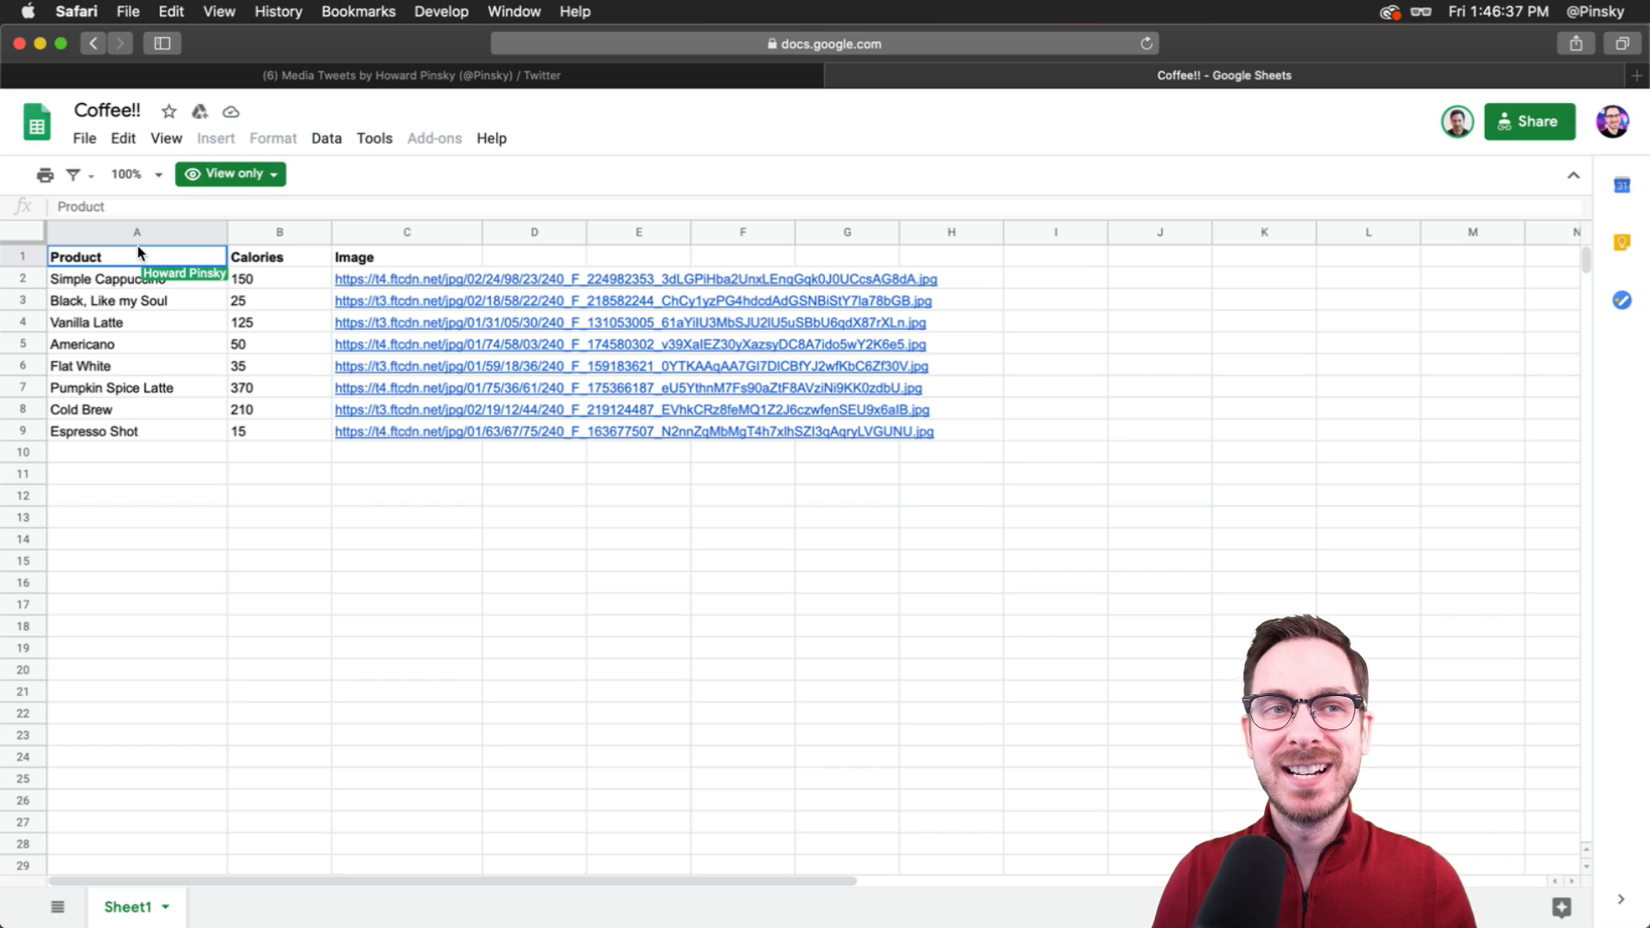
- Switch back to XD and rename the rounded square's layer inside the repeat grid as Image
key("super+Tab")
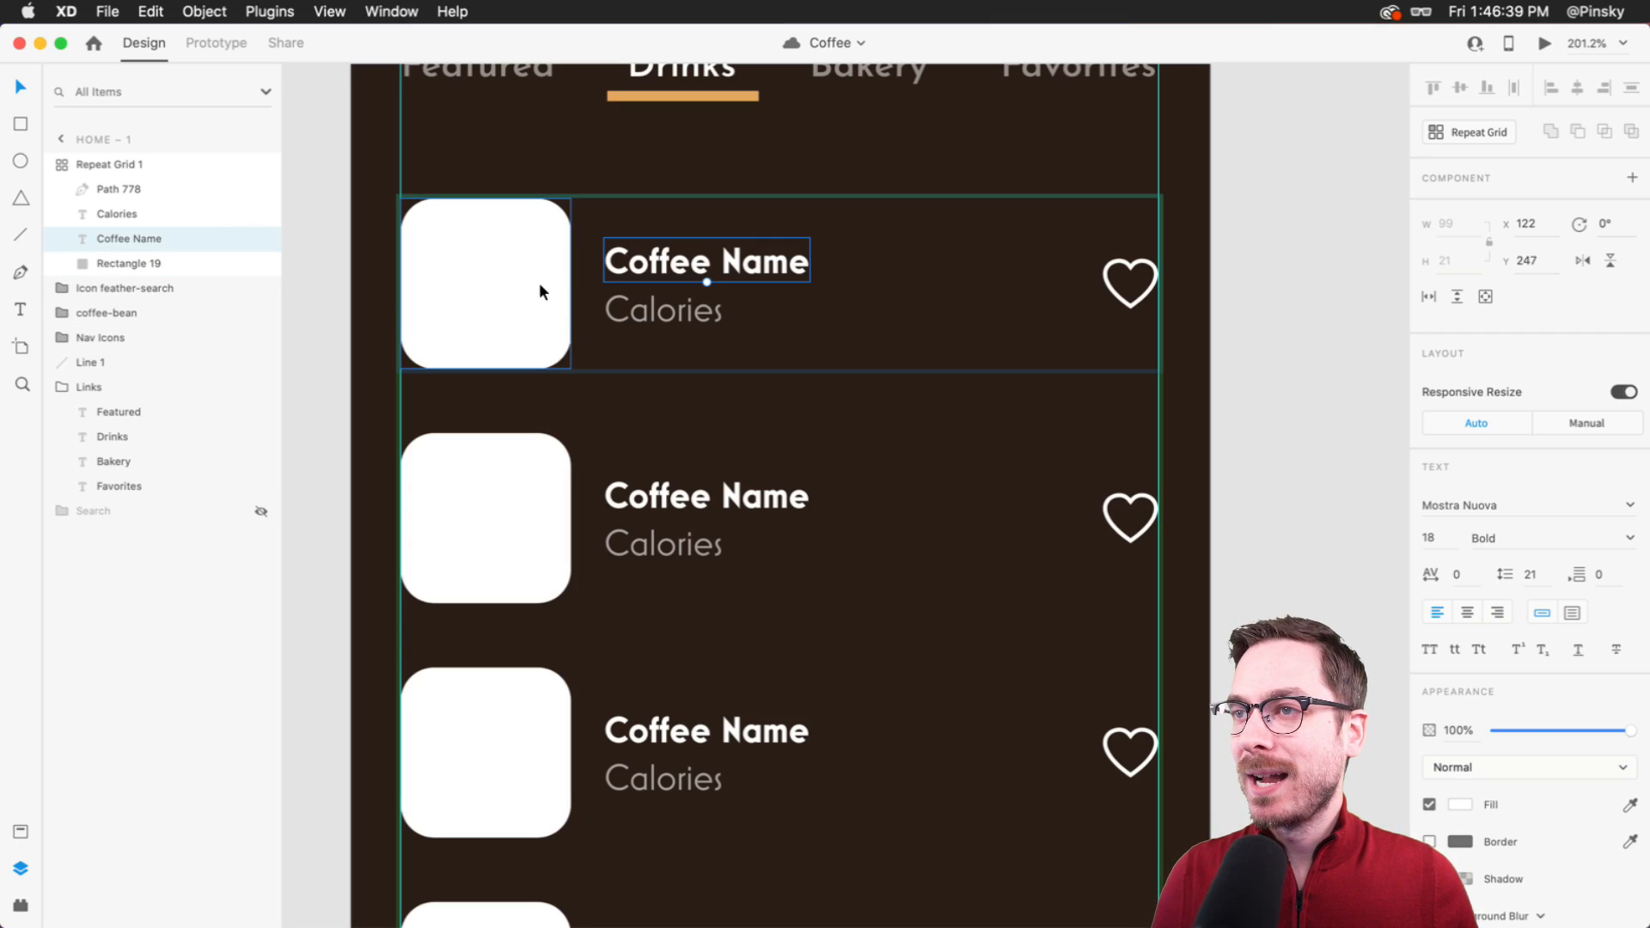
left_click(505, 273)
double_click(120, 263)
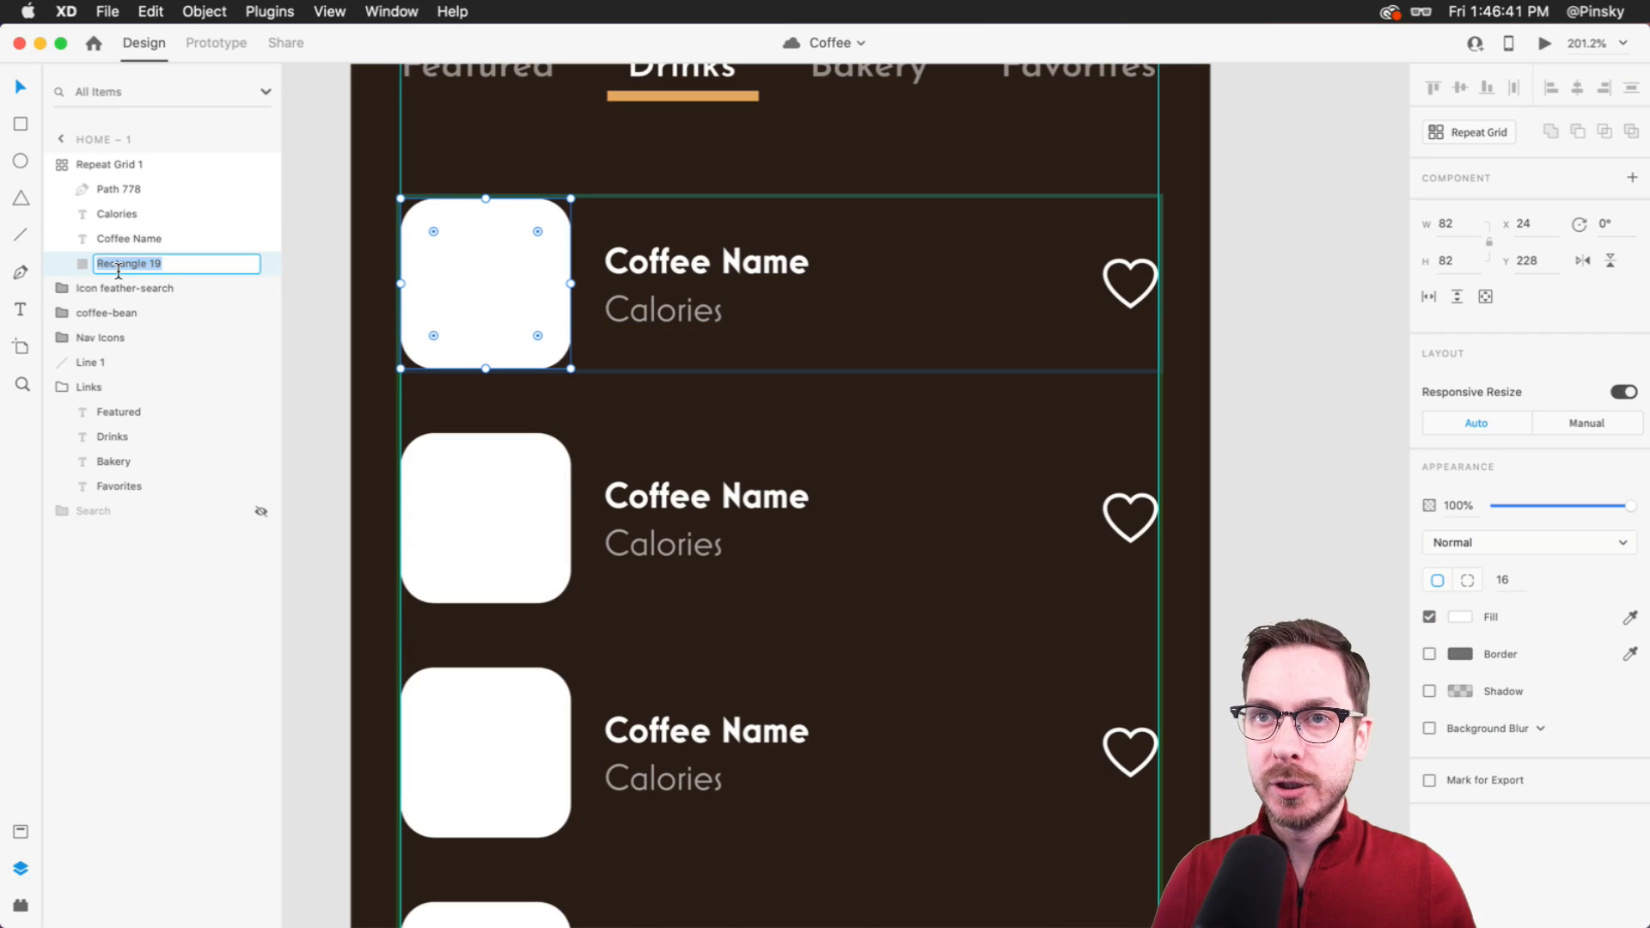
type("Image")
key("Return")
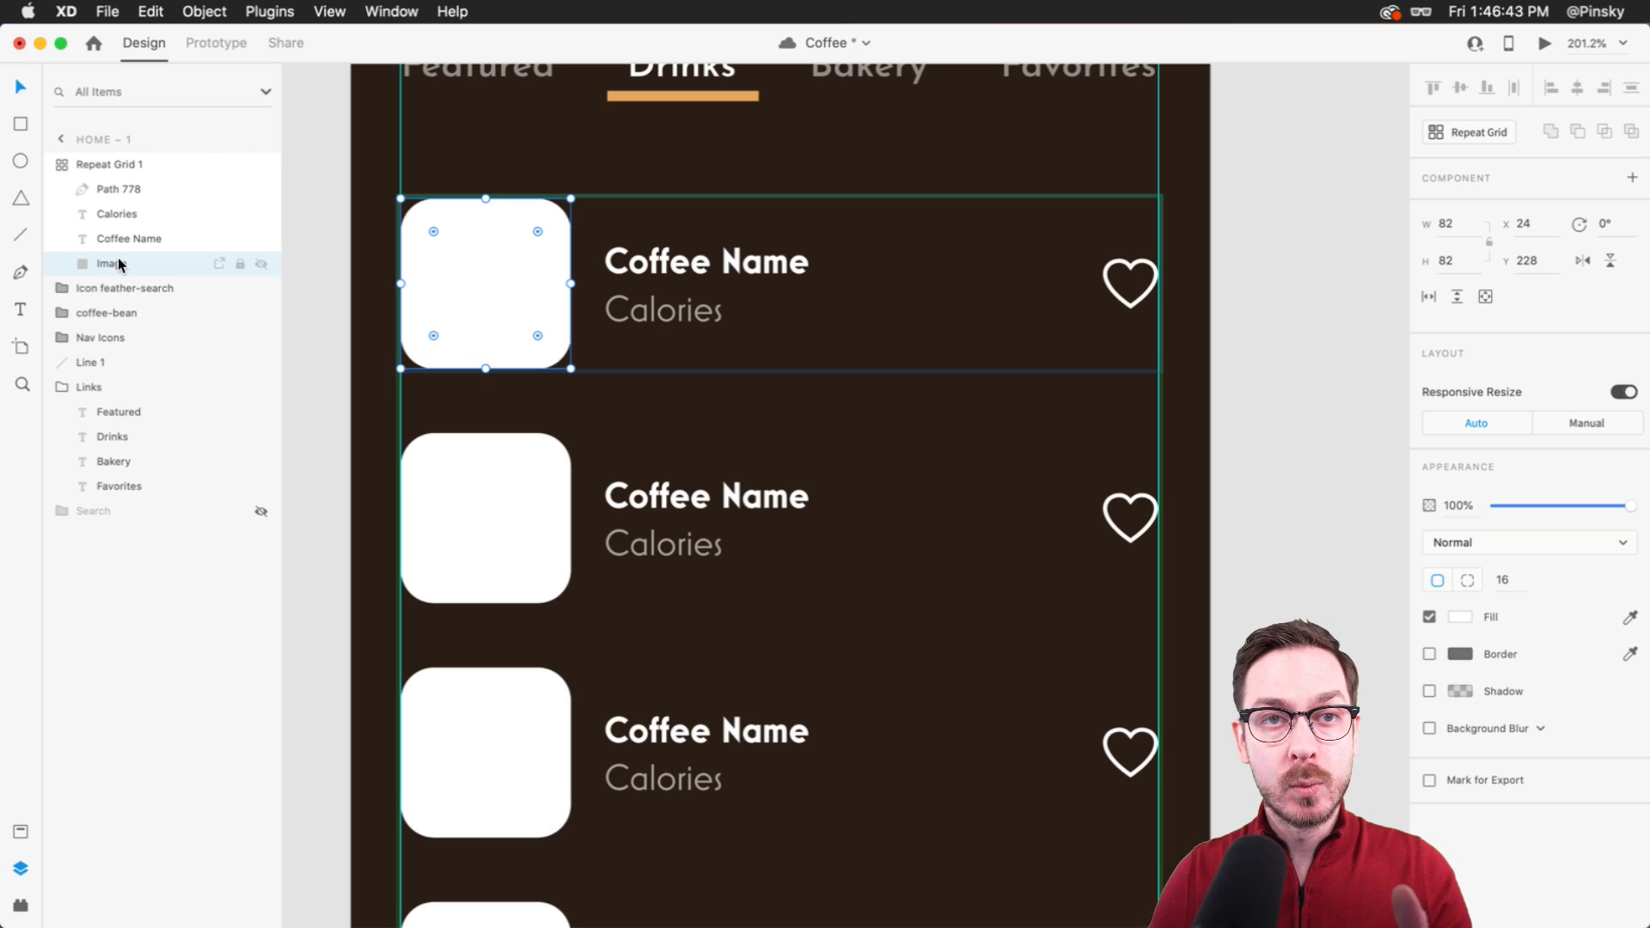
- Rename the coffee name text's layer in the repeat grid as Product
left_click(519, 470)
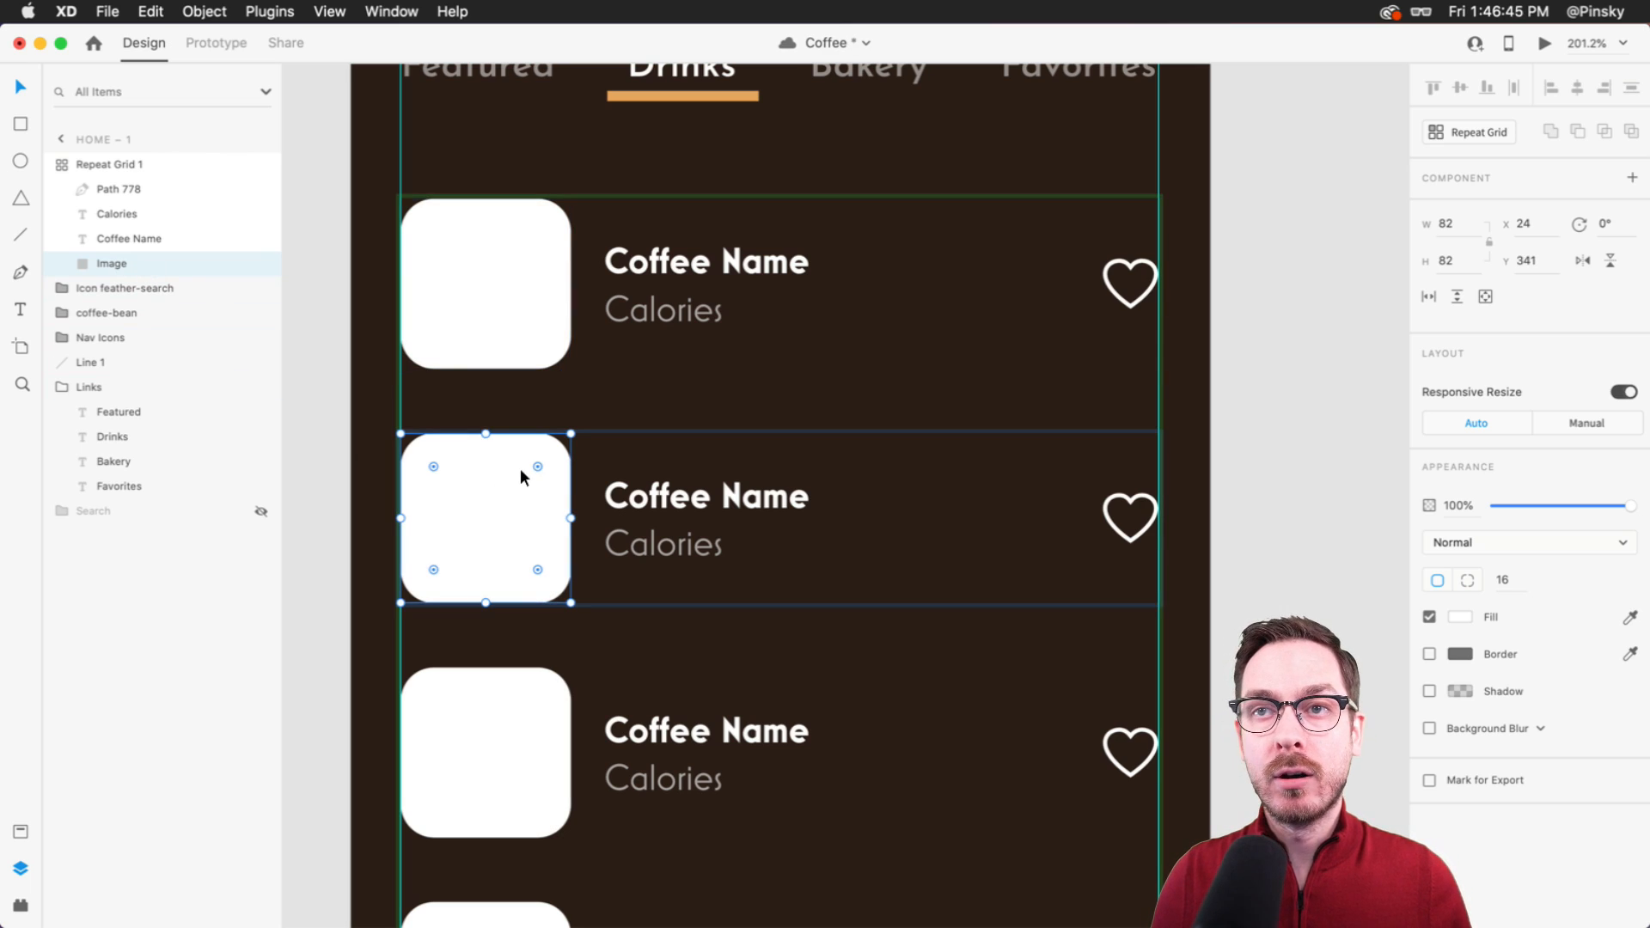
left_click(485, 311)
left_click(692, 265)
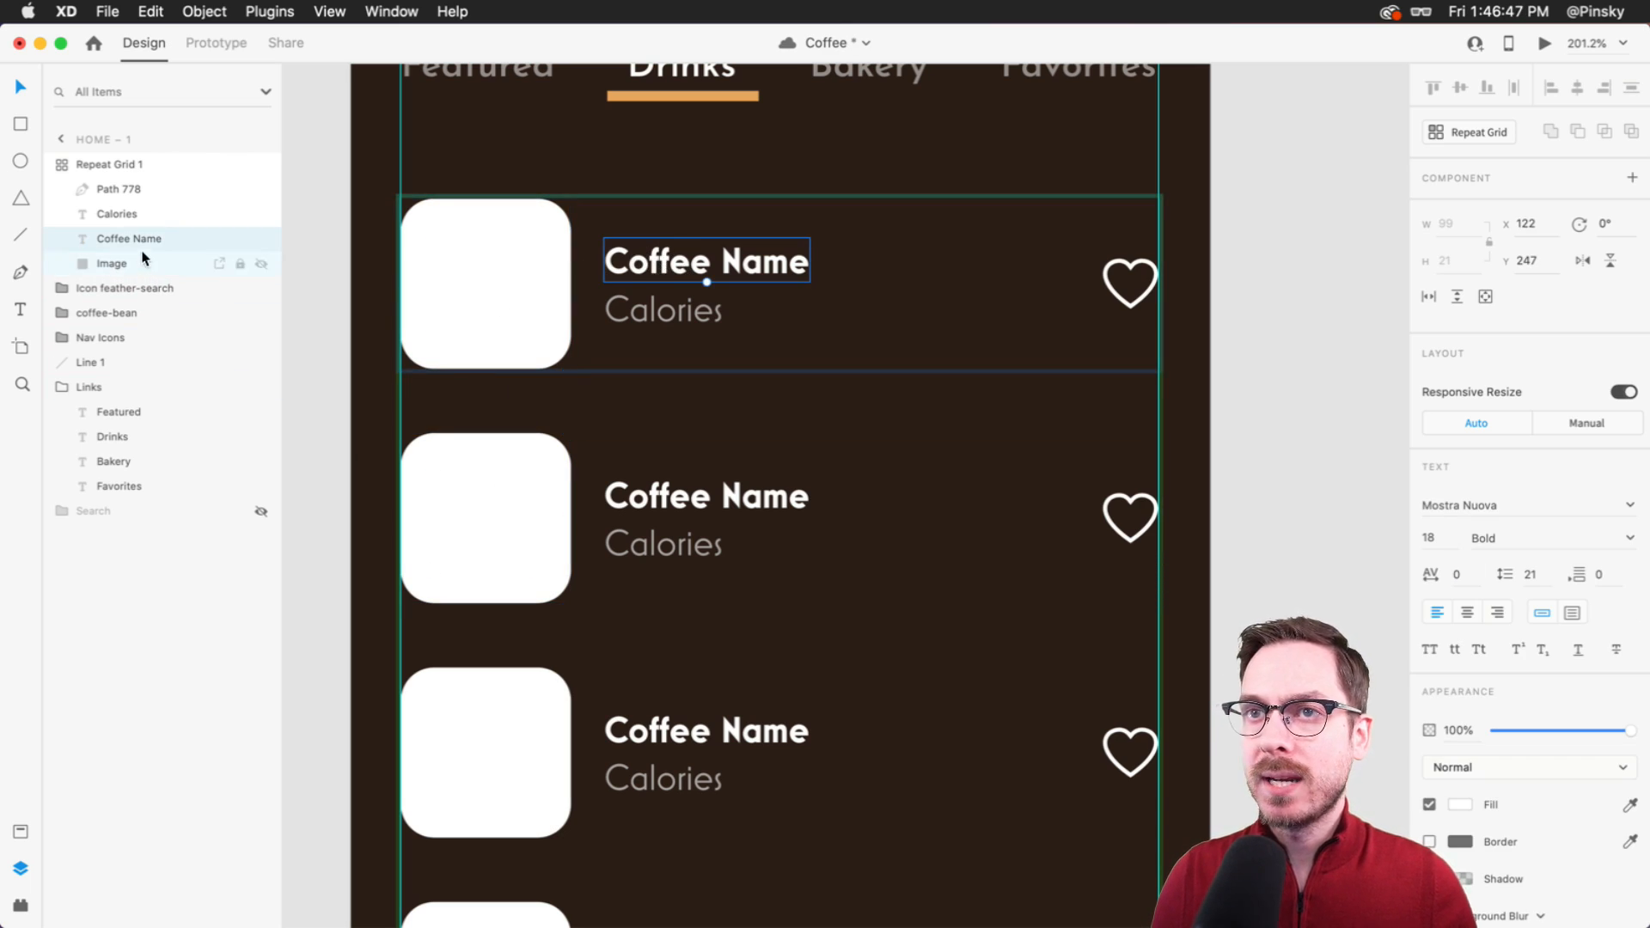
double_click(116, 240)
type("Product")
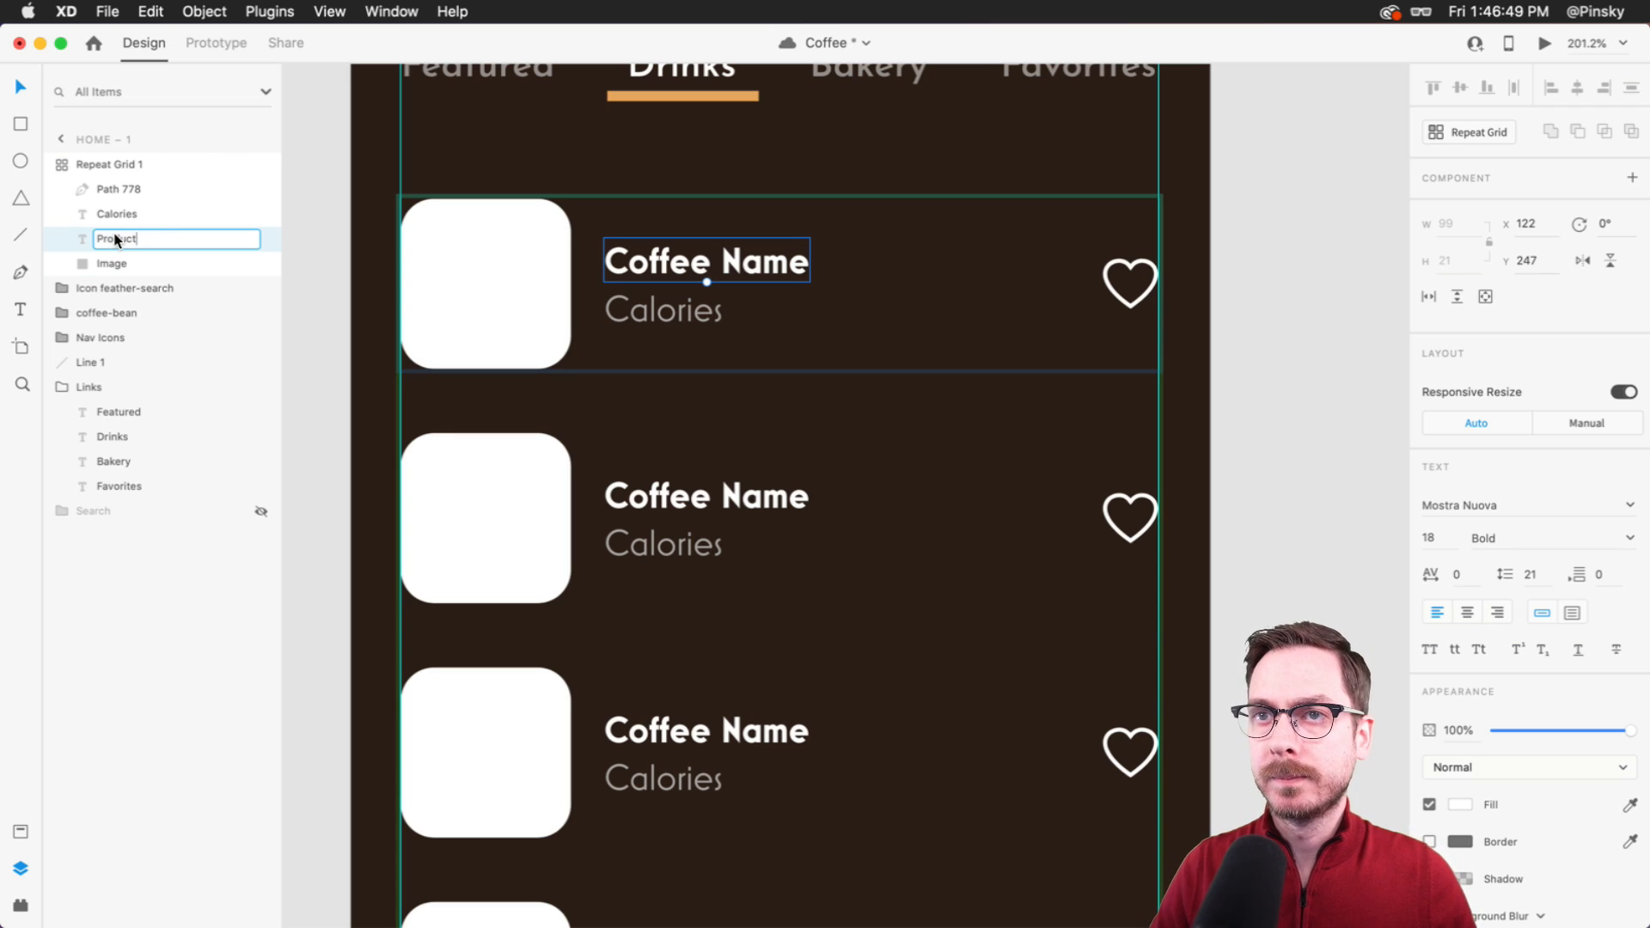
key("Return")
- Name the calories text's layer Calories and rename the whole repeat grid as Coffee
left_click(679, 305)
double_click(120, 217)
type("Calories")
key("Return")
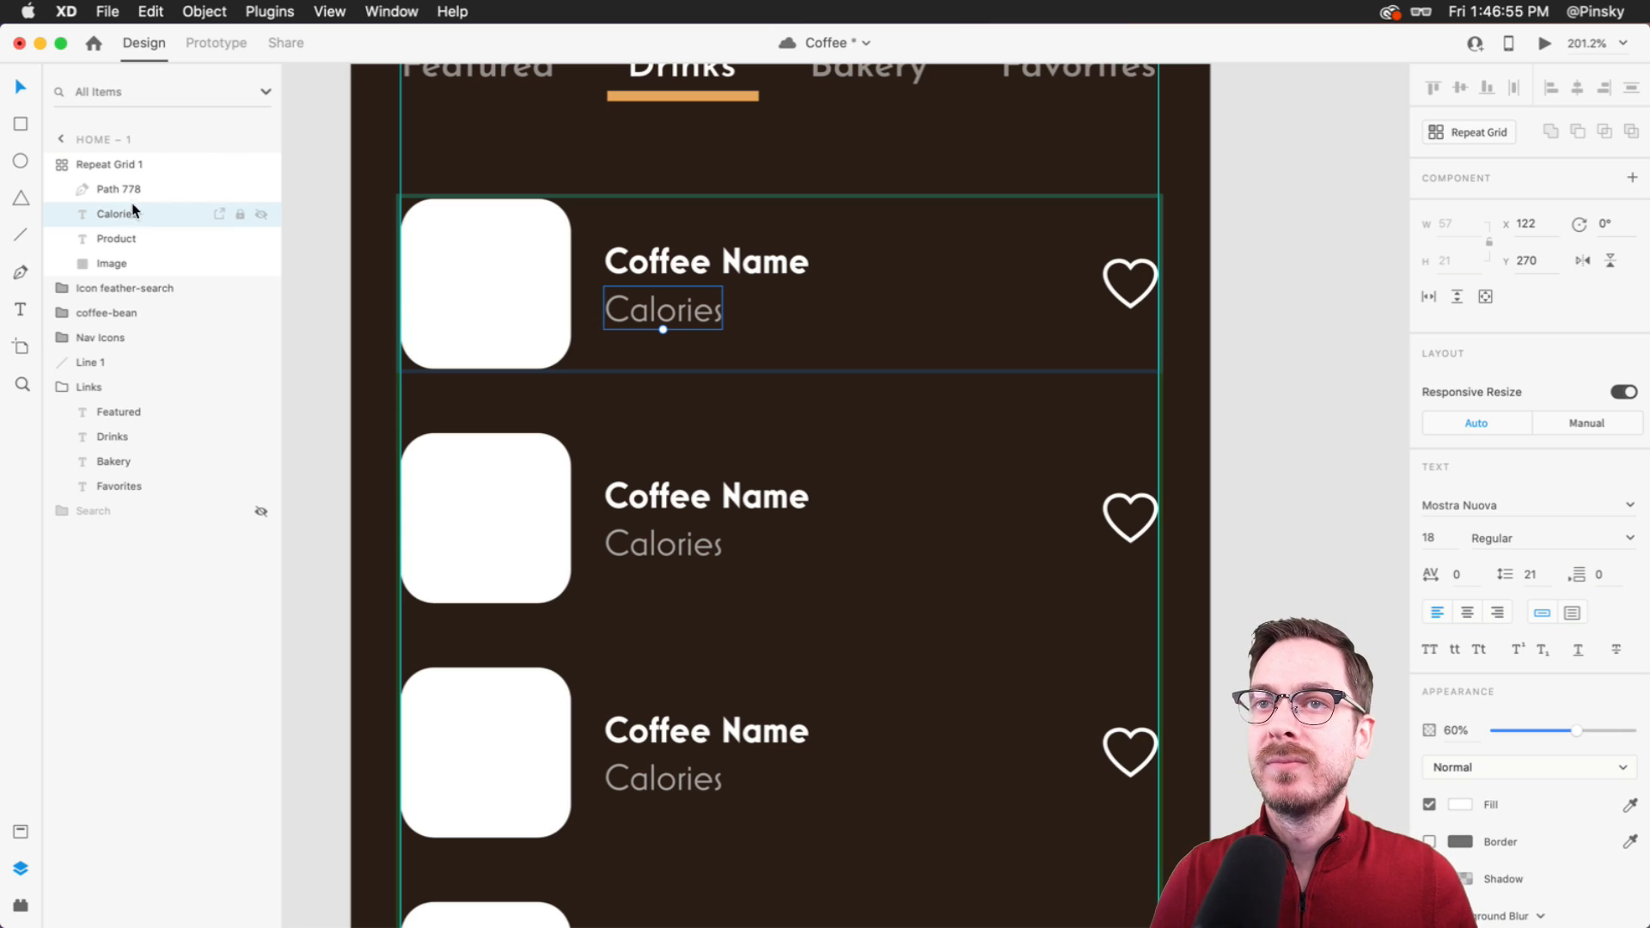
double_click(117, 167)
type("Coffee")
key("Return")
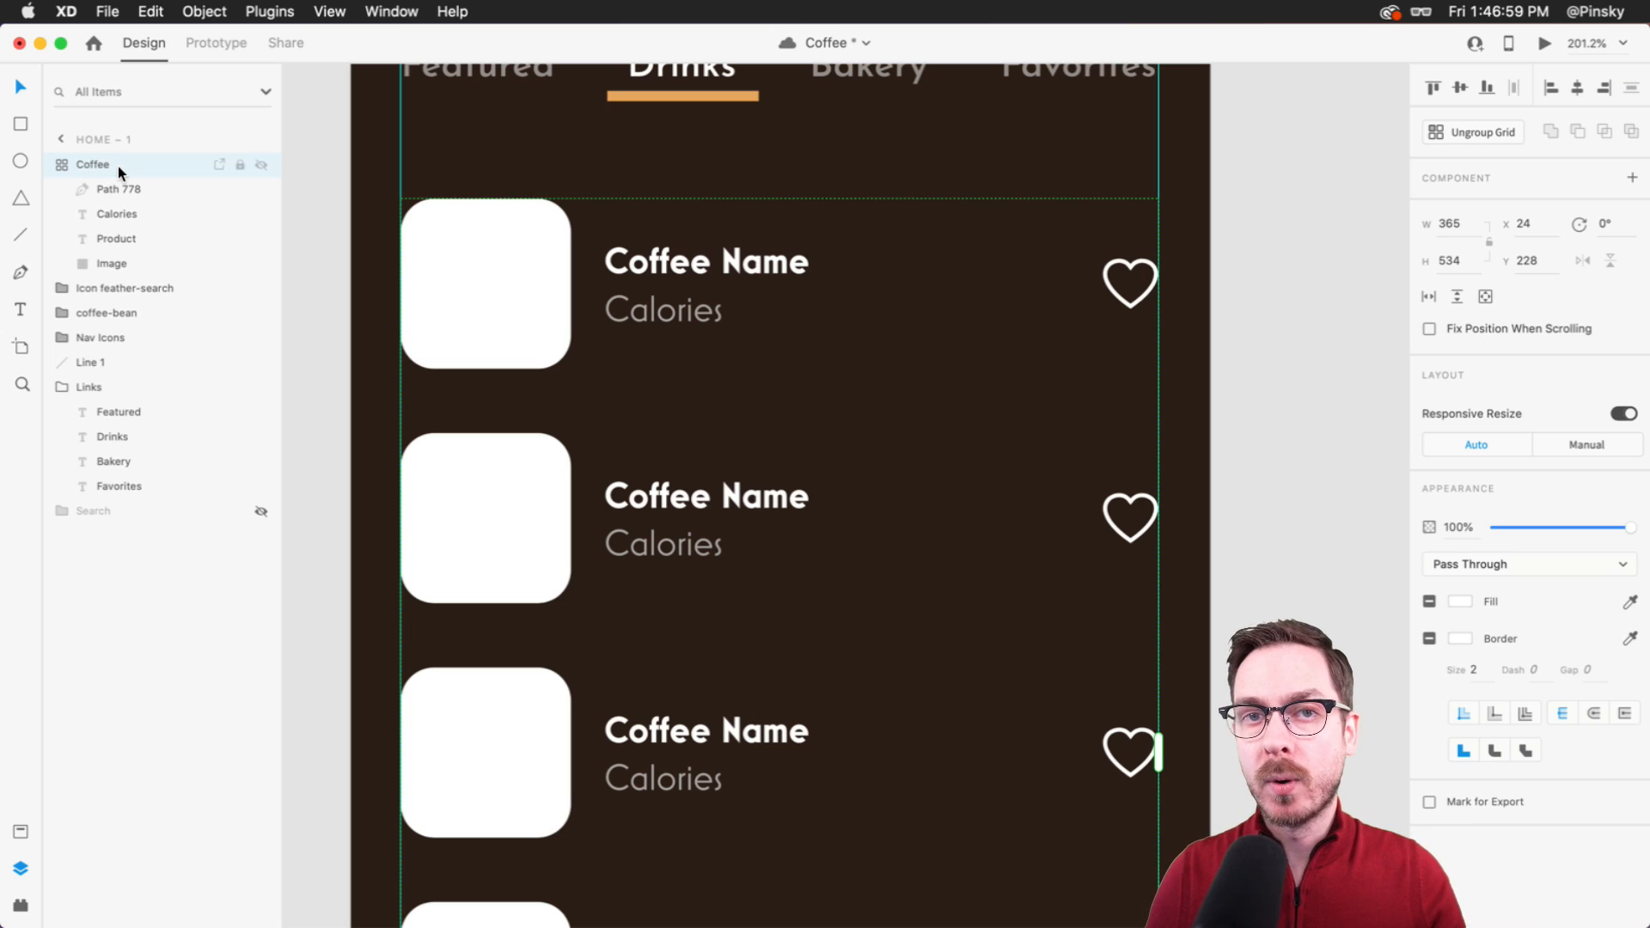
- Switch to Safari and copy the web address of the Coffee!! spreadsheet
key("super+Tab")
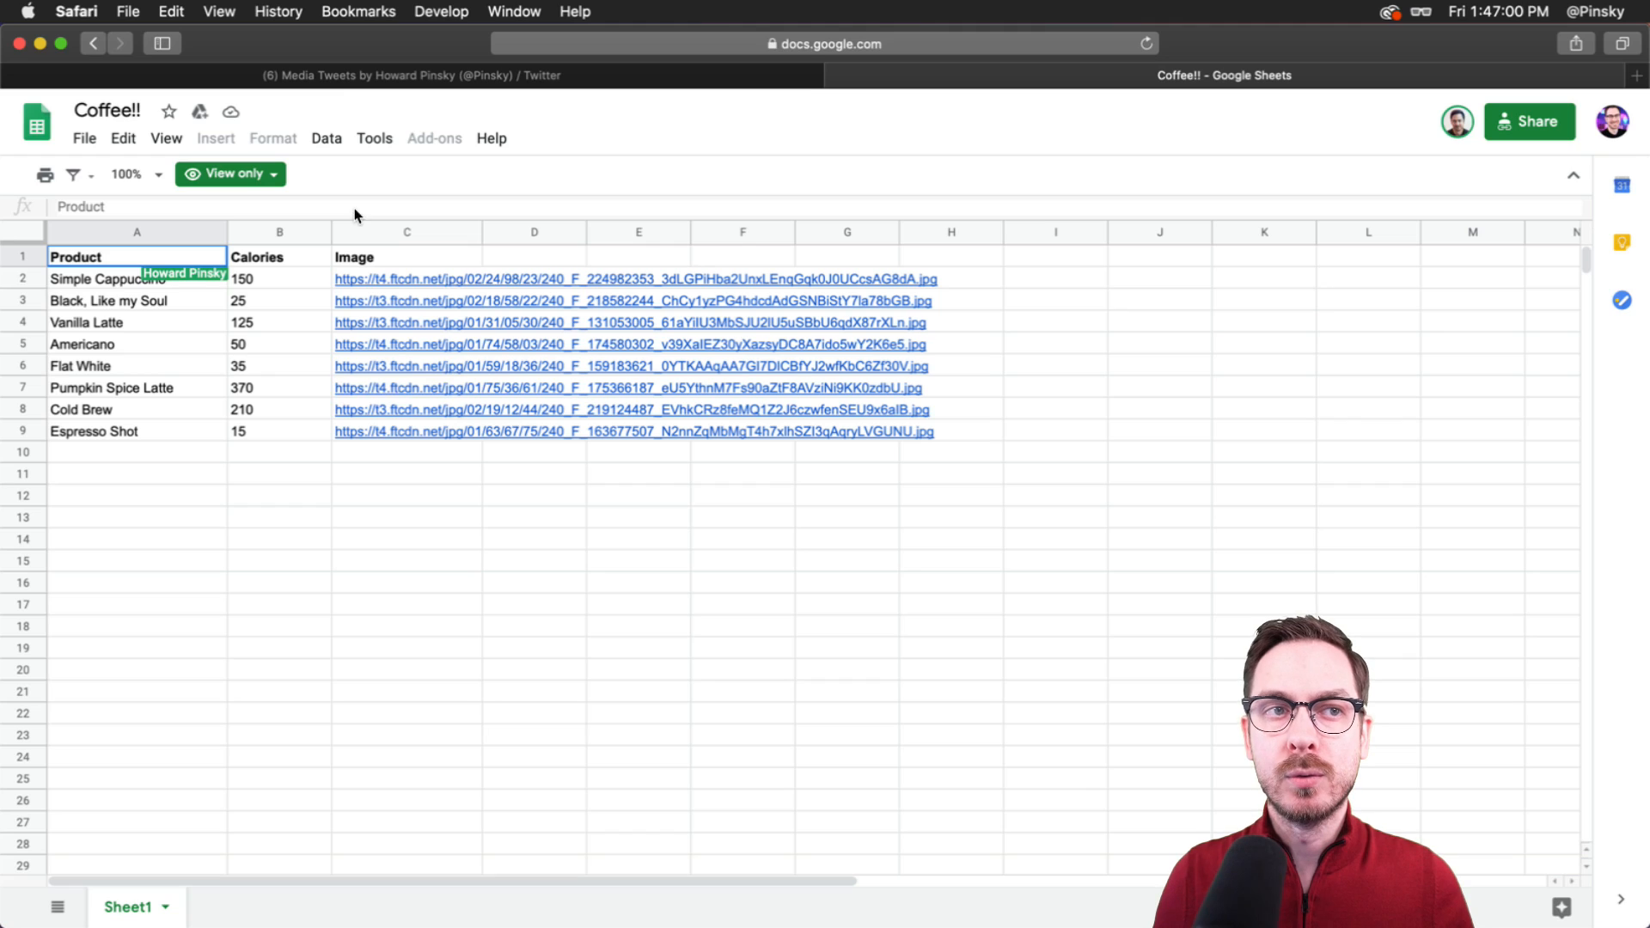
left_click(840, 44)
key("super+c")
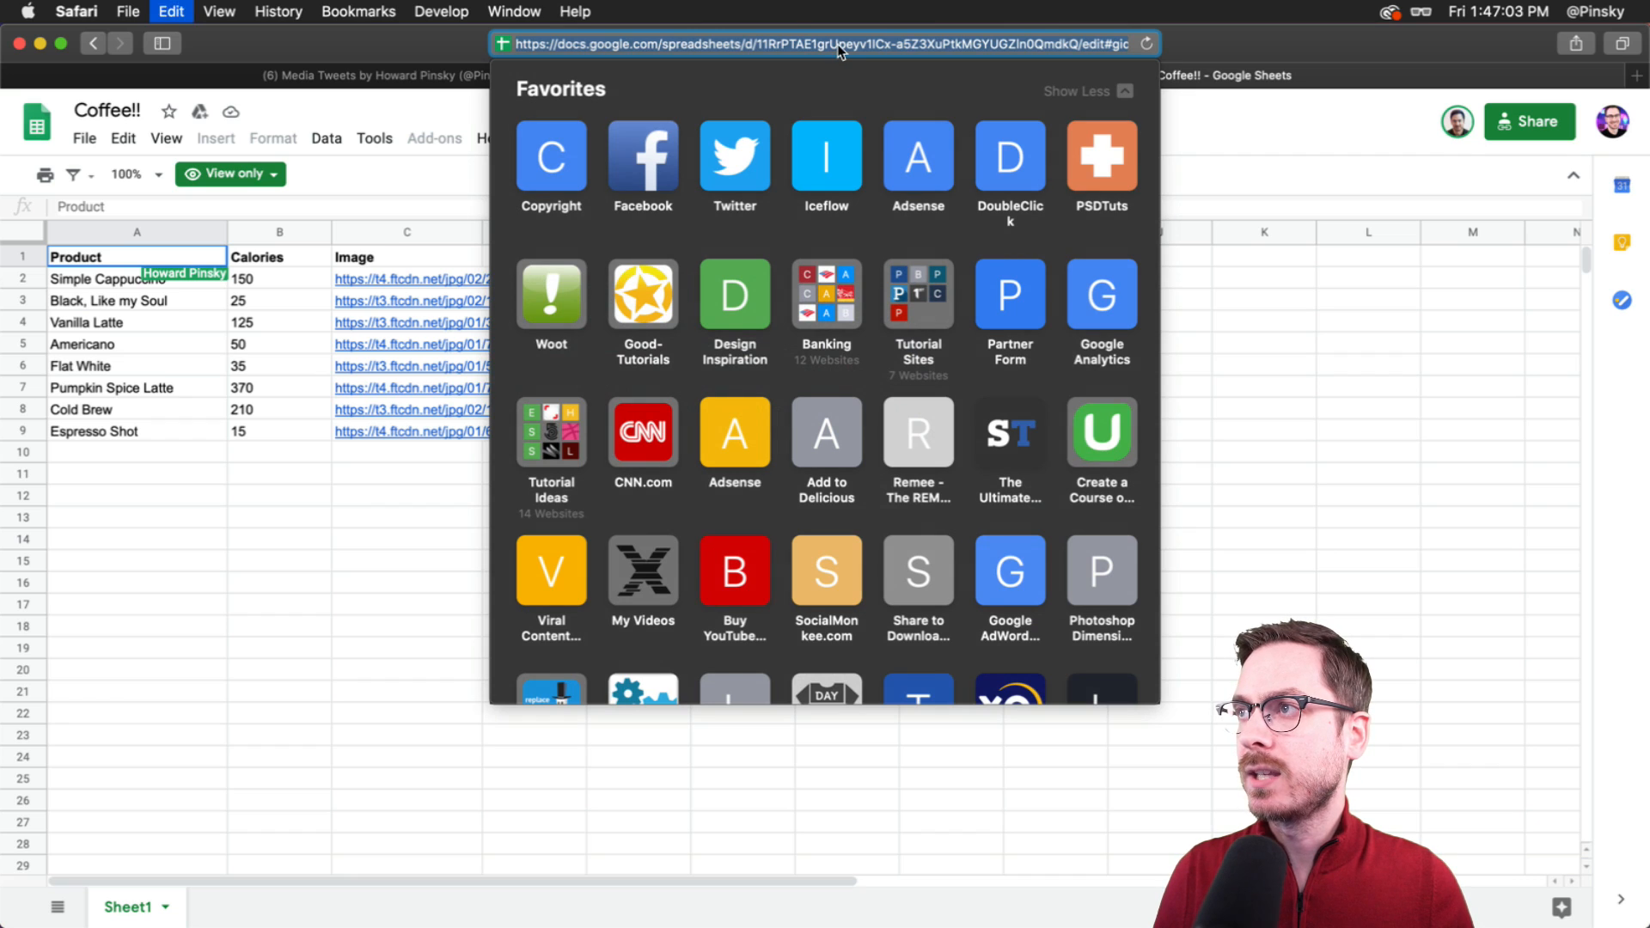
left_click(1237, 133)
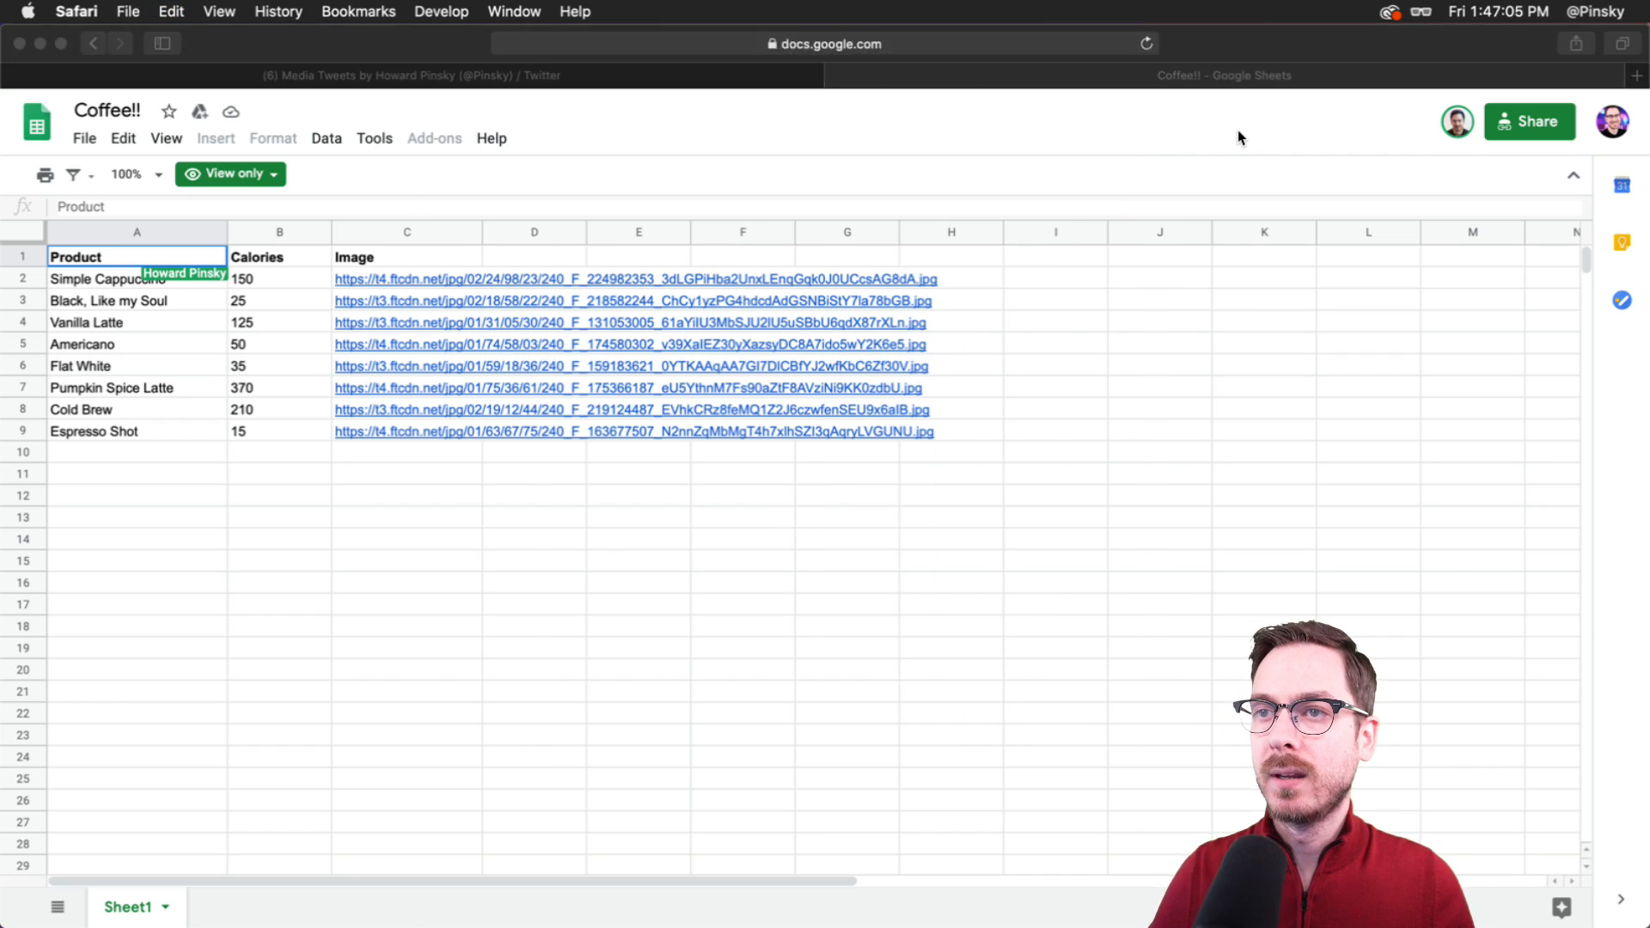
- Return to XD, bring the whole Drinks list into view and open the catalogue for adding plugins
key("super+Tab")
scroll(627, 442, "down", 3)
left_click(628, 442)
left_click(579, 372)
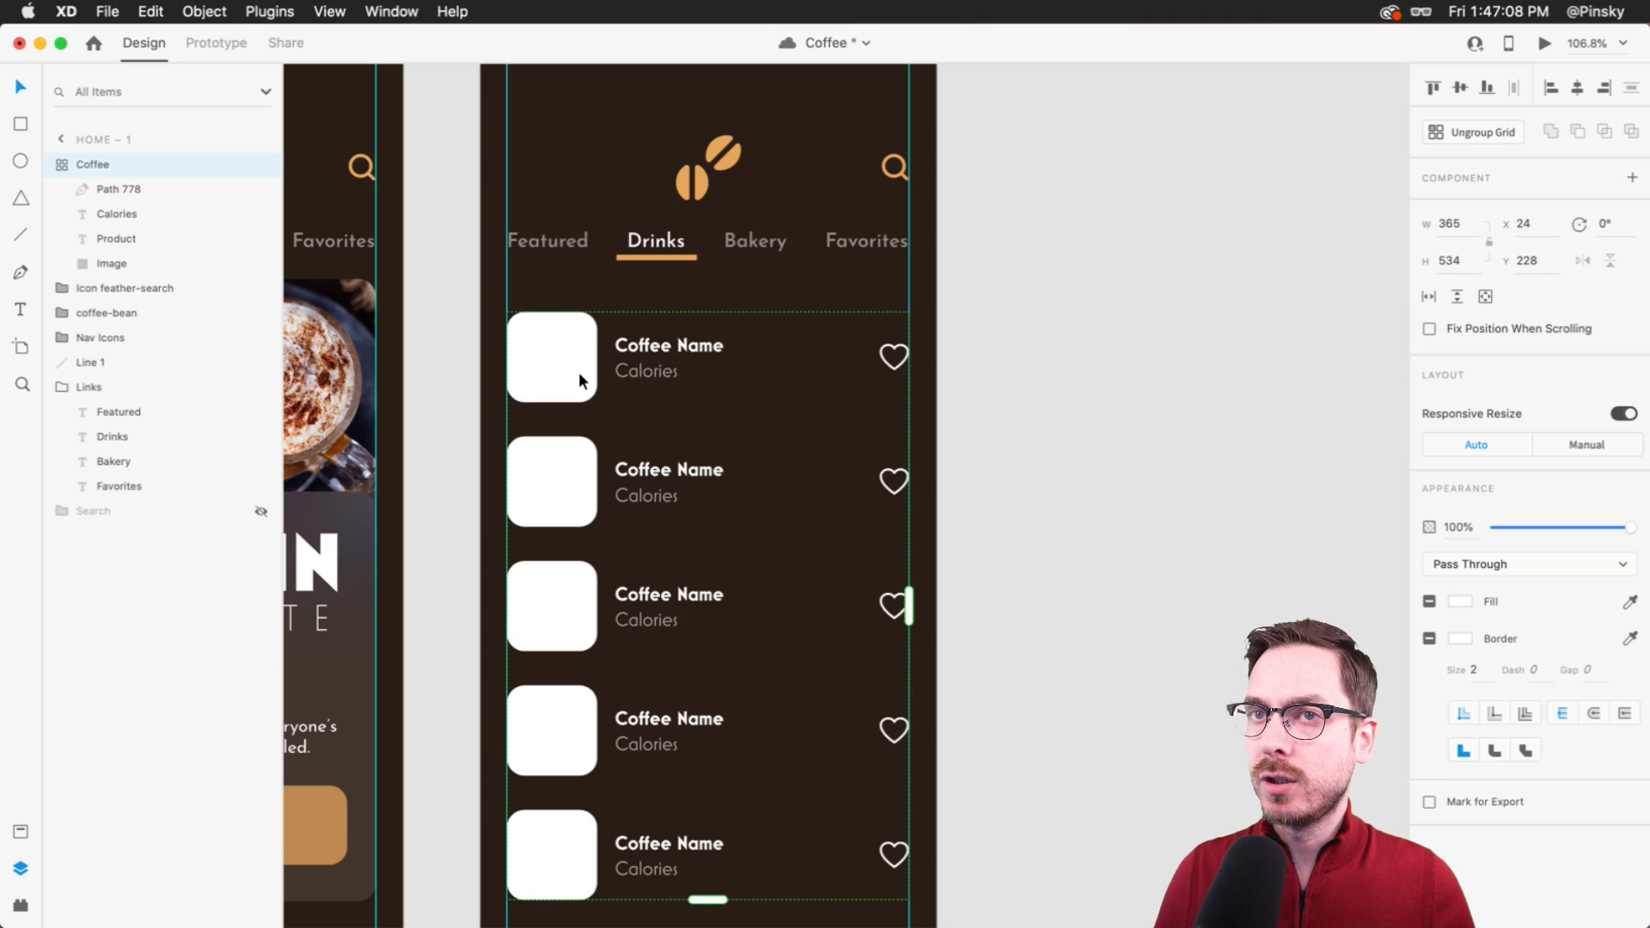
left_click(24, 903)
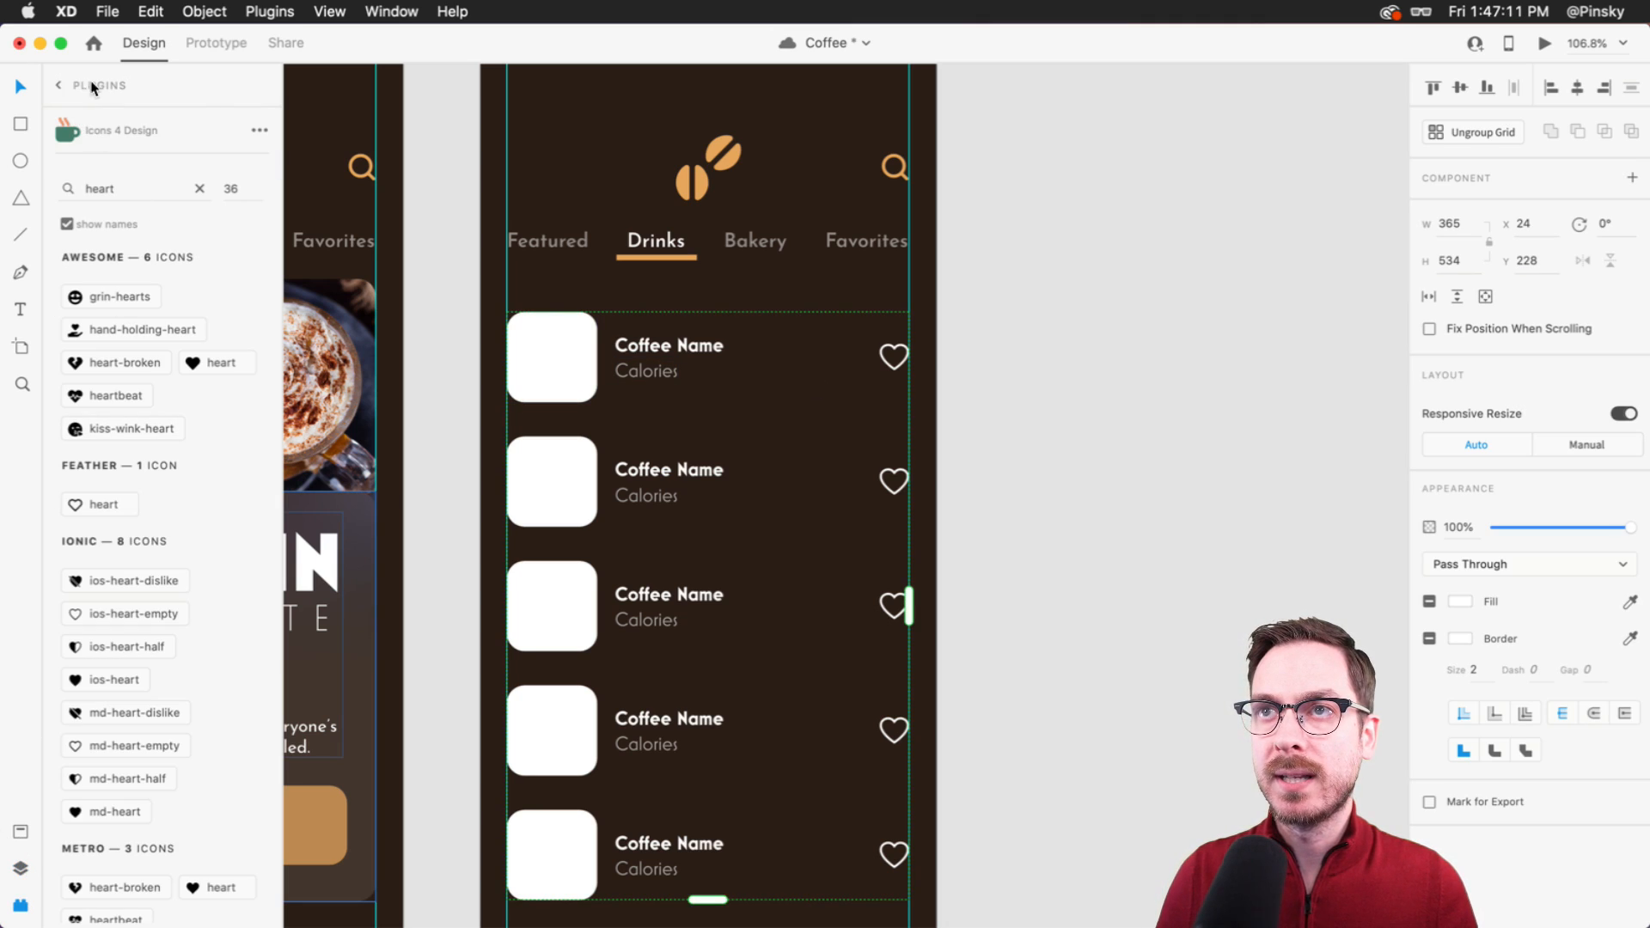
left_click(59, 86)
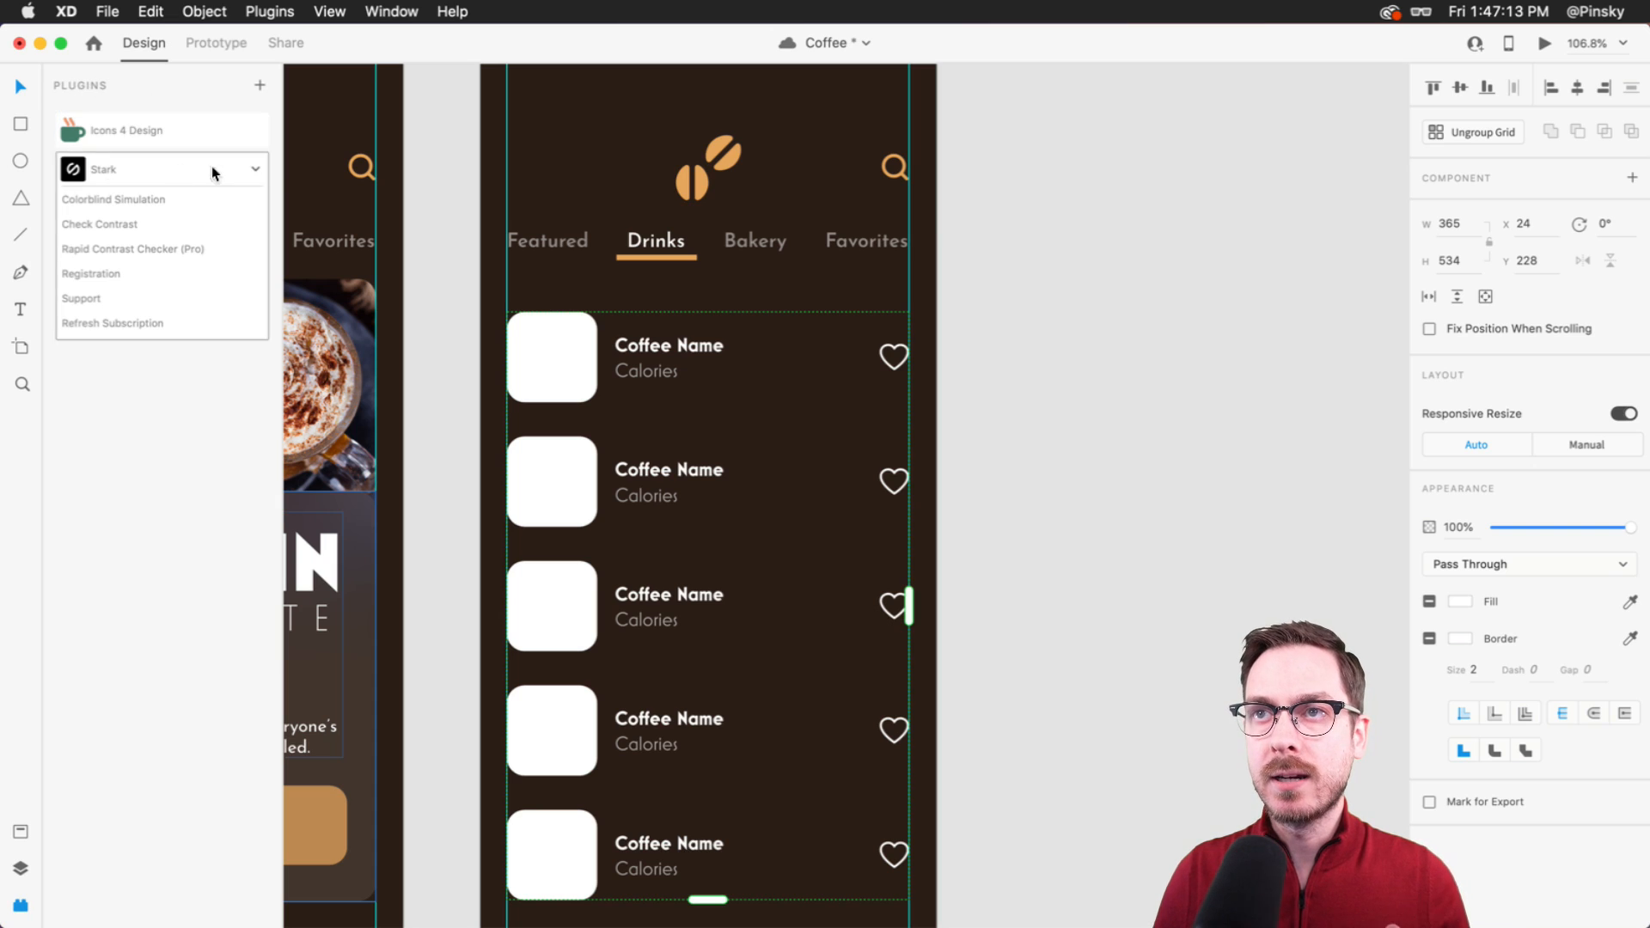
left_click(255, 169)
left_click(262, 86)
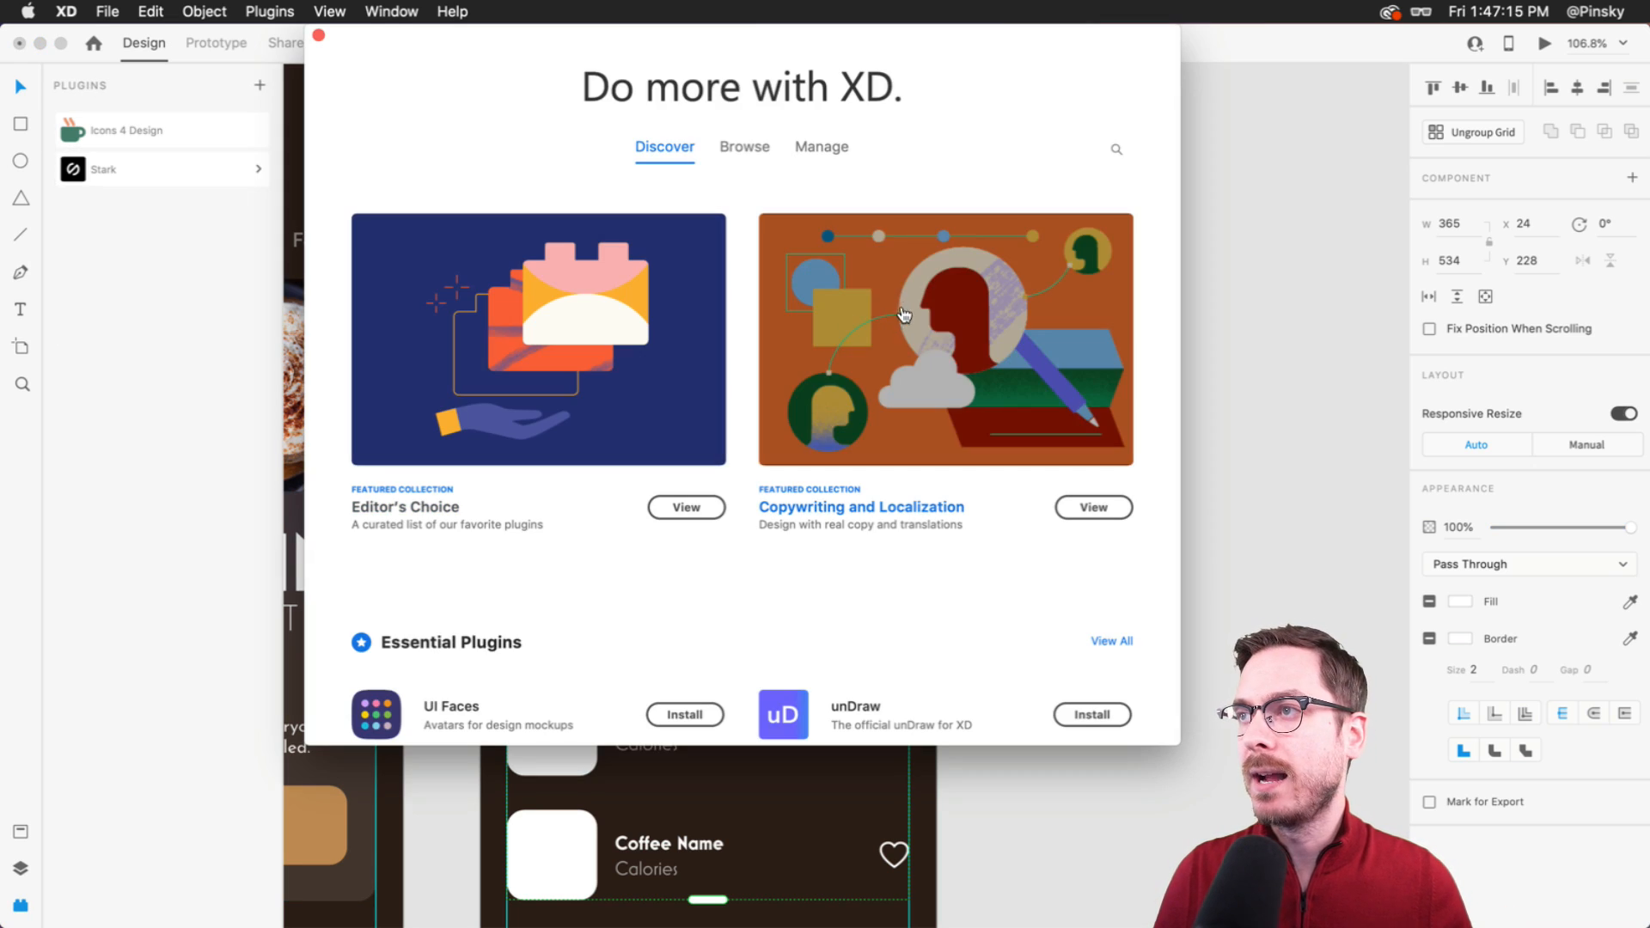
- Search the plugin catalogue for google, install the Google Sheets plugin and close the catalogue
left_click(1116, 148)
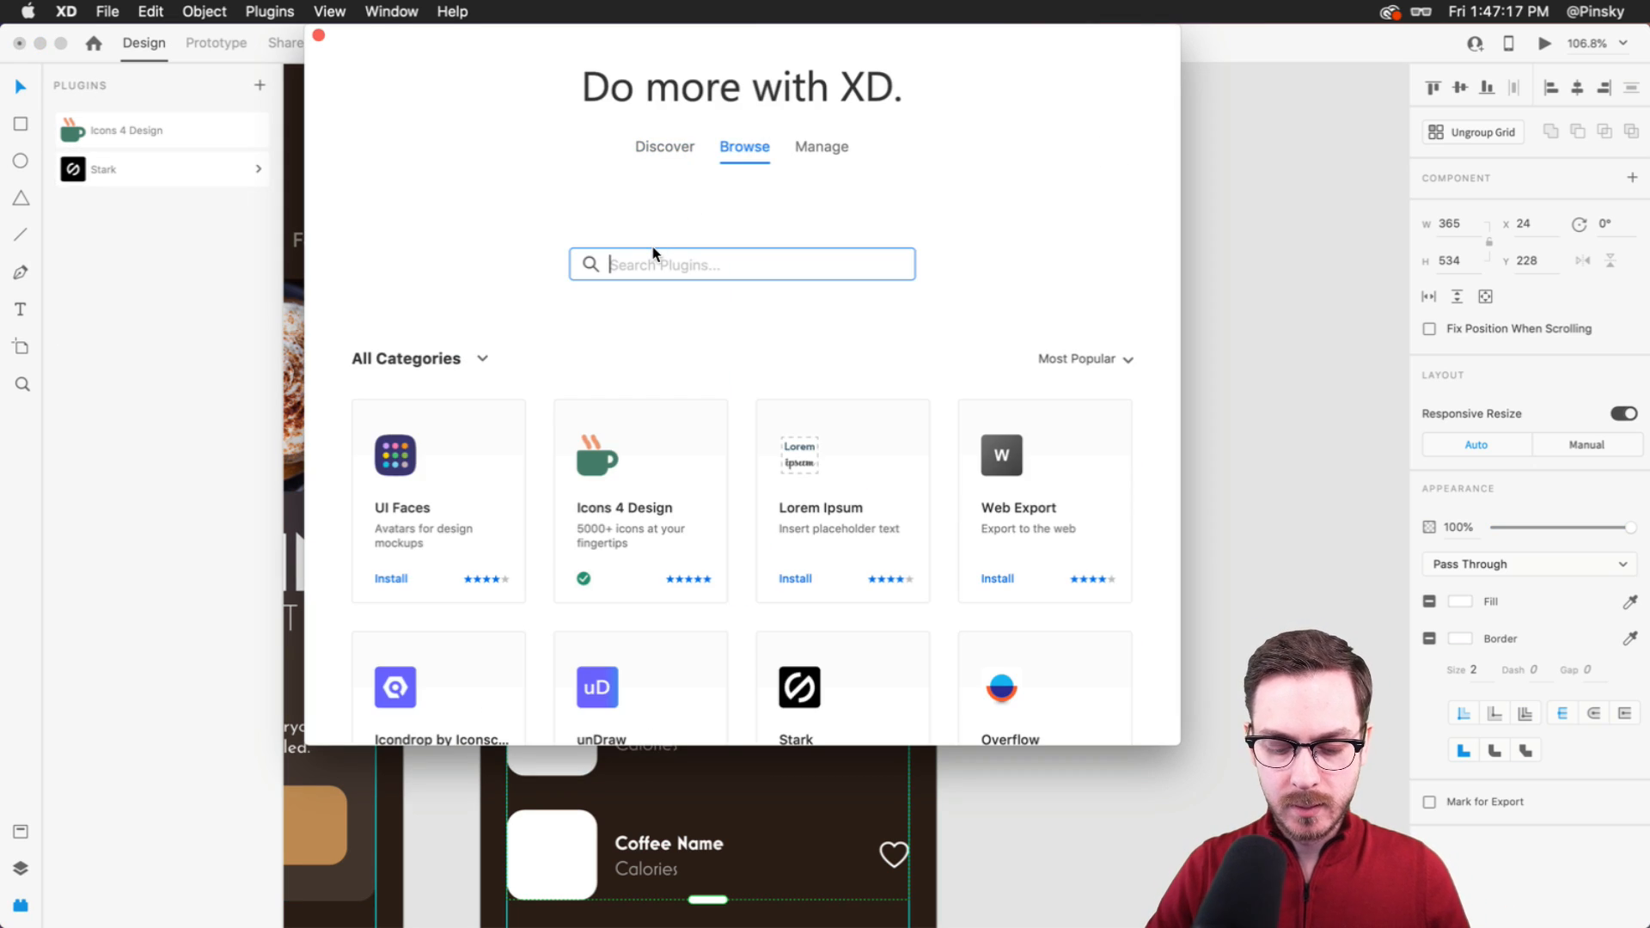
type("google")
key("Return")
left_click(387, 579)
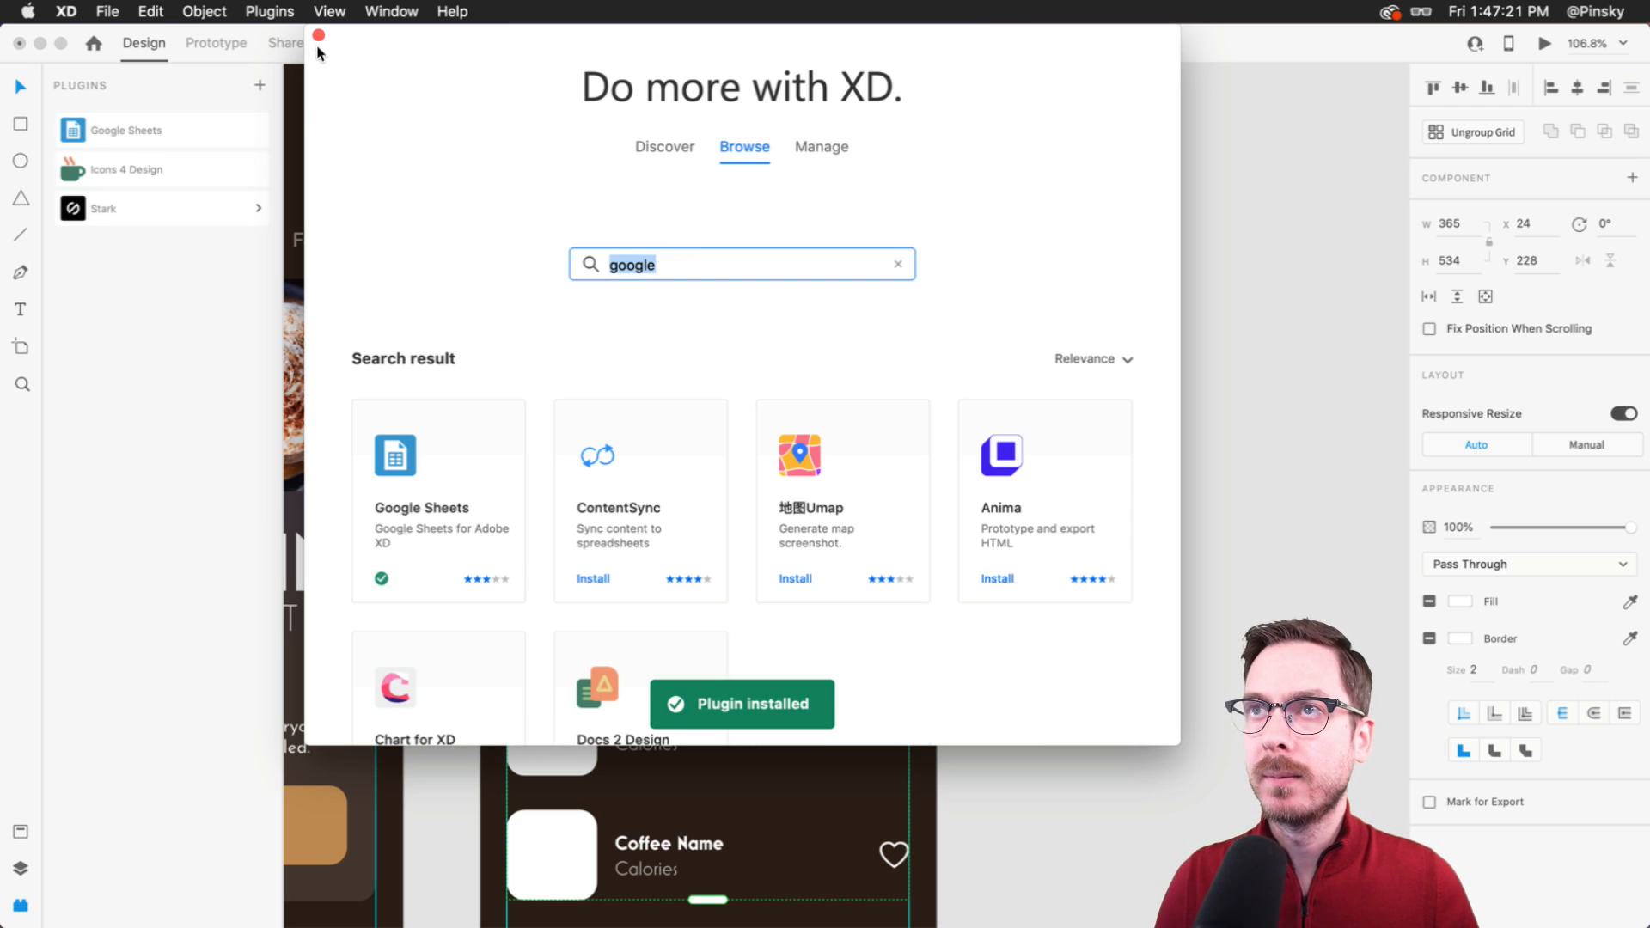
left_click(319, 35)
- Open the Google Sheets plugin, choose Paste URL Link as the file source and import the spreadsheet from the copied link
left_click(191, 130)
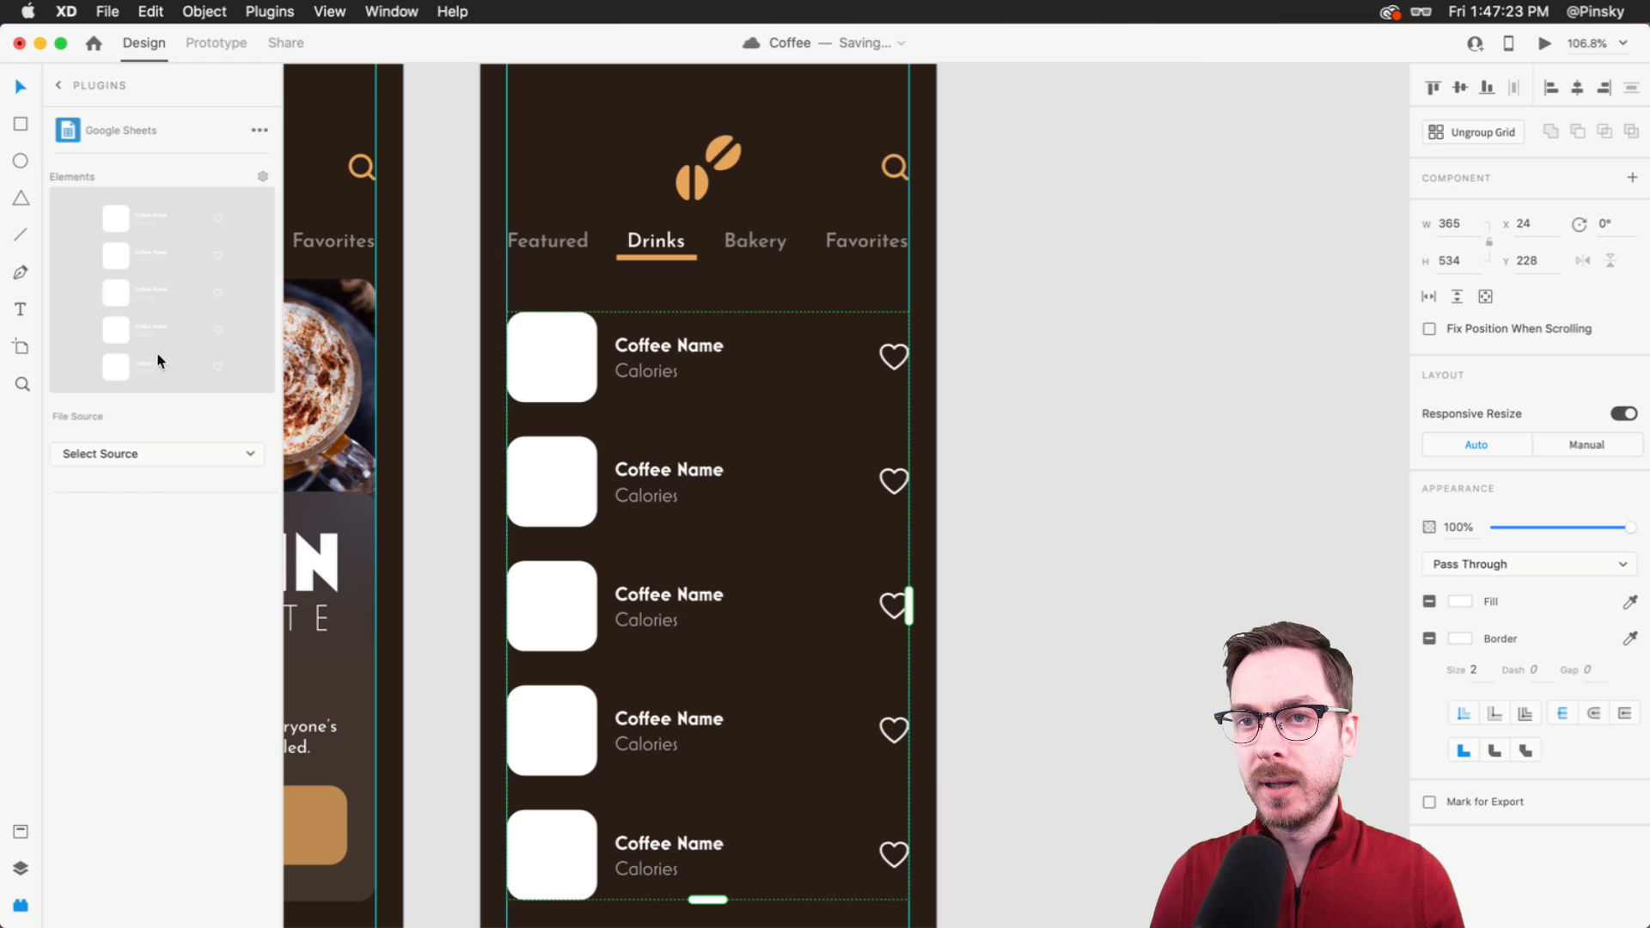
left_click(135, 453)
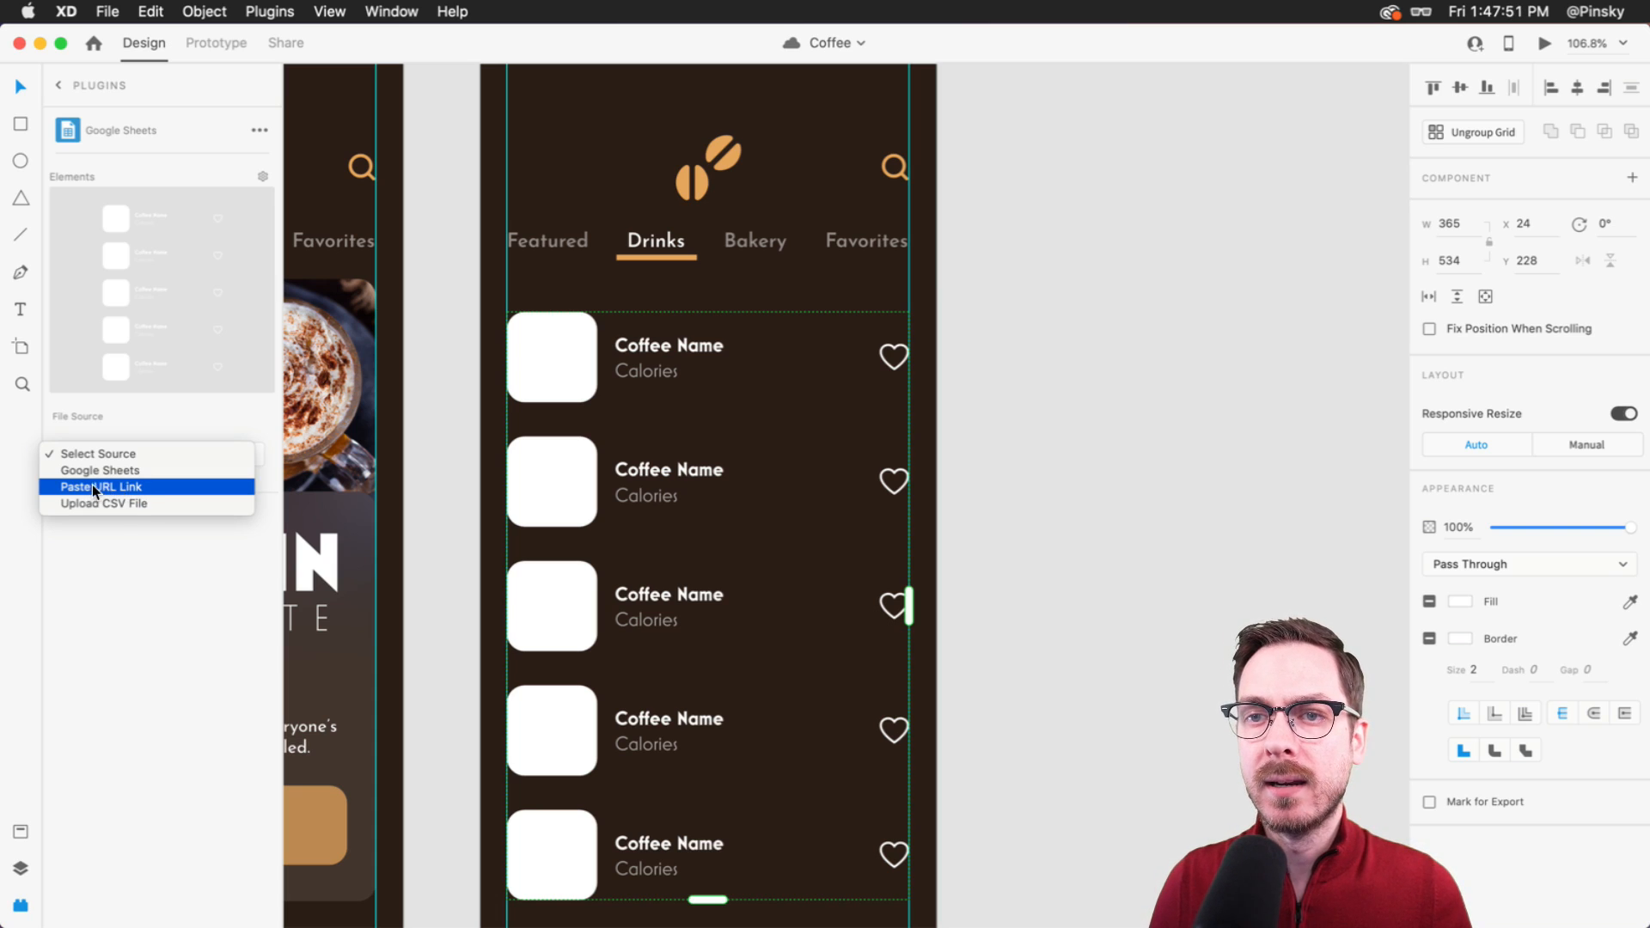
left_click(173, 484)
left_click(120, 527)
key("super+v")
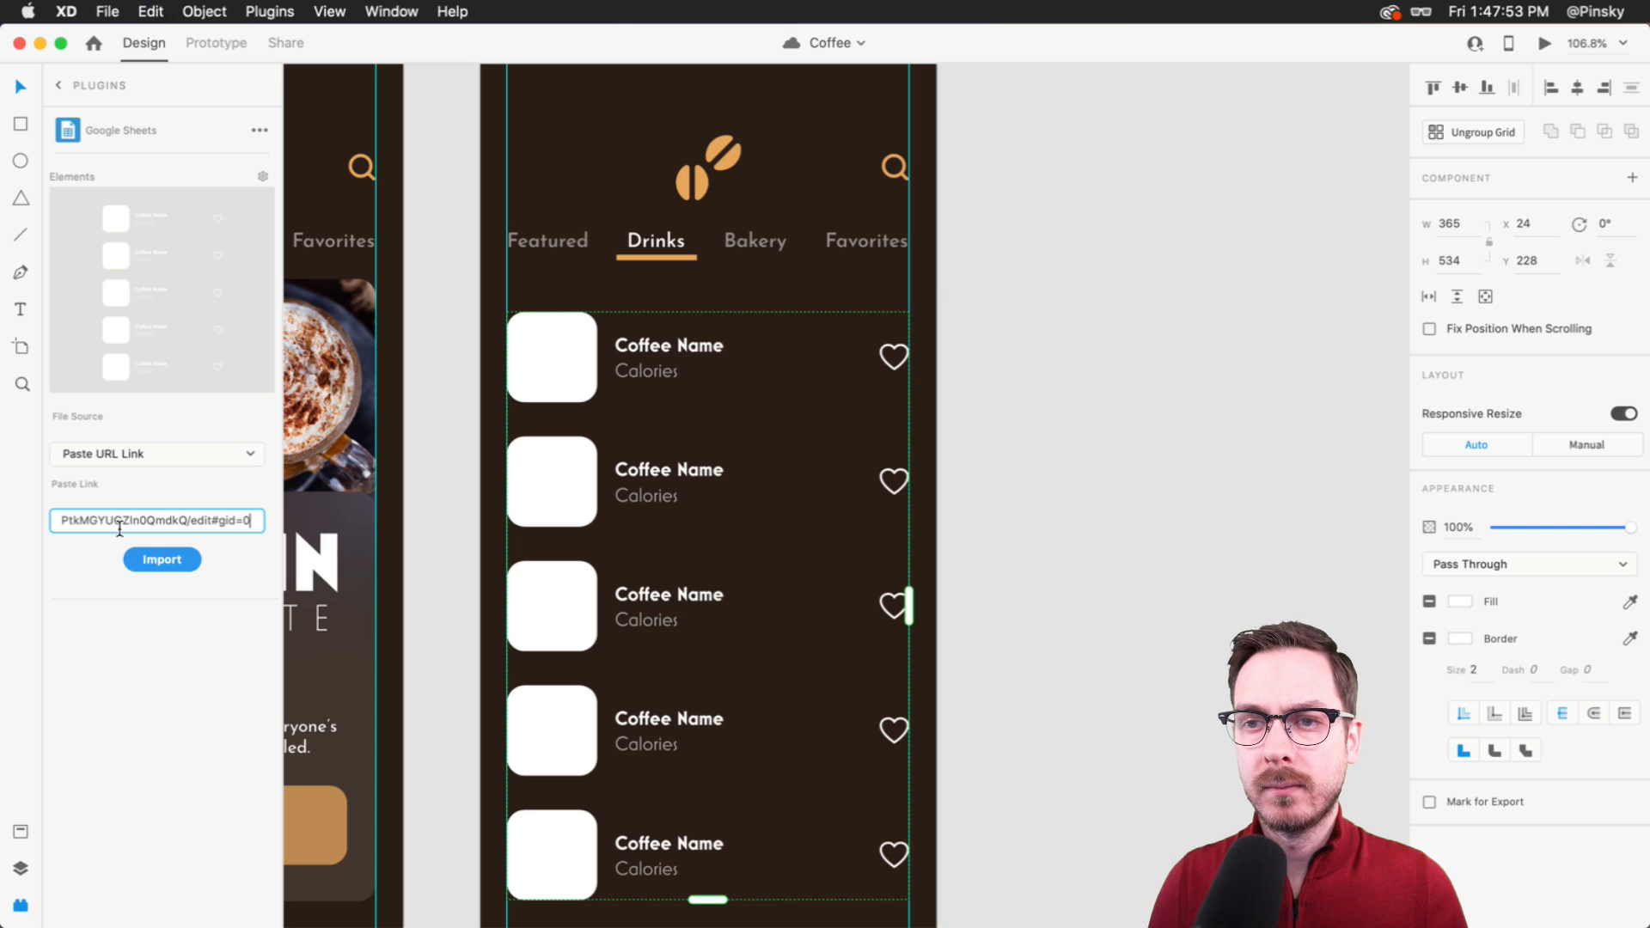
left_click(160, 559)
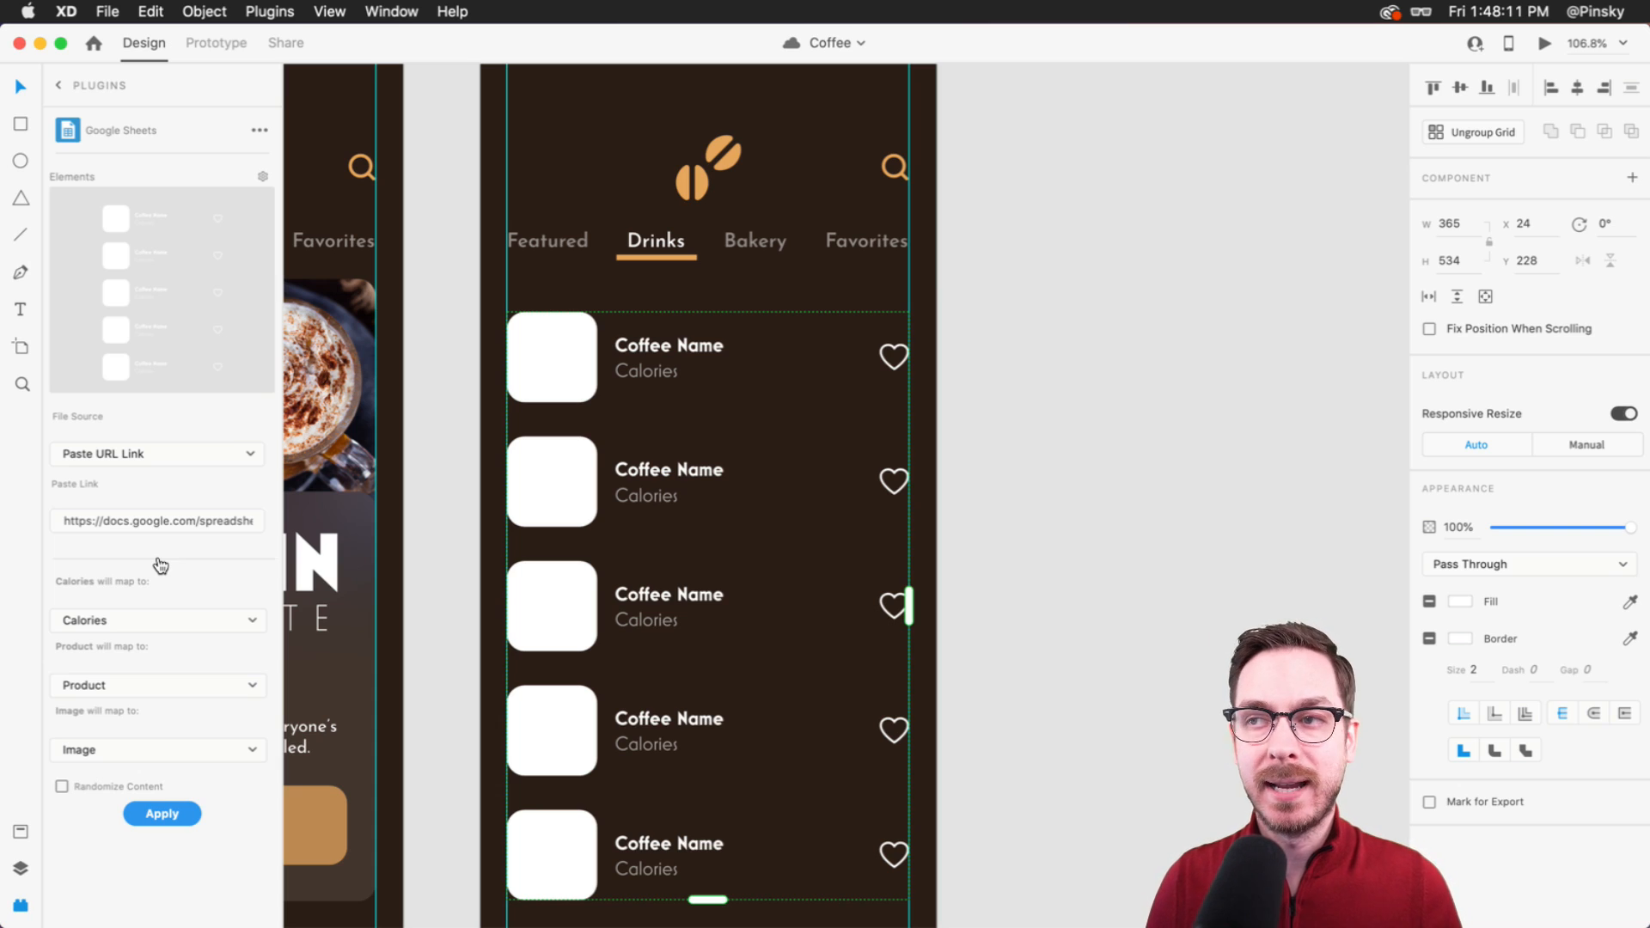
key("super+Tab")
left_click(1108, 696)
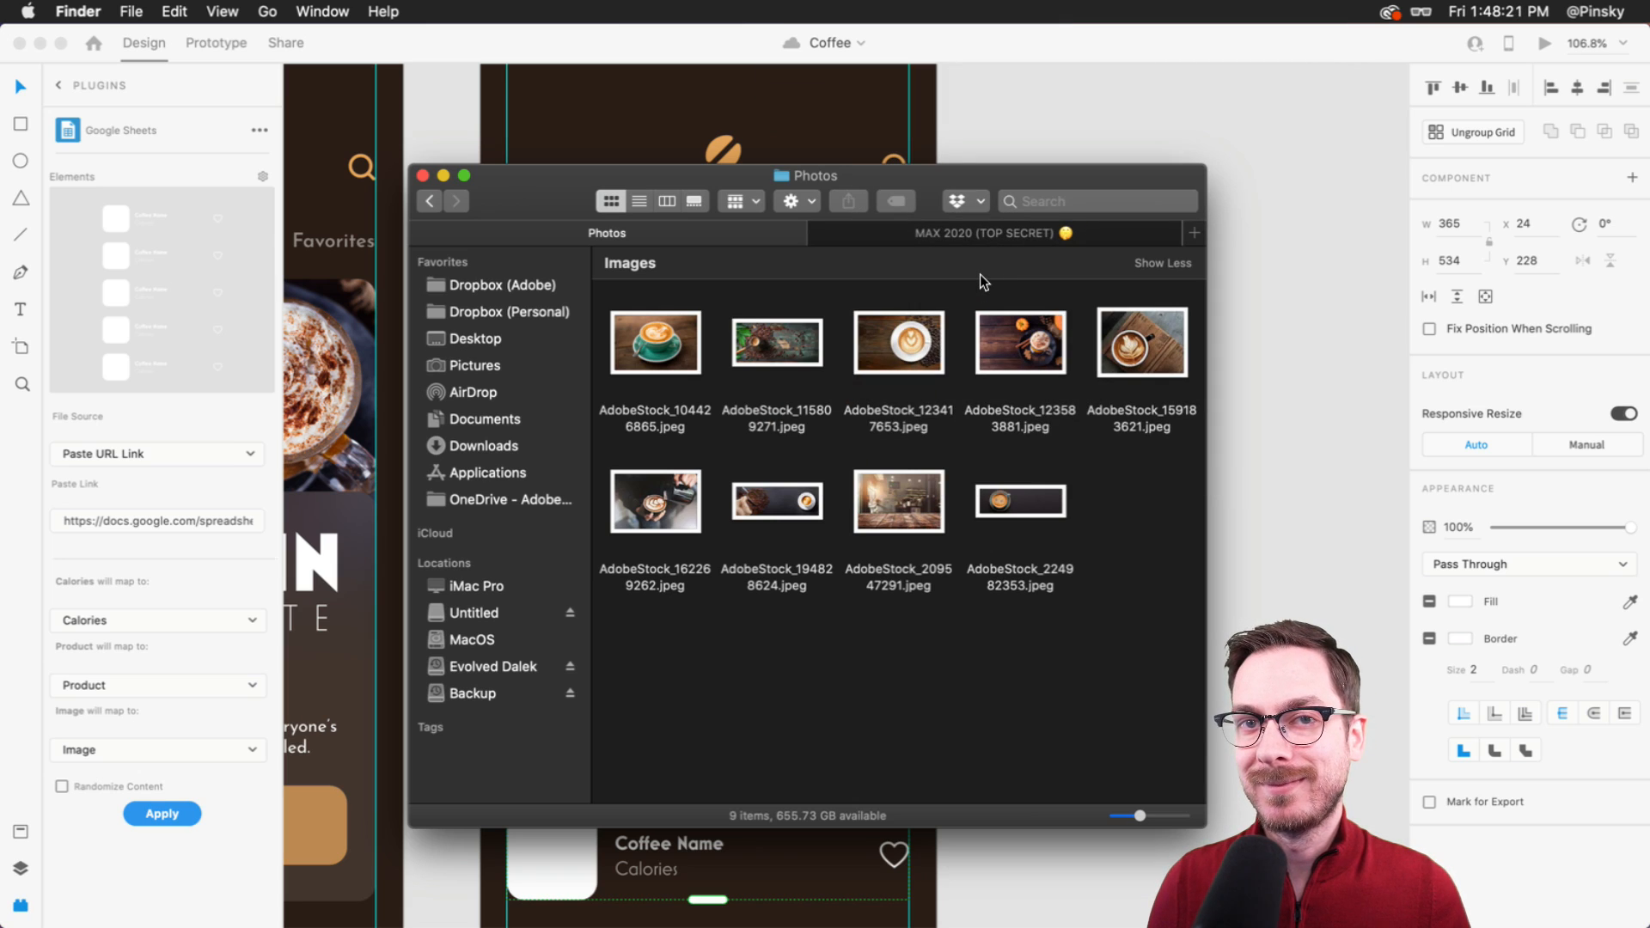
left_click(960, 31)
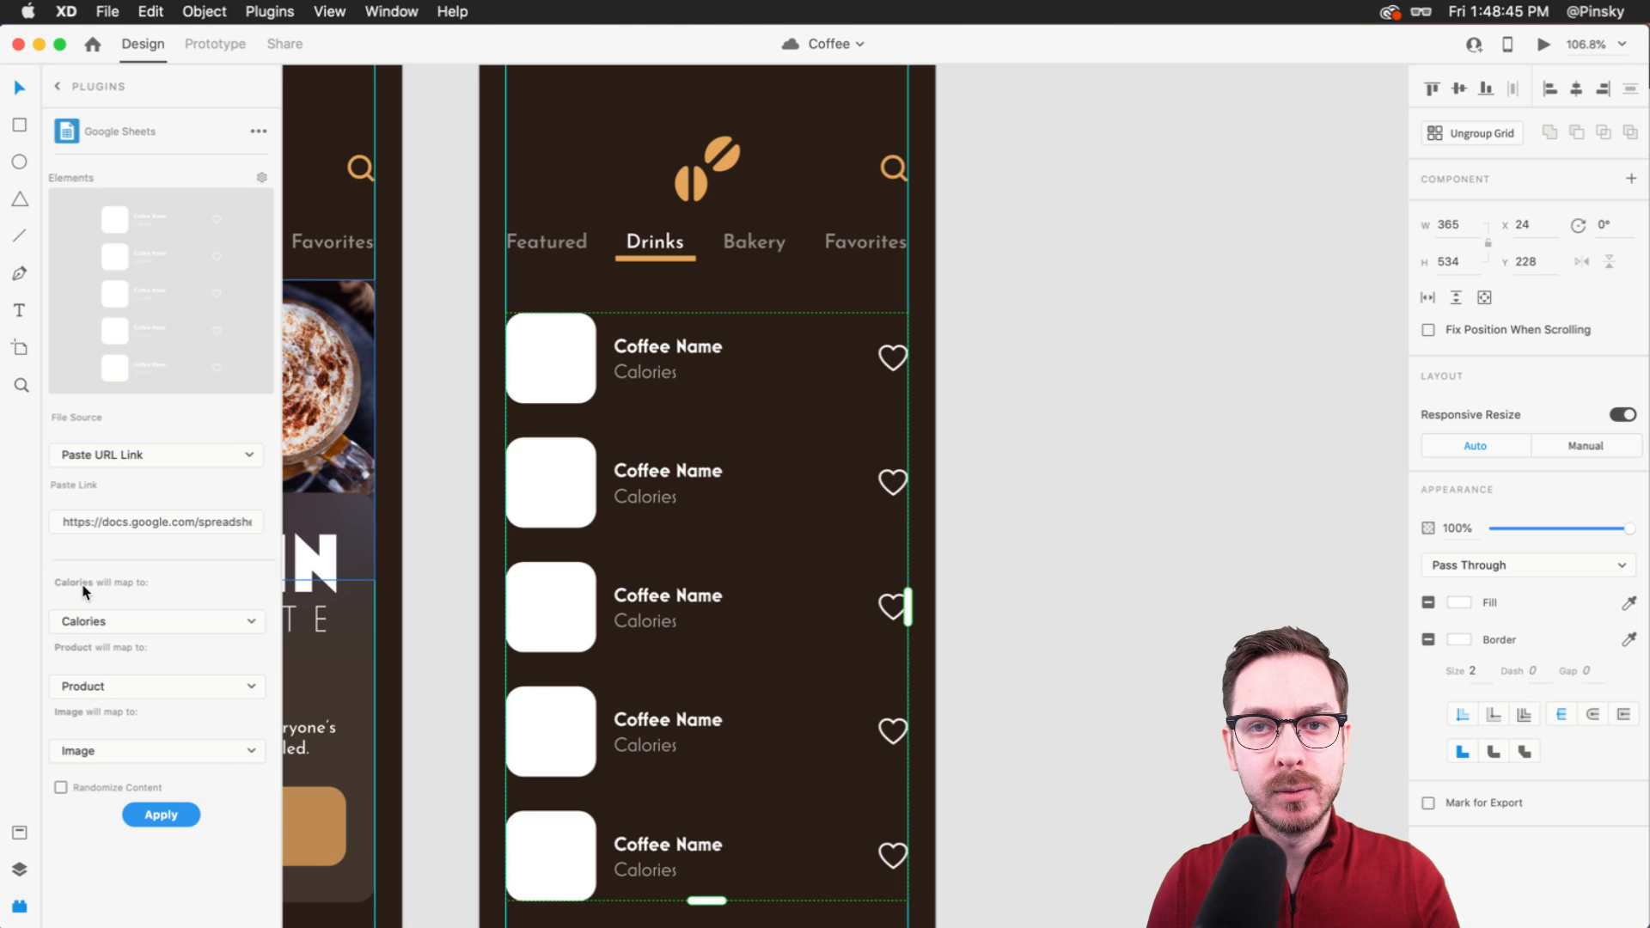
- Check the column choices for the Calories layer, keep Calories mapped, and apply the spreadsheet data to the repeat grid
left_click(117, 627)
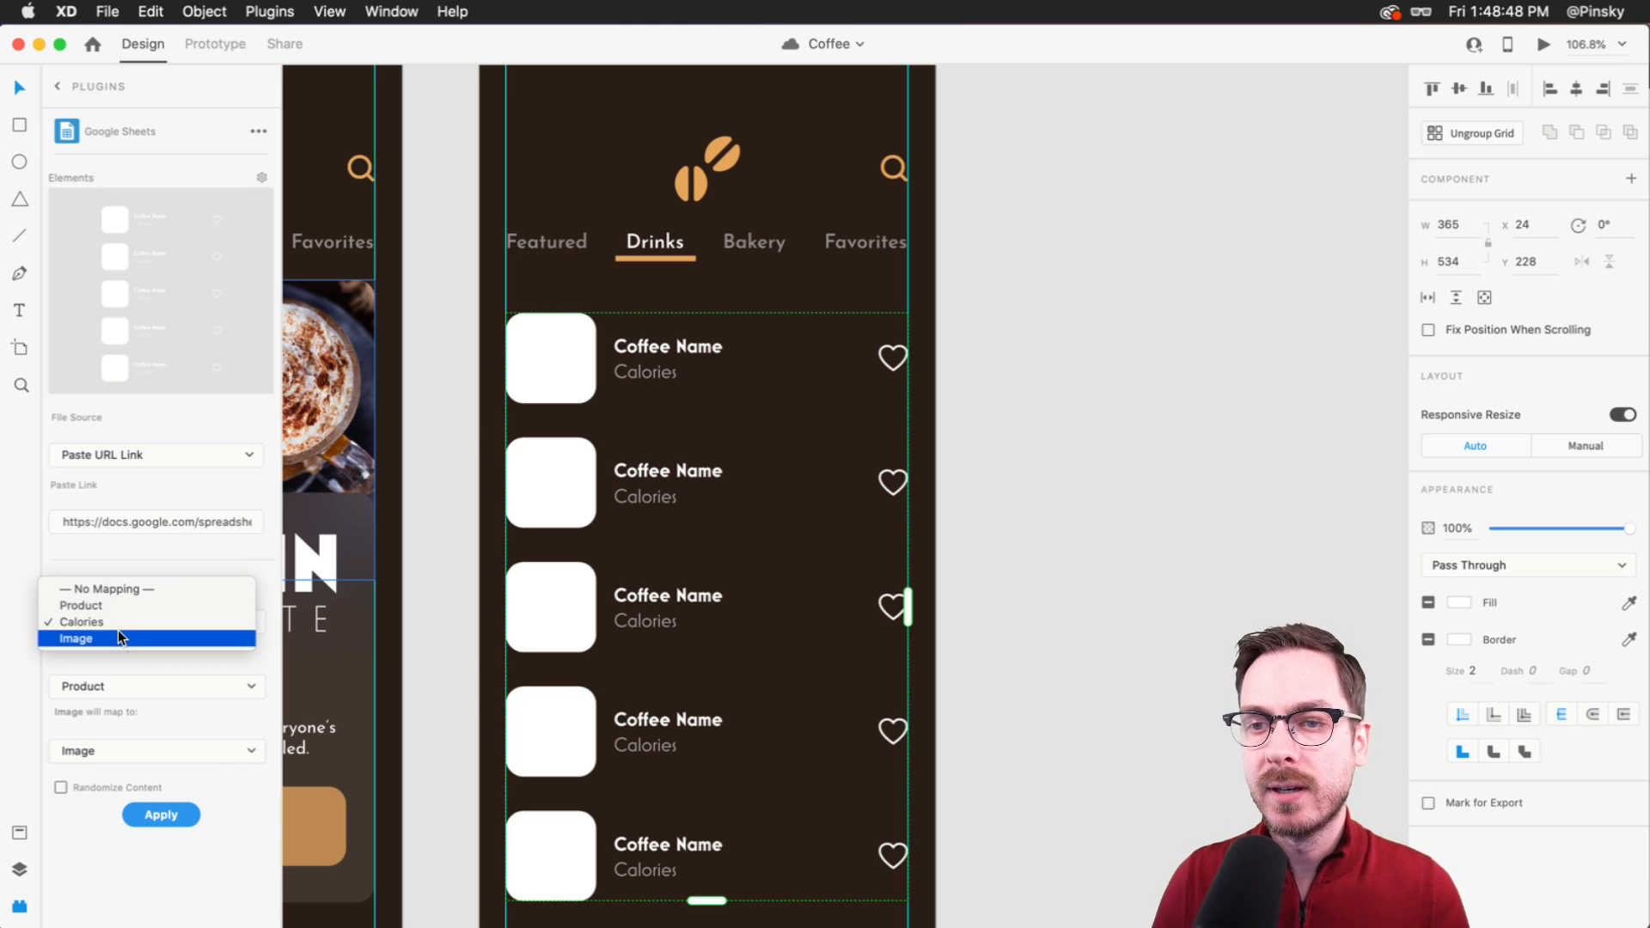
left_click(120, 557)
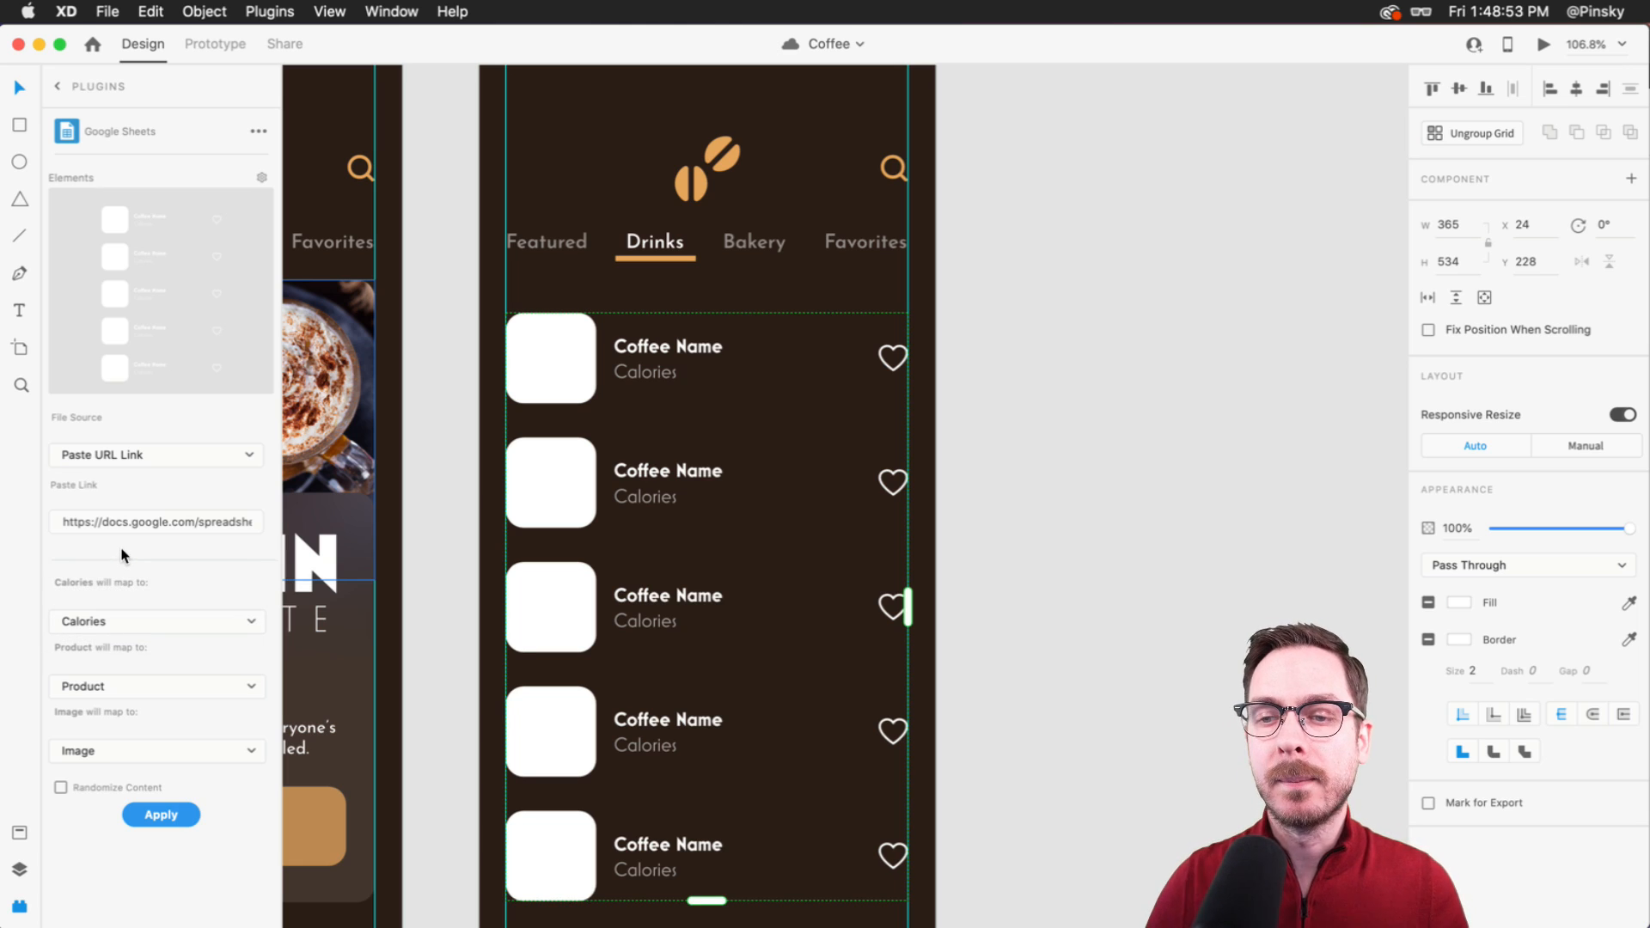
left_click(161, 815)
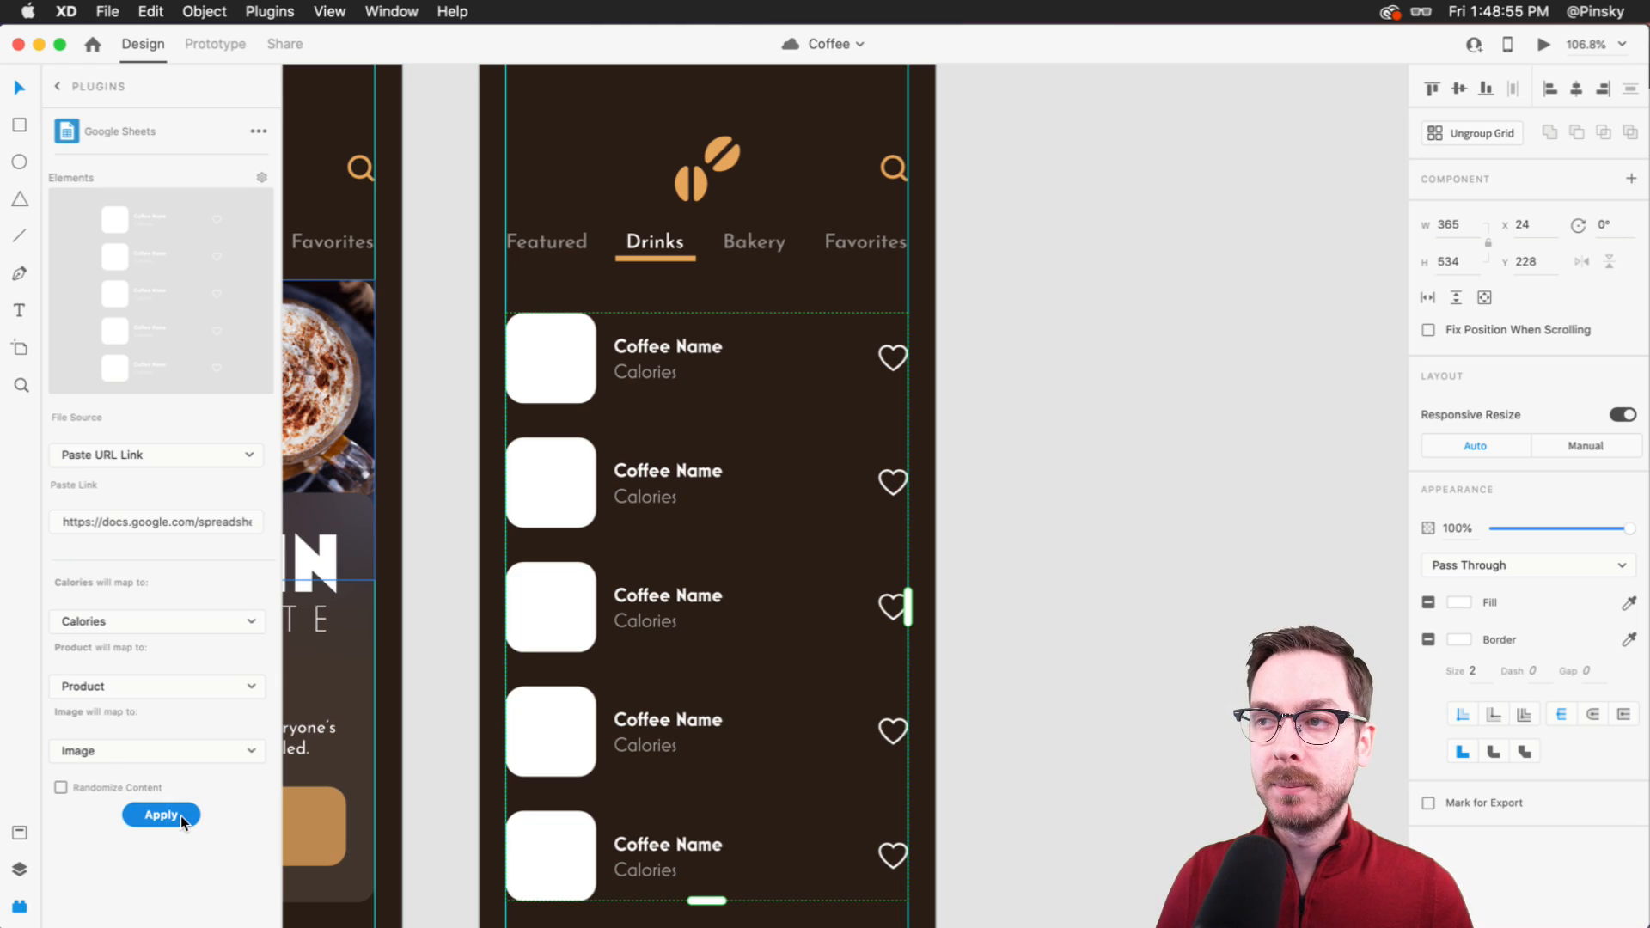
- Shift the first row's photo to the right inside its rounded square to center the coffee cup, and deselect it
double_click(551, 352)
double_click(547, 348)
left_click_drag(546, 348, 624, 348)
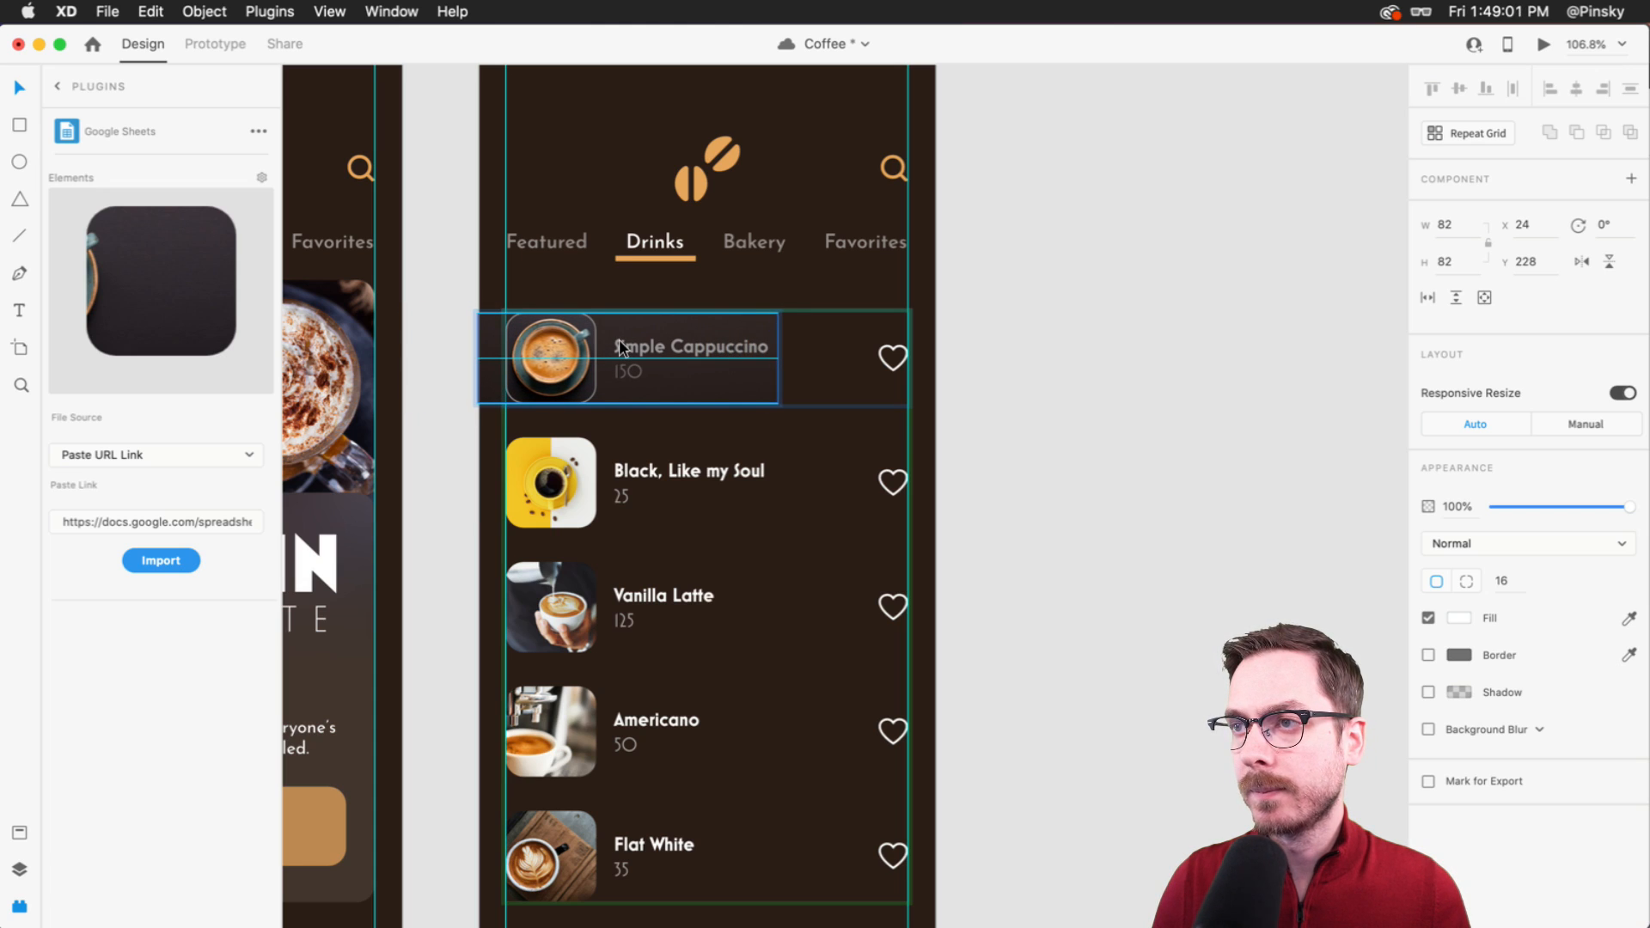
left_click(1150, 392)
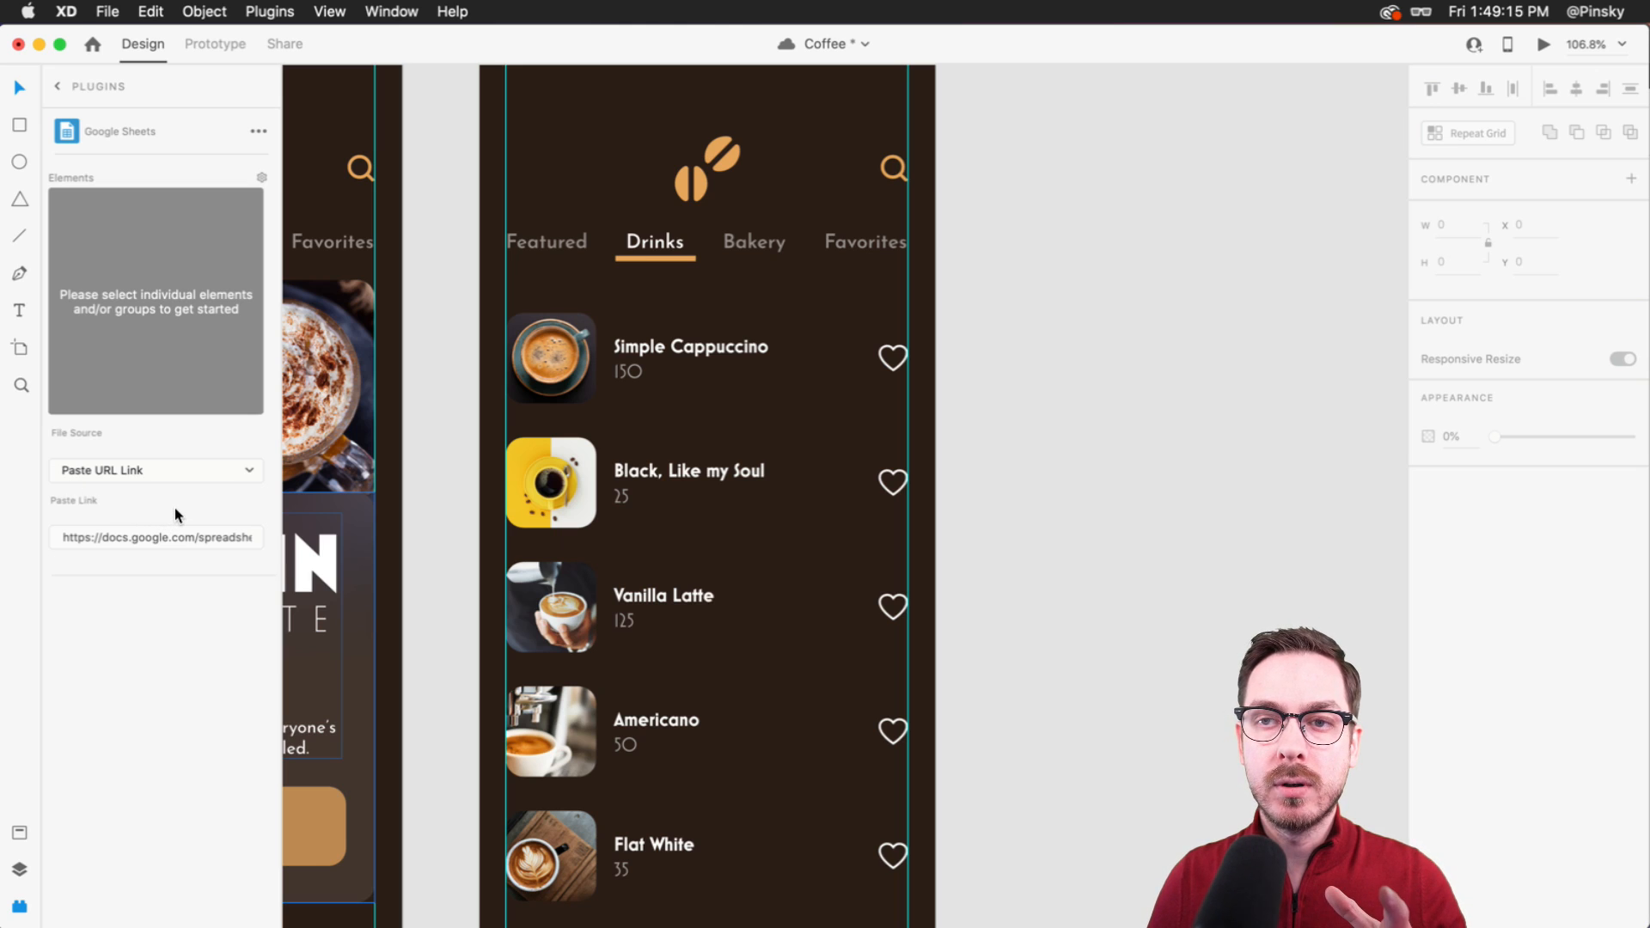
- Look through the file source options of the Google Sheets plugin, keeping Paste URL Link
left_click(187, 474)
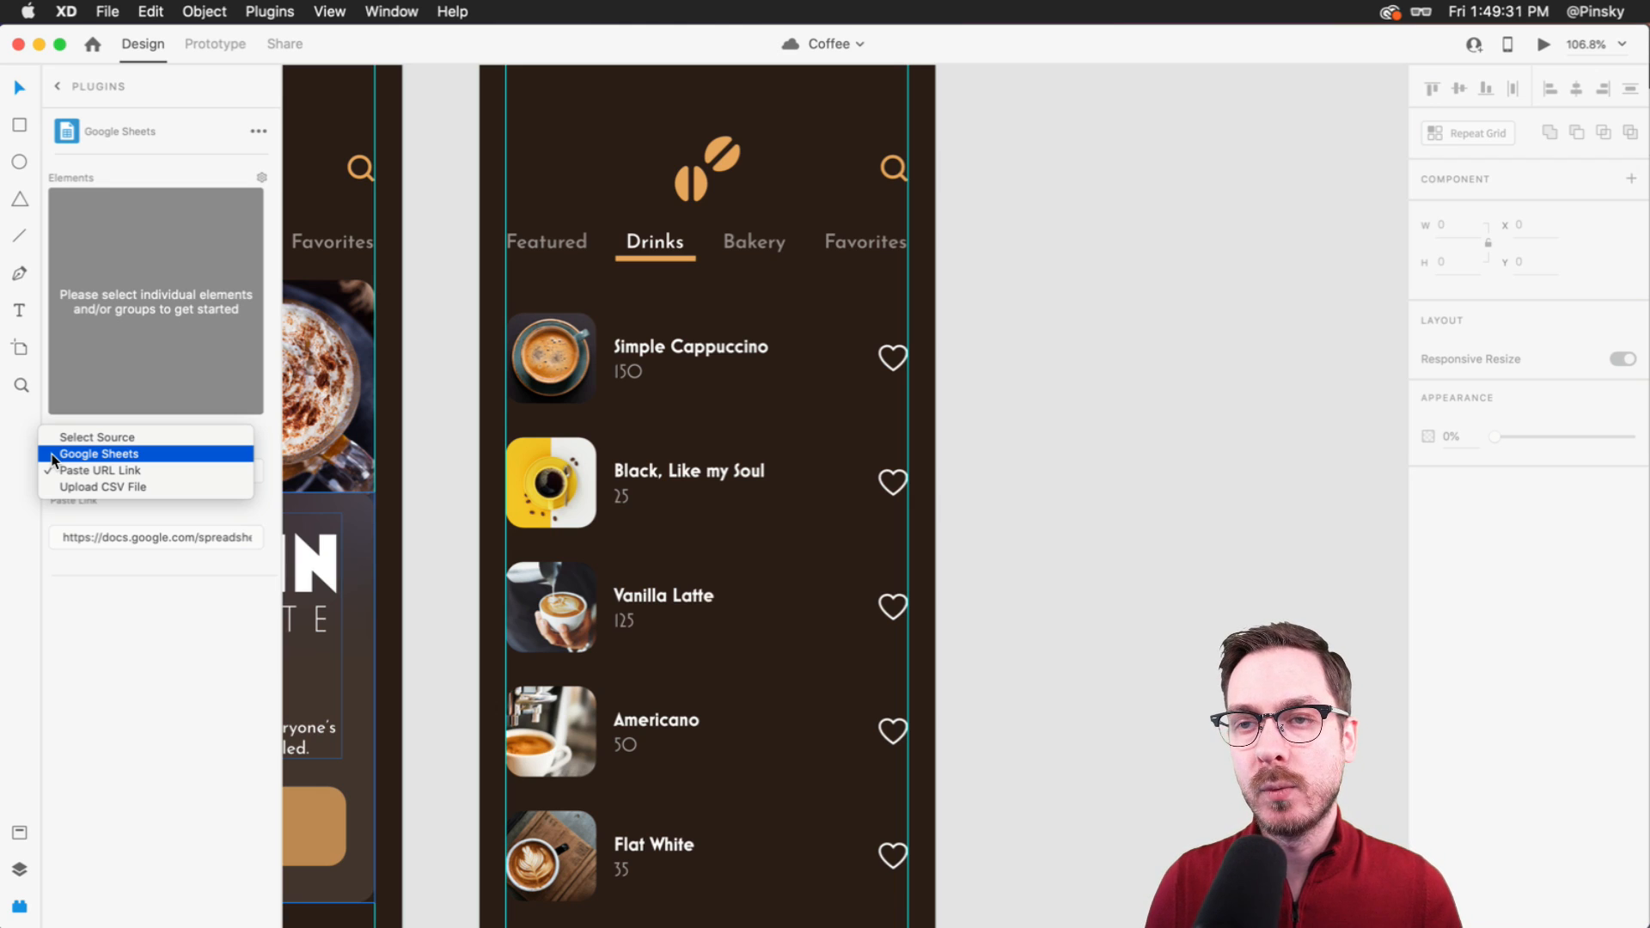
left_click(124, 572)
left_click(124, 469)
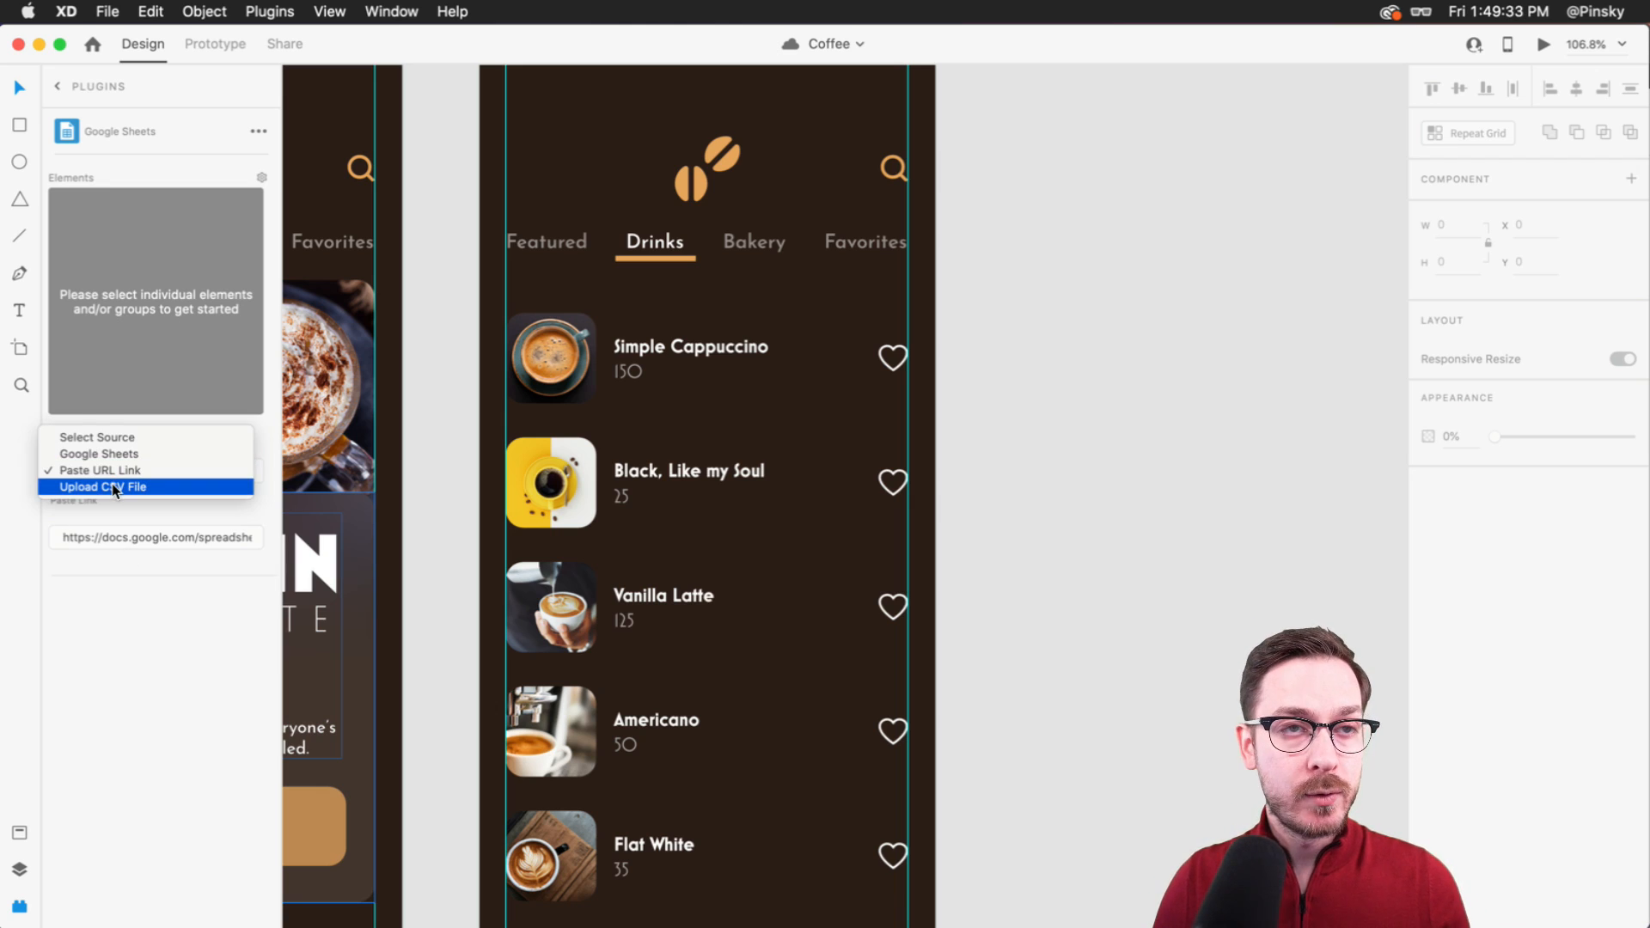
left_click(125, 656)
- Select the calorie number in the Simple Cappuccino row and check the Calories column entries in the Coffee!! spreadsheet in Safari before returning to XD
left_click(705, 476)
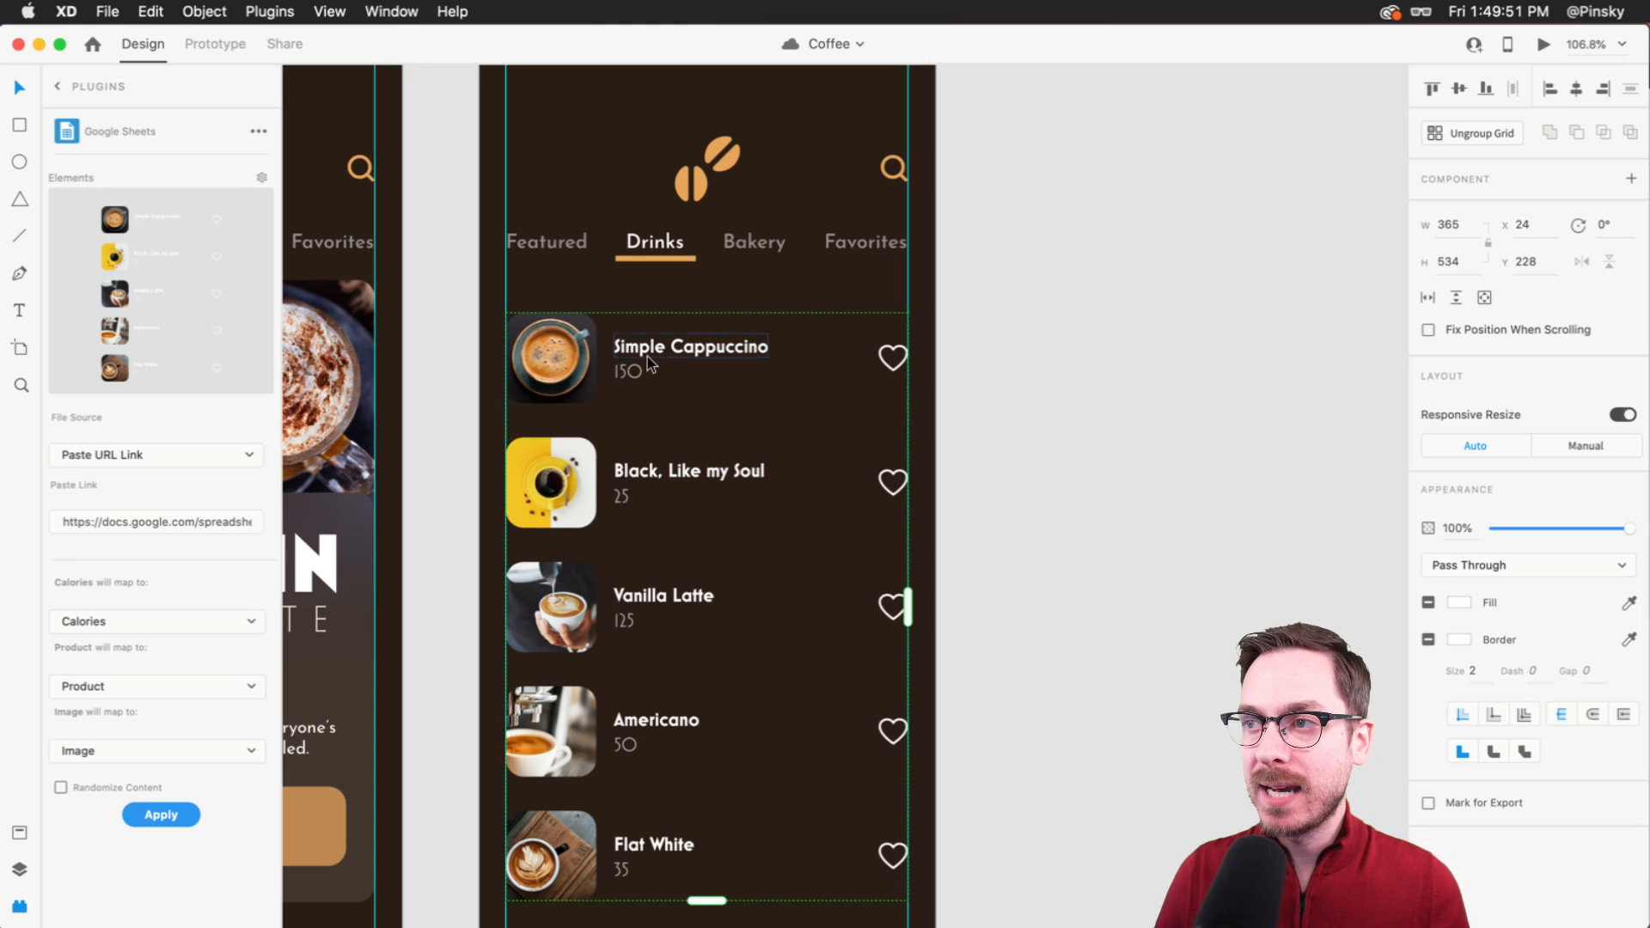
scroll(626, 371, "up", 5)
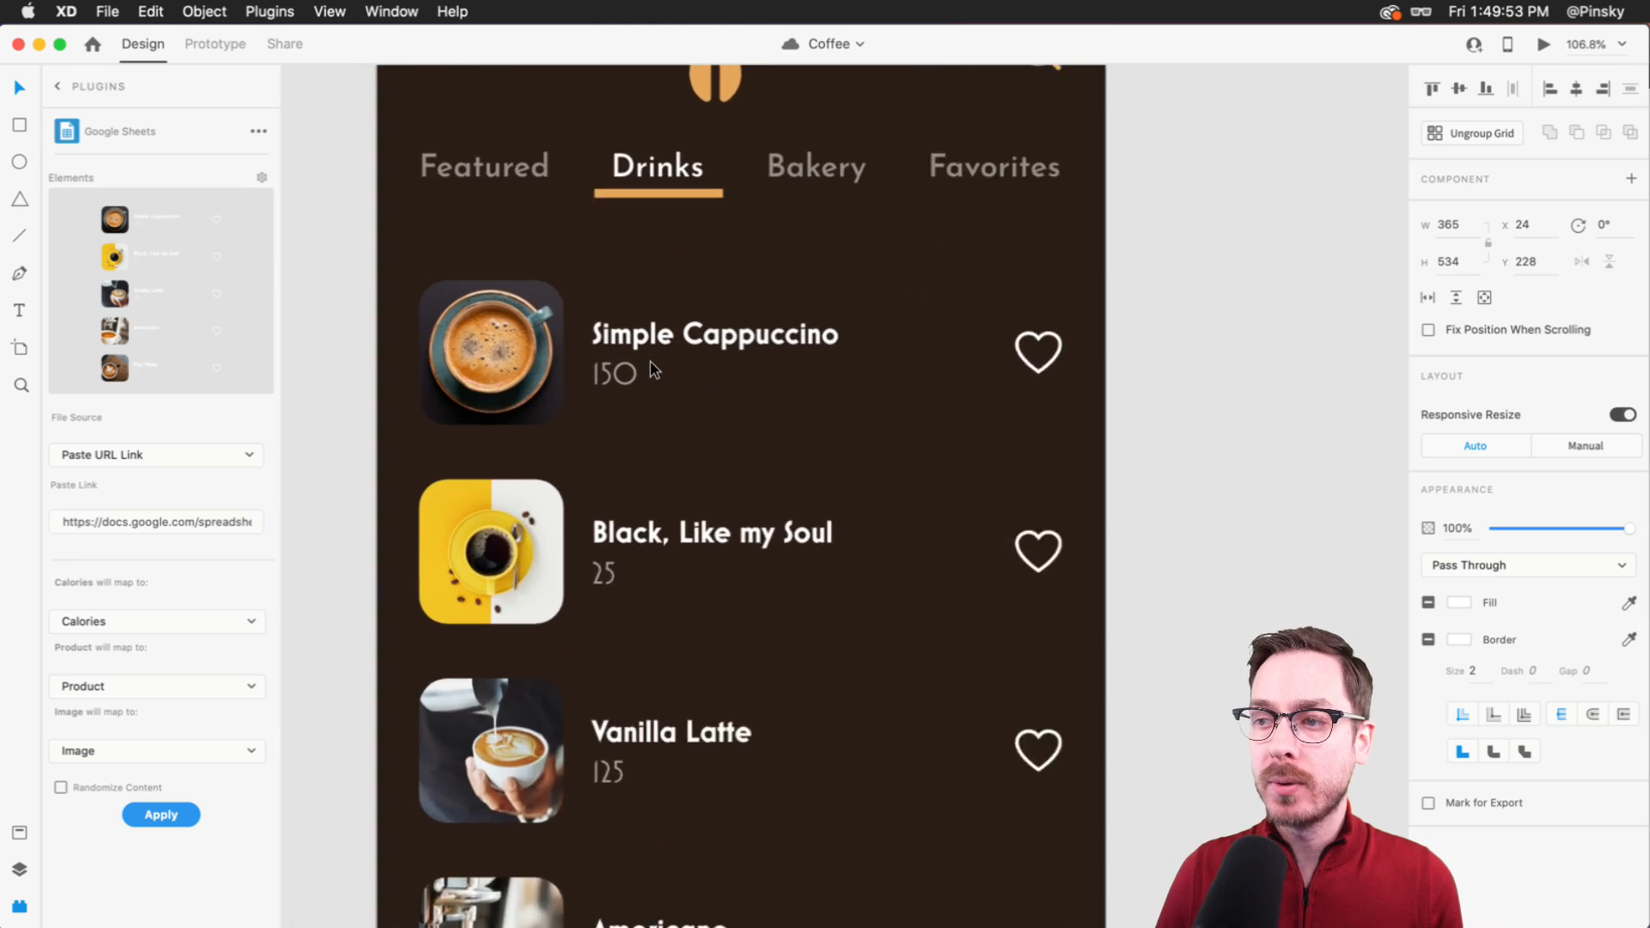
double_click(601, 378)
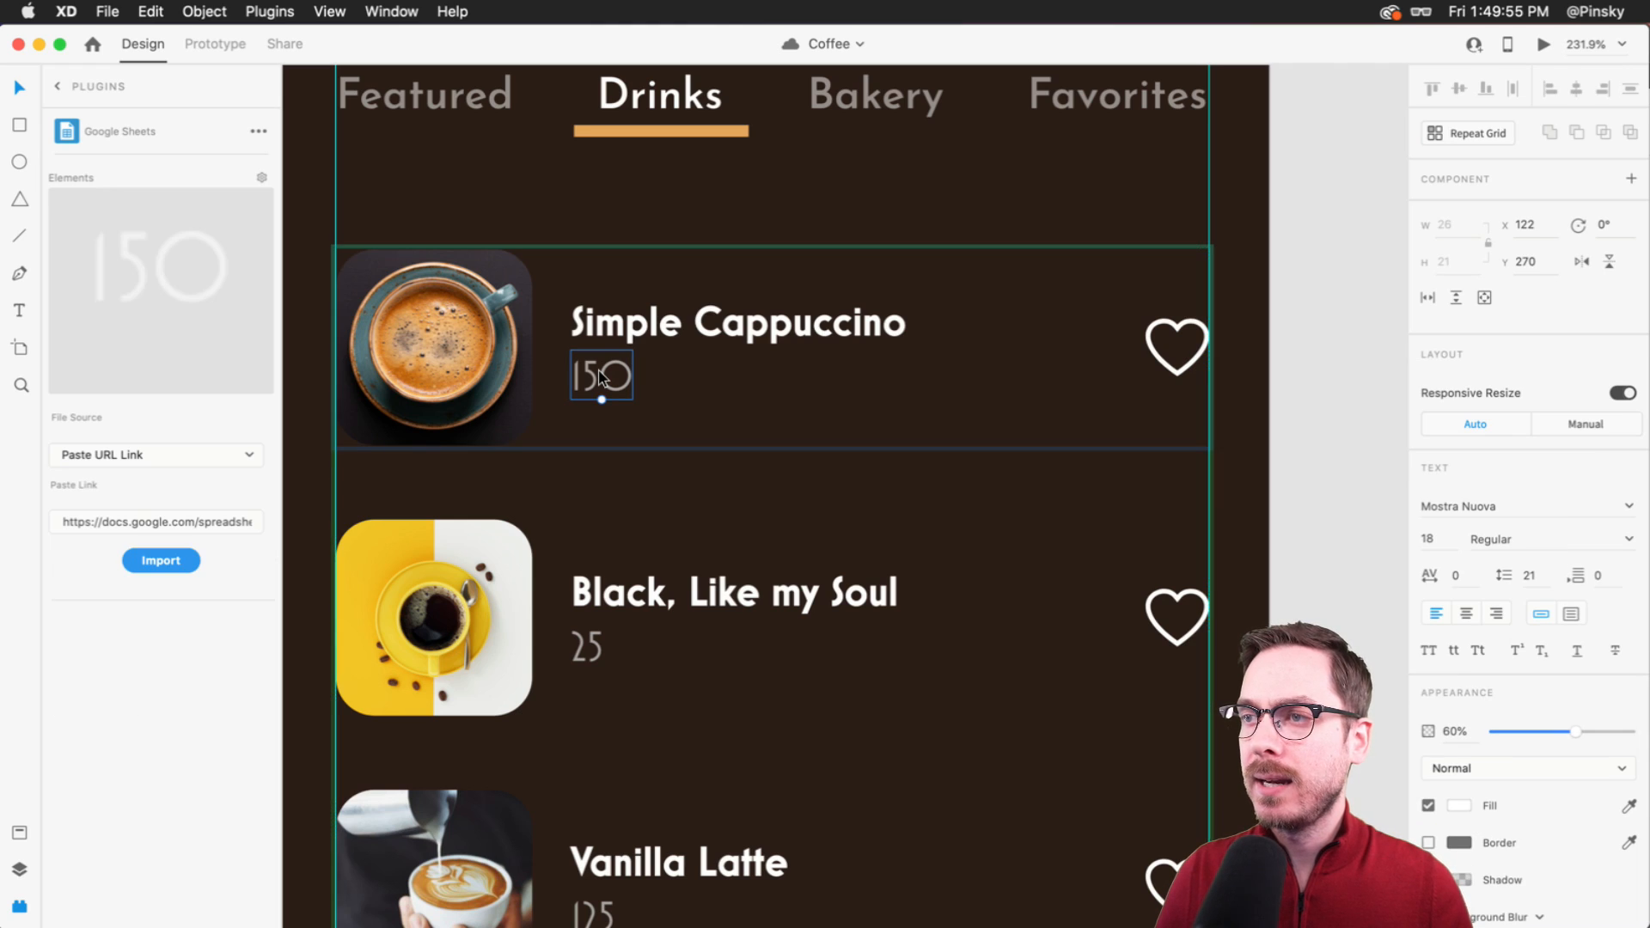
key("super+Tab")
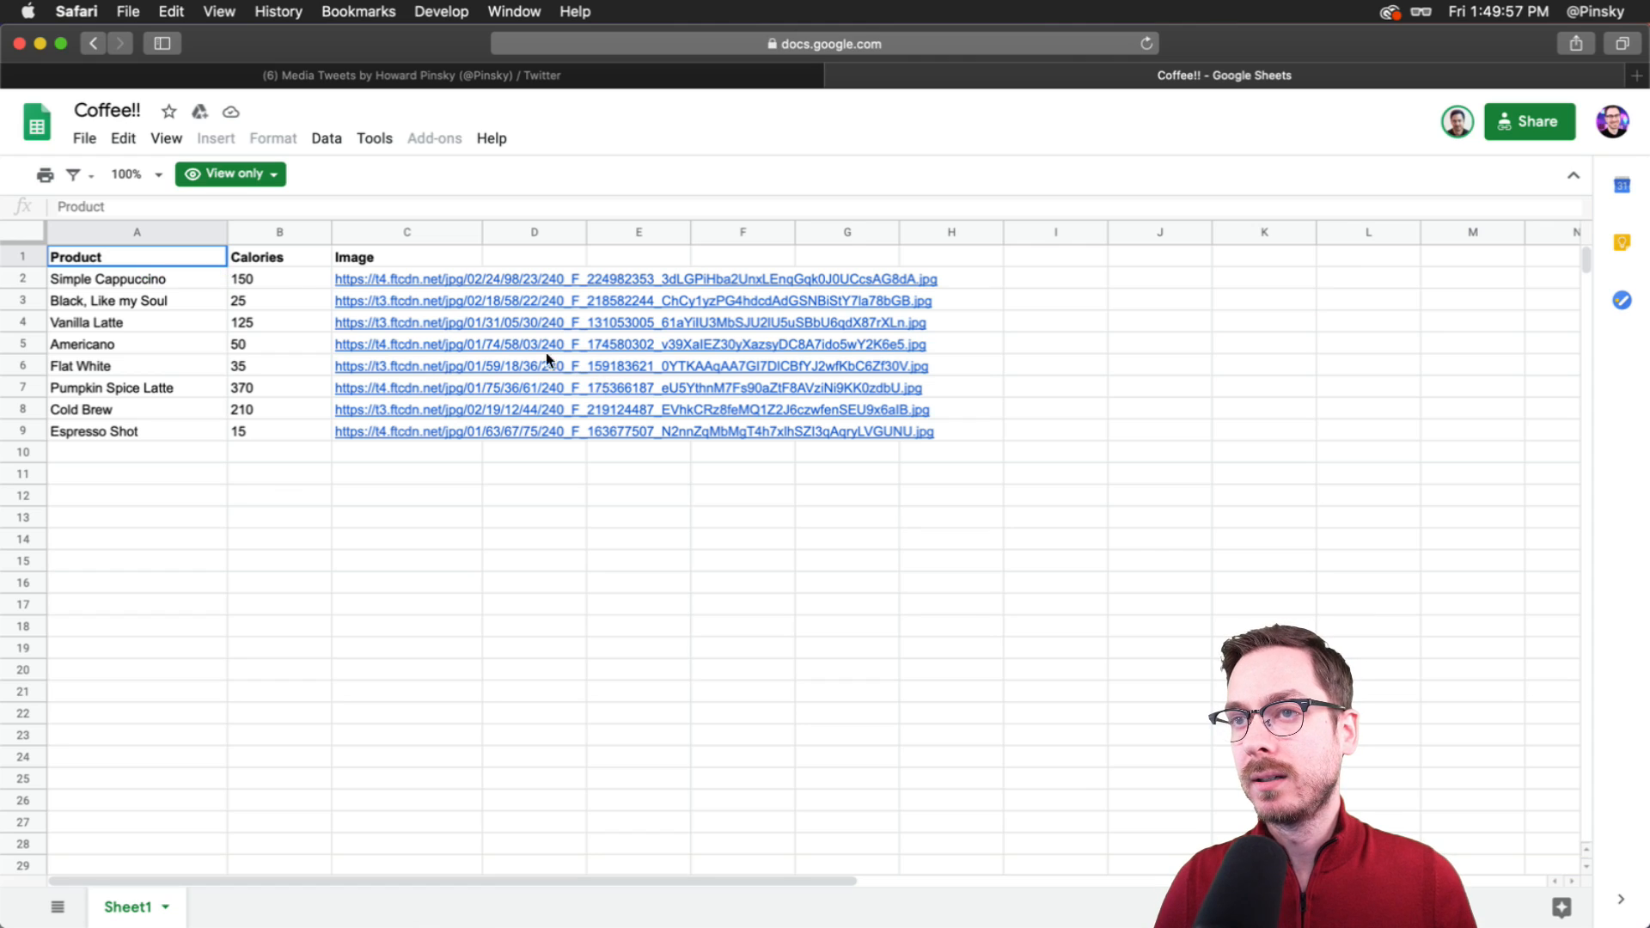
left_click(253, 277)
left_click(254, 301)
left_click(256, 314)
left_click(258, 344)
left_click(258, 368)
left_click(260, 388)
left_click(262, 405)
left_click(261, 428)
key("super+Tab")
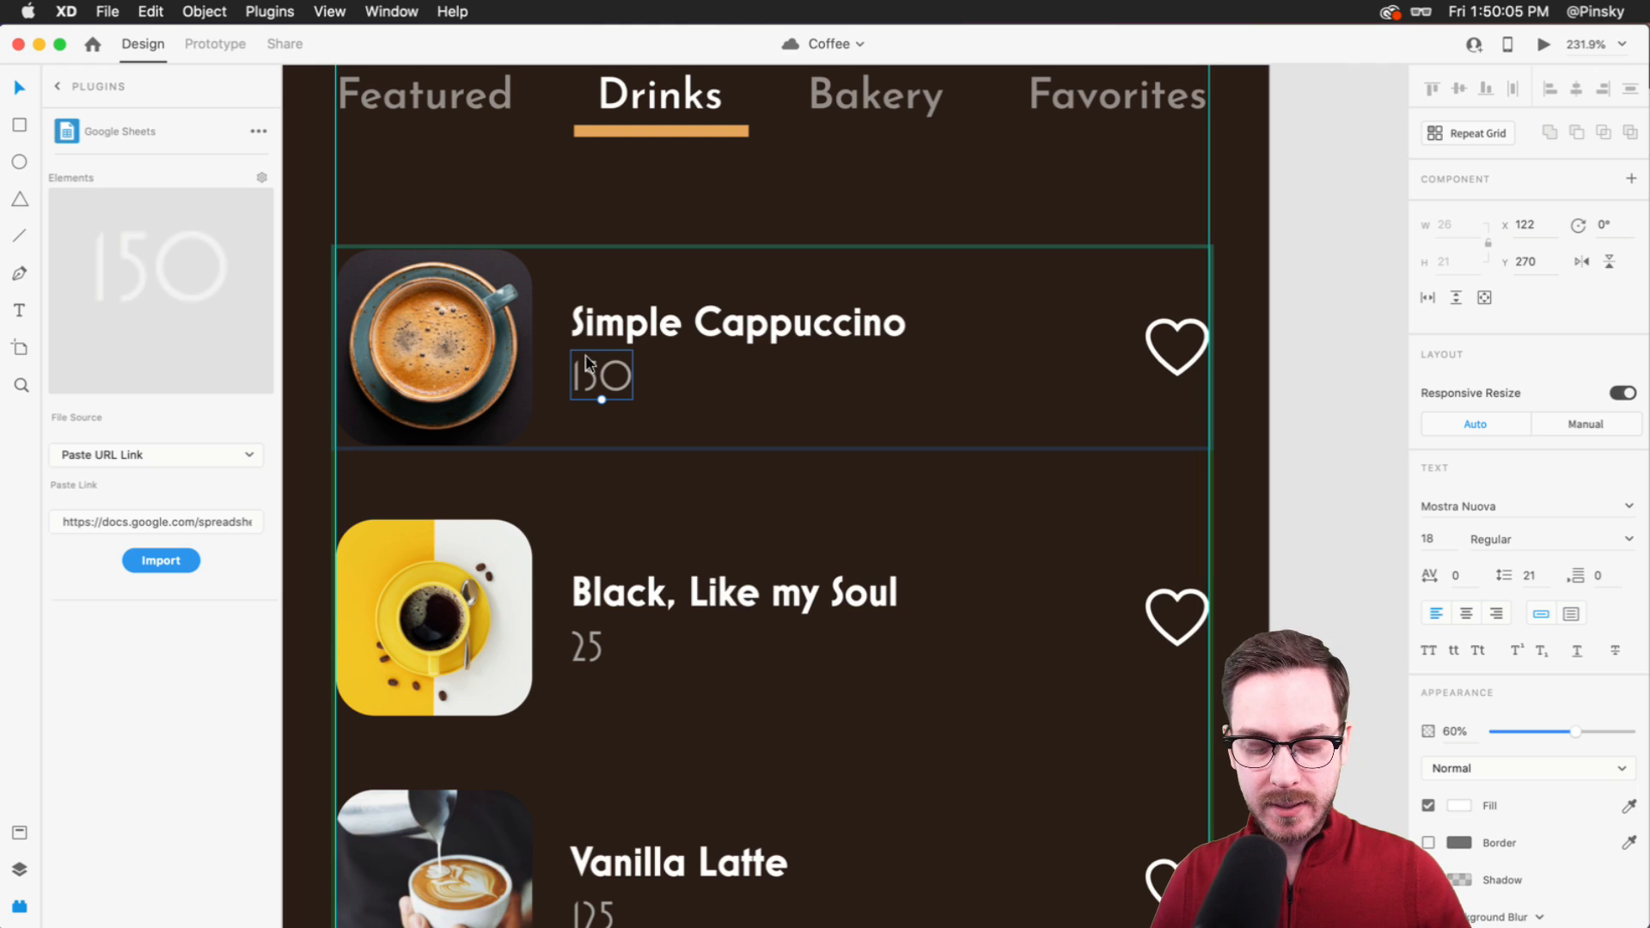
- Group the Simple Cappuccino calorie number on its own and name the group Calories
key("super+y")
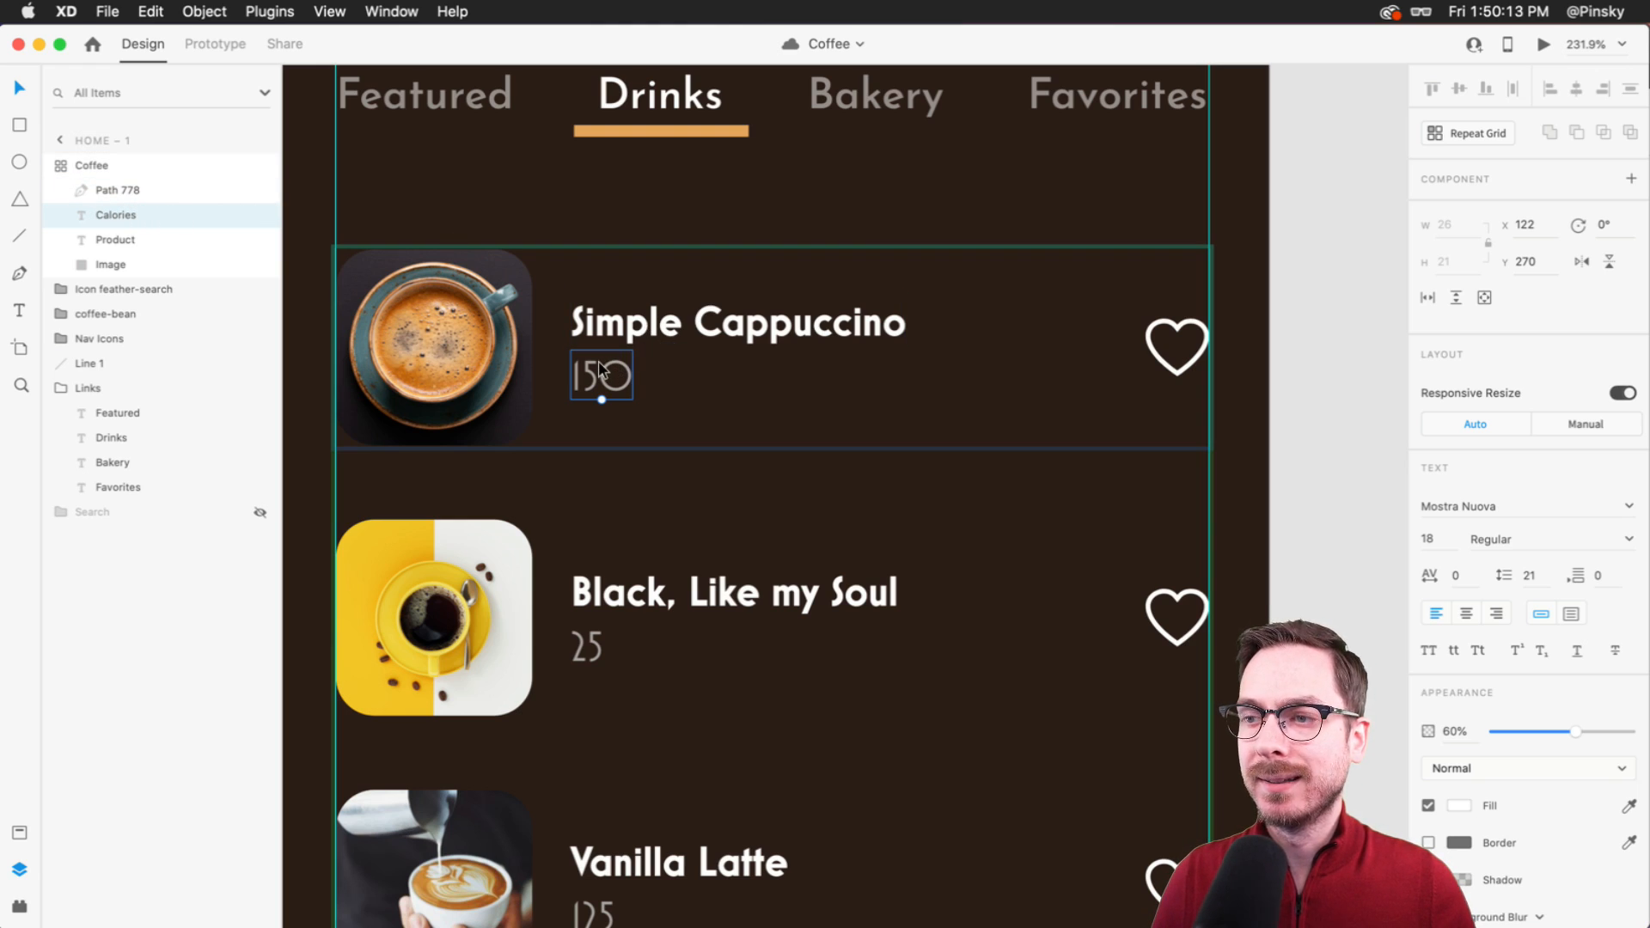
key("super+g")
double_click(129, 217)
type("Calories")
key("Return")
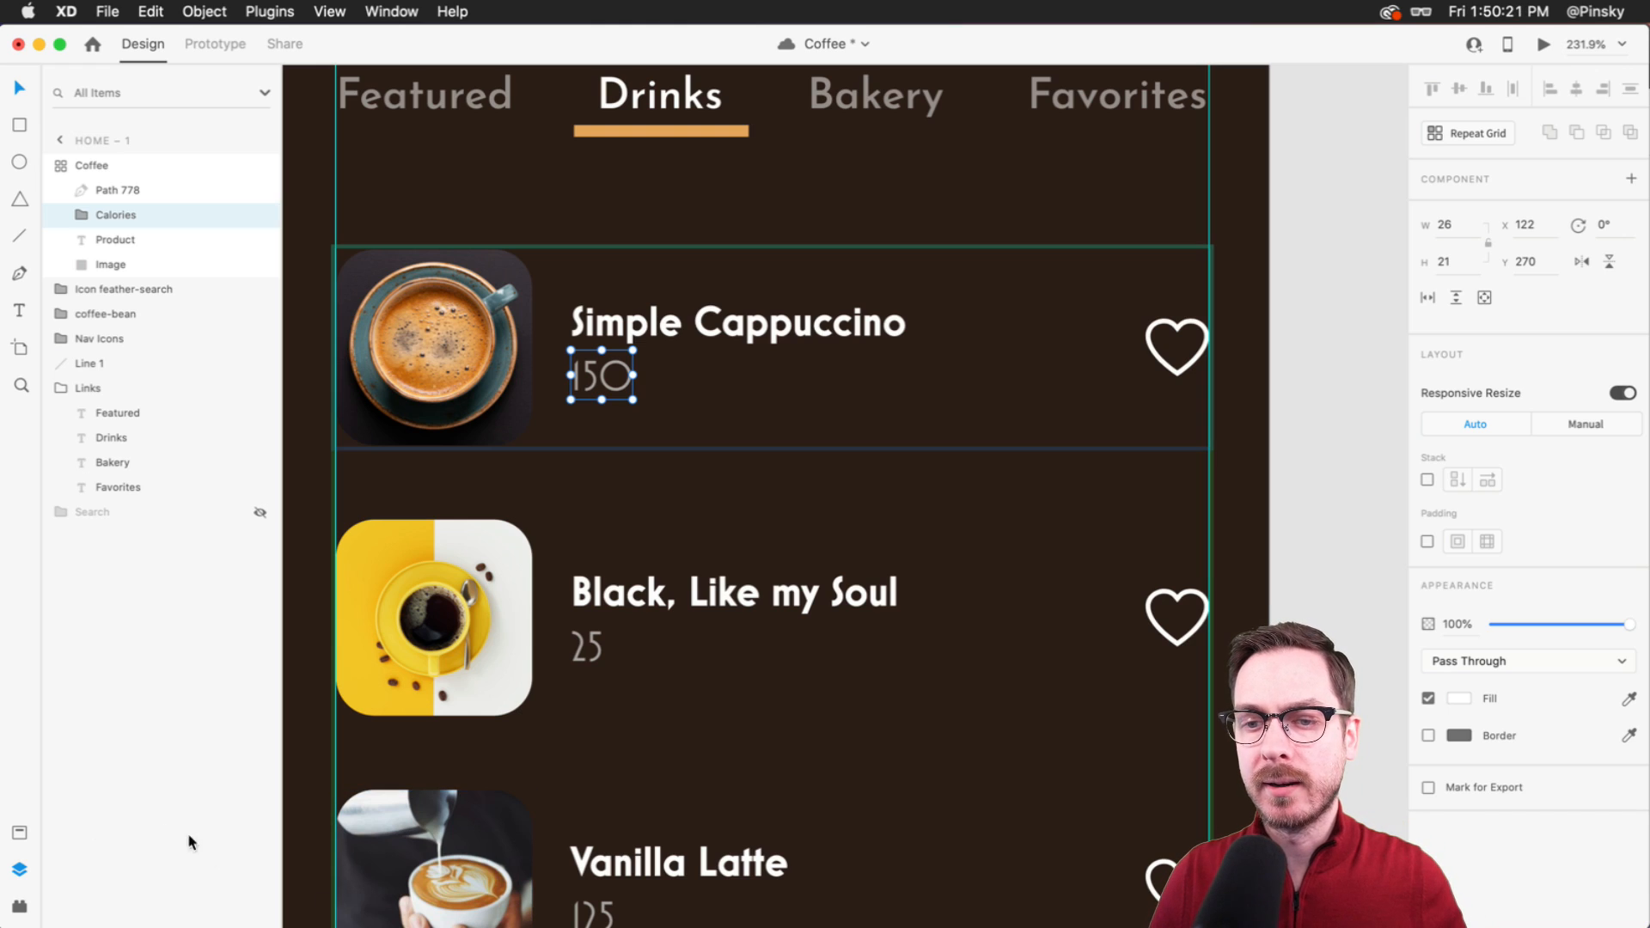
- Search the plugin catalogue for stock, look over the plugins found and close the catalogue
left_click(21, 904)
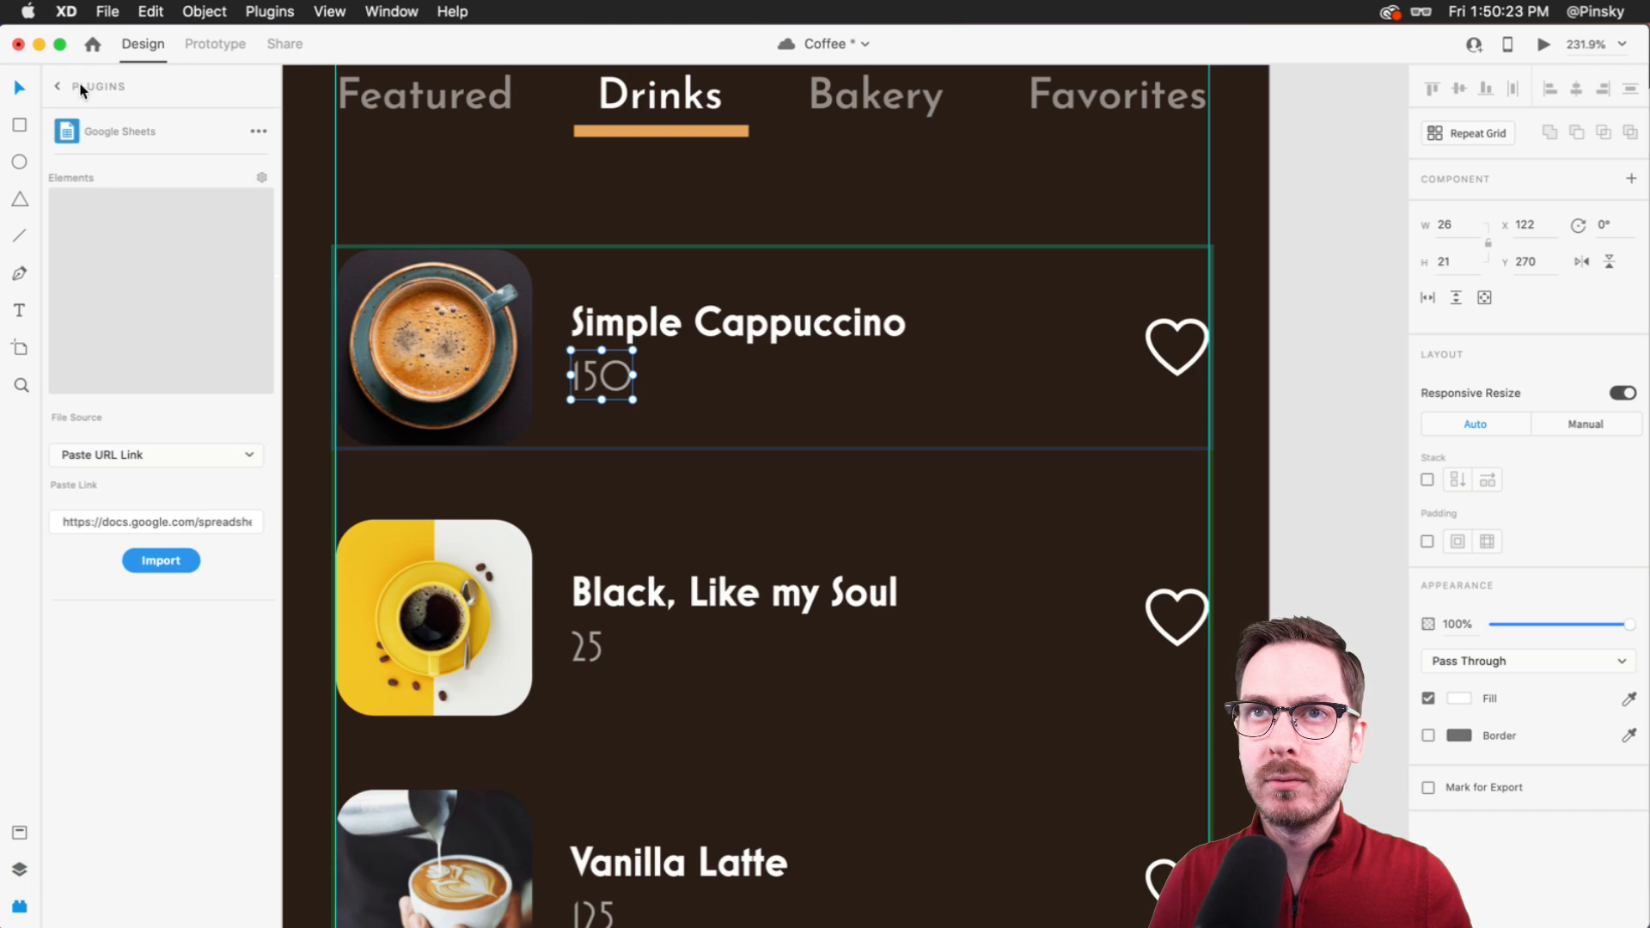
left_click(53, 87)
left_click(258, 86)
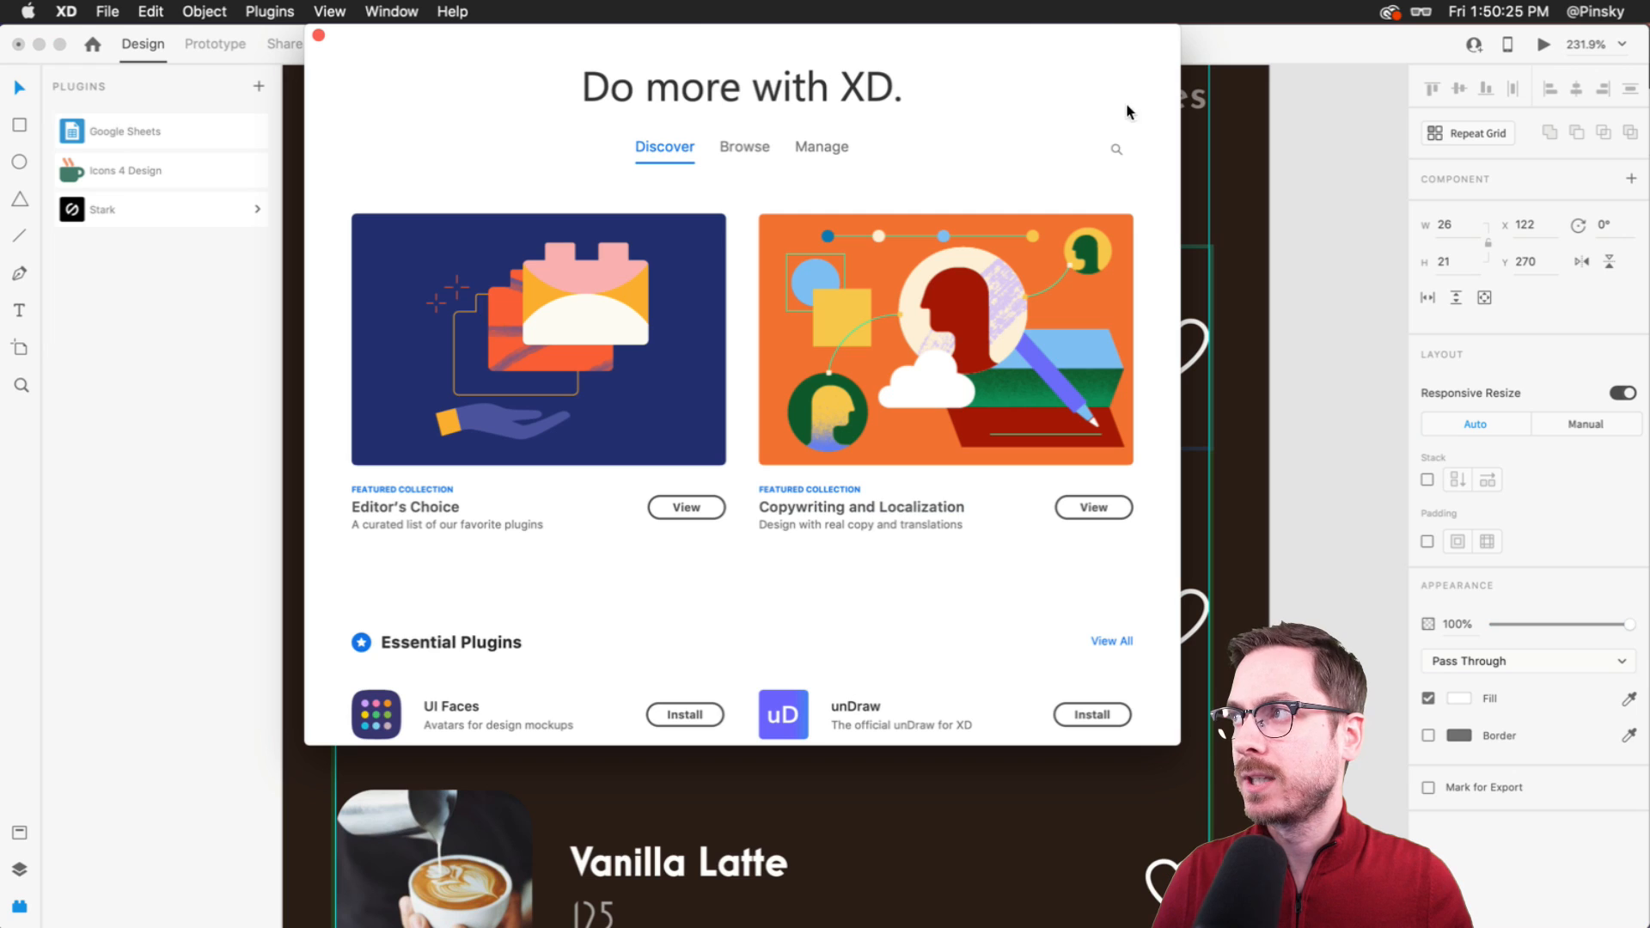
left_click(1118, 148)
type("stock")
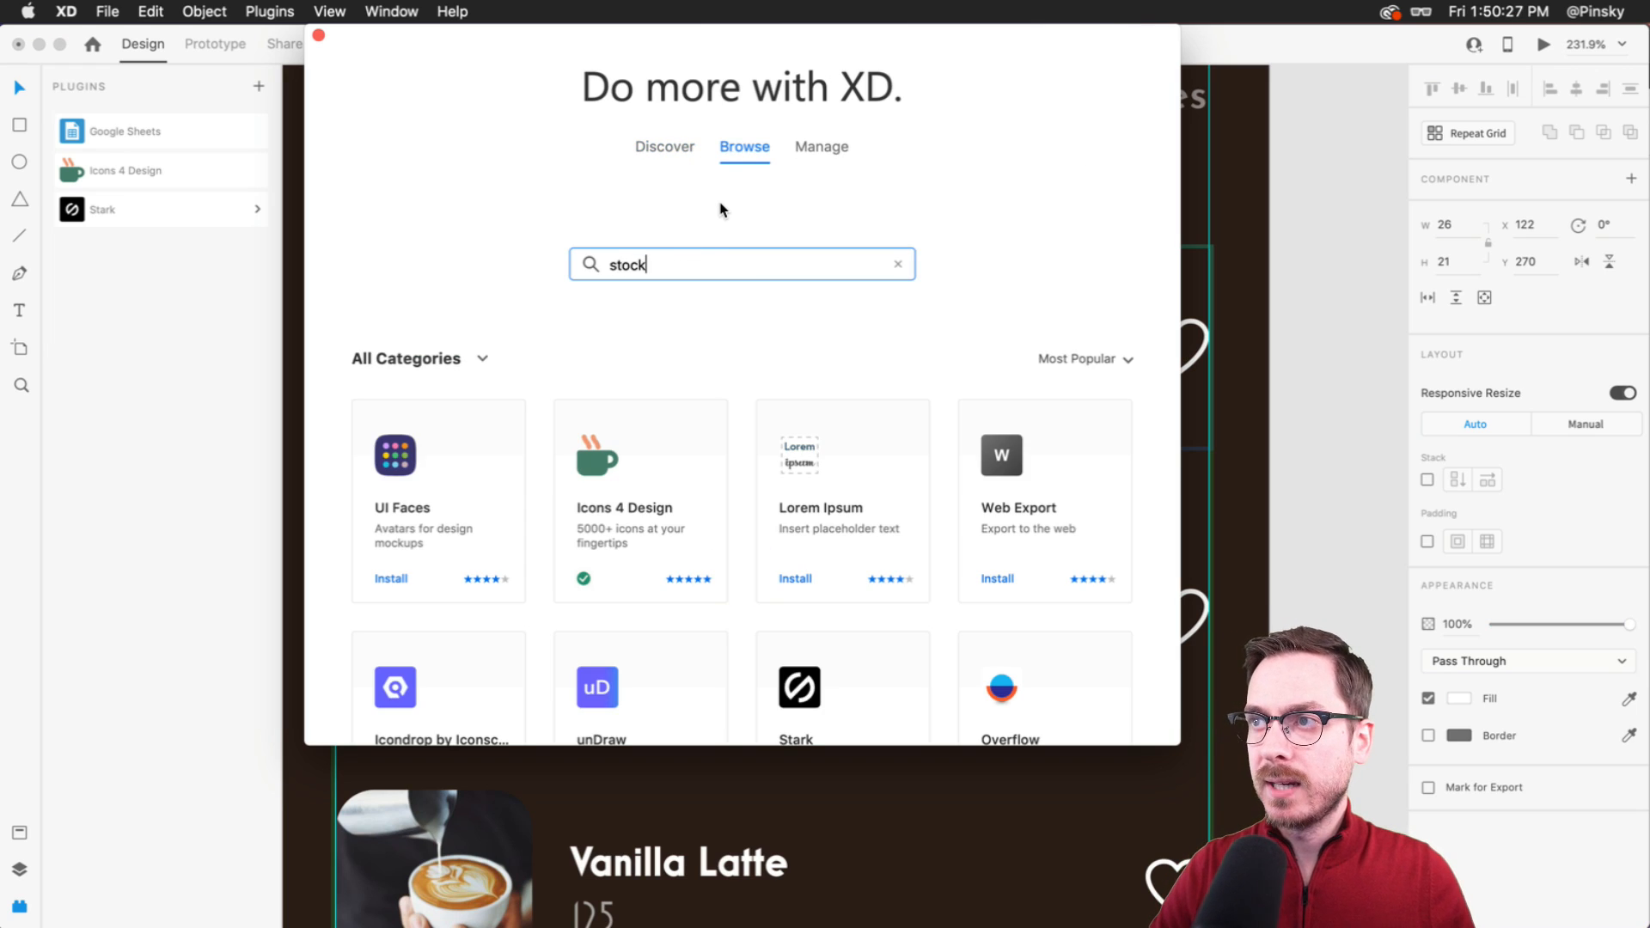
key("Return")
scroll(560, 332, "down", 4)
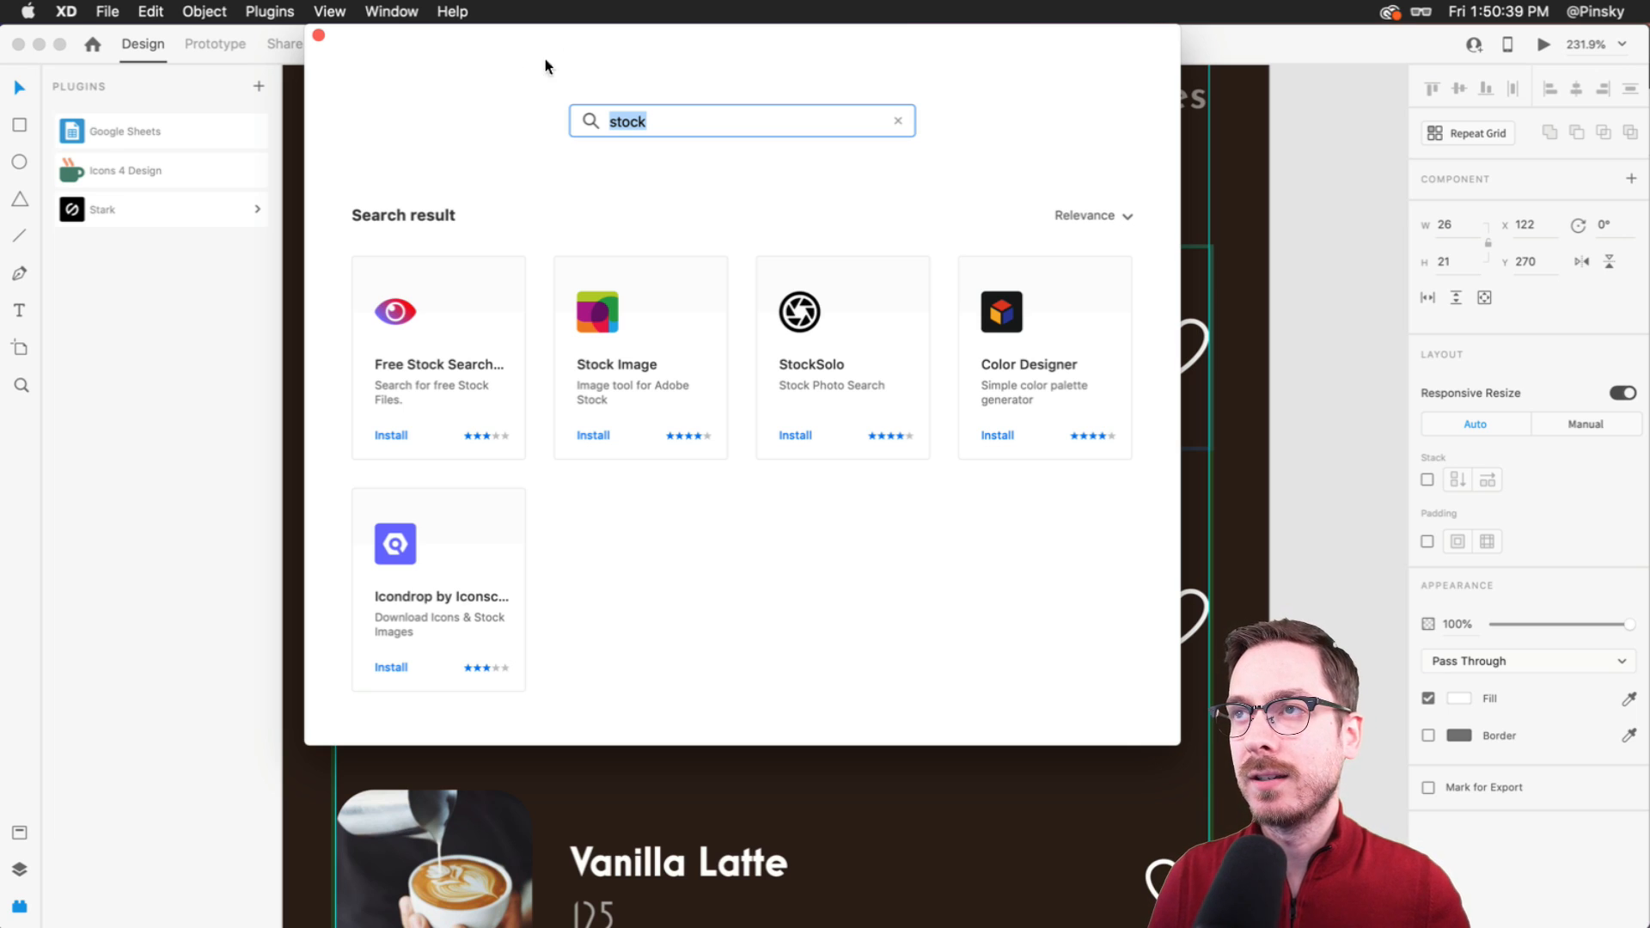
left_click(657, 182)
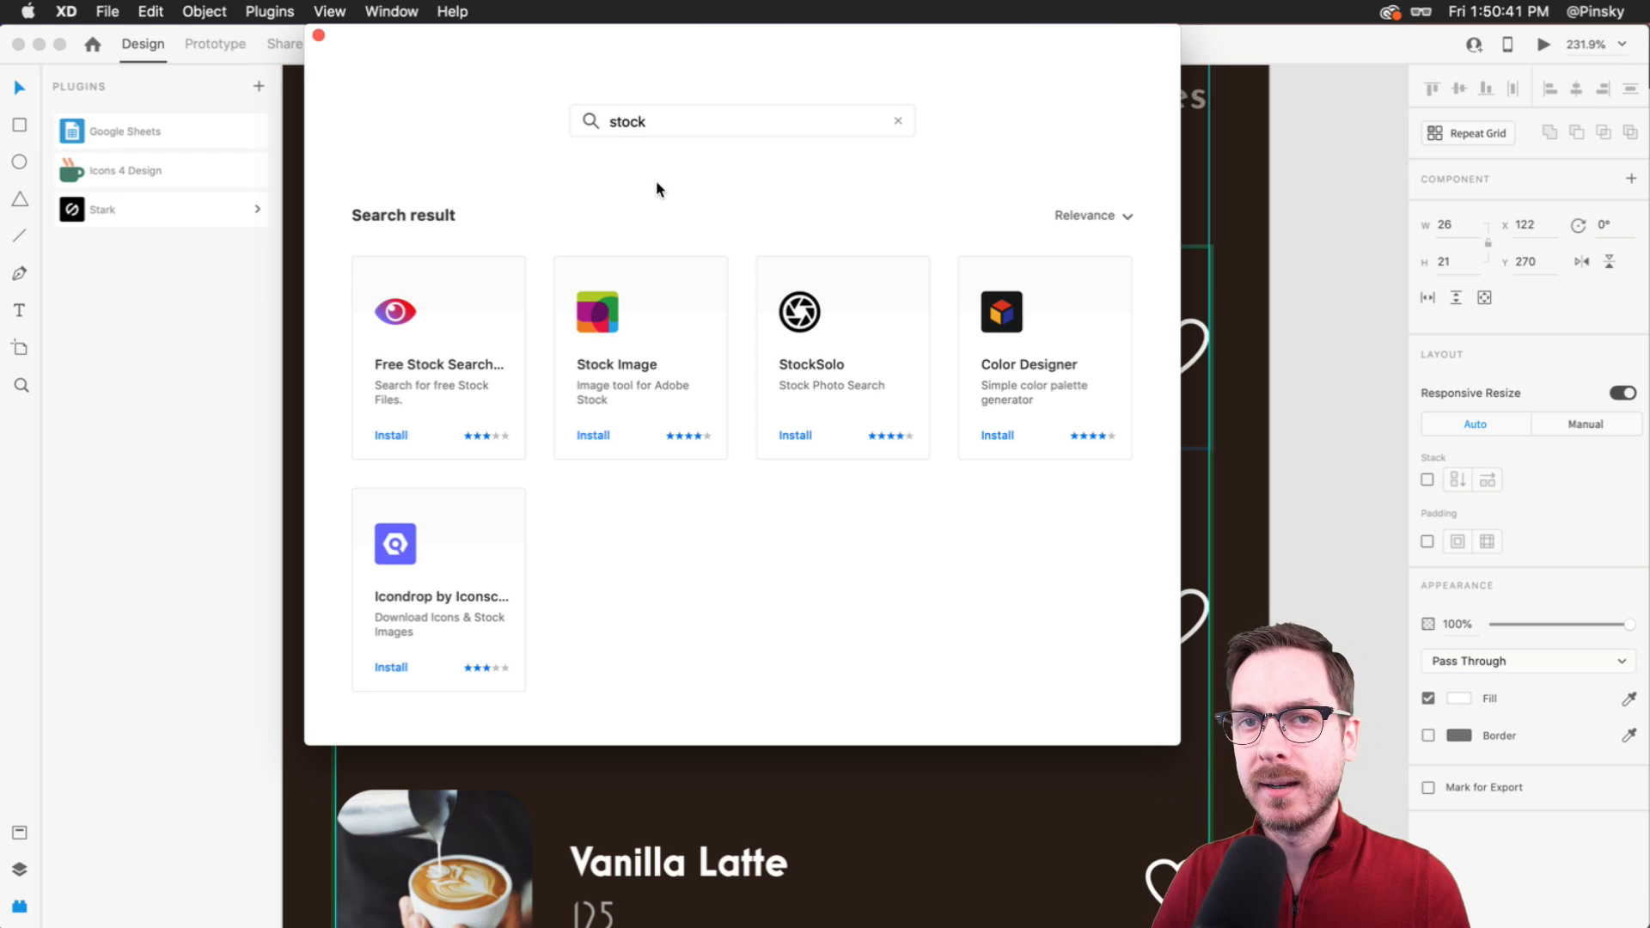
left_click(318, 36)
- Expand the Calories group in the layer list and examine the group and the text inside it
scroll(744, 413, "up", 2)
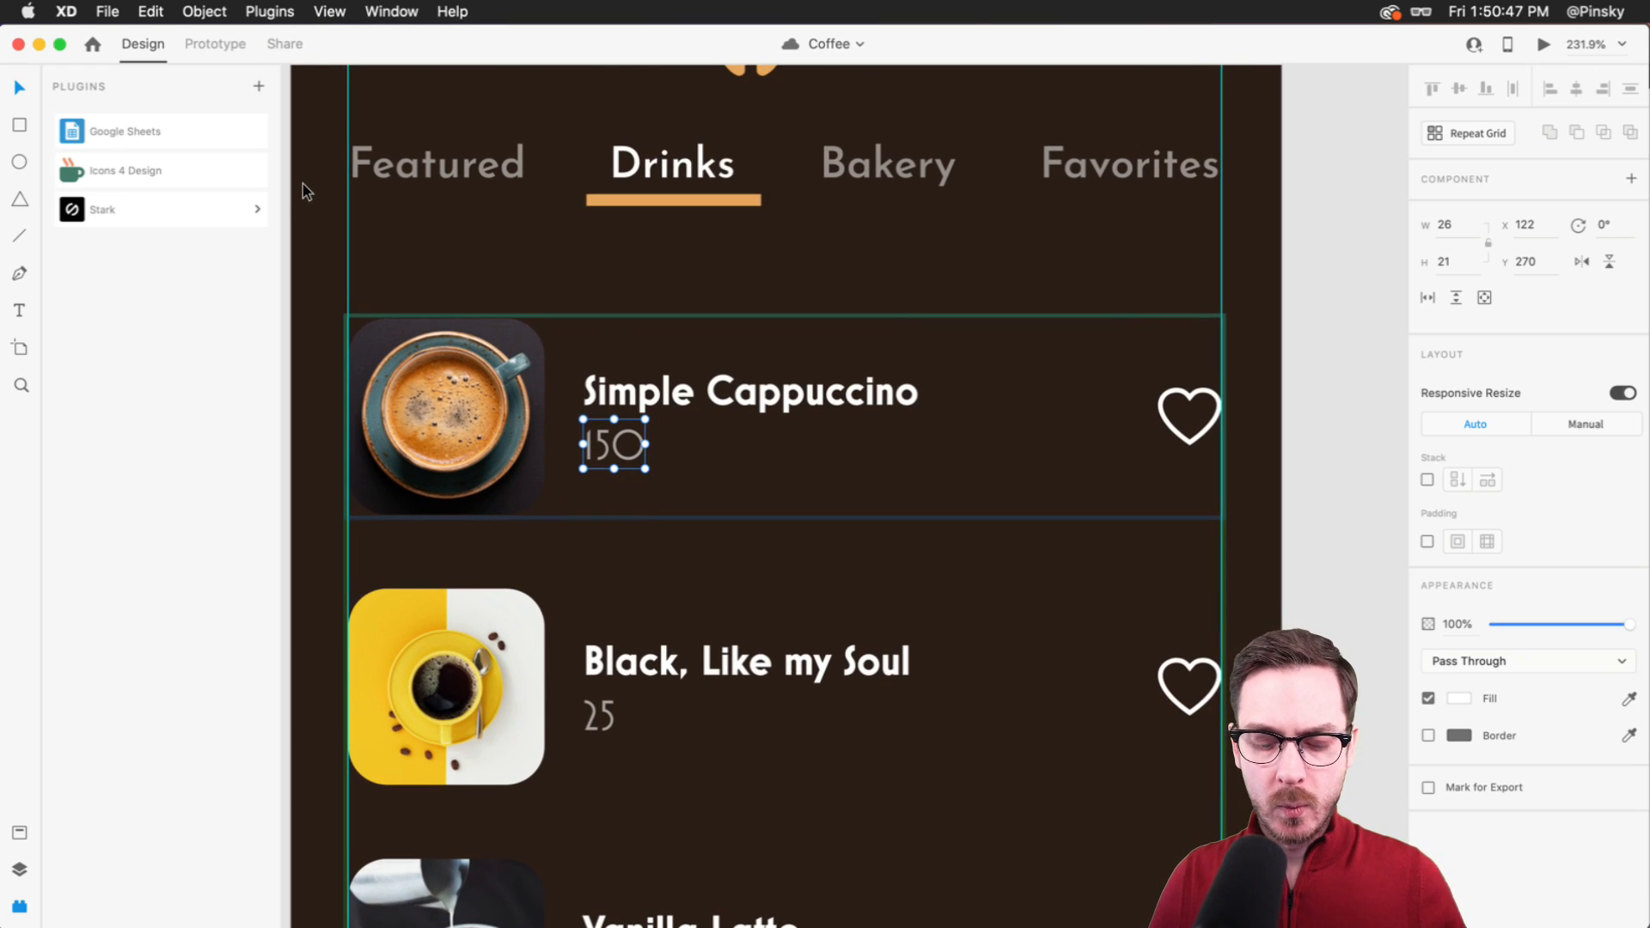
key("super+y")
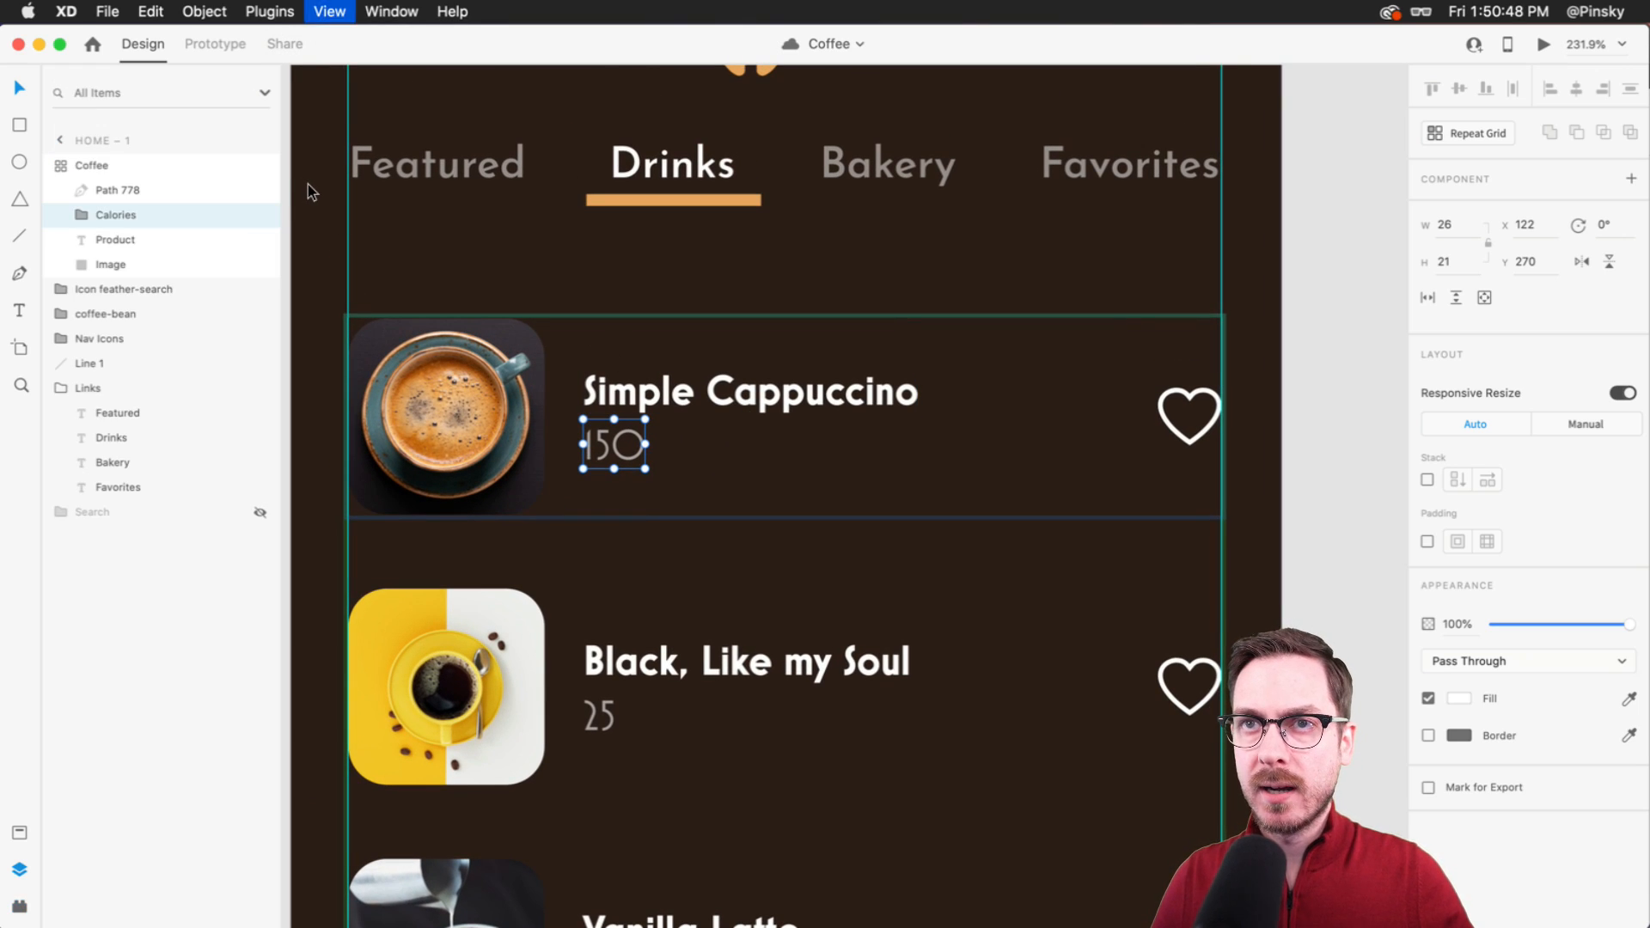
left_click(81, 212)
left_click(146, 241)
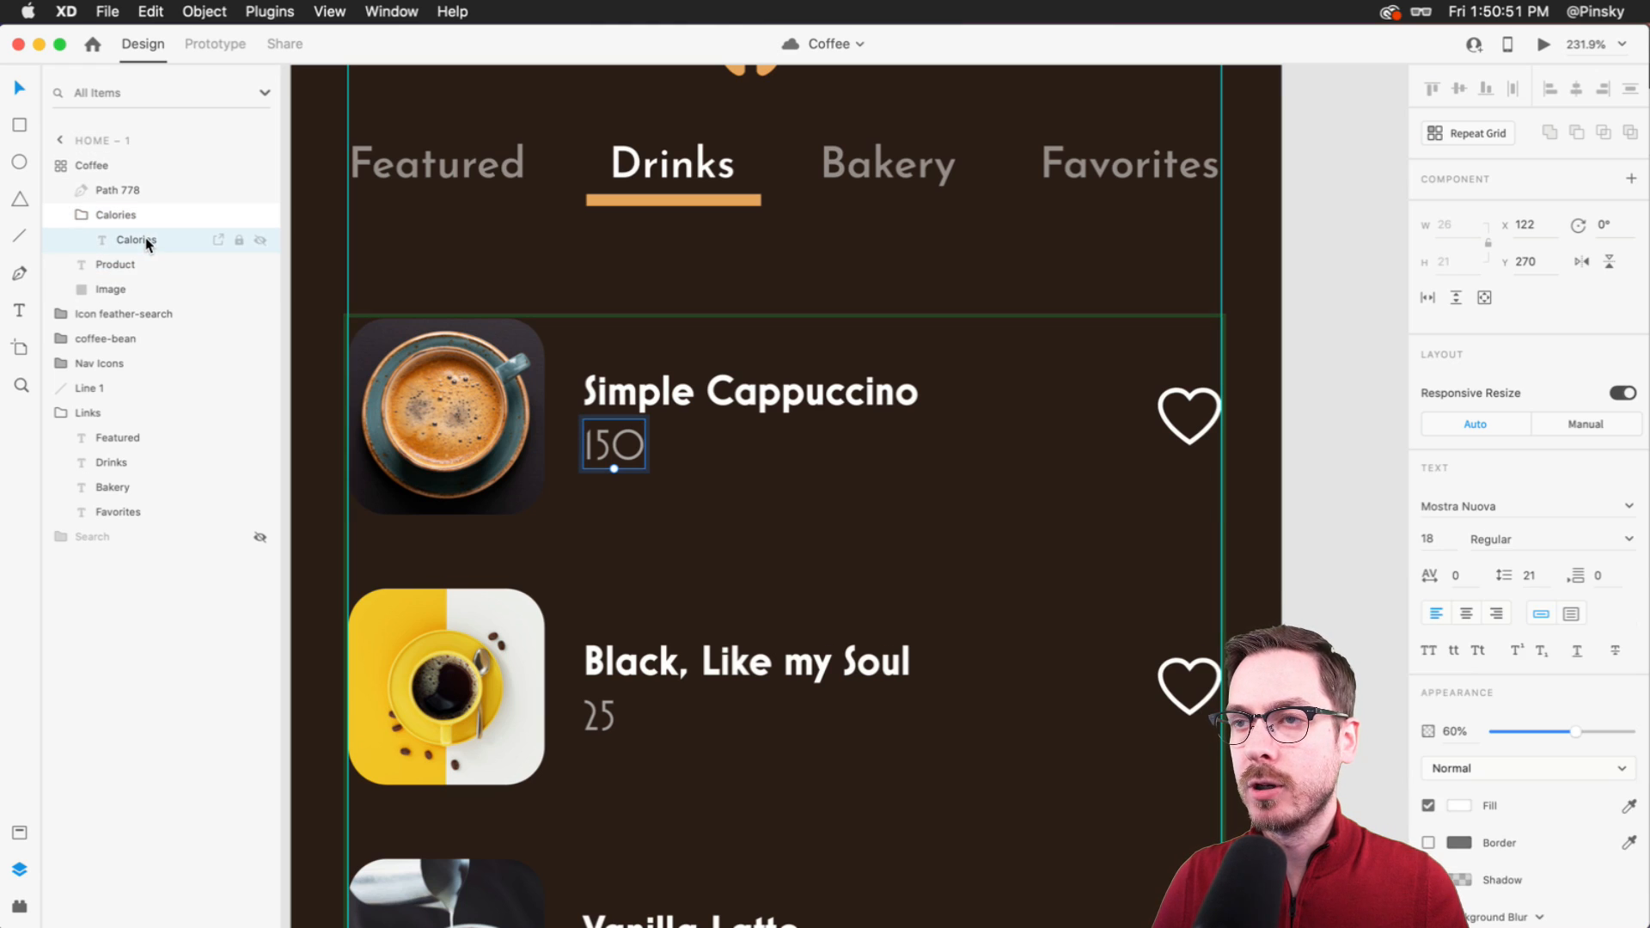
left_click(119, 214)
left_click(133, 231)
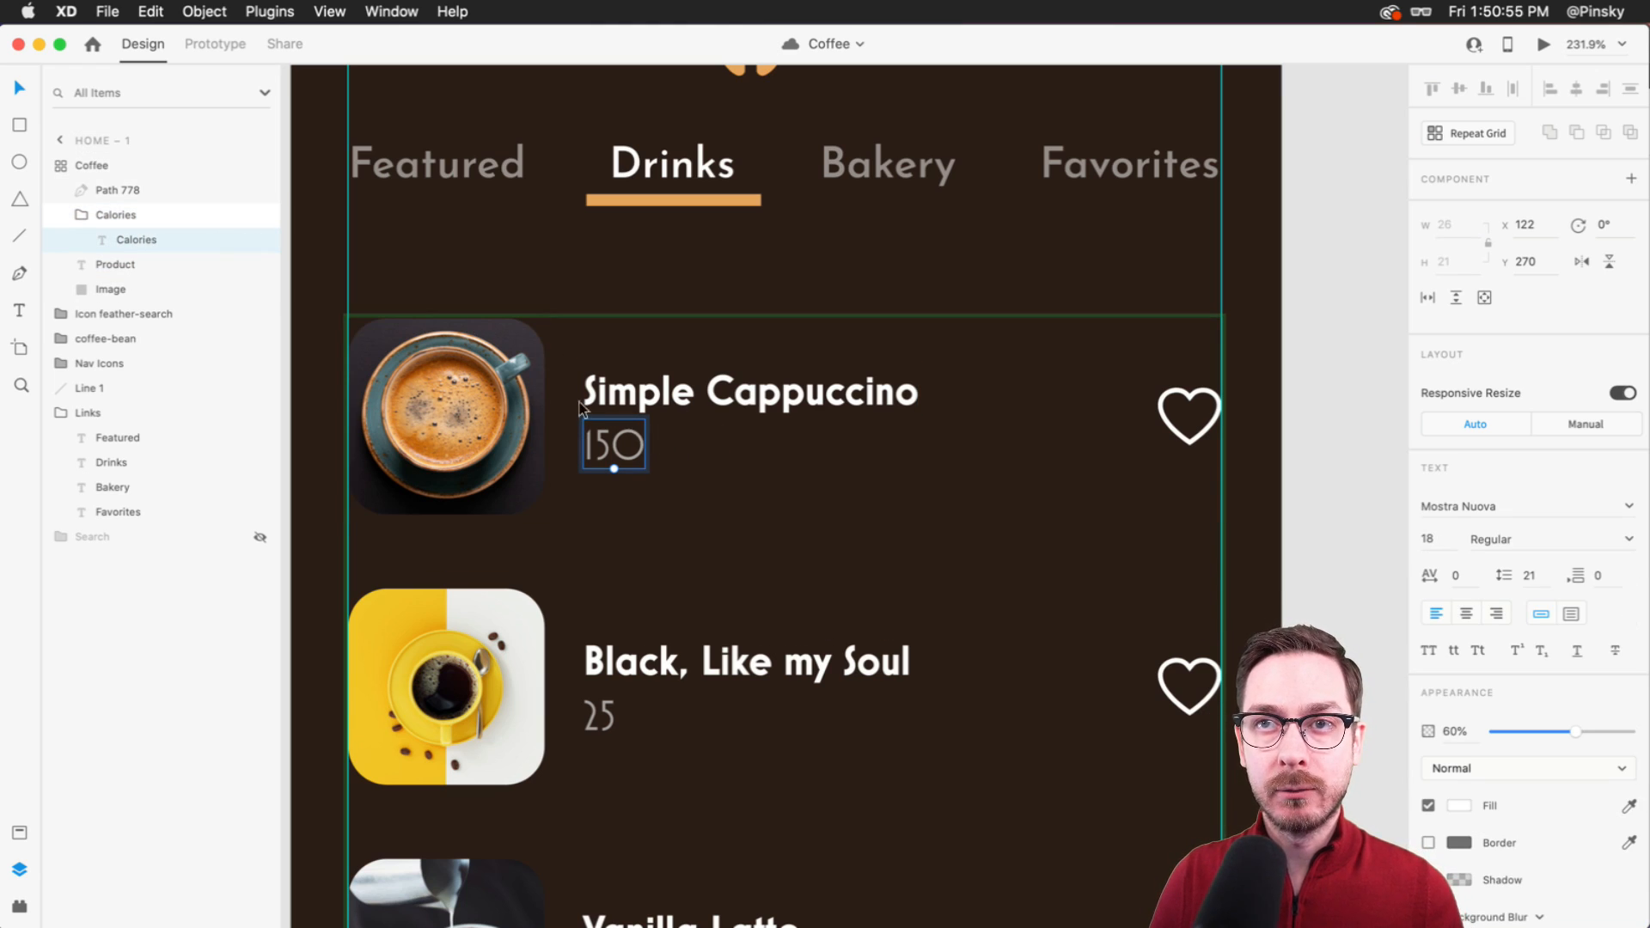
left_click(116, 214)
- Add the text Calories beside the 150 in the Simple Cappuccino row, outside the Calories group, and line it up with the number
key("t")
left_click(662, 453)
type("Calories")
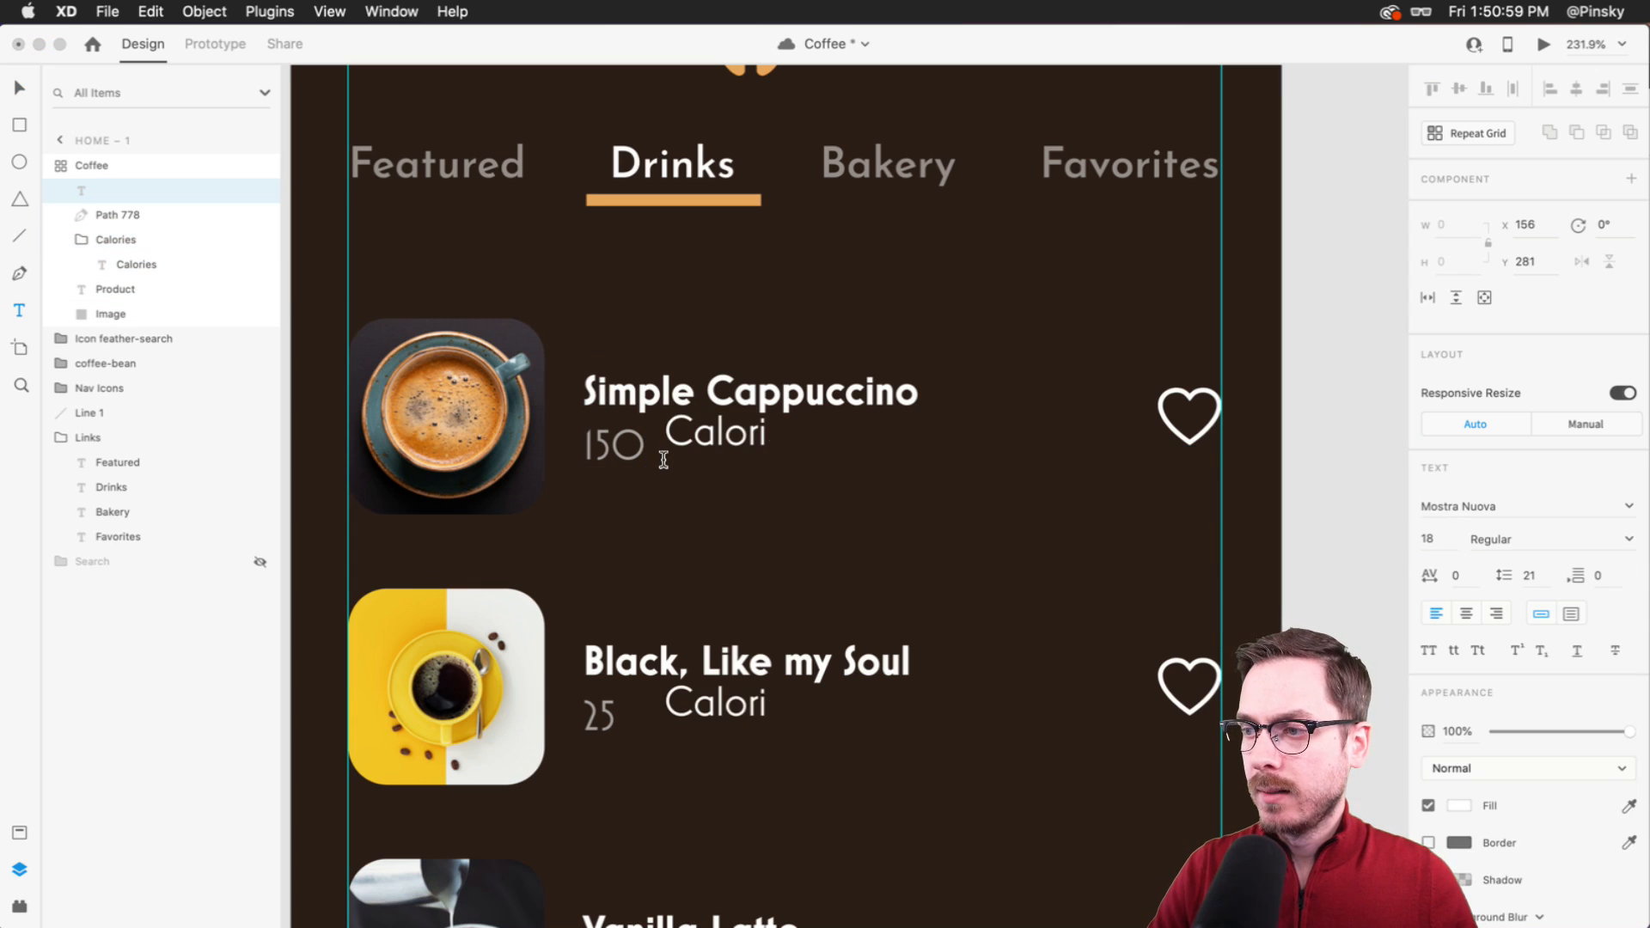
key("Escape")
left_click_drag(723, 443, 720, 451)
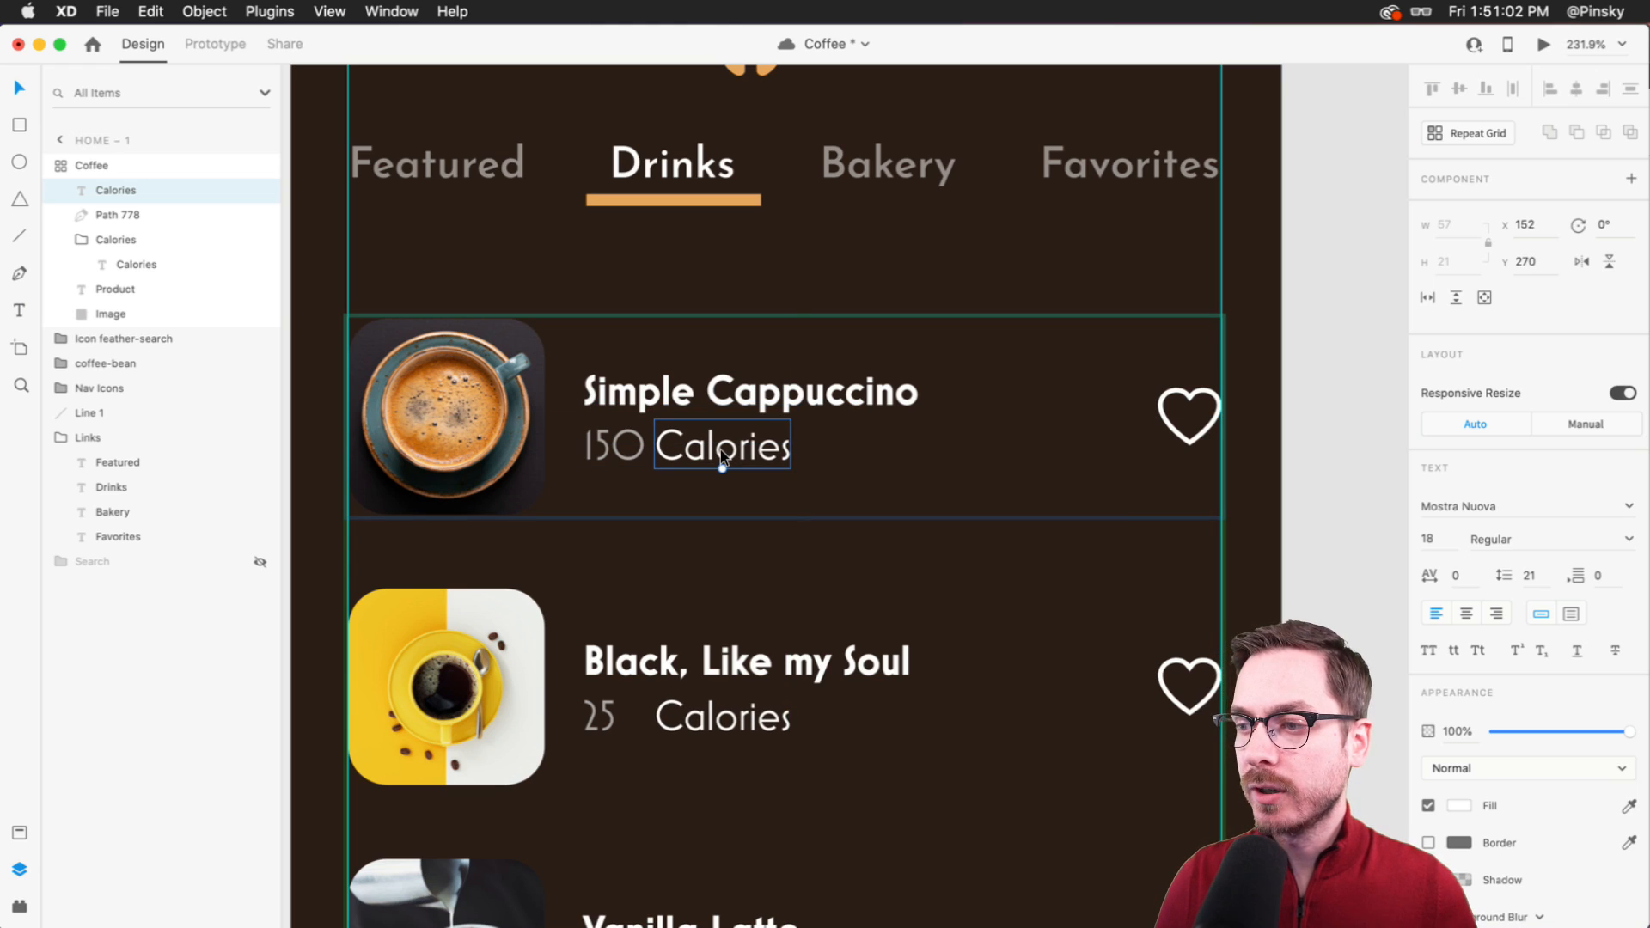
- Compare the gap between number and label across the rows, and set the Vanilla Latte calorie number to 1 as a test
left_click(605, 445)
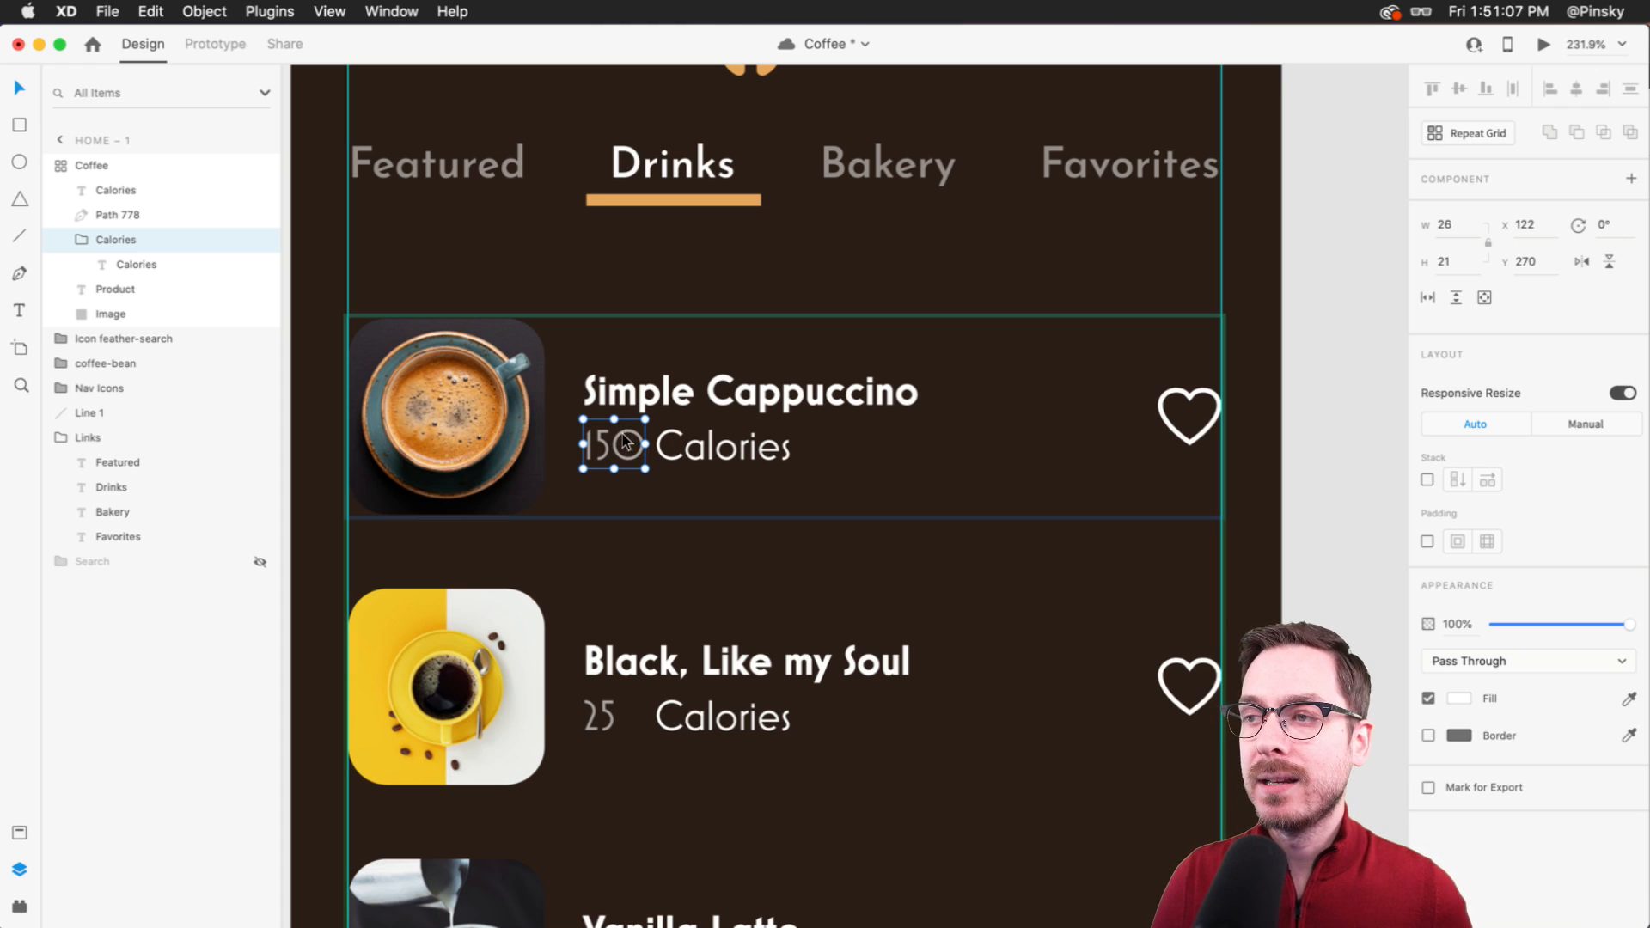
scroll(600, 741, "up", 3)
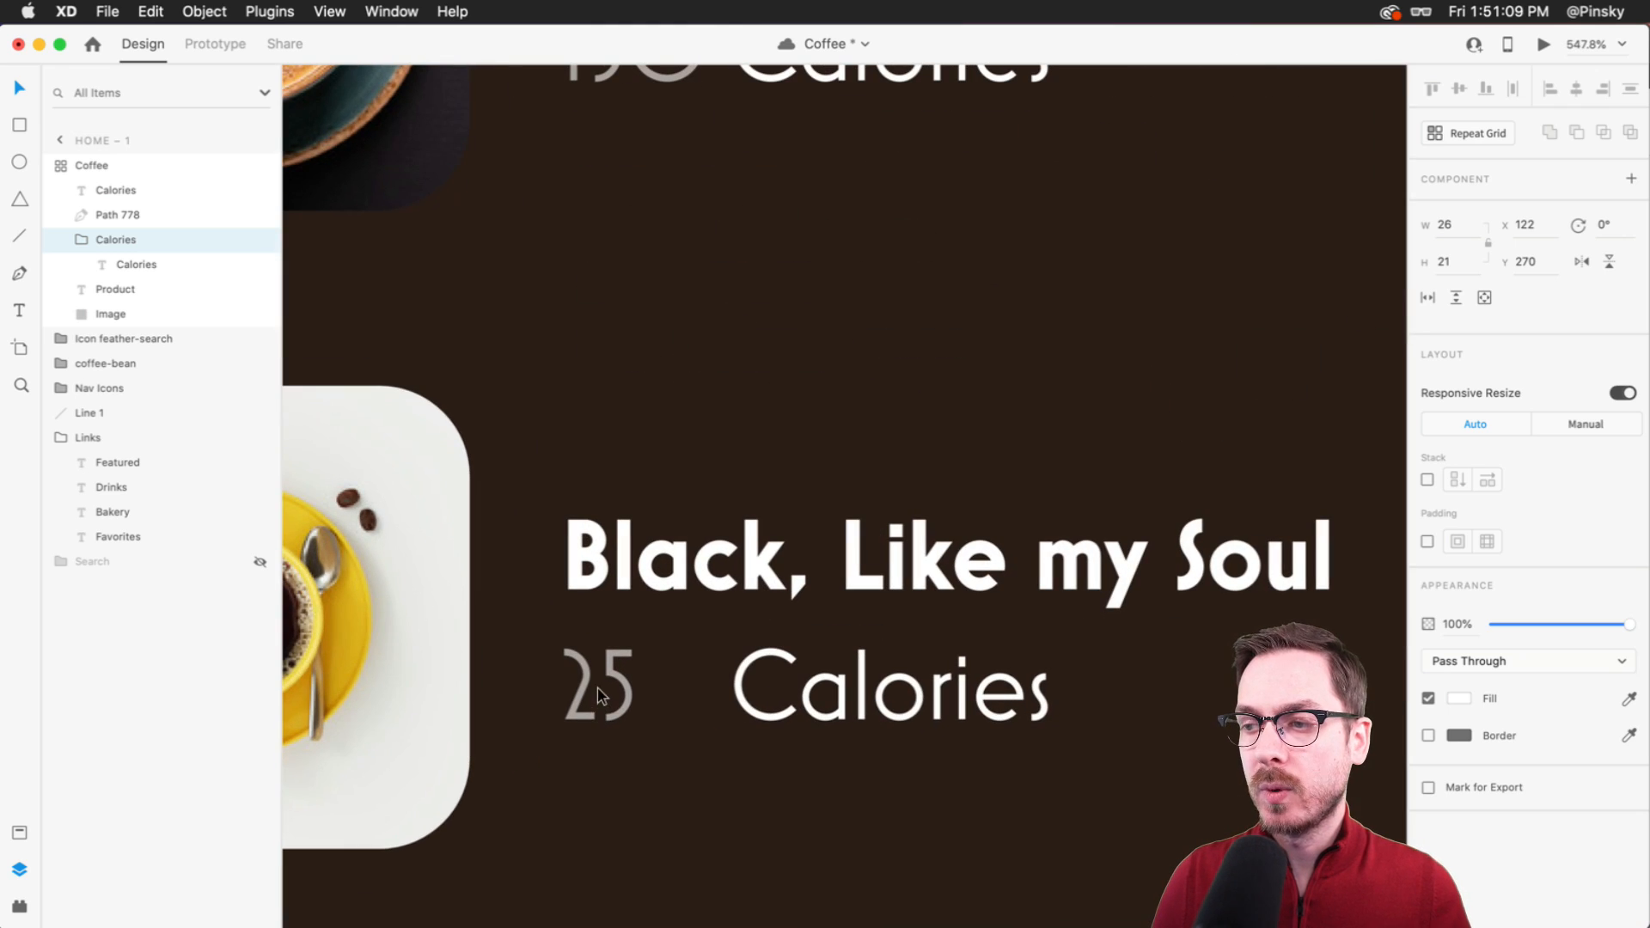
scroll(795, 687, "down", 4)
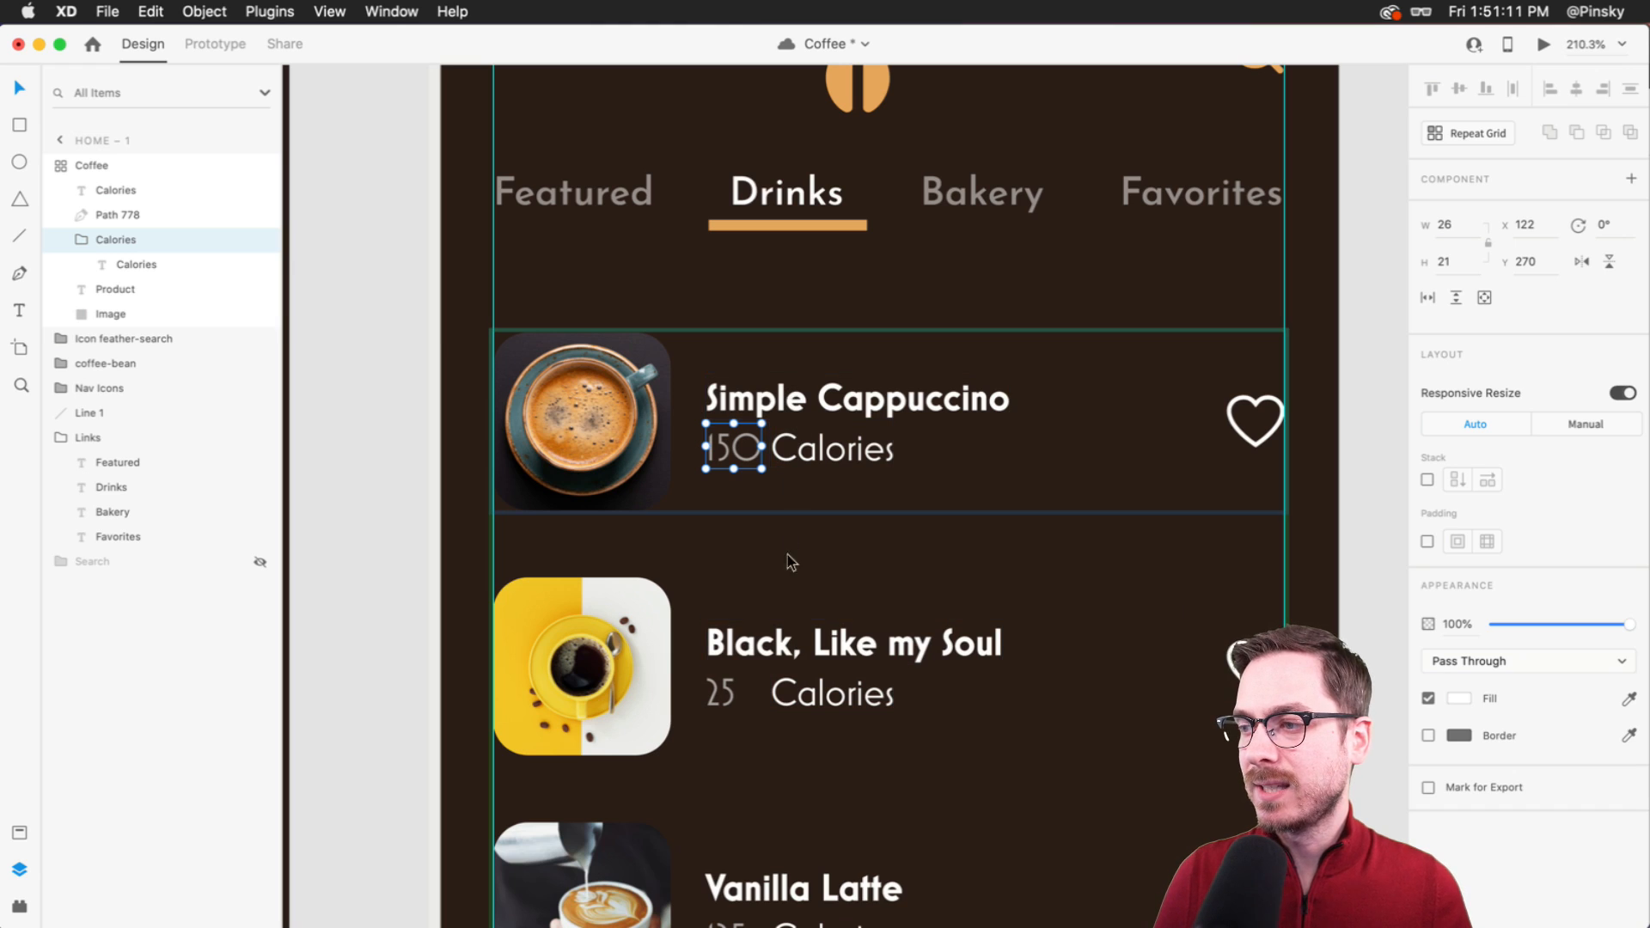
scroll(761, 711, "up", 5)
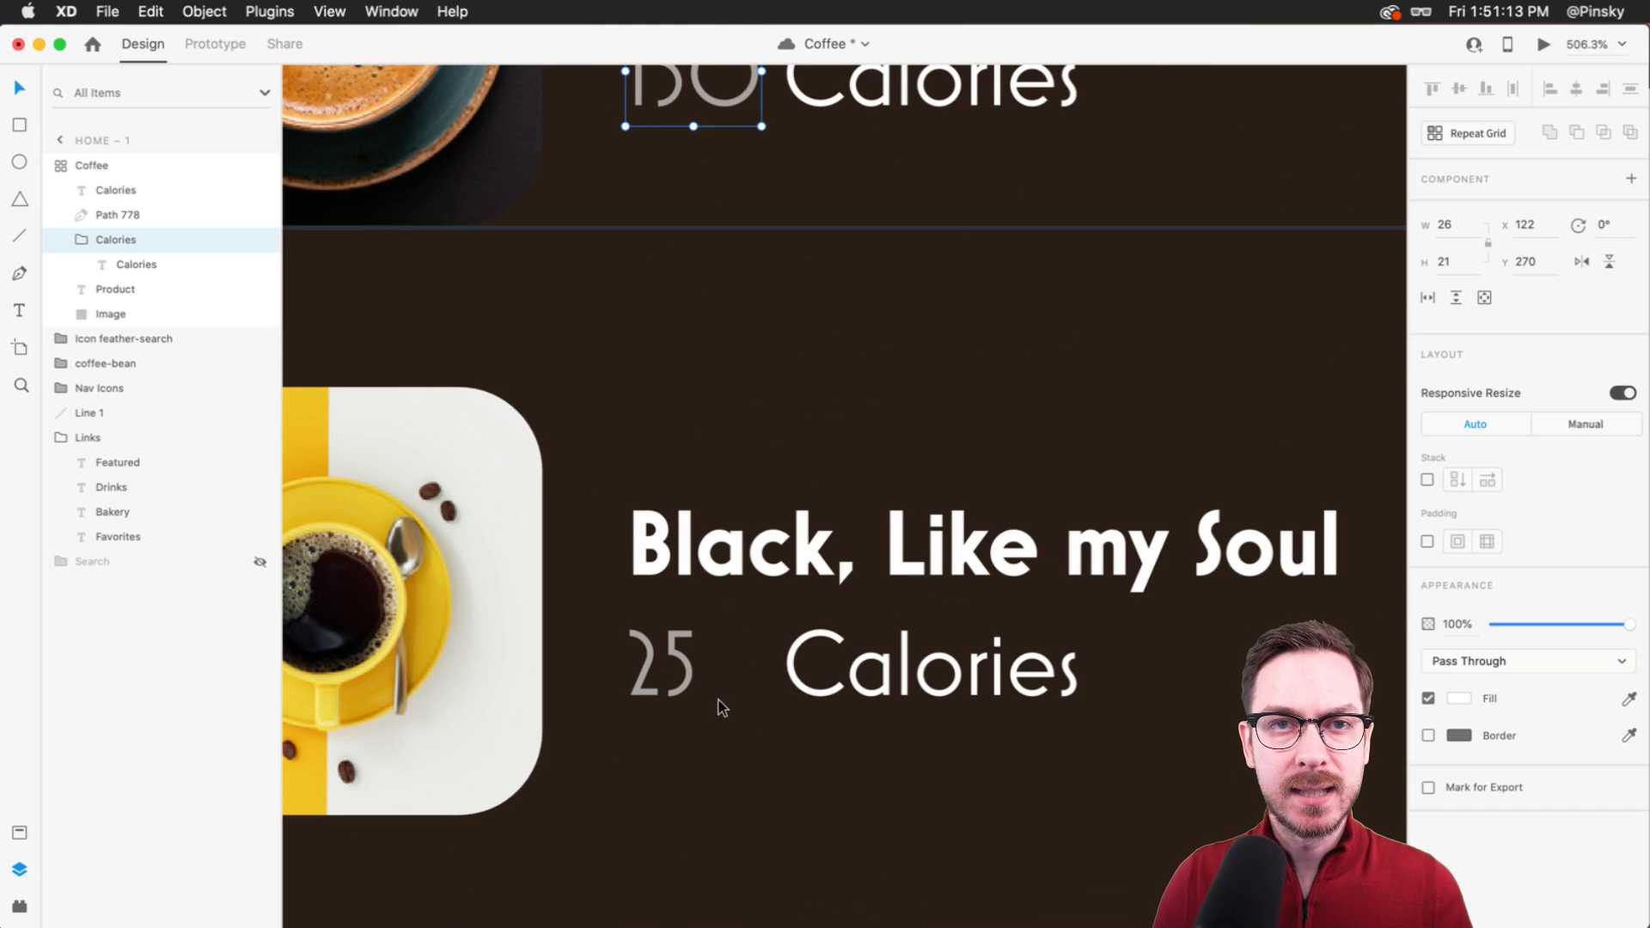
scroll(717, 695, "down", 5)
double_click(651, 666)
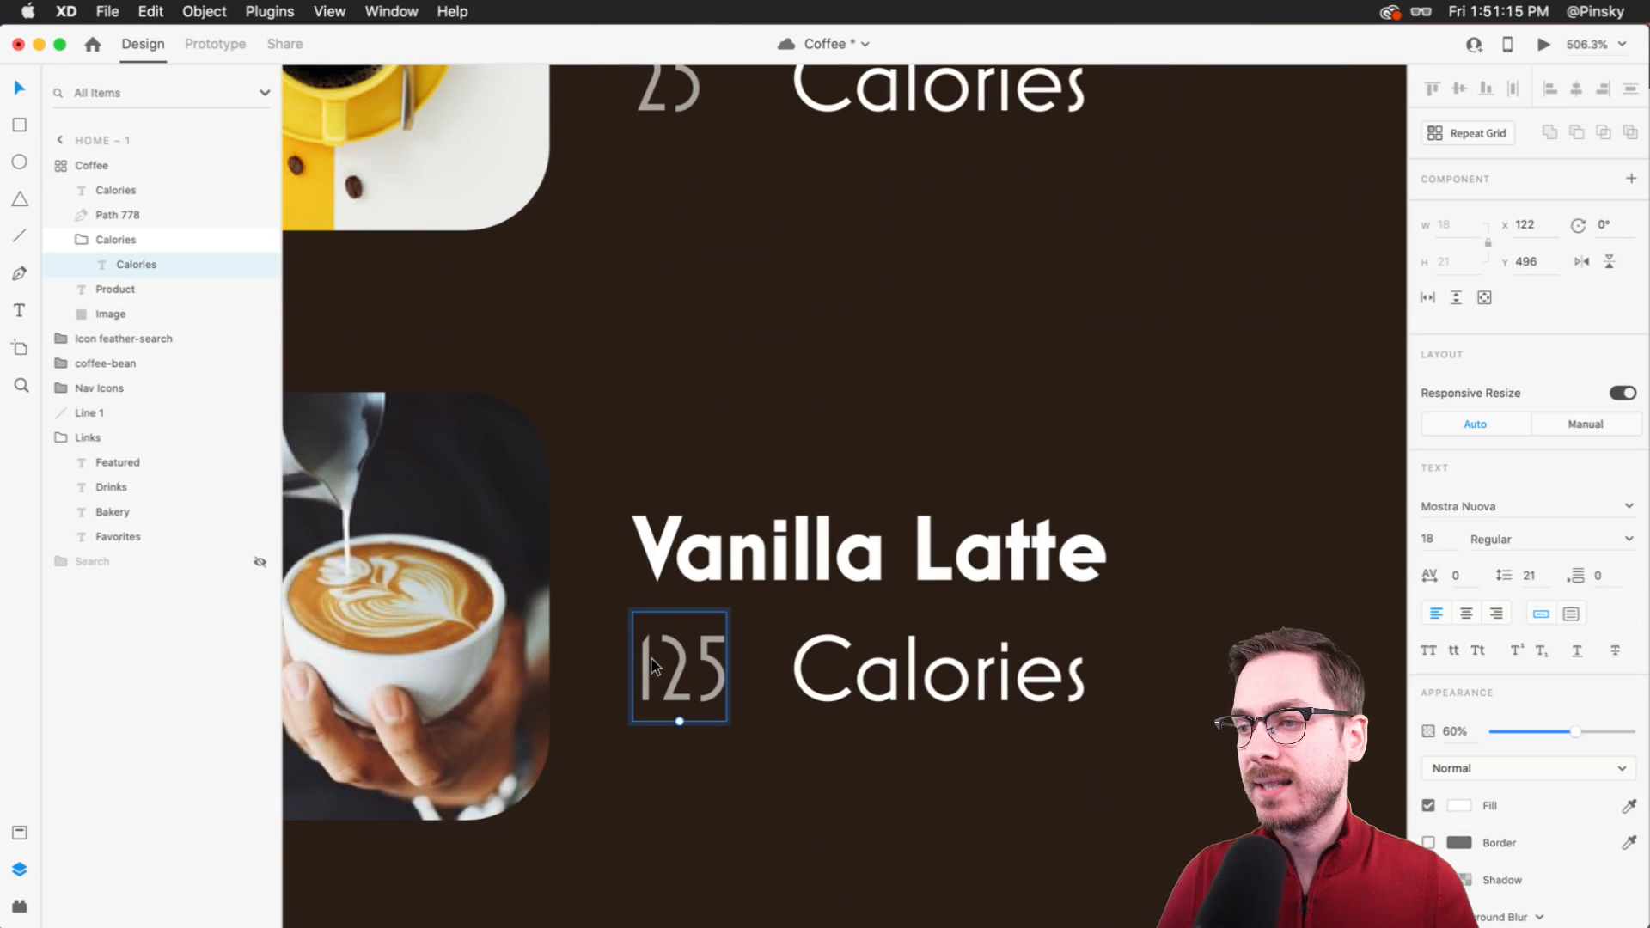
double_click(654, 666)
type("1")
key("Escape")
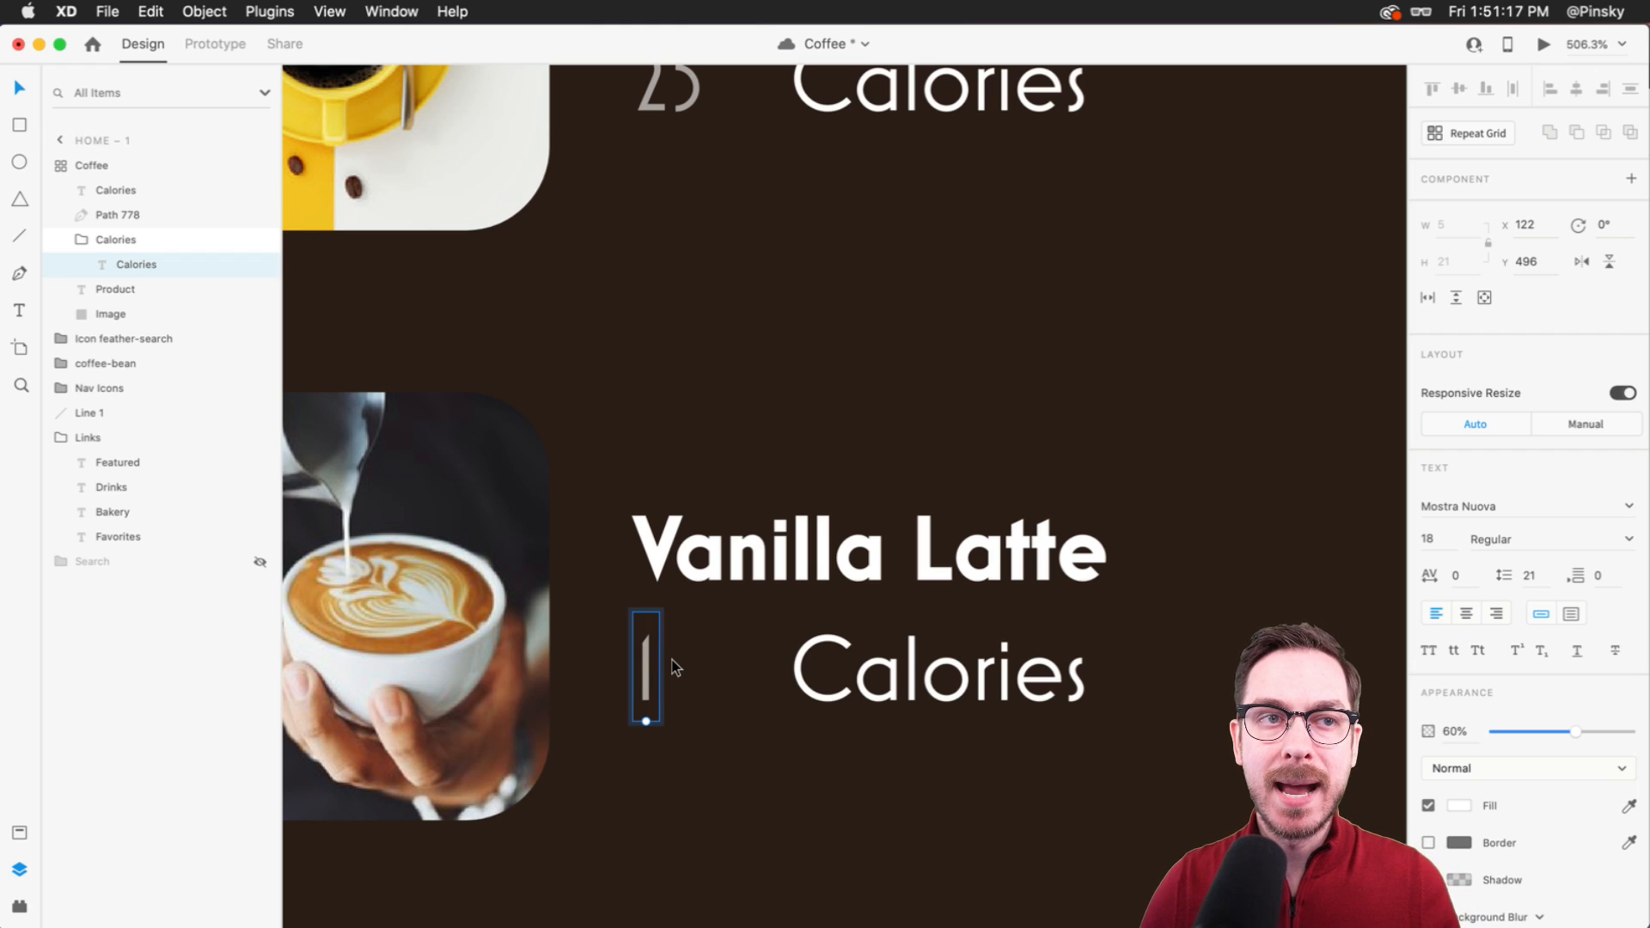
- Undo the Vanilla Latte calorie change and remove the loose Calories label from the repeat grid
scroll(673, 668, "down", 3)
scroll(670, 679, "up", 5)
right_click(670, 688)
key("Escape")
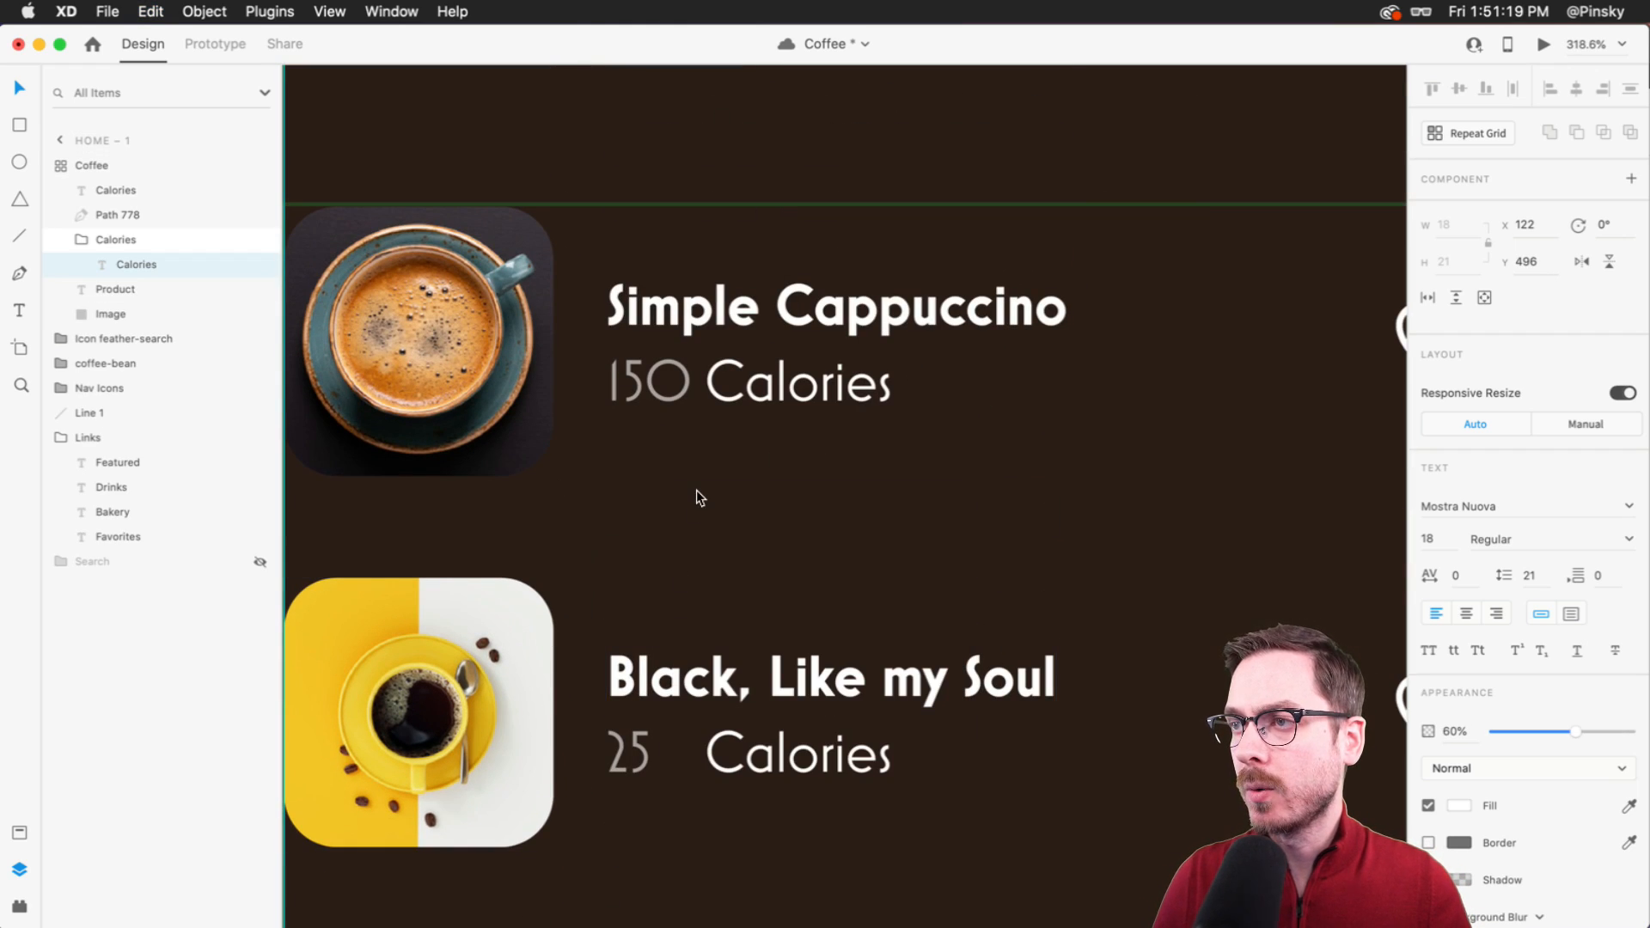
key("Tab")
key("Delete")
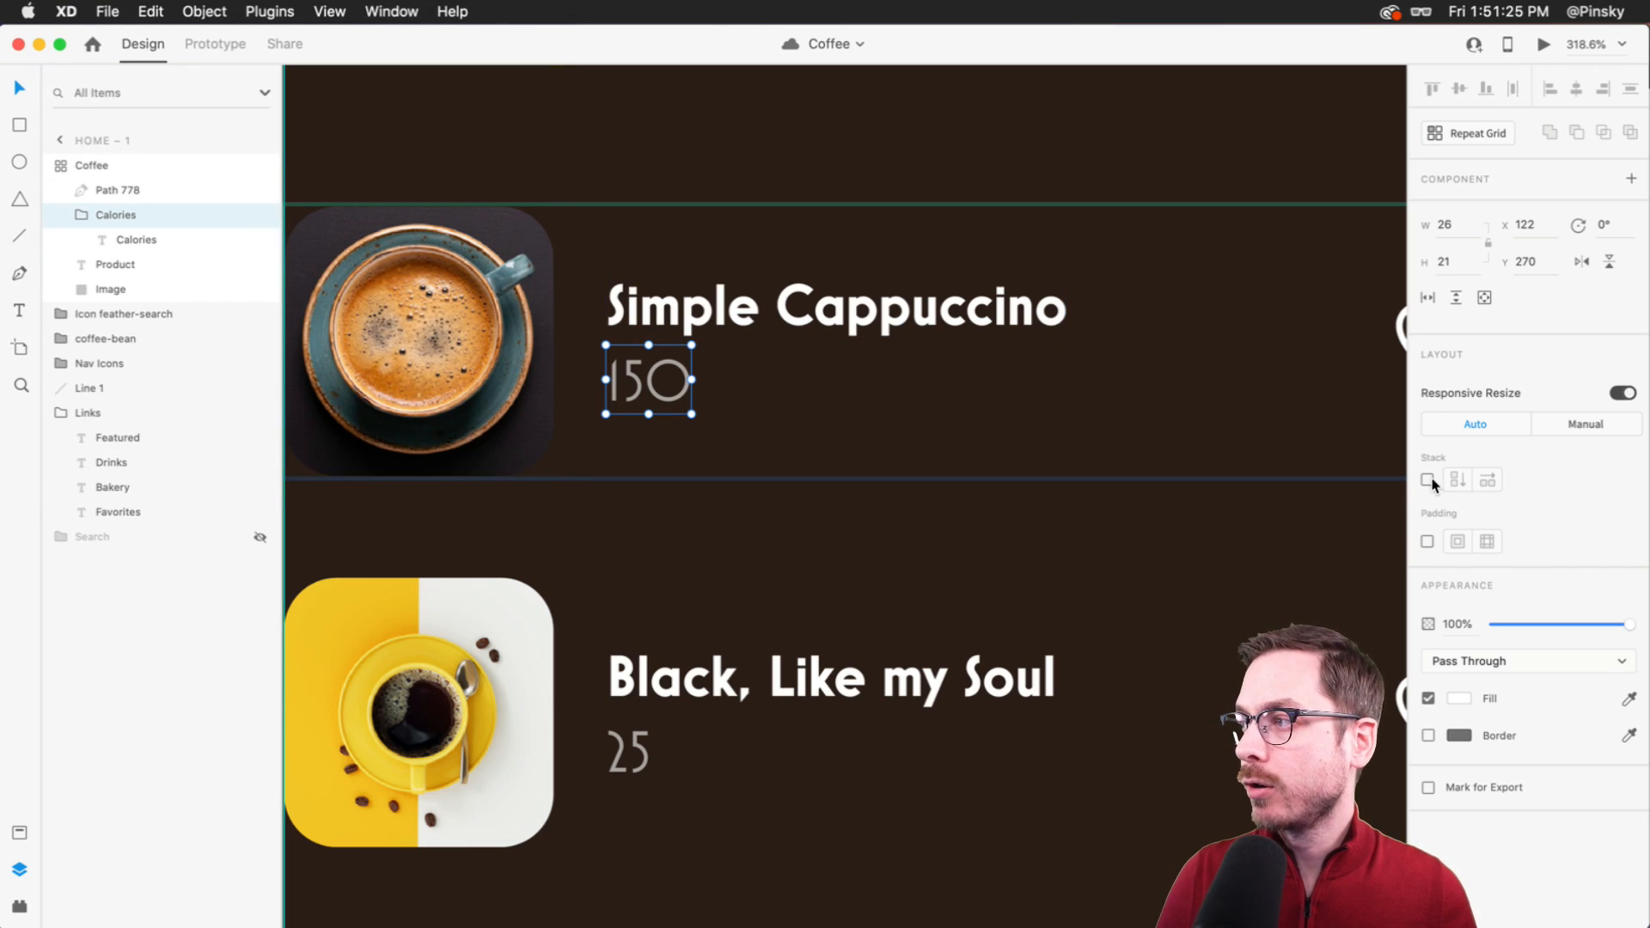
- Turn on a horizontal Stack for the Calories group and add the text Calories inside it, aligned after the 150
left_click(1428, 481)
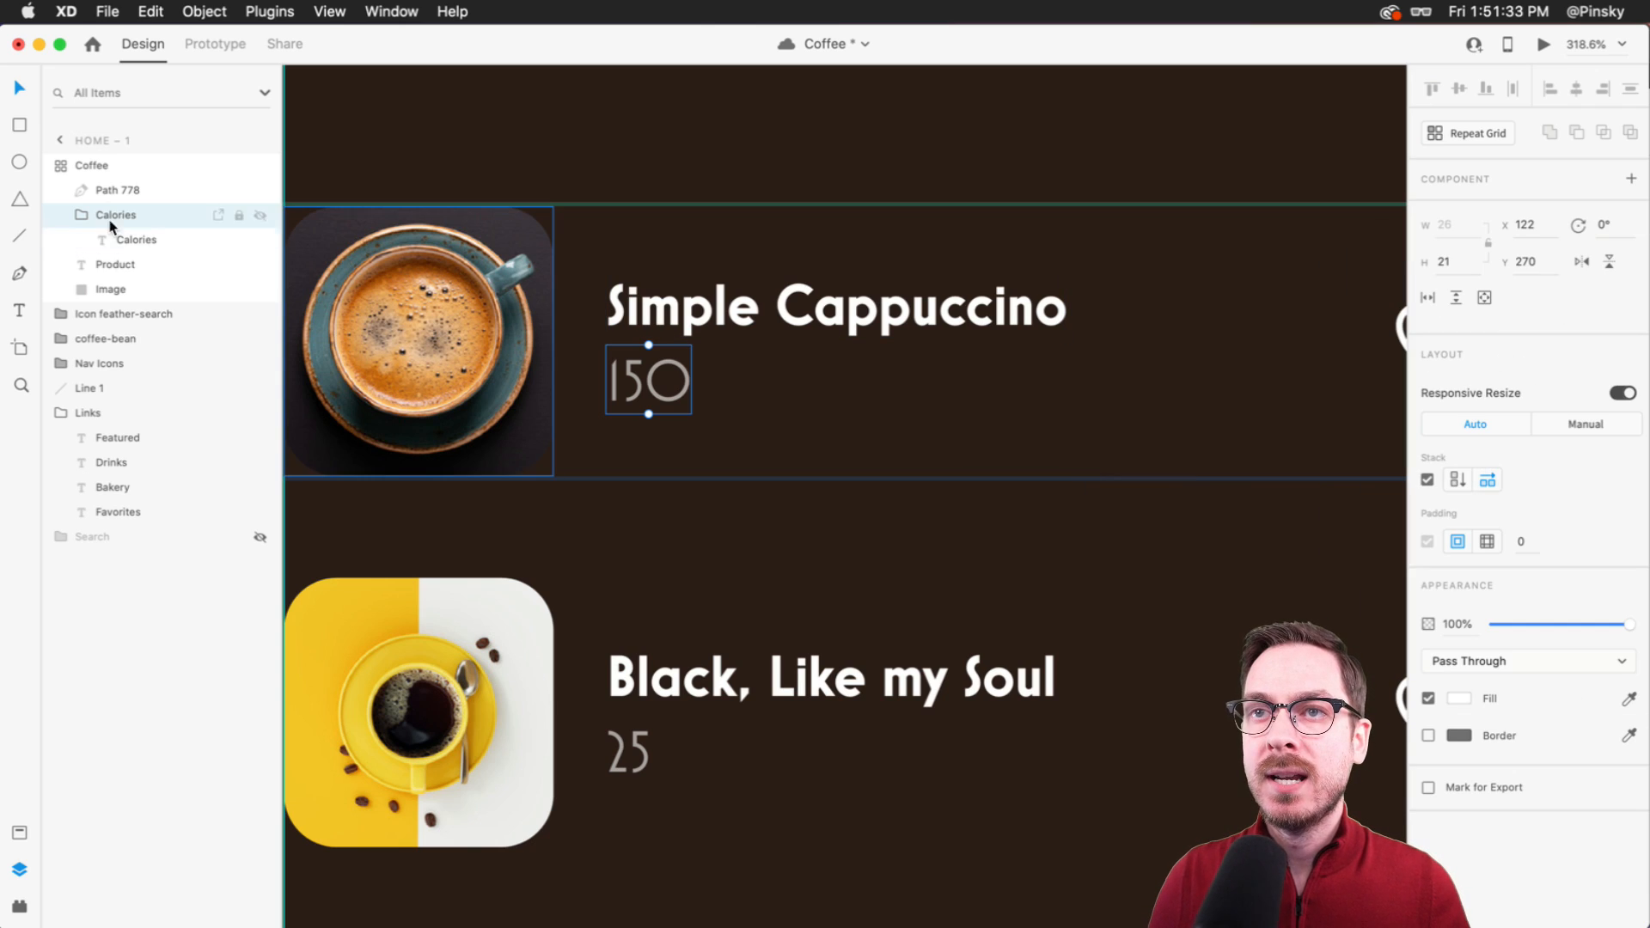
left_click(153, 240)
key("t")
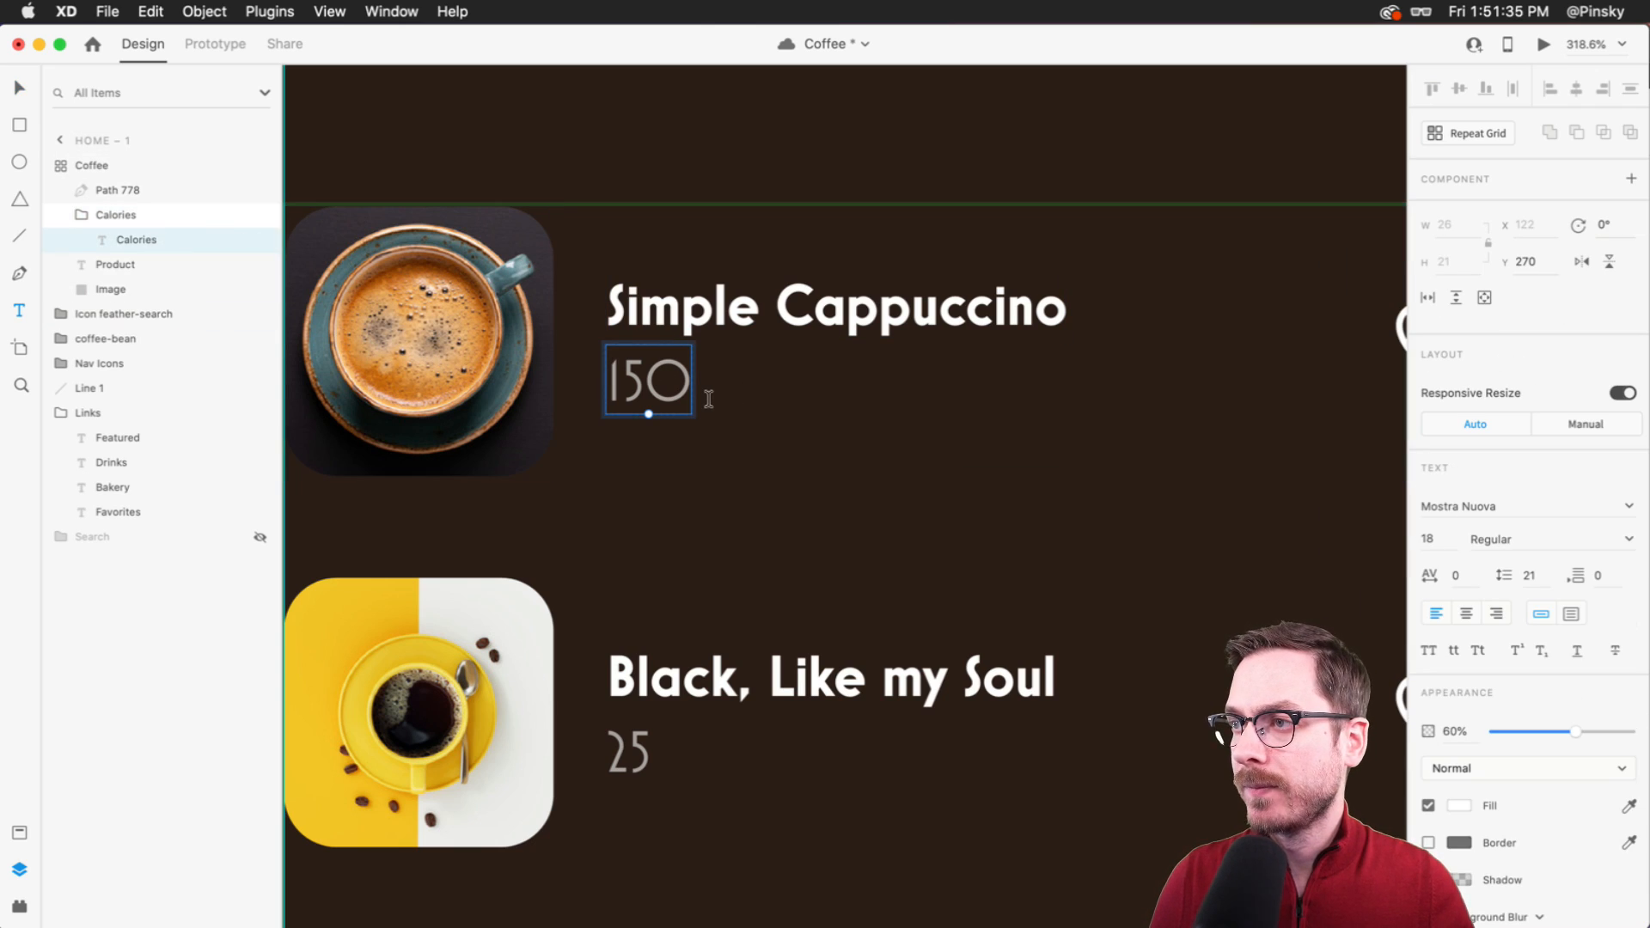
left_click(707, 400)
type("Cal")
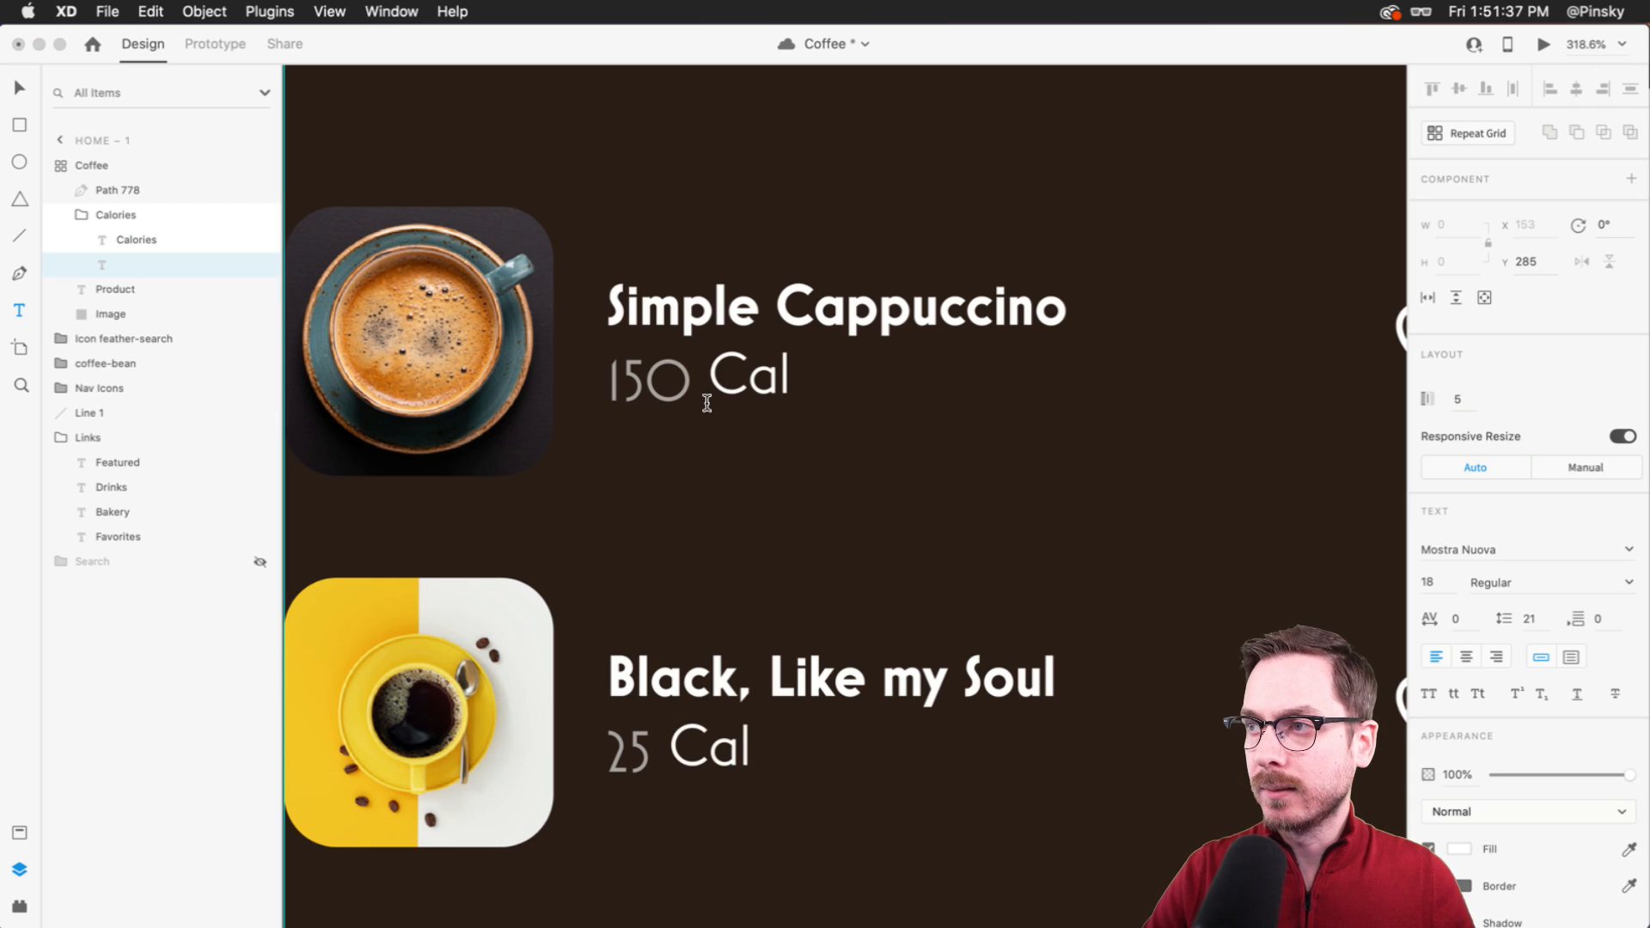
type("ories")
key("Escape")
left_click_drag(744, 379, 745, 381)
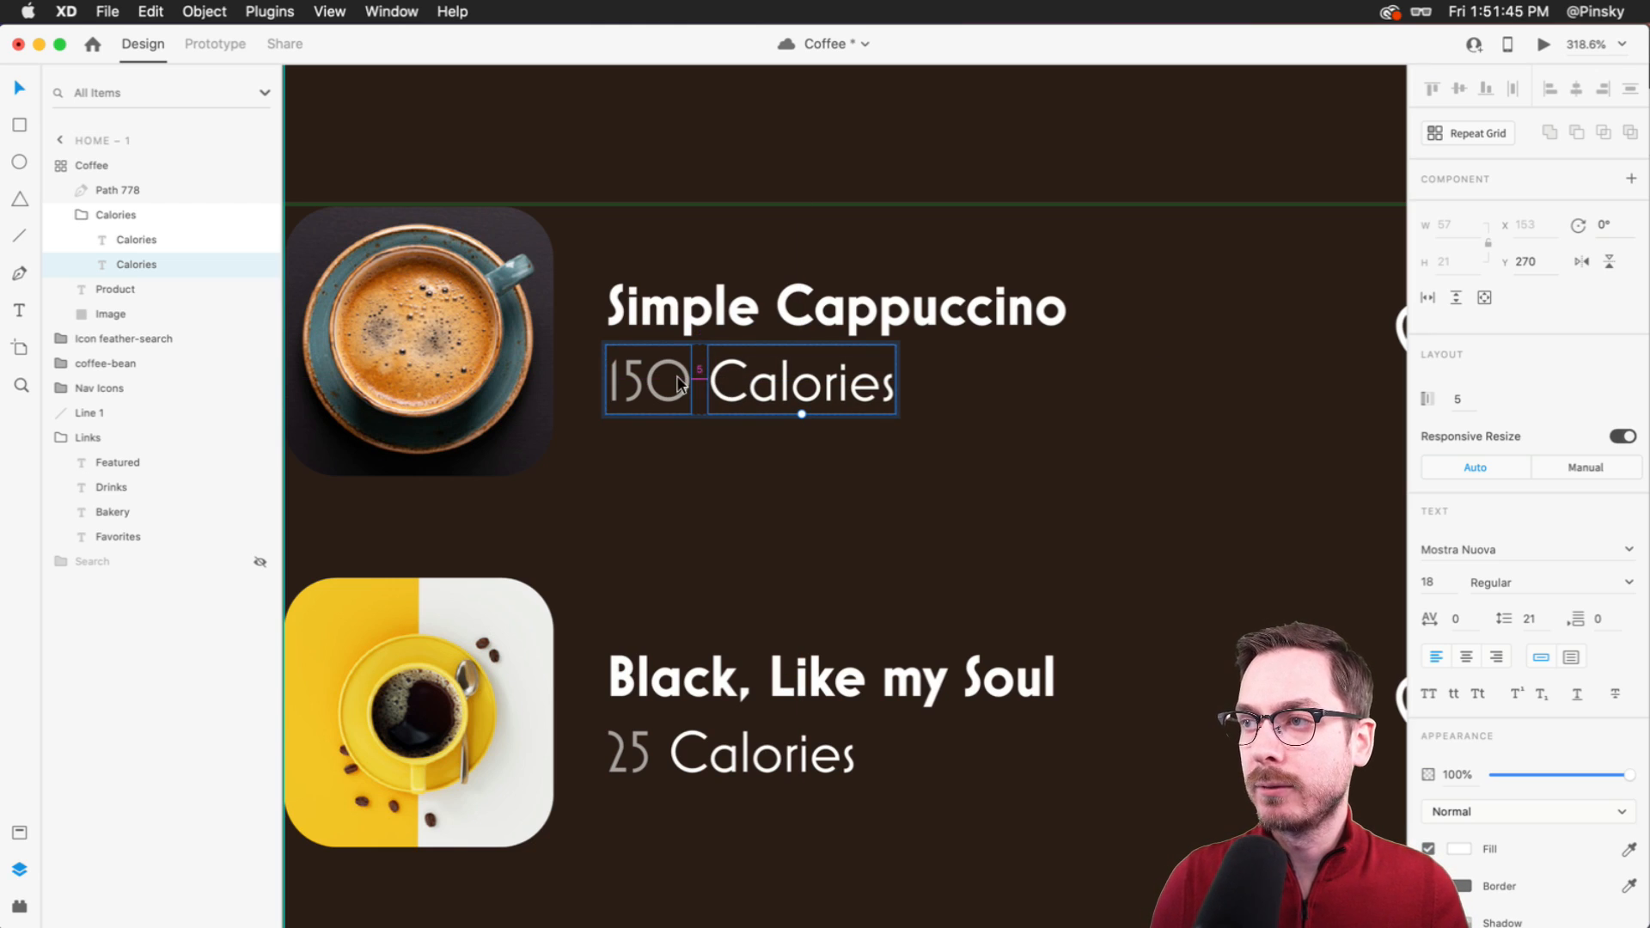
- Check the spacing between the calorie number and the Calories label in the Black, Like my Soul row
scroll(678, 795, "up", 5)
left_click(673, 739)
left_click(673, 739)
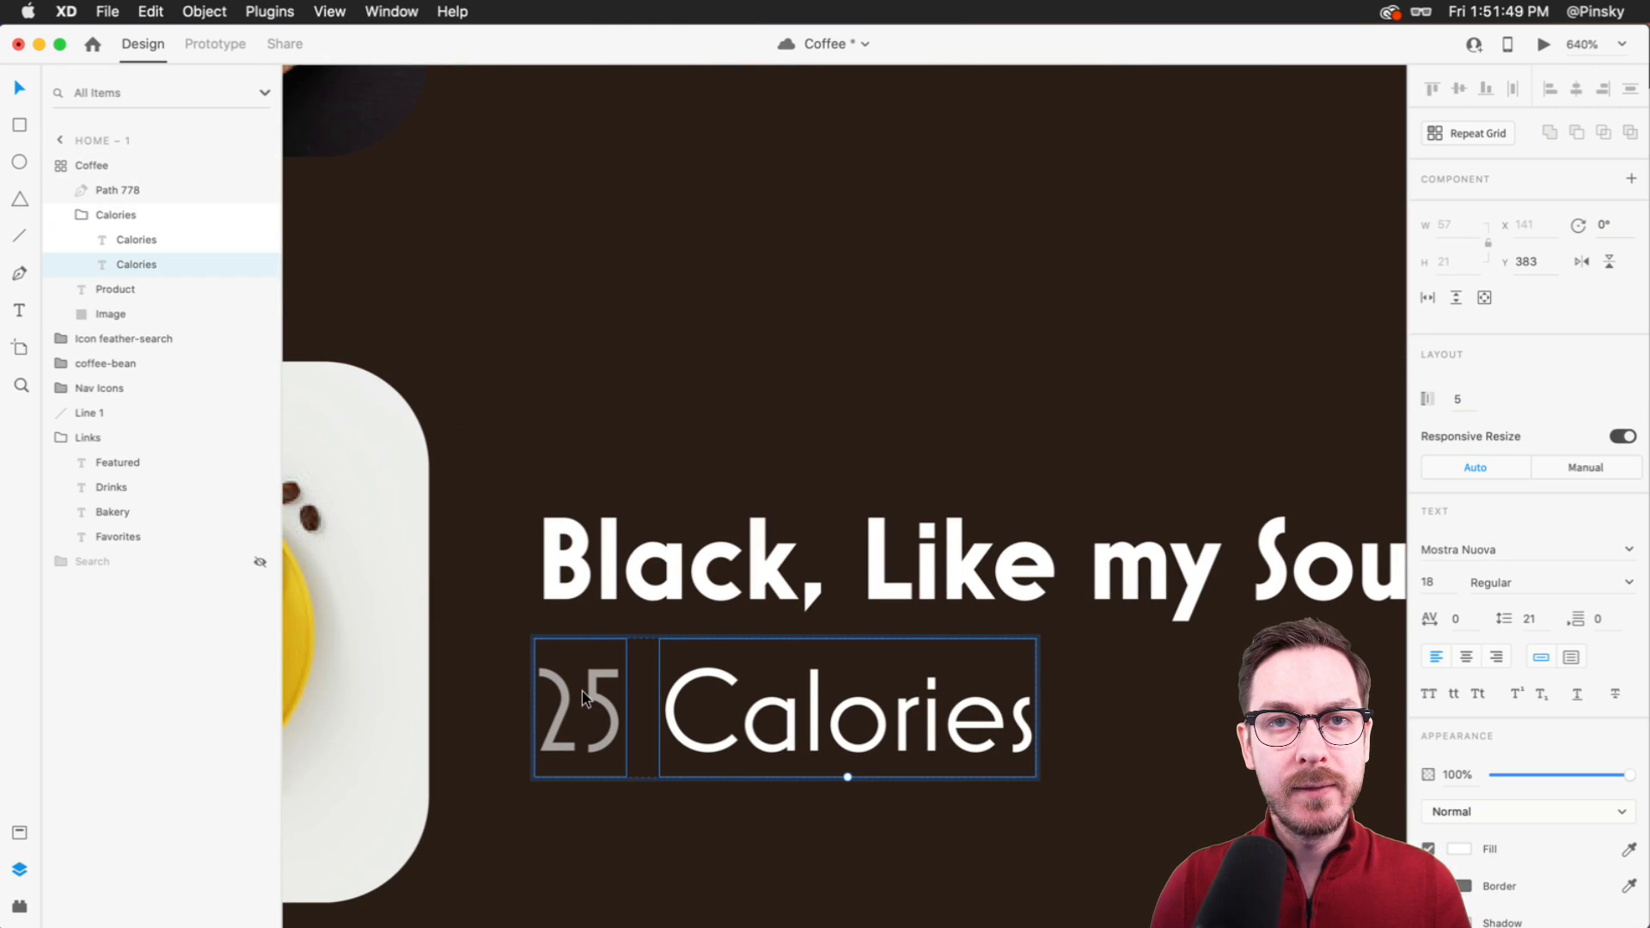
key("alt")
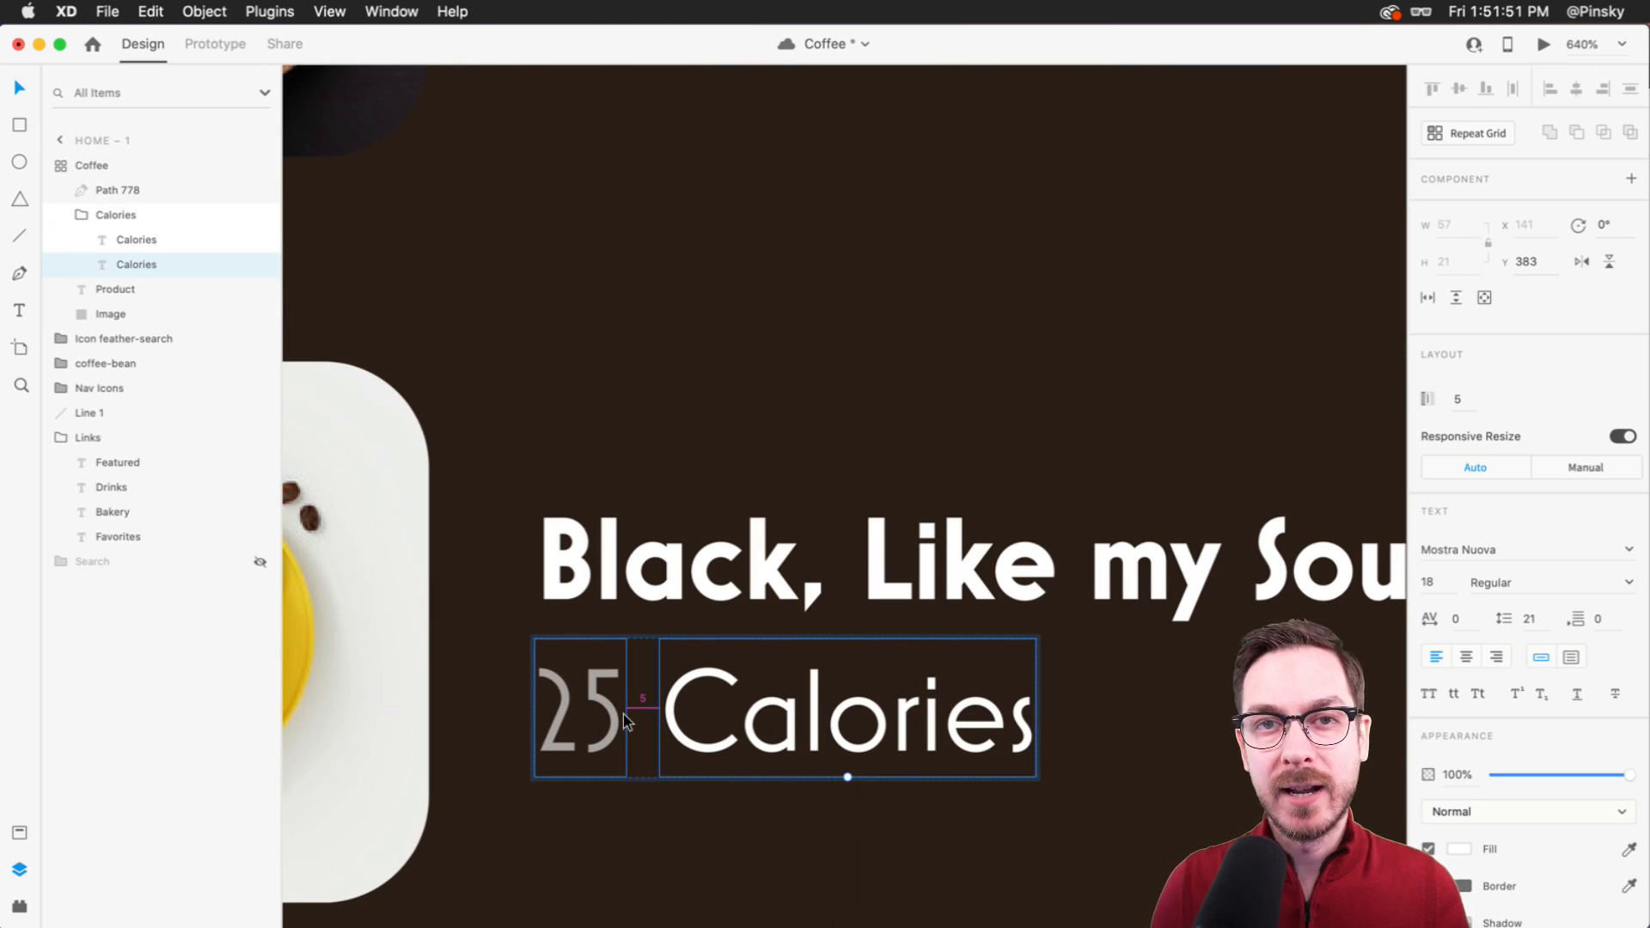
scroll(623, 714, "down", 6)
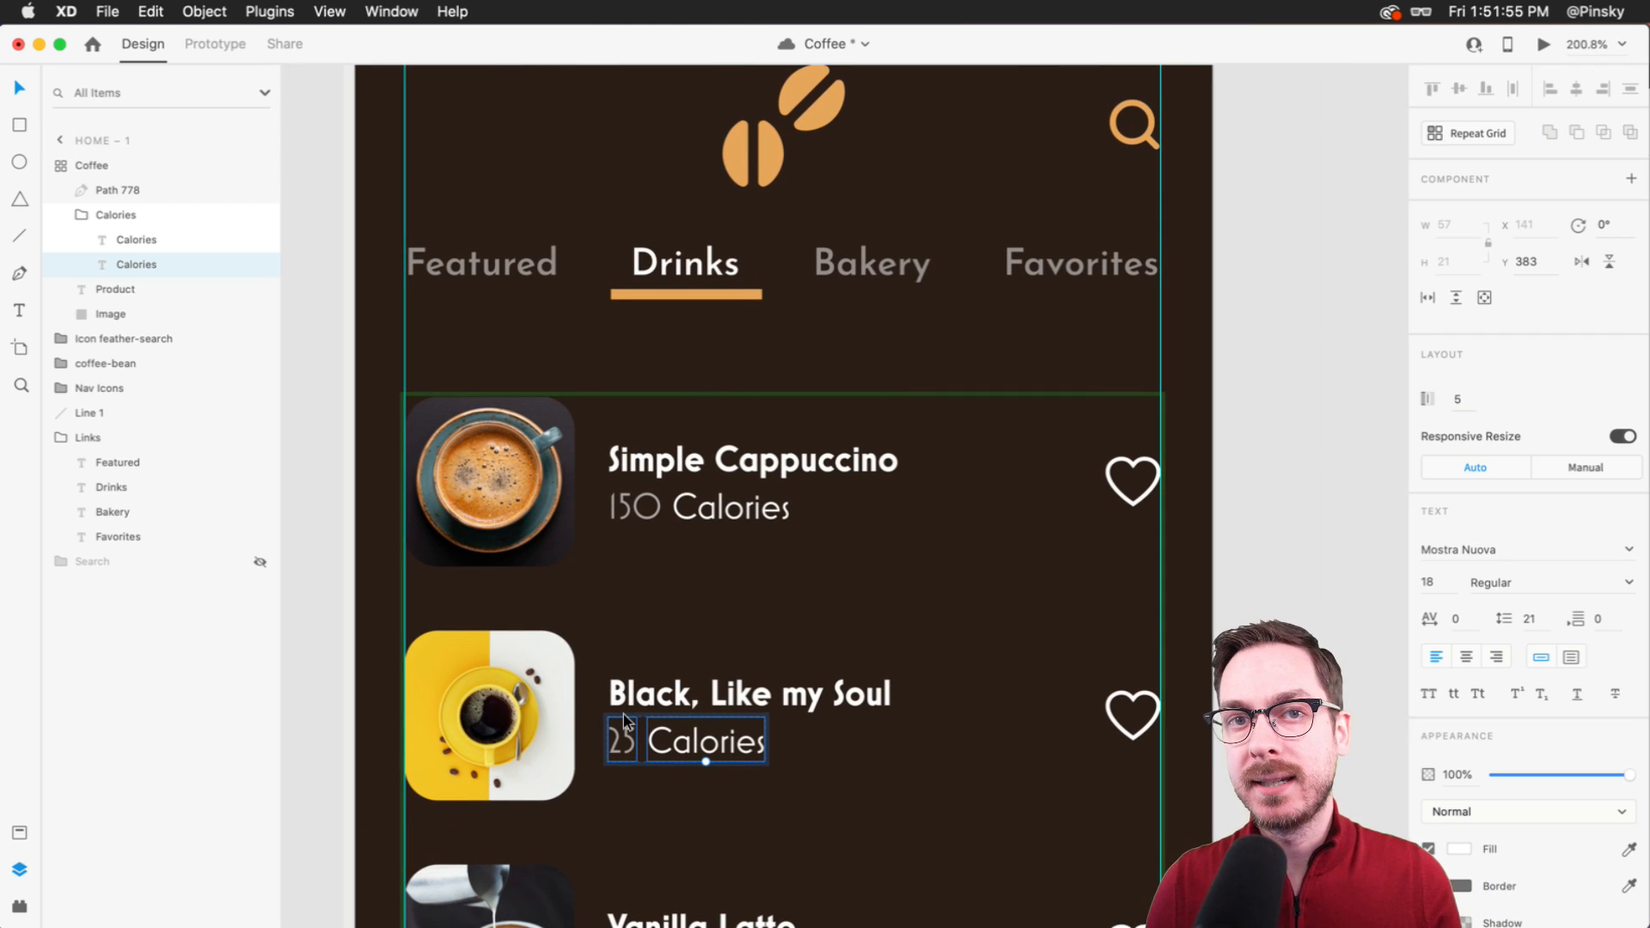
- Review the stacked calorie text in the remaining drink rows down to Flat White and clear the selection
scroll(622, 714, "down", 10)
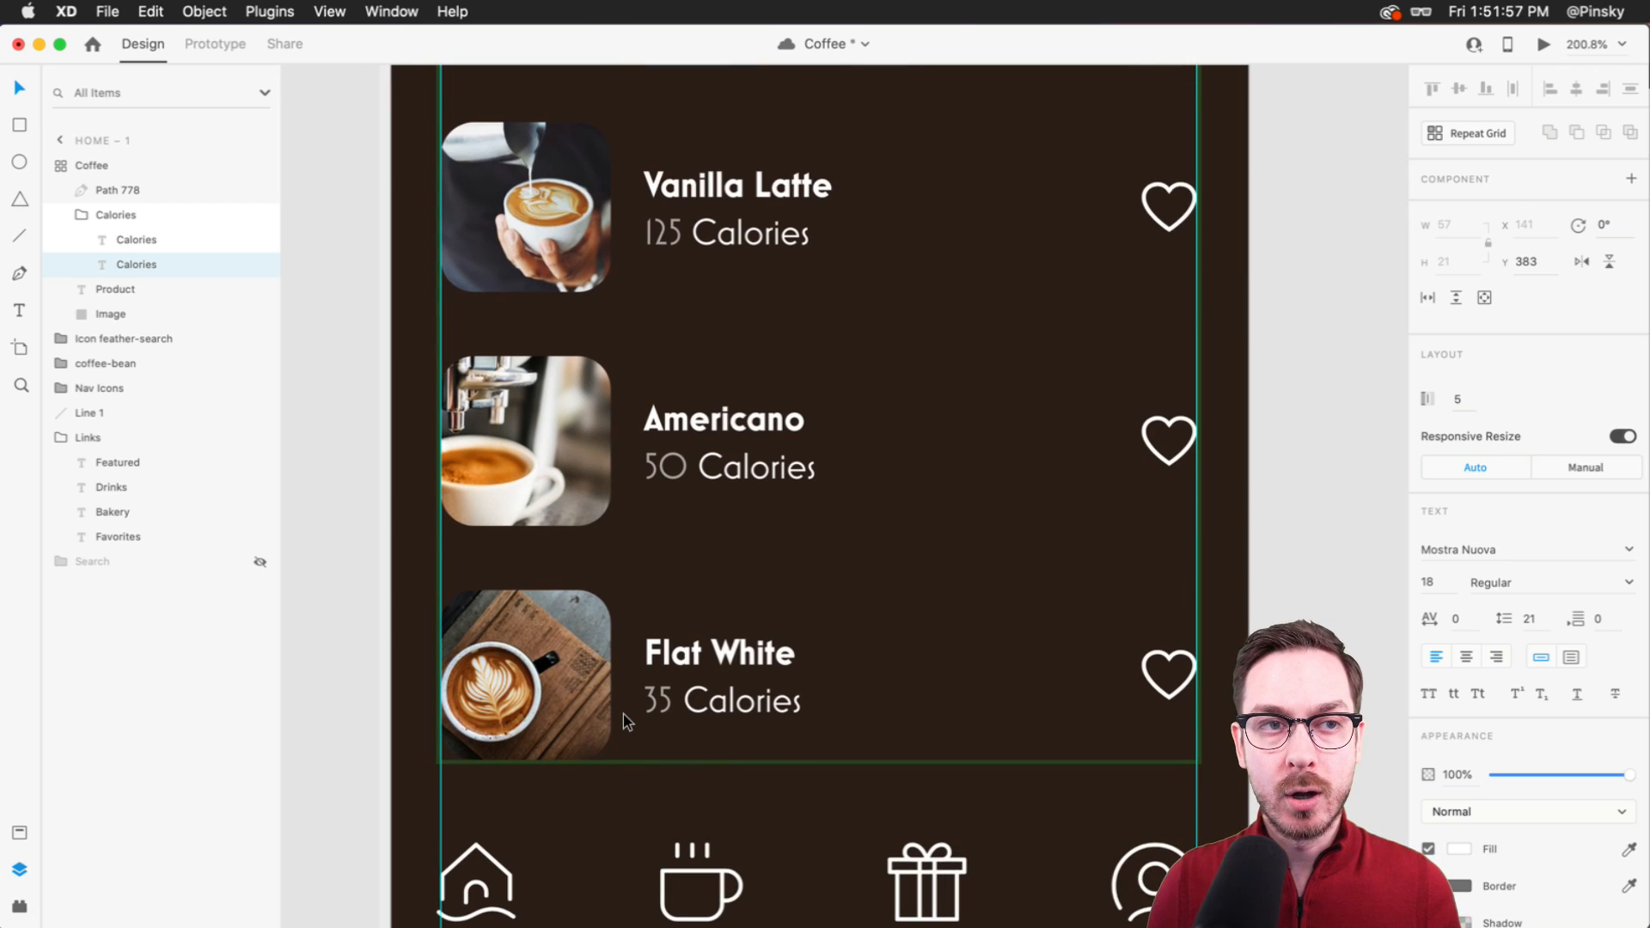
scroll(803, 524, "down", 5)
left_click(1142, 507)
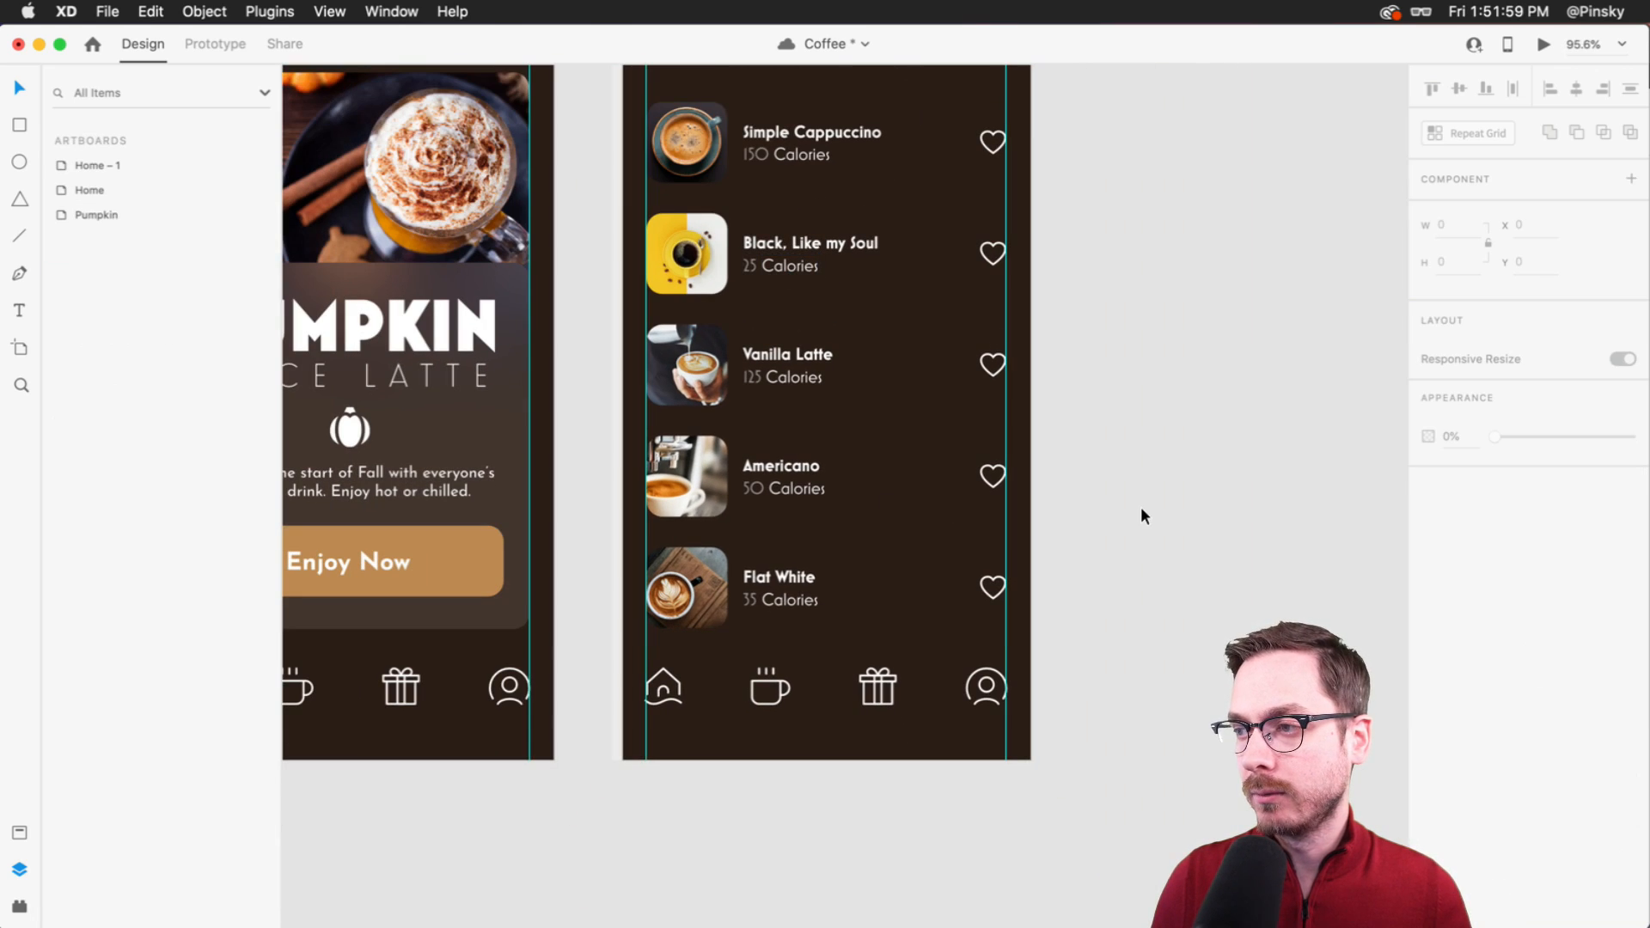
- Select the drinks repeat grid, check the products listed in the Coffee!! Google Sheet in Safari, and return to Adobe XD
left_click(687, 572)
scroll(686, 569, "right", 3)
mouse_move(701, 687)
left_mouse_down()
mouse_move(701, 794)
mouse_move(702, 688)
left_mouse_up()
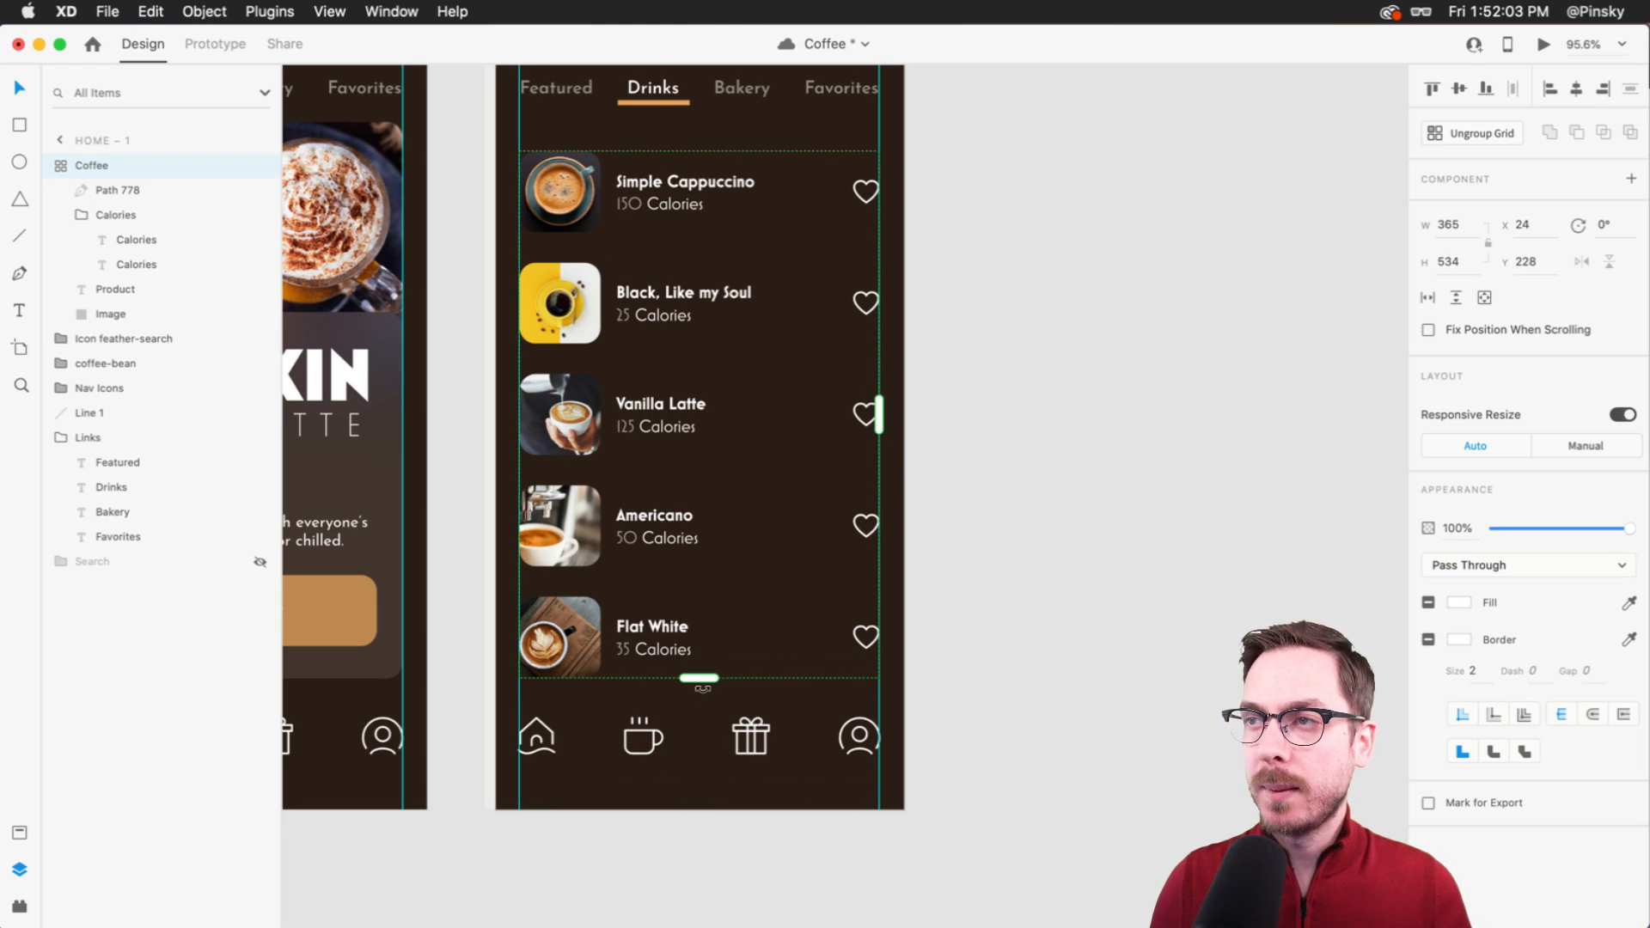
key("super+Tab")
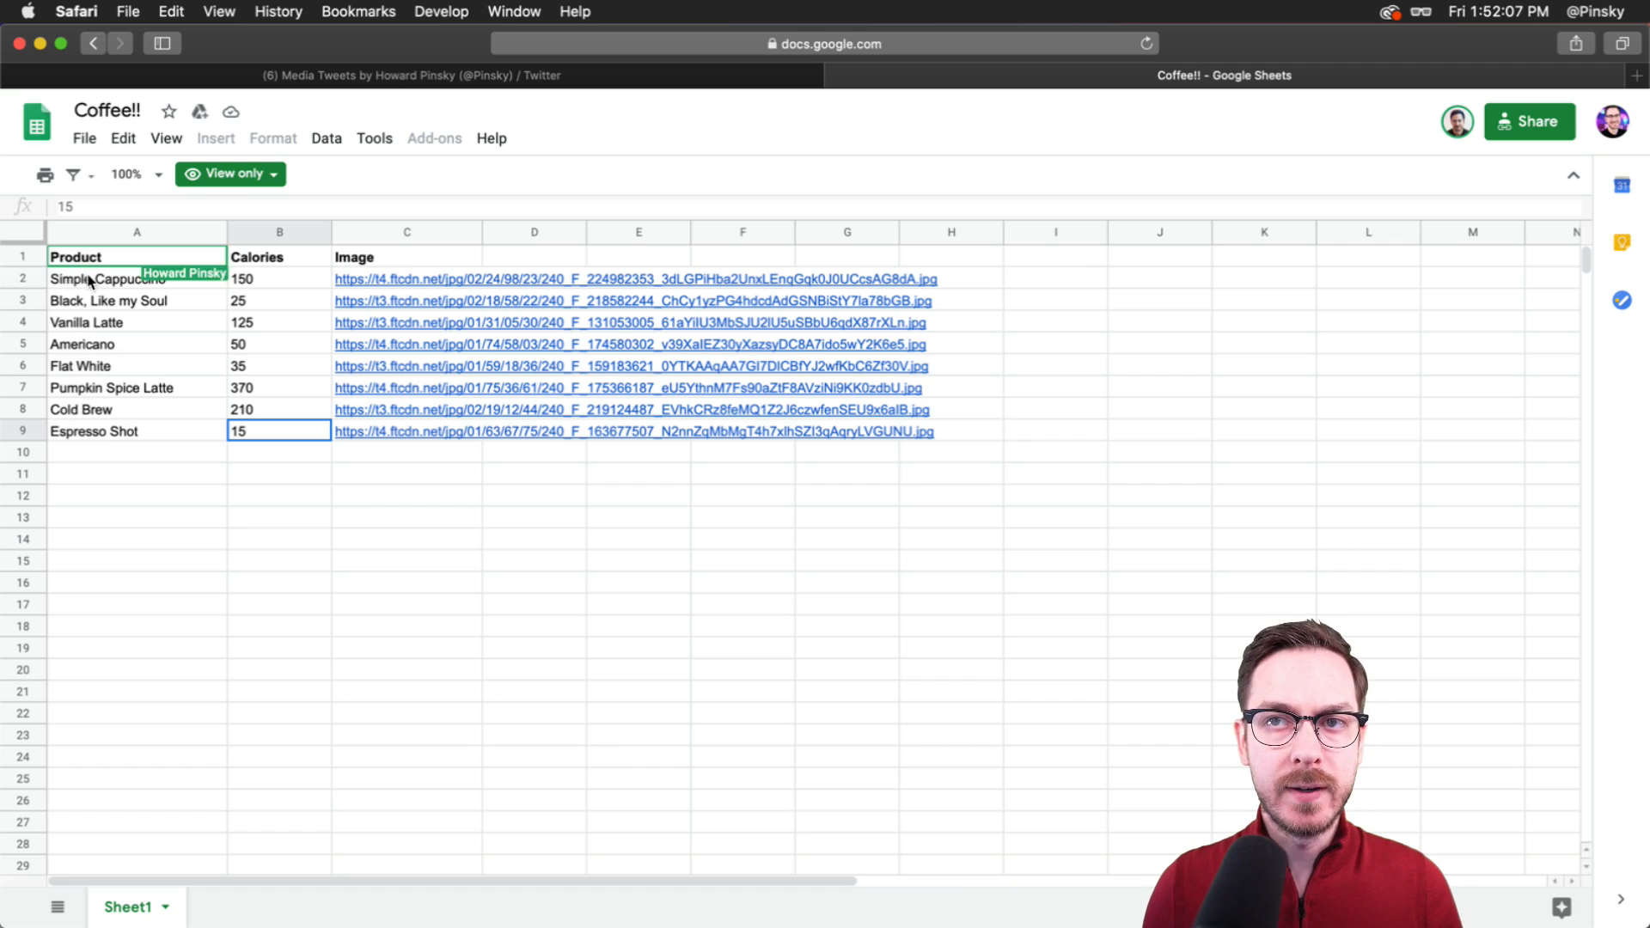
key("super+Tab")
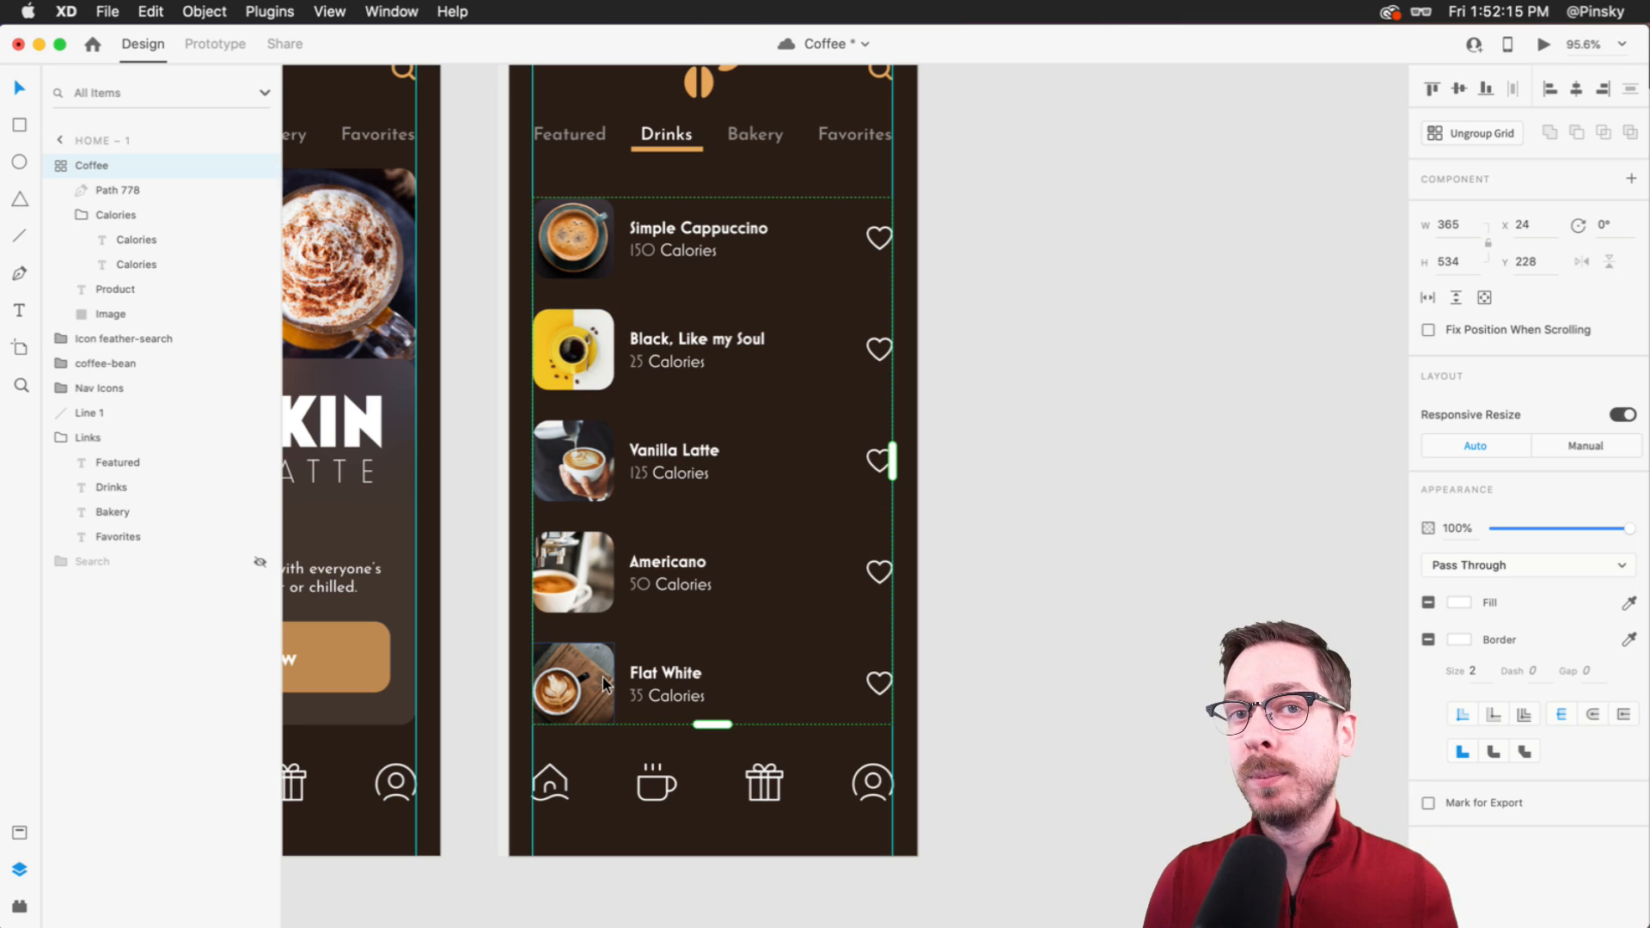
- Extend the drinks repeat grid downward to a height of 876, through the Espresso Shot row, and save the document
mouse_move(712, 724)
left_mouse_down()
mouse_move(711, 855)
mouse_move(707, 755)
left_mouse_up()
scroll(717, 801, "down", 3)
scroll(717, 801, "down", 5)
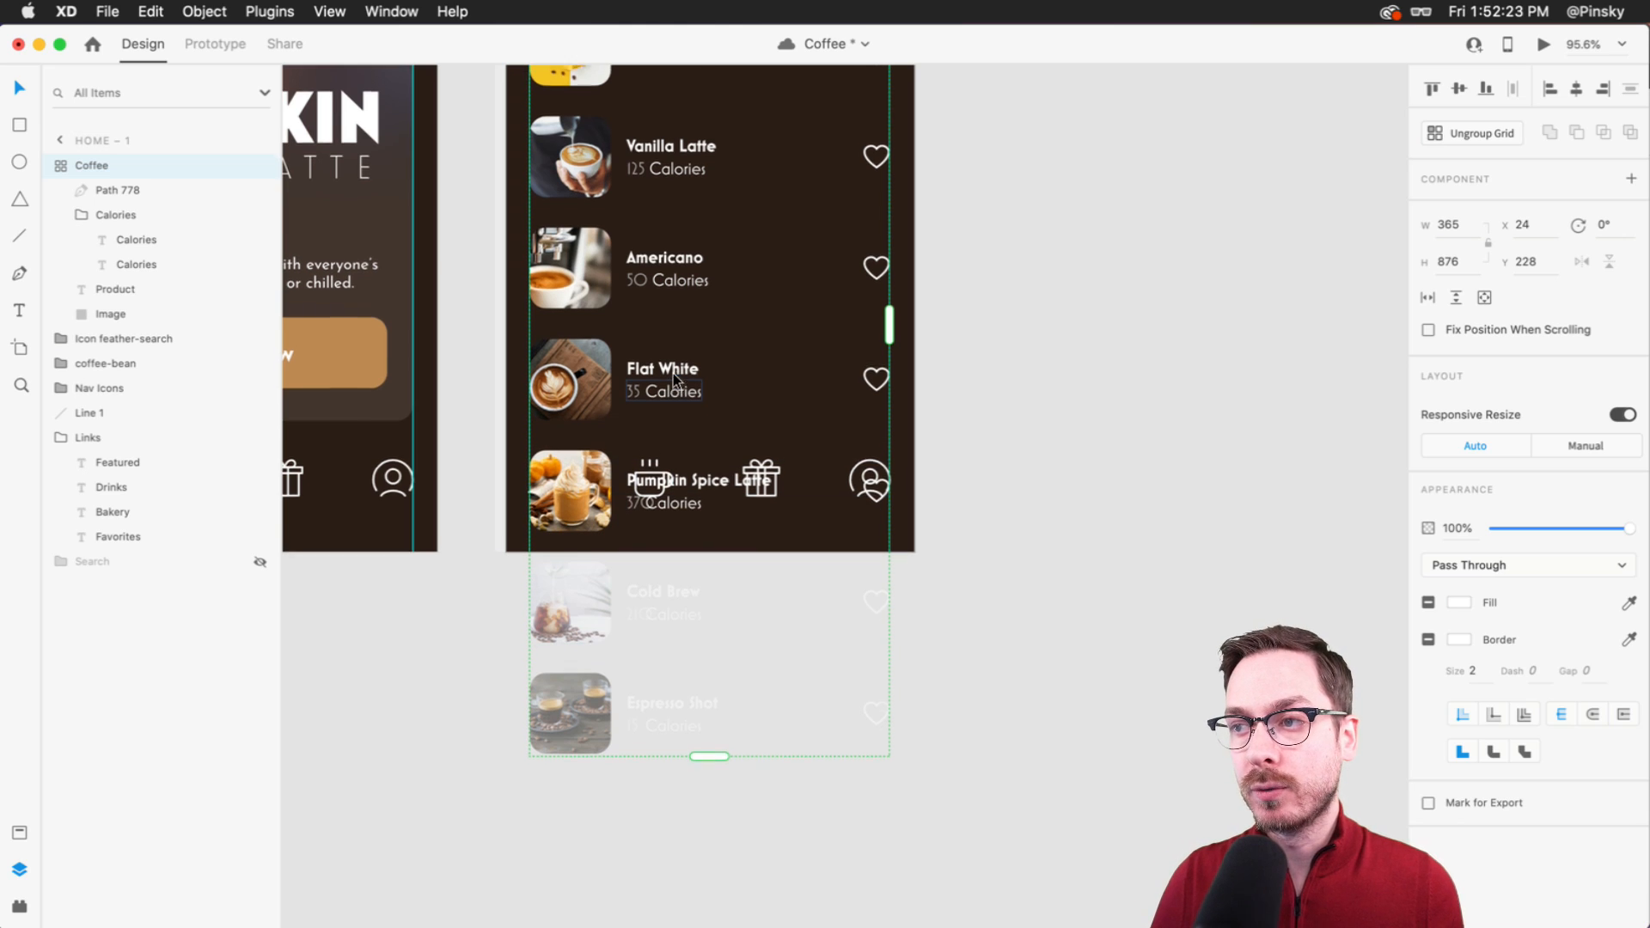
scroll(673, 376, "up", 1)
scroll(673, 373, "up", 5)
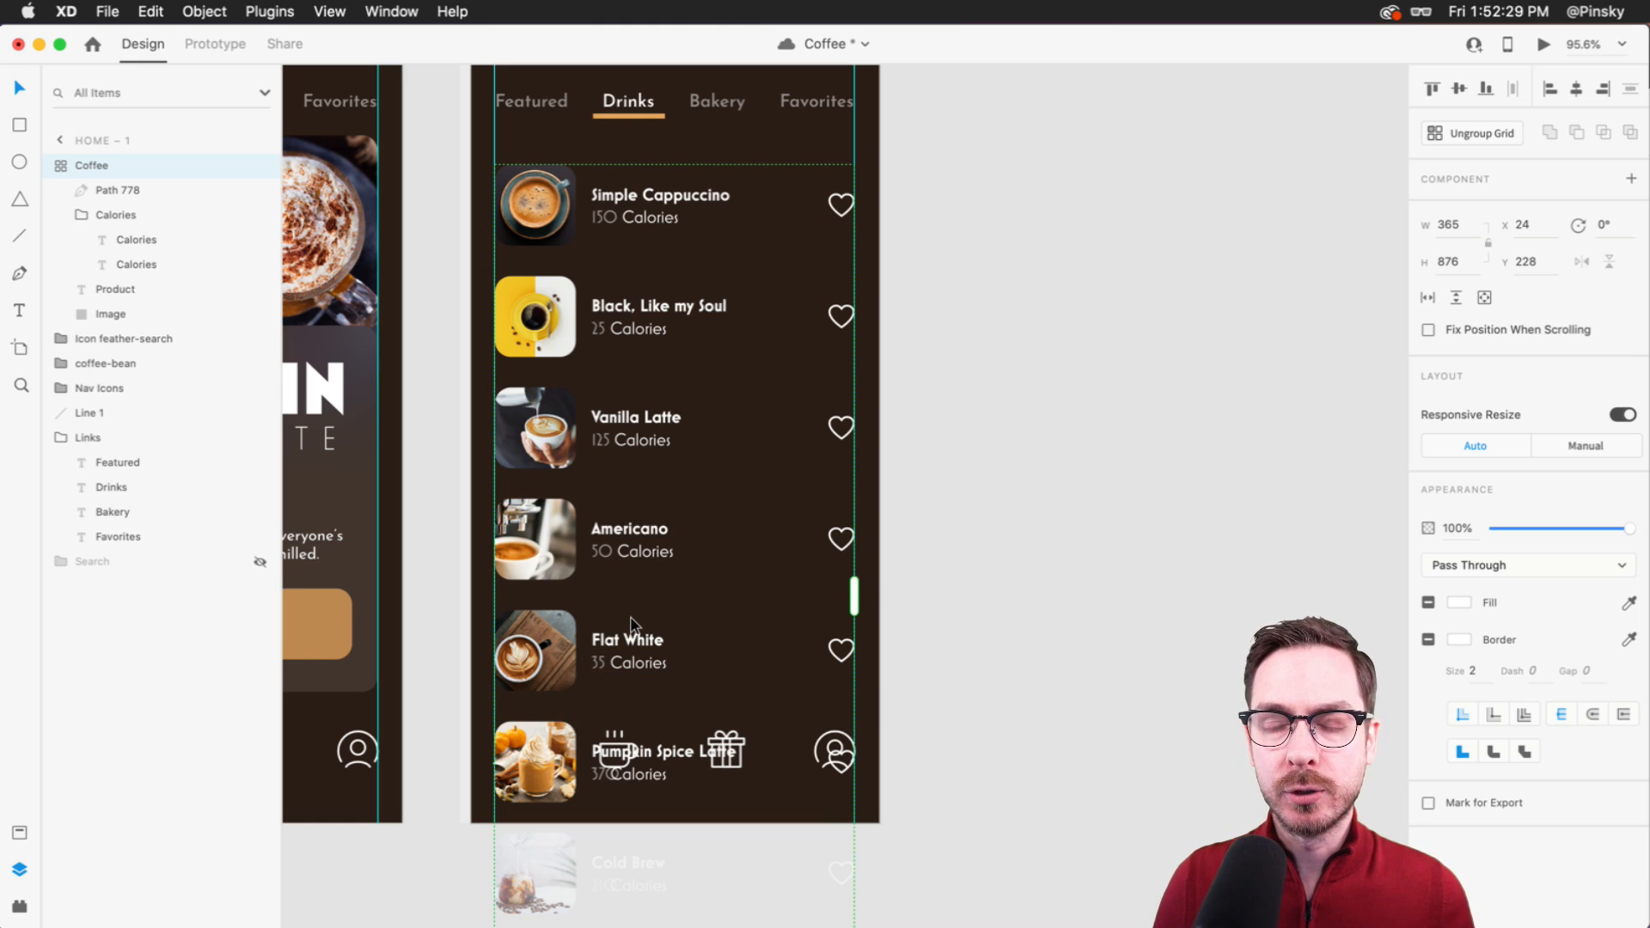
scroll(638, 472, "up", 1)
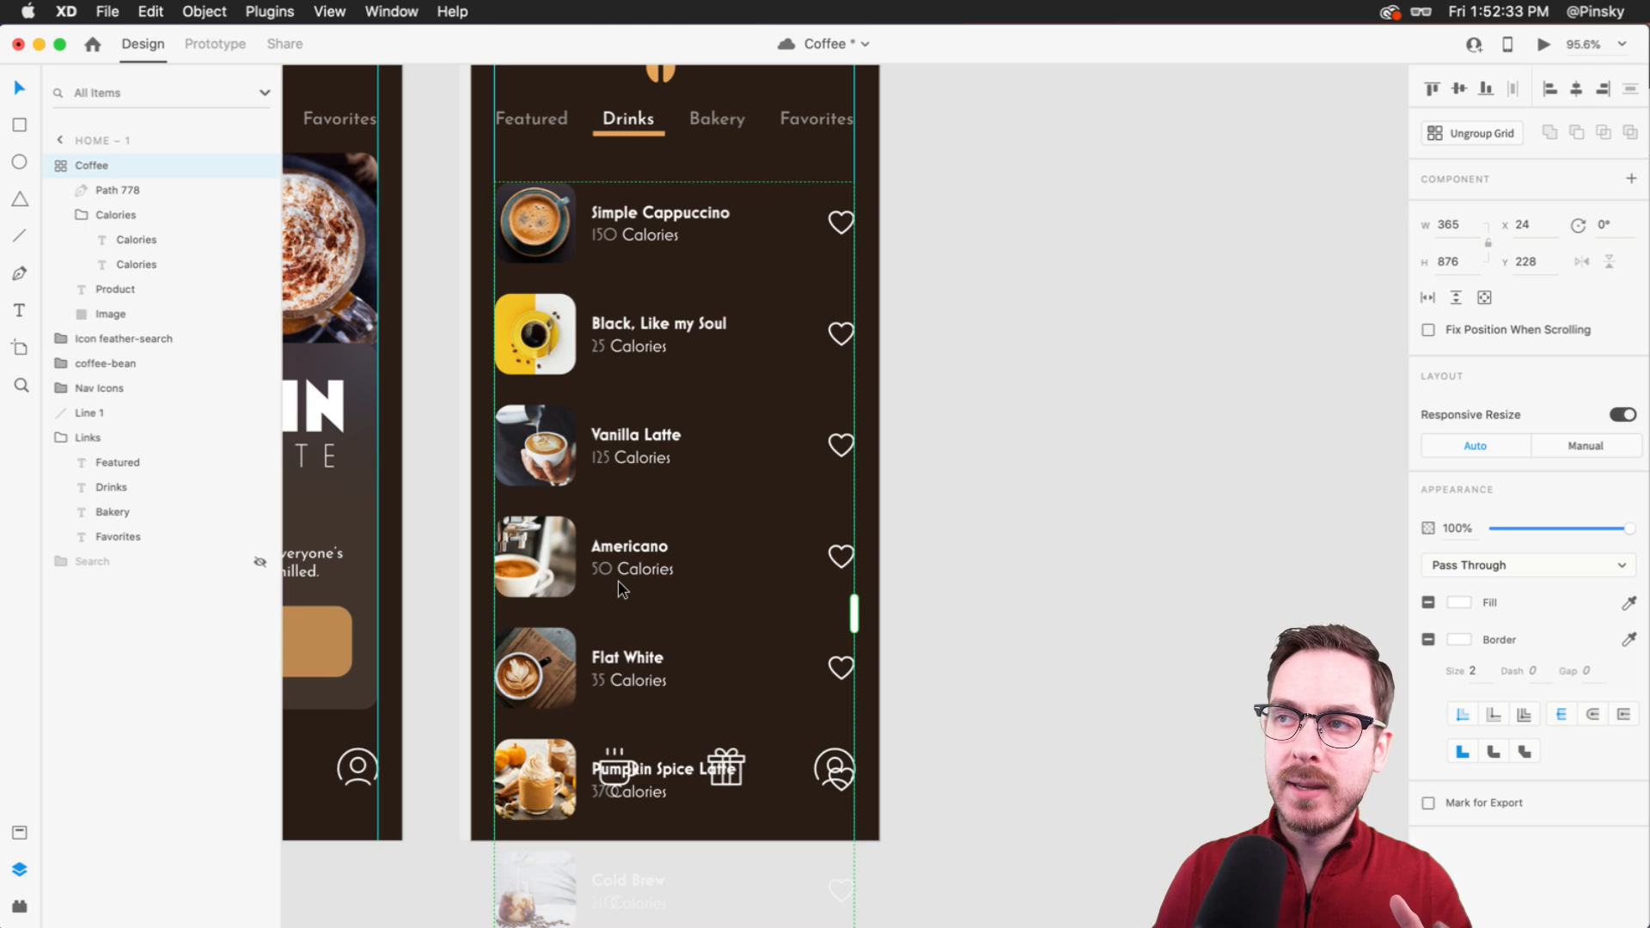
key("super+s")
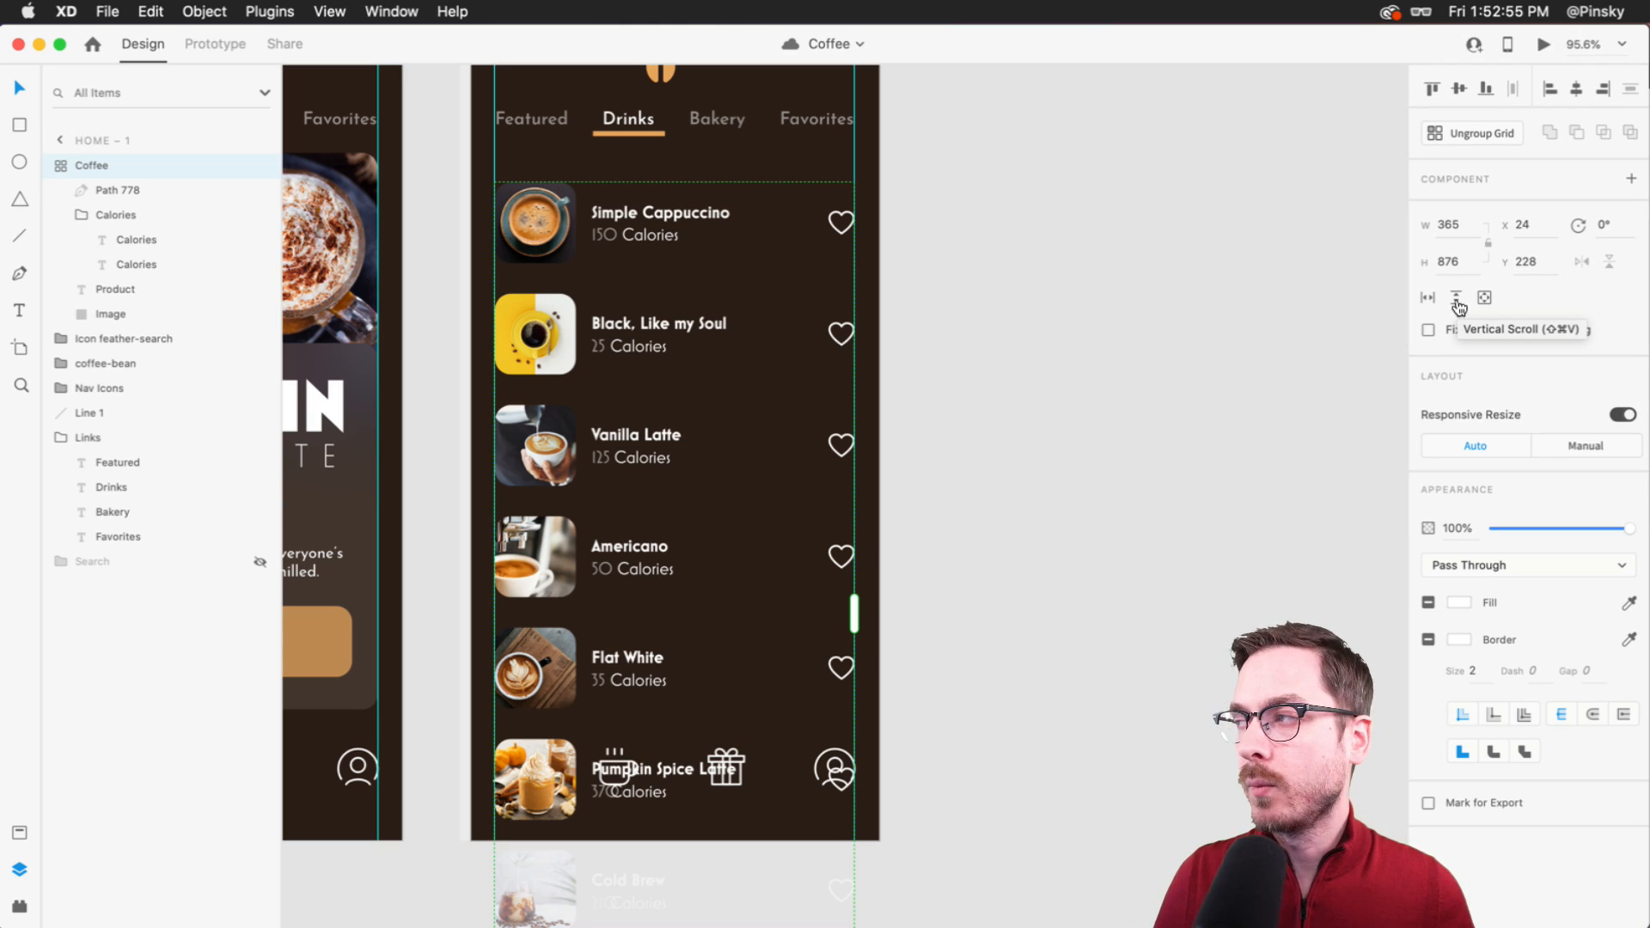
- Make the drinks repeat grid scroll vertically and shorten its viewport to 534 so it ends above the navigation icons
left_click(1456, 300)
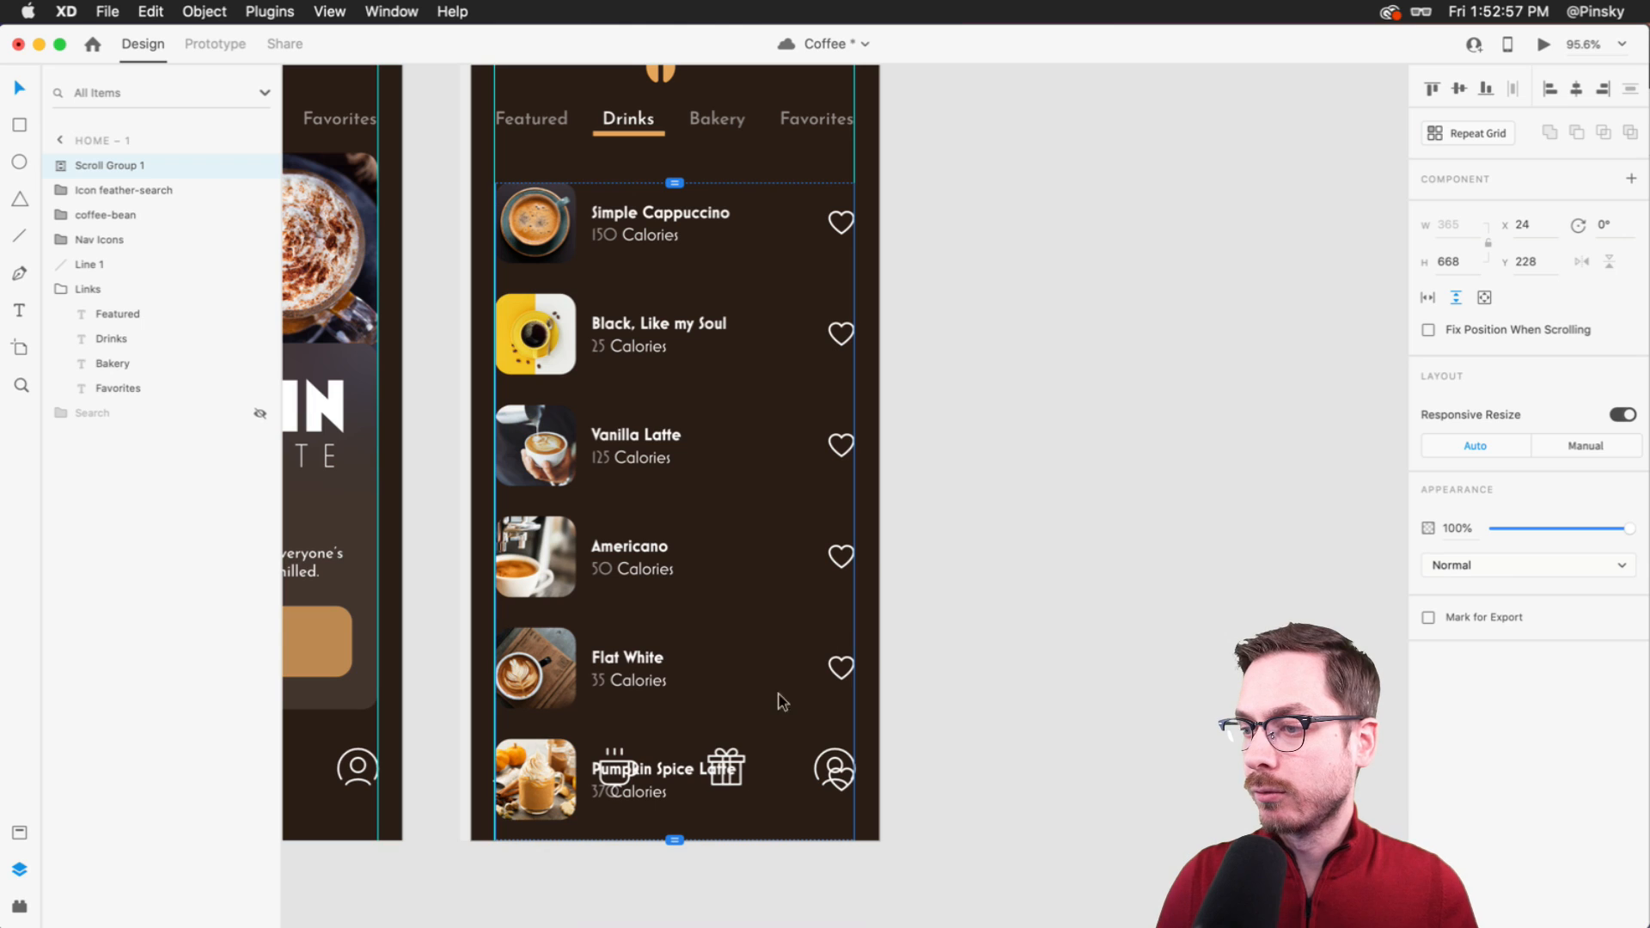
left_click_drag(678, 840, 667, 713)
- Preview the Drinks screen, test scrolling the drinks list up and down, and close the preview
key("super+Return")
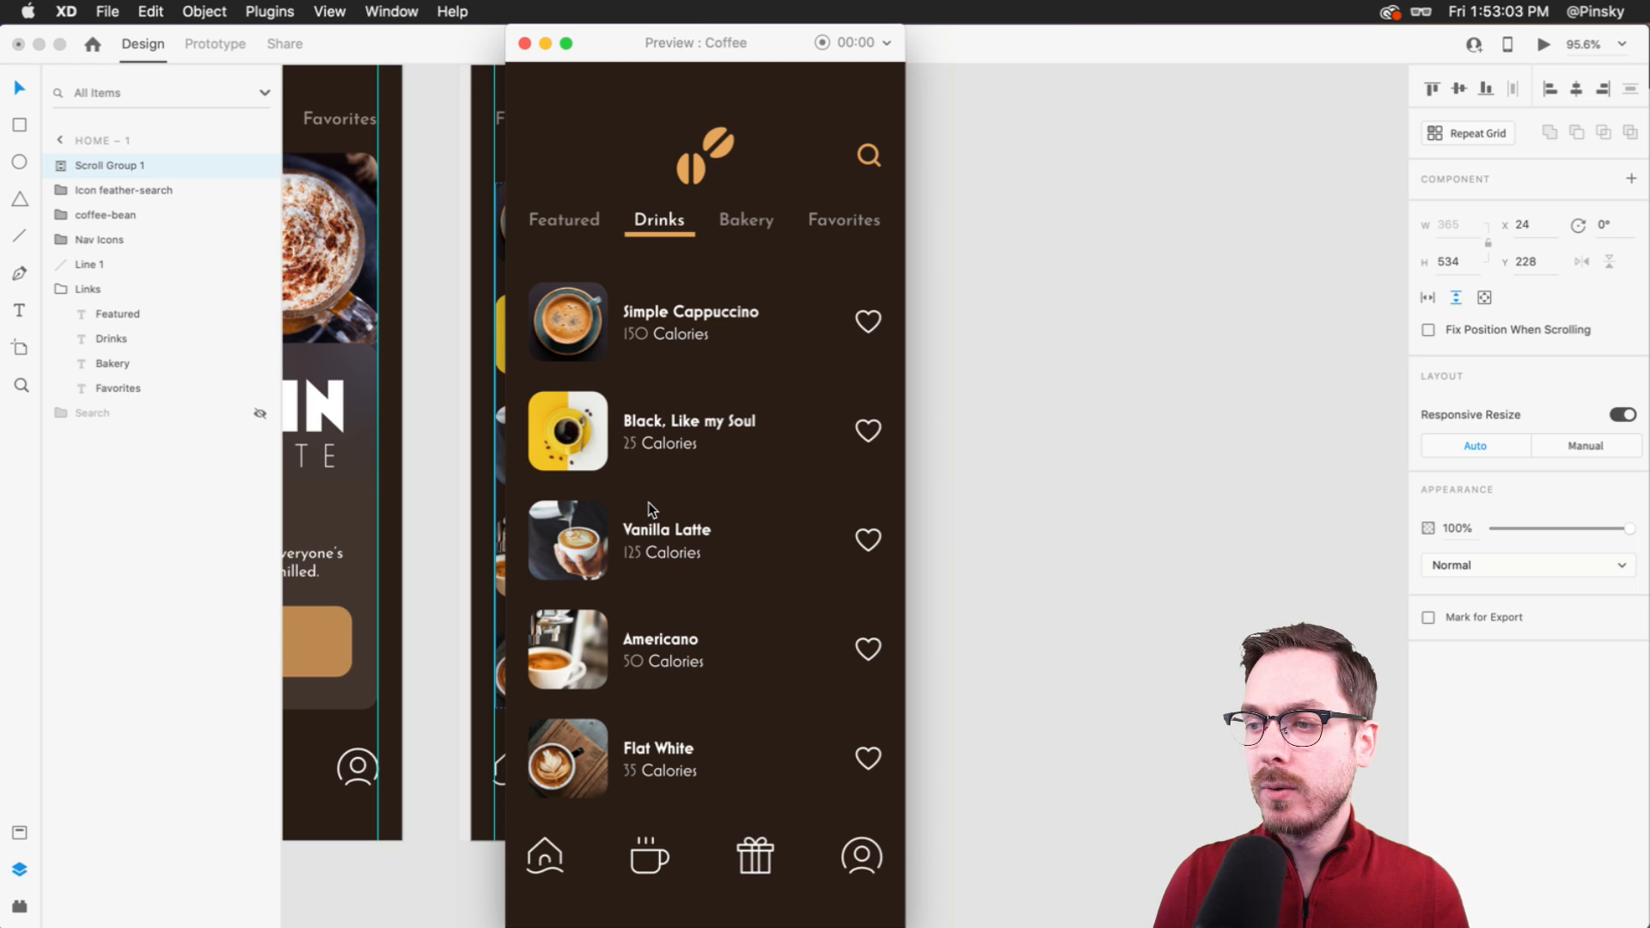
scroll(648, 501, "down", 5)
scroll(648, 502, "up", 5)
scroll(648, 502, "down", 5)
scroll(648, 502, "up", 5)
scroll(648, 502, "down", 5)
scroll(648, 502, "up", 5)
key("super+w")
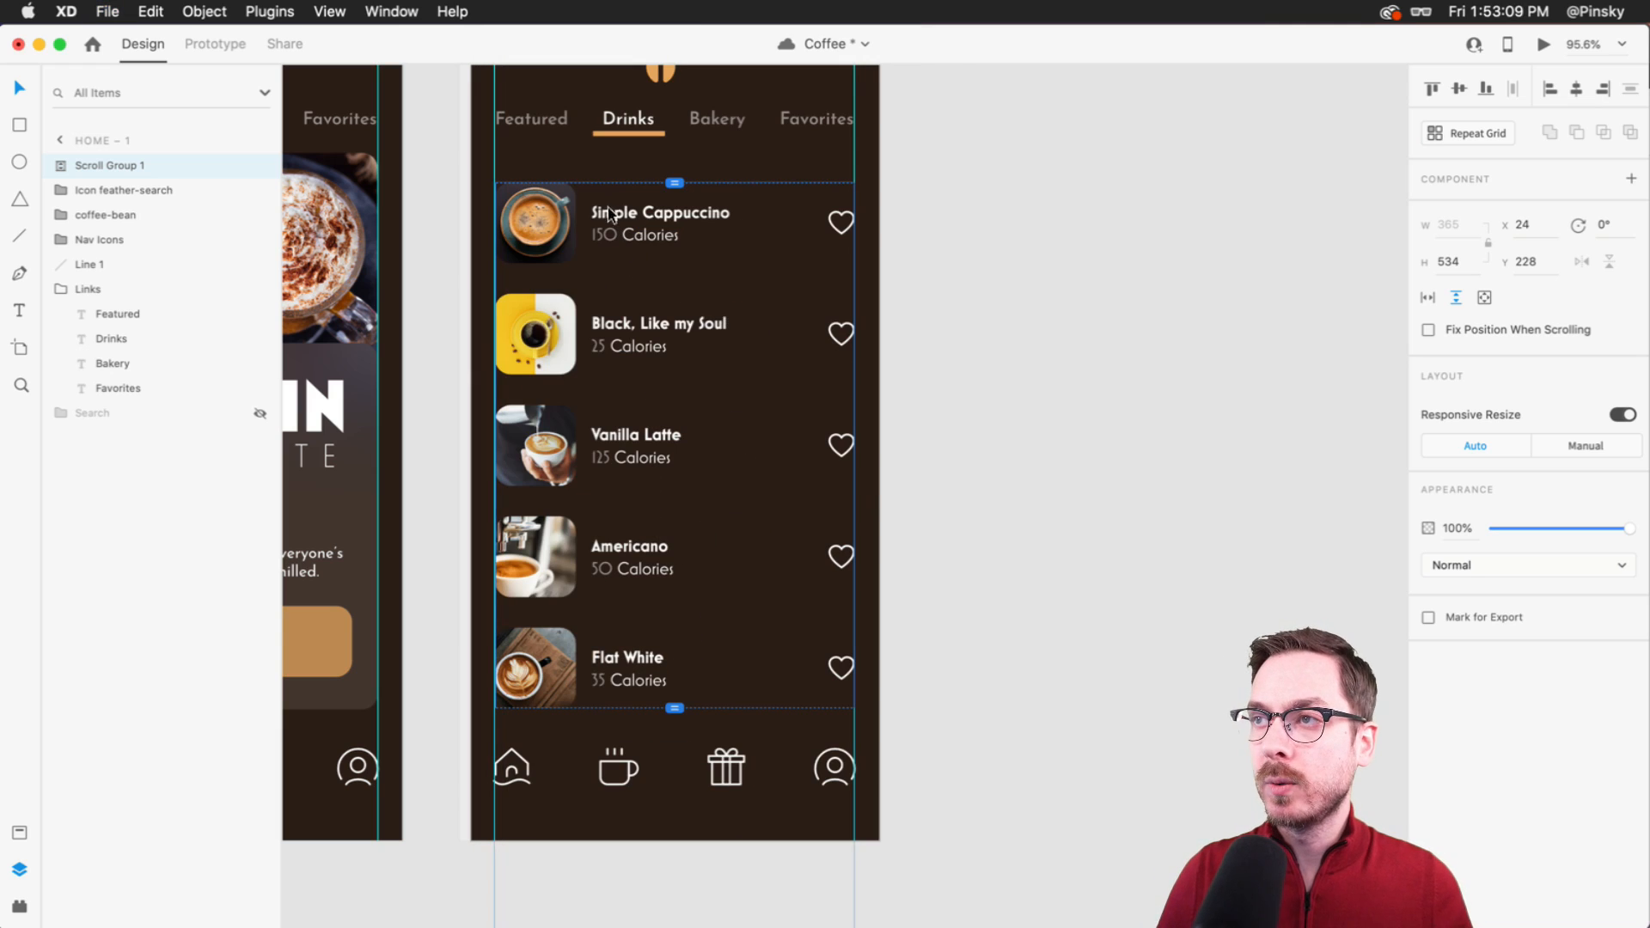
- Set both the calorie number and the Calories label in the Simple Cappuccino row to the Poppins font at size 16
scroll(634, 292, "up", 5)
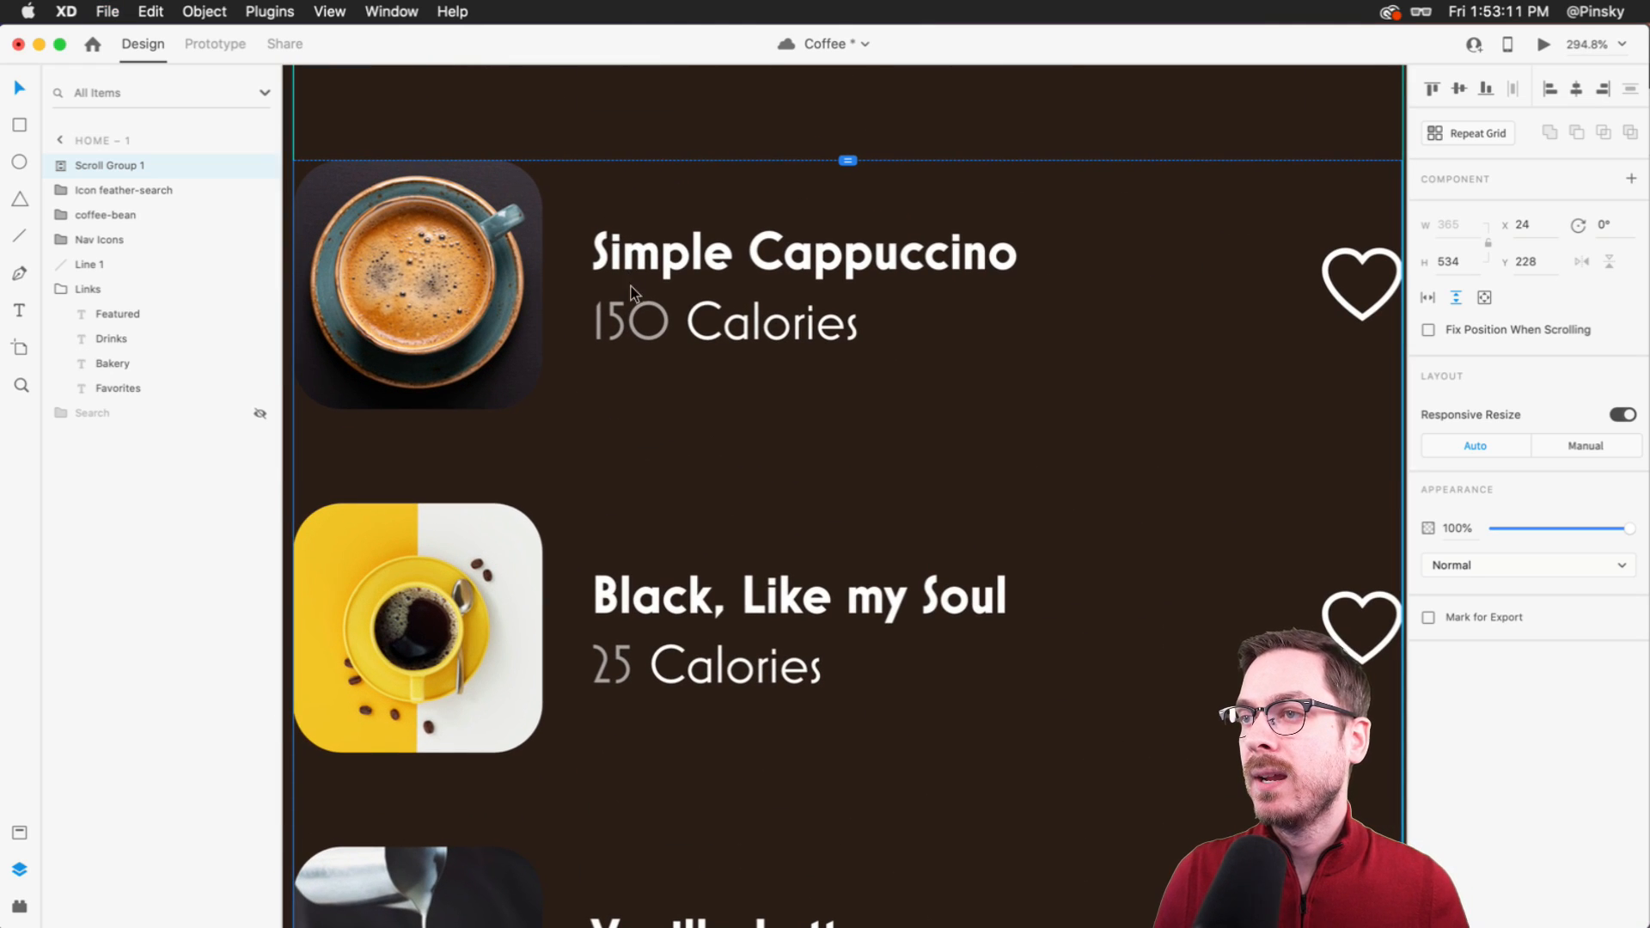
double_click(610, 331)
double_click(642, 329)
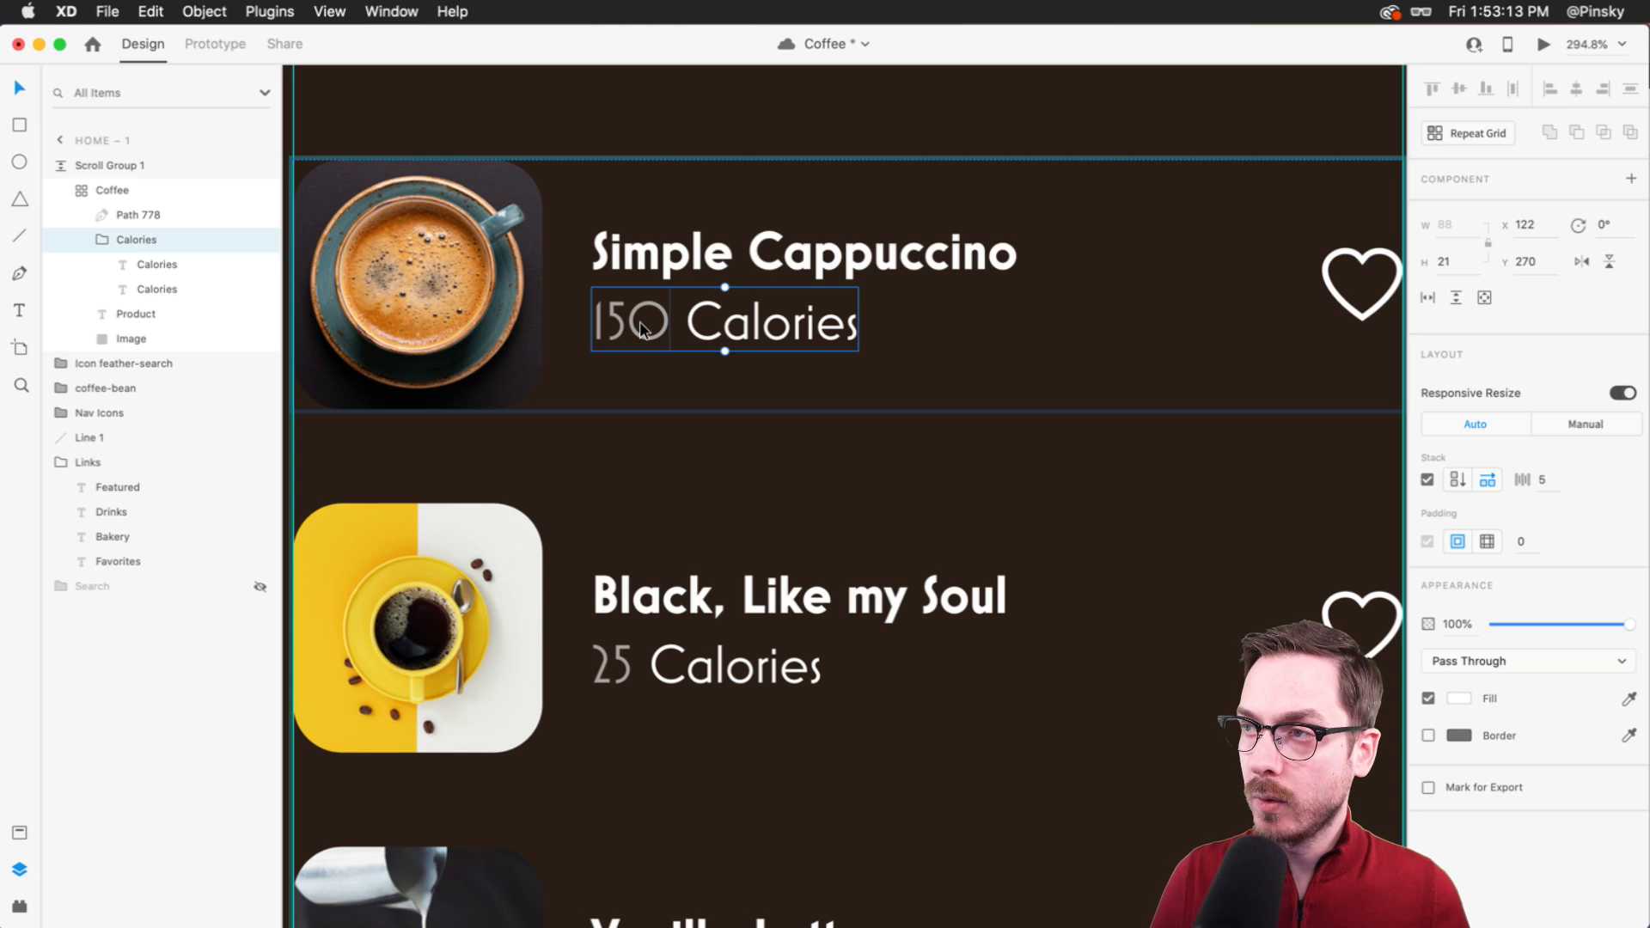
double_click(640, 329)
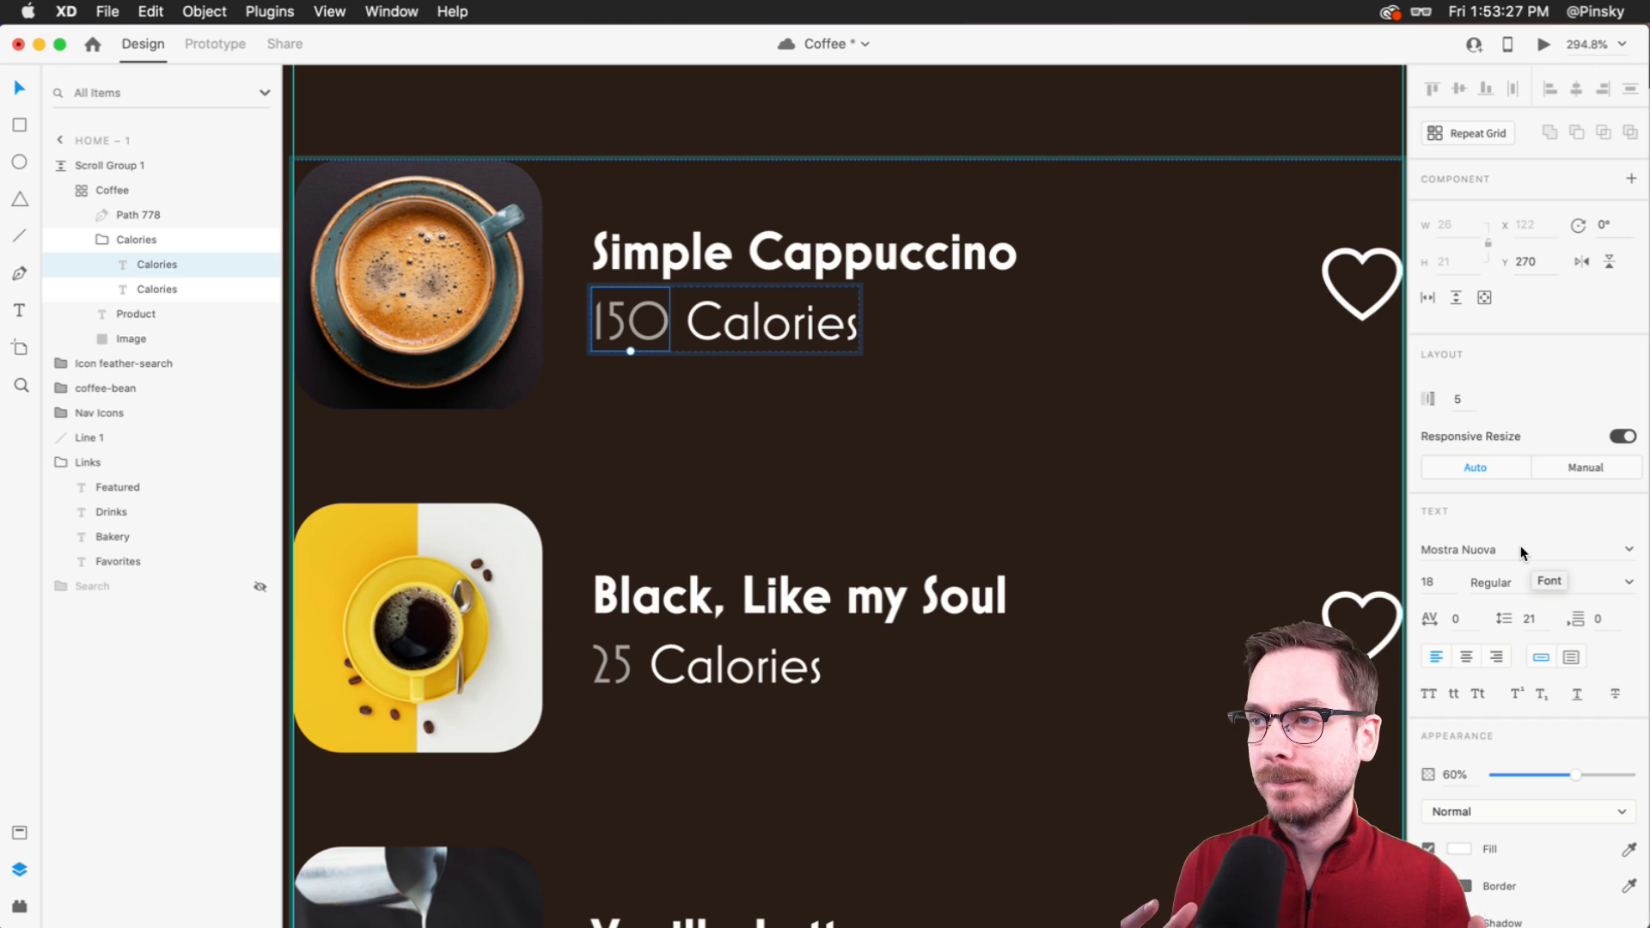
key("super+s")
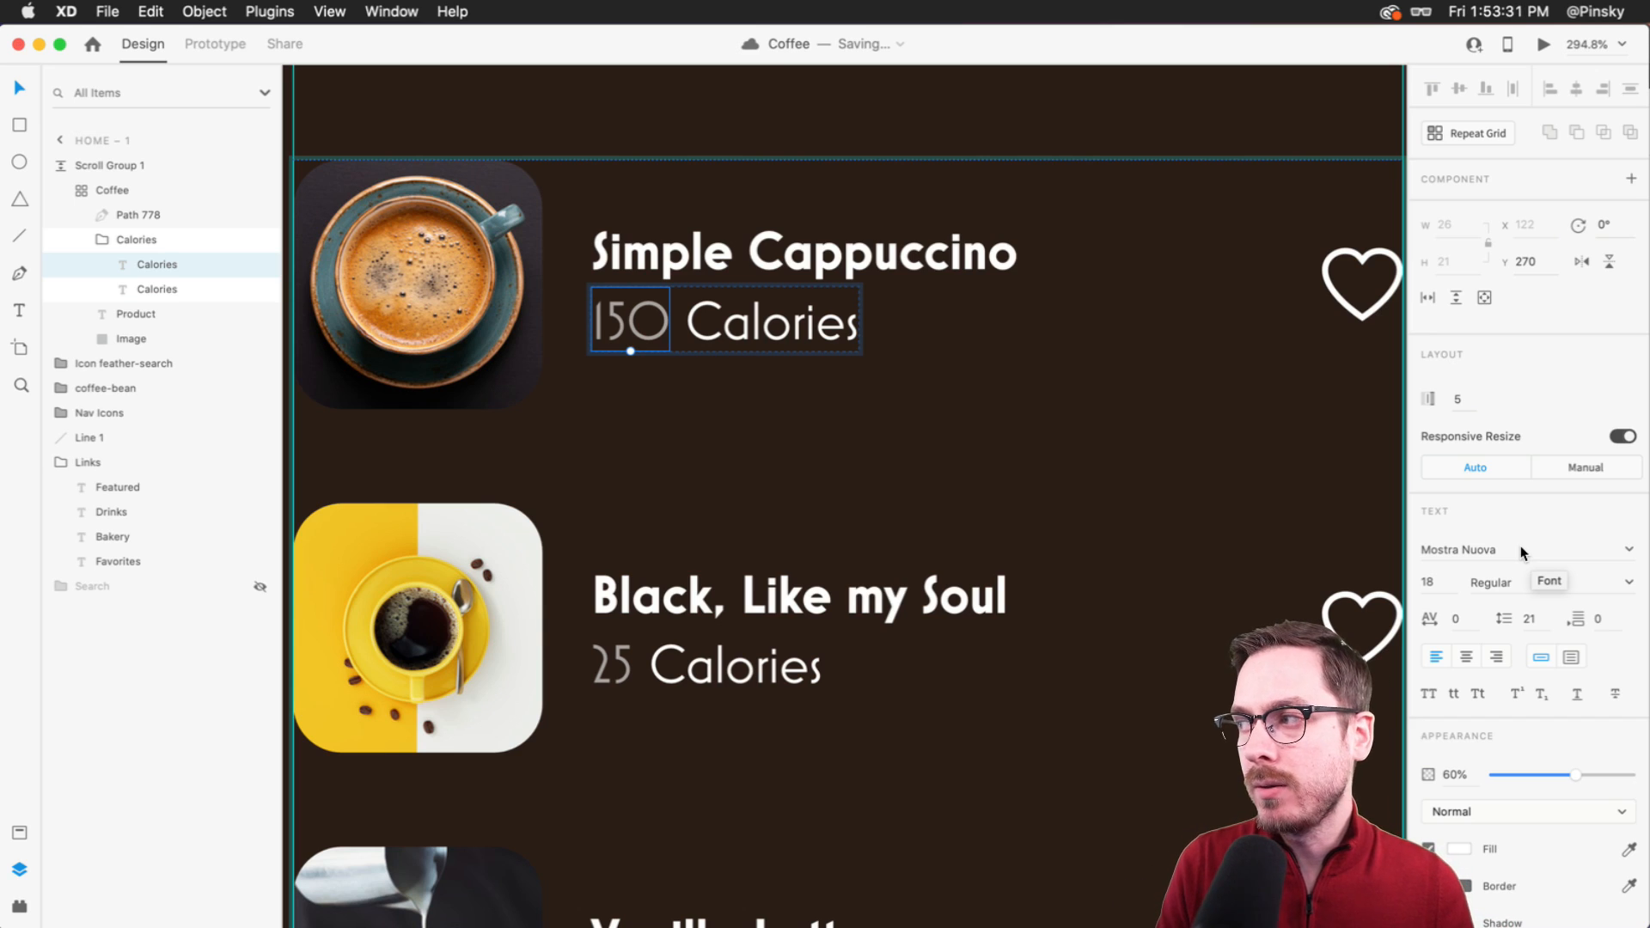
left_click(164, 289, "shift")
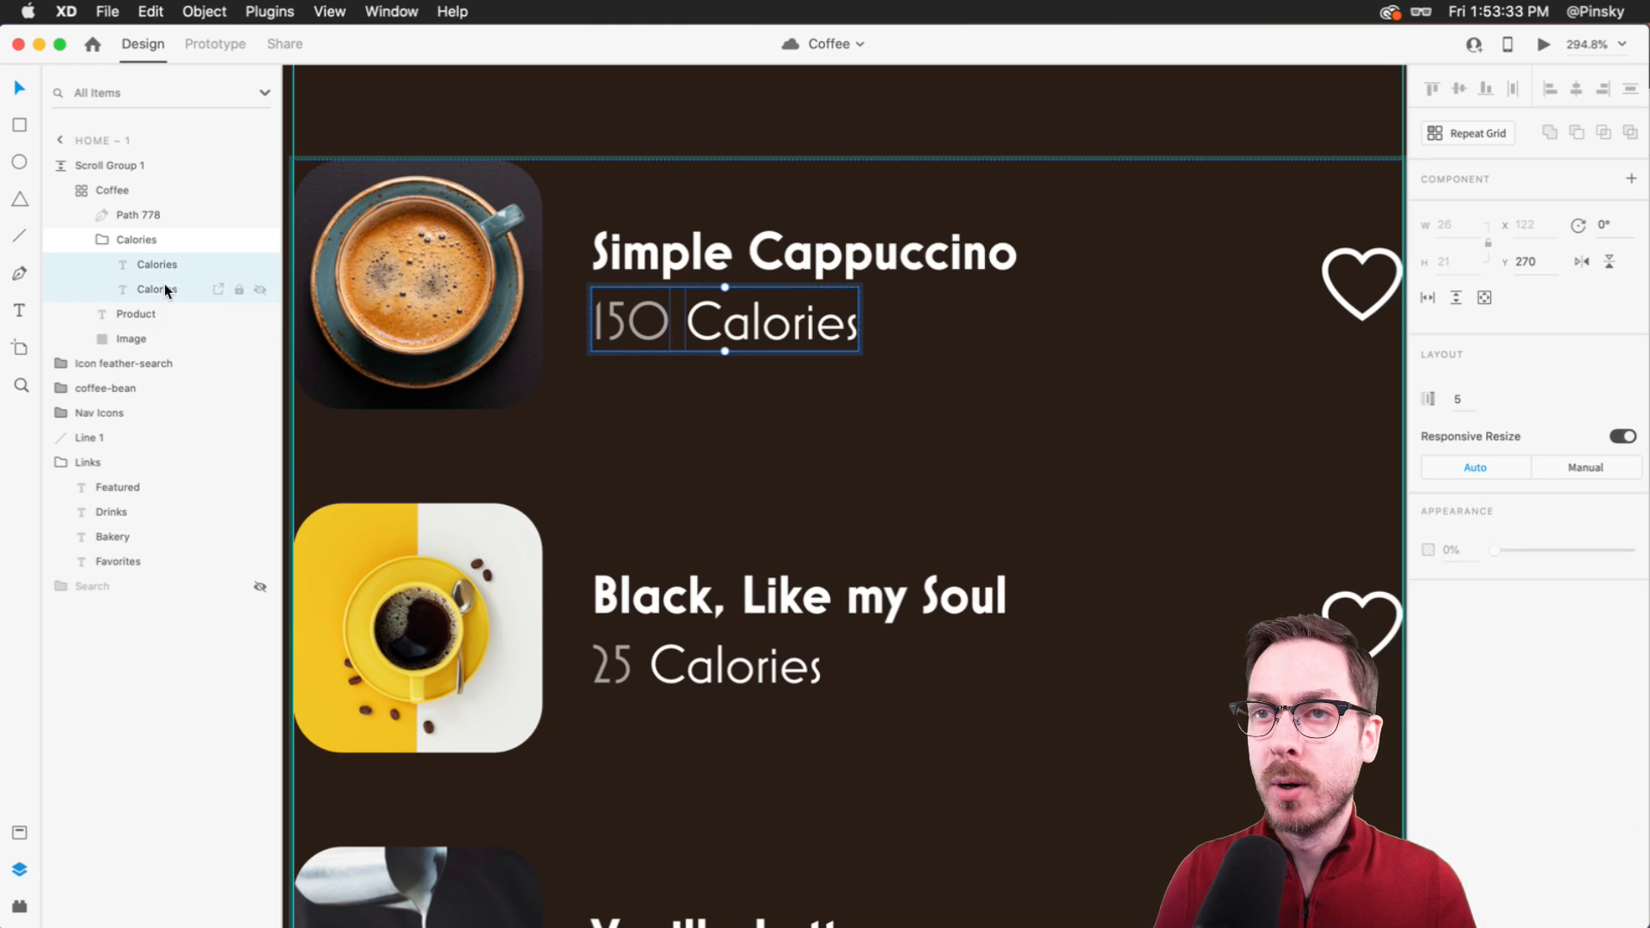
left_click(1484, 559)
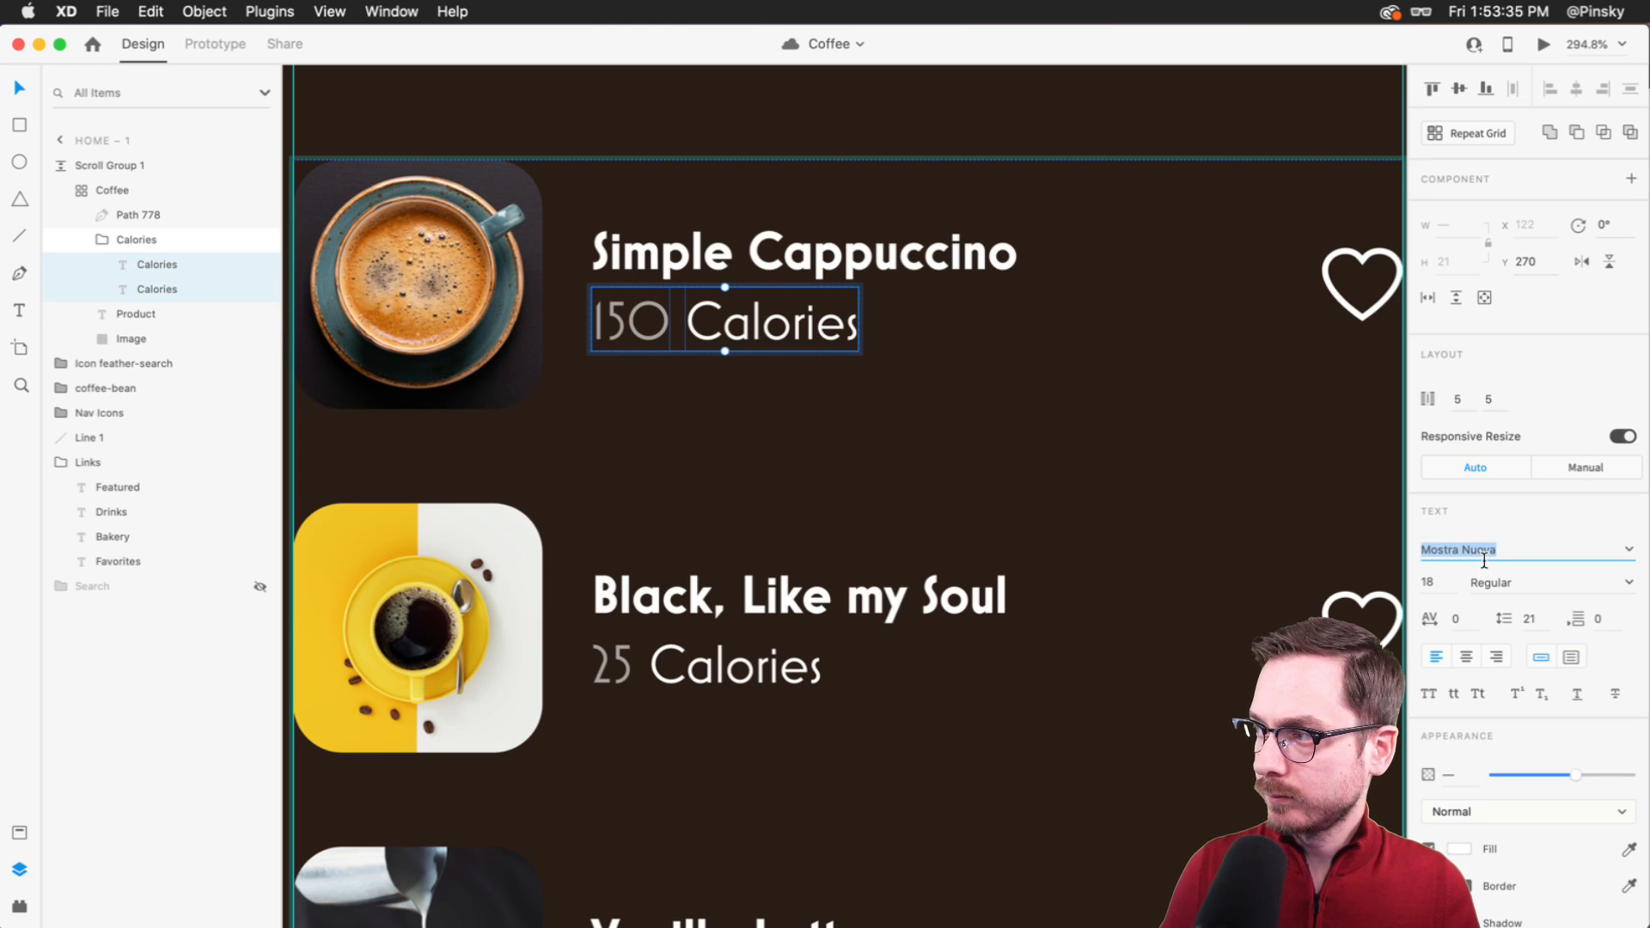
type("Popp")
key("Return")
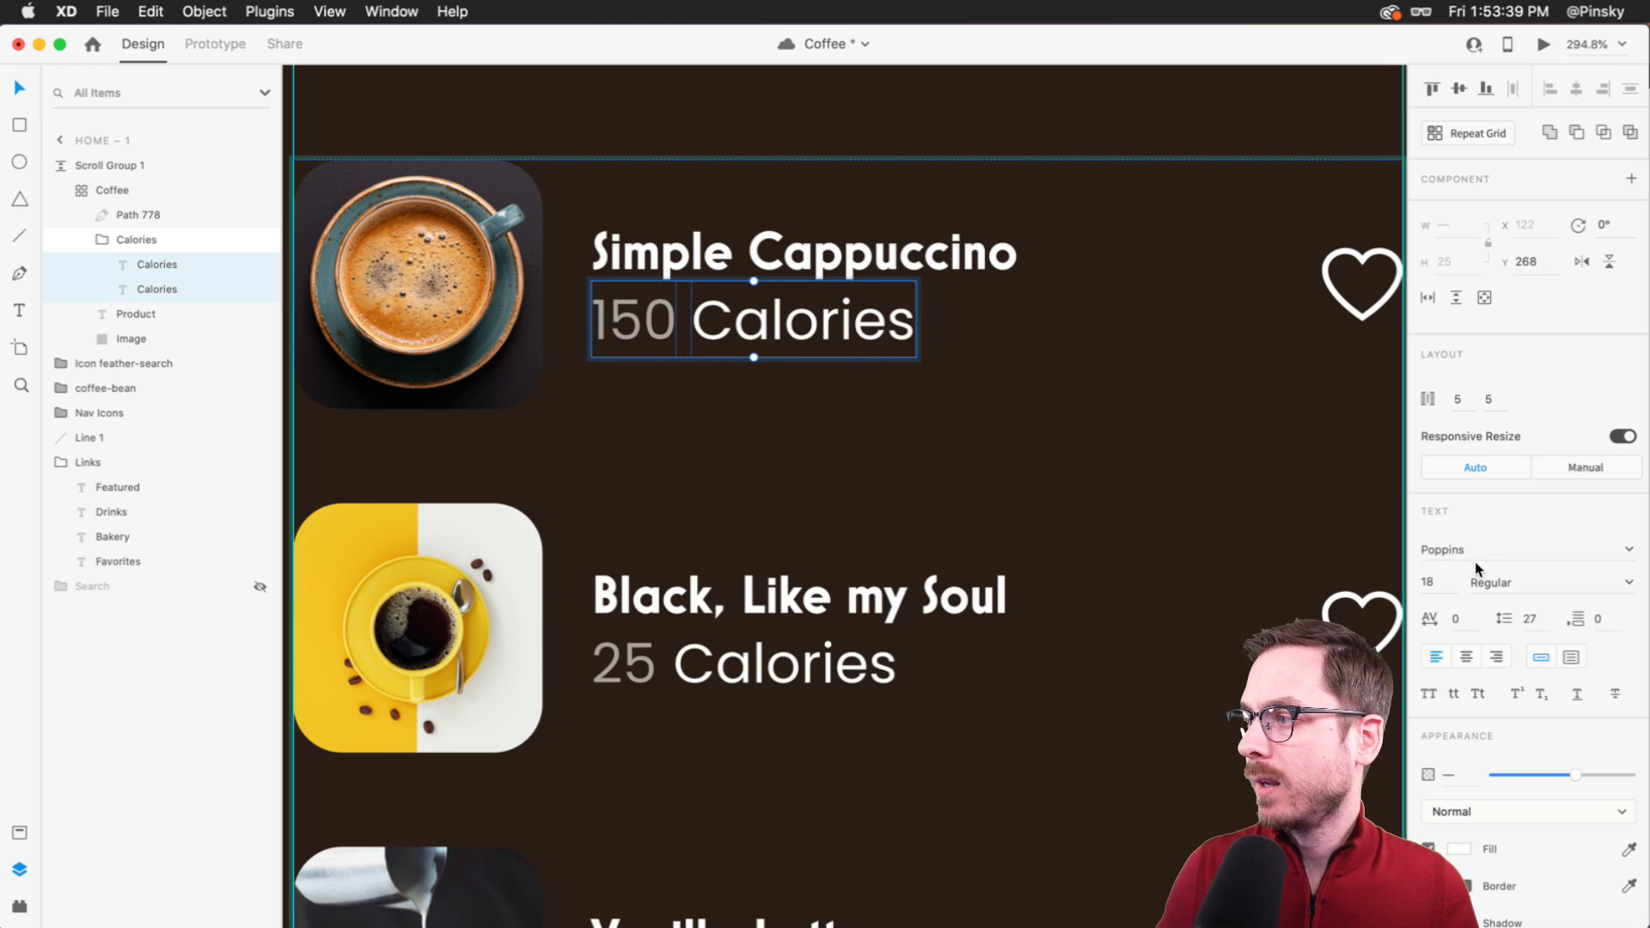
key("Down")
key("Down")
key("Return")
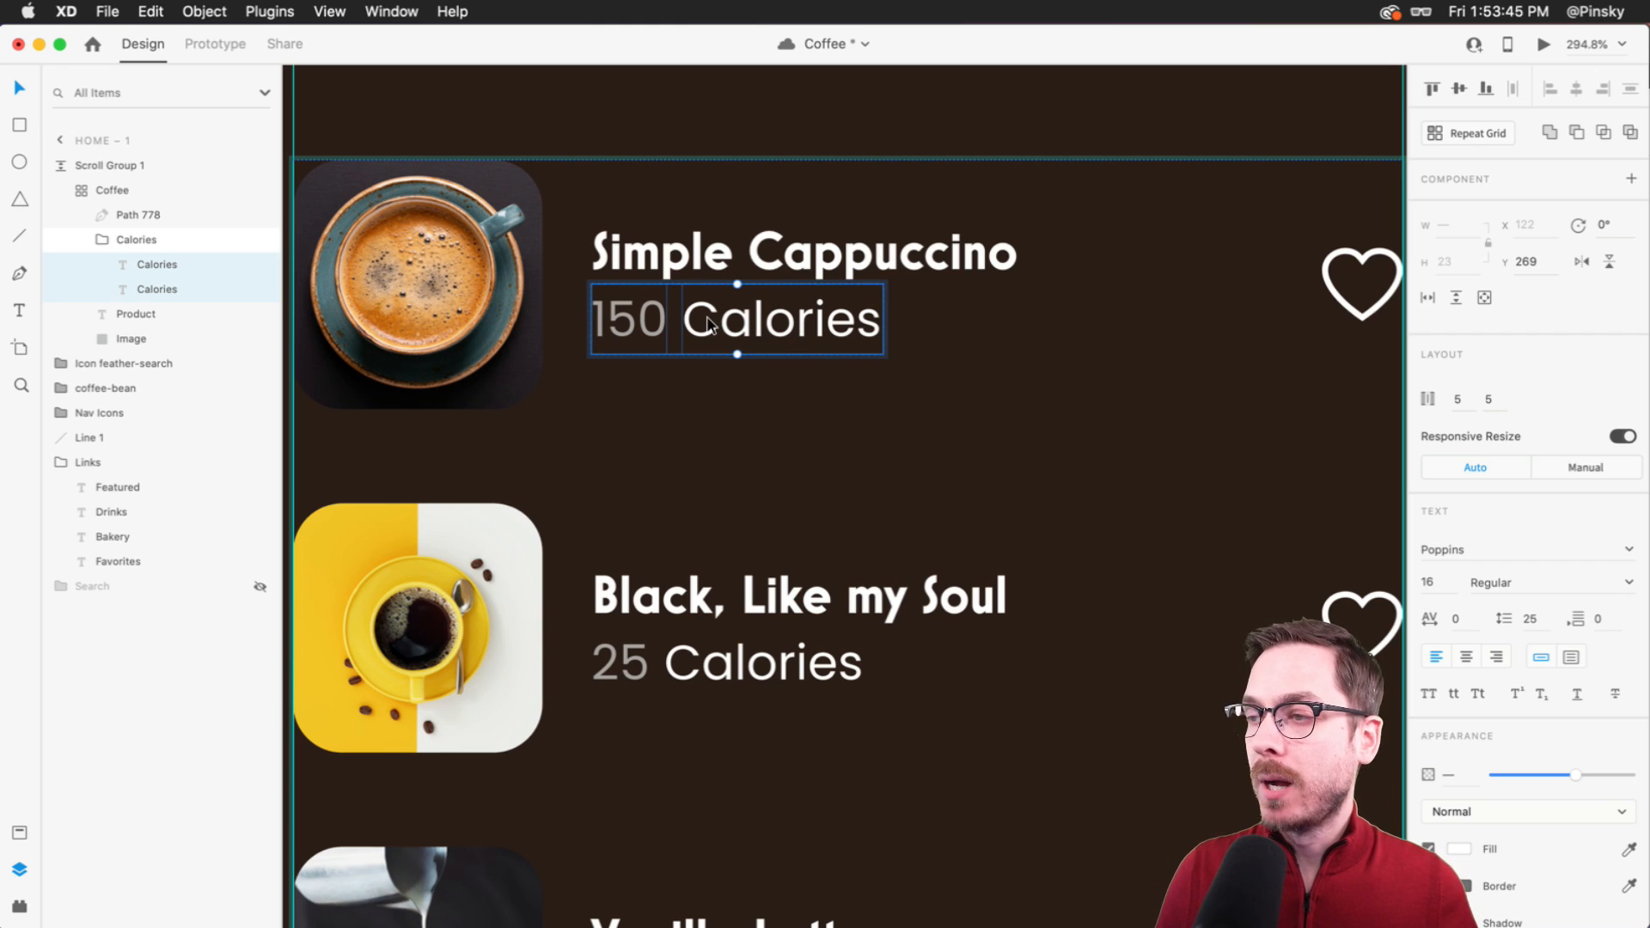
- Review the calorie text across the rows and compare the position of the Simple Cappuccino name with its calories line
scroll(709, 323, "down", 10)
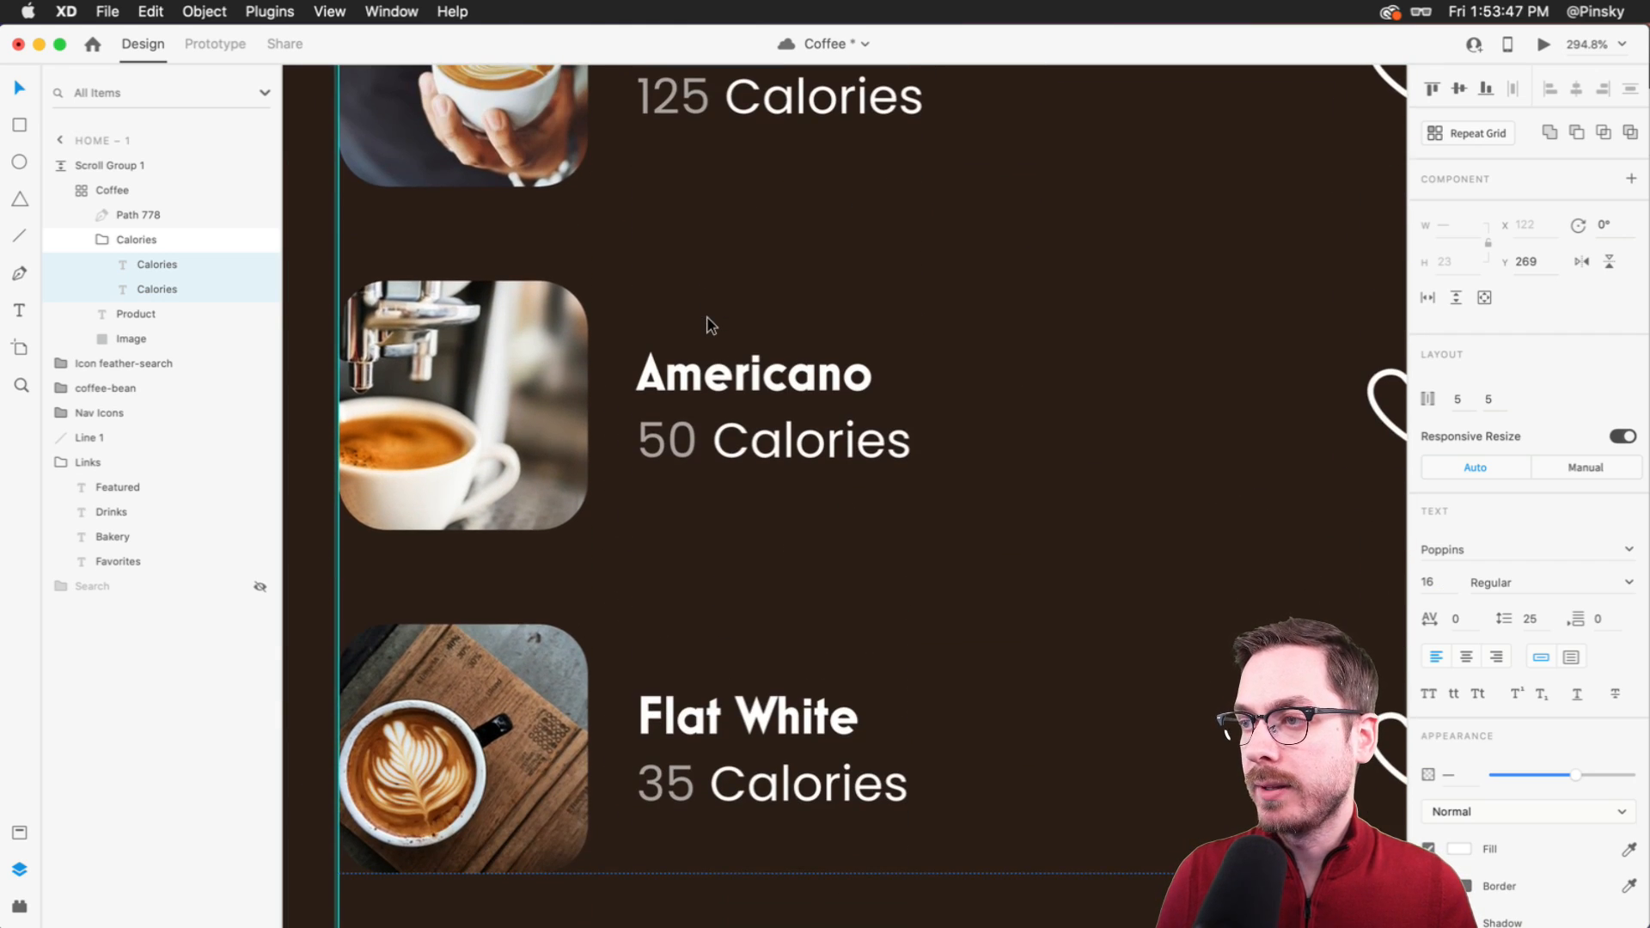
scroll(709, 324, "up", 10)
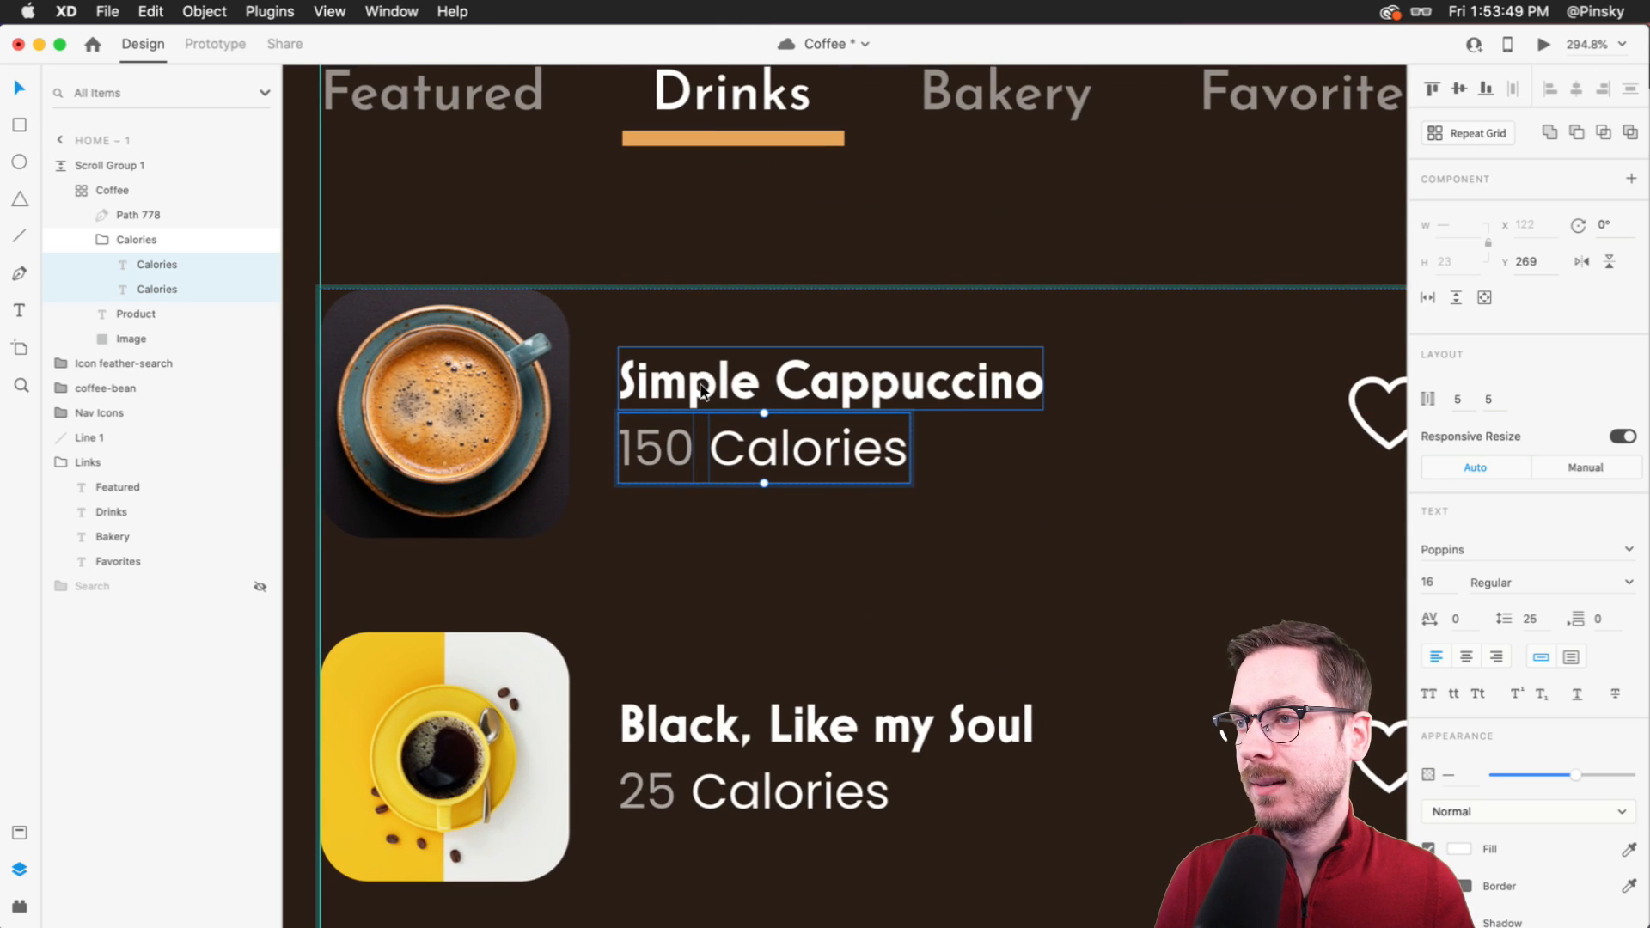
left_click(703, 391, "shift")
left_click_drag(702, 385, 692, 388)
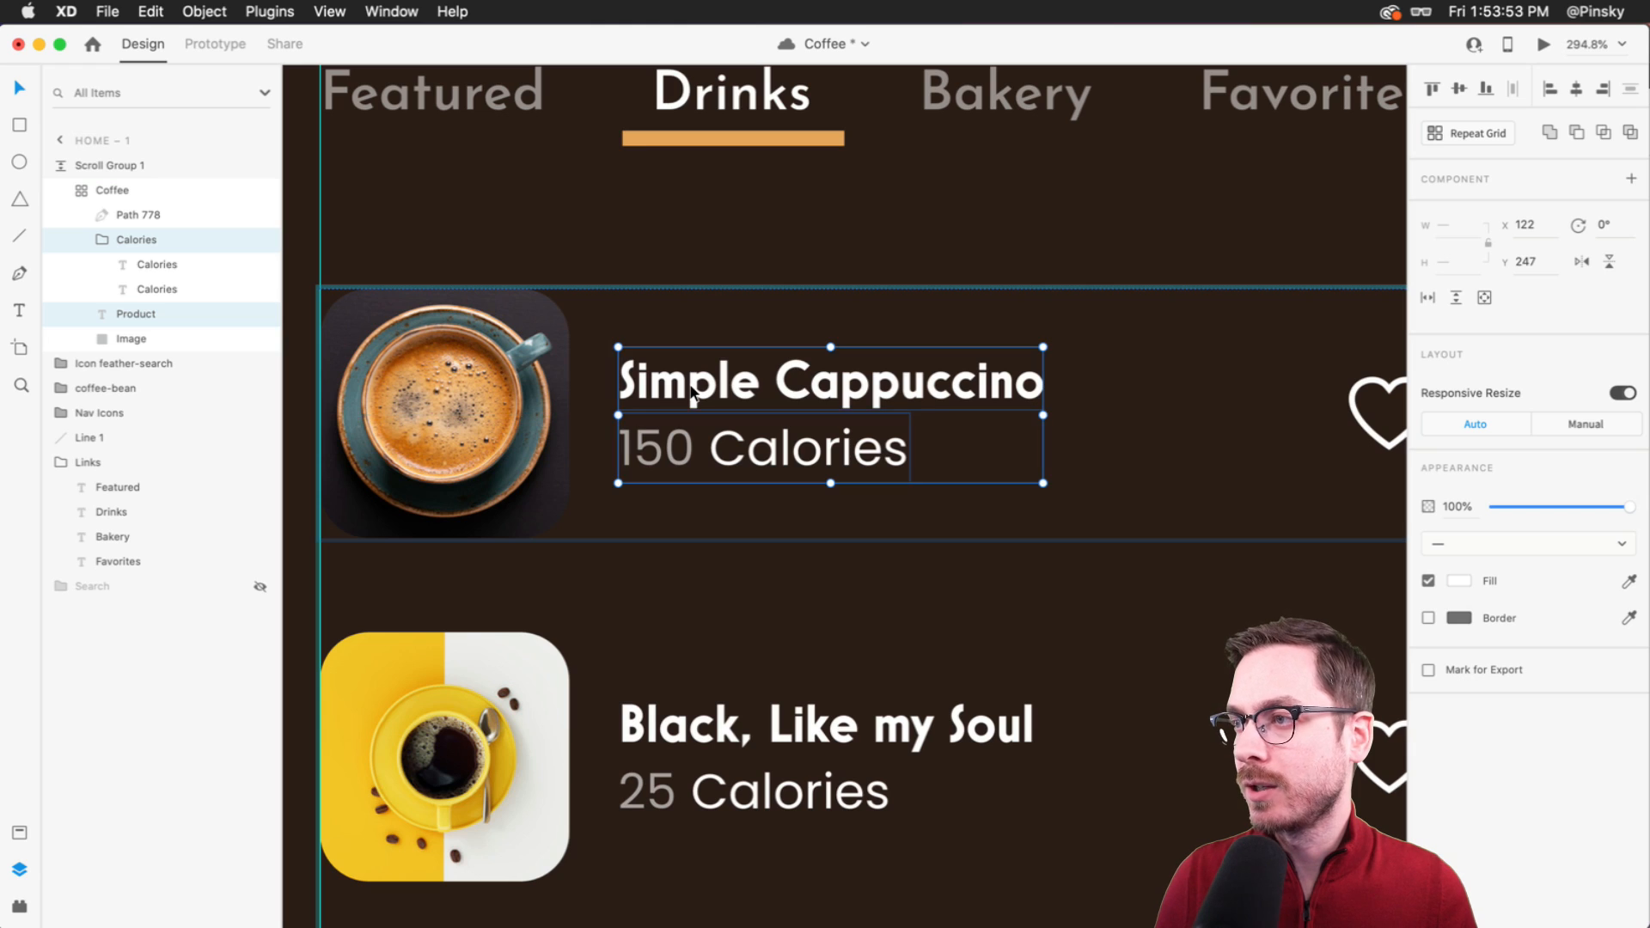
left_click(774, 324)
double_click(686, 386)
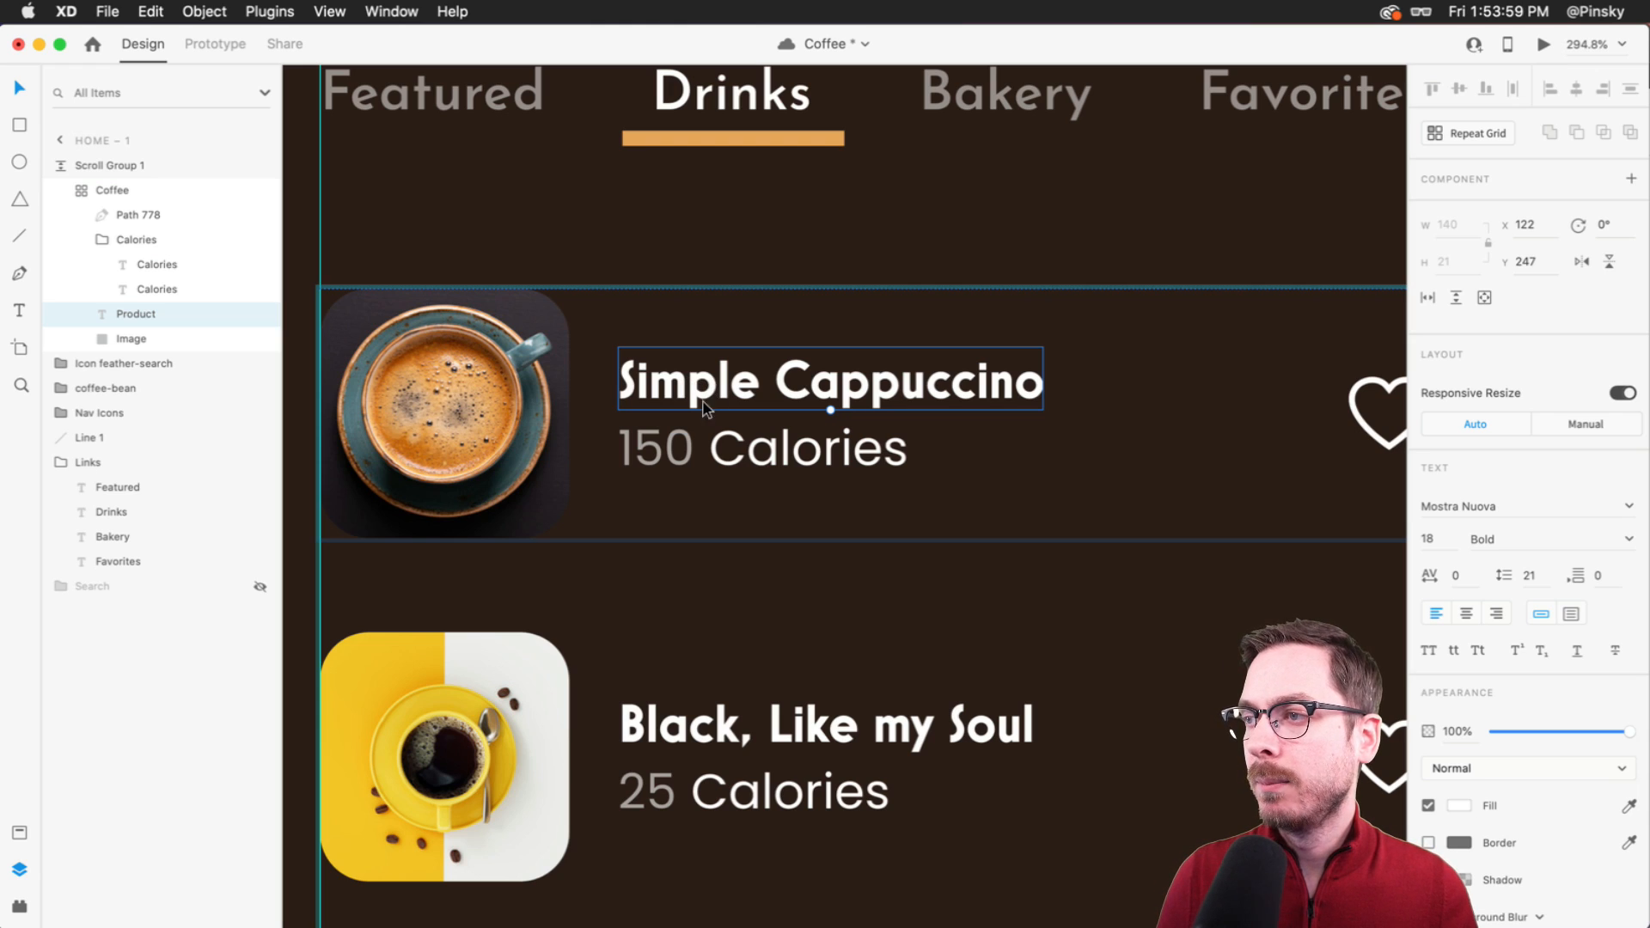
left_click(698, 468)
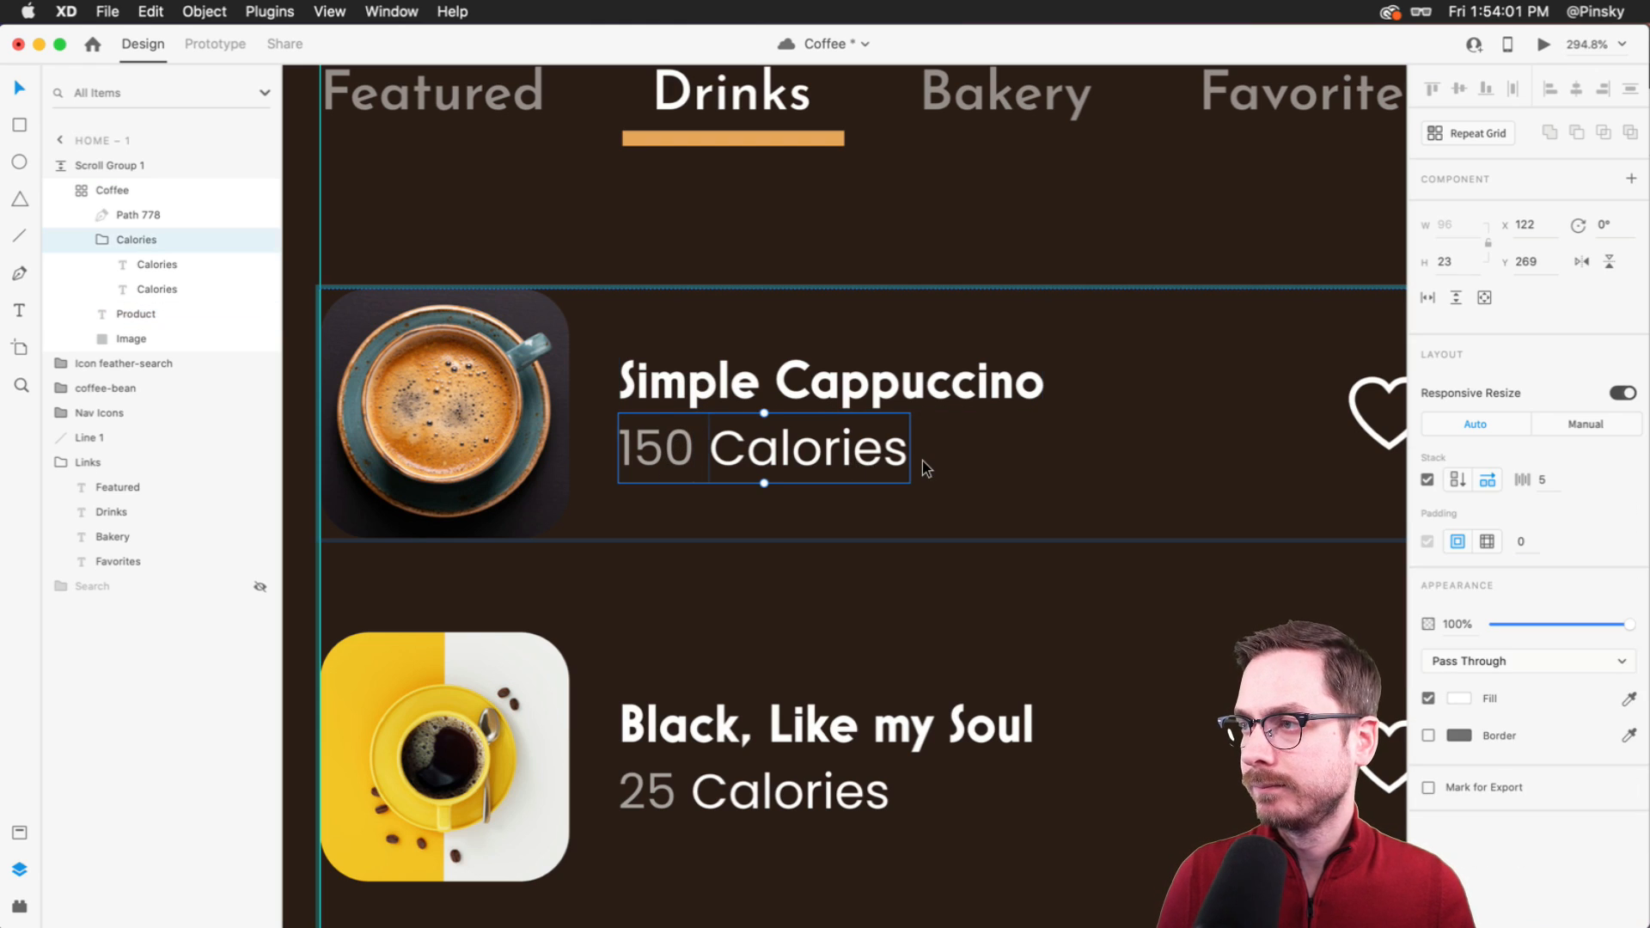
scroll(921, 461, "down", 5)
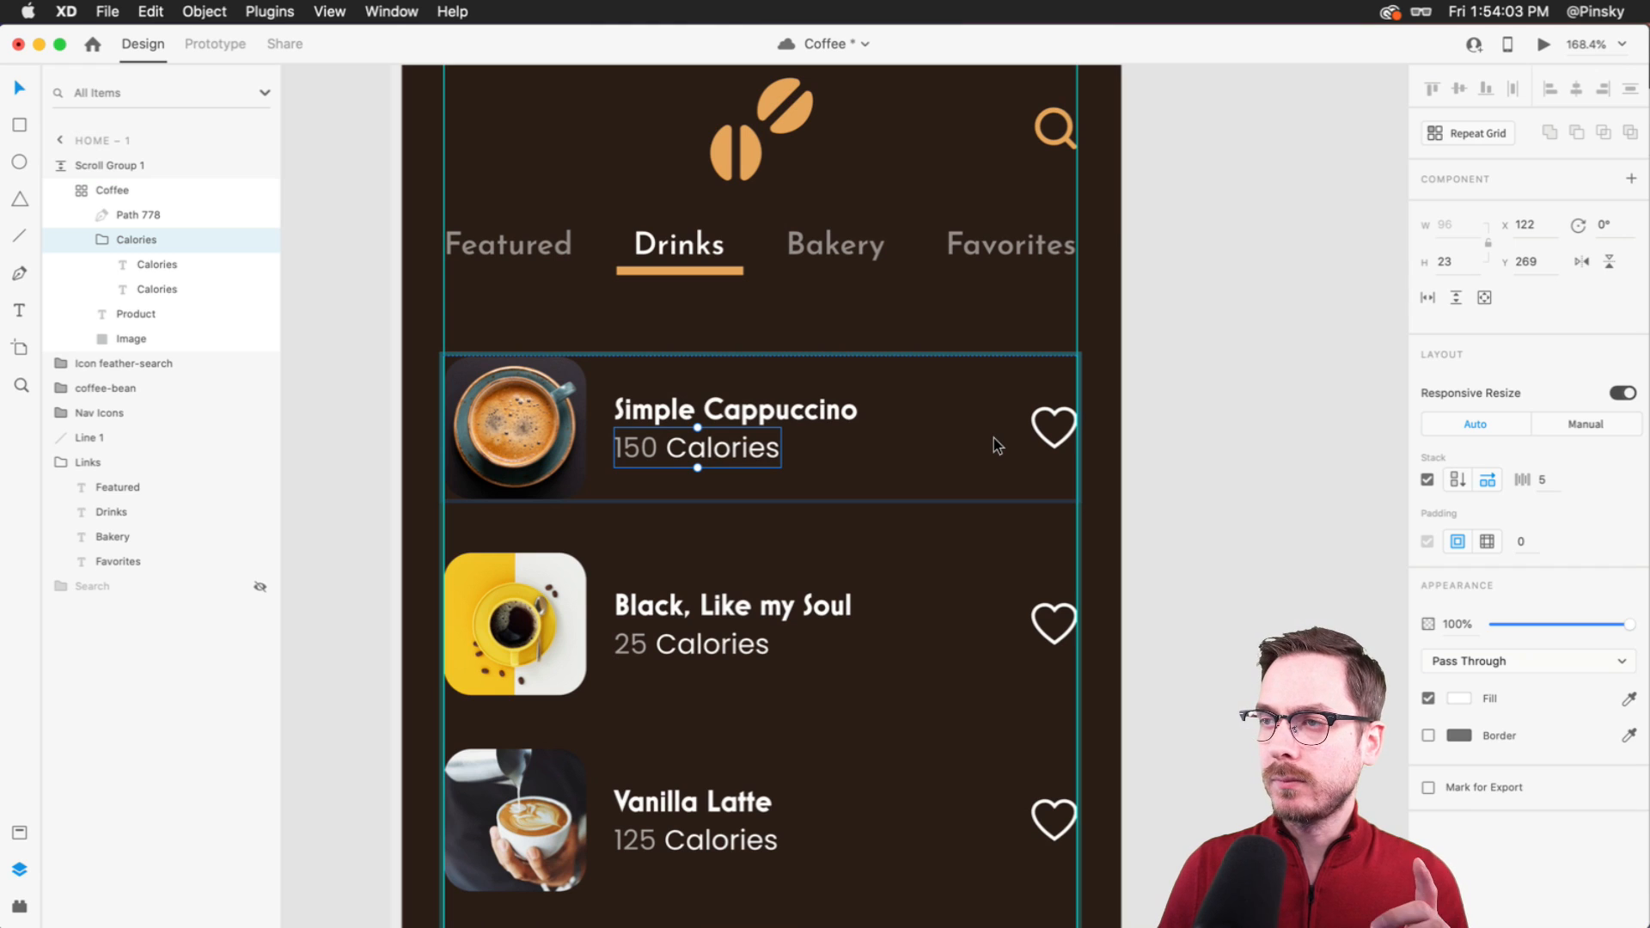
- Try filling the heart in the Black, Like my Soul row with red and check the hearts in the other rows
left_click(1059, 443)
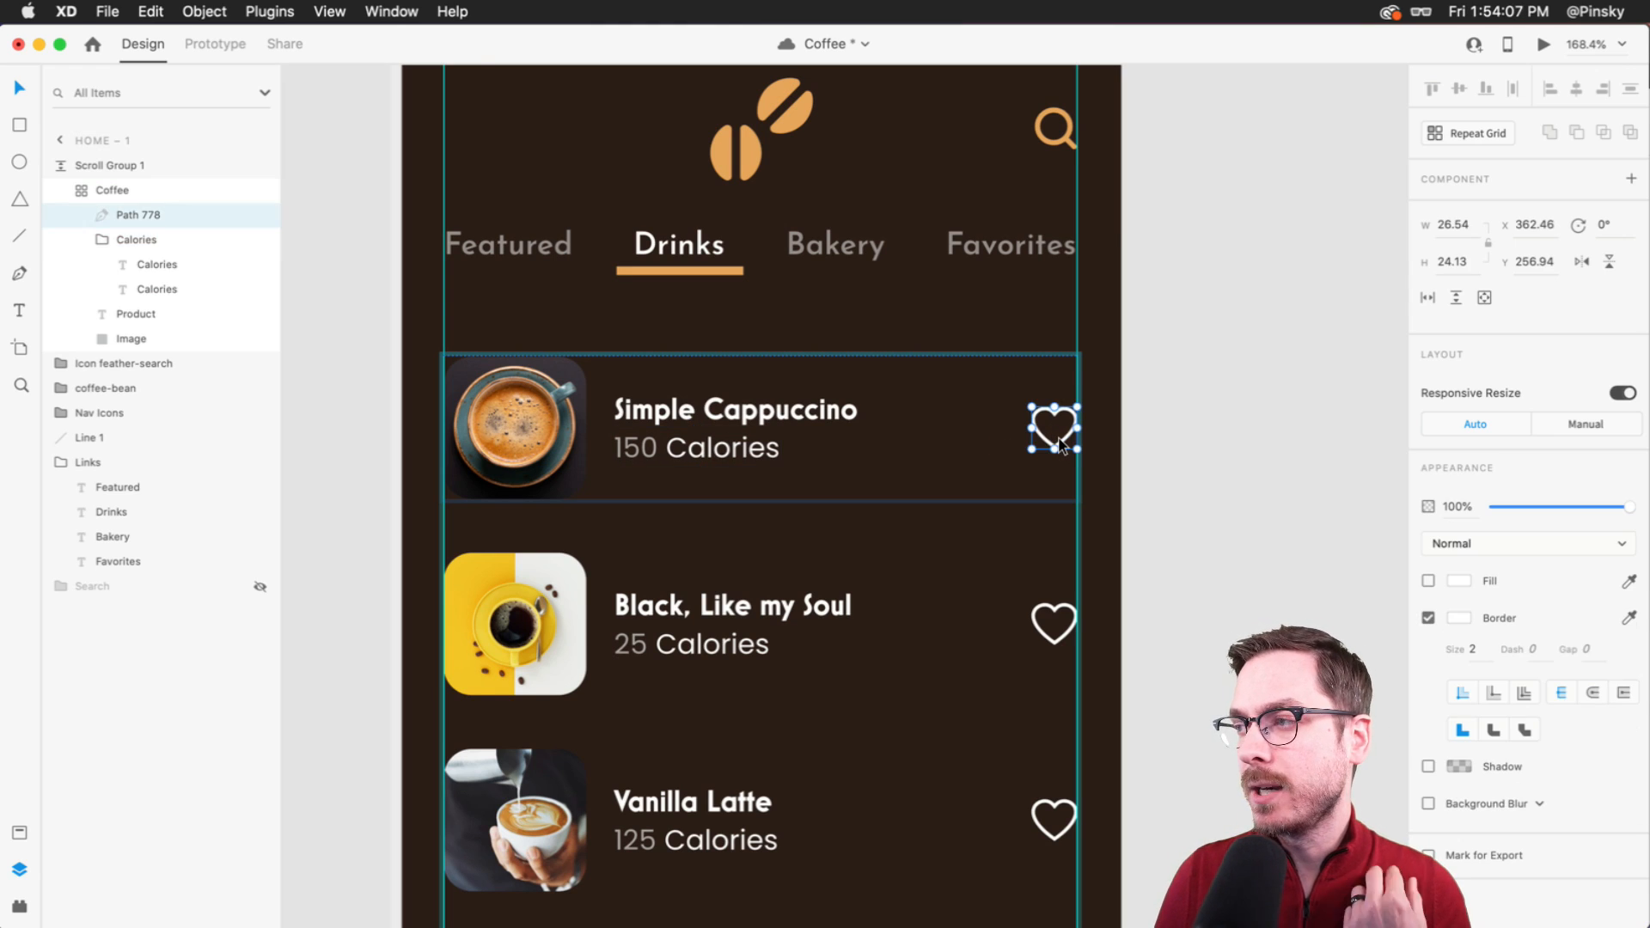
scroll(1059, 440, "up", 5)
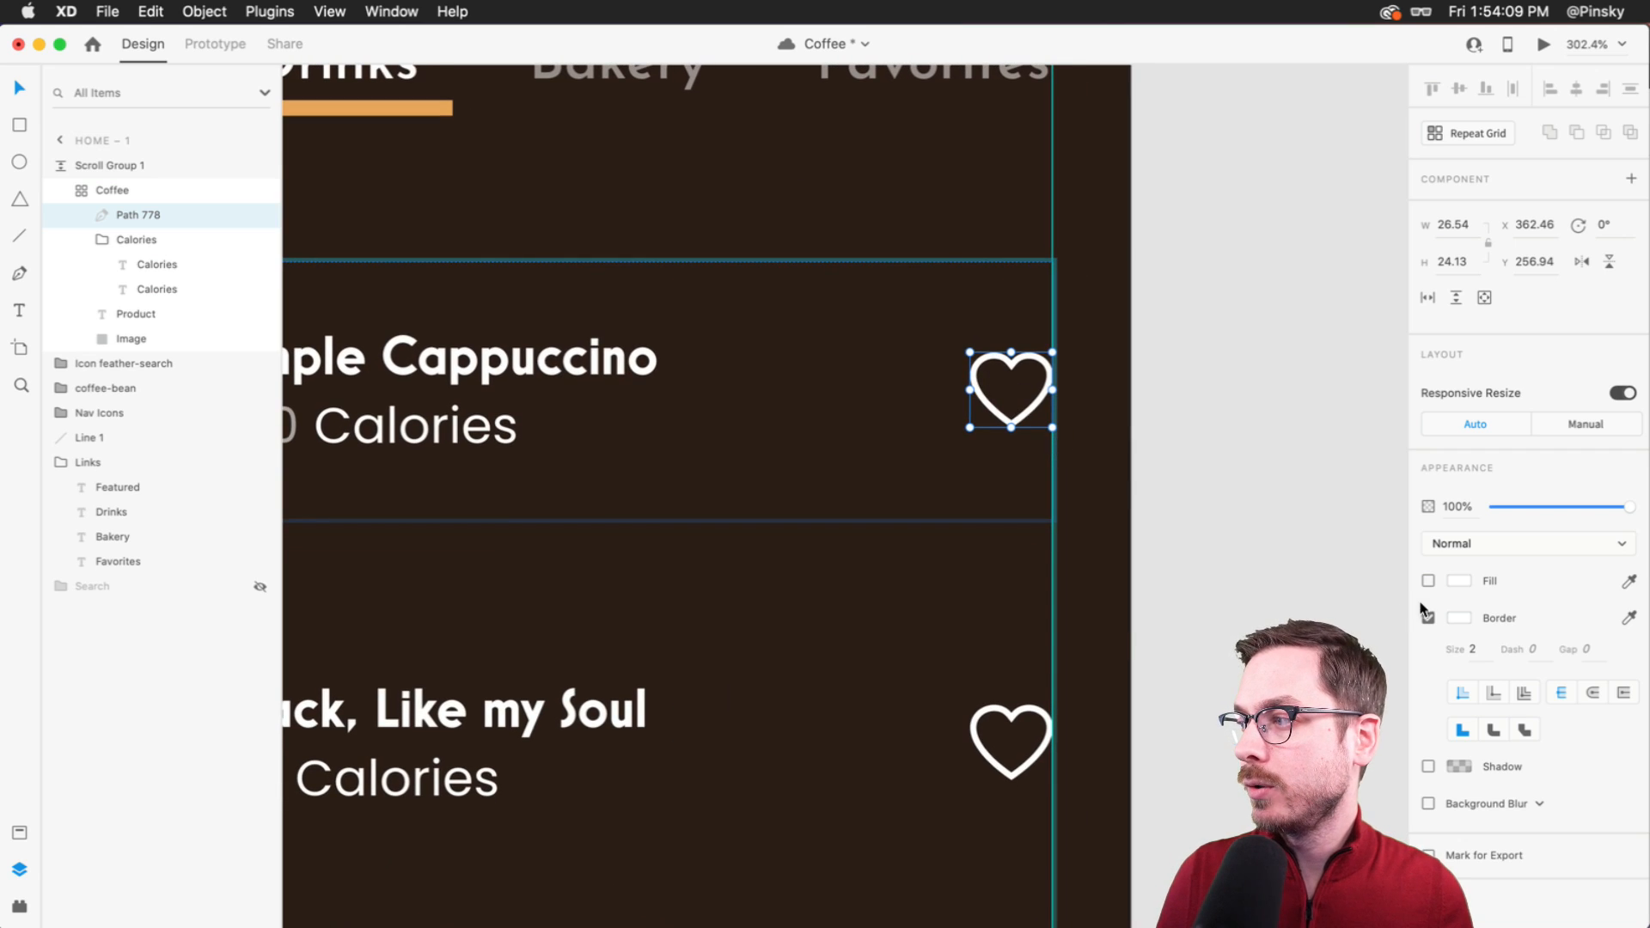
left_click(1035, 761)
key("Escape")
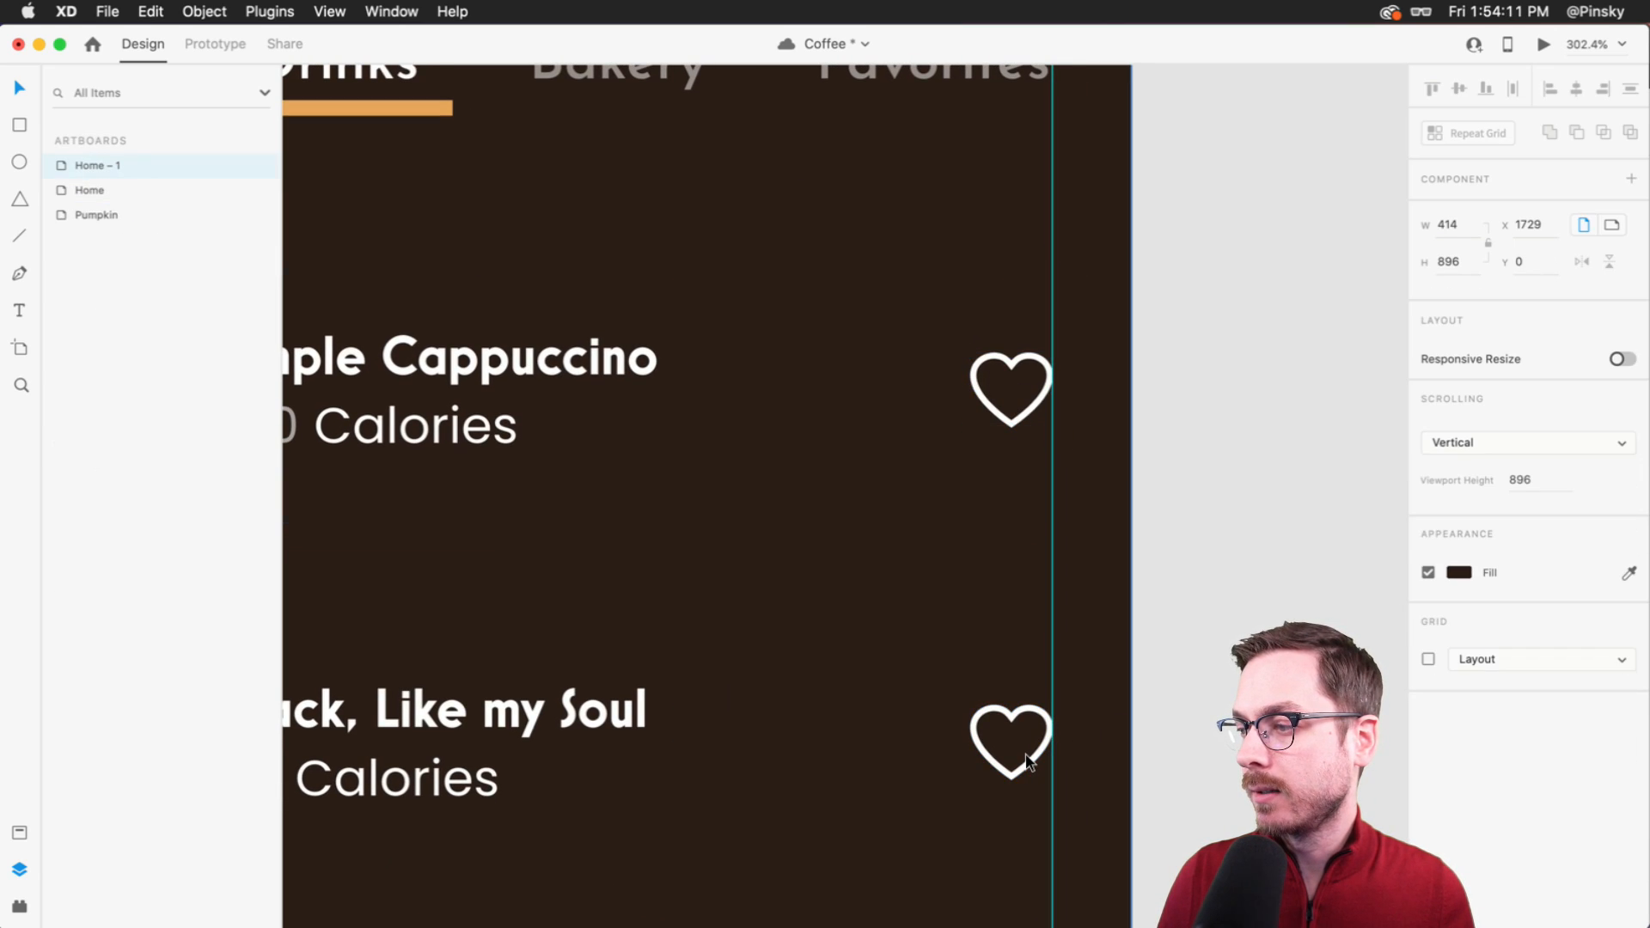
left_click(1031, 760, "super")
left_click(1428, 581)
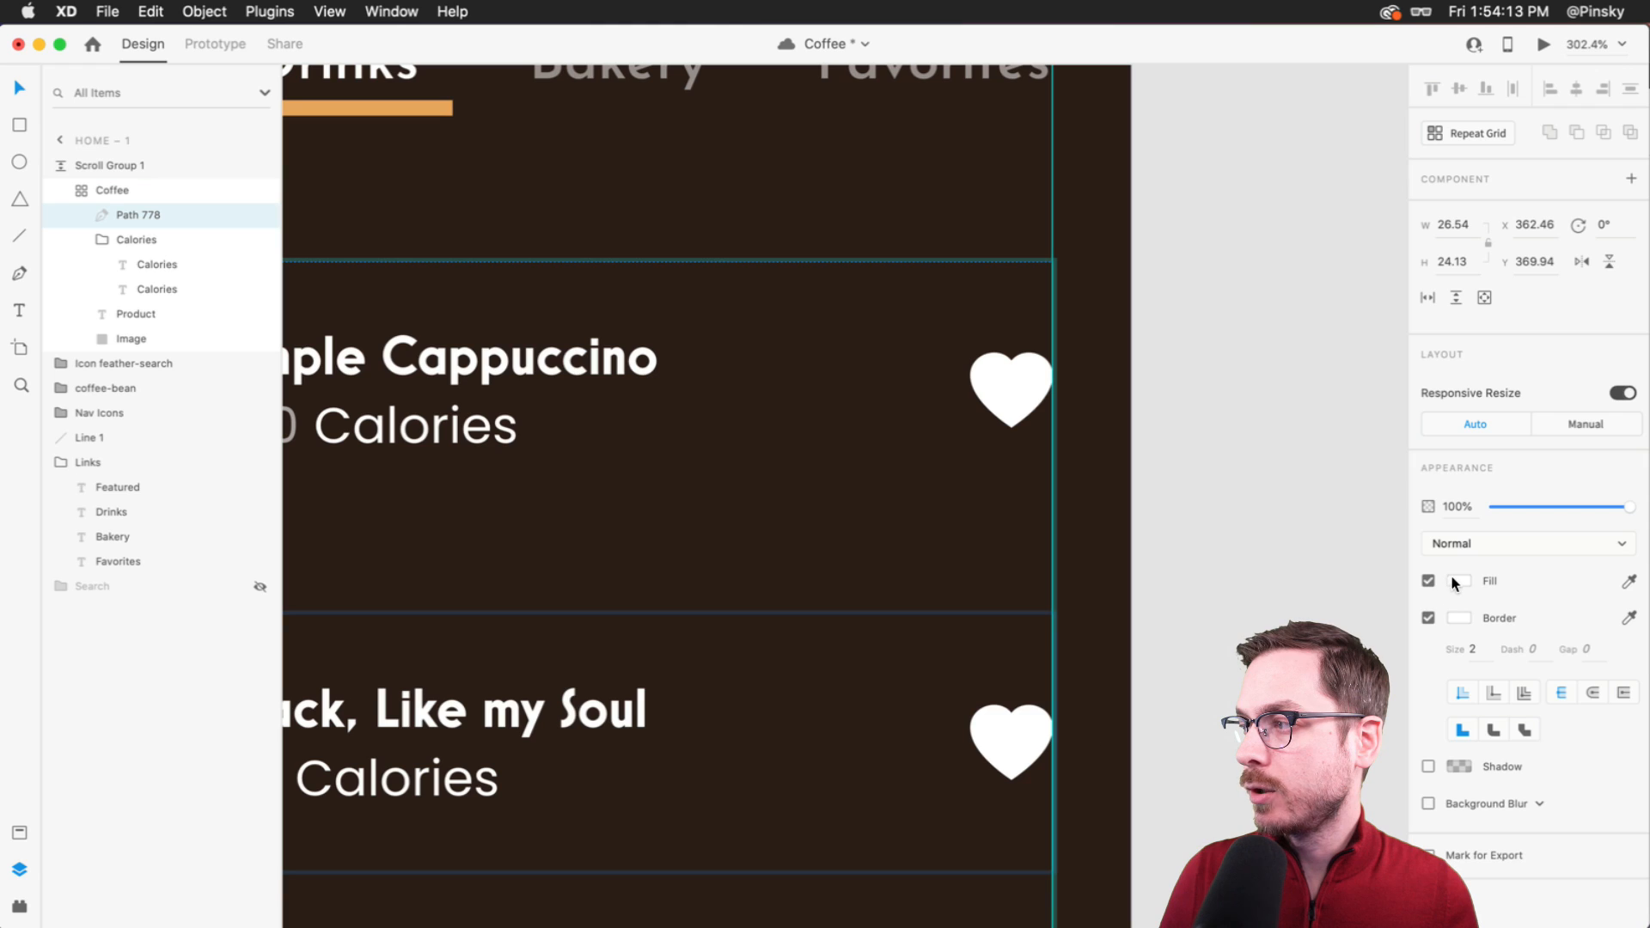
left_click(1458, 581)
left_click_drag(1349, 507, 1469, 390)
left_click(1195, 481)
scroll(1131, 602, "down", 5)
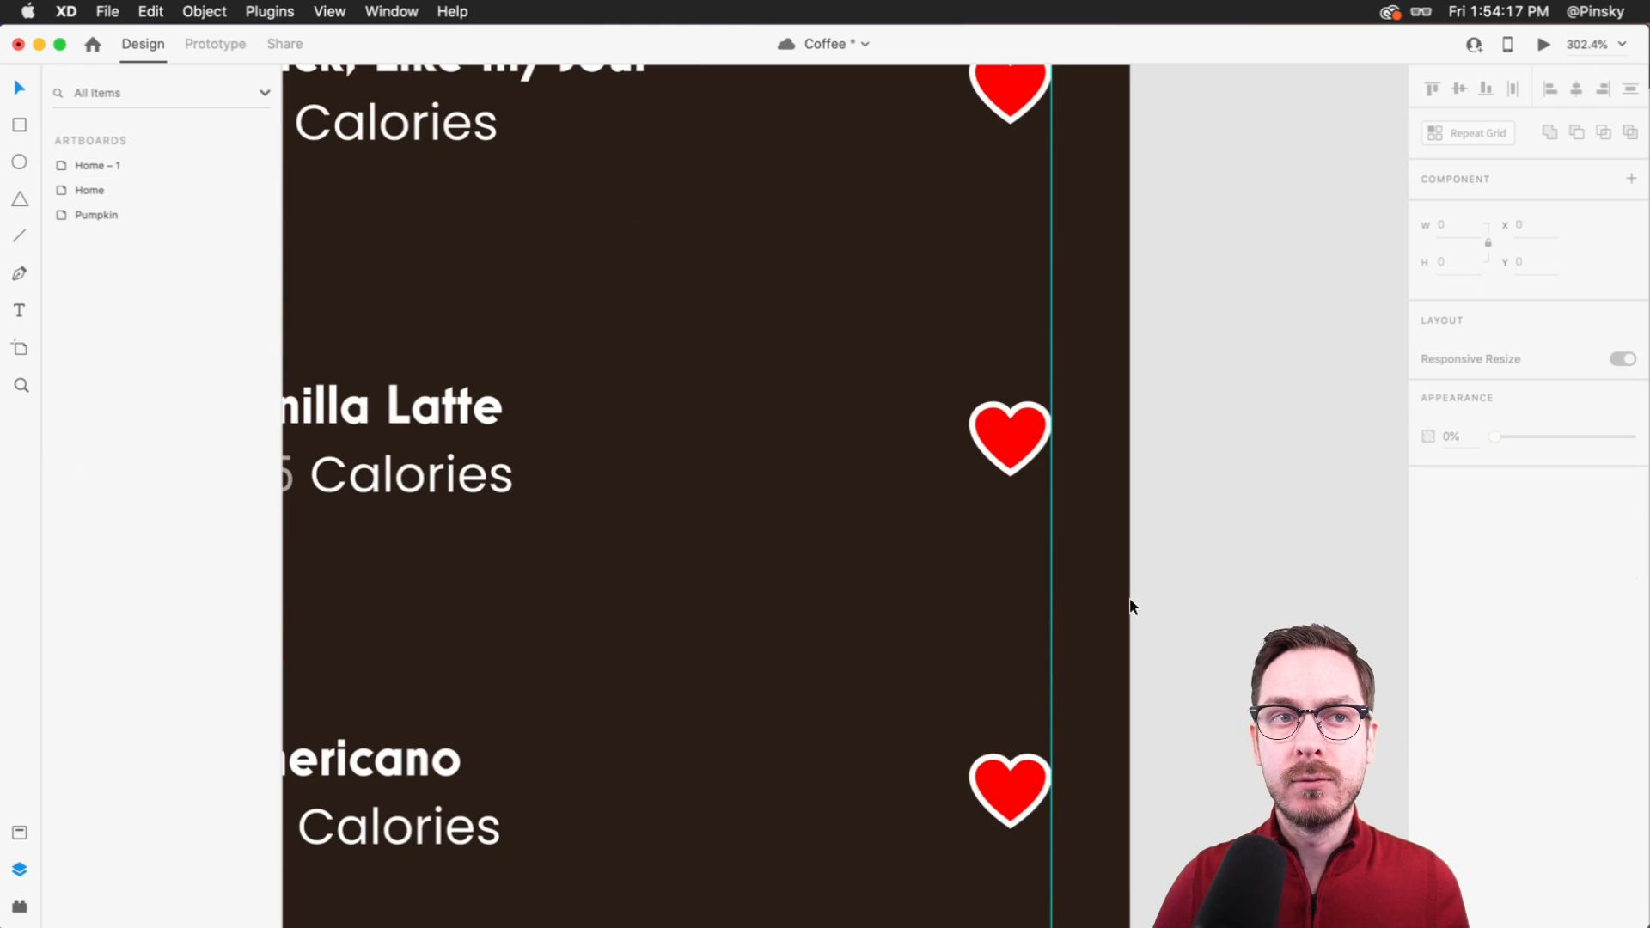
- Undo the red fill on the hearts so they are outlined again
scroll(1004, 482, "up", 3)
key("super+z")
scroll(1004, 483, "down", 2)
scroll(1005, 483, "up", 2)
key("super+z")
key("super+z")
key("super+z")
key("super+z")
key("super+z")
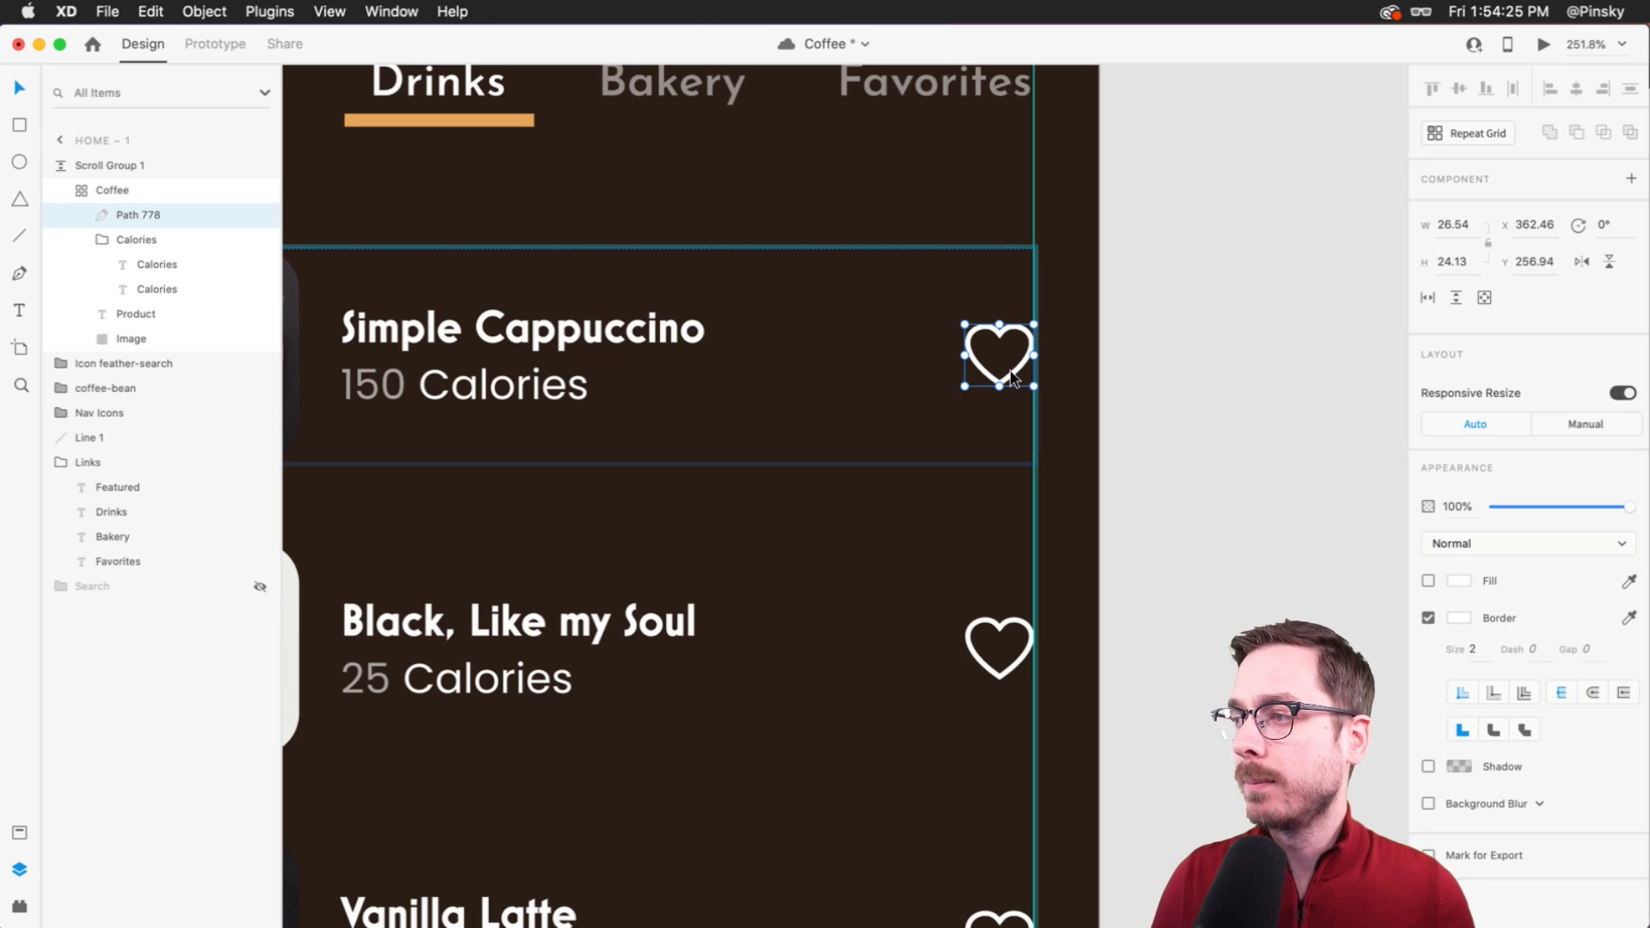
- Make the Simple Cappuccino heart a component and select its instance in the Black, Like my Soul row
right_click(1012, 378)
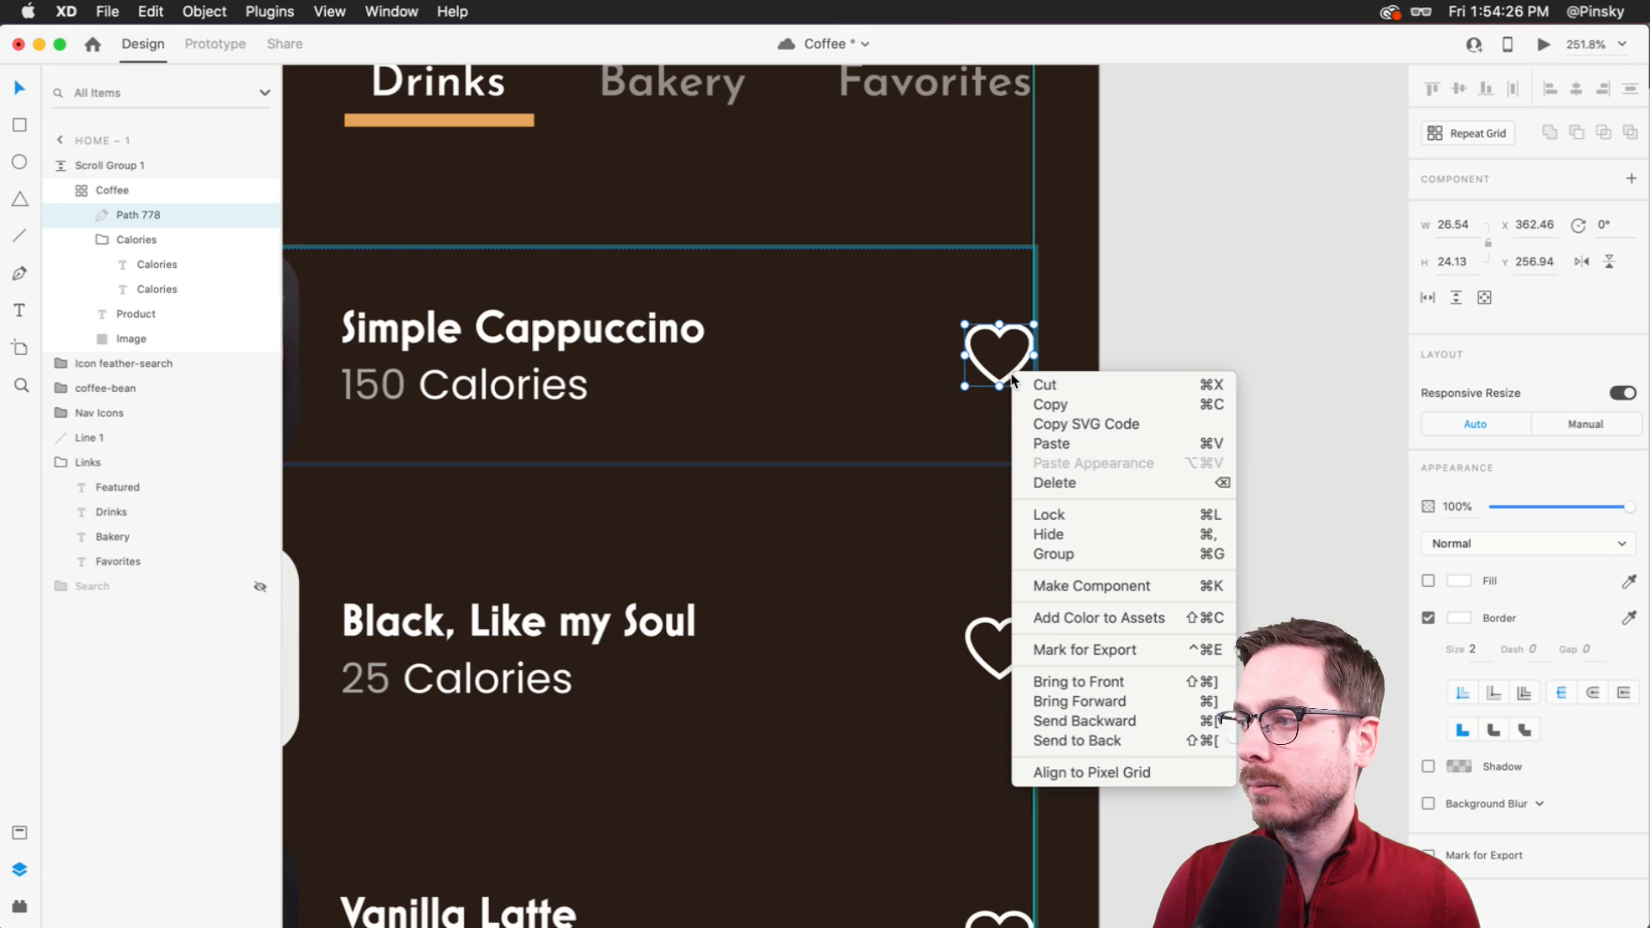
left_click(1121, 585)
left_click(1027, 658)
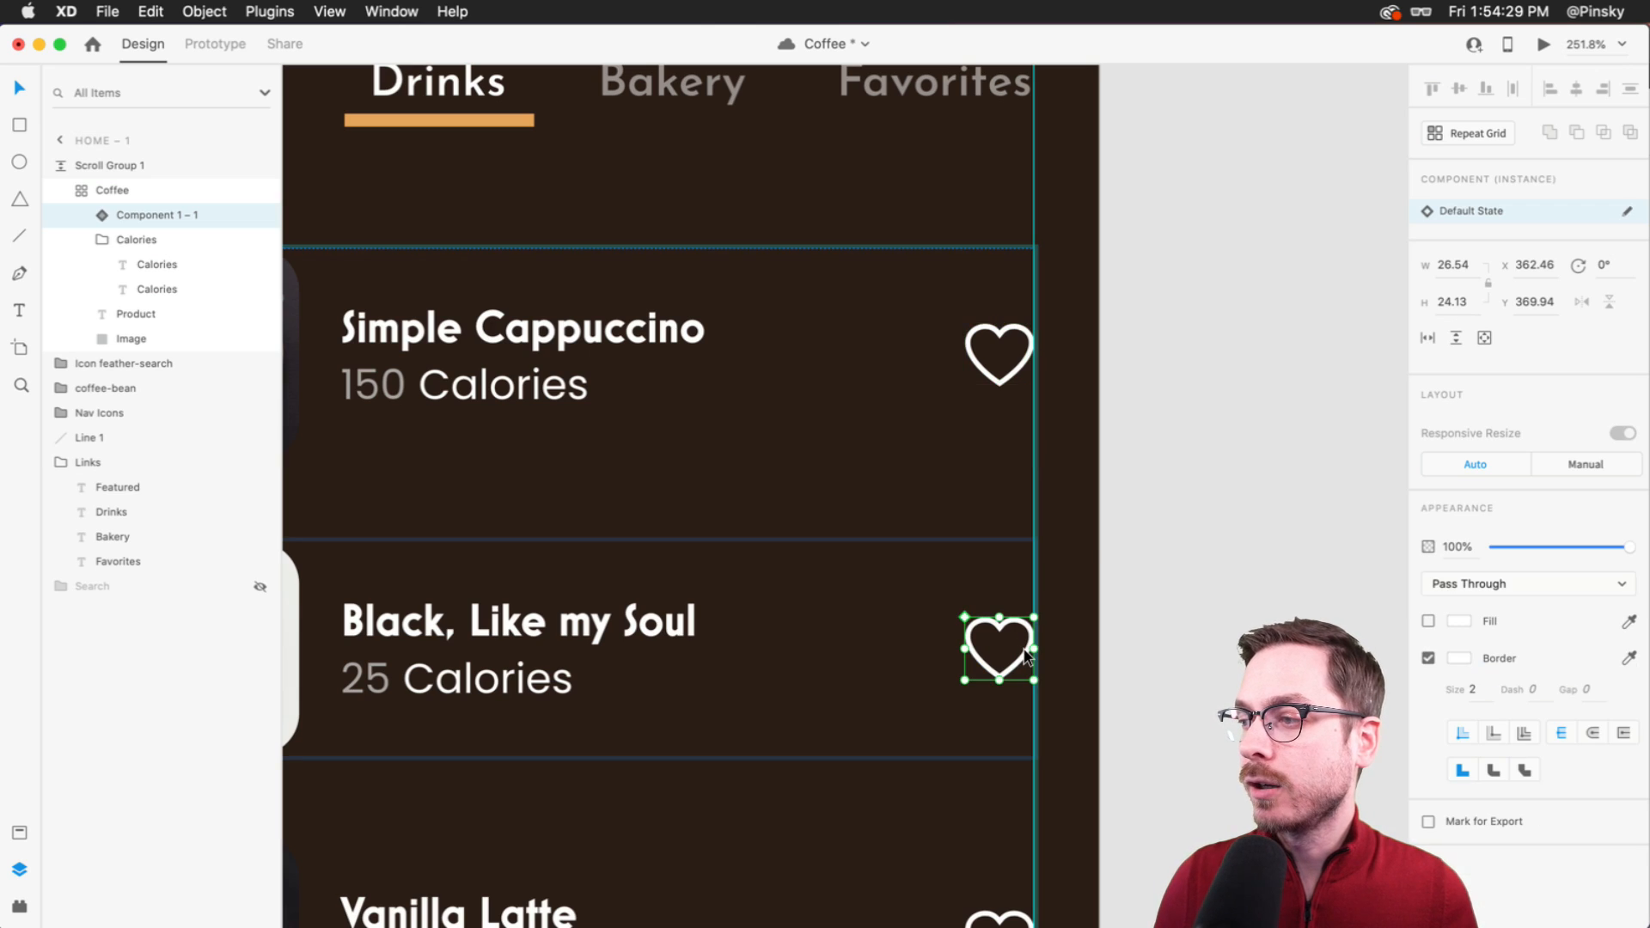
scroll(1025, 656, "up", 5)
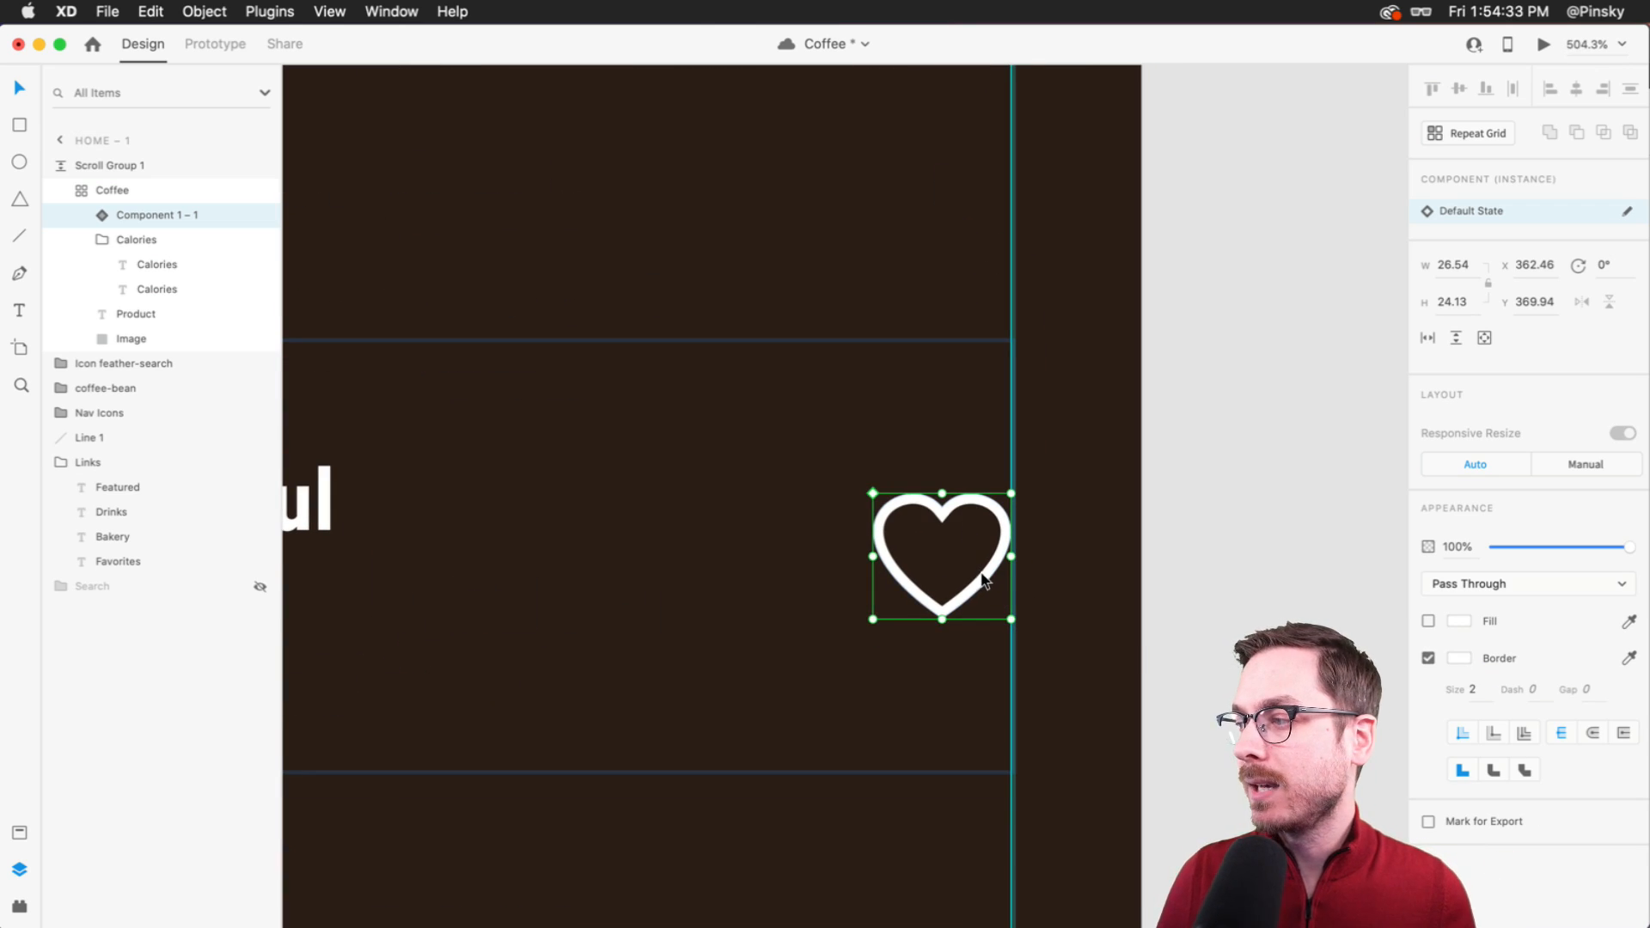
- Fill the heart instance in the Black, Like my Soul row with pure red and remove its border
left_click(1428, 621)
left_click(1459, 621)
left_click(1372, 520)
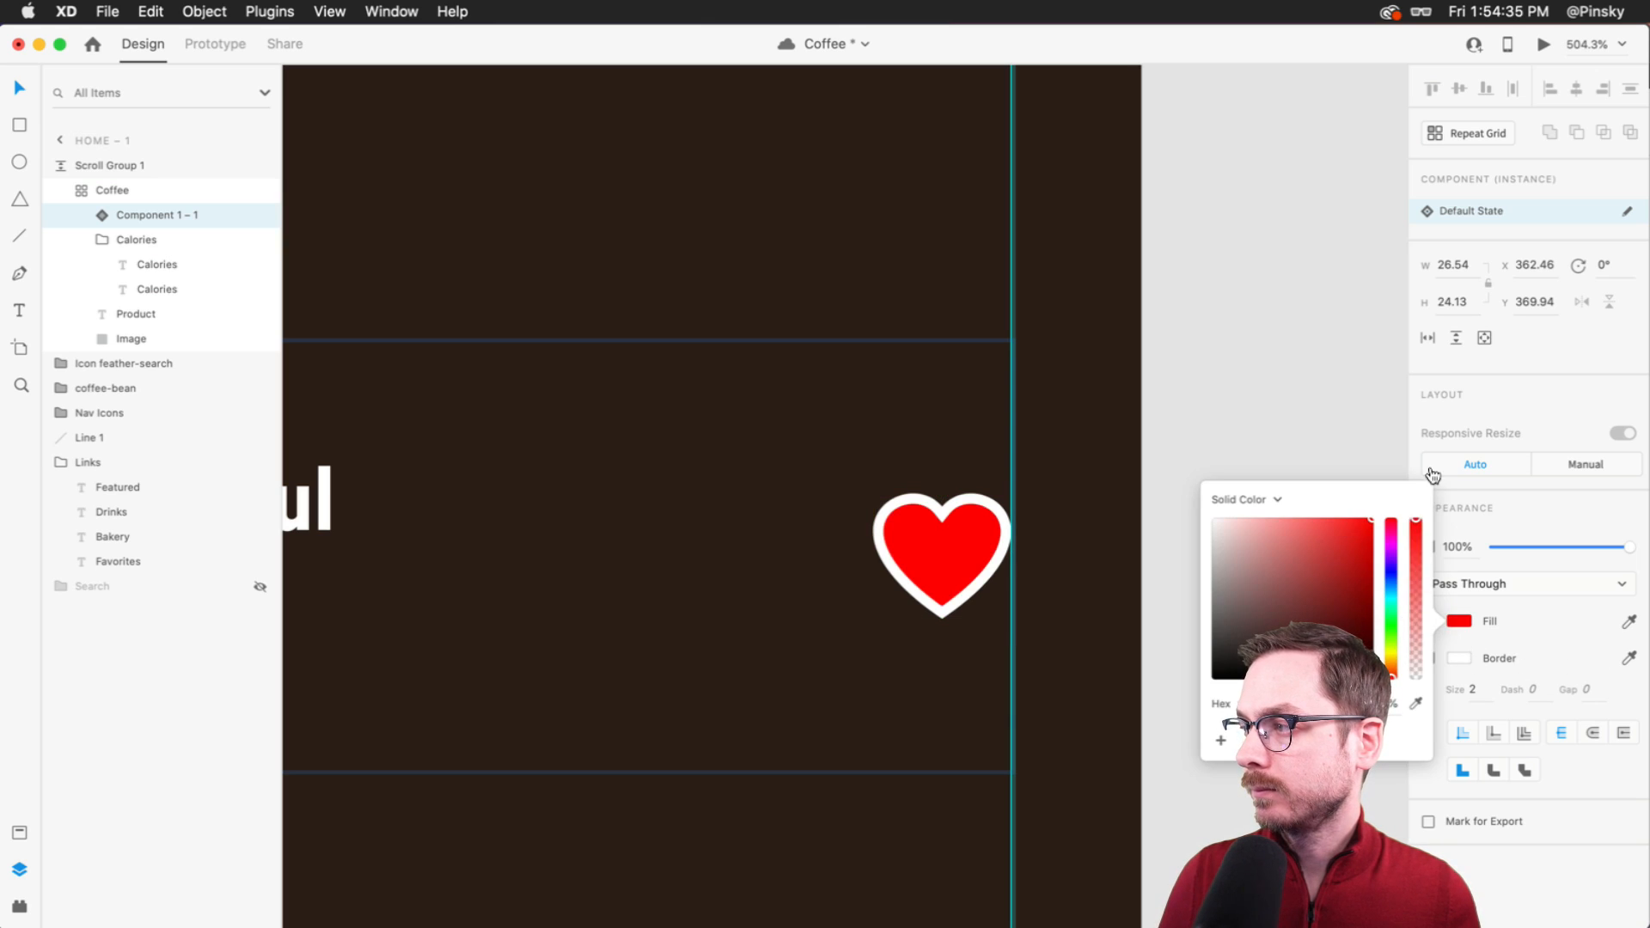
left_click(1553, 517)
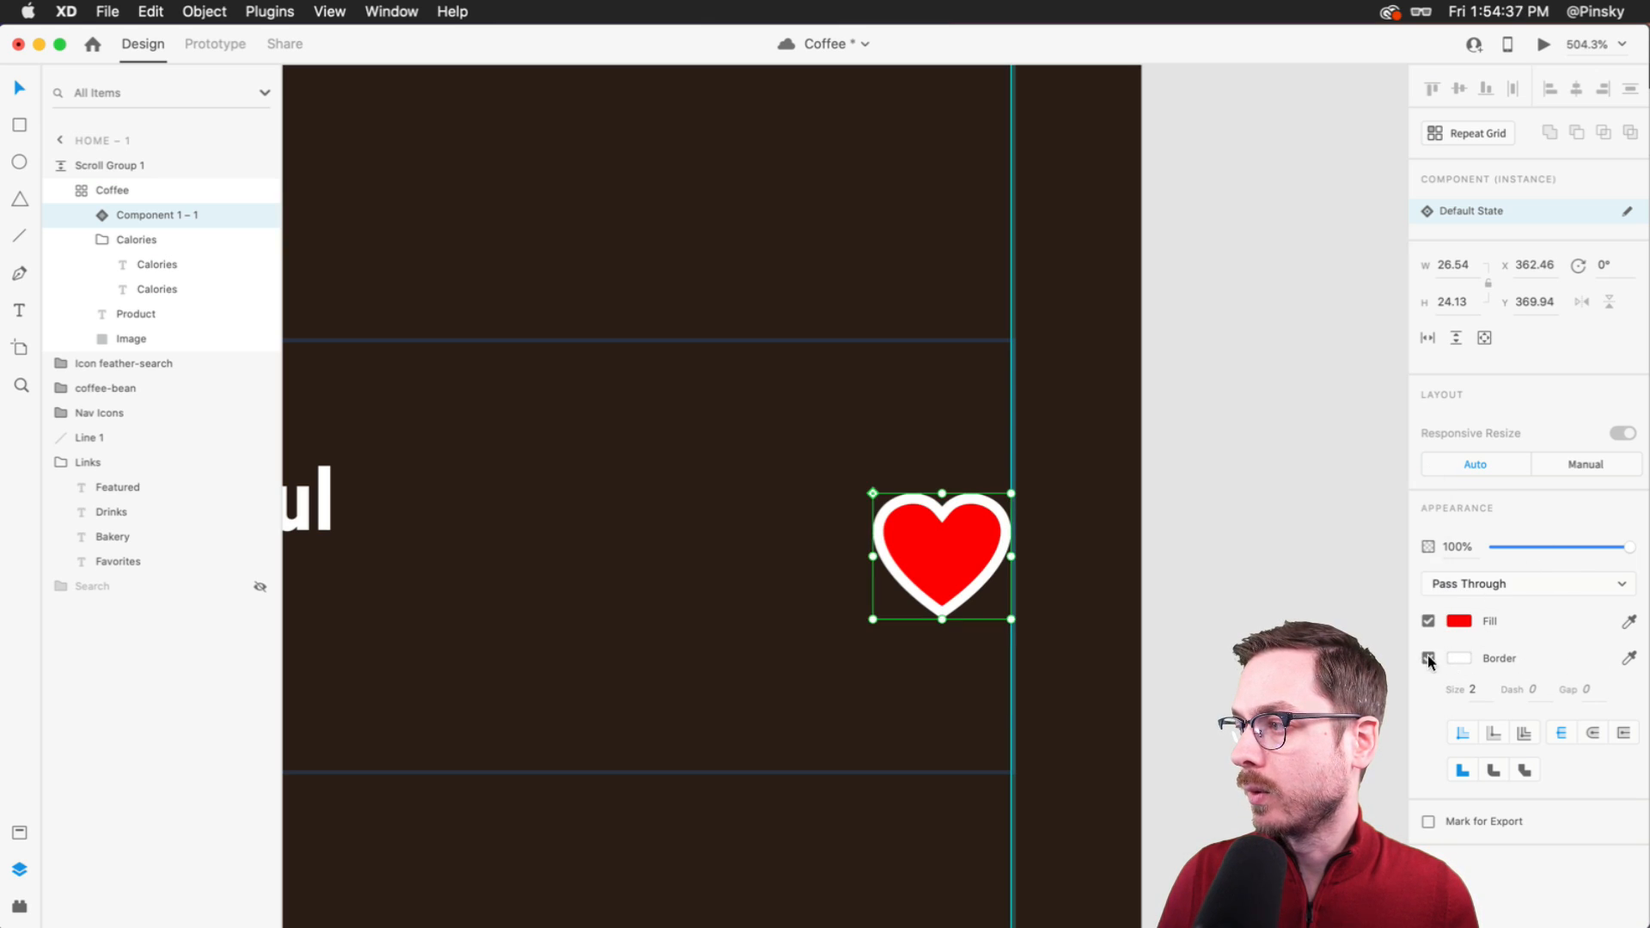
left_click(1428, 658)
- Apply the saved document color #E8A65C as the fill of the Black, Like my Soul heart
key("super+y")
key("super+y")
key("super+shift+y")
left_click(249, 283)
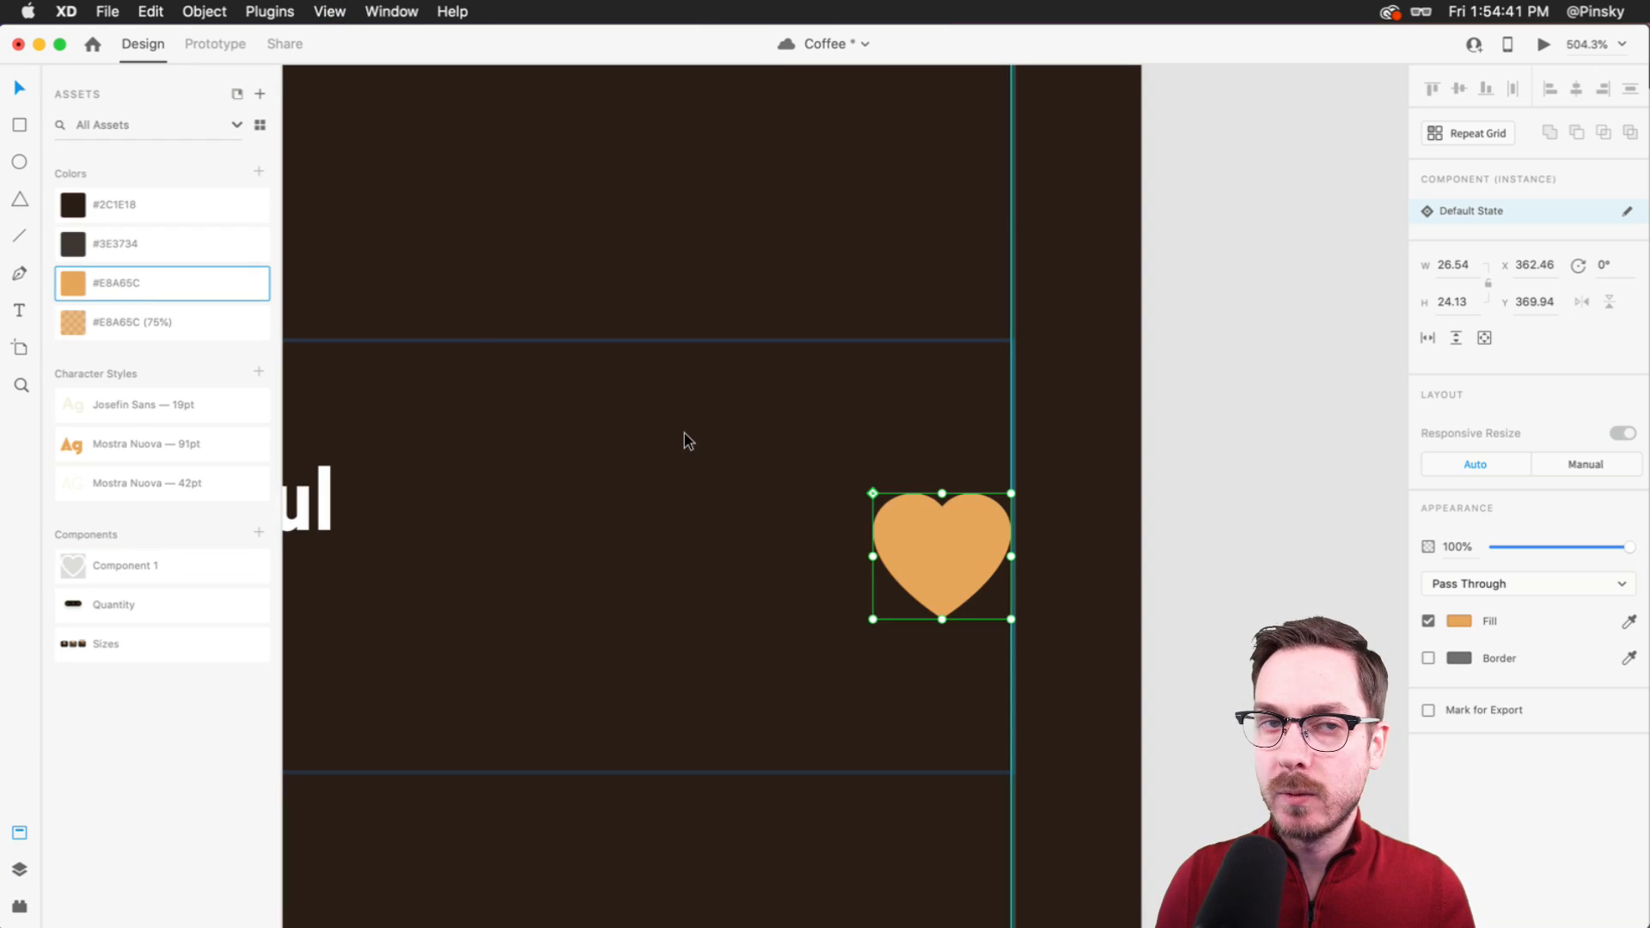
- Deselect the heart and compare it with the hearts in the other drink rows
scroll(684, 433, "down", 10)
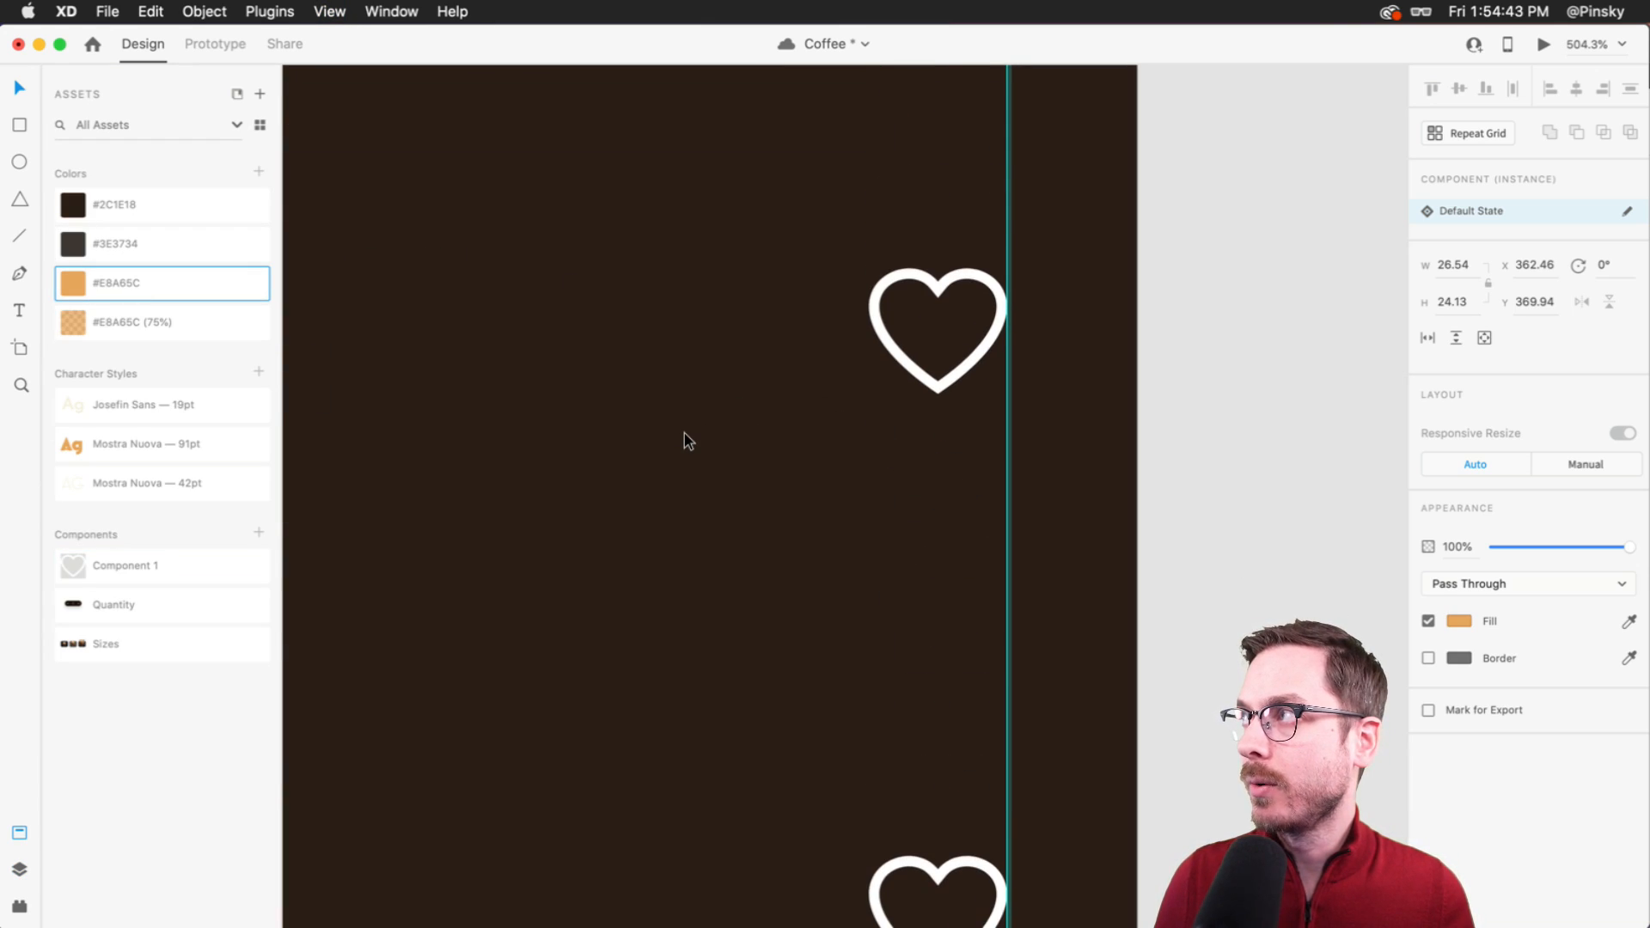
scroll(684, 433, "down", 5)
scroll(684, 434, "up", 5)
left_click(1010, 440)
scroll(1011, 440, "left", 5)
scroll(1010, 440, "up", 2)
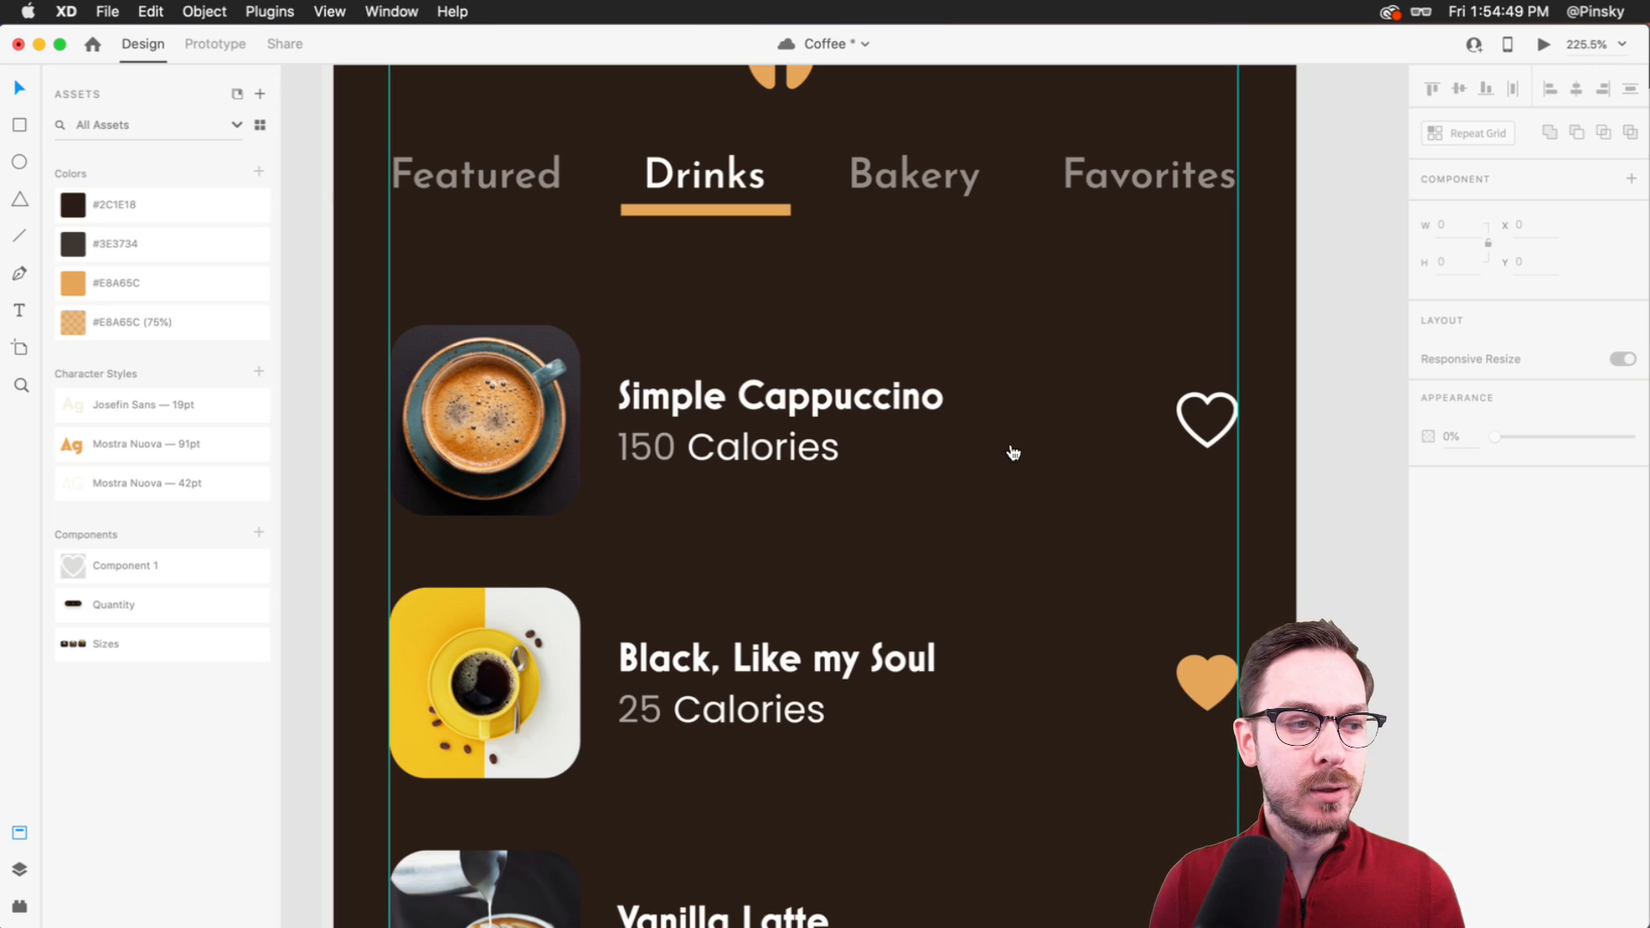
- Switch to Finder and show the MAX 2020 (TOP SECRET) folder
key("super+Tab")
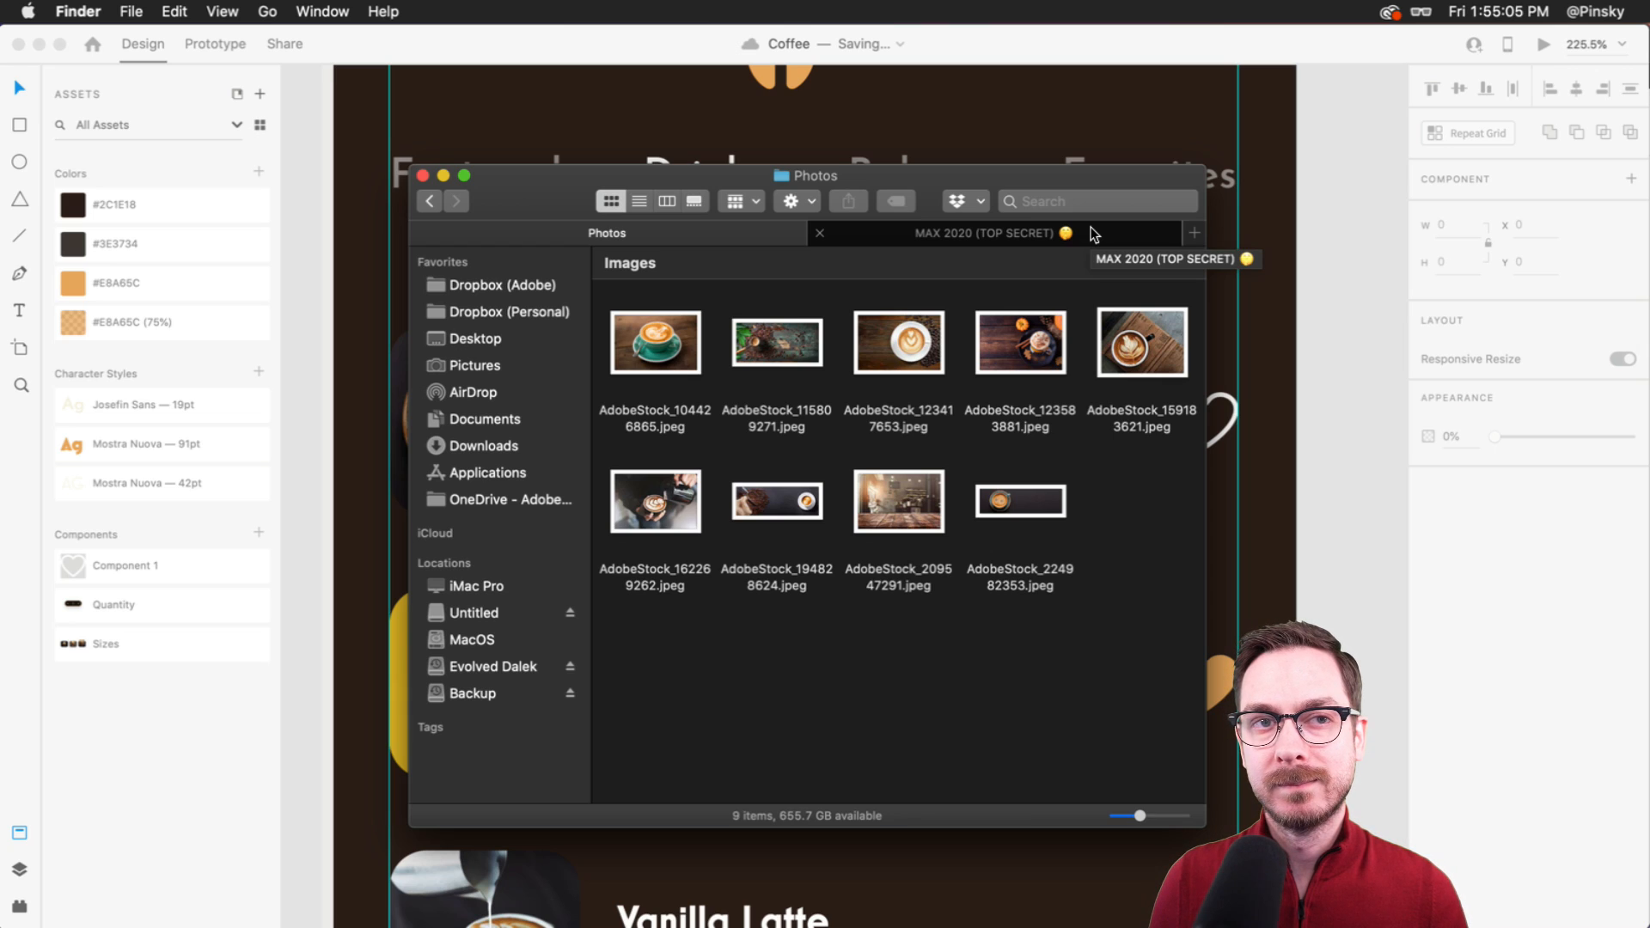
left_click(1094, 235)
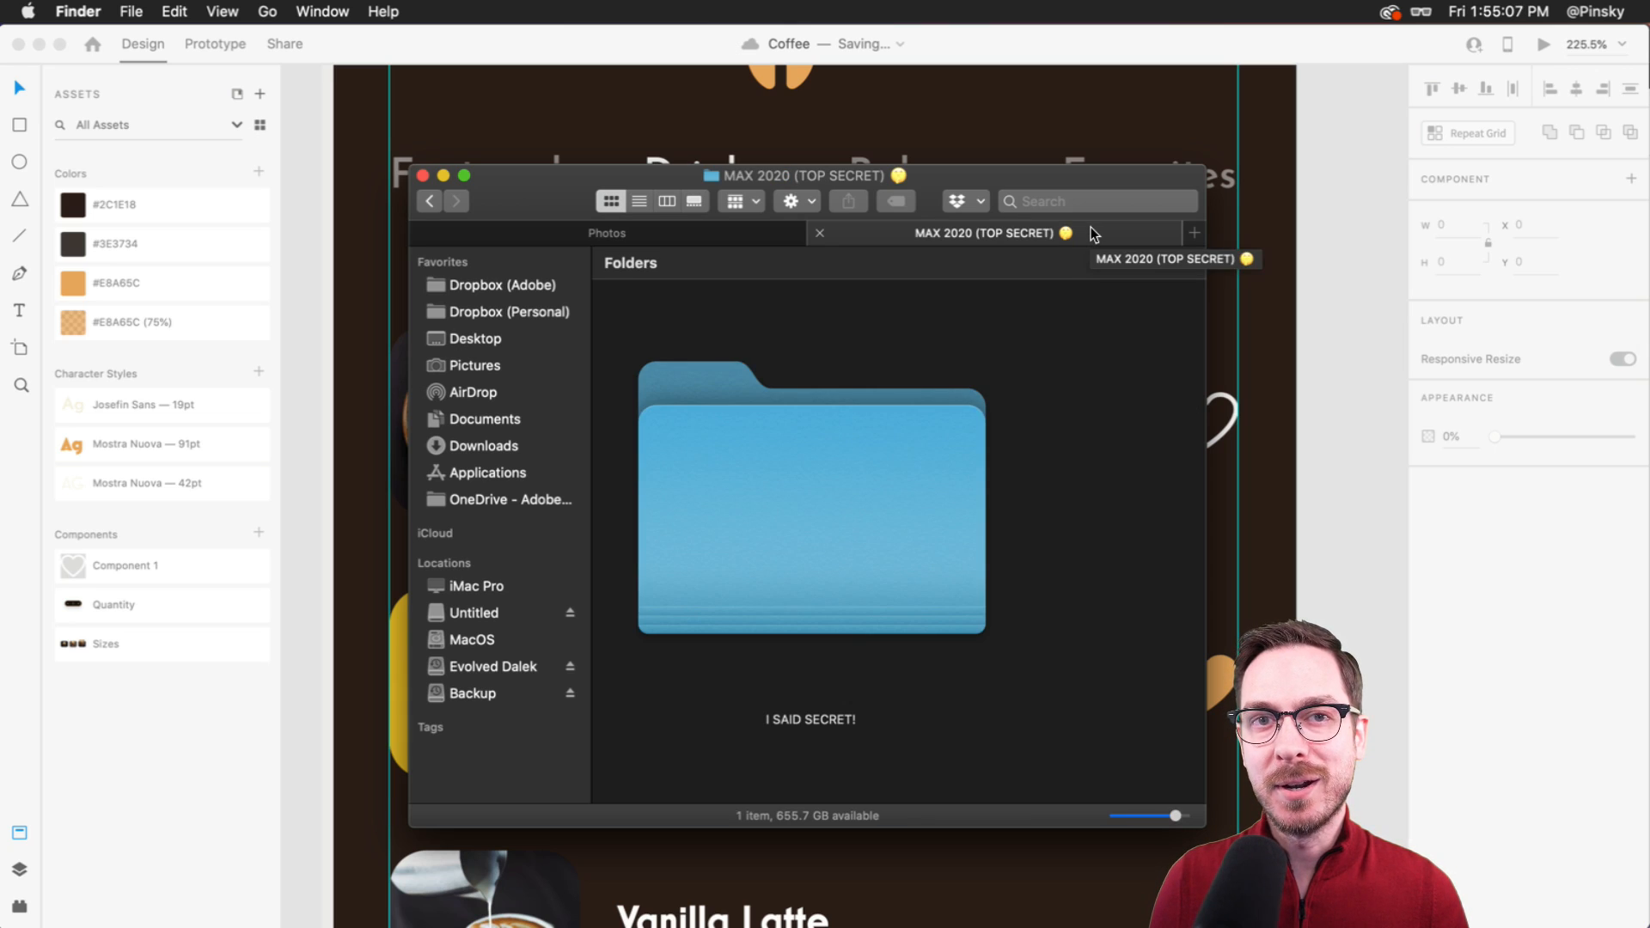